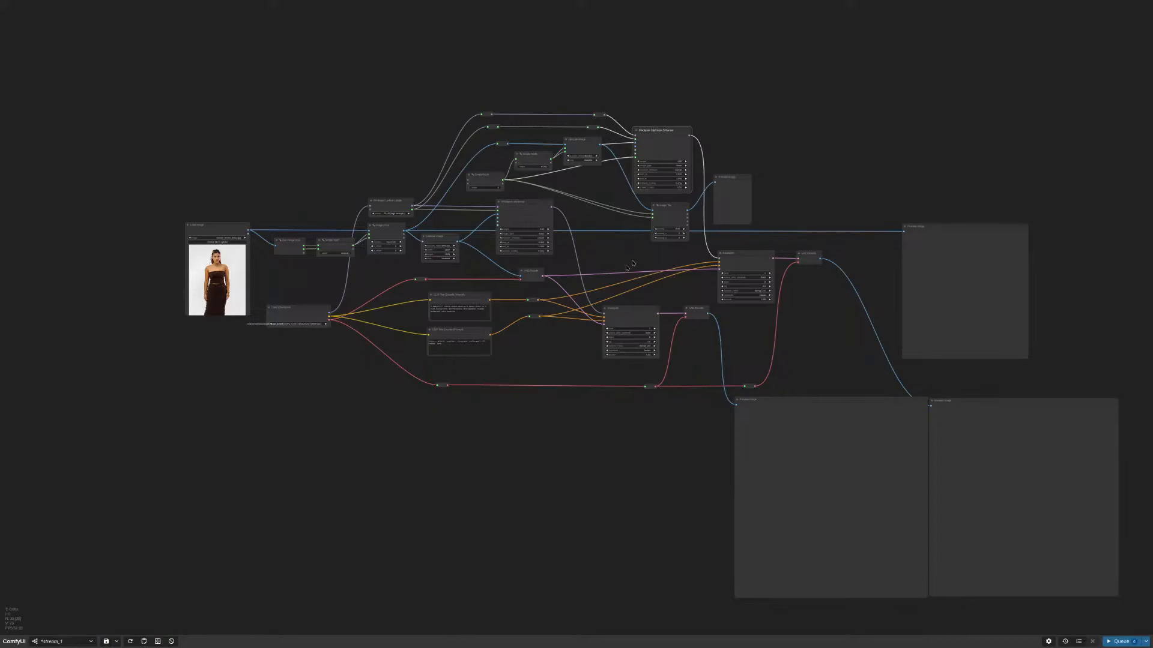
Step: Examine the IPAdapter ClipVision Enhancer branch and the Load Image source photo, returning the Load Image node to the start of the workflow
{"action": "left_click_drag", "start_coordinate": [780, 127], "coordinate": [951, 140]}
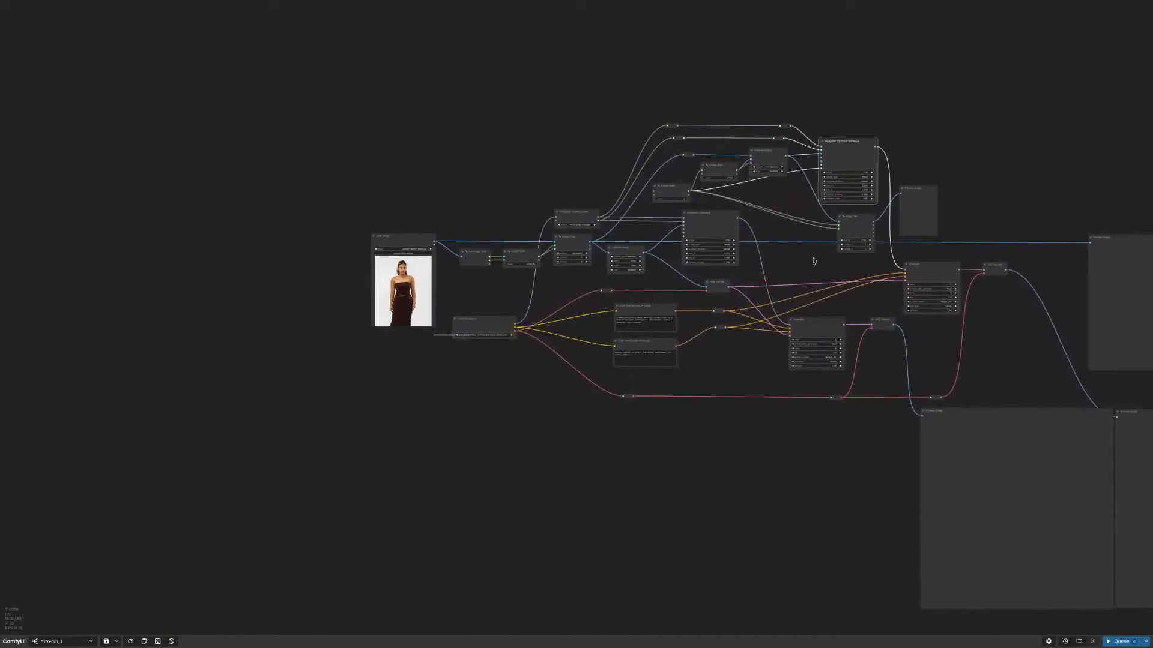
{"action": "scroll", "coordinate": [799, 219], "scroll_direction": "up", "scroll_amount": 10}
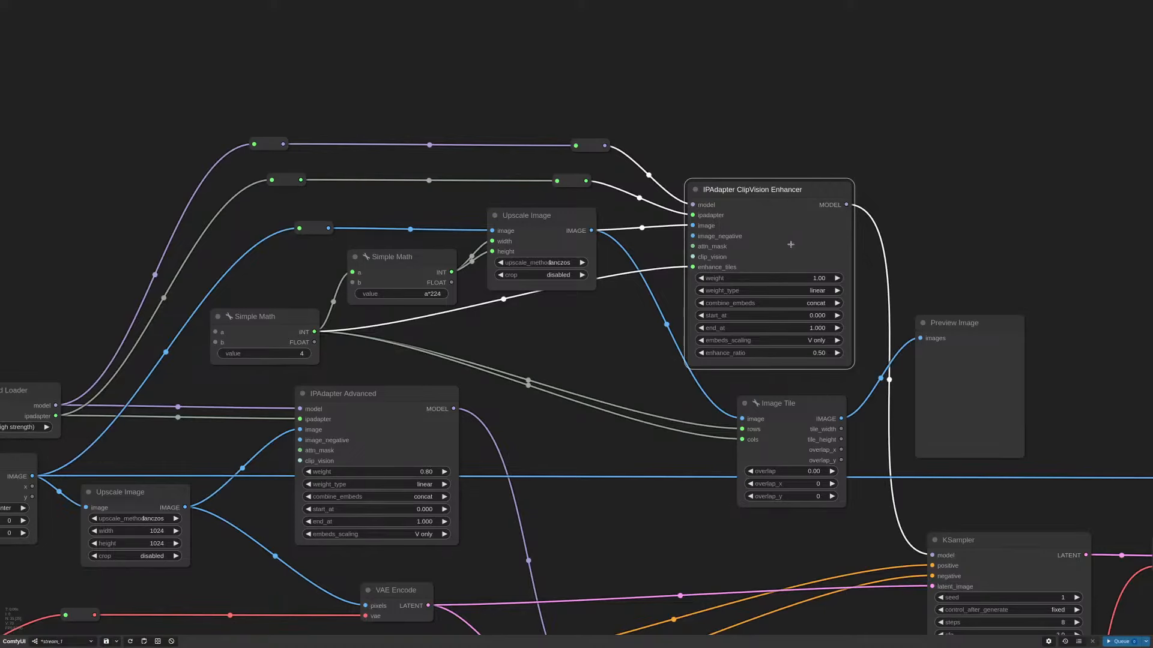
{"action": "scroll", "coordinate": [600, 376], "scroll_direction": "down", "scroll_amount": 3}
{"action": "left_click_drag", "start_coordinate": [192, 457], "coordinate": [517, 335]}
{"action": "left_click_drag", "start_coordinate": [120, 314], "coordinate": [548, 39]}
{"action": "left_click_drag", "start_coordinate": [513, 140], "coordinate": [690, 263]}
{"action": "scroll", "coordinate": [703, 263], "scroll_direction": "up", "scroll_amount": 2}
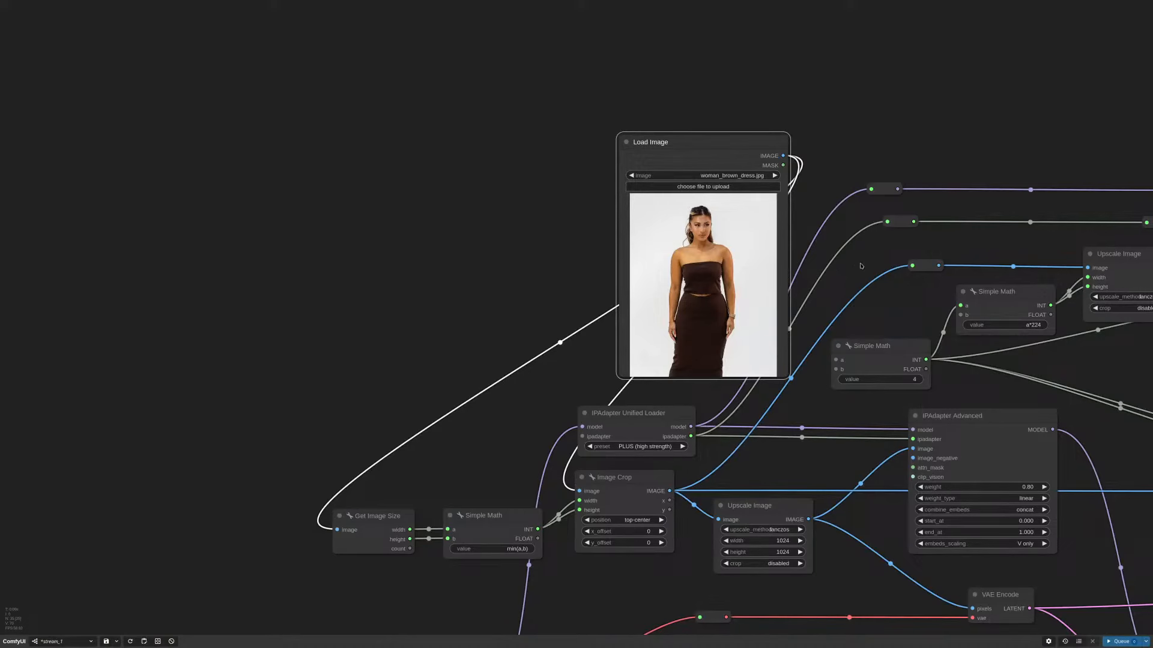
{"action": "scroll", "coordinate": [804, 223], "scroll_direction": "down", "scroll_amount": 4}
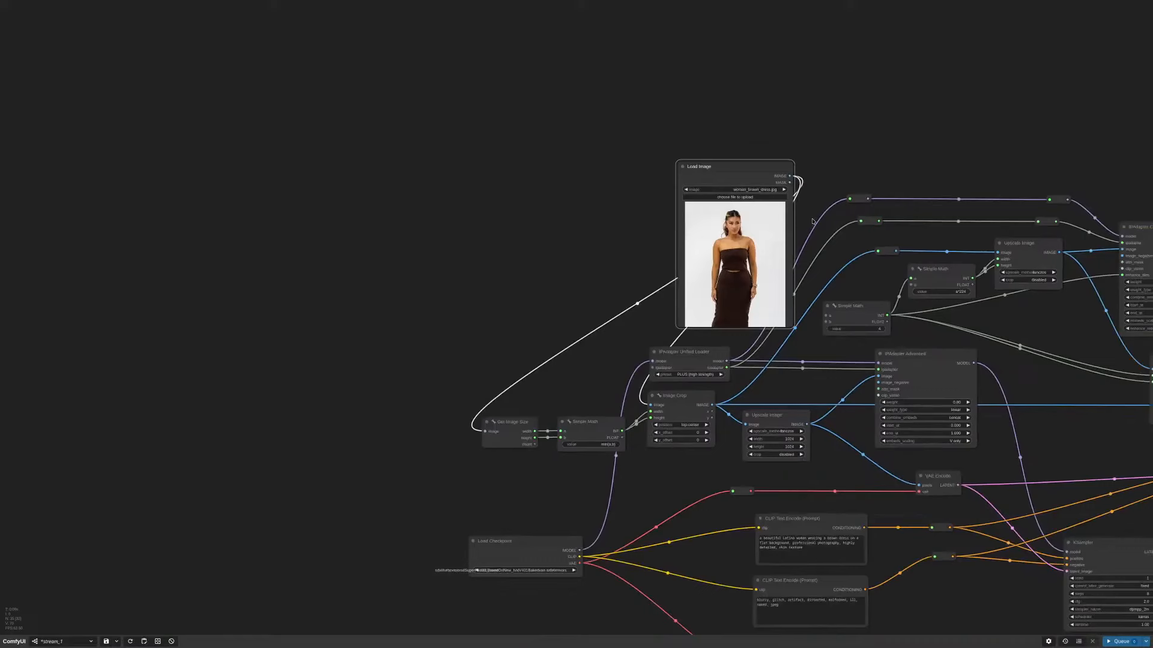
{"action": "left_click_drag", "start_coordinate": [766, 166], "coordinate": [411, 389]}
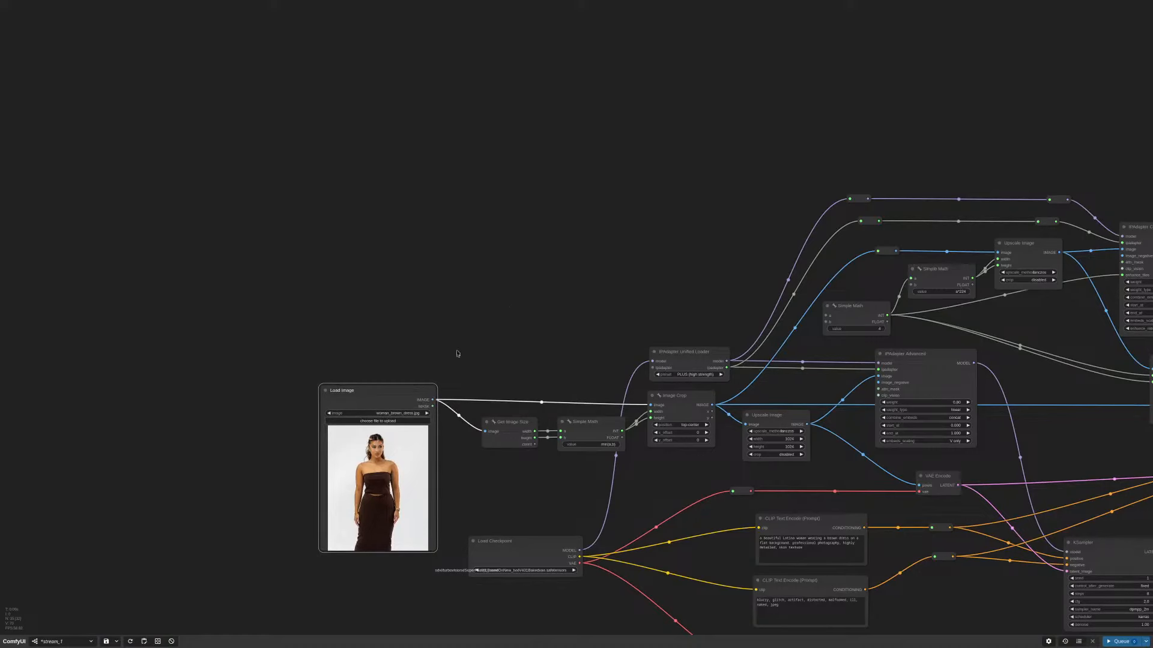
Step: Add an IPAdapter Tiled node and place it above the IPAdapter Unified Loader
{"action": "scroll", "coordinate": [678, 288], "scroll_direction": "up", "scroll_amount": 10}
{"action": "double_click", "coordinate": [711, 170]}
{"action": "type", "text": "ipada"}
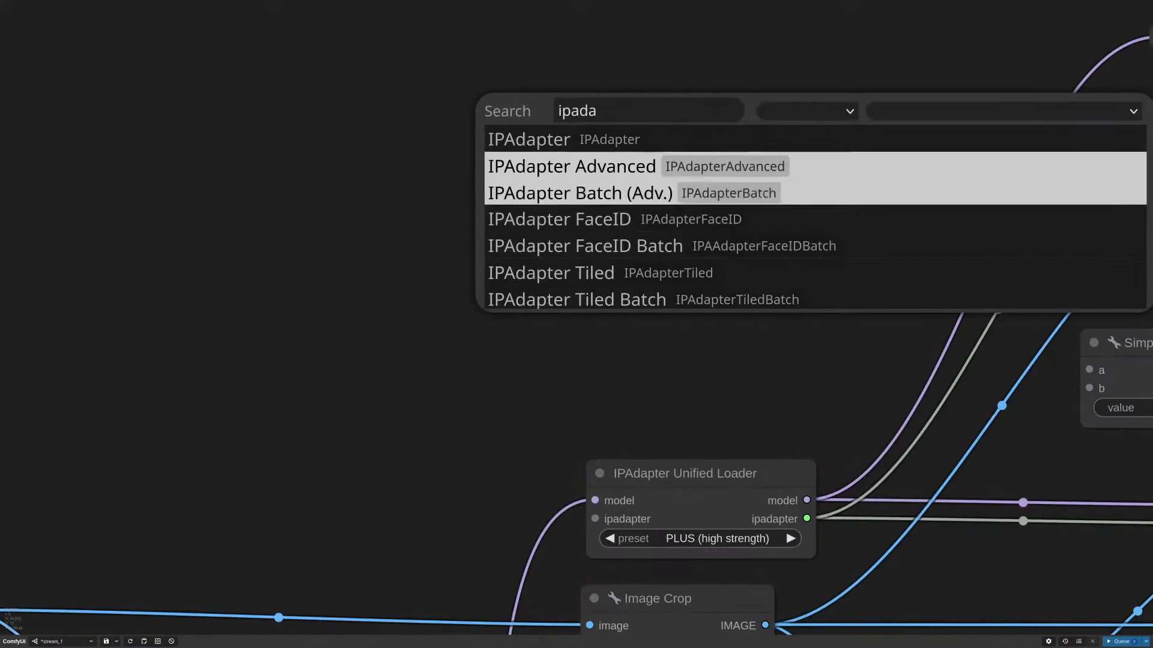
{"action": "left_click", "coordinate": [714, 274]}
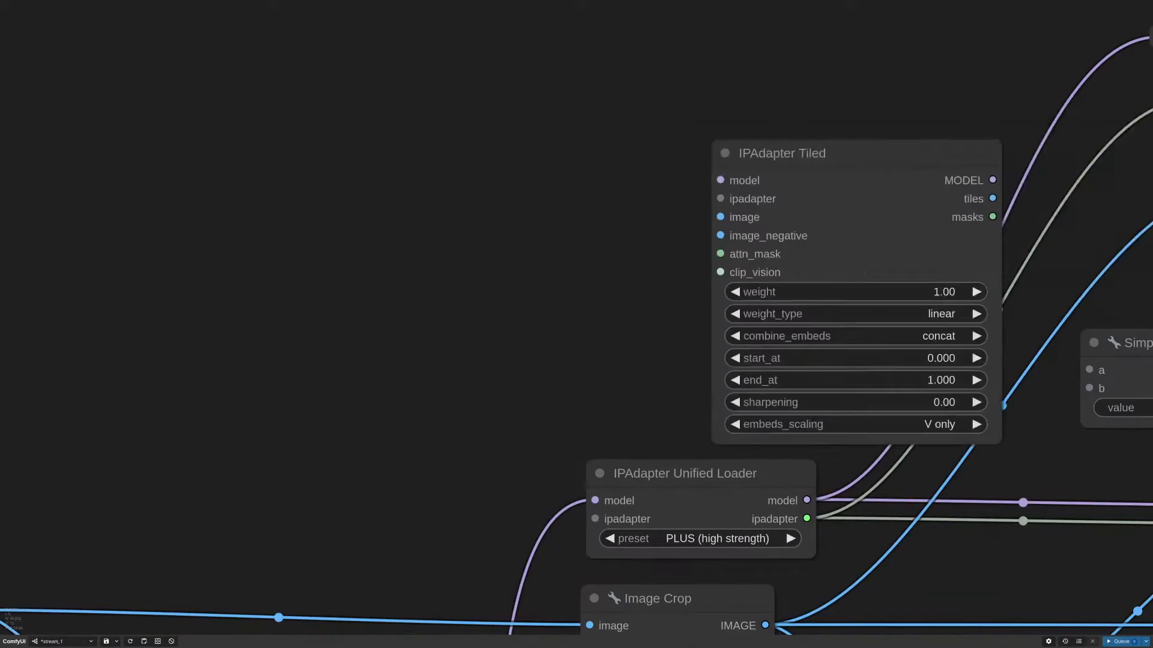
{"action": "left_click_drag", "start_coordinate": [829, 153], "coordinate": [742, 112]}
{"action": "scroll", "coordinate": [742, 112], "scroll_direction": "down", "scroll_amount": 2}
{"action": "left_click_drag", "start_coordinate": [781, 58], "coordinate": [737, 107]}
{"action": "scroll", "coordinate": [657, 142], "scroll_direction": "down", "scroll_amount": 5}
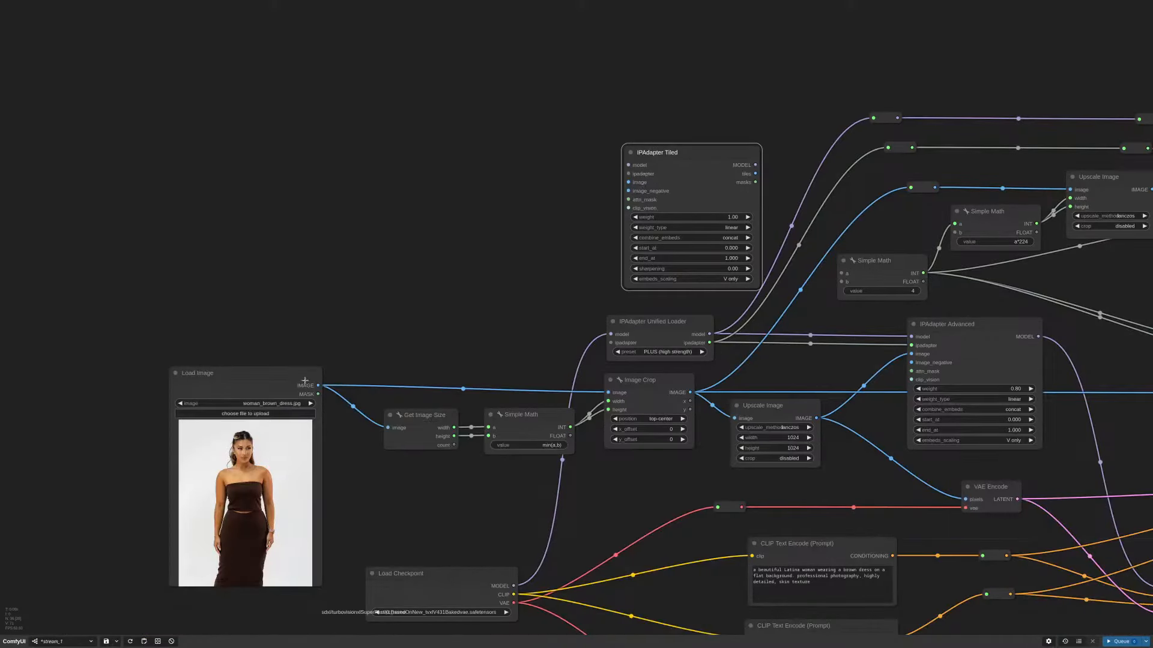
Step: Move the Load Image node beside the IPAdapter Tiled node and back to the start of the workflow
{"action": "left_click_drag", "start_coordinate": [172, 481], "coordinate": [352, 235]}
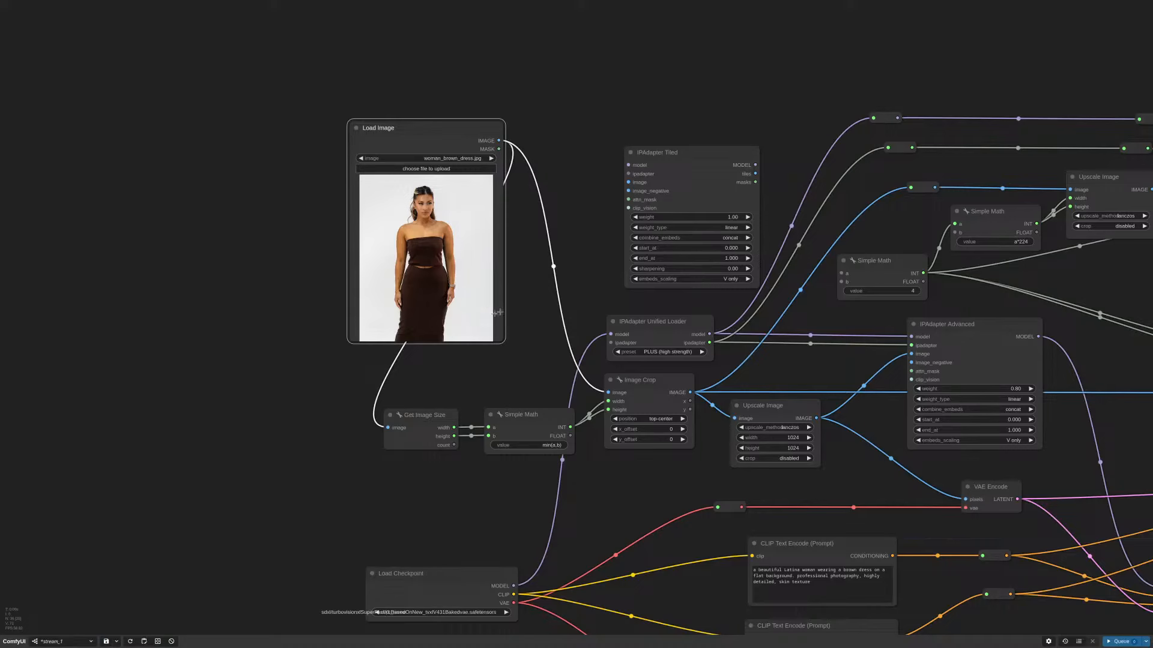
{"action": "left_click_drag", "start_coordinate": [464, 134], "coordinate": [296, 338]}
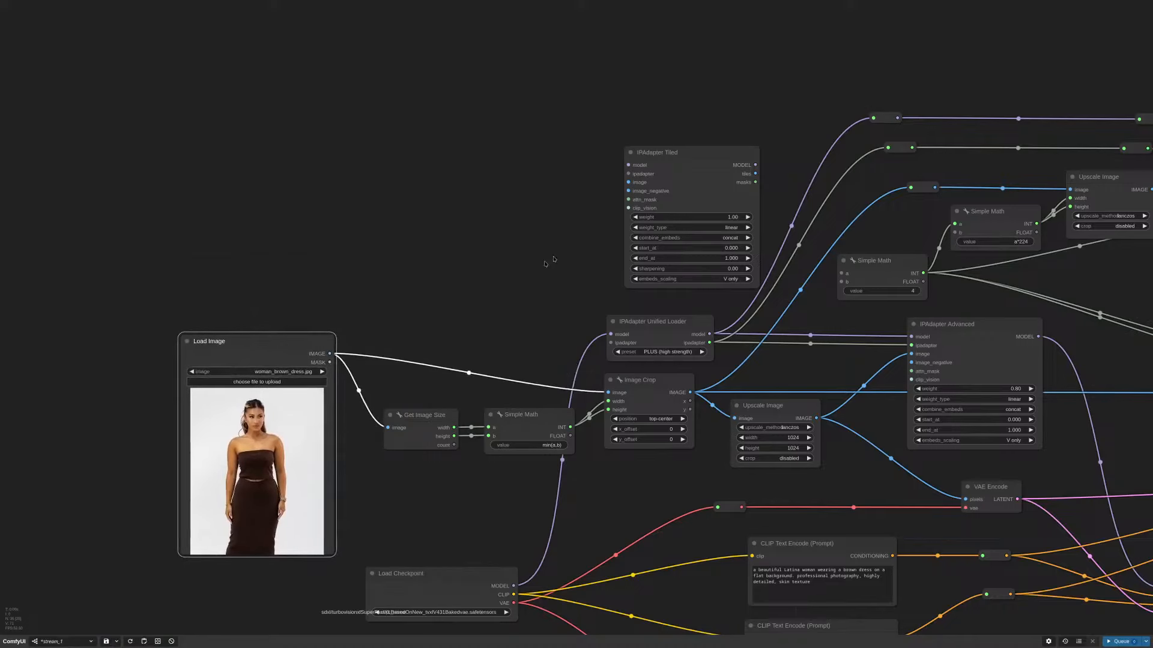
{"action": "scroll", "coordinate": [673, 165], "scroll_direction": "up", "scroll_amount": 5}
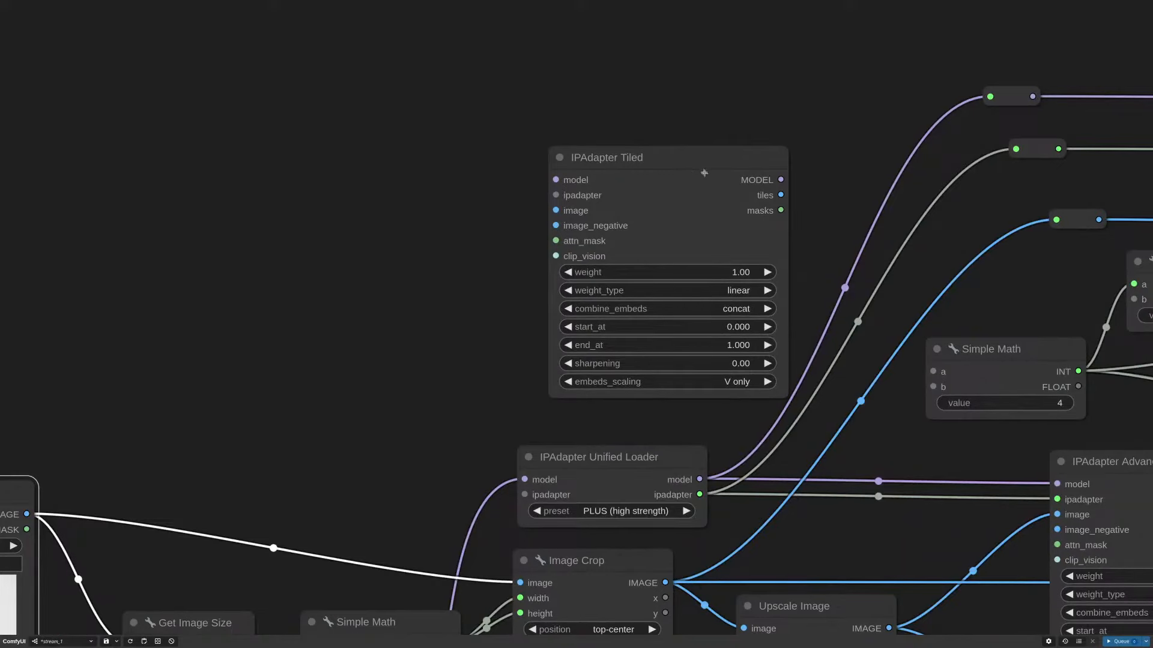
Step: Delete the IPAdapter Tiled node above the IPAdapter Unified Loader
{"action": "scroll", "coordinate": [423, 239], "scroll_direction": "down", "scroll_amount": 7}
{"action": "left_click_drag", "start_coordinate": [433, 259], "coordinate": [570, 184]}
{"action": "left_click", "coordinate": [676, 122]}
{"action": "key", "text": "Delete"}
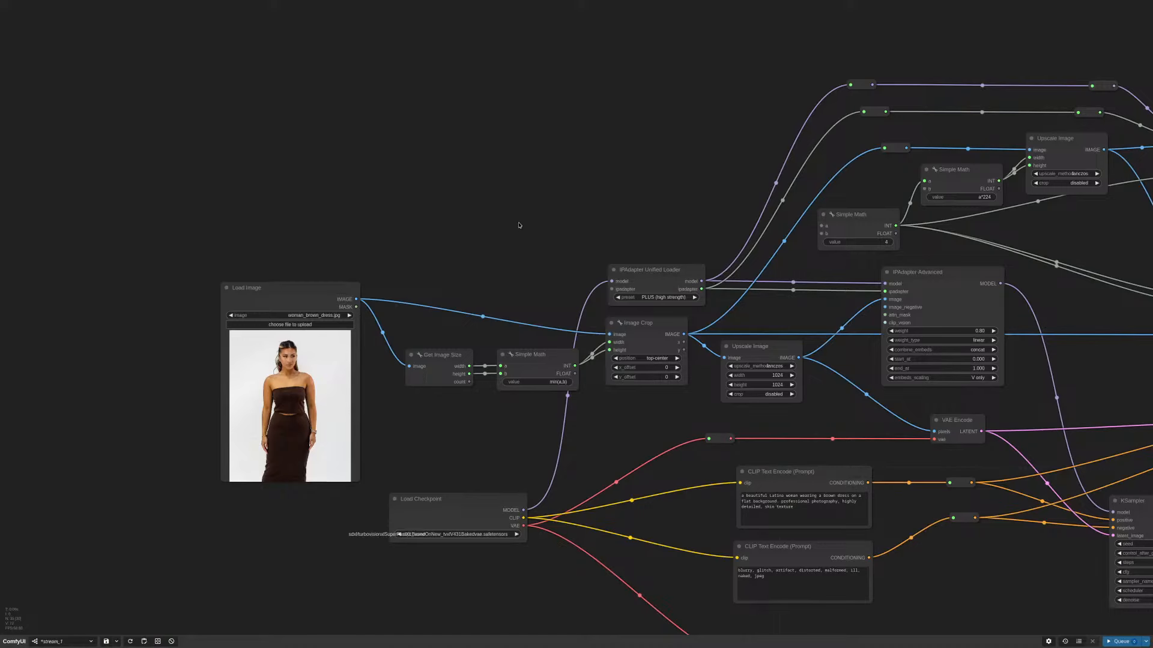
Step: Shift the IPAdapter ClipVision Enhancer node slightly upward beside the Upscale Image node
{"action": "scroll", "coordinate": [663, 189], "scroll_direction": "down", "scroll_amount": 2}
{"action": "scroll", "coordinate": [674, 193], "scroll_direction": "down", "scroll_amount": 1}
{"action": "left_click_drag", "start_coordinate": [691, 193], "coordinate": [493, 215]}
{"action": "scroll", "coordinate": [954, 205], "scroll_direction": "up", "scroll_amount": 6}
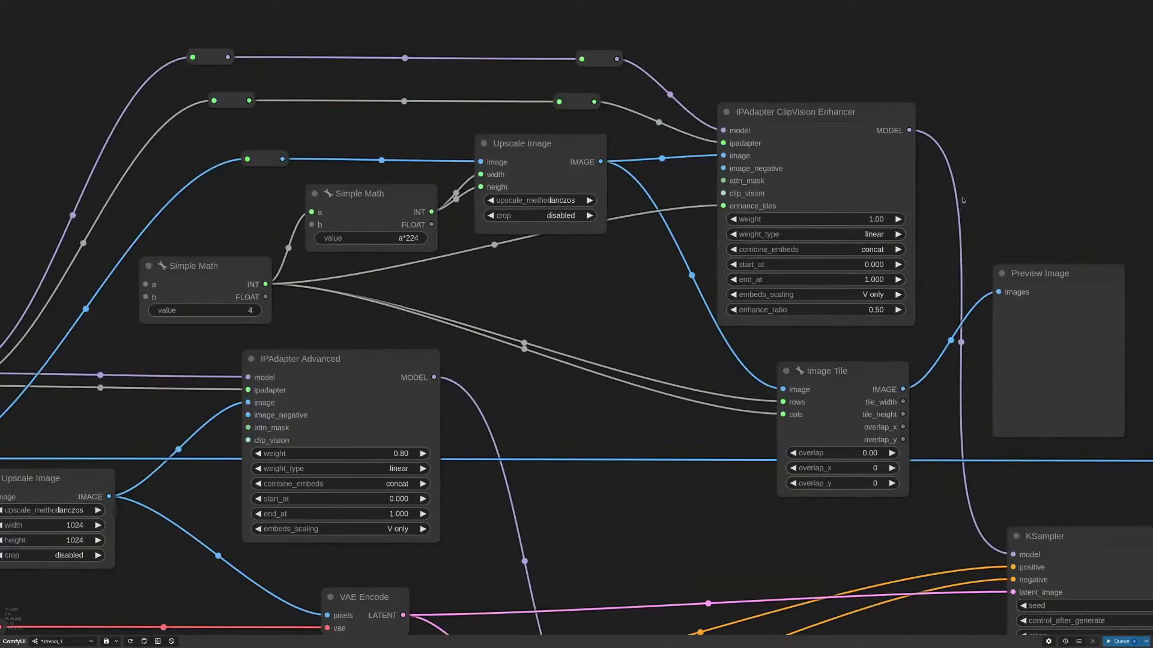
{"action": "scroll", "coordinate": [958, 209], "scroll_direction": "up", "scroll_amount": 2}
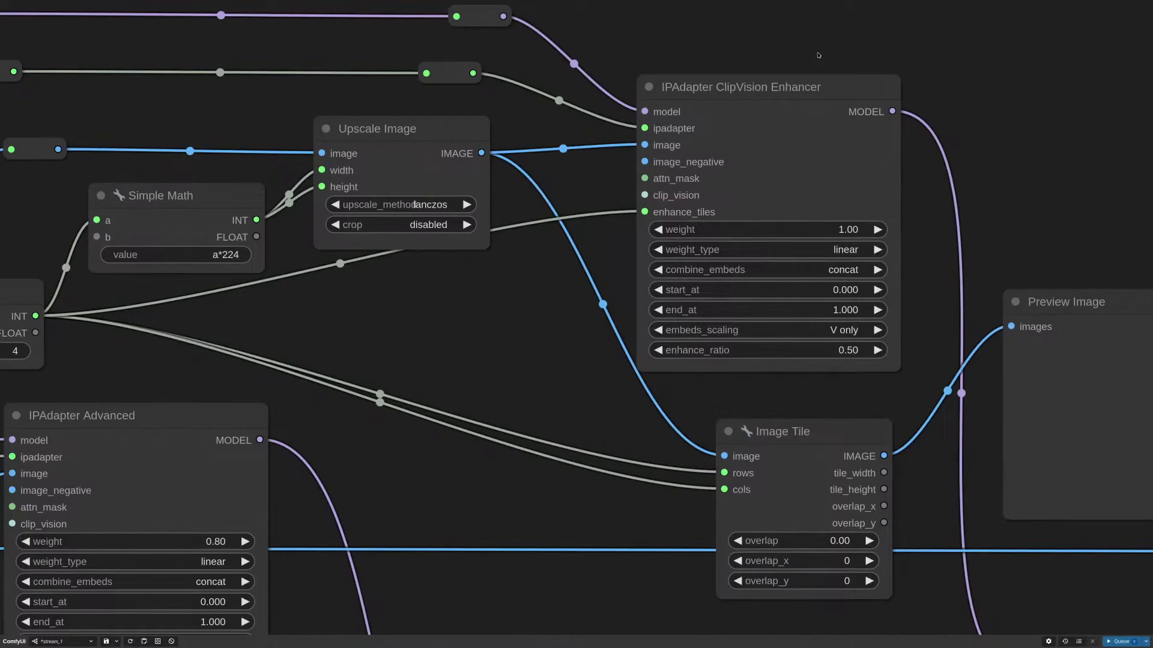
{"action": "left_click_drag", "start_coordinate": [922, 204], "coordinate": [926, 328]}
{"action": "left_click_drag", "start_coordinate": [817, 212], "coordinate": [824, 193]}
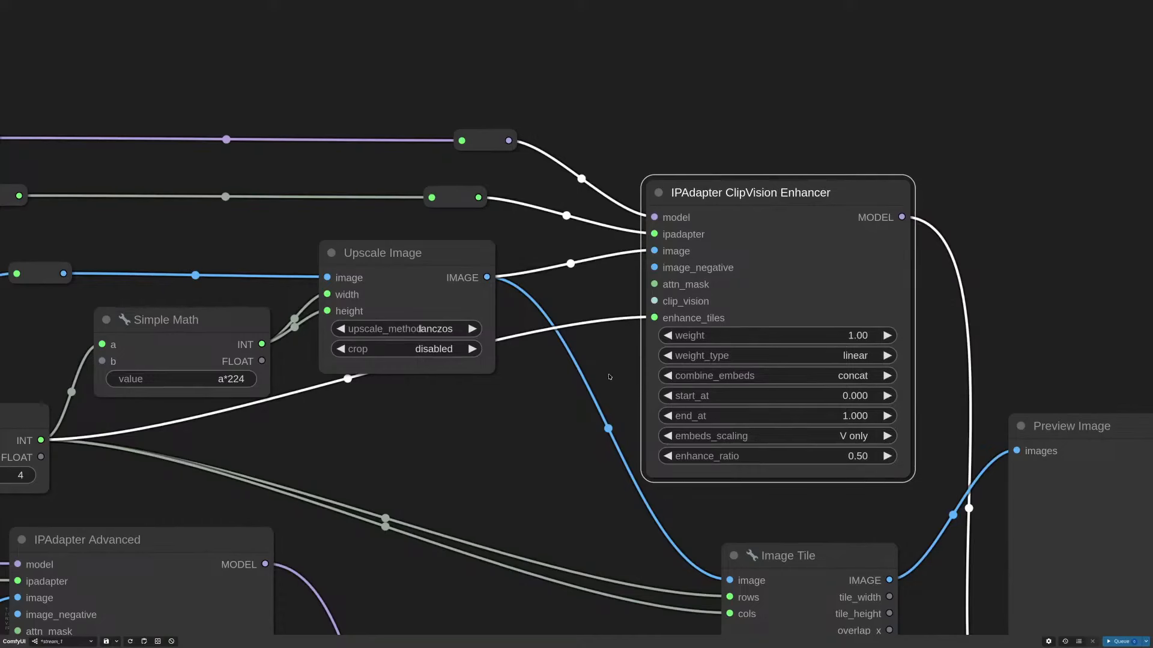
Step: Examine the overall workflow layout and the model selected in the Load Checkpoint node
{"action": "scroll", "coordinate": [609, 373], "scroll_direction": "down", "scroll_amount": 5}
{"action": "left_click_drag", "start_coordinate": [603, 386], "coordinate": [751, 266]}
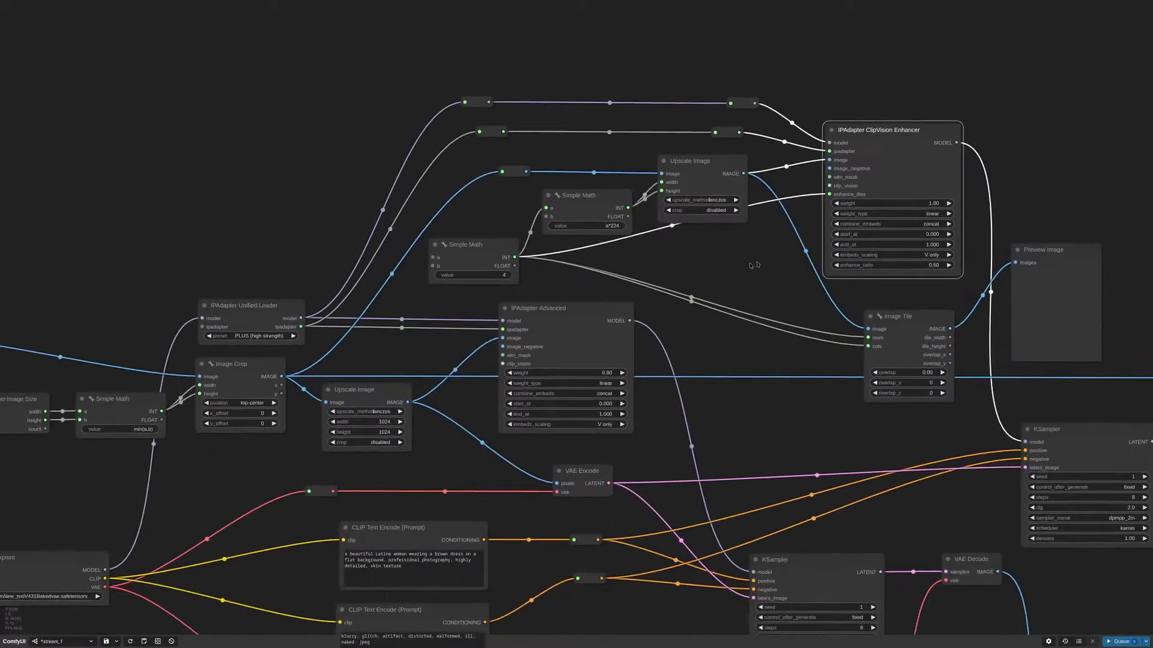
{"action": "scroll", "coordinate": [756, 264], "scroll_direction": "down", "scroll_amount": 10}
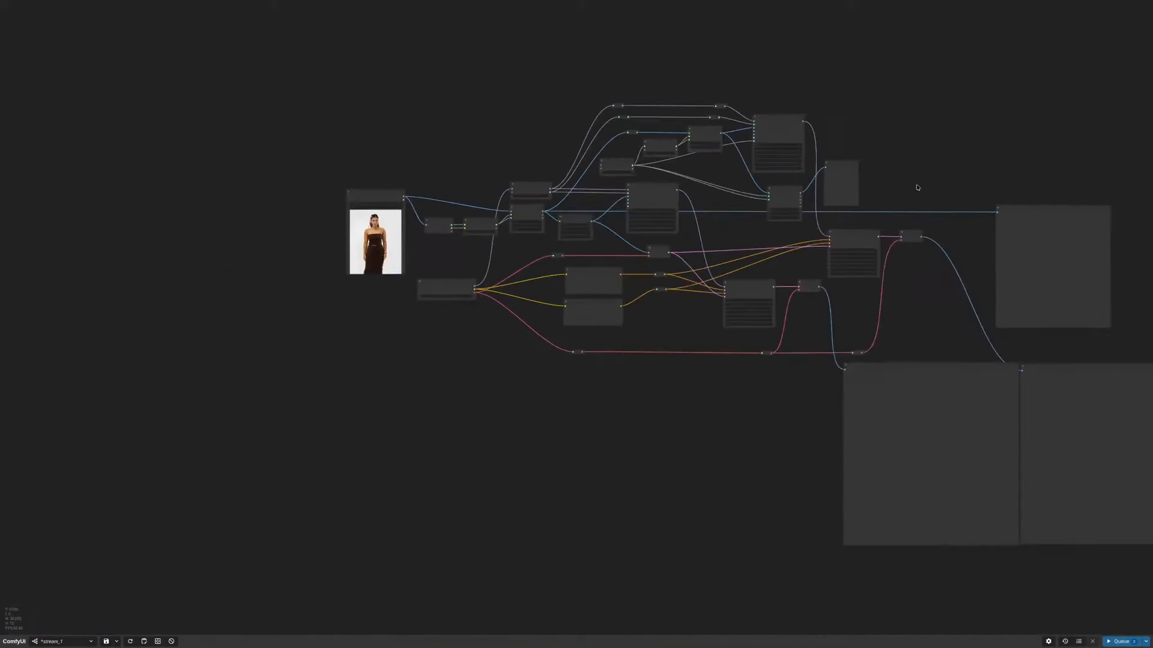
{"action": "left_click_drag", "start_coordinate": [926, 187], "coordinate": [838, 201]}
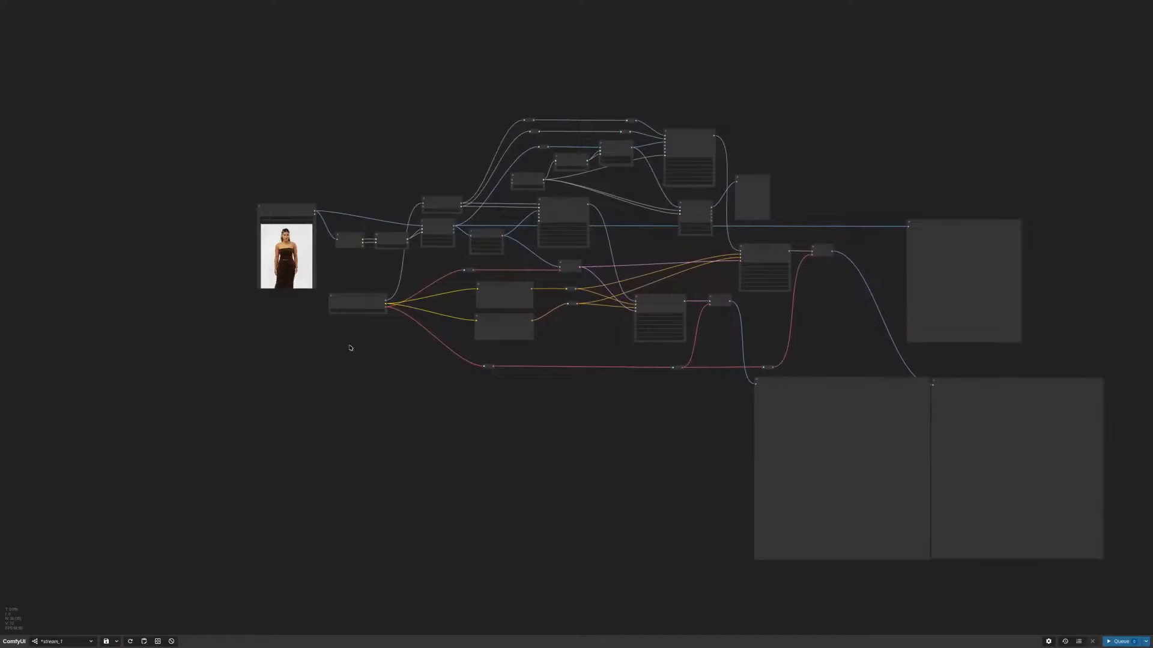
{"action": "scroll", "coordinate": [351, 350], "scroll_direction": "up", "scroll_amount": 15}
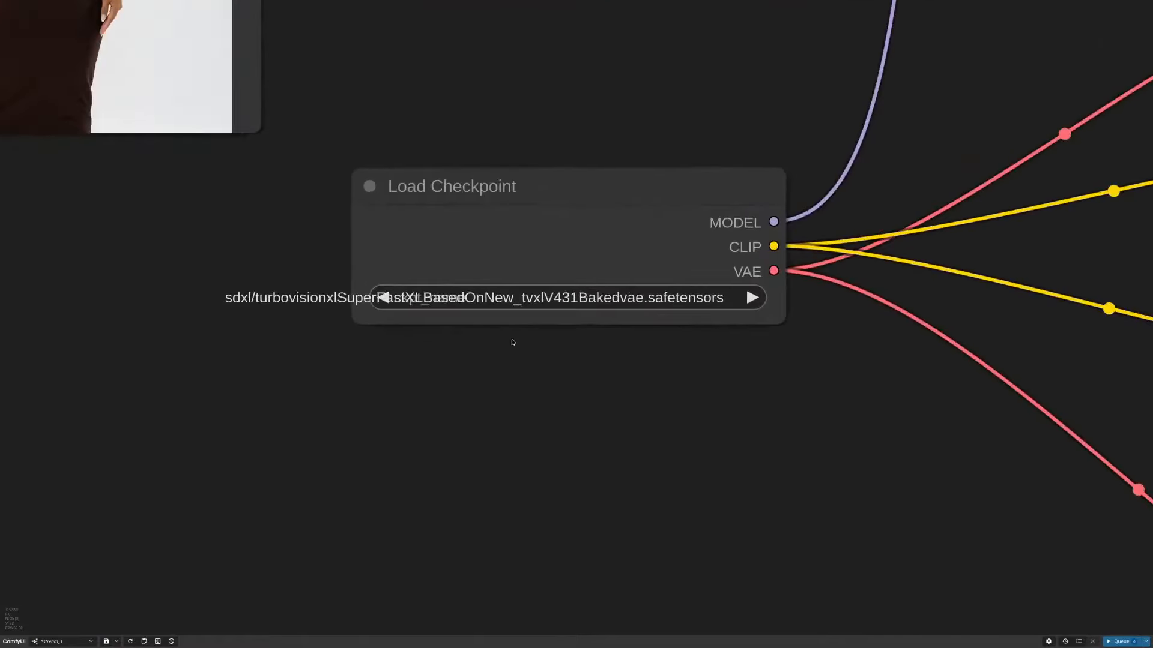
{"action": "scroll", "coordinate": [395, 352], "scroll_direction": "down", "scroll_amount": 11}
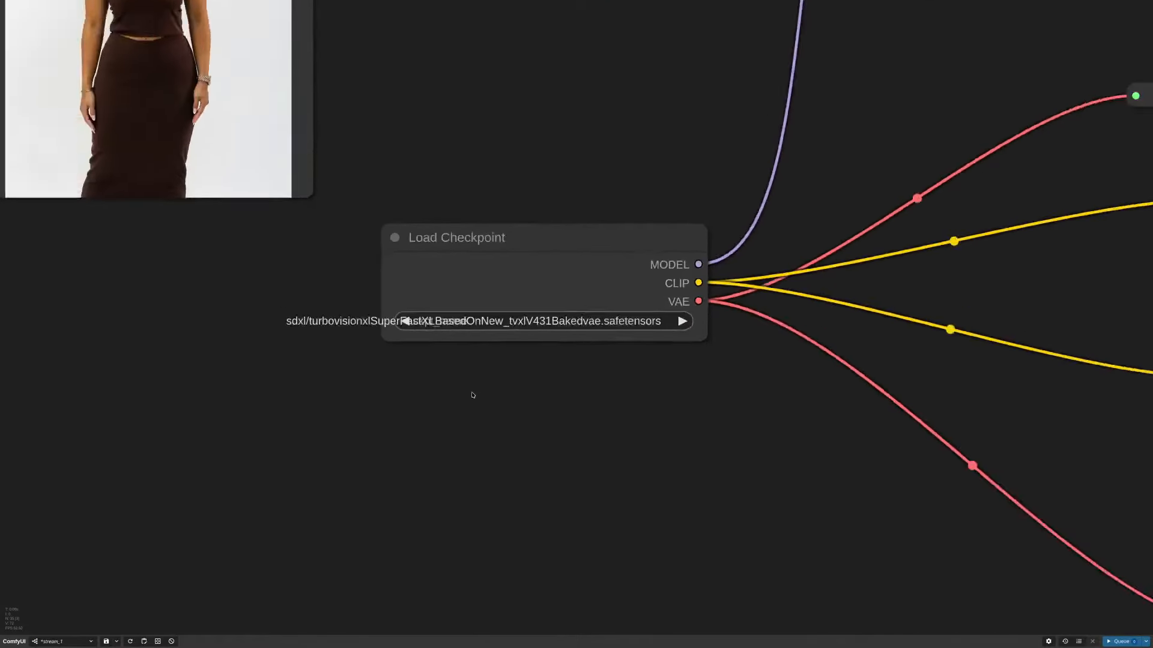
{"action": "scroll", "coordinate": [786, 335], "scroll_direction": "down", "scroll_amount": 5}
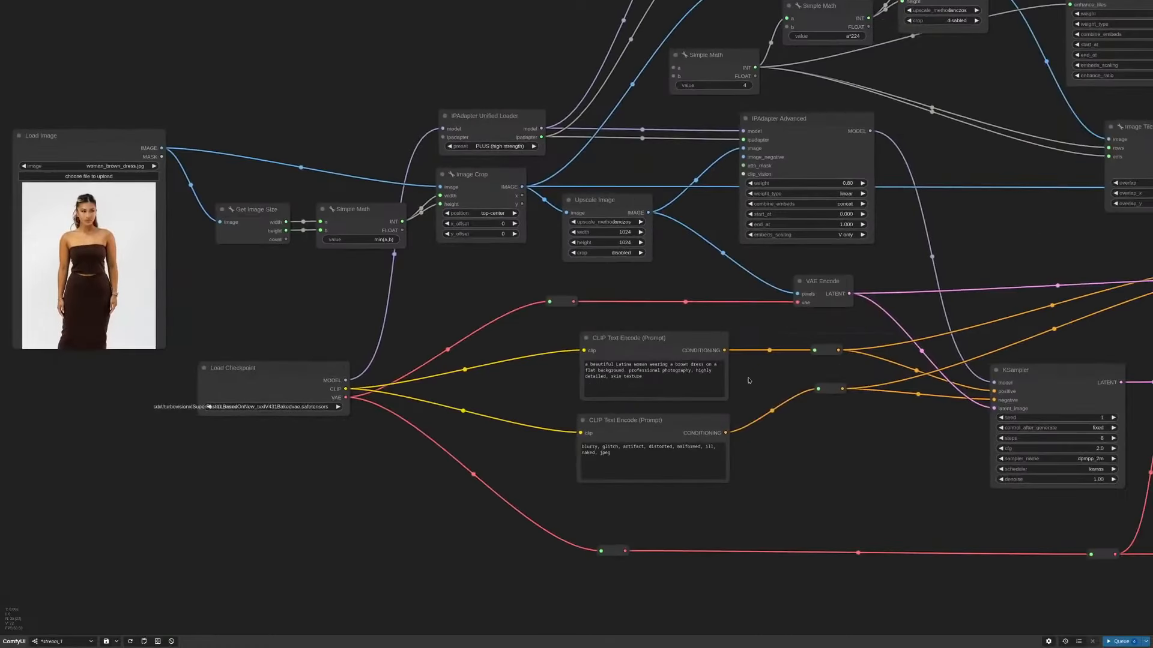
Step: Examine the sampling settings of the two KSampler nodes fed by IPAdapter Advanced and IPAdapter ClipVision Enhancer
{"action": "left_click_drag", "start_coordinate": [912, 307], "coordinate": [689, 246]}
{"action": "scroll", "coordinate": [707, 244], "scroll_direction": "down", "scroll_amount": 1}
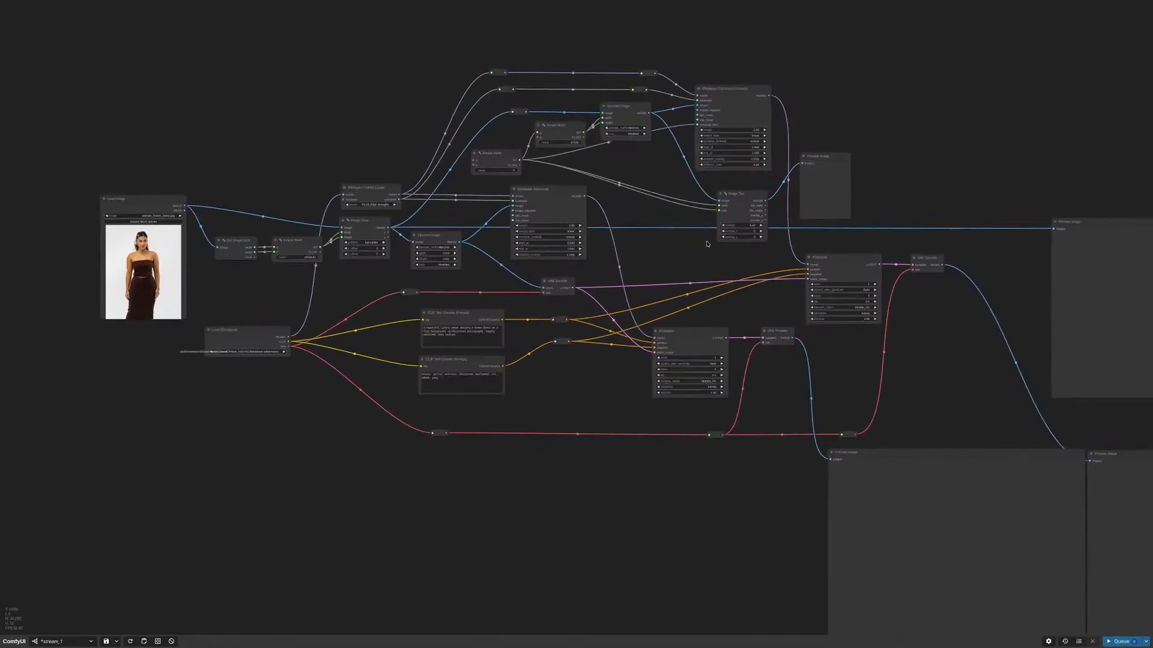
{"action": "scroll", "coordinate": [730, 252], "scroll_direction": "down", "scroll_amount": 1}
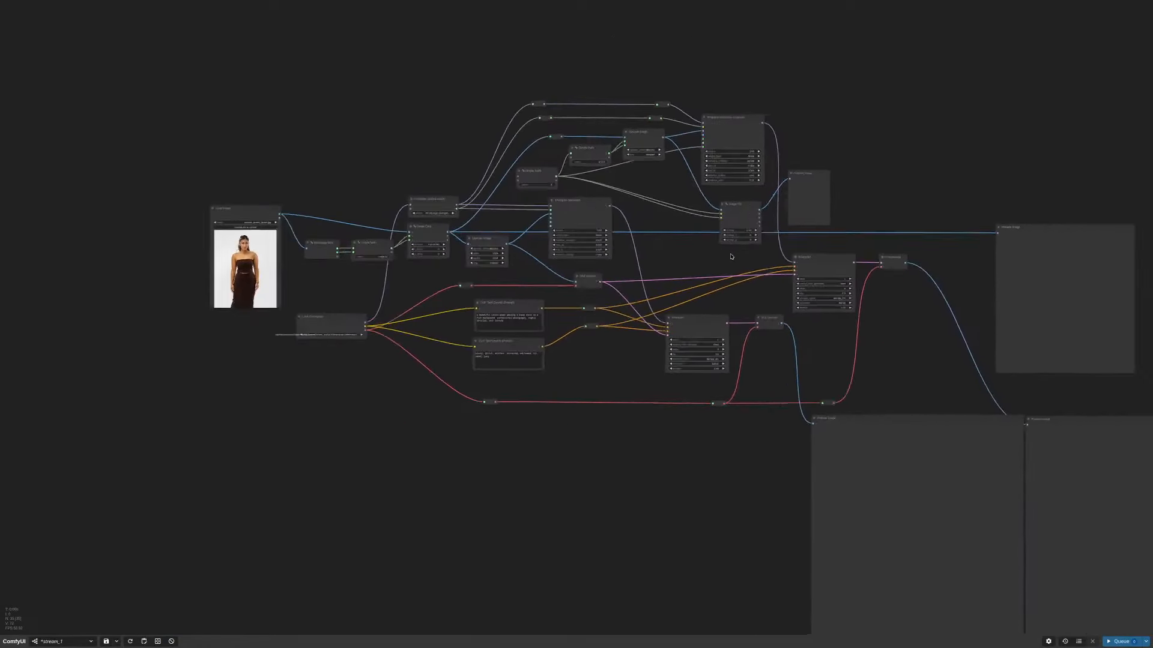
{"action": "left_click_drag", "start_coordinate": [739, 281], "coordinate": [669, 243]}
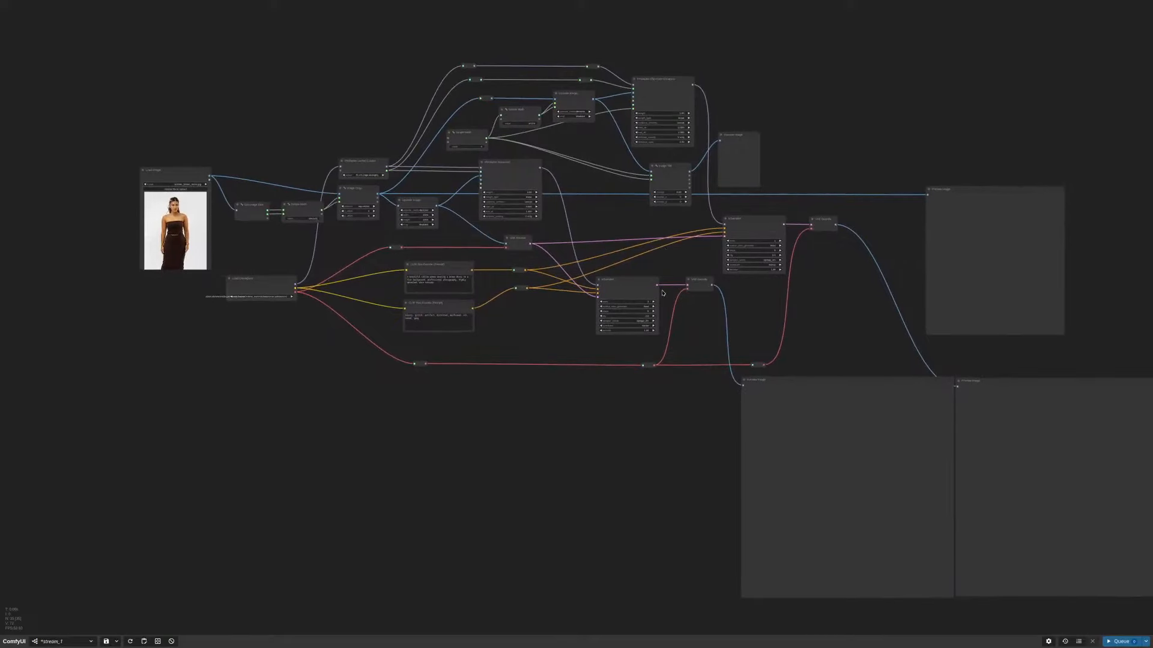
{"action": "scroll", "coordinate": [672, 275], "scroll_direction": "up", "scroll_amount": 10}
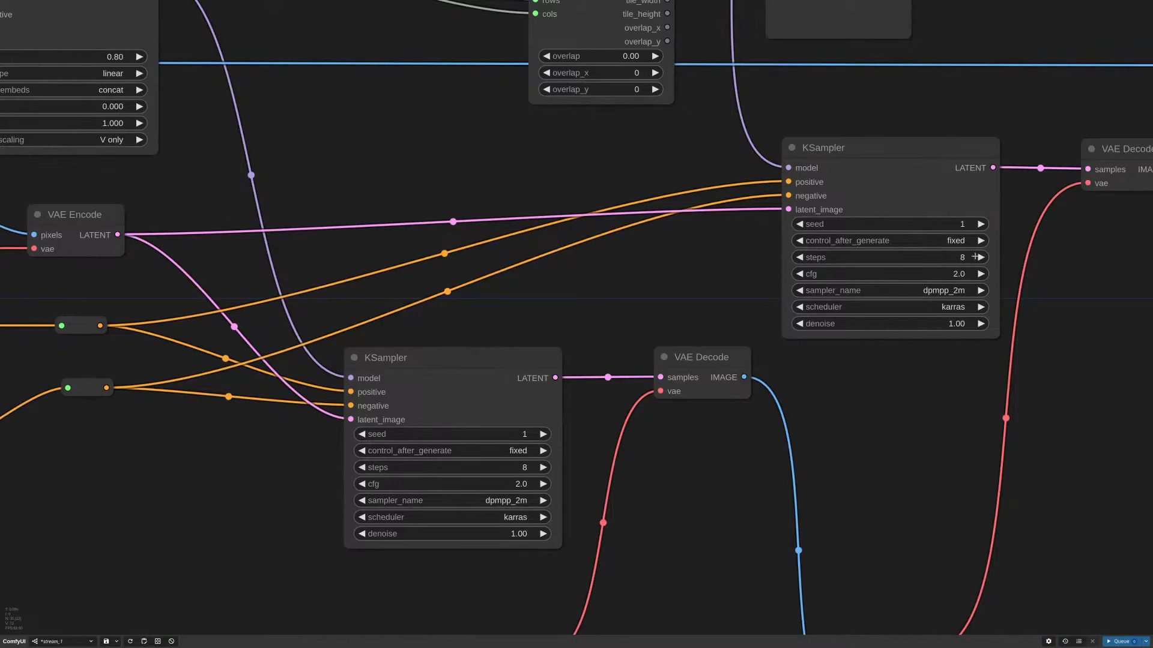
{"action": "scroll", "coordinate": [593, 281], "scroll_direction": "down", "scroll_amount": 5}
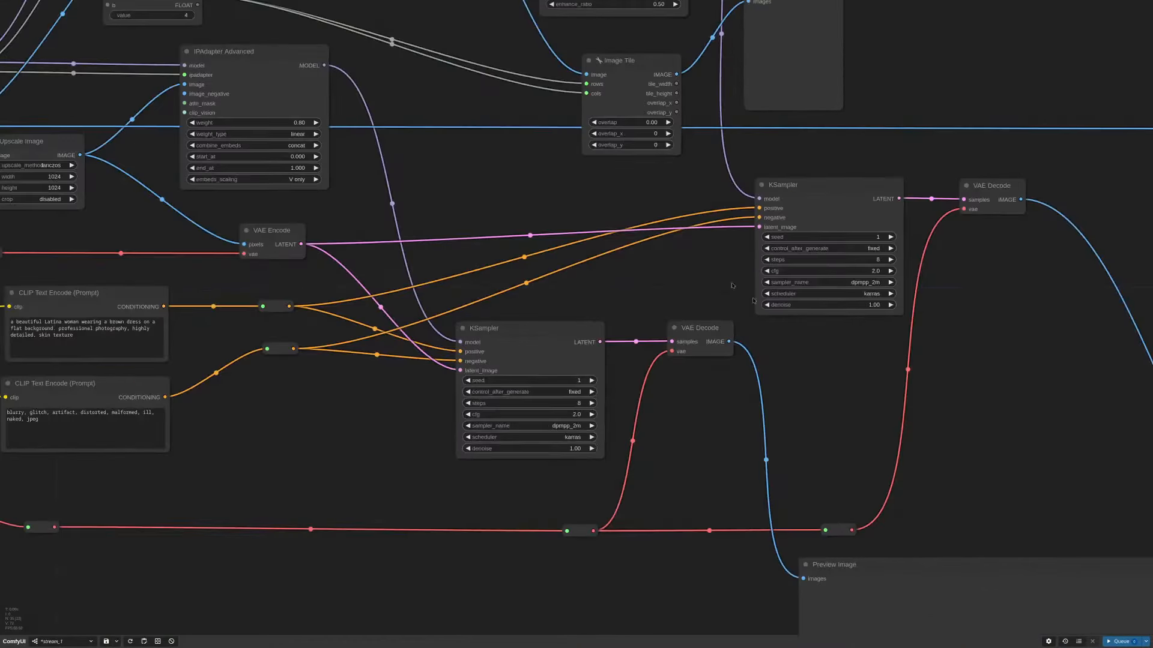
Step: Queue the workflow to generate the images and bring all the Preview Image nodes into view
{"action": "scroll", "coordinate": [846, 362], "scroll_direction": "down", "scroll_amount": 5}
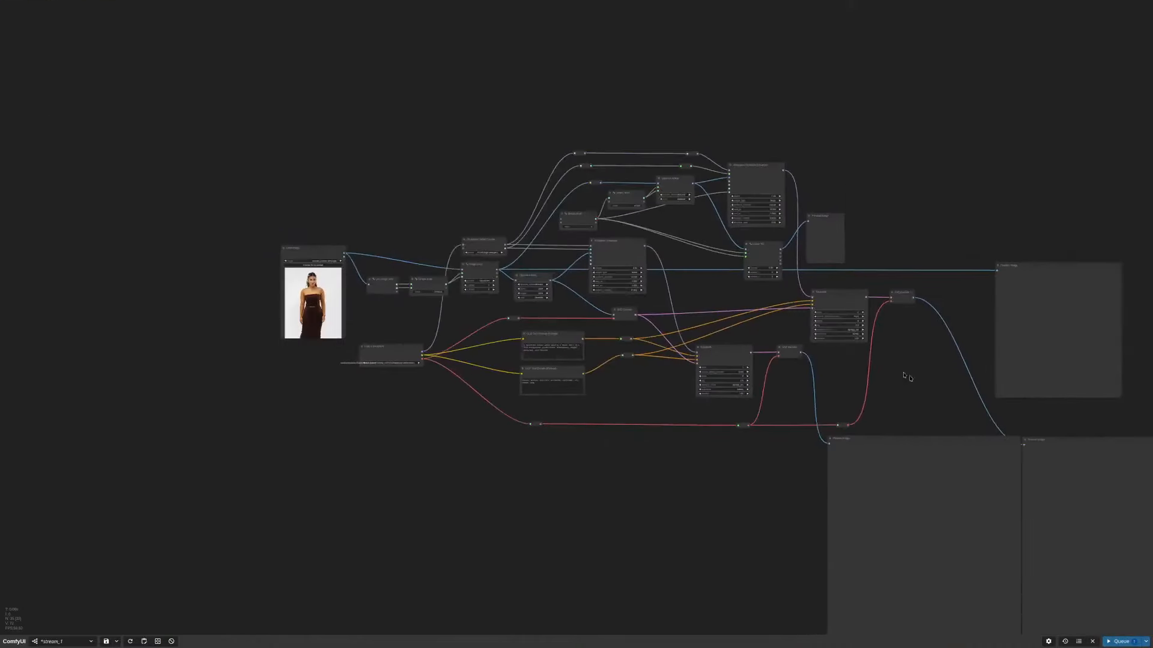
{"action": "left_click_drag", "start_coordinate": [772, 255], "coordinate": [915, 312]}
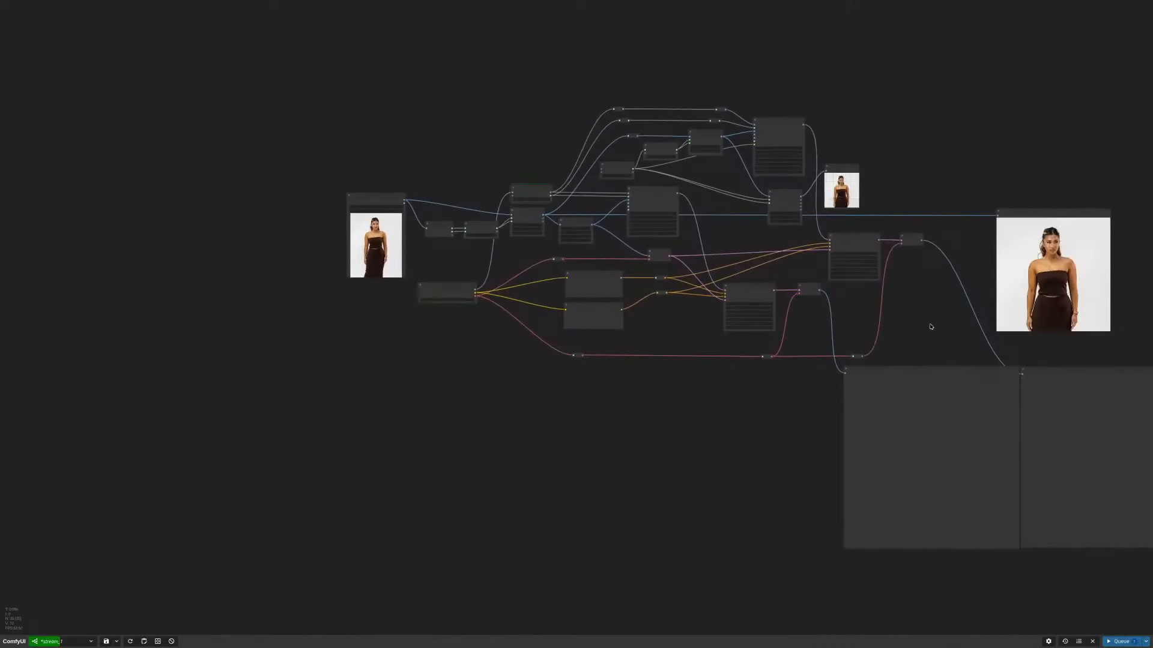
{"action": "left_click_drag", "start_coordinate": [930, 322], "coordinate": [856, 319]}
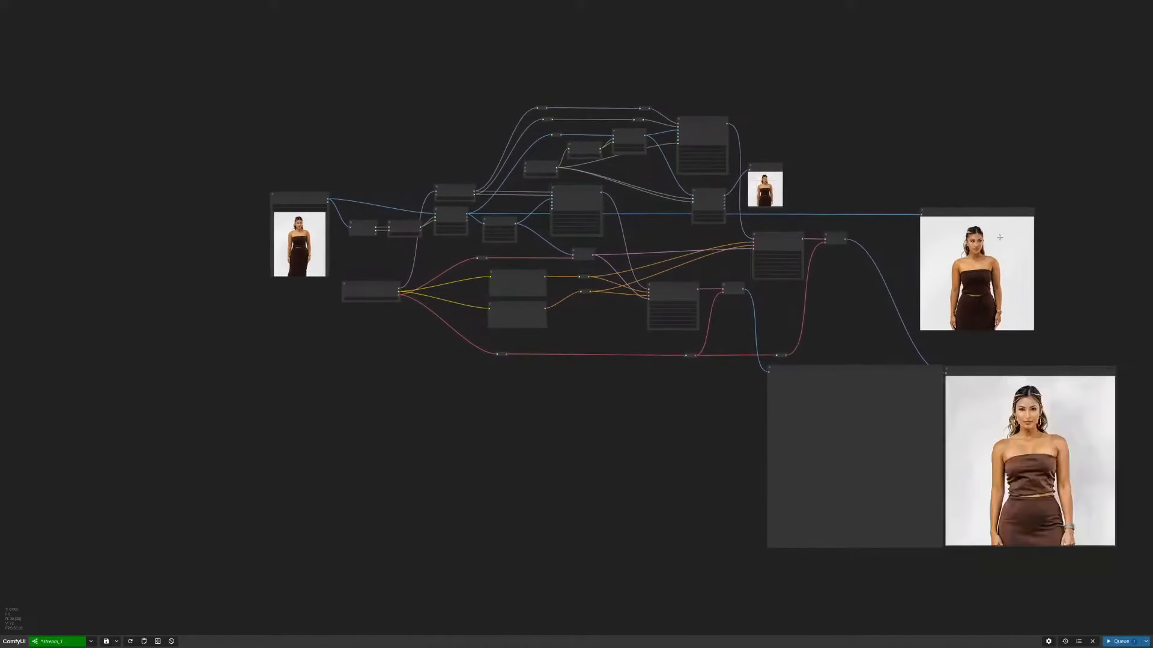
Step: Place the Load Image node next to the cropped image's preview to compare the source photo with its crop
{"action": "scroll", "coordinate": [1004, 243], "scroll_direction": "up", "scroll_amount": 9}
{"action": "left_click_drag", "start_coordinate": [904, 164], "coordinate": [898, 161]}
{"action": "scroll", "coordinate": [753, 247], "scroll_direction": "down", "scroll_amount": 6}
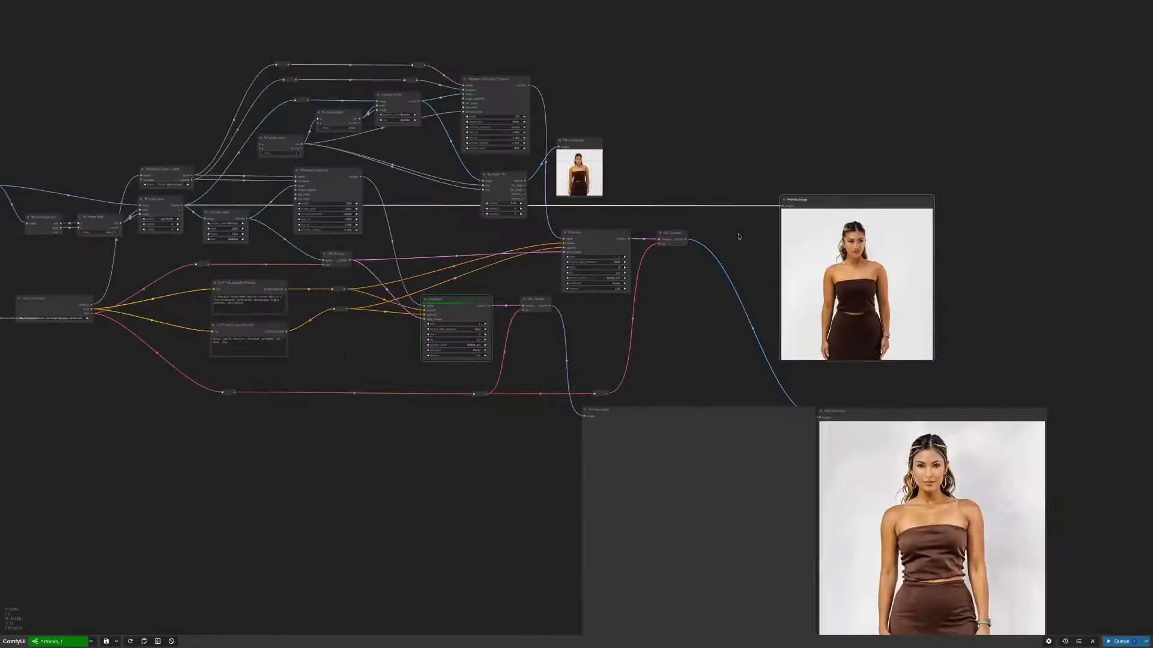
{"action": "left_click_drag", "start_coordinate": [733, 233], "coordinate": [904, 213]}
{"action": "scroll", "coordinate": [893, 156], "scroll_direction": "down", "scroll_amount": 2}
{"action": "left_click_drag", "start_coordinate": [268, 169], "coordinate": [910, 181]}
{"action": "scroll", "coordinate": [1072, 221], "scroll_direction": "up", "scroll_amount": 5}
{"action": "scroll", "coordinate": [1072, 221], "scroll_direction": "up", "scroll_amount": 5}
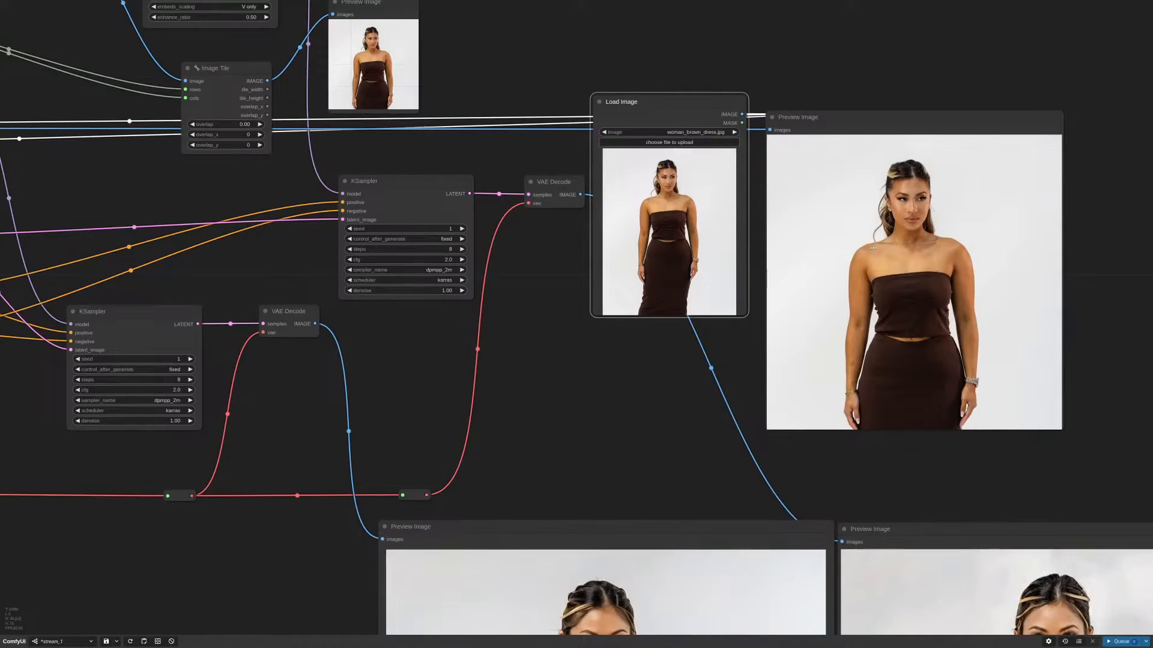
{"action": "left_click_drag", "start_coordinate": [881, 119], "coordinate": [889, 117]}
{"action": "left_click_drag", "start_coordinate": [661, 103], "coordinate": [686, 115]}
{"action": "left_click_drag", "start_coordinate": [938, 252], "coordinate": [953, 252]}
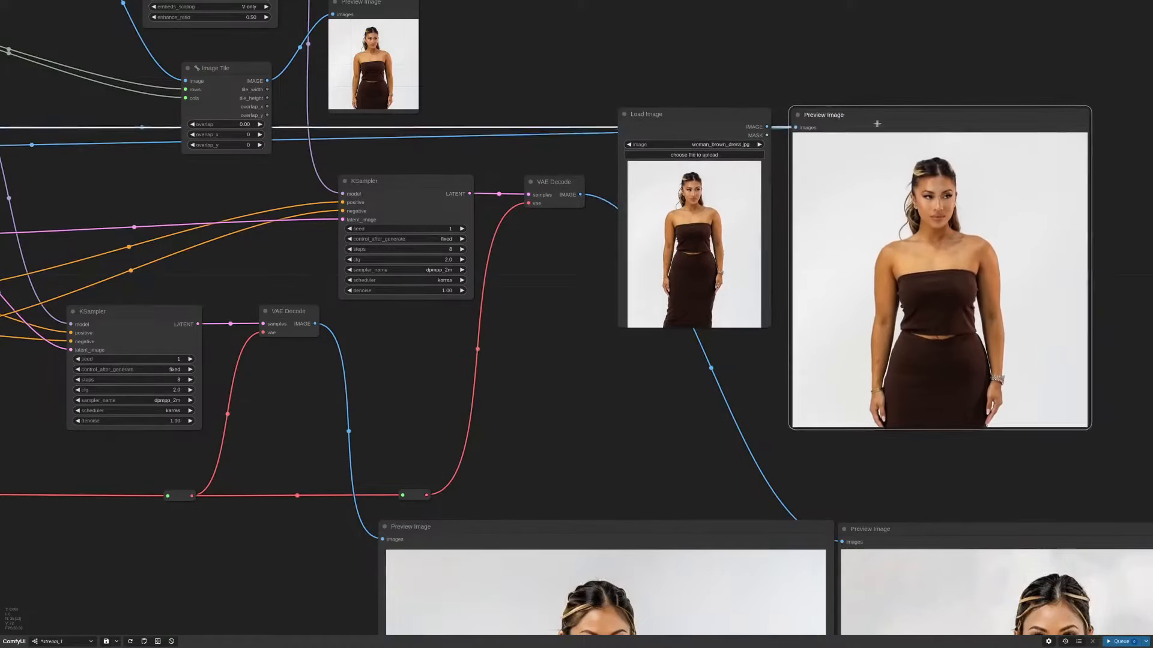
Step: Move the Load Image node back to the start of the workflow, before Get Image Size
{"action": "scroll", "coordinate": [897, 170], "scroll_direction": "down", "scroll_amount": 6}
{"action": "left_click_drag", "start_coordinate": [720, 219], "coordinate": [74, 192]}
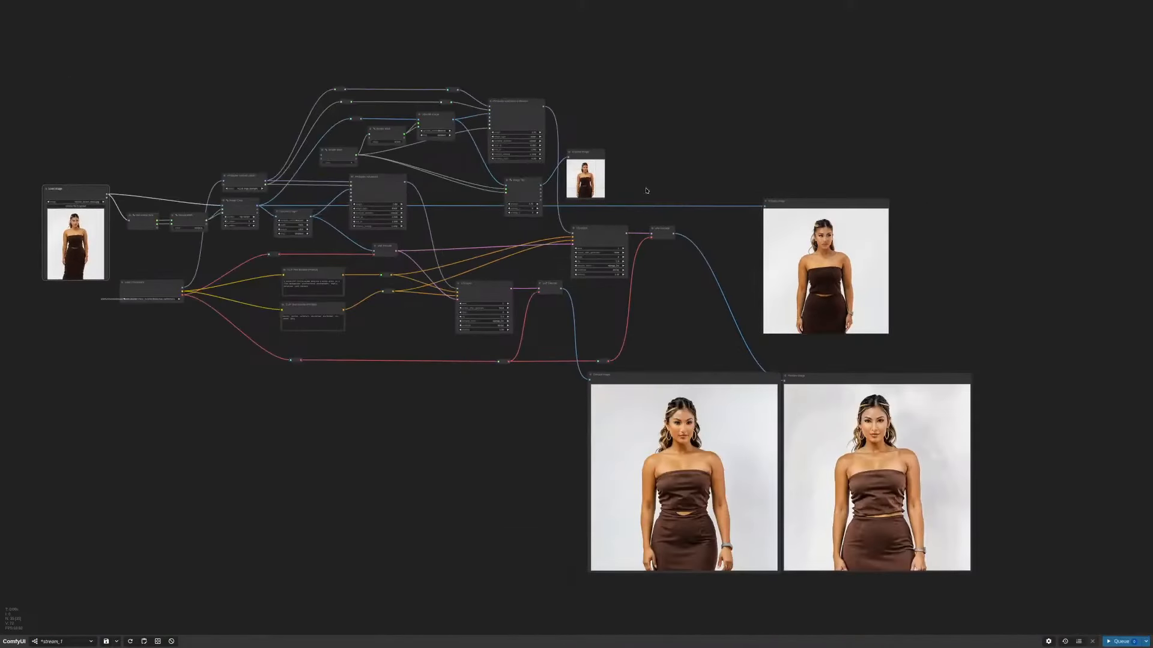
Step: Examine the Image Tile preview and compare the two generated images side by side
{"action": "scroll", "coordinate": [577, 158], "scroll_direction": "up", "scroll_amount": 10}
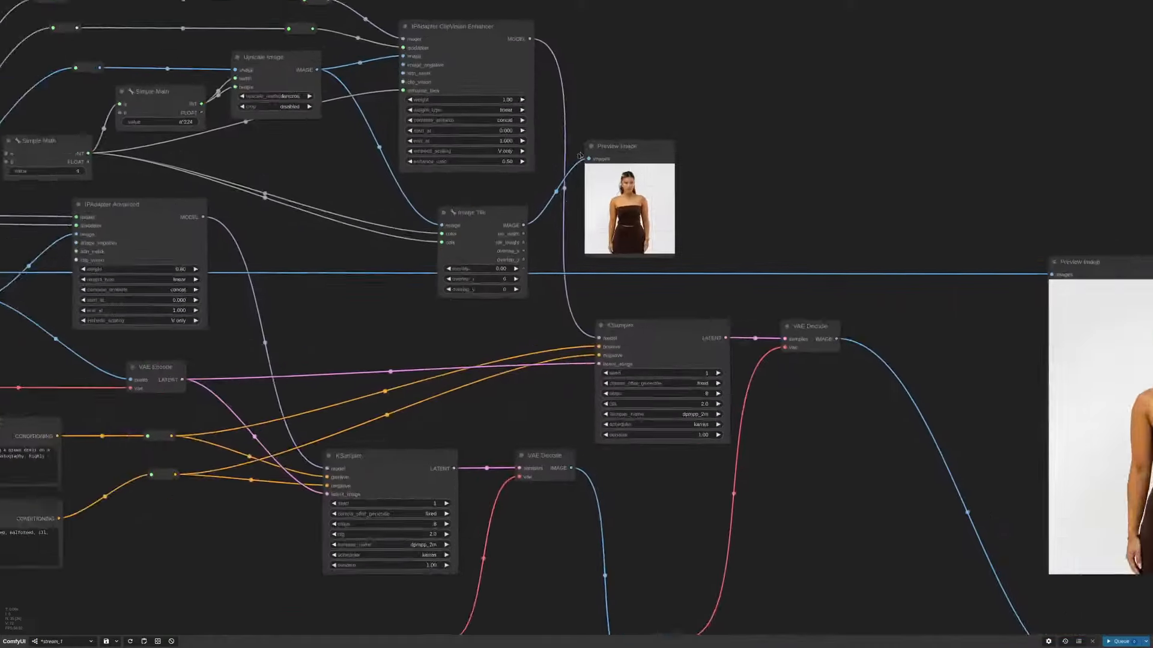
{"action": "left_click", "coordinate": [825, 221]}
{"action": "scroll", "coordinate": [825, 222], "scroll_direction": "down", "scroll_amount": 7}
{"action": "left_click_drag", "start_coordinate": [886, 221], "coordinate": [755, 46]}
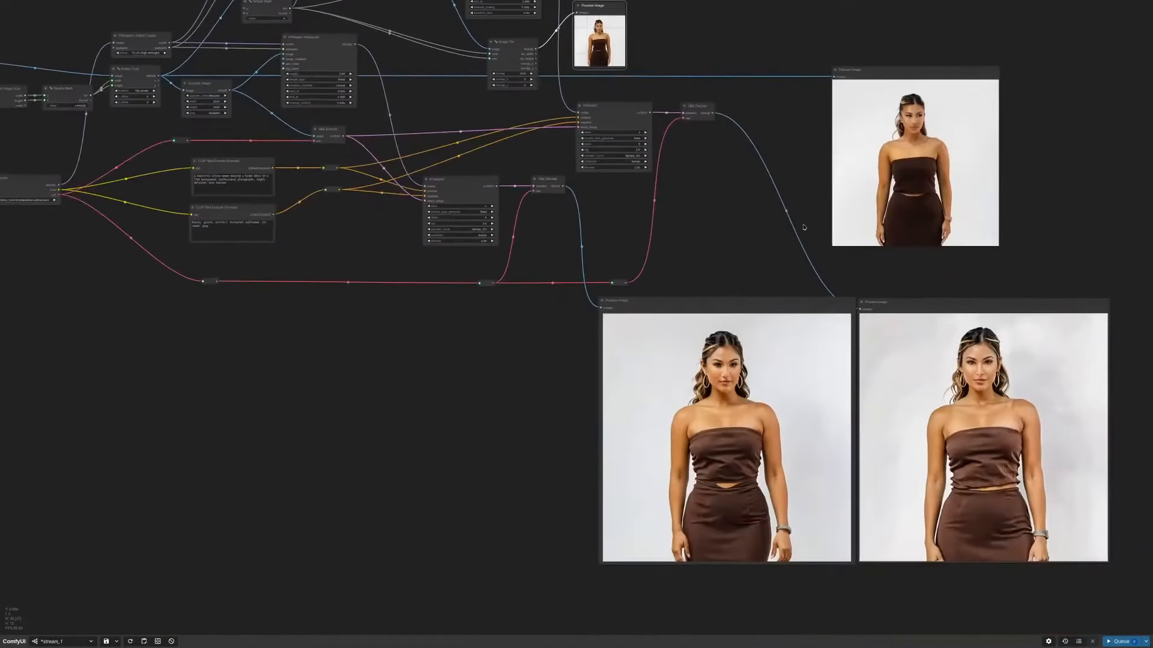
Step: Separate the IPAdapter Advanced and ClipVision Enhancer result previews slightly so they sit side by side
{"action": "left_click_drag", "start_coordinate": [892, 405], "coordinate": [860, 325]}
{"action": "scroll", "coordinate": [913, 385], "scroll_direction": "up", "scroll_amount": 3}
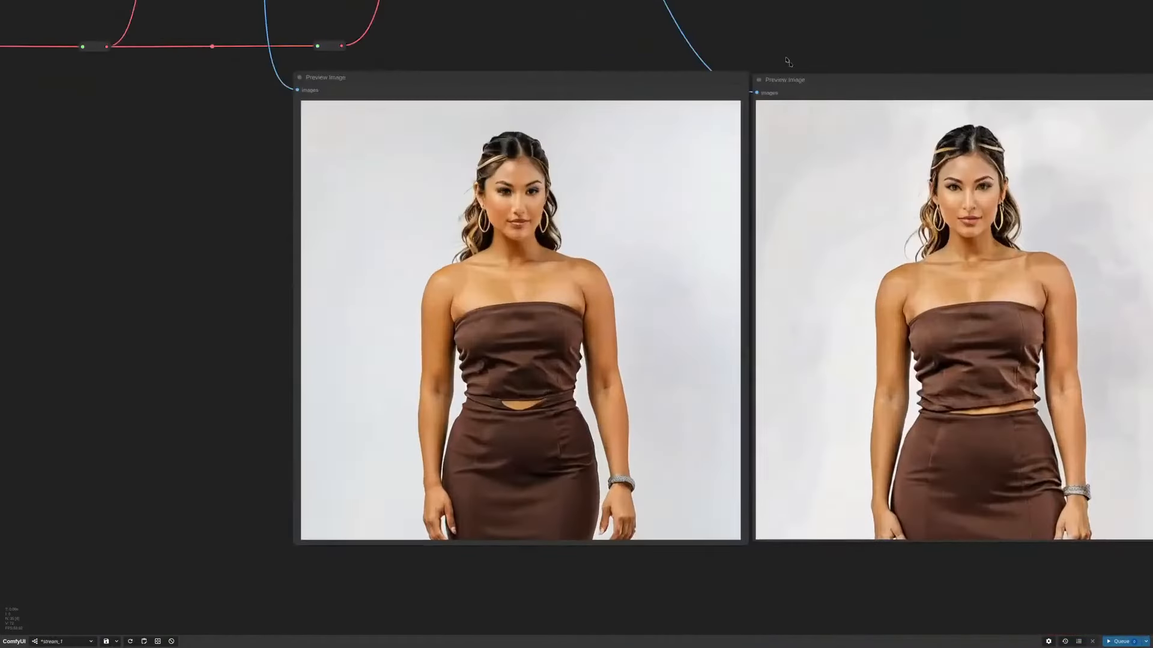
{"action": "left_click_drag", "start_coordinate": [752, 143], "coordinate": [662, 196]}
{"action": "left_click_drag", "start_coordinate": [478, 131], "coordinate": [463, 123]}
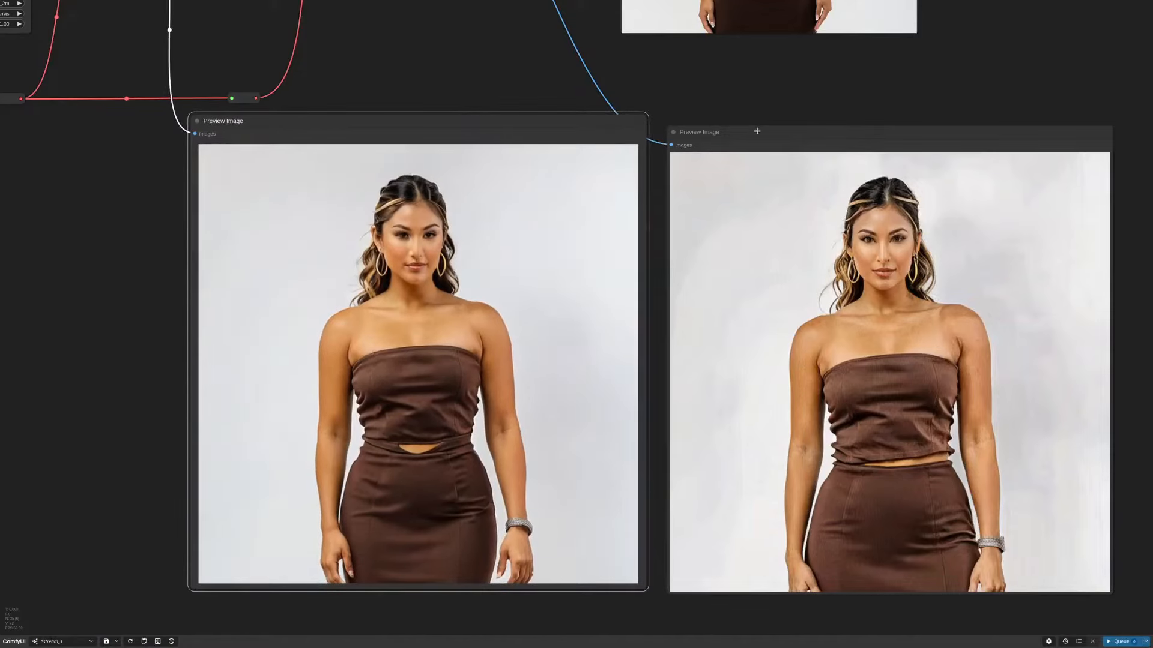
{"action": "left_click_drag", "start_coordinate": [755, 131], "coordinate": [739, 81]}
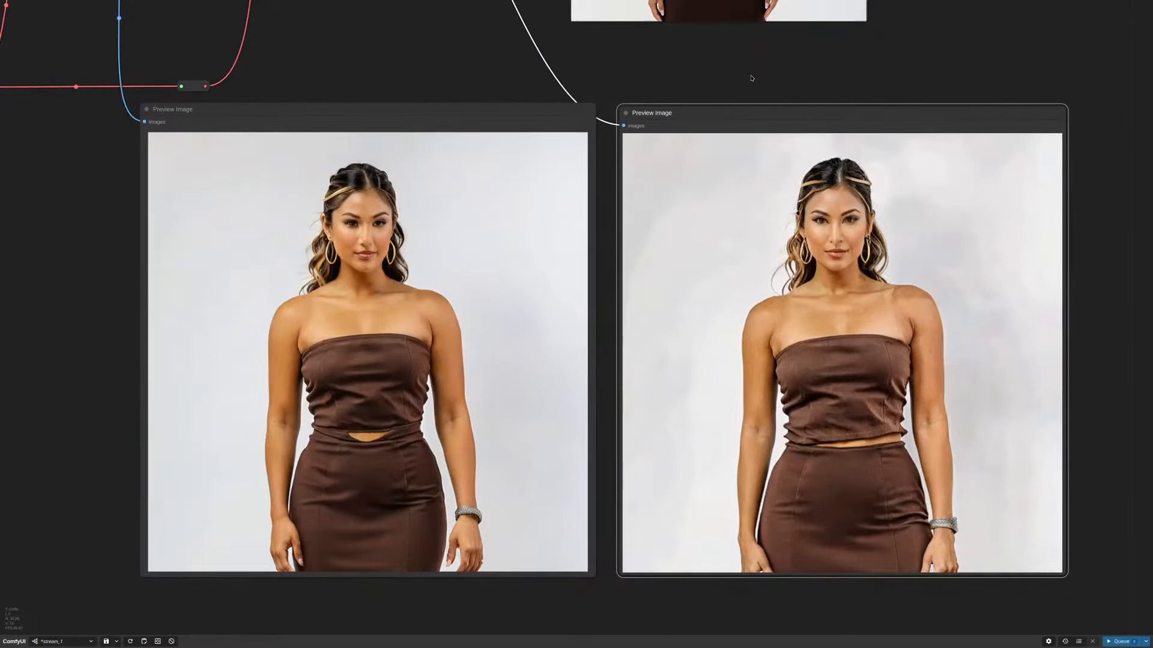
{"action": "left_click_drag", "start_coordinate": [751, 78], "coordinate": [780, 78]}
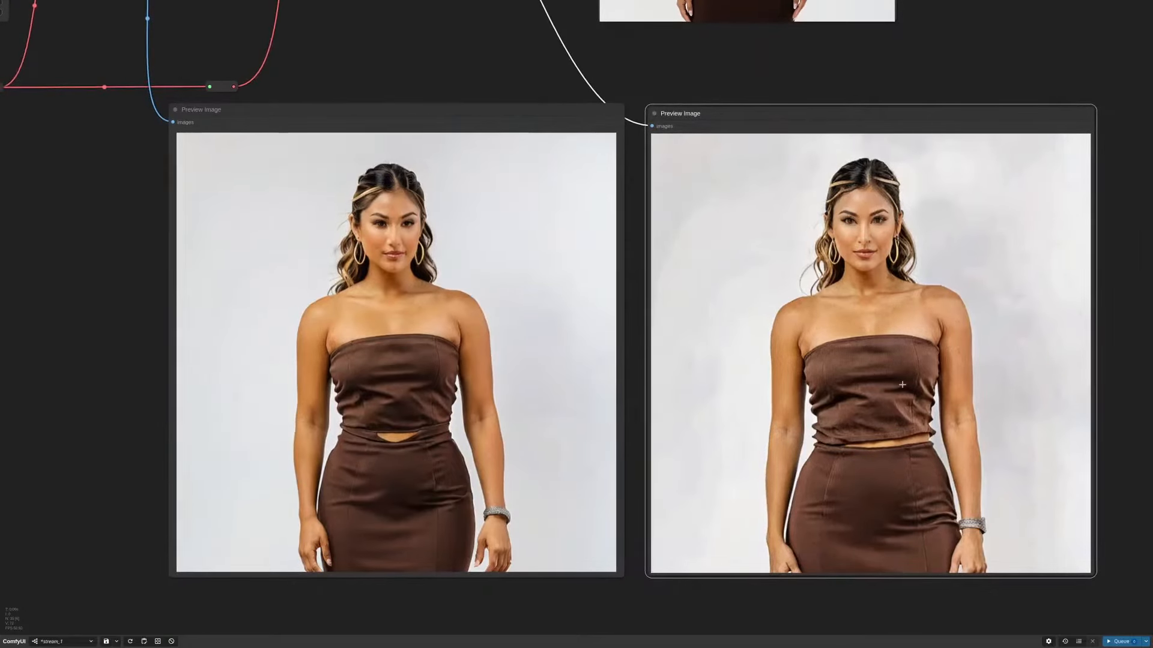
Step: Examine the ClipVision Enhancer result up close and compare both generated images with the cropped source photo's preview
{"action": "scroll", "coordinate": [819, 241], "scroll_direction": "up", "scroll_amount": 10}
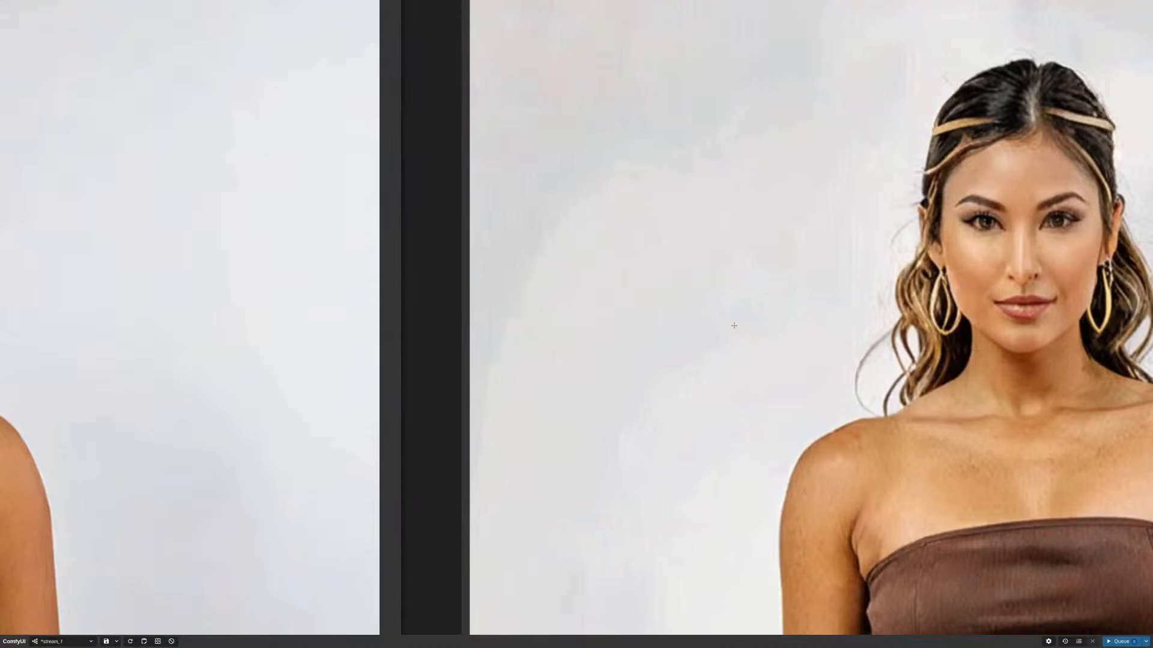
{"action": "scroll", "coordinate": [733, 325], "scroll_direction": "down", "scroll_amount": 3}
{"action": "scroll", "coordinate": [734, 188], "scroll_direction": "down", "scroll_amount": 4}
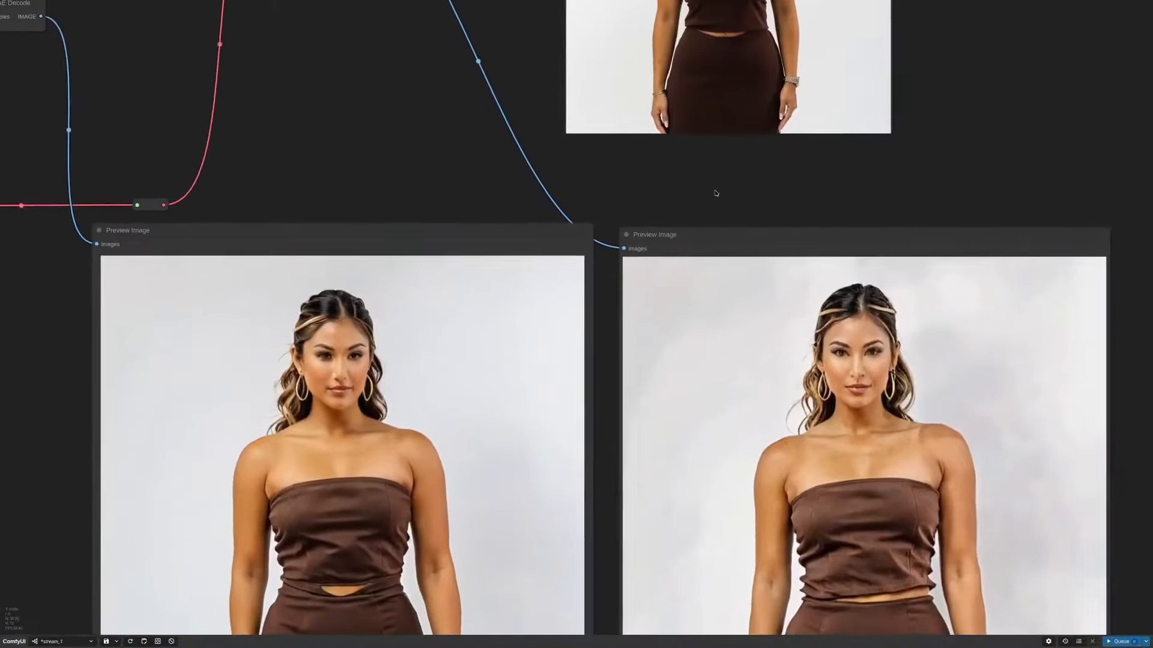
{"action": "left_click_drag", "start_coordinate": [718, 197], "coordinate": [796, 484]}
{"action": "scroll", "coordinate": [717, 165], "scroll_direction": "up", "scroll_amount": 8}
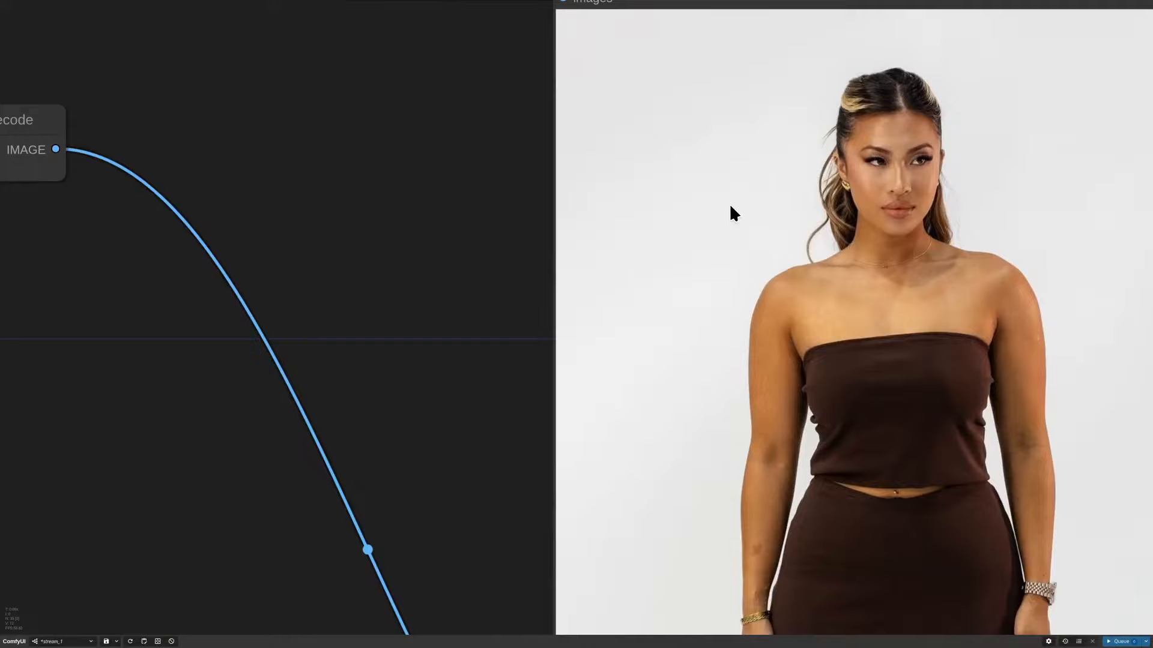
{"action": "scroll", "coordinate": [733, 211], "scroll_direction": "down", "scroll_amount": 6}
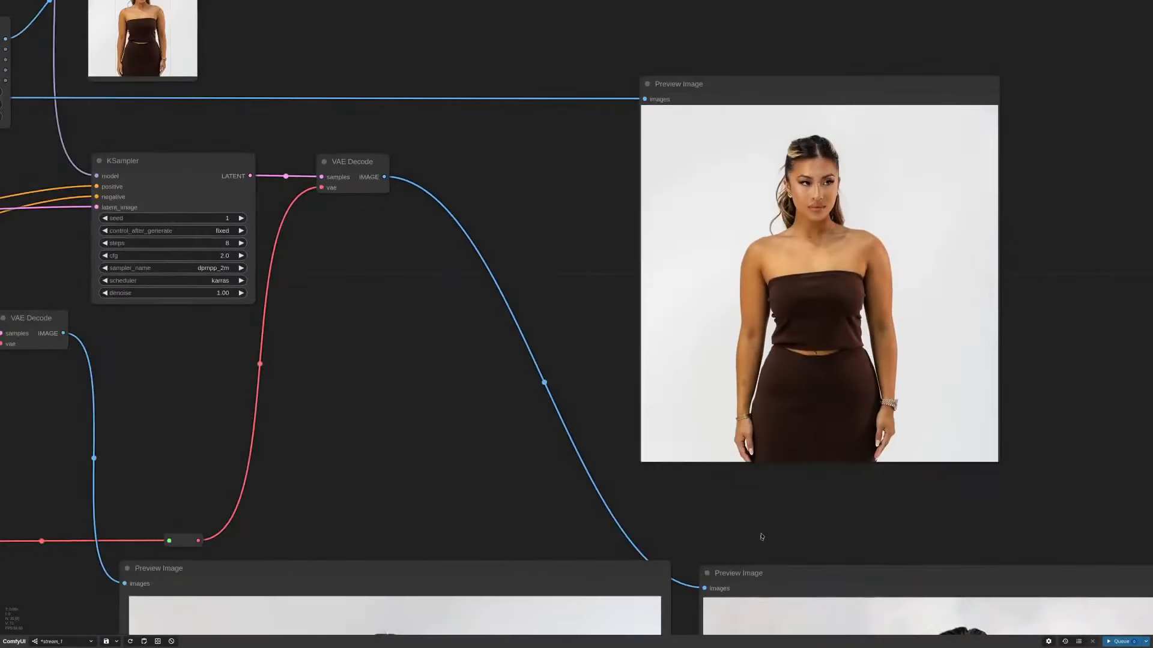
{"action": "left_click_drag", "start_coordinate": [758, 535], "coordinate": [683, 40]}
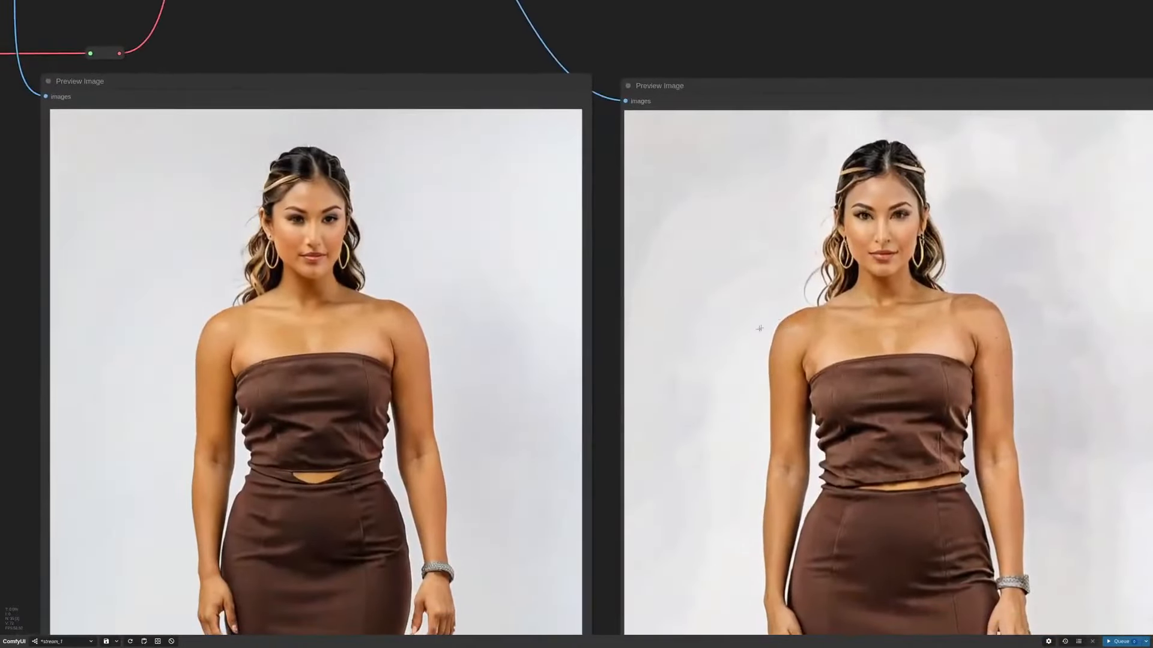
Step: Overlap the ClipVision Enhancer preview onto the IPAdapter Advanced preview, compare faces and dresses up close, and set it back alongside
{"action": "left_click_drag", "start_coordinate": [683, 86], "coordinate": [440, 78]}
{"action": "left_click_drag", "start_coordinate": [413, 34], "coordinate": [665, 28]}
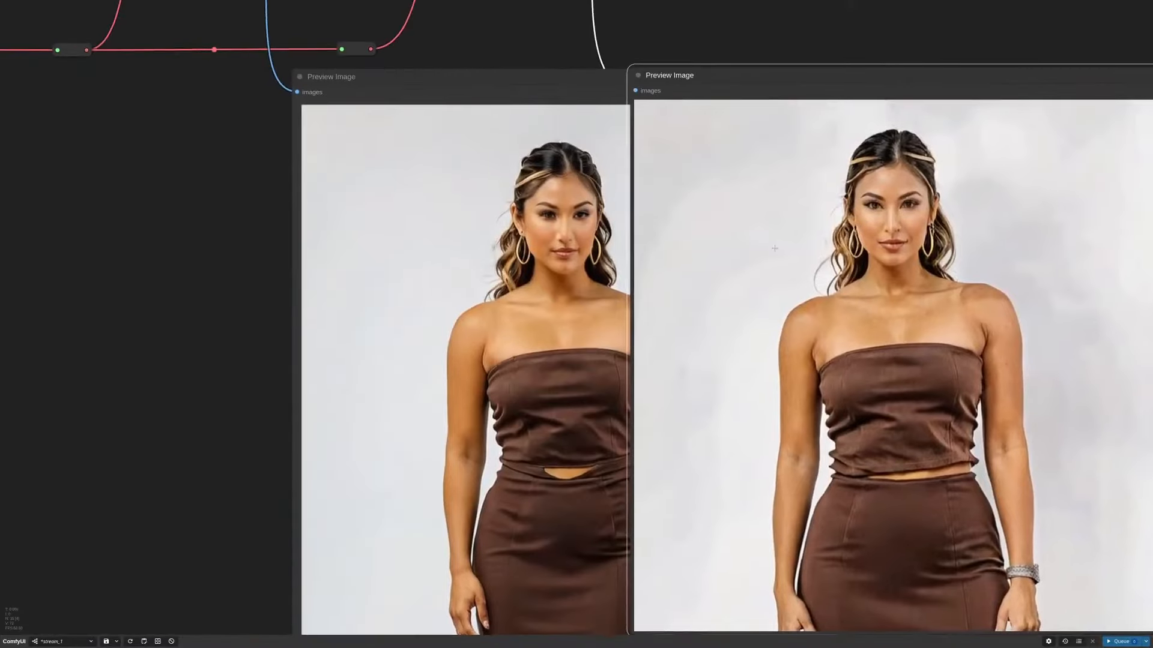
{"action": "scroll", "coordinate": [783, 344], "scroll_direction": "up", "scroll_amount": 6}
{"action": "scroll", "coordinate": [783, 344], "scroll_direction": "up", "scroll_amount": 1}
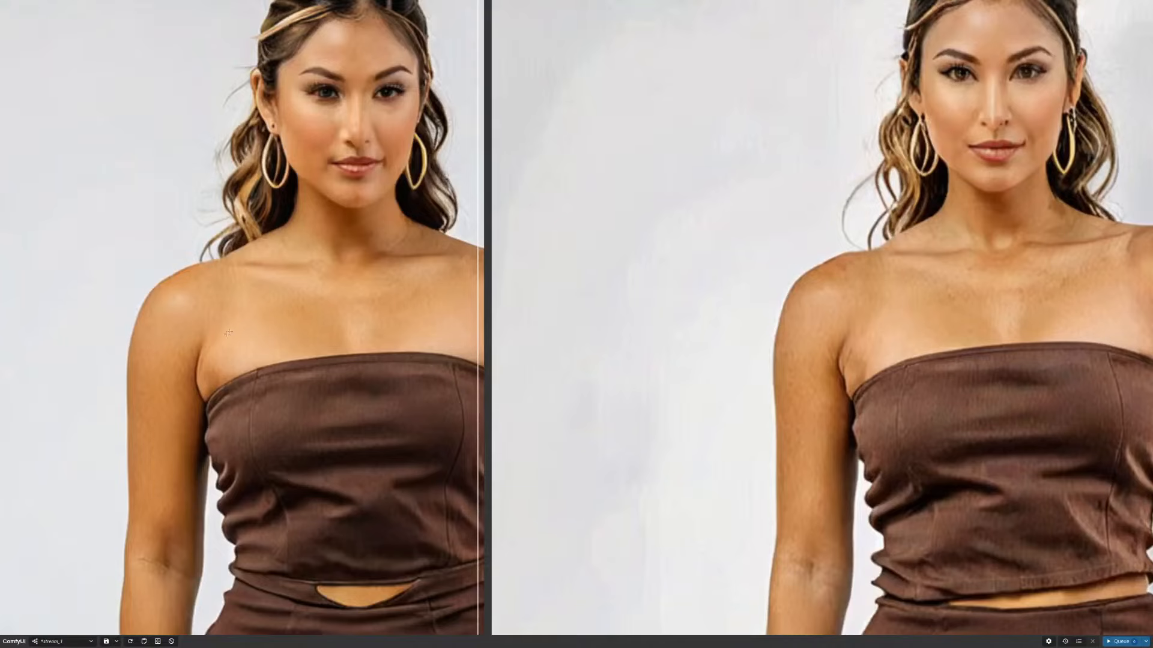
{"action": "scroll", "coordinate": [293, 297], "scroll_direction": "down", "scroll_amount": 6}
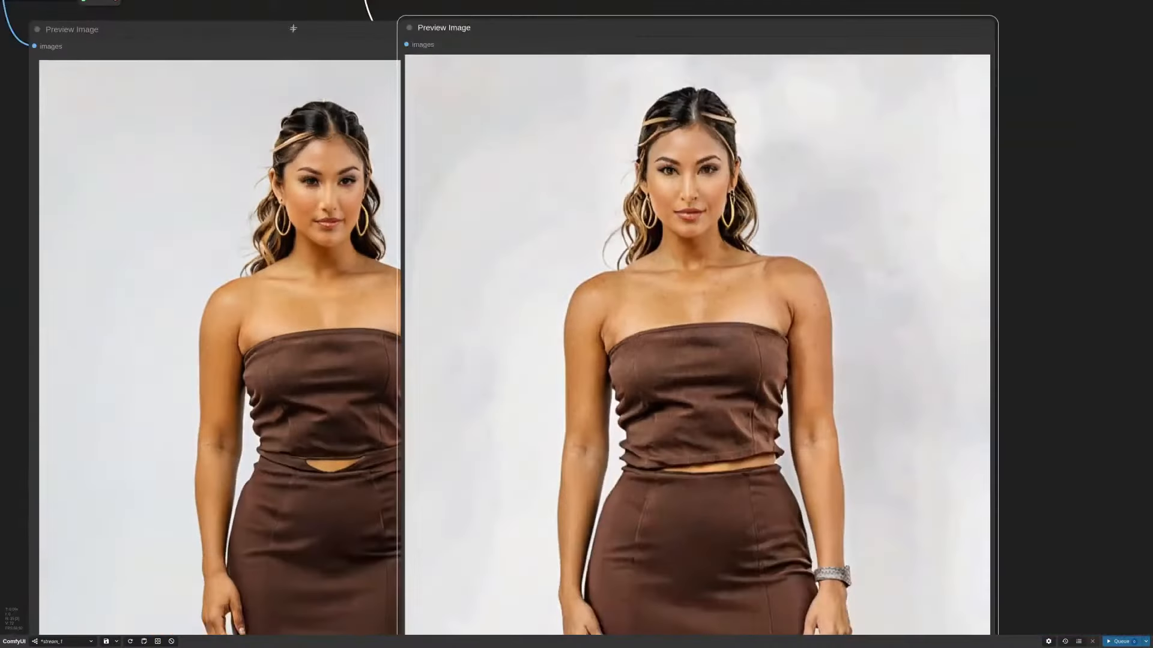
{"action": "left_click_drag", "start_coordinate": [301, 15], "coordinate": [612, 20]}
{"action": "scroll", "coordinate": [596, 304], "scroll_direction": "up", "scroll_amount": 7}
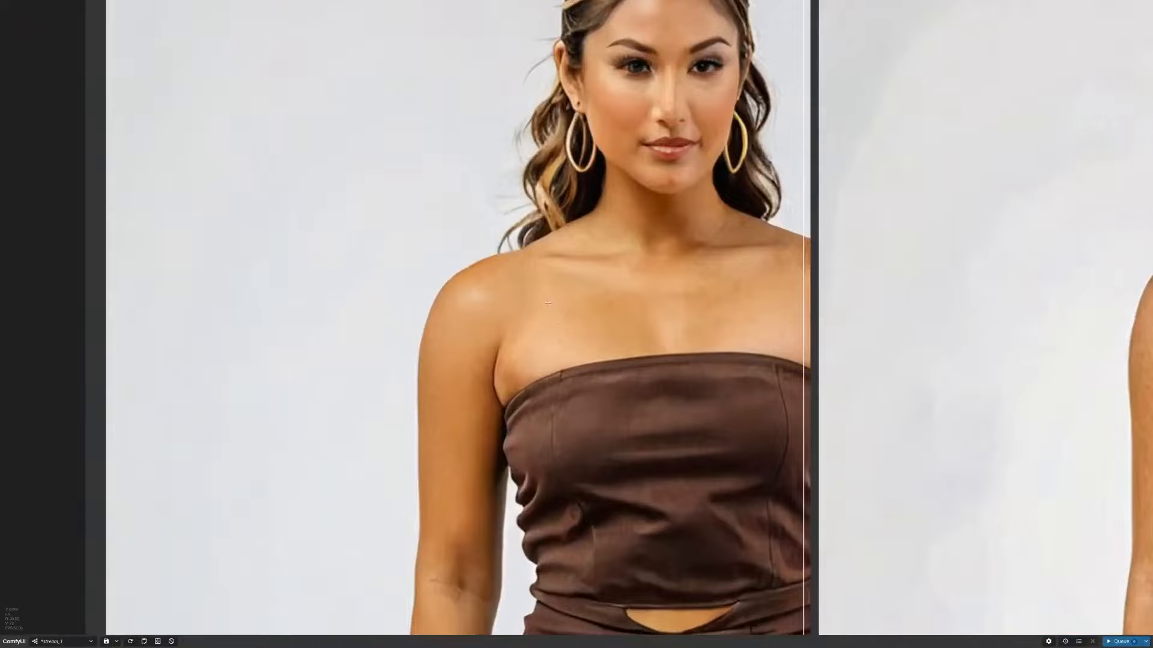
{"action": "scroll", "coordinate": [535, 289], "scroll_direction": "down", "scroll_amount": 5}
{"action": "left_click_drag", "start_coordinate": [734, 68], "coordinate": [794, 255]}
Step: Inspect the skirt, hands and bracelet in the ClipVision Enhancer result and compare them with the IPAdapter Advanced image
{"action": "scroll", "coordinate": [790, 91], "scroll_direction": "down", "scroll_amount": 6}
{"action": "scroll", "coordinate": [929, 572], "scroll_direction": "up", "scroll_amount": 10}
{"action": "scroll", "coordinate": [991, 480], "scroll_direction": "up", "scroll_amount": 2}
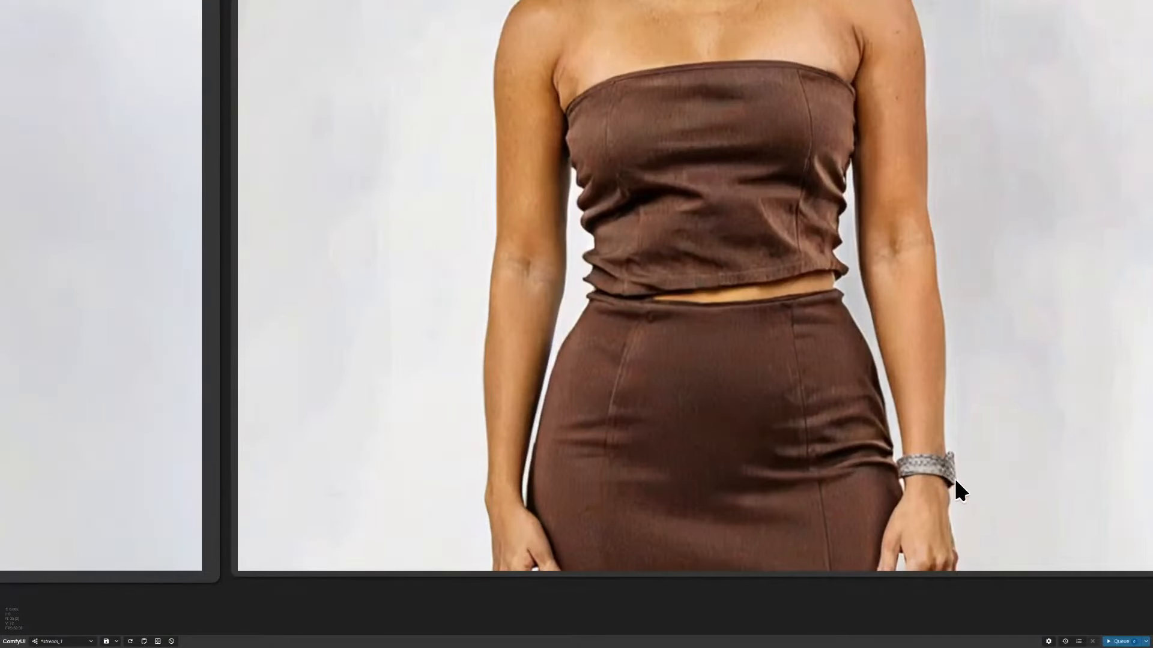
{"action": "scroll", "coordinate": [949, 480], "scroll_direction": "down", "scroll_amount": 5}
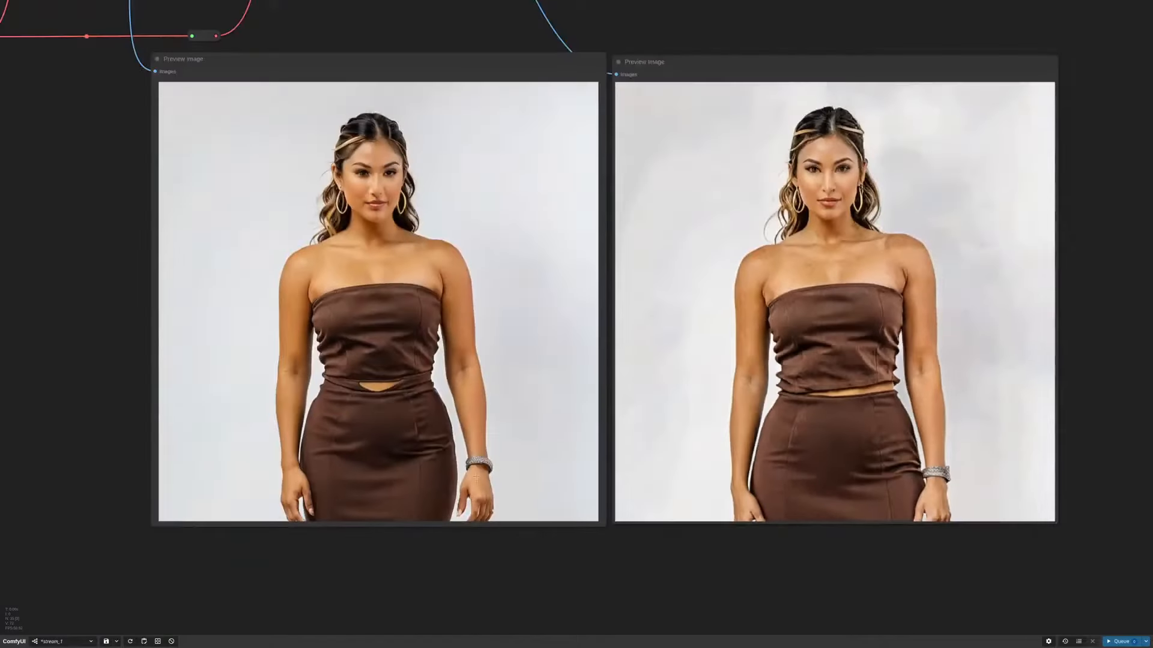
{"action": "scroll", "coordinate": [456, 475], "scroll_direction": "up", "scroll_amount": 6}
{"action": "scroll", "coordinate": [611, 417], "scroll_direction": "down", "scroll_amount": 6}
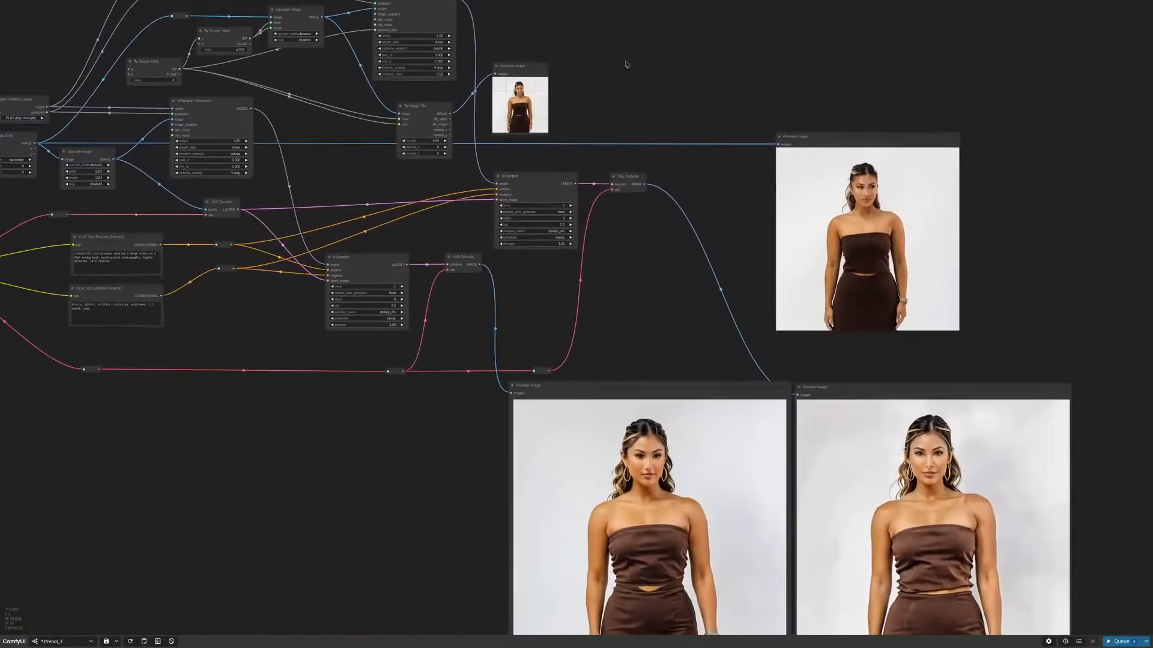
Step: Shift the Image Tile's Preview Image node slightly and open its first tile as a single image
{"action": "left_click_drag", "start_coordinate": [626, 64], "coordinate": [843, 203]}
{"action": "scroll", "coordinate": [708, 198], "scroll_direction": "up", "scroll_amount": 10}
{"action": "left_click_drag", "start_coordinate": [780, 224], "coordinate": [799, 231]}
{"action": "scroll", "coordinate": [601, 293], "scroll_direction": "down", "scroll_amount": 4}
{"action": "left_click_drag", "start_coordinate": [727, 250], "coordinate": [739, 242]}
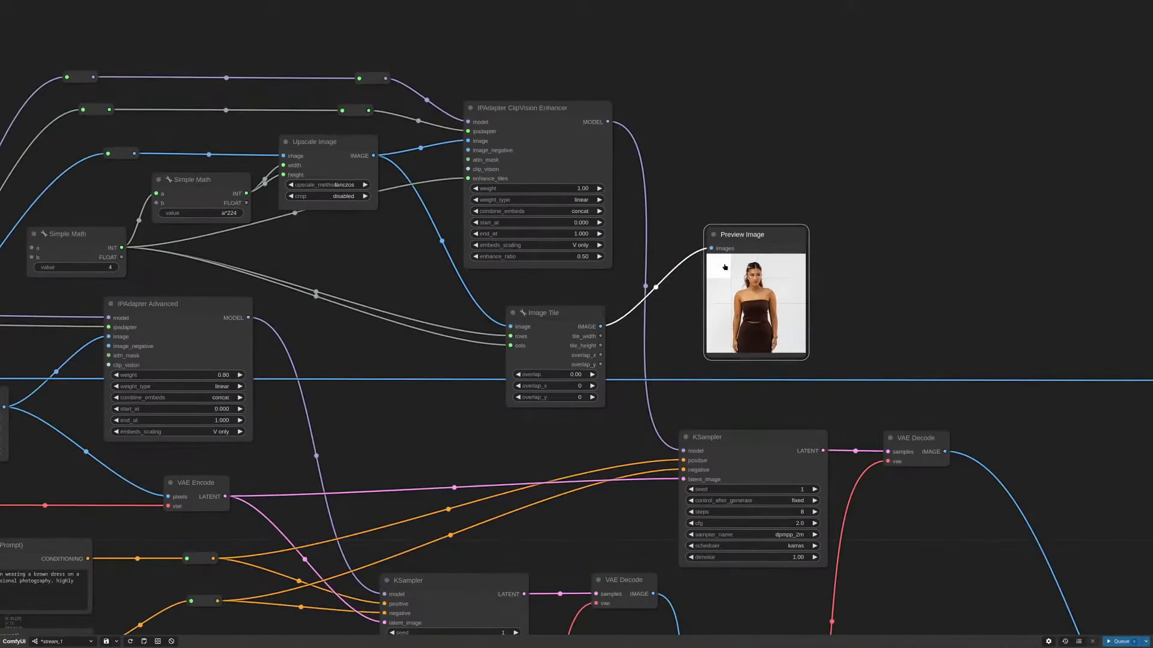
{"action": "left_click", "coordinate": [720, 293]}
{"action": "scroll", "coordinate": [832, 314], "scroll_direction": "up", "scroll_amount": 3}
Step: Step through every tile in the Image Tile preview one by one and close the single-image view
{"action": "key", "text": "Right"}
{"action": "key", "text": "Right"}
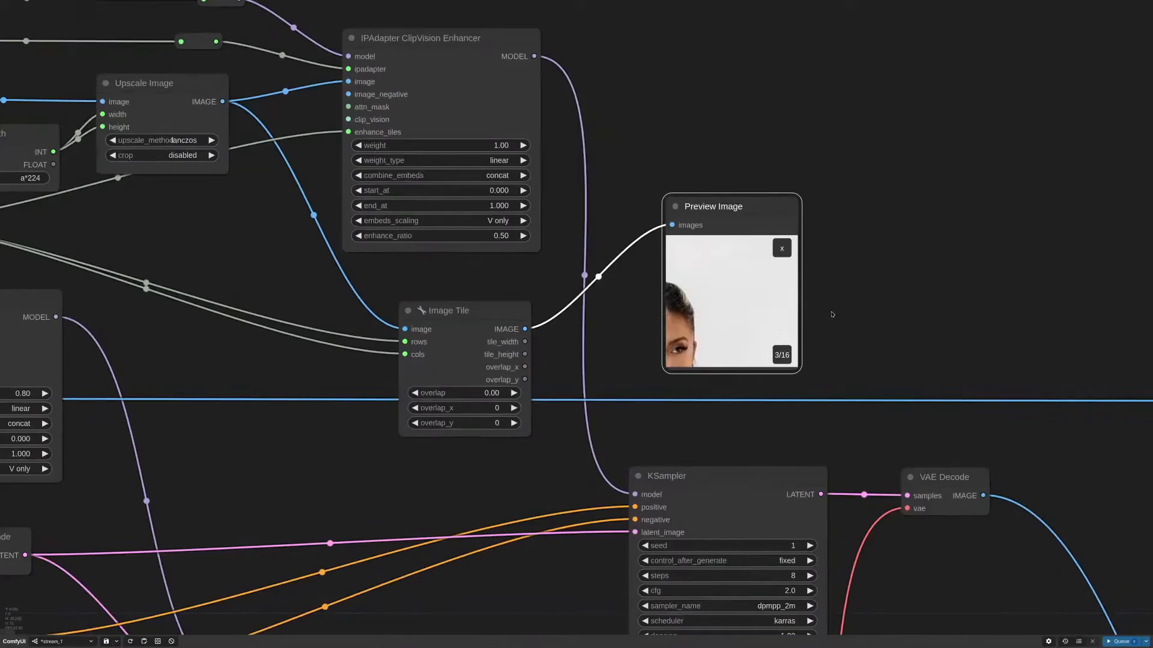
{"action": "key", "text": "Right"}
{"action": "key", "text": "Right"}
{"action": "key", "text": "Right"}
{"action": "key", "text": "Right"}
{"action": "key", "text": "Right"}
{"action": "key", "text": "Right"}
{"action": "key", "text": "Right"}
{"action": "key", "text": "Right"}
{"action": "key", "text": "Right"}
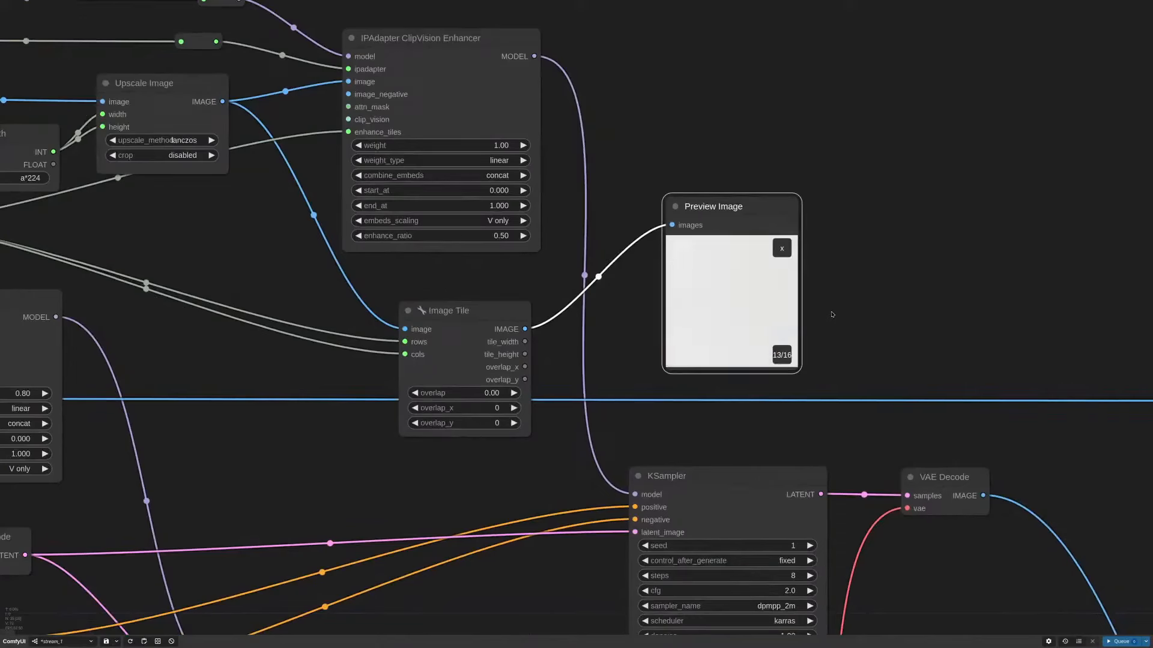
{"action": "key", "text": "Right"}
{"action": "key", "text": "Right"}
{"action": "key", "text": "Right"}
{"action": "key", "text": "Right"}
{"action": "key", "text": "Right"}
{"action": "key", "text": "Right"}
{"action": "key", "text": "Right"}
{"action": "key", "text": "Right"}
{"action": "key", "text": "Right"}
{"action": "key", "text": "Right"}
{"action": "left_click", "coordinate": [780, 248]}
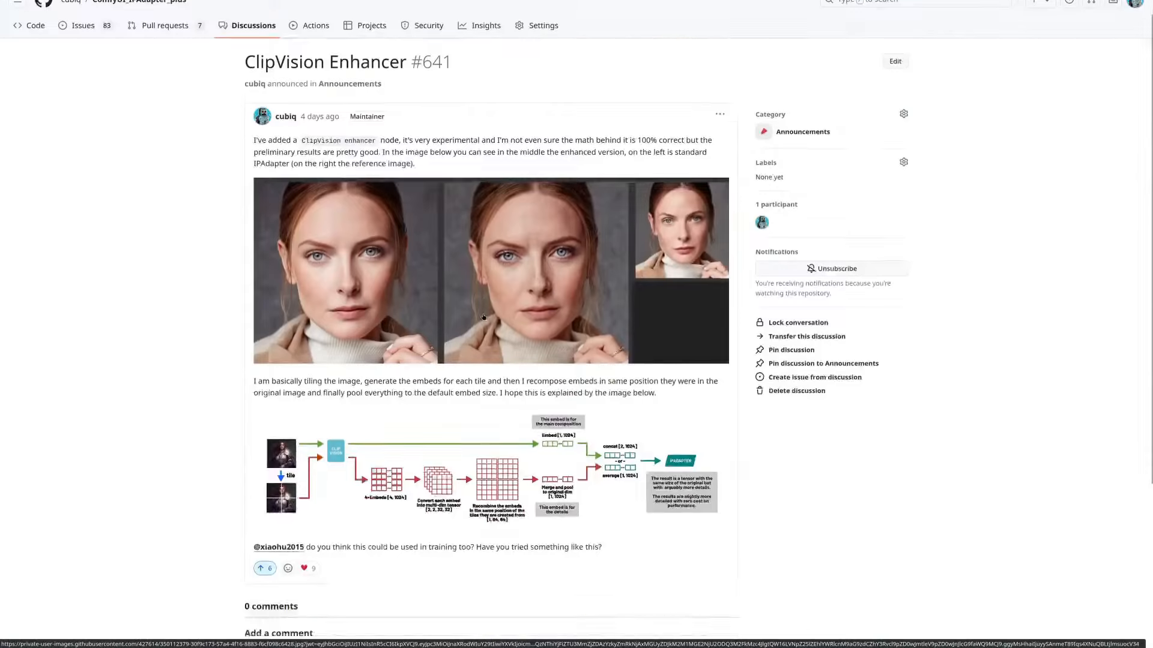
Step: Open the tiling and embeds diagram of the ClipVision Enhancer GitHub discussion at full size
{"action": "scroll", "coordinate": [516, 324], "scroll_direction": "down", "scroll_amount": 3}
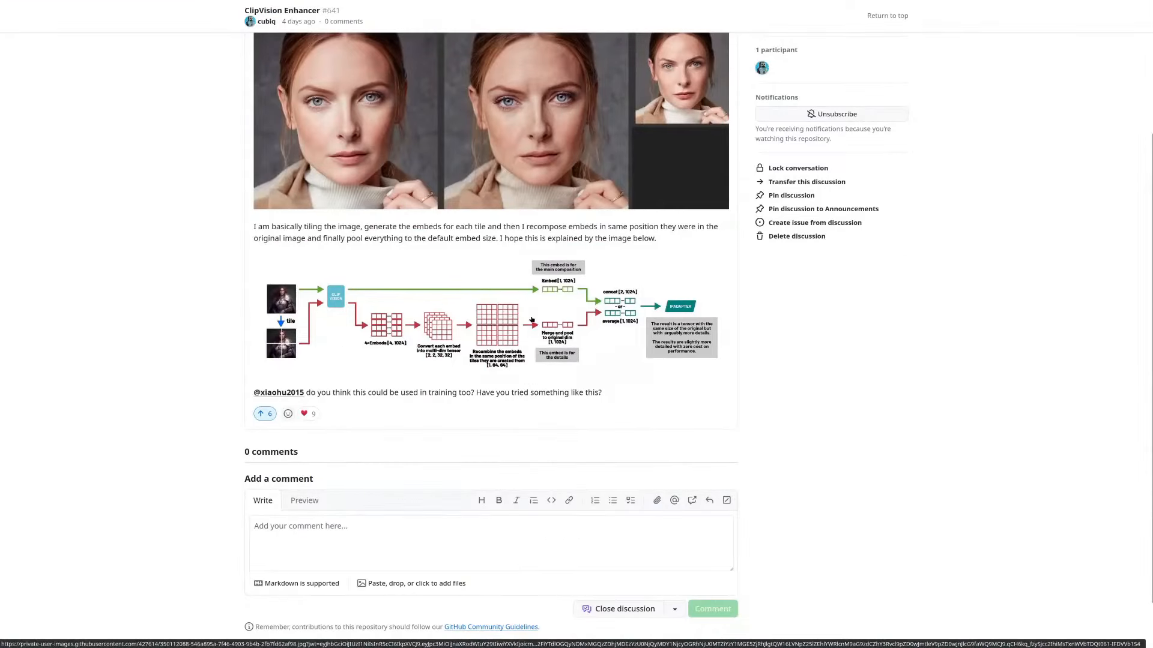
{"action": "scroll", "coordinate": [516, 294], "scroll_direction": "down", "scroll_amount": 1}
{"action": "left_click", "coordinate": [493, 262]}
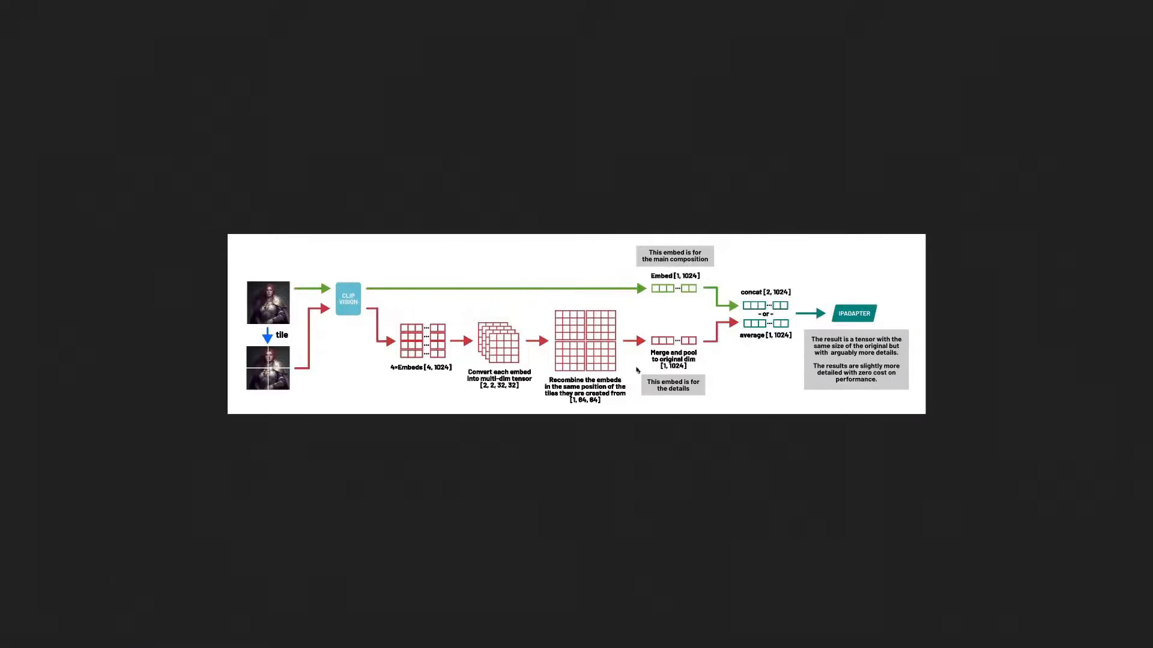
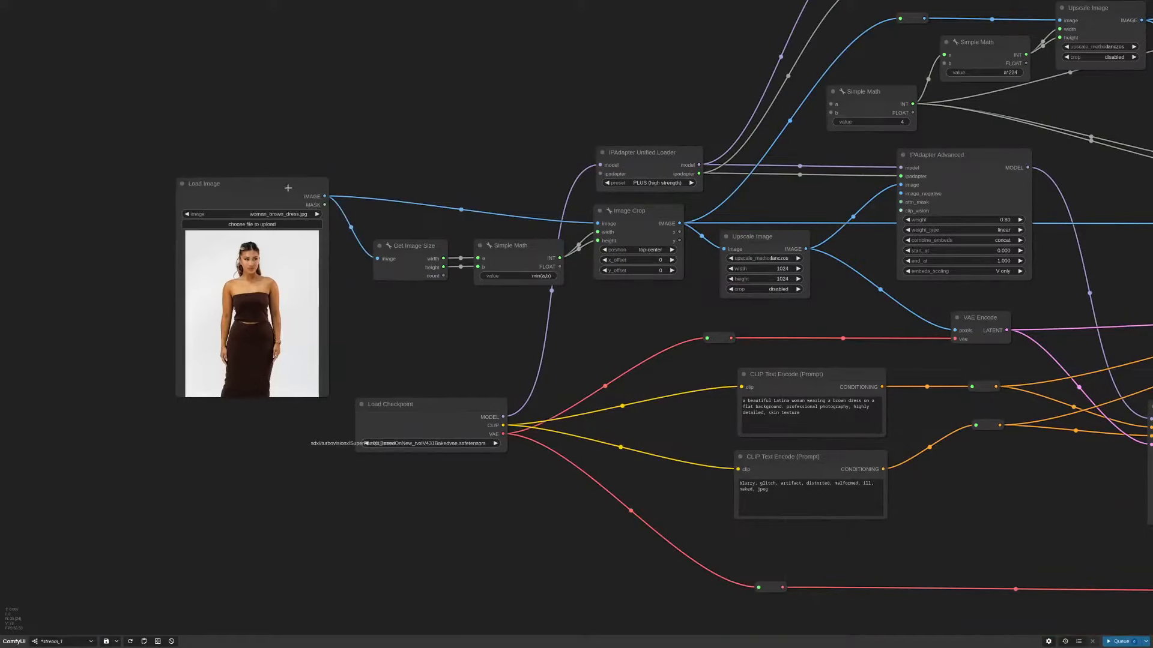
Step: Move the Load Image node slightly away from Get Image Size and review the nodes feeding IPAdapter ClipVision Enhancer
{"action": "left_click_drag", "start_coordinate": [288, 185], "coordinate": [274, 168]}
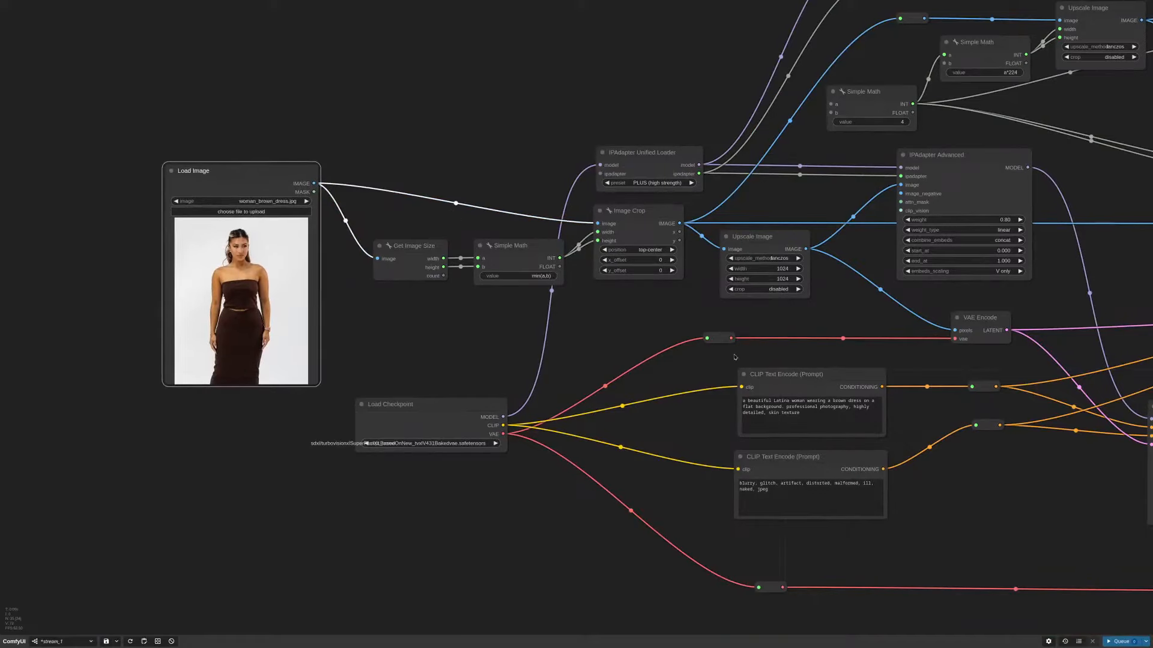
{"action": "left_click_drag", "start_coordinate": [828, 207], "coordinate": [651, 379]}
{"action": "scroll", "coordinate": [671, 411], "scroll_direction": "down", "scroll_amount": 1}
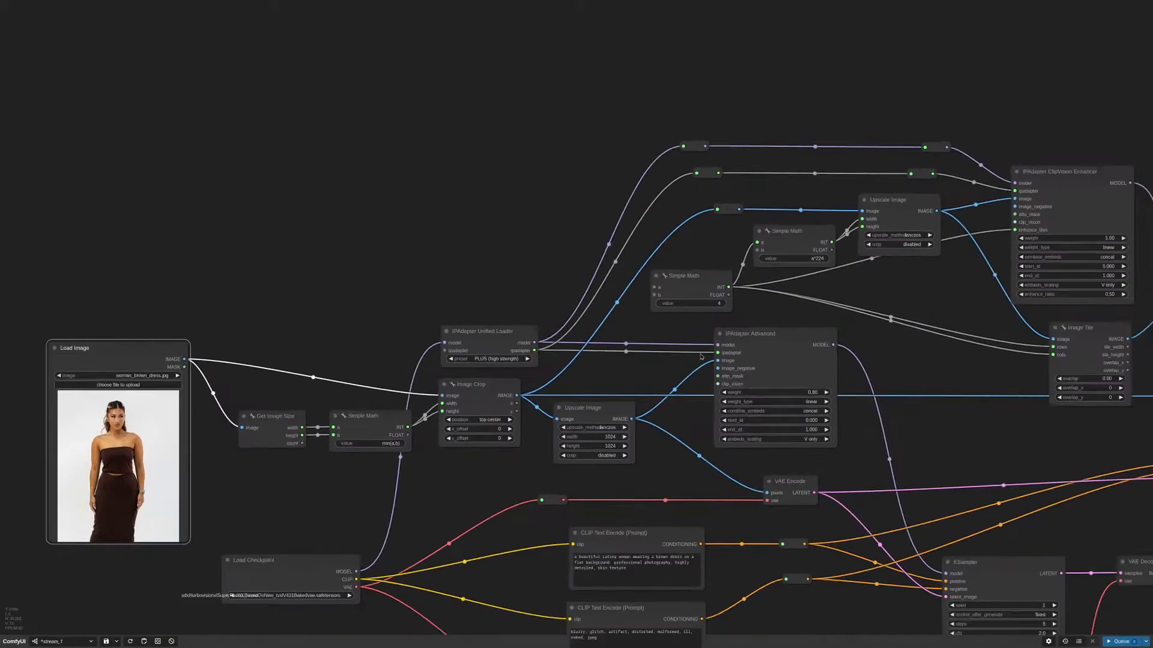
{"action": "scroll", "coordinate": [921, 304], "scroll_direction": "up", "scroll_amount": 2}
{"action": "scroll", "coordinate": [922, 304], "scroll_direction": "up", "scroll_amount": 2}
{"action": "left_click_drag", "start_coordinate": [935, 281], "coordinate": [799, 244]}
{"action": "left_click_drag", "start_coordinate": [864, 276], "coordinate": [844, 290]}
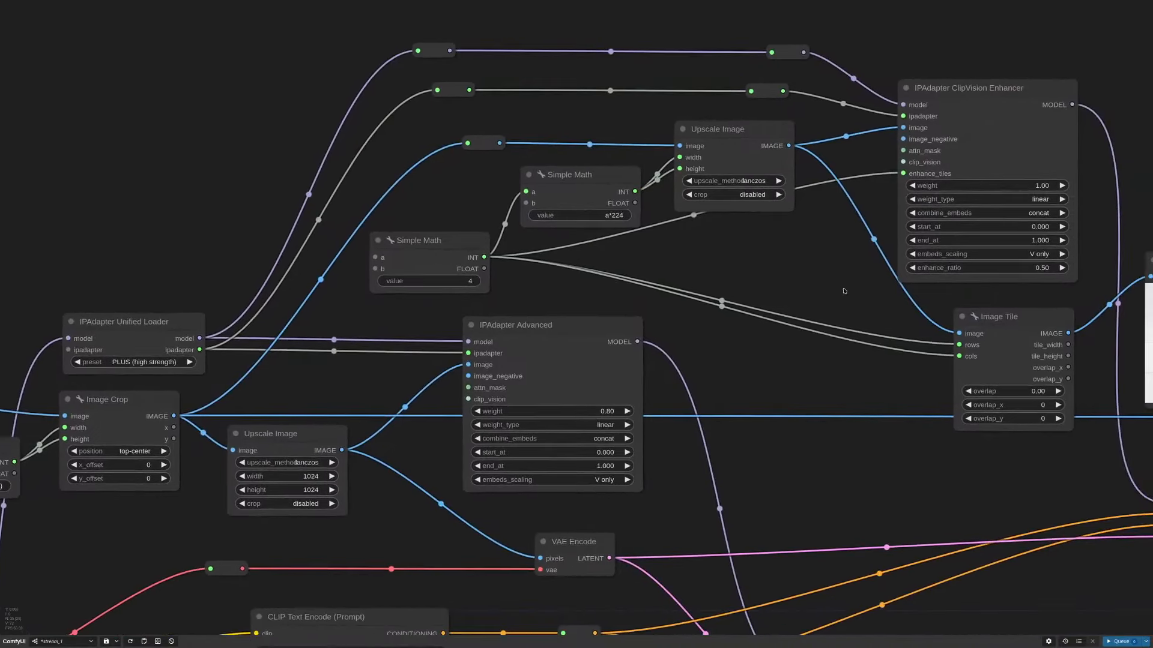
{"action": "scroll", "coordinate": [825, 297], "scroll_direction": "down", "scroll_amount": 1}
{"action": "scroll", "coordinate": [824, 297], "scroll_direction": "down", "scroll_amount": 5}
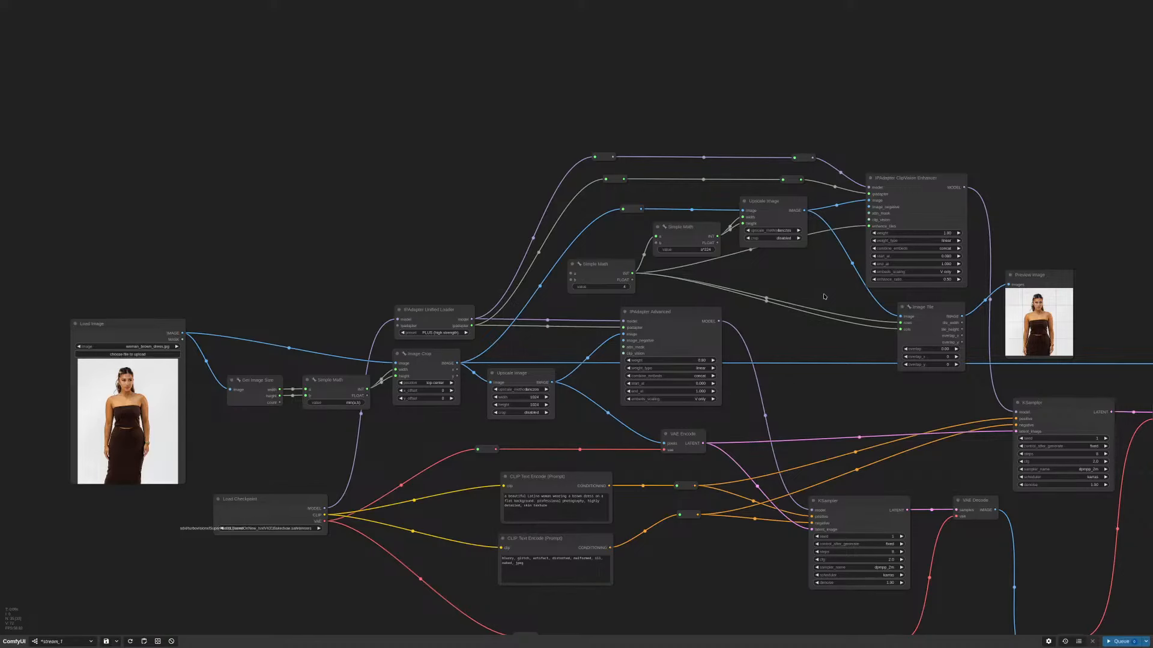
Step: Add a Prep Image For ClipVision node below the Enhancer's Upscale Image node and delete it again
{"action": "scroll", "coordinate": [824, 296], "scroll_direction": "up", "scroll_amount": 5}
{"action": "double_click", "coordinate": [618, 267]}
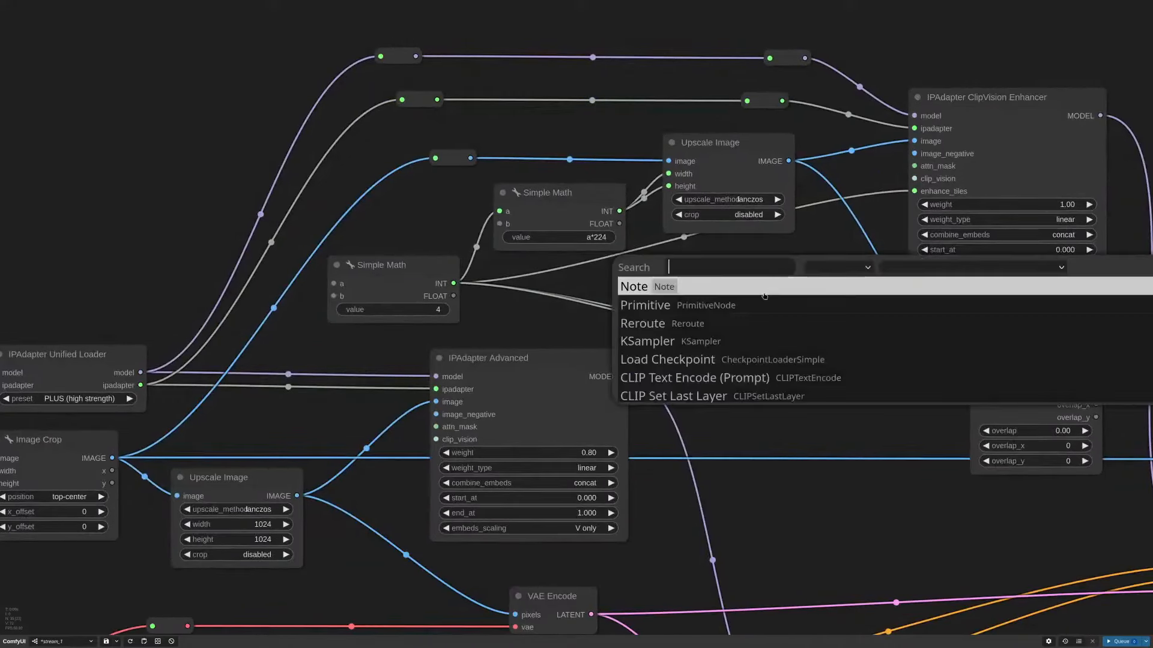
{"action": "type", "text": "prep"}
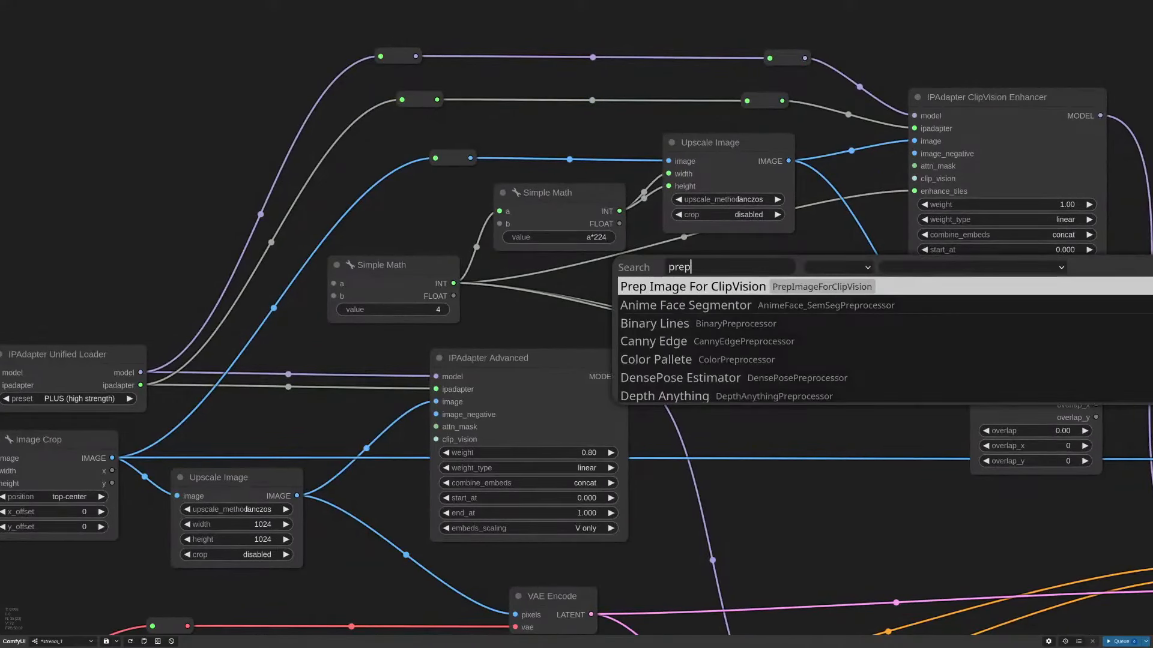
{"action": "key", "text": "Return"}
{"action": "left_click_drag", "start_coordinate": [901, 278], "coordinate": [803, 274]}
{"action": "scroll", "coordinate": [803, 275], "scroll_direction": "up", "scroll_amount": 2}
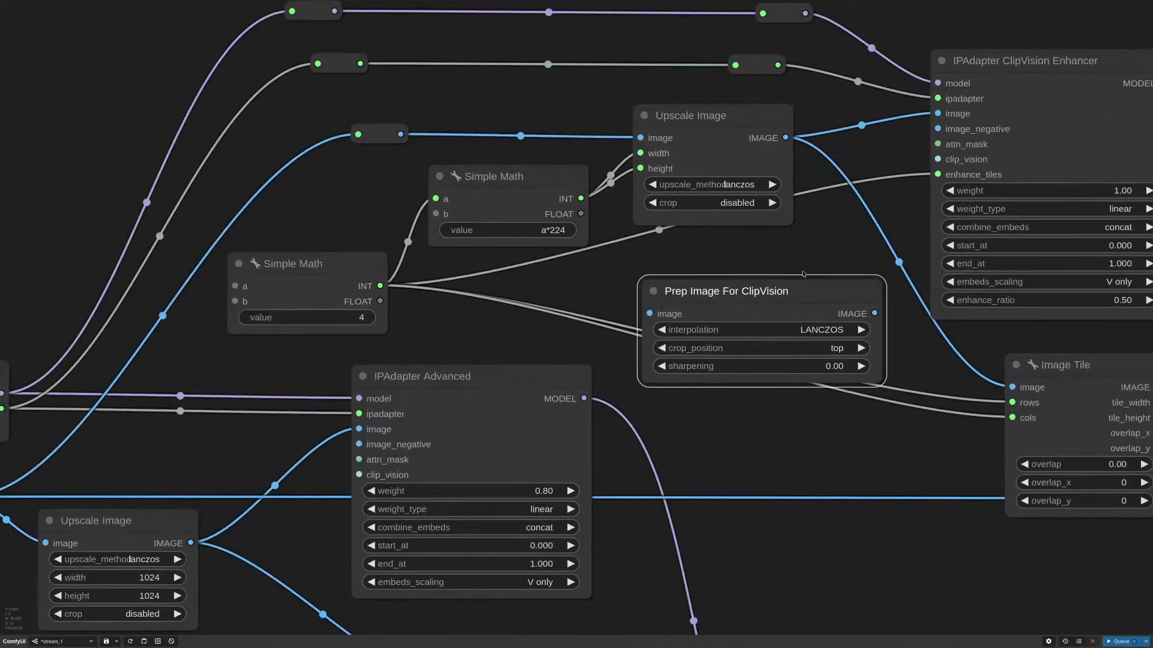
{"action": "key", "text": "Delete"}
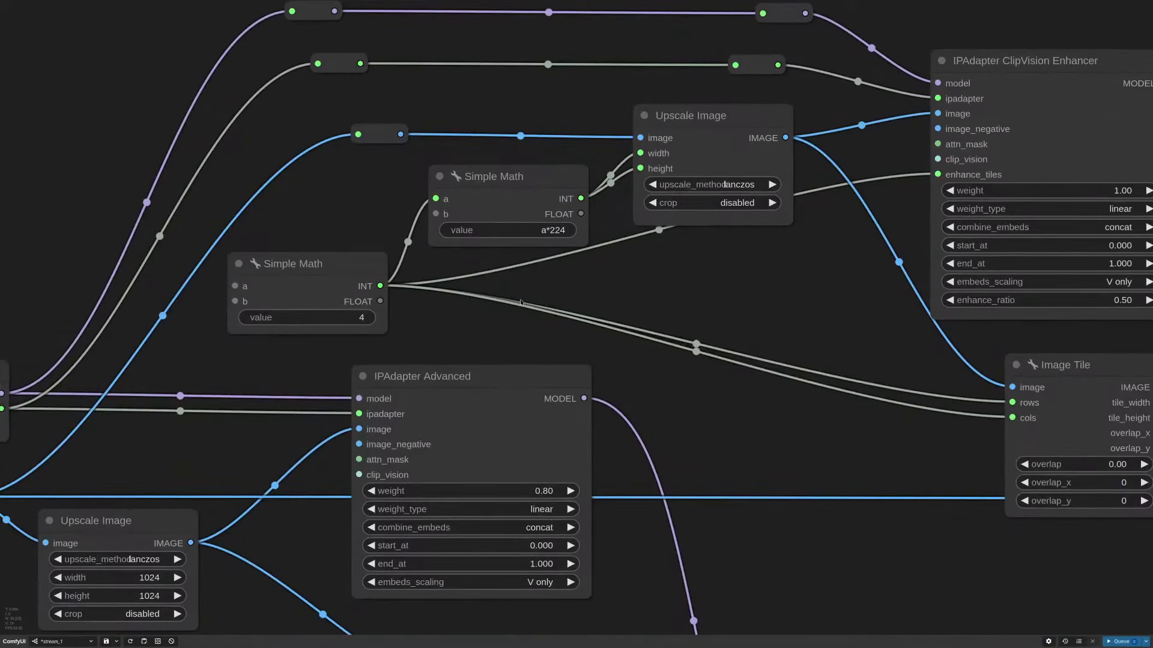
Step: Nudge the a*224 Simple Math node slightly and select the Simple Math node with value 4 to trace its links
{"action": "left_click_drag", "start_coordinate": [520, 301], "coordinate": [731, 300]}
{"action": "left_click_drag", "start_coordinate": [701, 180], "coordinate": [703, 187]}
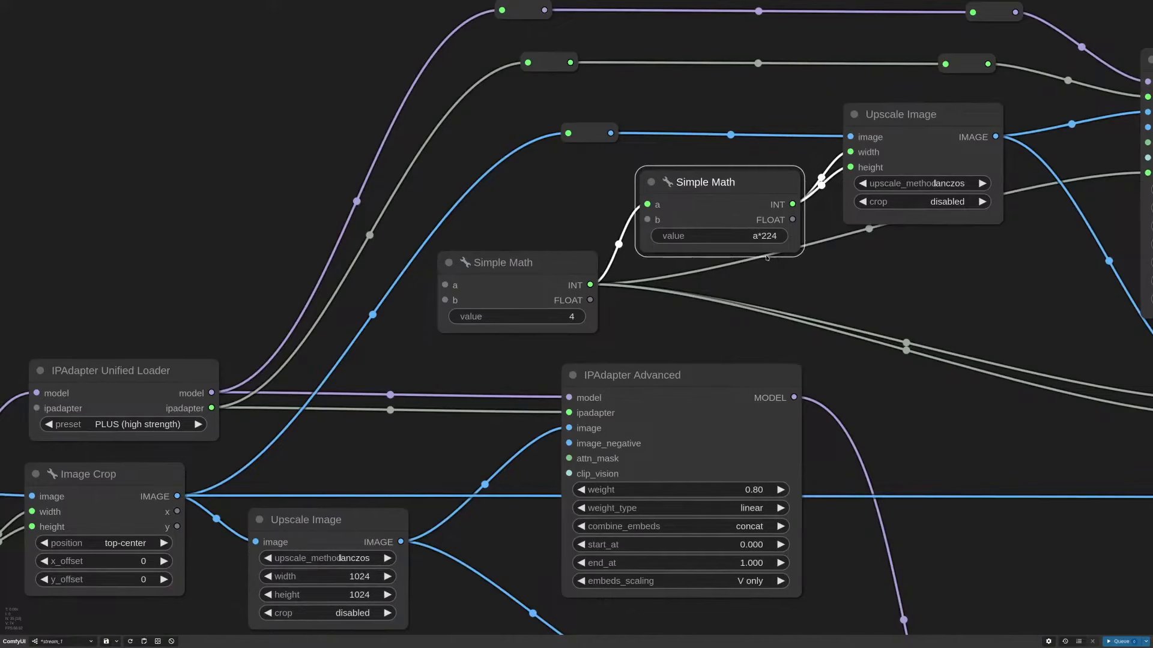
{"action": "scroll", "coordinate": [767, 257], "scroll_direction": "up", "scroll_amount": 2}
{"action": "left_click", "coordinate": [499, 275]}
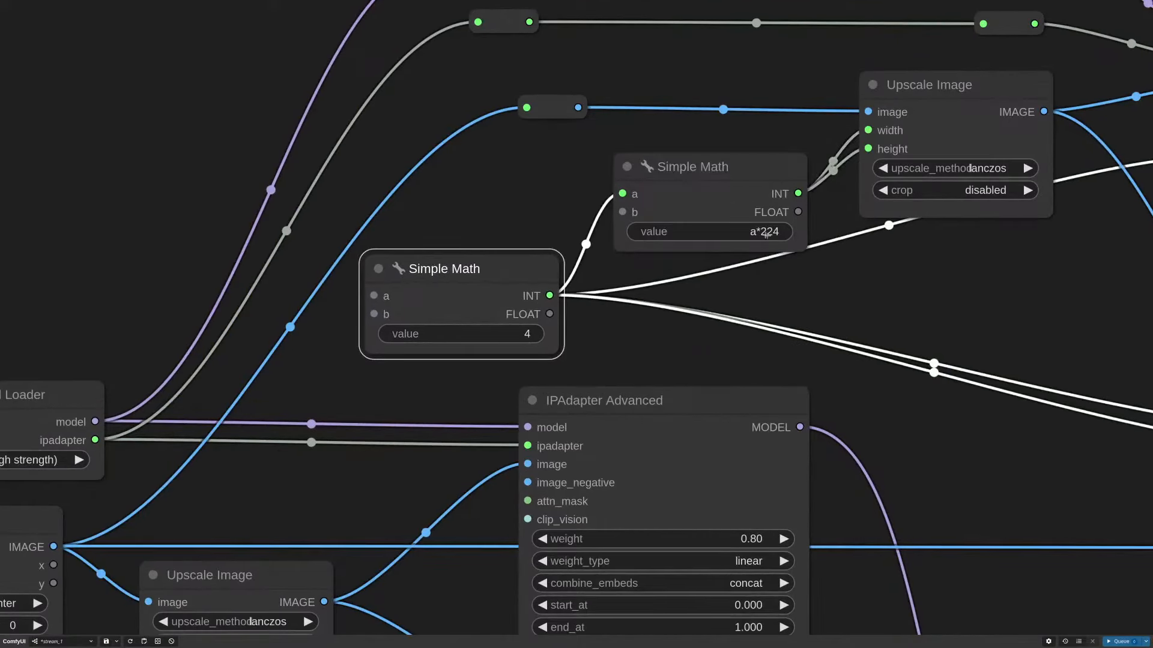
{"action": "scroll", "coordinate": [816, 283], "scroll_direction": "down", "scroll_amount": 10}
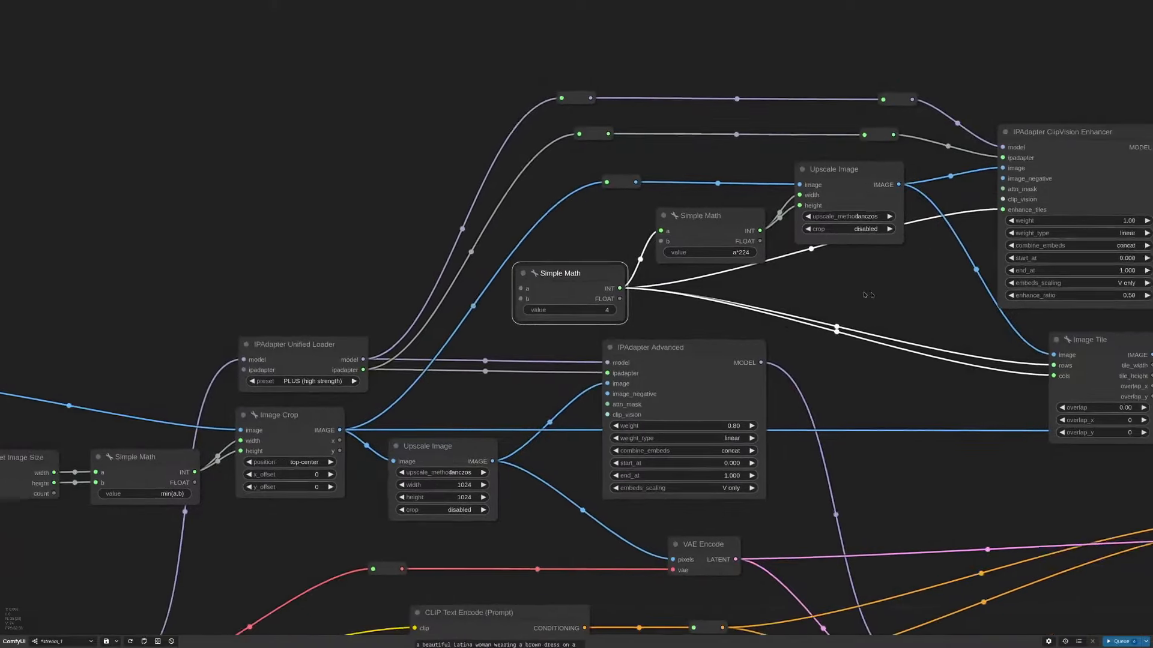
{"action": "left_click_drag", "start_coordinate": [823, 314], "coordinate": [739, 307]}
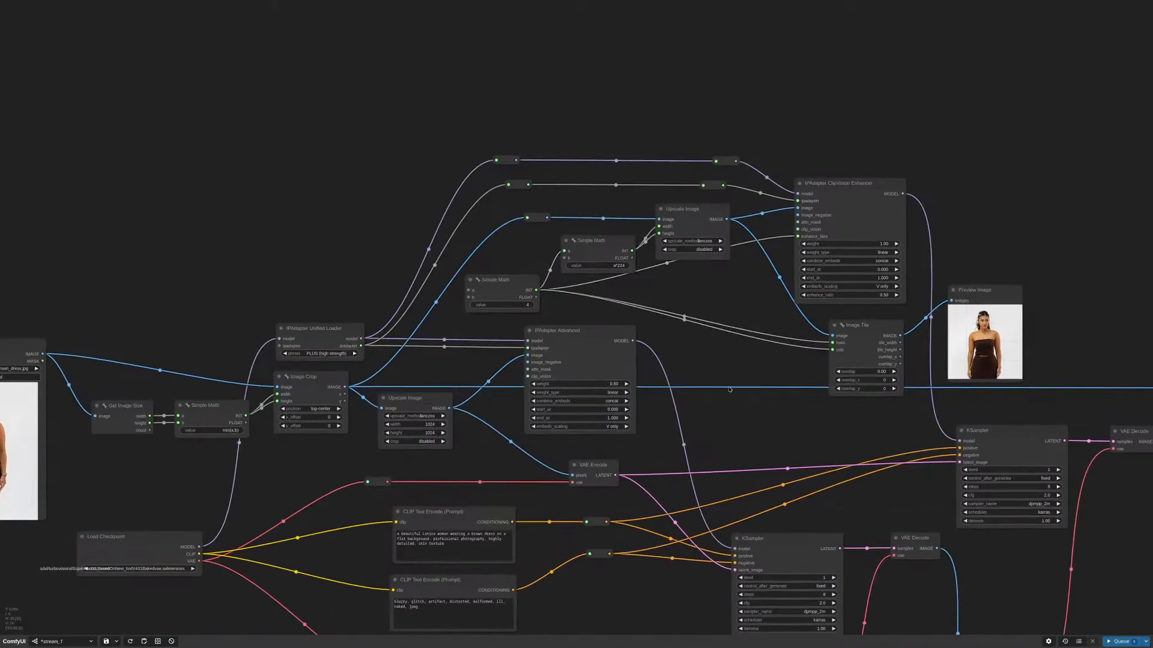
Step: Nudge the min(a,b) Simple Math node between Get Image Size and Image Crop slightly, tracing how it feeds the crop size
{"action": "scroll", "coordinate": [732, 383], "scroll_direction": "down", "scroll_amount": 3}
{"action": "left_click_drag", "start_coordinate": [733, 408], "coordinate": [744, 295]}
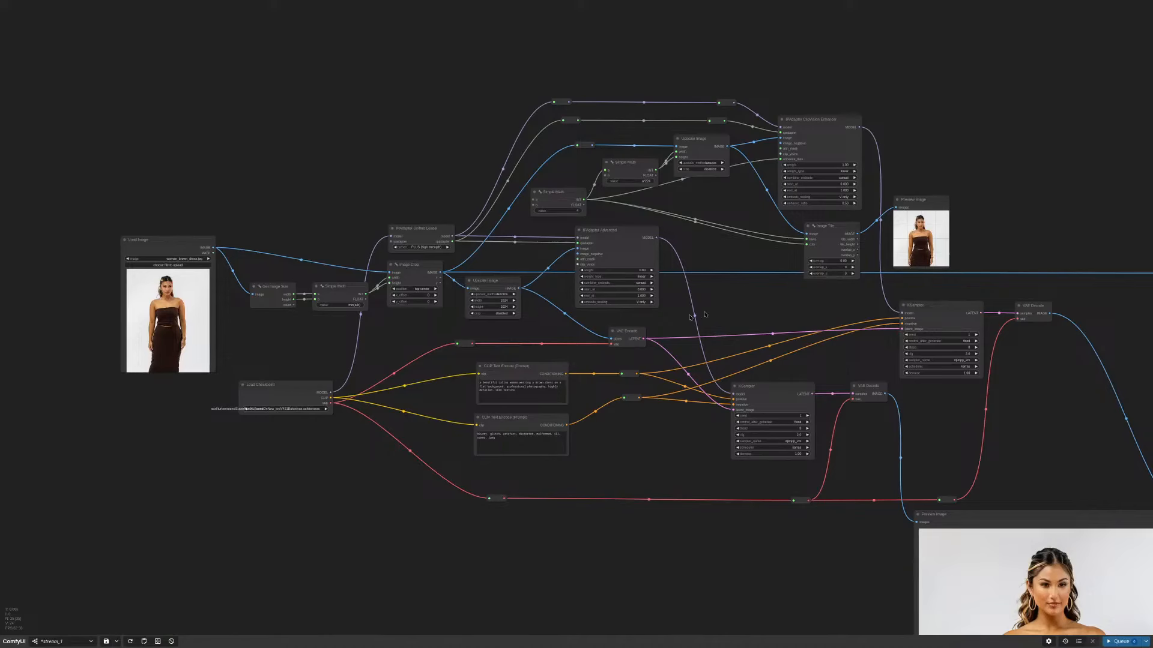
{"action": "left_click_drag", "start_coordinate": [441, 341], "coordinate": [707, 341]}
{"action": "scroll", "coordinate": [594, 306], "scroll_direction": "up", "scroll_amount": 10}
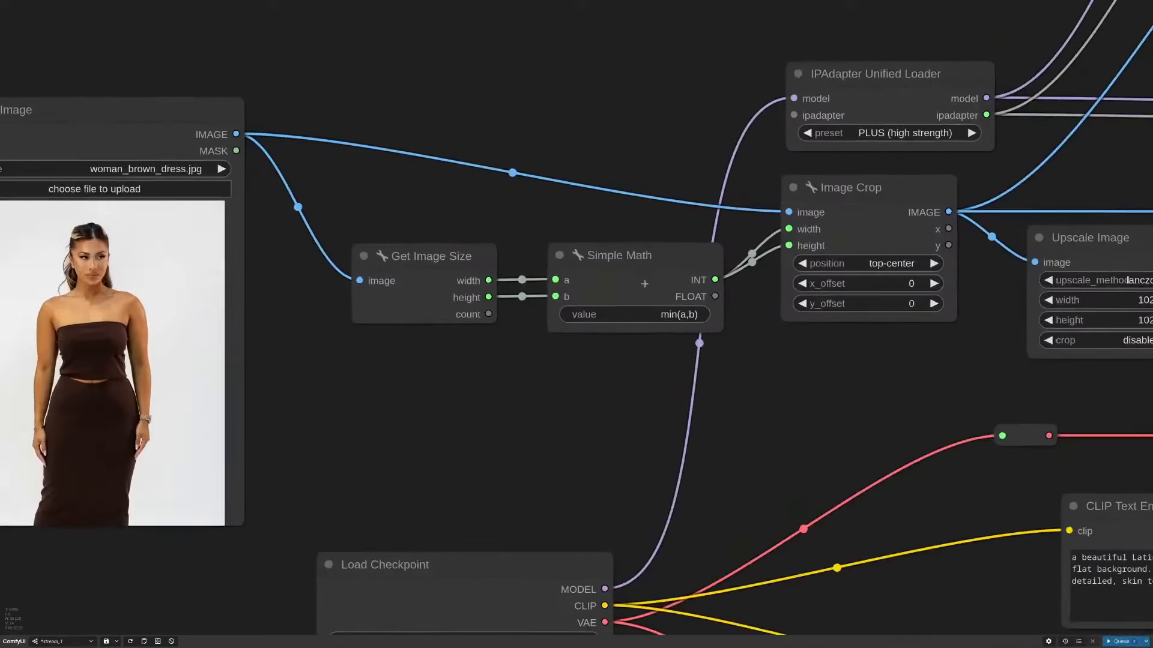
{"action": "mouse_move", "coordinate": [644, 283]}
{"action": "left_mouse_down"}
{"action": "mouse_move", "coordinate": [656, 288]}
{"action": "mouse_move", "coordinate": [643, 272]}
{"action": "left_mouse_up"}
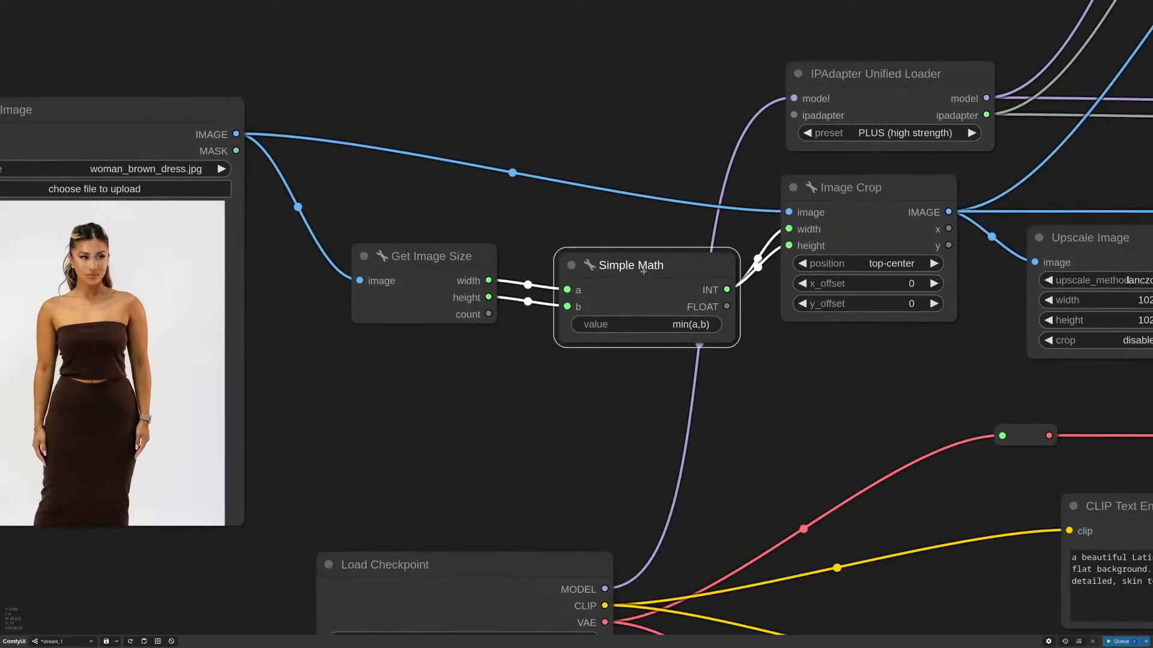
{"action": "scroll", "coordinate": [695, 400], "scroll_direction": "down", "scroll_amount": 5}
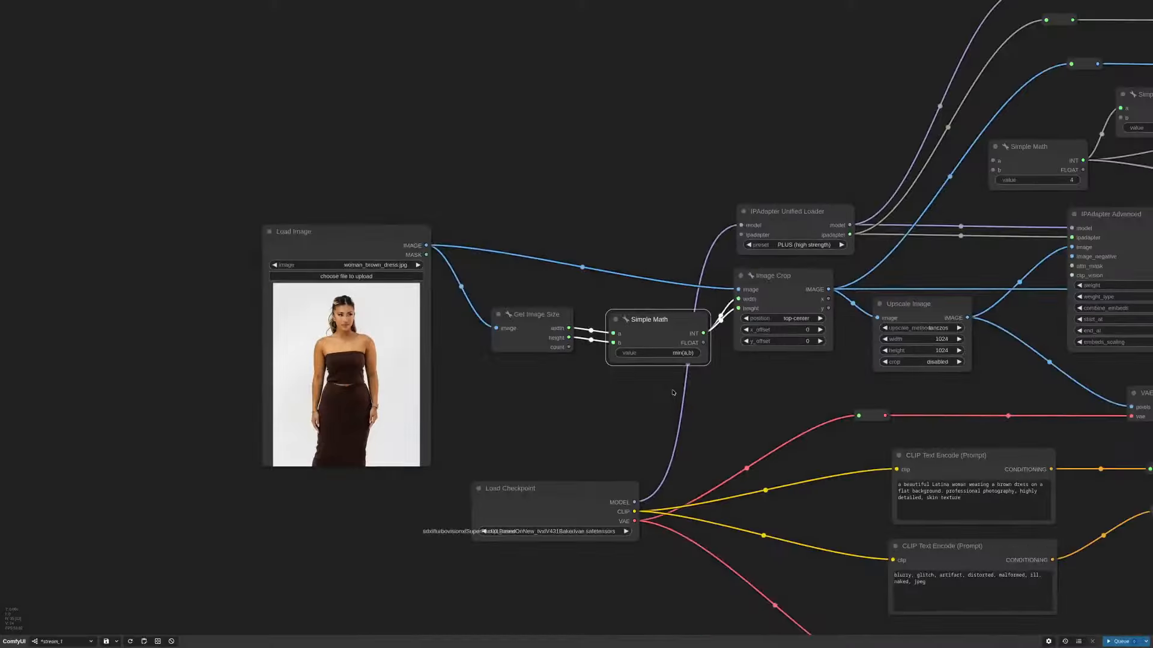
{"action": "scroll", "coordinate": [775, 401], "scroll_direction": "down", "scroll_amount": 1}
{"action": "left_click_drag", "start_coordinate": [690, 343], "coordinate": [684, 329]}
Step: Set combine_embeds of the connected IPAdapter ClipVision Enhancer to average
{"action": "left_click_drag", "start_coordinate": [917, 165], "coordinate": [517, 226]}
{"action": "left_click_drag", "start_coordinate": [816, 292], "coordinate": [759, 321]}
{"action": "scroll", "coordinate": [771, 302], "scroll_direction": "up", "scroll_amount": 1}
{"action": "scroll", "coordinate": [782, 328], "scroll_direction": "up", "scroll_amount": 1}
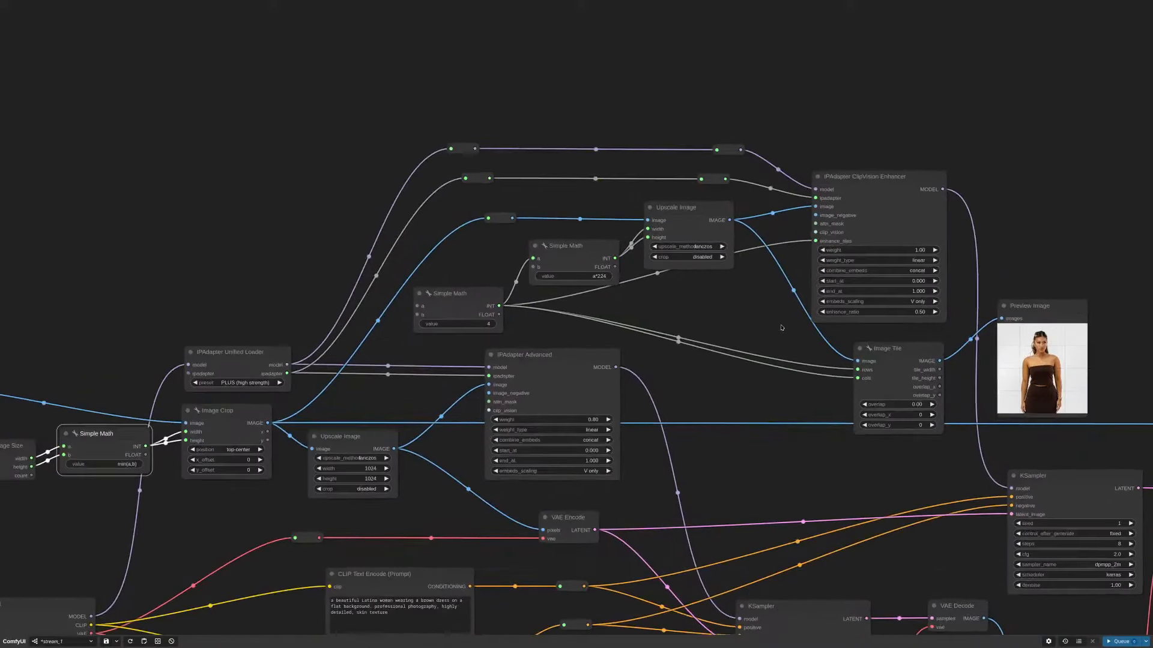
{"action": "left_click_drag", "start_coordinate": [1042, 248], "coordinate": [843, 205]}
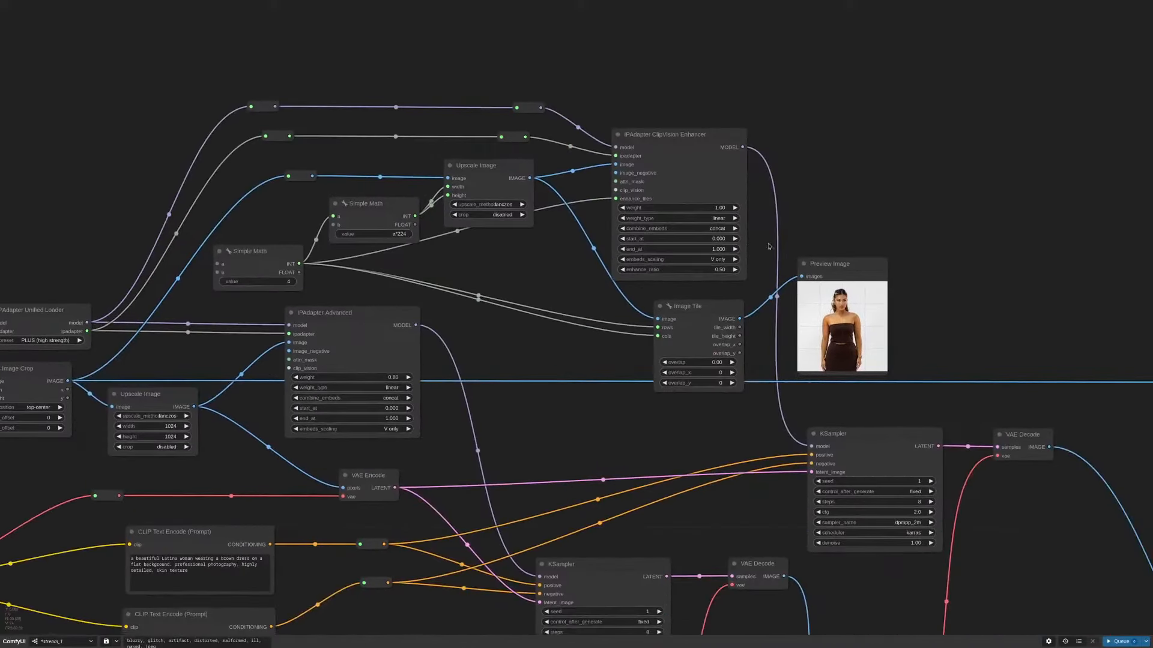
{"action": "scroll", "coordinate": [769, 239], "scroll_direction": "up", "scroll_amount": 1}
{"action": "scroll", "coordinate": [769, 239], "scroll_direction": "up", "scroll_amount": 1}
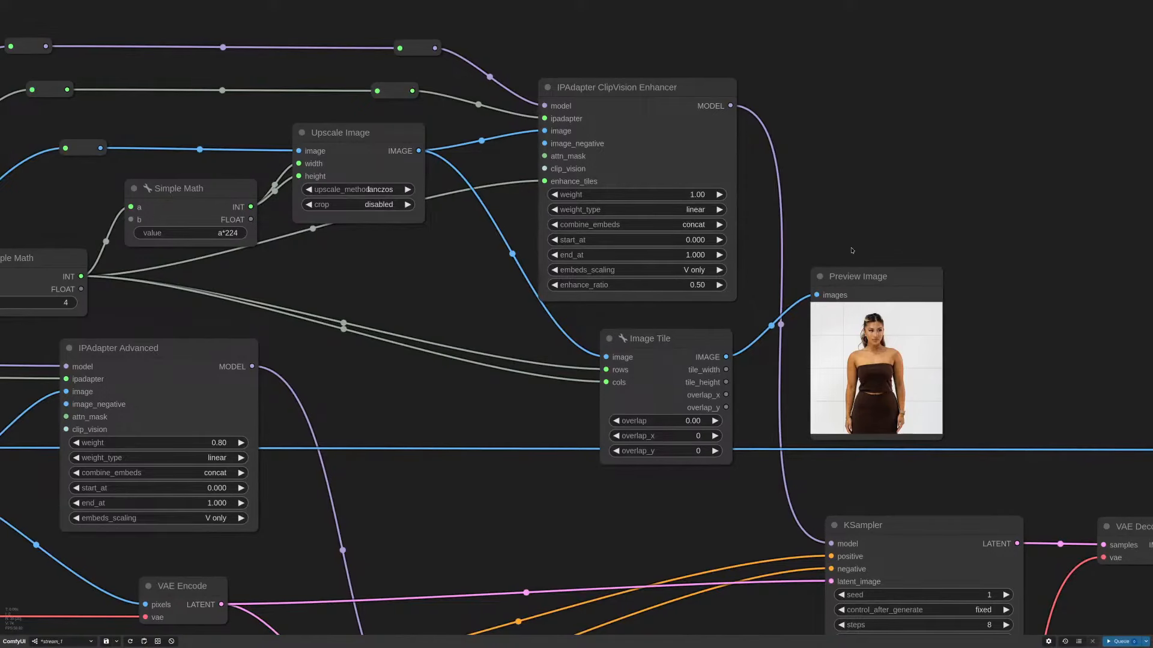
{"action": "scroll", "coordinate": [552, 211], "scroll_direction": "up", "scroll_amount": 9}
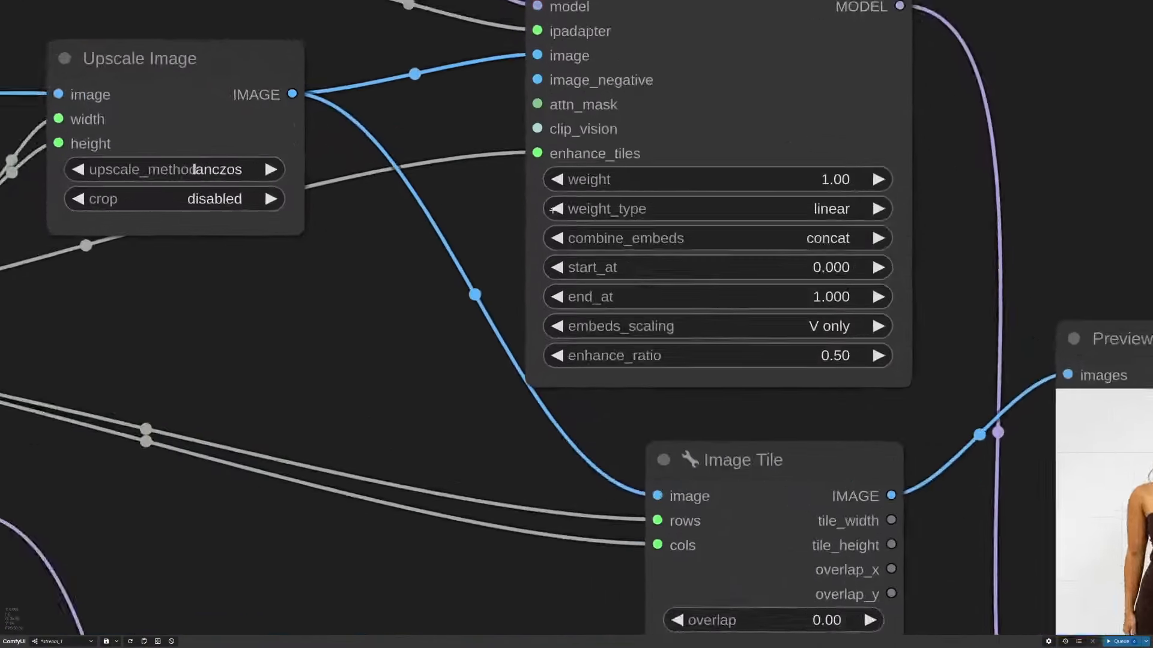
{"action": "left_click_drag", "start_coordinate": [494, 160], "coordinate": [515, 277]}
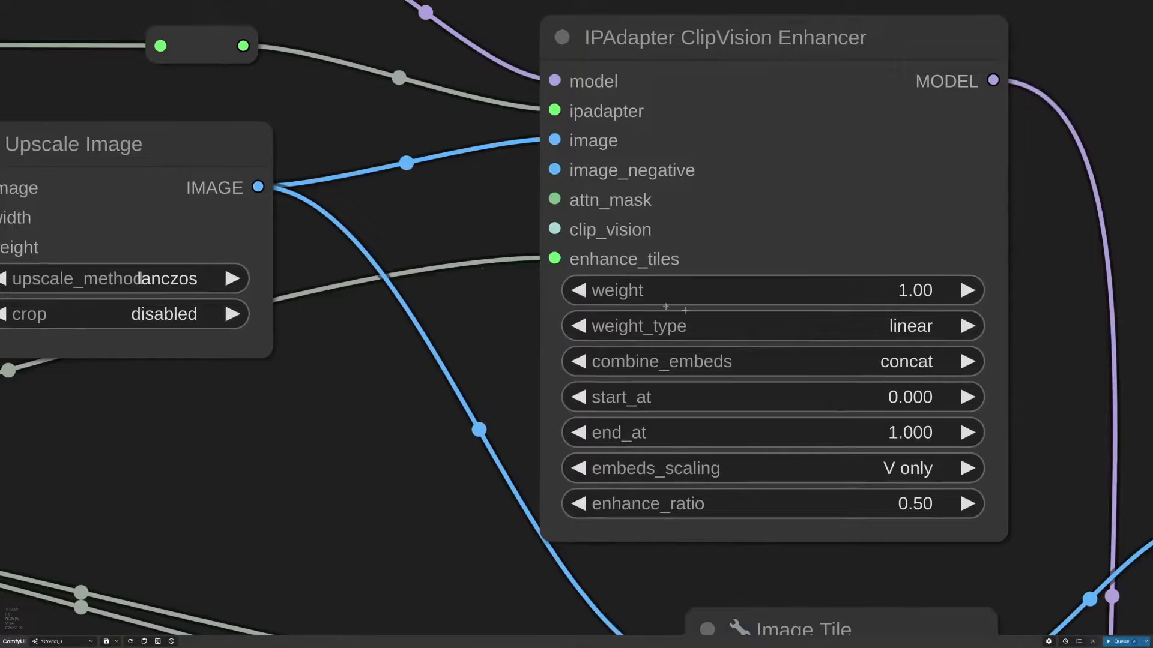
{"action": "left_click", "coordinate": [901, 360]}
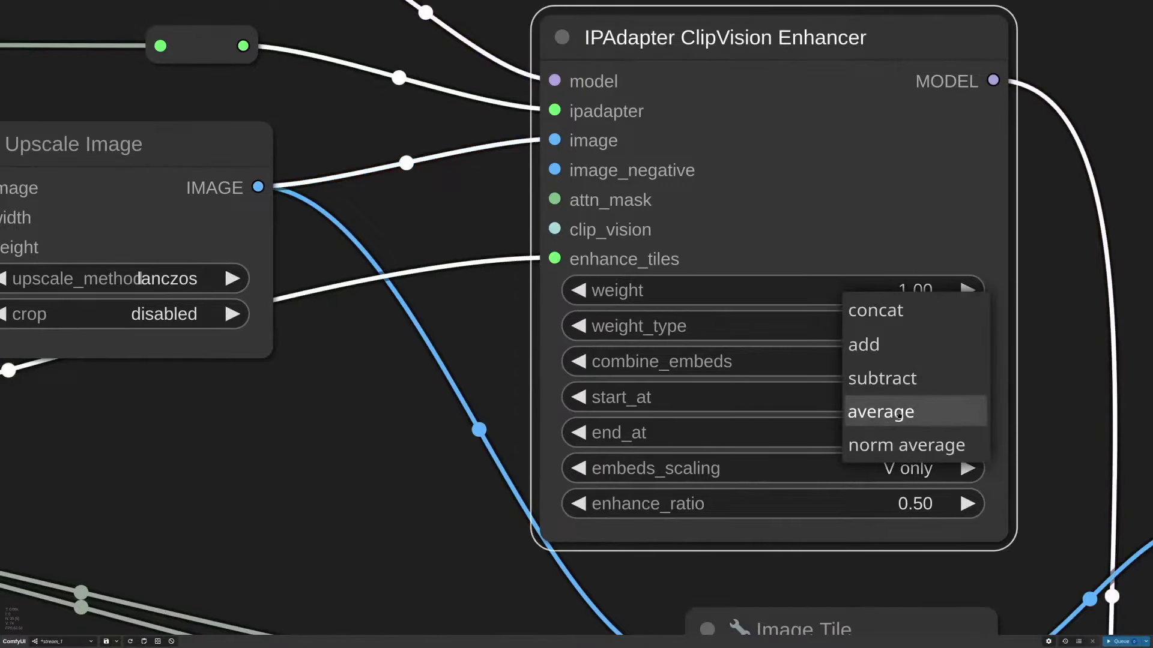
{"action": "left_click", "coordinate": [891, 415]}
Step: Queue the workflow and compare the two generated brown-dress images side by side
{"action": "scroll", "coordinate": [788, 236], "scroll_direction": "down", "scroll_amount": 6}
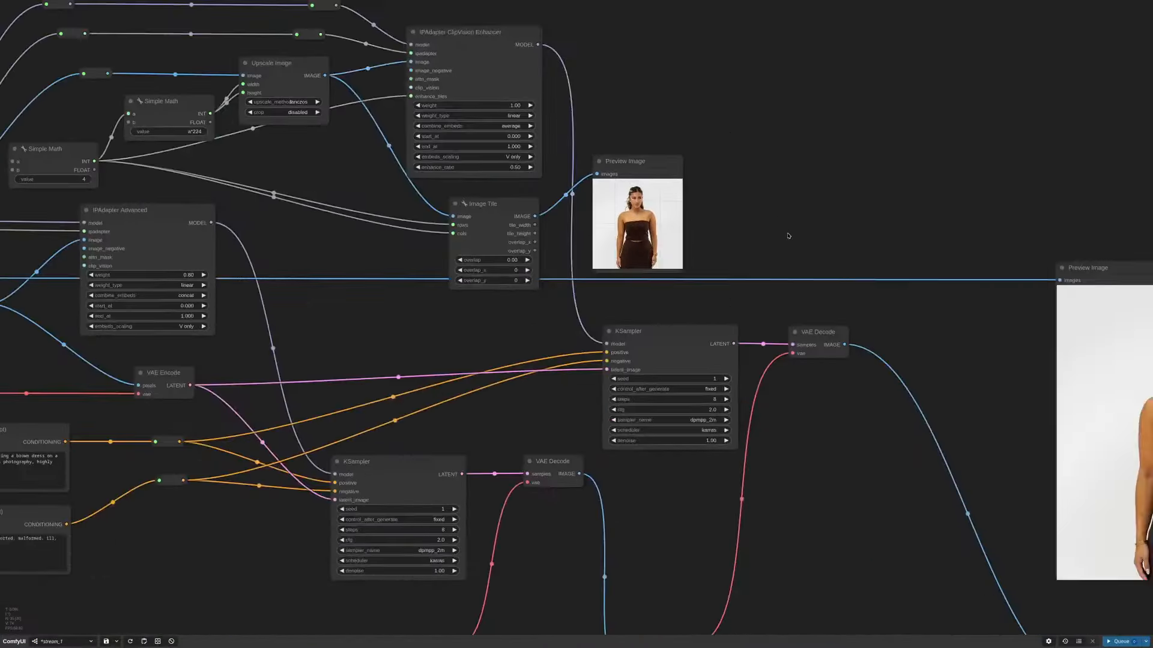
{"action": "scroll", "coordinate": [788, 236], "scroll_direction": "down", "scroll_amount": 5}
{"action": "left_click_drag", "start_coordinate": [852, 435], "coordinate": [640, 169]}
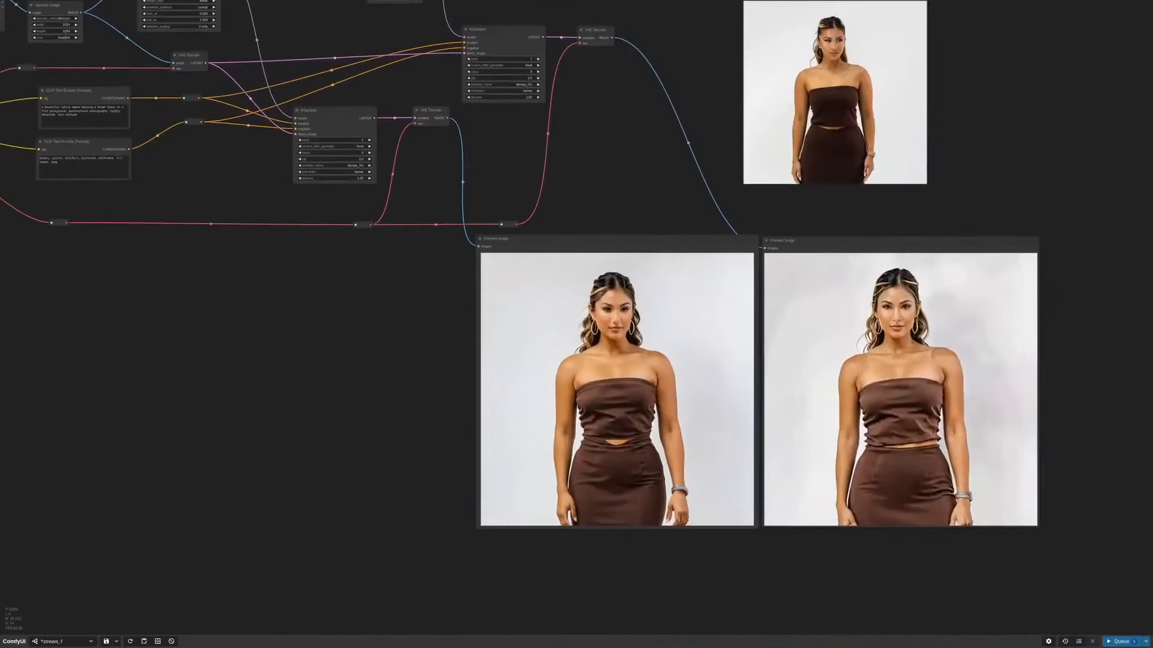
{"action": "left_click", "coordinate": [1110, 640]}
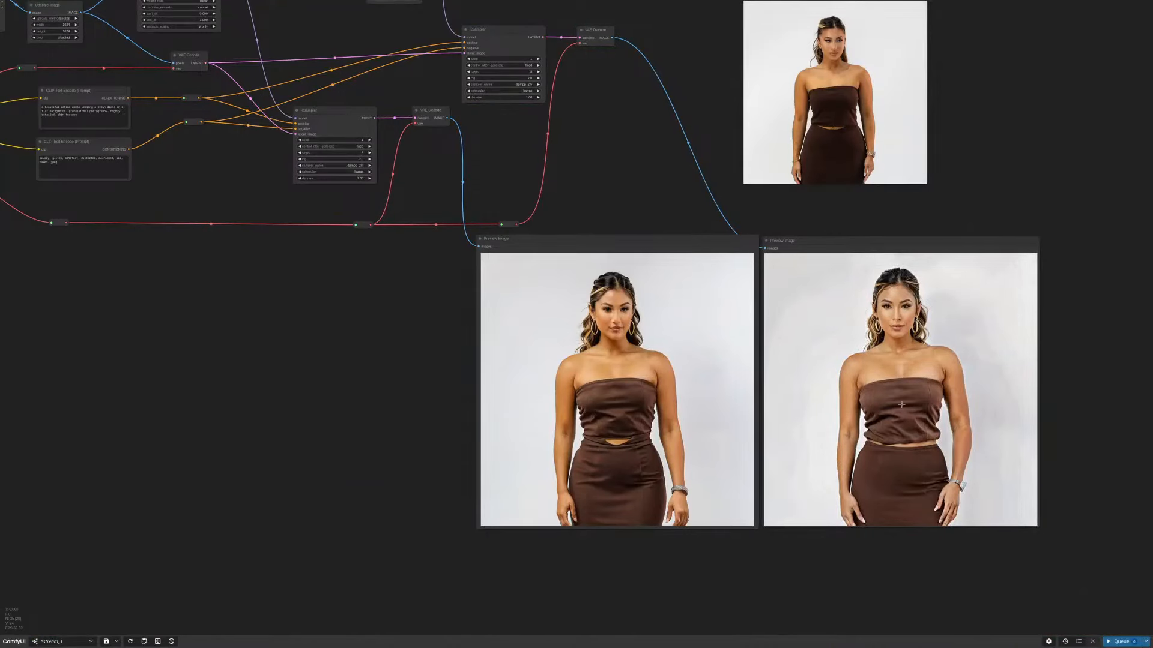
{"action": "scroll", "coordinate": [929, 390], "scroll_direction": "up", "scroll_amount": 6}
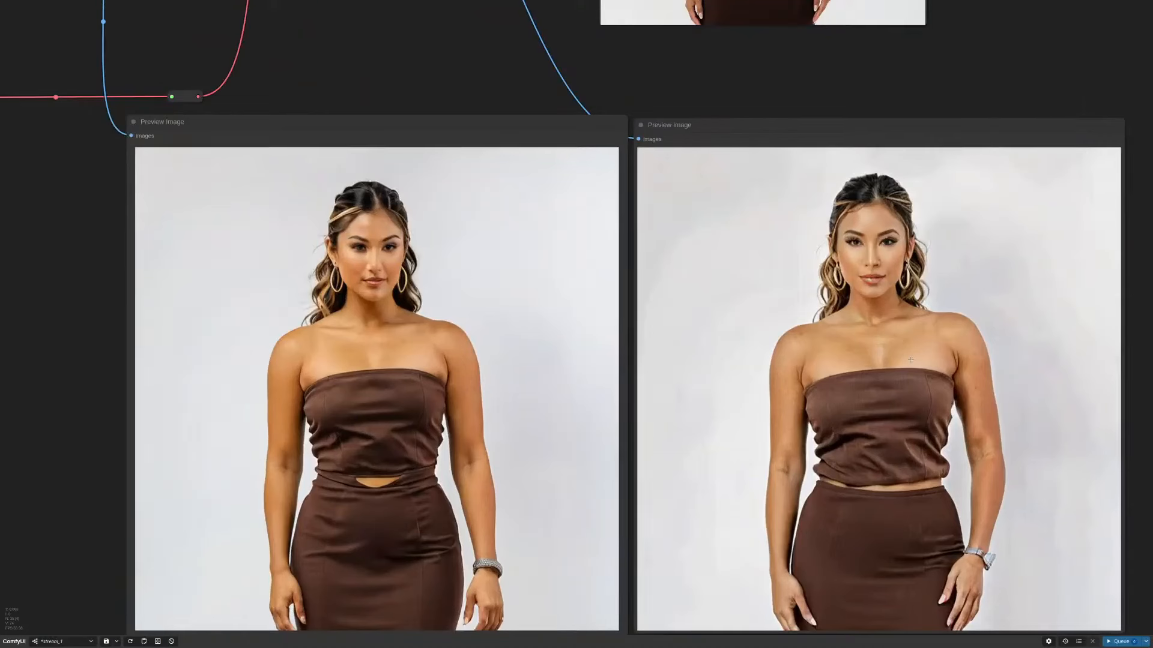
Step: Examine the connected IPAdapter ClipVision Enhancer's parameters and its links to the Upscale Image and Image Tile nodes
{"action": "scroll", "coordinate": [642, 273], "scroll_direction": "down", "scroll_amount": 12}
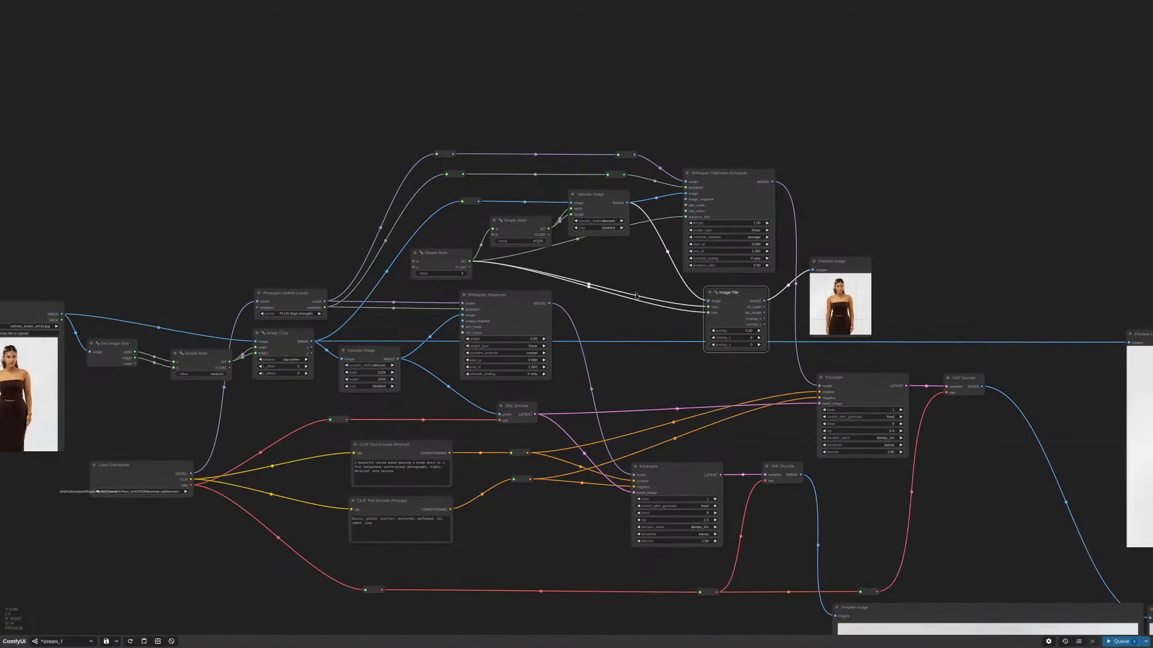
{"action": "left_click_drag", "start_coordinate": [649, 383], "coordinate": [701, 399]}
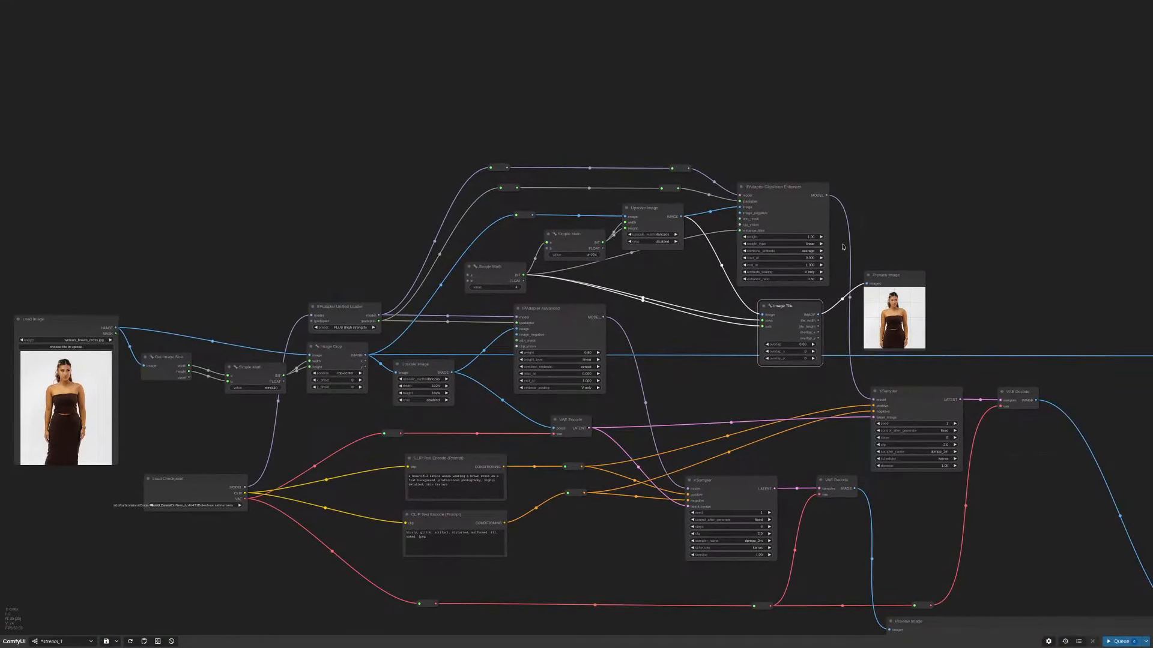
{"action": "scroll", "coordinate": [842, 246], "scroll_direction": "up", "scroll_amount": 8}
{"action": "scroll", "coordinate": [848, 257], "scroll_direction": "down", "scroll_amount": 5}
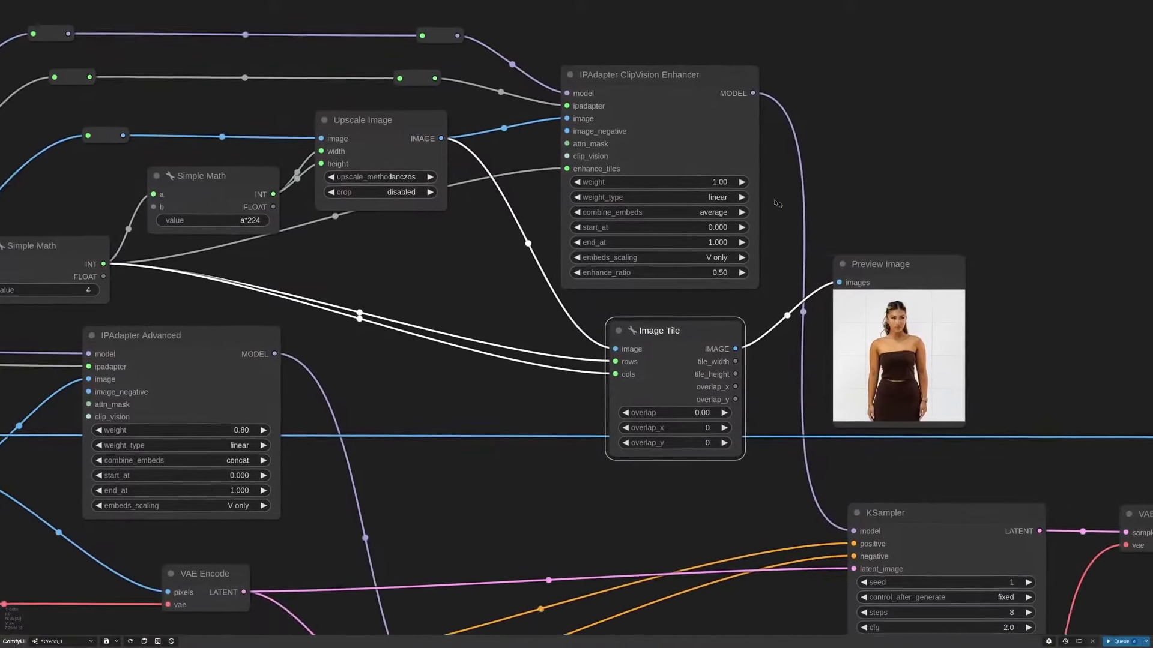
{"action": "scroll", "coordinate": [838, 200], "scroll_direction": "down", "scroll_amount": 2}
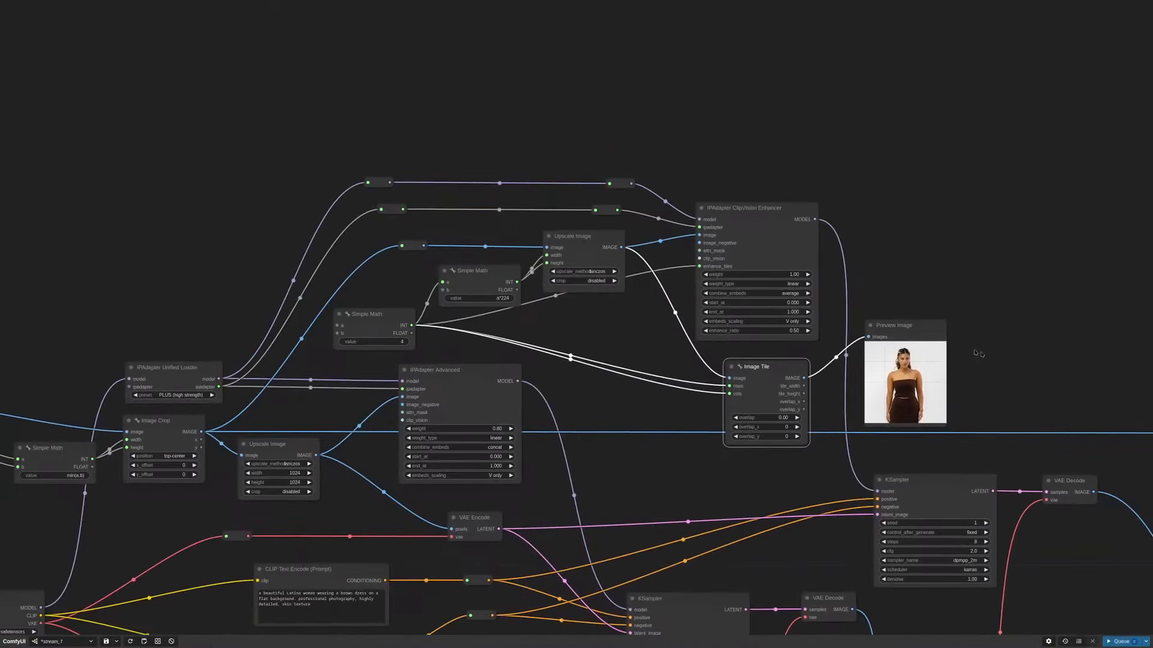
{"action": "scroll", "coordinate": [768, 299], "scroll_direction": "up", "scroll_amount": 7}
{"action": "left_click_drag", "start_coordinate": [890, 426], "coordinate": [959, 424]}
{"action": "scroll", "coordinate": [842, 406], "scroll_direction": "up", "scroll_amount": 2}
{"action": "left_click_drag", "start_coordinate": [844, 405], "coordinate": [837, 461]}
{"action": "scroll", "coordinate": [867, 445], "scroll_direction": "up", "scroll_amount": 2}
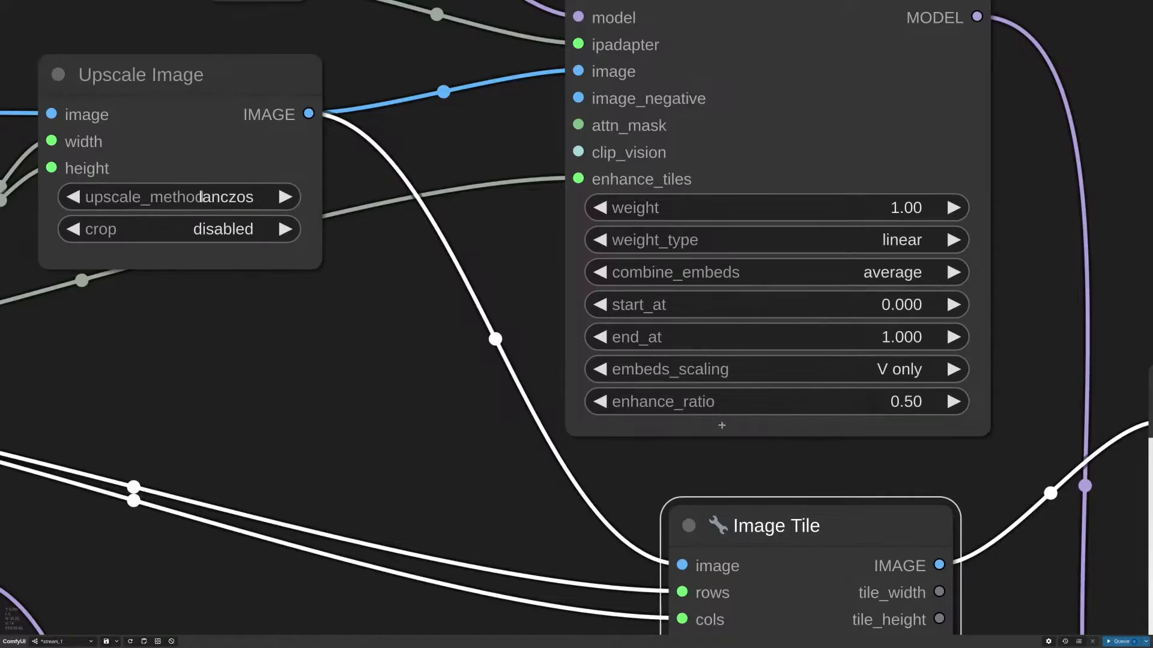
{"action": "scroll", "coordinate": [721, 424], "scroll_direction": "down", "scroll_amount": 5}
Step: Add a second IPAdapter ClipVision Enhancer node and place it above the tiled Preview Image, beside the connected Enhancer
{"action": "left_click_drag", "start_coordinate": [500, 387], "coordinate": [354, 503]}
{"action": "double_click", "coordinate": [893, 170]}
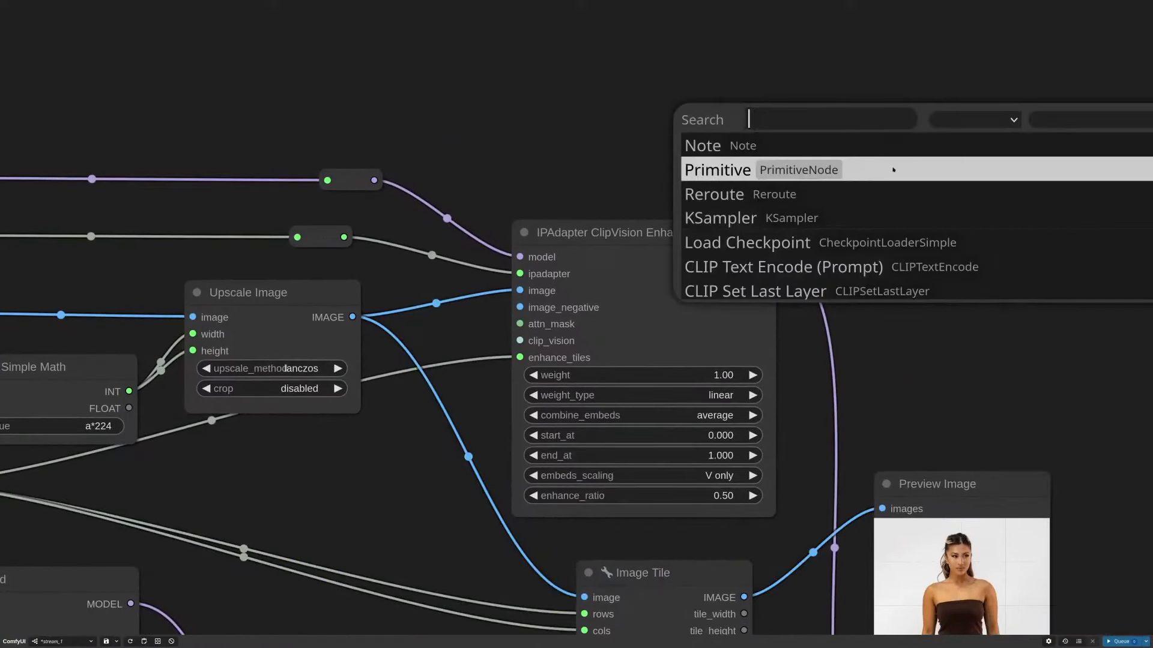
{"action": "type", "text": "enhancer"}
{"action": "key", "text": "Return"}
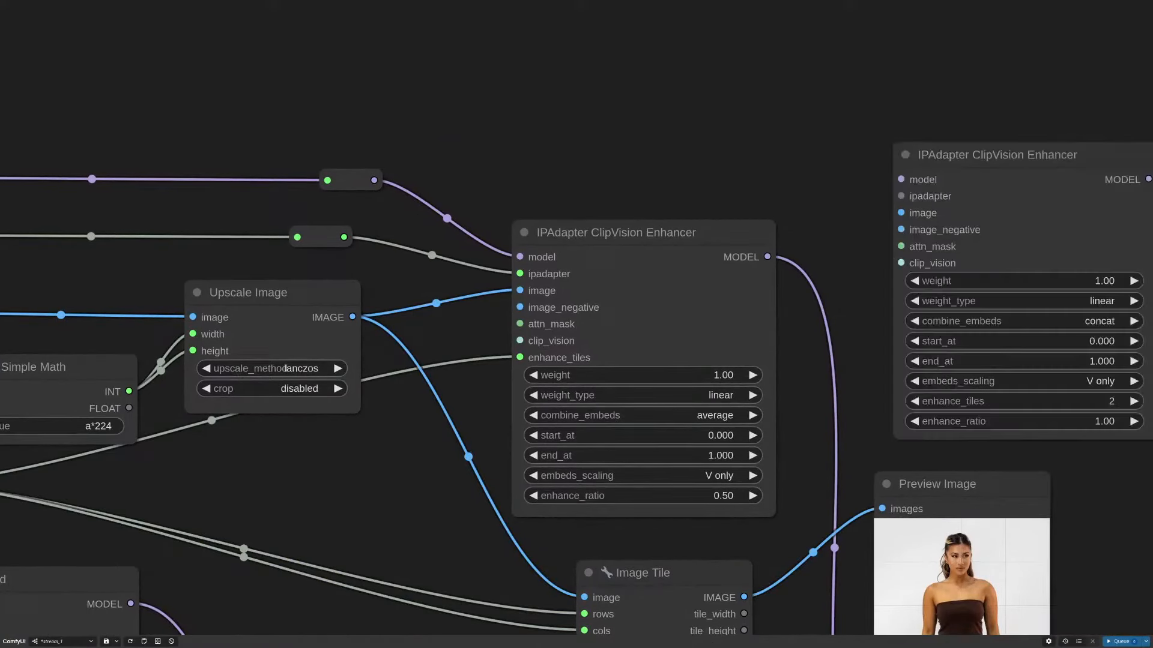
{"action": "left_click_drag", "start_coordinate": [1099, 150], "coordinate": [1028, 128]}
{"action": "left_click_drag", "start_coordinate": [941, 132], "coordinate": [661, 106]}
{"action": "scroll", "coordinate": [658, 271], "scroll_direction": "up", "scroll_amount": 3}
{"action": "left_click_drag", "start_coordinate": [779, 190], "coordinate": [869, 159]}
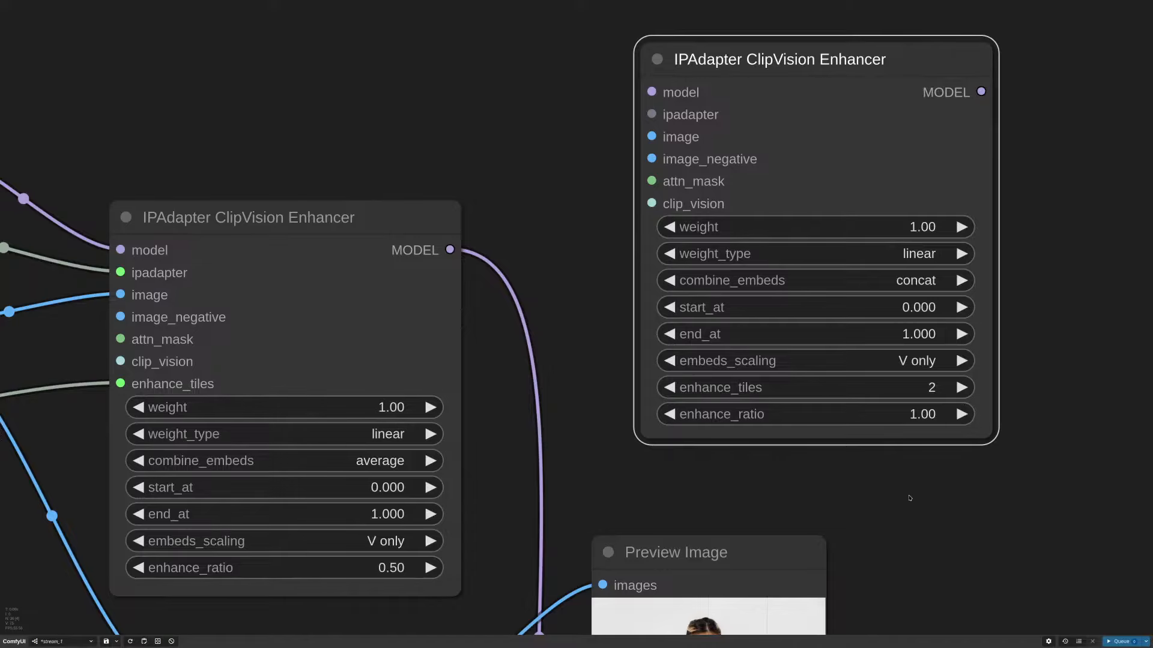
Step: Set enhance_tiles of the new, unconnected IPAdapter ClipVision Enhancer to 4
{"action": "scroll", "coordinate": [957, 388], "scroll_direction": "down", "scroll_amount": 2}
{"action": "scroll", "coordinate": [985, 403], "scroll_direction": "down", "scroll_amount": 3}
{"action": "scroll", "coordinate": [984, 404], "scroll_direction": "up", "scroll_amount": 5}
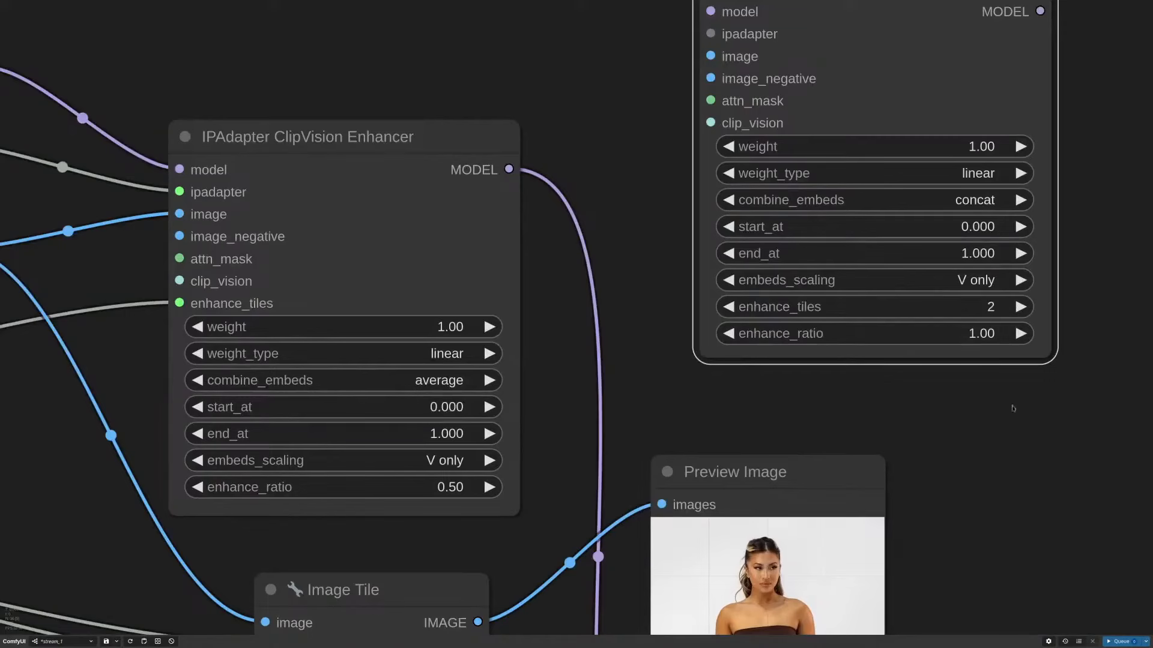
{"action": "left_click_drag", "start_coordinate": [1013, 408], "coordinate": [931, 432]}
{"action": "left_click", "coordinate": [939, 331]}
{"action": "left_click", "coordinate": [938, 331]}
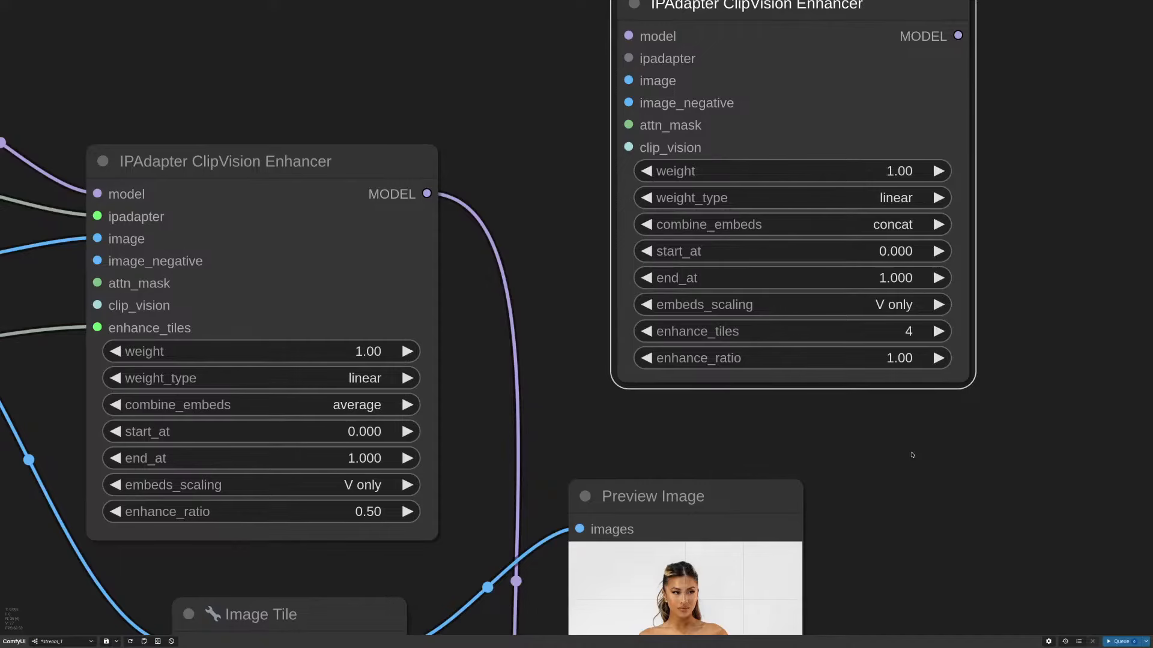
Step: Compare the new Enhancer's settings with the connected one and inspect the connected node's enhance_ratio
{"action": "scroll", "coordinate": [912, 455], "scroll_direction": "down", "scroll_amount": 5}
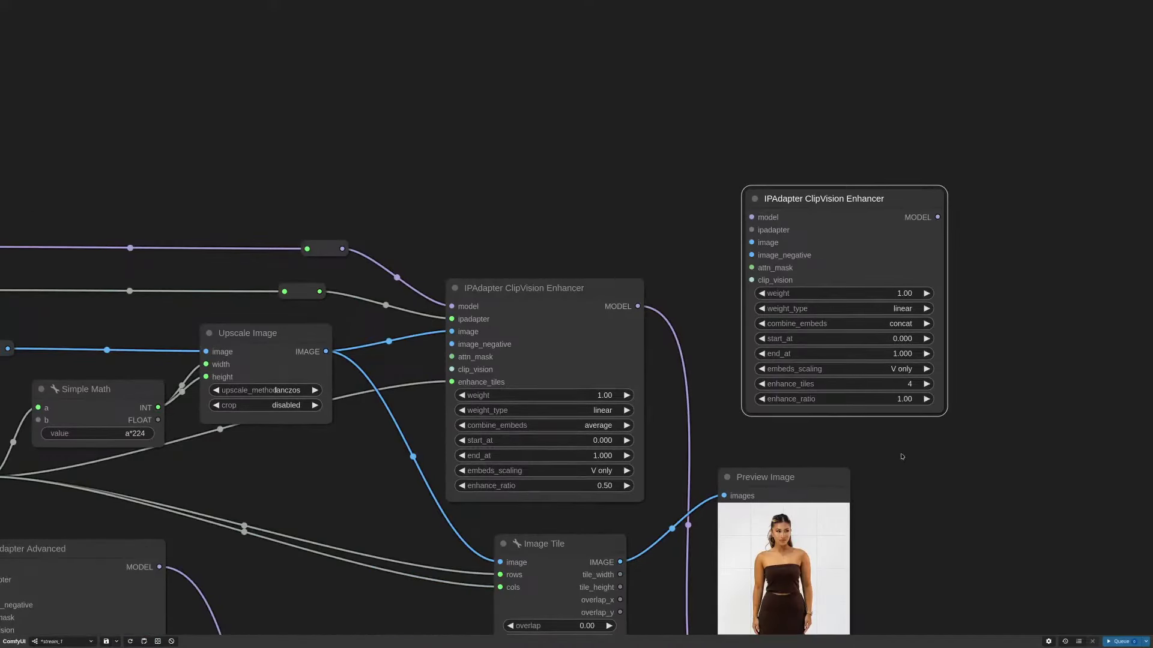
{"action": "scroll", "coordinate": [932, 398], "scroll_direction": "up", "scroll_amount": 5}
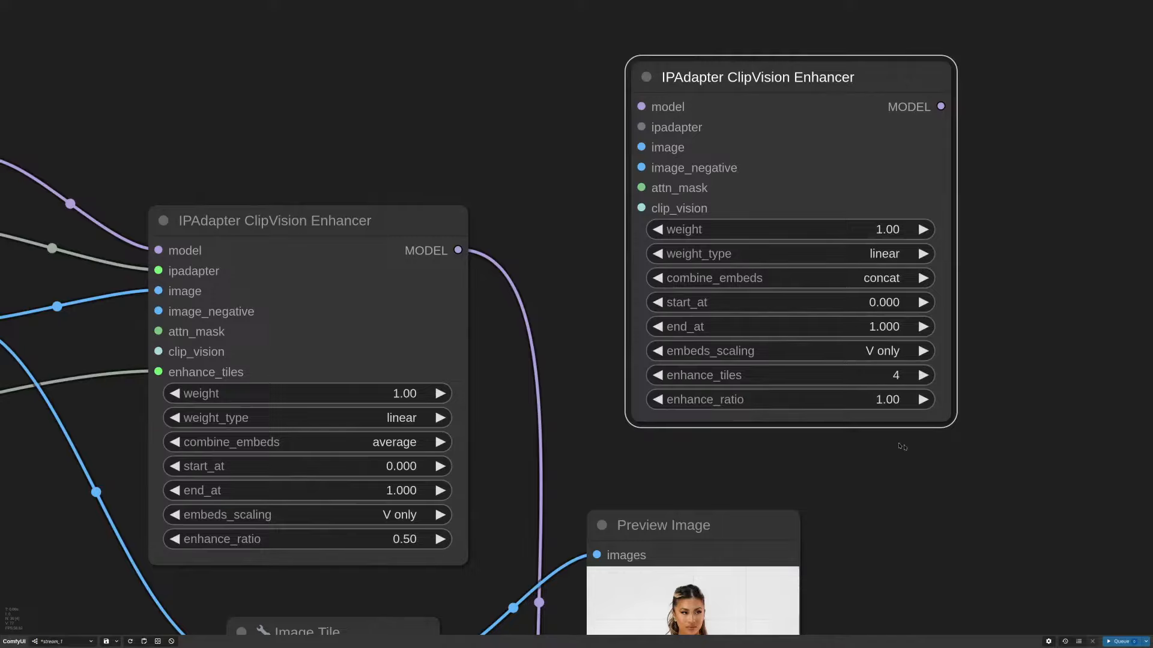
{"action": "scroll", "coordinate": [889, 449], "scroll_direction": "down", "scroll_amount": 5}
{"action": "left_click_drag", "start_coordinate": [605, 533], "coordinate": [867, 383]}
{"action": "scroll", "coordinate": [867, 383], "scroll_direction": "up", "scroll_amount": 3}
{"action": "scroll", "coordinate": [867, 383], "scroll_direction": "up", "scroll_amount": 5}
{"action": "left_click_drag", "start_coordinate": [806, 362], "coordinate": [821, 402]}
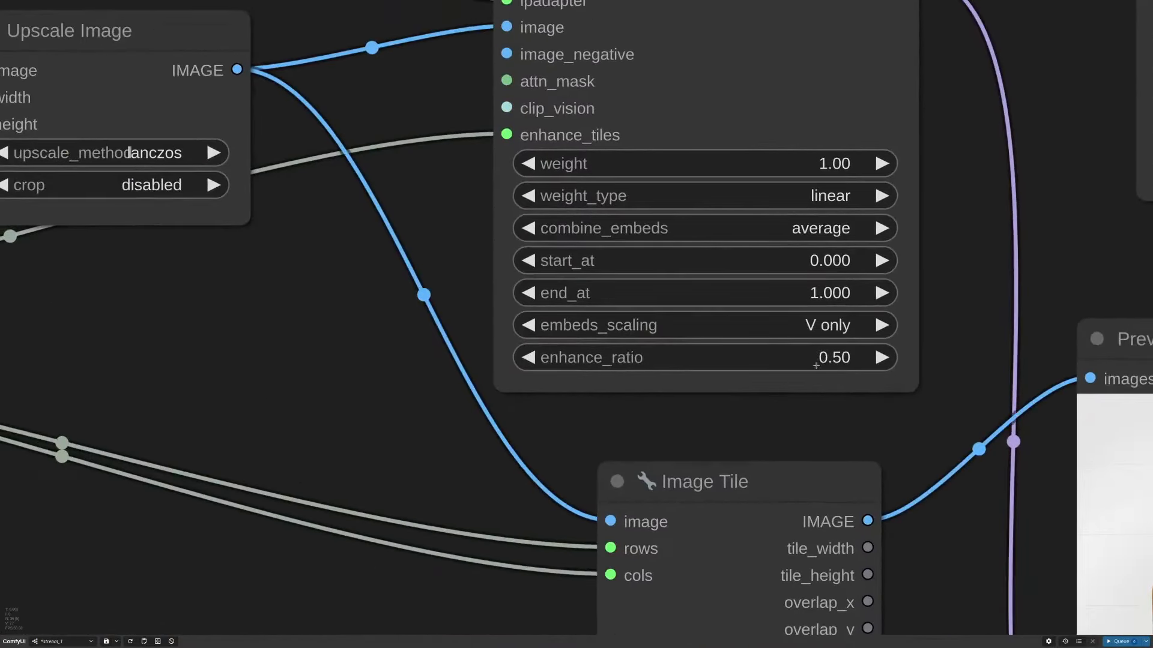
{"action": "scroll", "coordinate": [854, 408], "scroll_direction": "down", "scroll_amount": 6}
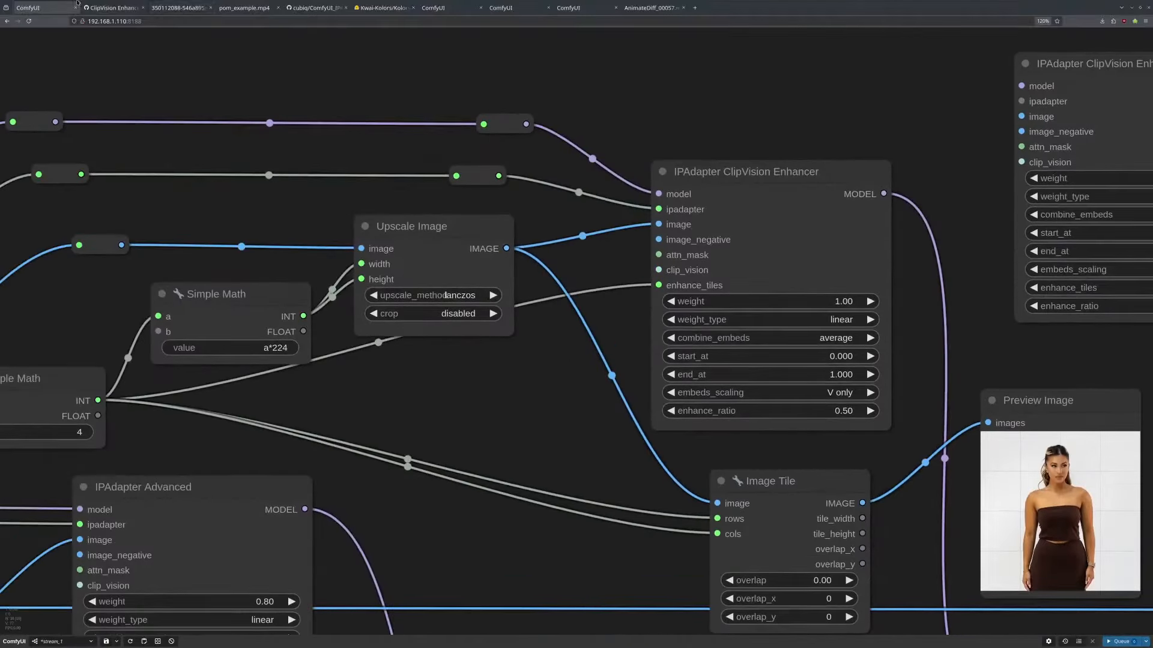
Step: Examine in the tiling diagram how the composition and detail embeds are combined, and return to the workflow
{"action": "left_click", "coordinate": [186, 8]}
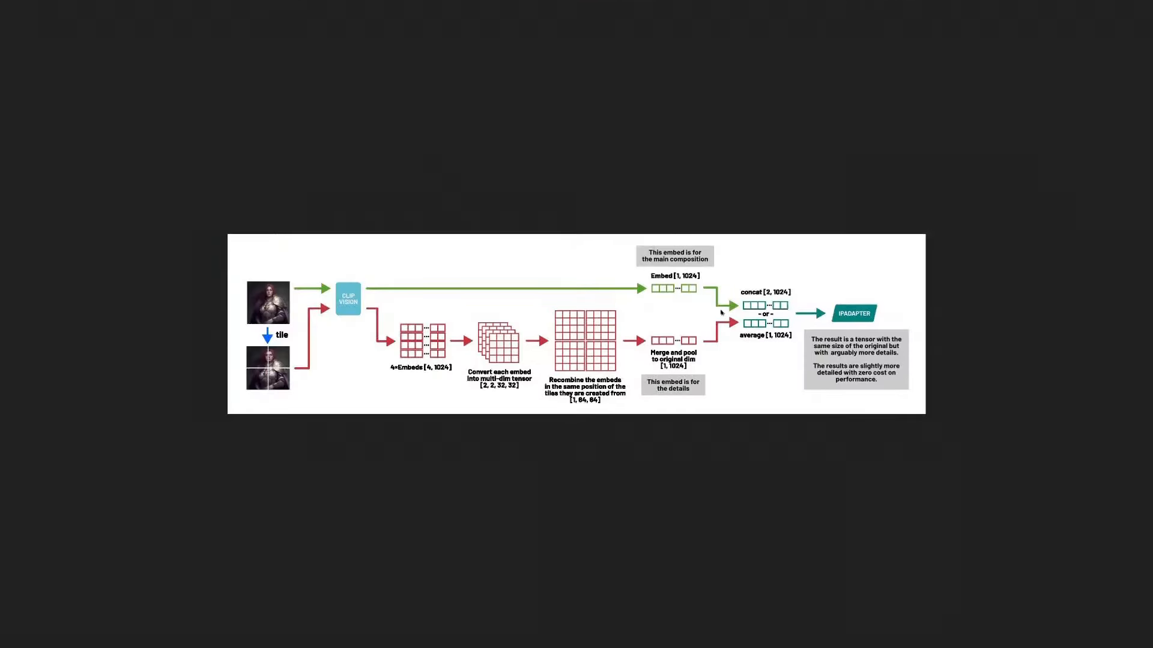
{"action": "scroll", "coordinate": [780, 347], "scroll_direction": "up", "scroll_amount": 5}
{"action": "scroll", "coordinate": [780, 346], "scroll_direction": "right", "scroll_amount": 3}
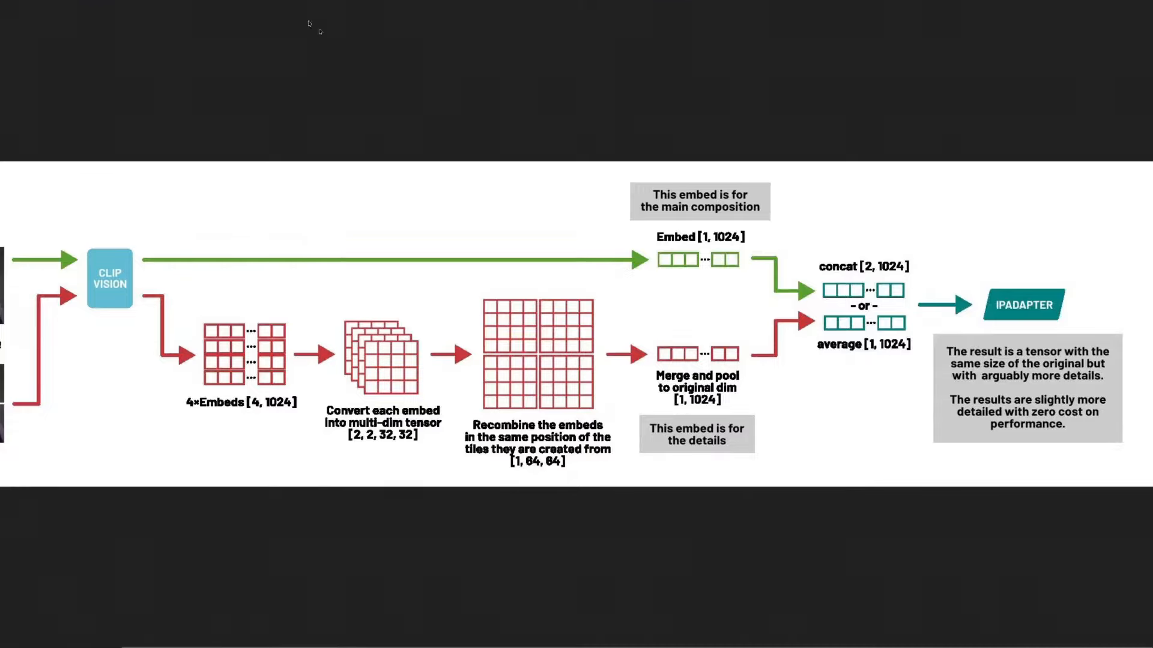
{"action": "mouse_move", "coordinate": [240, 1]}
{"action": "left_click", "coordinate": [33, 5]}
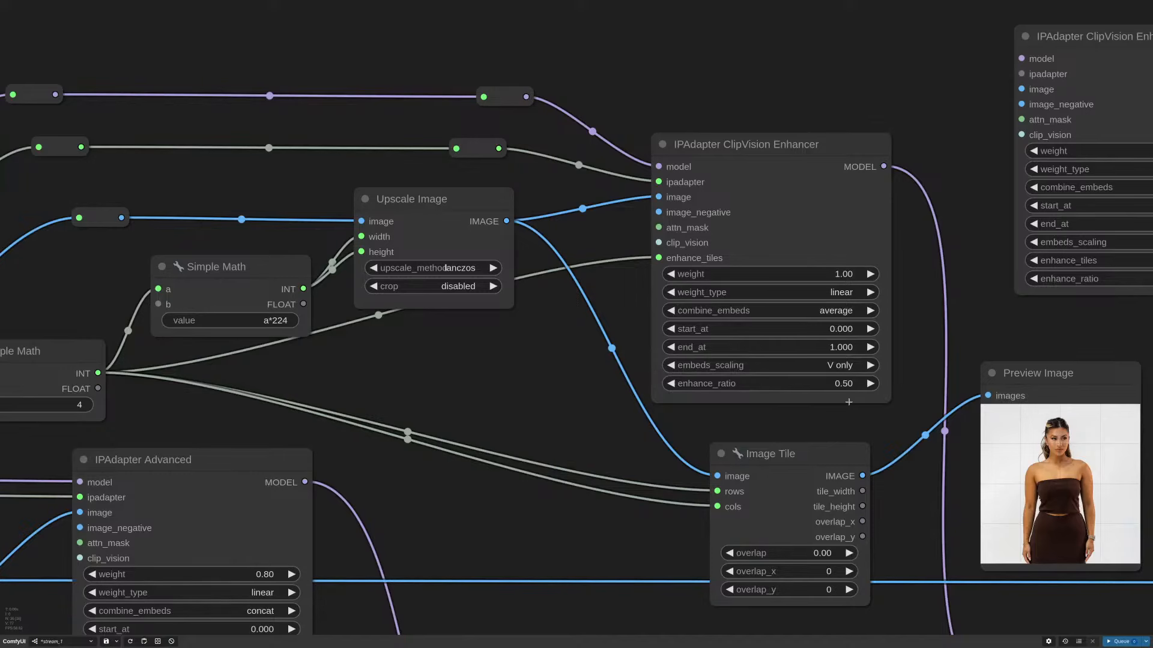
Step: Set enhance_ratio of the connected IPAdapter ClipVision Enhancer to 0
{"action": "scroll", "coordinate": [909, 425], "scroll_direction": "up", "scroll_amount": 5}
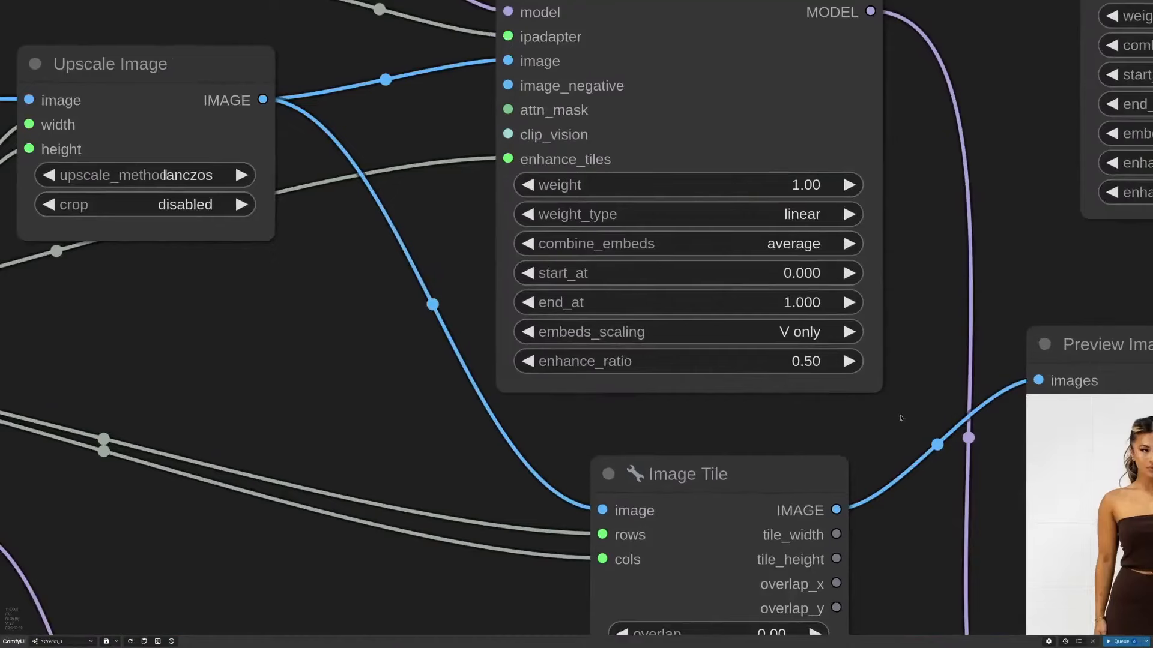
{"action": "left_click_drag", "start_coordinate": [866, 423], "coordinate": [805, 424]}
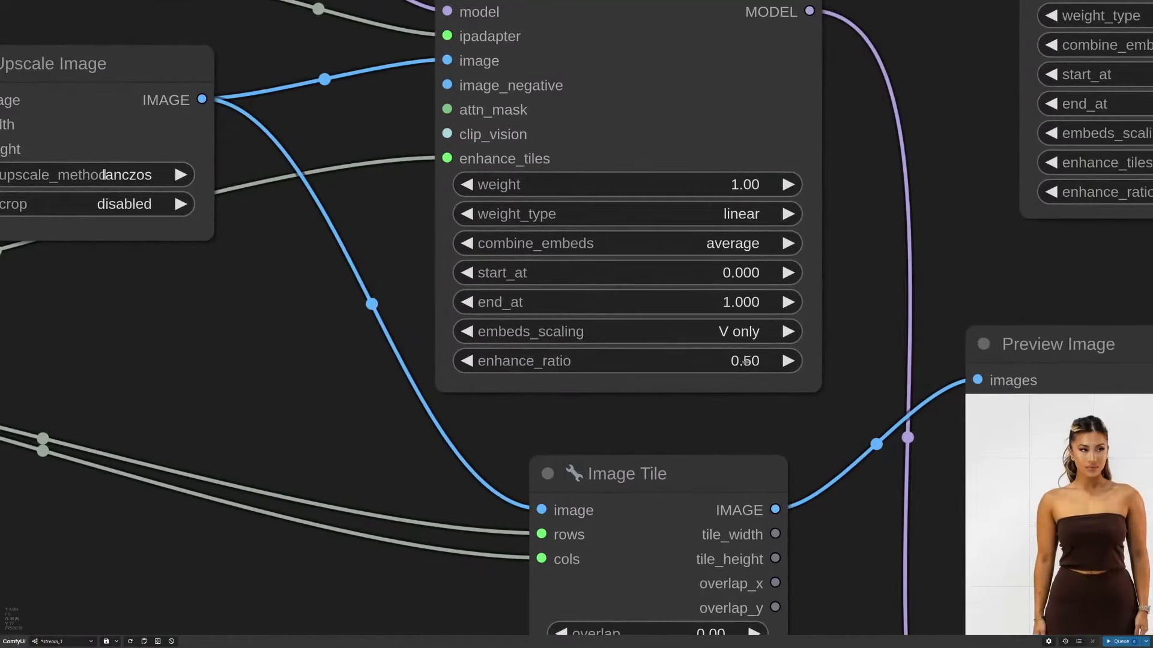
{"action": "left_click", "coordinate": [746, 362]}
{"action": "type", "text": "0"}
{"action": "key", "text": "Return"}
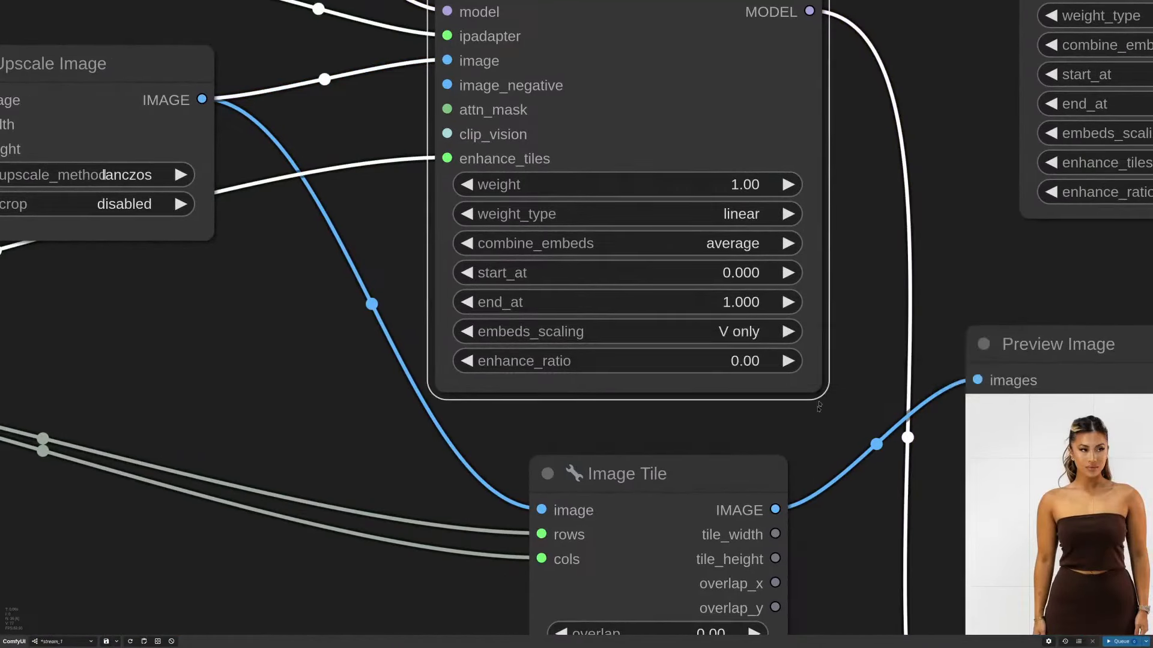
{"action": "scroll", "coordinate": [823, 398], "scroll_direction": "down", "scroll_amount": 6}
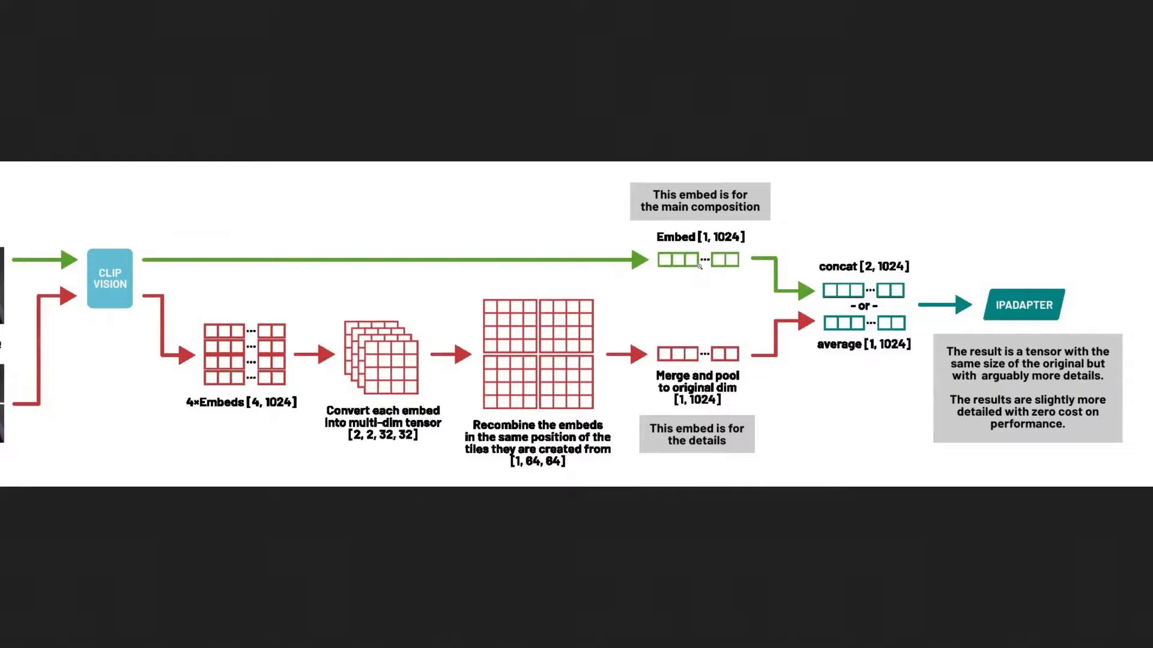
Step: Return from the tiling diagram to the workflow and examine the settings of the connected IPAdapter ClipVision Enhancer
{"action": "mouse_move", "coordinate": [672, 1]}
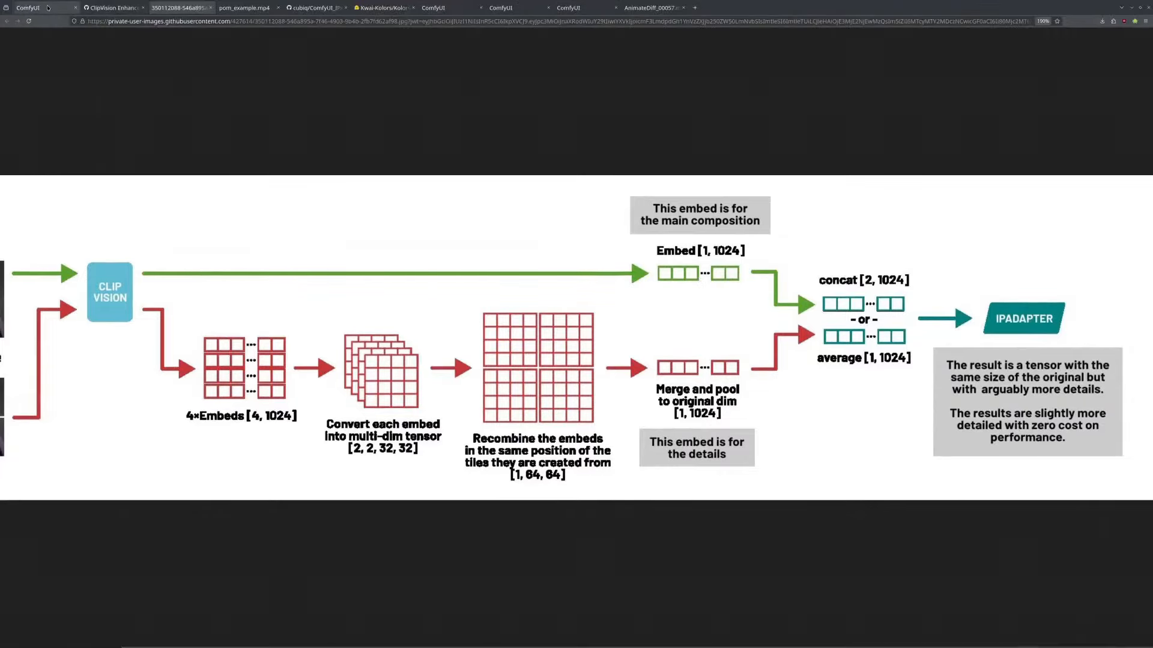
{"action": "left_click", "coordinate": [45, 6]}
{"action": "scroll", "coordinate": [825, 372], "scroll_direction": "up", "scroll_amount": 3}
{"action": "scroll", "coordinate": [831, 384], "scroll_direction": "down", "scroll_amount": 1}
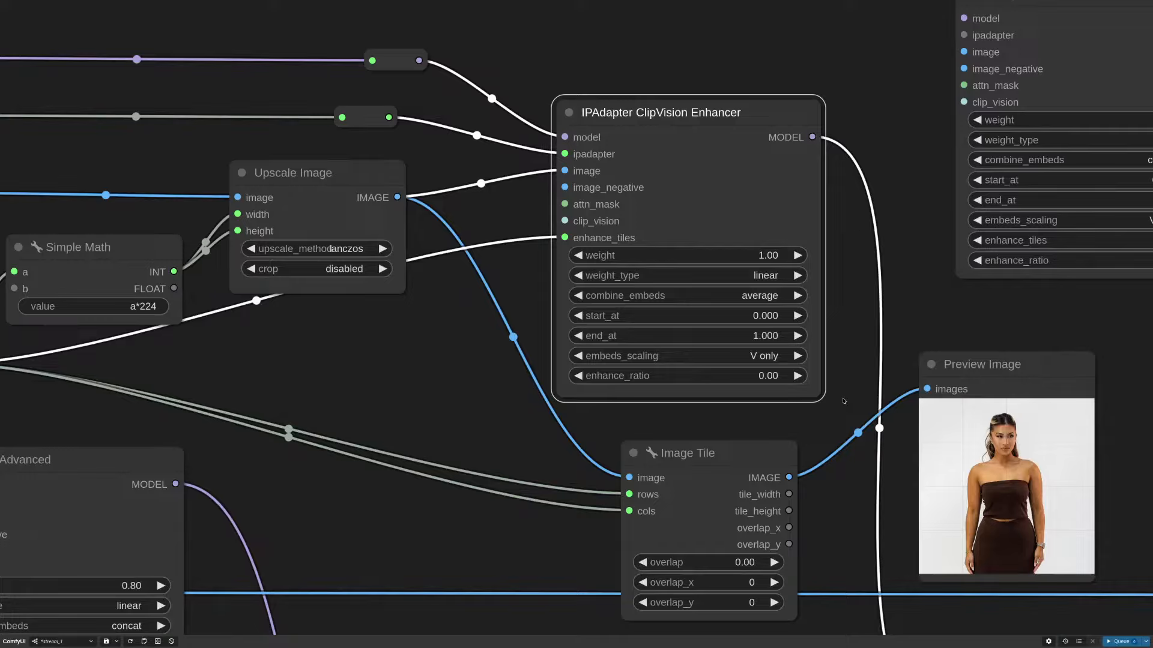
Step: Add an IPAdapter Advanced node in the empty space beside the connected IPAdapter ClipVision Enhancer
{"action": "scroll", "coordinate": [843, 401], "scroll_direction": "down", "scroll_amount": 3}
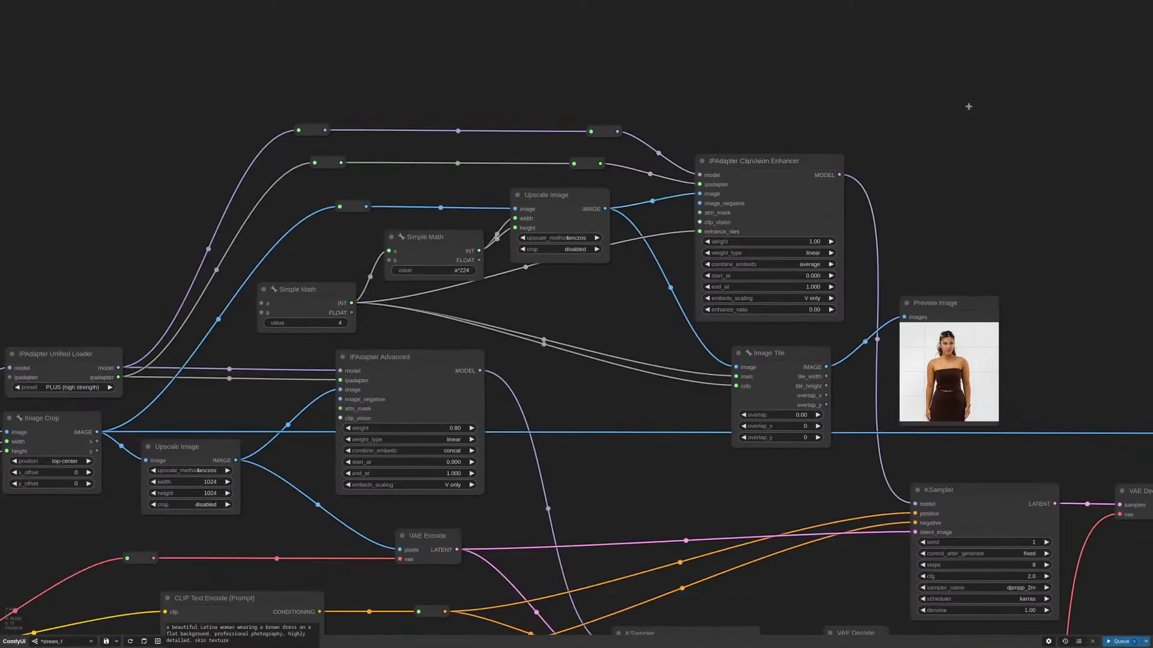
{"action": "left_click_drag", "start_coordinate": [921, 213], "coordinate": [849, 185]}
{"action": "double_click", "coordinate": [847, 180]}
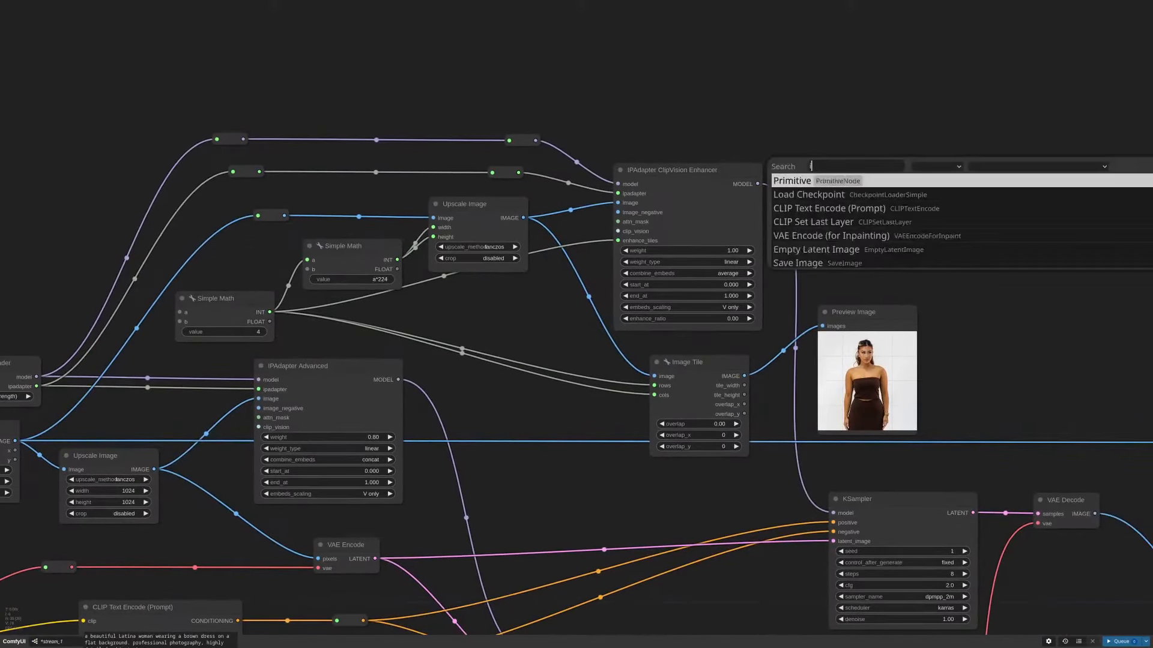
{"action": "type", "text": "ipad"}
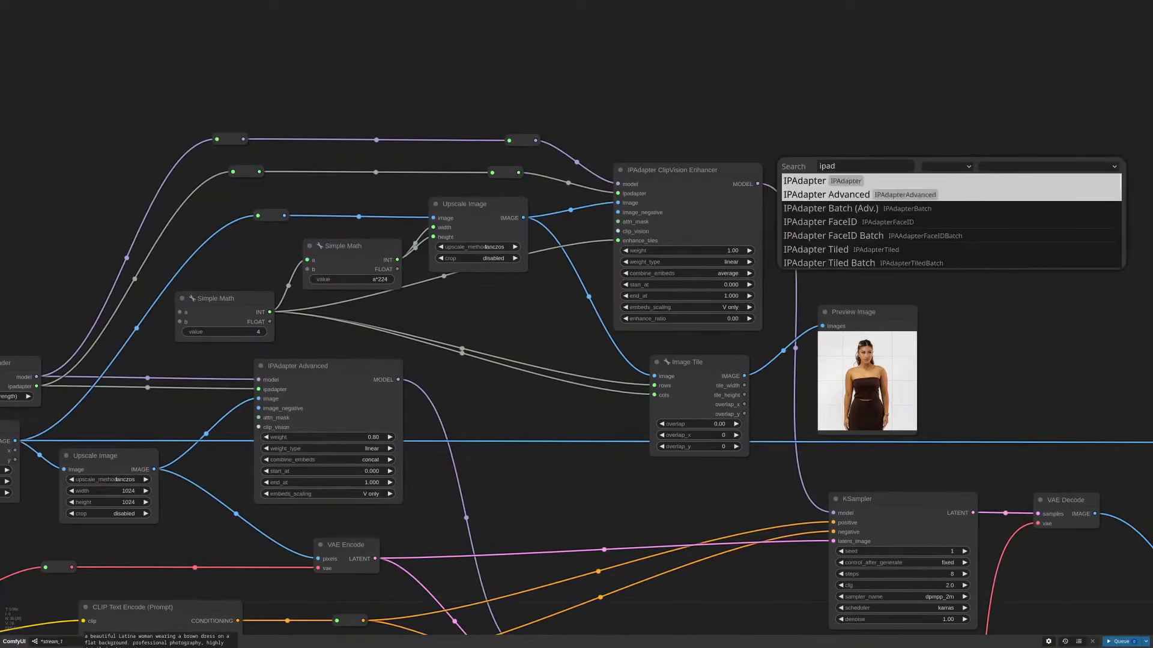
{"action": "left_click", "coordinate": [908, 195]}
Step: Set the new IPAdapter Advanced node's weight_type to composition as a demonstration and delete the node
{"action": "scroll", "coordinate": [984, 216], "scroll_direction": "up", "scroll_amount": 5}
{"action": "left_click", "coordinate": [947, 282]}
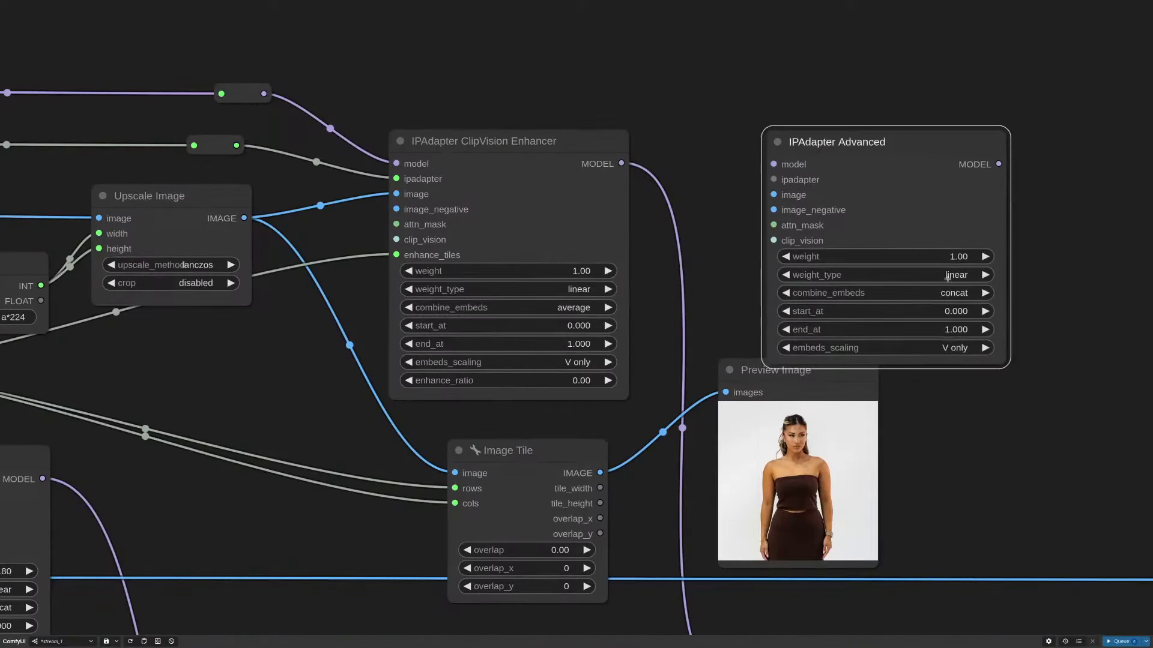
{"action": "left_click", "coordinate": [948, 280]}
{"action": "left_click", "coordinate": [952, 405]}
{"action": "mouse_move", "coordinate": [868, 133]}
{"action": "left_mouse_down"}
{"action": "mouse_move", "coordinate": [824, 101]}
{"action": "mouse_move", "coordinate": [836, 84]}
{"action": "mouse_move", "coordinate": [881, 119]}
{"action": "left_mouse_up"}
{"action": "scroll", "coordinate": [862, 156], "scroll_direction": "down", "scroll_amount": 5}
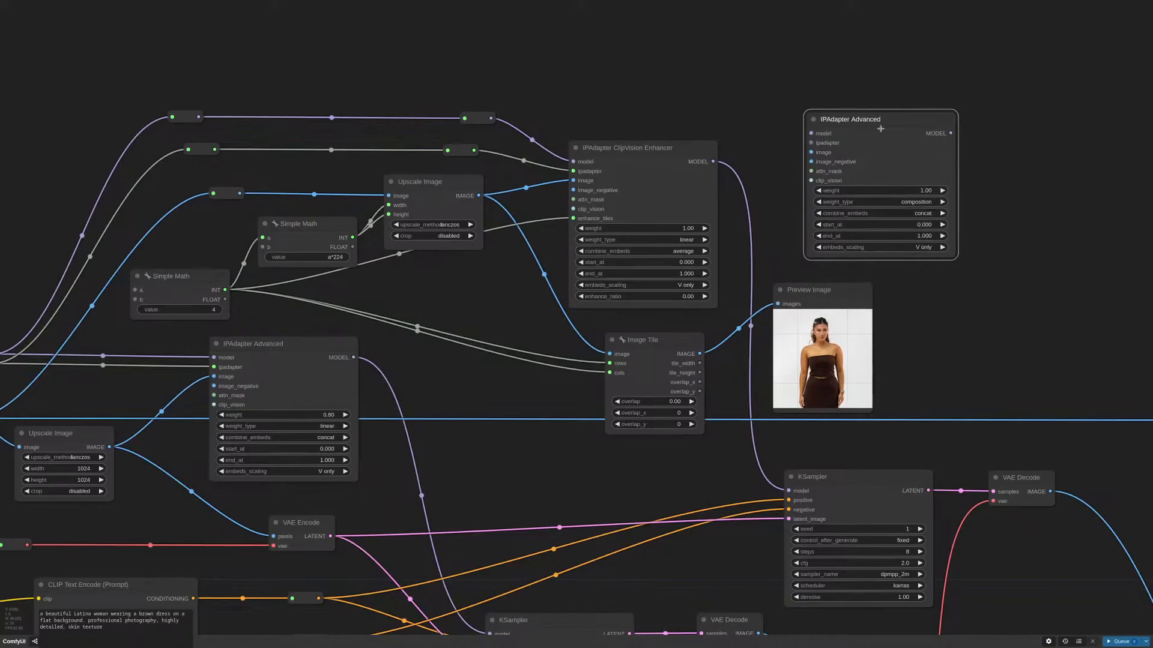
{"action": "key", "text": "Delete"}
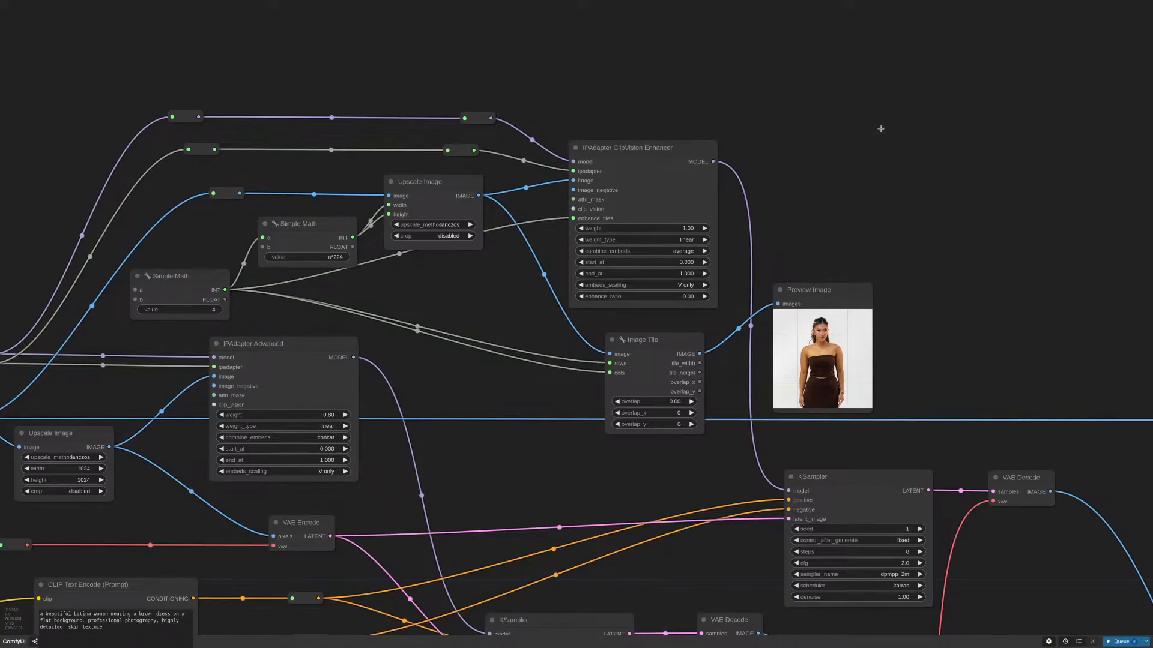
Step: Set enhance_ratio of the connected IPAdapter ClipVision Enhancer to 0.10
{"action": "scroll", "coordinate": [655, 324], "scroll_direction": "up", "scroll_amount": 4}
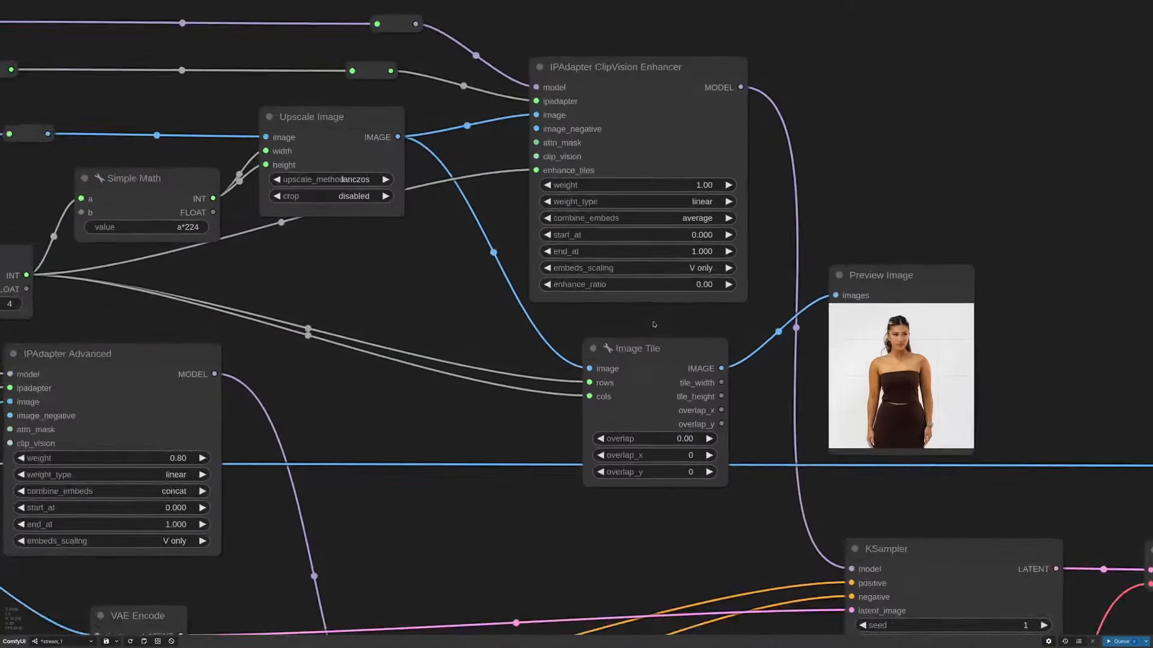
{"action": "scroll", "coordinate": [653, 325], "scroll_direction": "up", "scroll_amount": 1}
{"action": "scroll", "coordinate": [668, 324], "scroll_direction": "up", "scroll_amount": 1}
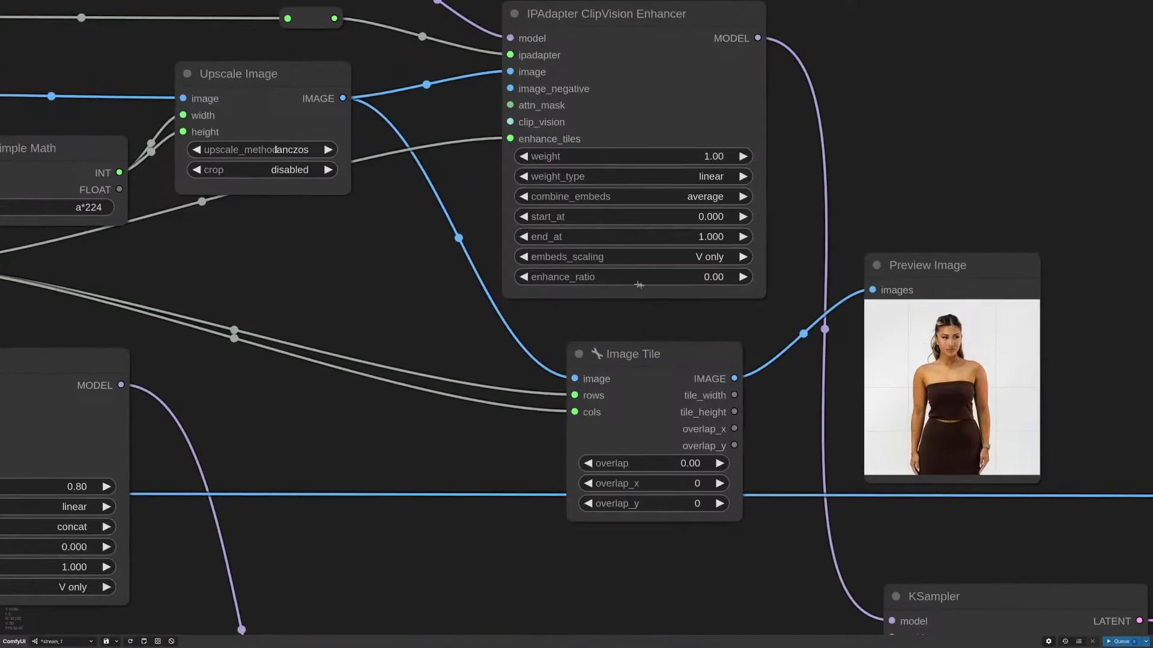
{"action": "left_click_drag", "start_coordinate": [636, 278], "coordinate": [636, 278]}
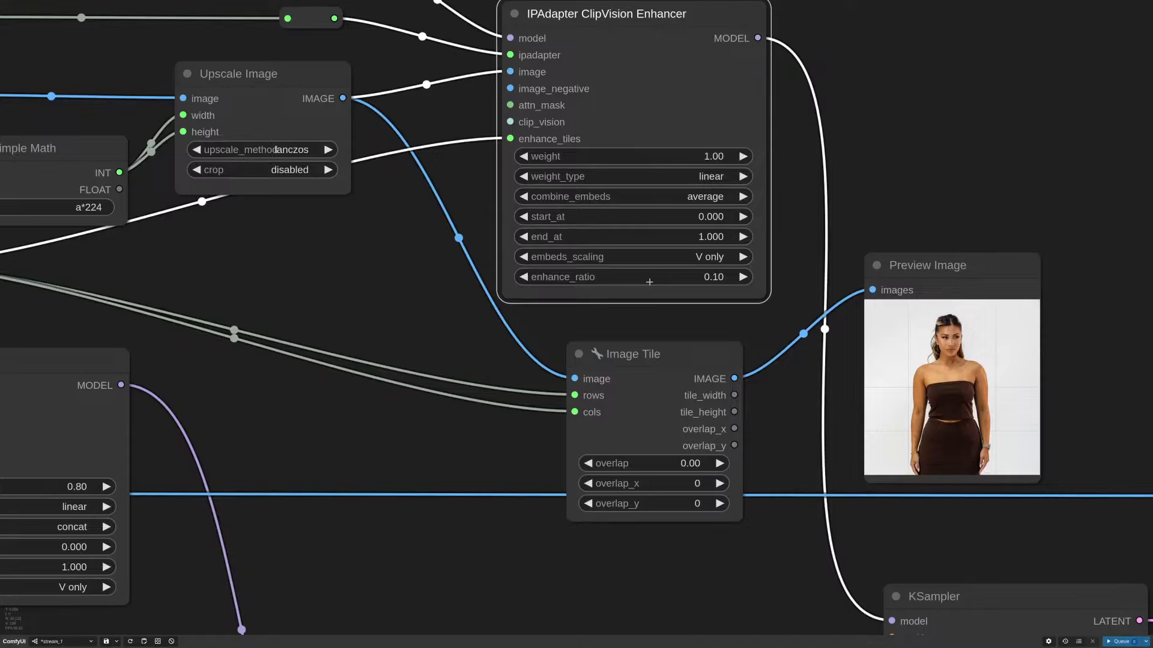
Step: Set enhance_ratio of the connected IPAdapter ClipVision Enhancer to 1
{"action": "scroll", "coordinate": [649, 282], "scroll_direction": "down", "scroll_amount": 10}
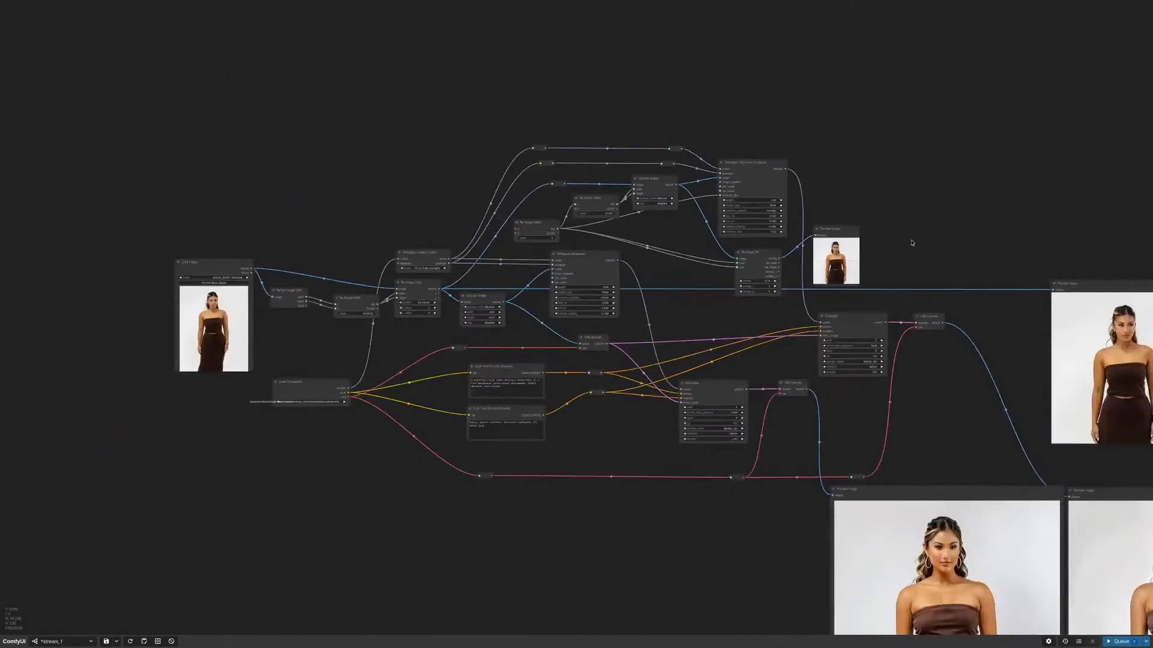
{"action": "left_click_drag", "start_coordinate": [911, 242], "coordinate": [774, 142]}
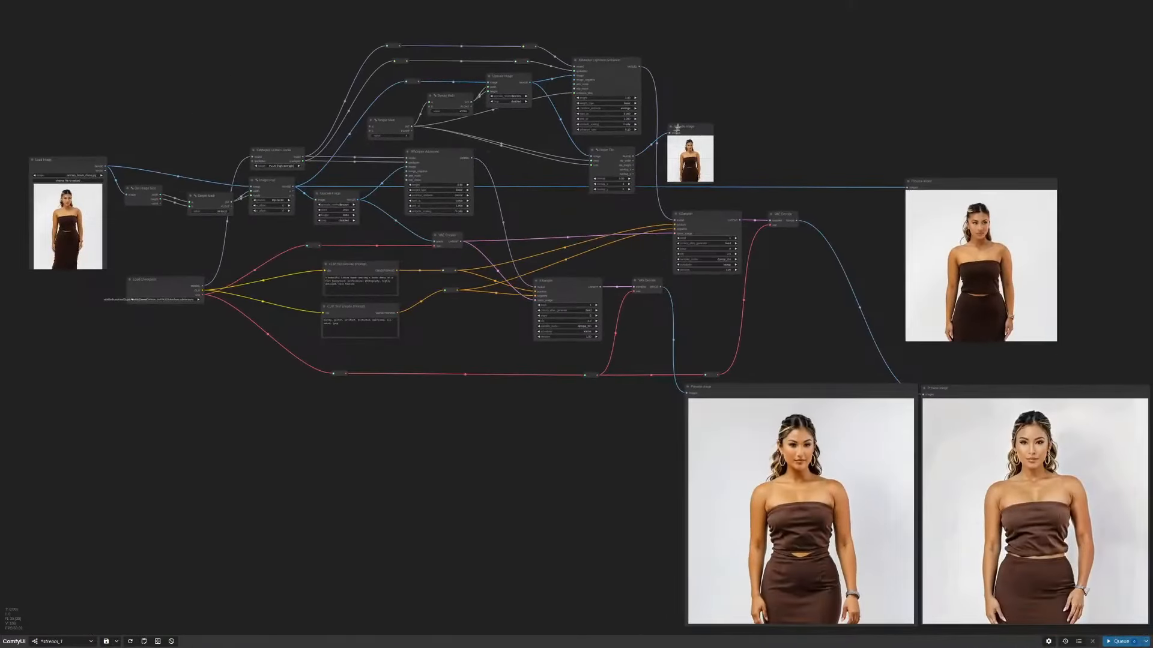
{"action": "left_click_drag", "start_coordinate": [688, 120], "coordinate": [767, 125]}
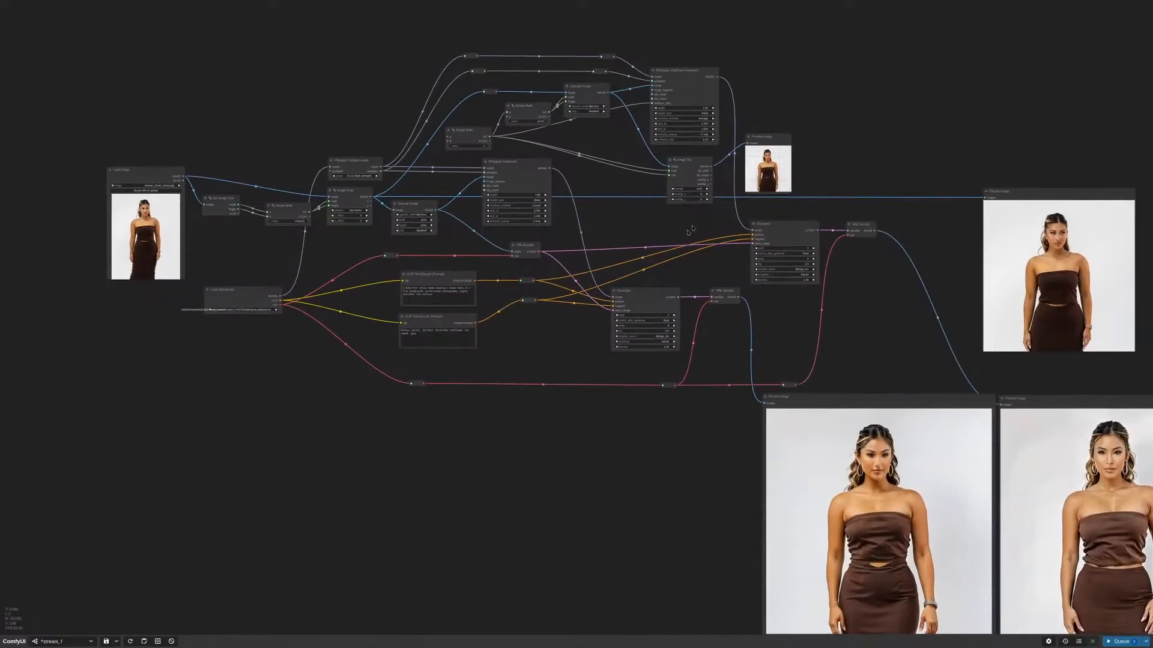
{"action": "scroll", "coordinate": [689, 158], "scroll_direction": "up", "scroll_amount": 5}
{"action": "double_click", "coordinate": [689, 159]}
{"action": "type", "text": "1"}
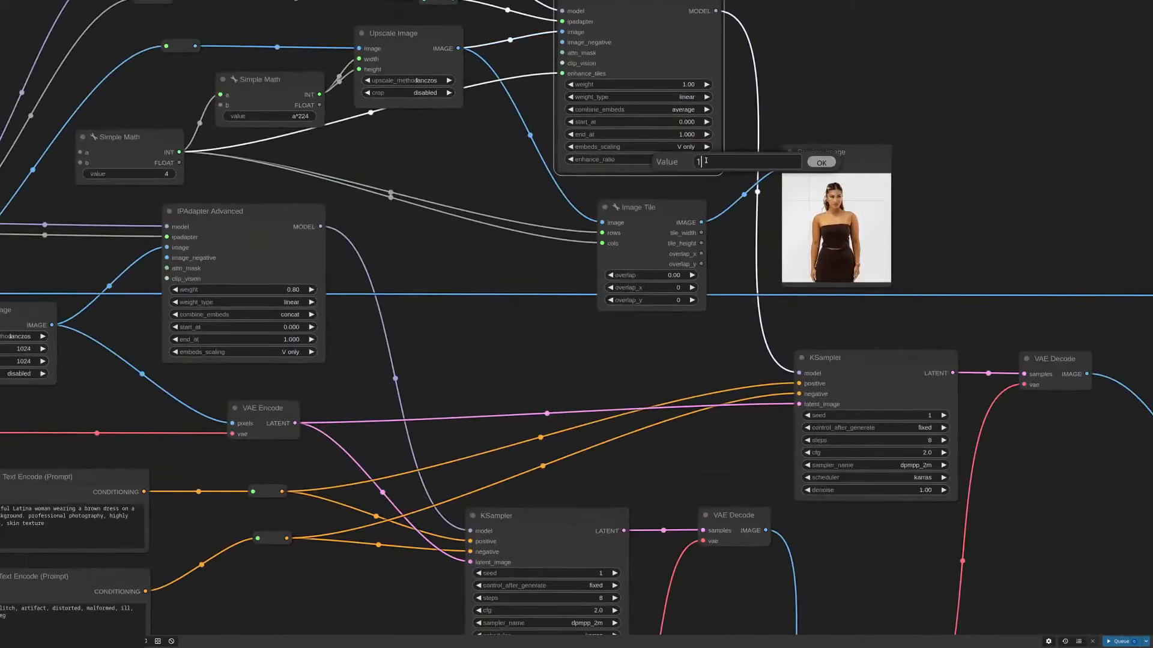
{"action": "key", "text": "Return"}
{"action": "mouse_move", "coordinate": [707, 59]}
{"action": "left_mouse_down"}
{"action": "mouse_move", "coordinate": [757, 144]}
{"action": "mouse_move", "coordinate": [710, 74]}
{"action": "left_mouse_up"}
{"action": "left_click_drag", "start_coordinate": [781, 87], "coordinate": [838, 164]}
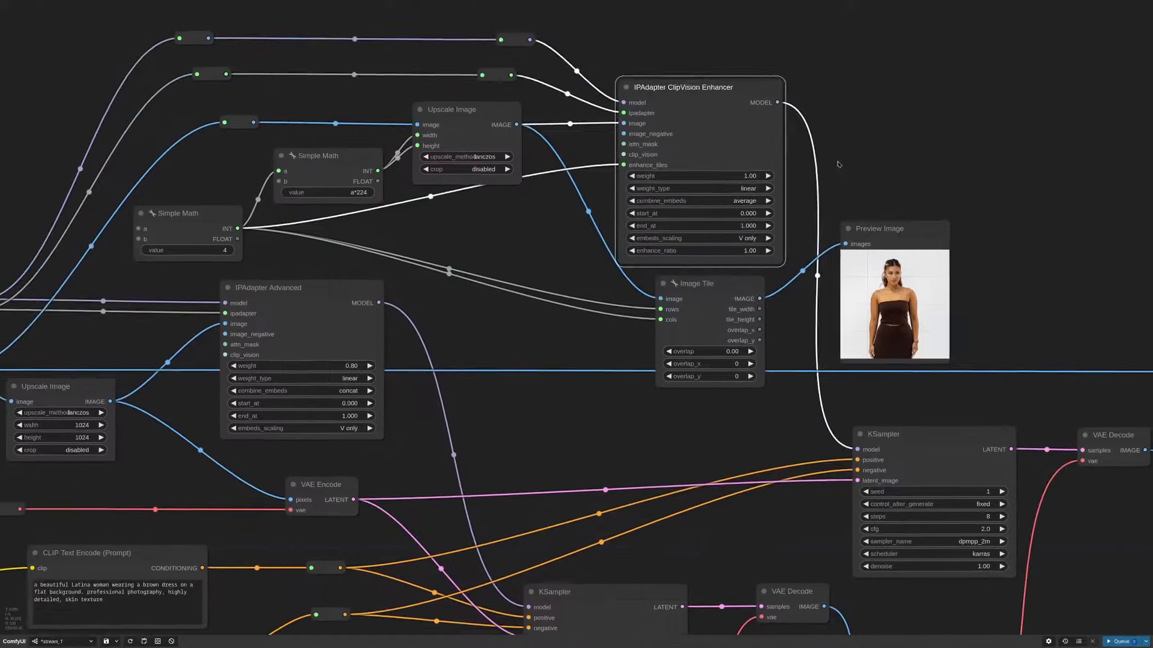
Step: Check the Enhancer's settings and queue the workflow to regenerate the enhanced image
{"action": "scroll", "coordinate": [714, 187], "scroll_direction": "up", "scroll_amount": 8}
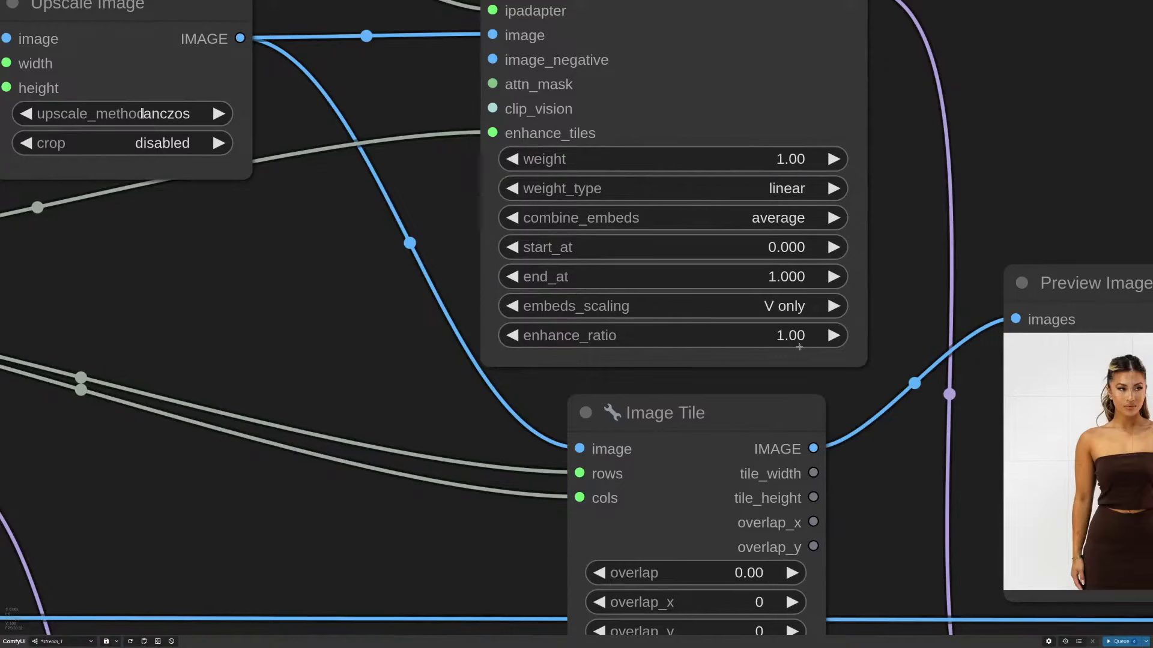
{"action": "scroll", "coordinate": [920, 294], "scroll_direction": "down", "scroll_amount": 12}
{"action": "left_click_drag", "start_coordinate": [1008, 217], "coordinate": [708, 5]}
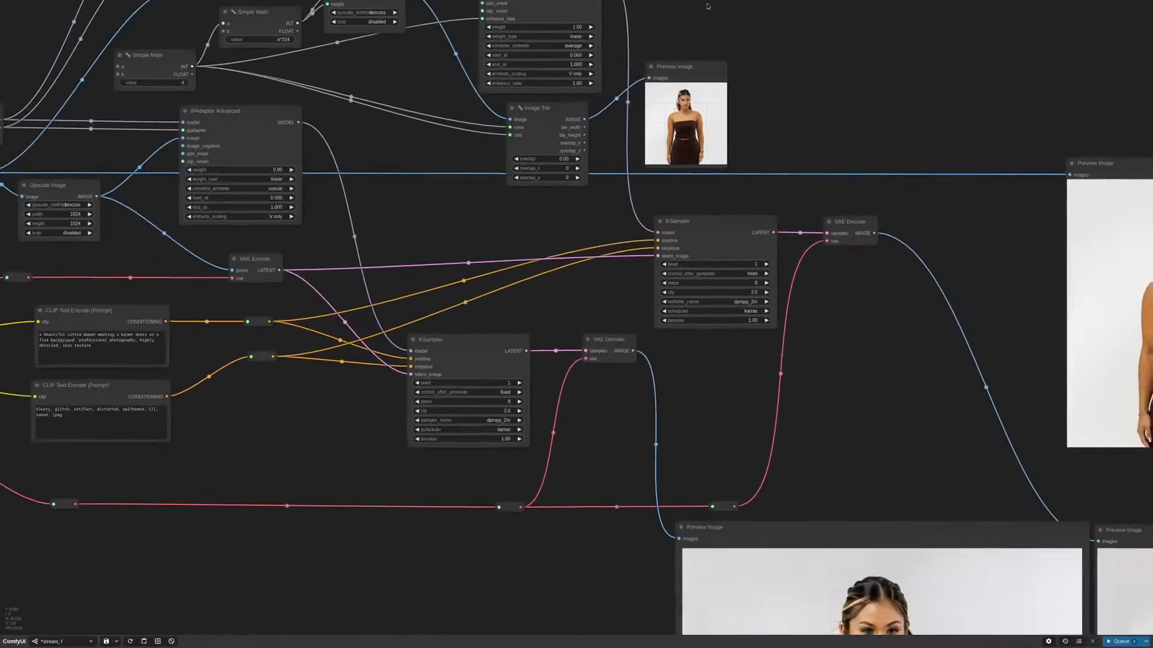
{"action": "scroll", "coordinate": [825, 328], "scroll_direction": "down", "scroll_amount": 4}
{"action": "scroll", "coordinate": [826, 327], "scroll_direction": "down", "scroll_amount": 1}
{"action": "left_click_drag", "start_coordinate": [831, 343], "coordinate": [693, 204]}
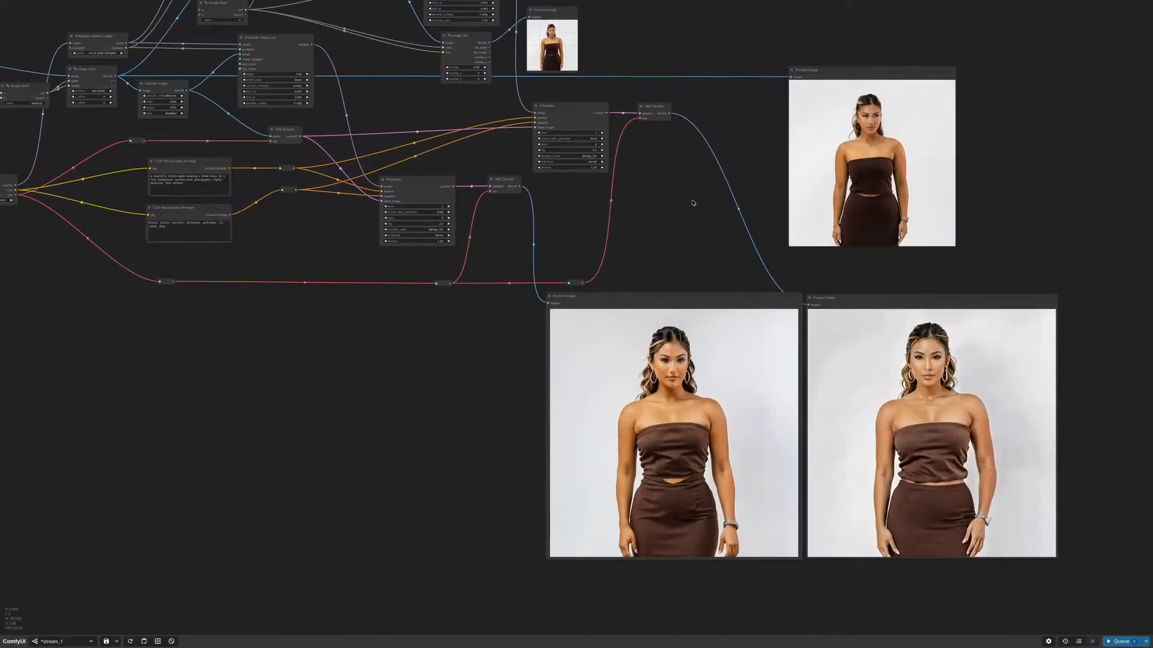
{"action": "left_click", "coordinate": [1120, 641]}
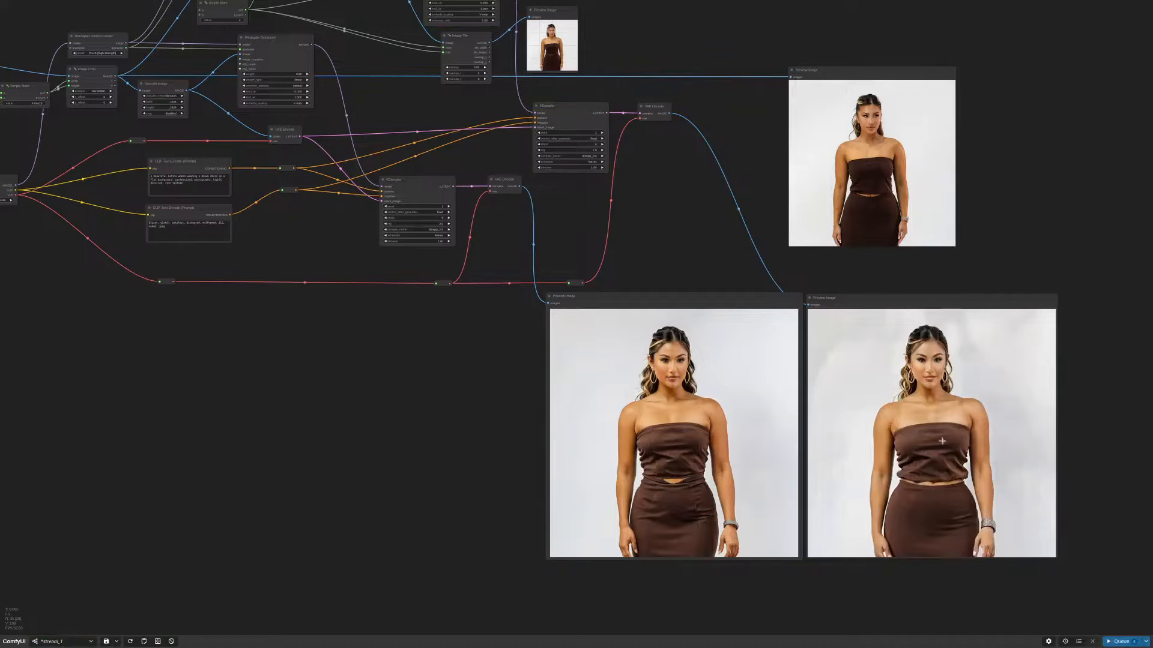
Step: Compare face, dress and background details between the IPAdapter Advanced and ClipVision Enhancer result images
{"action": "scroll", "coordinate": [943, 444], "scroll_direction": "up", "scroll_amount": 3}
{"action": "scroll", "coordinate": [937, 441], "scroll_direction": "up", "scroll_amount": 6}
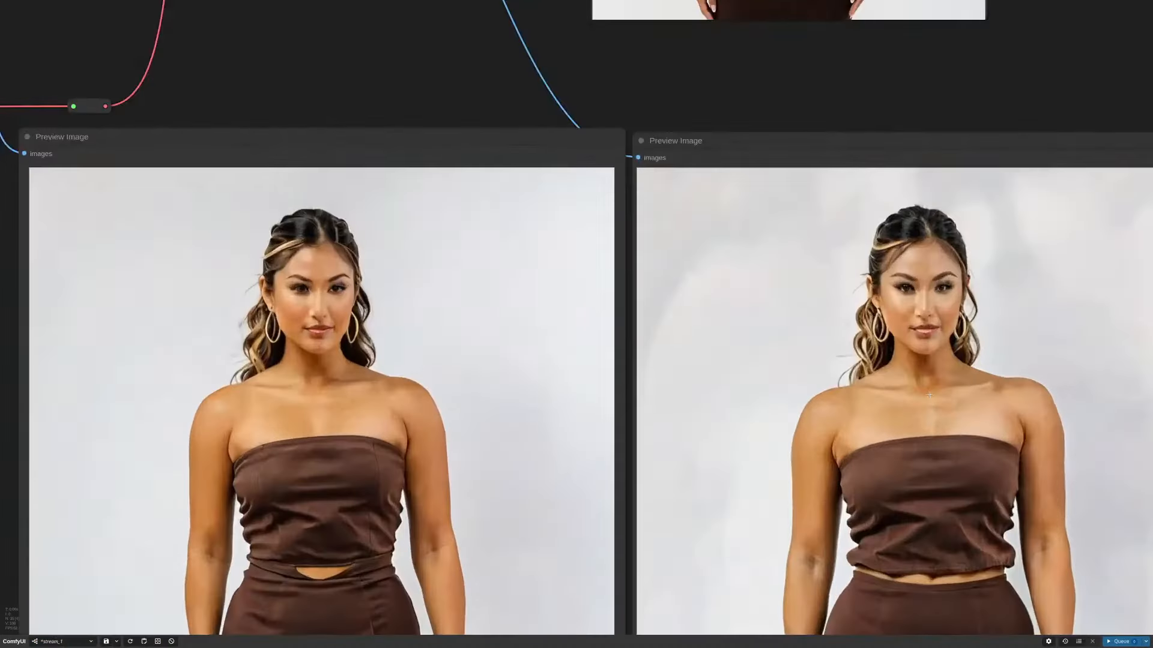
{"action": "scroll", "coordinate": [929, 395], "scroll_direction": "down", "scroll_amount": 3}
{"action": "scroll", "coordinate": [776, 297], "scroll_direction": "up", "scroll_amount": 8}
{"action": "scroll", "coordinate": [775, 297], "scroll_direction": "up", "scroll_amount": 3}
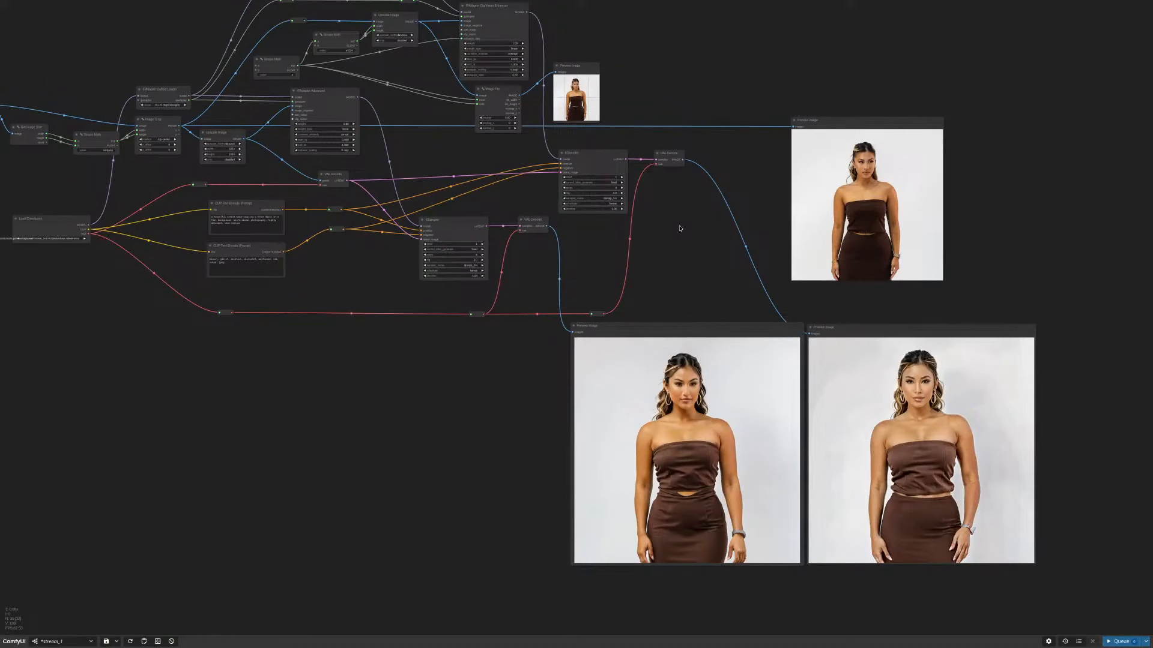
Step: Switch the Load Image node's reference picture to ferguson_4.jpg and inspect the portrait up close
{"action": "left_click_drag", "start_coordinate": [682, 107], "coordinate": [827, 182]}
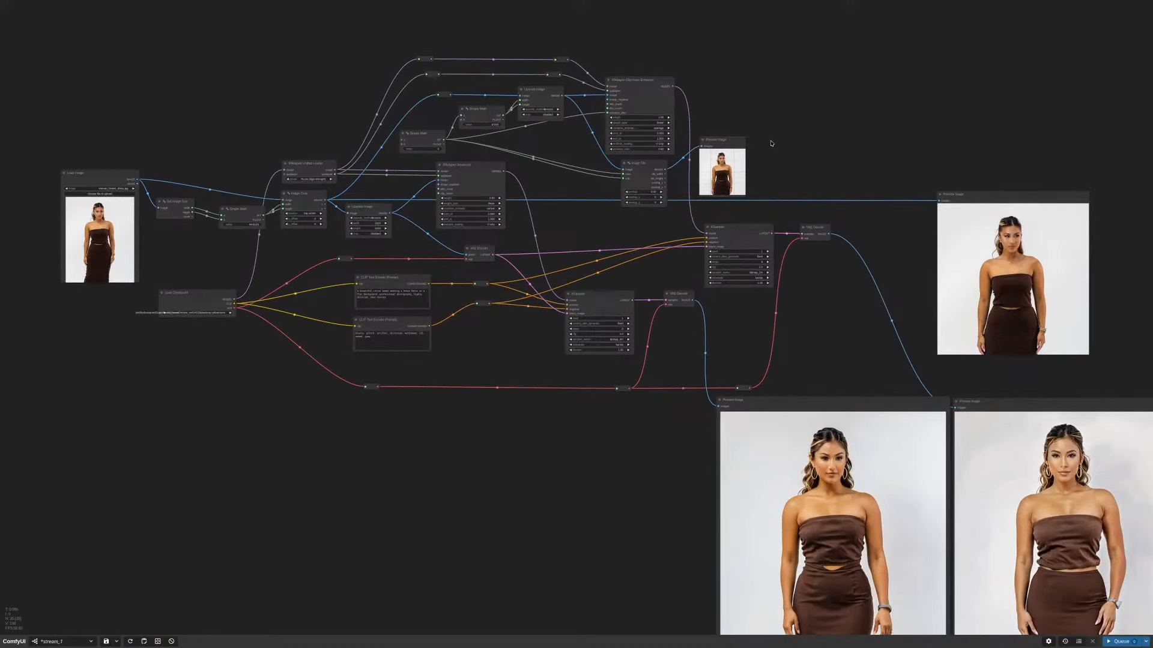
{"action": "left_click_drag", "start_coordinate": [391, 421], "coordinate": [804, 482]}
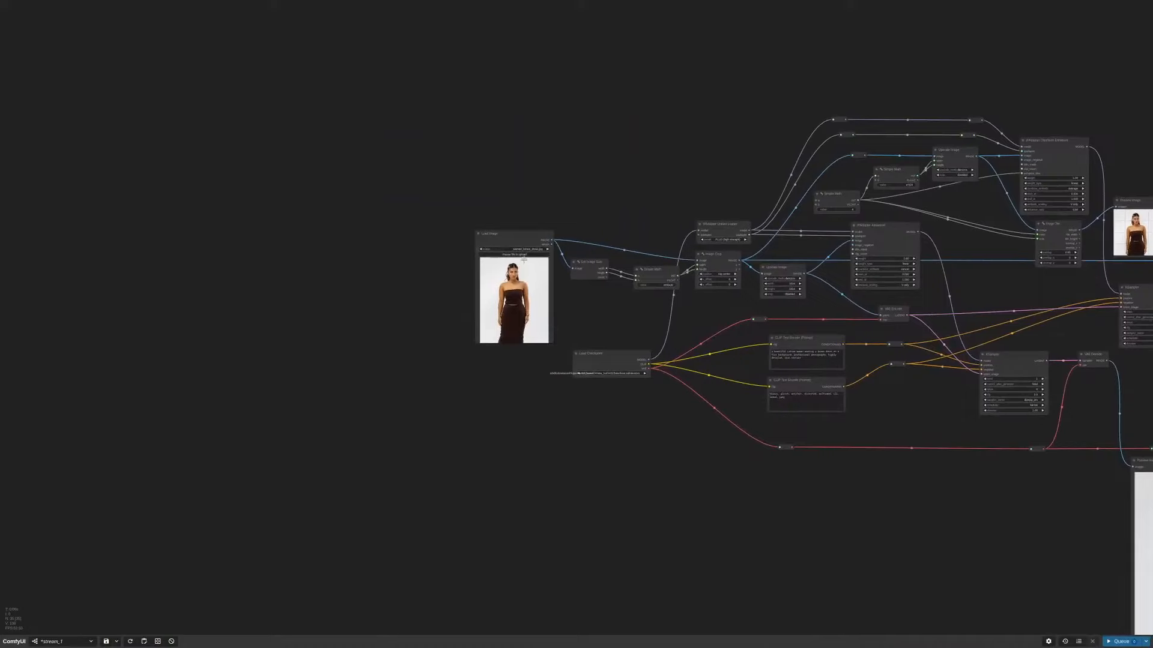
{"action": "left_click", "coordinate": [528, 250]}
{"action": "type", "text": "fergu"}
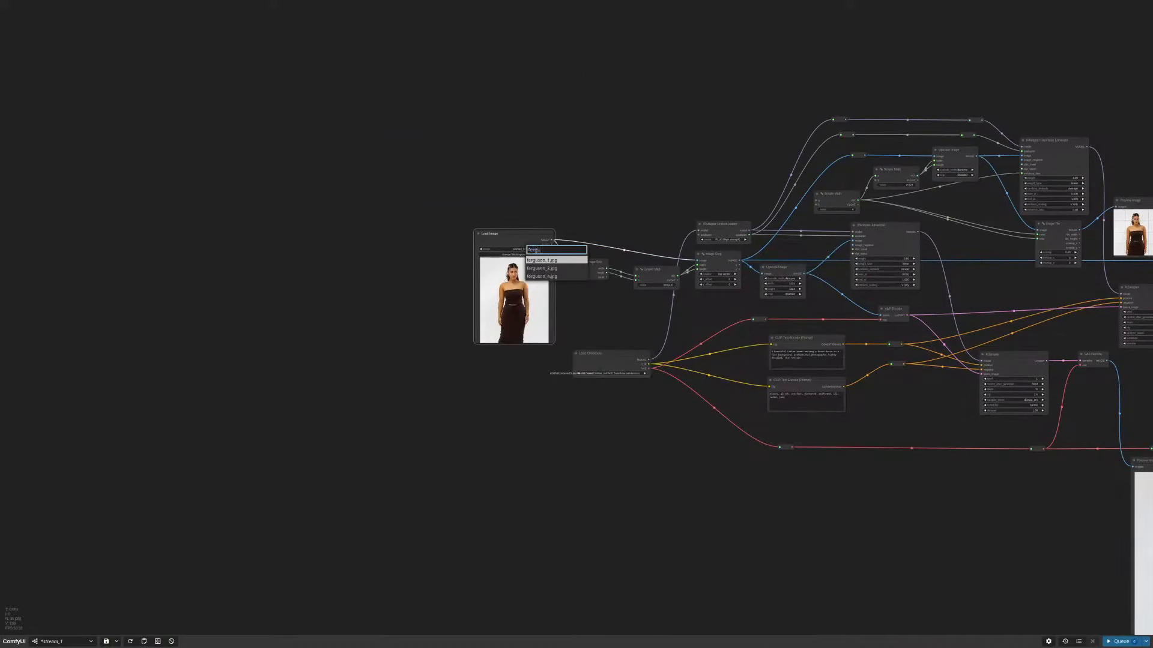
{"action": "key", "text": "Return"}
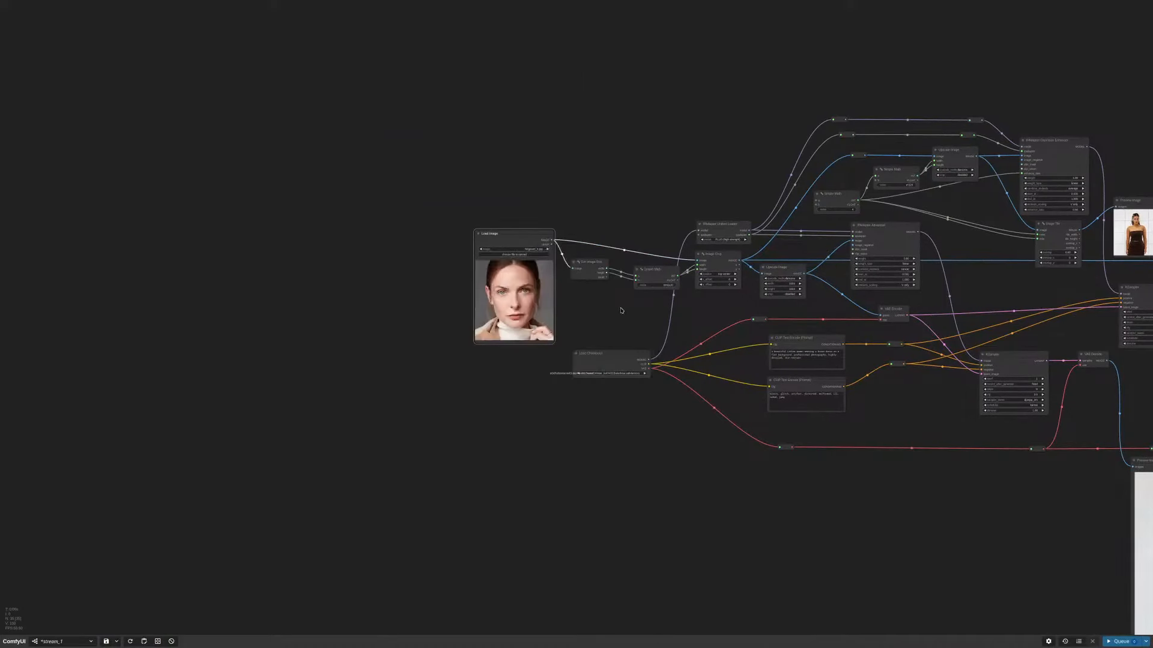
{"action": "scroll", "coordinate": [438, 253], "scroll_direction": "up", "scroll_amount": 10}
{"action": "left_click_drag", "start_coordinate": [790, 442], "coordinate": [869, 396]}
{"action": "scroll", "coordinate": [870, 396], "scroll_direction": "up", "scroll_amount": 3}
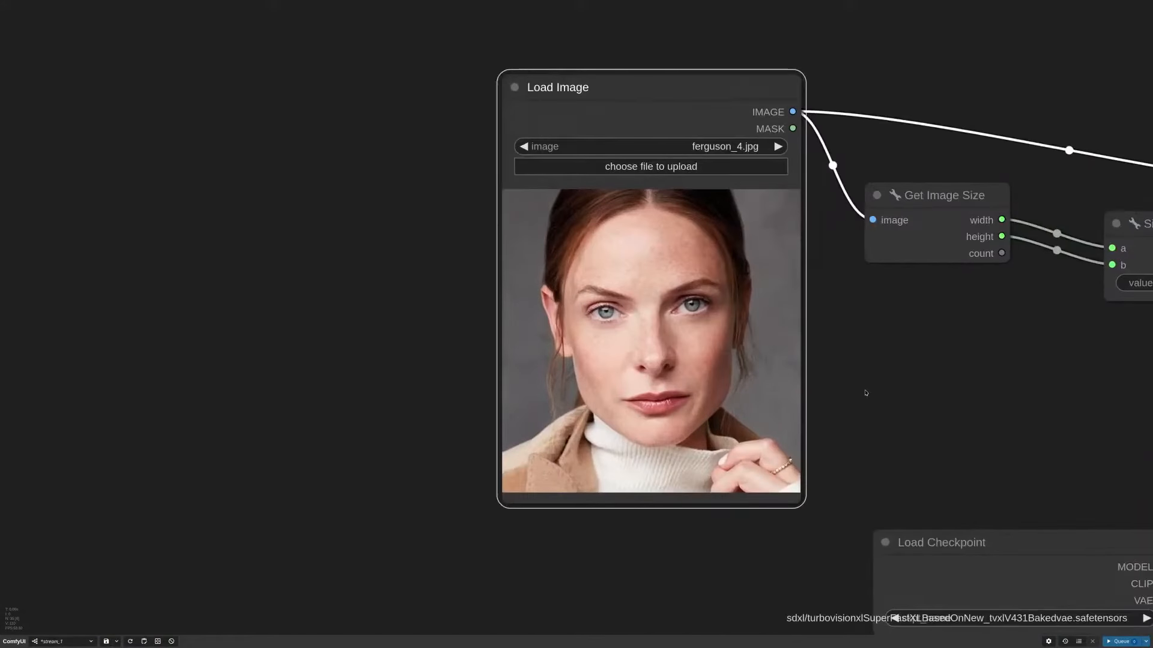
{"action": "scroll", "coordinate": [665, 282], "scroll_direction": "up", "scroll_amount": 6}
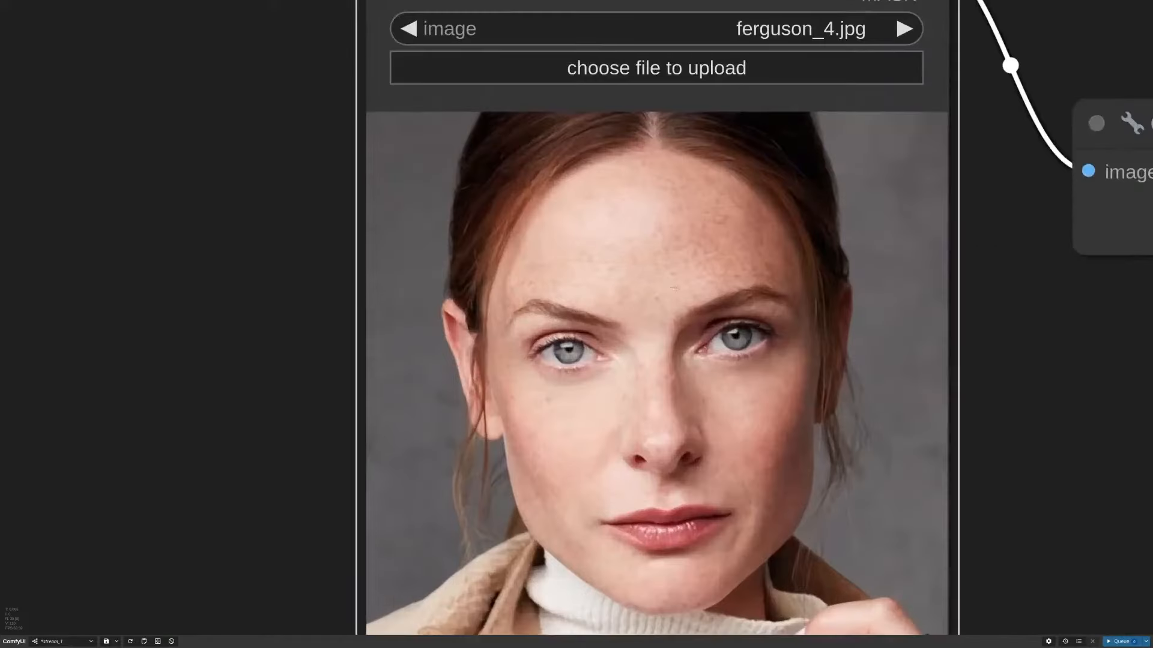
{"action": "scroll", "coordinate": [765, 301], "scroll_direction": "down", "scroll_amount": 15}
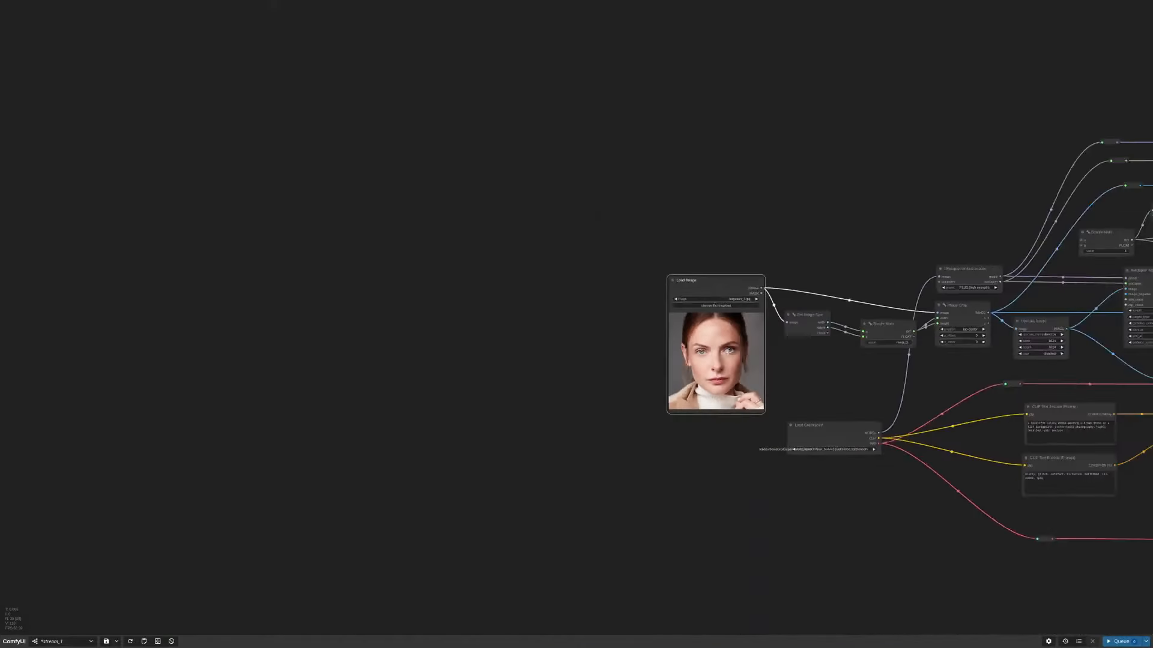
Step: Replace the start of the woman's description in the positive prompt with "blonde woman with gray eyes"
{"action": "left_click_drag", "start_coordinate": [899, 380], "coordinate": [686, 371]}
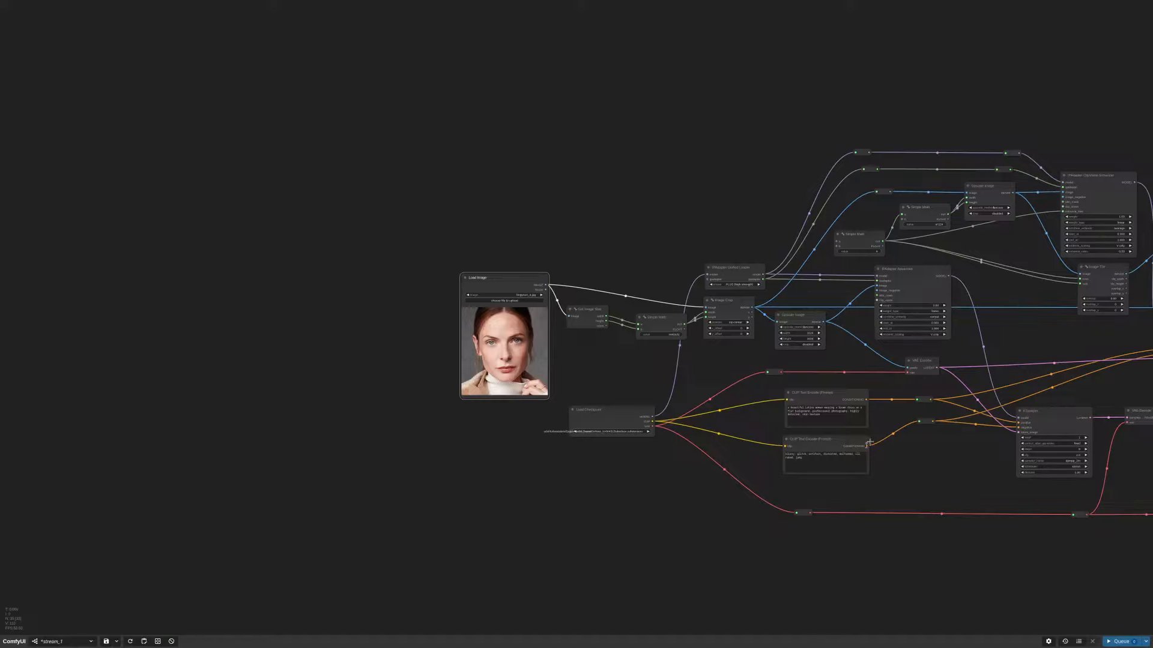
{"action": "scroll", "coordinate": [850, 388], "scroll_direction": "up", "scroll_amount": 10}
{"action": "scroll", "coordinate": [850, 294], "scroll_direction": "up", "scroll_amount": 5}
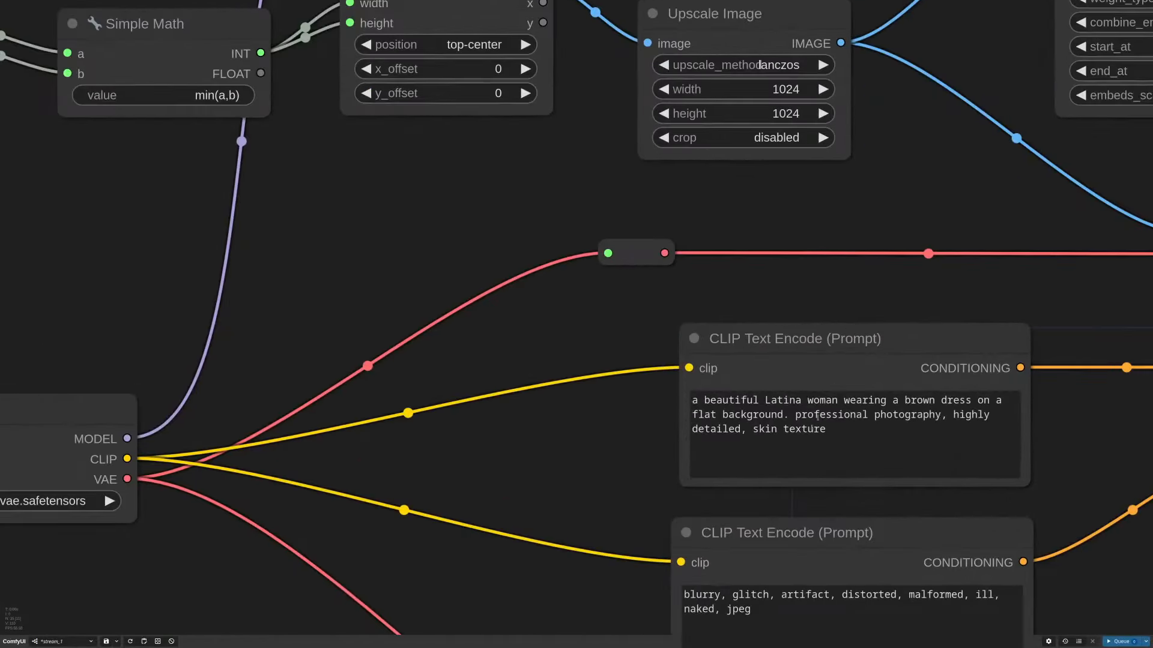
{"action": "left_click_drag", "start_coordinate": [760, 399], "coordinate": [870, 400]}
{"action": "key", "text": "BackSpace"}
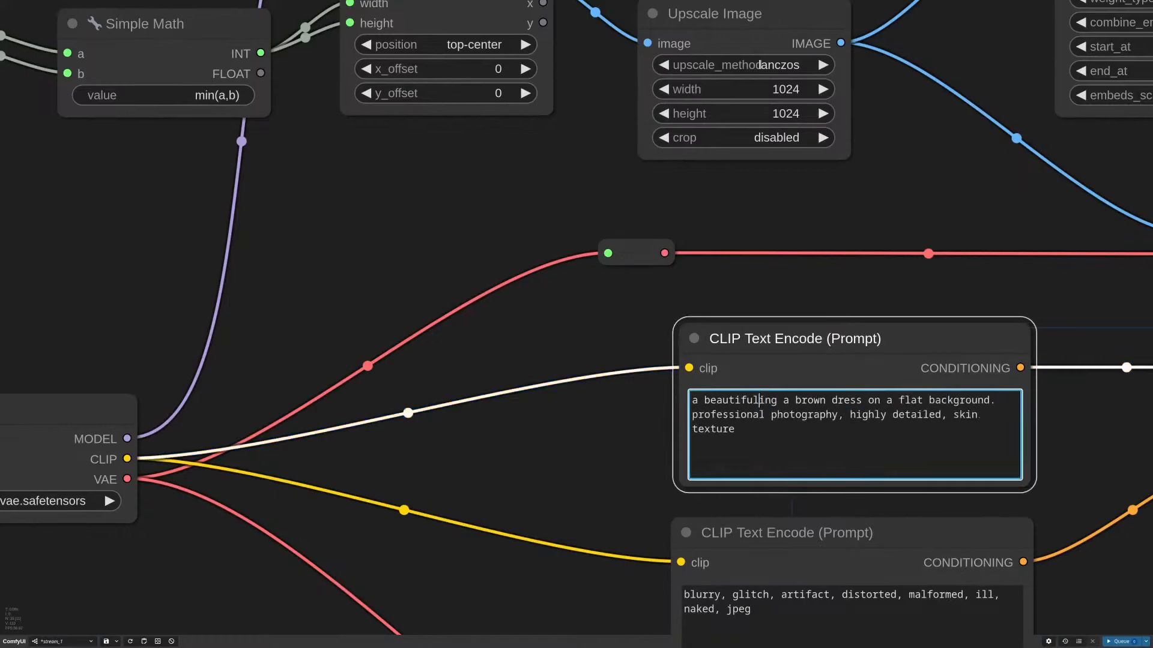
{"action": "type", "text": "blonde wom"}
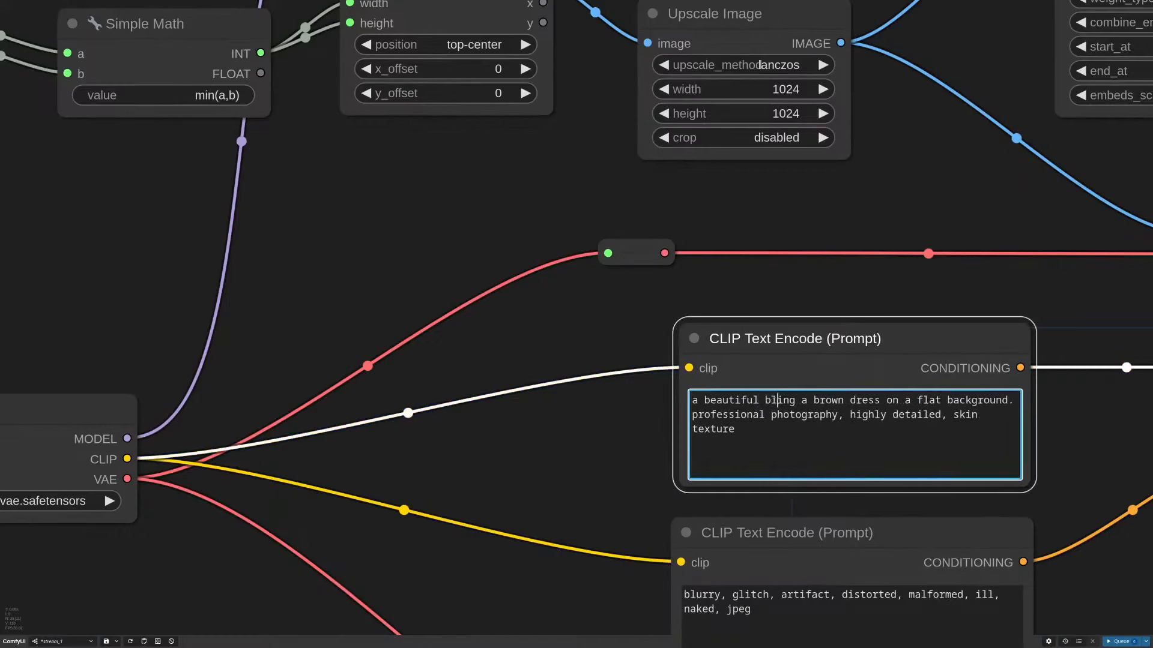
{"action": "type", "text": "an with gray"}
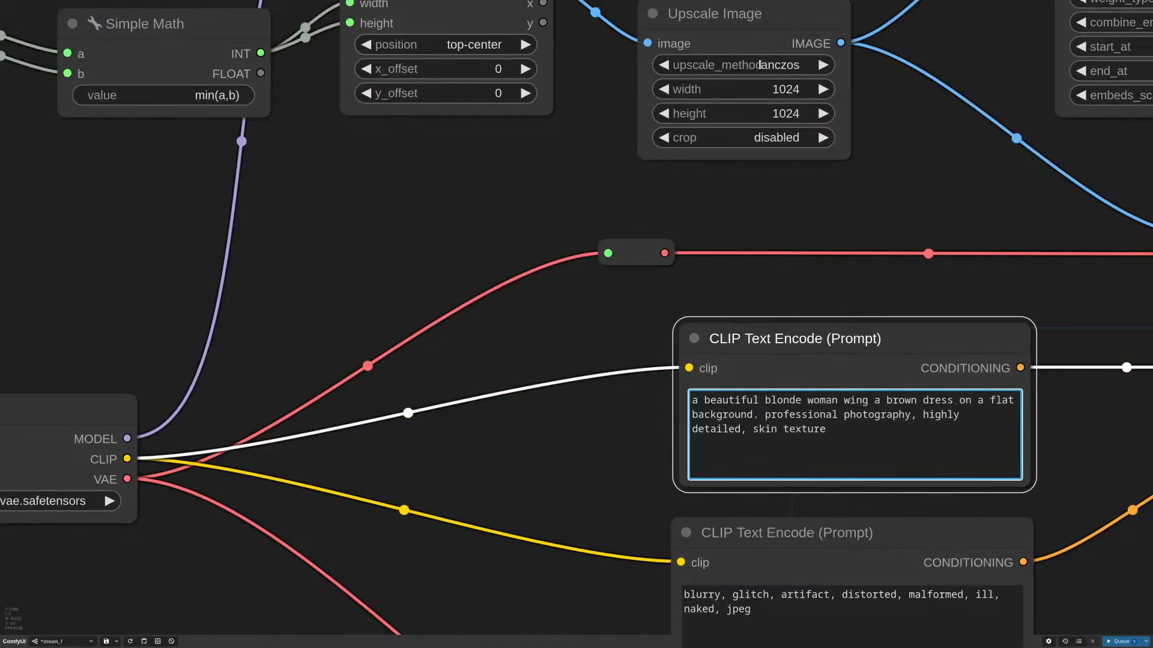
{"action": "type", "text": " eyes"}
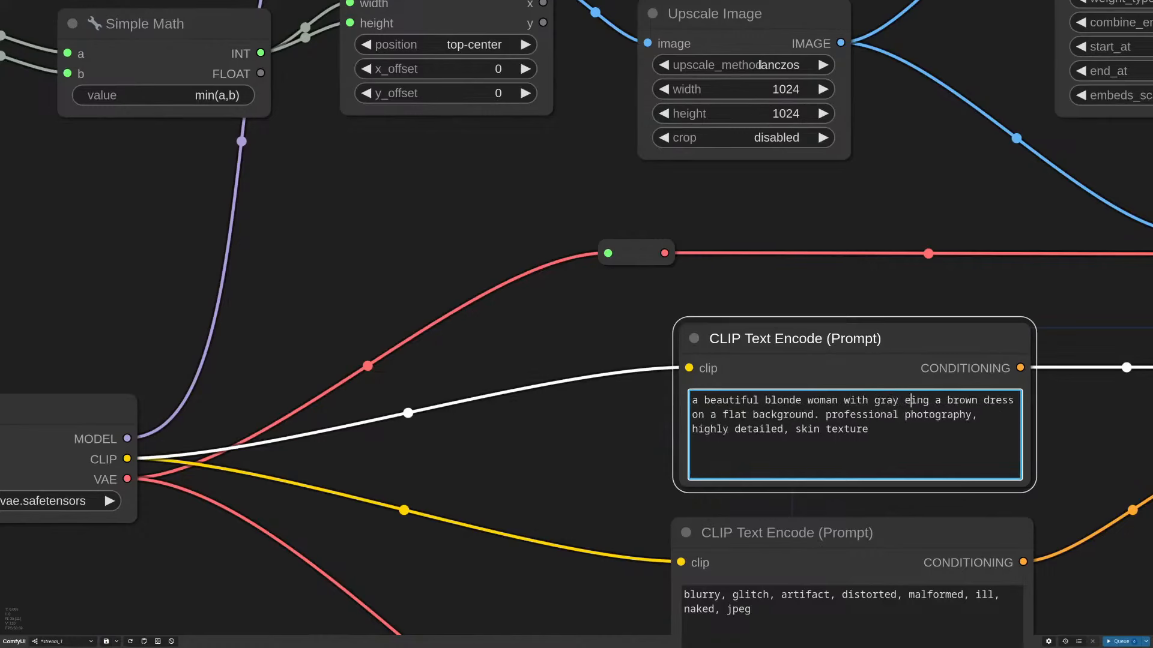
Step: Replace the leftover brown clothing wording in the positive prompt with "wearing a white turtleneck"
{"action": "key", "text": "shift+Right"}
{"action": "key", "text": "shift+Right"}
{"action": "key", "text": "shift+Right"}
{"action": "key", "text": "shift+Right"}
{"action": "key", "text": "shift+Right"}
{"action": "key", "text": "ctrl+shift+Right"}
{"action": "key", "text": "Delete"}
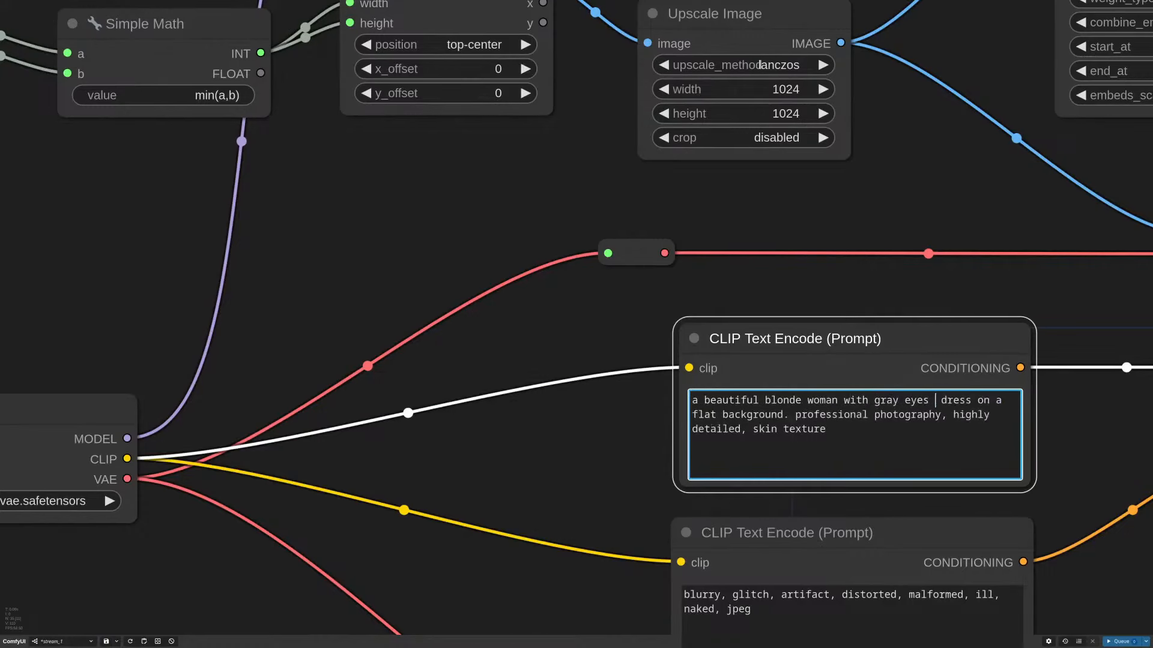
{"action": "type", "text": "ew"}
{"action": "key", "text": "BackSpace"}
{"action": "key", "text": "BackSpace"}
{"action": "type", "text": "wearing a white tur"}
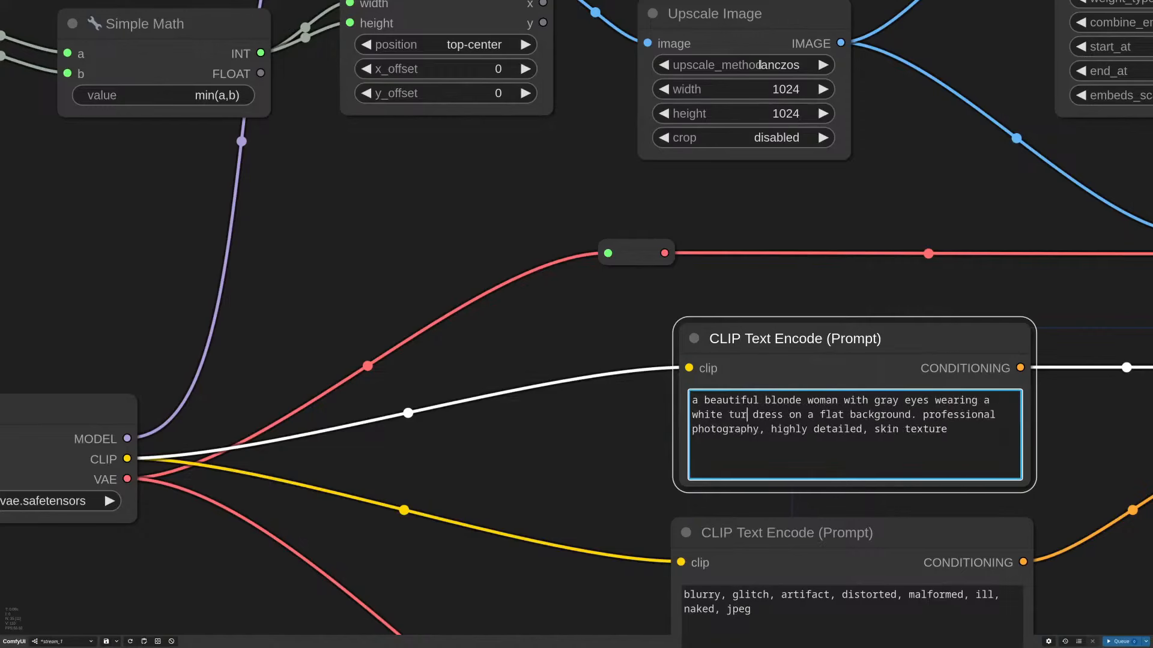
{"action": "type", "text": "tleneck"}
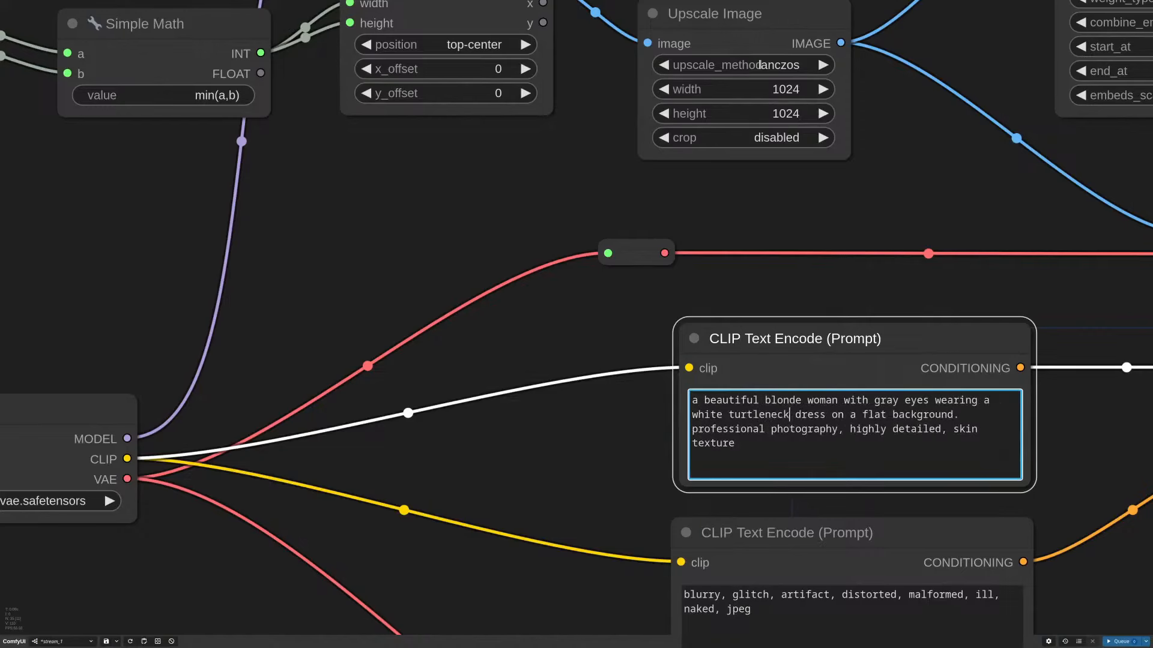
Step: Remove "dress on a flat background" from the positive prompt, keeping the period before "professional photography"
{"action": "key", "text": "ctrl+shift+Right"}
{"action": "key", "text": "ctrl+shift+Right"}
{"action": "key", "text": "ctrl+shift+Right"}
{"action": "key", "text": "ctrl+shift+Right"}
{"action": "key", "text": "ctrl+shift+Right"}
{"action": "key", "text": "ctrl+shift+Right"}
{"action": "key", "text": "ctrl+shift+Right"}
{"action": "key", "text": "ctrl+shift+Left"}
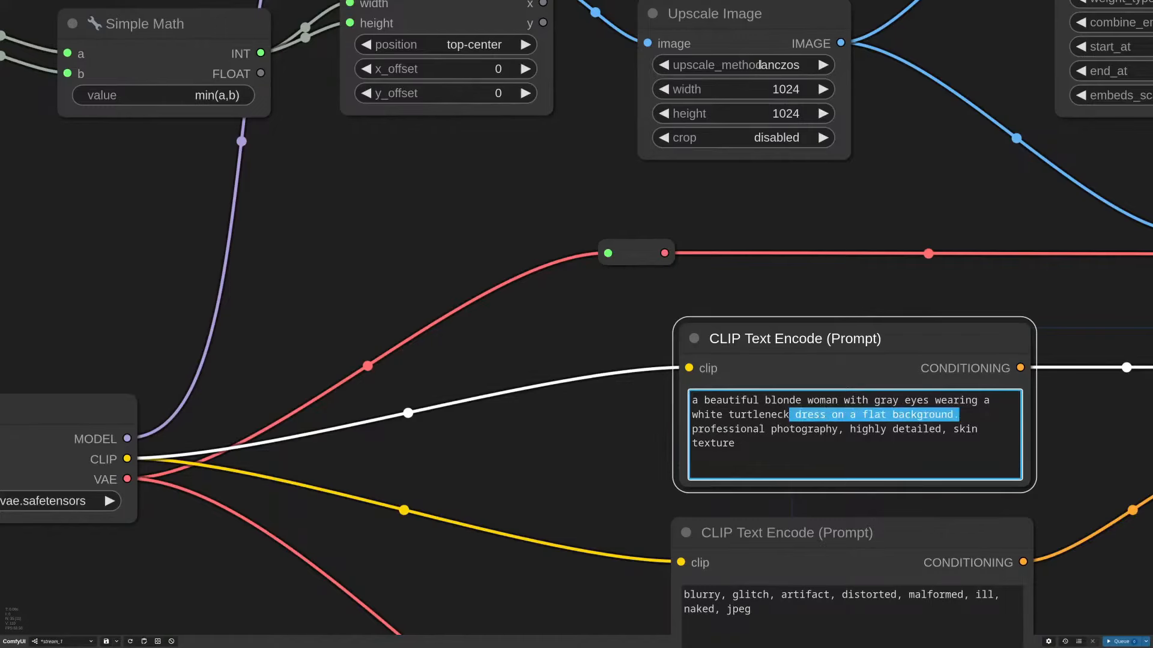
{"action": "key", "text": "BackSpace"}
Step: Queue the workflow to generate both portrait results from the new reference picture and prompt
{"action": "scroll", "coordinate": [794, 204], "scroll_direction": "down", "scroll_amount": 5}
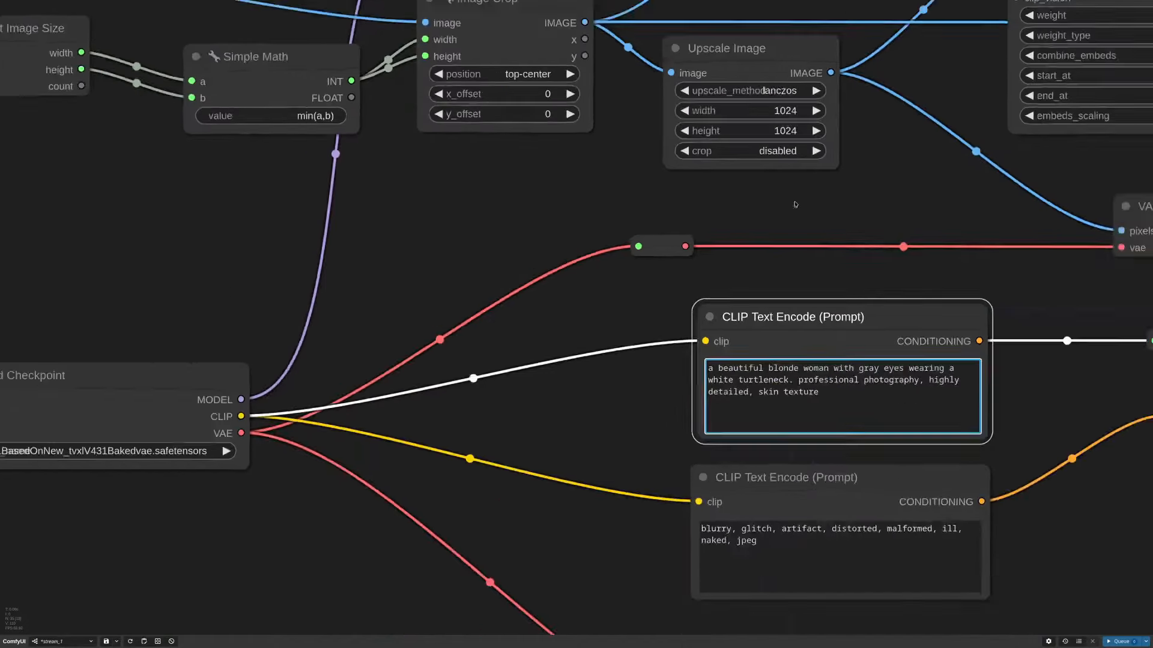
{"action": "scroll", "coordinate": [802, 212], "scroll_direction": "down", "scroll_amount": 7}
{"action": "left_click_drag", "start_coordinate": [931, 326], "coordinate": [697, 321]}
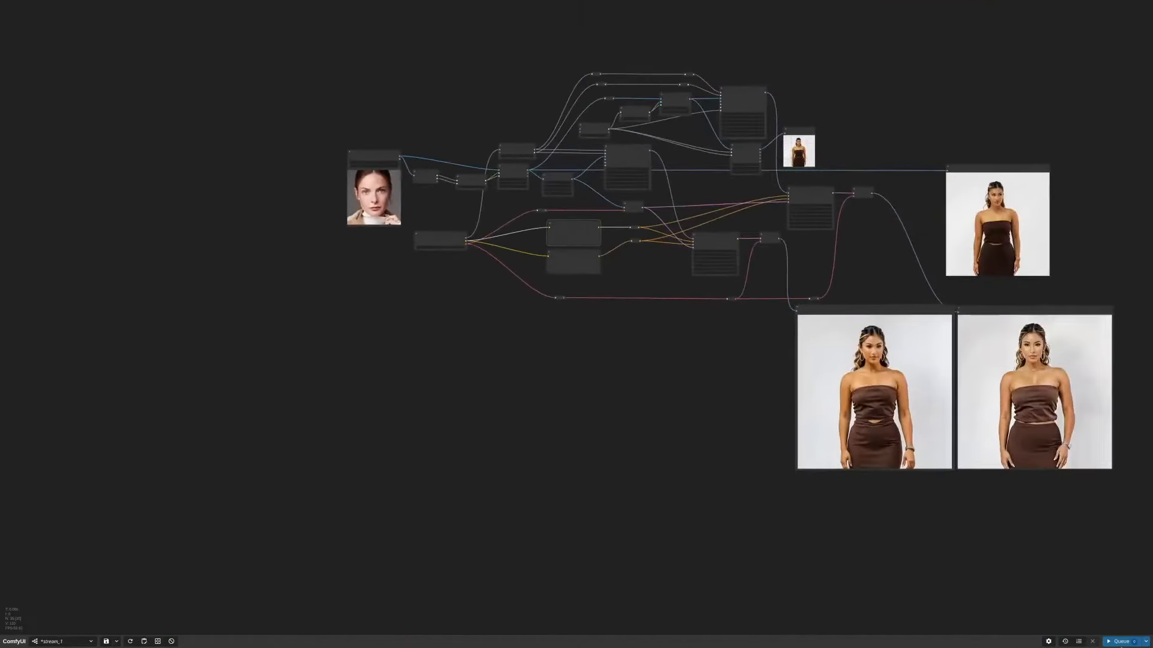
{"action": "left_click", "coordinate": [1120, 641]}
{"action": "scroll", "coordinate": [980, 558], "scroll_direction": "up", "scroll_amount": 2}
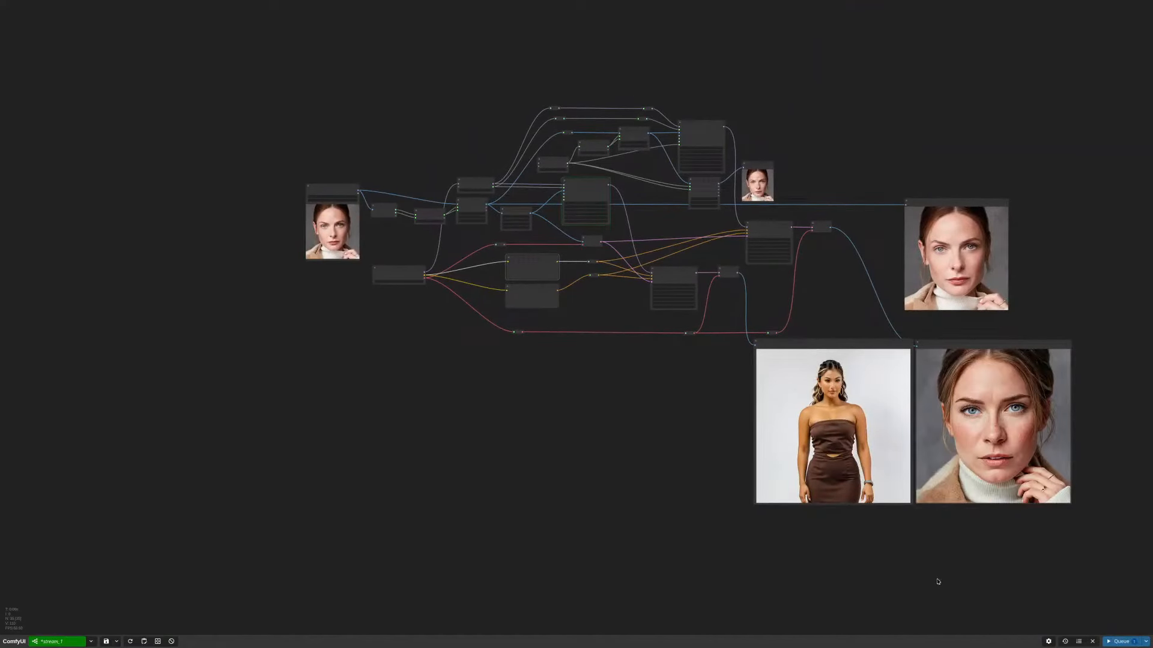
{"action": "scroll", "coordinate": [907, 611], "scroll_direction": "right", "scroll_amount": 3}
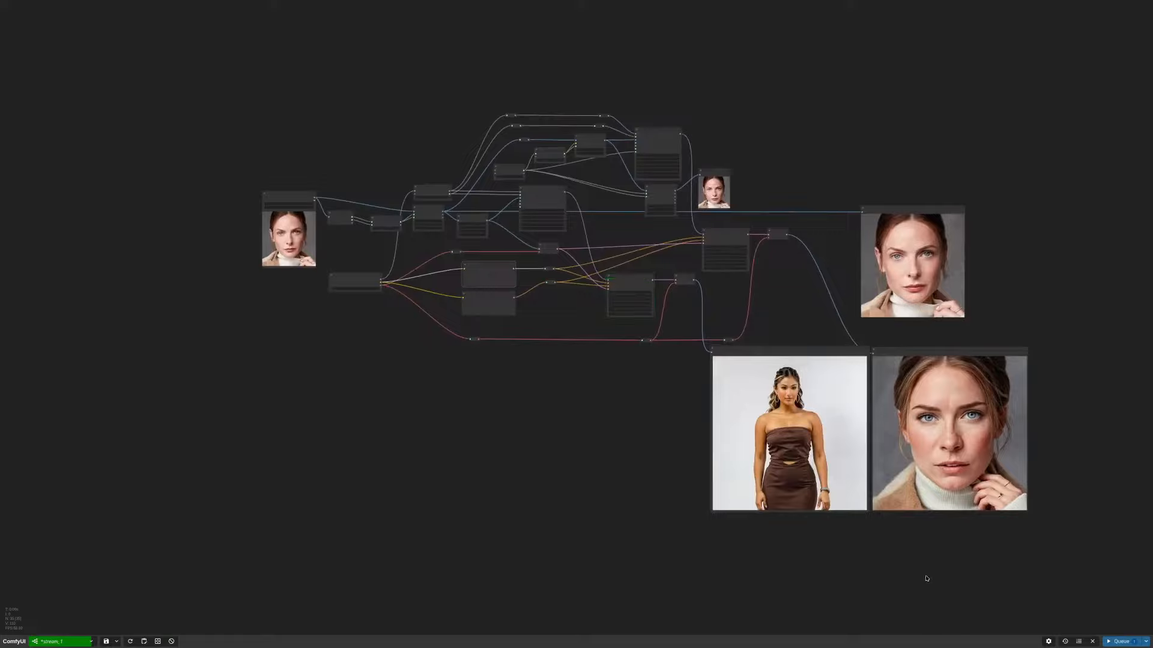
Step: Check the two KSampler nodes and compare both generated portraits with the cropped reference preview
{"action": "scroll", "coordinate": [658, 243], "scroll_direction": "up", "scroll_amount": 8}
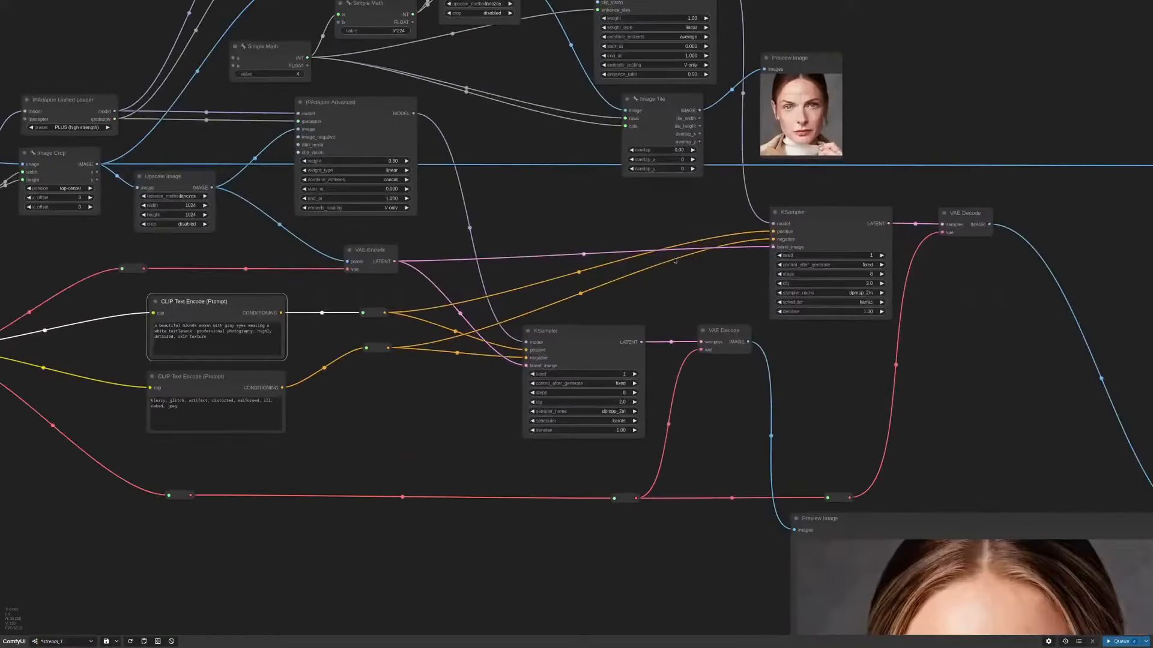
{"action": "scroll", "coordinate": [870, 331], "scroll_direction": "up", "scroll_amount": 7}
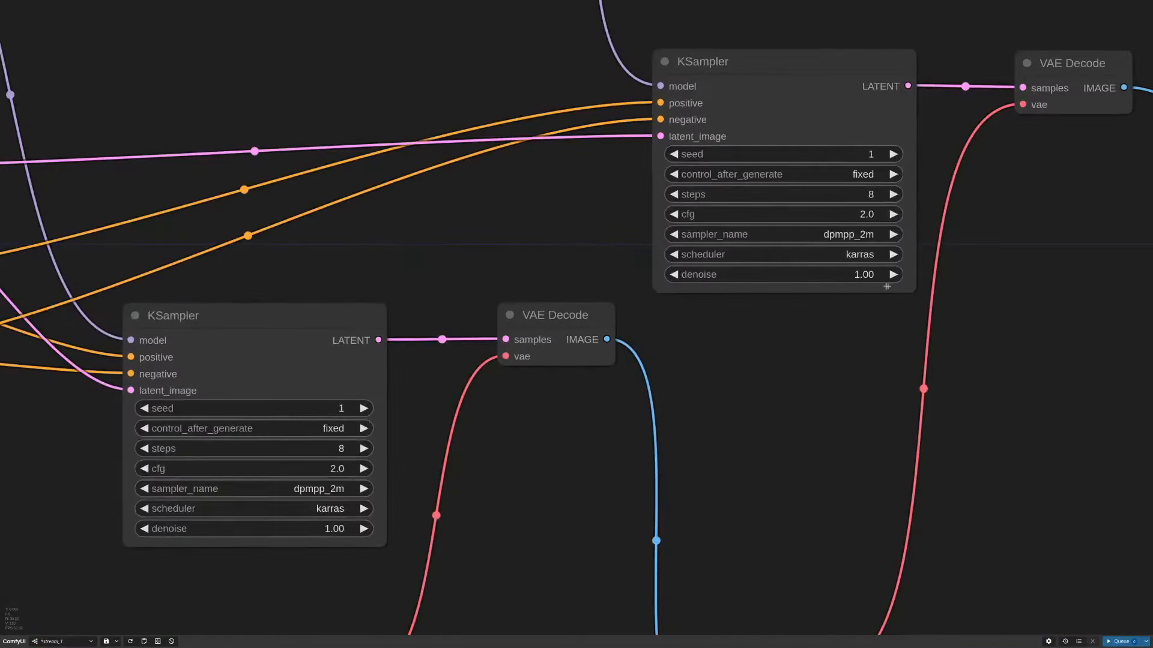
{"action": "scroll", "coordinate": [790, 425], "scroll_direction": "down", "scroll_amount": 10}
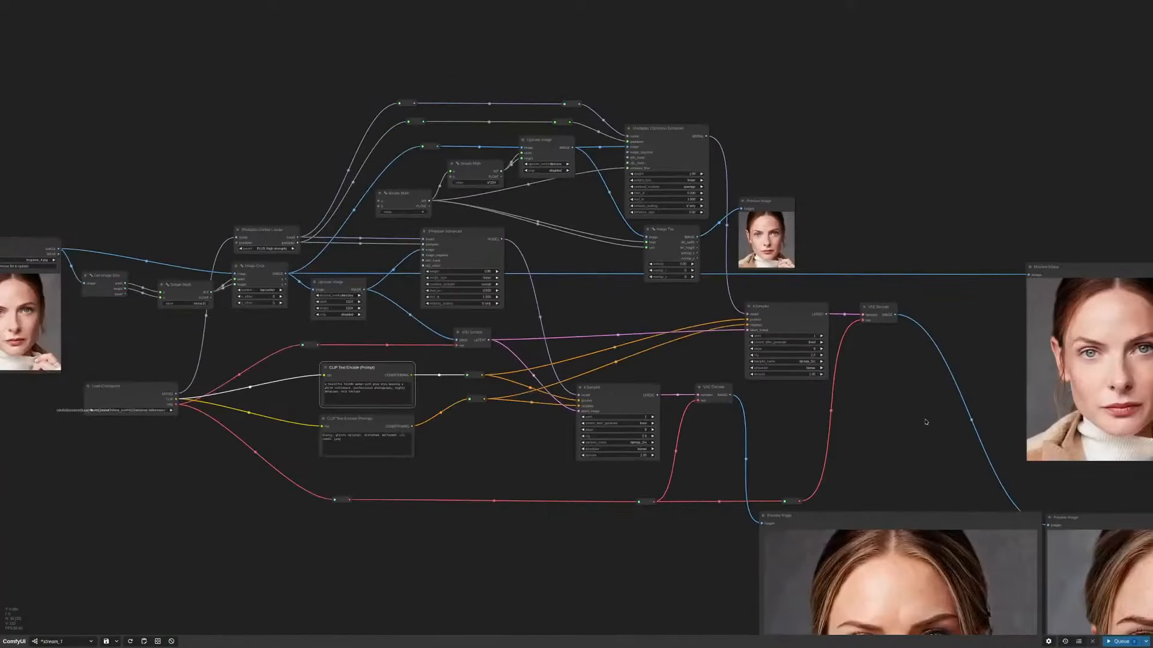
{"action": "left_click_drag", "start_coordinate": [929, 417], "coordinate": [748, 380]}
{"action": "left_click_drag", "start_coordinate": [921, 232], "coordinate": [925, 236]}
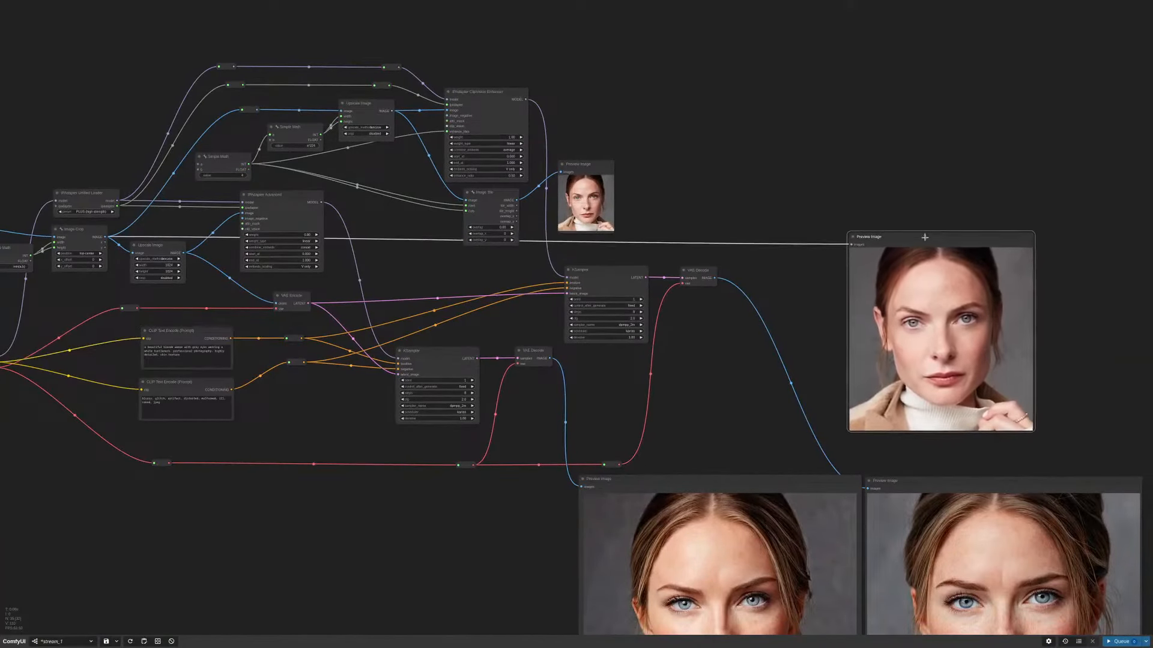
{"action": "left_click_drag", "start_coordinate": [790, 342], "coordinate": [808, 266]}
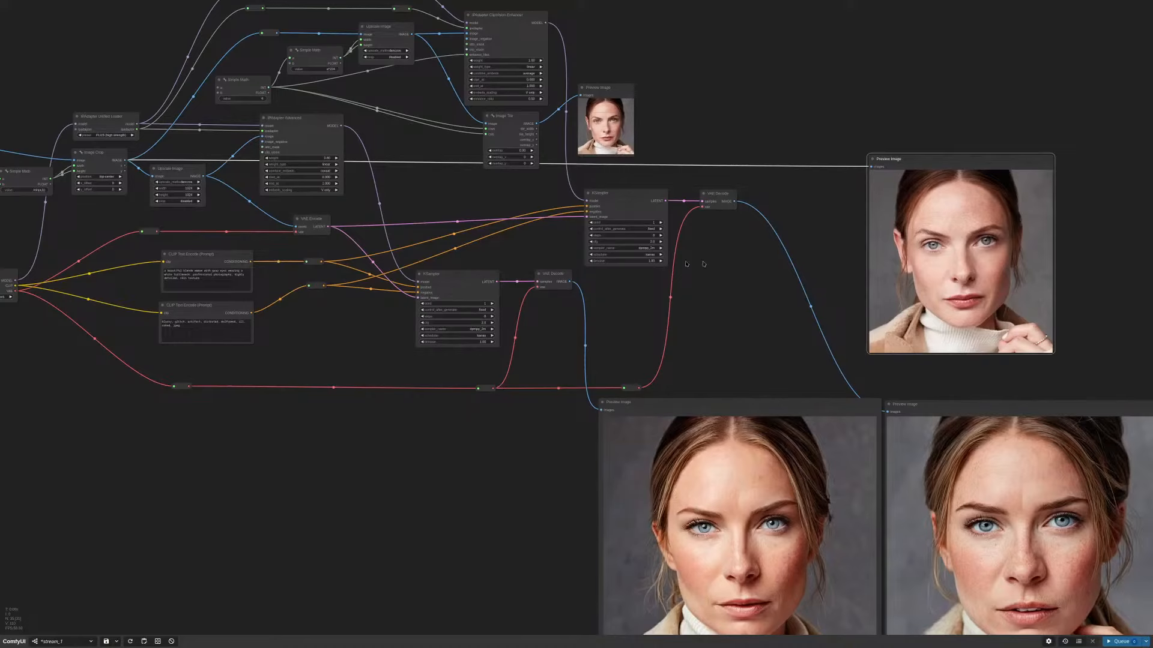
{"action": "scroll", "coordinate": [745, 320], "scroll_direction": "down", "scroll_amount": 2}
{"action": "left_click_drag", "start_coordinate": [745, 320], "coordinate": [744, 151]}
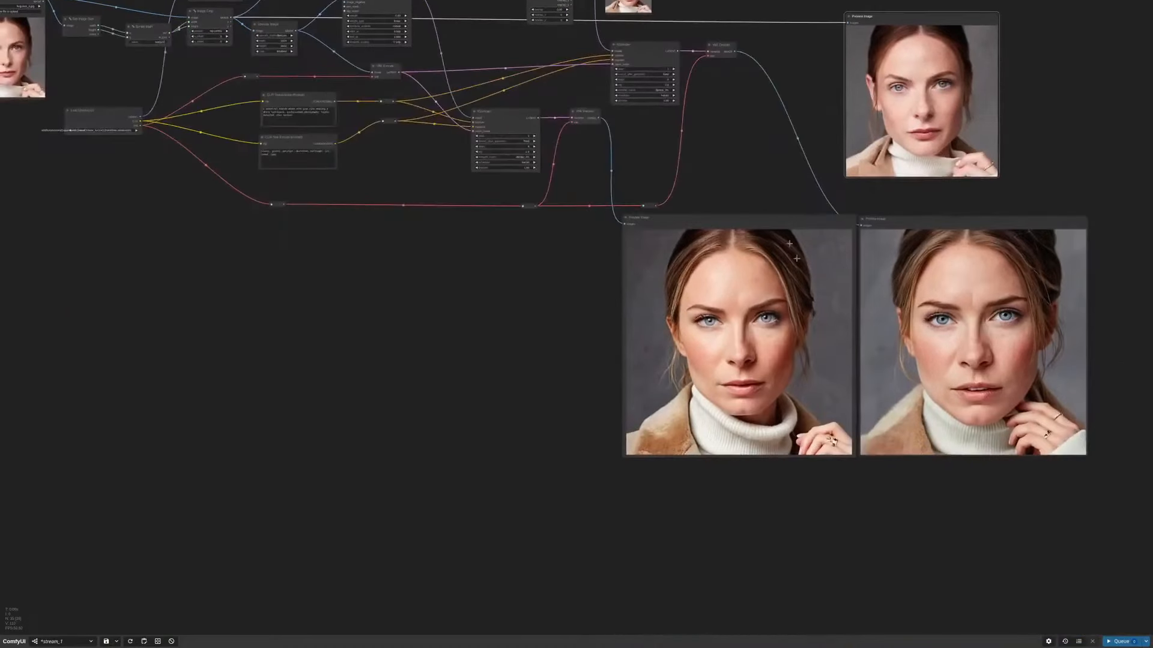
{"action": "scroll", "coordinate": [995, 368], "scroll_direction": "up", "scroll_amount": 5}
{"action": "scroll", "coordinate": [995, 369], "scroll_direction": "down", "scroll_amount": 5}
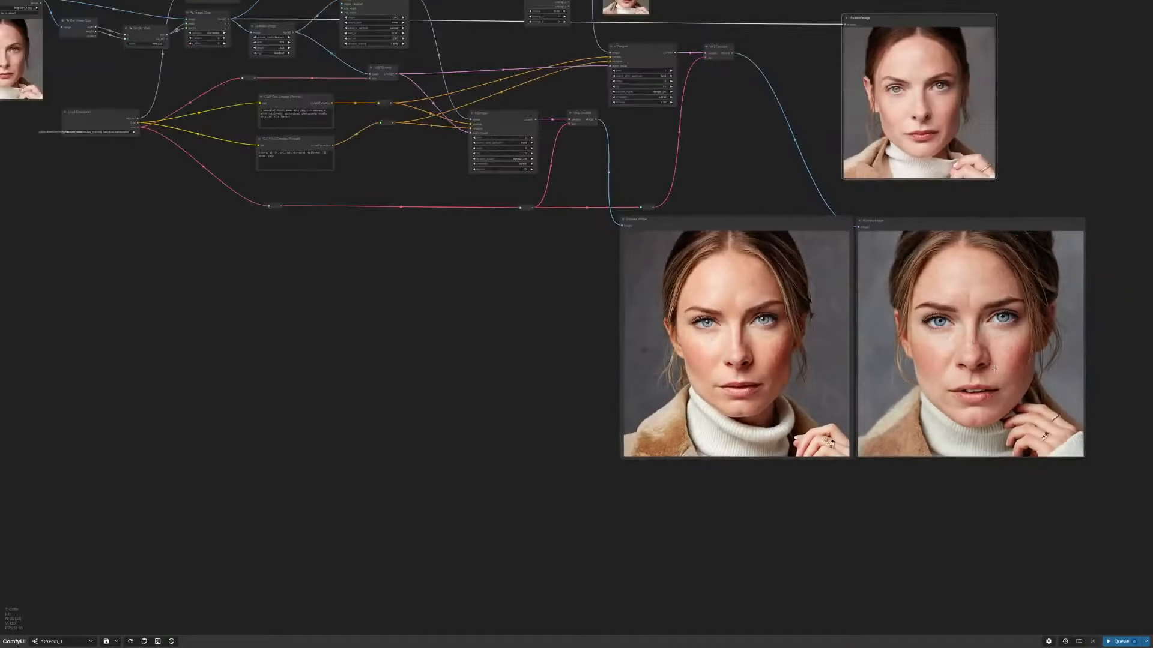
{"action": "left_click_drag", "start_coordinate": [826, 148], "coordinate": [782, 218]}
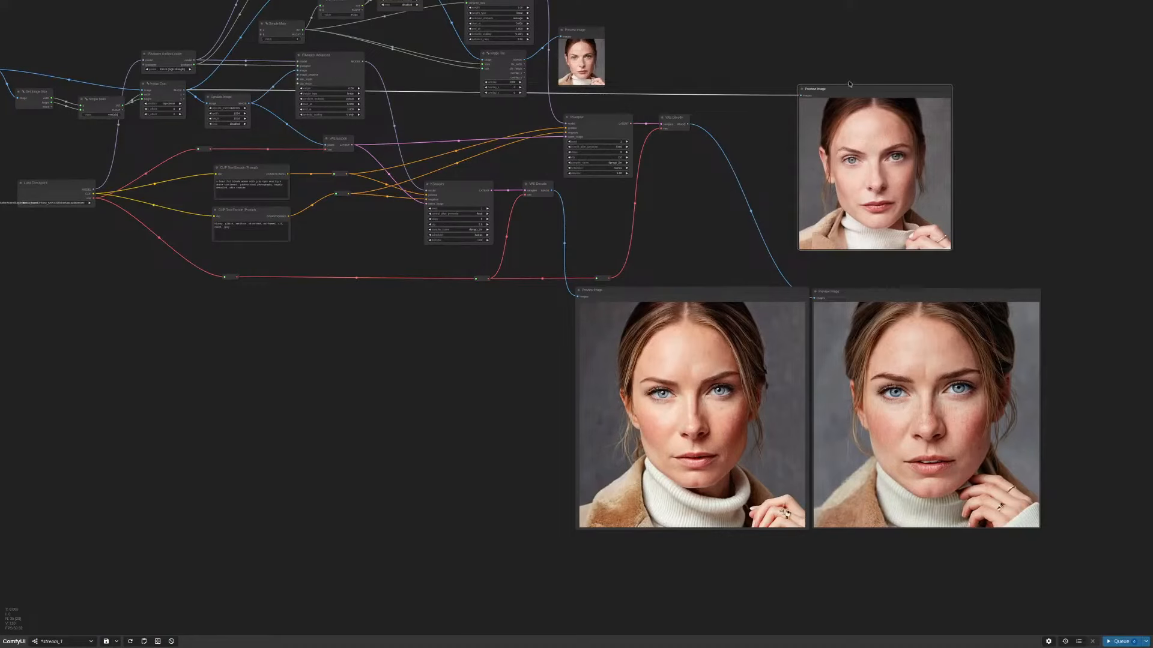
{"action": "scroll", "coordinate": [854, 72], "scroll_direction": "up", "scroll_amount": 2}
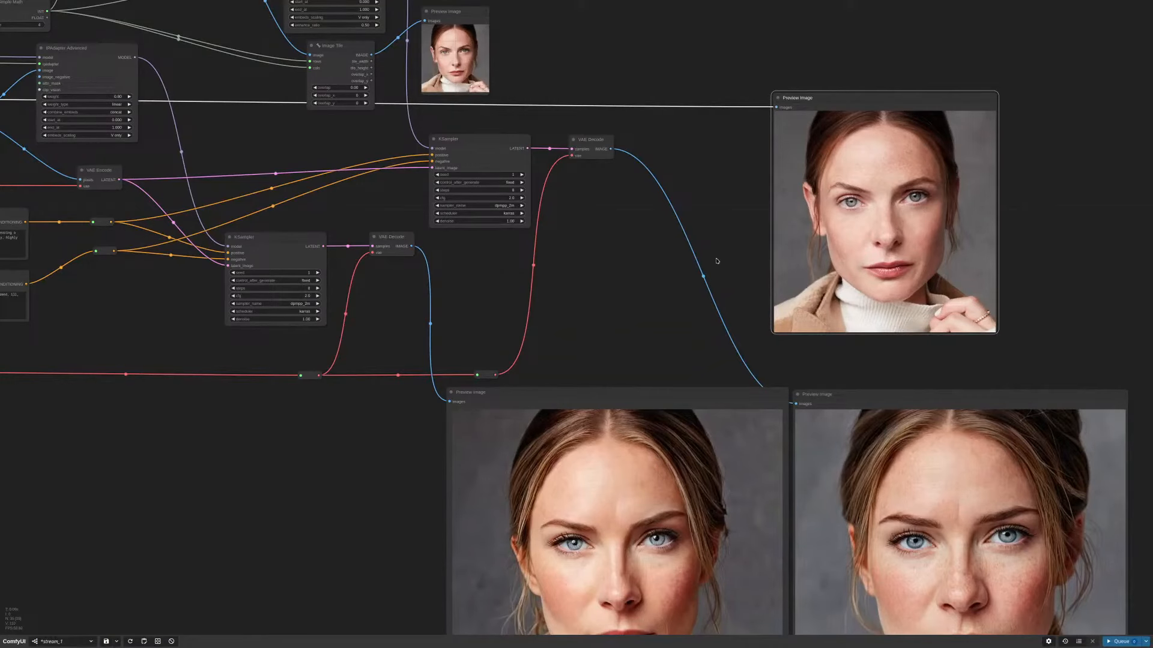
{"action": "scroll", "coordinate": [717, 256], "scroll_direction": "down", "scroll_amount": 2}
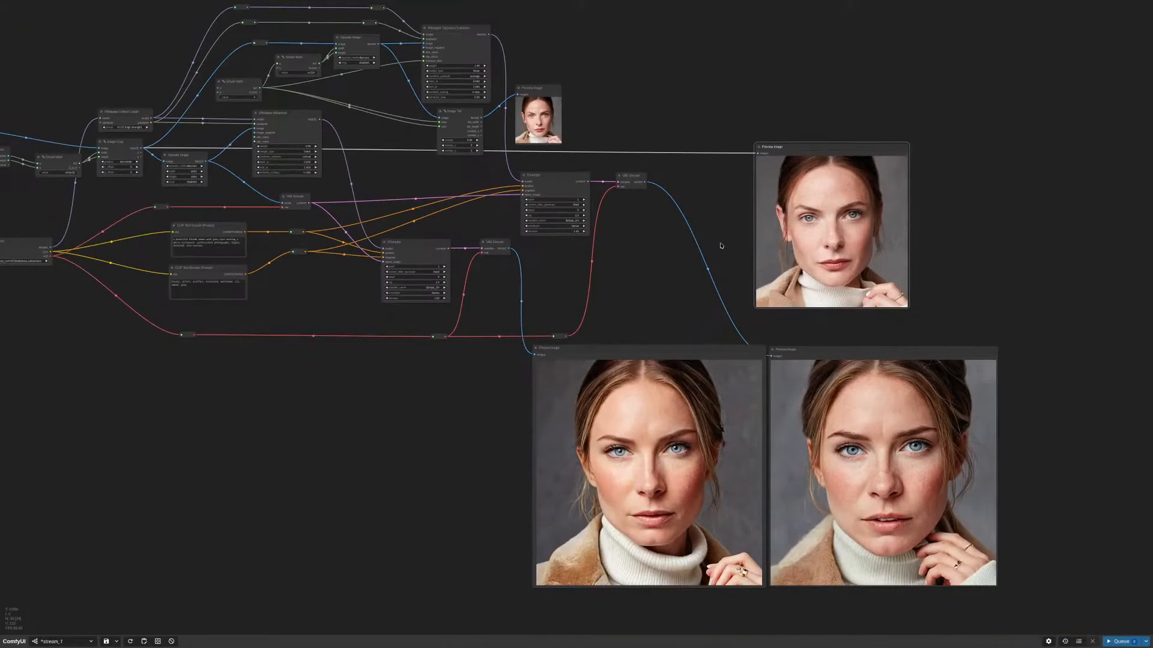
{"action": "left_click_drag", "start_coordinate": [719, 245], "coordinate": [727, 224]}
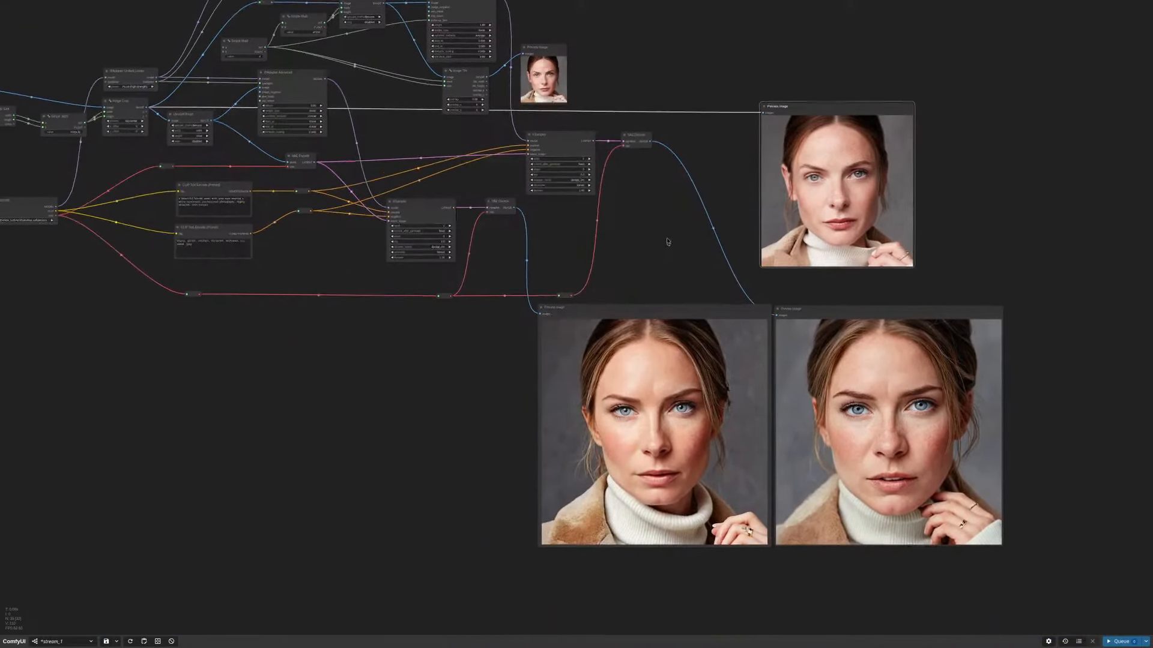
Step: Examine skin texture, eyes, hair and clothing in the two generated portraits up close, comparing them with the reference
{"action": "scroll", "coordinate": [871, 420], "scroll_direction": "up", "scroll_amount": 5}
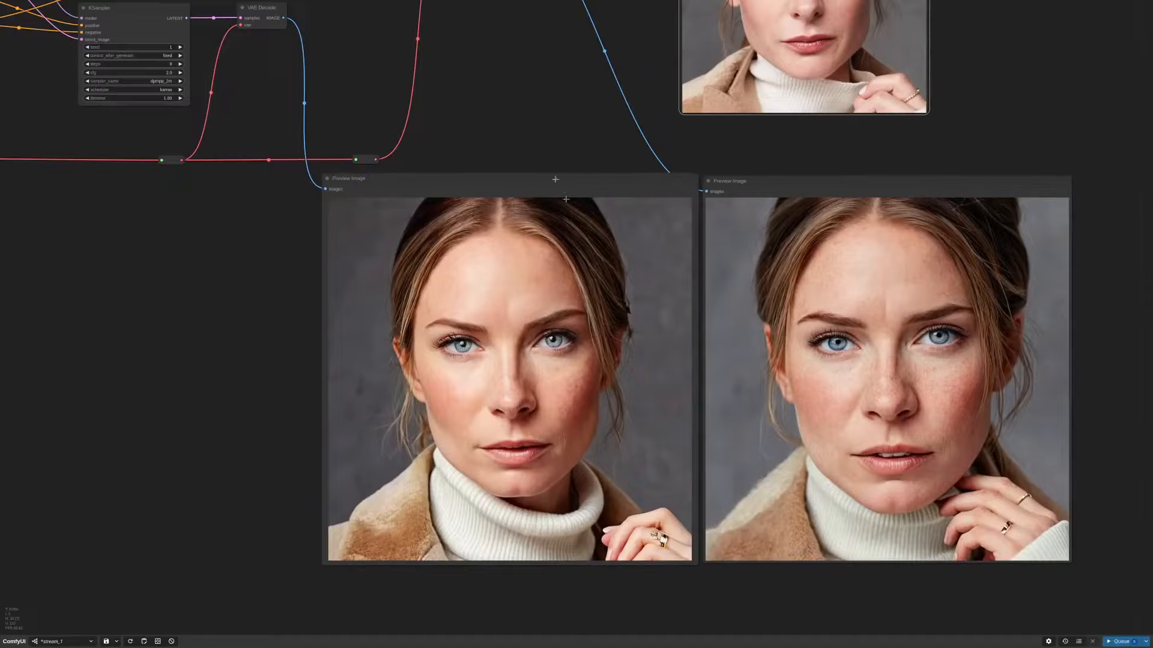
{"action": "left_click_drag", "start_coordinate": [514, 108], "coordinate": [566, 116]}
{"action": "scroll", "coordinate": [931, 275], "scroll_direction": "up", "scroll_amount": 8}
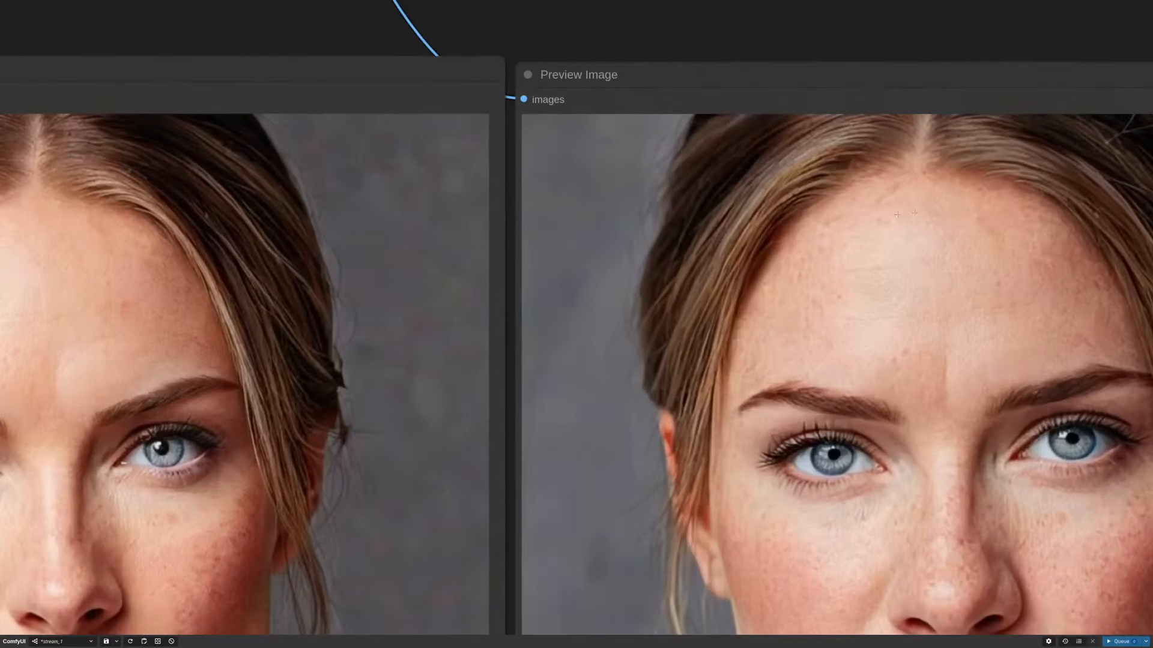
{"action": "scroll", "coordinate": [950, 371], "scroll_direction": "down", "scroll_amount": 1}
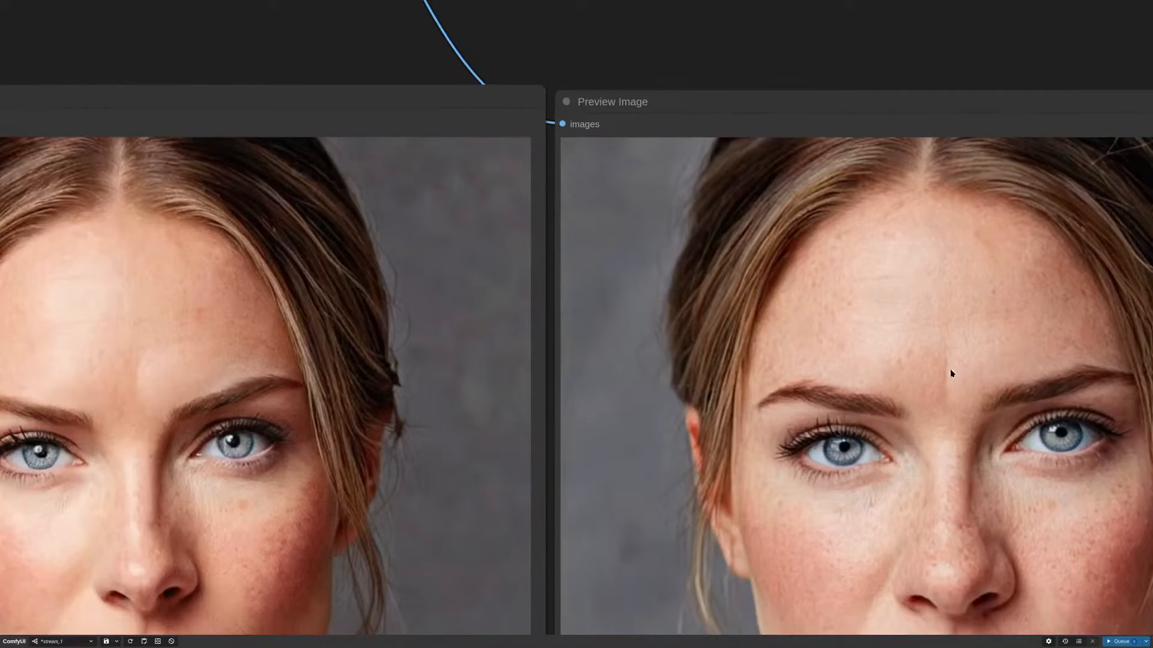
{"action": "scroll", "coordinate": [950, 386], "scroll_direction": "down", "scroll_amount": 6}
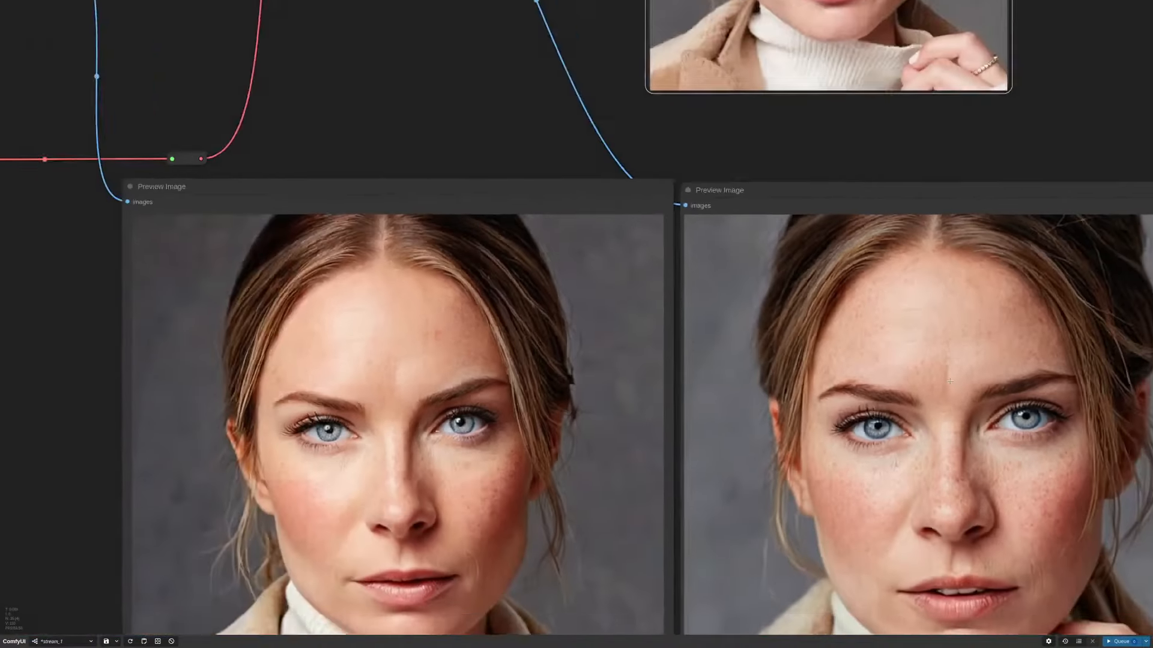
{"action": "left_click_drag", "start_coordinate": [587, 155], "coordinate": [619, 74]}
{"action": "scroll", "coordinate": [608, 342], "scroll_direction": "up", "scroll_amount": 9}
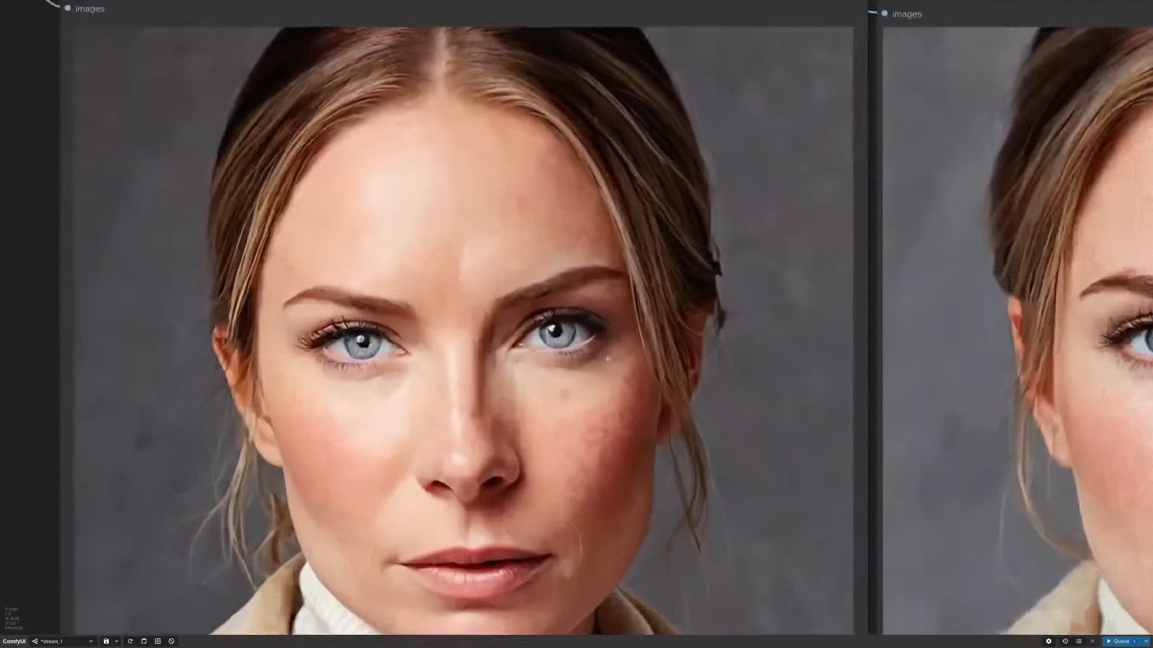
{"action": "scroll", "coordinate": [588, 353], "scroll_direction": "down", "scroll_amount": 9}
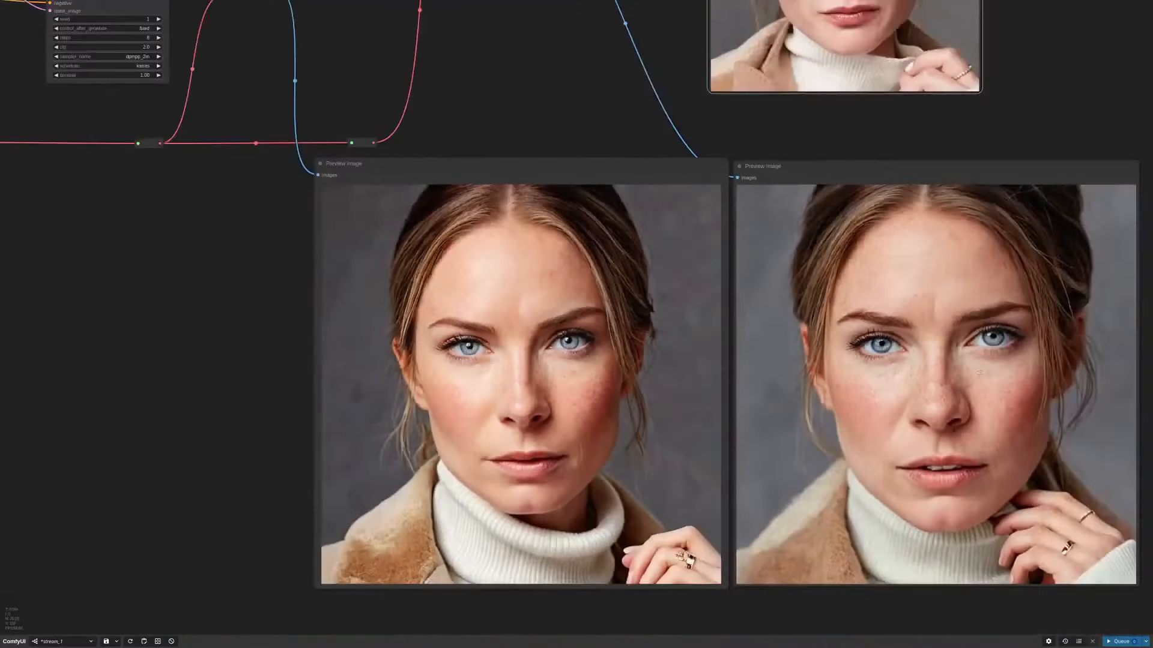
{"action": "scroll", "coordinate": [955, 346], "scroll_direction": "up", "scroll_amount": 5}
{"action": "scroll", "coordinate": [958, 357], "scroll_direction": "down", "scroll_amount": 5}
{"action": "scroll", "coordinate": [955, 360], "scroll_direction": "down", "scroll_amount": 1}
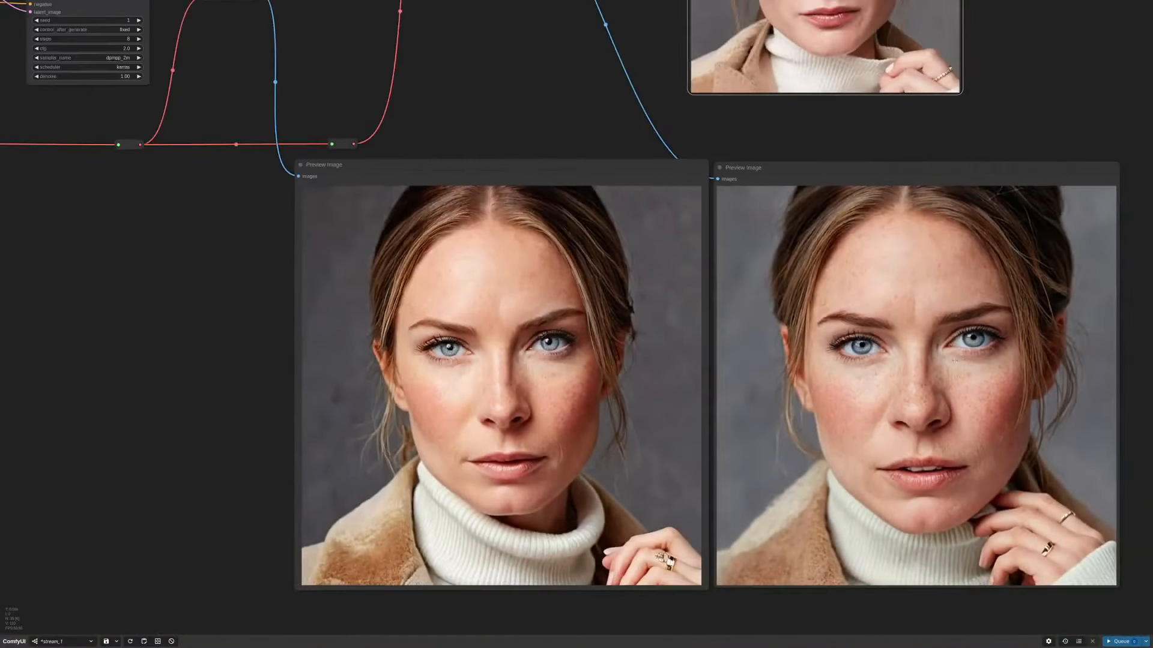
{"action": "scroll", "coordinate": [941, 424], "scroll_direction": "down", "scroll_amount": 3}
{"action": "left_click_drag", "start_coordinate": [960, 580], "coordinate": [884, 564]}
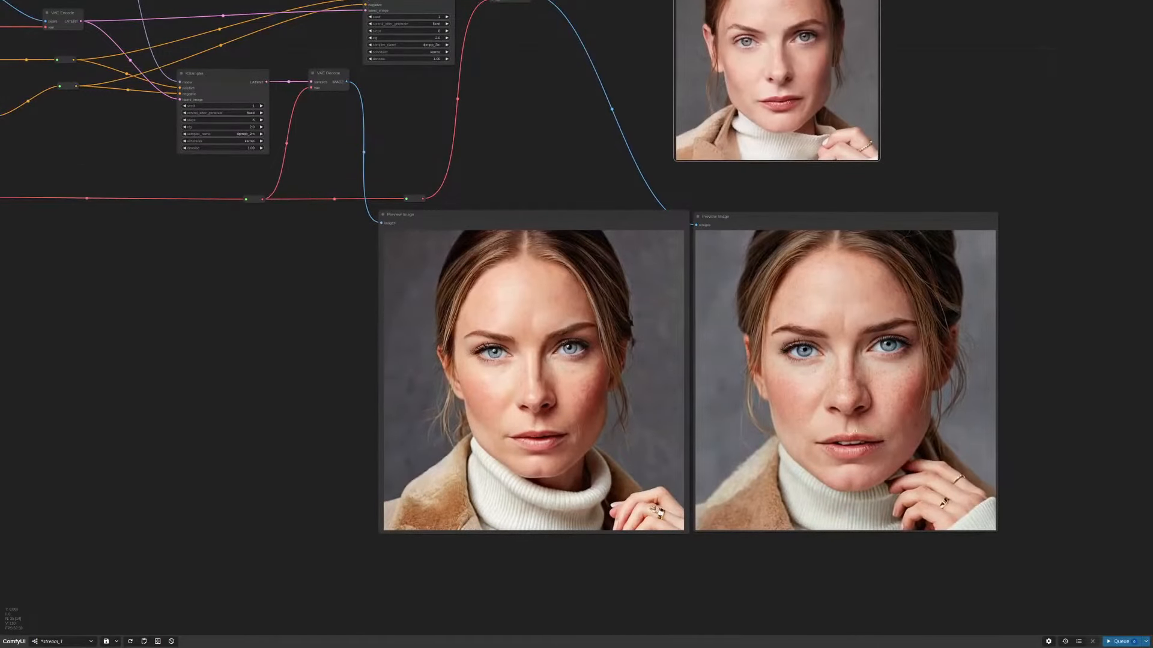
{"action": "left_click_drag", "start_coordinate": [954, 112], "coordinate": [977, 127]}
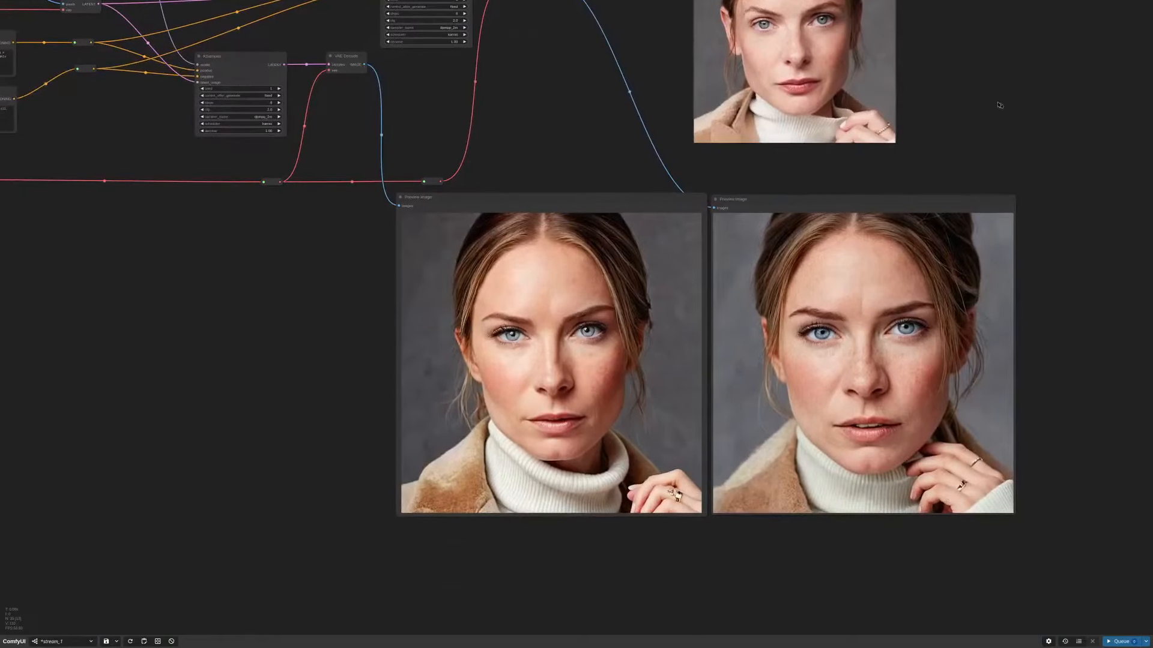
{"action": "left_click_drag", "start_coordinate": [1009, 113], "coordinate": [1042, 160]}
{"action": "scroll", "coordinate": [1011, 206], "scroll_direction": "down", "scroll_amount": 4}
{"action": "left_click_drag", "start_coordinate": [1007, 227], "coordinate": [1028, 284]}
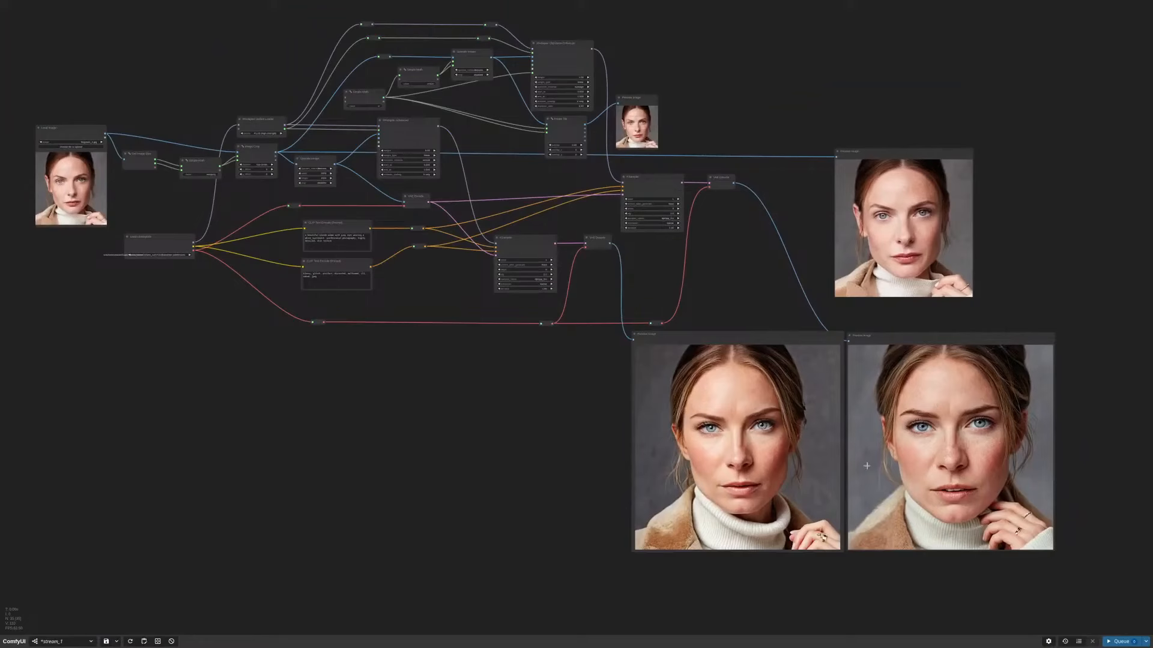
Step: Move the second result's preview node slightly away from the first result's preview and compare the two portraits
{"action": "left_click_drag", "start_coordinate": [879, 340], "coordinate": [886, 337]}
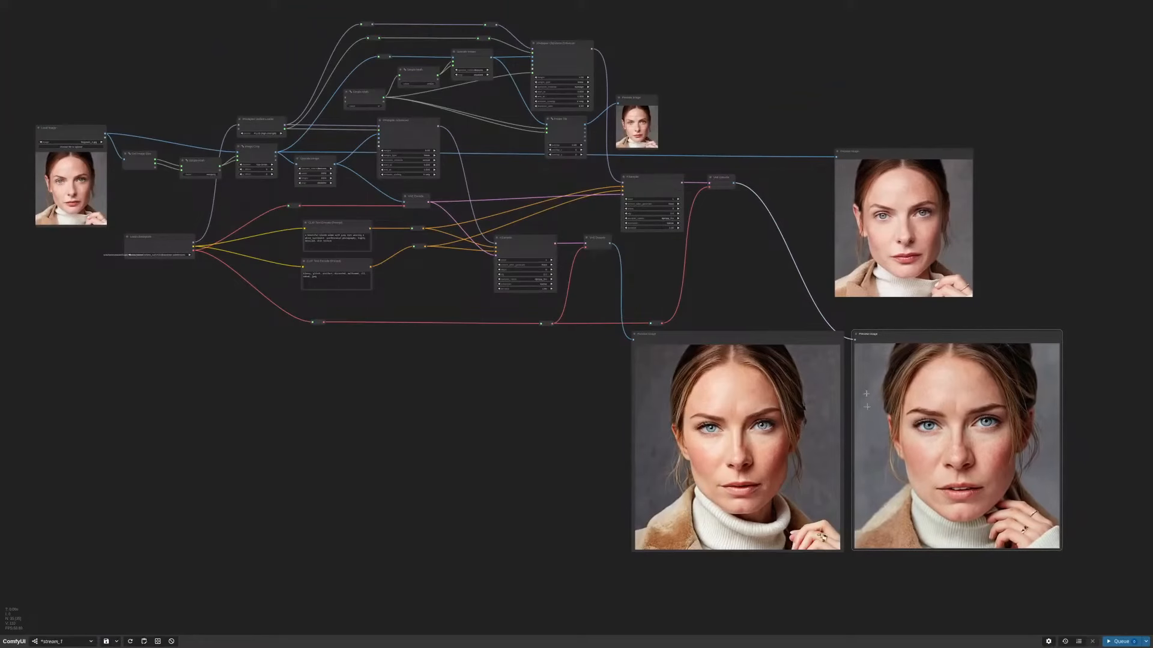
{"action": "scroll", "coordinate": [985, 504], "scroll_direction": "up", "scroll_amount": 1}
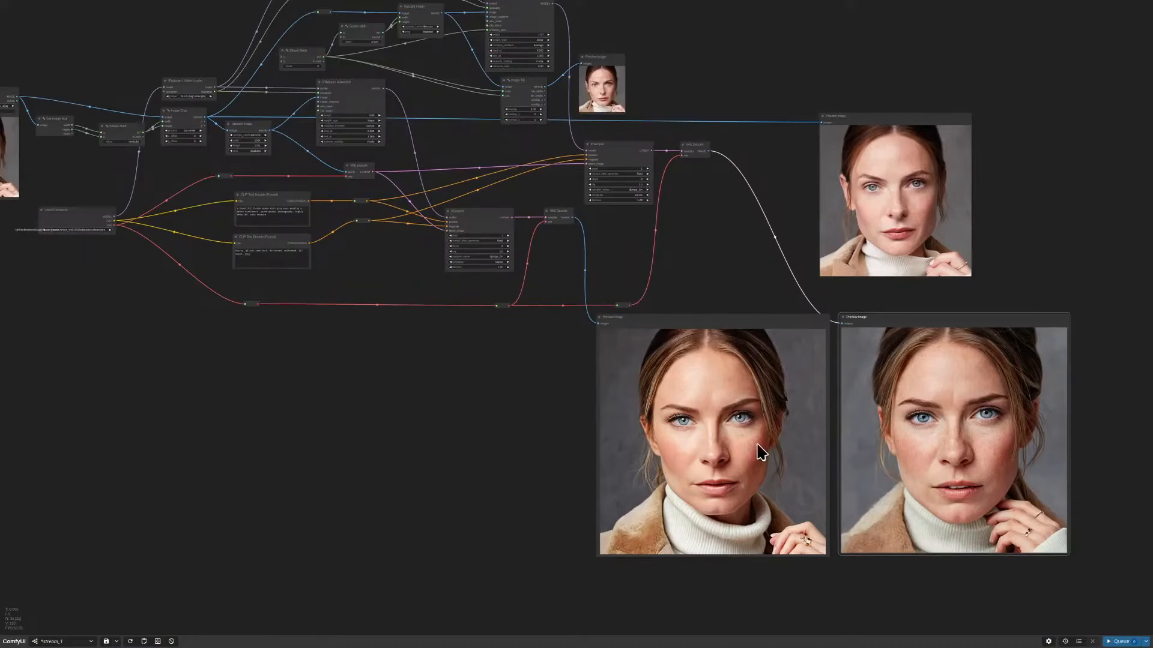
{"action": "scroll", "coordinate": [750, 448], "scroll_direction": "down", "scroll_amount": 1}
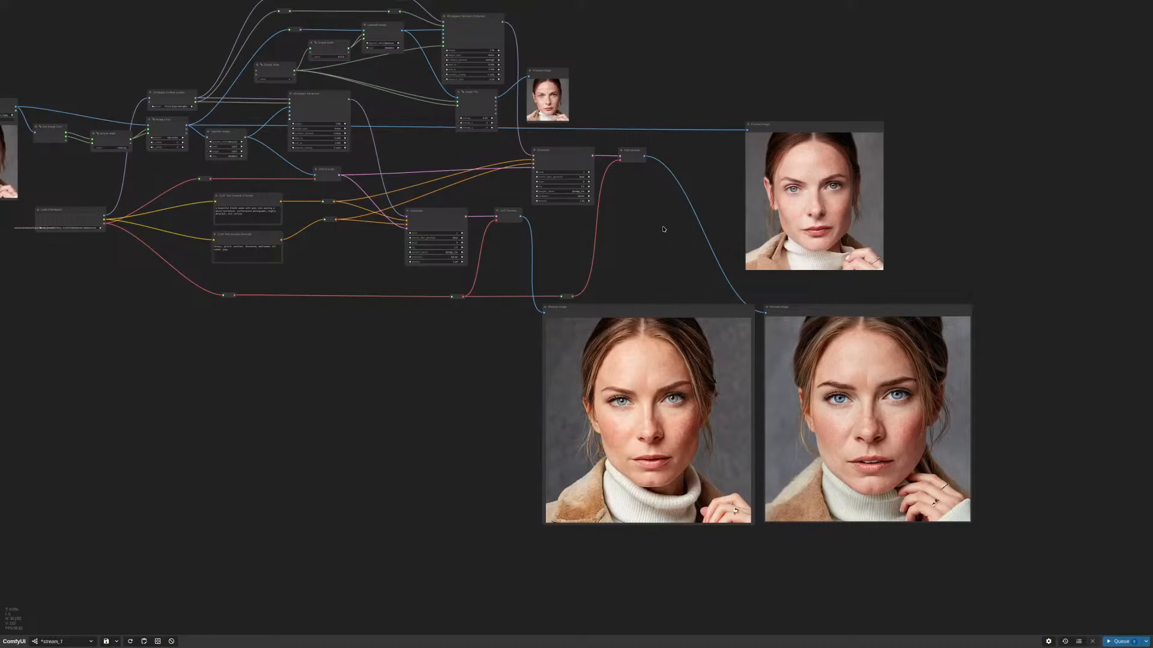
{"action": "left_click", "coordinate": [841, 304]}
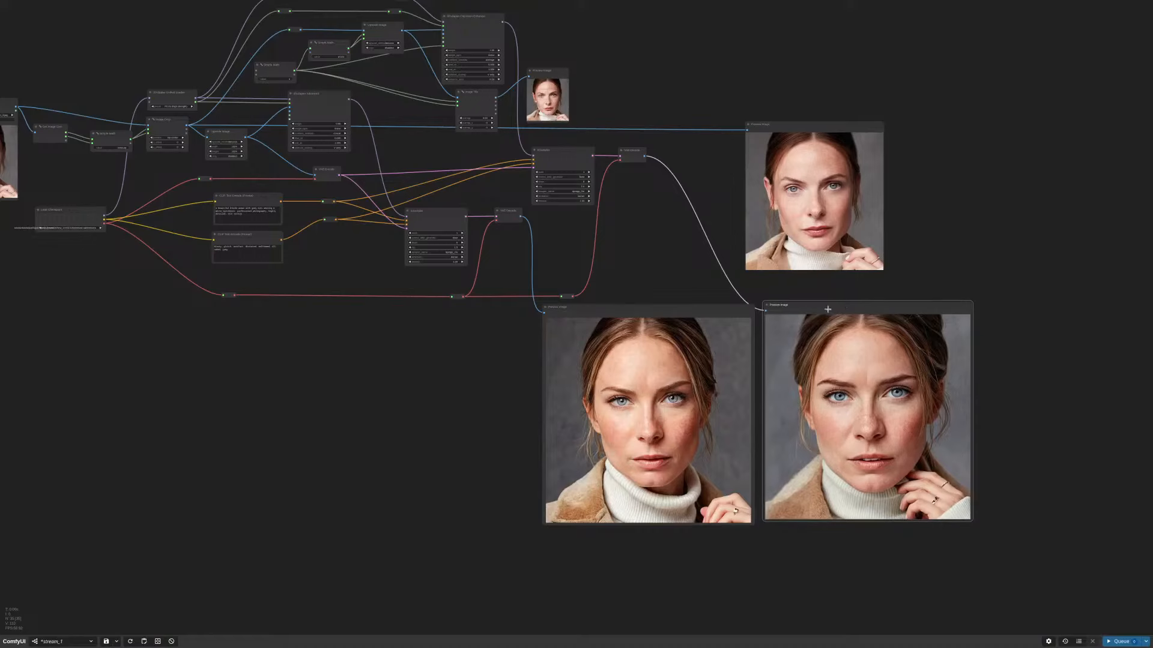
{"action": "left_click_drag", "start_coordinate": [829, 308], "coordinate": [829, 310]}
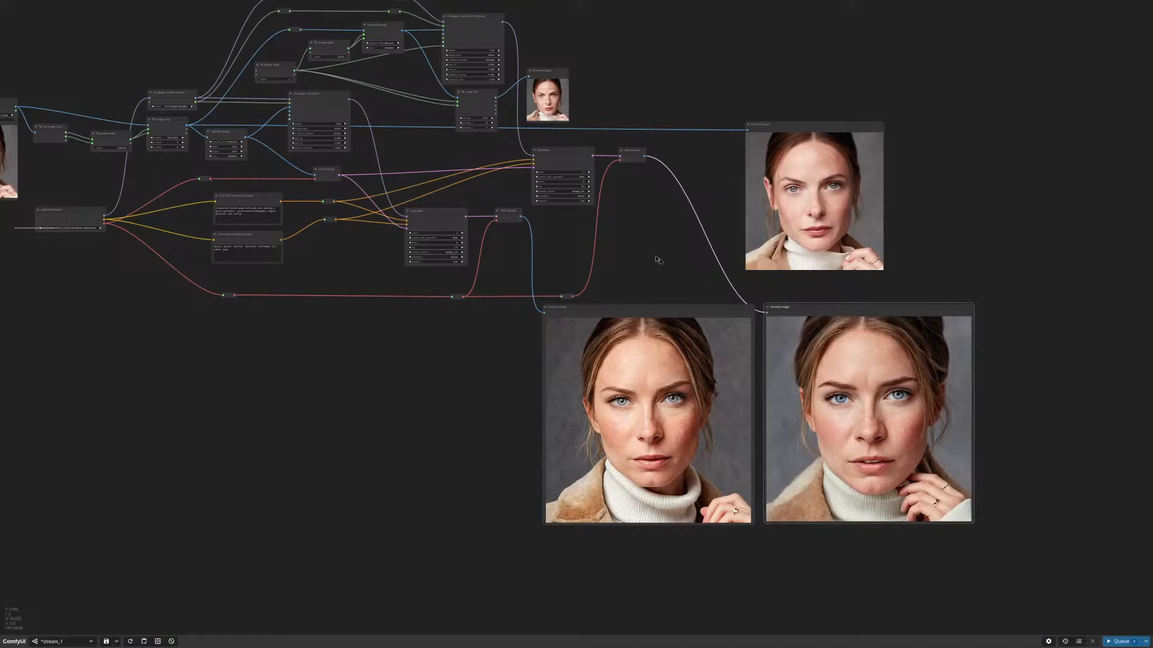
Step: Add an IPAdapter Tiled node beside IPAdapter Advanced to show it, and delete it again
{"action": "left_click_drag", "start_coordinate": [659, 260], "coordinate": [1021, 349]}
{"action": "scroll", "coordinate": [747, 205], "scroll_direction": "up", "scroll_amount": 10}
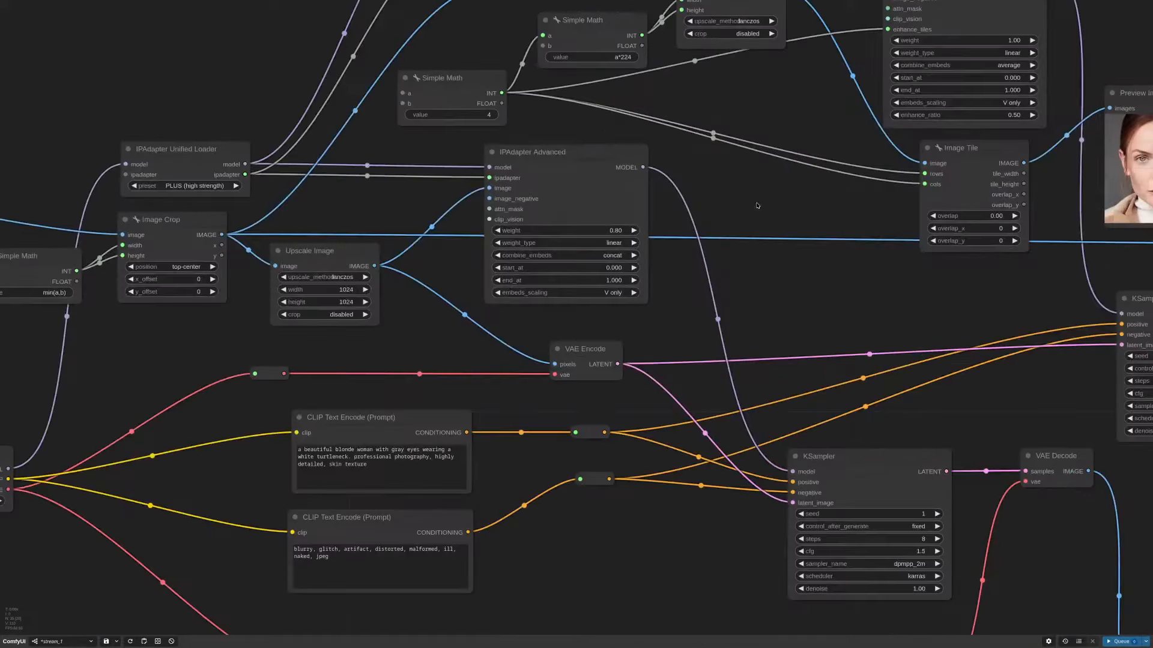
{"action": "double_click", "coordinate": [758, 206]}
{"action": "type", "text": "ipada"}
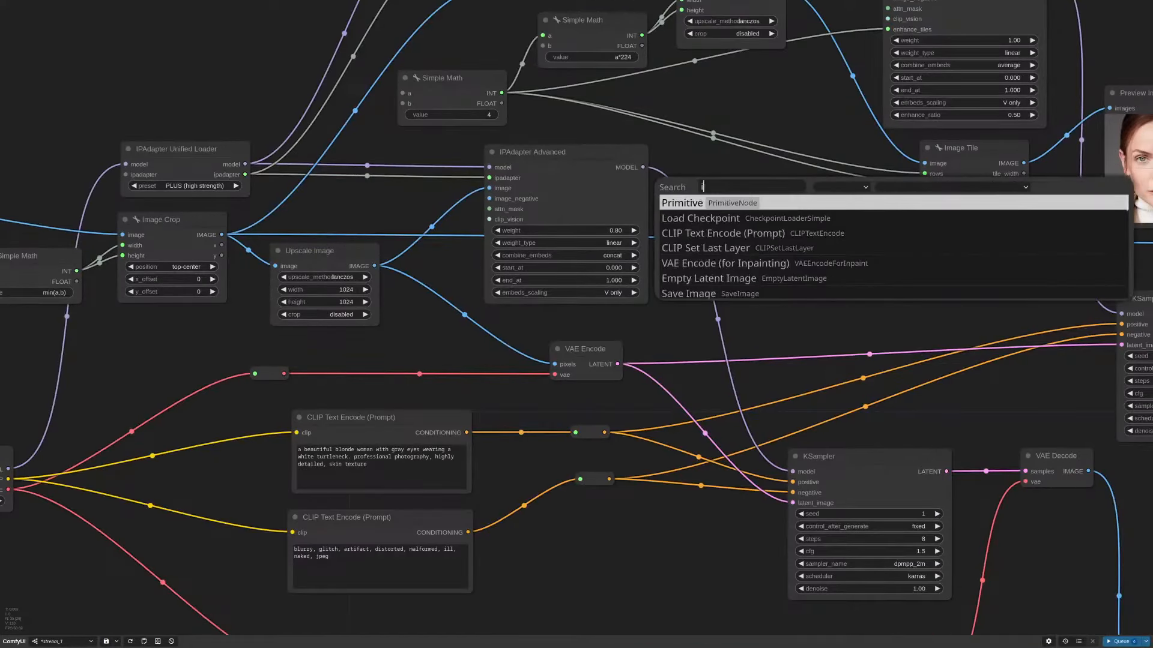
{"action": "key", "text": "Down"}
{"action": "key", "text": "Down"}
{"action": "key", "text": "Down"}
{"action": "key", "text": "Down"}
{"action": "key", "text": "Down"}
{"action": "key", "text": "Return"}
{"action": "left_click_drag", "start_coordinate": [840, 199], "coordinate": [807, 235]}
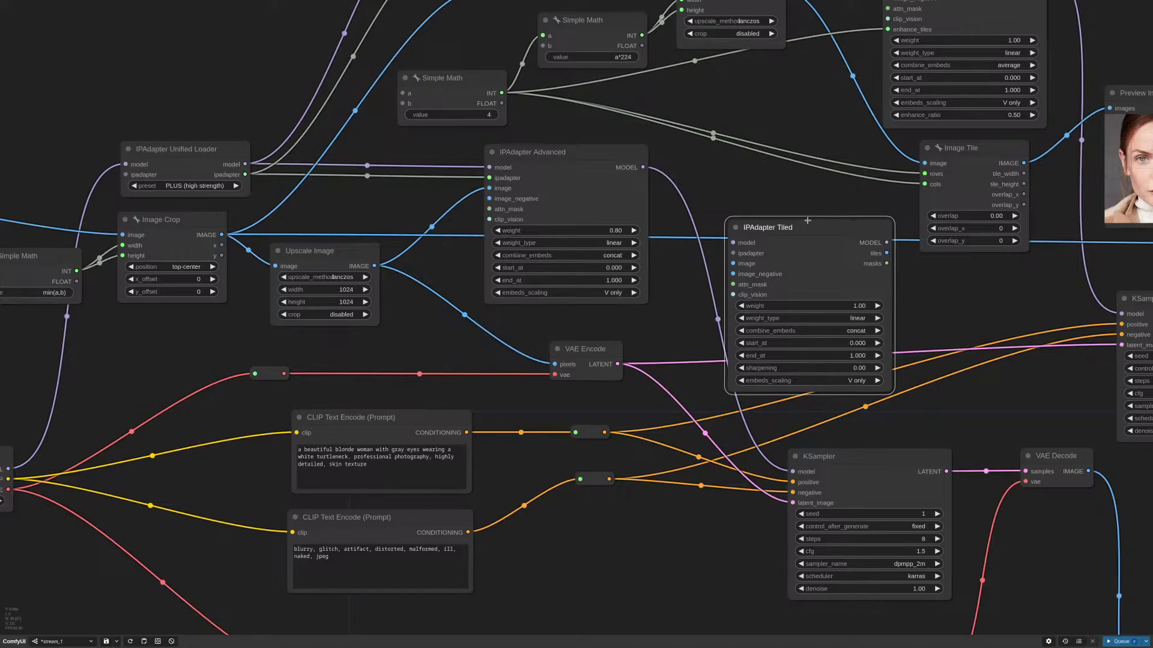
{"action": "key", "text": "Delete"}
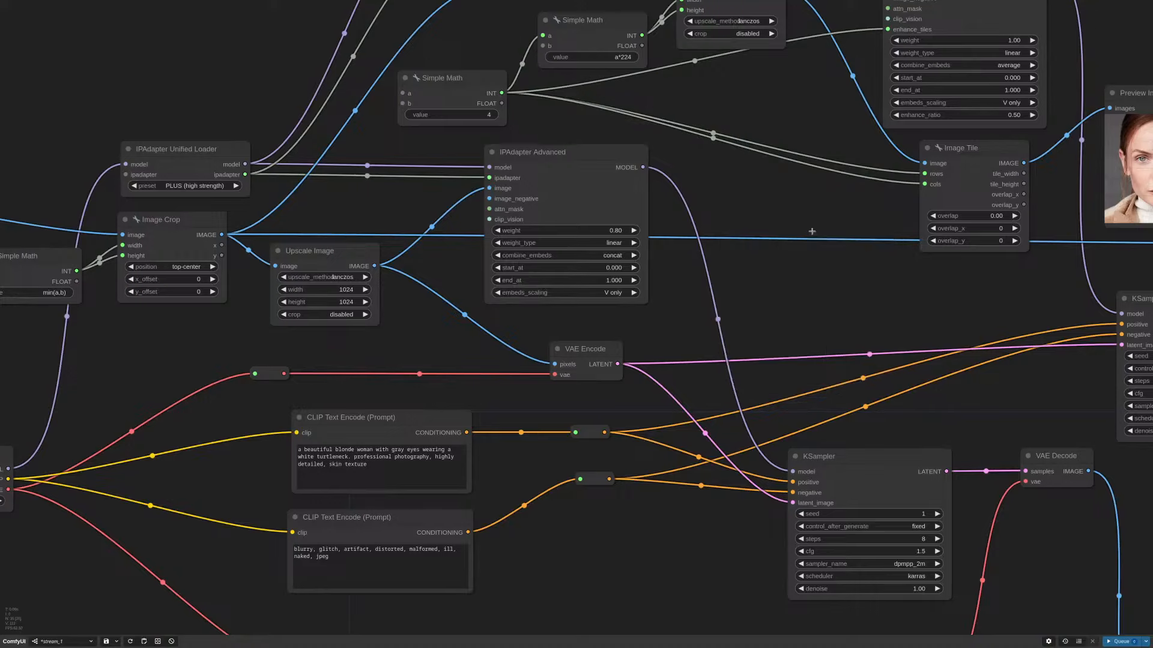
Step: Shift the IPAdapter ClipVision Enhancer node and its connected KSampler slightly to tidy the layout
{"action": "scroll", "coordinate": [780, 285], "scroll_direction": "down", "scroll_amount": 5}
{"action": "scroll", "coordinate": [780, 284], "scroll_direction": "up", "scroll_amount": 5}
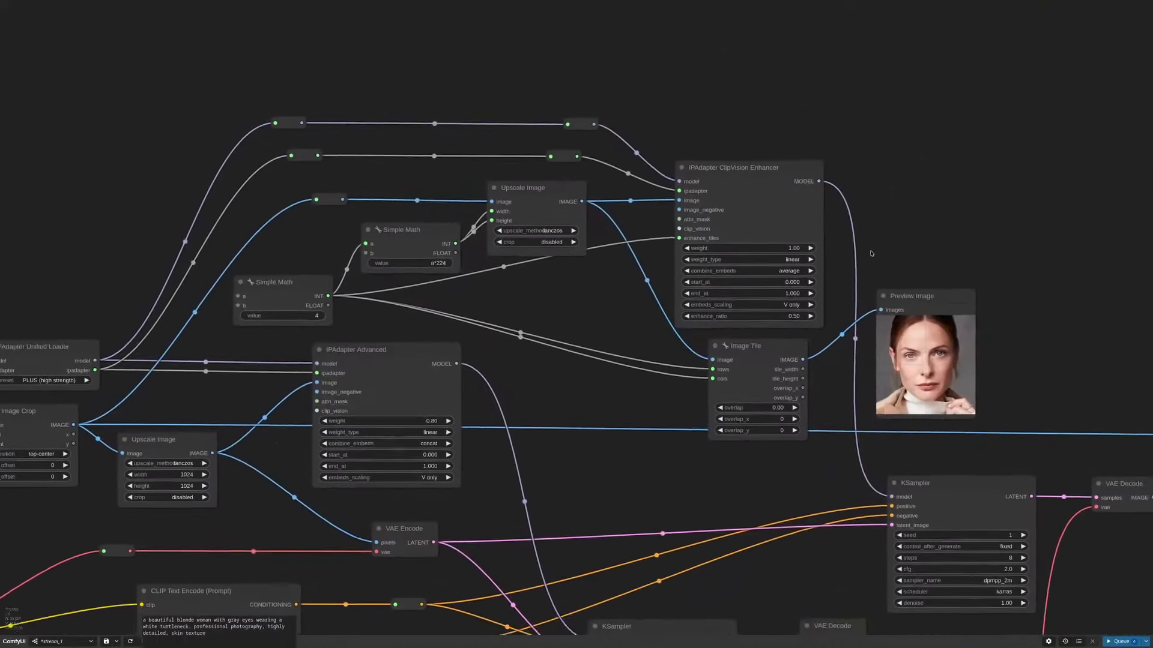
{"action": "left_click_drag", "start_coordinate": [871, 254], "coordinate": [877, 261]}
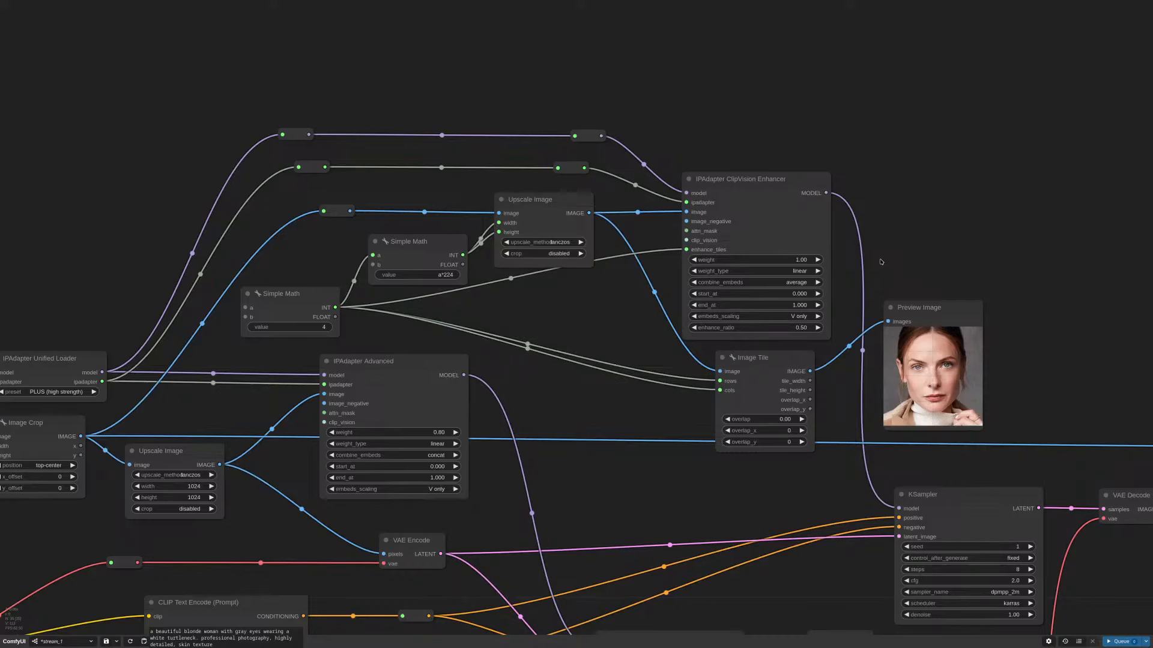
{"action": "left_click_drag", "start_coordinate": [748, 193], "coordinate": [750, 177]}
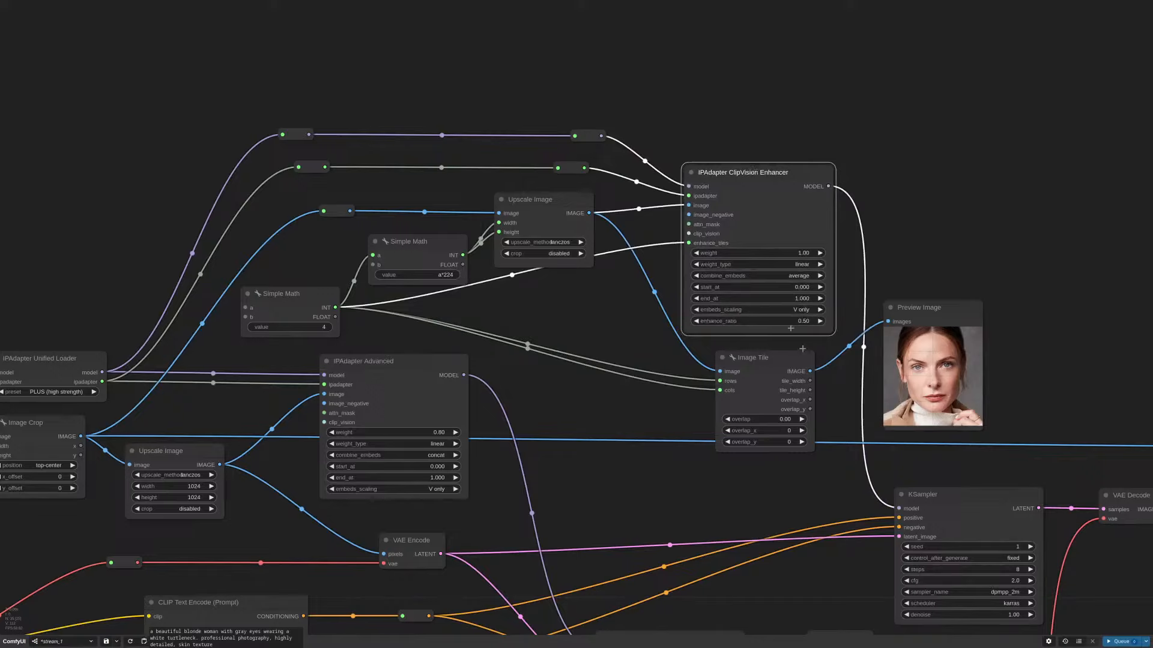
{"action": "scroll", "coordinate": [843, 389], "scroll_direction": "down", "scroll_amount": 5}
{"action": "left_click_drag", "start_coordinate": [1019, 435], "coordinate": [997, 353]}
{"action": "left_click_drag", "start_coordinate": [894, 375], "coordinate": [895, 373]}
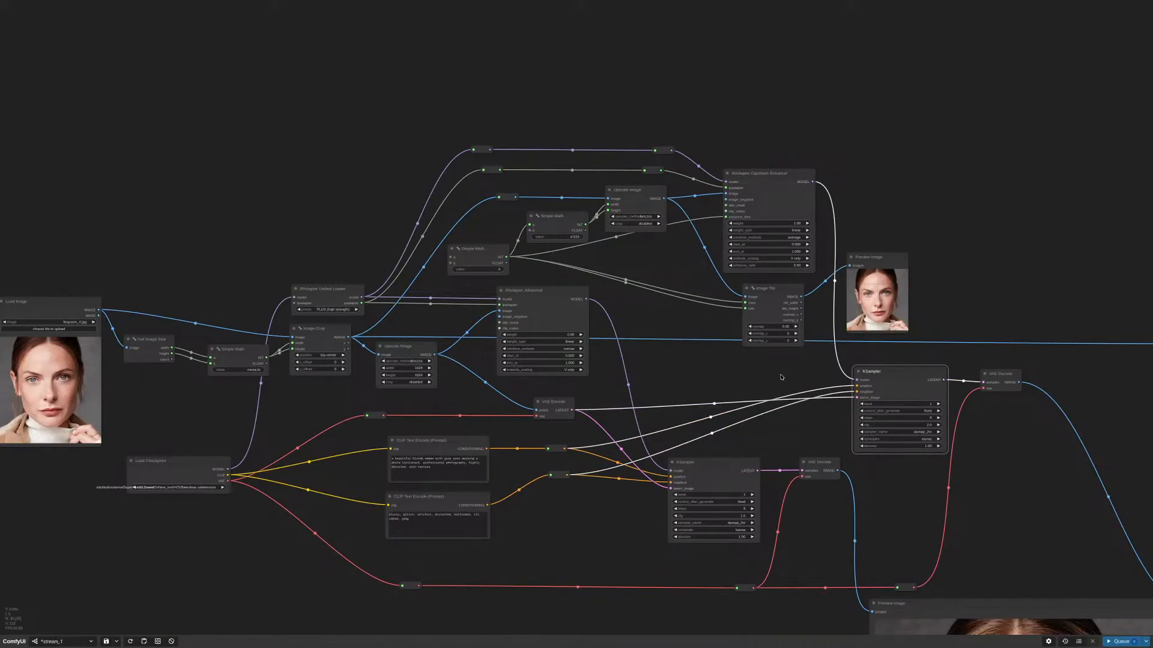
Step: Duplicate the Load Image node and place the copy in the empty canvas area above the workflow
{"action": "scroll", "coordinate": [782, 377], "scroll_direction": "down", "scroll_amount": 2}
{"action": "left_click_drag", "start_coordinate": [780, 377], "coordinate": [832, 386]}
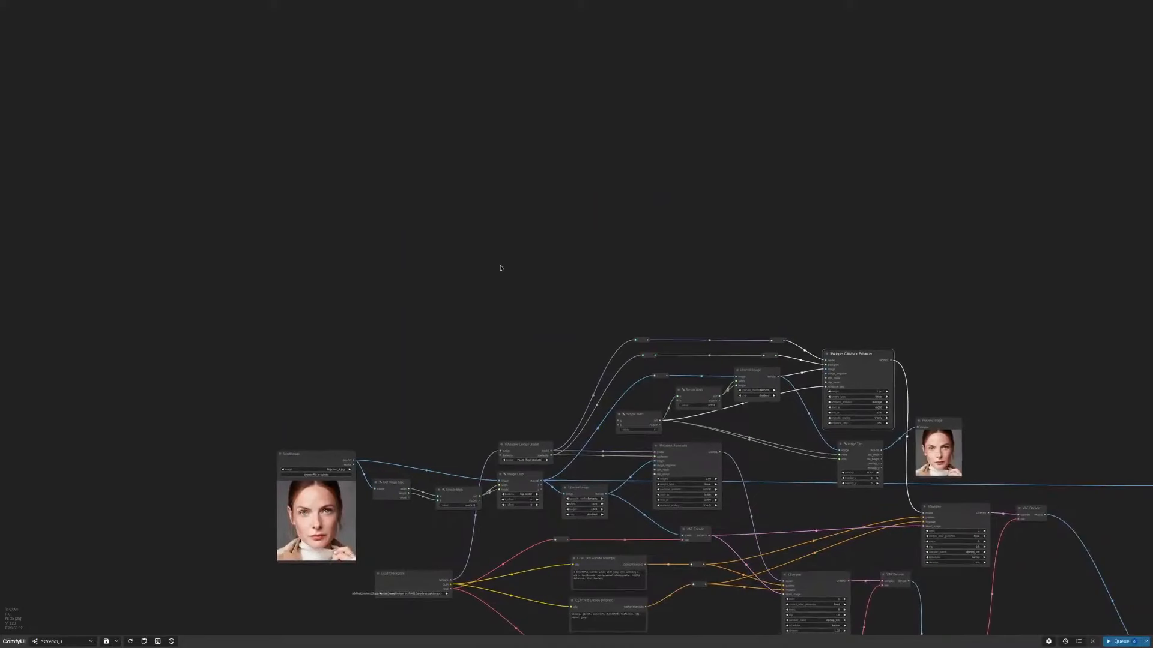
{"action": "scroll", "coordinate": [499, 265], "scroll_direction": "down", "scroll_amount": 4}
{"action": "left_click_drag", "start_coordinate": [577, 279], "coordinate": [589, 299]}
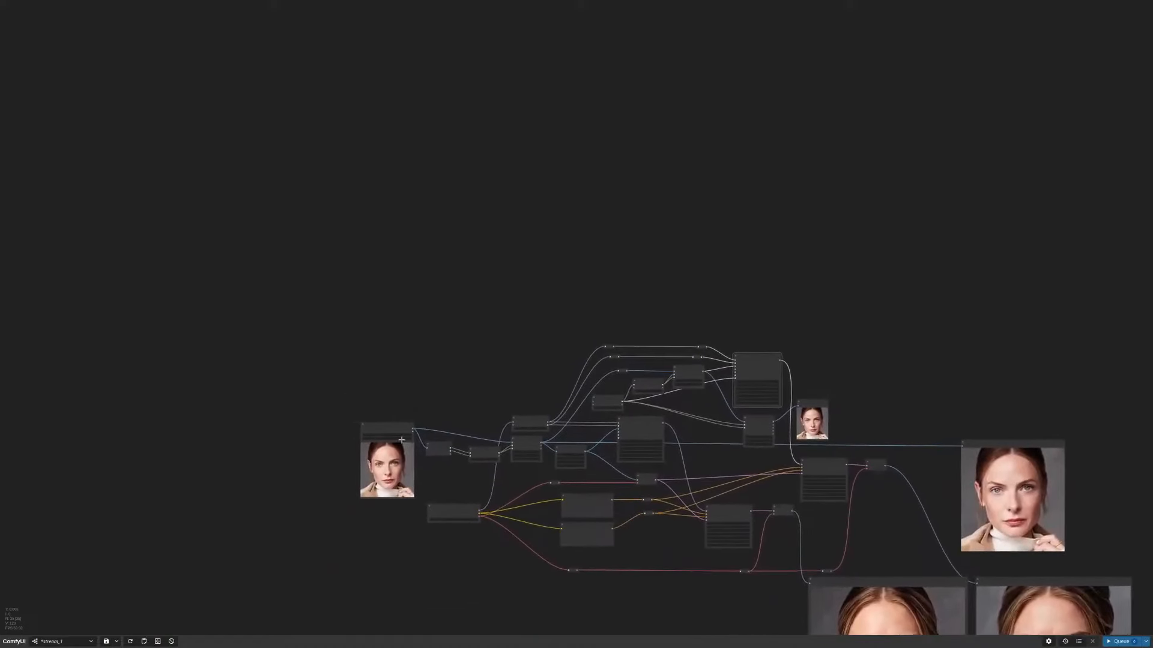
{"action": "left_click", "coordinate": [399, 438]}
{"action": "key", "text": "ctrl+c"}
{"action": "key", "text": "ctrl+v"}
{"action": "left_click_drag", "start_coordinate": [411, 210], "coordinate": [486, 158]}
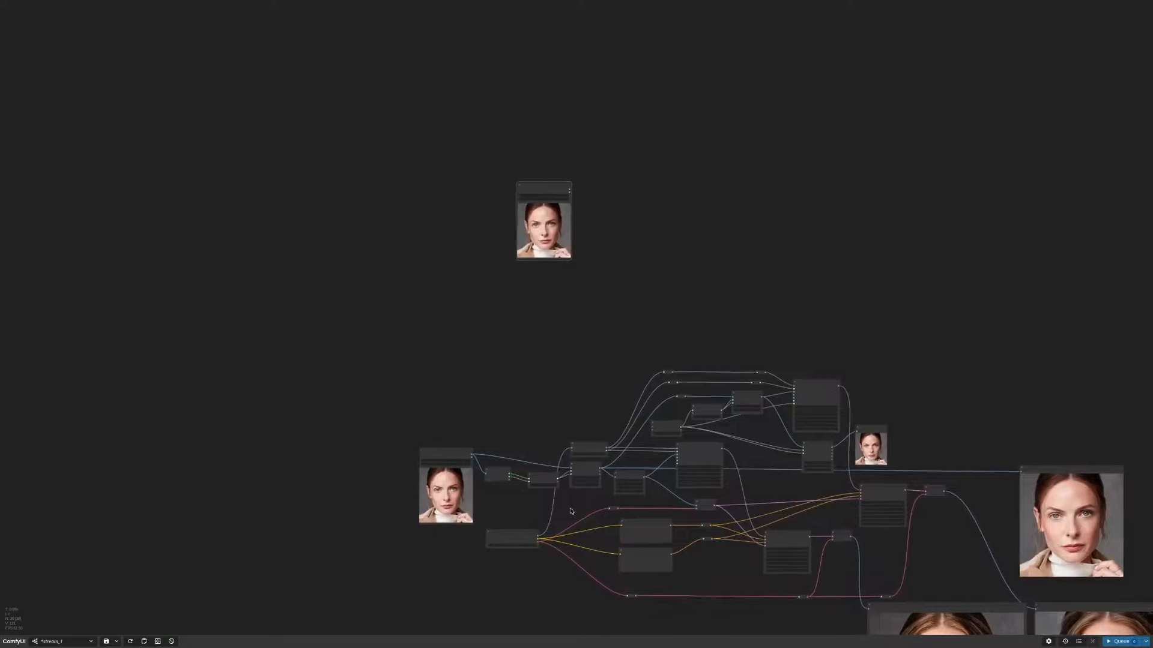
Step: Examine the existing image size, math and crop nodes in the workflow below the duplicated Load Image node
{"action": "scroll", "coordinate": [585, 498], "scroll_direction": "up", "scroll_amount": 3}
{"action": "scroll", "coordinate": [601, 477], "scroll_direction": "down", "scroll_amount": 3}
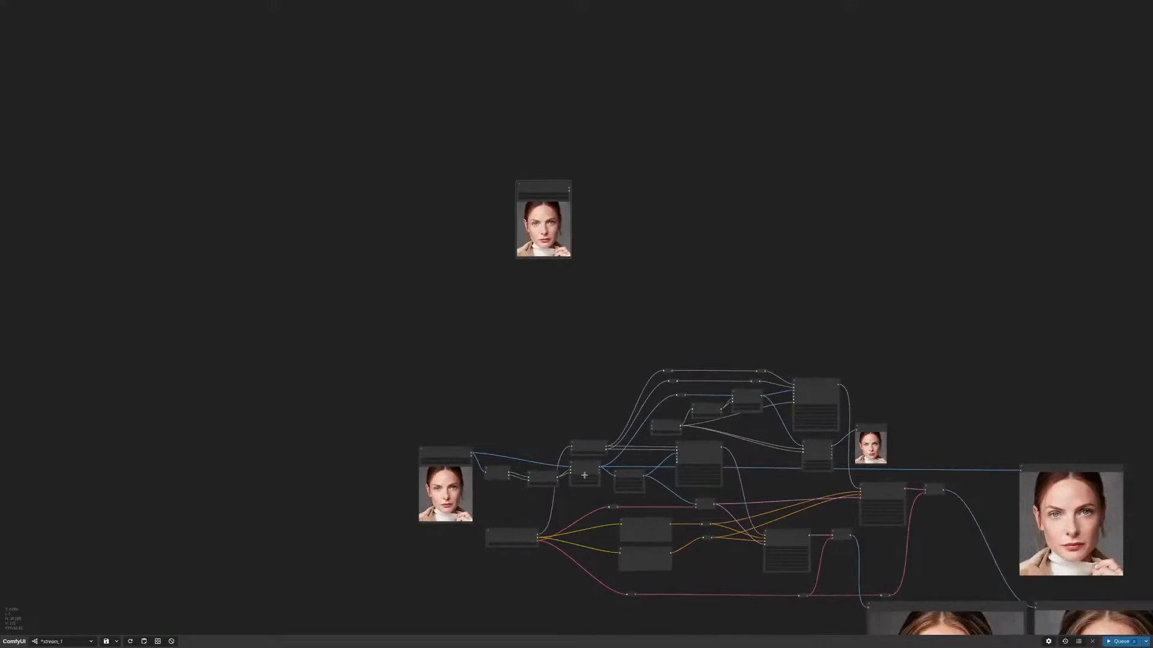
{"action": "scroll", "coordinate": [569, 496], "scroll_direction": "up", "scroll_amount": 8}
{"action": "scroll", "coordinate": [569, 496], "scroll_direction": "down", "scroll_amount": 5}
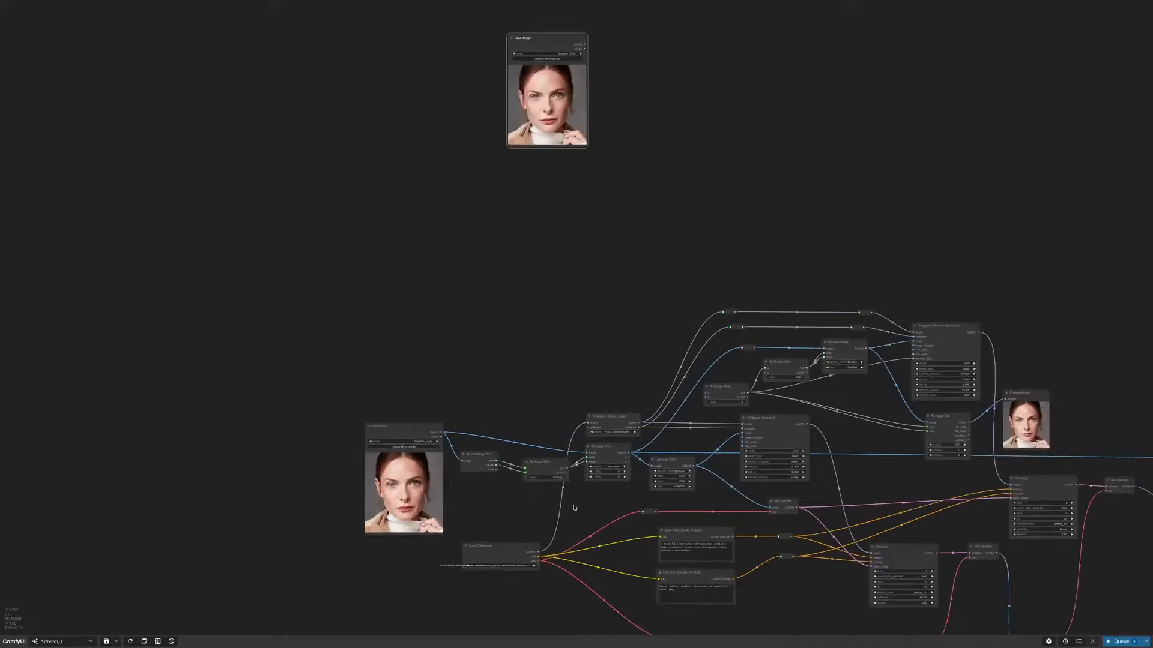
{"action": "scroll", "coordinate": [569, 496], "scroll_direction": "up", "scroll_amount": 6}
{"action": "left_click_drag", "start_coordinate": [656, 160], "coordinate": [697, 431]}
{"action": "scroll", "coordinate": [698, 429], "scroll_direction": "down", "scroll_amount": 4}
{"action": "left_click_drag", "start_coordinate": [595, 159], "coordinate": [656, 283]}
{"action": "left_click_drag", "start_coordinate": [849, 393], "coordinate": [775, 190]}
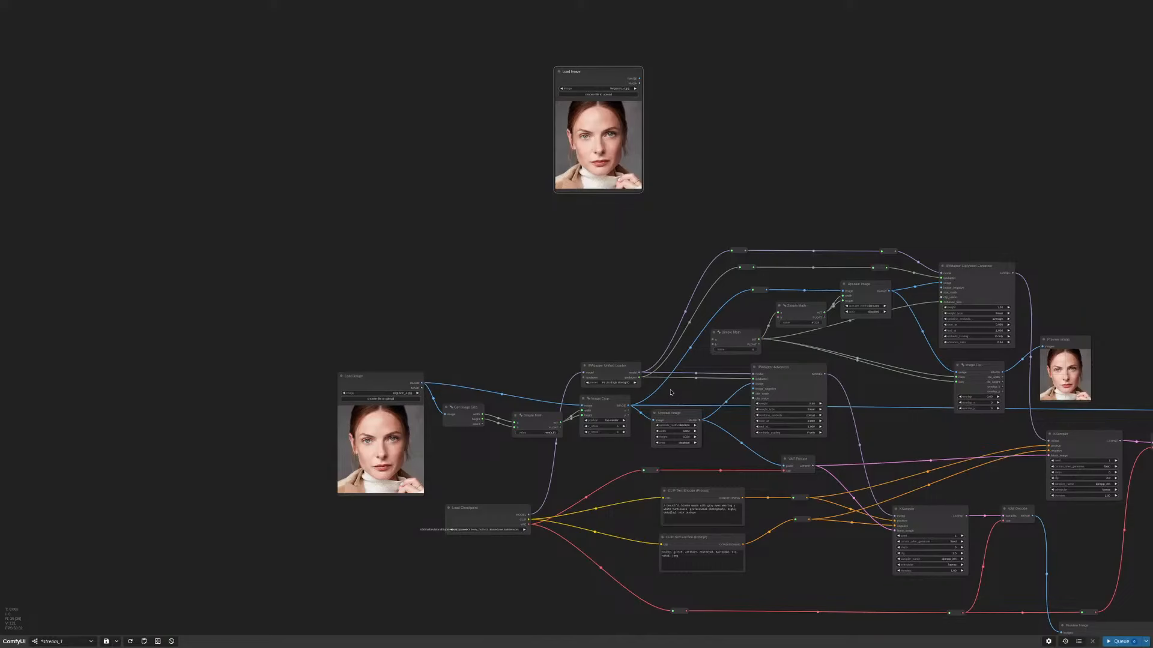
{"action": "left_click_drag", "start_coordinate": [674, 158], "coordinate": [653, 273]}
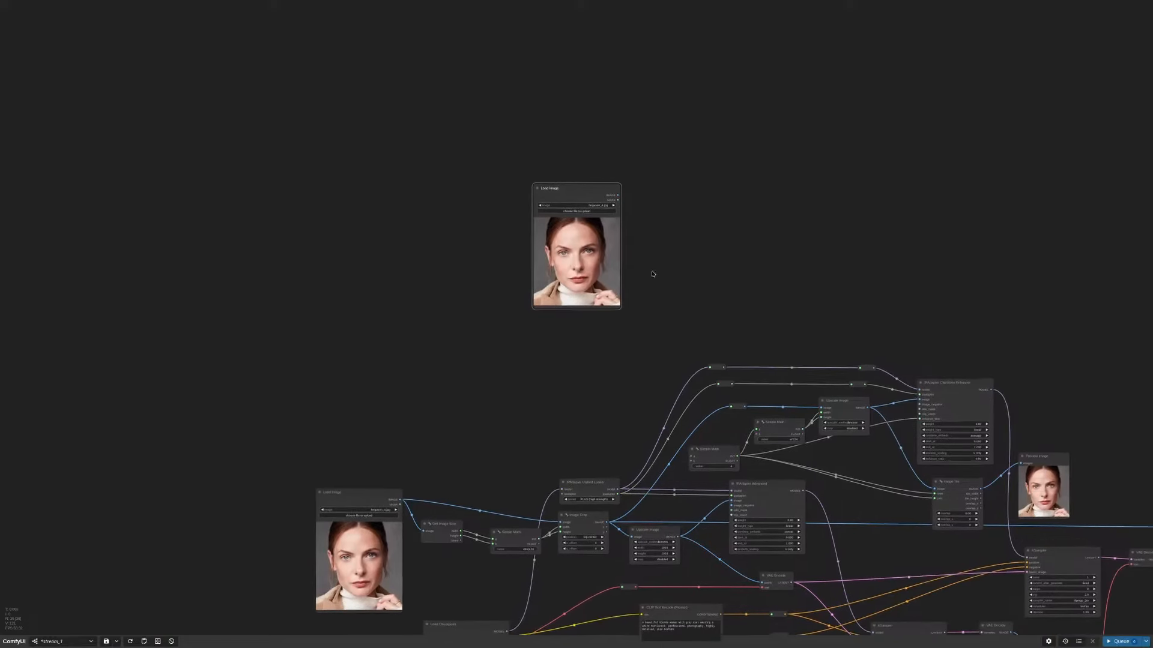
Step: Load woman_brown_dress.jpg into the duplicated Load Image node
{"action": "scroll", "coordinate": [649, 198], "scroll_direction": "up", "scroll_amount": 5}
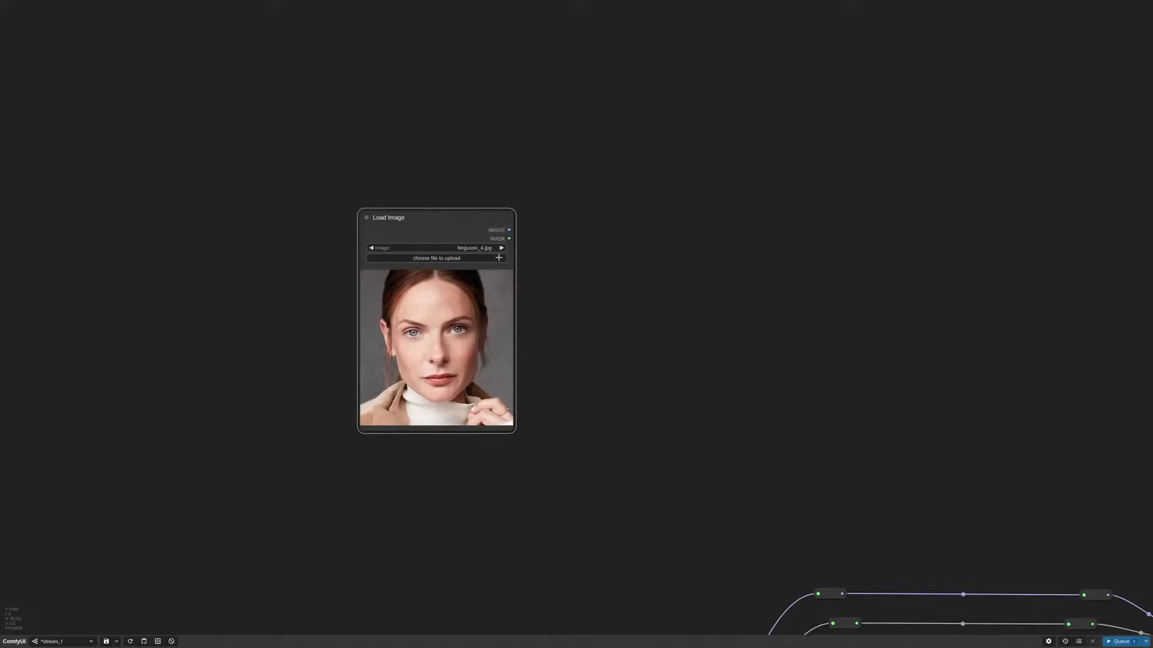
{"action": "scroll", "coordinate": [681, 335], "scroll_direction": "down", "scroll_amount": 8}
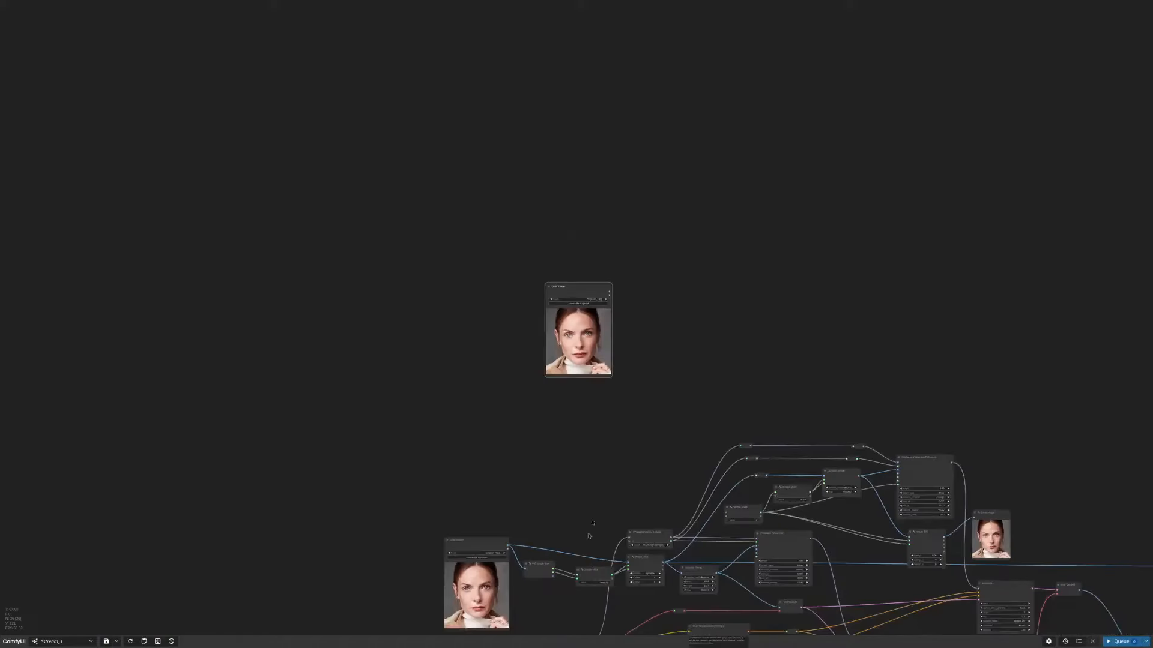
{"action": "scroll", "coordinate": [606, 268], "scroll_direction": "up", "scroll_amount": 1}
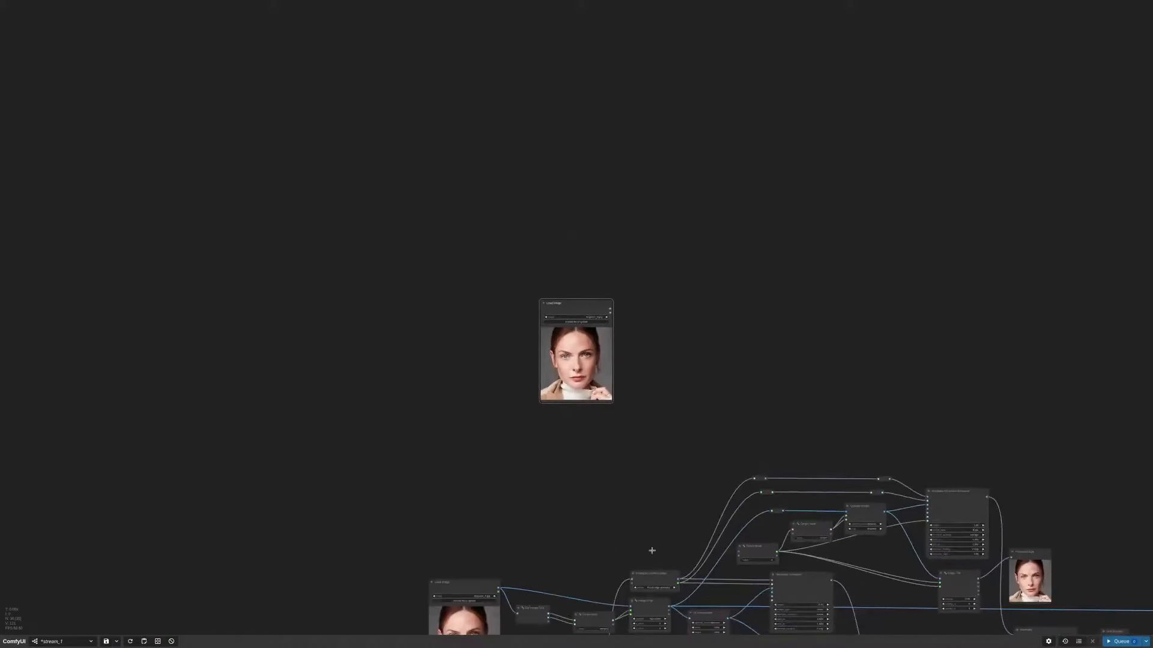
{"action": "scroll", "coordinate": [603, 289], "scroll_direction": "up", "scroll_amount": 6}
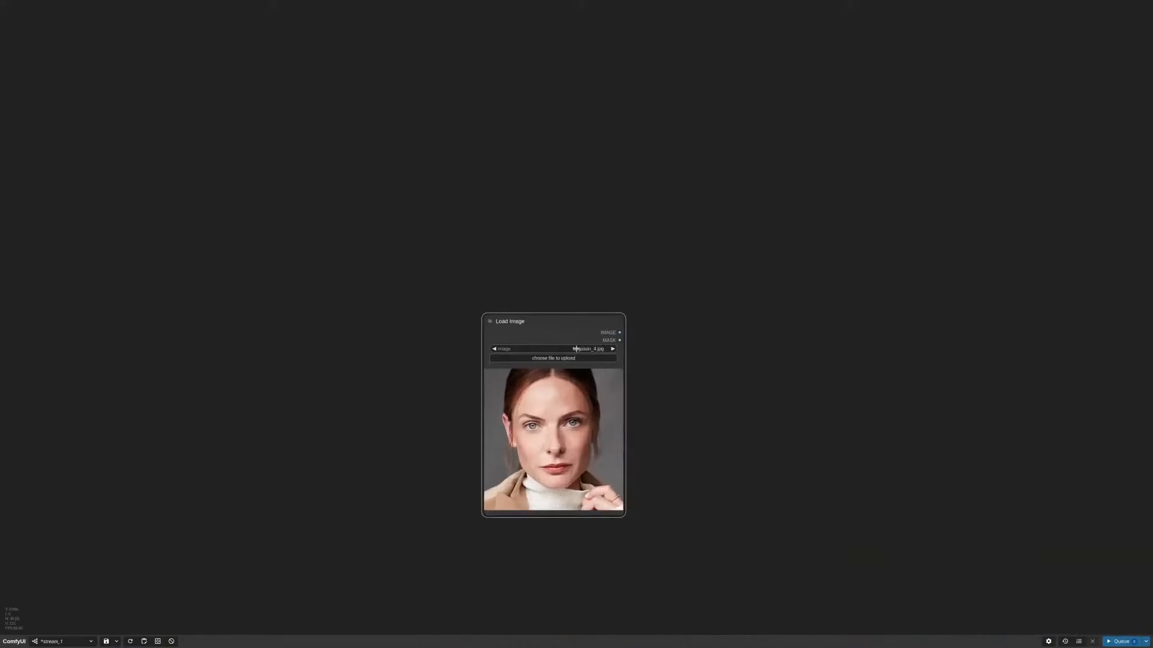
{"action": "scroll", "coordinate": [672, 384], "scroll_direction": "down", "scroll_amount": 6}
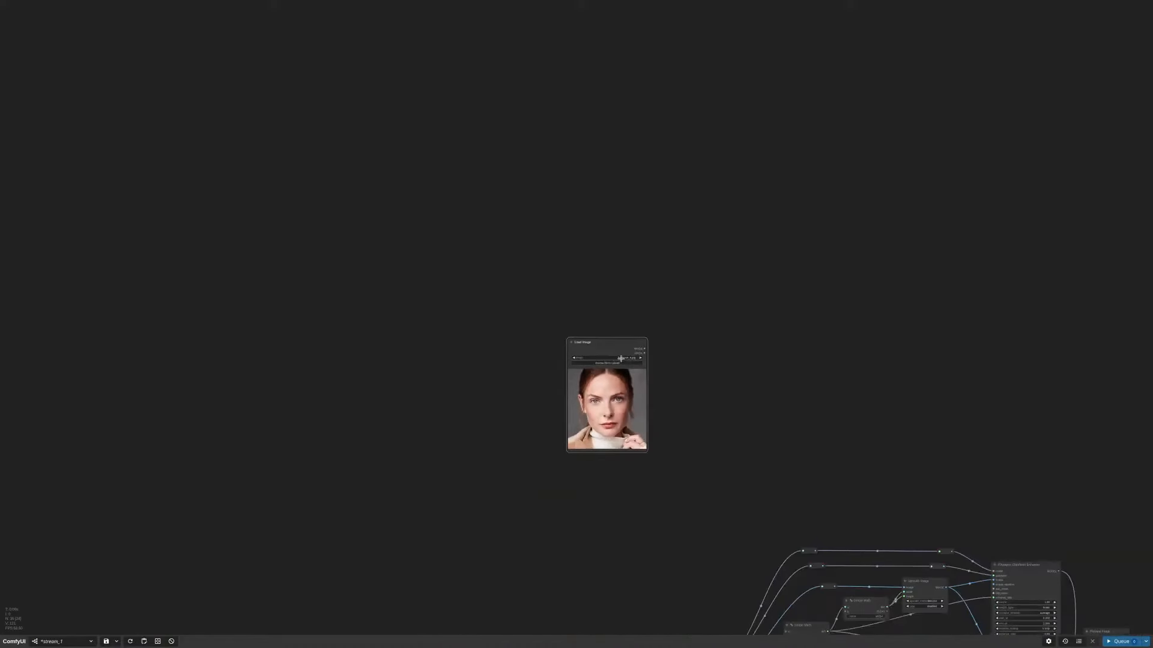
{"action": "left_click", "coordinate": [621, 358]}
{"action": "type", "text": "brown"}
{"action": "key", "text": "Return"}
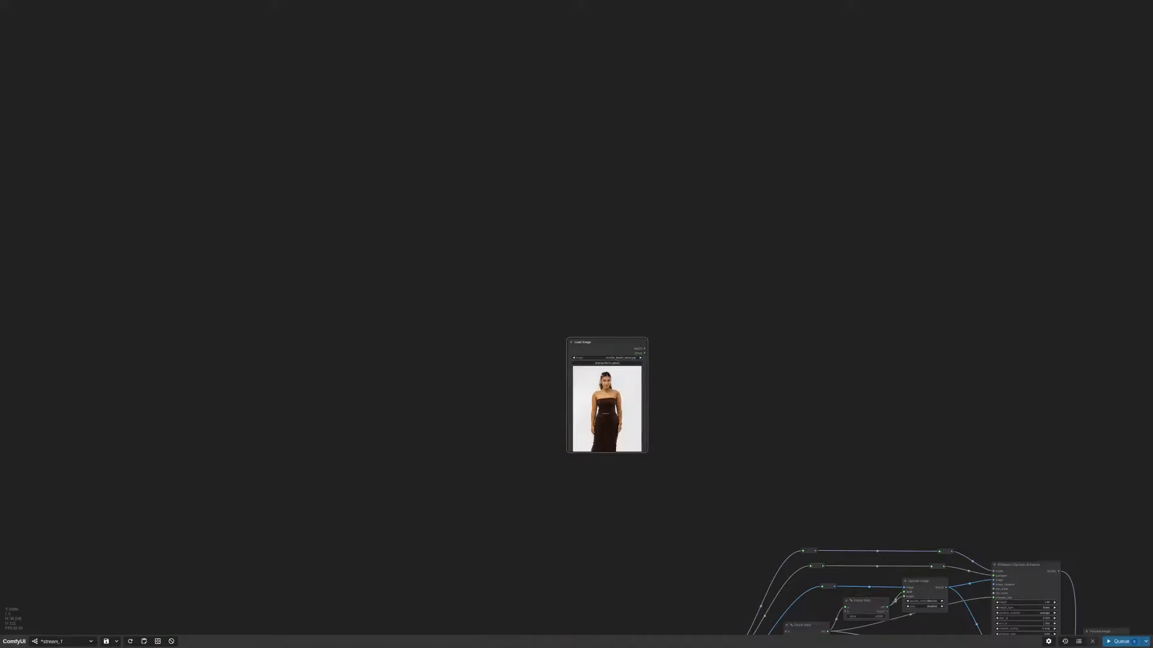
Step: Enlarge the brown-dress Load Image node and move it further up in the empty canvas area
{"action": "left_click_drag", "start_coordinate": [612, 343], "coordinate": [598, 308]}
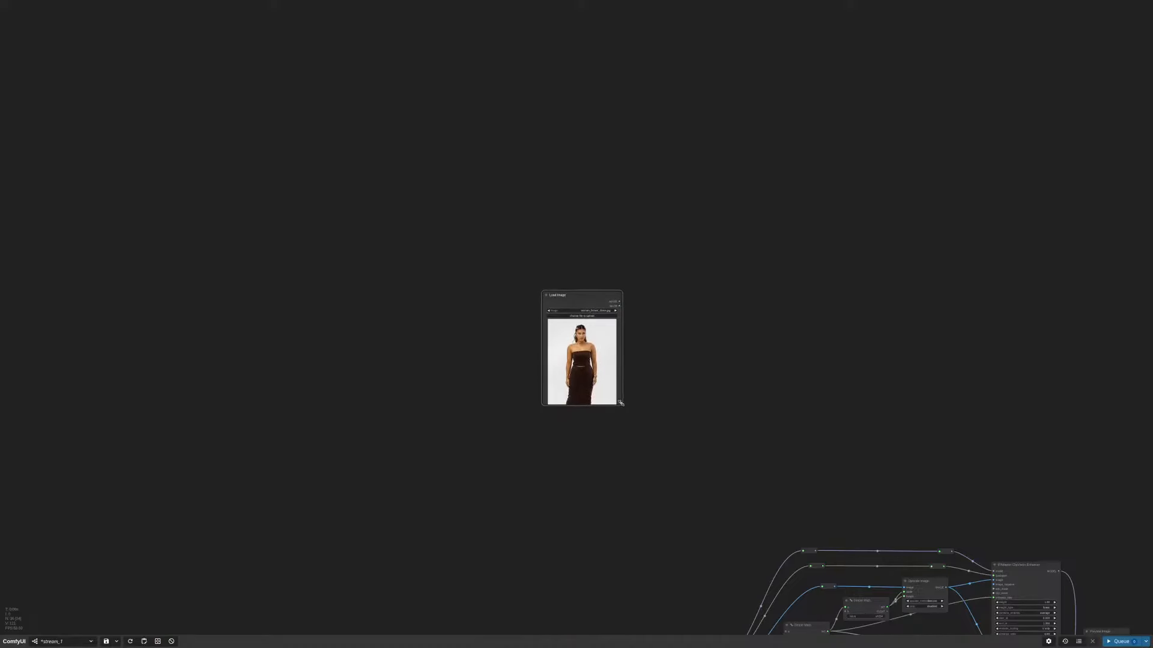
{"action": "left_click_drag", "start_coordinate": [621, 403], "coordinate": [665, 474]}
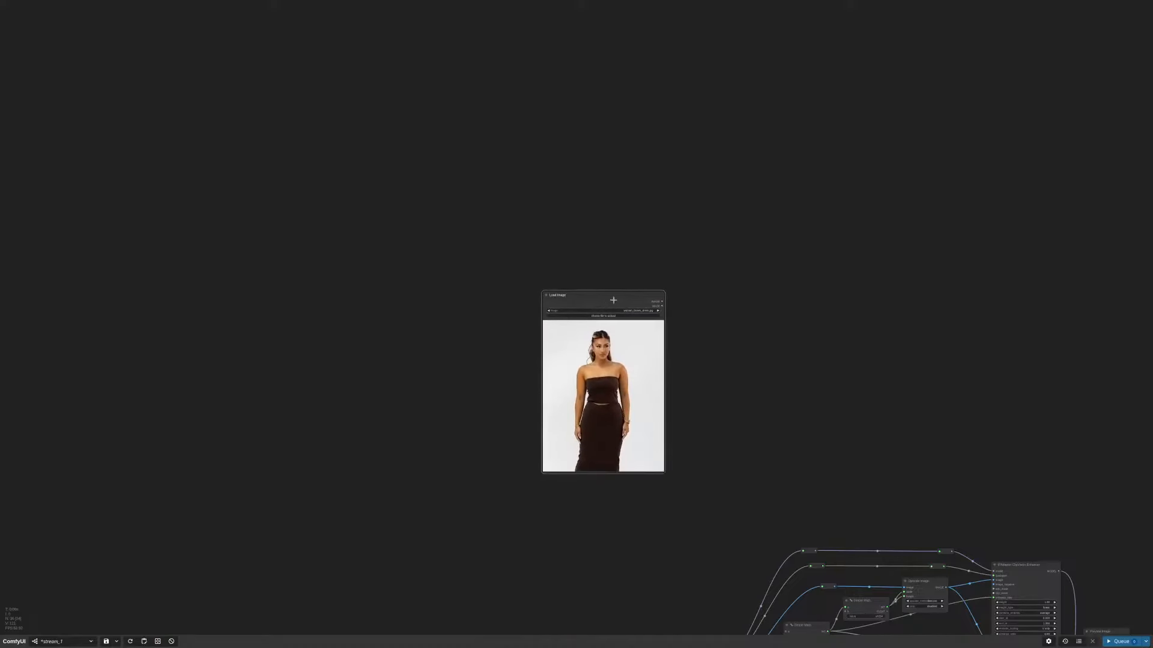
{"action": "left_click_drag", "start_coordinate": [613, 300], "coordinate": [565, 239]}
{"action": "scroll", "coordinate": [697, 378], "scroll_direction": "down", "scroll_amount": 1}
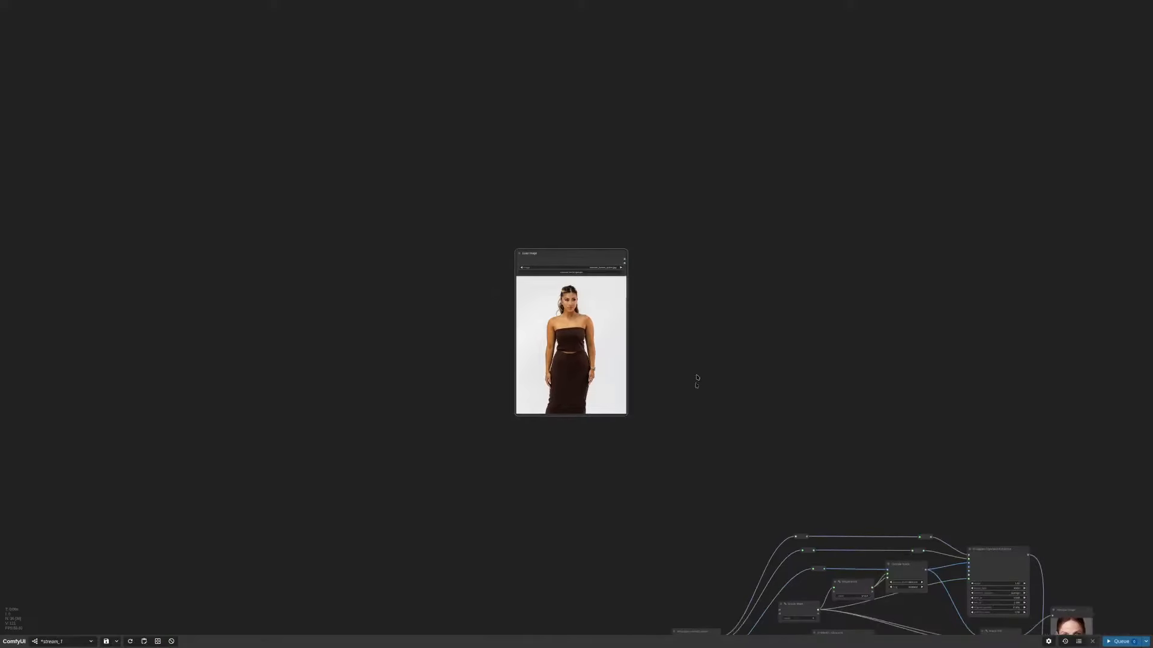
Step: Add a Get Image Size node beside the brown-dress Load Image node and connect the loaded image to it
{"action": "scroll", "coordinate": [673, 246], "scroll_direction": "up", "scroll_amount": 4}
{"action": "double_click", "coordinate": [687, 283]}
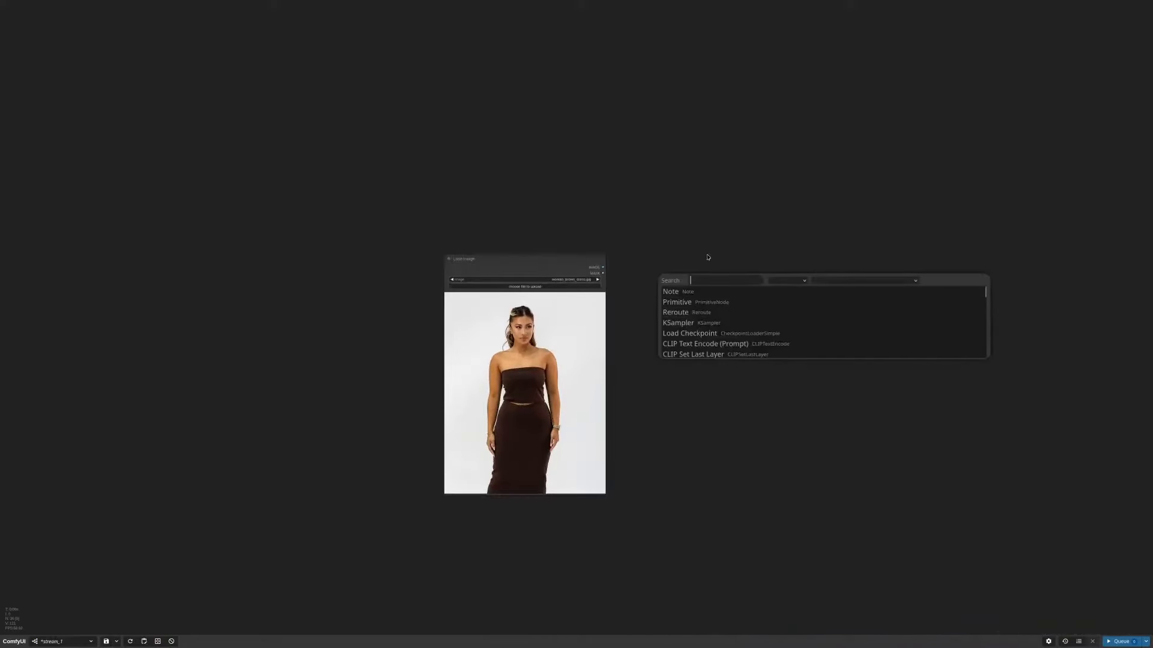
{"action": "double_click", "coordinate": [703, 288]}
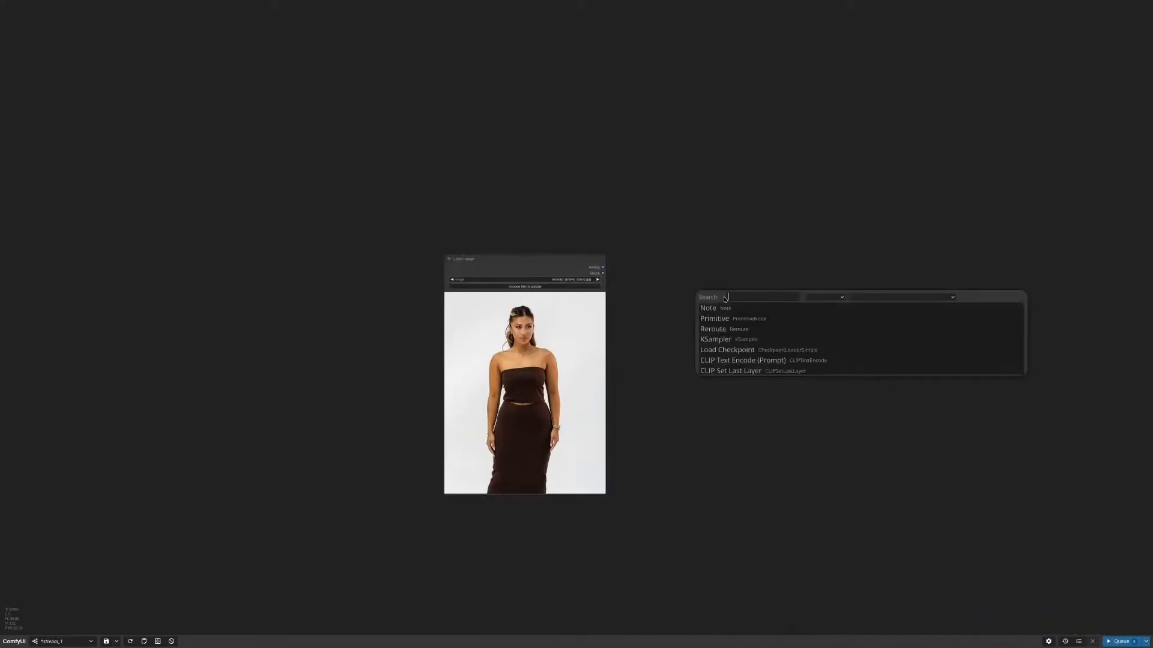
{"action": "type", "text": "getim"}
{"action": "key", "text": "Down"}
{"action": "key", "text": "Return"}
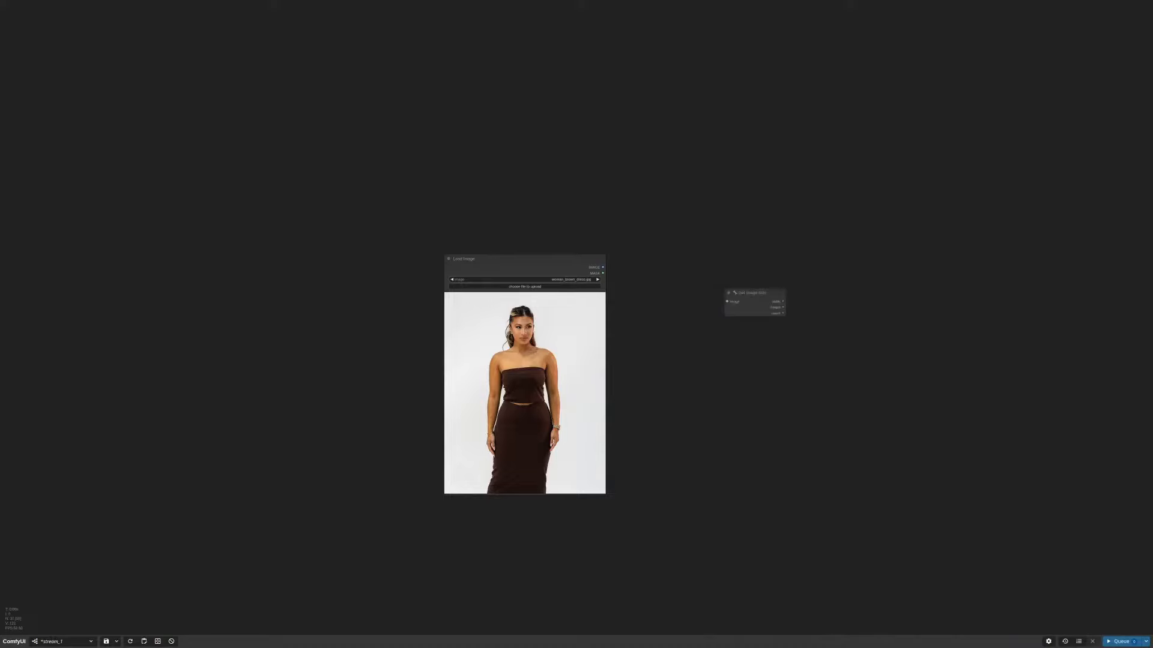
{"action": "left_click_drag", "start_coordinate": [764, 295], "coordinate": [678, 263]}
{"action": "scroll", "coordinate": [689, 248], "scroll_direction": "up", "scroll_amount": 6}
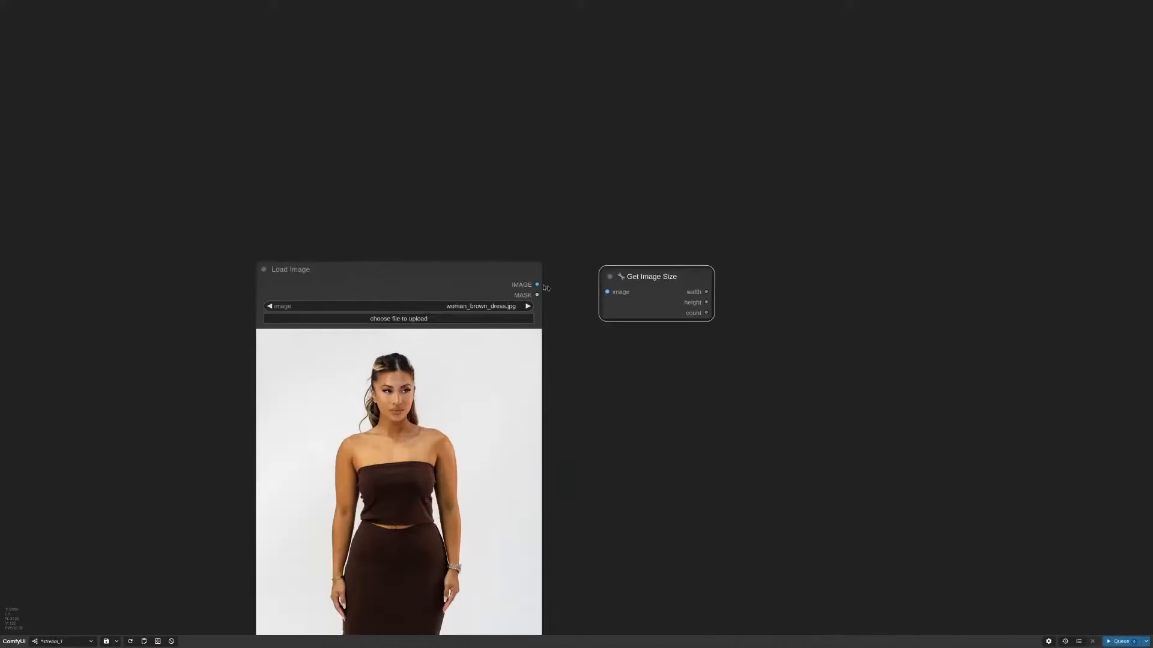
{"action": "left_click_drag", "start_coordinate": [528, 283], "coordinate": [645, 269]}
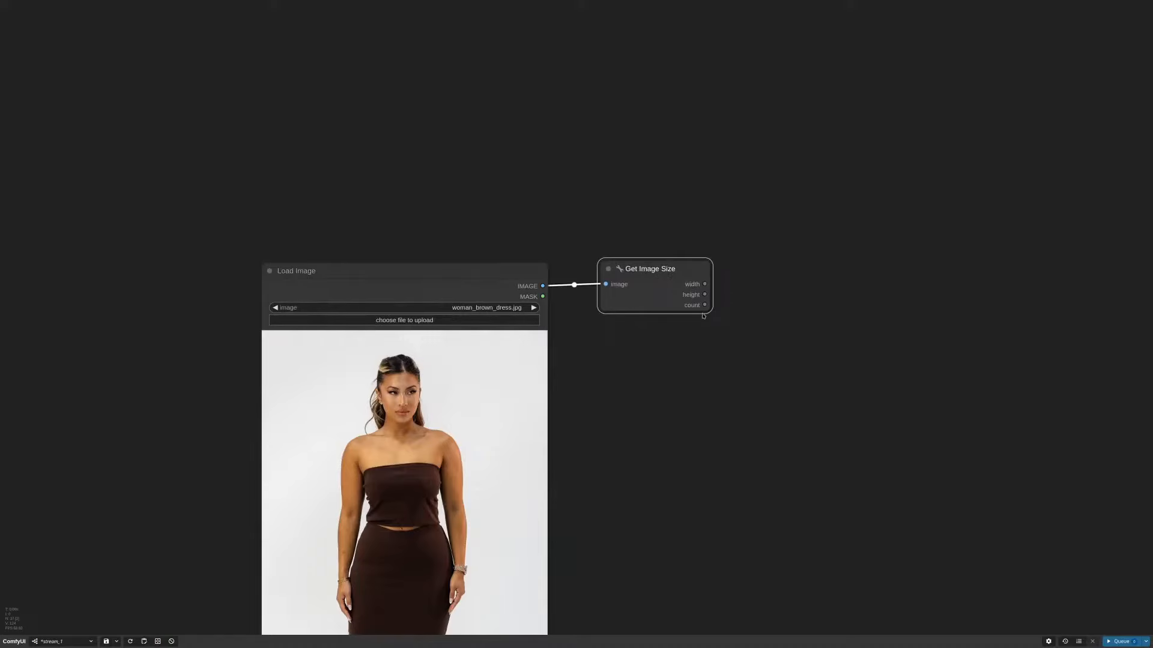
{"action": "scroll", "coordinate": [667, 387], "scroll_direction": "down", "scroll_amount": 5}
{"action": "left_click_drag", "start_coordinate": [551, 404], "coordinate": [635, 312]}
{"action": "scroll", "coordinate": [544, 387], "scroll_direction": "down", "scroll_amount": 6}
{"action": "scroll", "coordinate": [561, 473], "scroll_direction": "up", "scroll_amount": 7}
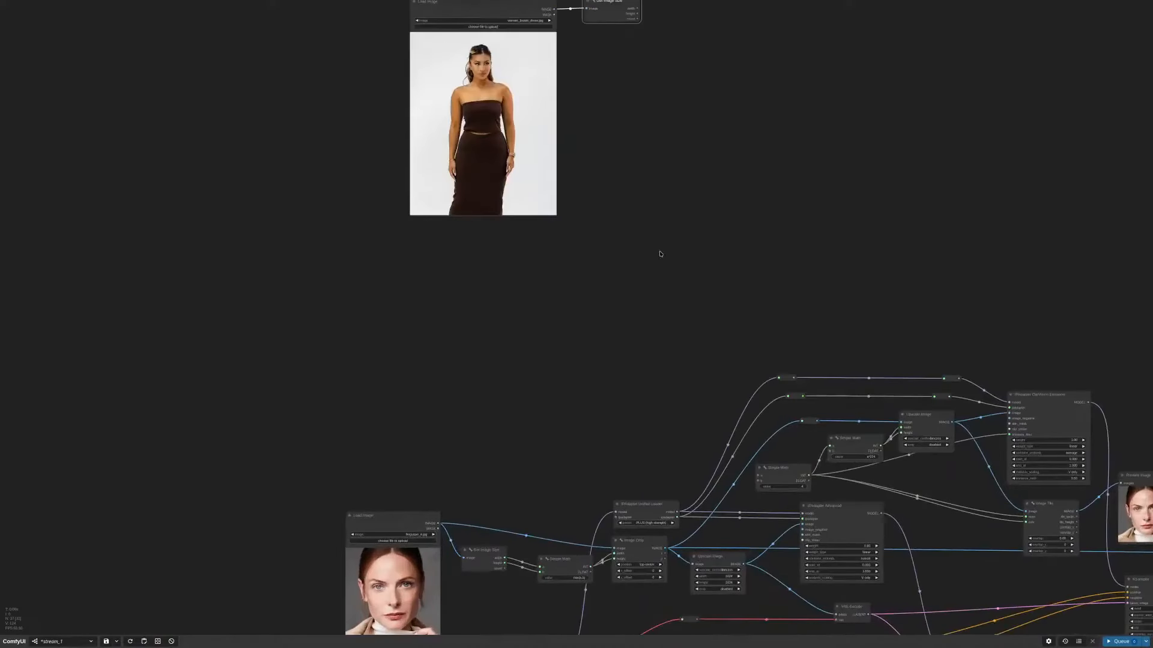
Step: Add a Simple Math node next to the Get Image Size node in the brown-dress example
{"action": "left_click_drag", "start_coordinate": [692, 244], "coordinate": [673, 464]}
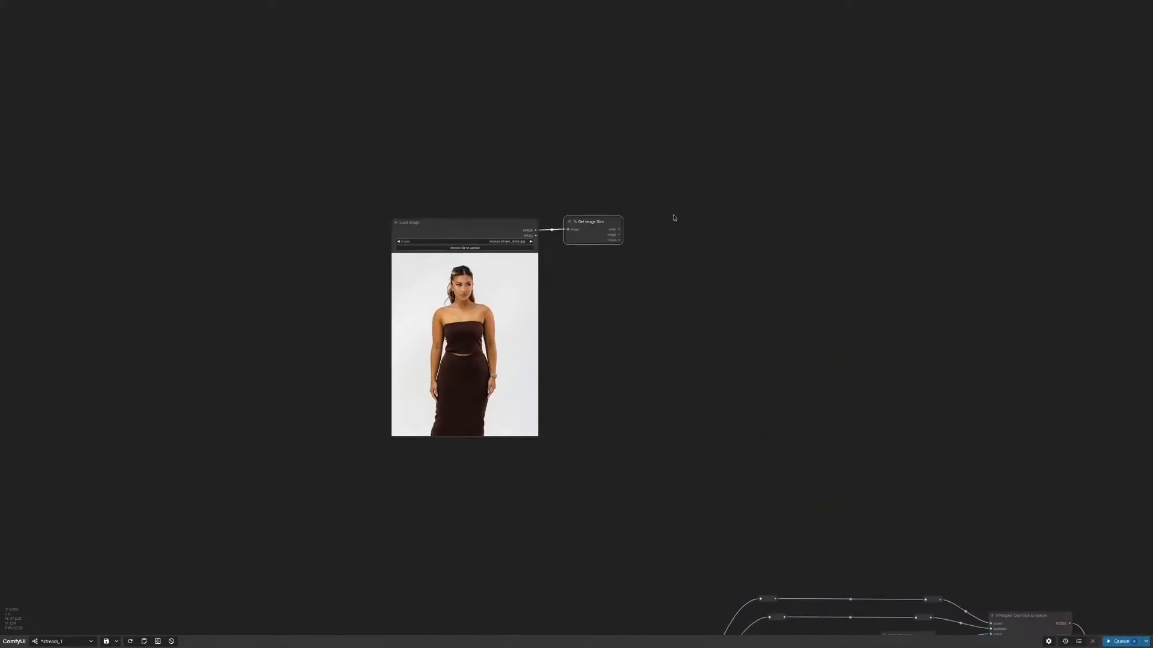
{"action": "scroll", "coordinate": [675, 220], "scroll_direction": "up", "scroll_amount": 5}
{"action": "double_click", "coordinate": [663, 243]}
{"action": "type", "text": "ms"}
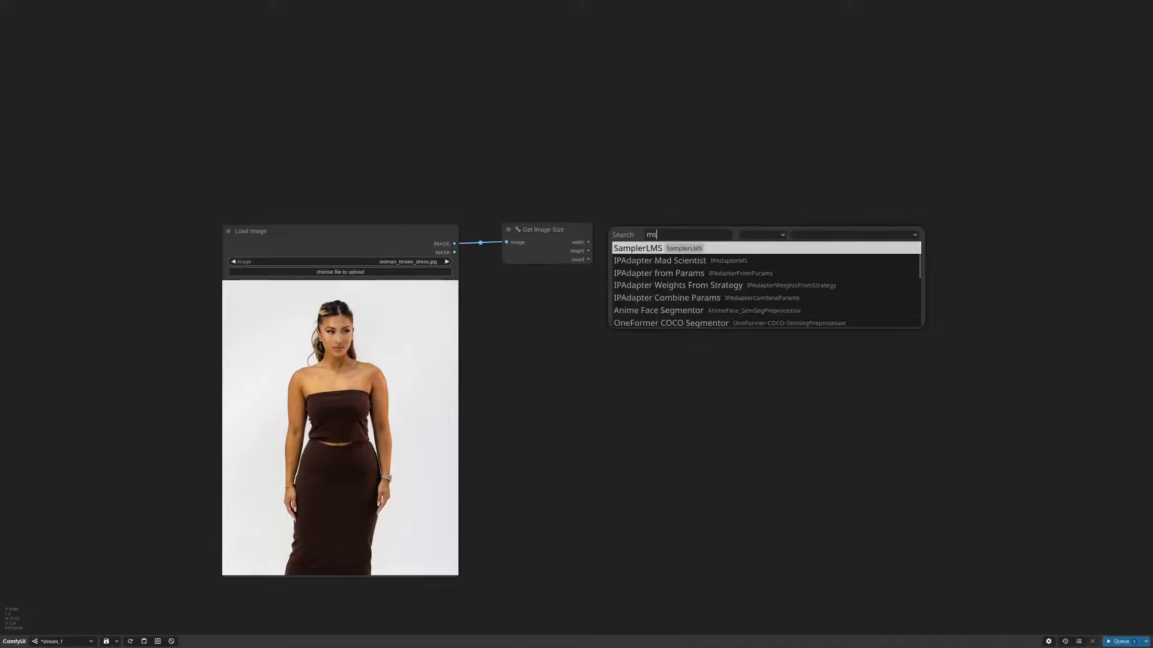
{"action": "key", "text": "BackSpace"}
{"action": "type", "text": "ath"}
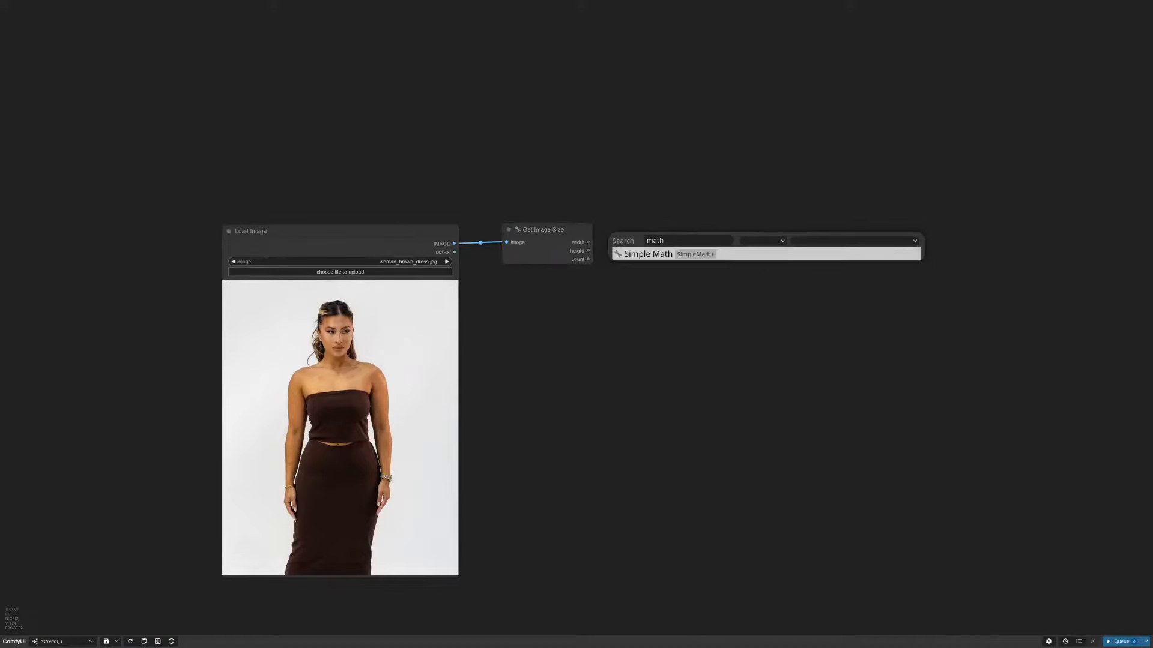
{"action": "key", "text": "Return"}
{"action": "left_click_drag", "start_coordinate": [747, 238], "coordinate": [684, 245]}
Step: Connect the image's width and height to the Simple Math inputs a and b, and narrow and align the node
{"action": "scroll", "coordinate": [652, 182], "scroll_direction": "up", "scroll_amount": 1}
{"action": "scroll", "coordinate": [642, 243], "scroll_direction": "up", "scroll_amount": 6}
{"action": "left_click_drag", "start_coordinate": [535, 253], "coordinate": [633, 279]}
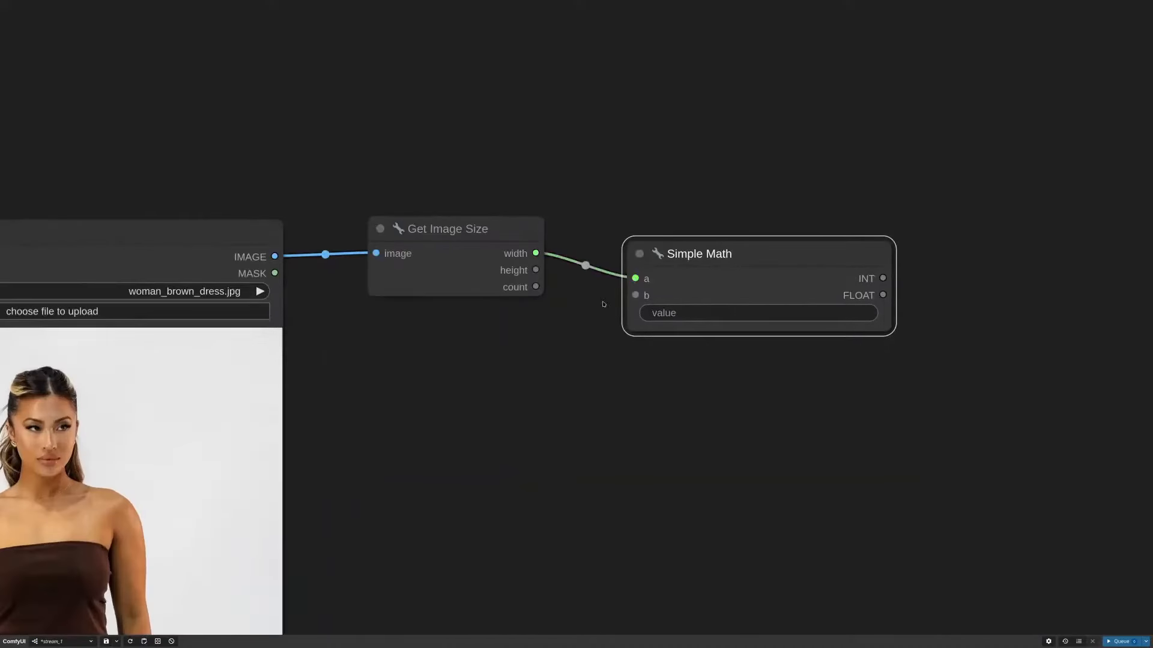
{"action": "left_click_drag", "start_coordinate": [536, 269], "coordinate": [642, 293]}
{"action": "left_click_drag", "start_coordinate": [886, 328], "coordinate": [797, 312]}
{"action": "left_click_drag", "start_coordinate": [742, 259], "coordinate": [743, 230]}
Step: Set the Simple Math expression to min(a,b)
{"action": "left_click", "coordinate": [736, 281]}
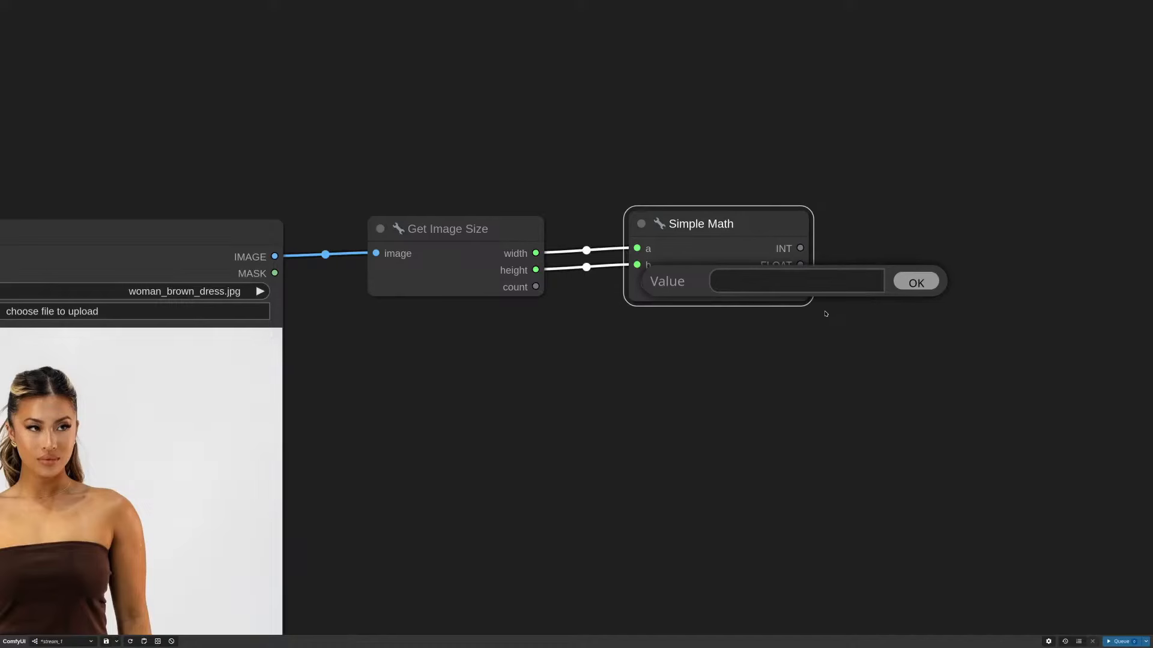
{"action": "type", "text": "min(a,b)"}
{"action": "key", "text": "Return"}
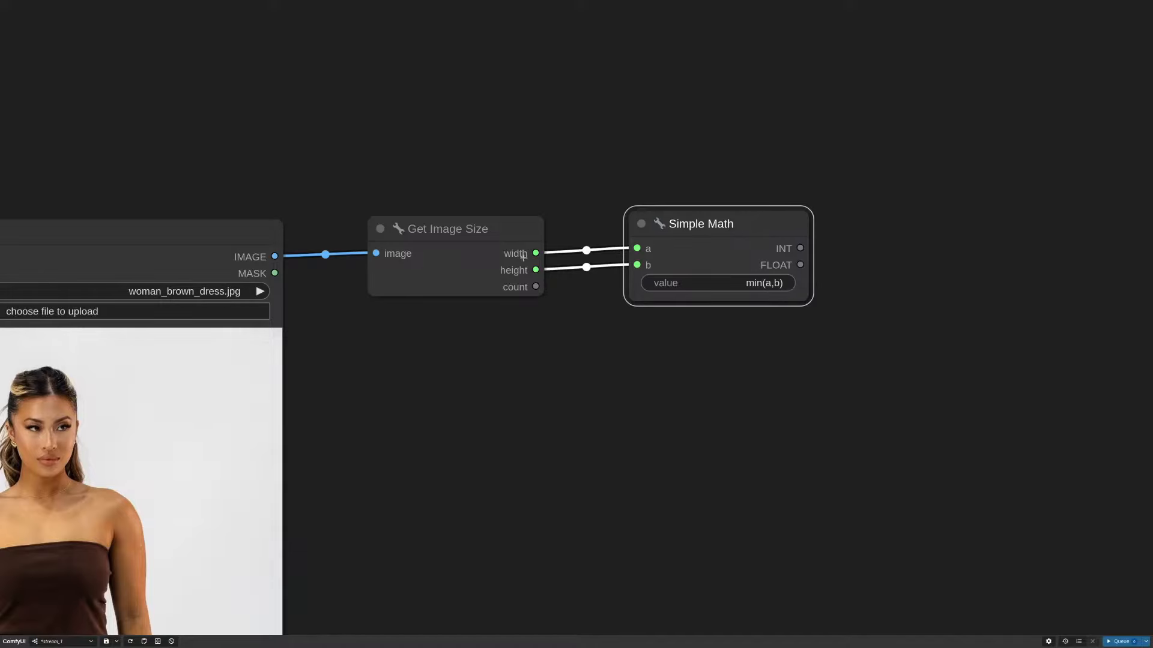
Step: Add an Image Crop node after the Simple Math node and feed its width and height from the INT output
{"action": "scroll", "coordinate": [699, 249], "scroll_direction": "down", "scroll_amount": 5}
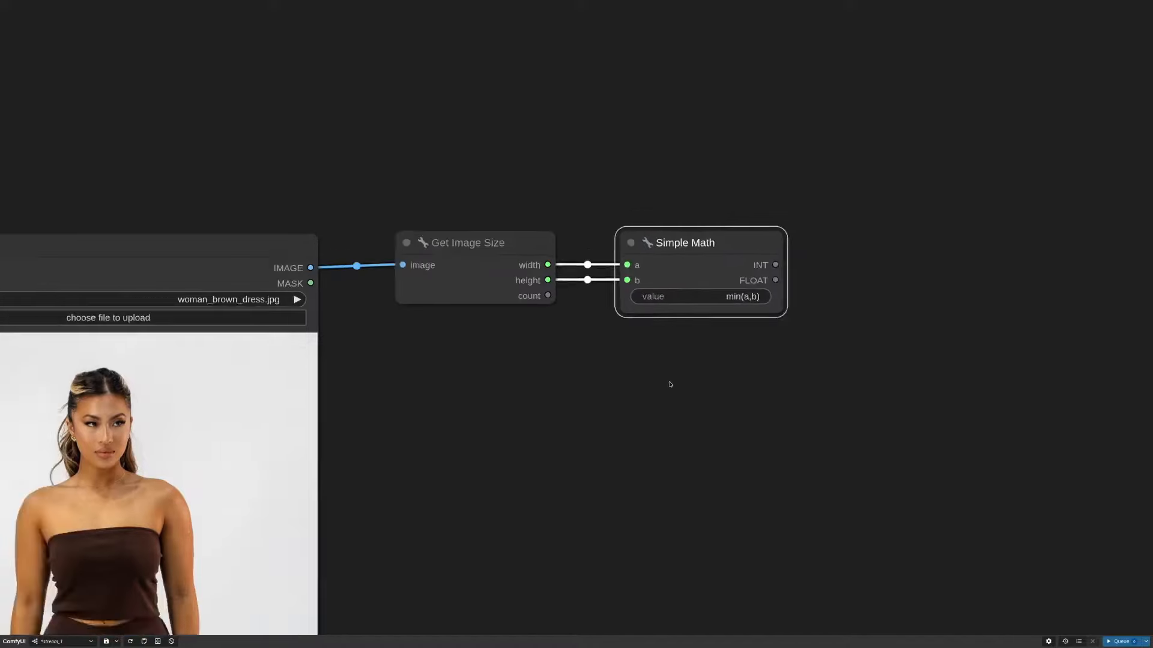
{"action": "scroll", "coordinate": [707, 308], "scroll_direction": "down", "scroll_amount": 8}
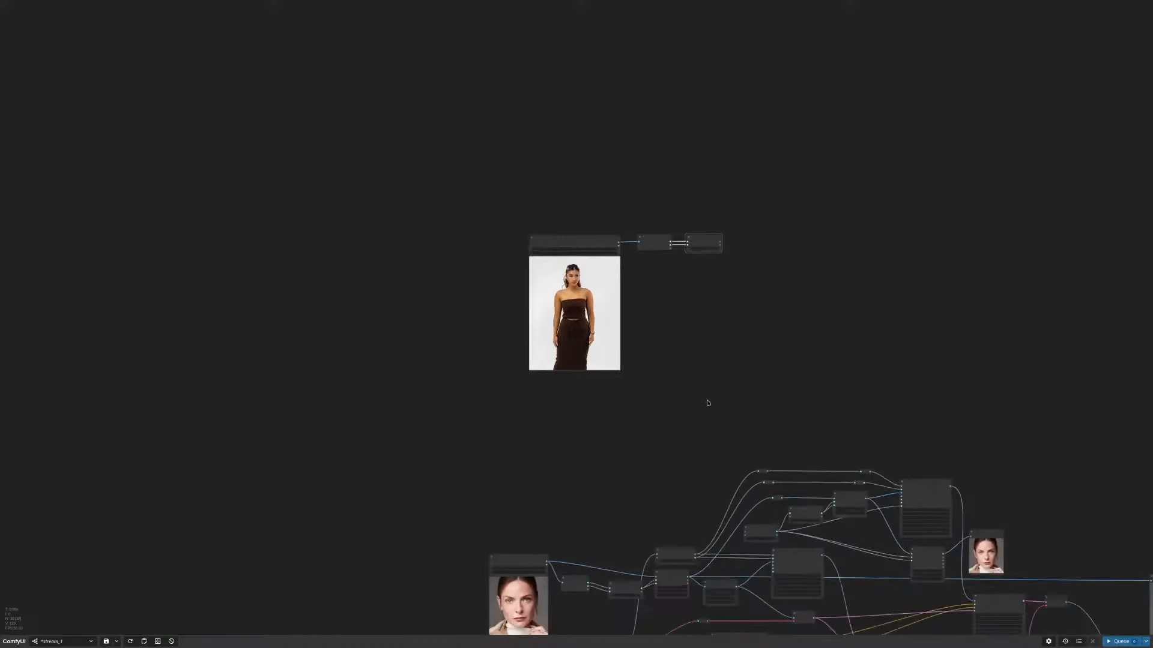
{"action": "left_click_drag", "start_coordinate": [707, 403], "coordinate": [714, 335]}
{"action": "scroll", "coordinate": [647, 535], "scroll_direction": "up", "scroll_amount": 8}
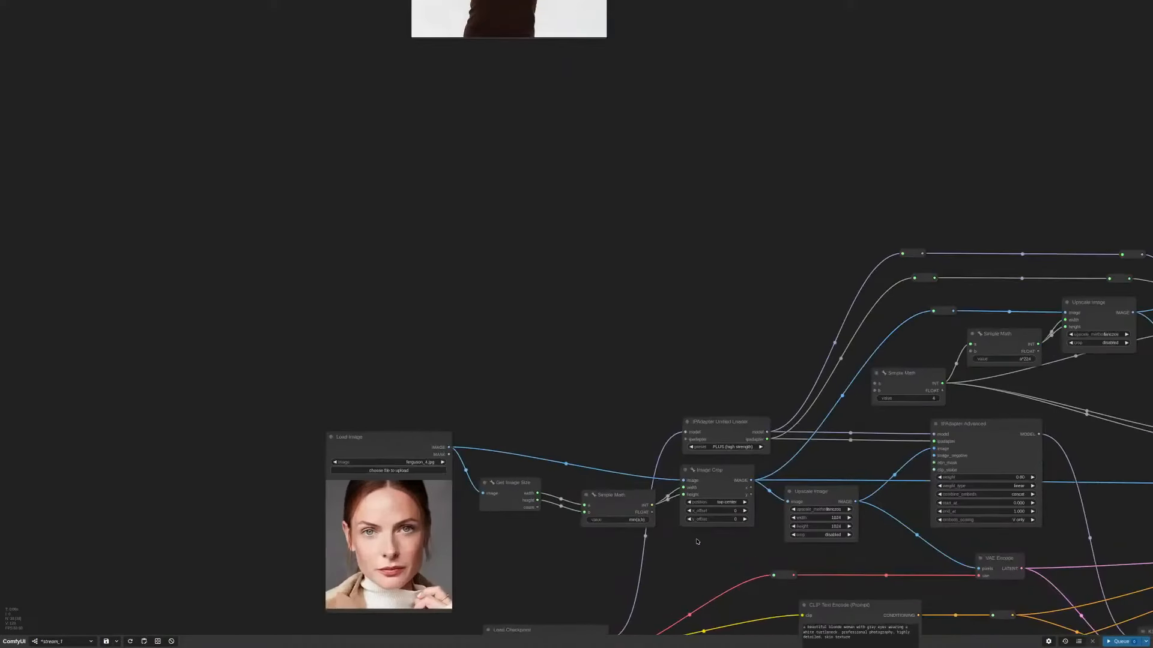
{"action": "scroll", "coordinate": [703, 544], "scroll_direction": "down", "scroll_amount": 6}
{"action": "left_click_drag", "start_coordinate": [754, 217], "coordinate": [683, 397]}
{"action": "scroll", "coordinate": [735, 269], "scroll_direction": "up", "scroll_amount": 6}
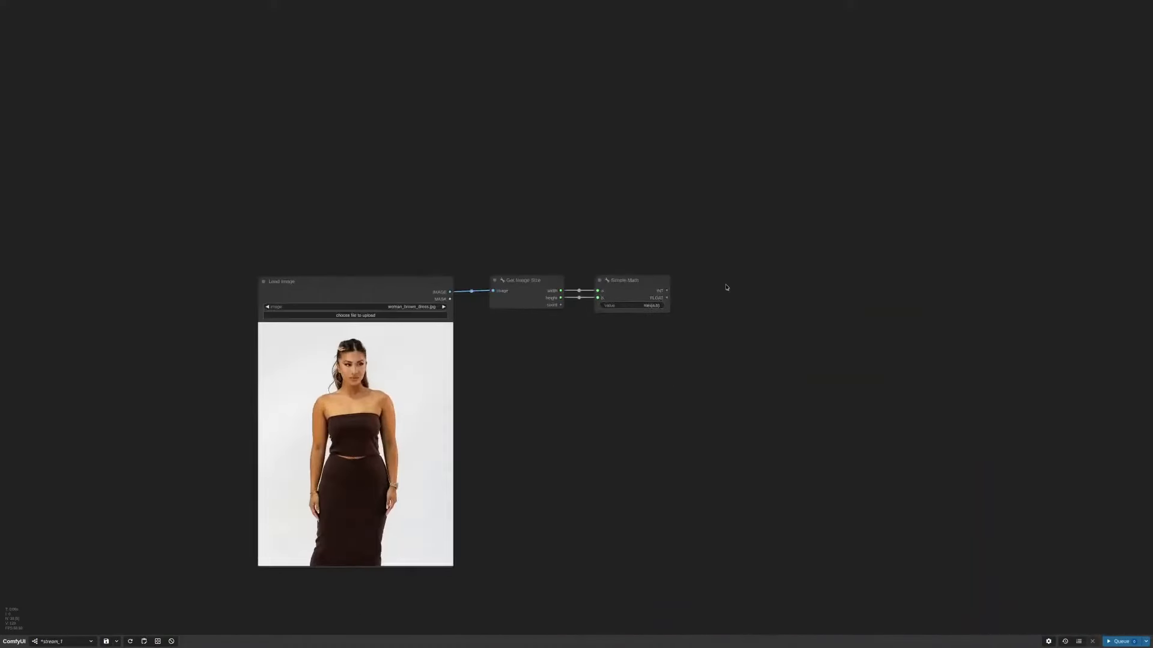
{"action": "double_click", "coordinate": [726, 287]}
{"action": "type", "text": "imaged"}
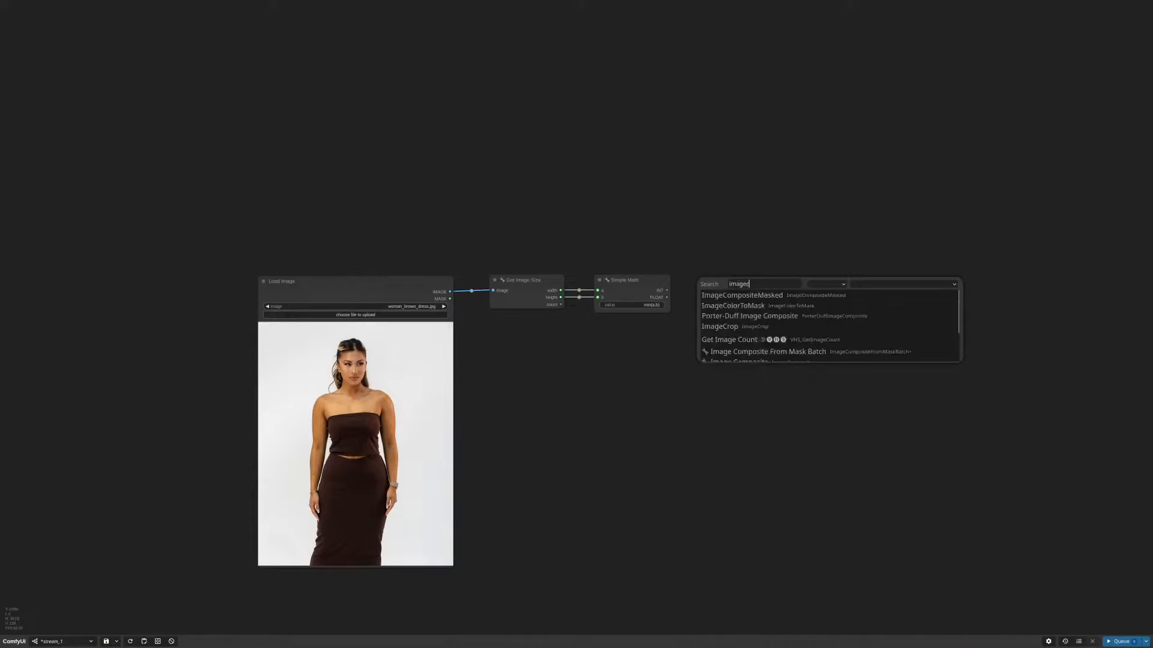
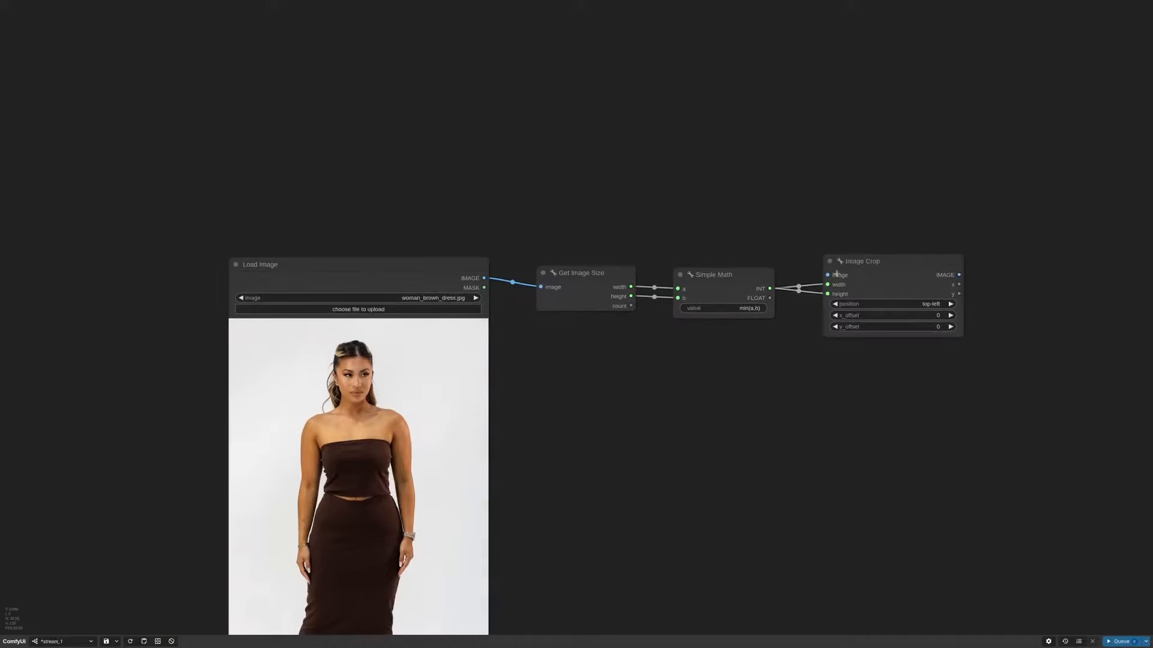
Step: Keep the Image Crop position at top-left and attach a Preview Image node to its IMAGE output
{"action": "scroll", "coordinate": [827, 294], "scroll_direction": "up", "scroll_amount": 3}
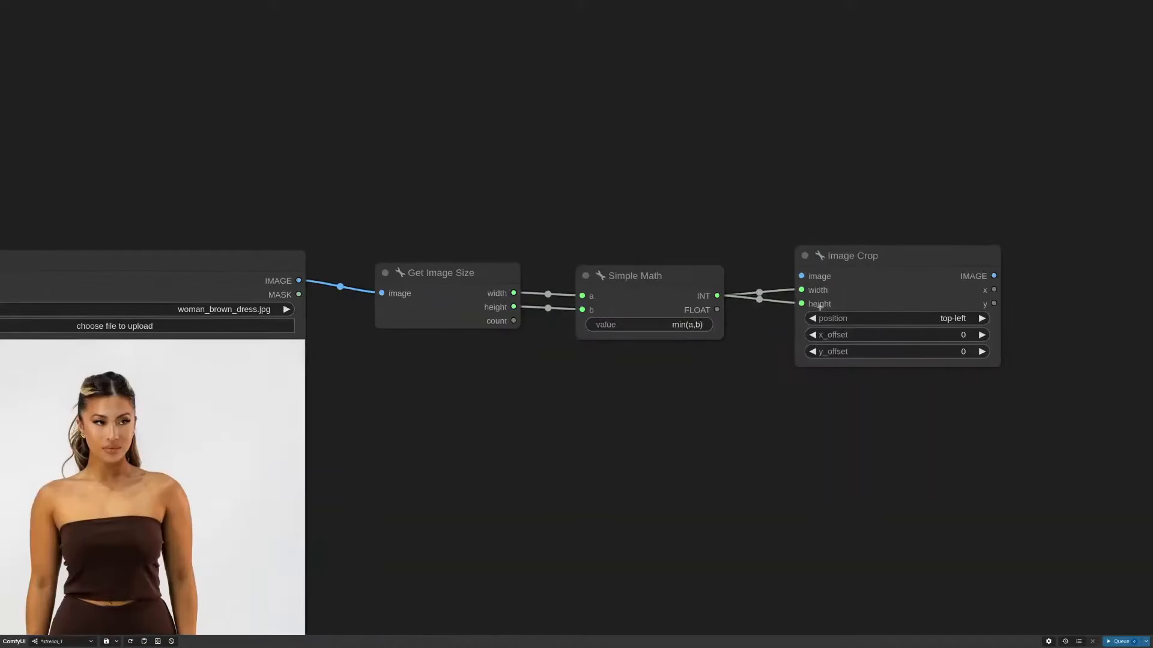
{"action": "left_click", "coordinate": [916, 318]}
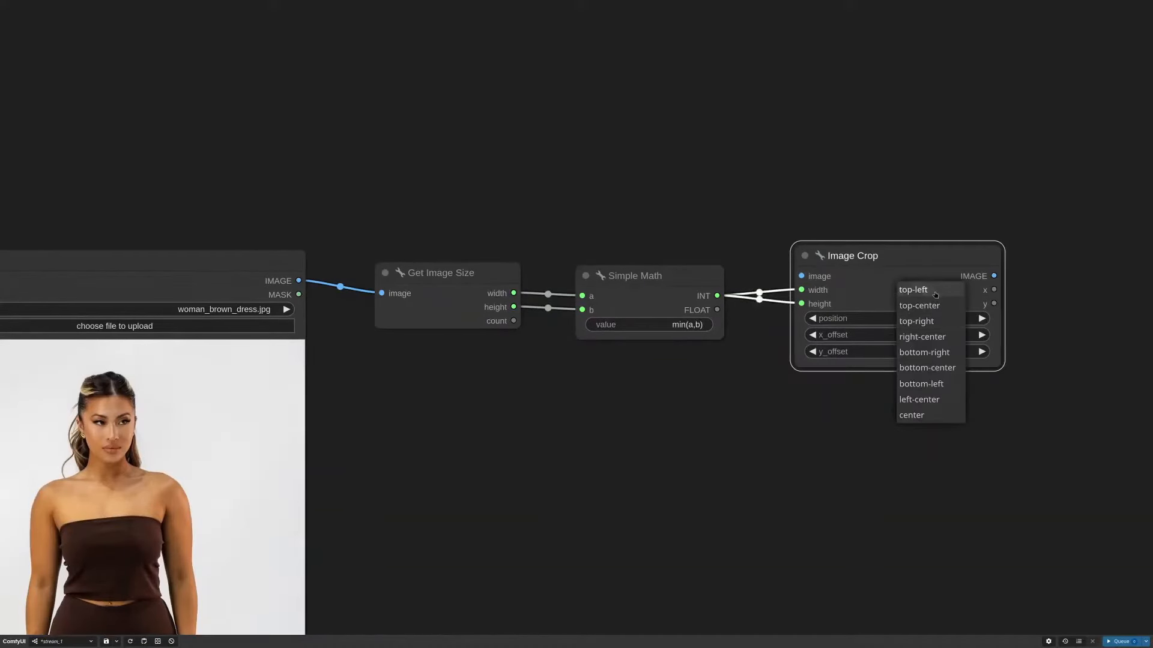
{"action": "left_click", "coordinate": [913, 289]}
{"action": "left_click_drag", "start_coordinate": [672, 500], "coordinate": [895, 407]}
{"action": "scroll", "coordinate": [895, 405], "scroll_direction": "down", "scroll_amount": 3}
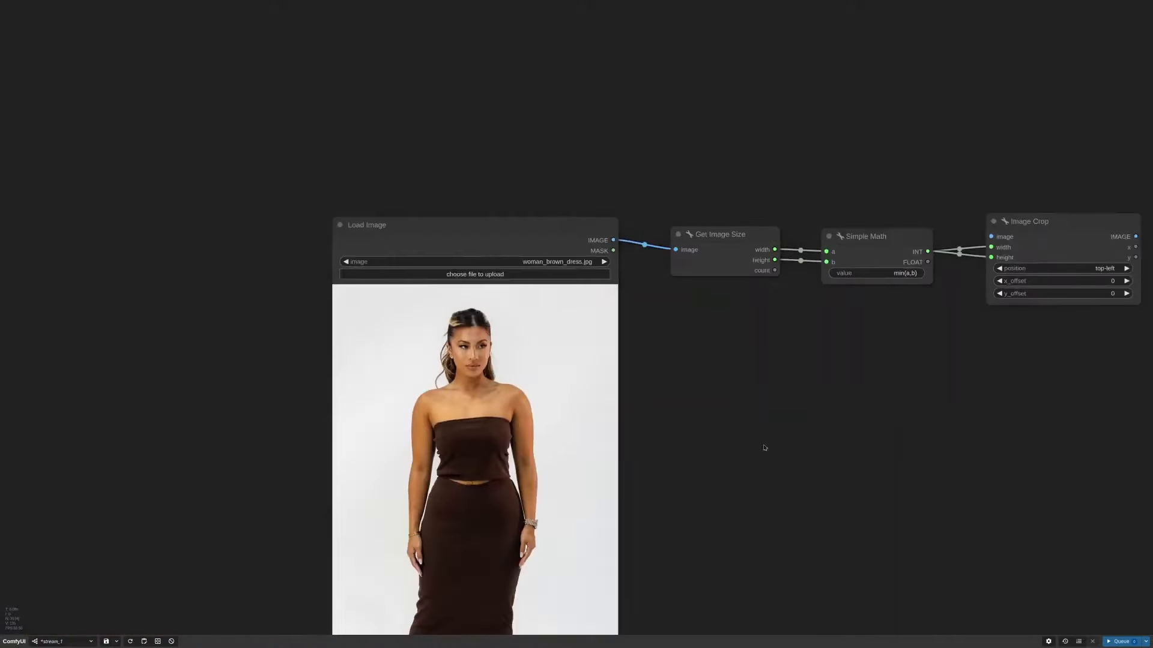
{"action": "left_click_drag", "start_coordinate": [701, 399], "coordinate": [719, 322]}
{"action": "scroll", "coordinate": [684, 336], "scroll_direction": "down", "scroll_amount": 3}
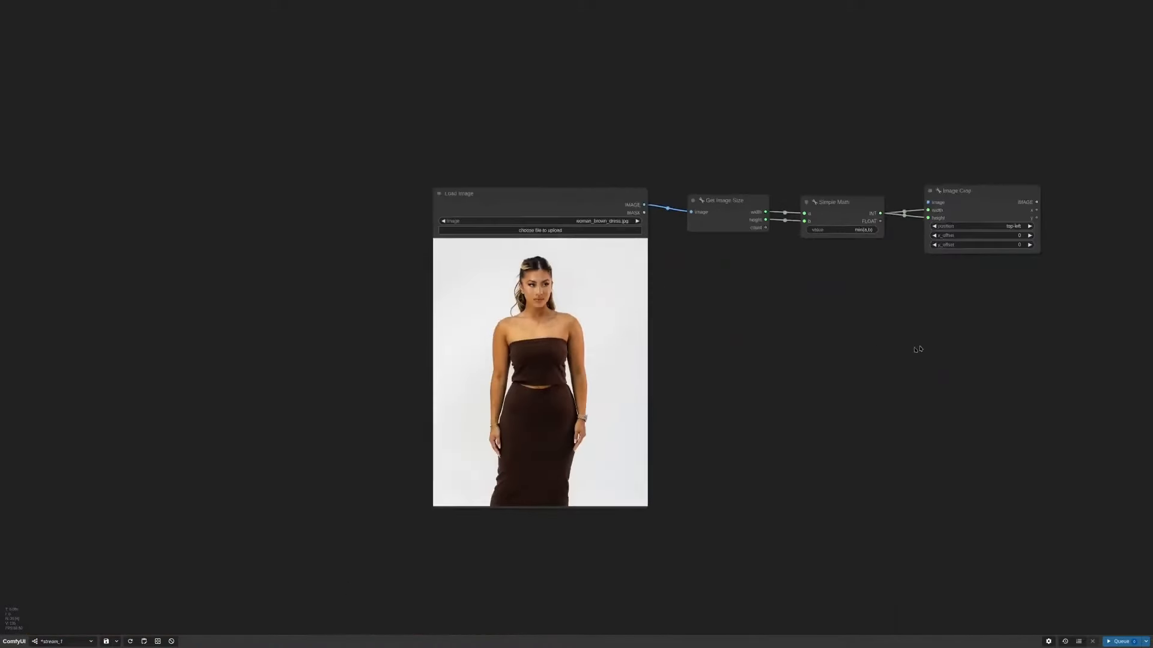
{"action": "left_click_drag", "start_coordinate": [1078, 219], "coordinate": [906, 228]}
{"action": "left_click", "coordinate": [919, 287]}
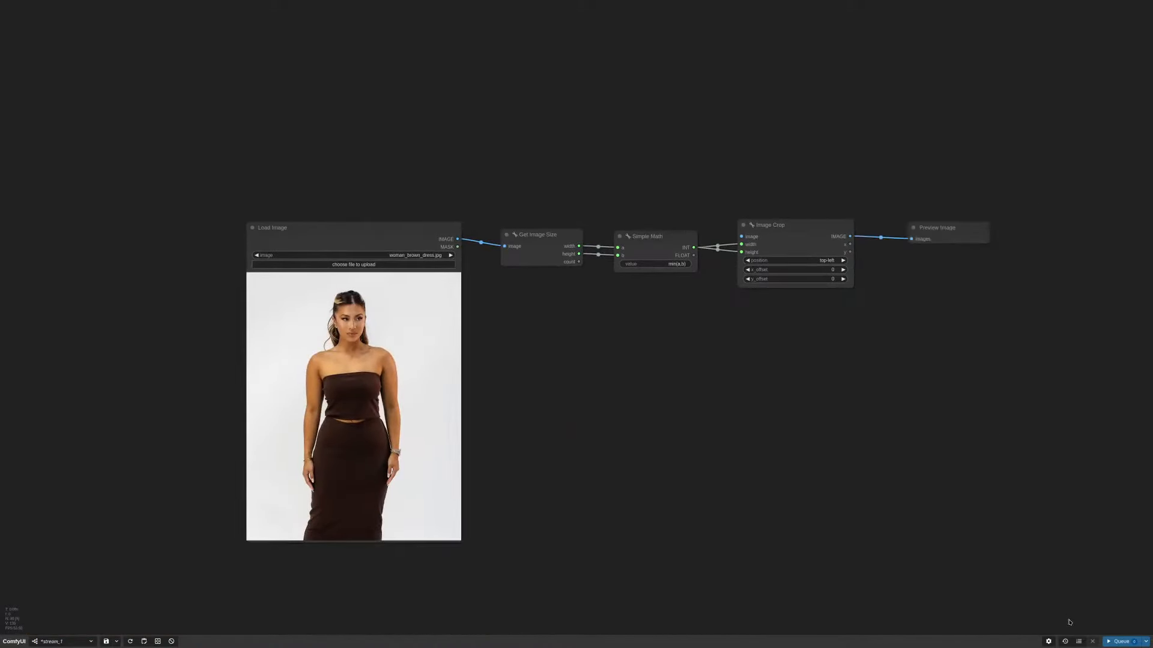
Step: Feed the loaded brown-dress image into the Image Crop node and run the workflow to fill an enlarged Preview Image node
{"action": "left_click", "coordinate": [1122, 642]}
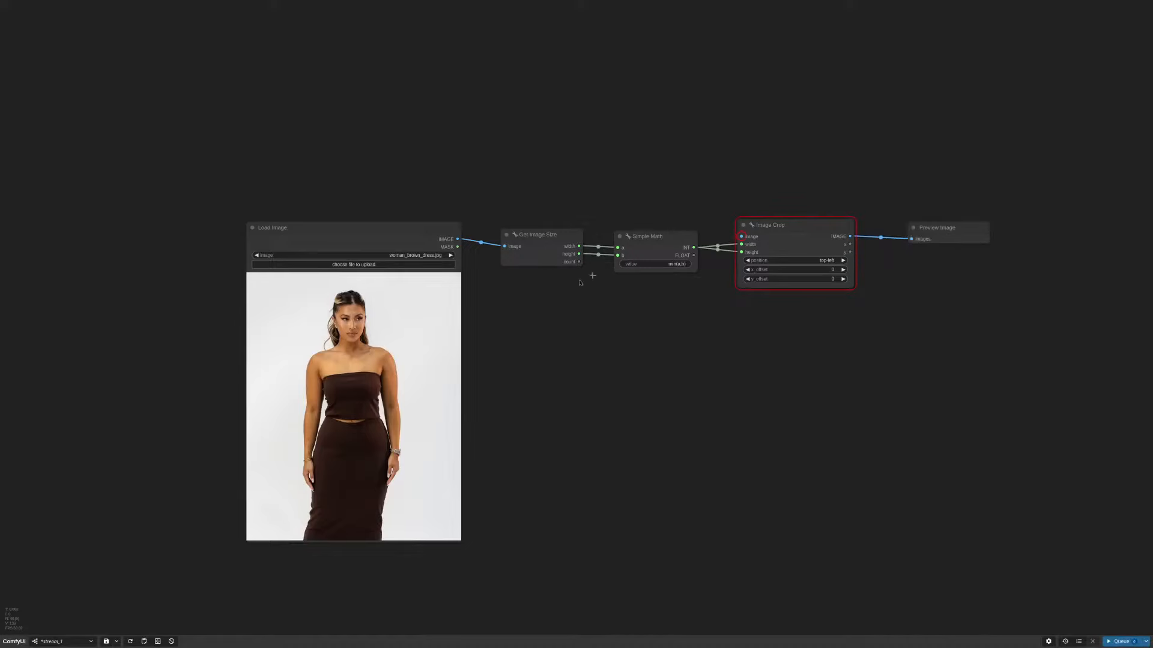
{"action": "left_click_drag", "start_coordinate": [458, 238], "coordinate": [741, 236]}
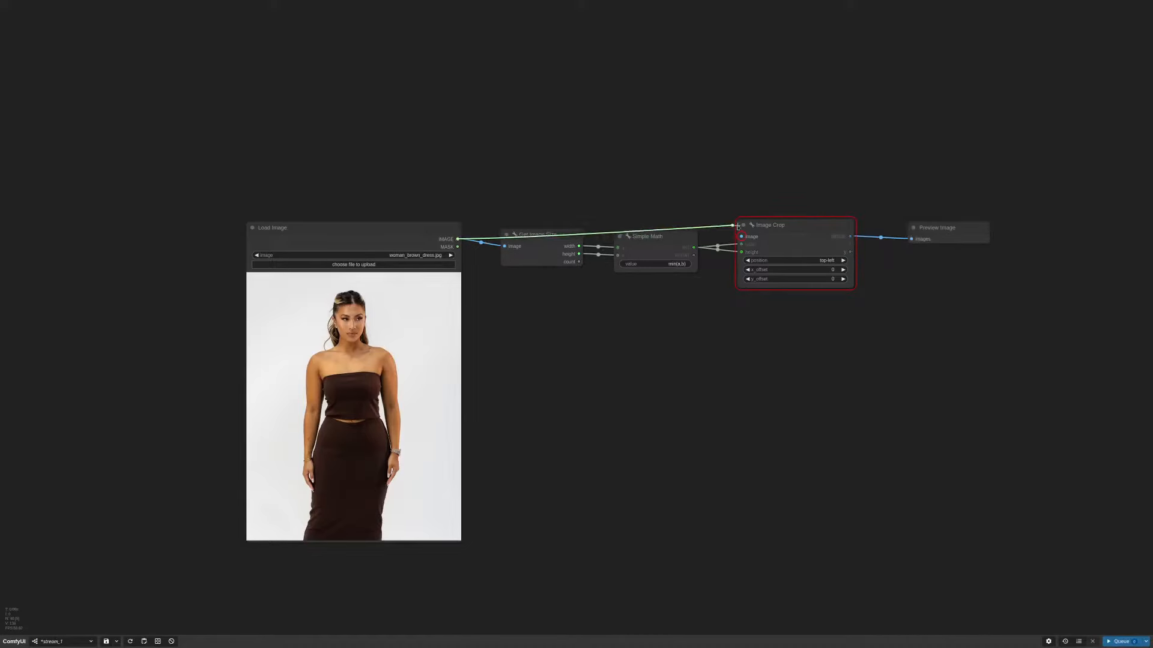
{"action": "left_click", "coordinate": [1143, 641]}
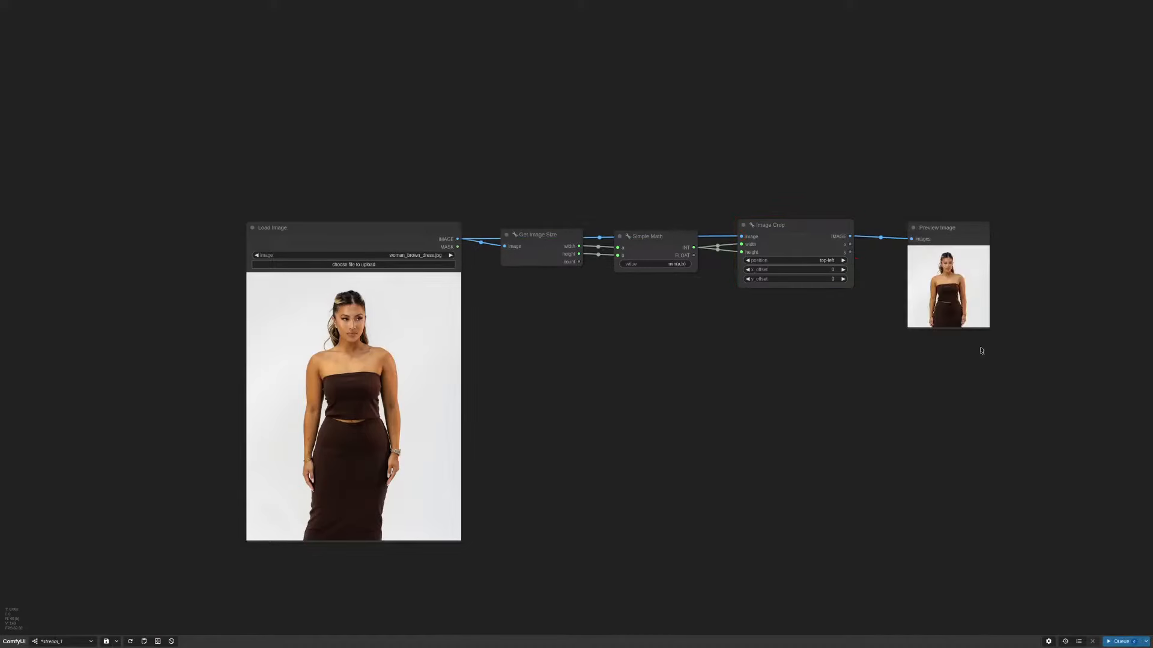
{"action": "left_click_drag", "start_coordinate": [988, 329], "coordinate": [1103, 455]}
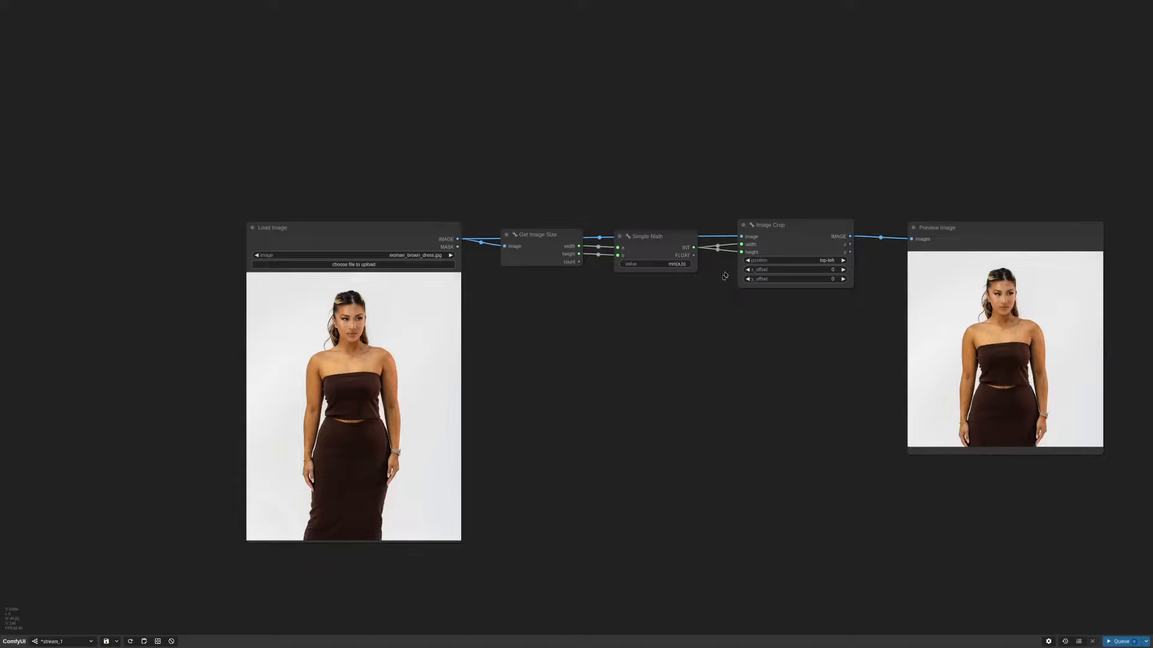
Step: Set the Image Crop position to center and run the workflow
{"action": "scroll", "coordinate": [708, 265], "scroll_direction": "up", "scroll_amount": 3}
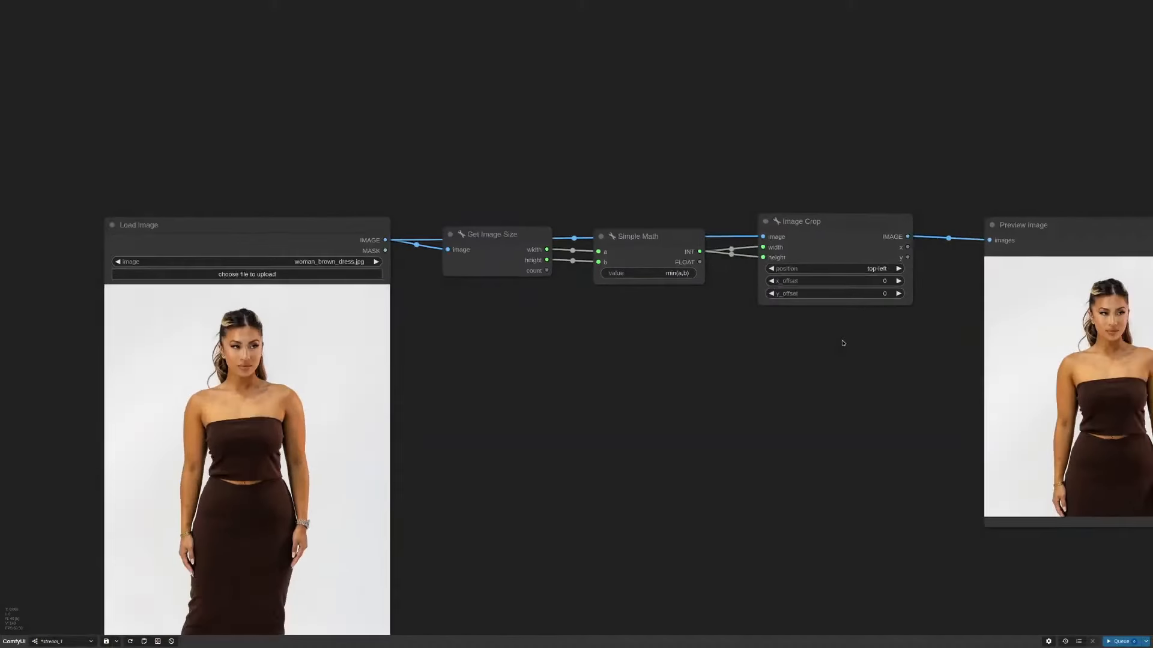
{"action": "left_click_drag", "start_coordinate": [855, 368], "coordinate": [825, 314]}
{"action": "left_click", "coordinate": [839, 215]}
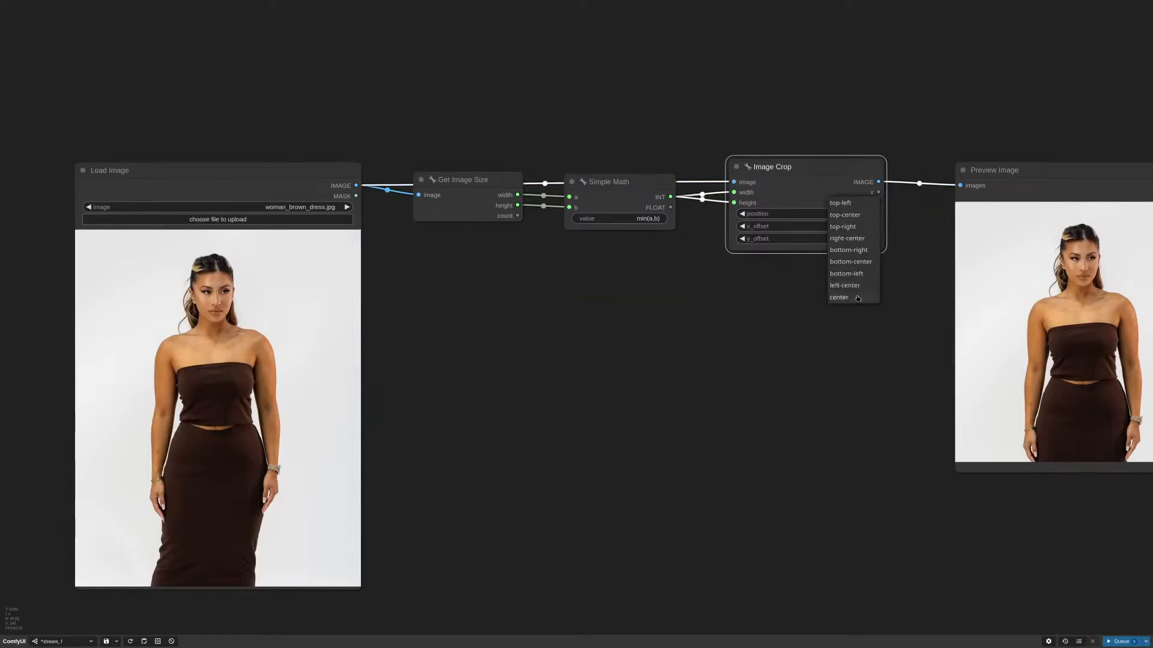
{"action": "left_click", "coordinate": [843, 297]}
{"action": "left_click_drag", "start_coordinate": [839, 315], "coordinate": [641, 286]}
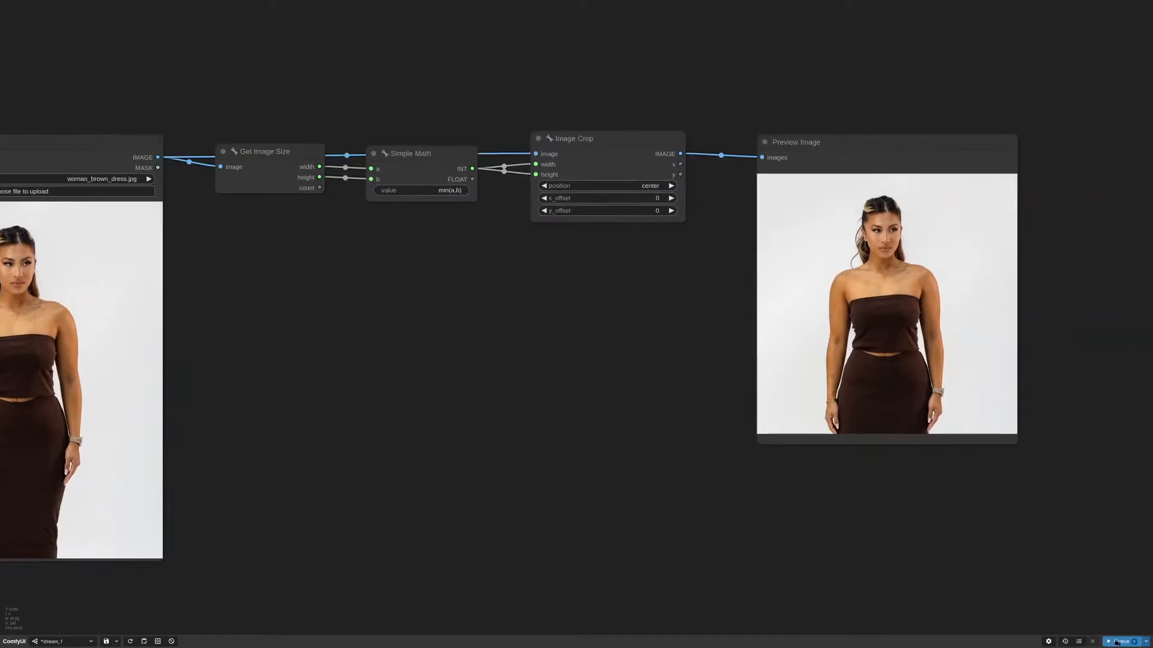
{"action": "left_click", "coordinate": [1119, 641]}
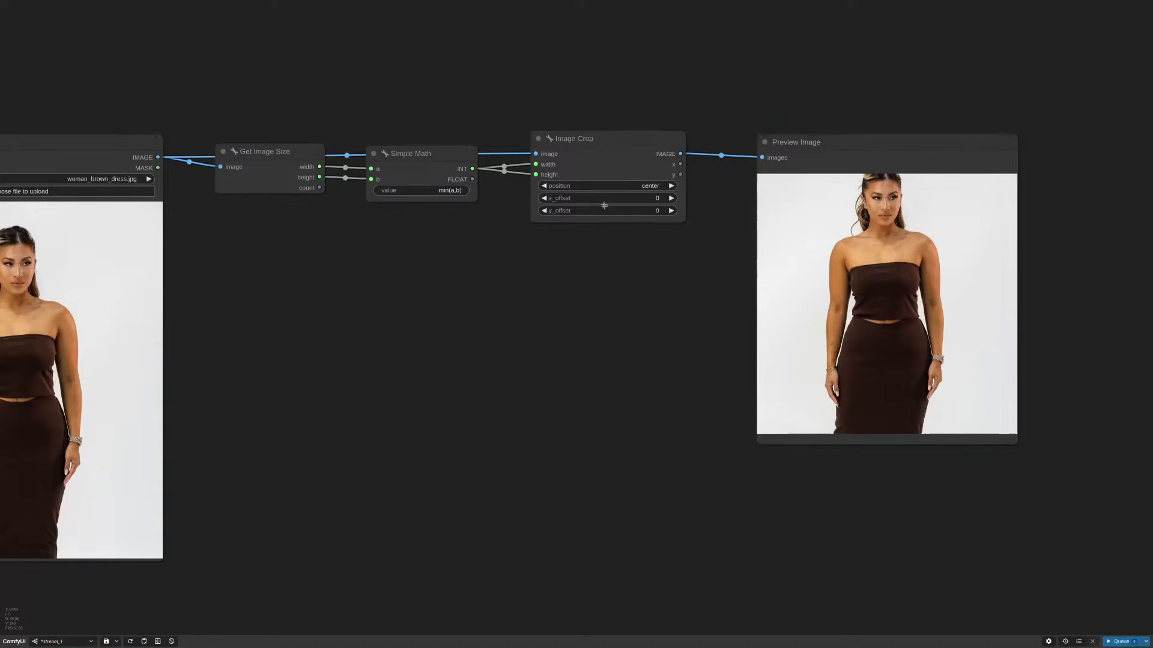
Step: Change the Image Crop position to top-center and rerun the workflow to update the preview
{"action": "left_click", "coordinate": [624, 185]}
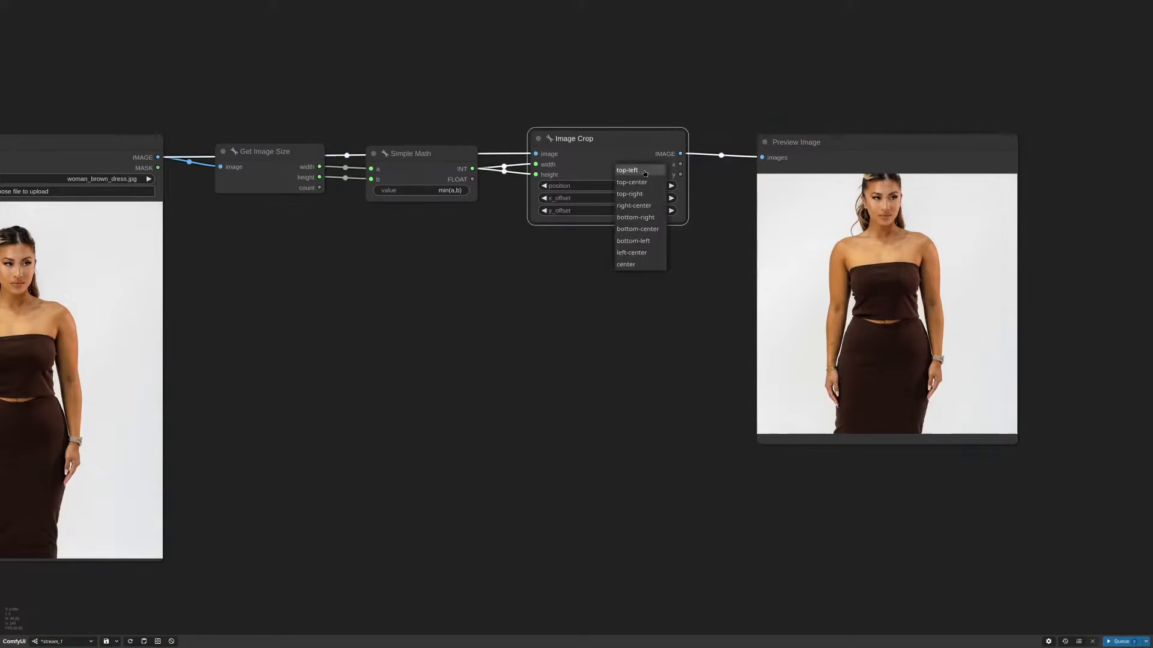
{"action": "left_click", "coordinate": [644, 173]}
{"action": "left_click", "coordinate": [643, 185]}
{"action": "left_click", "coordinate": [658, 180]}
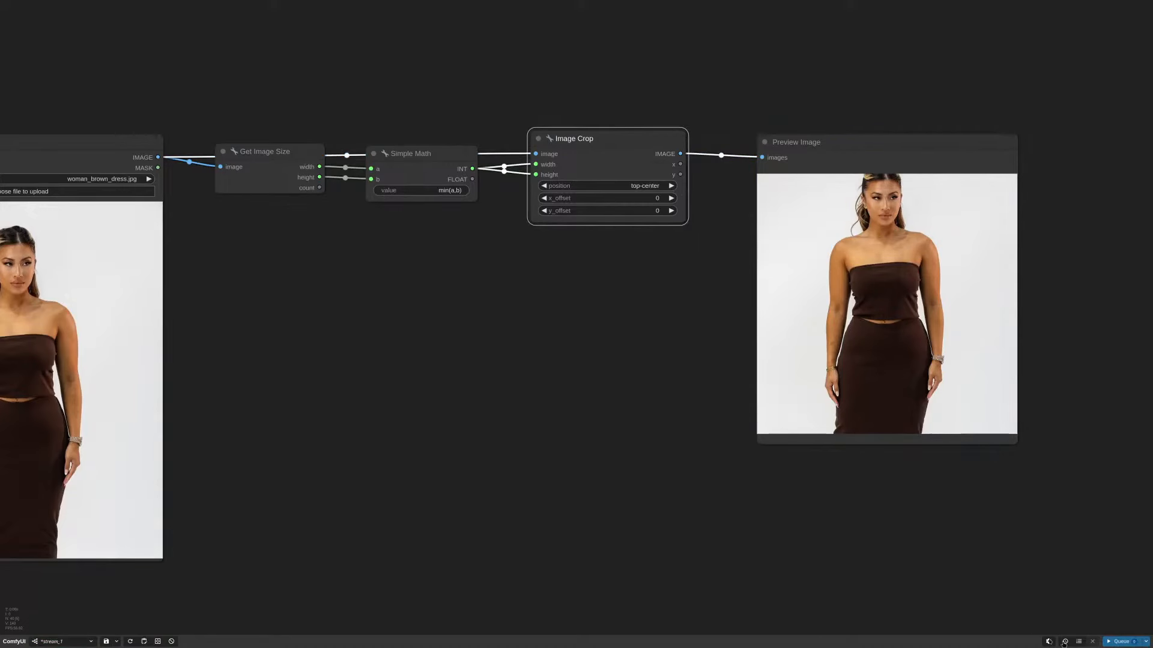
{"action": "left_click", "coordinate": [1120, 641]}
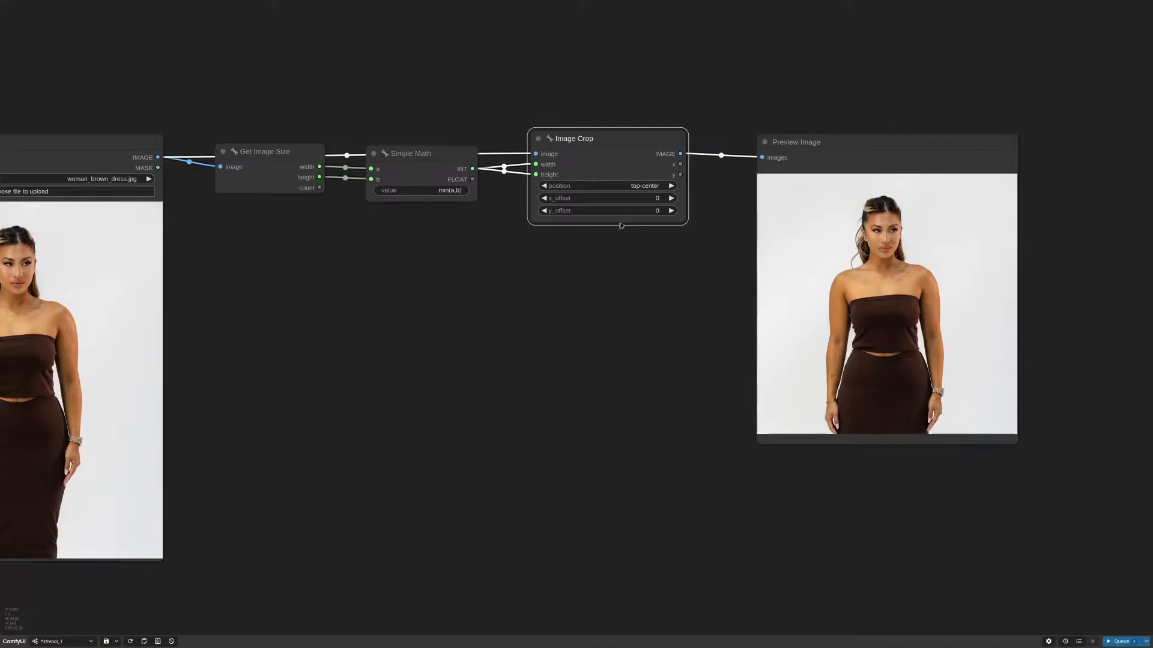
Step: Run the workflow with the Image Crop y_offset at 62, and again with the offset lowered
{"action": "scroll", "coordinate": [621, 225], "scroll_direction": "up", "scroll_amount": 3}
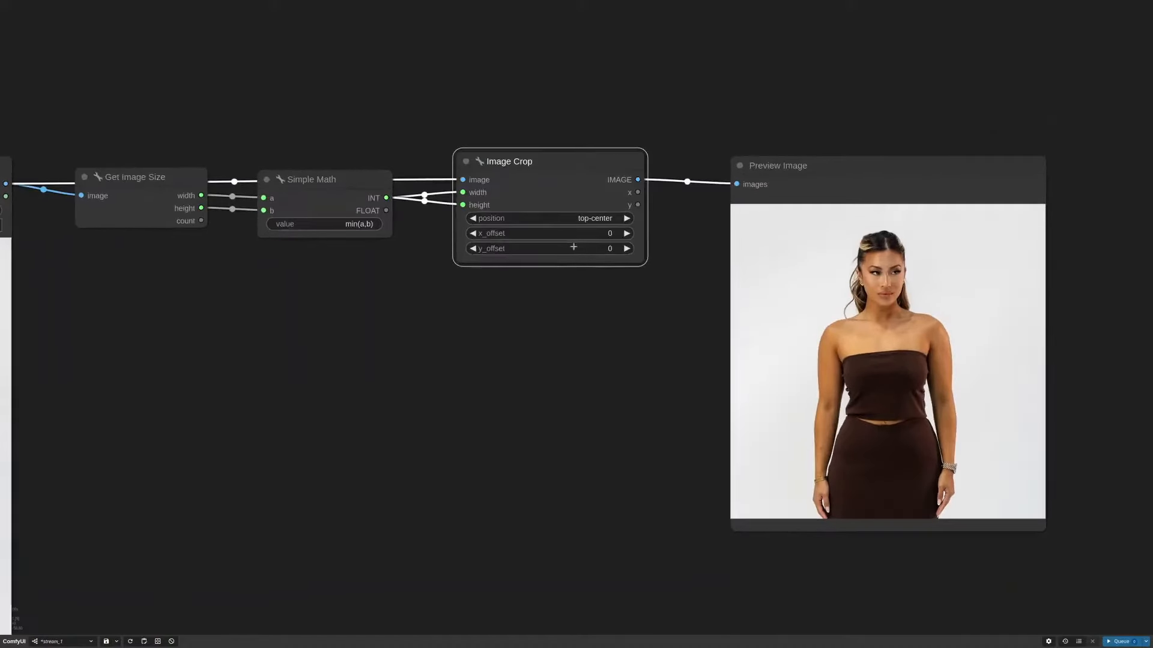
{"action": "left_click_drag", "start_coordinate": [540, 250], "coordinate": [710, 344]}
{"action": "left_click", "coordinate": [1120, 641]}
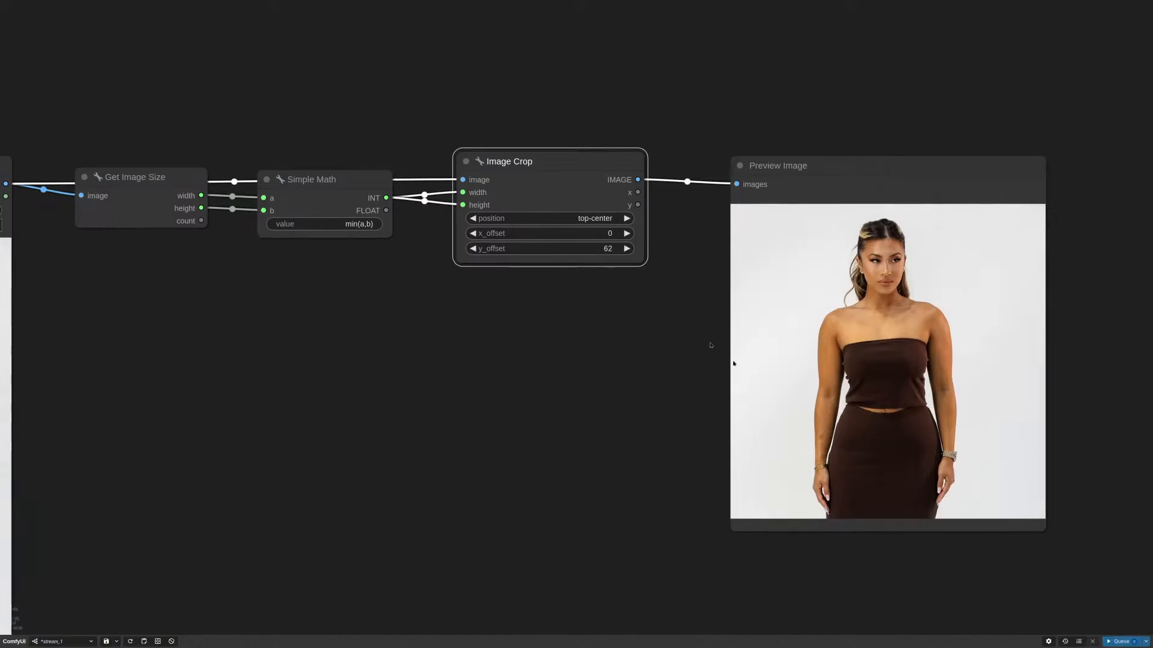
{"action": "left_click", "coordinate": [1122, 640]}
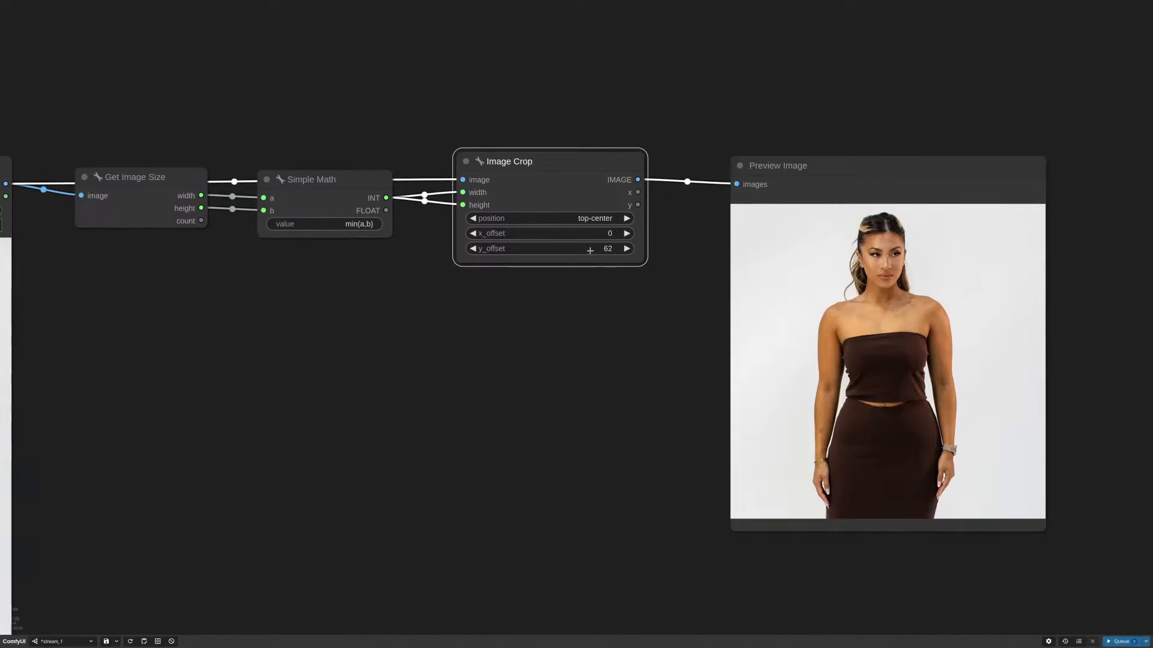
{"action": "left_click_drag", "start_coordinate": [590, 250], "coordinate": [569, 251]}
{"action": "left_click", "coordinate": [1108, 641]}
Step: Examine the existing Image Crop node and its connections in the portrait workflow below
{"action": "scroll", "coordinate": [589, 354], "scroll_direction": "down", "scroll_amount": 10}
{"action": "left_click_drag", "start_coordinate": [564, 425], "coordinate": [707, 188]}
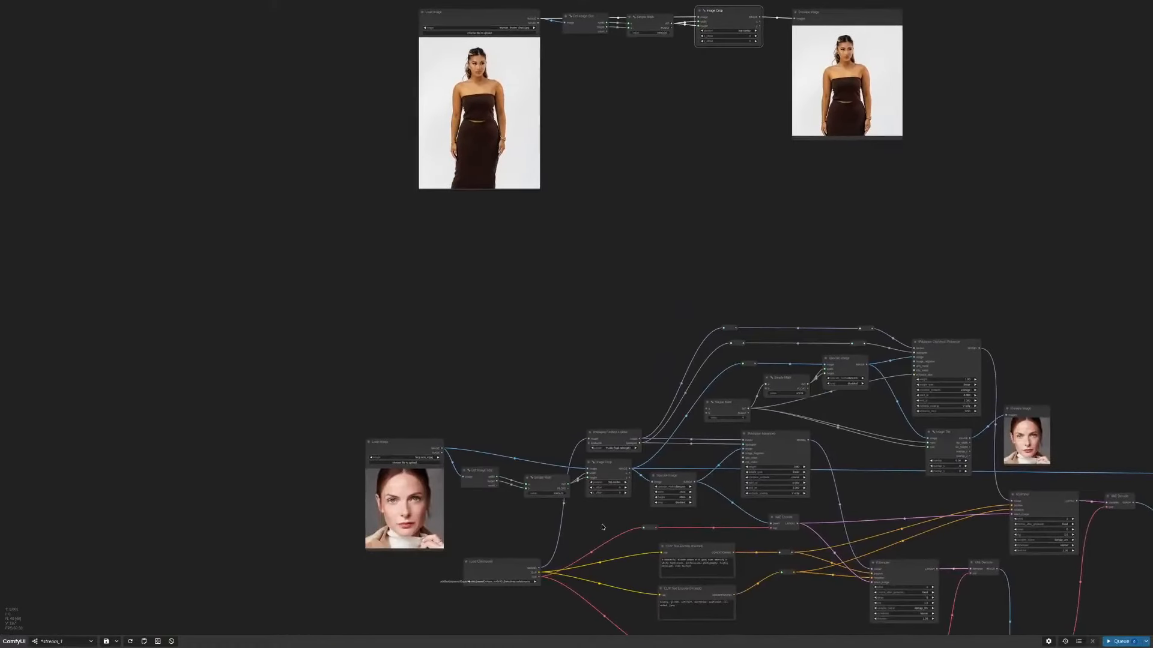
{"action": "left_click", "coordinate": [610, 465]}
{"action": "scroll", "coordinate": [610, 465], "scroll_direction": "up", "scroll_amount": 8}
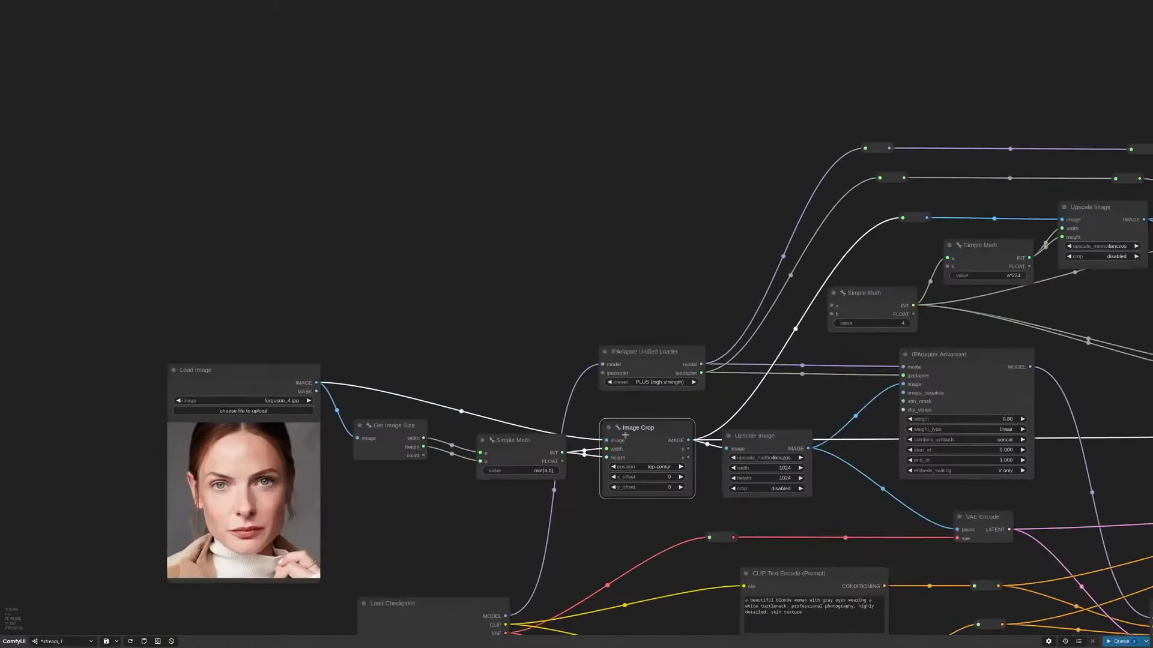
{"action": "left_click_drag", "start_coordinate": [623, 429], "coordinate": [624, 428]}
Step: Realign the brown-dress Load Image and Preview Image nodes with the row of nodes between them
{"action": "left_click_drag", "start_coordinate": [710, 109], "coordinate": [682, 334]}
{"action": "scroll", "coordinate": [708, 273], "scroll_direction": "down", "scroll_amount": 6}
{"action": "left_click_drag", "start_coordinate": [725, 164], "coordinate": [674, 356]}
{"action": "left_click_drag", "start_coordinate": [479, 183], "coordinate": [478, 172]}
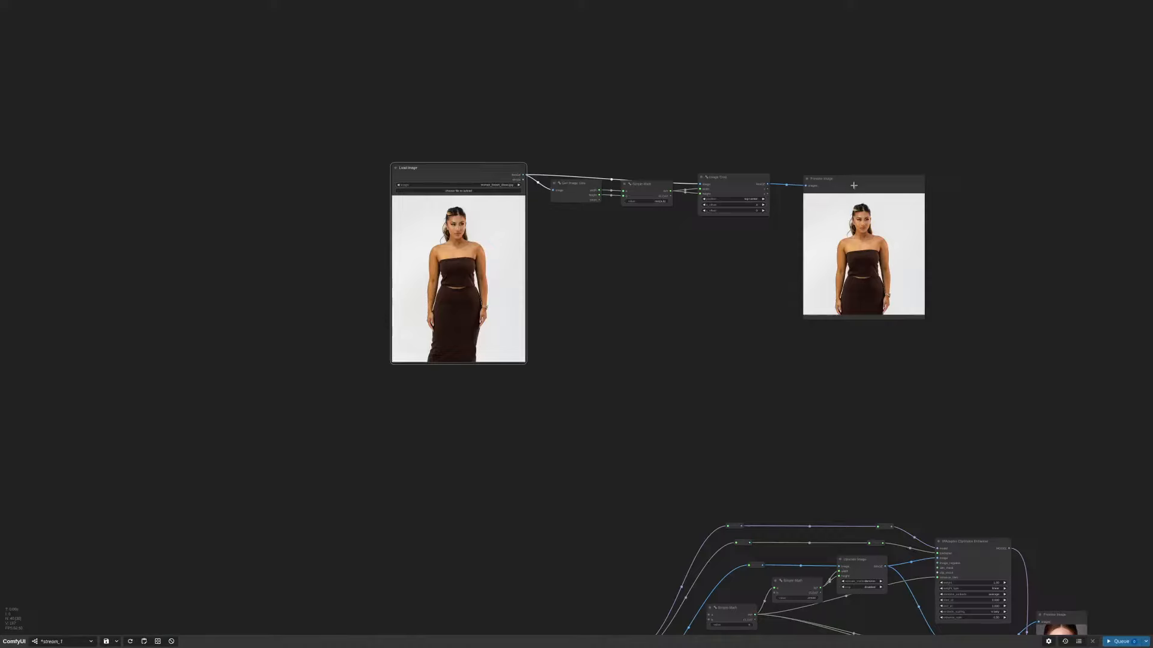
{"action": "left_click_drag", "start_coordinate": [853, 185], "coordinate": [853, 180]}
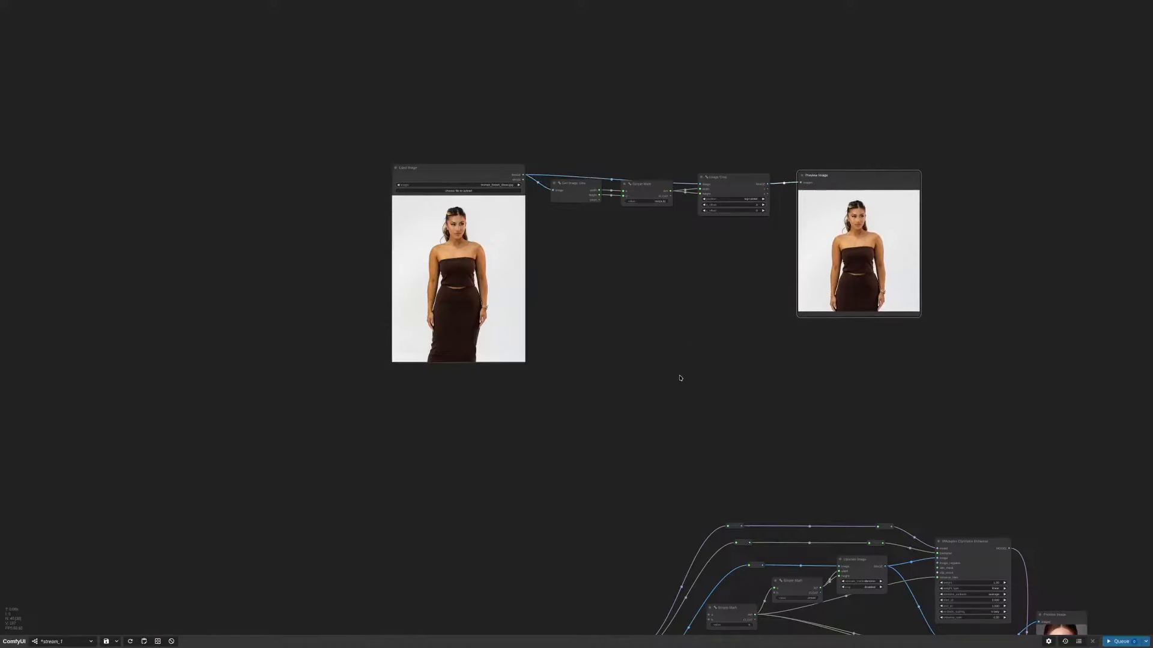
Step: Examine the portrait workflow below the brown-dress nodes, focusing on the two KSampler nodes and their connections
{"action": "scroll", "coordinate": [681, 378], "scroll_direction": "down", "scroll_amount": 2}
{"action": "left_click_drag", "start_coordinate": [682, 421], "coordinate": [694, 250]}
{"action": "scroll", "coordinate": [691, 449], "scroll_direction": "up", "scroll_amount": 6}
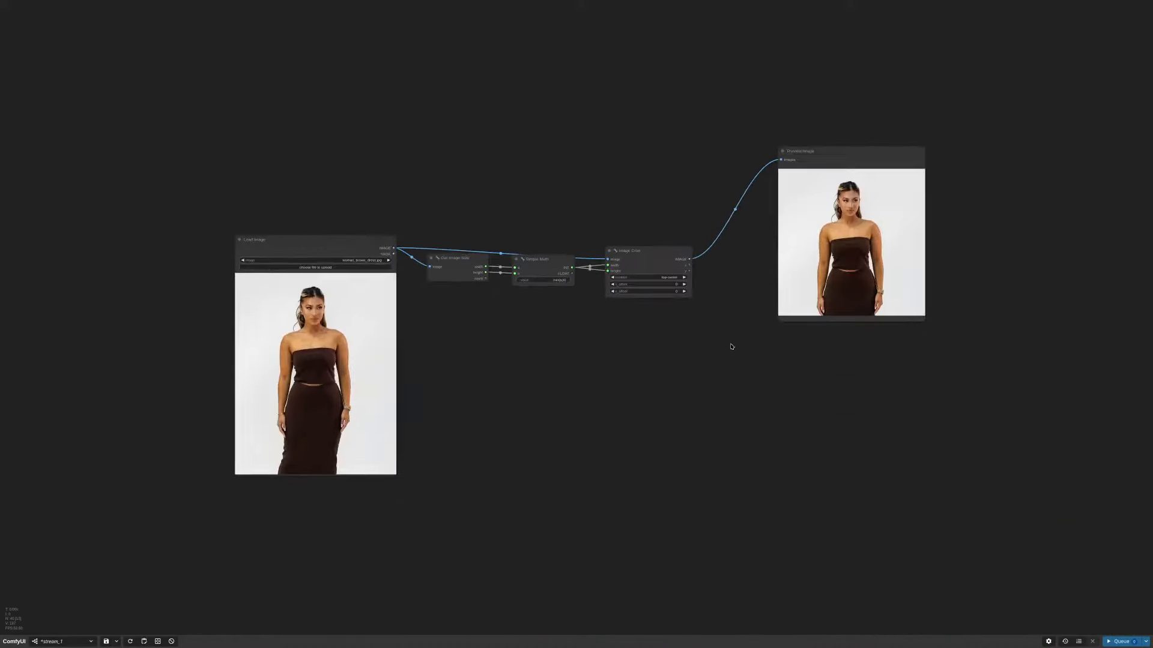
{"action": "scroll", "coordinate": [731, 344], "scroll_direction": "down", "scroll_amount": 6}
{"action": "left_click_drag", "start_coordinate": [869, 514], "coordinate": [758, 122]}
{"action": "left_click_drag", "start_coordinate": [841, 333], "coordinate": [812, 331]}
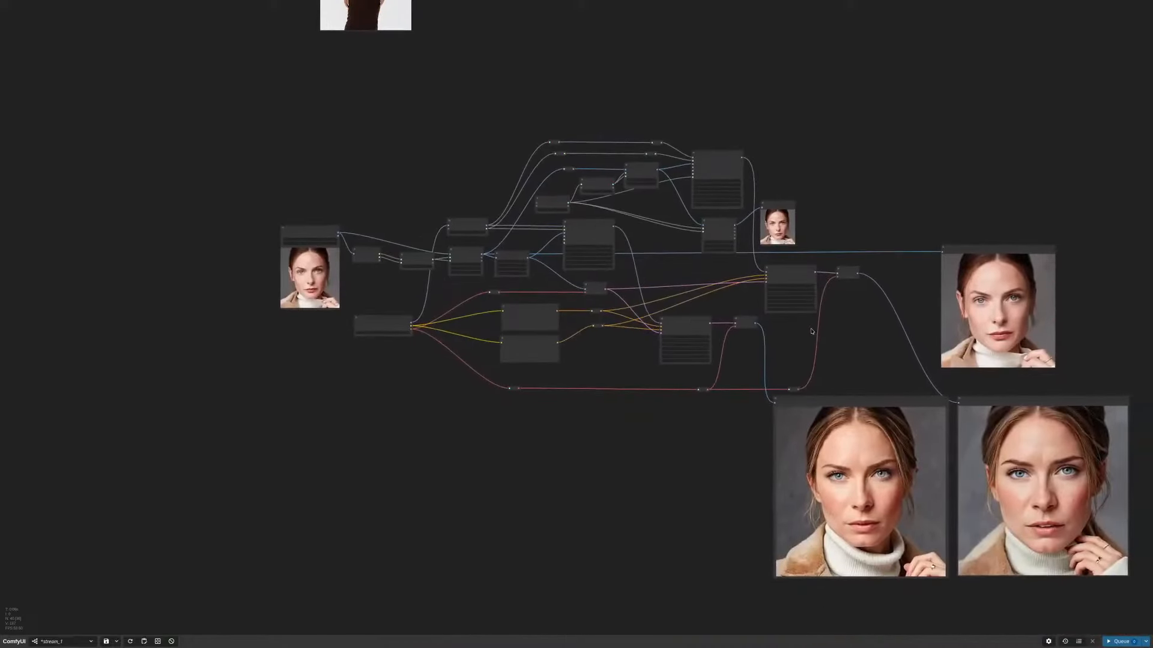
{"action": "scroll", "coordinate": [808, 325], "scroll_direction": "up", "scroll_amount": 10}
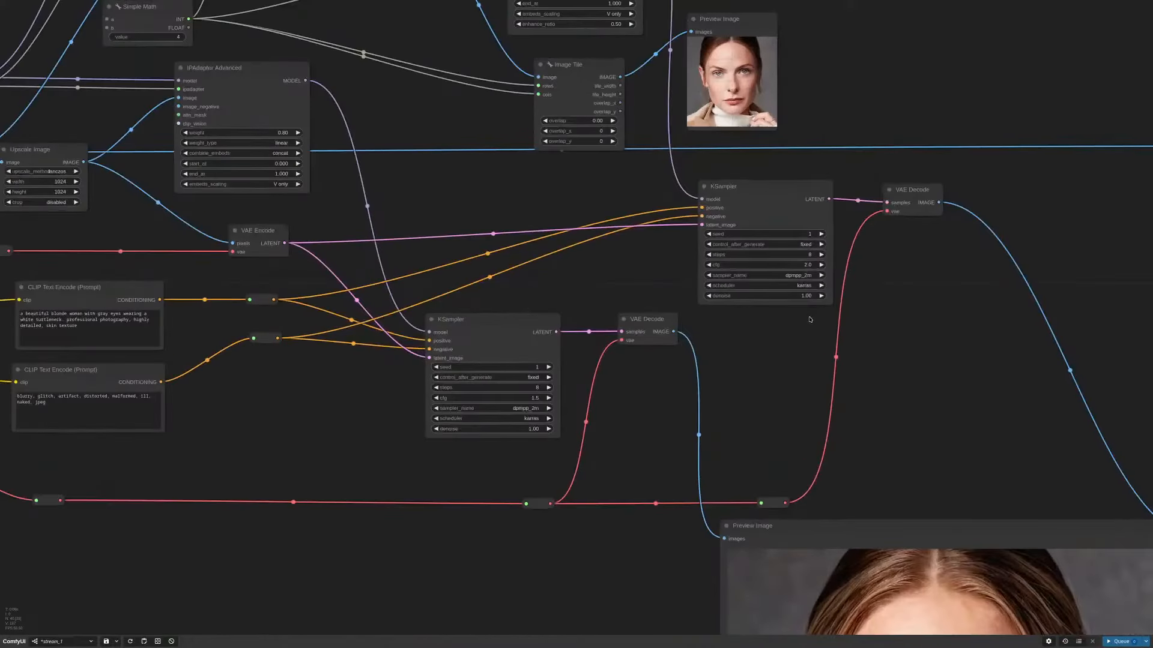
{"action": "scroll", "coordinate": [810, 319], "scroll_direction": "up", "scroll_amount": 4}
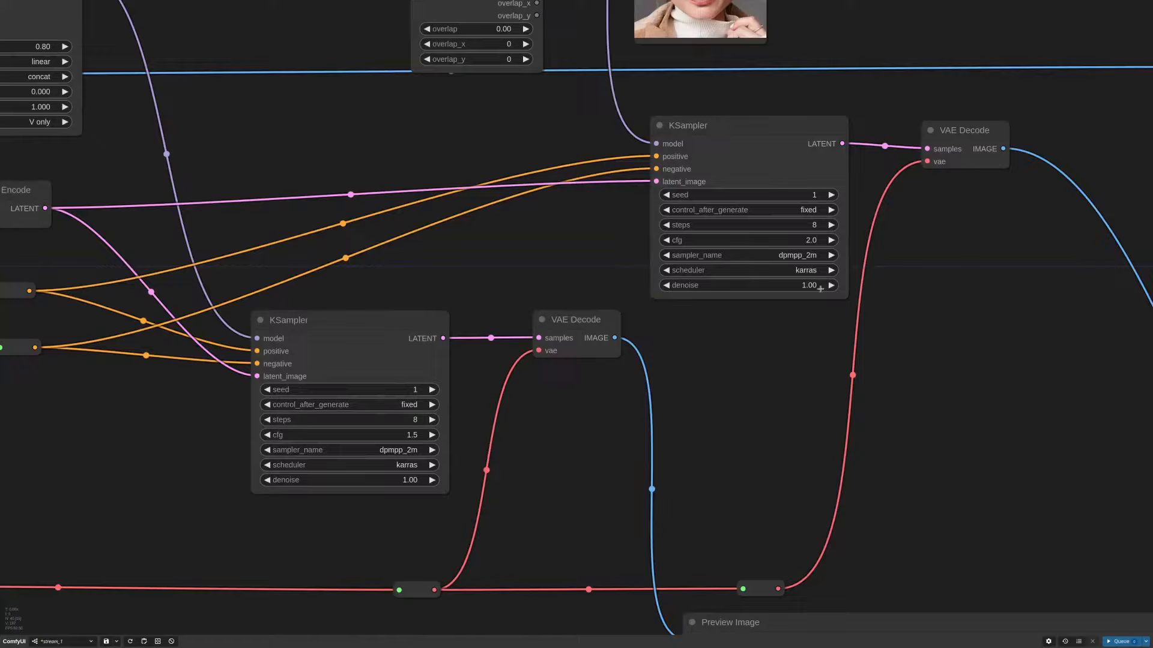
{"action": "scroll", "coordinate": [820, 289], "scroll_direction": "down", "scroll_amount": 10}
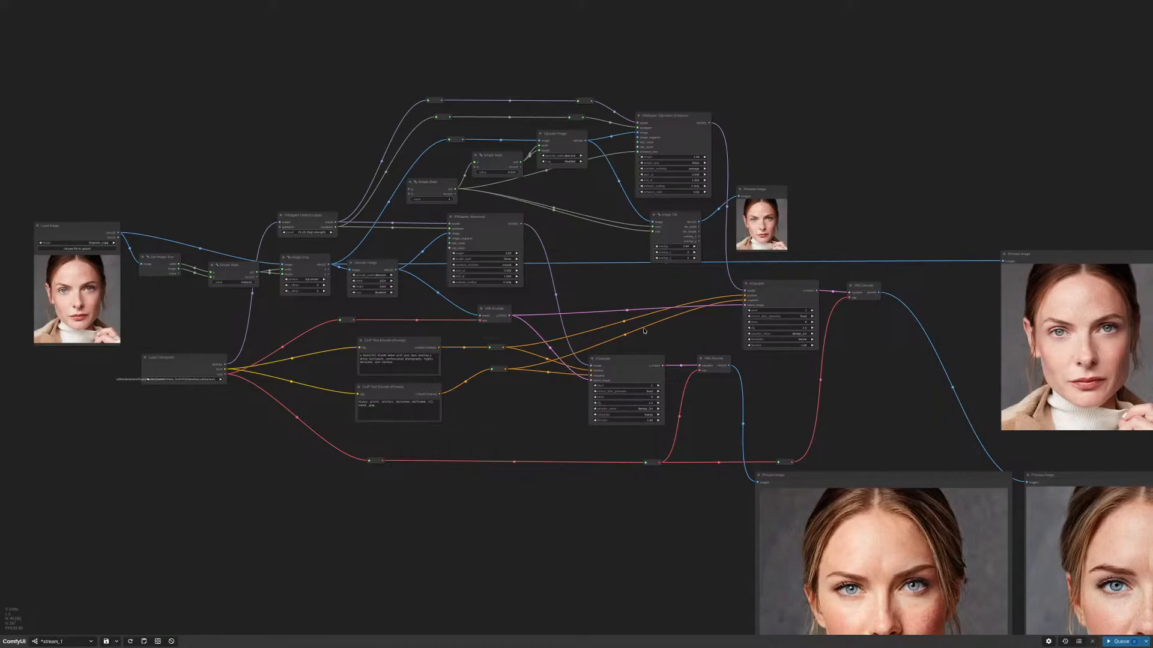
{"action": "scroll", "coordinate": [634, 322], "scroll_direction": "up", "scroll_amount": 10}
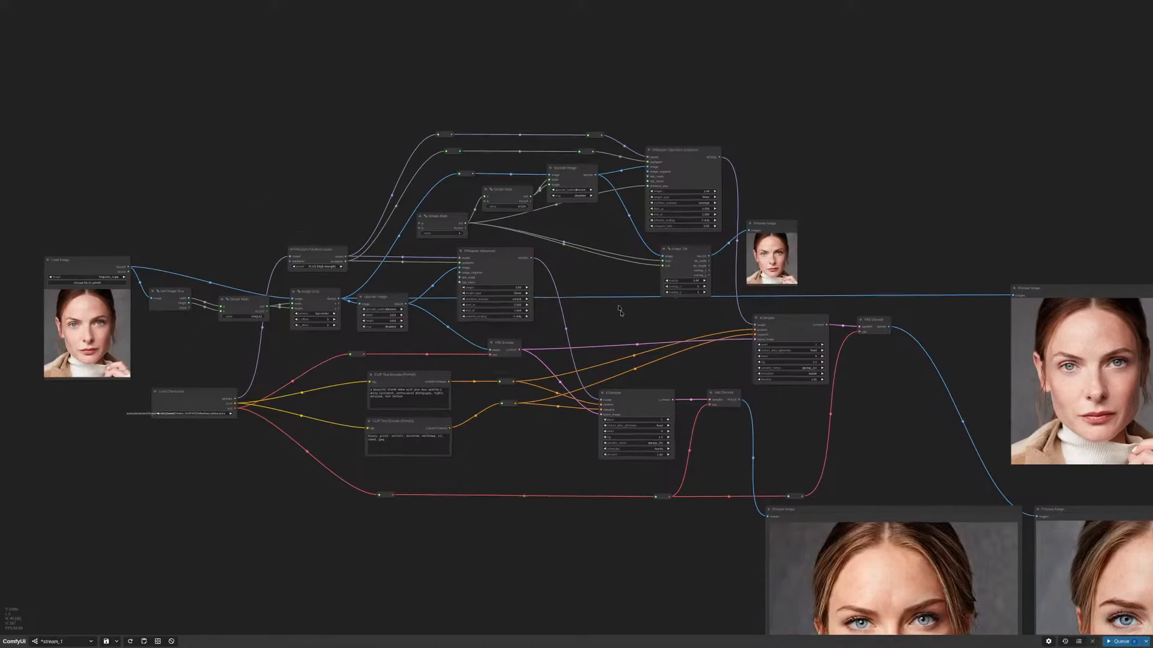
{"action": "scroll", "coordinate": [733, 242], "scroll_direction": "up", "scroll_amount": 4}
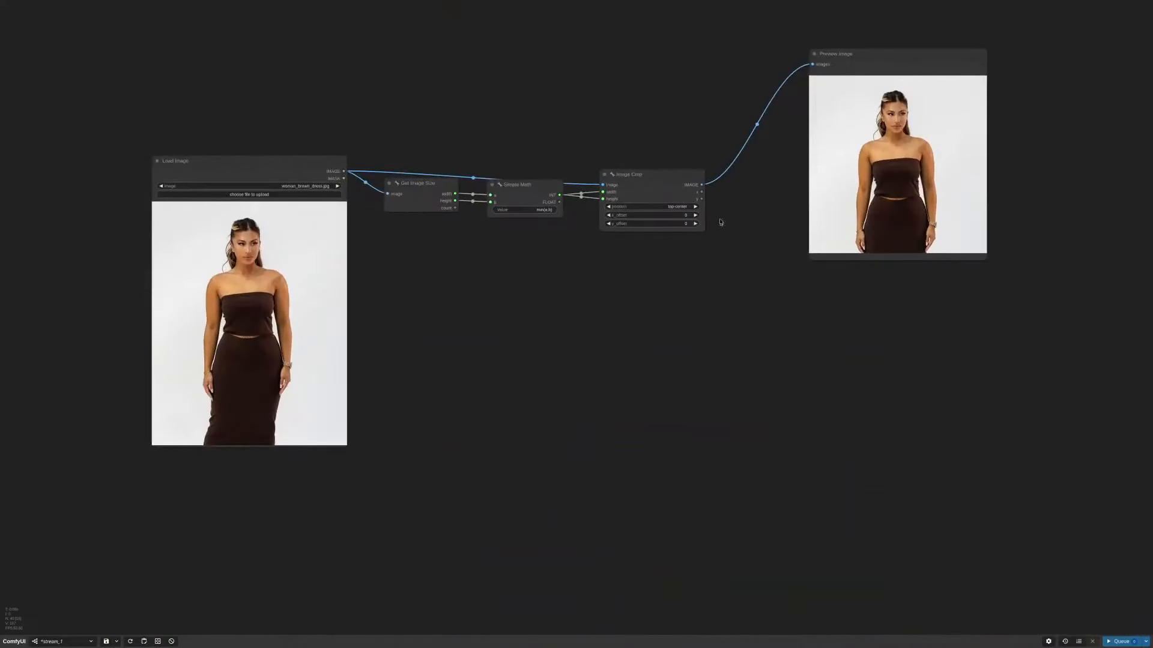
Step: Add an Upscale Image node beside the brown-dress Image Crop node and set its width and height to 1024
{"action": "double_click", "coordinate": [743, 301]}
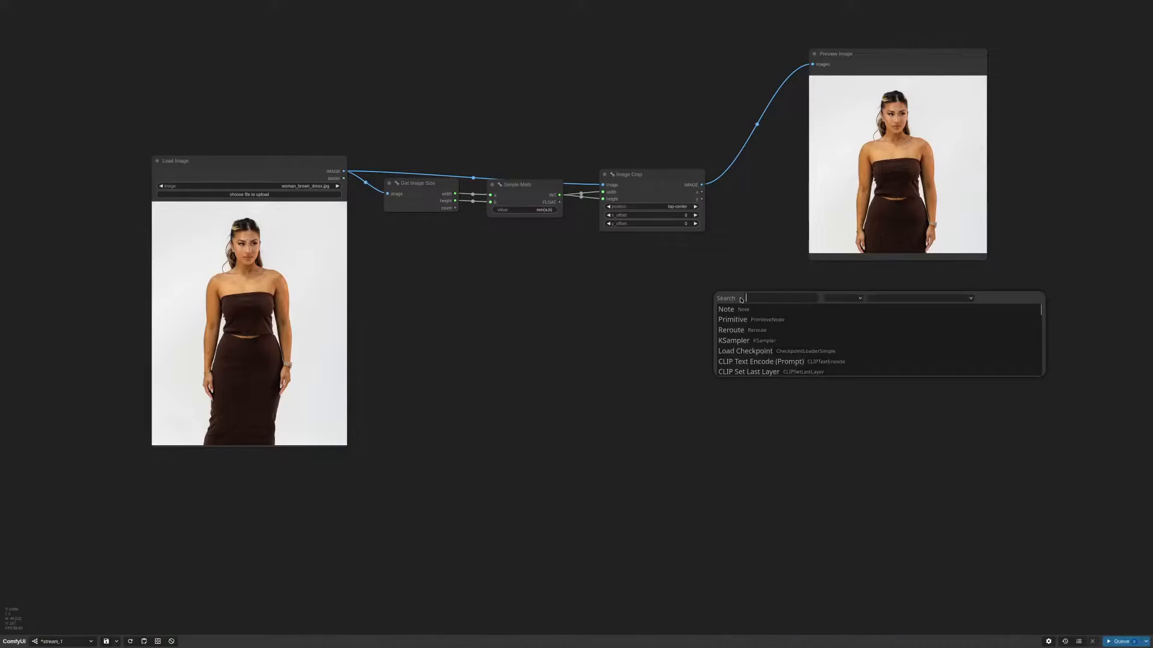
{"action": "type", "text": "up"}
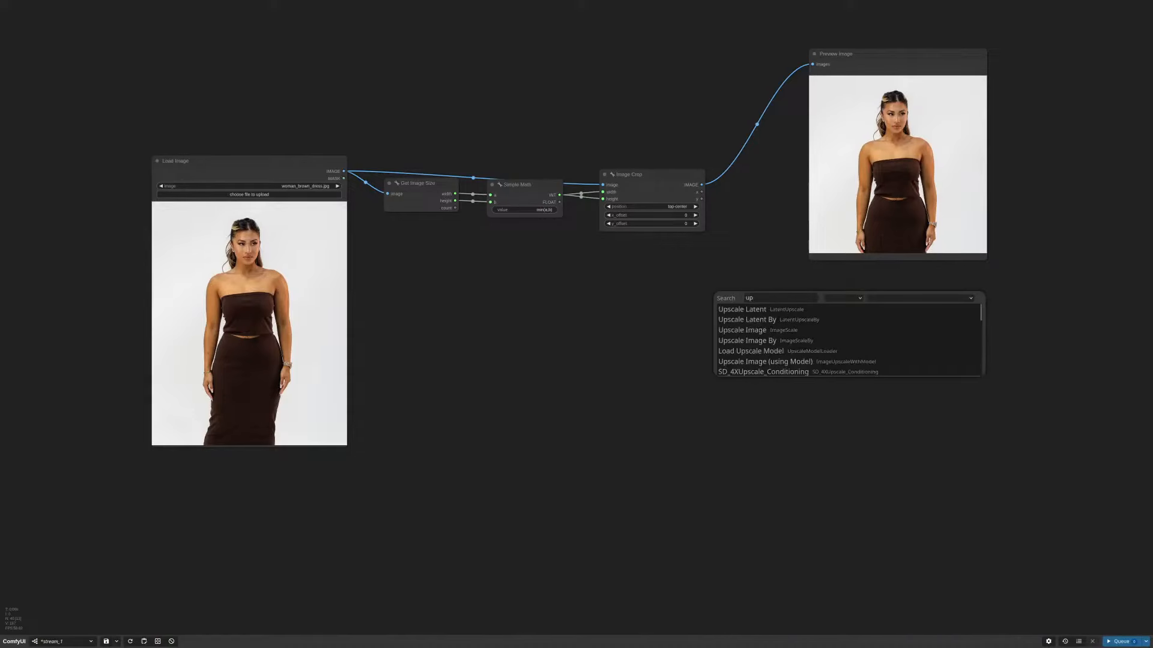
{"action": "left_click", "coordinate": [767, 330]}
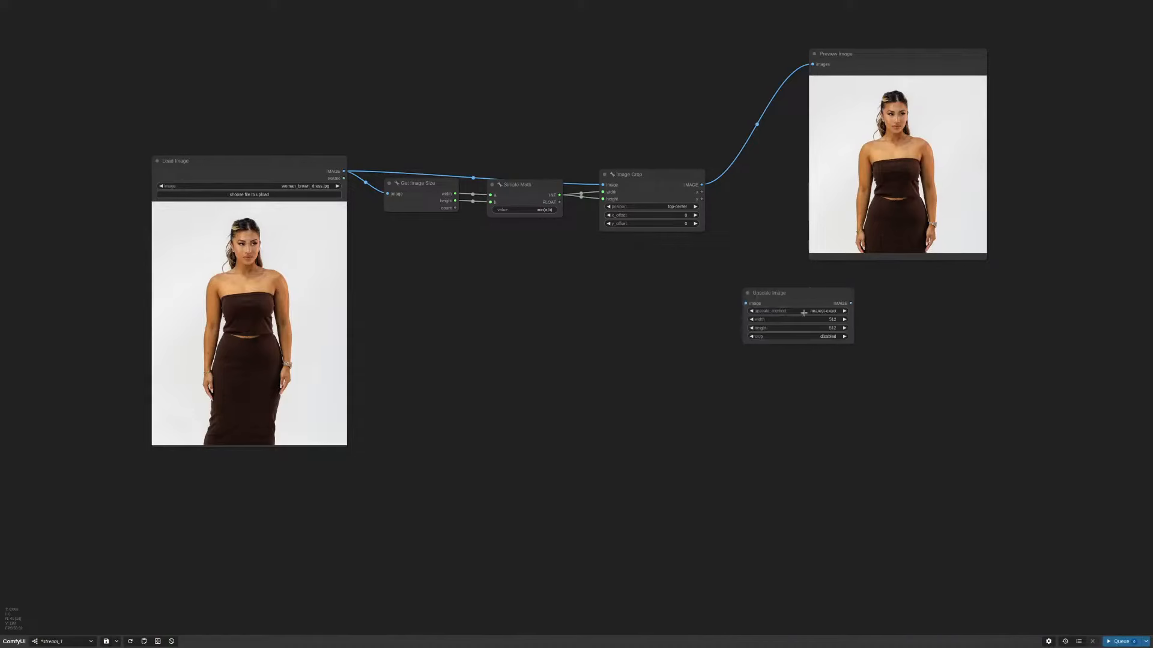
{"action": "scroll", "coordinate": [820, 292], "scroll_direction": "up", "scroll_amount": 5}
{"action": "left_click", "coordinate": [837, 336]}
{"action": "type", "text": "1024"}
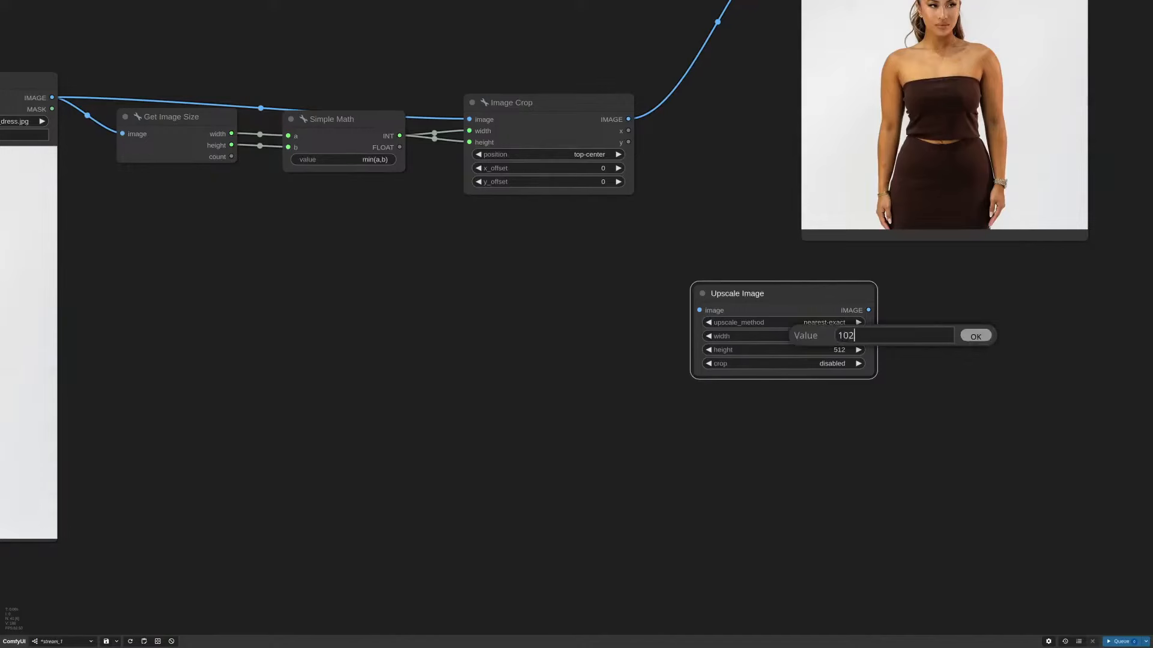
{"action": "key", "text": "Return"}
{"action": "left_click", "coordinate": [841, 350]}
{"action": "type", "text": "1024"}
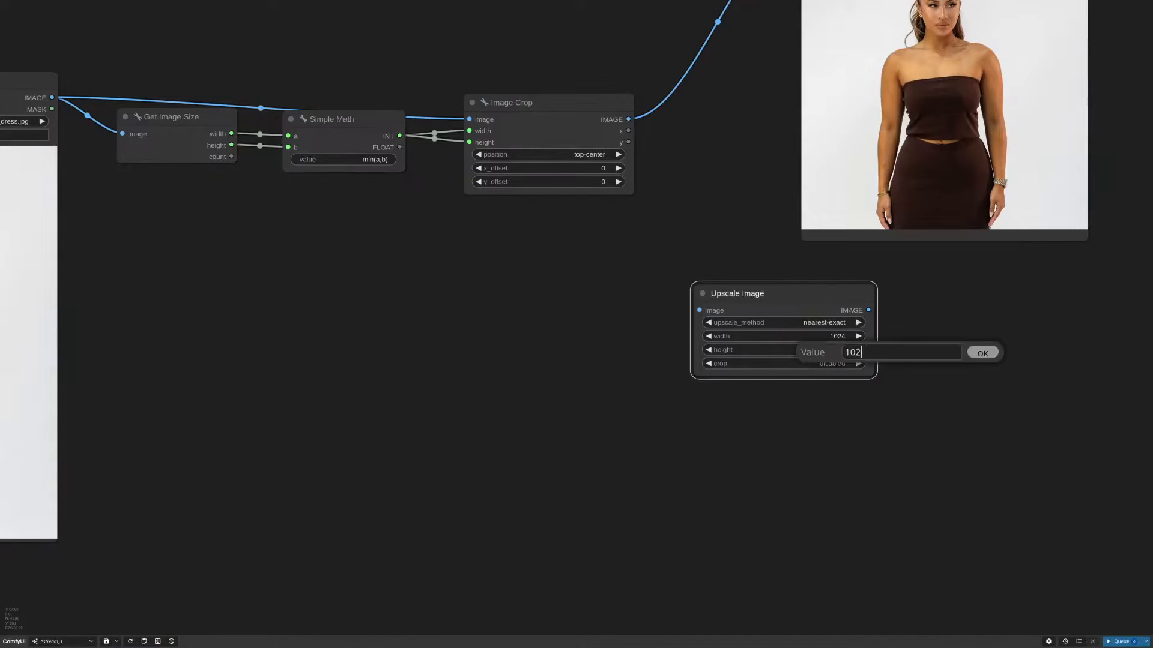
{"action": "key", "text": "Return"}
Step: Connect the Image Crop image output to Upscale Image and set its upscale_method to lanczos
{"action": "left_click_drag", "start_coordinate": [628, 119], "coordinate": [701, 309]}
{"action": "scroll", "coordinate": [751, 262], "scroll_direction": "down", "scroll_amount": 5}
{"action": "left_click", "coordinate": [804, 295]}
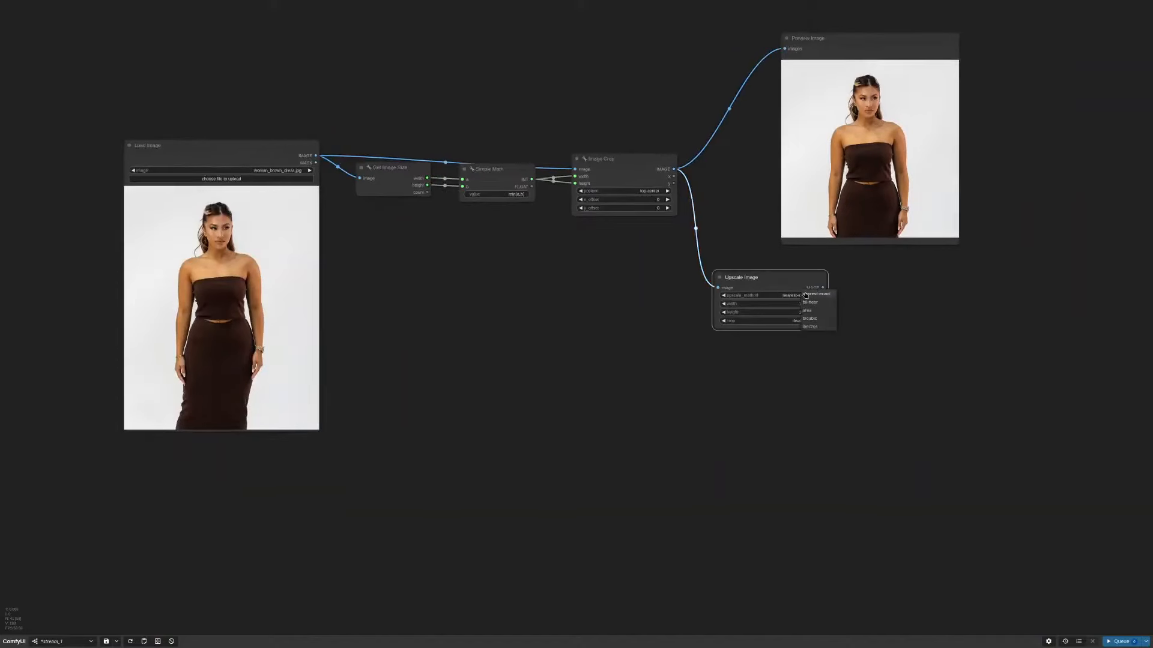
{"action": "left_click", "coordinate": [816, 327]}
Step: Attach a Preview Image node to the Upscale Image output, run the workflow, and enlarge the resulting preview
{"action": "left_click_drag", "start_coordinate": [823, 287], "coordinate": [874, 281]}
{"action": "left_click", "coordinate": [888, 340]}
{"action": "scroll", "coordinate": [831, 391], "scroll_direction": "down", "scroll_amount": 5}
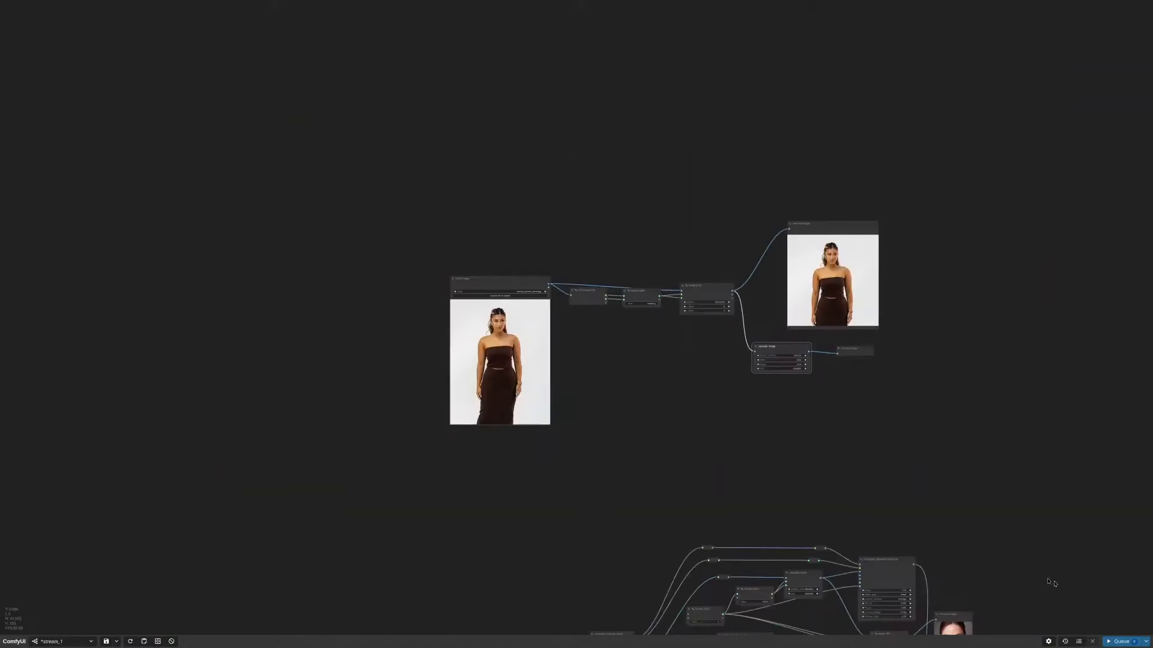
{"action": "left_click", "coordinate": [1120, 641]}
{"action": "left_click_drag", "start_coordinate": [861, 437], "coordinate": [755, 373]}
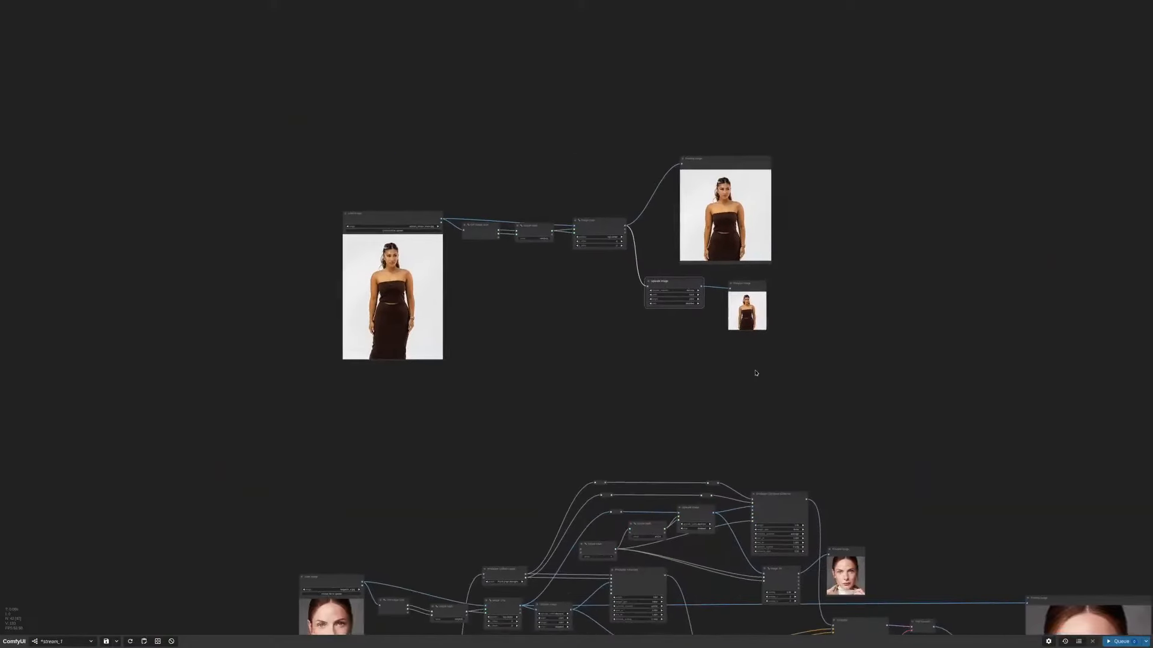
{"action": "left_click_drag", "start_coordinate": [766, 332], "coordinate": [925, 487]}
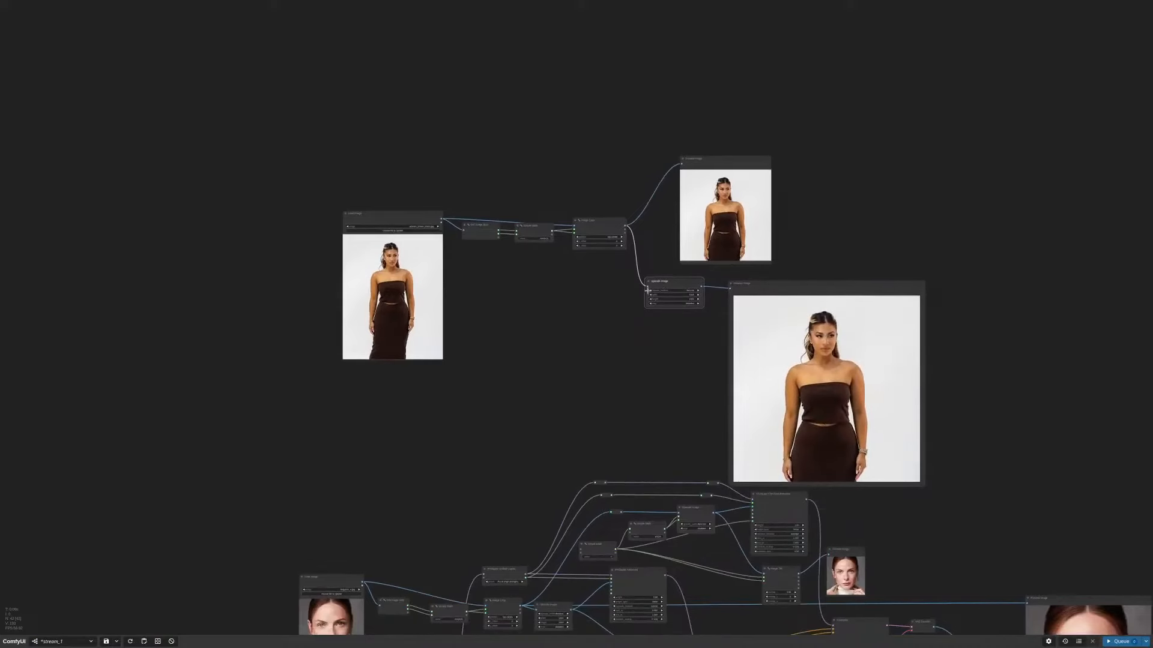
{"action": "left_click_drag", "start_coordinate": [689, 281], "coordinate": [697, 279]}
Step: Delete the enlarged Preview Image node attached to Upscale Image
{"action": "left_click_drag", "start_coordinate": [818, 268], "coordinate": [749, 211]}
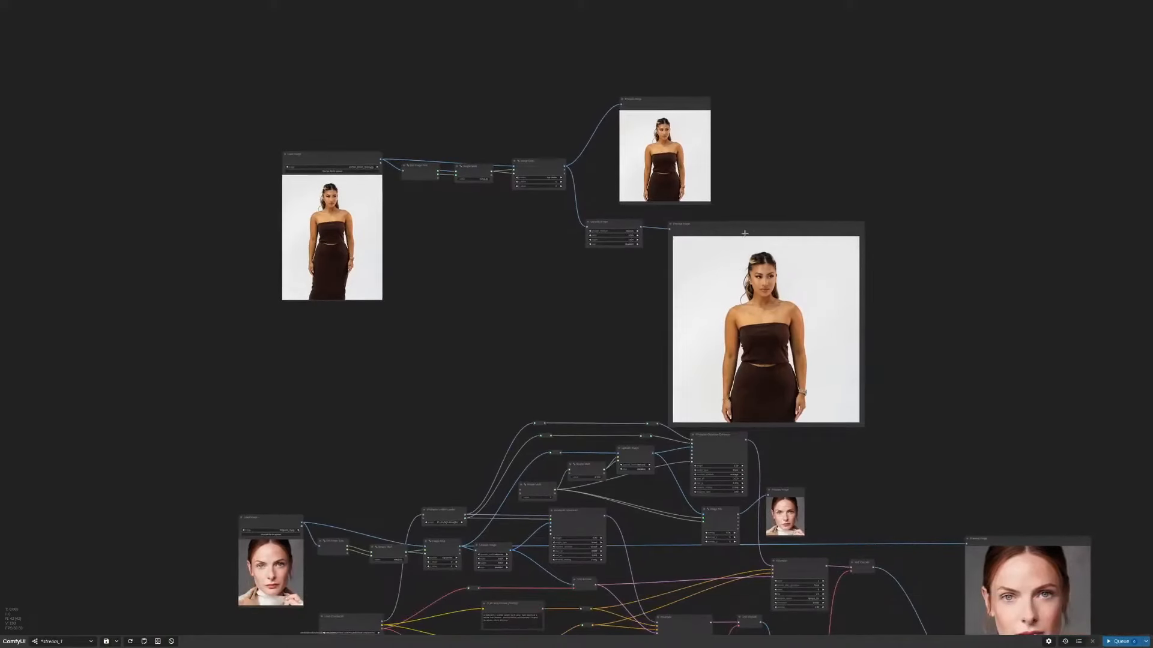
{"action": "left_click_drag", "start_coordinate": [758, 229], "coordinate": [772, 231]}
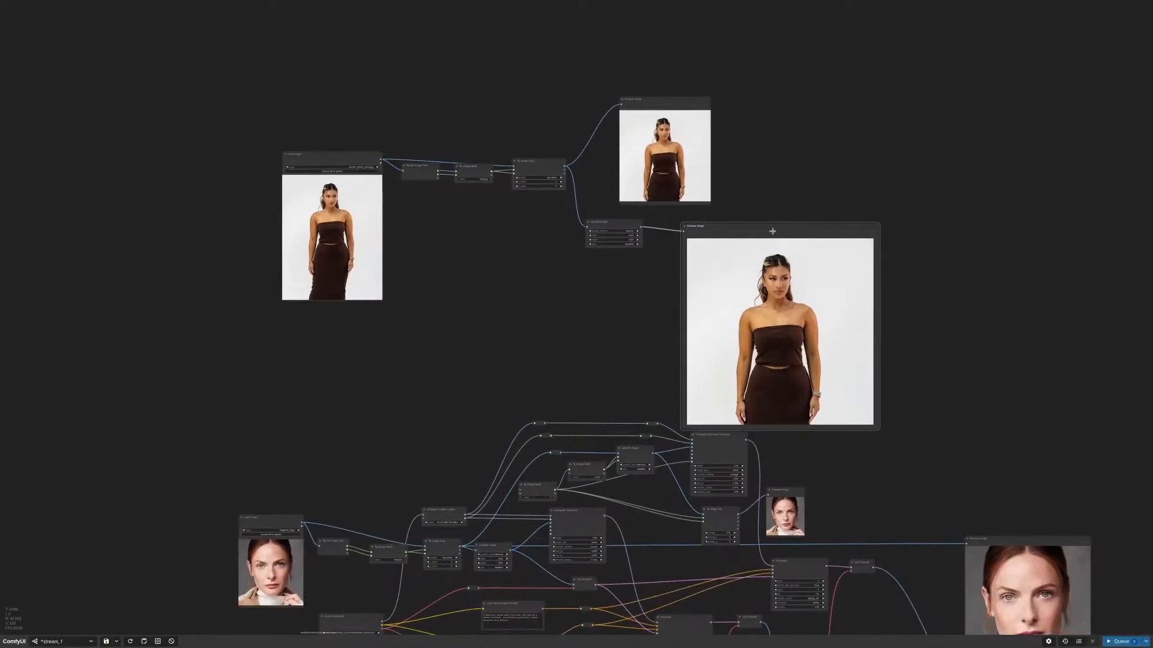
{"action": "key", "text": "Delete"}
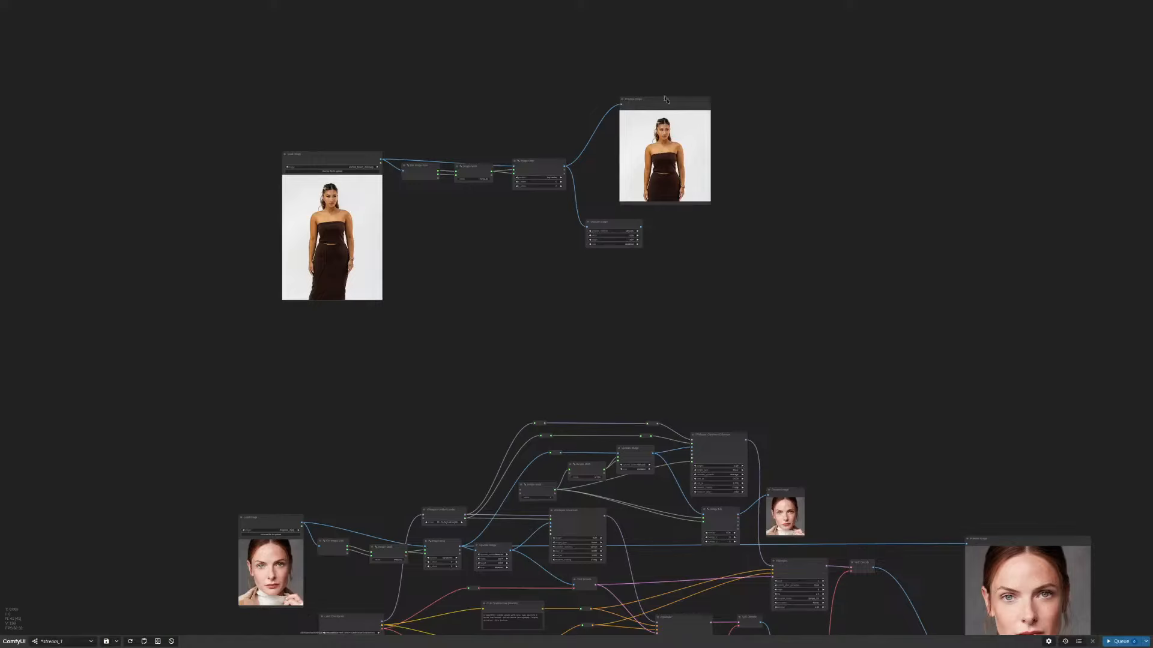
Step: Add an IPAdapter ClipVision Enhancer node to the brown-dress example, beside the cropped image's preview
{"action": "scroll", "coordinate": [722, 436], "scroll_direction": "up", "scroll_amount": 9}
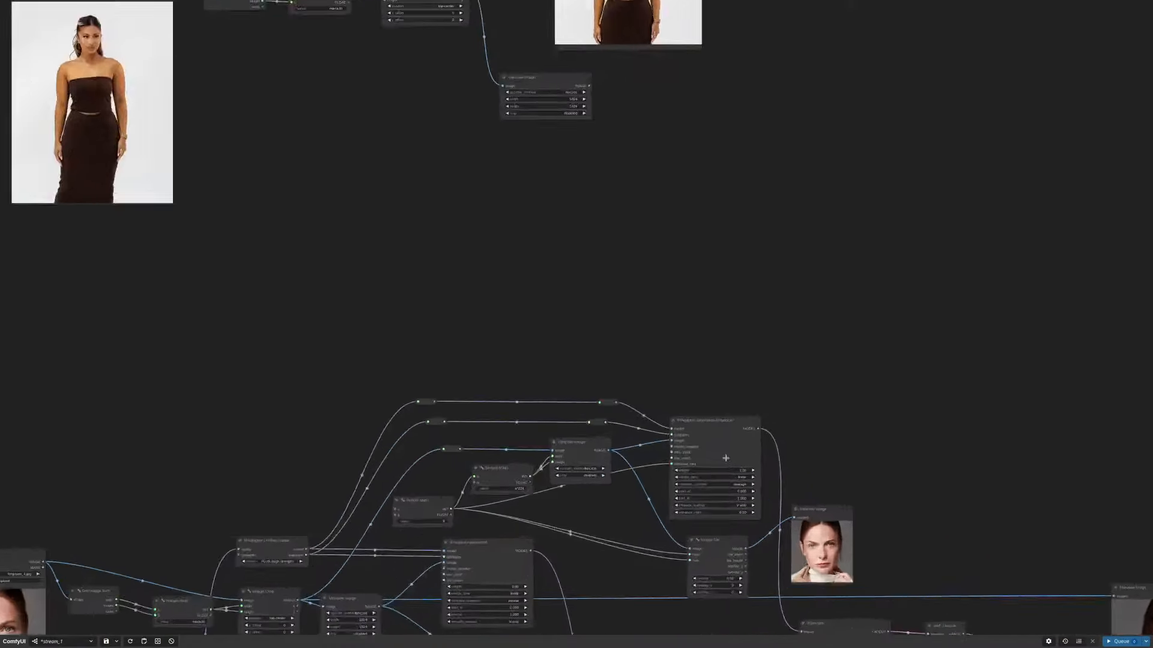
{"action": "left_click_drag", "start_coordinate": [693, 355], "coordinate": [788, 617]}
{"action": "scroll", "coordinate": [879, 233], "scroll_direction": "down", "scroll_amount": 6}
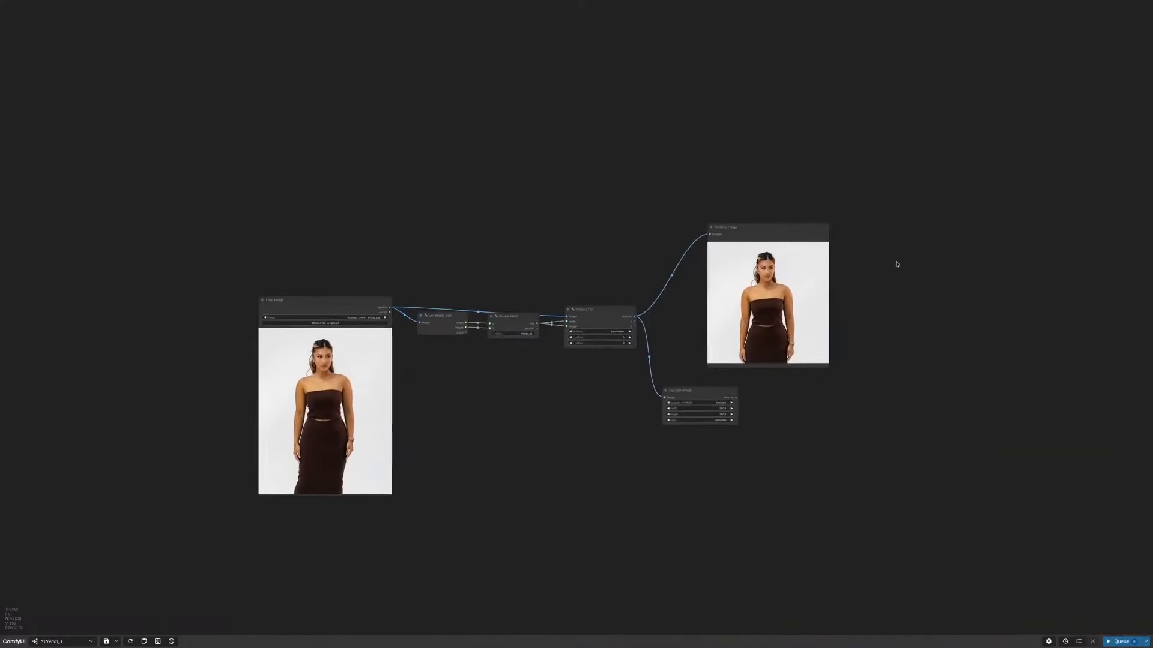
{"action": "double_click", "coordinate": [895, 261]}
{"action": "type", "text": "clip"}
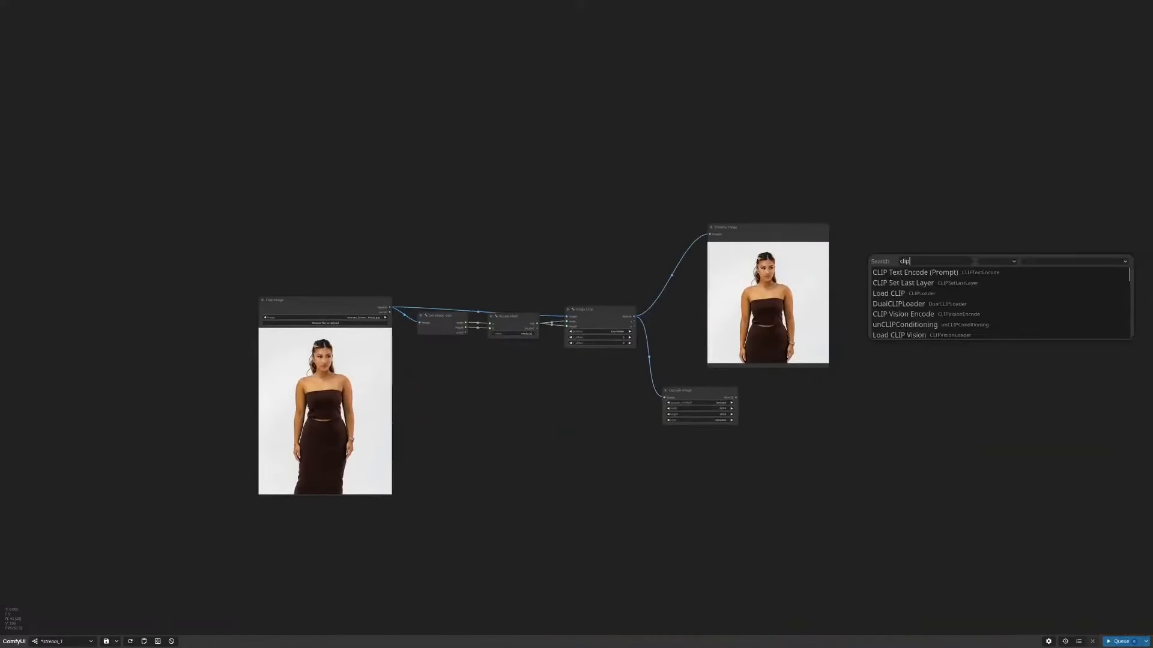
{"action": "type", "text": "visi"}
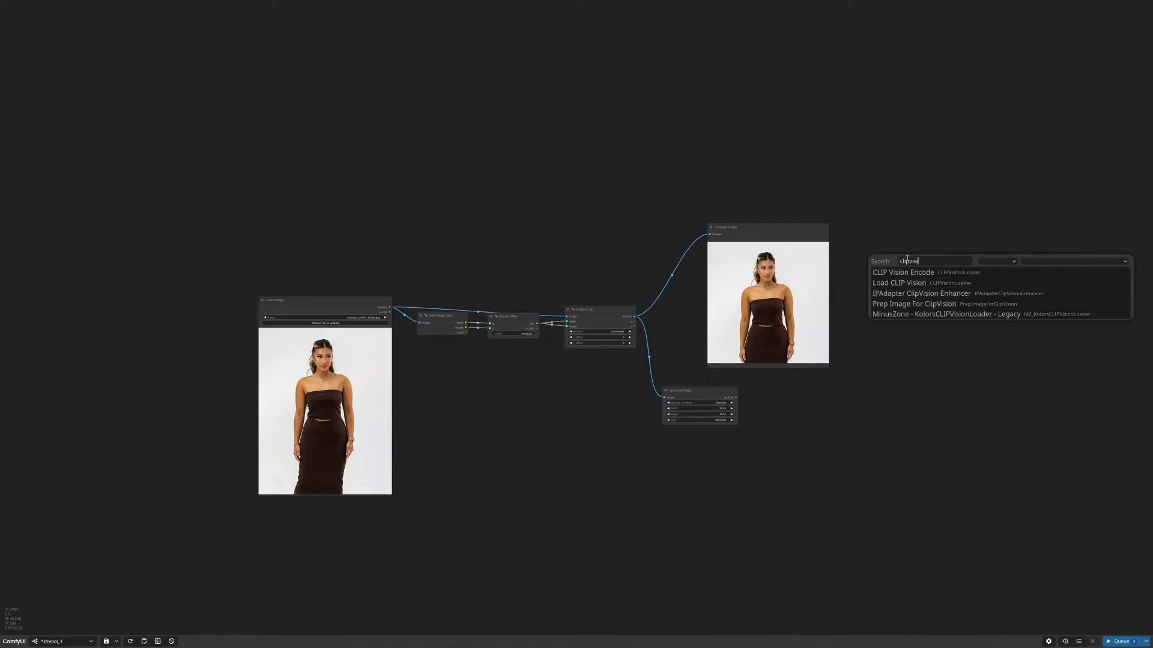
{"action": "type", "text": "onen"}
{"action": "key", "text": "Down"}
{"action": "key", "text": "Down"}
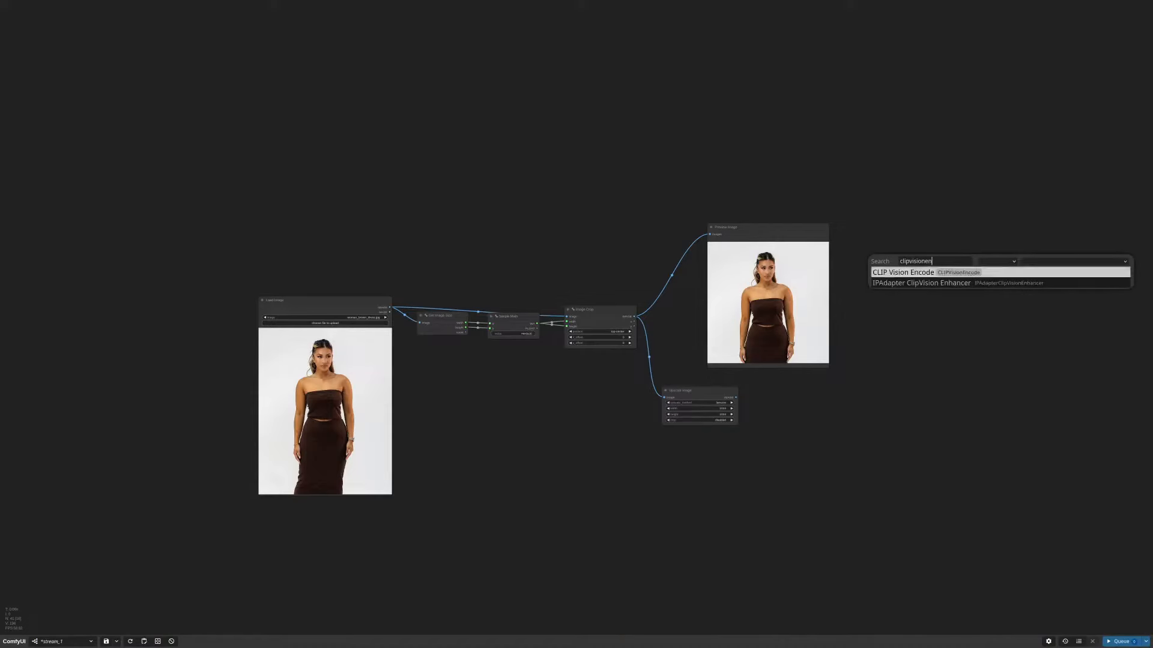
{"action": "key", "text": "Return"}
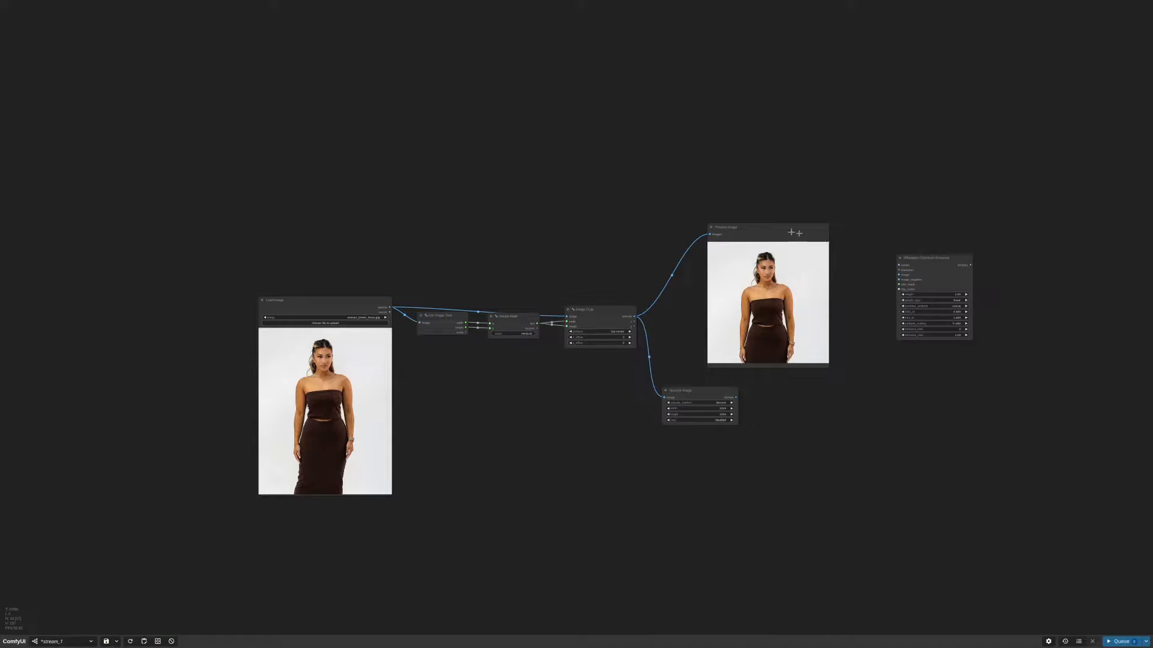
Step: Spread out the brown-dress nodes, with Preview Image above, Upscale Image below, and IPAdapter ClipVision Enhancer in between
{"action": "left_click_drag", "start_coordinate": [794, 233], "coordinate": [760, 114]}
{"action": "left_click_drag", "start_coordinate": [933, 262], "coordinate": [823, 321]}
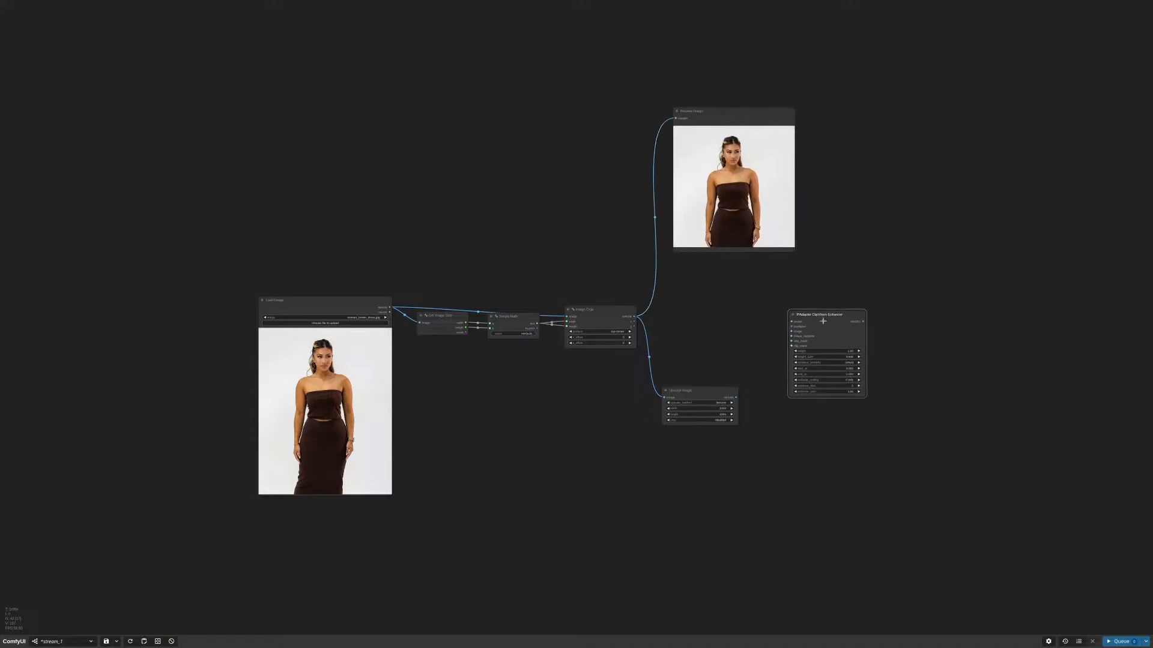
{"action": "scroll", "coordinate": [755, 412], "scroll_direction": "up", "scroll_amount": 4}
{"action": "left_click_drag", "start_coordinate": [660, 390], "coordinate": [650, 515]}
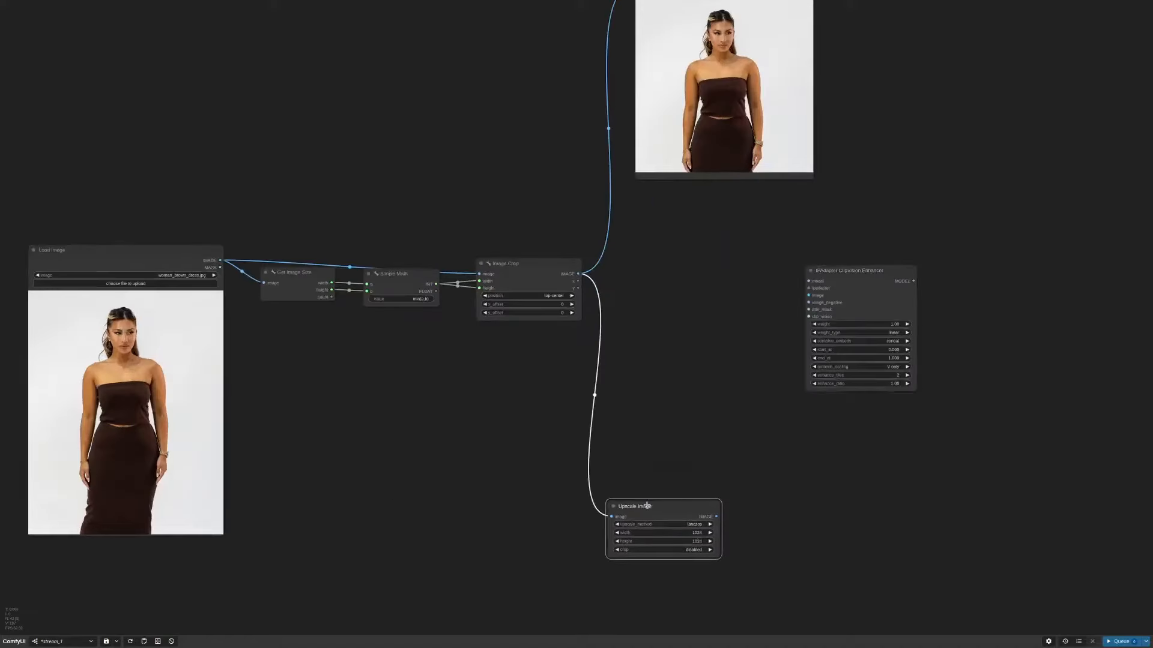
{"action": "left_click_drag", "start_coordinate": [870, 271], "coordinate": [789, 249]}
{"action": "scroll", "coordinate": [704, 279], "scroll_direction": "up", "scroll_amount": 4}
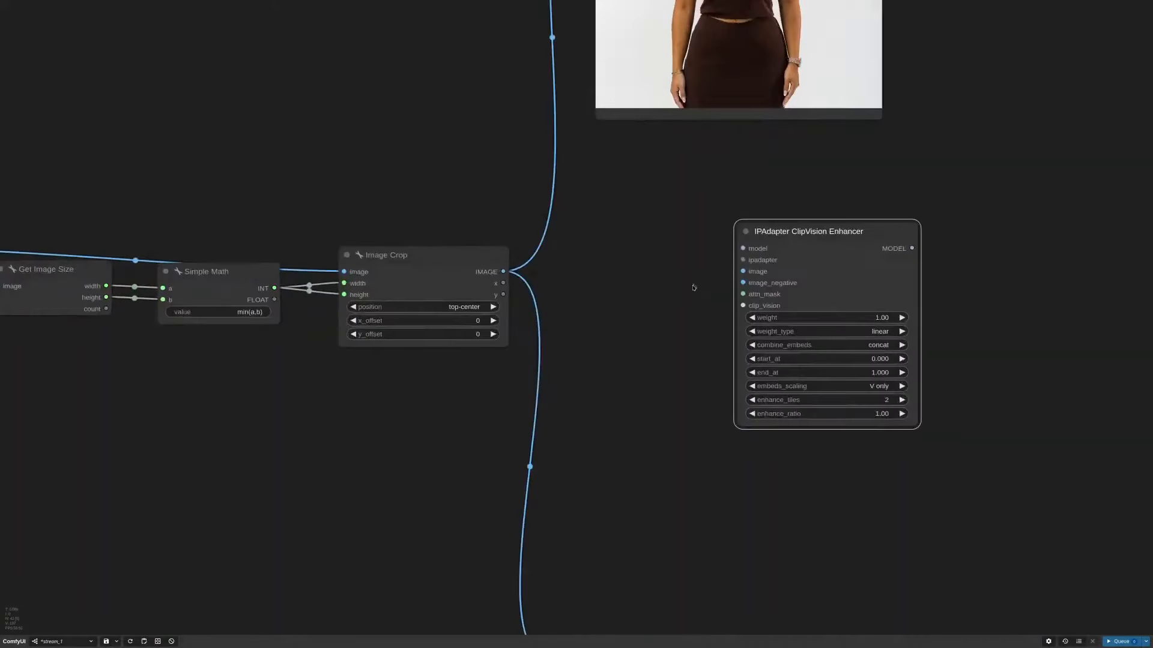
{"action": "scroll", "coordinate": [690, 295], "scroll_direction": "down", "scroll_amount": 4}
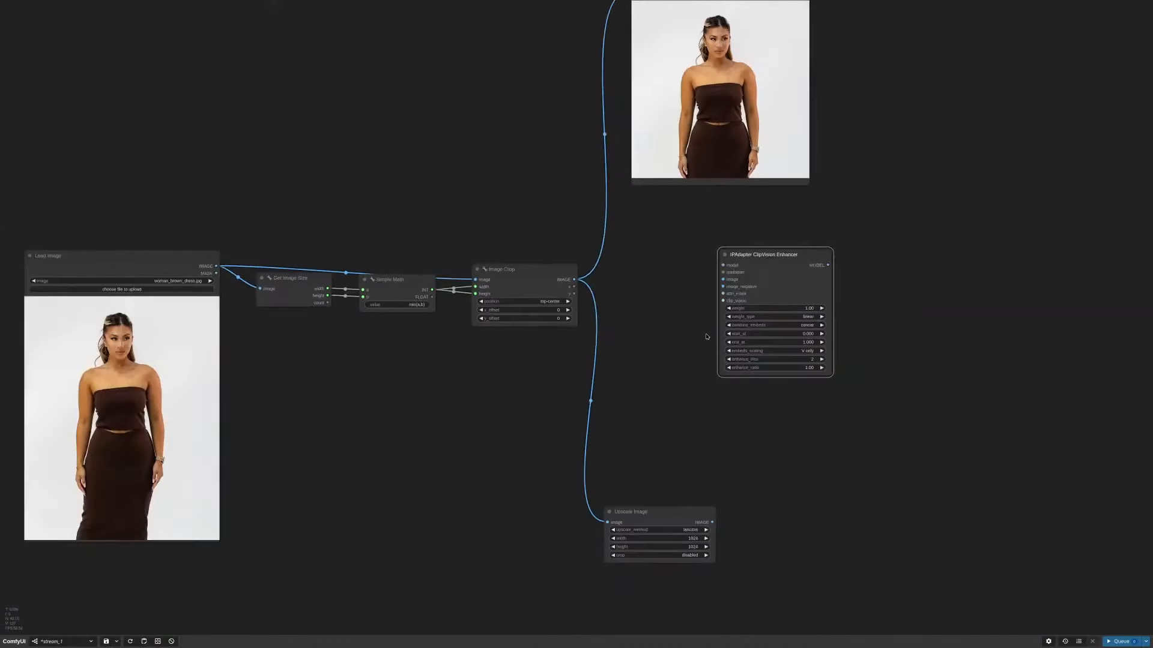
{"action": "left_click_drag", "start_coordinate": [696, 262], "coordinate": [739, 315]}
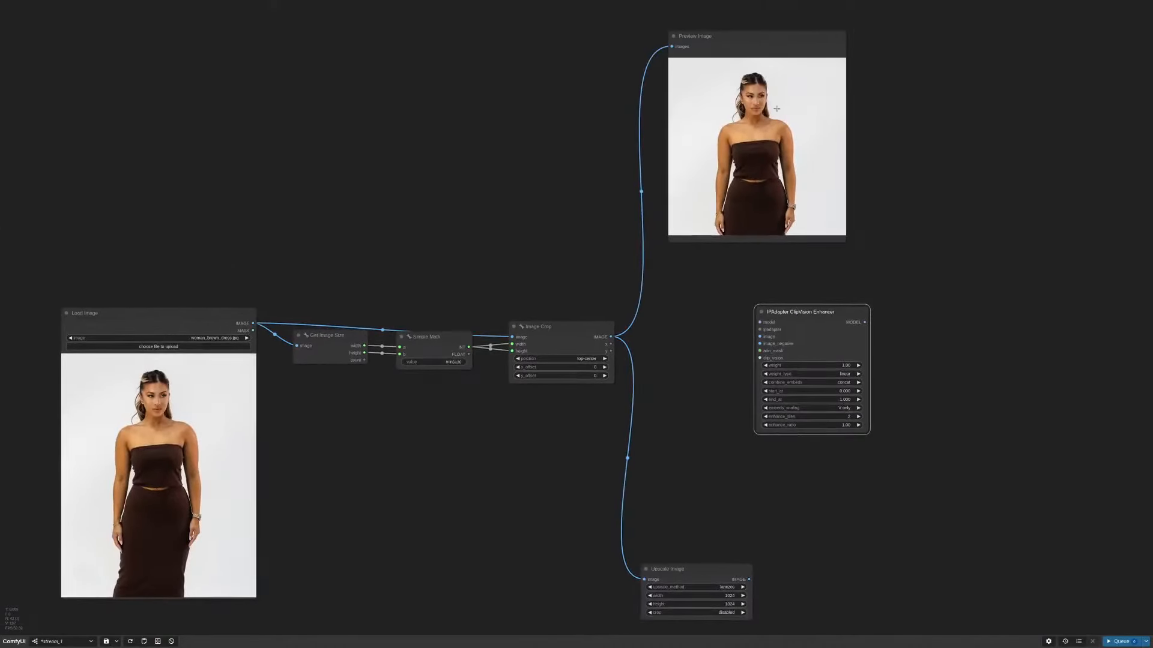
Step: Adjust the Preview Image position and shift IPAdapter ClipVision Enhancer farther away from the Image Crop node
{"action": "left_click_drag", "start_coordinate": [765, 41], "coordinate": [776, 59]}
{"action": "scroll", "coordinate": [787, 147], "scroll_direction": "up", "scroll_amount": 2}
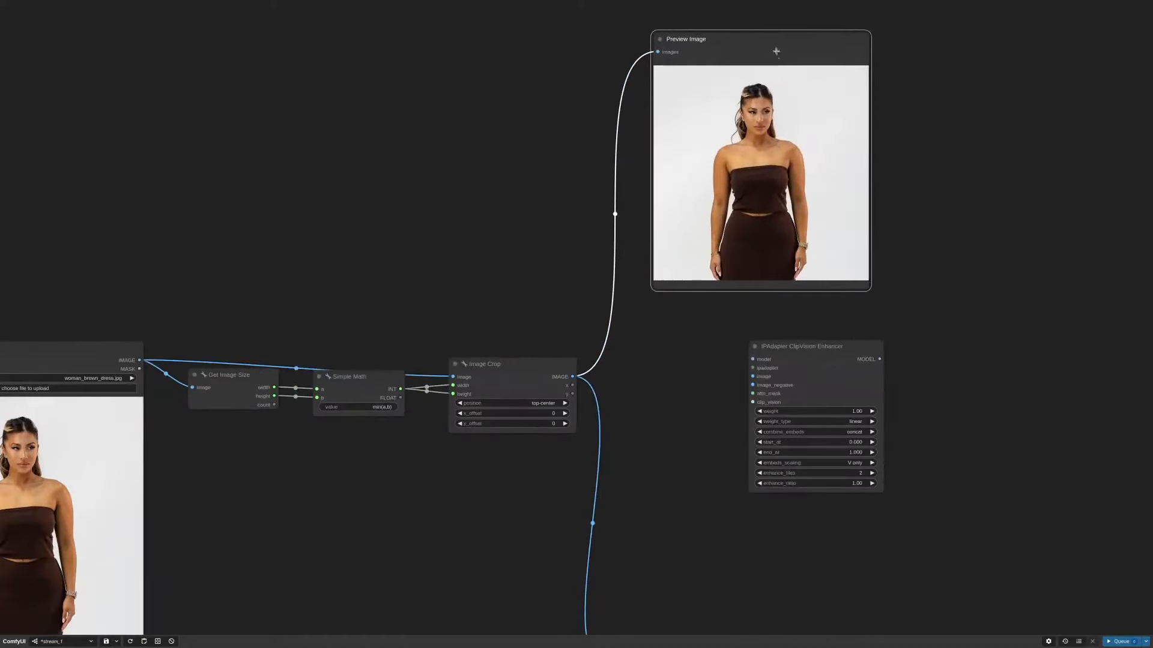
{"action": "left_click_drag", "start_coordinate": [776, 51], "coordinate": [790, 53]}
{"action": "left_click_drag", "start_coordinate": [831, 344], "coordinate": [863, 339]}
{"action": "scroll", "coordinate": [891, 504], "scroll_direction": "up", "scroll_amount": 5}
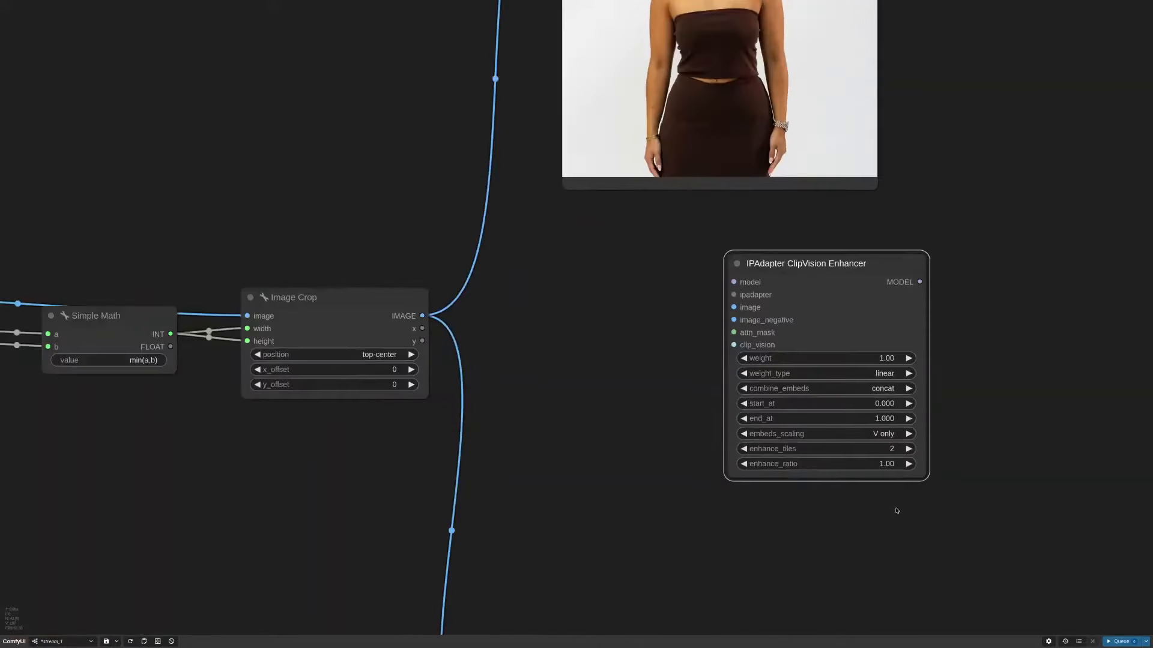
{"action": "left_click", "coordinate": [907, 445]}
{"action": "scroll", "coordinate": [905, 448], "scroll_direction": "down", "scroll_amount": 5}
{"action": "left_click_drag", "start_coordinate": [859, 321], "coordinate": [882, 324]}
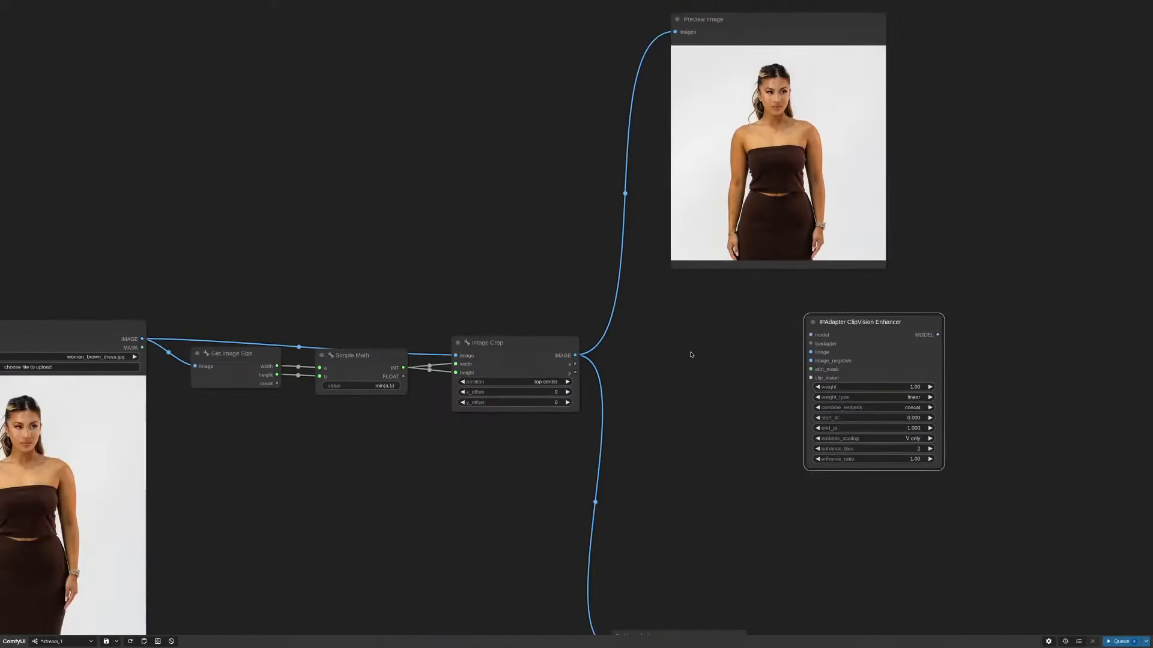
Step: Duplicate the lanczos Upscale Image node and place the copy between Image Crop and IPAdapter ClipVision Enhancer
{"action": "scroll", "coordinate": [660, 378], "scroll_direction": "down", "scroll_amount": 2}
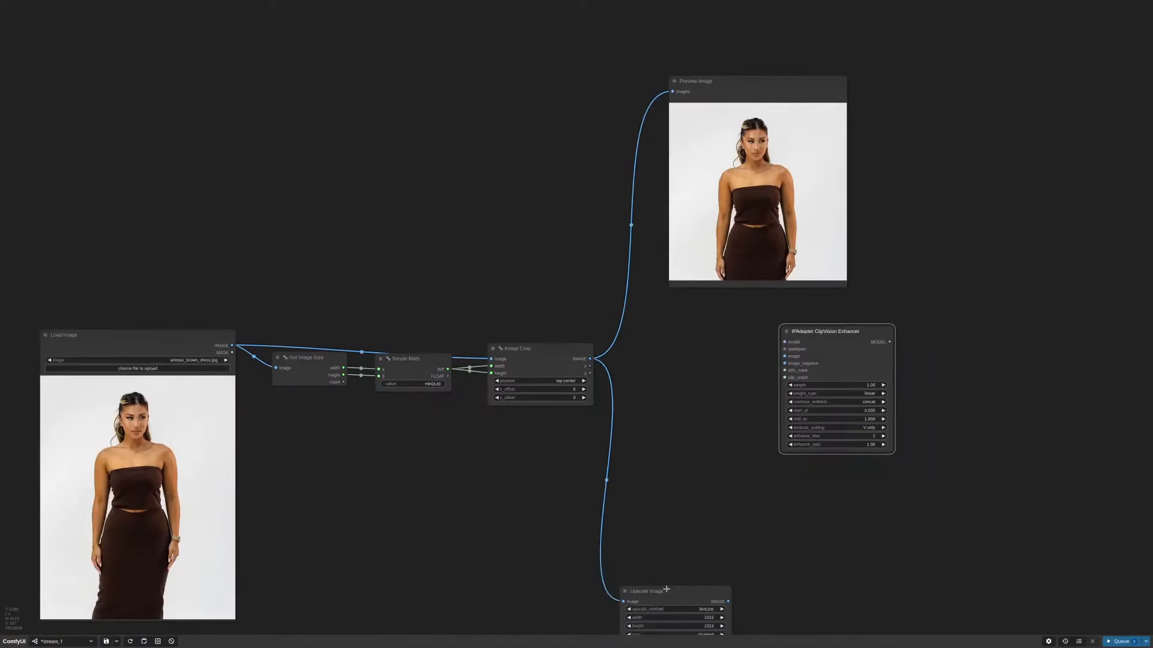
{"action": "left_click_drag", "start_coordinate": [667, 589], "coordinate": [681, 353]}
{"action": "scroll", "coordinate": [743, 311], "scroll_direction": "up", "scroll_amount": 5}
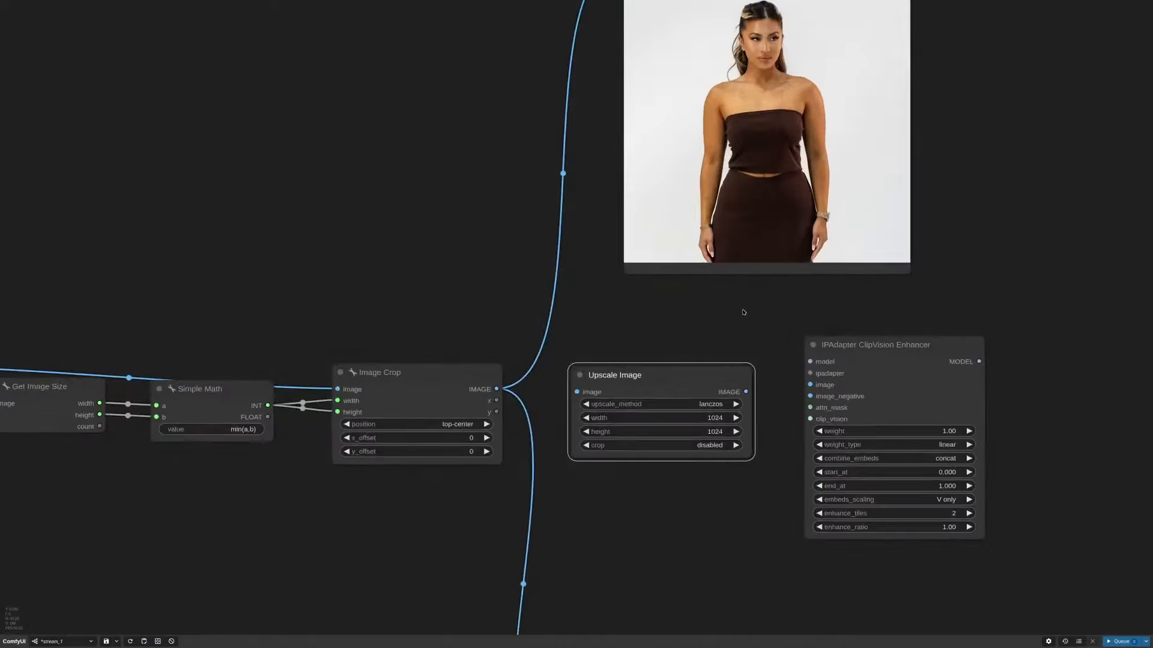
Step: Set the width and height of the Upscale Image node beside Image Crop to 448
{"action": "left_click", "coordinate": [709, 419]}
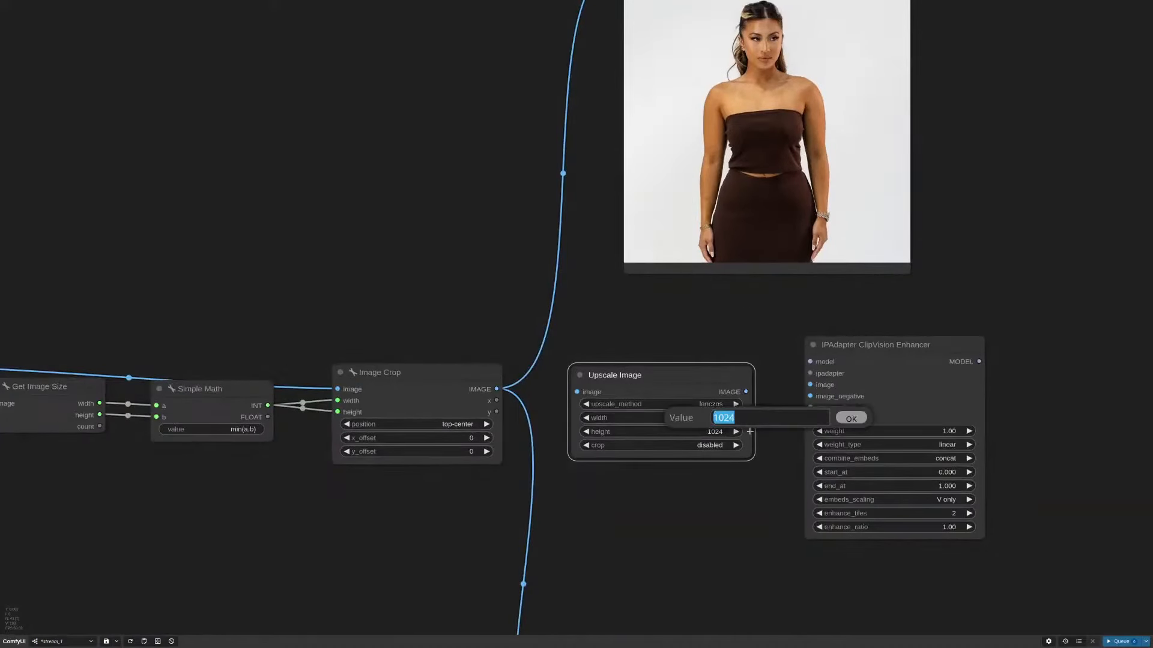
{"action": "type", "text": "1024"}
{"action": "key", "text": "Return"}
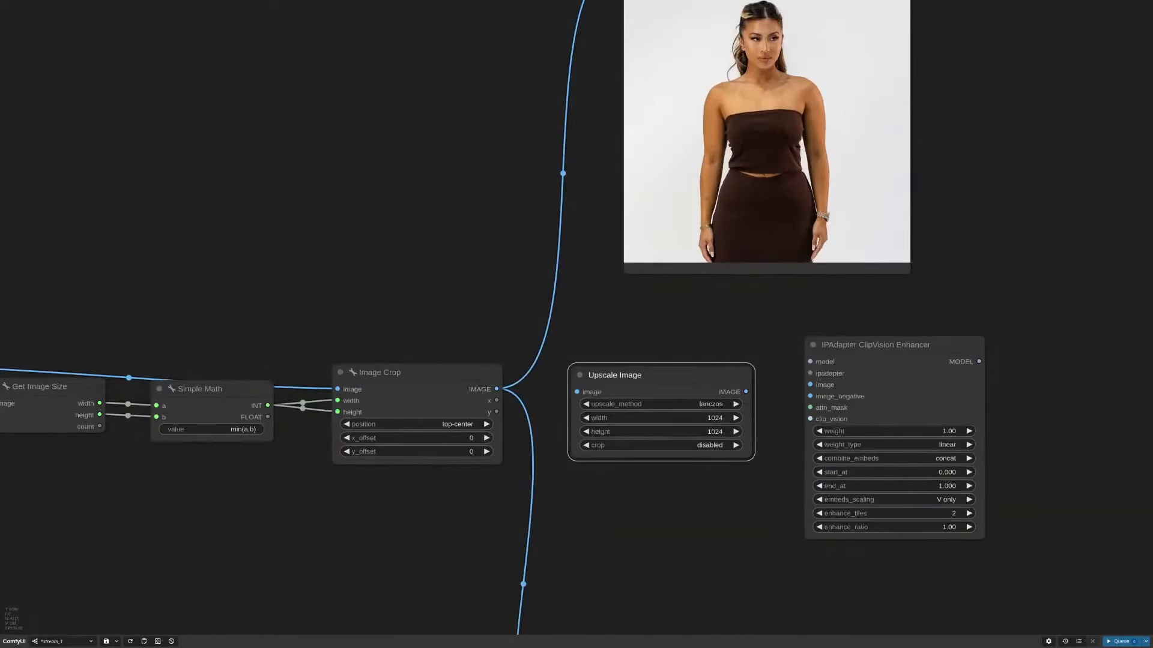
{"action": "left_click", "coordinate": [715, 432]}
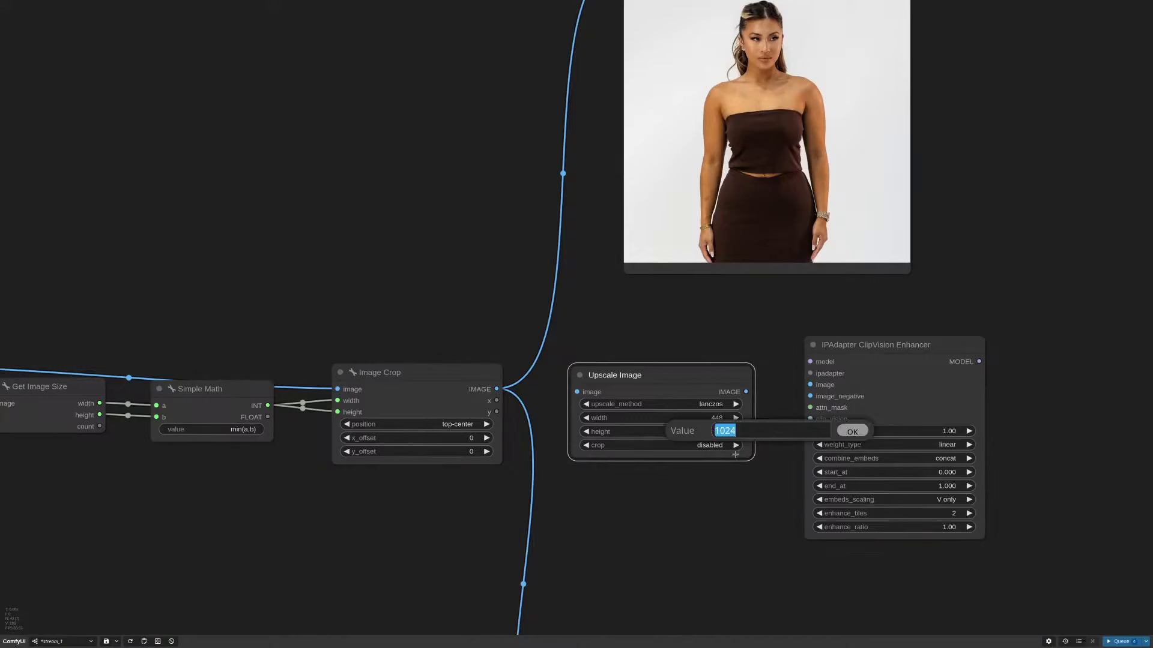
{"action": "type", "text": "448"}
{"action": "key", "text": "Return"}
Step: Connect Image Crop's IMAGE output to the 448-pixel Upscale Image node, and its output to the image input of IPAdapter ClipVision Enhancer
{"action": "left_click_drag", "start_coordinate": [496, 390], "coordinate": [577, 392]}
{"action": "left_click_drag", "start_coordinate": [746, 392], "coordinate": [809, 385]}
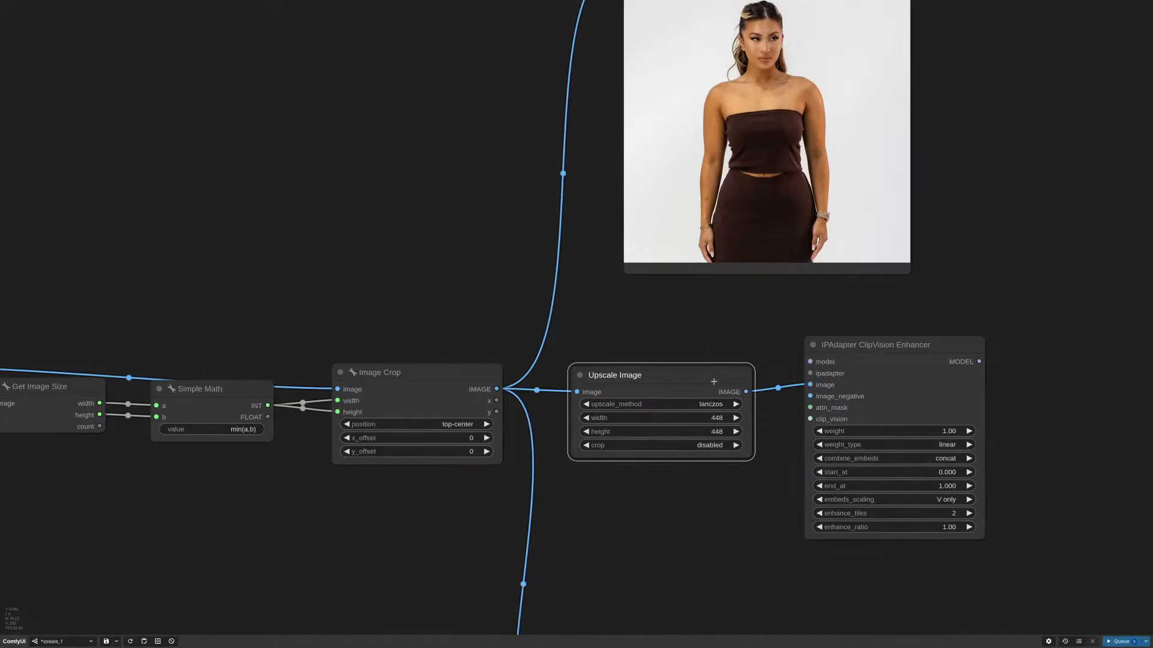
{"action": "left_click_drag", "start_coordinate": [714, 382], "coordinate": [715, 376]}
{"action": "scroll", "coordinate": [775, 446], "scroll_direction": "down", "scroll_amount": 2}
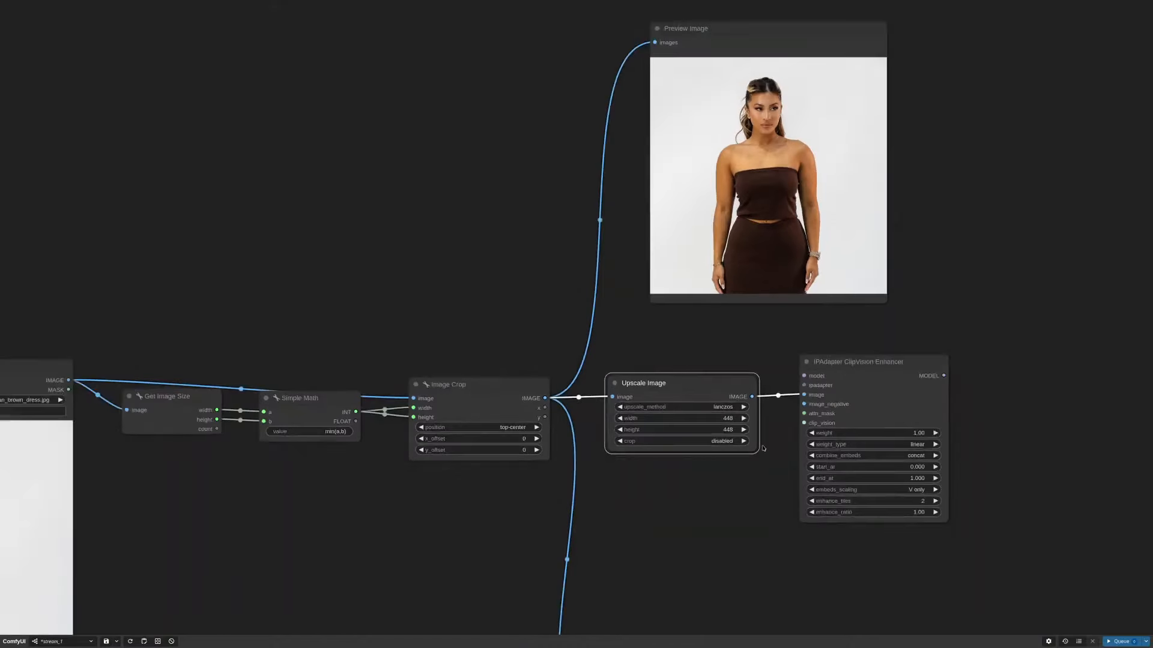
{"action": "scroll", "coordinate": [782, 450], "scroll_direction": "down", "scroll_amount": 1}
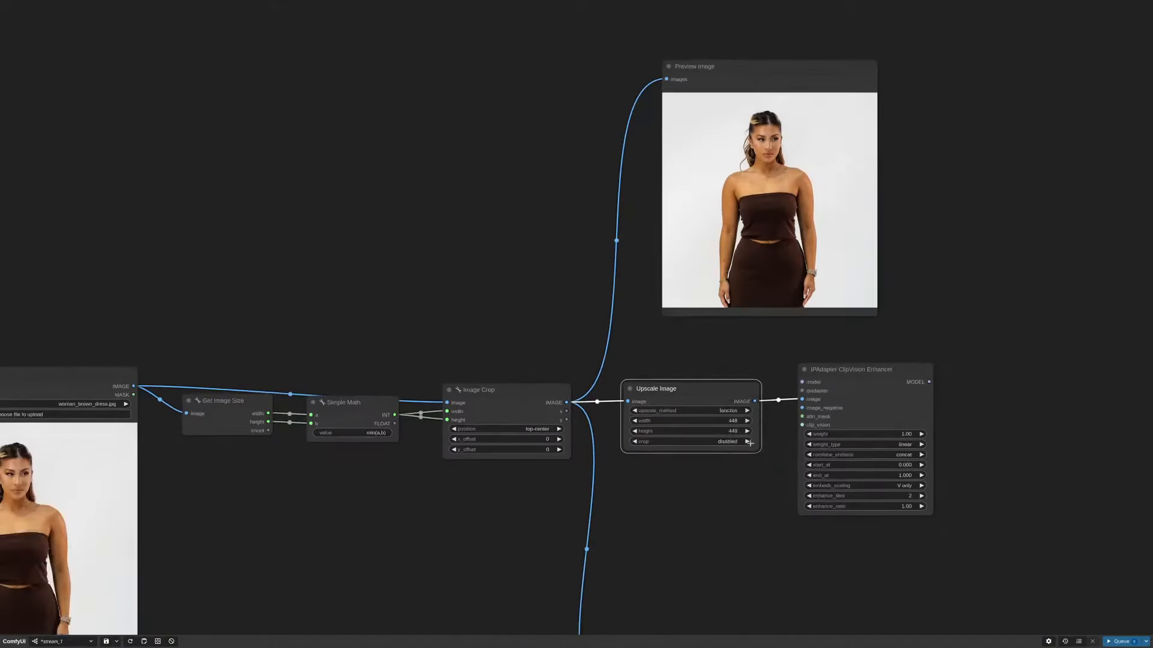
Step: Try nearest-exact as the upscale method of the 448-pixel Upscale Image node, and return it to lanczos
{"action": "scroll", "coordinate": [727, 397], "scroll_direction": "up", "scroll_amount": 5}
{"action": "left_click", "coordinate": [729, 439]}
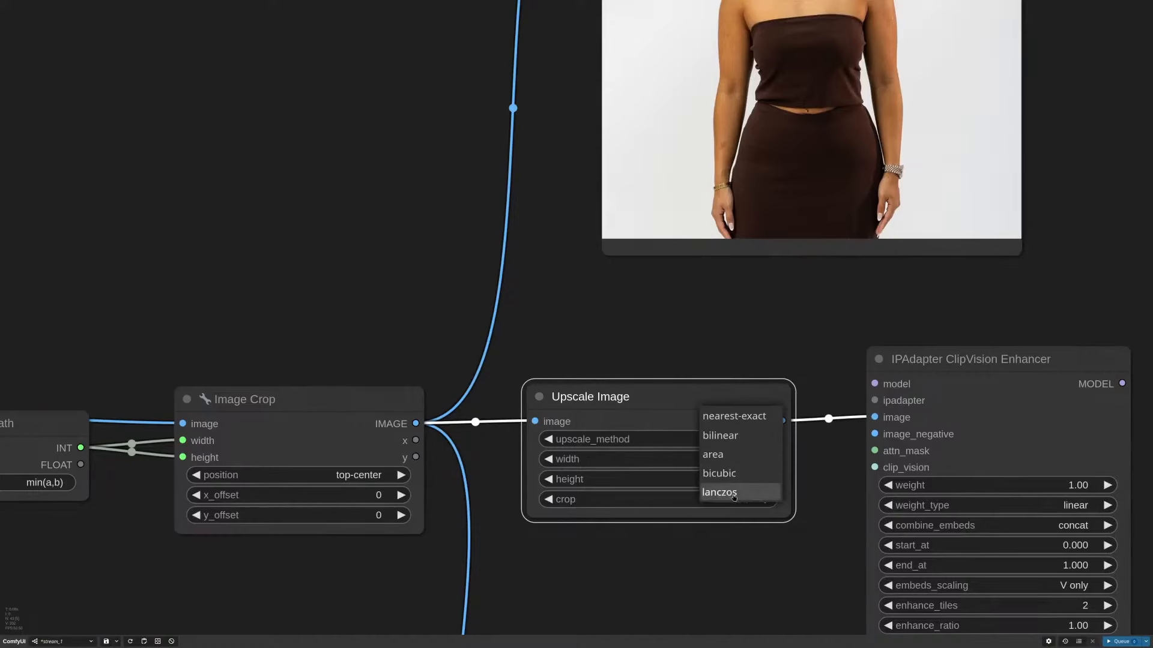
{"action": "left_click", "coordinate": [739, 420]}
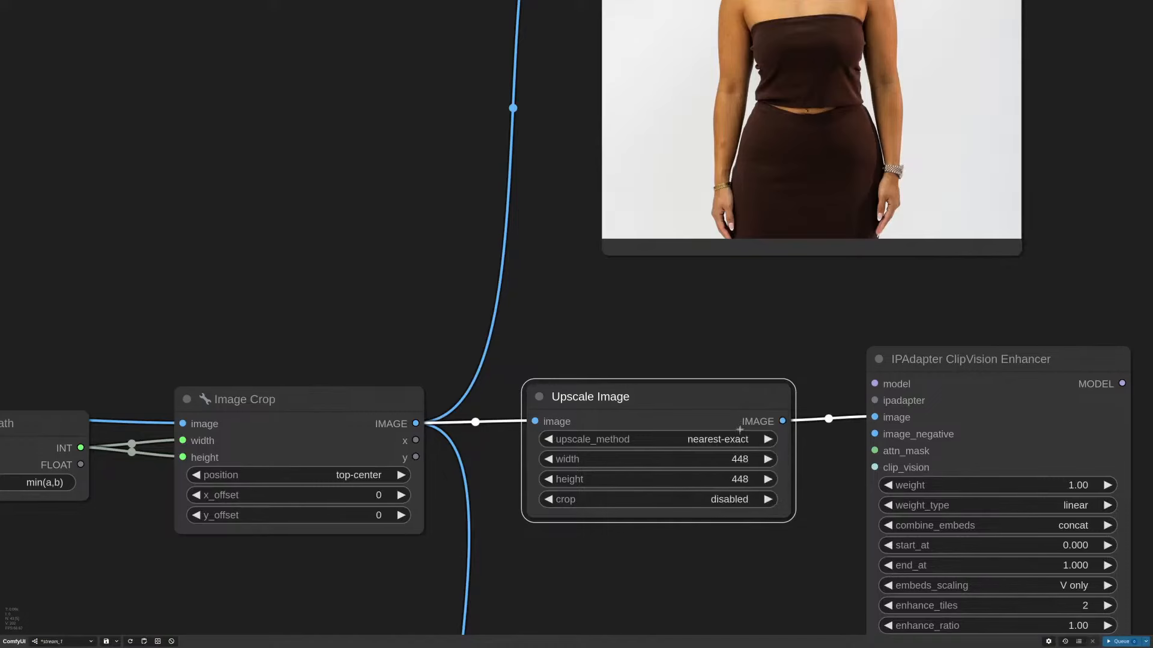
{"action": "left_click", "coordinate": [737, 440]}
{"action": "left_click", "coordinate": [738, 494]}
Step: Reposition Upscale Image and IPAdapter ClipVision Enhancer below the cropped image's preview, leaving a gap between the two nodes
{"action": "scroll", "coordinate": [758, 296], "scroll_direction": "down", "scroll_amount": 7}
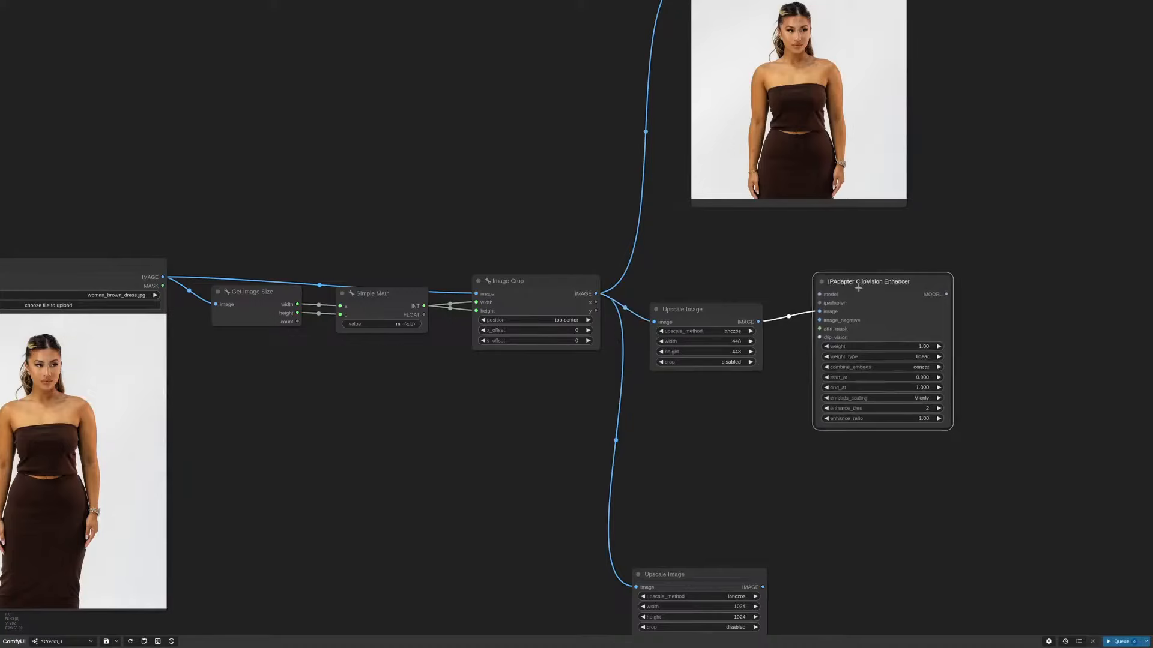
{"action": "left_click_drag", "start_coordinate": [757, 296], "coordinate": [789, 345]}
{"action": "mouse_move", "coordinate": [765, 270]}
{"action": "left_mouse_down"}
{"action": "mouse_move", "coordinate": [800, 321]}
{"action": "mouse_move", "coordinate": [762, 291]}
{"action": "left_mouse_up"}
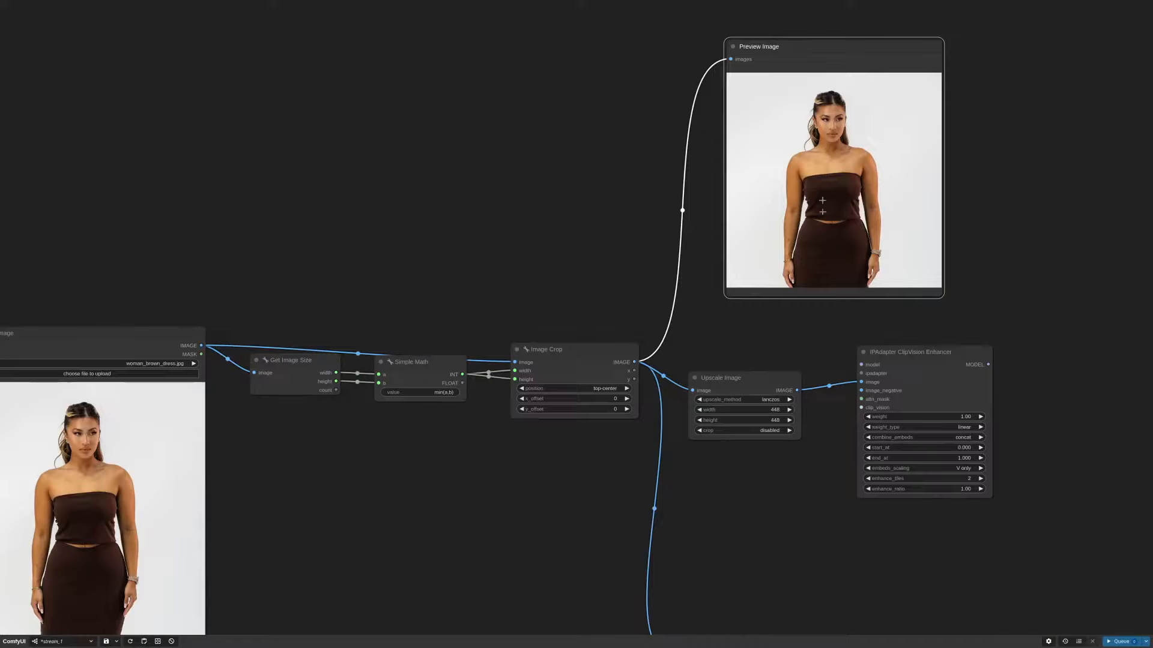
{"action": "scroll", "coordinate": [821, 201], "scroll_direction": "up", "scroll_amount": 4}
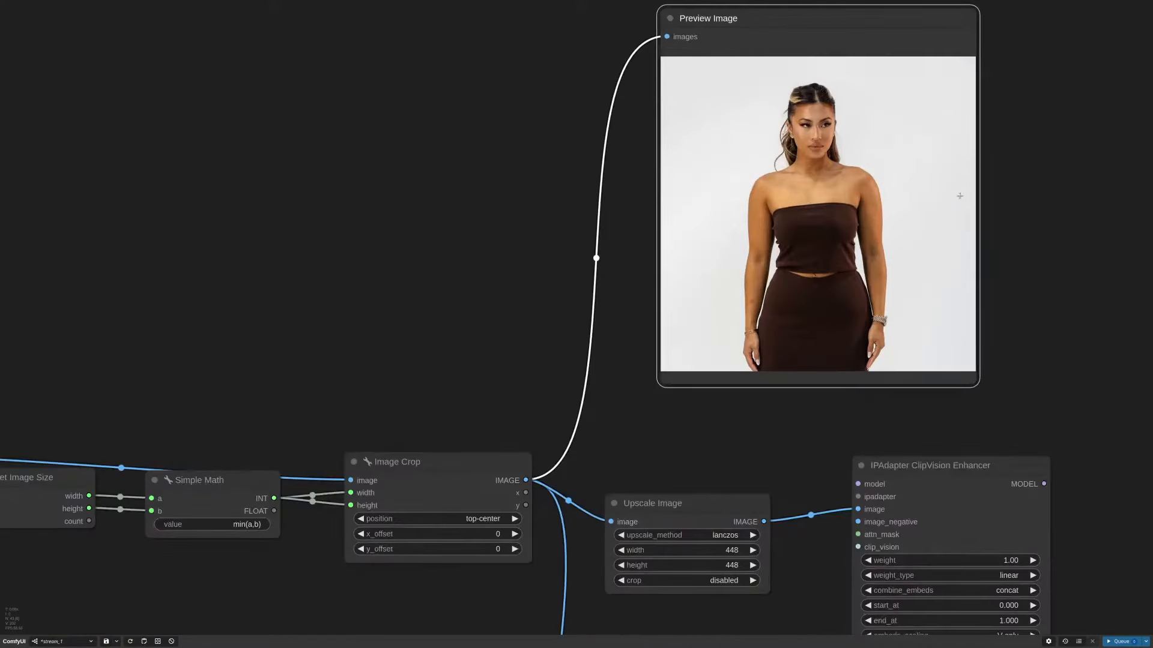
{"action": "scroll", "coordinate": [1027, 243], "scroll_direction": "down", "scroll_amount": 4}
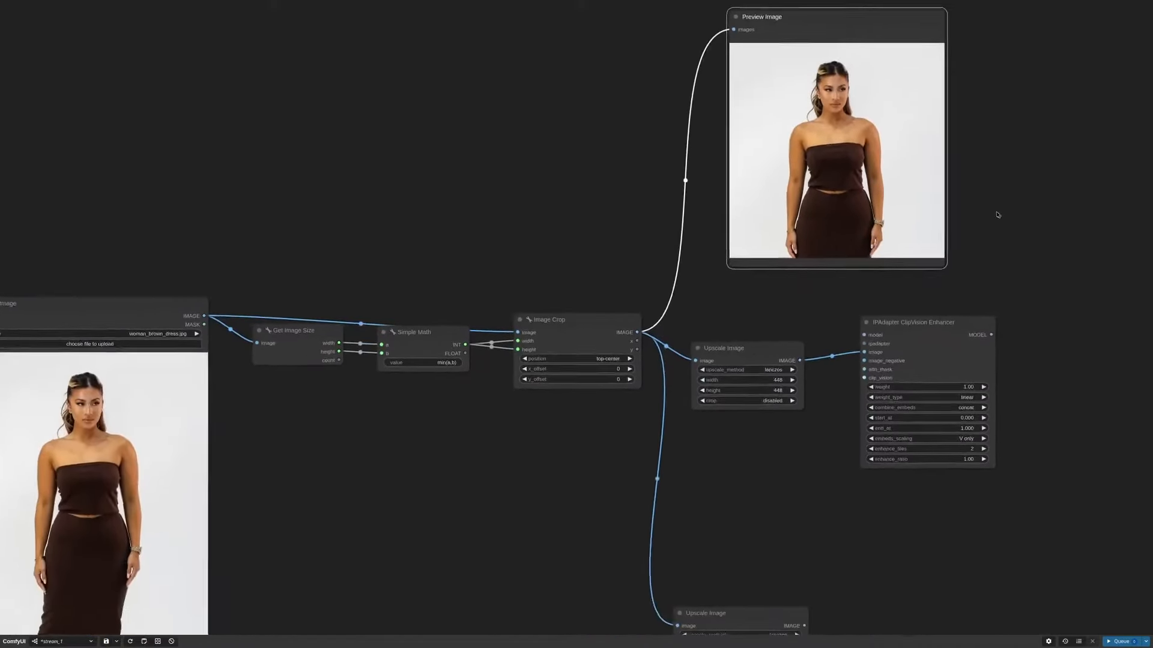
{"action": "left_click_drag", "start_coordinate": [985, 212], "coordinate": [981, 213]}
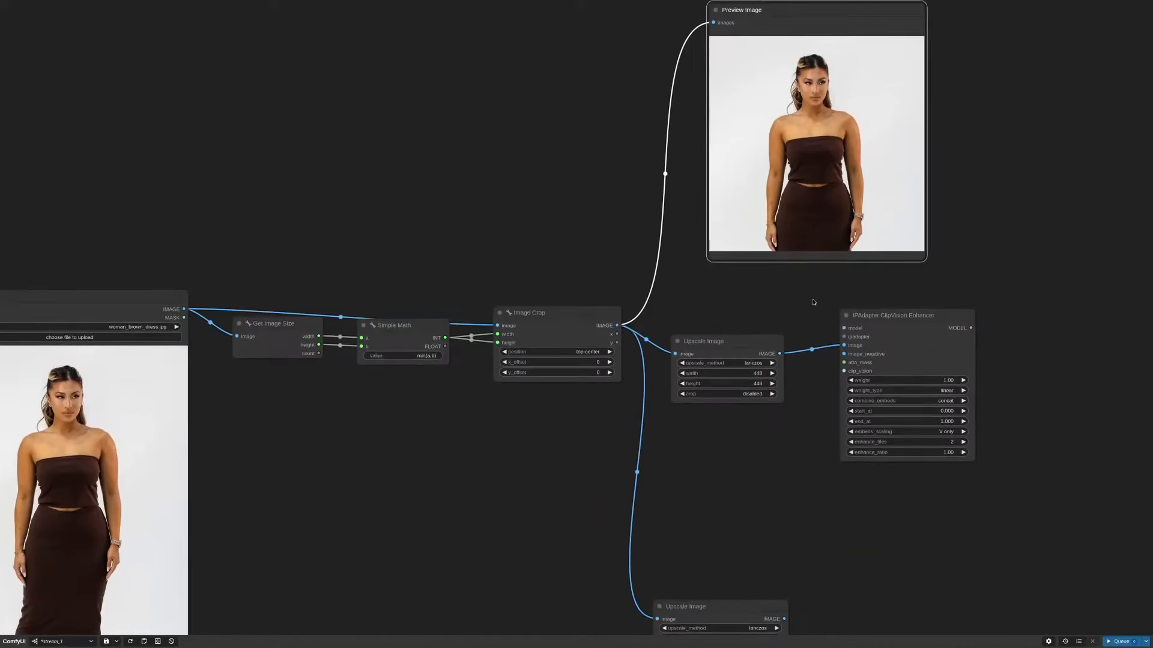
{"action": "left_click_drag", "start_coordinate": [924, 315], "coordinate": [937, 323]}
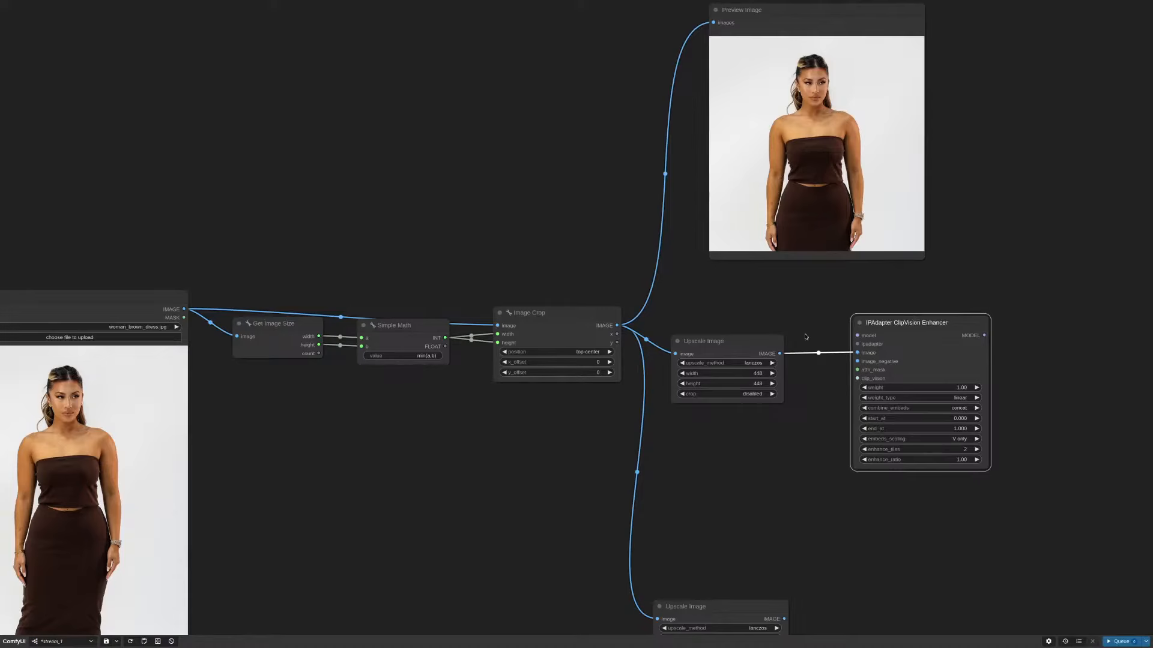
{"action": "left_click_drag", "start_coordinate": [725, 348], "coordinate": [734, 357]}
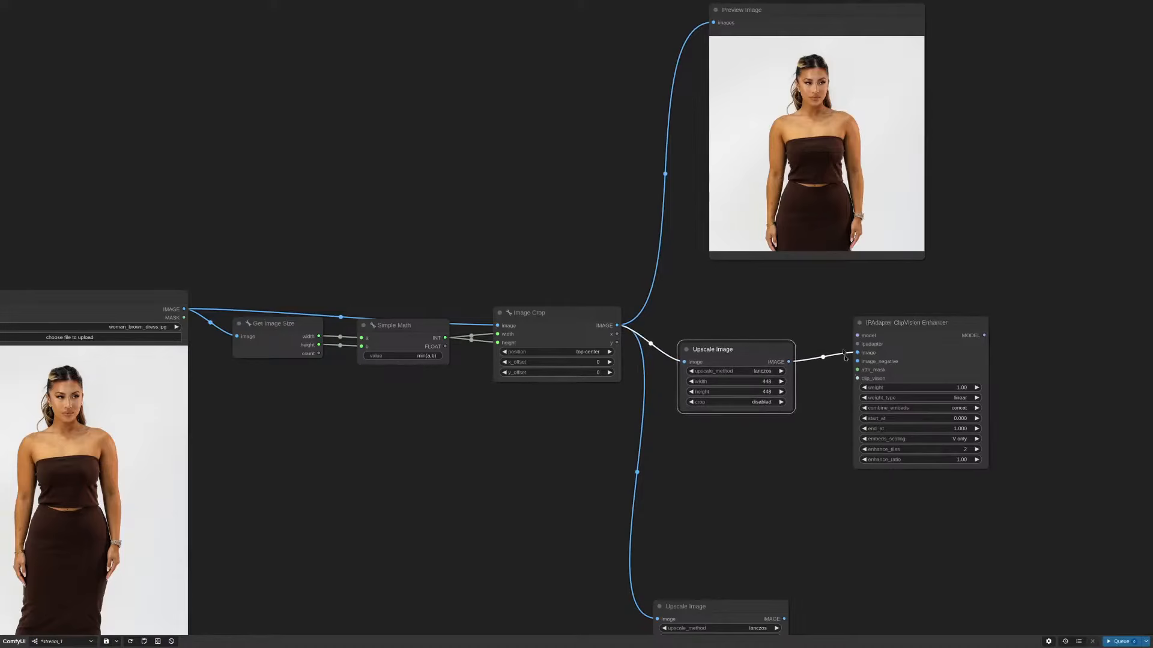
Step: Fine-tune the placement of the Upscale Image and IPAdapter ClipVision Enhancer nodes relative to each other
{"action": "scroll", "coordinate": [988, 471], "scroll_direction": "up", "scroll_amount": 5}
{"action": "left_click_drag", "start_coordinate": [612, 281], "coordinate": [619, 241]}
{"action": "scroll", "coordinate": [715, 405], "scroll_direction": "down", "scroll_amount": 4}
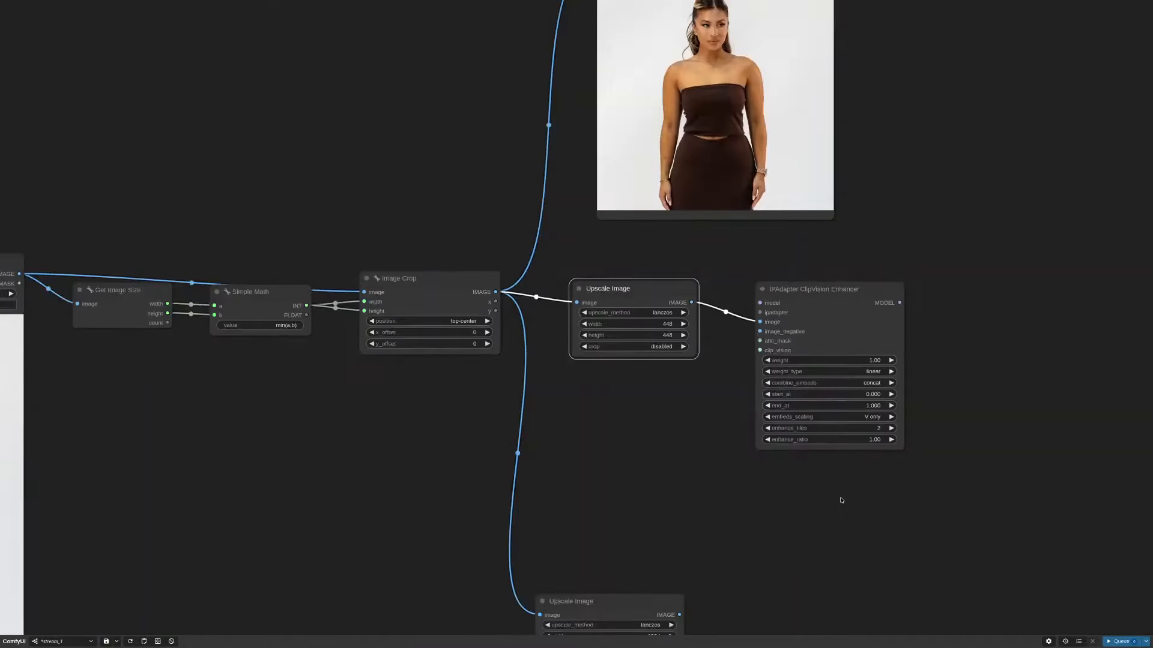
{"action": "scroll", "coordinate": [861, 472], "scroll_direction": "up", "scroll_amount": 2}
{"action": "scroll", "coordinate": [850, 419], "scroll_direction": "up", "scroll_amount": 2}
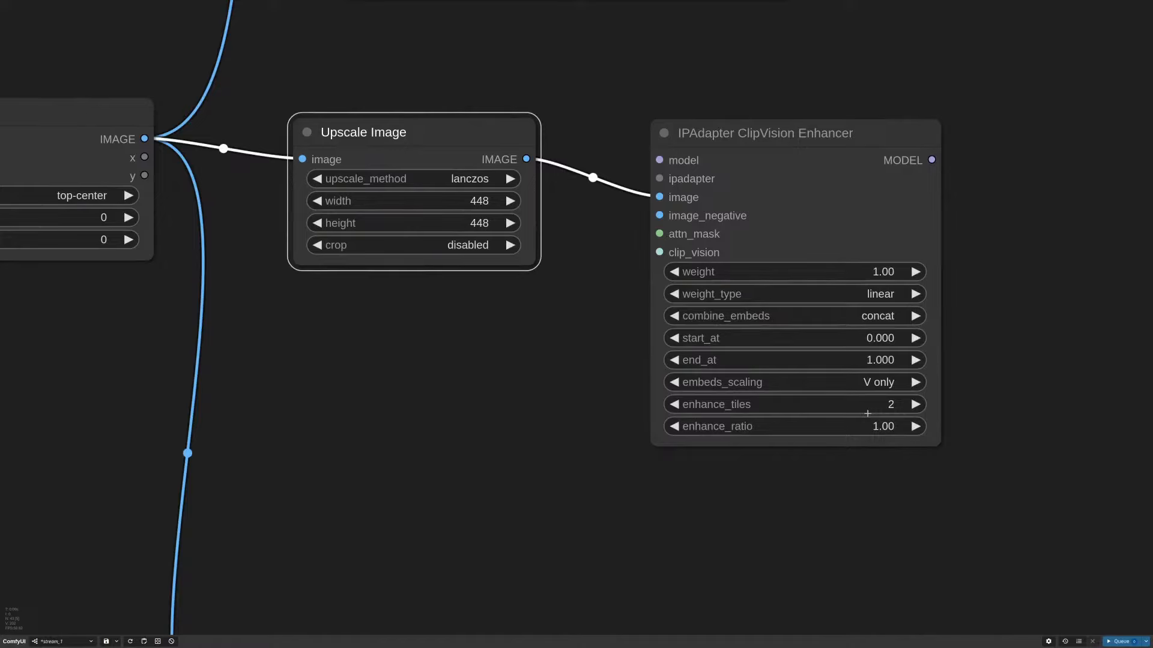
{"action": "scroll", "coordinate": [805, 524], "scroll_direction": "down", "scroll_amount": 5}
{"action": "scroll", "coordinate": [833, 463], "scroll_direction": "up", "scroll_amount": 2}
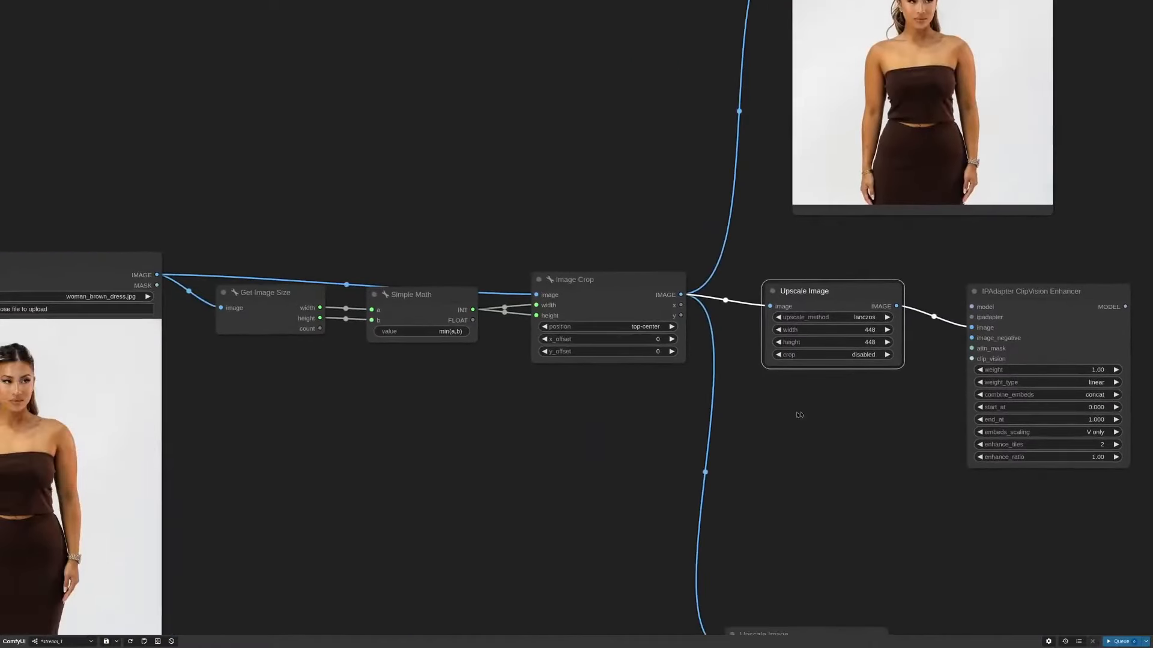
{"action": "left_click_drag", "start_coordinate": [860, 292], "coordinate": [871, 291]}
{"action": "left_click_drag", "start_coordinate": [1006, 287], "coordinate": [1006, 263]}
Step: Set enhance_tiles to 3 on IPAdapter ClipVision Enhancer and the connected Upscale Image node's width to 224*3
{"action": "scroll", "coordinate": [937, 350], "scroll_direction": "up", "scroll_amount": 5}
{"action": "left_click_drag", "start_coordinate": [909, 434], "coordinate": [627, 427]}
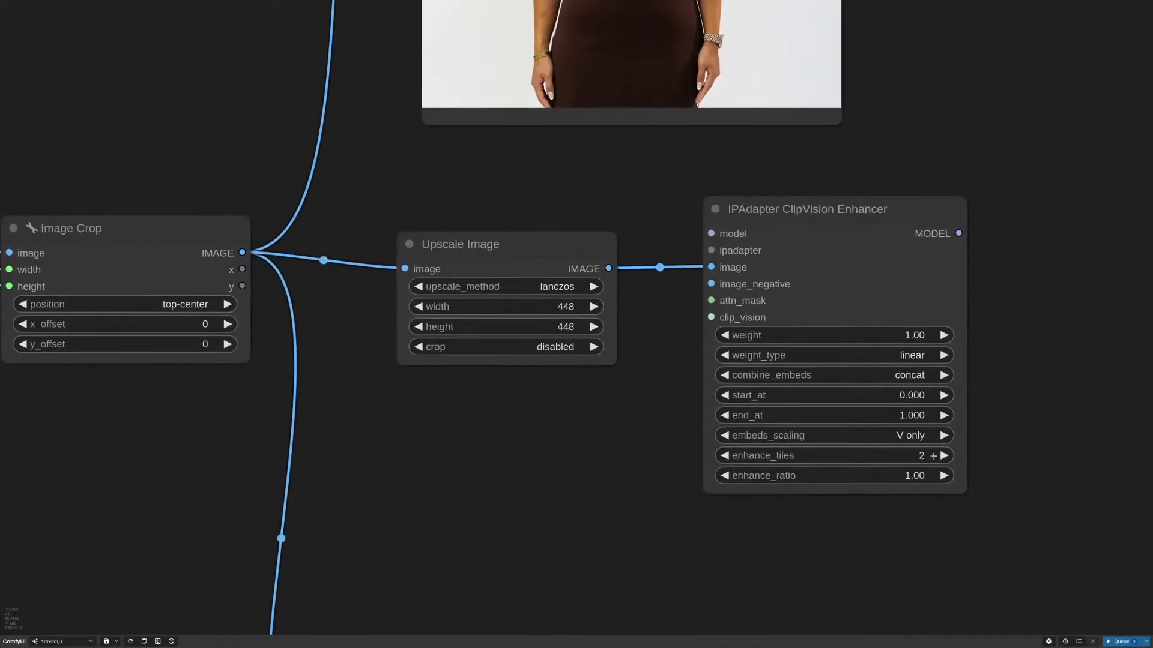
{"action": "left_click", "coordinate": [933, 456]}
{"action": "left_click", "coordinate": [566, 307]}
{"action": "type", "text": "22"}
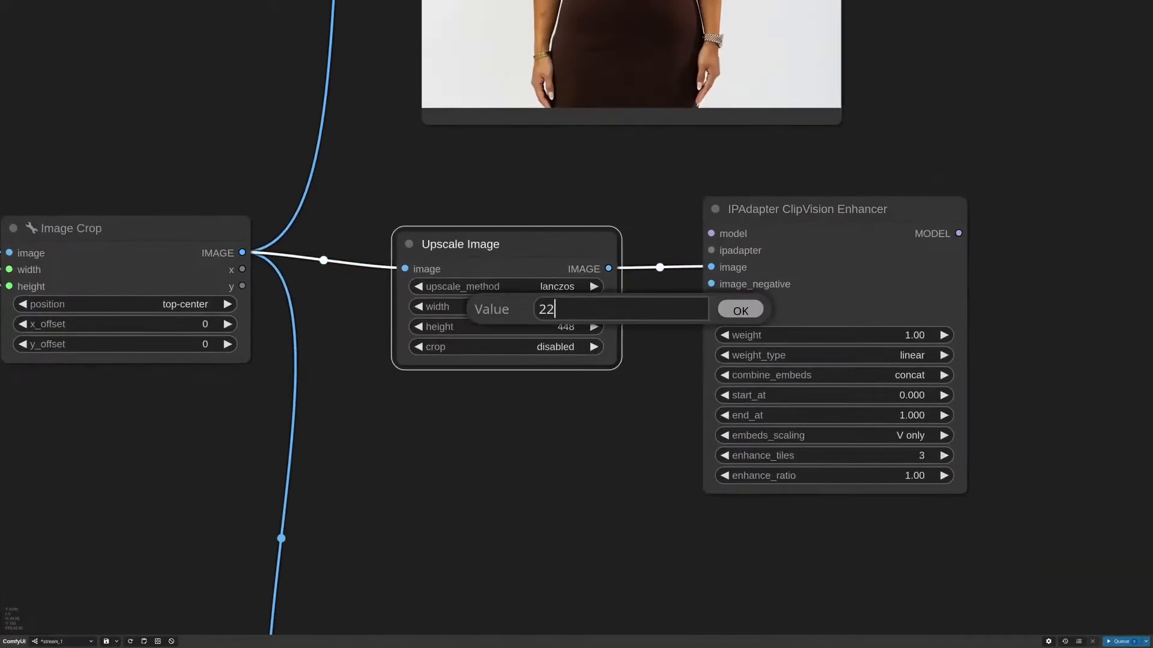
{"action": "type", "text": "4*3"}
{"action": "key", "text": "Return"}
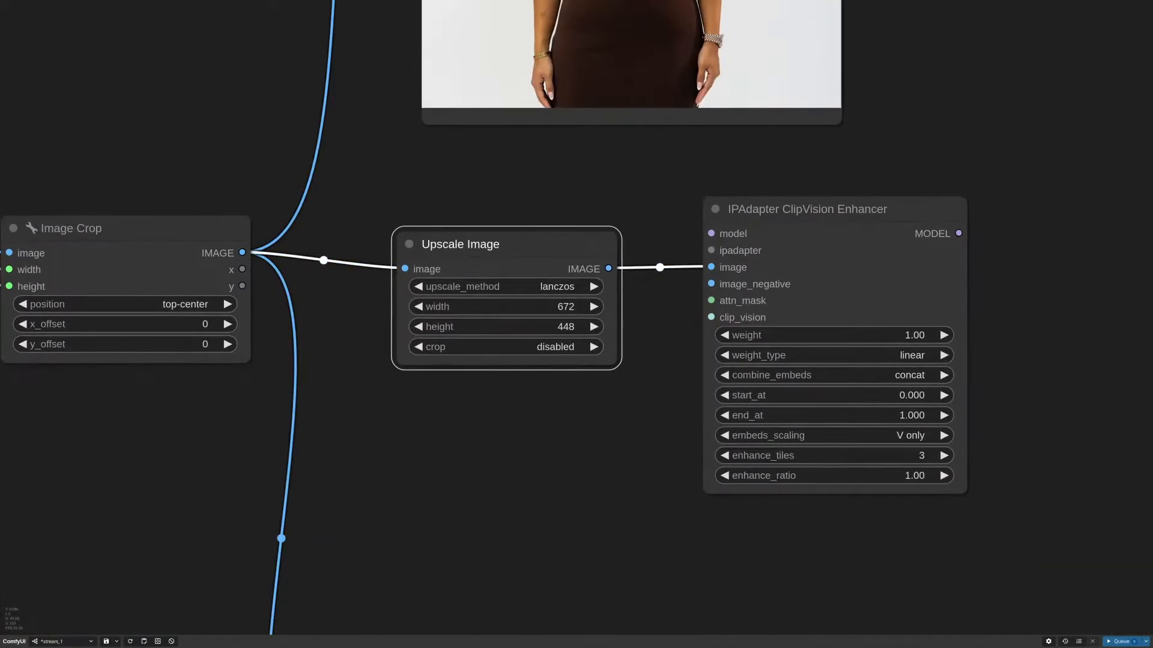
Step: Raise the Upscale Image node slightly and add a narrowed Simple Math node beneath it
{"action": "scroll", "coordinate": [629, 421], "scroll_direction": "down", "scroll_amount": 3}
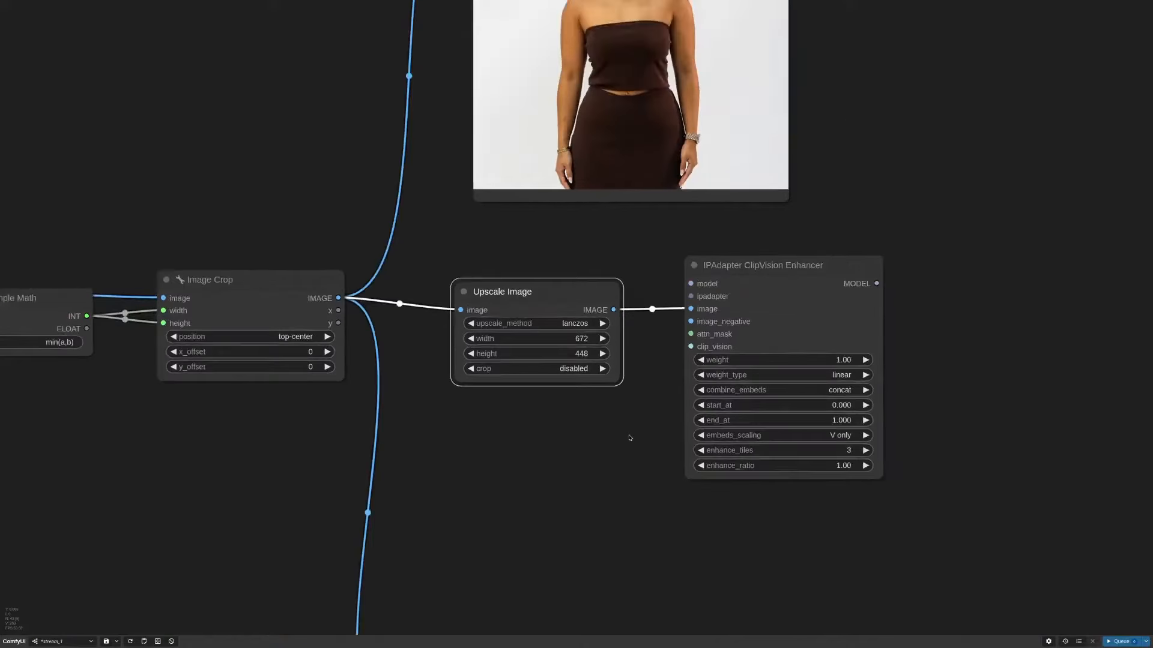
{"action": "left_click_drag", "start_coordinate": [631, 438], "coordinate": [805, 414]}
{"action": "scroll", "coordinate": [805, 414], "scroll_direction": "down", "scroll_amount": 4}
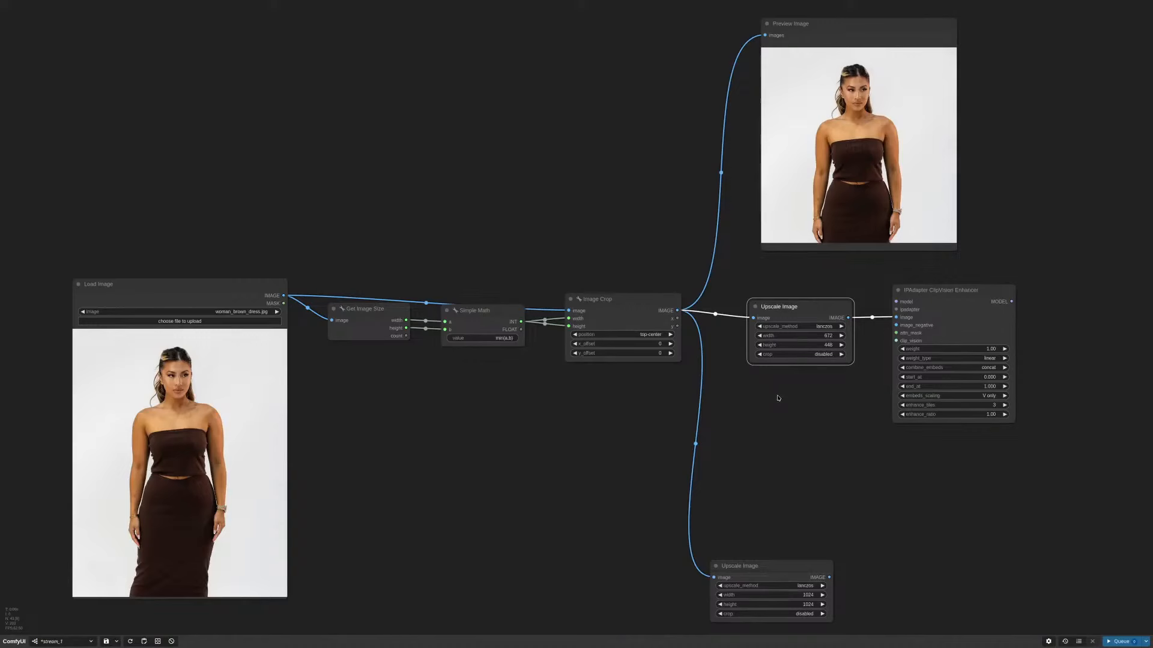
{"action": "left_click_drag", "start_coordinate": [806, 309], "coordinate": [807, 294]}
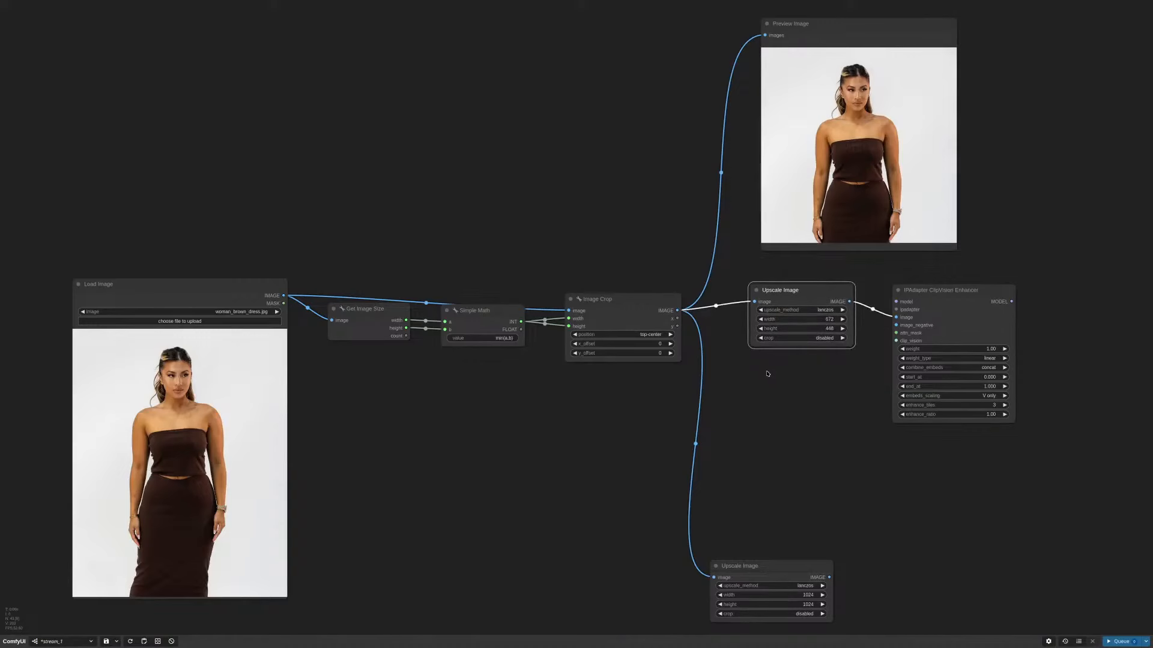
{"action": "double_click", "coordinate": [754, 382]}
{"action": "type", "text": "simple"}
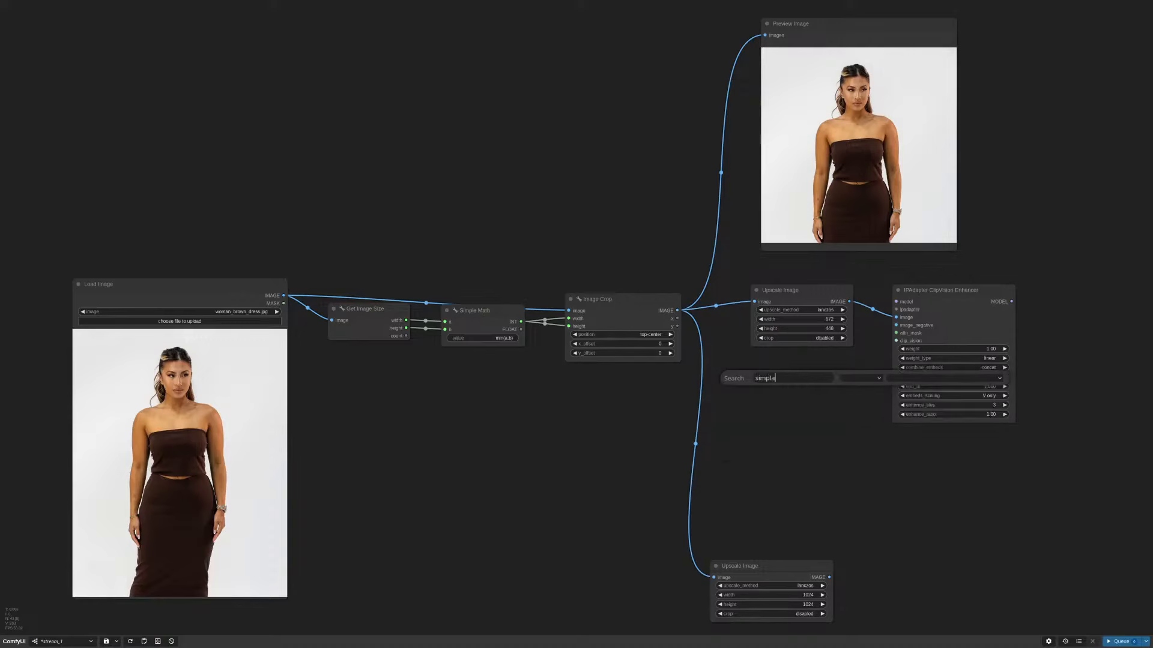
{"action": "type", "text": "ma"}
{"action": "key", "text": "Return"}
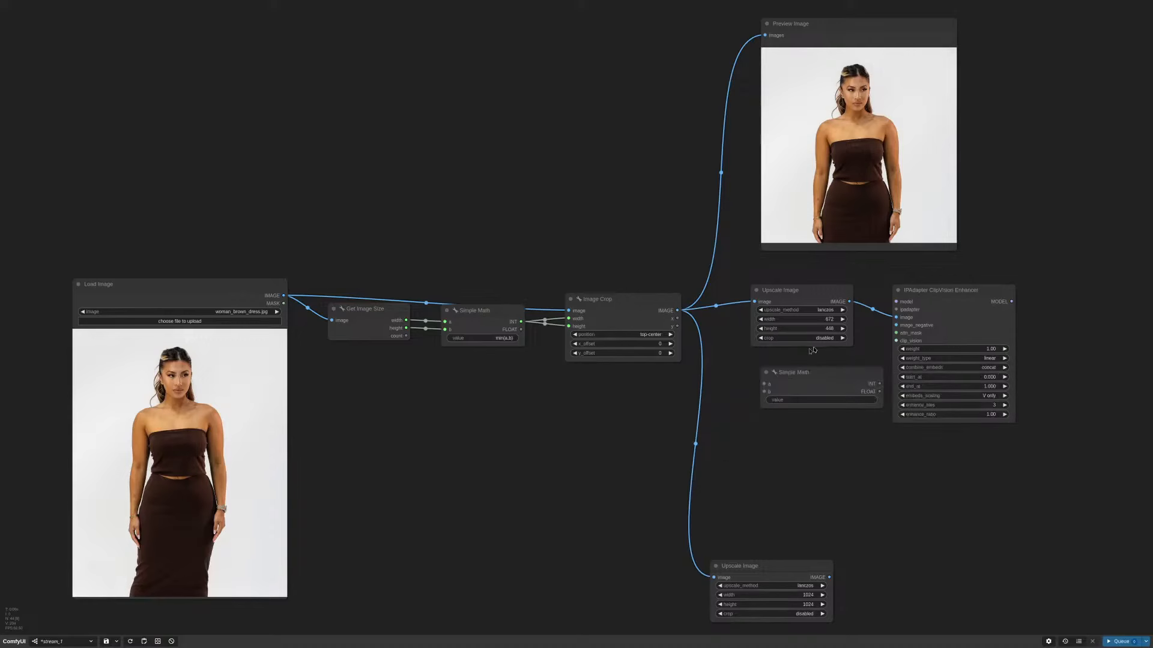
{"action": "left_click_drag", "start_coordinate": [881, 405], "coordinate": [841, 405]}
{"action": "left_click_drag", "start_coordinate": [800, 373], "coordinate": [762, 378]}
Step: Set the new Simple Math node's value to 3 and move it below Image Crop
{"action": "scroll", "coordinate": [827, 403], "scroll_direction": "up", "scroll_amount": 2}
{"action": "scroll", "coordinate": [828, 403], "scroll_direction": "up", "scroll_amount": 1}
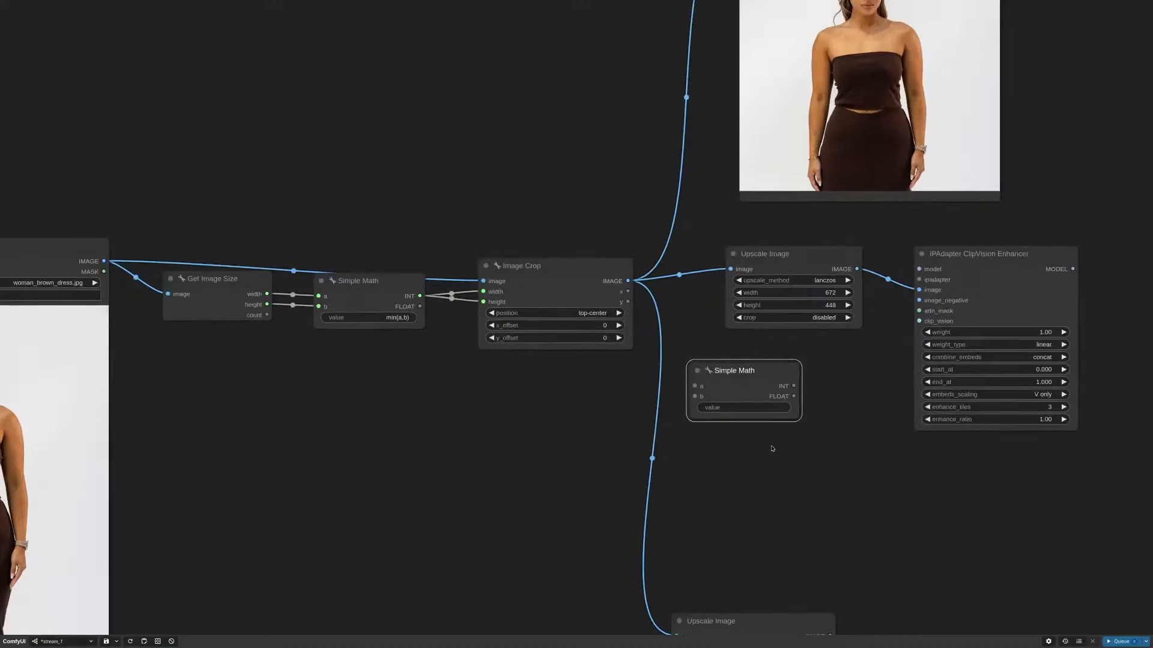
{"action": "left_click", "coordinate": [769, 410]}
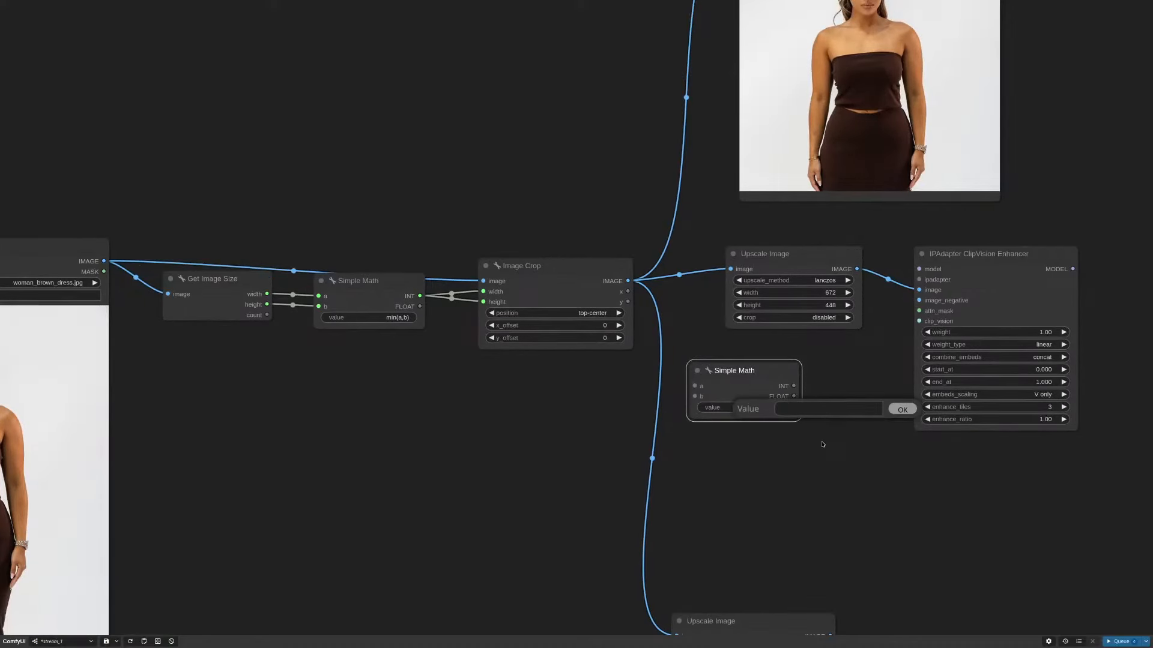
{"action": "type", "text": "3"}
{"action": "key", "text": "Return"}
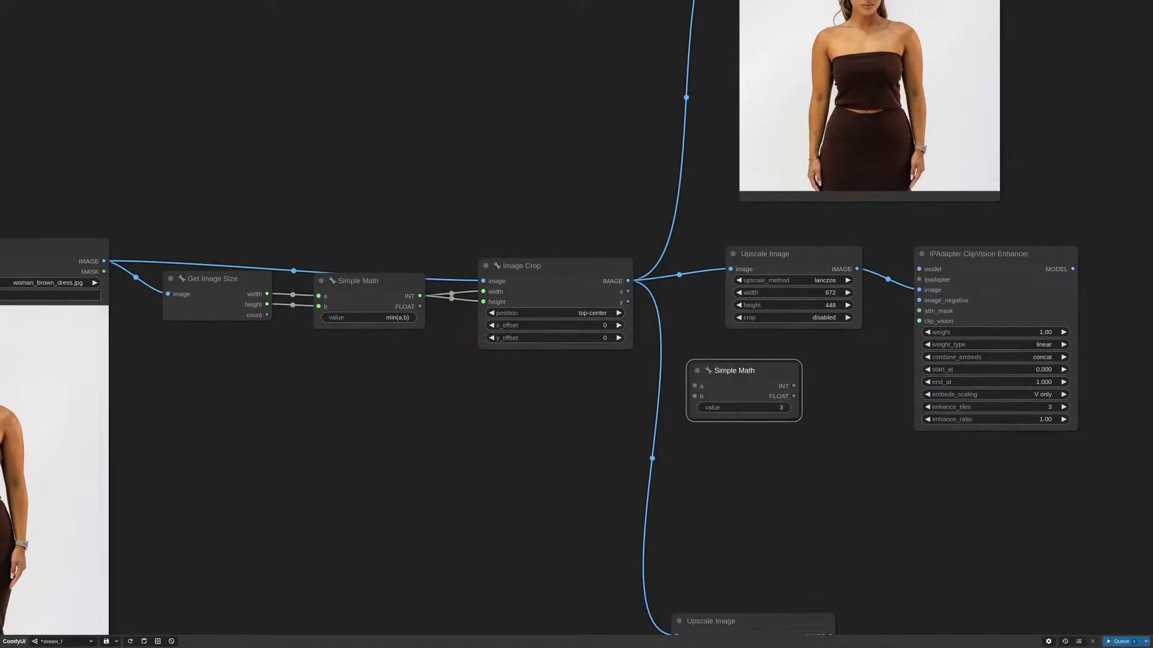
{"action": "left_click_drag", "start_coordinate": [779, 395], "coordinate": [654, 412]}
Step: Convert the width and height of the Upscale Image node feeding the enhancer from widgets to inputs
{"action": "scroll", "coordinate": [804, 278], "scroll_direction": "up", "scroll_amount": 2}
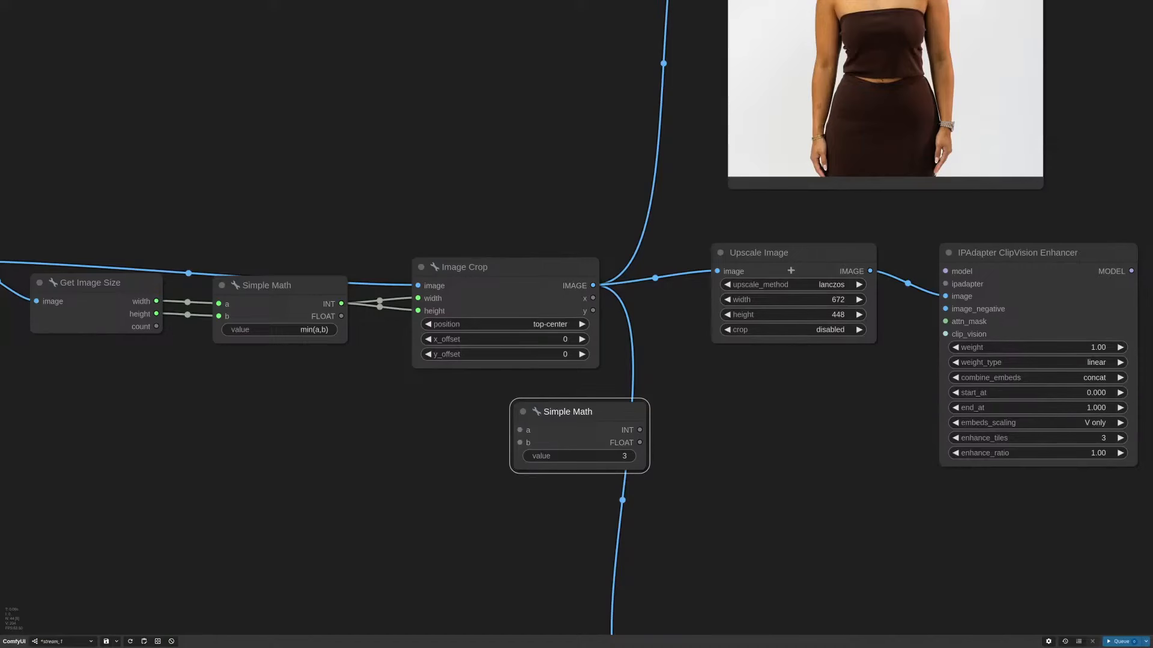
{"action": "right_click", "coordinate": [791, 270]}
{"action": "mouse_move", "coordinate": [822, 390]}
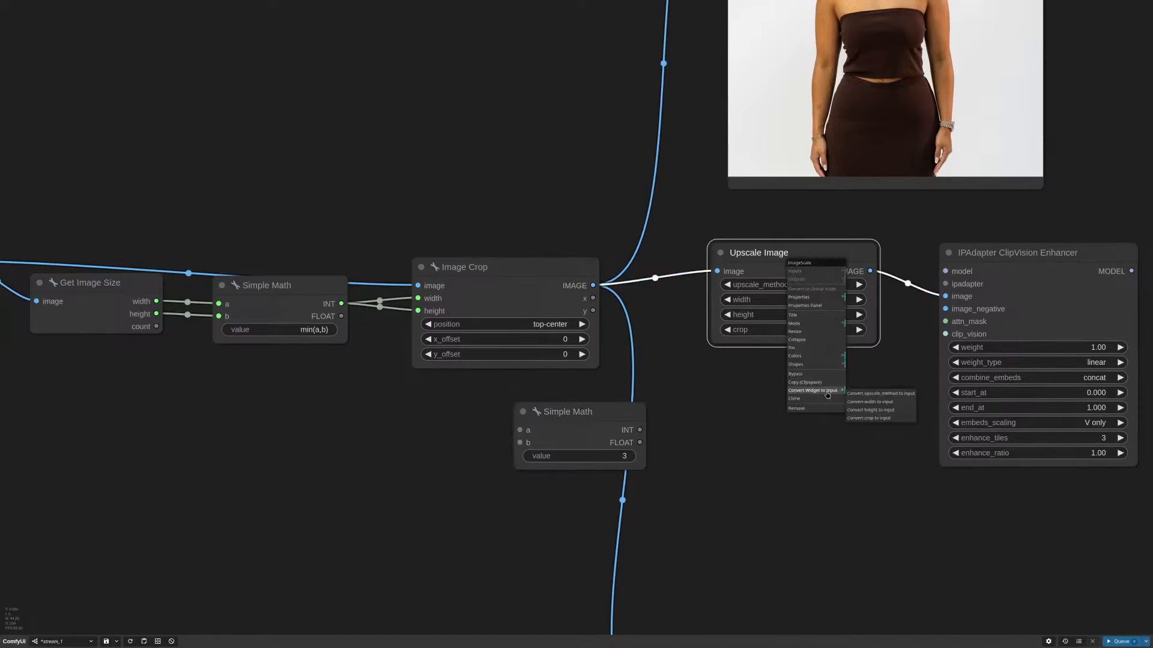
{"action": "left_click", "coordinate": [888, 401]}
{"action": "right_click", "coordinate": [798, 288]}
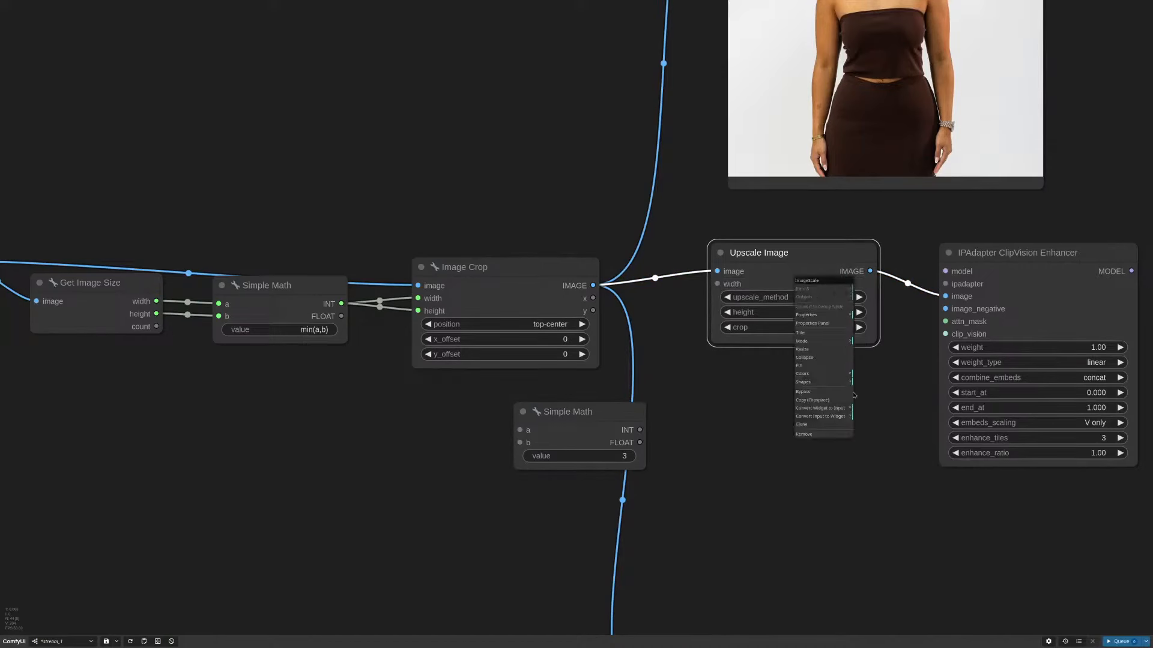
{"action": "mouse_move", "coordinate": [840, 408]}
{"action": "left_click", "coordinate": [902, 422]}
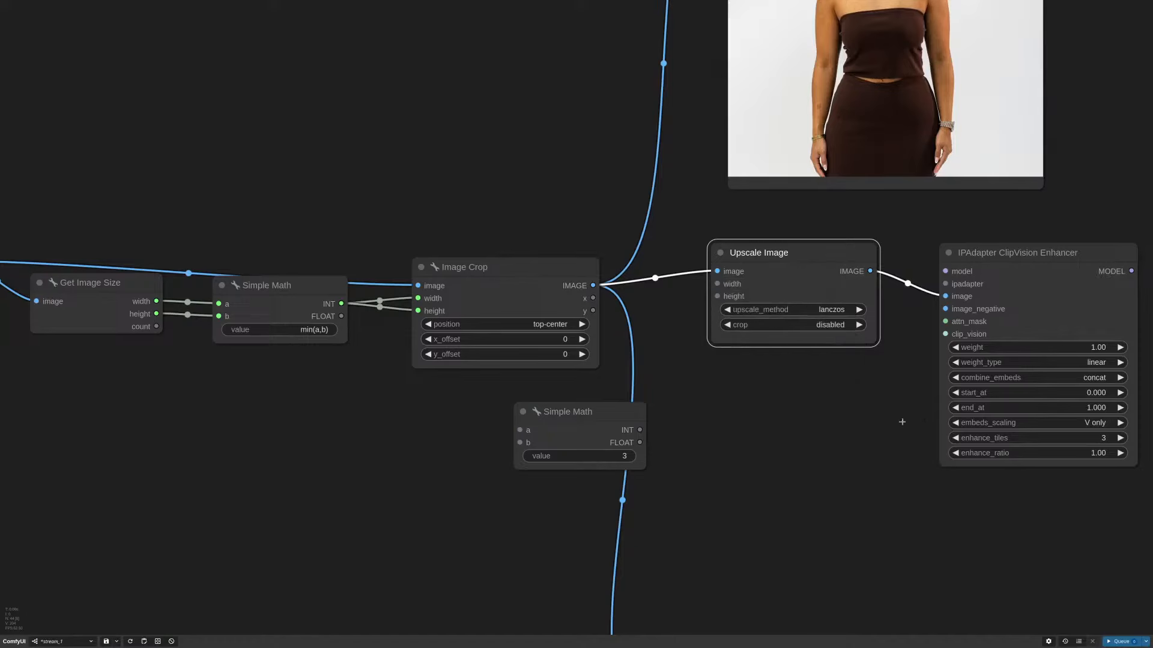
Step: Duplicate the Simple Math node holding 3, place the copy below Upscale Image, and connect the original's INT output to the copy's input a
{"action": "left_click_drag", "start_coordinate": [599, 425], "coordinate": [539, 423]}
{"action": "left_click_drag", "start_coordinate": [697, 405], "coordinate": [763, 395]}
{"action": "left_click_drag", "start_coordinate": [568, 404], "coordinate": [771, 396]}
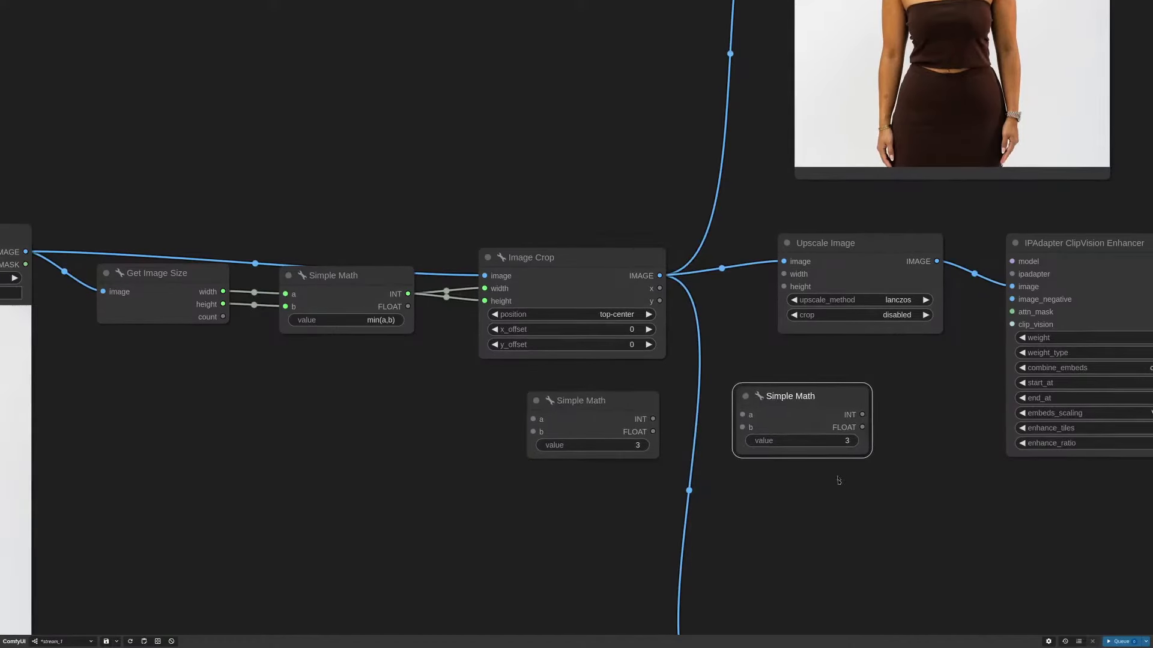
{"action": "left_click_drag", "start_coordinate": [653, 419], "coordinate": [743, 415]}
{"action": "left_click_drag", "start_coordinate": [608, 399], "coordinate": [608, 396]}
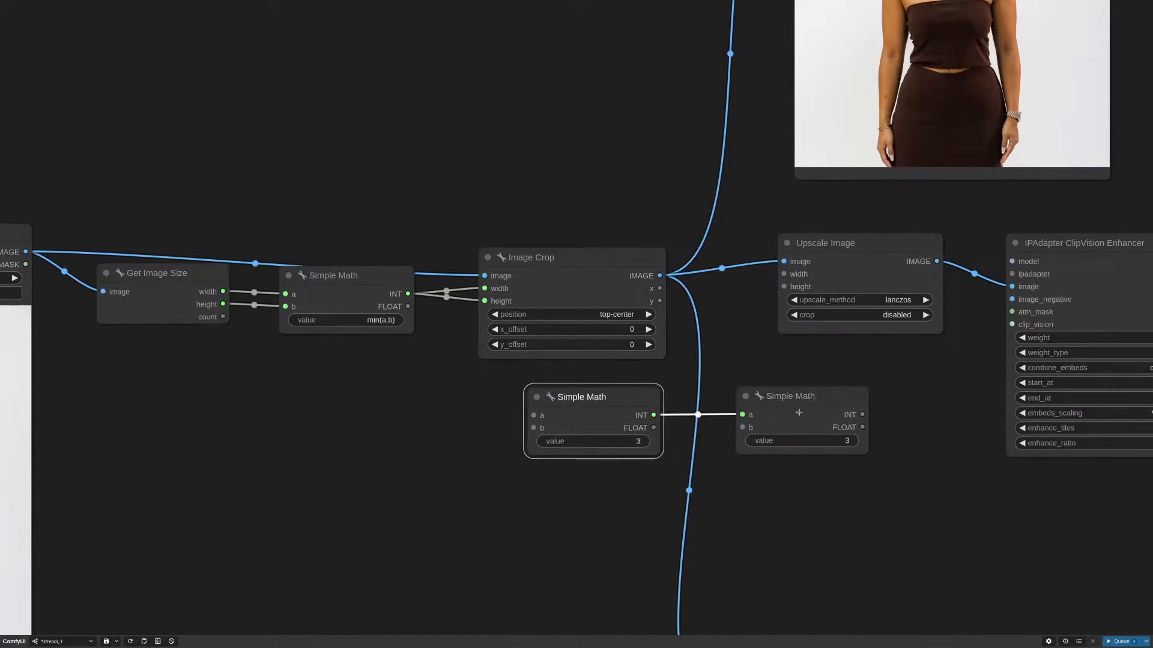
Step: Set the copied Simple Math node's value to a*224 and move the Simple Math node holding 3 farther away from it
{"action": "left_click", "coordinate": [841, 444]}
{"action": "key", "text": "BackSpace"}
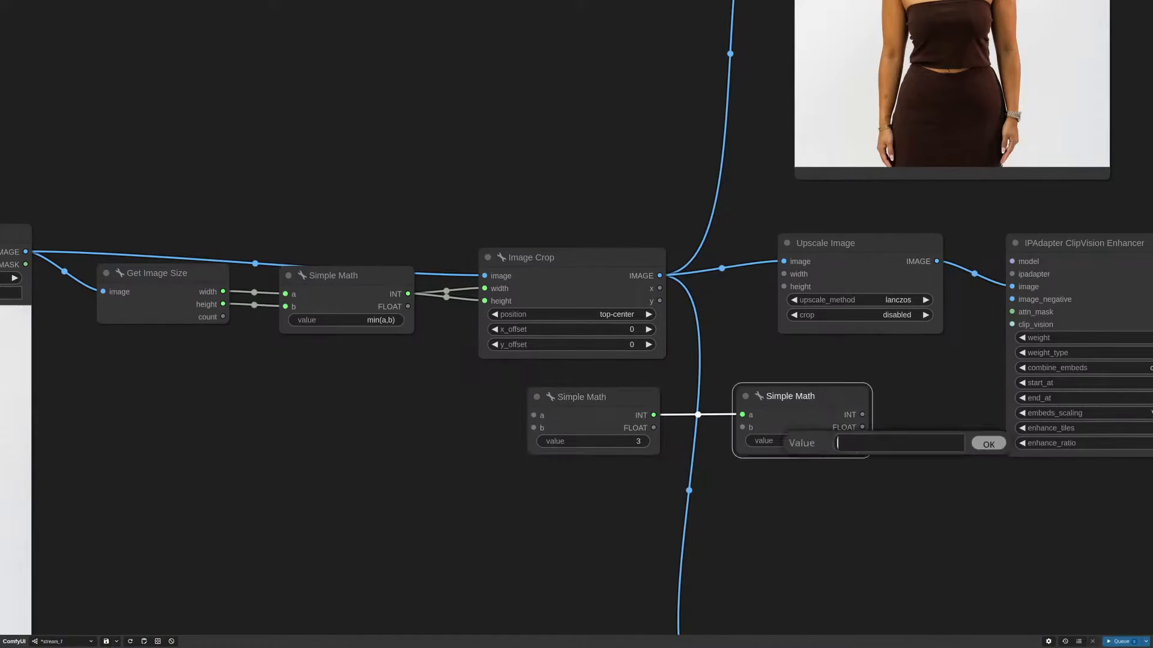
{"action": "type", "text": "a*224"}
{"action": "key", "text": "Return"}
{"action": "left_click_drag", "start_coordinate": [600, 397], "coordinate": [492, 400]}
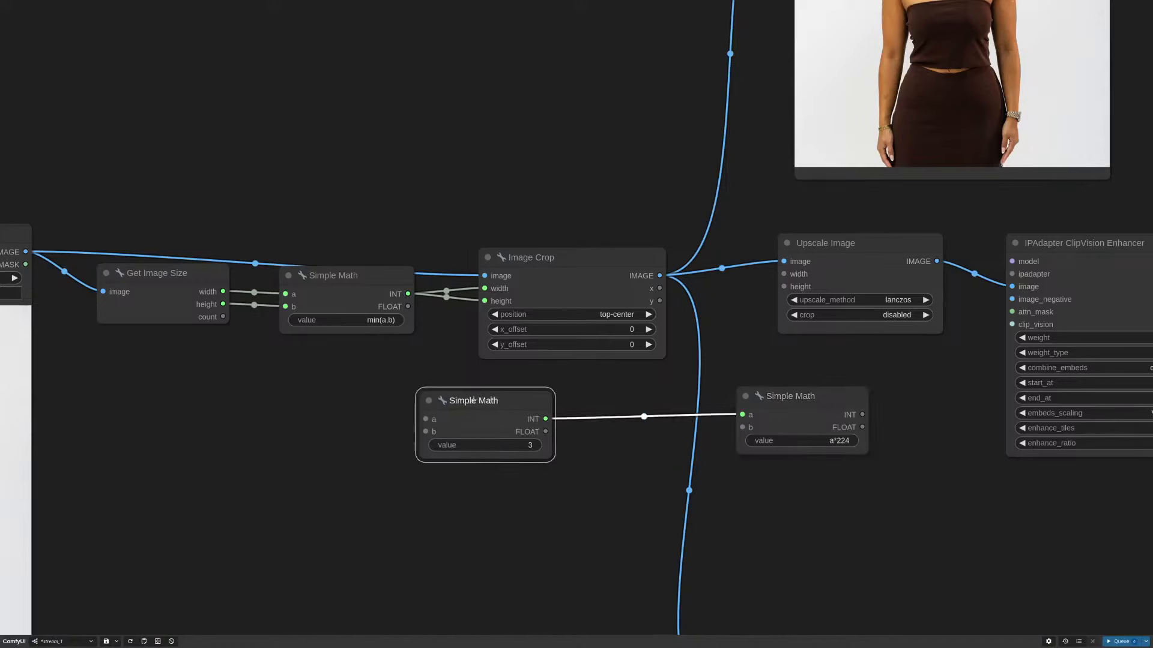
Step: Connect the INT output of the a*224 Simple Math node to the Upscale Image width and height, spacing out the math nodes
{"action": "left_click_drag", "start_coordinate": [866, 414], "coordinate": [784, 273]}
{"action": "left_click_drag", "start_coordinate": [715, 419], "coordinate": [783, 287]}
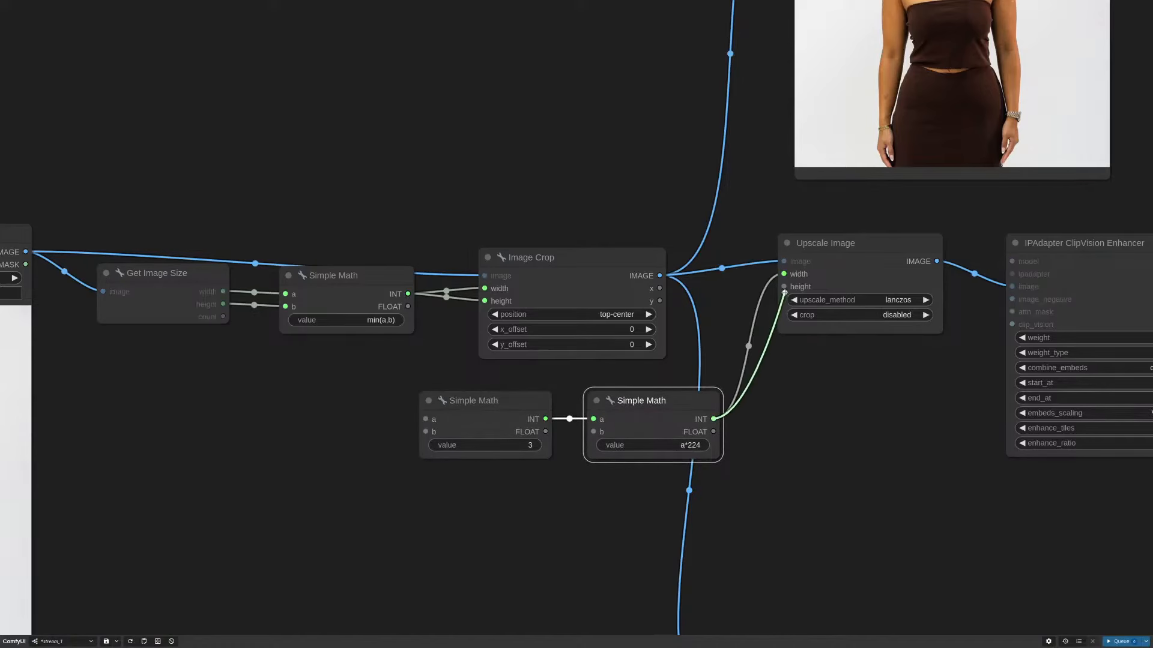
{"action": "left_click_drag", "start_coordinate": [770, 409], "coordinate": [691, 354]}
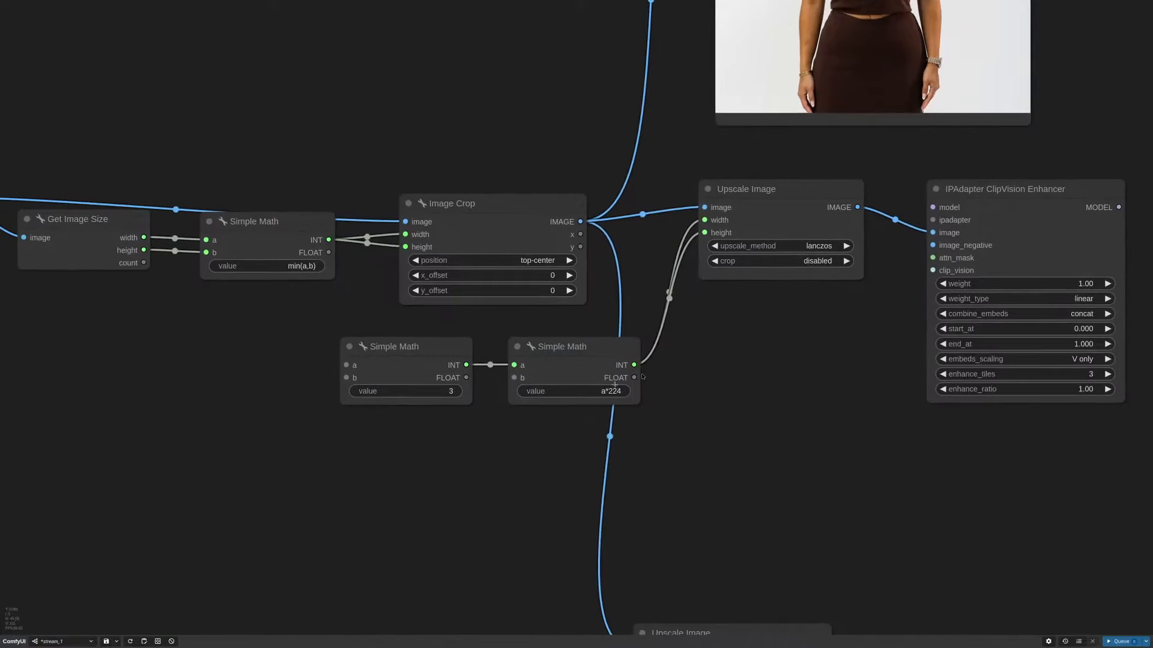
{"action": "left_click_drag", "start_coordinate": [454, 353], "coordinate": [443, 353]}
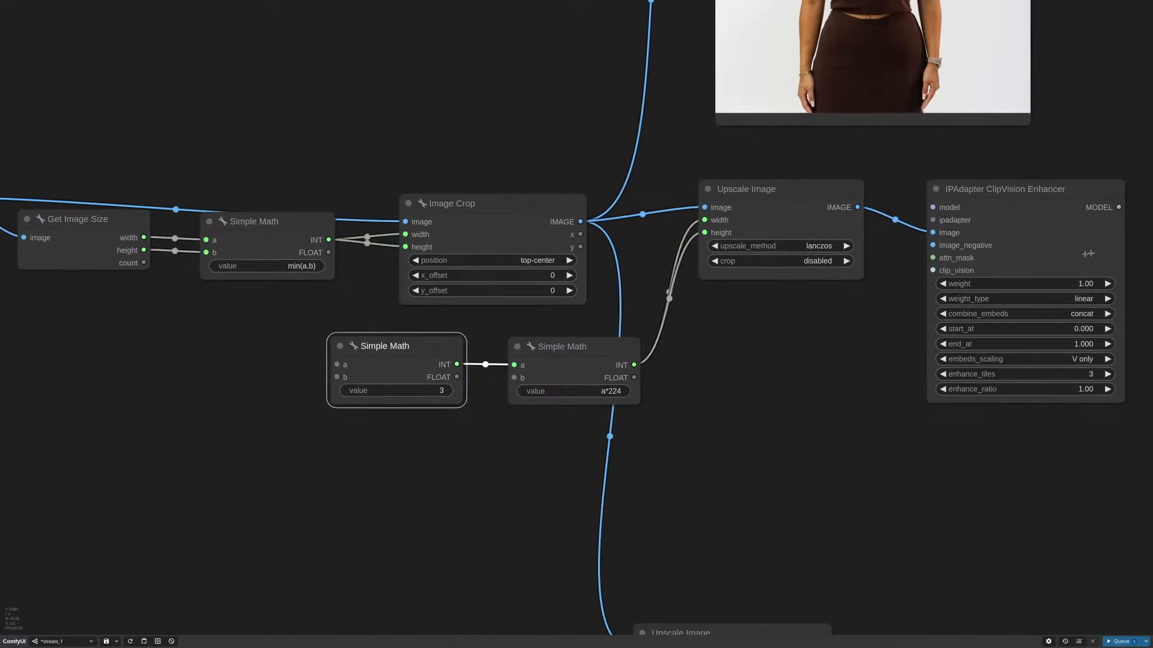
Step: Convert the enhance_tiles widget of the IPAdapter ClipVision Enhancer node to an input
{"action": "left_click_drag", "start_coordinate": [1113, 175], "coordinate": [1004, 200]}
{"action": "scroll", "coordinate": [1029, 244], "scroll_direction": "up", "scroll_amount": 5}
{"action": "right_click", "coordinate": [826, 323]}
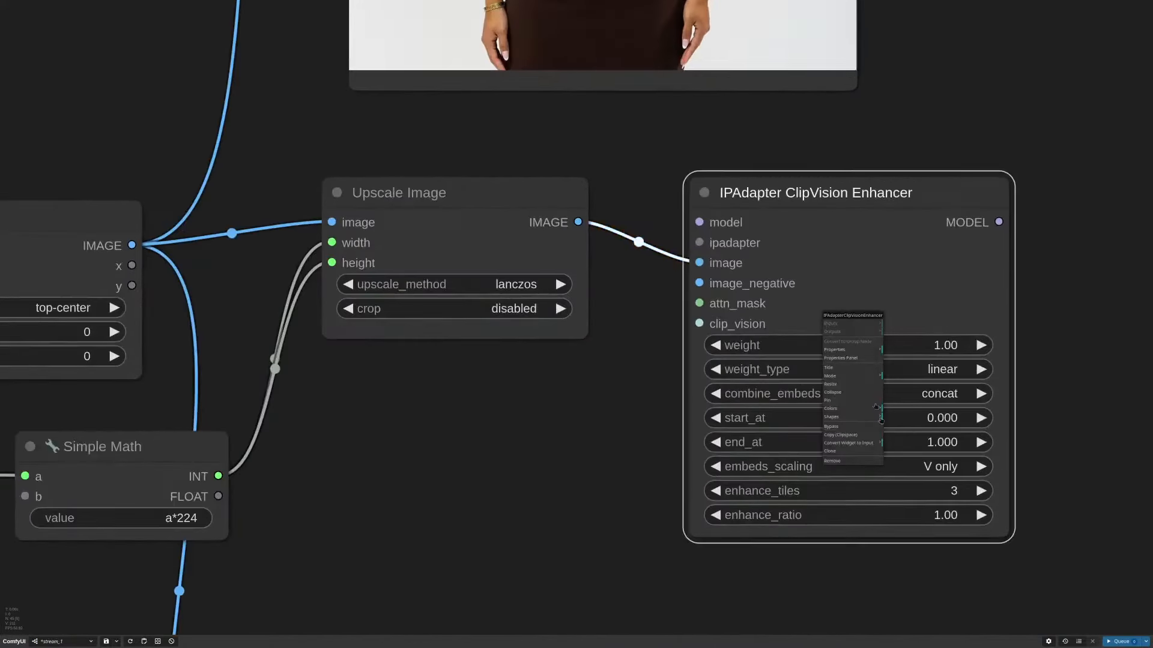
{"action": "left_click", "coordinate": [859, 445]}
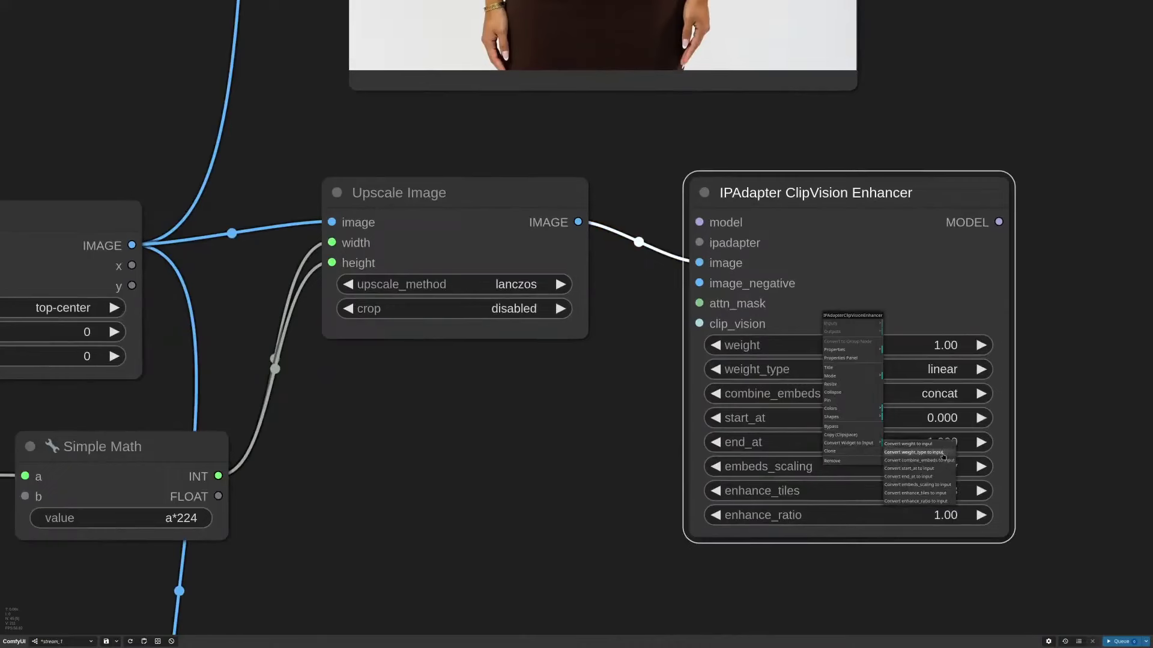
{"action": "left_click", "coordinate": [940, 493]}
Step: Connect the constant Simple Math node's INT output to the enhancer's enhance_tiles input and rearrange the surrounding nodes
{"action": "scroll", "coordinate": [692, 382], "scroll_direction": "down", "scroll_amount": 4}
{"action": "left_click_drag", "start_coordinate": [509, 424], "coordinate": [729, 427]}
{"action": "left_click_drag", "start_coordinate": [393, 447], "coordinate": [918, 357]}
{"action": "left_click_drag", "start_coordinate": [536, 462], "coordinate": [499, 494]}
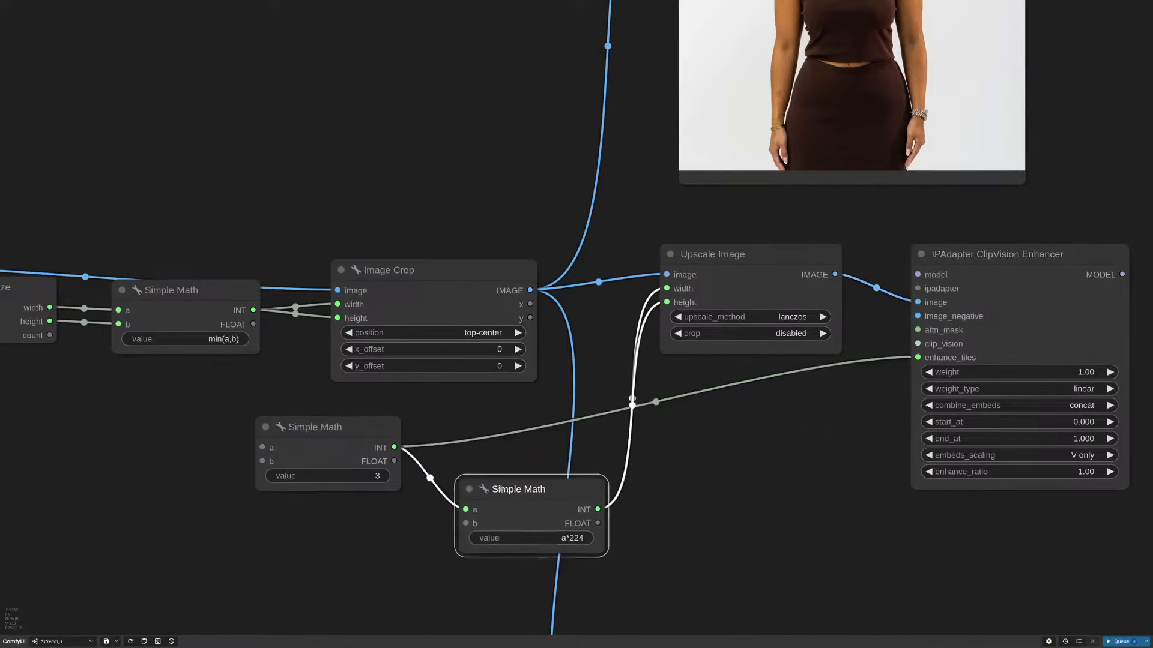
{"action": "left_click_drag", "start_coordinate": [333, 427], "coordinate": [343, 410]}
{"action": "left_click_drag", "start_coordinate": [694, 440], "coordinate": [737, 441]}
{"action": "scroll", "coordinate": [736, 441], "scroll_direction": "down", "scroll_amount": 5}
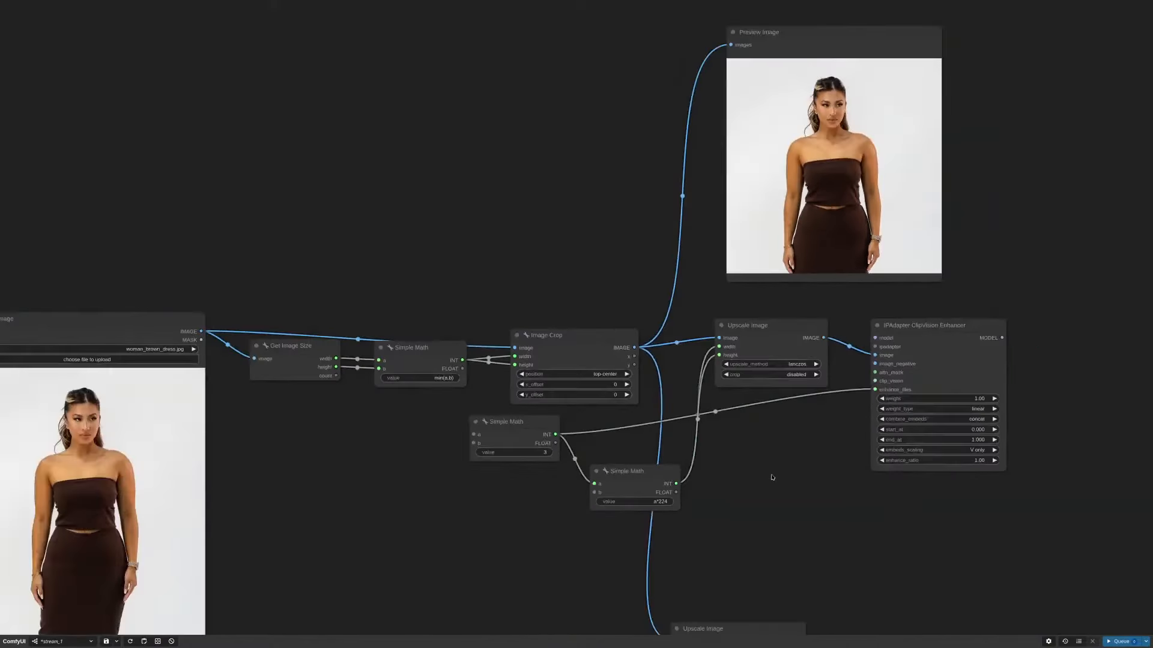
{"action": "left_click_drag", "start_coordinate": [922, 327], "coordinate": [922, 314]}
{"action": "scroll", "coordinate": [840, 409], "scroll_direction": "down", "scroll_amount": 4}
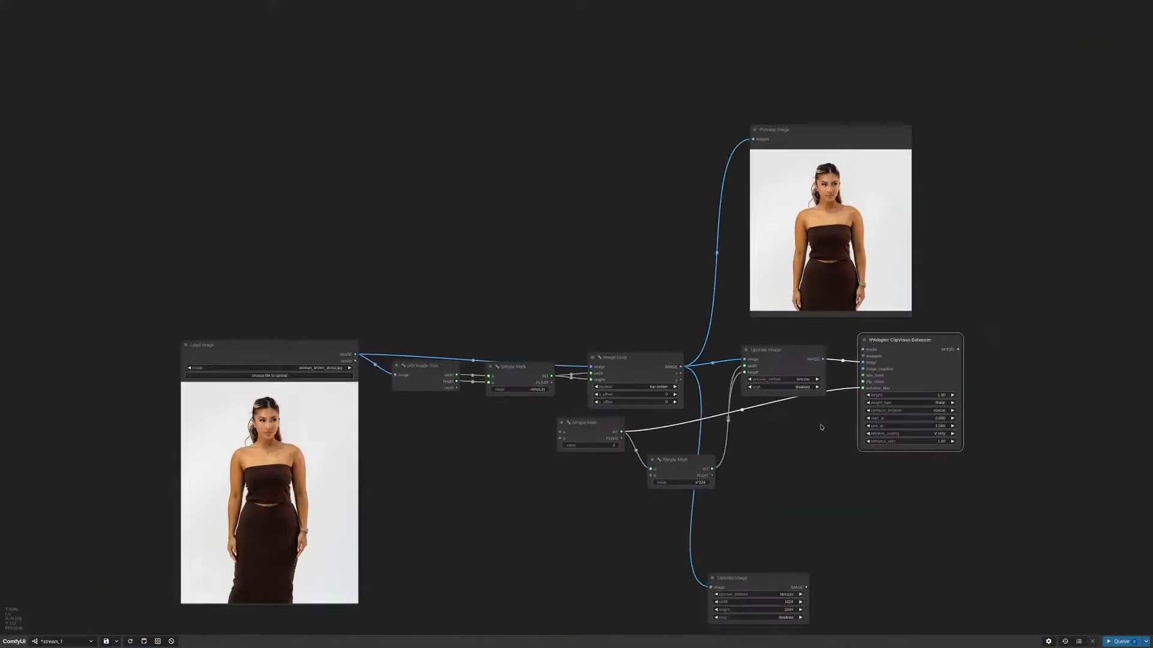
Step: Set the constant Simple Math node's value to 5 and shift the connected Upscale Image node slightly down
{"action": "scroll", "coordinate": [634, 470], "scroll_direction": "up", "scroll_amount": 3}
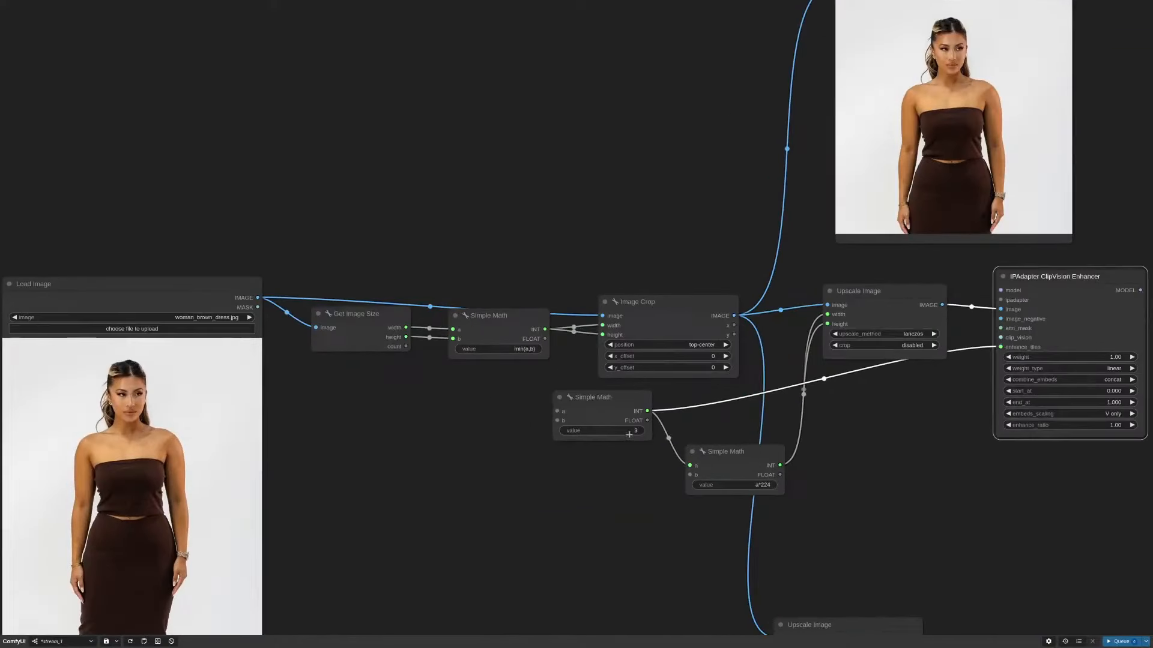
{"action": "double_click", "coordinate": [614, 443]}
{"action": "type", "text": "5"}
{"action": "key", "text": "Return"}
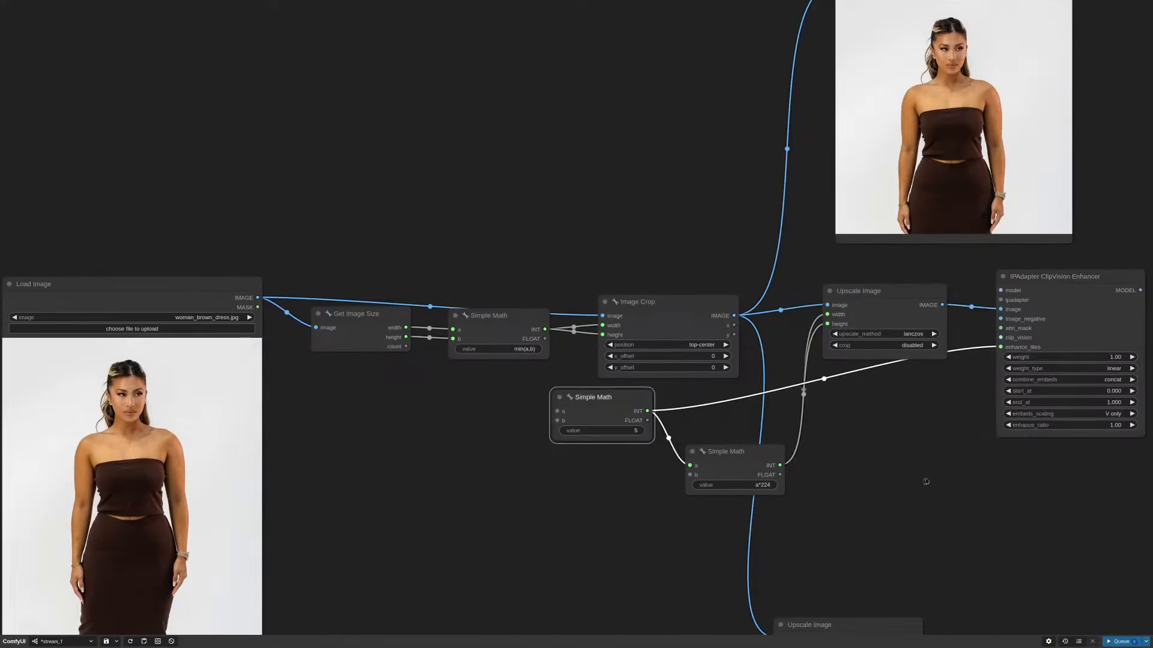
{"action": "scroll", "coordinate": [926, 478], "scroll_direction": "down", "scroll_amount": 5}
{"action": "left_click_drag", "start_coordinate": [771, 459], "coordinate": [774, 460]}
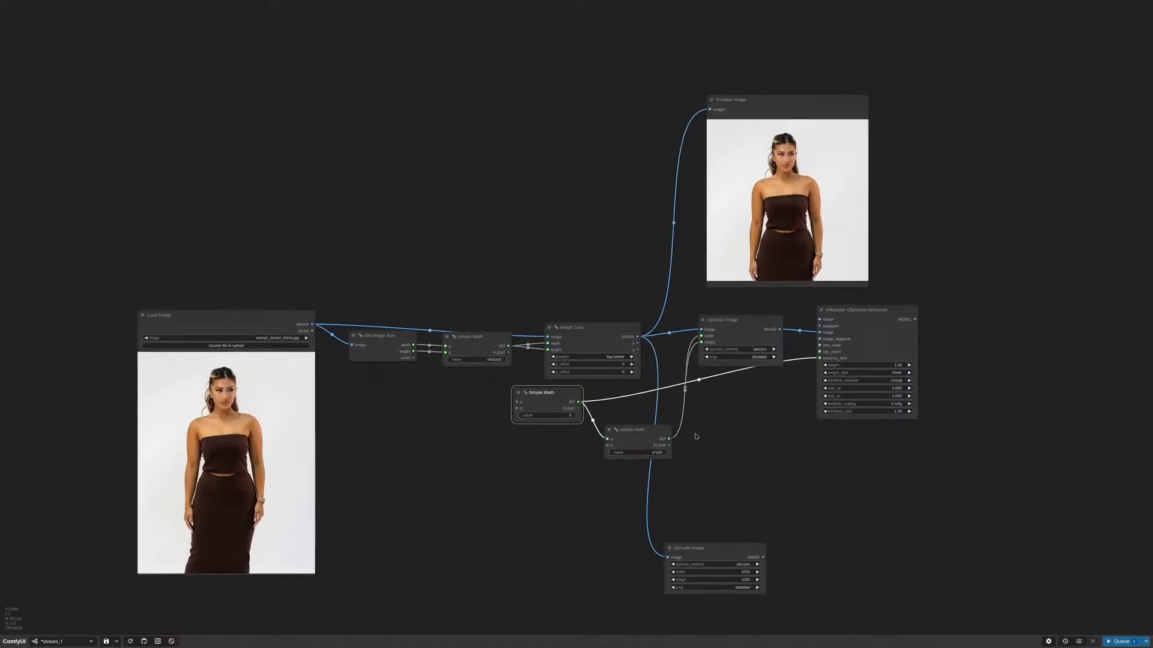
{"action": "left_click_drag", "start_coordinate": [730, 325], "coordinate": [732, 341]}
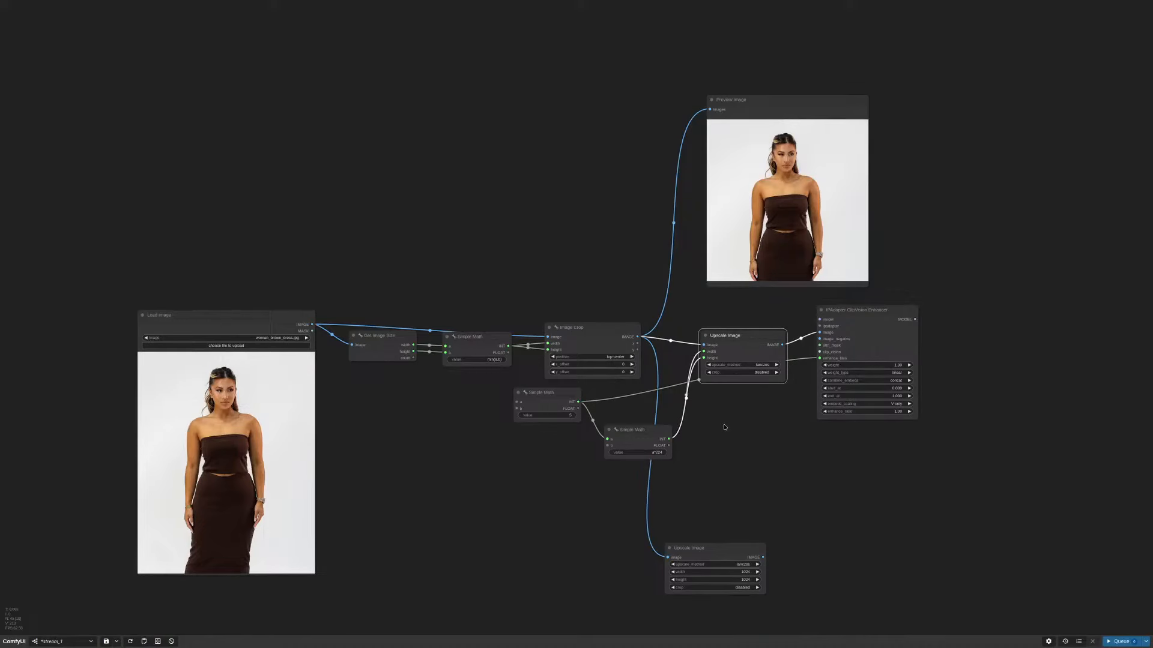
{"action": "scroll", "coordinate": [724, 428], "scroll_direction": "up", "scroll_amount": 3}
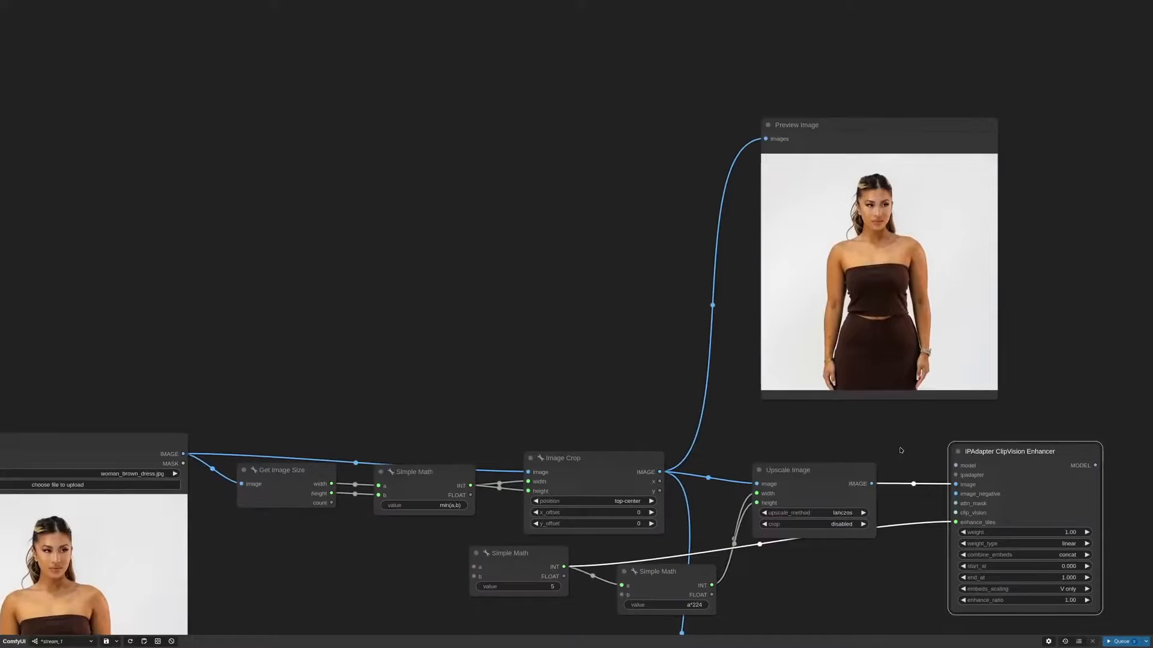
{"action": "scroll", "coordinate": [822, 541], "scroll_direction": "up", "scroll_amount": 8}
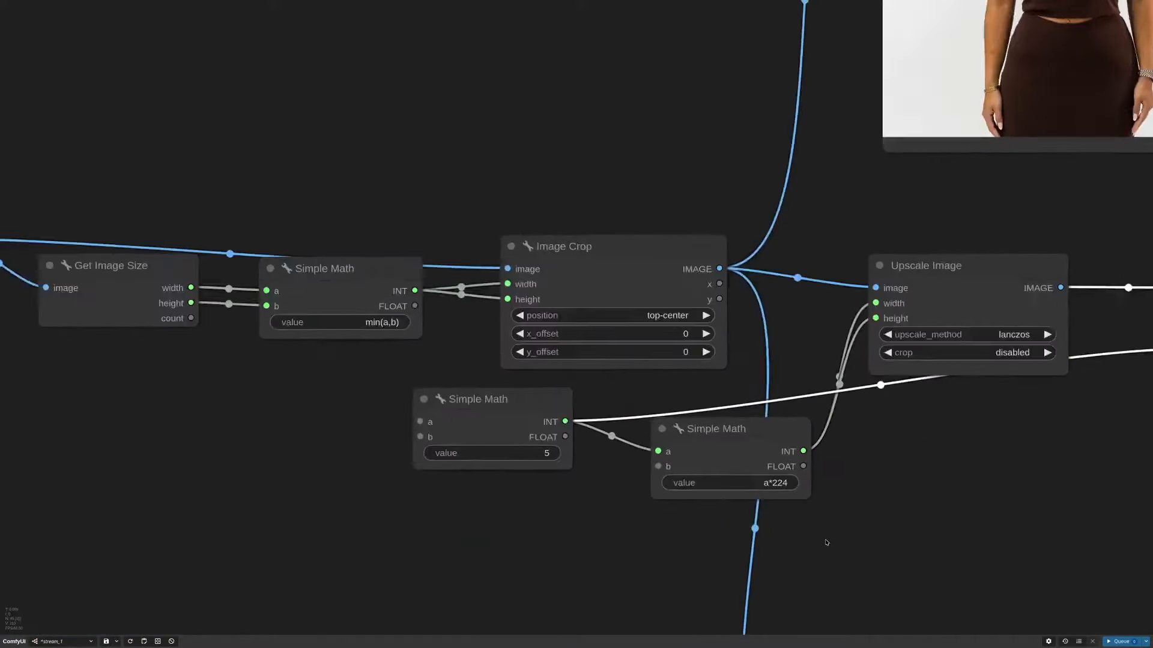
{"action": "scroll", "coordinate": [820, 538], "scroll_direction": "down", "scroll_amount": 4}
{"action": "scroll", "coordinate": [839, 508], "scroll_direction": "up", "scroll_amount": 2}
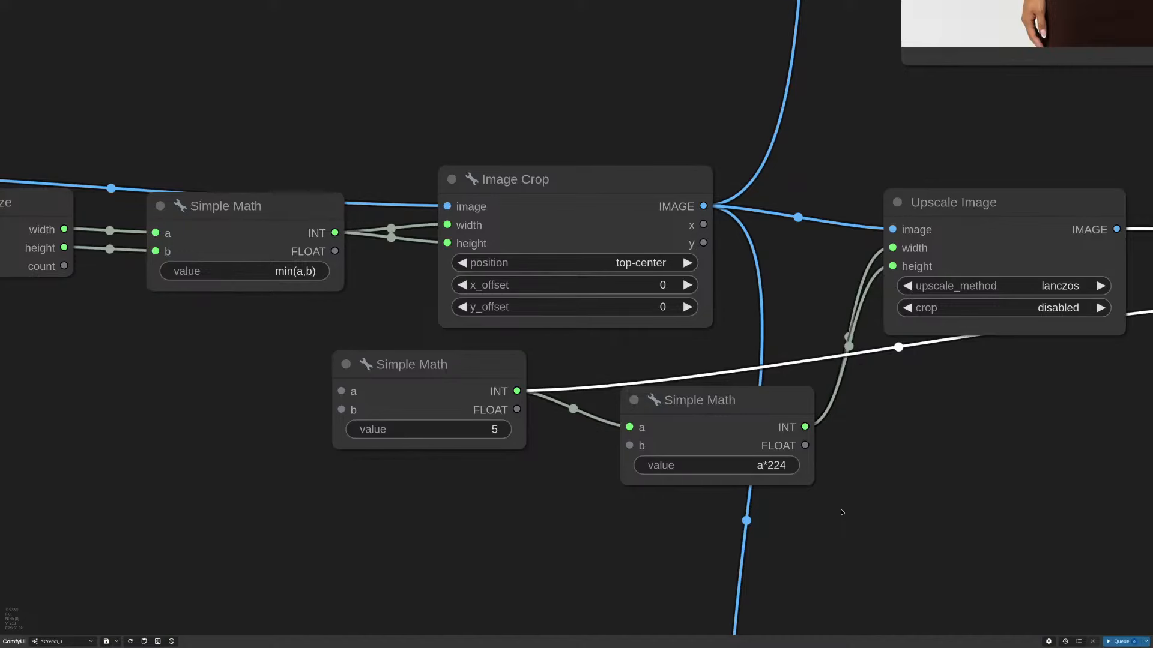
{"action": "scroll", "coordinate": [884, 475], "scroll_direction": "down", "scroll_amount": 10}
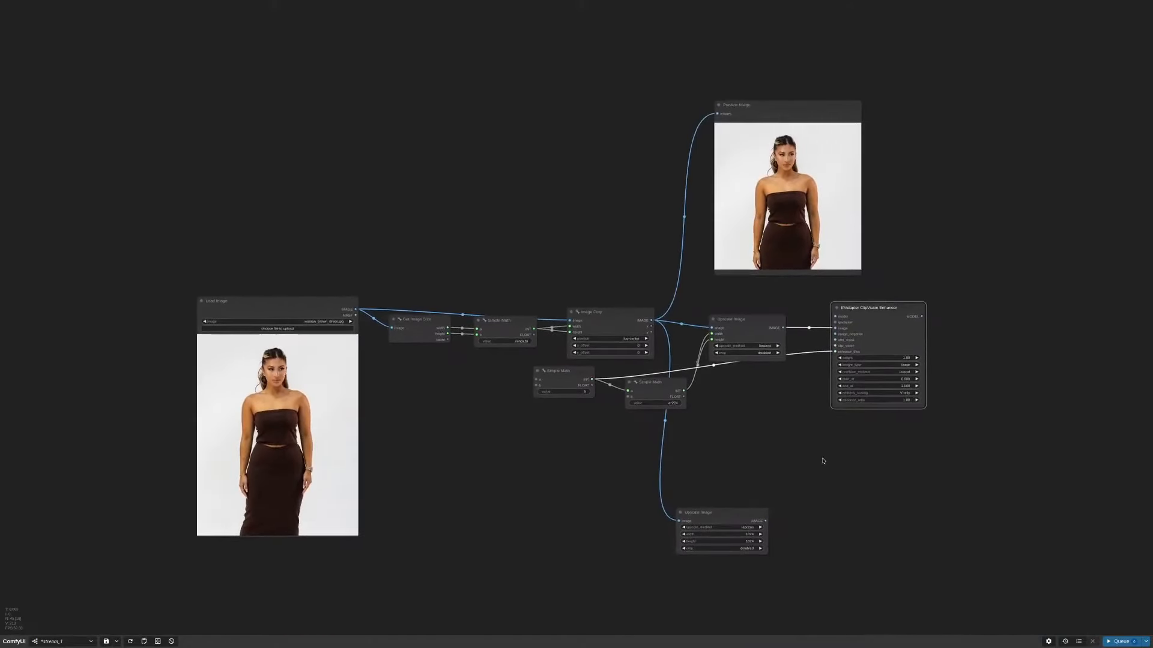
Step: Move the second Upscale Image node up, closer to the rest of the clothing reference nodes
{"action": "scroll", "coordinate": [869, 508], "scroll_direction": "down", "scroll_amount": 3}
{"action": "left_click_drag", "start_coordinate": [869, 502], "coordinate": [909, 462]}
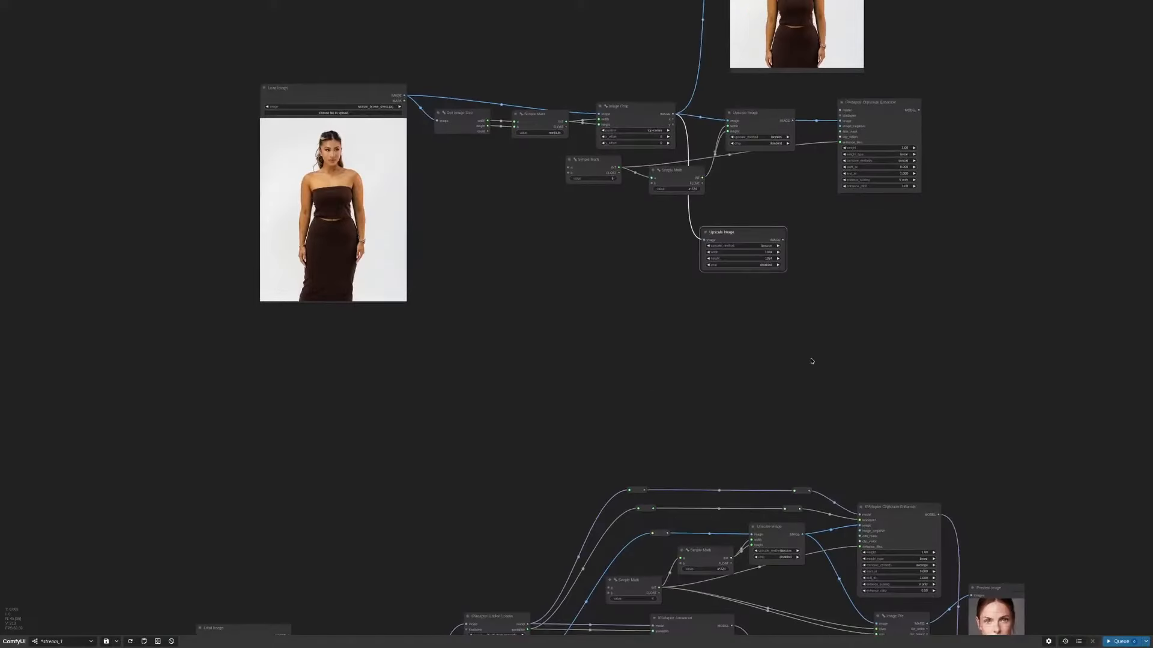
{"action": "scroll", "coordinate": [811, 359], "scroll_direction": "down", "scroll_amount": 2}
{"action": "left_click_drag", "start_coordinate": [811, 360], "coordinate": [836, 252]}
Step: Try to move the linked Load Checkpoint node from the portrait workflow up beside the clothing reference nodes
{"action": "left_click", "coordinate": [480, 581]}
{"action": "left_click_drag", "start_coordinate": [481, 581], "coordinate": [619, 162]}
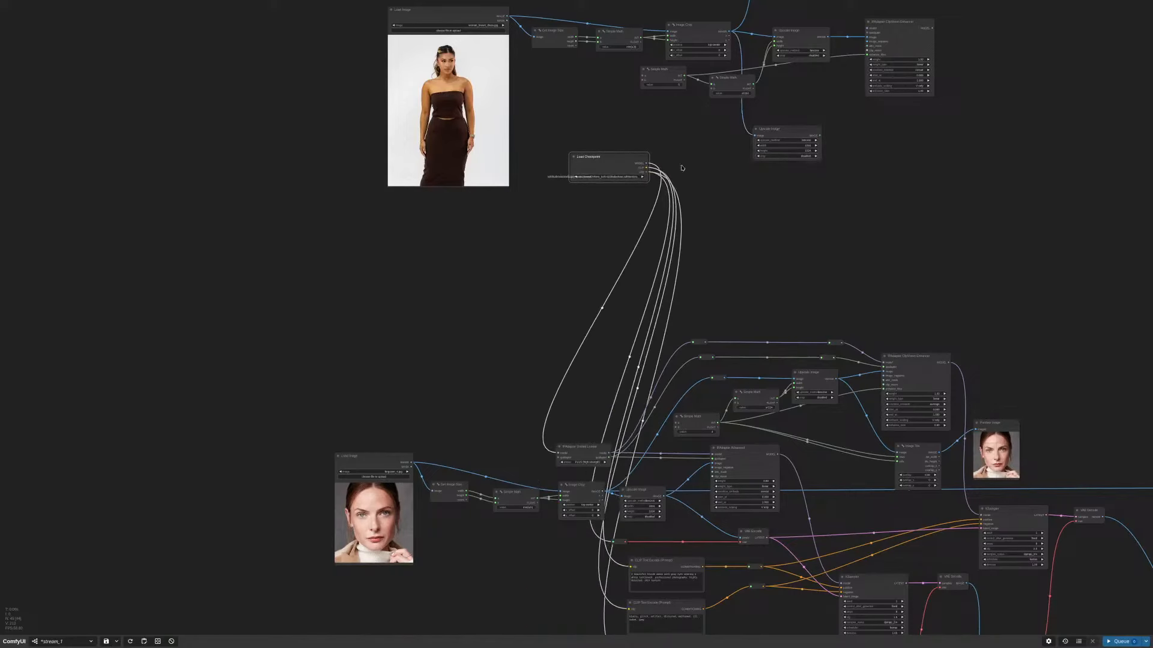
{"action": "left_click_drag", "start_coordinate": [682, 201], "coordinate": [644, 438]}
{"action": "scroll", "coordinate": [651, 409], "scroll_direction": "up", "scroll_amount": 4}
{"action": "scroll", "coordinate": [797, 437], "scroll_direction": "down", "scroll_amount": 7}
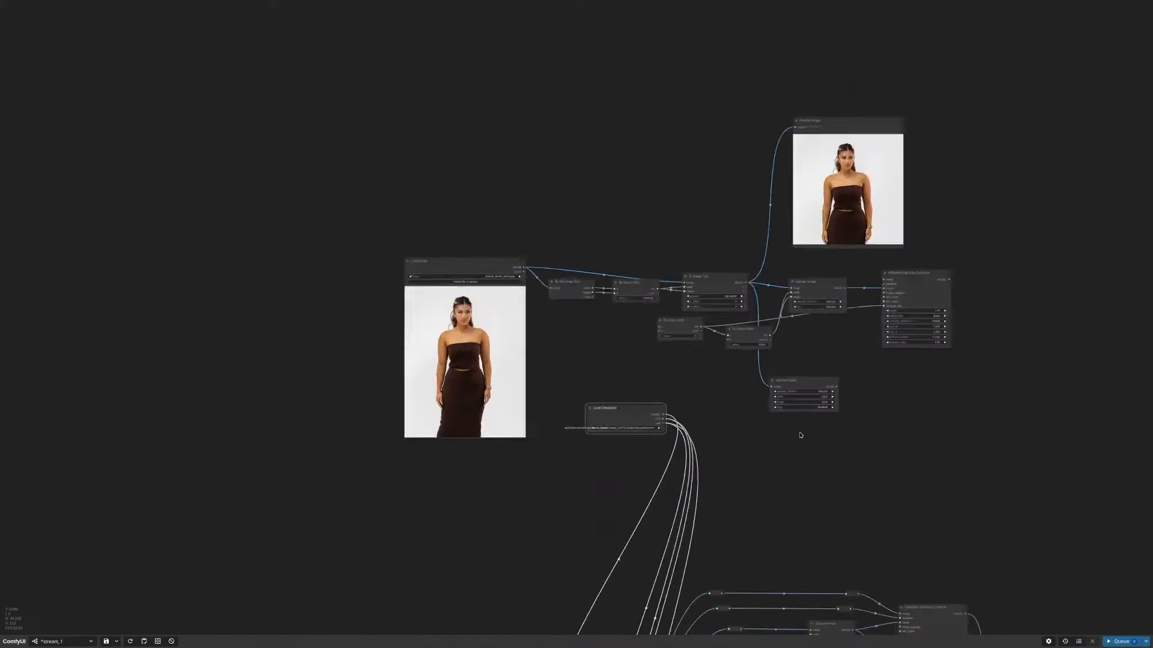
{"action": "left_click_drag", "start_coordinate": [807, 470], "coordinate": [797, 442]}
{"action": "scroll", "coordinate": [756, 546], "scroll_direction": "up", "scroll_amount": 7}
{"action": "scroll", "coordinate": [756, 546], "scroll_direction": "down", "scroll_amount": 5}
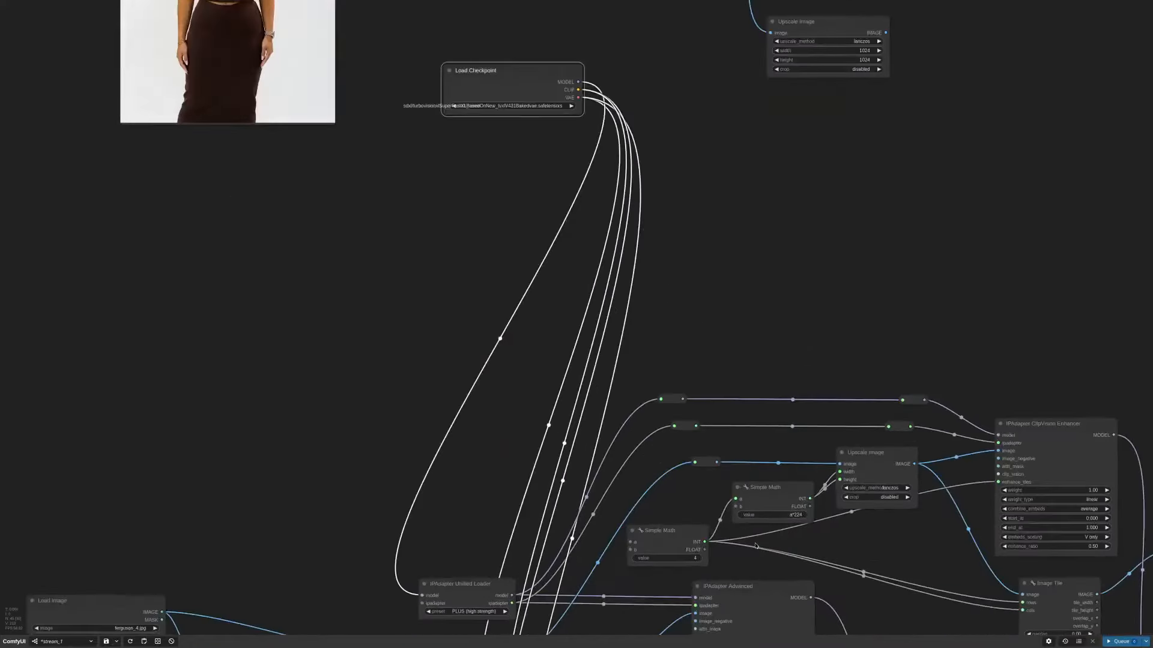
Step: Place an unlinked copy of the Load Checkpoint node below the clothing workflow's Simple Math nodes
{"action": "scroll", "coordinate": [635, 351], "scroll_direction": "down", "scroll_amount": 3}
{"action": "left_click_drag", "start_coordinate": [647, 321], "coordinate": [704, 246]}
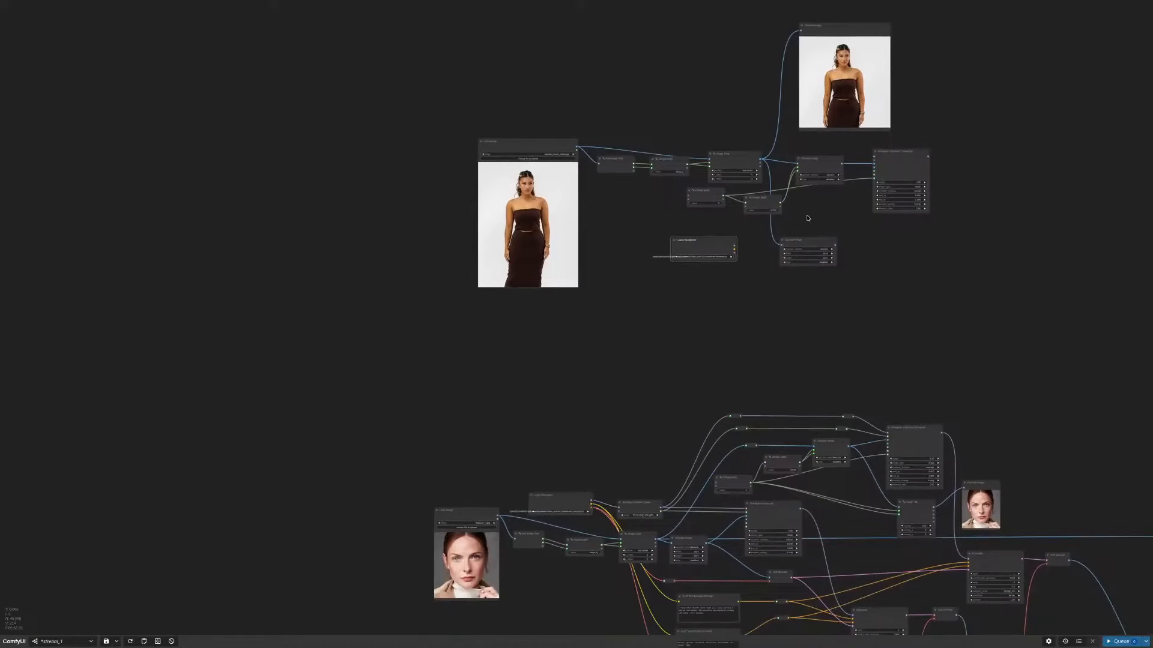
{"action": "scroll", "coordinate": [806, 221], "scroll_direction": "up", "scroll_amount": 8}
{"action": "left_click_drag", "start_coordinate": [846, 216], "coordinate": [837, 316]}
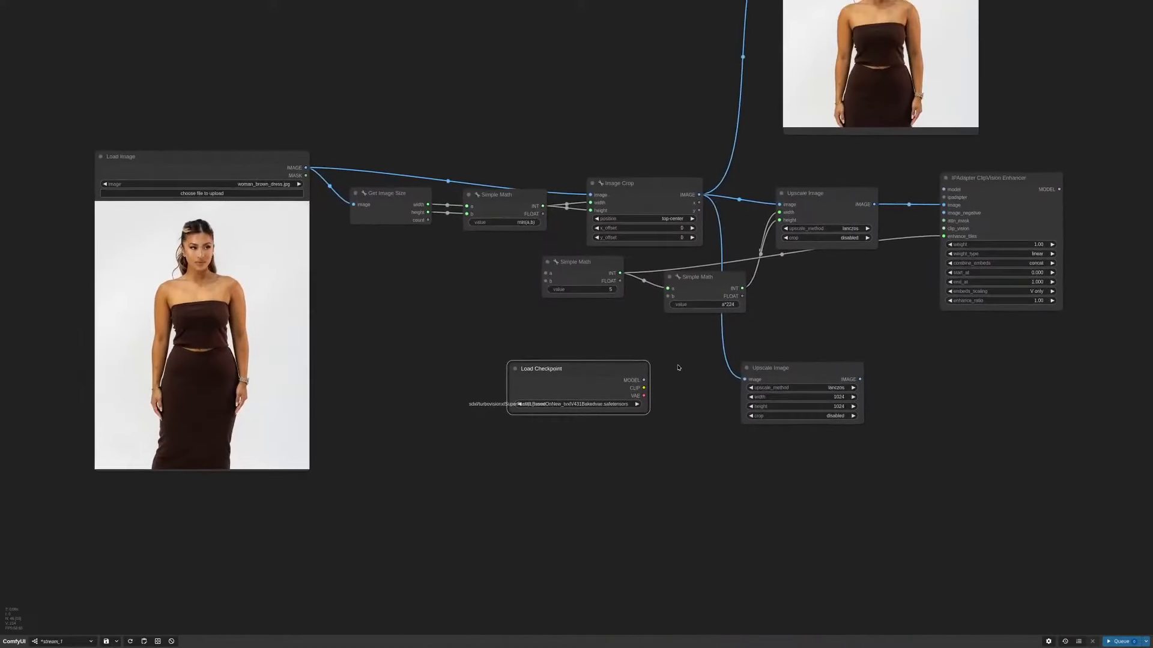
Step: Make room by moving the IPAdapter ClipVision Enhancer away from Upscale Image and shifting the Preview Image node up
{"action": "left_click_drag", "start_coordinate": [1009, 150], "coordinate": [876, 335]}
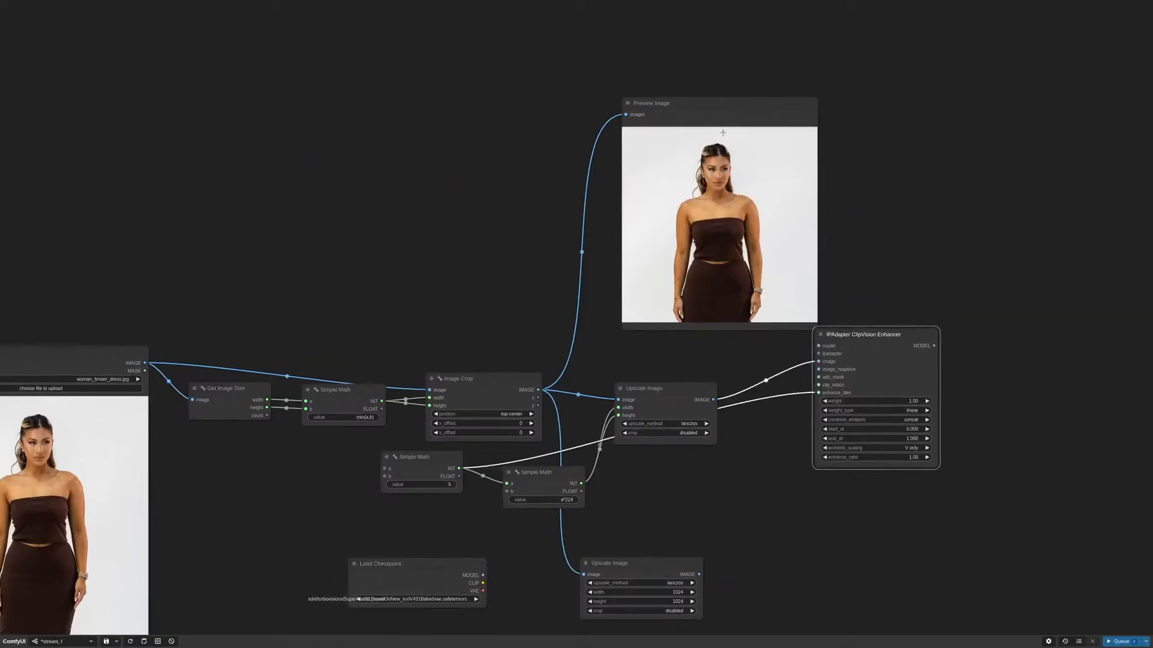
{"action": "left_click_drag", "start_coordinate": [706, 99], "coordinate": [617, 19]}
{"action": "scroll", "coordinate": [875, 326], "scroll_direction": "up", "scroll_amount": 3}
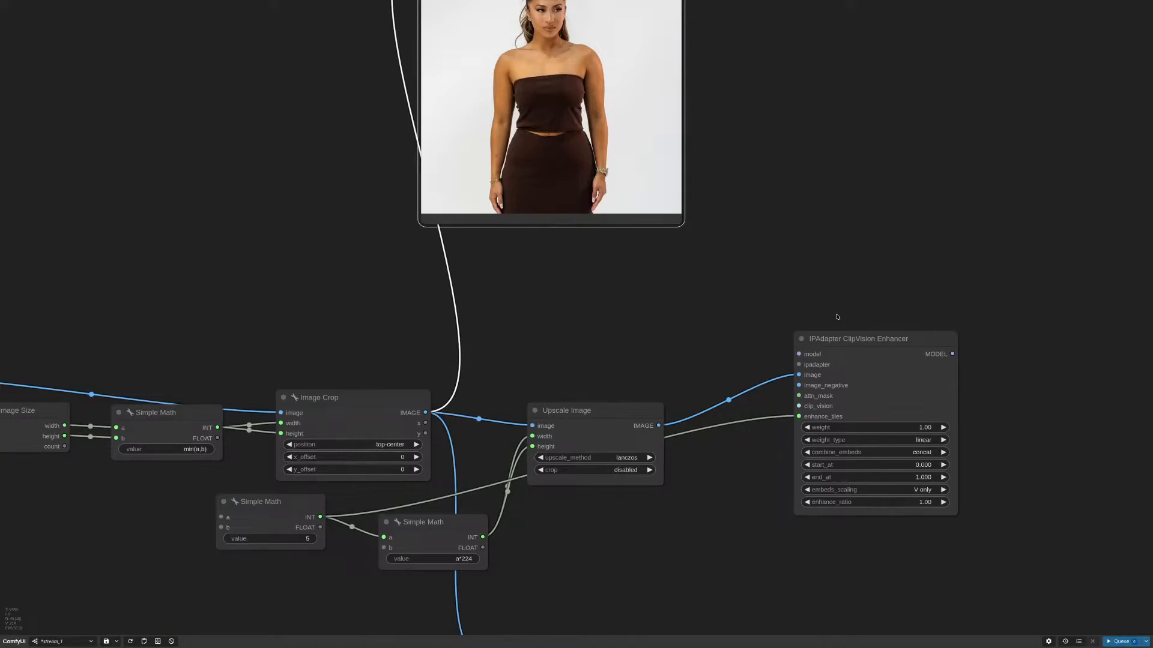
Step: Add an IPAdapter Unified Loader feeding the enhancer's ipadapter input and set its preset to PLUS (high strength)
{"action": "left_click_drag", "start_coordinate": [861, 359], "coordinate": [733, 362]}
{"action": "left_click", "coordinate": [766, 380]}
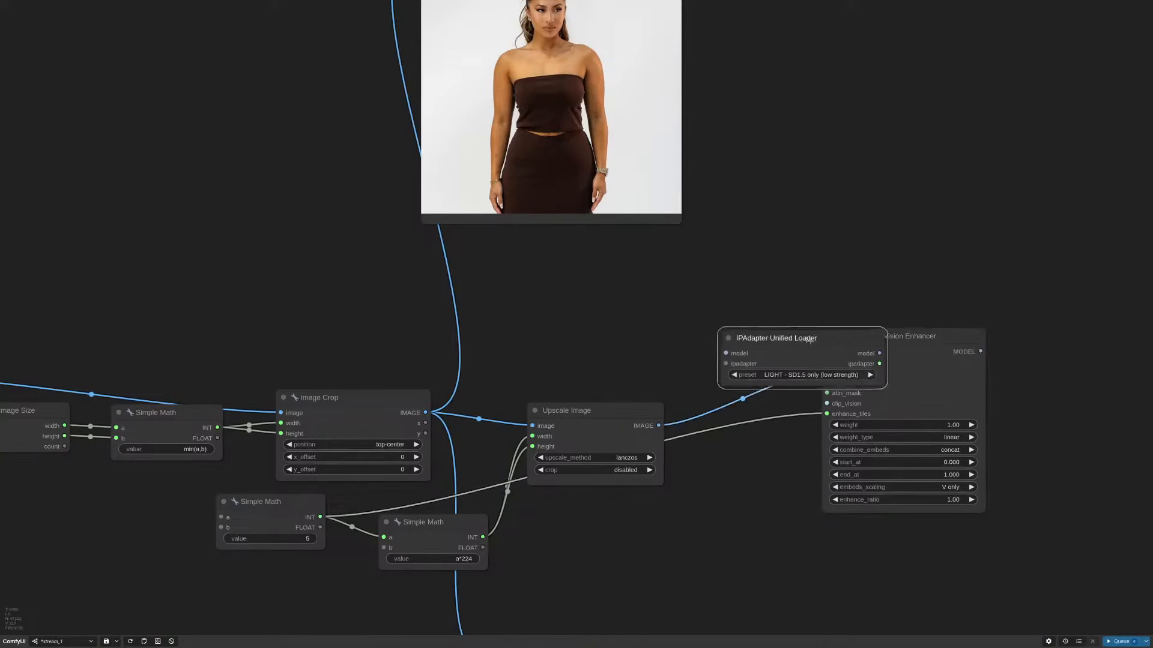
{"action": "left_click_drag", "start_coordinate": [808, 340], "coordinate": [693, 311]}
{"action": "left_click", "coordinate": [672, 347]}
{"action": "left_click", "coordinate": [696, 377]}
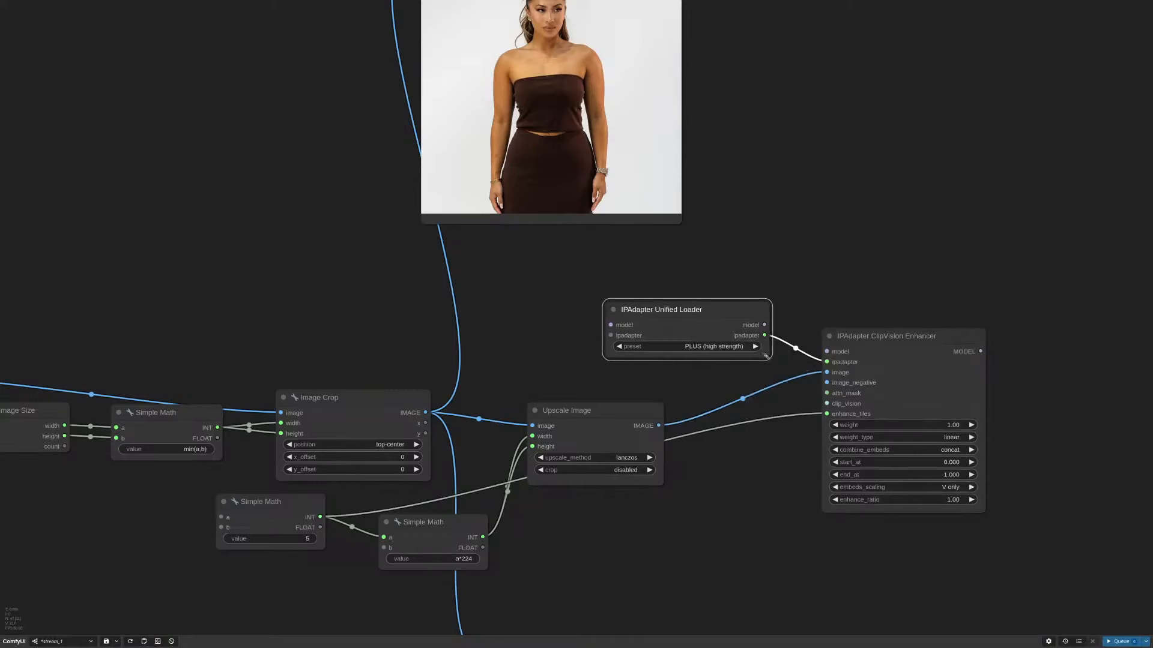
Step: Compact the IPAdapter Unified Loader, linking its model output to the enhancer and its model input to the copied Load Checkpoint
{"action": "left_click_drag", "start_coordinate": [765, 355], "coordinate": [718, 356]}
{"action": "left_click_drag", "start_coordinate": [704, 316], "coordinate": [761, 338]}
{"action": "left_click_drag", "start_coordinate": [788, 350], "coordinate": [826, 352]}
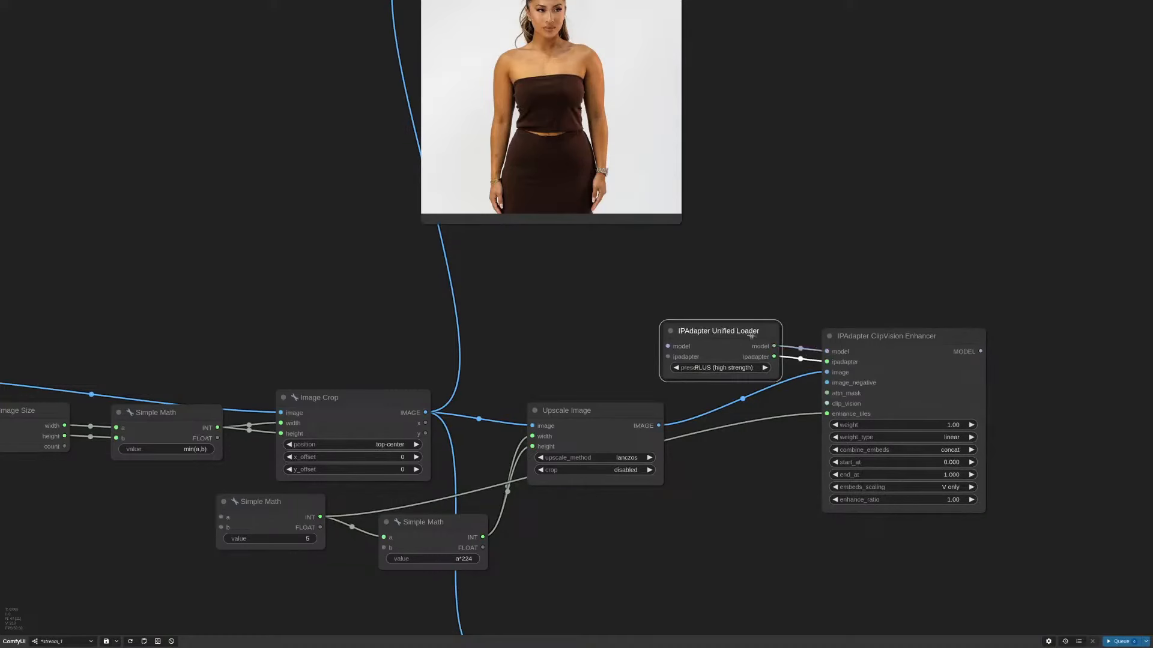
{"action": "left_click_drag", "start_coordinate": [748, 331], "coordinate": [748, 312]}
{"action": "scroll", "coordinate": [746, 314], "scroll_direction": "down", "scroll_amount": 8}
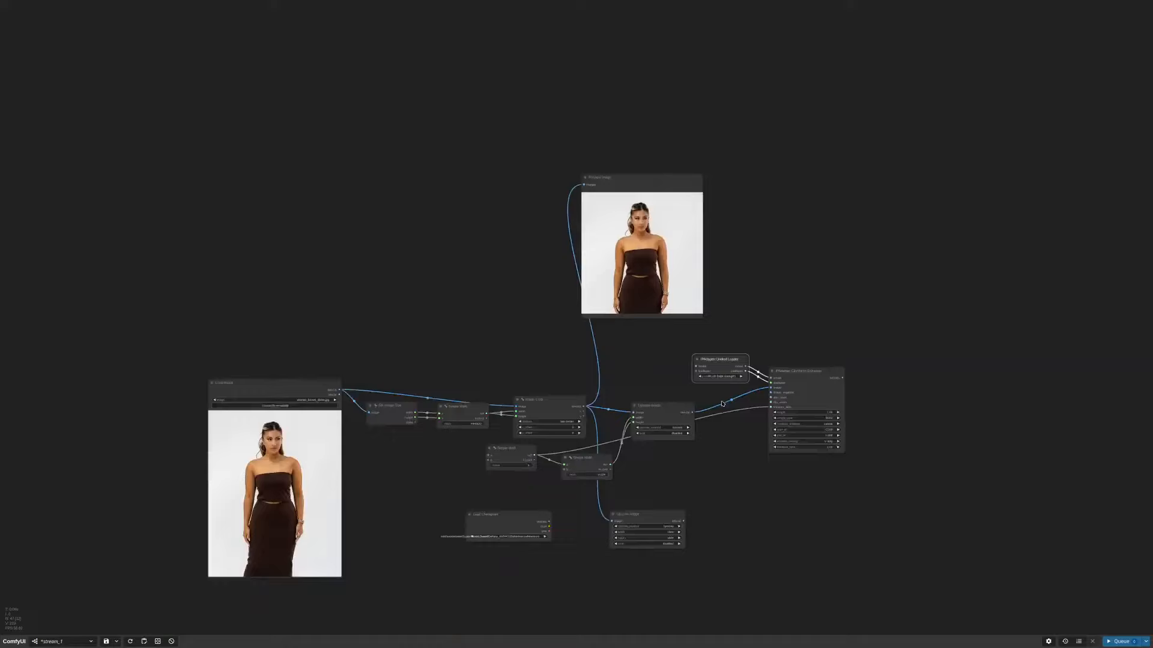
{"action": "left_click_drag", "start_coordinate": [628, 466], "coordinate": [761, 325]}
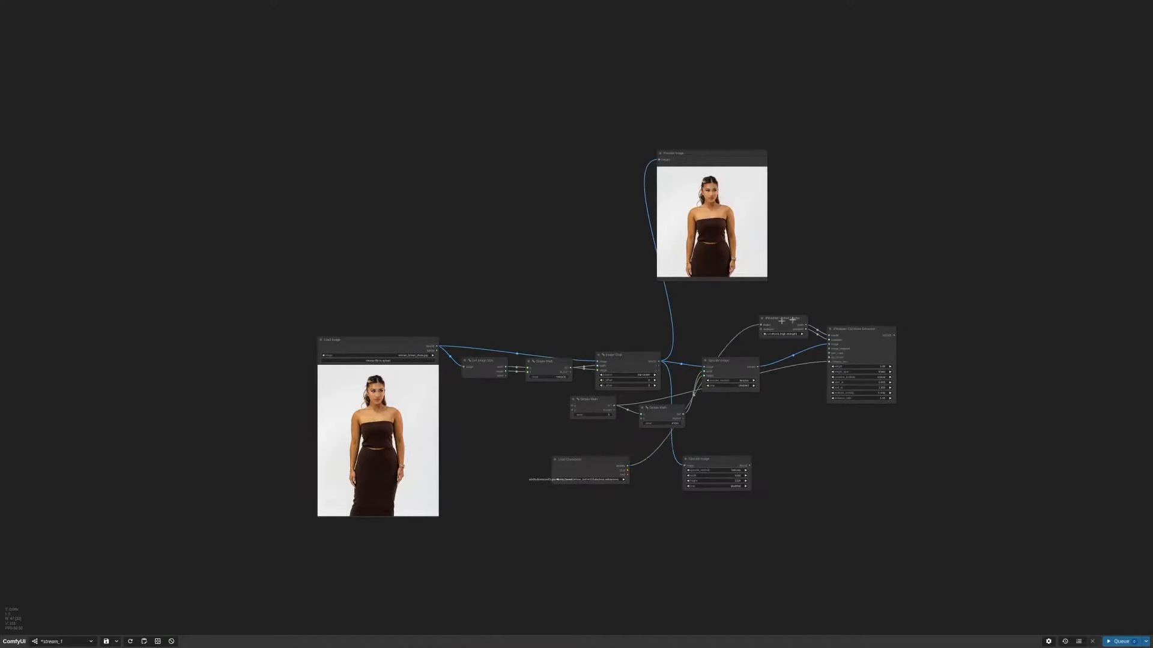
Step: Add a narrowed Load CLIP Vision node connected to the enhancer's clip_vision input
{"action": "scroll", "coordinate": [825, 310], "scroll_direction": "up", "scroll_amount": 10}
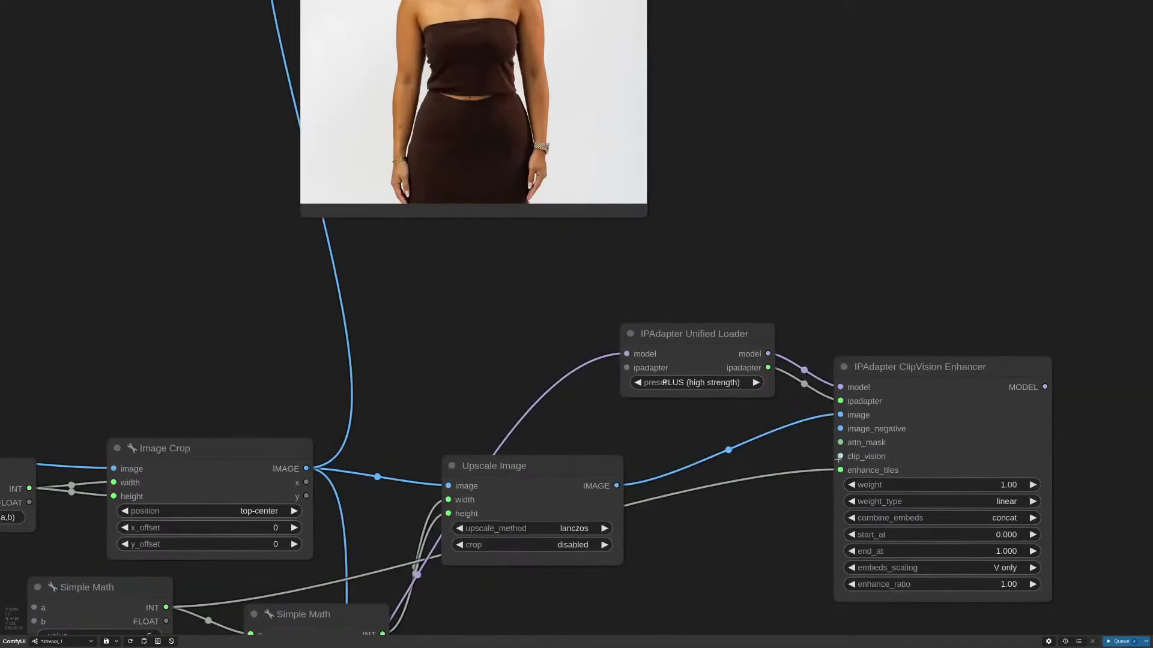
{"action": "left_click_drag", "start_coordinate": [838, 460], "coordinate": [738, 455]}
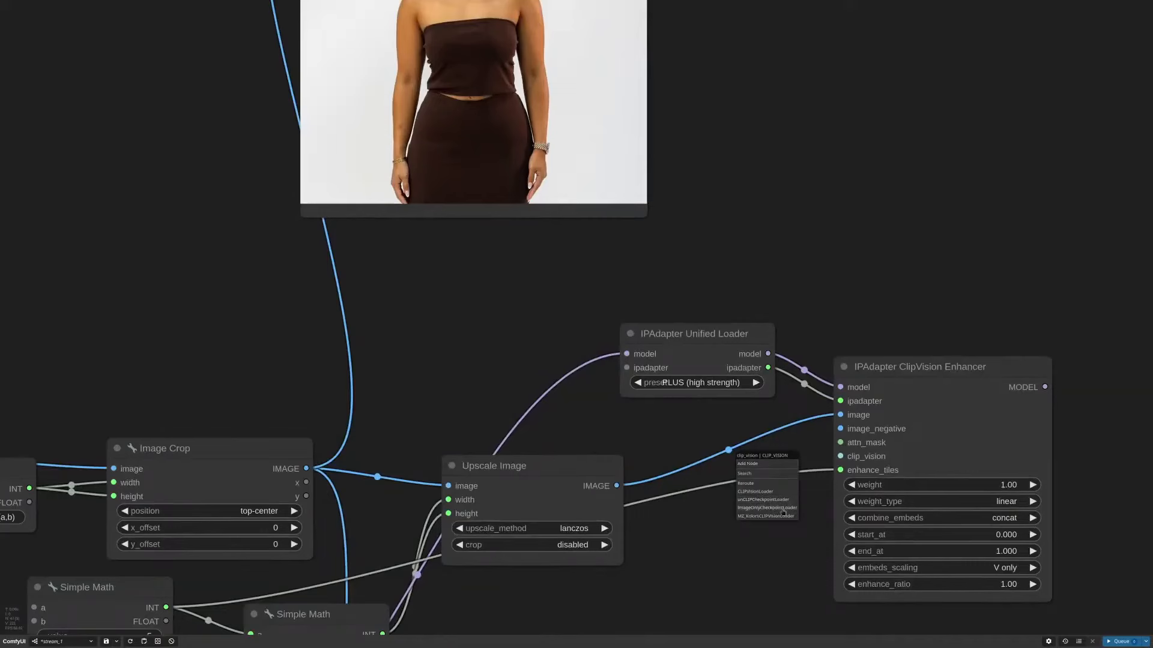
{"action": "left_click", "coordinate": [779, 491]}
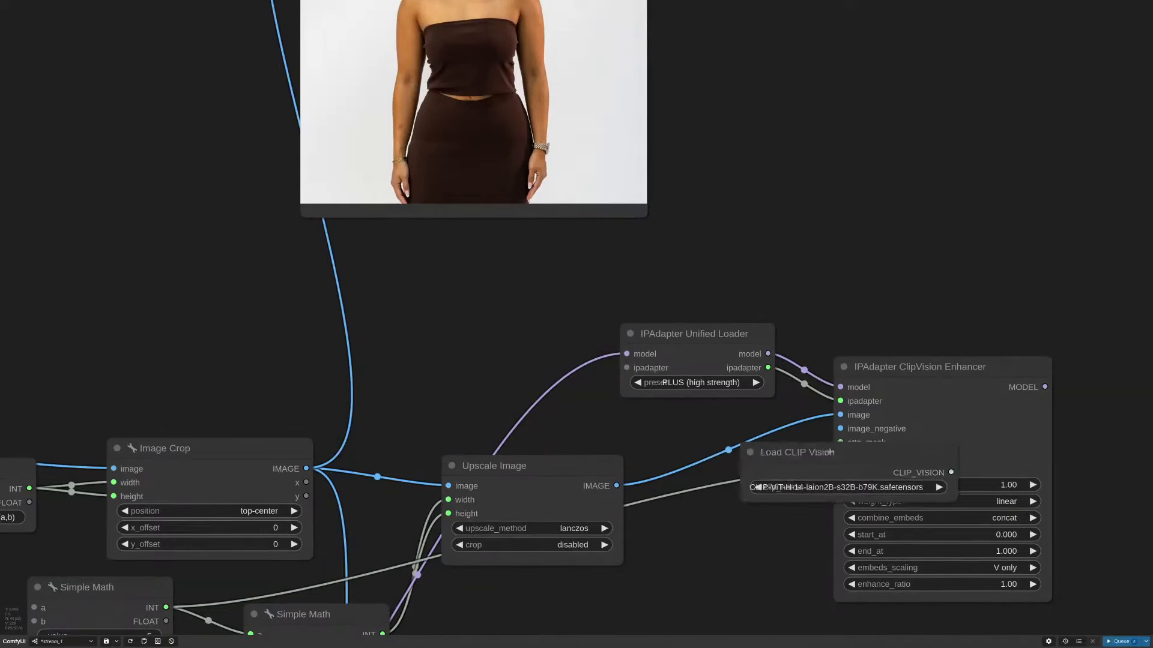
{"action": "left_click_drag", "start_coordinate": [774, 427], "coordinate": [615, 426]}
{"action": "left_click_drag", "start_coordinate": [833, 478], "coordinate": [718, 465]}
Step: Stack the IPAdapter Unified Loader above the Load CLIP Vision node, both placed beside the enhancer's inputs
{"action": "left_click_drag", "start_coordinate": [687, 427], "coordinate": [754, 438]}
{"action": "left_click_drag", "start_coordinate": [730, 345], "coordinate": [748, 298]}
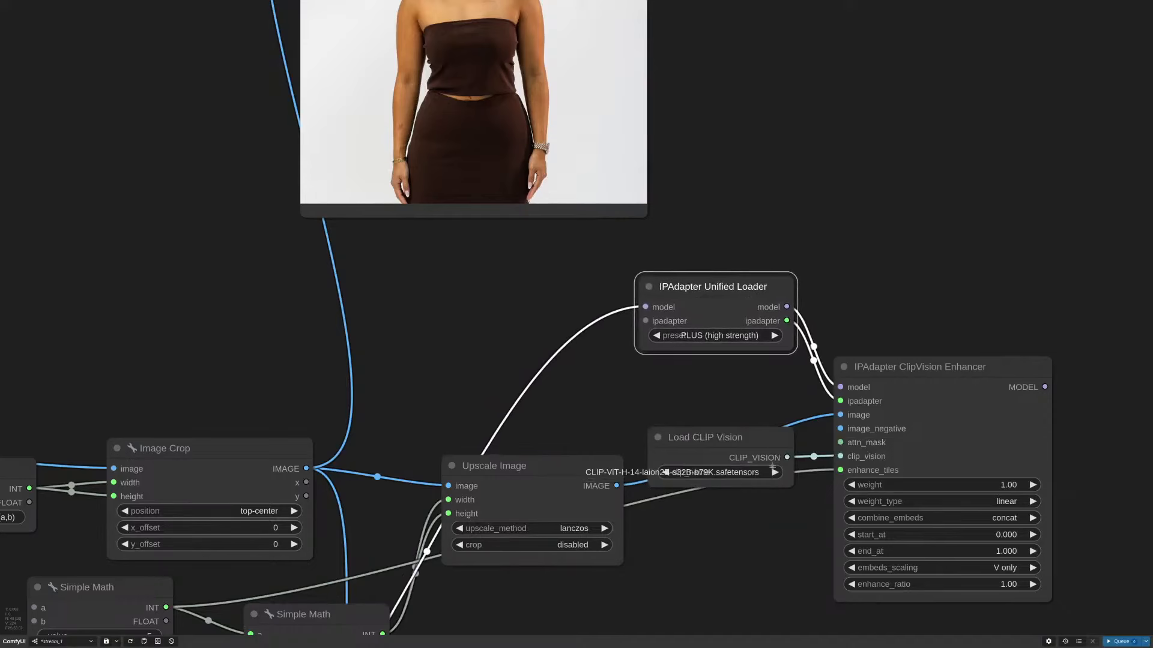
{"action": "left_click_drag", "start_coordinate": [765, 440], "coordinate": [763, 394]}
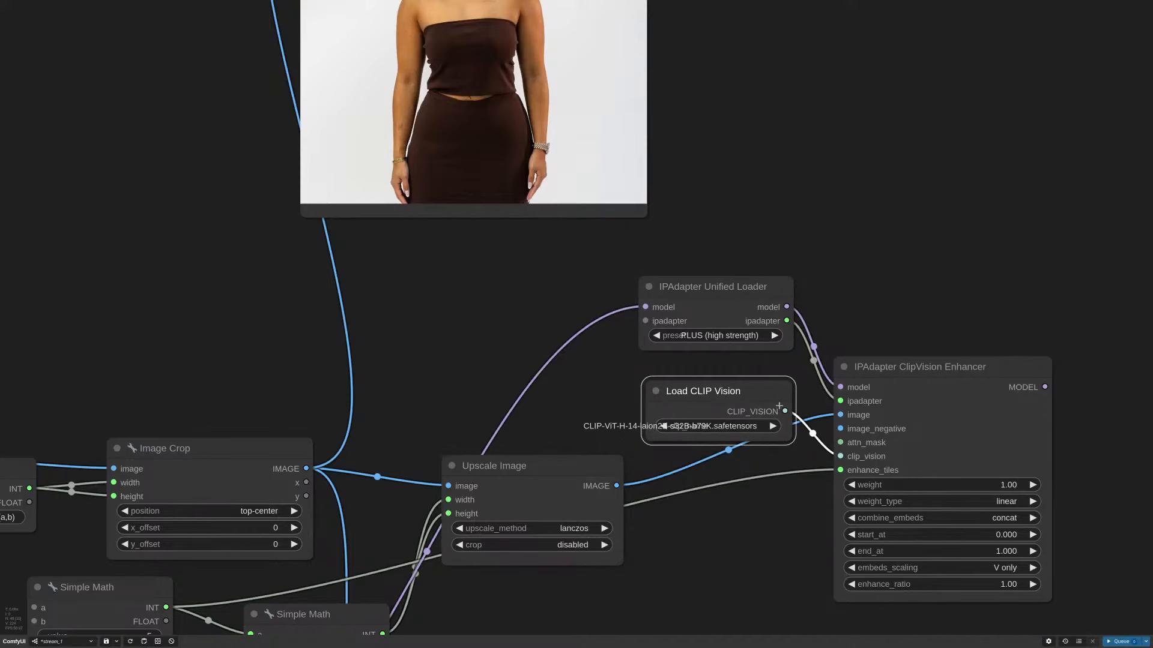
{"action": "left_click_drag", "start_coordinate": [766, 391], "coordinate": [768, 401]}
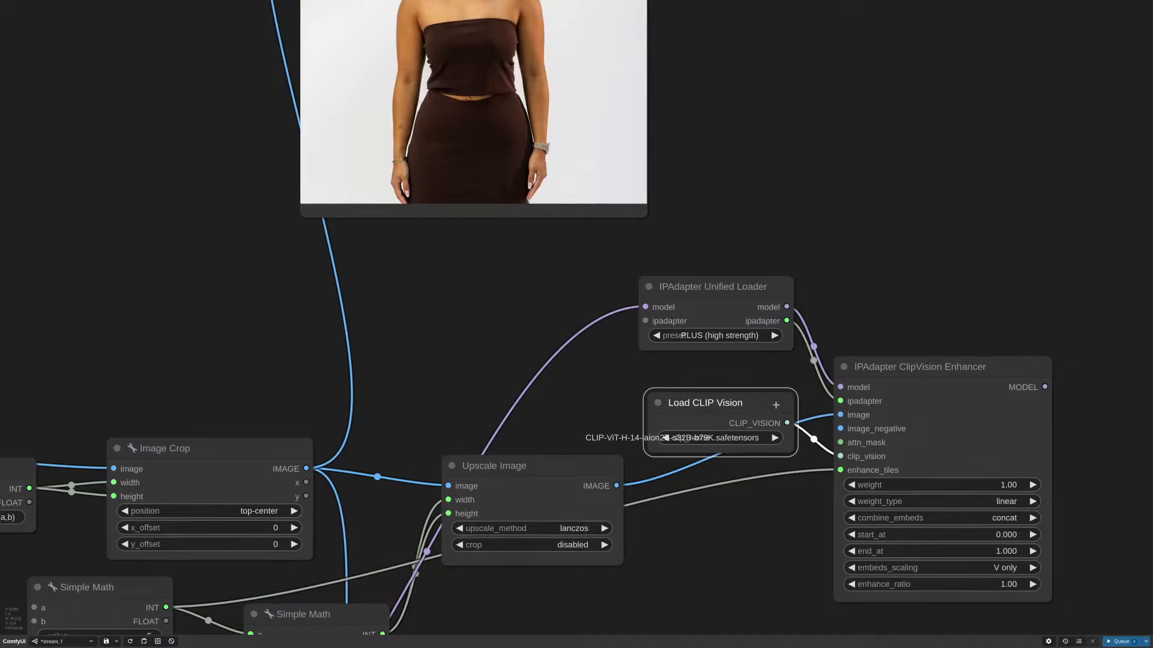
Step: Delete the Load CLIP Vision node and reposition the IPAdapter Unified Loader, relinking its ipadapter output to the enhancer
{"action": "key", "text": "Delete"}
{"action": "left_click_drag", "start_coordinate": [755, 294], "coordinate": [741, 339]}
{"action": "left_click_drag", "start_coordinate": [841, 401], "coordinate": [800, 408]}
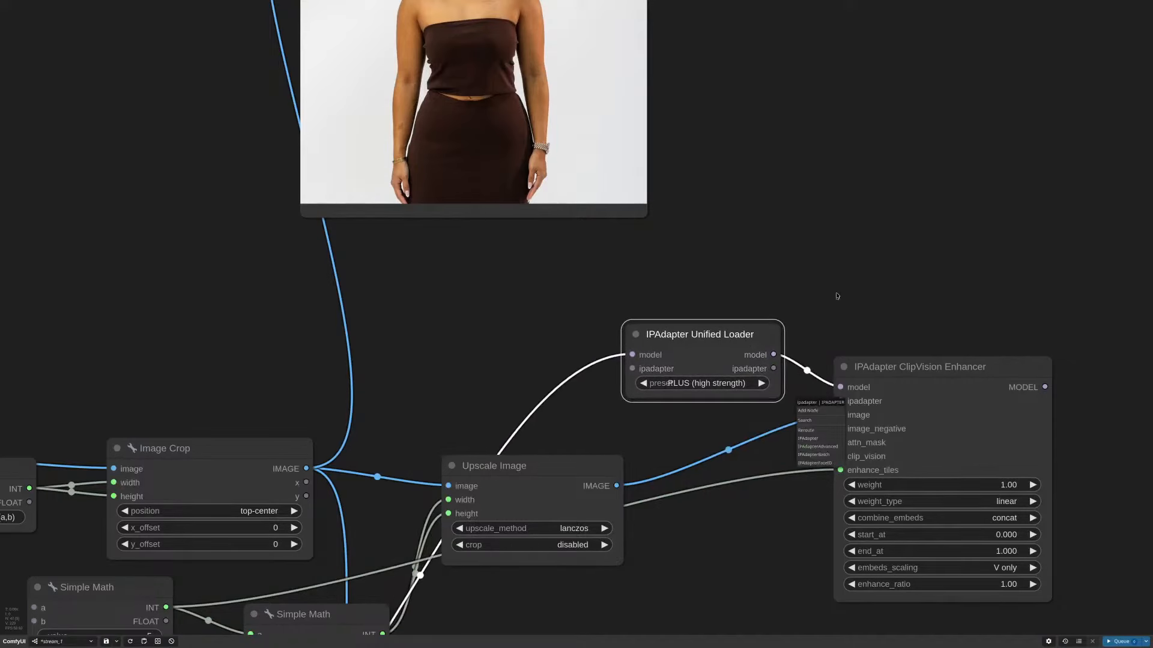
{"action": "left_click", "coordinate": [837, 296]}
{"action": "left_click_drag", "start_coordinate": [773, 368], "coordinate": [840, 401]}
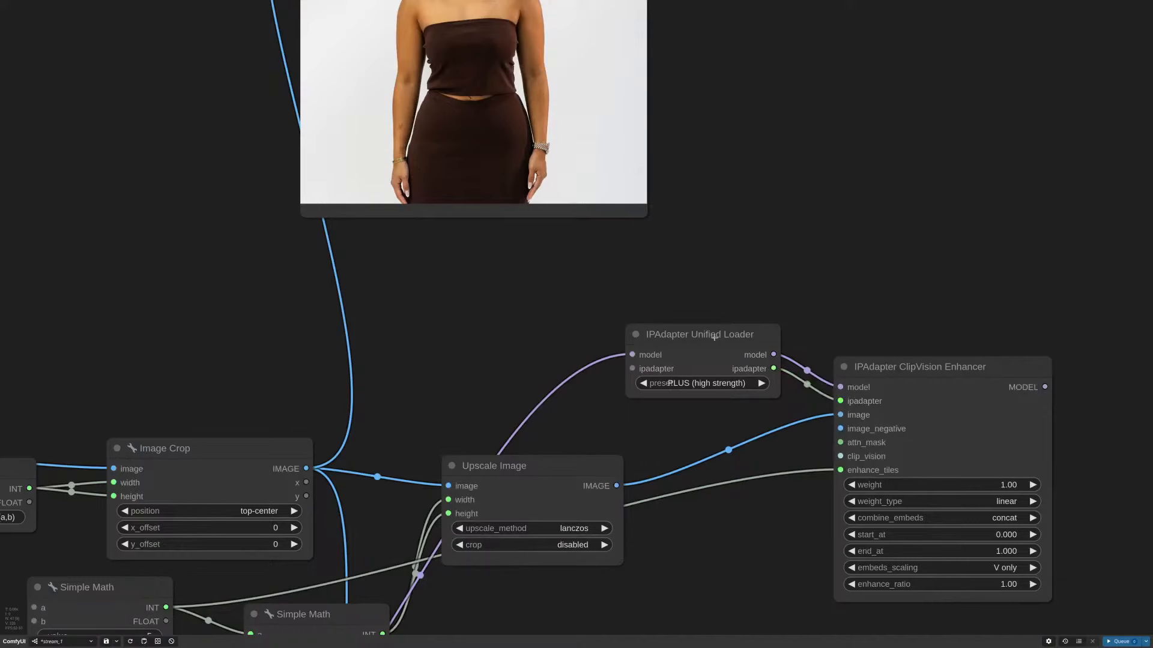
{"action": "left_click_drag", "start_coordinate": [714, 337], "coordinate": [724, 342]}
{"action": "left_click", "coordinate": [803, 432]}
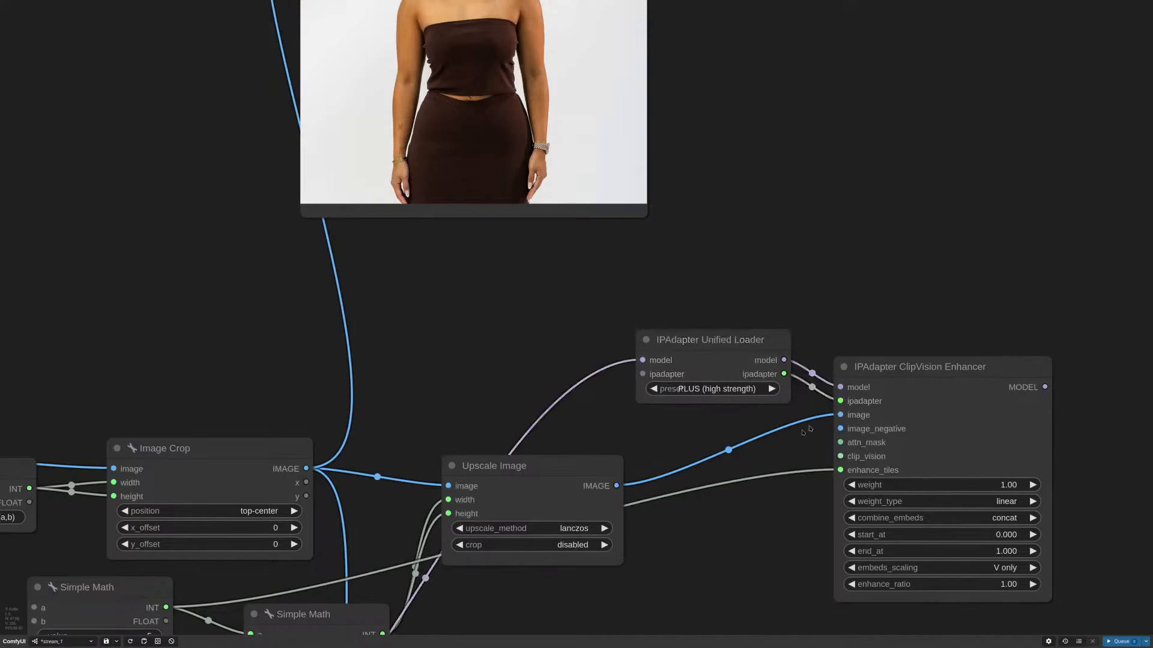
Step: Detach the IPAdapter Unified Loader from the enhancer and feed the ipadapter input from a new IPAdapter Model Loader
{"action": "left_click_drag", "start_coordinate": [840, 401], "coordinate": [801, 409]}
{"action": "left_click_drag", "start_coordinate": [723, 340], "coordinate": [651, 279]}
{"action": "left_click_drag", "start_coordinate": [841, 387], "coordinate": [773, 319]}
{"action": "left_click", "coordinate": [857, 341]}
{"action": "left_click_drag", "start_coordinate": [839, 401], "coordinate": [728, 364]}
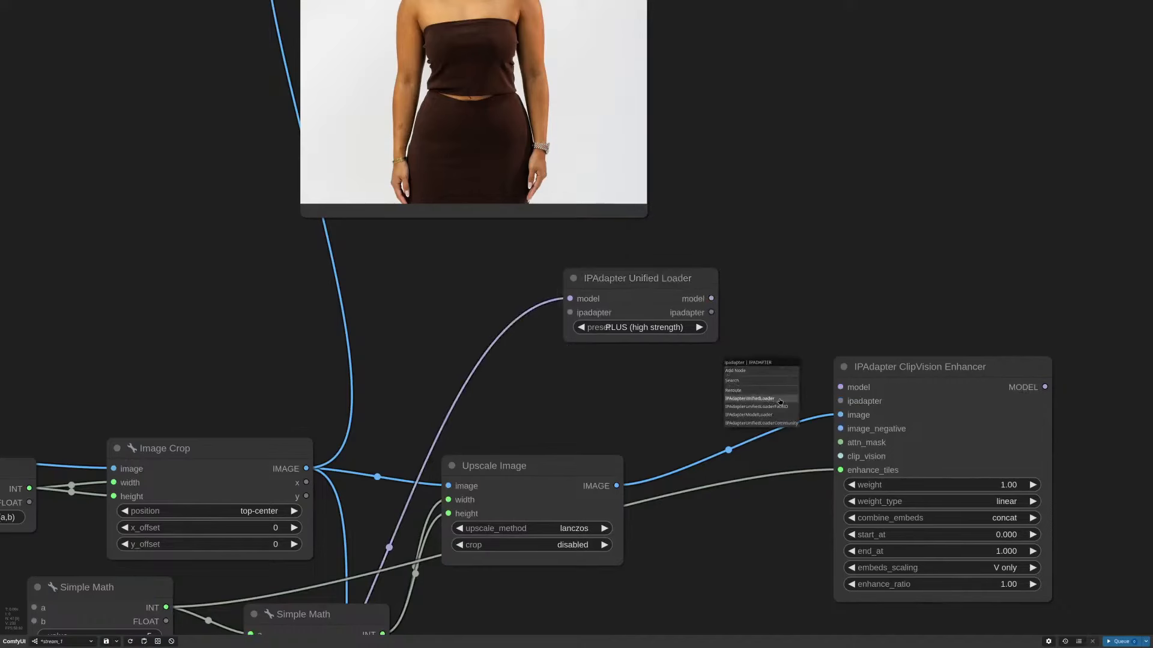
{"action": "left_click", "coordinate": [757, 415]}
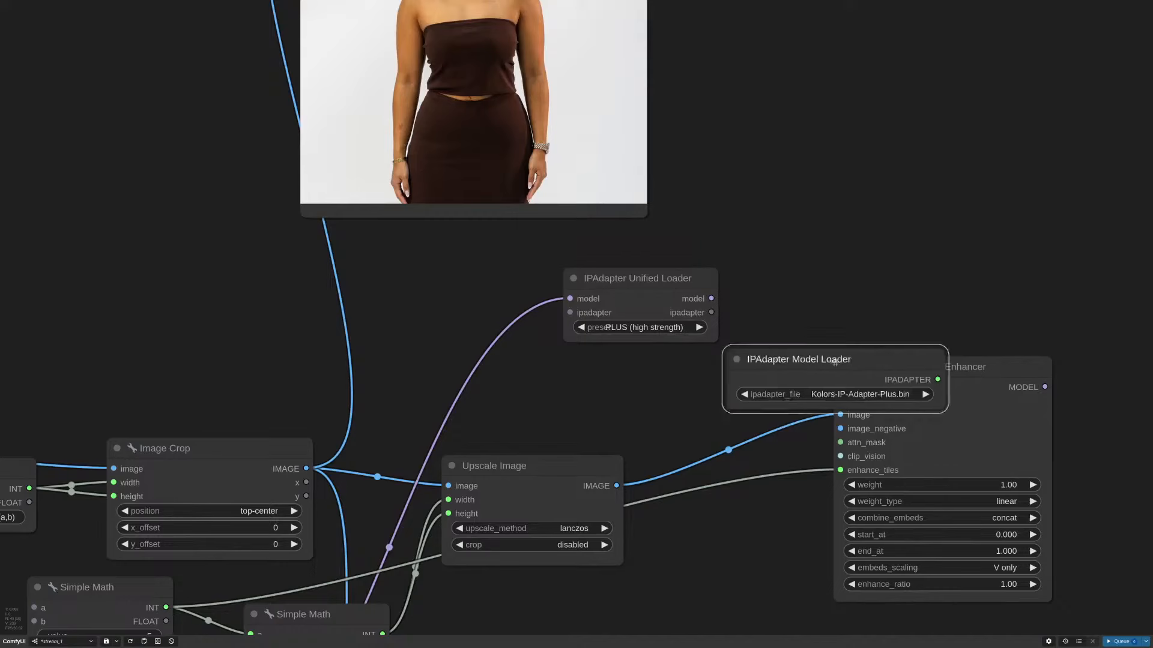
{"action": "left_click_drag", "start_coordinate": [790, 363], "coordinate": [624, 363]}
{"action": "left_click_drag", "start_coordinate": [661, 269], "coordinate": [596, 208]}
{"action": "left_click_drag", "start_coordinate": [762, 408], "coordinate": [777, 358]}
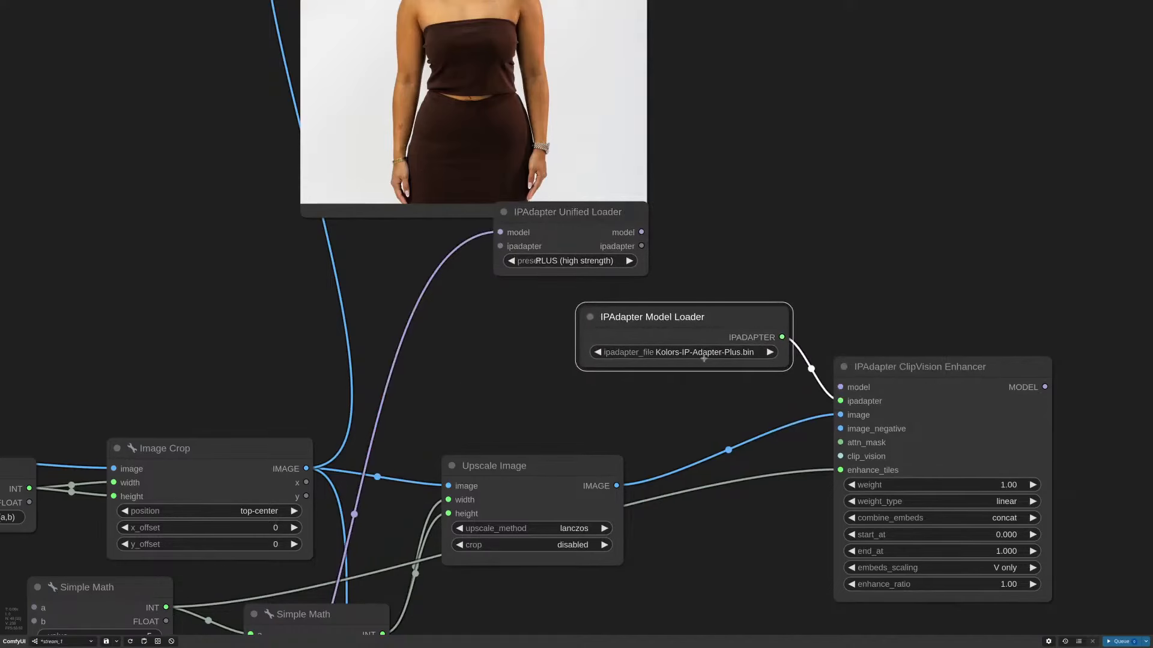
Step: Set the model loader's file to ip-adapter-faceid-plusv2_sdxl.bin and add a Load CLIP Vision node feeding the enhancer's clip_vision input
{"action": "left_click", "coordinate": [724, 354]}
{"action": "left_click", "coordinate": [790, 416]}
{"action": "left_click_drag", "start_coordinate": [840, 456], "coordinate": [751, 449]}
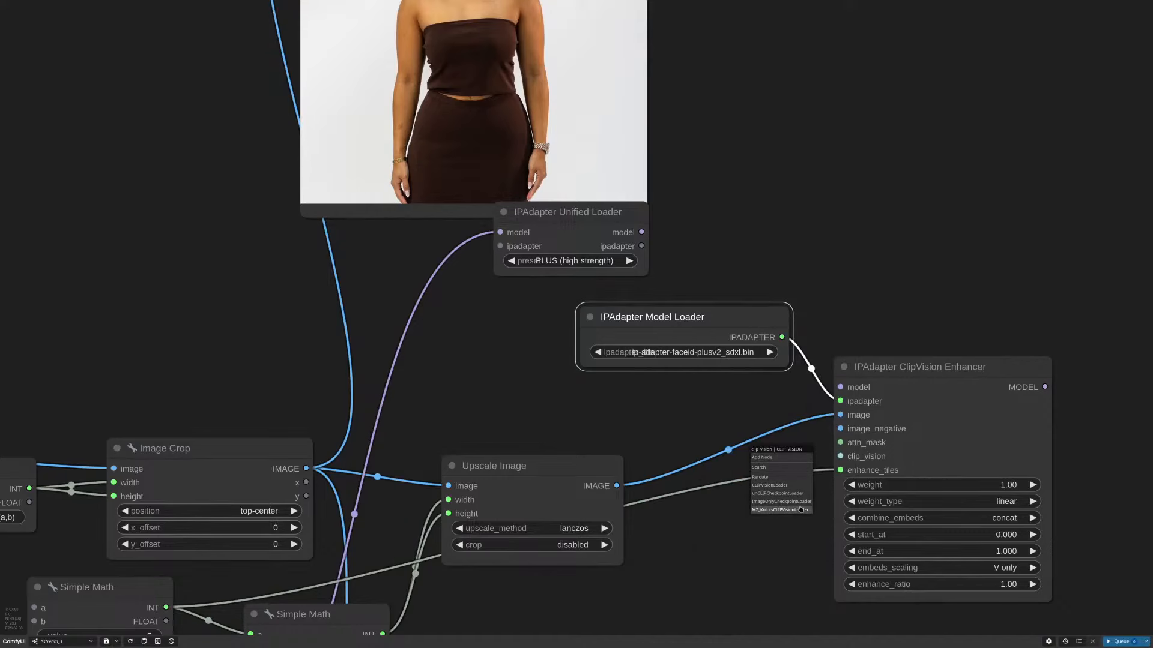
{"action": "left_click", "coordinate": [774, 485]}
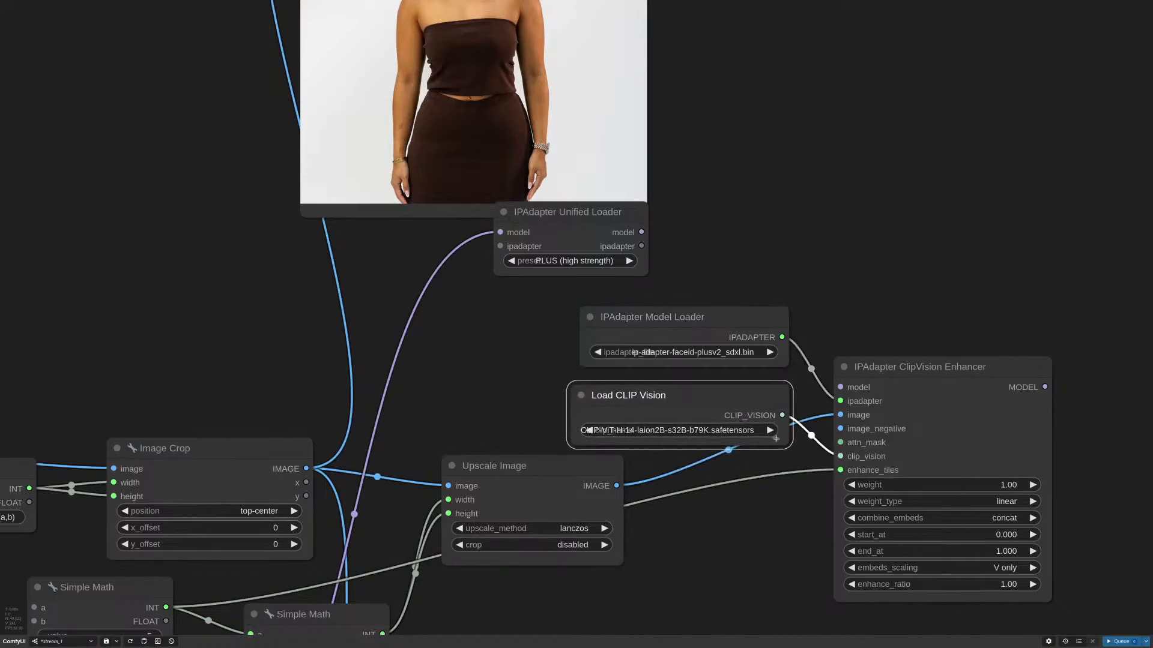
{"action": "left_click_drag", "start_coordinate": [720, 340], "coordinate": [717, 327]}
{"action": "left_click_drag", "start_coordinate": [734, 411], "coordinate": [732, 397]}
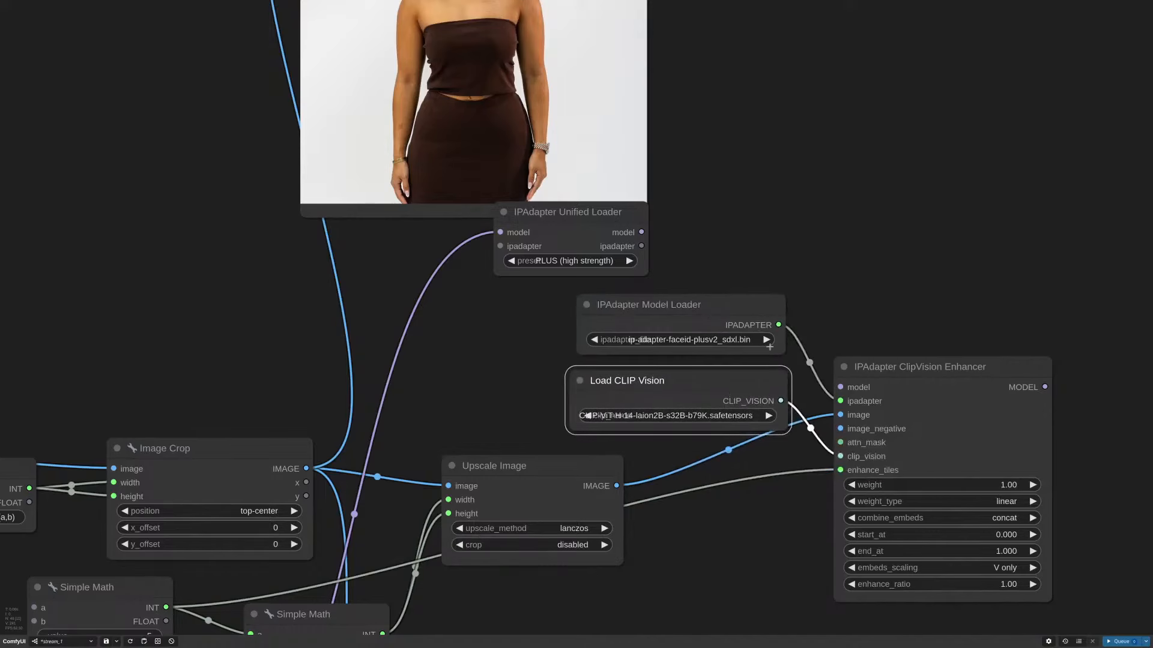
Step: Reconnect the Unified Loader's model and ipadapter outputs to the enhancer, deleting the IPAdapter Model Loader and Load CLIP Vision nodes
{"action": "left_click_drag", "start_coordinate": [637, 235], "coordinate": [839, 401]}
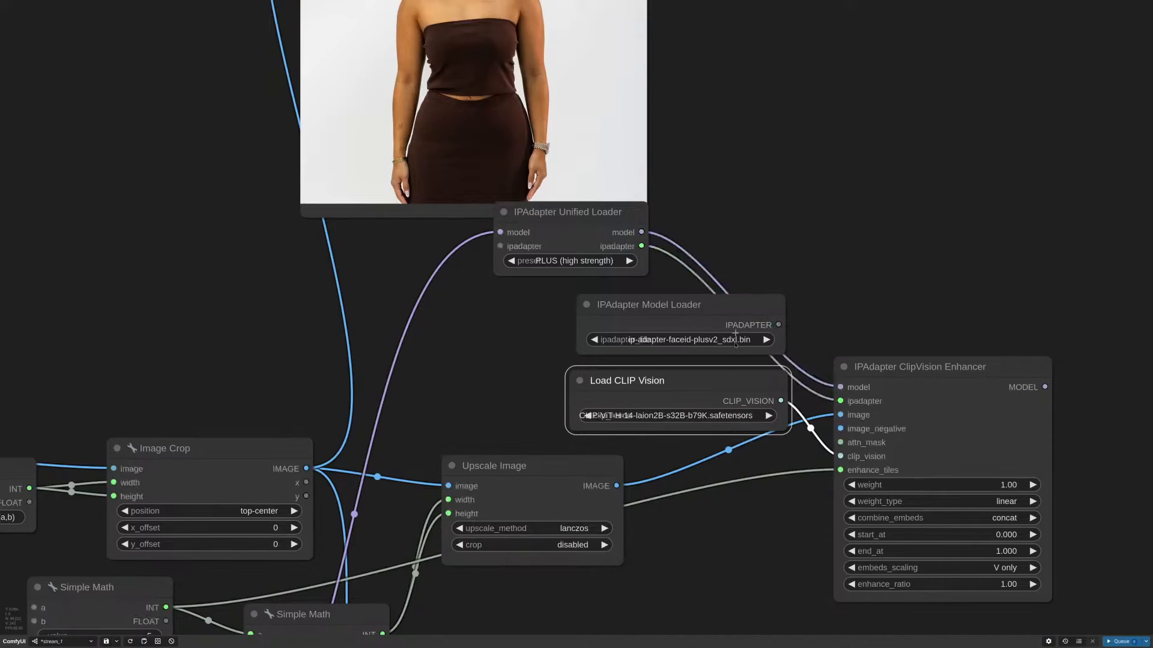
{"action": "left_click", "coordinate": [754, 309]}
{"action": "key", "text": "Delete"}
{"action": "left_click_drag", "start_coordinate": [755, 384], "coordinate": [738, 391]}
{"action": "key", "text": "Delete"}
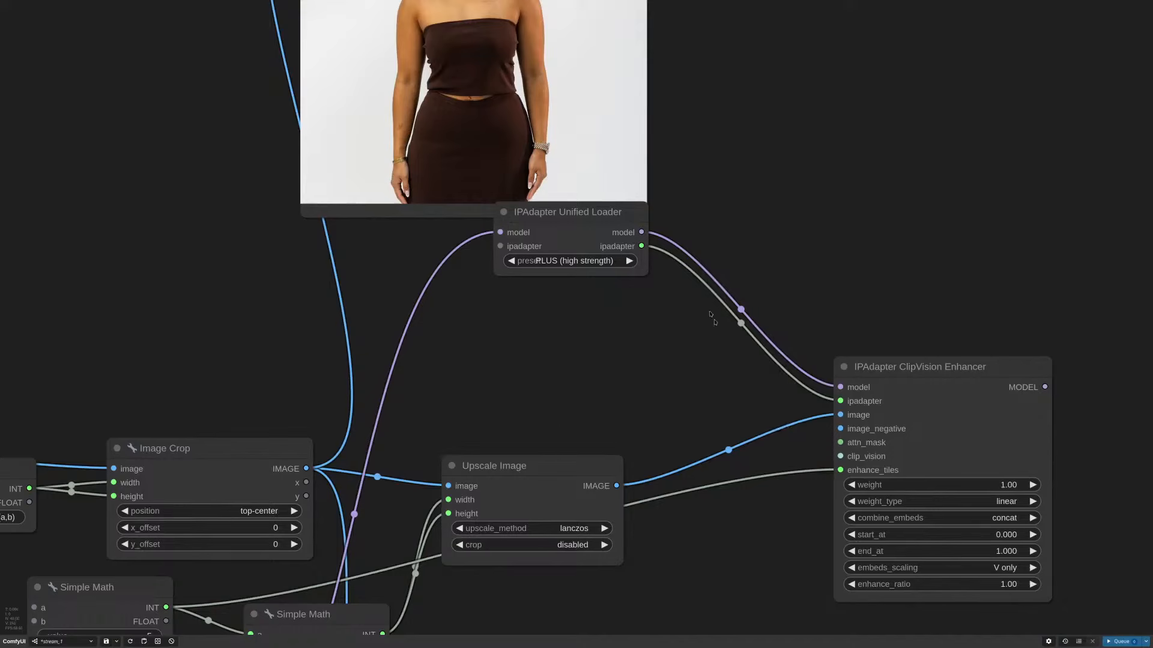
Step: Move the IPAdapter Unified Loader close beside the enhancer's model and ipadapter inputs, above the Upscale Image node
{"action": "left_click_drag", "start_coordinate": [563, 242], "coordinate": [696, 376]}
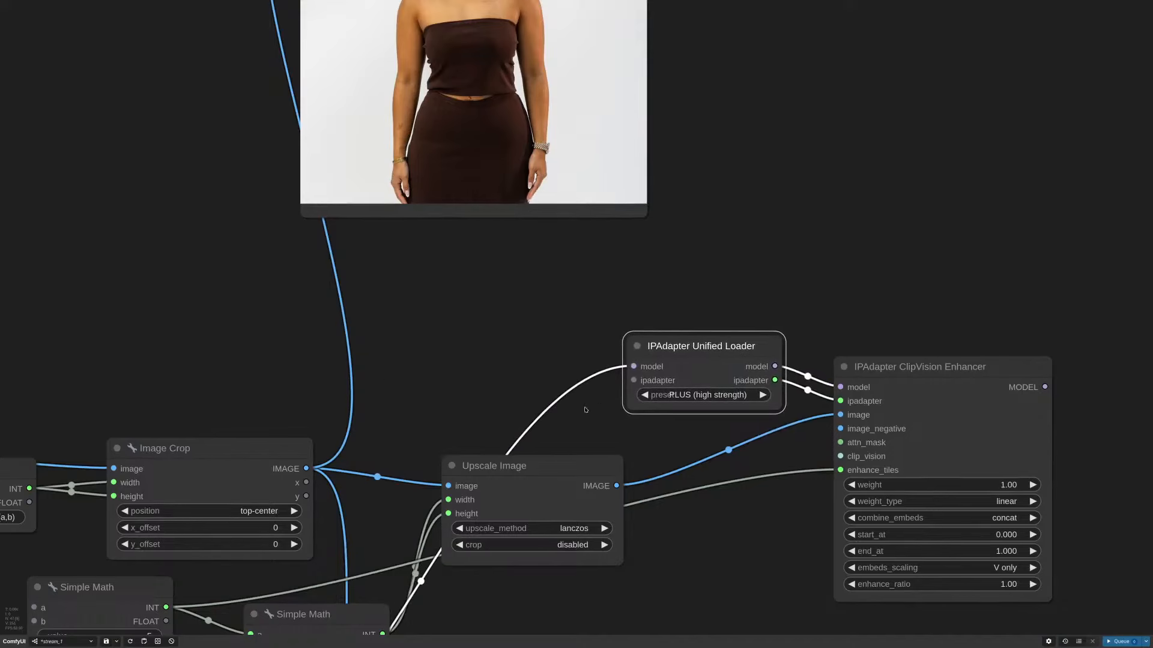
{"action": "left_click_drag", "start_coordinate": [585, 410], "coordinate": [686, 344]}
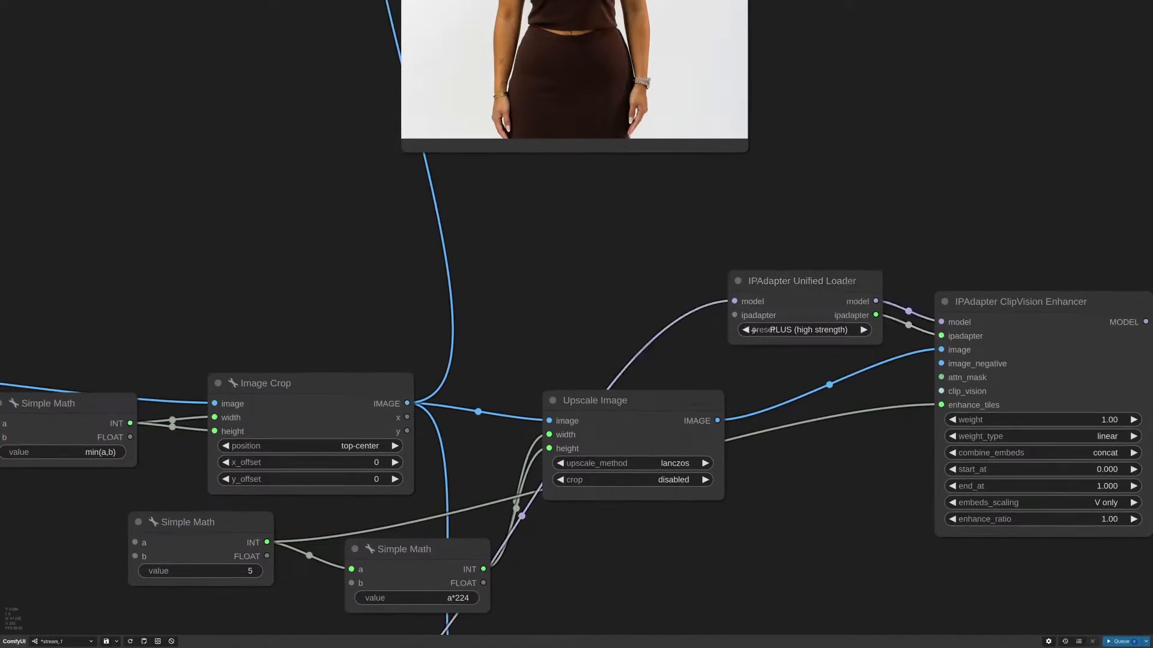
{"action": "left_click_drag", "start_coordinate": [794, 286], "coordinate": [775, 292]}
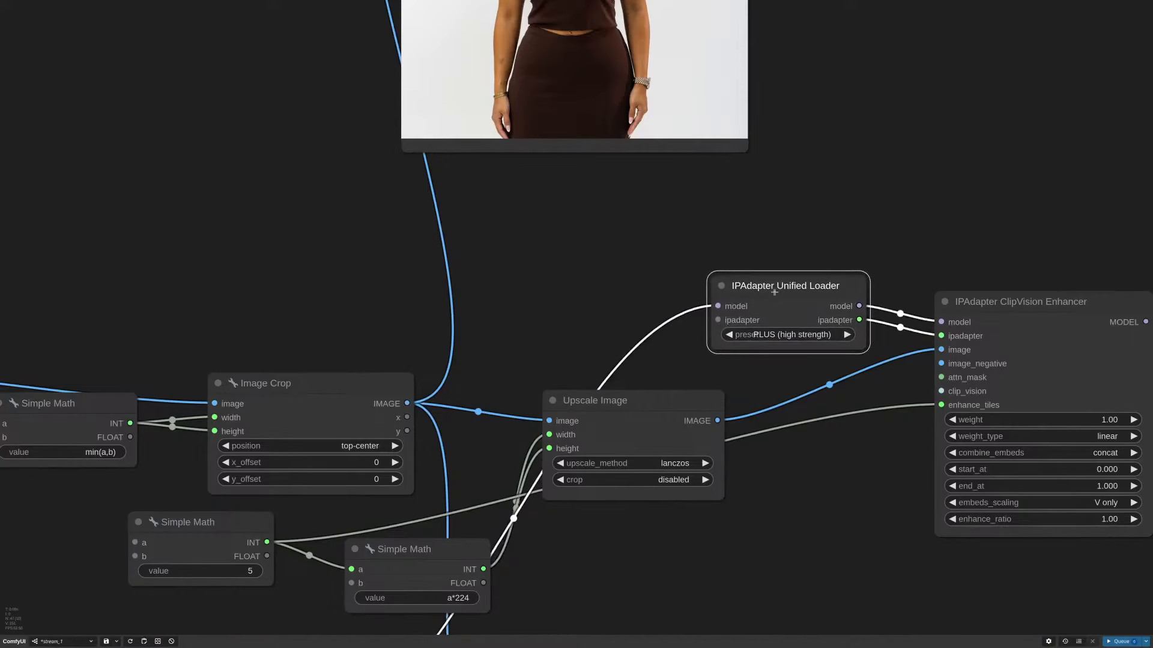
Step: Try adding an IPAdapter Model Loader from the Unified Loader's ipadapter input, and delete the added node
{"action": "left_click_drag", "start_coordinate": [718, 320], "coordinate": [595, 326]}
{"action": "left_click", "coordinate": [654, 382]}
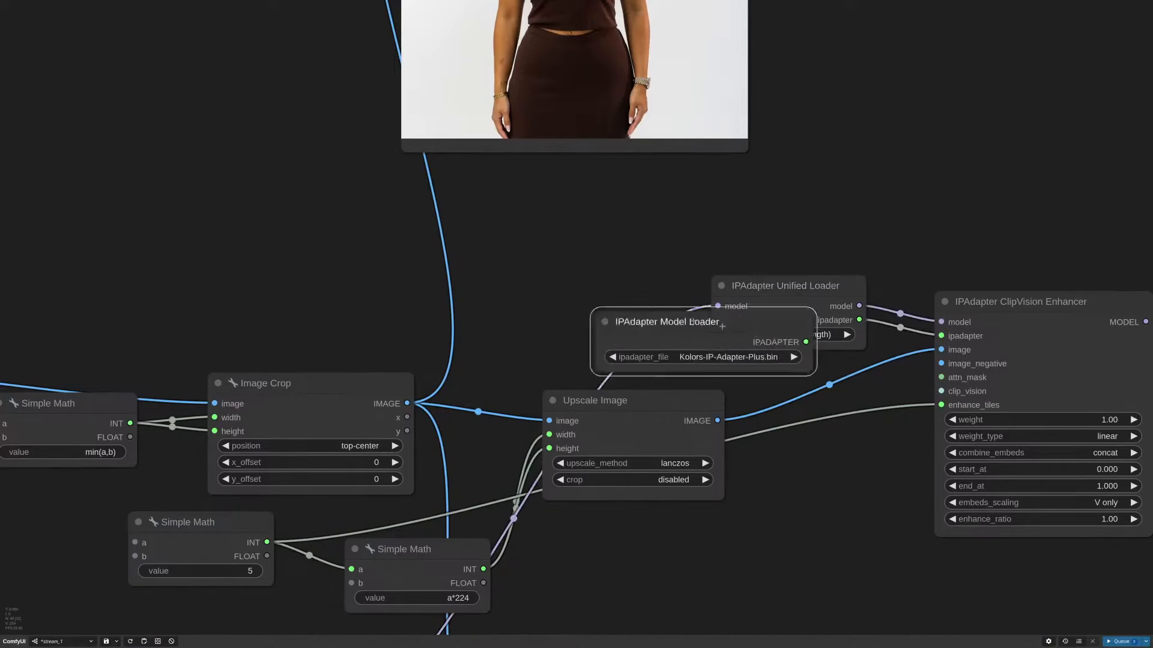
{"action": "left_click_drag", "start_coordinate": [766, 333], "coordinate": [618, 321]}
{"action": "key", "text": "Delete"}
{"action": "left_click_drag", "start_coordinate": [786, 288], "coordinate": [794, 290]}
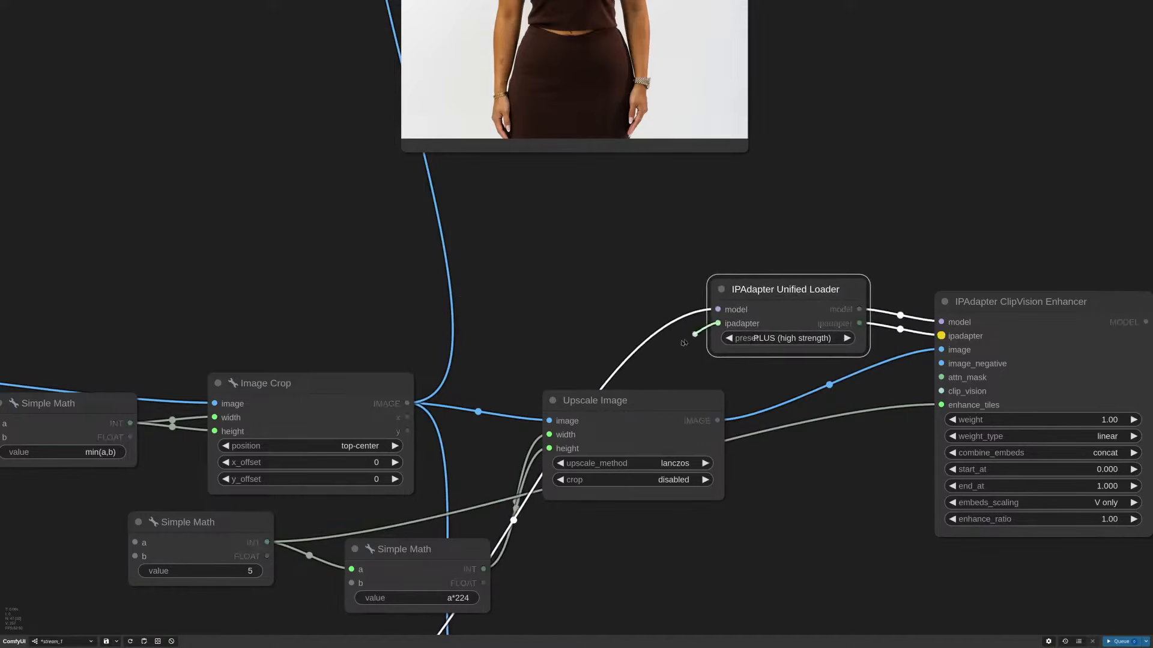
{"action": "left_click", "coordinate": [700, 252]}
Step: Try chaining a duplicate IPAdapter Unified Loader from the first loader's model and ipadapter outputs, and delete the duplicate
{"action": "scroll", "coordinate": [812, 247], "scroll_direction": "down", "scroll_amount": 1}
{"action": "left_click_drag", "start_coordinate": [787, 284], "coordinate": [987, 196]}
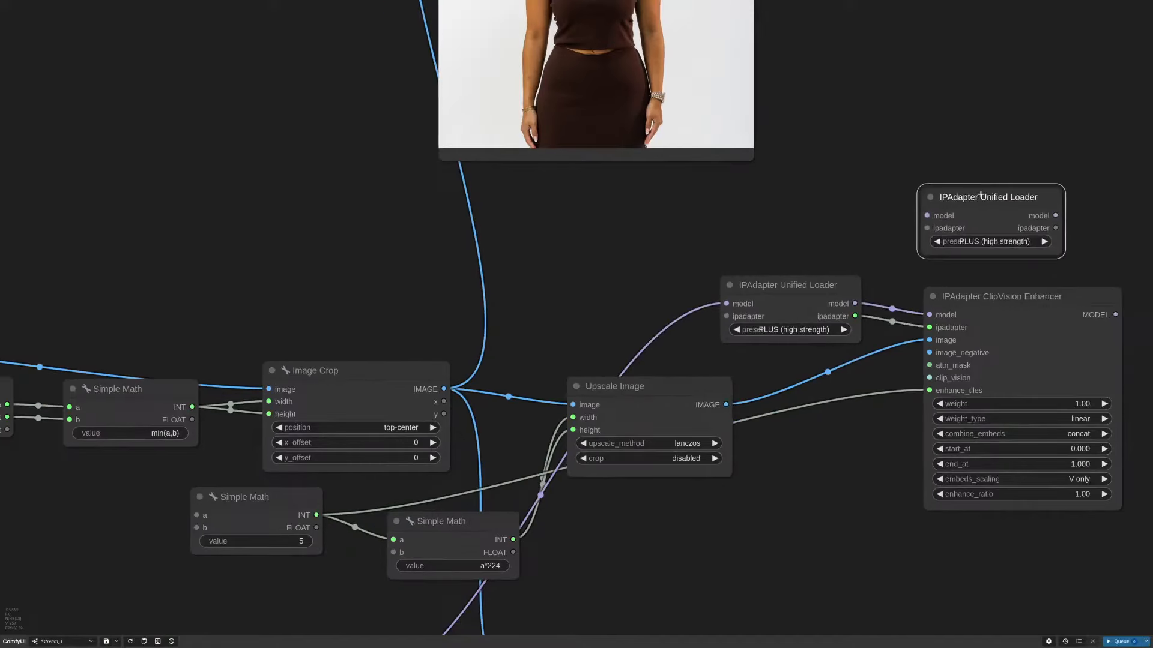
{"action": "left_click_drag", "start_coordinate": [867, 193], "coordinate": [710, 239]}
{"action": "left_click_drag", "start_coordinate": [778, 282], "coordinate": [837, 284]}
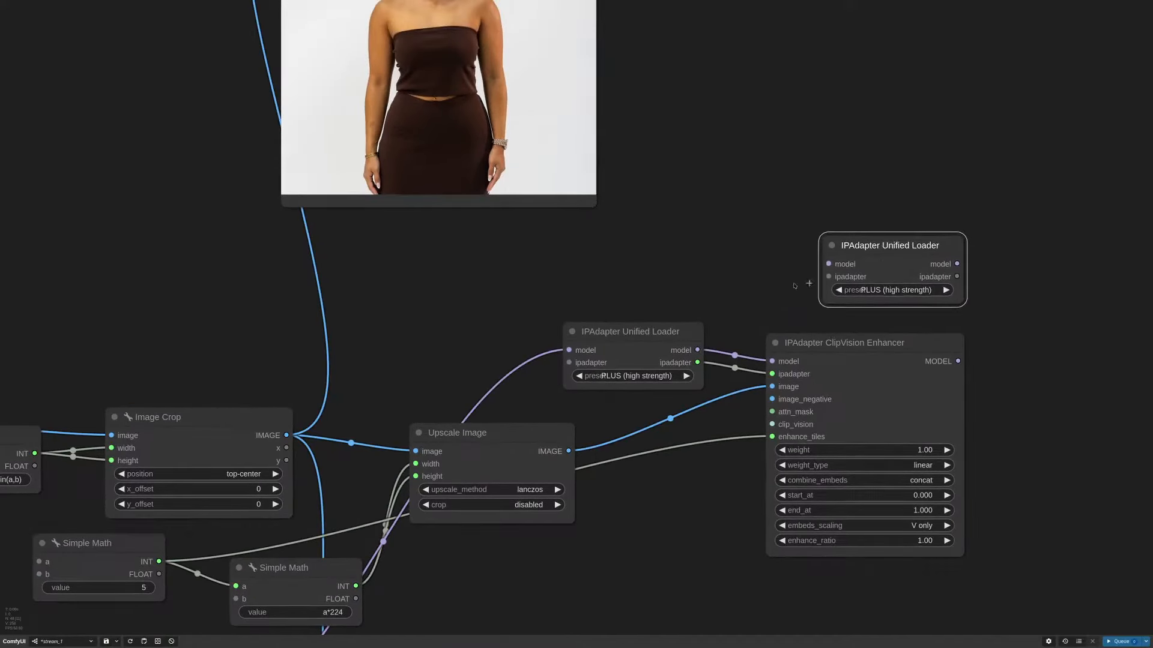
{"action": "left_click_drag", "start_coordinate": [697, 350], "coordinate": [830, 277]}
{"action": "left_click_drag", "start_coordinate": [888, 245], "coordinate": [956, 220]}
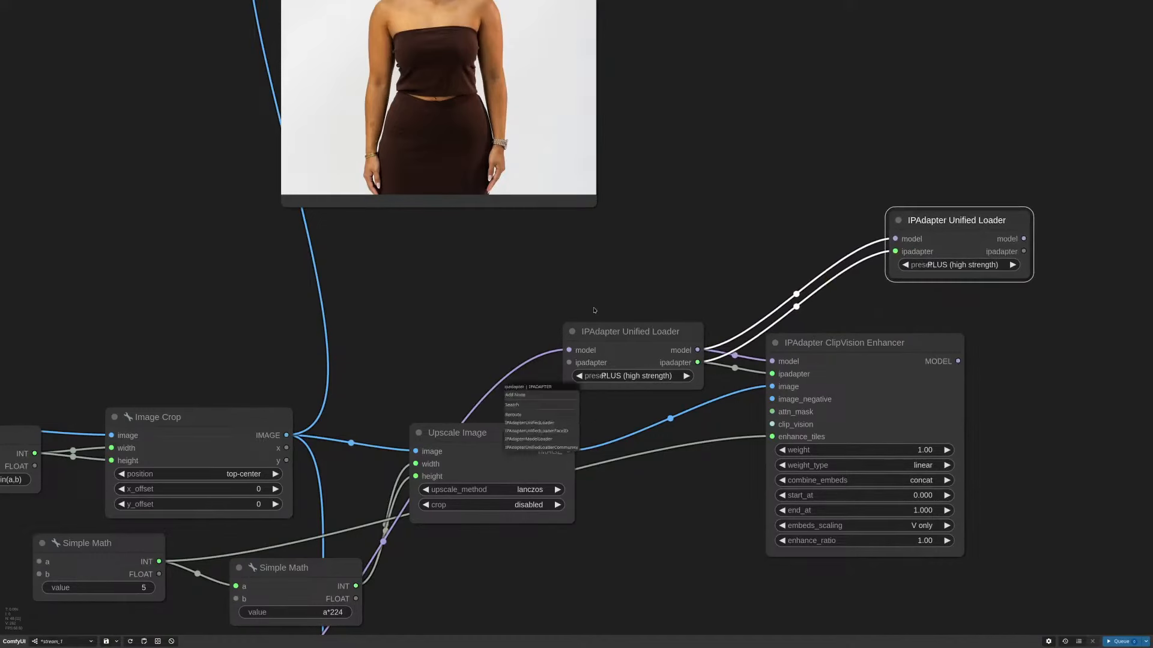
{"action": "left_click", "coordinate": [545, 367]}
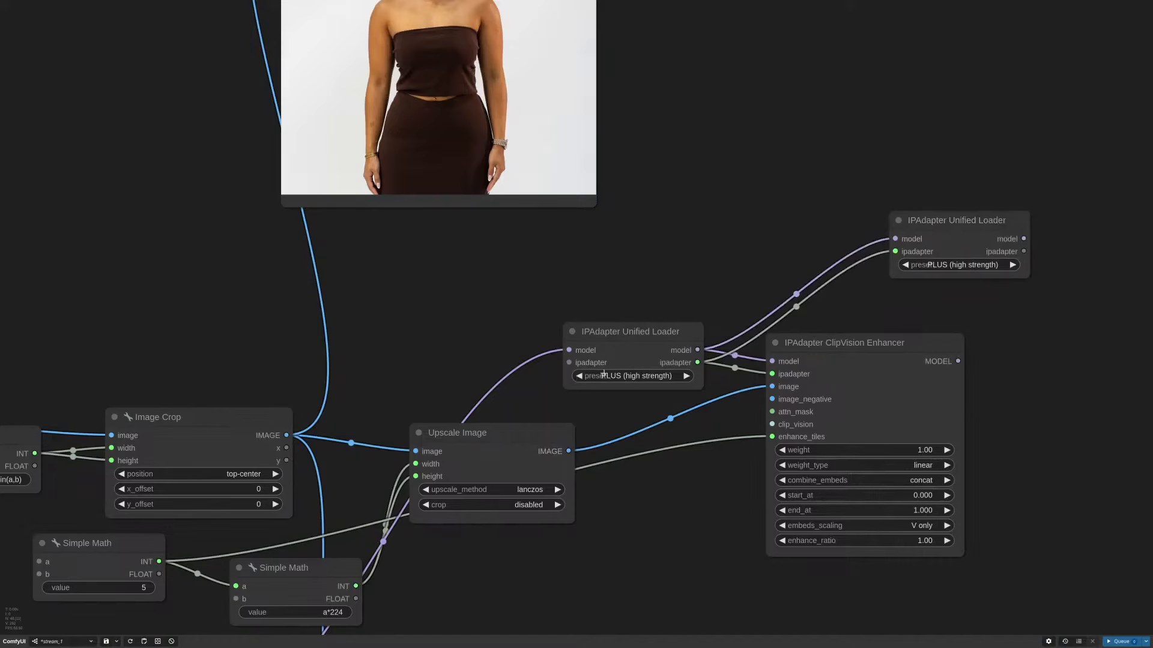
{"action": "left_click", "coordinate": [933, 229]}
{"action": "key", "text": "Delete"}
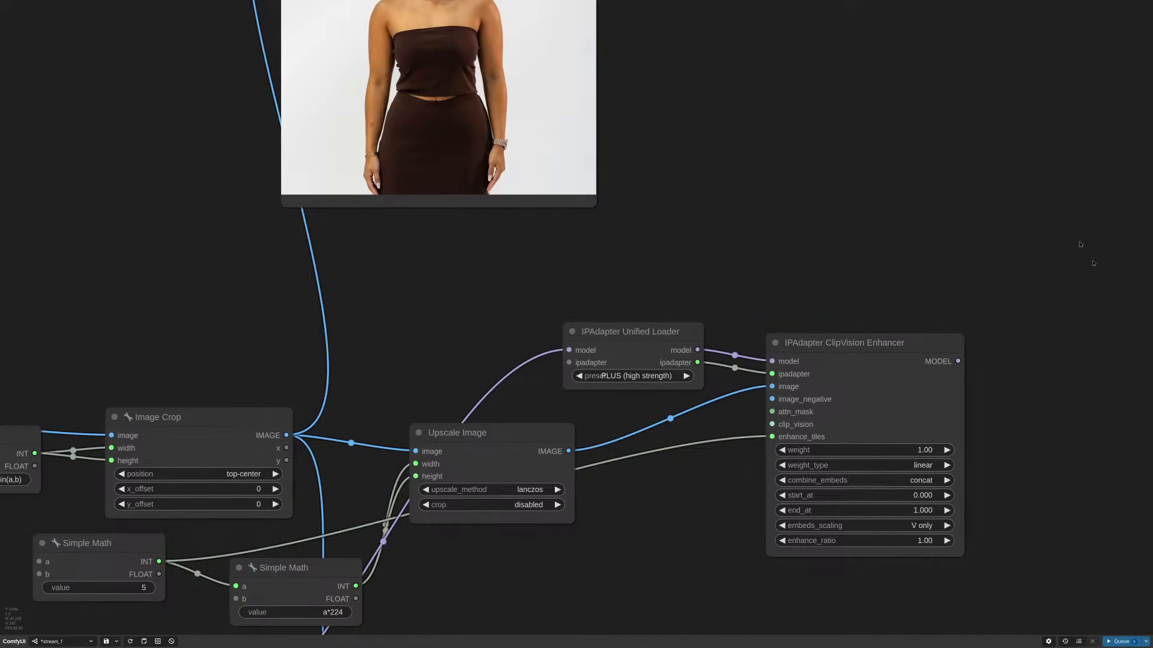
Step: Align the IPAdapter ClipVision Enhancer and the IPAdapter Unified Loader side by side at the same height
{"action": "left_click_drag", "start_coordinate": [872, 350], "coordinate": [876, 339]}
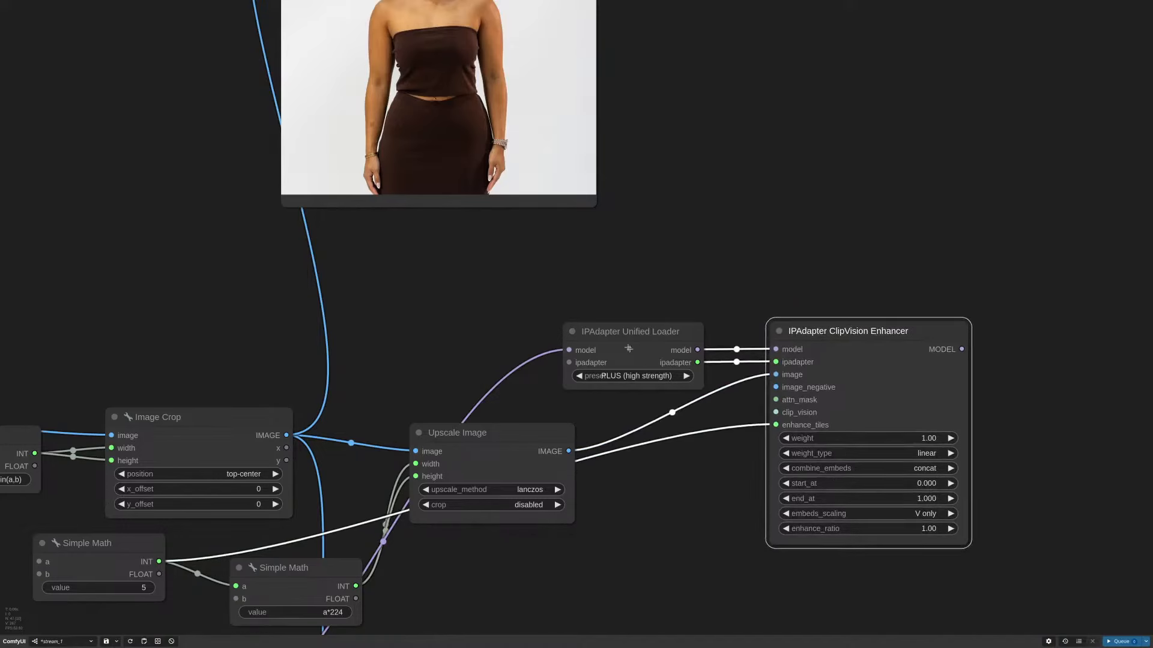
{"action": "left_click_drag", "start_coordinate": [619, 341], "coordinate": [633, 340]}
{"action": "scroll", "coordinate": [672, 293], "scroll_direction": "down", "scroll_amount": 3}
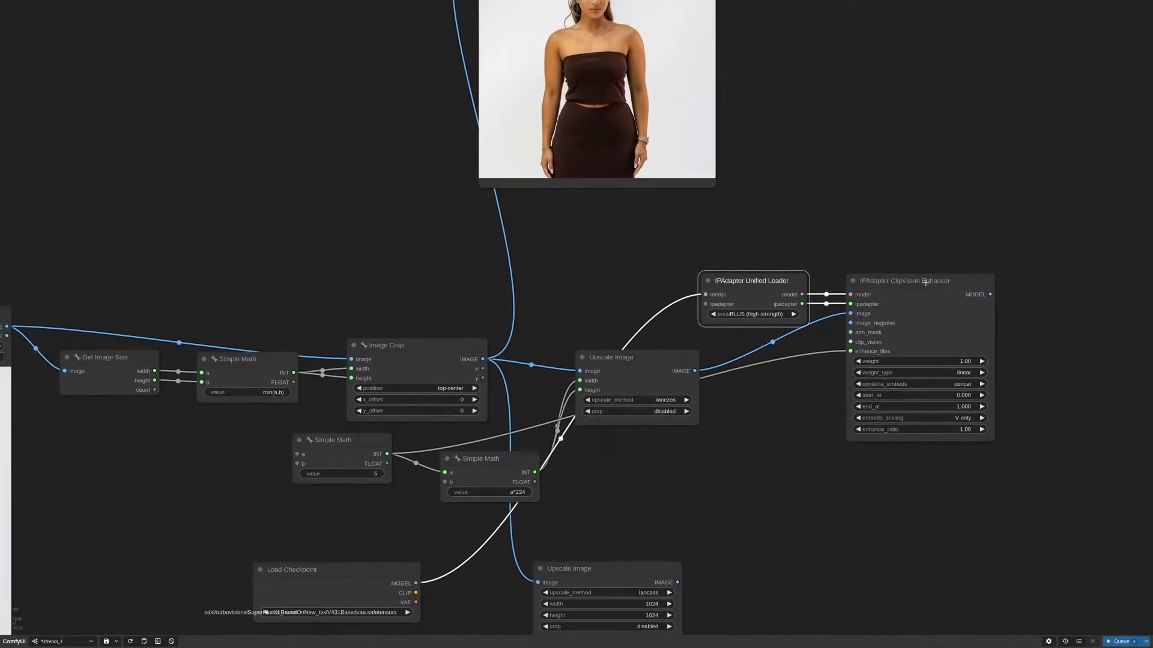
{"action": "left_click", "coordinate": [925, 282]}
Step: Move the 1024 x 1024 Upscale Image node directly below the other Upscale Image node and narrow it
{"action": "scroll", "coordinate": [780, 414], "scroll_direction": "down", "scroll_amount": 2}
{"action": "left_click_drag", "start_coordinate": [518, 559], "coordinate": [537, 474]}
{"action": "left_click_drag", "start_coordinate": [654, 454], "coordinate": [676, 358]}
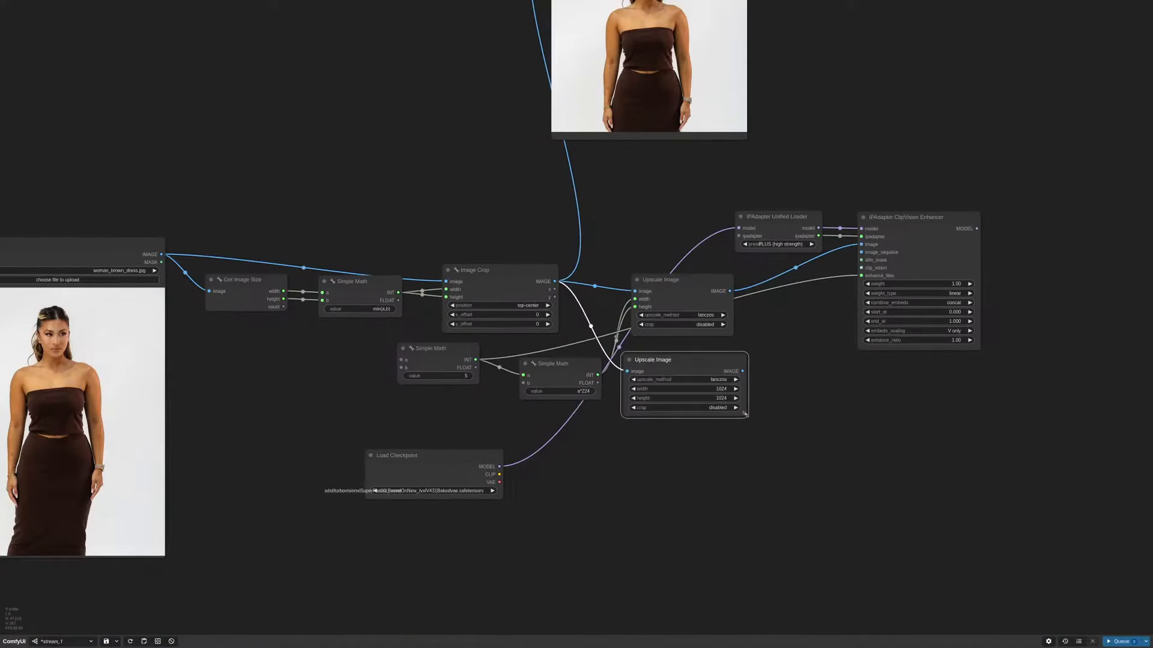
{"action": "left_click_drag", "start_coordinate": [744, 413], "coordinate": [720, 414]}
Step: Add a VAE Encode node after the 1024 x 1024 Upscale Image and link its vae input to Load Checkpoint
{"action": "left_click_drag", "start_coordinate": [715, 371], "coordinate": [777, 362]}
{"action": "left_click", "coordinate": [846, 406]}
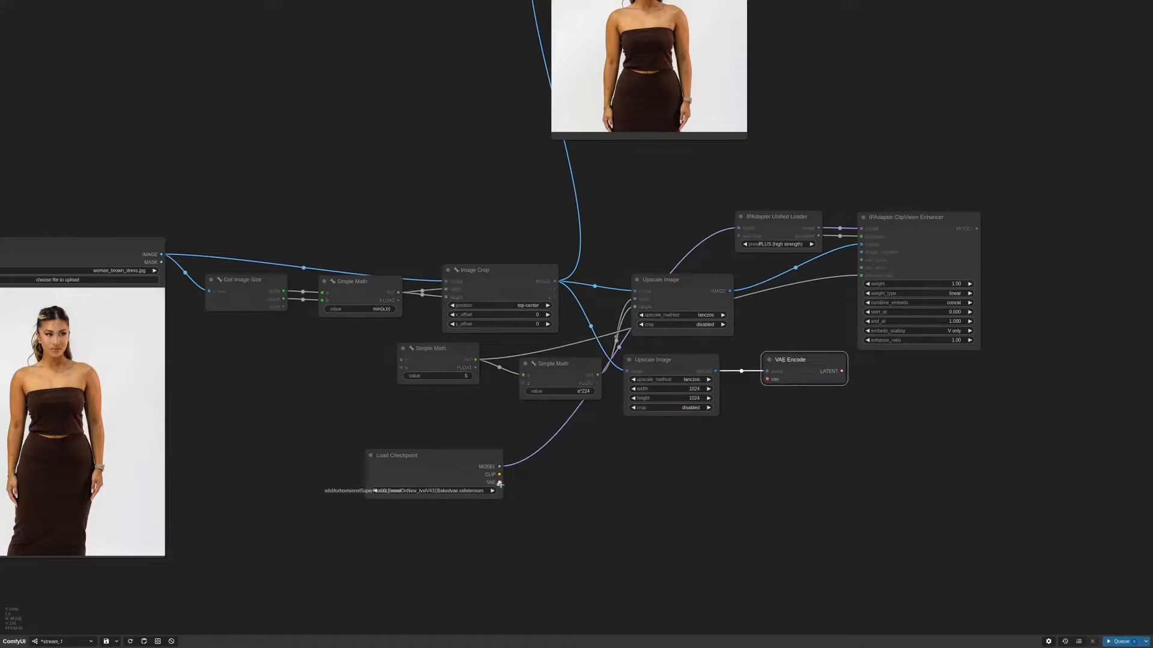
{"action": "left_click_drag", "start_coordinate": [498, 482], "coordinate": [767, 379]}
Step: Copy the two CLIP Text Encode prompt nodes from the portrait workflow below and paste them beside the clothing workflow's Load Checkpoint
{"action": "scroll", "coordinate": [640, 485], "scroll_direction": "down", "scroll_amount": 5}
{"action": "left_click_drag", "start_coordinate": [607, 527], "coordinate": [665, 232]}
{"action": "scroll", "coordinate": [524, 432], "scroll_direction": "down", "scroll_amount": 2}
{"action": "mouse_move", "coordinate": [615, 553]}
{"action": "left_mouse_down"}
{"action": "mouse_move", "coordinate": [669, 323]}
{"action": "mouse_move", "coordinate": [686, 162]}
{"action": "mouse_move", "coordinate": [697, 169]}
{"action": "left_mouse_up"}
{"action": "mouse_move", "coordinate": [582, 597]}
{"action": "left_mouse_down"}
{"action": "mouse_move", "coordinate": [681, 217]}
{"action": "mouse_move", "coordinate": [697, 215]}
{"action": "left_mouse_up"}
{"action": "scroll", "coordinate": [708, 162], "scroll_direction": "up", "scroll_amount": 4}
{"action": "left_click_drag", "start_coordinate": [708, 162], "coordinate": [616, 299]}
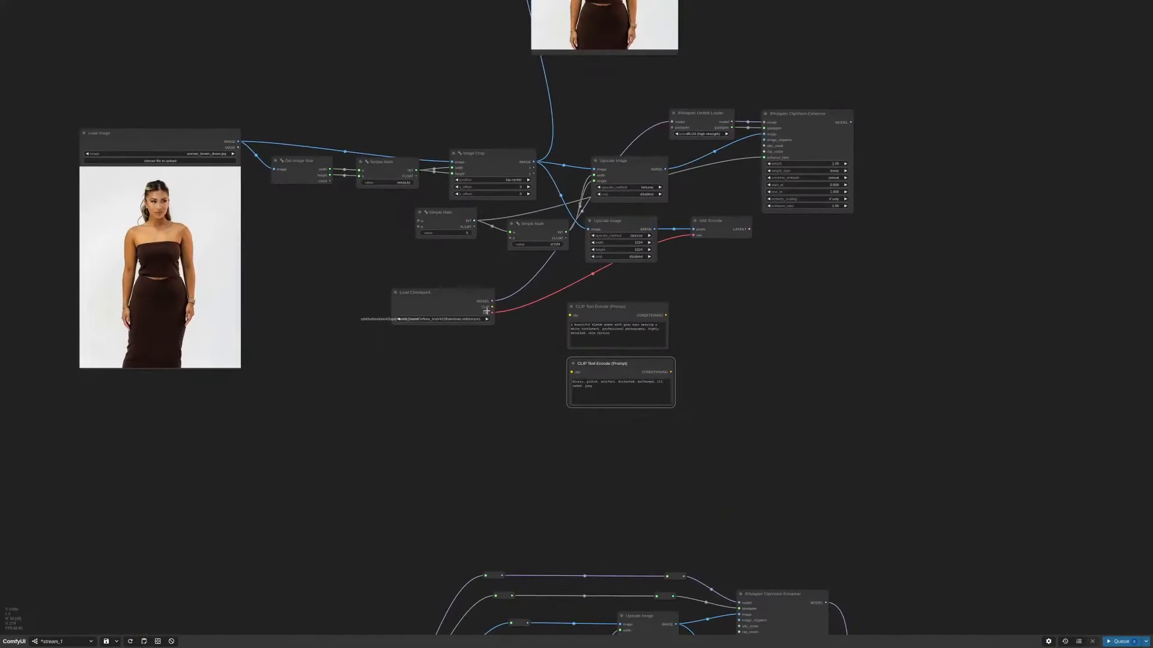
Step: Connect Load Checkpoint's CLIP output to both pasted CLIP Text Encode nodes and move them closer to the checkpoint
{"action": "left_click_drag", "start_coordinate": [491, 307], "coordinate": [601, 310]}
{"action": "left_click_drag", "start_coordinate": [497, 308], "coordinate": [572, 373]}
{"action": "left_click_drag", "start_coordinate": [618, 311], "coordinate": [610, 296]}
{"action": "left_click_drag", "start_coordinate": [626, 371], "coordinate": [609, 357]}
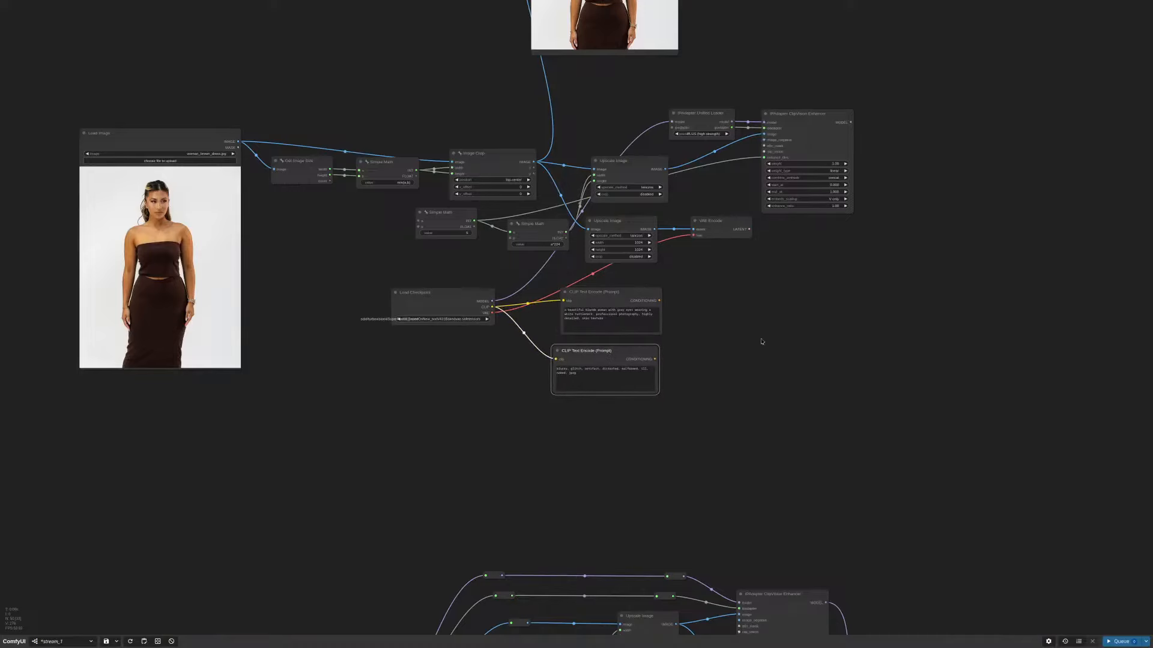
Step: Add a KSampler node to the clothing workflow and place it below the IPAdapter ClipVision Enhancer
{"action": "scroll", "coordinate": [728, 458], "scroll_direction": "down", "scroll_amount": 2}
{"action": "left_click_drag", "start_coordinate": [718, 445], "coordinate": [666, 215]}
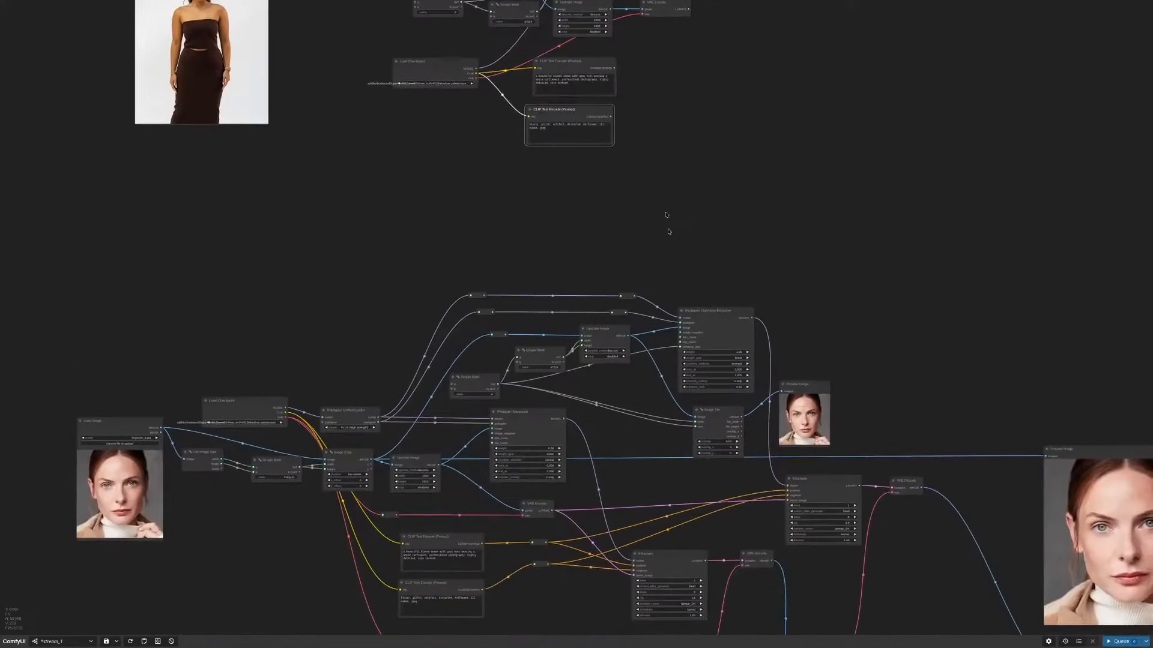
{"action": "scroll", "coordinate": [696, 450], "scroll_direction": "up", "scroll_amount": 5}
{"action": "double_click", "coordinate": [666, 363]}
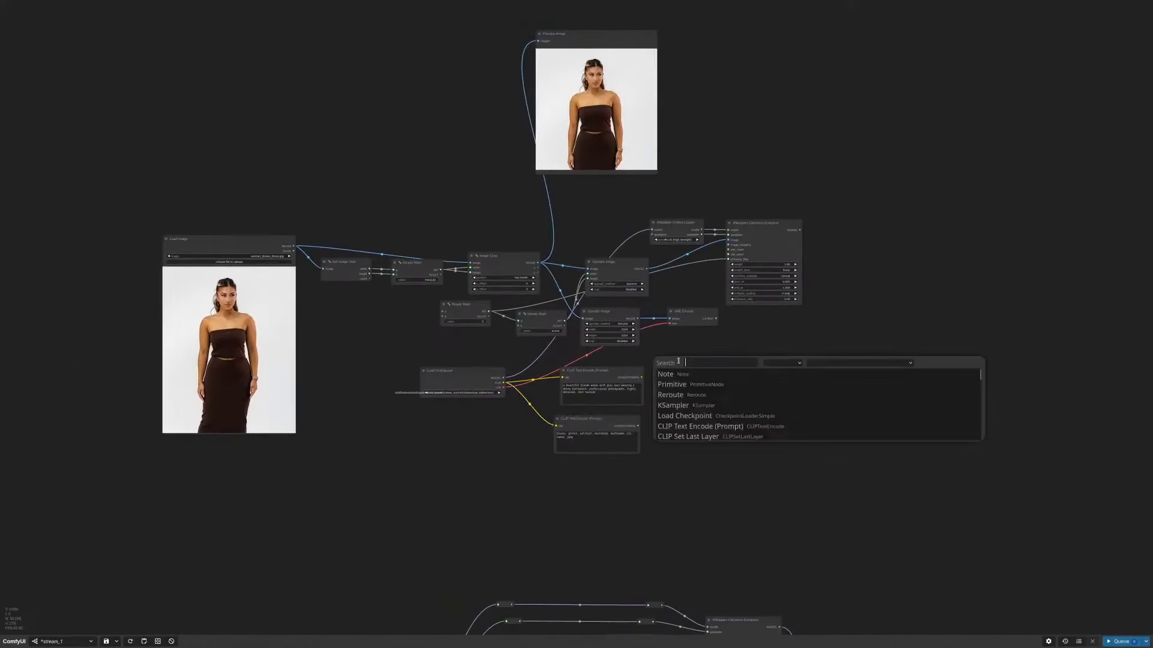
{"action": "type", "text": "ksam"}
{"action": "left_click", "coordinate": [685, 374]}
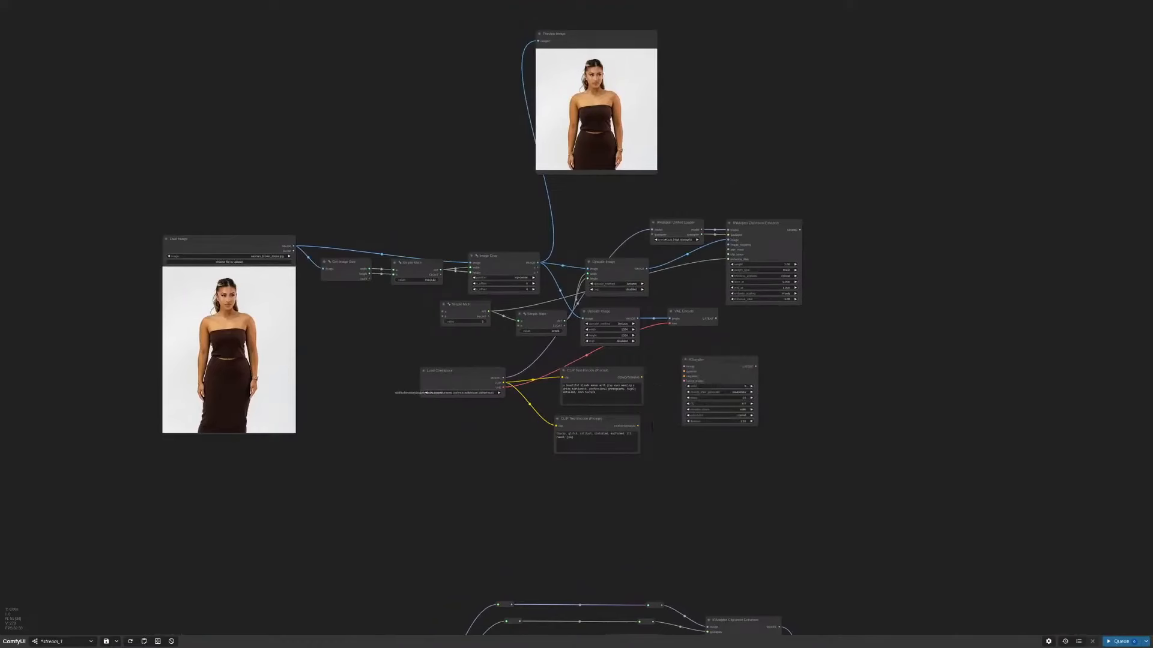
{"action": "left_click_drag", "start_coordinate": [685, 354], "coordinate": [777, 420]}
{"action": "left_click_drag", "start_coordinate": [724, 281], "coordinate": [423, 413]}
{"action": "scroll", "coordinate": [856, 421], "scroll_direction": "up", "scroll_amount": 6}
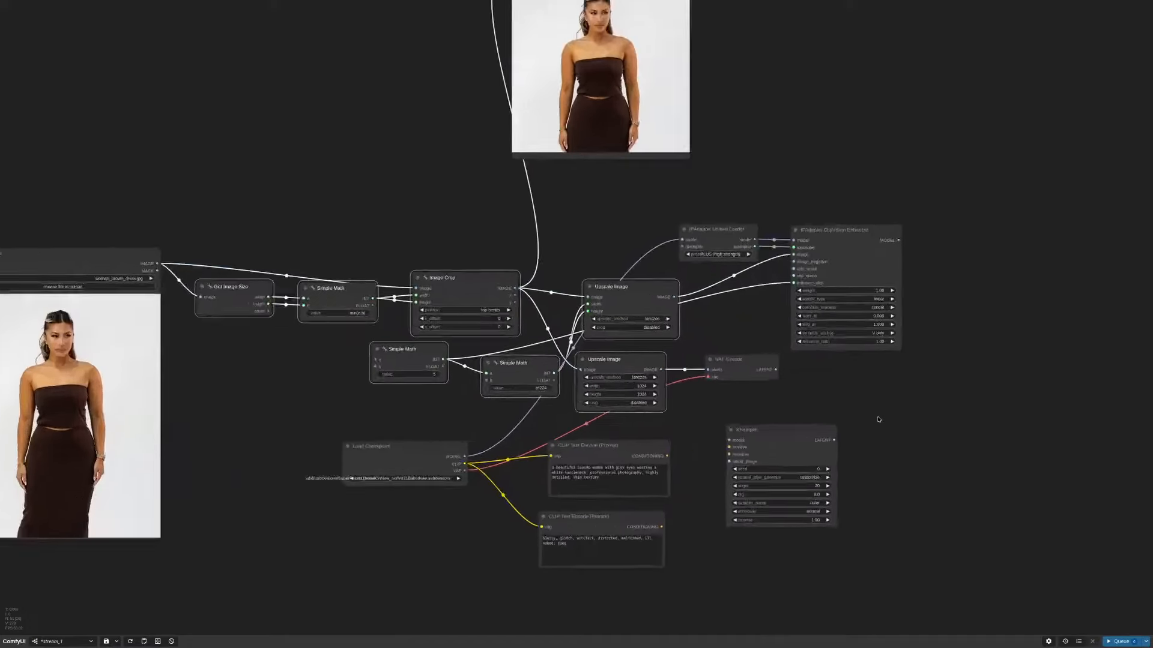
{"action": "left_click", "coordinate": [839, 386]}
{"action": "left_click_drag", "start_coordinate": [839, 387], "coordinate": [851, 376]}
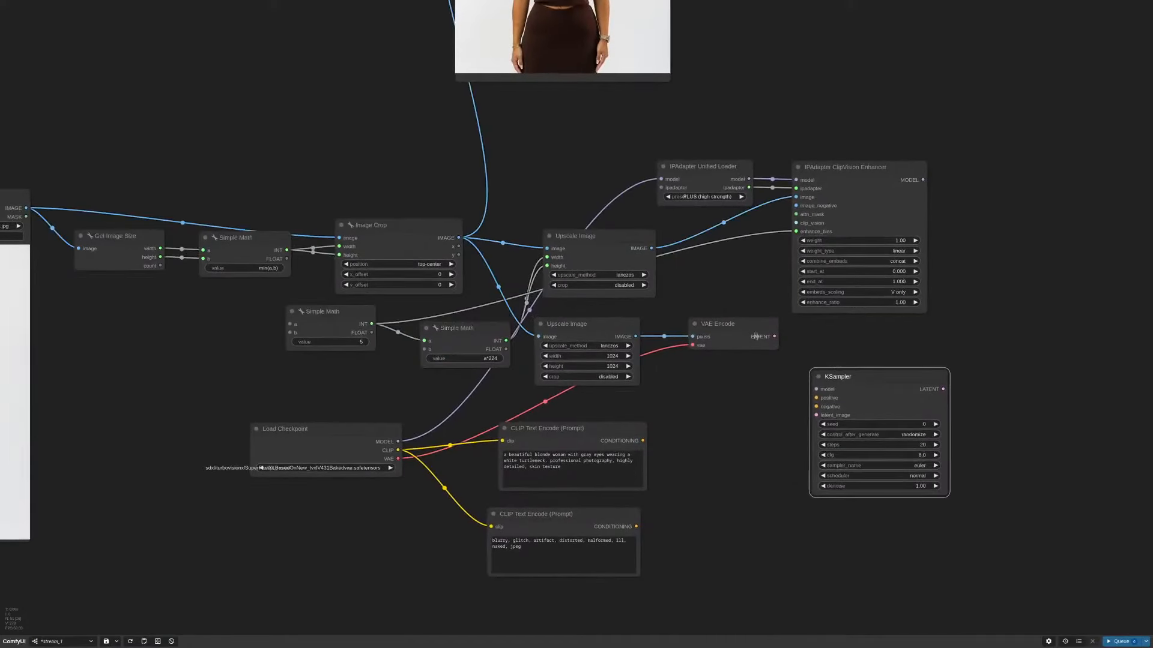
Step: Connect the narrowed VAE Encode's latent and the two prompts' conditioning to the KSampler's latent_image, positive and negative inputs
{"action": "left_click_drag", "start_coordinate": [720, 324], "coordinate": [816, 416]}
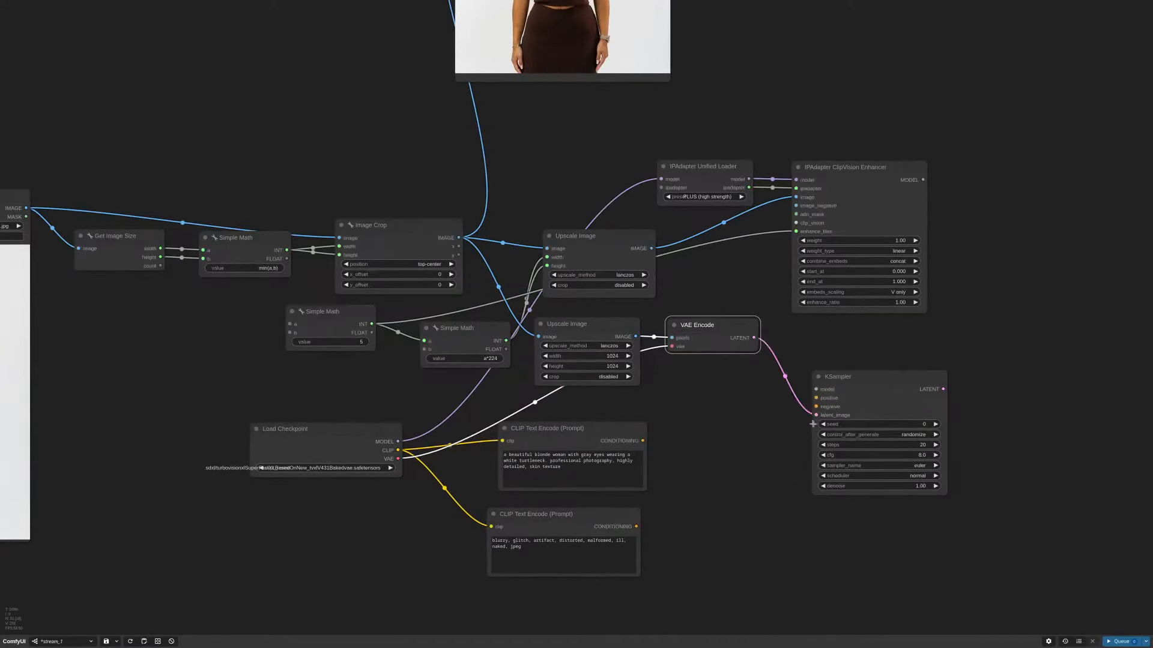
{"action": "left_click_drag", "start_coordinate": [752, 347], "coordinate": [748, 317]}
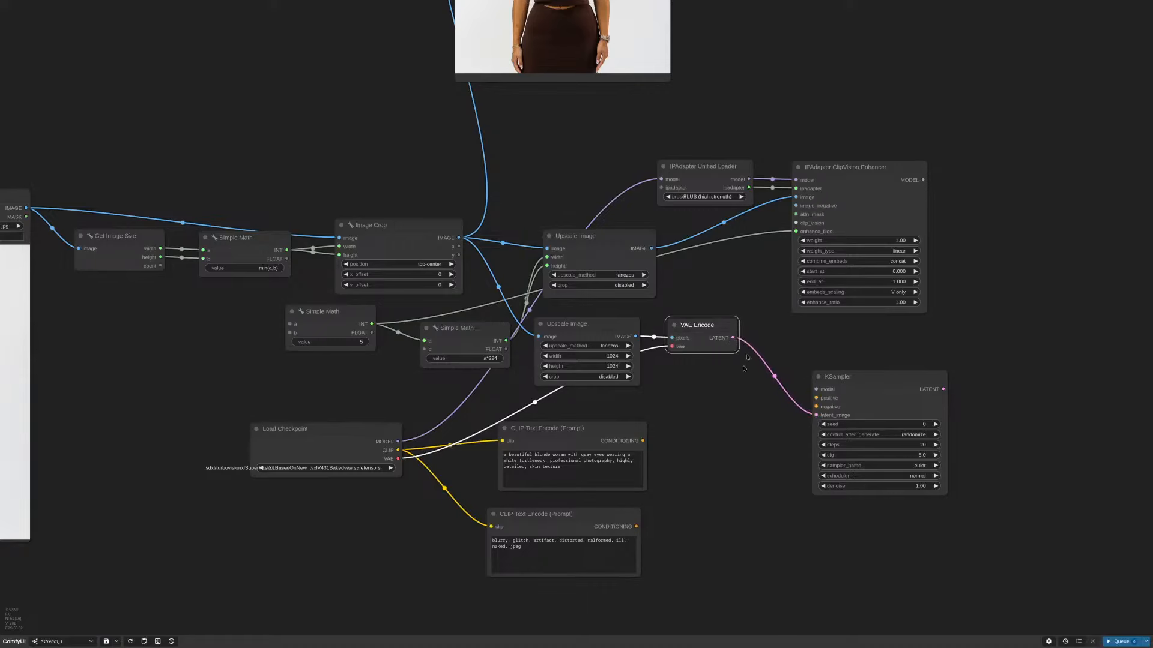
{"action": "left_click_drag", "start_coordinate": [642, 441], "coordinate": [816, 398]}
{"action": "left_click_drag", "start_coordinate": [636, 526], "coordinate": [816, 407]}
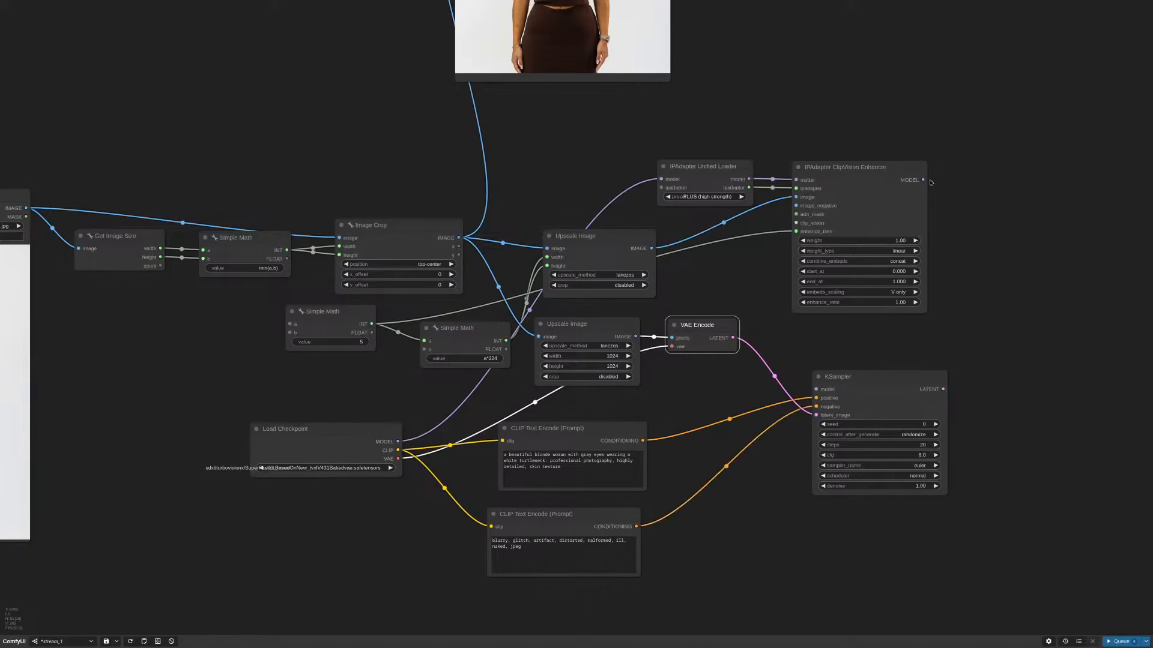
Step: Connect the IPAdapter ClipVision Enhancer's MODEL output to the KSampler's model input and move the KSampler slightly higher
{"action": "left_click_drag", "start_coordinate": [923, 180], "coordinate": [815, 389]}
{"action": "left_click_drag", "start_coordinate": [887, 382], "coordinate": [876, 329]}
{"action": "scroll", "coordinate": [925, 467], "scroll_direction": "down", "scroll_amount": 3}
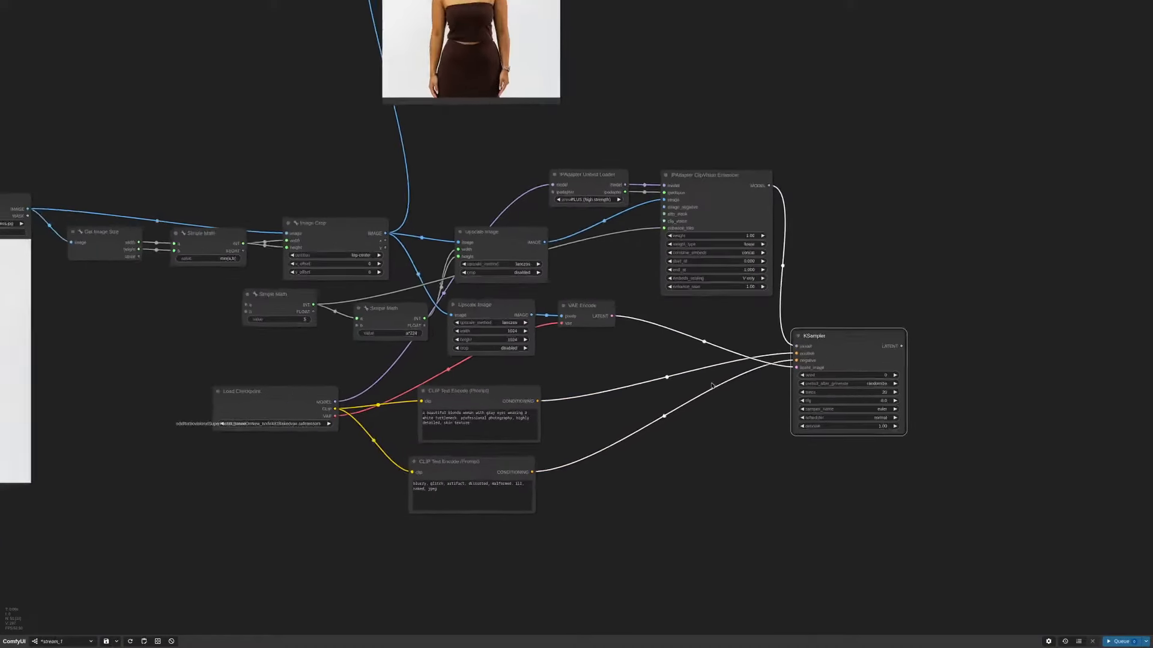
Step: Add a VAE Decode on the KSampler's latent output, wire Load Checkpoint's VAE into it, and attach a Preview Image
{"action": "left_click_drag", "start_coordinate": [925, 468], "coordinate": [749, 483]}
{"action": "left_click_drag", "start_coordinate": [706, 368], "coordinate": [744, 364]}
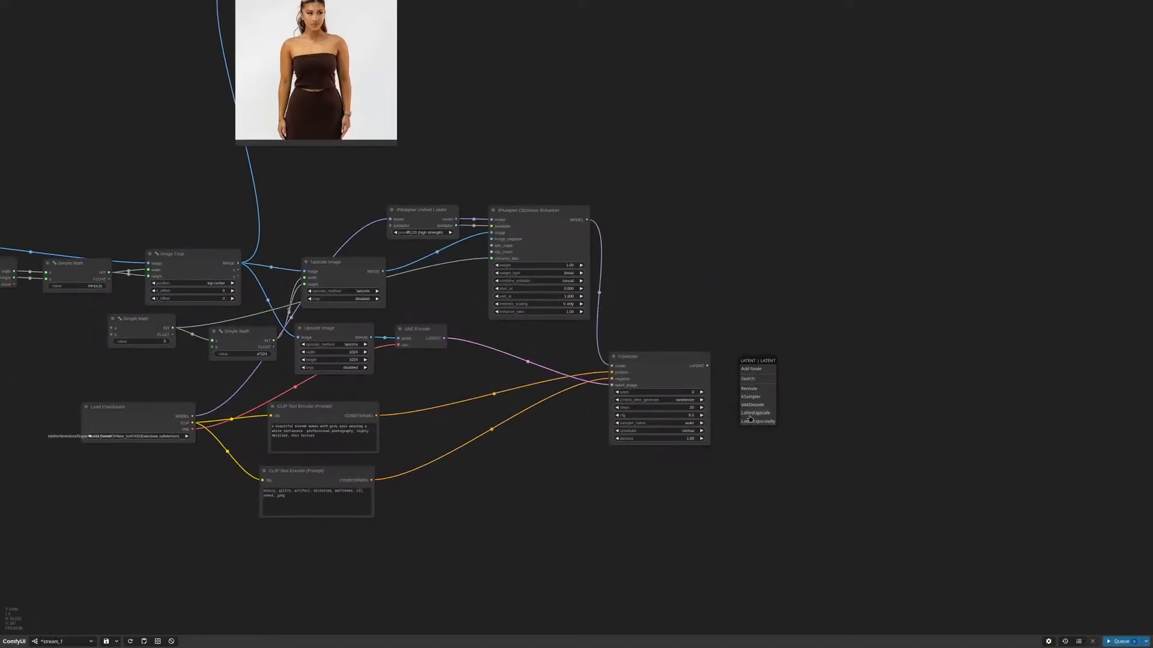
{"action": "scroll", "coordinate": [767, 406], "scroll_direction": "down", "scroll_amount": 1}
{"action": "left_click", "coordinate": [768, 405]}
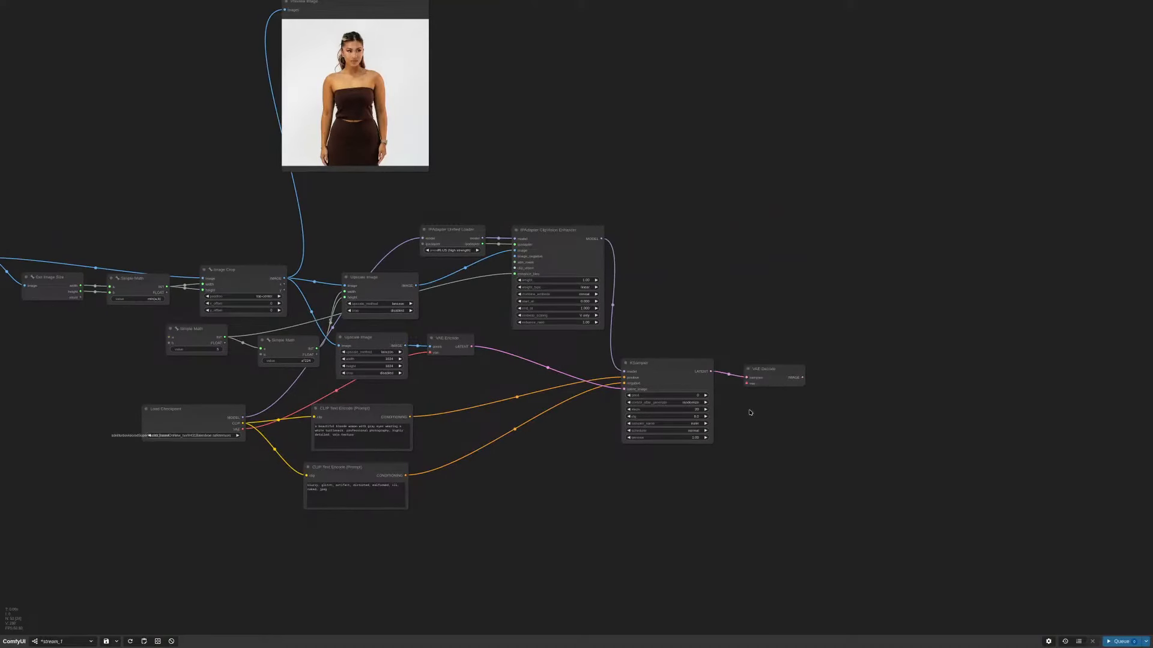
{"action": "left_click_drag", "start_coordinate": [247, 434], "coordinate": [826, 360]}
{"action": "left_click", "coordinate": [780, 374]}
{"action": "left_click", "coordinate": [831, 425]}
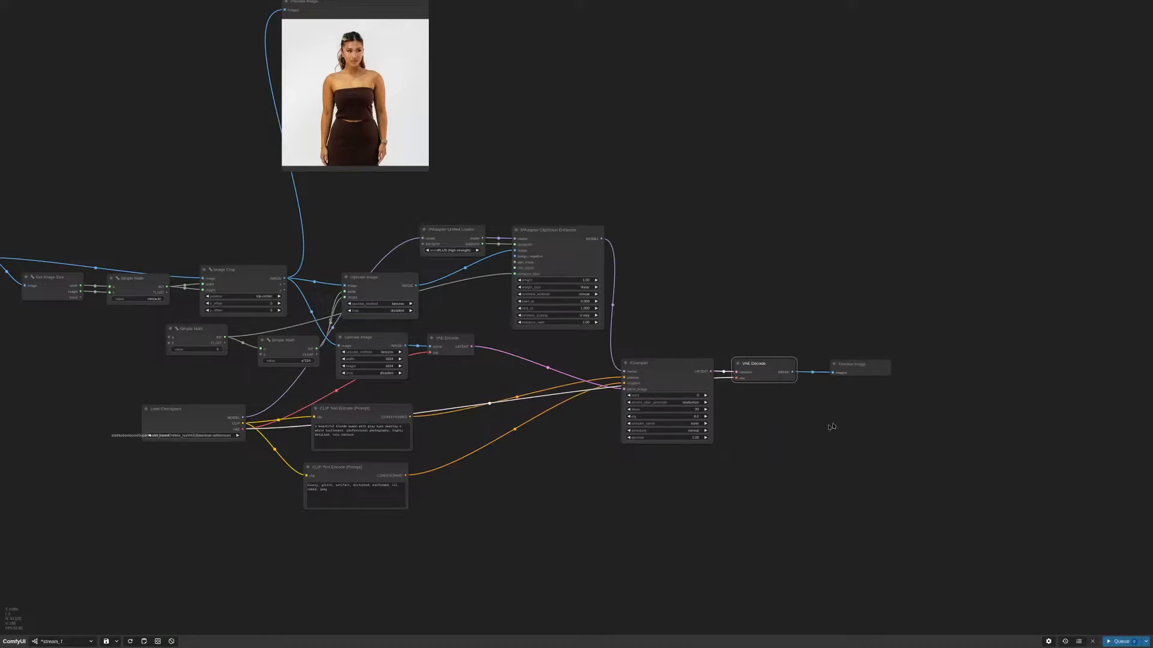
Step: Set the clothing KSampler's control_after_generate to fixed, steps to 8 and cfg to 2
{"action": "scroll", "coordinate": [655, 469], "scroll_direction": "up", "scroll_amount": 6}
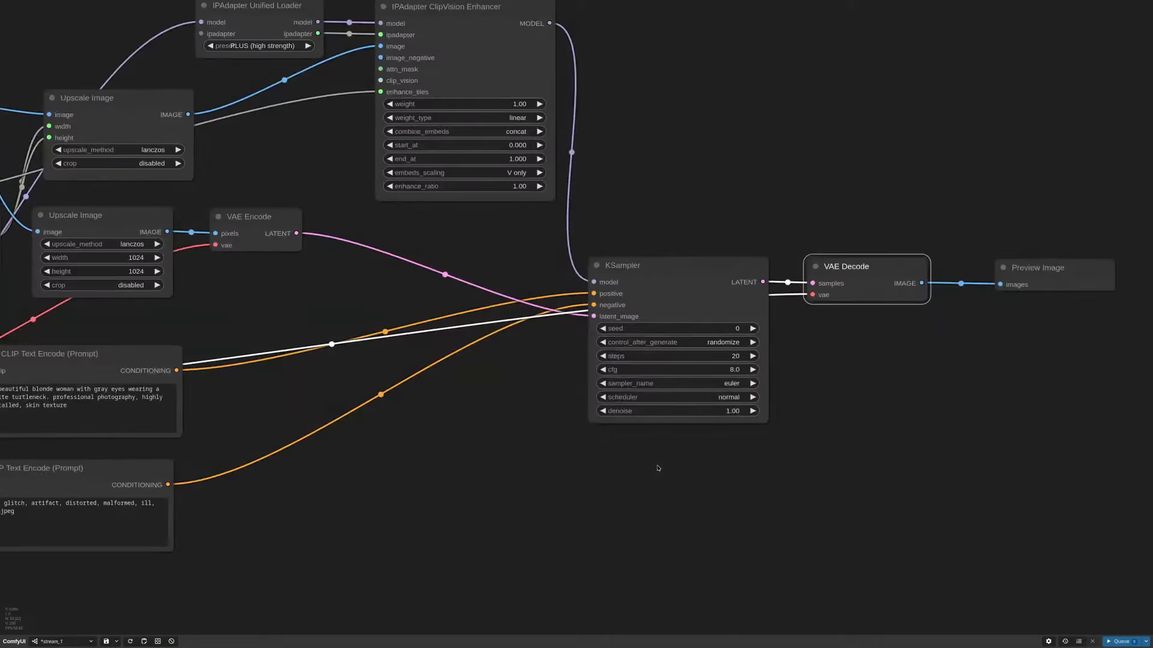
{"action": "left_click", "coordinate": [602, 343]}
{"action": "left_click", "coordinate": [734, 356]}
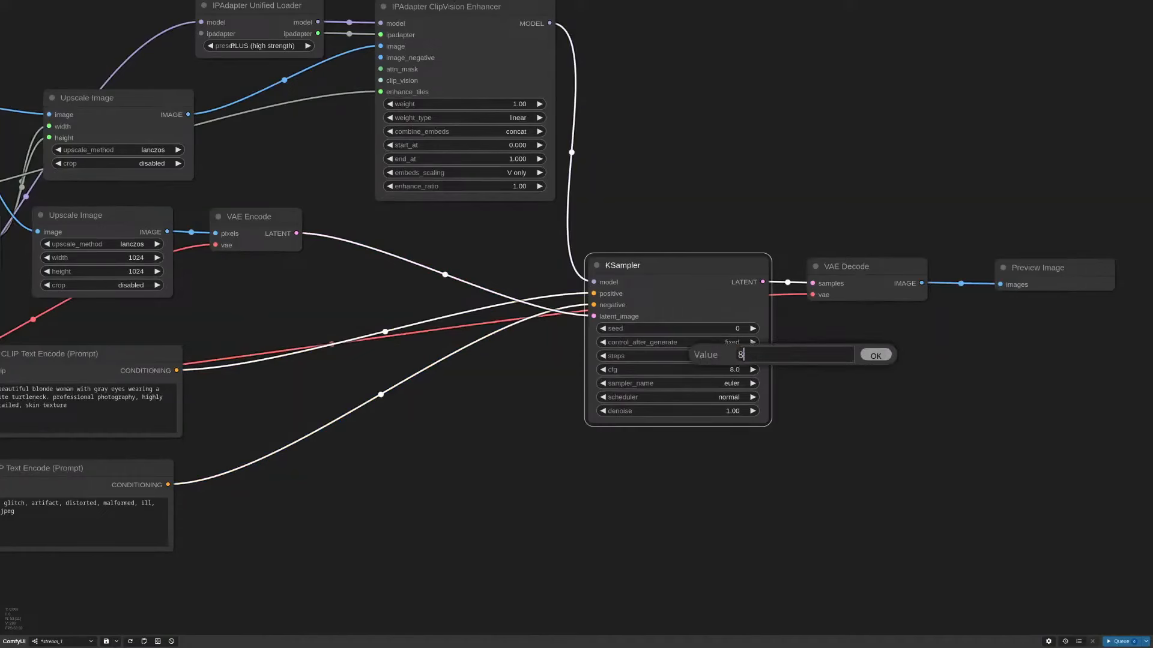
{"action": "key", "text": "Return"}
{"action": "left_click", "coordinate": [740, 372]}
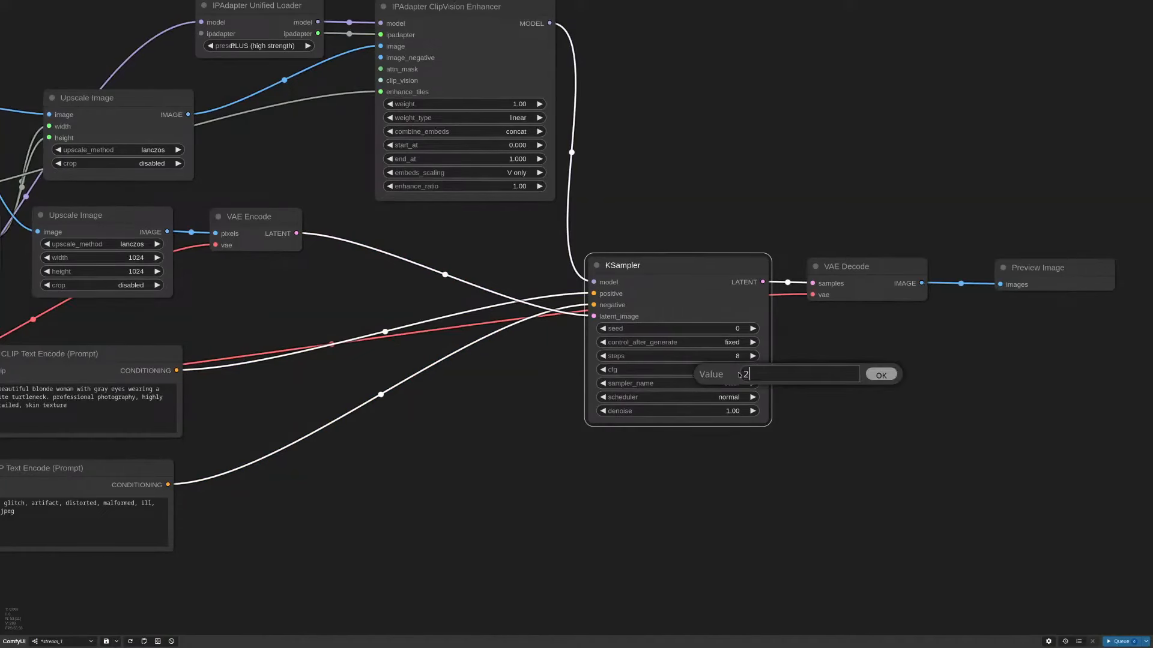
{"action": "key", "text": "Return"}
Step: Set the clothing KSampler's sampler to dpmpp_2m and its scheduler to karras
{"action": "left_click", "coordinate": [733, 385]}
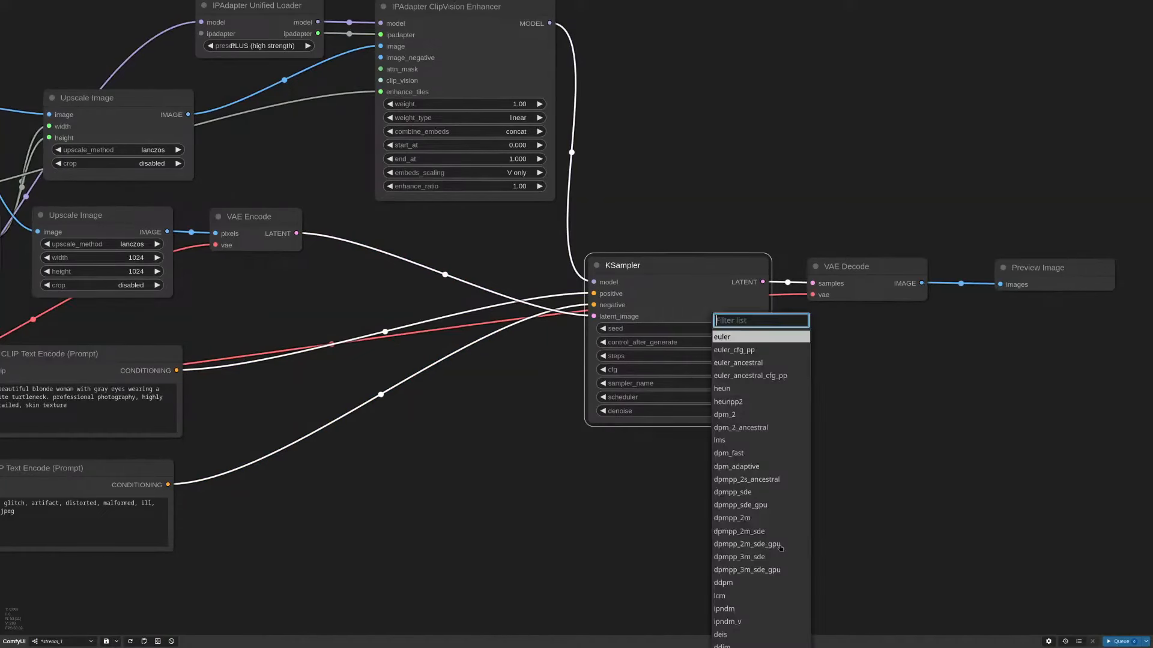
{"action": "scroll", "coordinate": [765, 528], "scroll_direction": "down", "scroll_amount": 2}
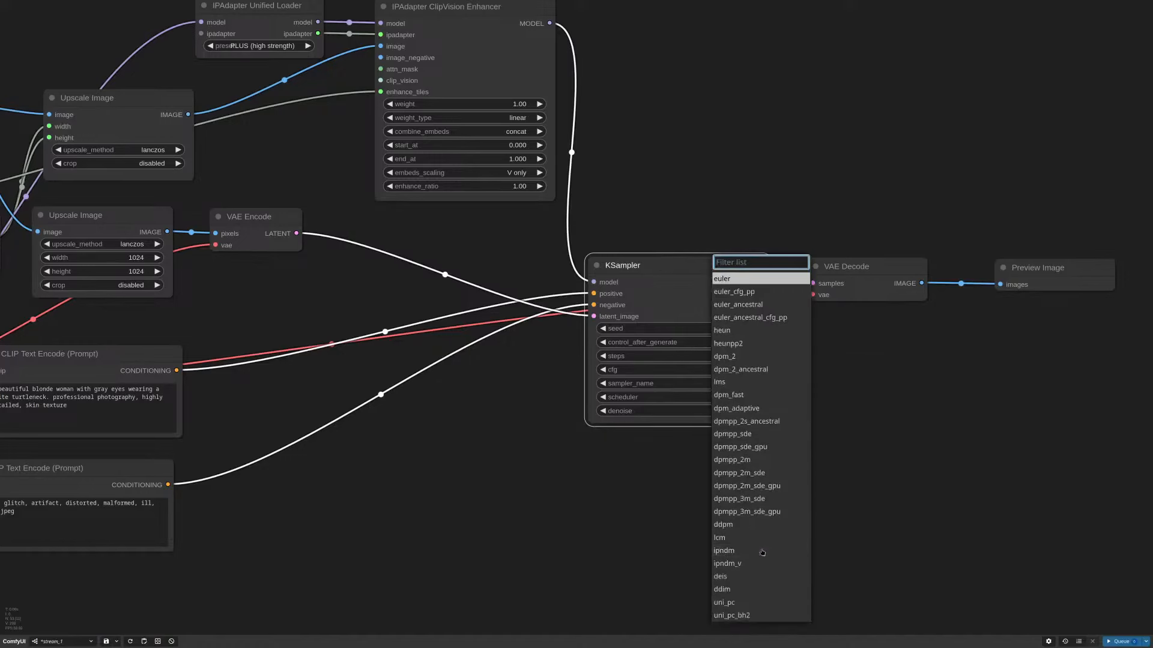
{"action": "left_click", "coordinate": [772, 460]}
{"action": "left_click", "coordinate": [736, 398]}
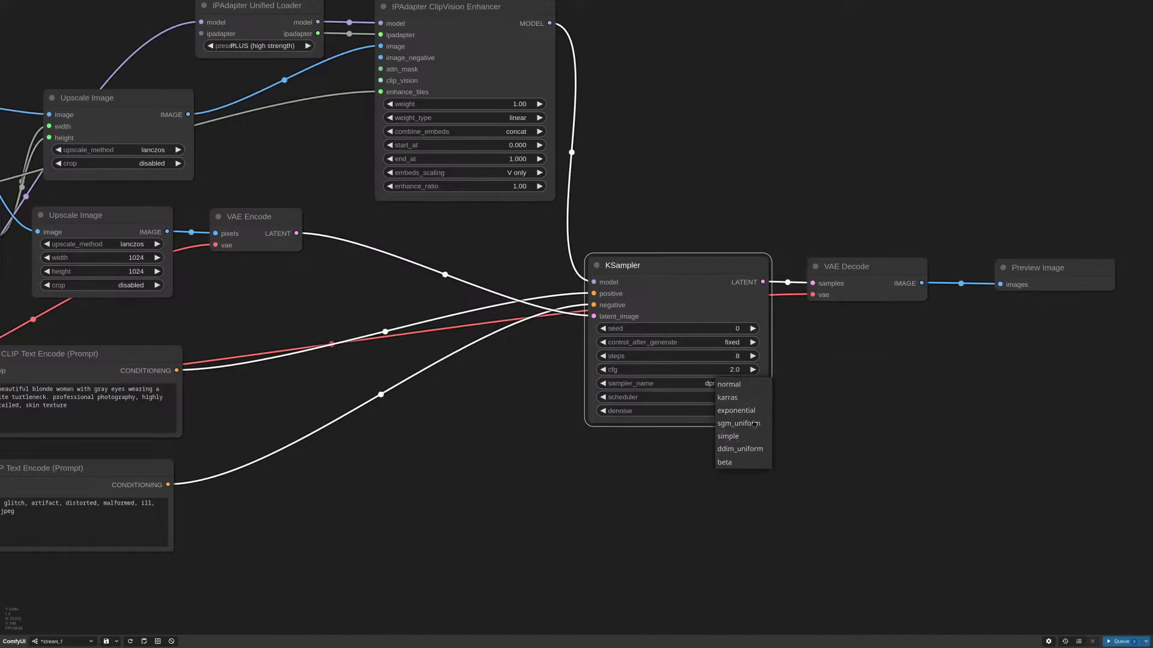
{"action": "left_click", "coordinate": [751, 397]}
Step: Queue the completed clothing workflow for generation
{"action": "left_click_drag", "start_coordinate": [653, 114], "coordinate": [807, 228]}
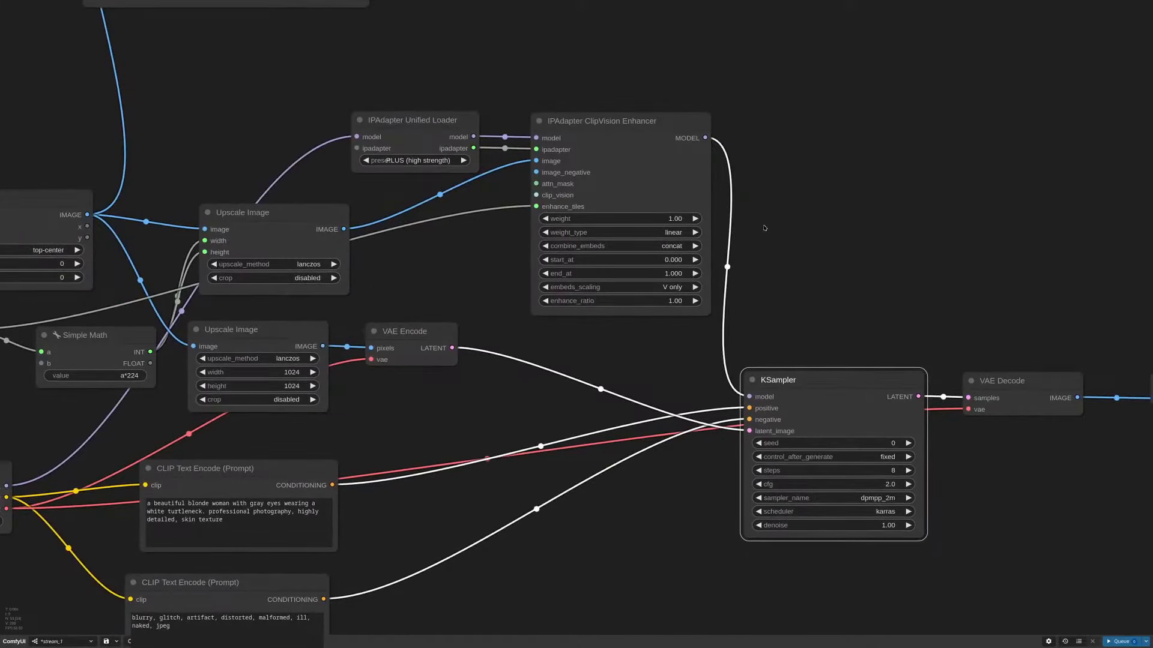
{"action": "scroll", "coordinate": [759, 226], "scroll_direction": "down", "scroll_amount": 6}
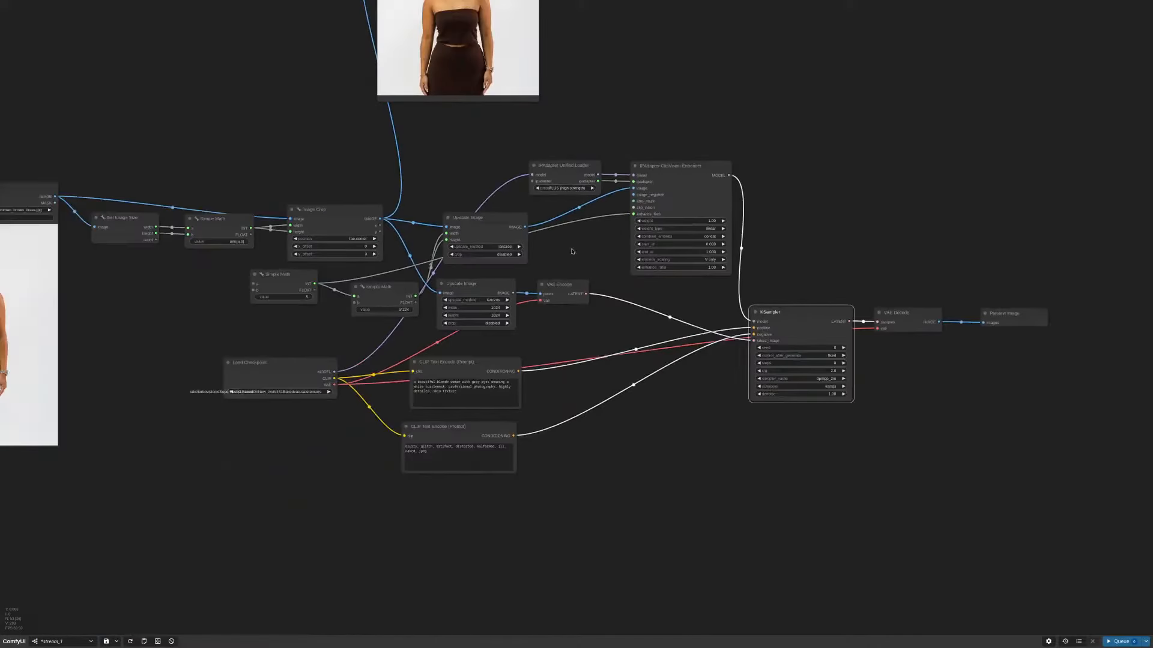
{"action": "left_click_drag", "start_coordinate": [573, 251], "coordinate": [689, 228]}
{"action": "scroll", "coordinate": [708, 258], "scroll_direction": "down", "scroll_amount": 3}
{"action": "left_click", "coordinate": [1119, 641]}
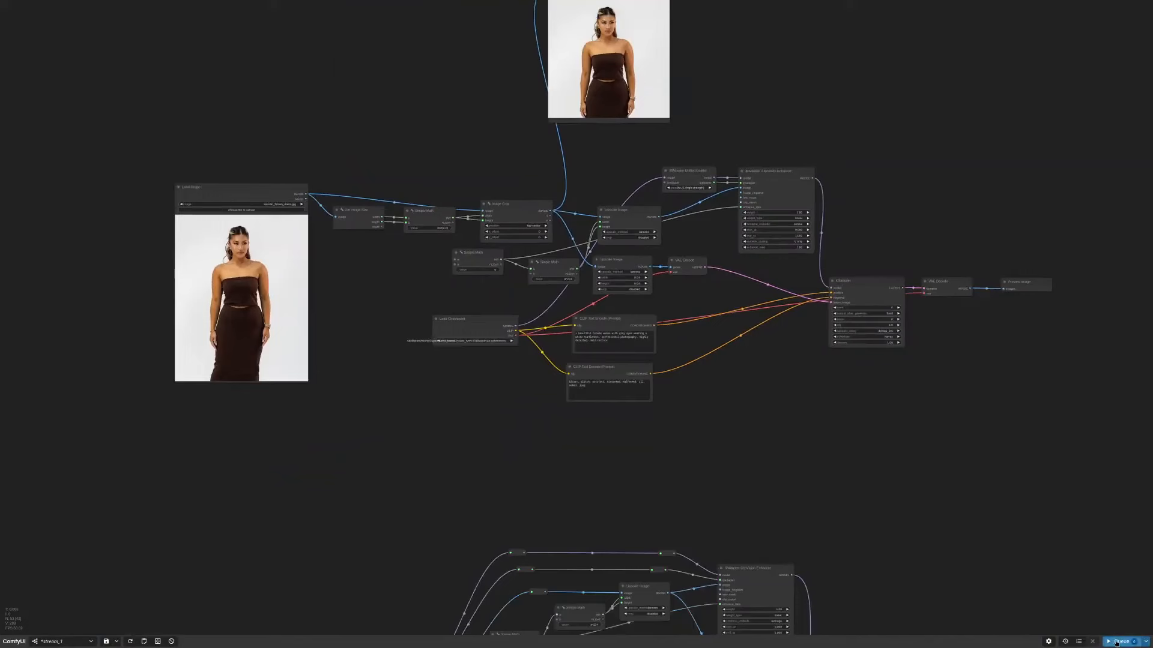
Step: Bring the portrait workflow's Load Checkpoint beside the clothing one to compare their models, and return it to the portrait workflow
{"action": "scroll", "coordinate": [747, 386], "scroll_direction": "down", "scroll_amount": 2}
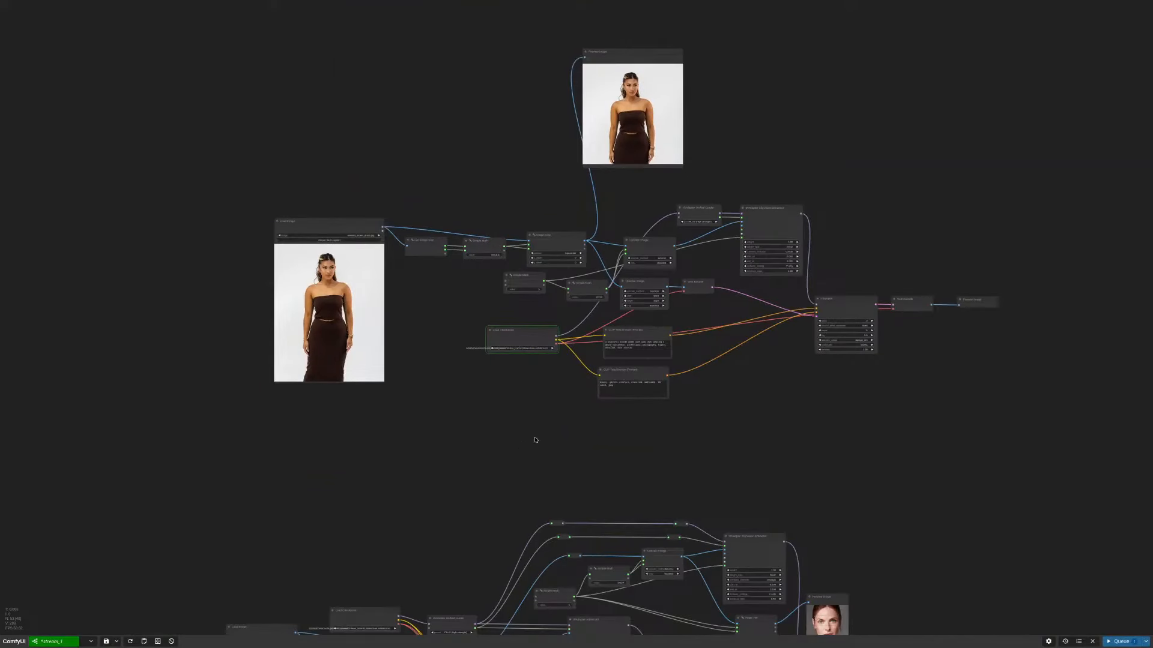
{"action": "left_click_drag", "start_coordinate": [536, 439], "coordinate": [686, 296]}
{"action": "left_click_drag", "start_coordinate": [535, 459], "coordinate": [691, 216]}
{"action": "scroll", "coordinate": [696, 183], "scroll_direction": "up", "scroll_amount": 10}
{"action": "scroll", "coordinate": [741, 203], "scroll_direction": "up", "scroll_amount": 3}
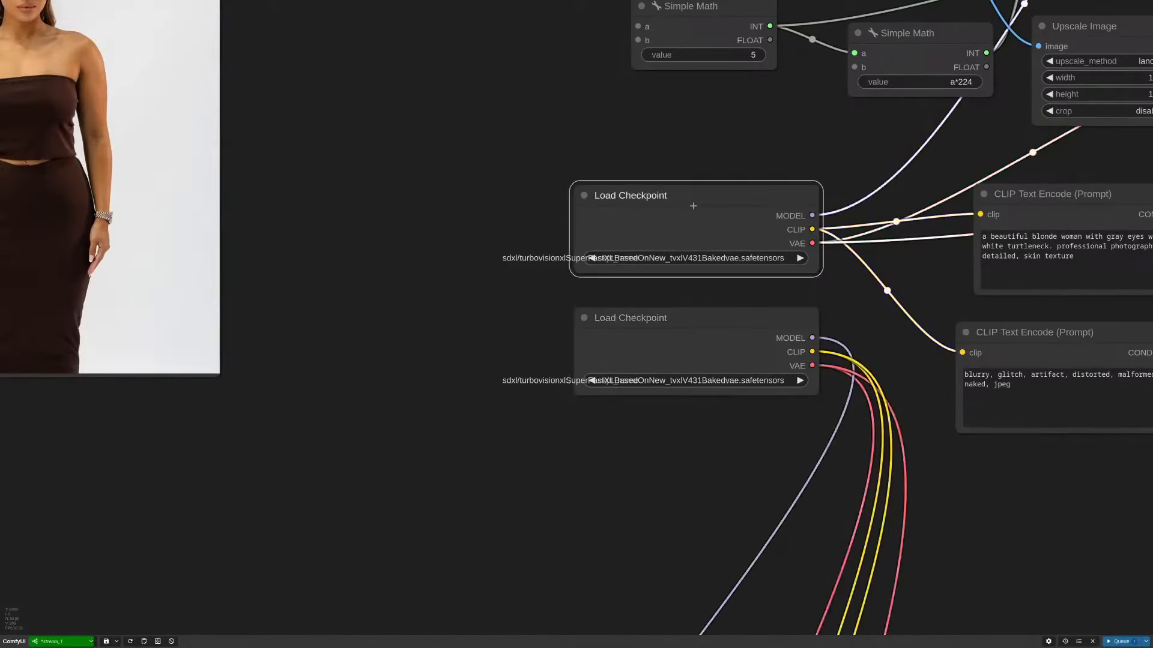
{"action": "left_click", "coordinate": [687, 331]}
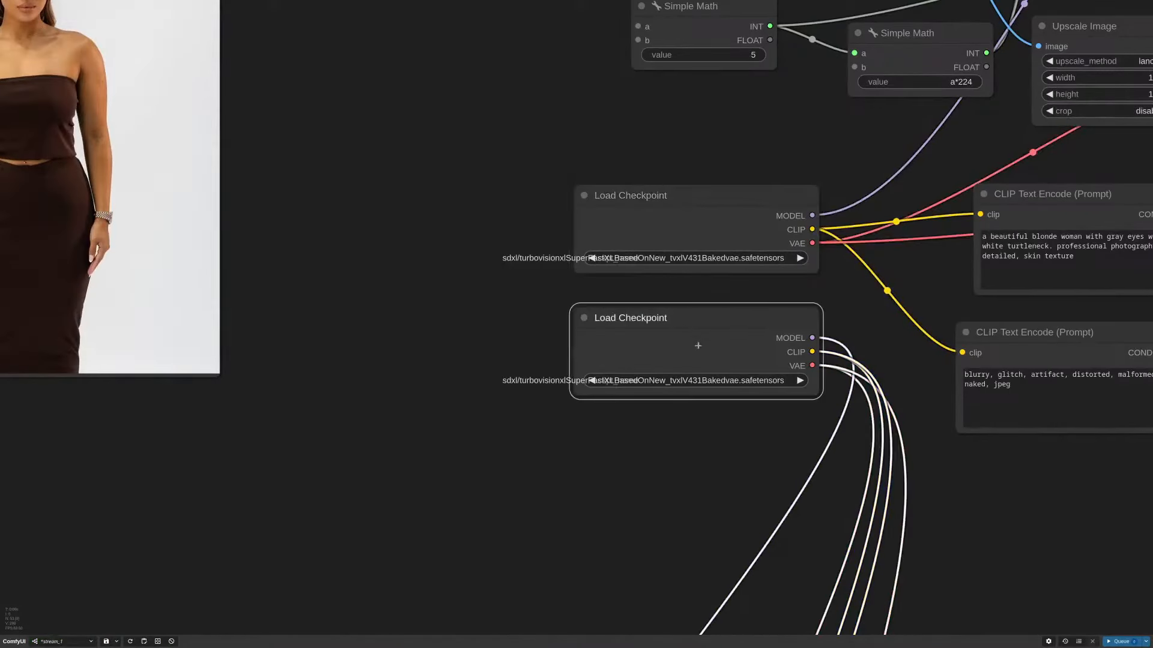
{"action": "scroll", "coordinate": [695, 341], "scroll_direction": "down", "scroll_amount": 8}
{"action": "scroll", "coordinate": [699, 330], "scroll_direction": "down", "scroll_amount": 1}
{"action": "left_click_drag", "start_coordinate": [700, 330], "coordinate": [564, 556]}
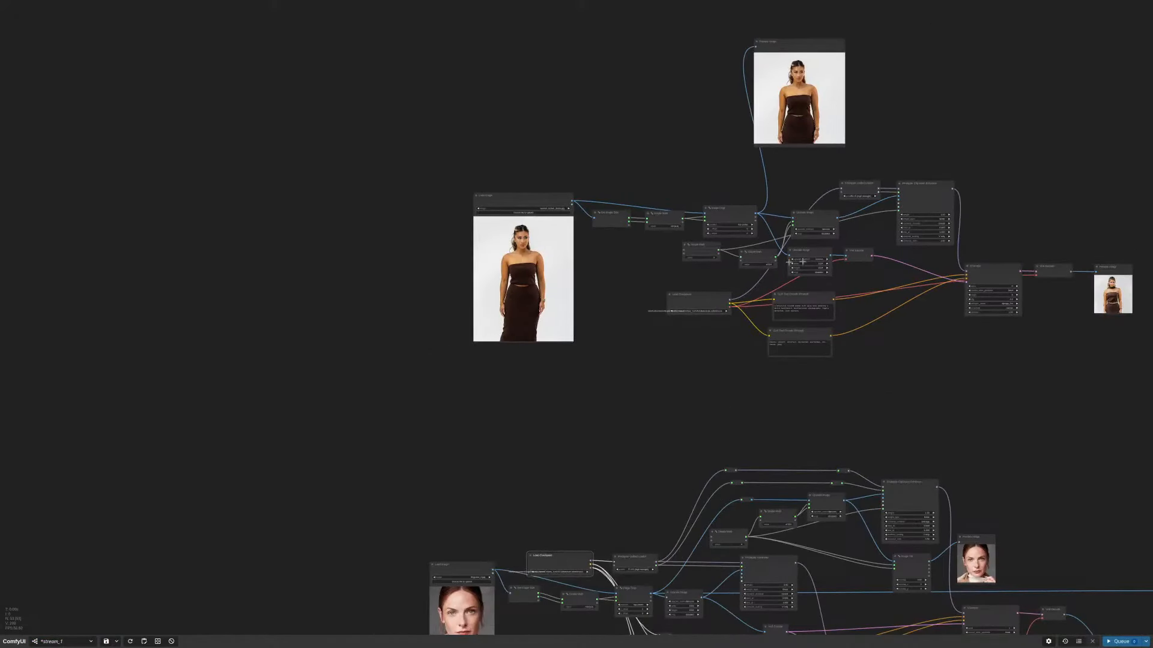
Step: Enlarge the Preview Image node that shows the clothing workflow's generated result
{"action": "left_click_drag", "start_coordinate": [889, 332], "coordinate": [733, 445]}
{"action": "scroll", "coordinate": [781, 412], "scroll_direction": "up", "scroll_amount": 4}
{"action": "scroll", "coordinate": [766, 417], "scroll_direction": "up", "scroll_amount": 1}
{"action": "left_click_drag", "start_coordinate": [902, 481], "coordinate": [648, 383]}
{"action": "left_click_drag", "start_coordinate": [838, 342], "coordinate": [1105, 608]}
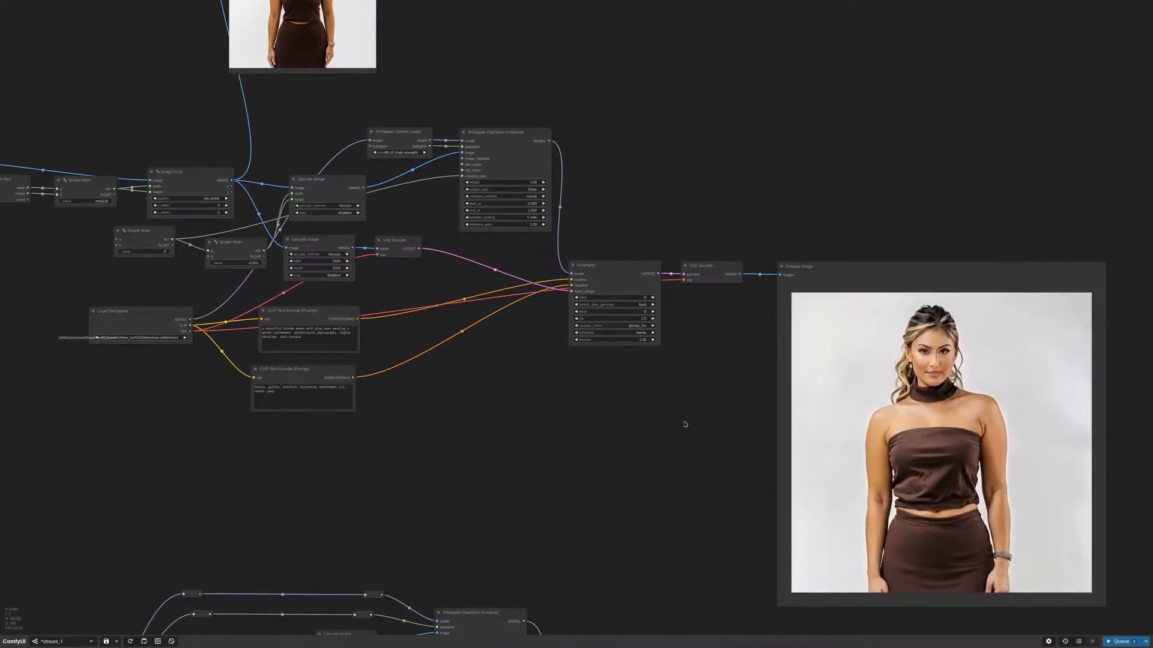
Step: Move the portrait workflow's Image Tile and its Preview Image into the free space beyond the IPAdapter ClipVision Enhancer
{"action": "left_click_drag", "start_coordinate": [685, 424], "coordinate": [797, 90]}
{"action": "scroll", "coordinate": [793, 198], "scroll_direction": "down", "scroll_amount": 8}
{"action": "left_click_drag", "start_coordinate": [801, 170], "coordinate": [818, 330]}
{"action": "left_click_drag", "start_coordinate": [971, 68], "coordinate": [471, 308]}
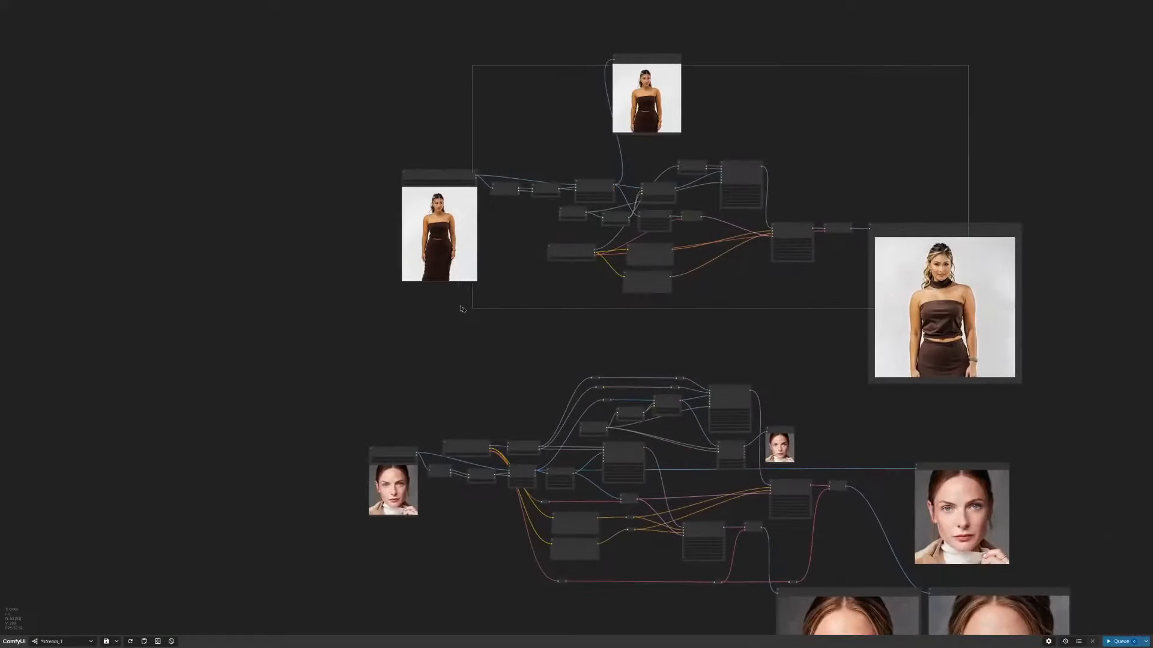
{"action": "left_click_drag", "start_coordinate": [891, 322], "coordinate": [902, 188]}
{"action": "left_click_drag", "start_coordinate": [861, 409], "coordinate": [873, 150]}
{"action": "scroll", "coordinate": [889, 276], "scroll_direction": "up", "scroll_amount": 10}
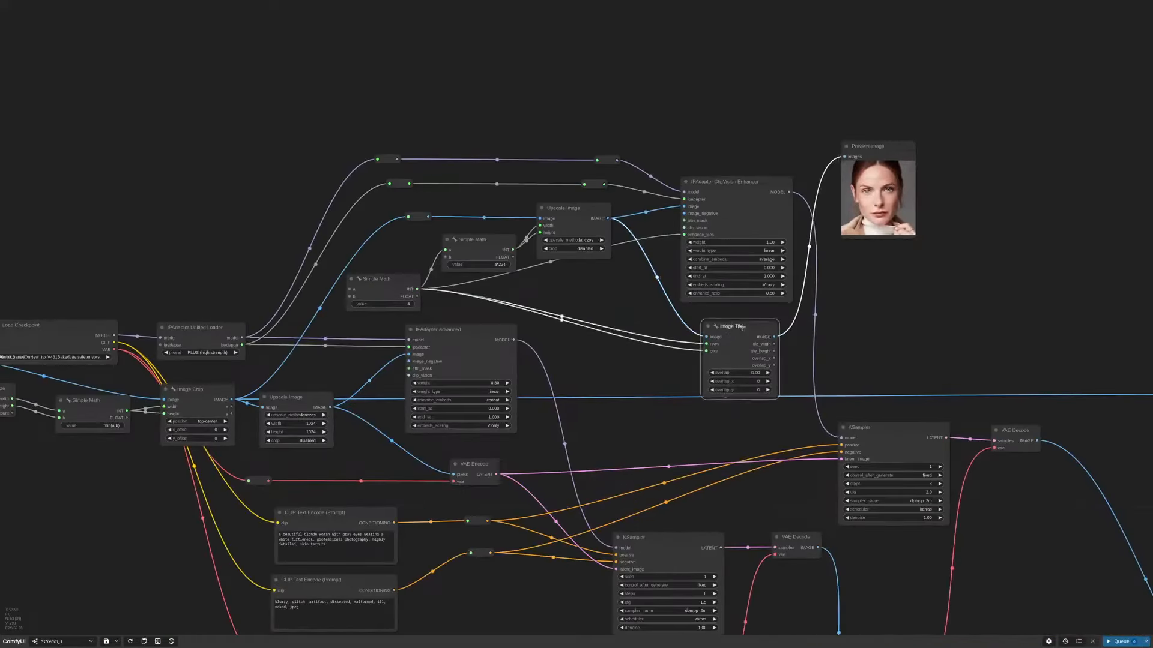
{"action": "left_click_drag", "start_coordinate": [729, 327], "coordinate": [1027, 238]}
{"action": "left_click_drag", "start_coordinate": [1040, 184], "coordinate": [793, 206]}
{"action": "scroll", "coordinate": [794, 206], "scroll_direction": "up", "scroll_amount": 3}
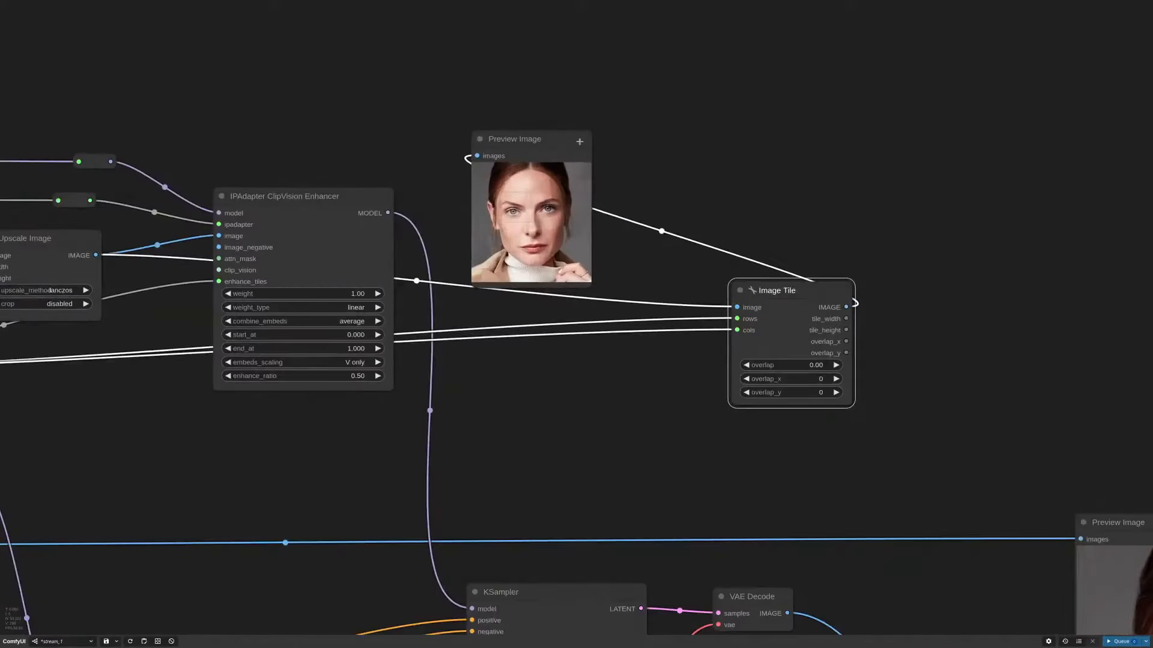
{"action": "left_click_drag", "start_coordinate": [528, 140], "coordinate": [956, 192]}
{"action": "left_click_drag", "start_coordinate": [809, 294], "coordinate": [764, 267]}
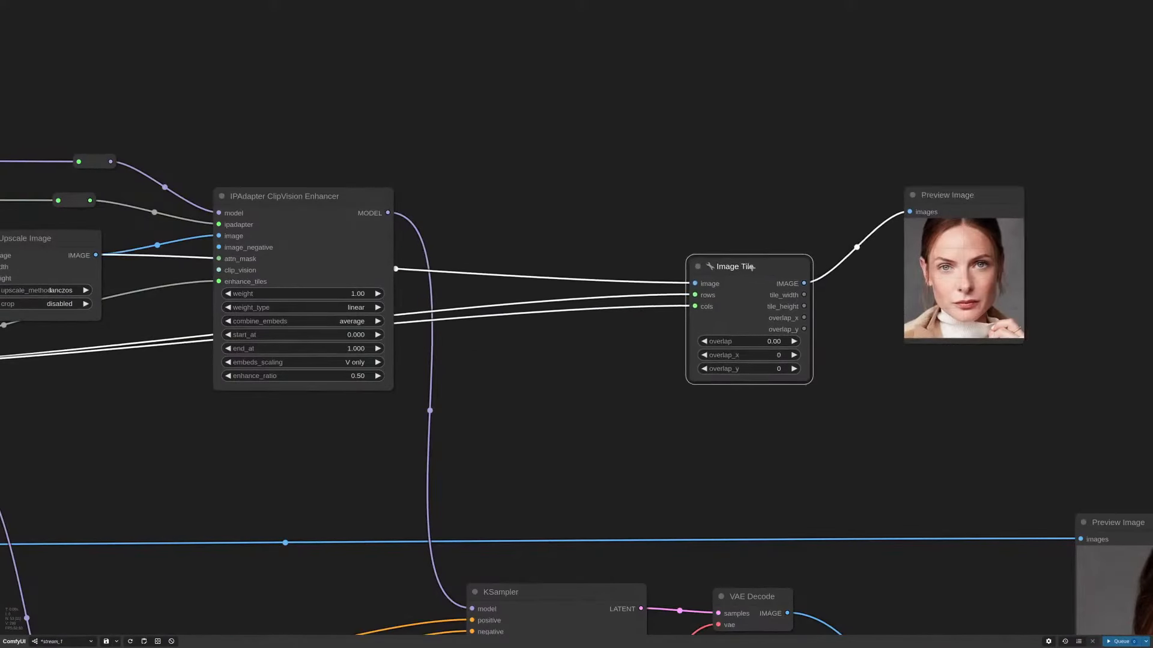
{"action": "scroll", "coordinate": [575, 238], "scroll_direction": "down", "scroll_amount": 3}
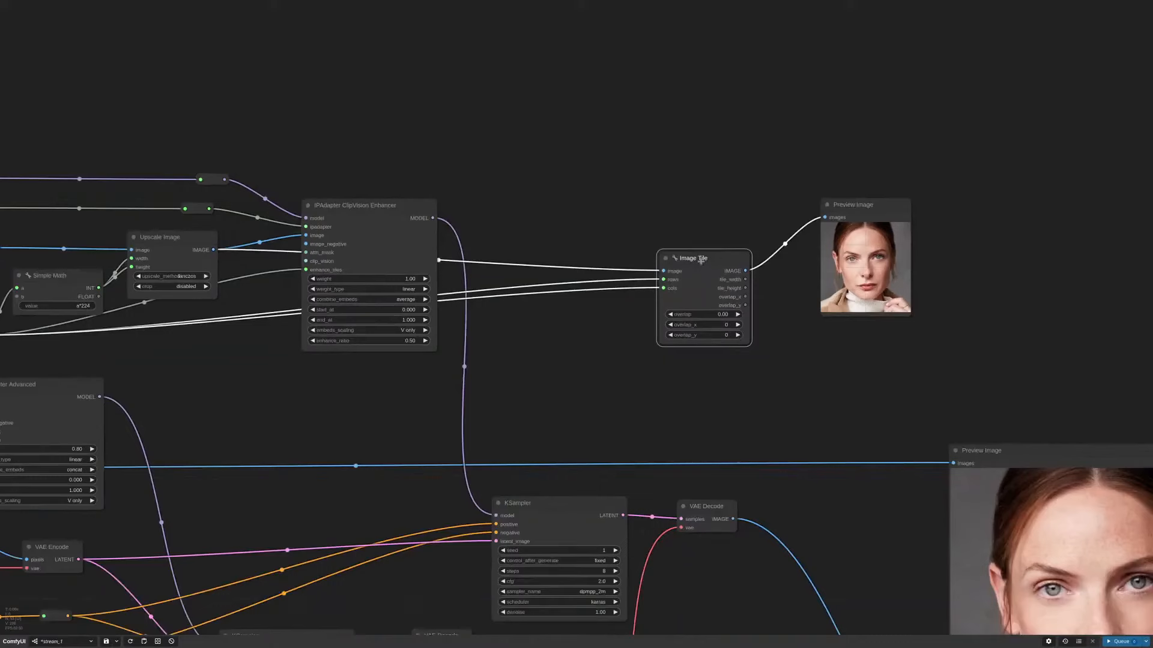
{"action": "left_click_drag", "start_coordinate": [701, 262], "coordinate": [676, 339]}
{"action": "left_click_drag", "start_coordinate": [858, 205], "coordinate": [852, 195]}
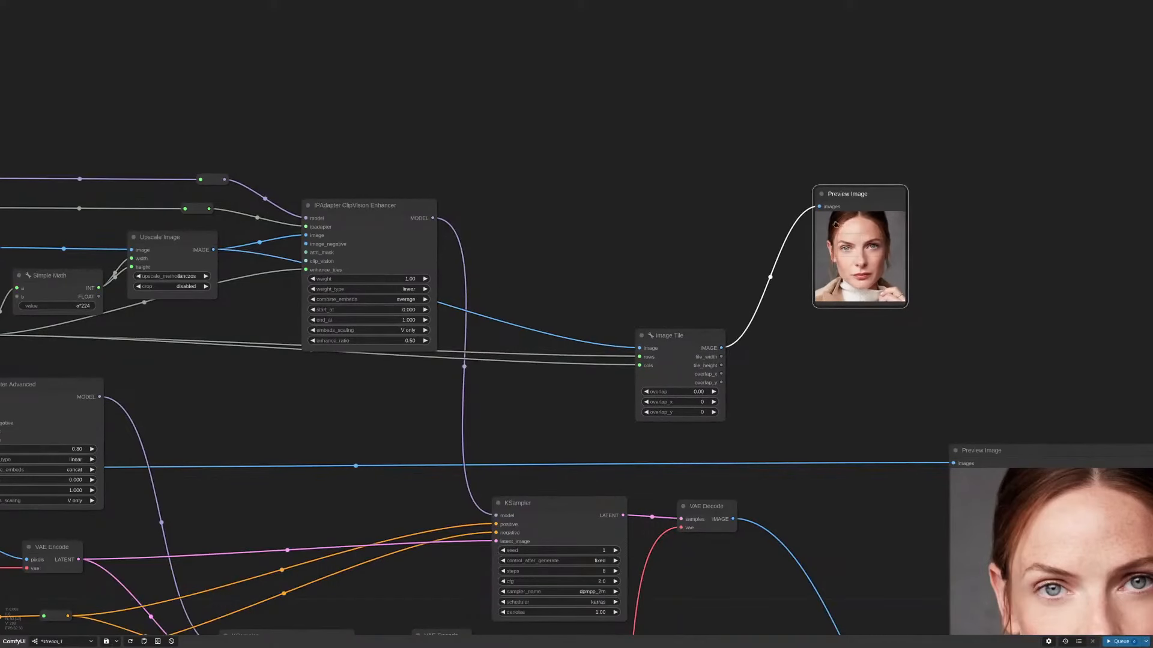
Step: Browse the individual tiles in the Image Tile's preview and return to the full tile grid
{"action": "left_click", "coordinate": [834, 226]}
{"action": "key", "text": "Right"}
{"action": "key", "text": "Right"}
{"action": "key", "text": "Right"}
{"action": "key", "text": "Right"}
{"action": "key", "text": "Right"}
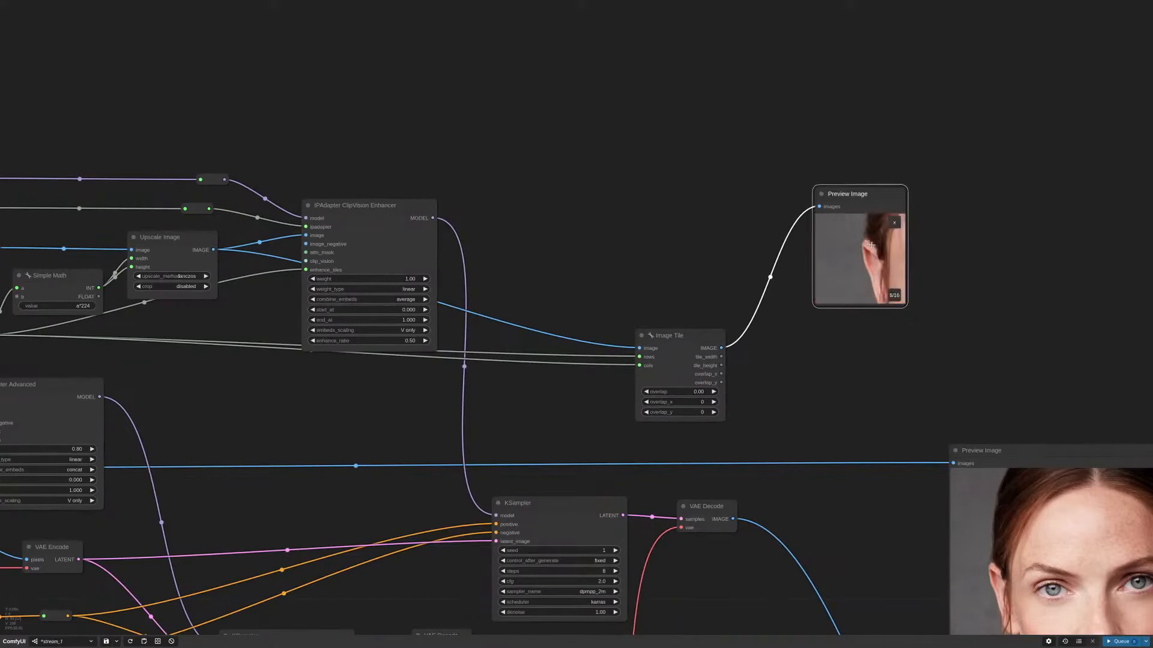
{"action": "key", "text": "Right"}
{"action": "key", "text": "Right"}
{"action": "key", "text": "Right"}
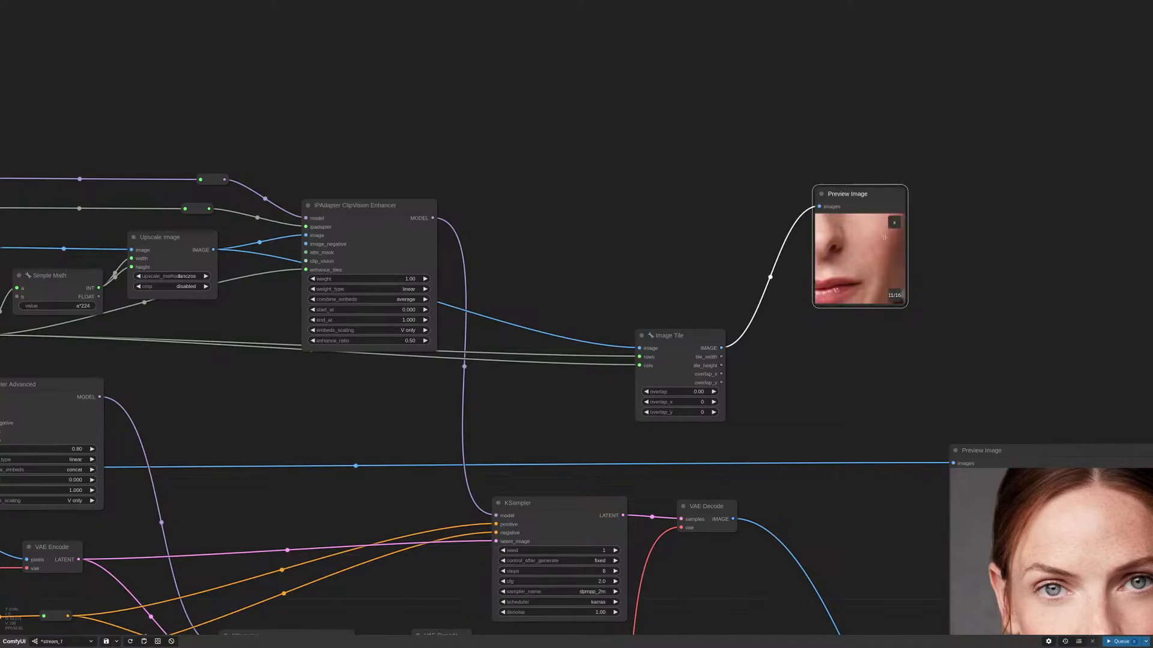
{"action": "left_click", "coordinate": [894, 223]}
{"action": "left_click_drag", "start_coordinate": [782, 415], "coordinate": [864, 291]}
{"action": "left_click_drag", "start_coordinate": [771, 210], "coordinate": [751, 217]}
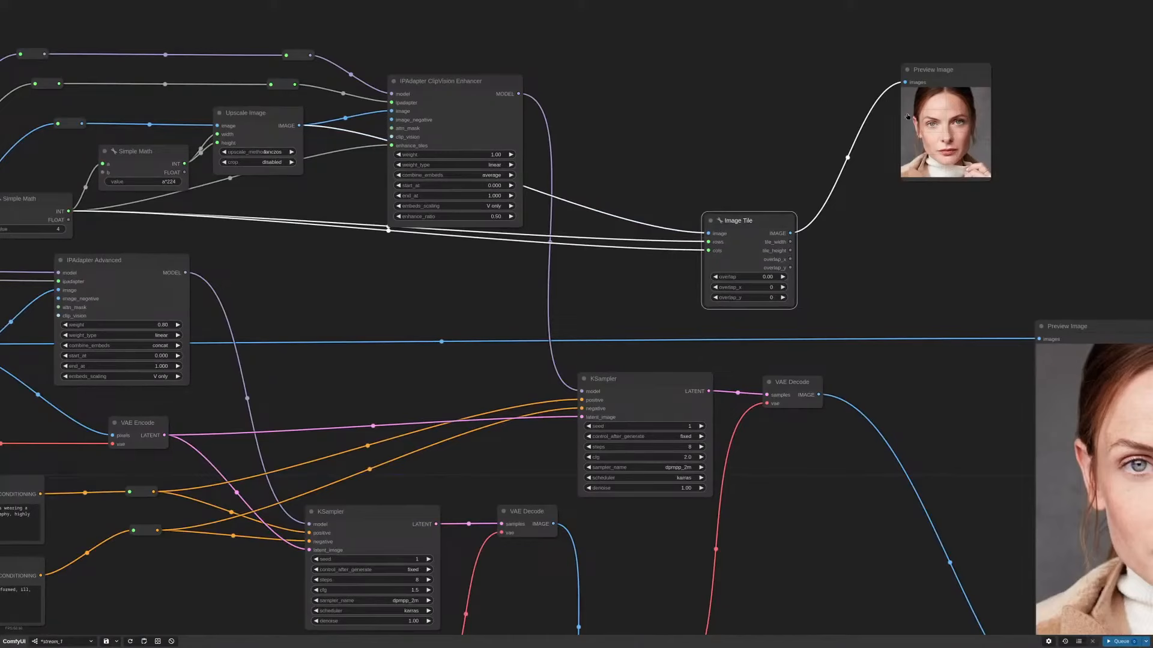
{"action": "left_click_drag", "start_coordinate": [908, 117], "coordinate": [930, 113]}
{"action": "scroll", "coordinate": [857, 258], "scroll_direction": "up", "scroll_amount": 3}
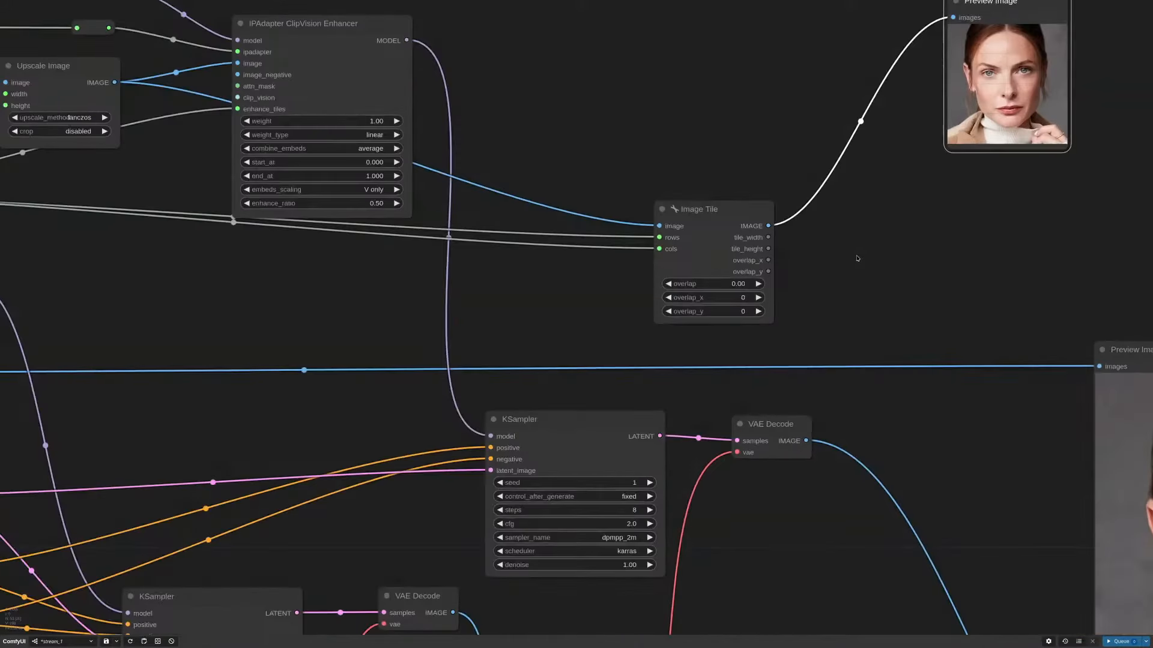
{"action": "left_click_drag", "start_coordinate": [857, 258], "coordinate": [809, 389]}
{"action": "left_click_drag", "start_coordinate": [685, 344], "coordinate": [685, 333]}
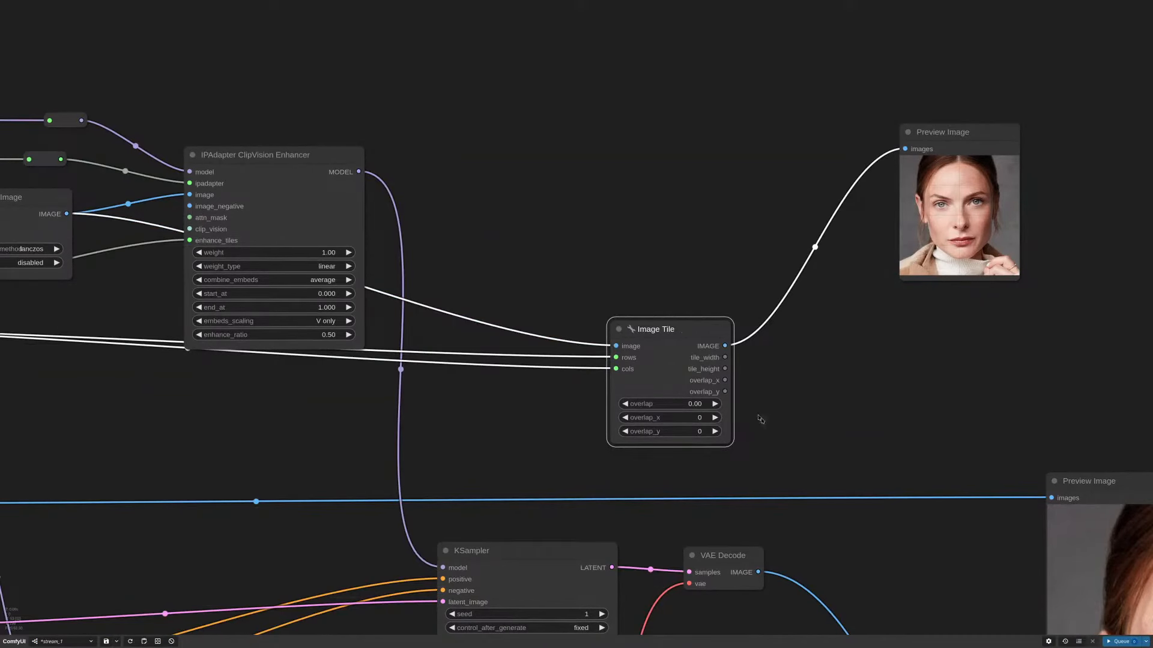
{"action": "left_click_drag", "start_coordinate": [781, 445], "coordinate": [767, 385]}
{"action": "scroll", "coordinate": [776, 365], "scroll_direction": "down", "scroll_amount": 2}
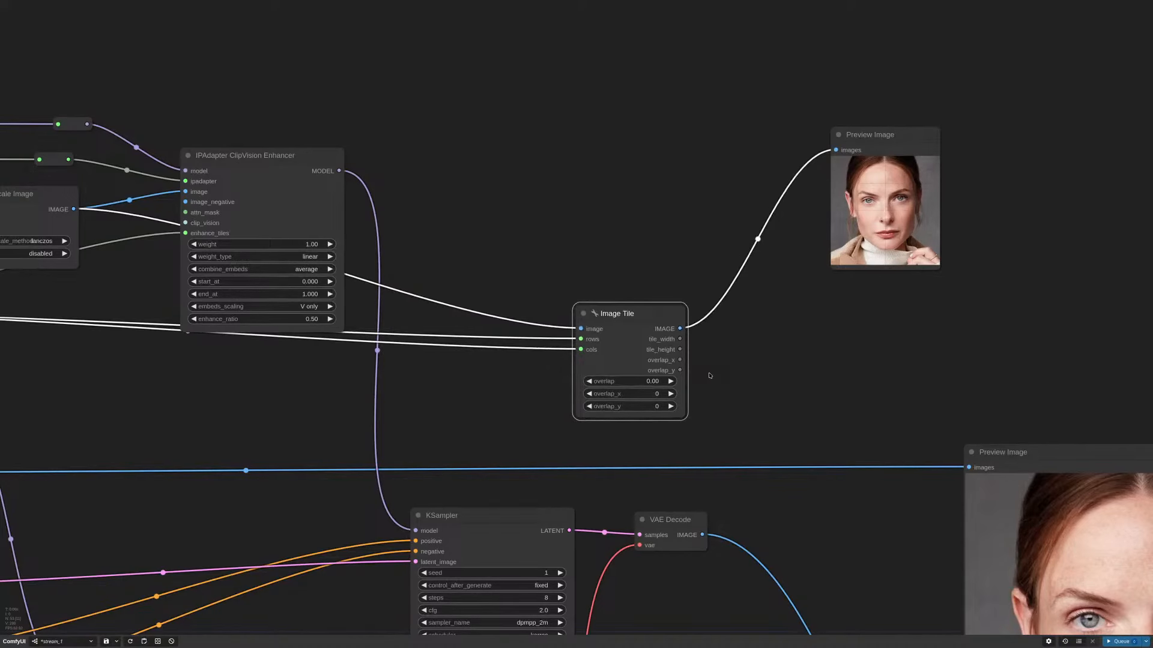
Step: Set the Image Tile's overlap to 0.25 and rerun the workflow to refresh its tile preview
{"action": "scroll", "coordinate": [708, 372], "scroll_direction": "up", "scroll_amount": 5}
{"action": "left_click_drag", "start_coordinate": [806, 359], "coordinate": [896, 334]}
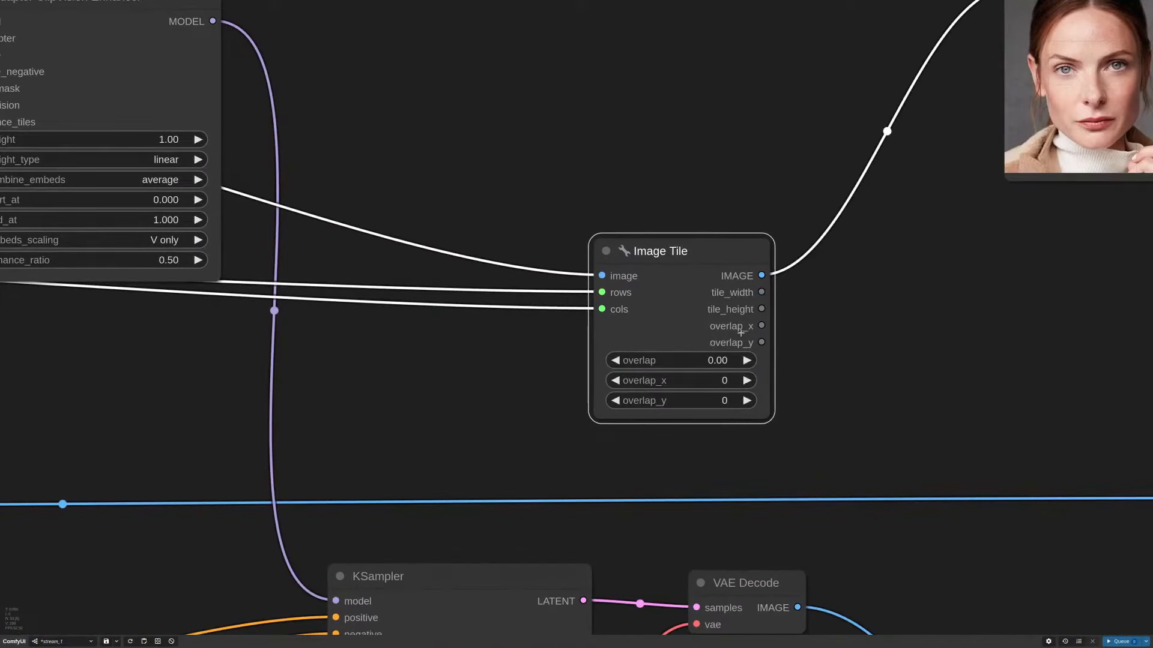
{"action": "scroll", "coordinate": [871, 266], "scroll_direction": "down", "scroll_amount": 6}
{"action": "left_click_drag", "start_coordinate": [890, 298], "coordinate": [862, 319]}
{"action": "scroll", "coordinate": [785, 338], "scroll_direction": "up", "scroll_amount": 5}
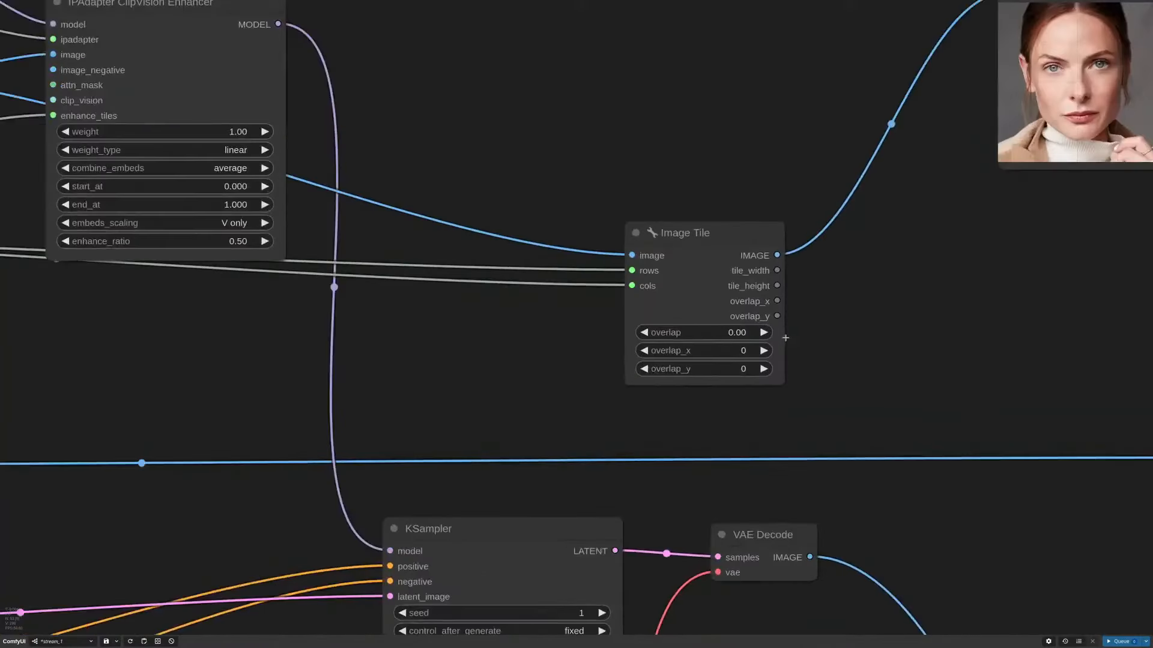
{"action": "scroll", "coordinate": [785, 338], "scroll_direction": "up", "scroll_amount": 1}
{"action": "left_click", "coordinate": [739, 332]}
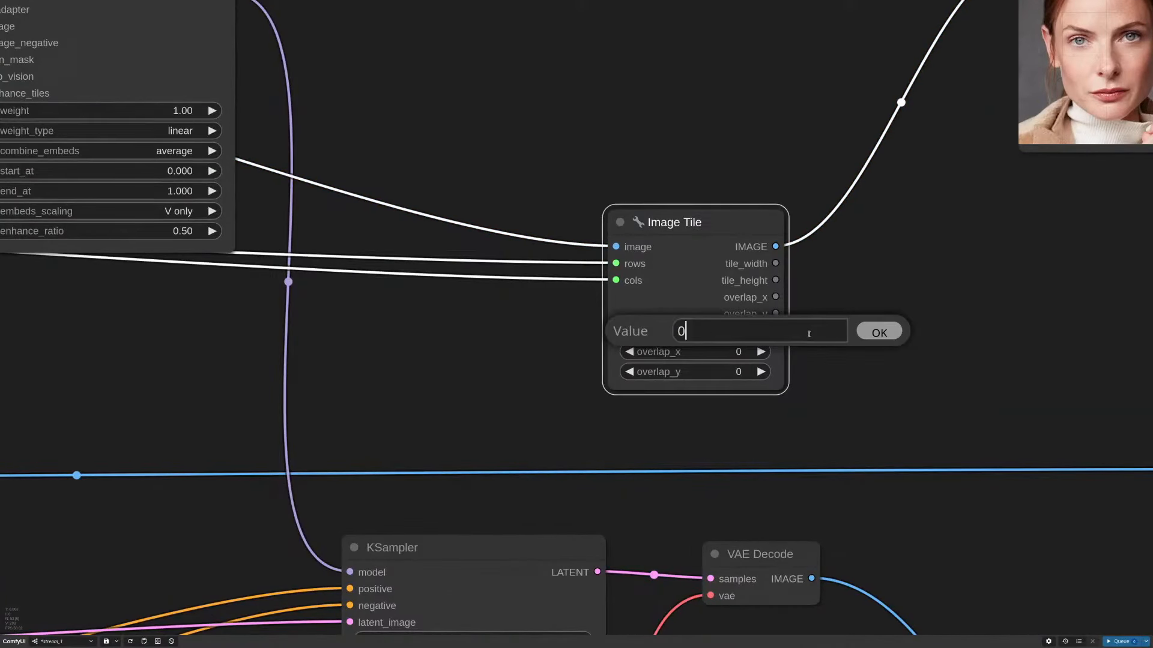
{"action": "type", "text": ".25"}
{"action": "key", "text": "Return"}
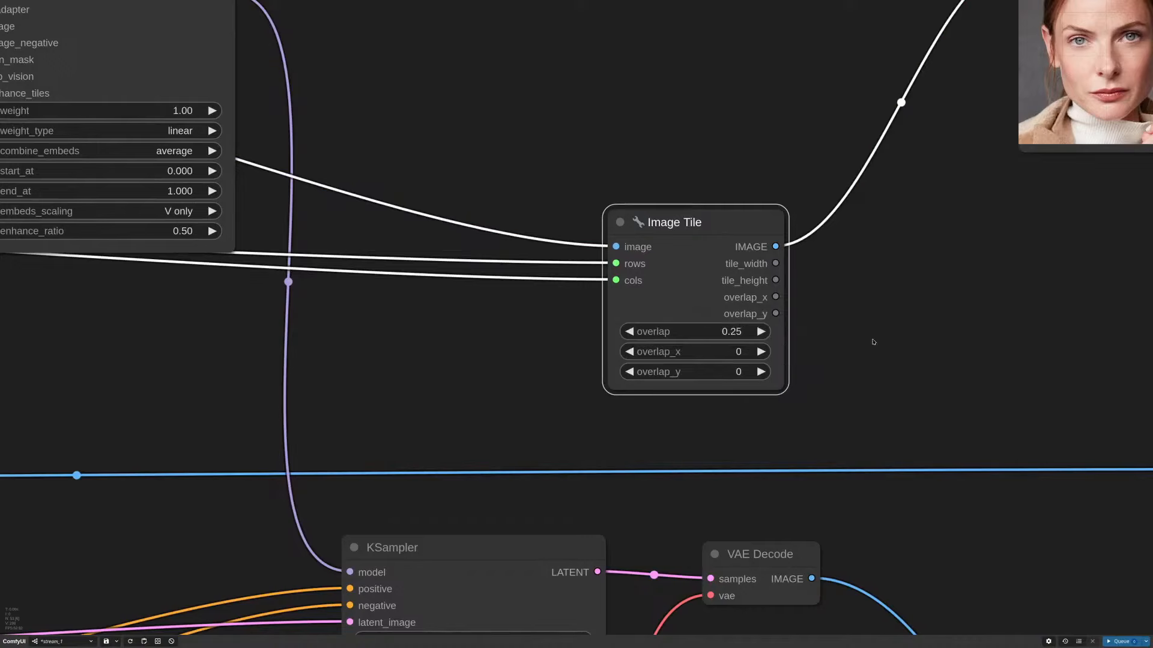
{"action": "scroll", "coordinate": [850, 316], "scroll_direction": "down", "scroll_amount": 7}
{"action": "left_click_drag", "start_coordinate": [955, 290], "coordinate": [757, 284]}
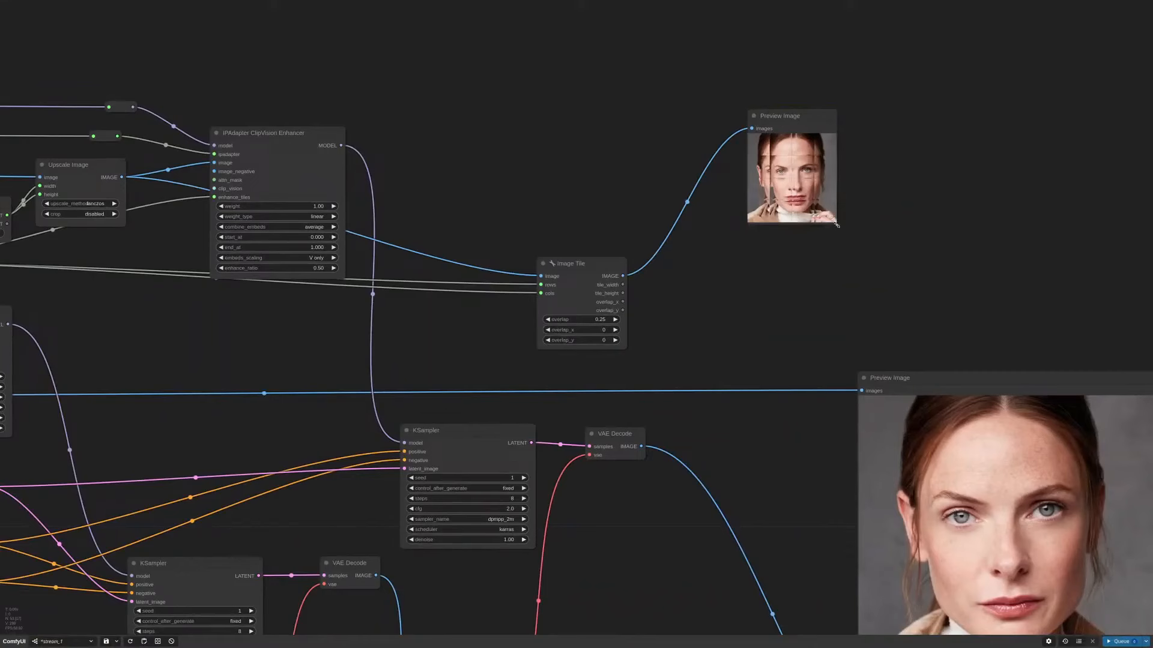
Step: Enlarge the Image Tile's Preview Image and spread it and the full portrait's Preview Image apart to free room between them
{"action": "left_click_drag", "start_coordinate": [837, 226], "coordinate": [1049, 410]}
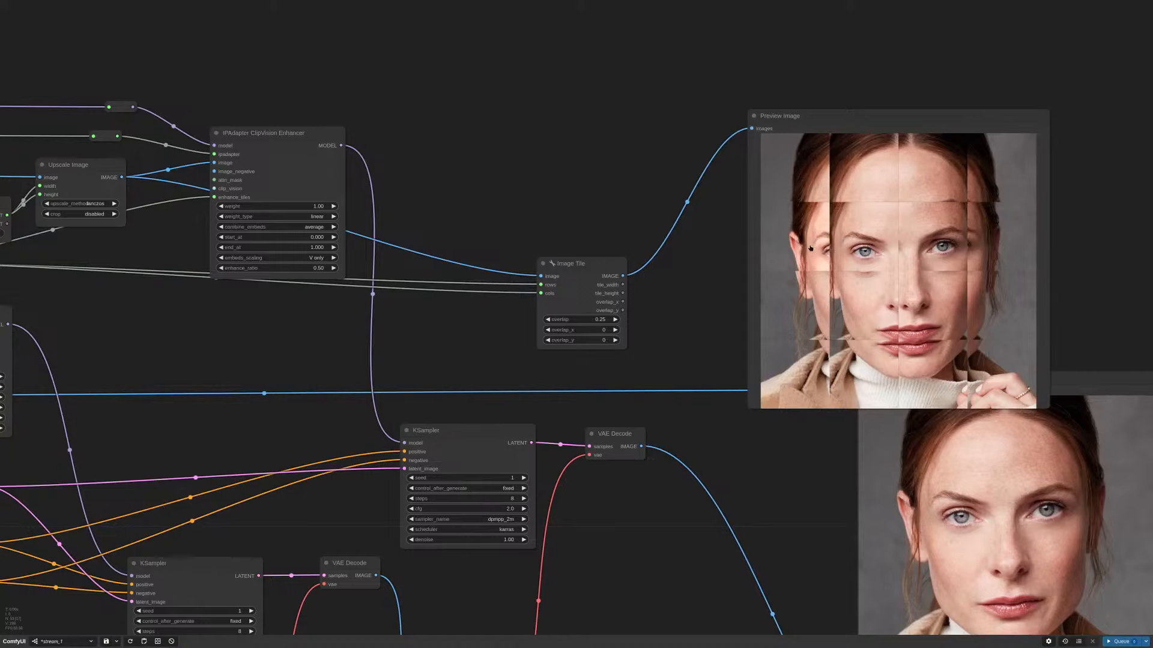
{"action": "scroll", "coordinate": [705, 247], "scroll_direction": "down", "scroll_amount": 8}
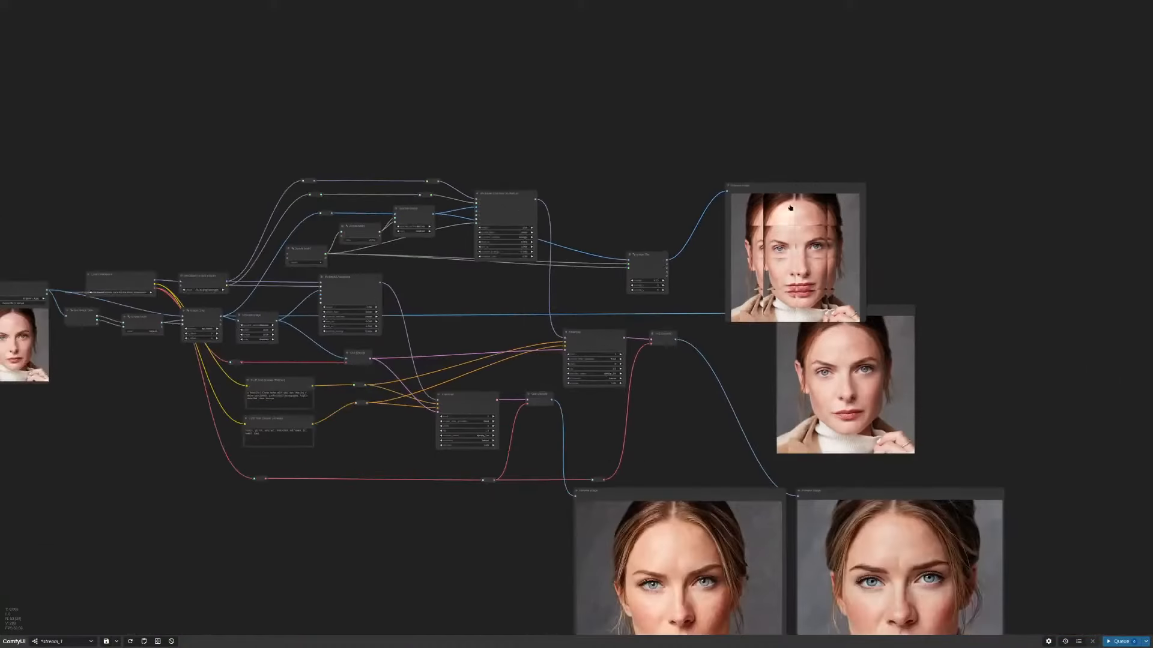
{"action": "left_click_drag", "start_coordinate": [790, 207], "coordinate": [810, 76]}
{"action": "scroll", "coordinate": [715, 258], "scroll_direction": "up", "scroll_amount": 4}
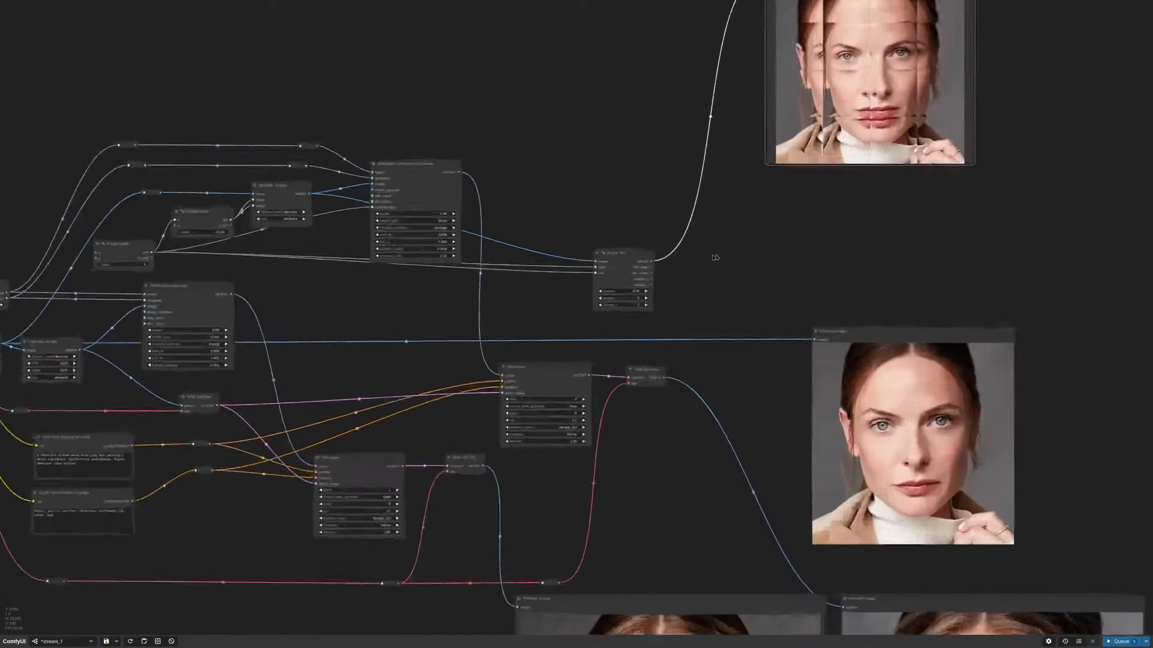
{"action": "scroll", "coordinate": [715, 257], "scroll_direction": "up", "scroll_amount": 3}
{"action": "scroll", "coordinate": [733, 258], "scroll_direction": "down", "scroll_amount": 5}
{"action": "left_click_drag", "start_coordinate": [759, 247], "coordinate": [740, 380]}
{"action": "left_click_drag", "start_coordinate": [836, 471], "coordinate": [857, 565]}
{"action": "left_click_drag", "start_coordinate": [799, 181], "coordinate": [787, 174]}
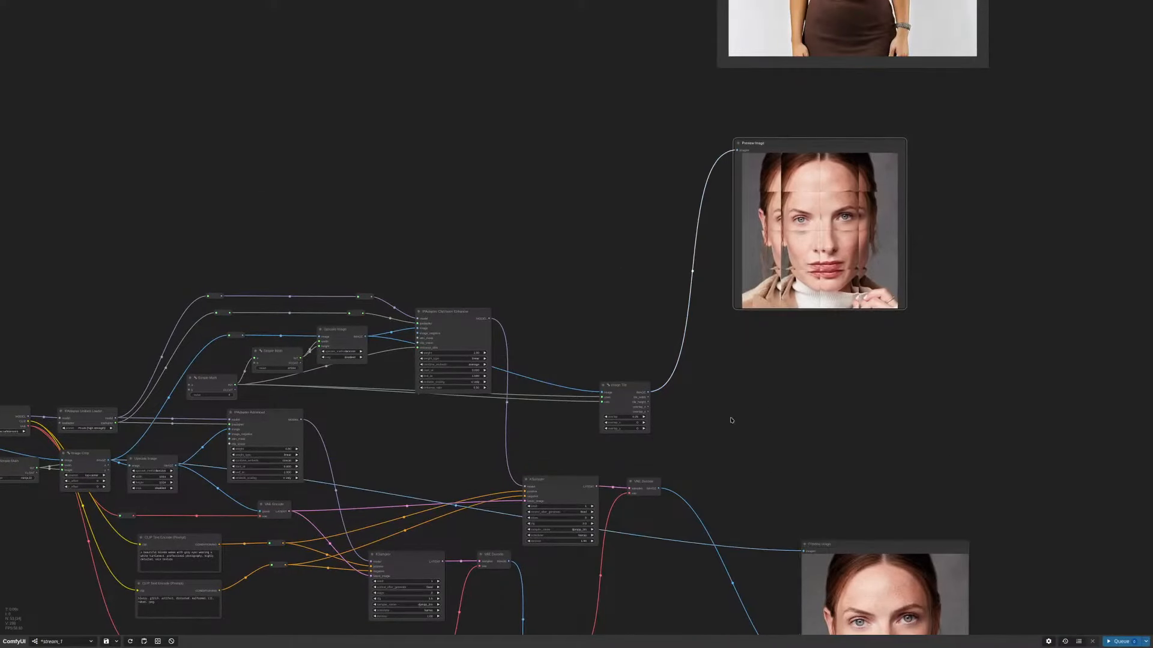
{"action": "mouse_move", "coordinate": [742, 423]}
{"action": "left_mouse_down"}
{"action": "mouse_move", "coordinate": [746, 388]}
{"action": "mouse_move", "coordinate": [736, 431]}
{"action": "left_mouse_up"}
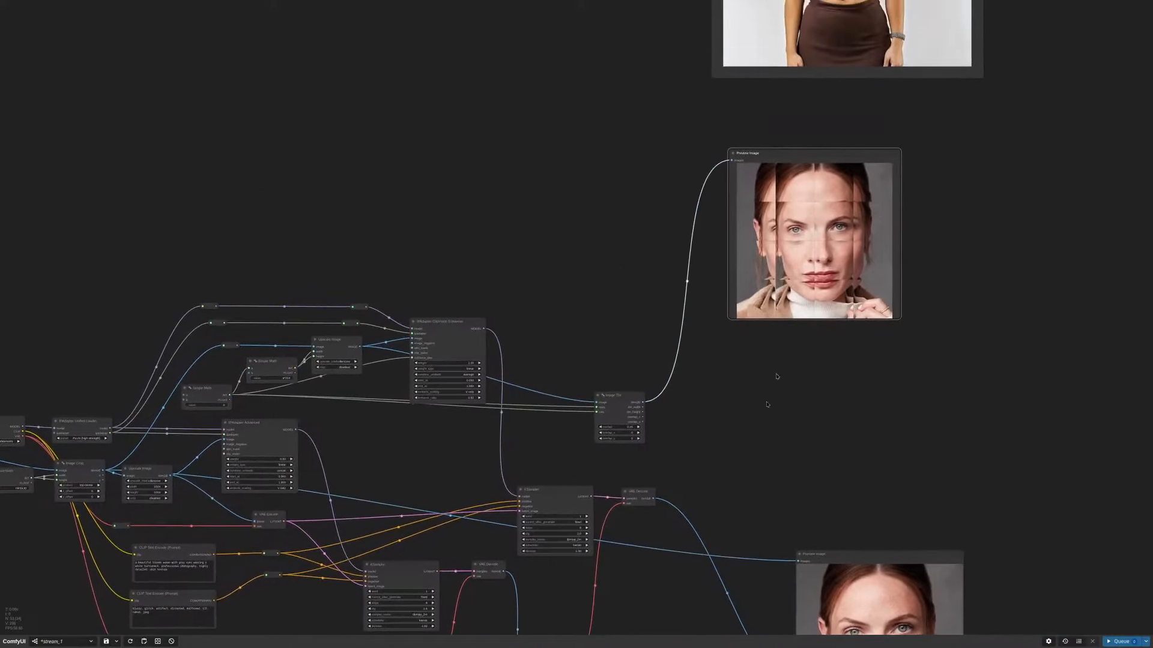
{"action": "scroll", "coordinate": [828, 172], "scroll_direction": "up", "scroll_amount": 4}
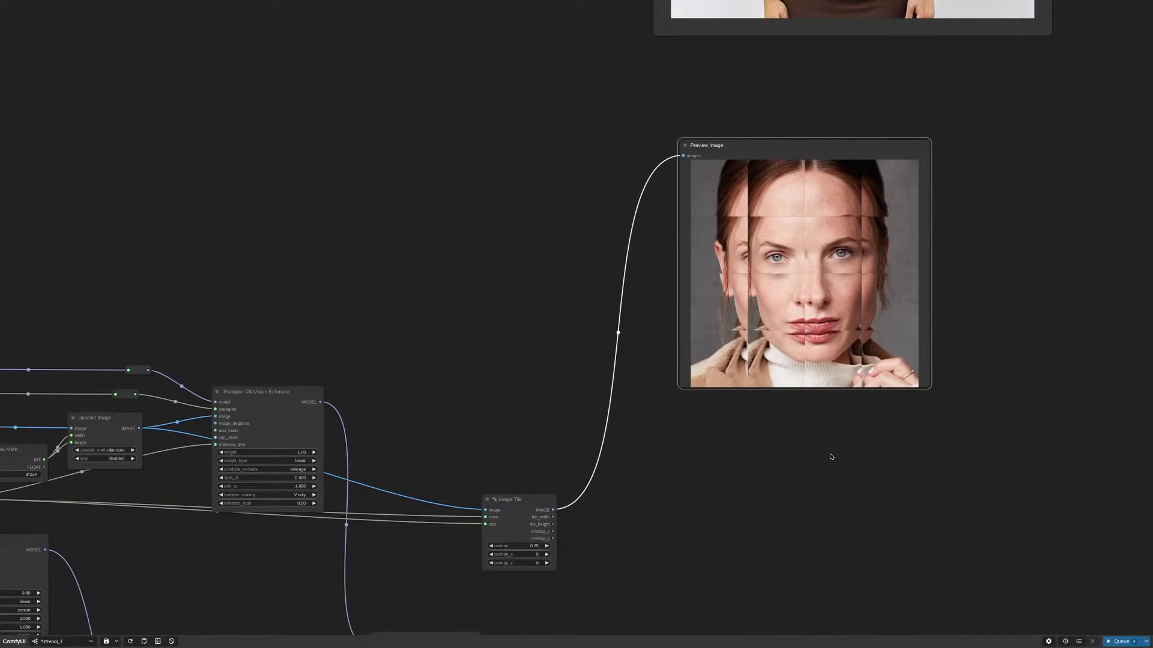
{"action": "scroll", "coordinate": [831, 457], "scroll_direction": "down", "scroll_amount": 4}
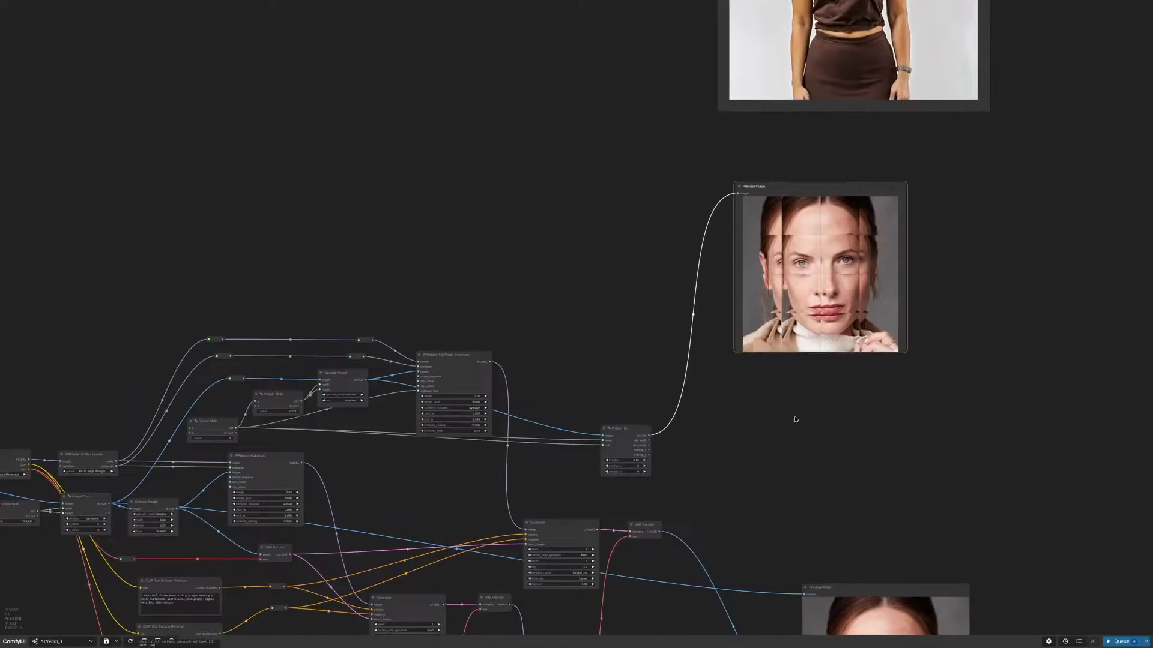
Step: Add an Image Untile node to the portrait workflow in the empty space beyond the Image Tile
{"action": "scroll", "coordinate": [794, 431], "scroll_direction": "up", "scroll_amount": 10}
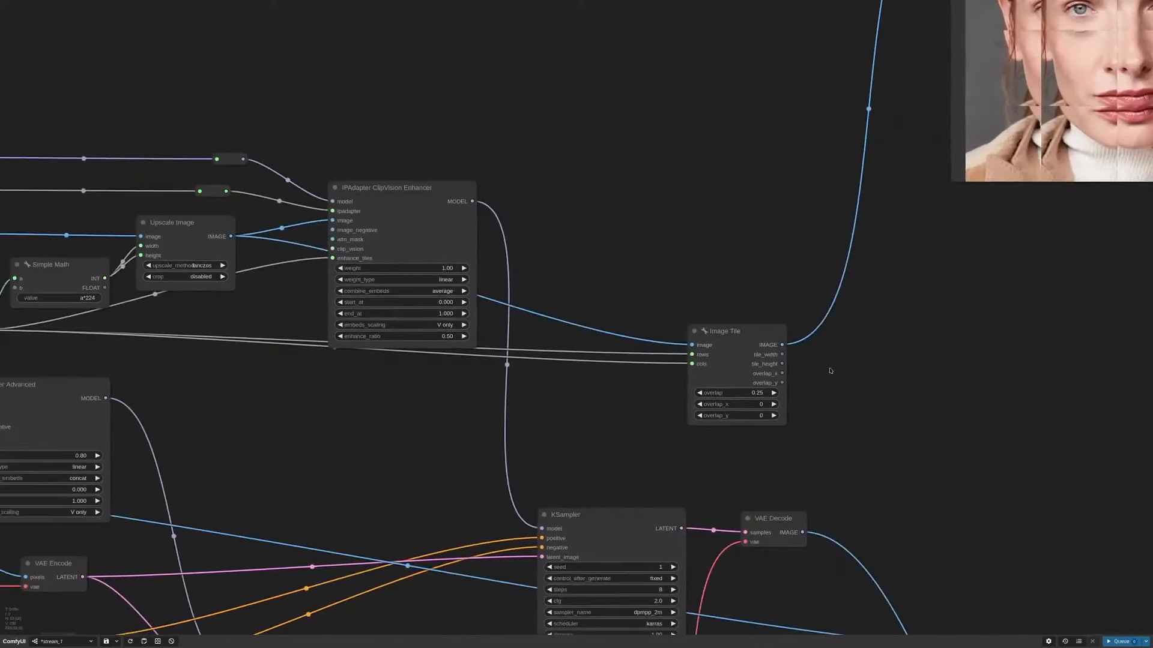
{"action": "double_click", "coordinate": [874, 369]}
{"action": "type", "text": "un"}
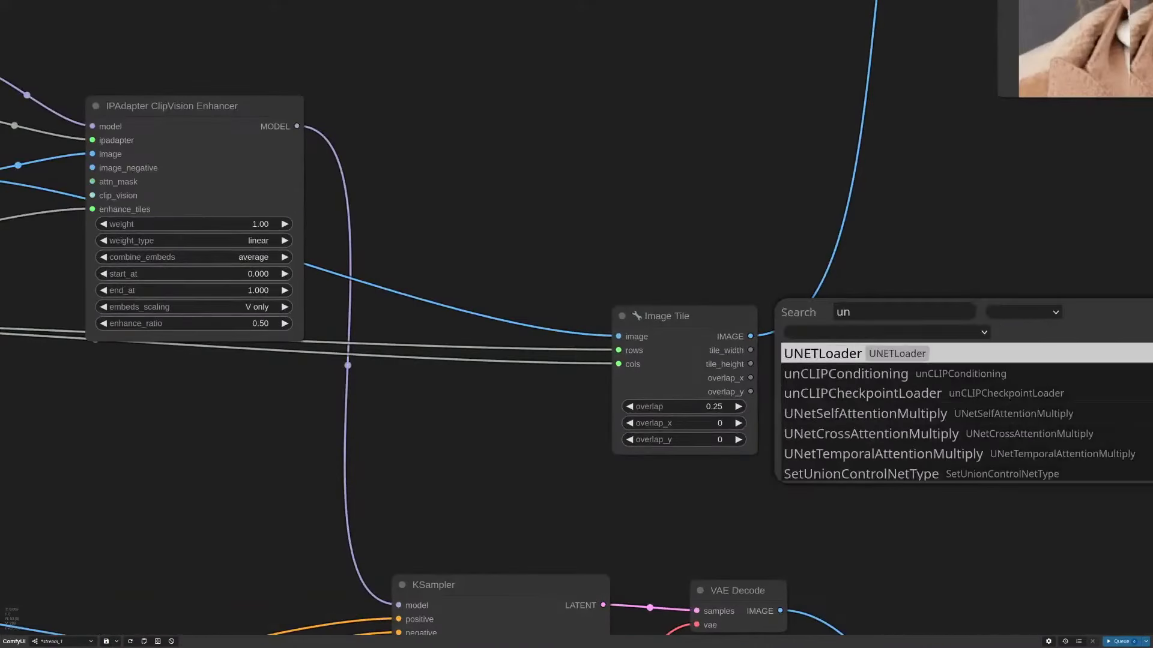
{"action": "type", "text": "t"}
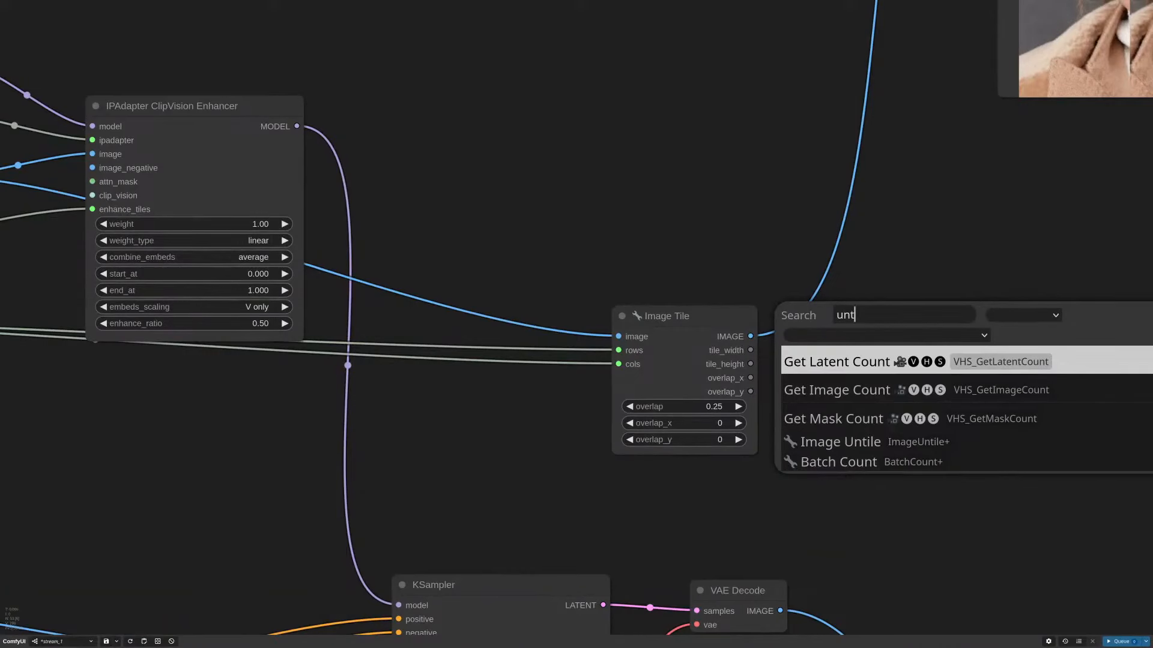
{"action": "key", "text": "Down"}
{"action": "key", "text": "Down"}
{"action": "key", "text": "Down"}
{"action": "key", "text": "Down"}
{"action": "key", "text": "Up"}
{"action": "key", "text": "Return"}
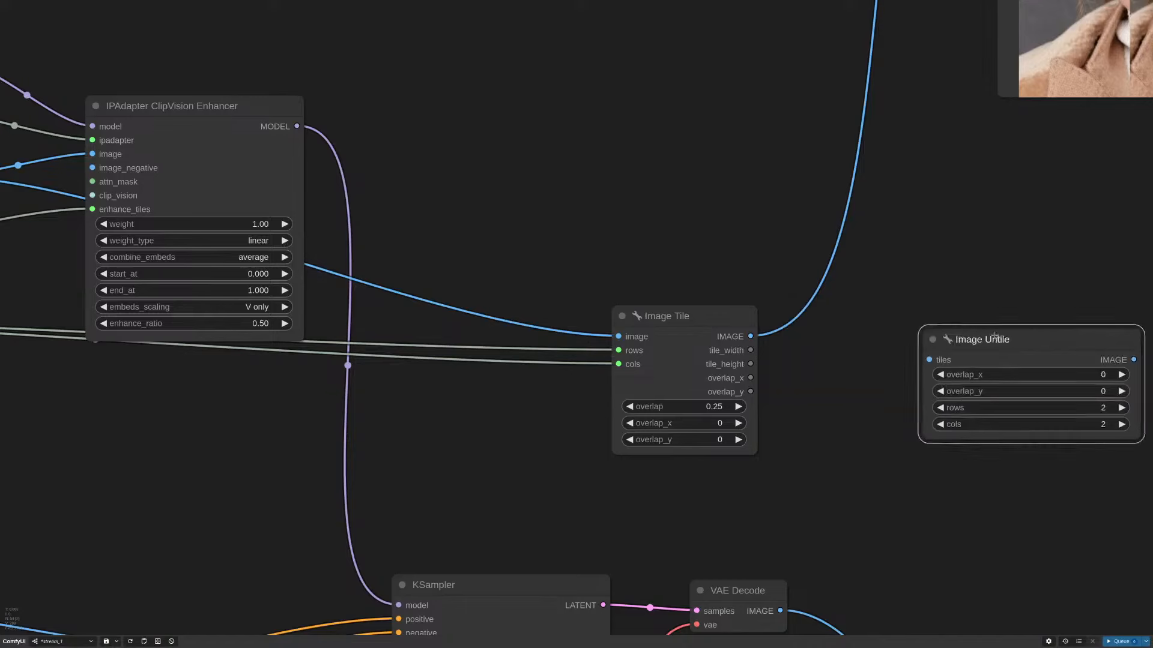
Step: Position the Image Untile node beside the Image Tile, roughly level with it and with a gap for the links
{"action": "left_click_drag", "start_coordinate": [994, 336], "coordinate": [930, 316]}
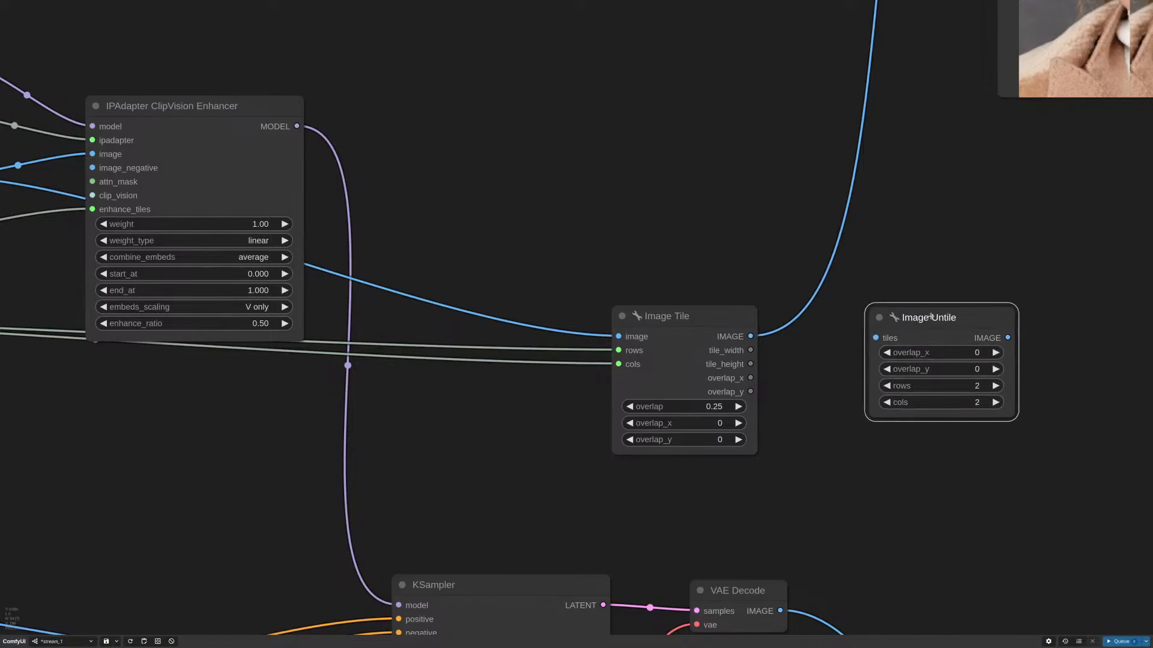
{"action": "scroll", "coordinate": [767, 269], "scroll_direction": "down", "scroll_amount": 3}
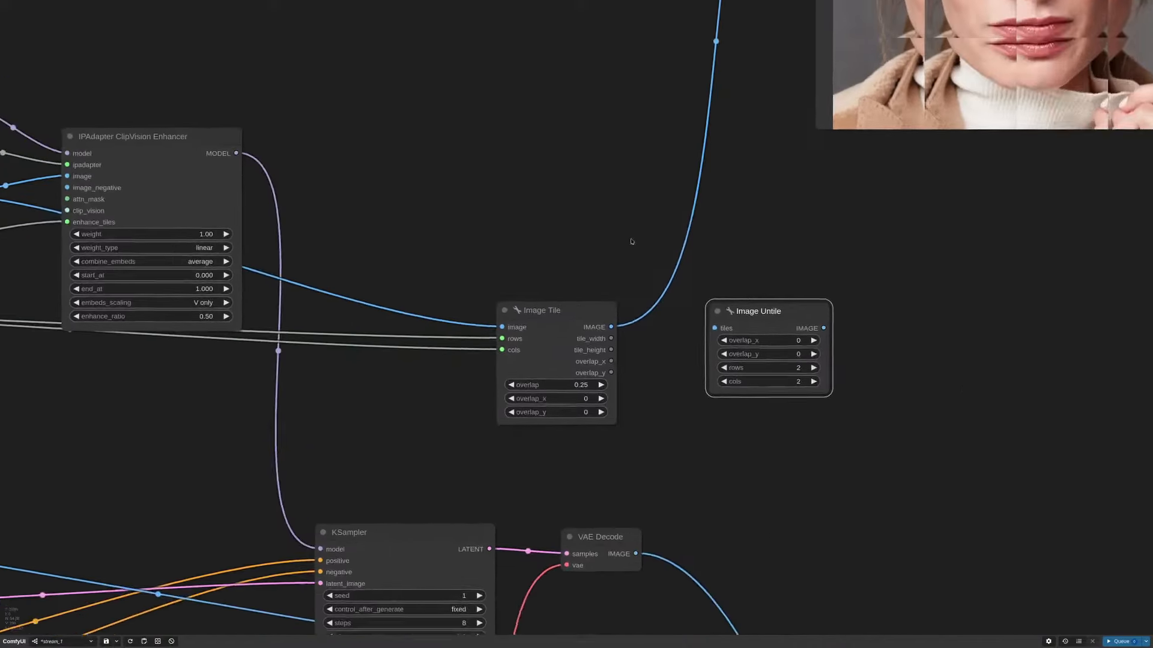
{"action": "left_click_drag", "start_coordinate": [740, 326], "coordinate": [771, 329]}
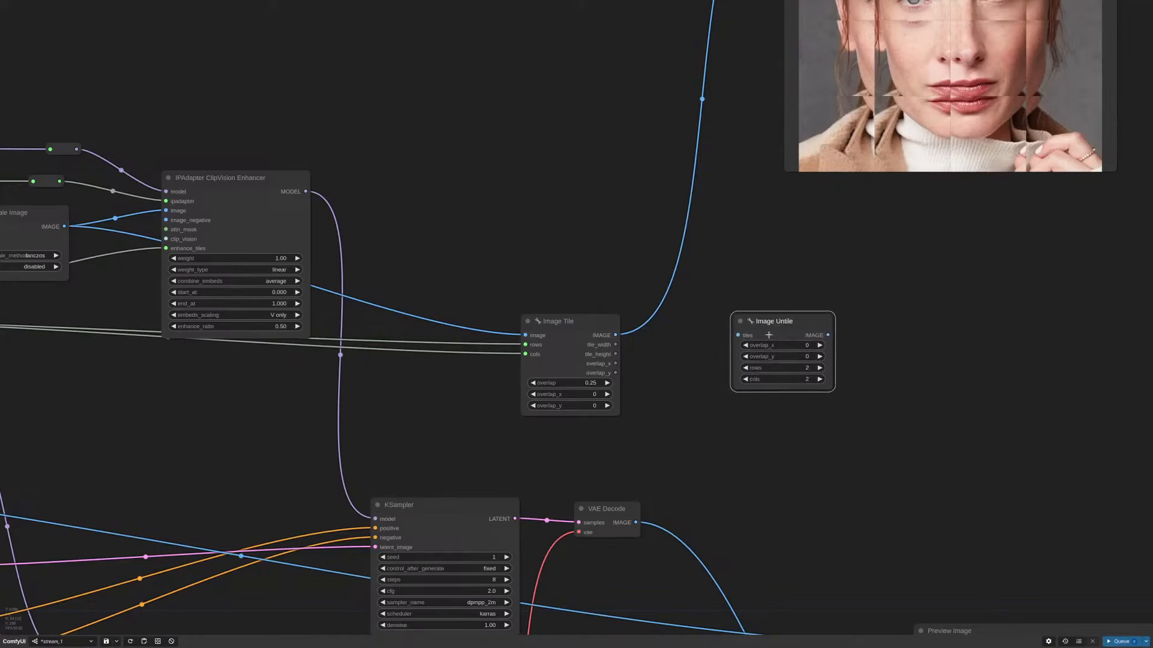
{"action": "scroll", "coordinate": [671, 372], "scroll_direction": "up", "scroll_amount": 5}
{"action": "left_click_drag", "start_coordinate": [679, 377], "coordinate": [644, 398]}
{"action": "scroll", "coordinate": [796, 354], "scroll_direction": "up", "scroll_amount": 2}
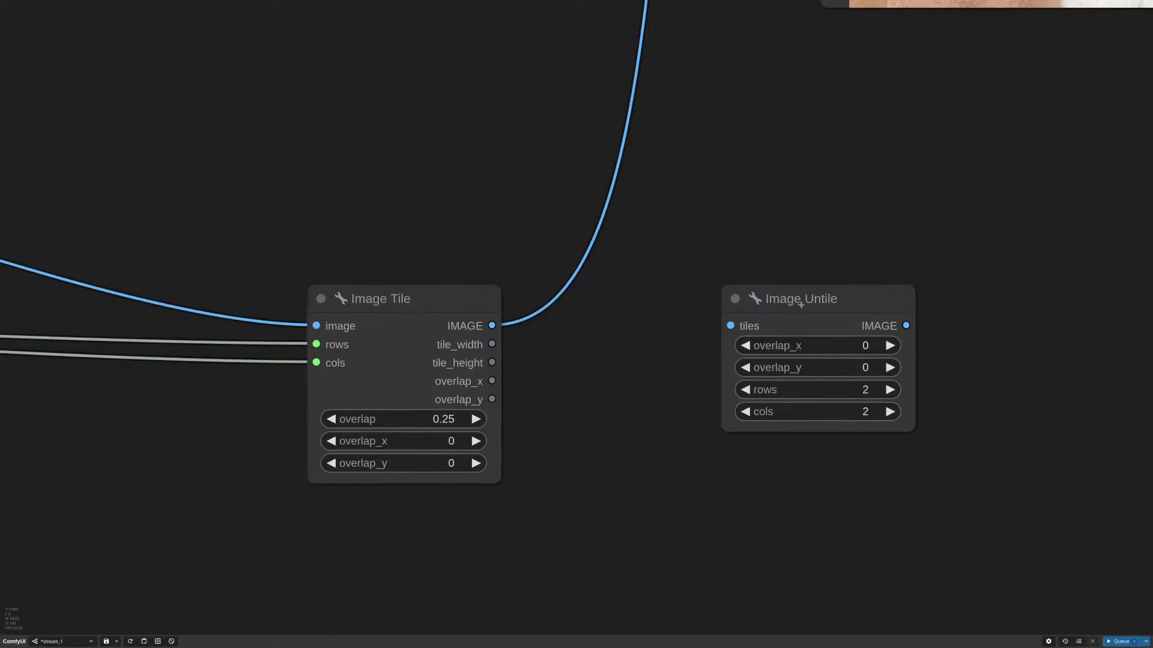
{"action": "left_click_drag", "start_coordinate": [799, 303], "coordinate": [795, 306]}
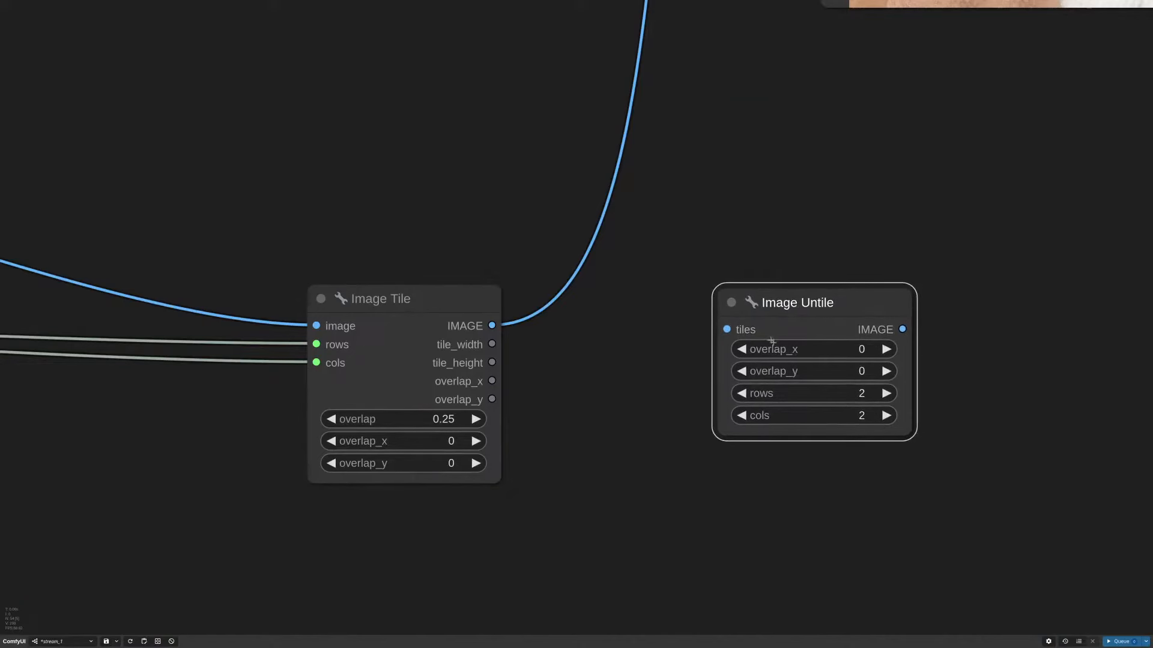
Step: Convert the Image Untile's overlap_x and overlap_y widgets to inputs
{"action": "right_click", "coordinate": [784, 328]}
{"action": "left_click", "coordinate": [816, 448]}
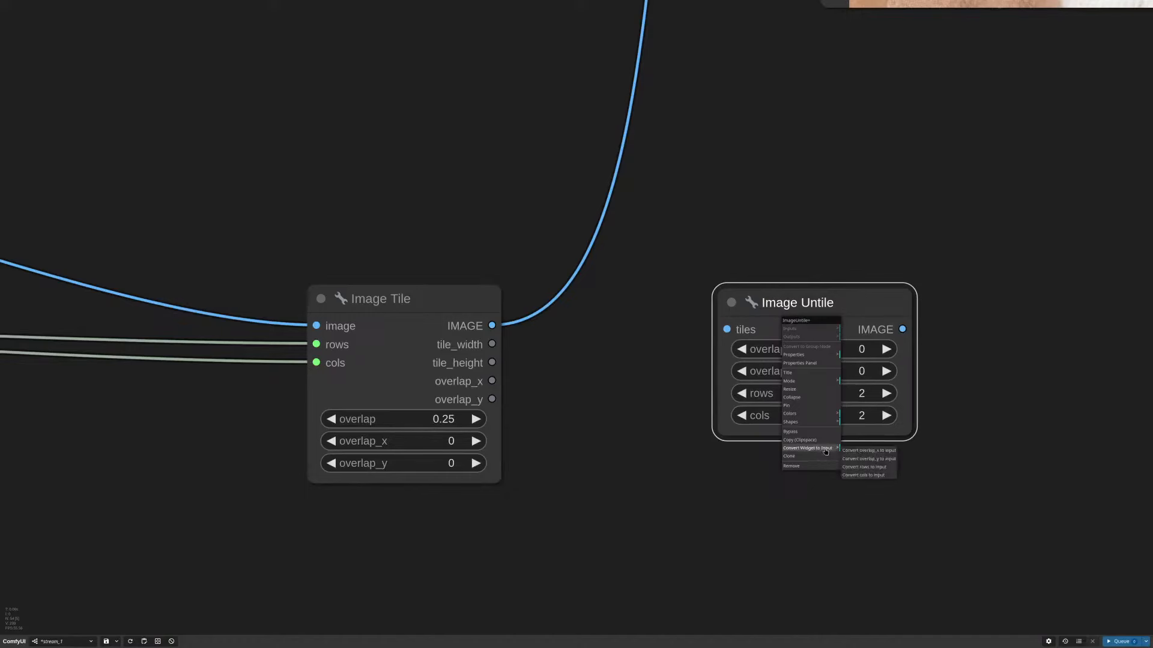
{"action": "left_click", "coordinate": [867, 450]}
{"action": "right_click", "coordinate": [810, 345]}
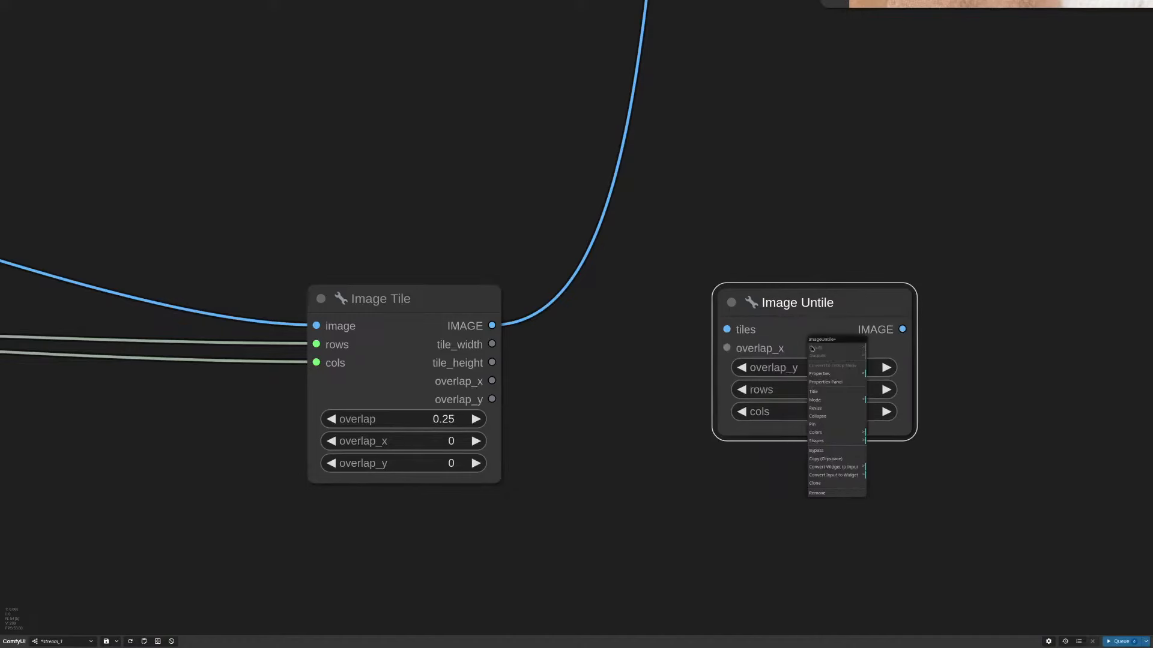
{"action": "left_click", "coordinate": [836, 467]}
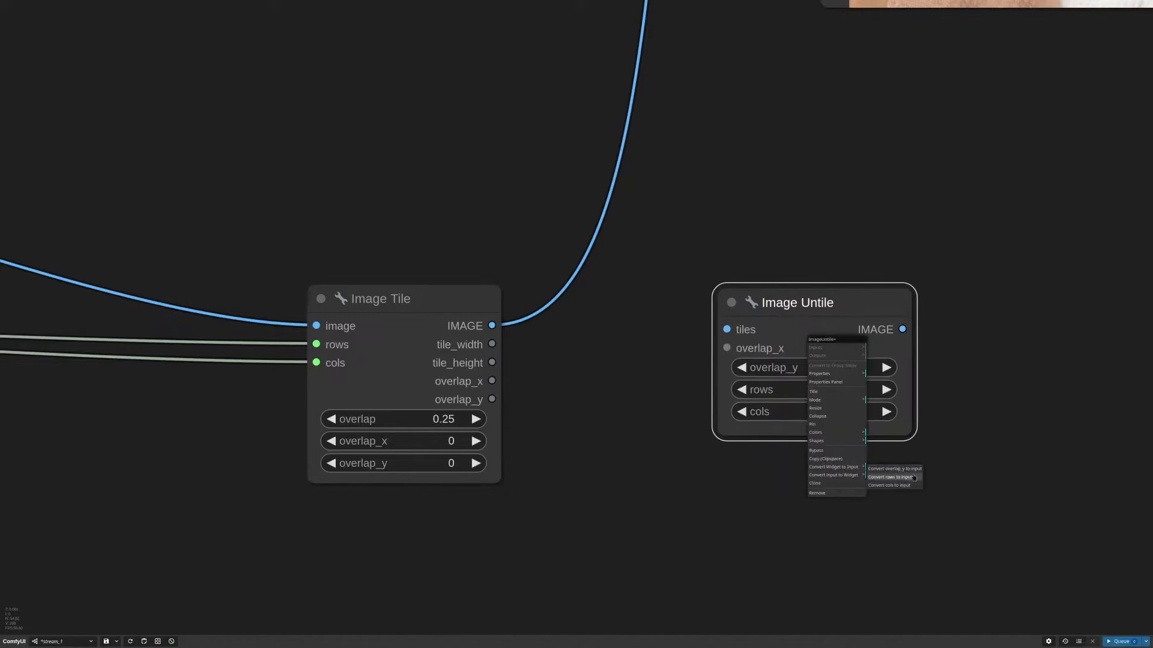
{"action": "left_click", "coordinate": [889, 469]}
Step: Connect the Image Tile's image, overlap_x and overlap_y outputs to the Image Untile and attach a Preview Image to its output
{"action": "left_click_drag", "start_coordinate": [487, 361], "coordinate": [727, 366]}
{"action": "left_click_drag", "start_coordinate": [505, 295], "coordinate": [776, 307]}
{"action": "scroll", "coordinate": [712, 322], "scroll_direction": "down", "scroll_amount": 10}
{"action": "left_click", "coordinate": [803, 371]}
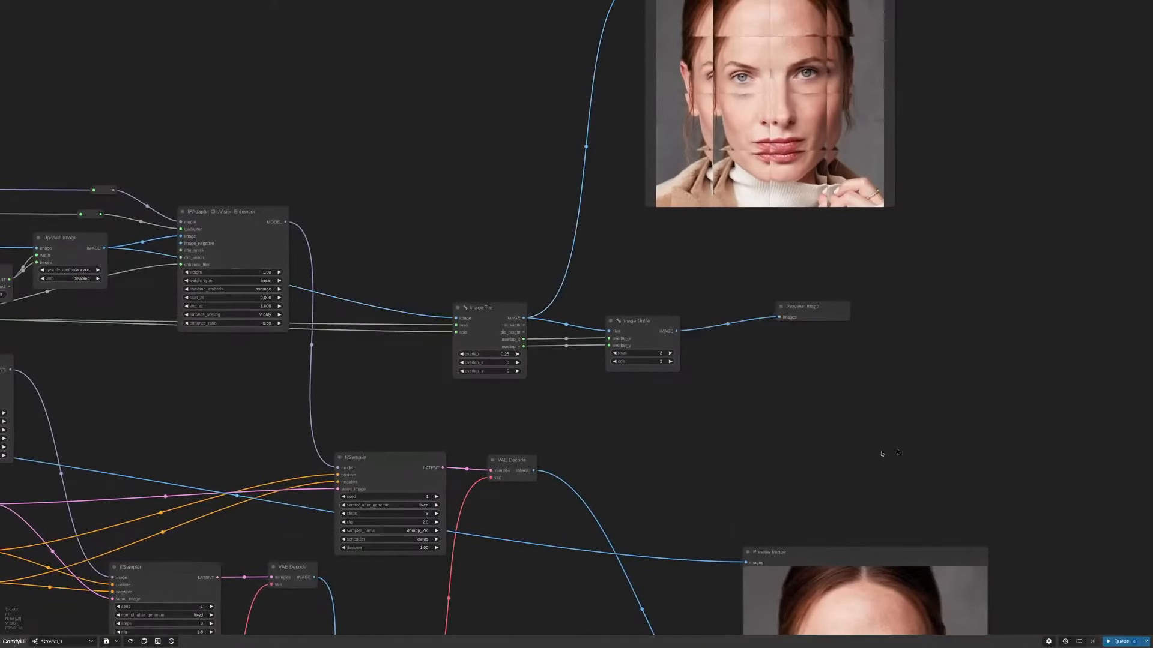
Step: Set the Image Untile's rows and cols to 4
{"action": "scroll", "coordinate": [542, 354], "scroll_direction": "up", "scroll_amount": 9}
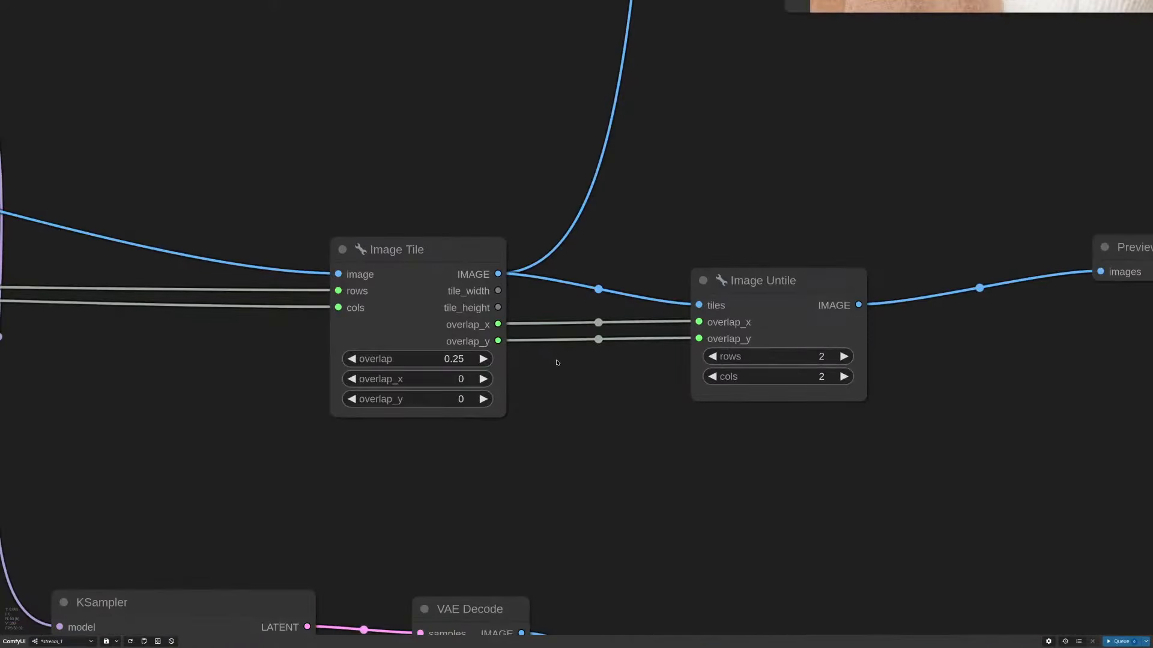
{"action": "scroll", "coordinate": [572, 359], "scroll_direction": "down", "scroll_amount": 5}
{"action": "left_click_drag", "start_coordinate": [579, 406], "coordinate": [914, 442]}
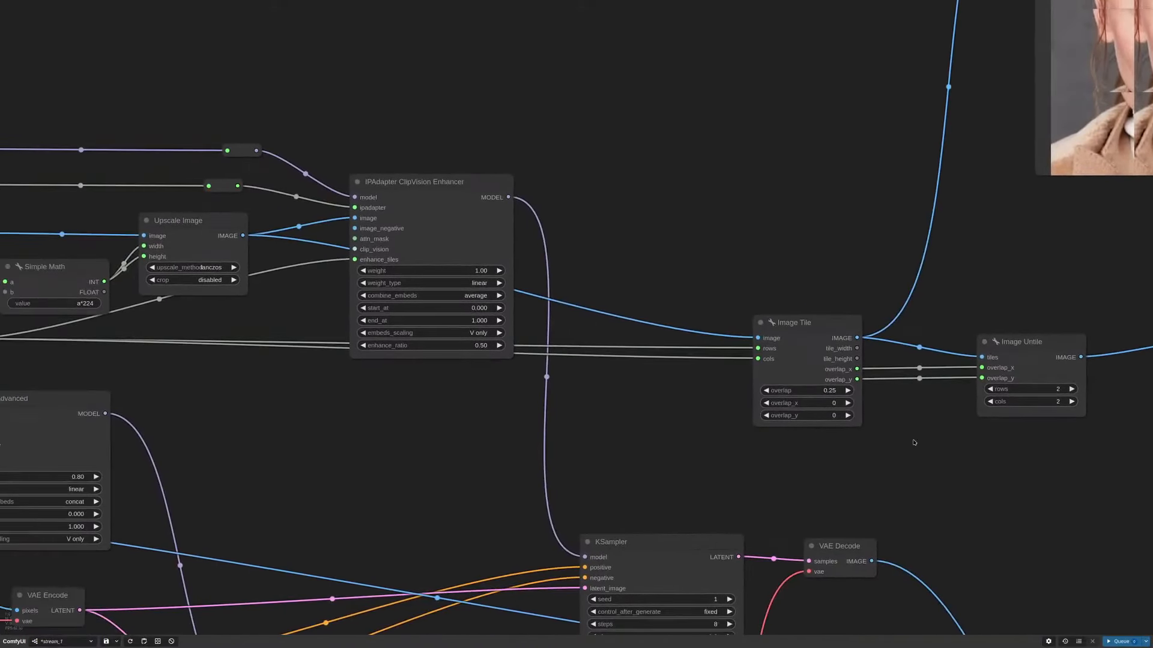
{"action": "left_click_drag", "start_coordinate": [531, 406], "coordinate": [990, 412]}
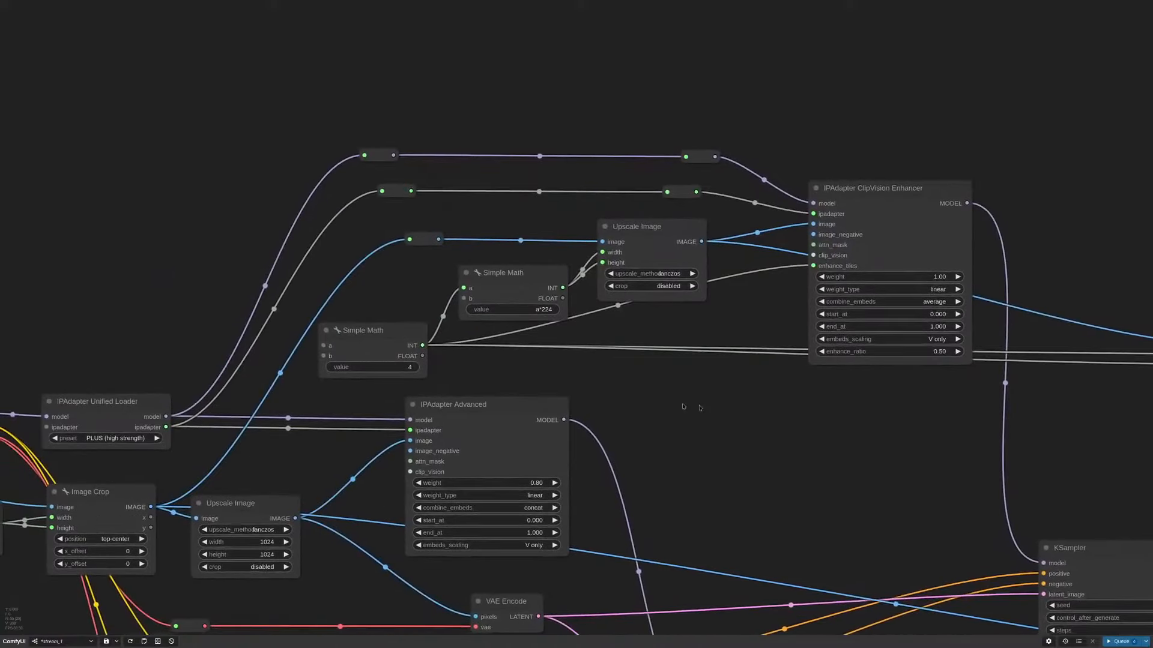
{"action": "left_click_drag", "start_coordinate": [797, 423], "coordinate": [382, 389]}
{"action": "left_click_drag", "start_coordinate": [844, 457], "coordinate": [606, 454]}
{"action": "scroll", "coordinate": [893, 381], "scroll_direction": "up", "scroll_amount": 4}
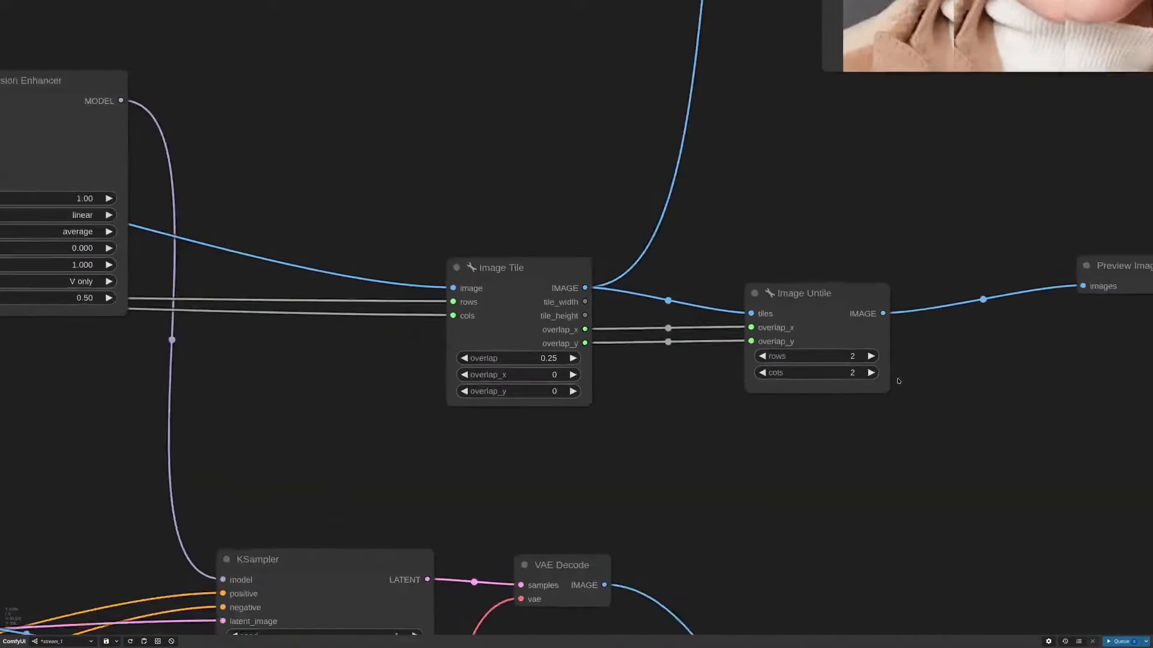
{"action": "left_click_drag", "start_coordinate": [725, 412], "coordinate": [709, 426]}
{"action": "left_click", "coordinate": [853, 367]}
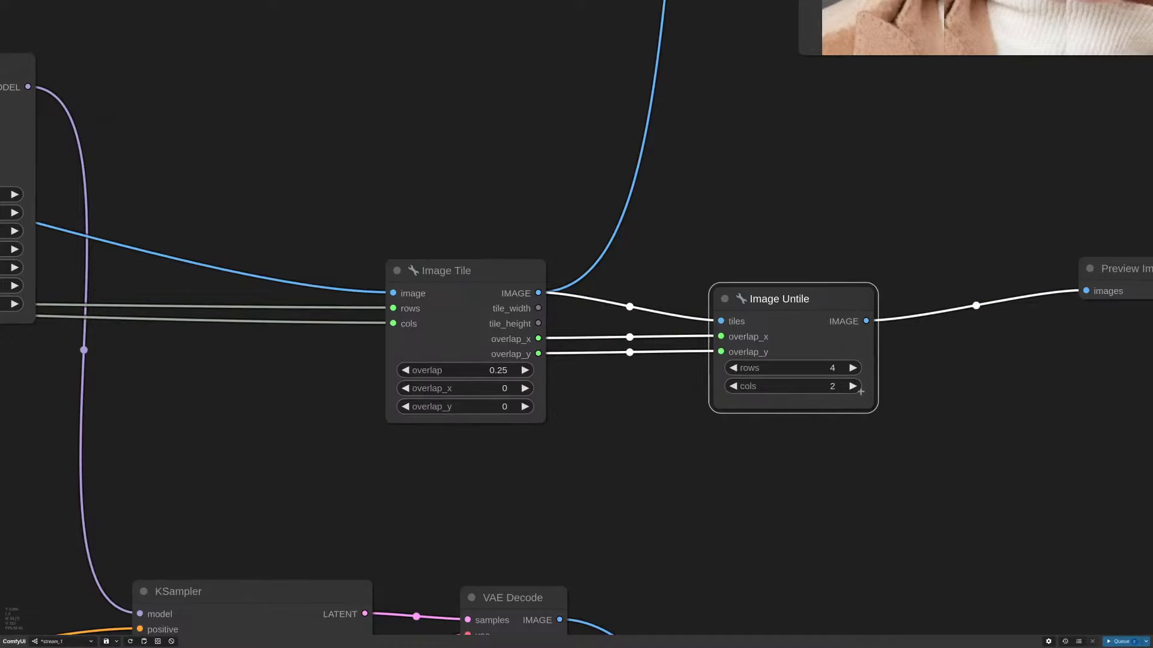
Step: Trace the Image Tile's rows and cols links back to the Simple Math node that supplies the tile count
{"action": "double_click", "coordinate": [651, 464]}
{"action": "left_click_drag", "start_coordinate": [652, 464], "coordinate": [920, 486]}
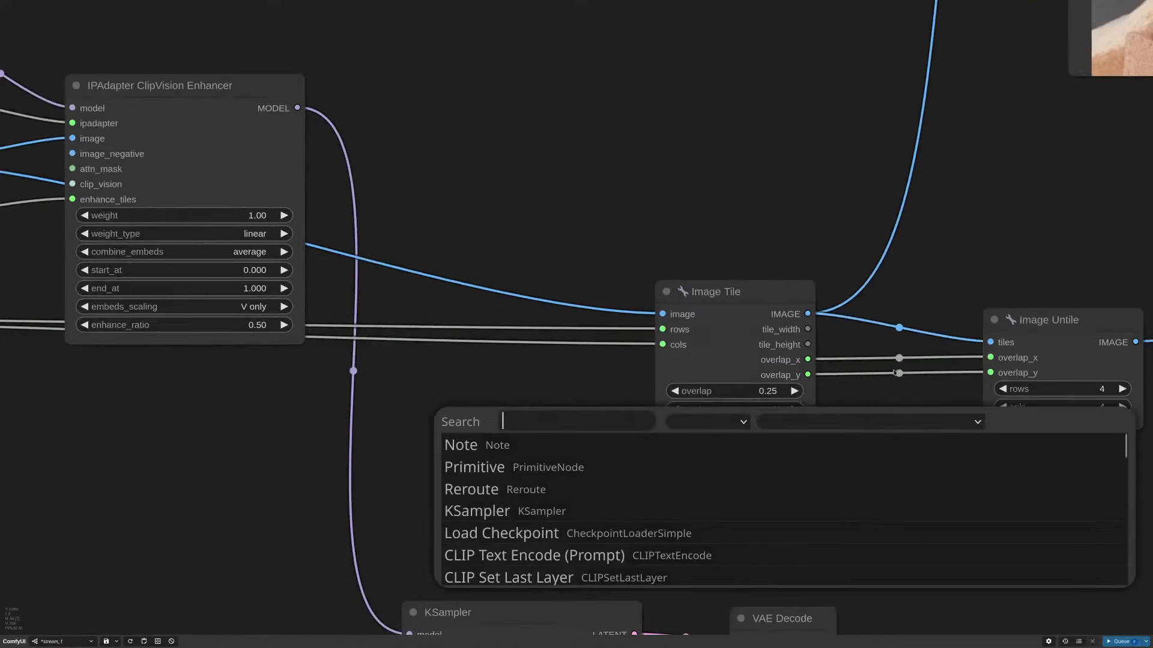
{"action": "left_click_drag", "start_coordinate": [899, 281], "coordinate": [1068, 305]}
{"action": "scroll", "coordinate": [798, 285], "scroll_direction": "down", "scroll_amount": 7}
{"action": "mouse_move", "coordinate": [302, 281]}
{"action": "left_mouse_down"}
{"action": "mouse_move", "coordinate": [322, 291]}
{"action": "mouse_move", "coordinate": [305, 279]}
{"action": "left_mouse_up"}
{"action": "scroll", "coordinate": [324, 309], "scroll_direction": "up", "scroll_amount": 9}
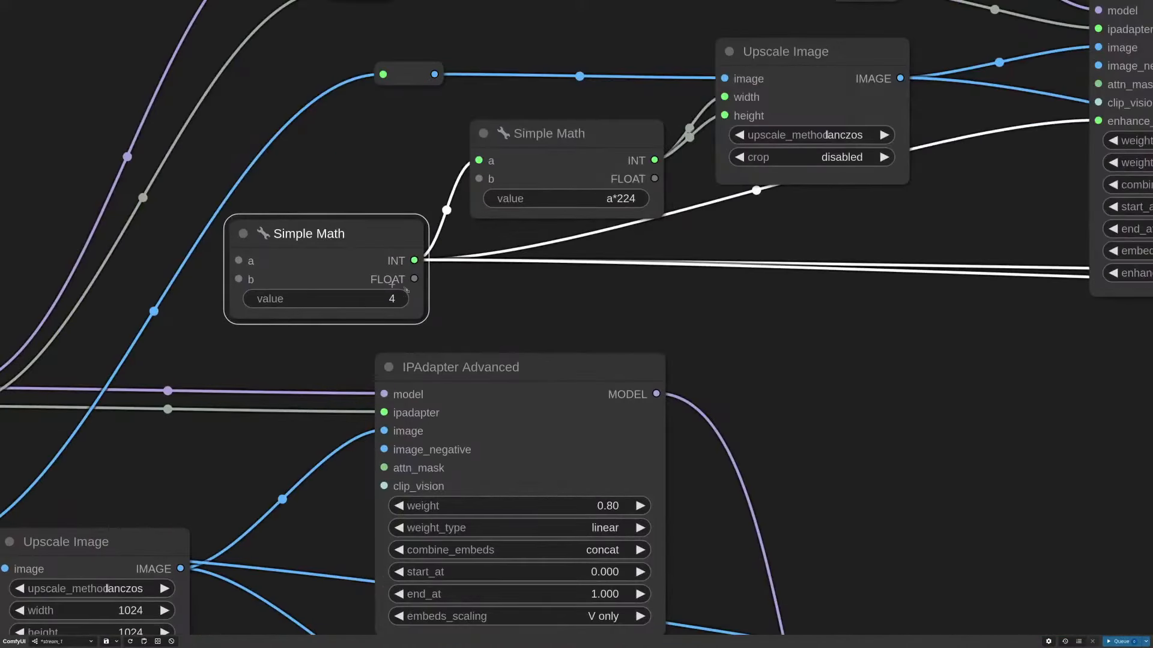
{"action": "left_click_drag", "start_coordinate": [878, 364], "coordinate": [348, 368]}
{"action": "left_click_drag", "start_coordinate": [939, 451], "coordinate": [504, 411]}
{"action": "left_click_drag", "start_coordinate": [1058, 425], "coordinate": [659, 443]}
{"action": "left_click_drag", "start_coordinate": [808, 426], "coordinate": [642, 443]}
Step: Run the workflow and enlarge the Preview Image that shows the Image Untile's recomposed portrait
{"action": "scroll", "coordinate": [625, 431], "scroll_direction": "down", "scroll_amount": 6}
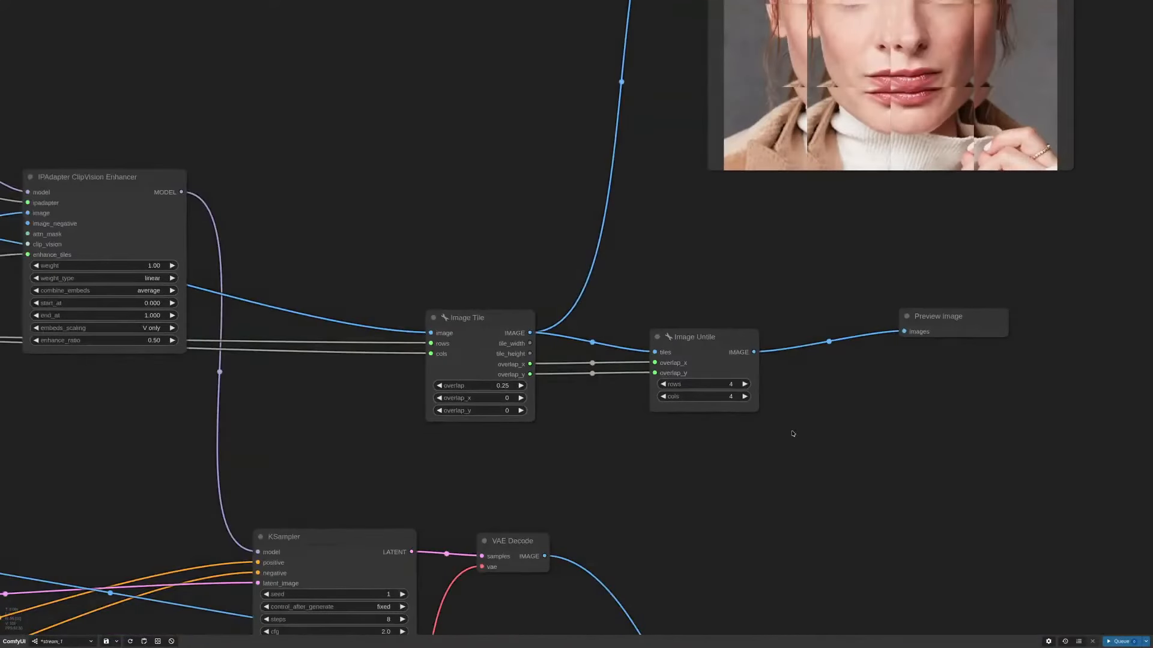
{"action": "left_click_drag", "start_coordinate": [958, 476], "coordinate": [792, 373]}
{"action": "left_click", "coordinate": [1120, 641]}
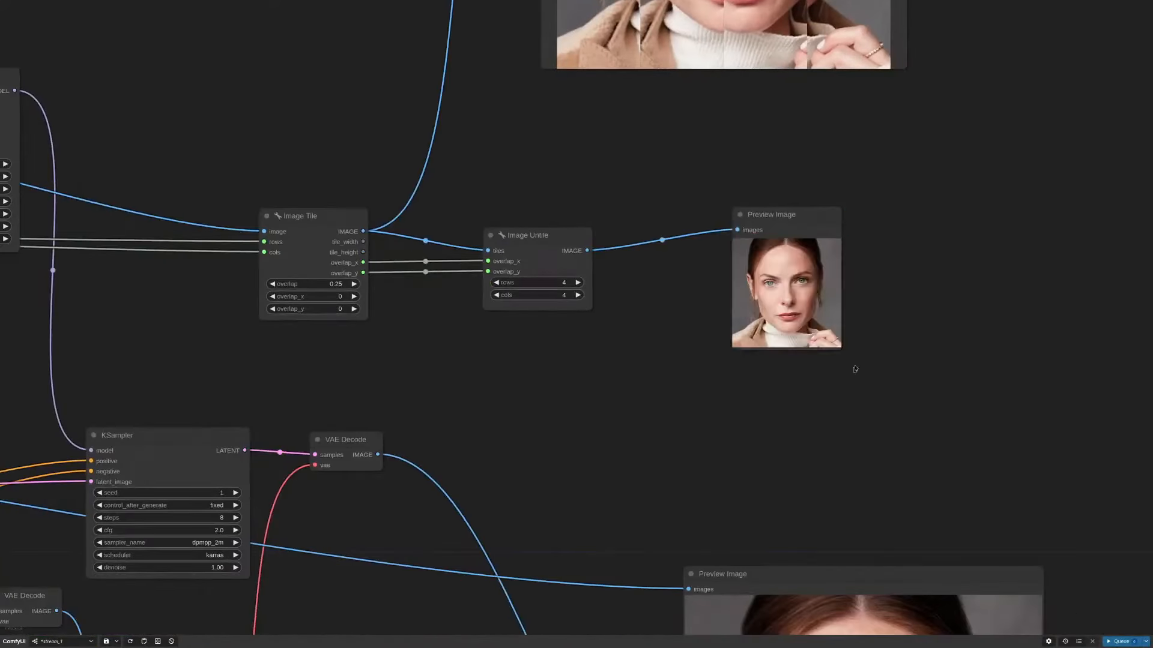
{"action": "left_click_drag", "start_coordinate": [841, 348], "coordinate": [1072, 574]}
Step: Arrange the Image Tile and Image Untile previews in a column above the full portrait's Preview Image for comparison
{"action": "scroll", "coordinate": [672, 393], "scroll_direction": "down", "scroll_amount": 7}
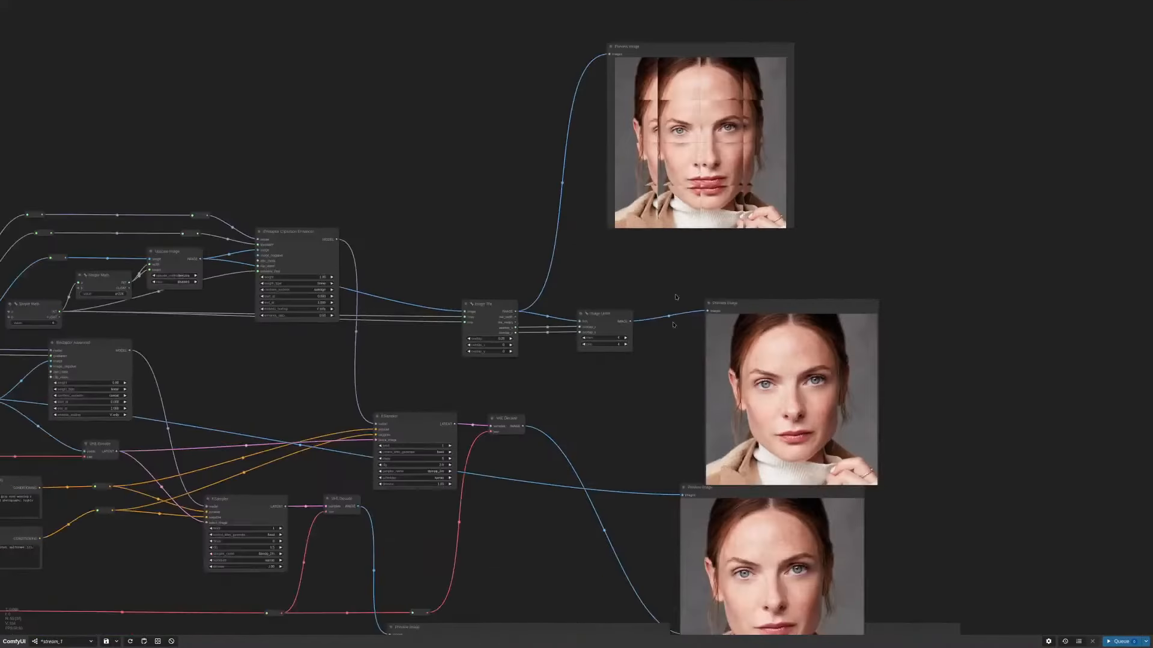
{"action": "left_click_drag", "start_coordinate": [675, 49], "coordinate": [790, 20]}
{"action": "left_click_drag", "start_coordinate": [799, 260], "coordinate": [794, 239]}
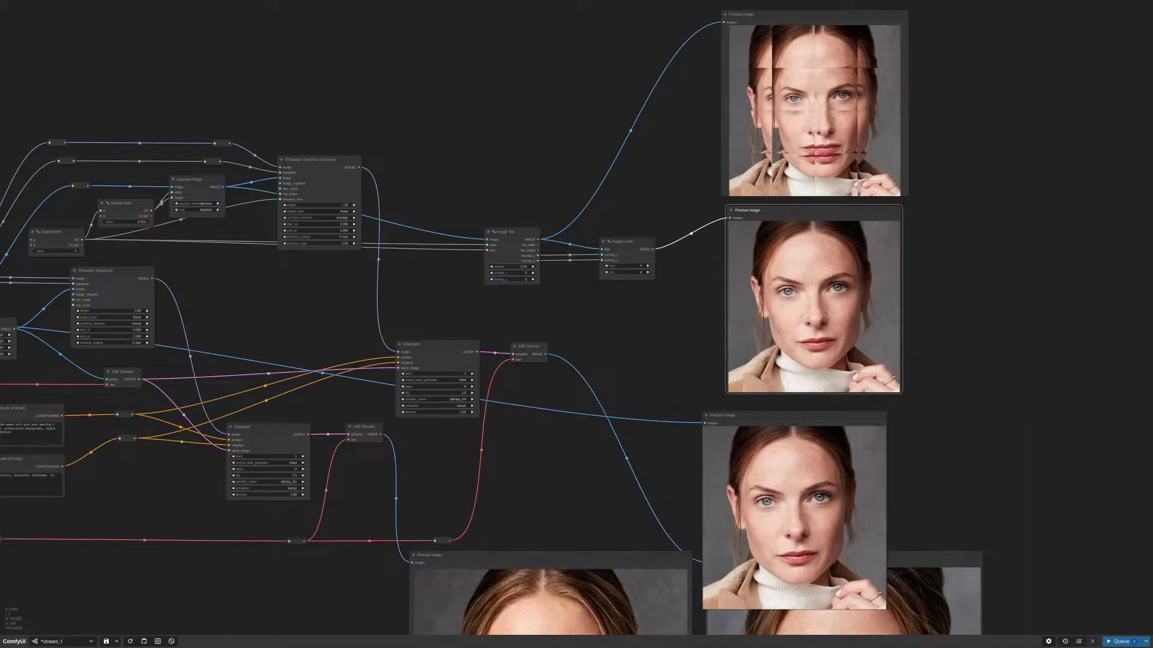
Step: Move the IPAdapter ClipVision Enhancer node slightly lower, between the Upscale Image and the Image Tile
{"action": "scroll", "coordinate": [523, 203], "scroll_direction": "down", "scroll_amount": 3}
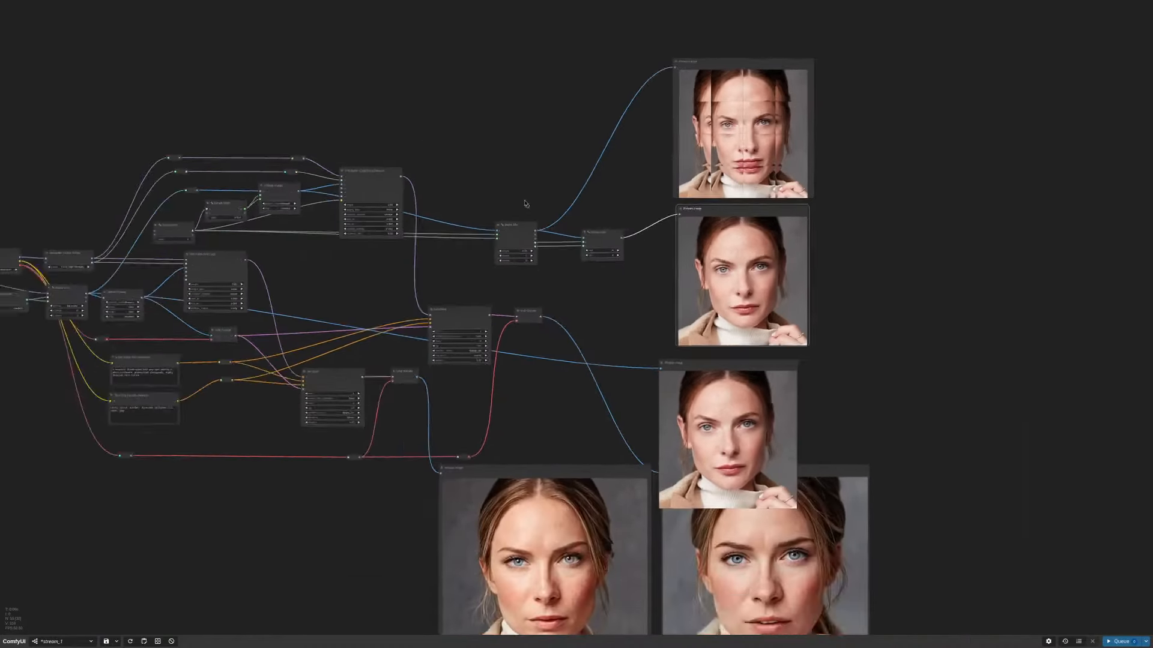
{"action": "left_click_drag", "start_coordinate": [393, 264], "coordinate": [679, 246]}
{"action": "scroll", "coordinate": [679, 246], "scroll_direction": "up", "scroll_amount": 10}
{"action": "left_click", "coordinate": [692, 172]}
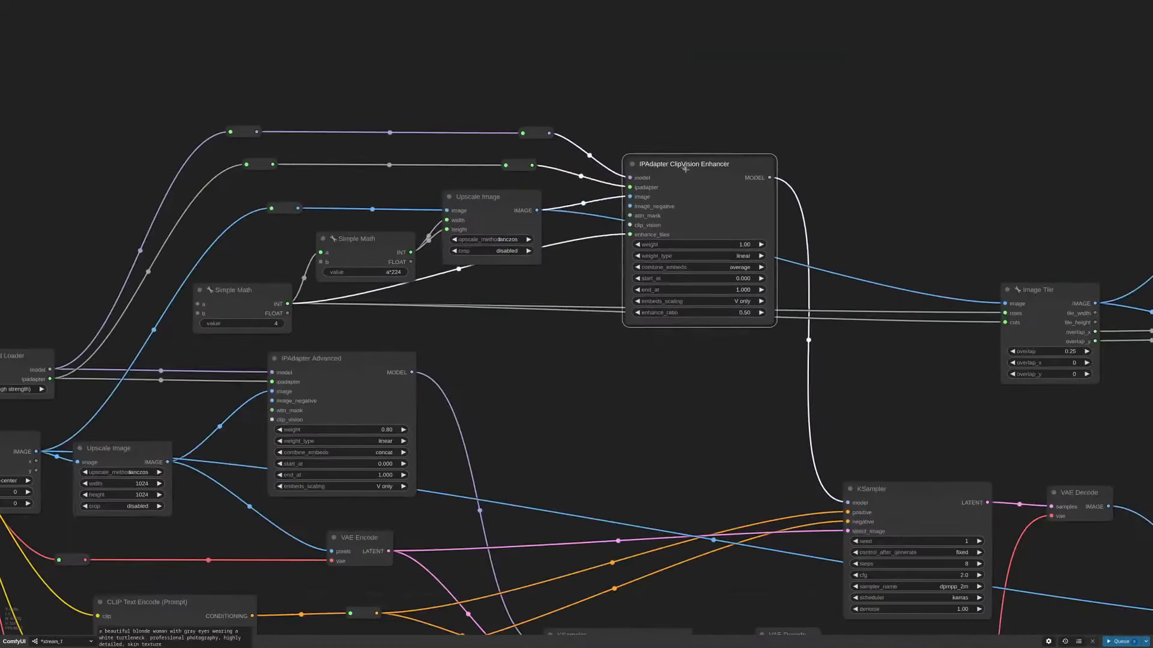
{"action": "left_click_drag", "start_coordinate": [691, 173], "coordinate": [688, 214]}
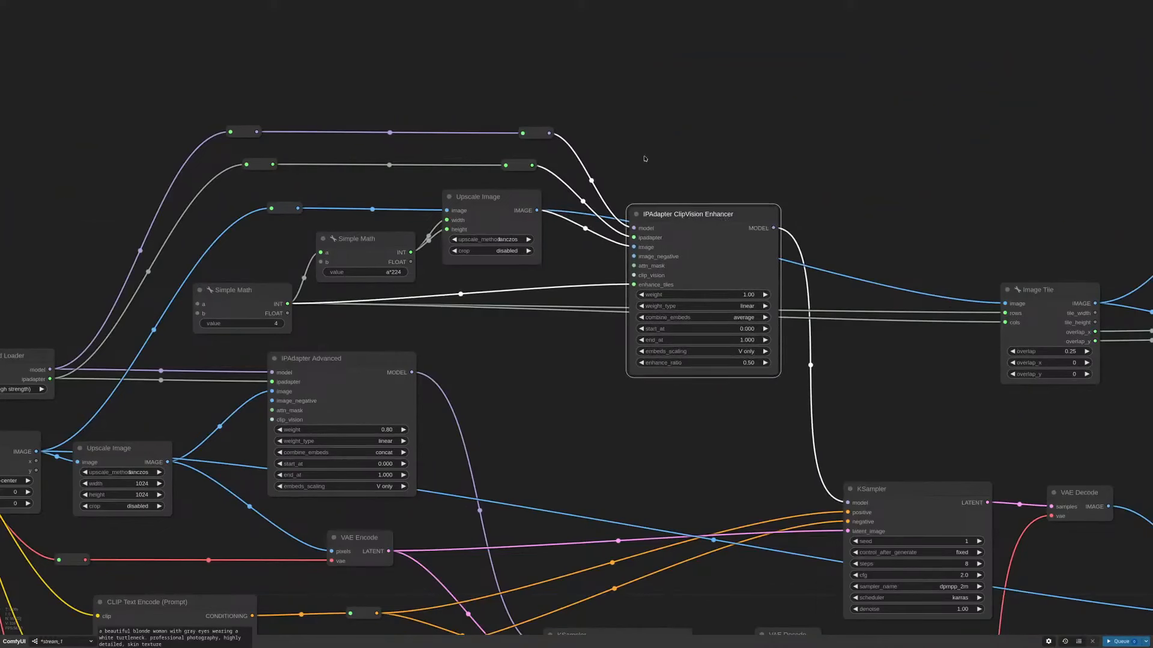
{"action": "mouse_move", "coordinate": [378, 4]}
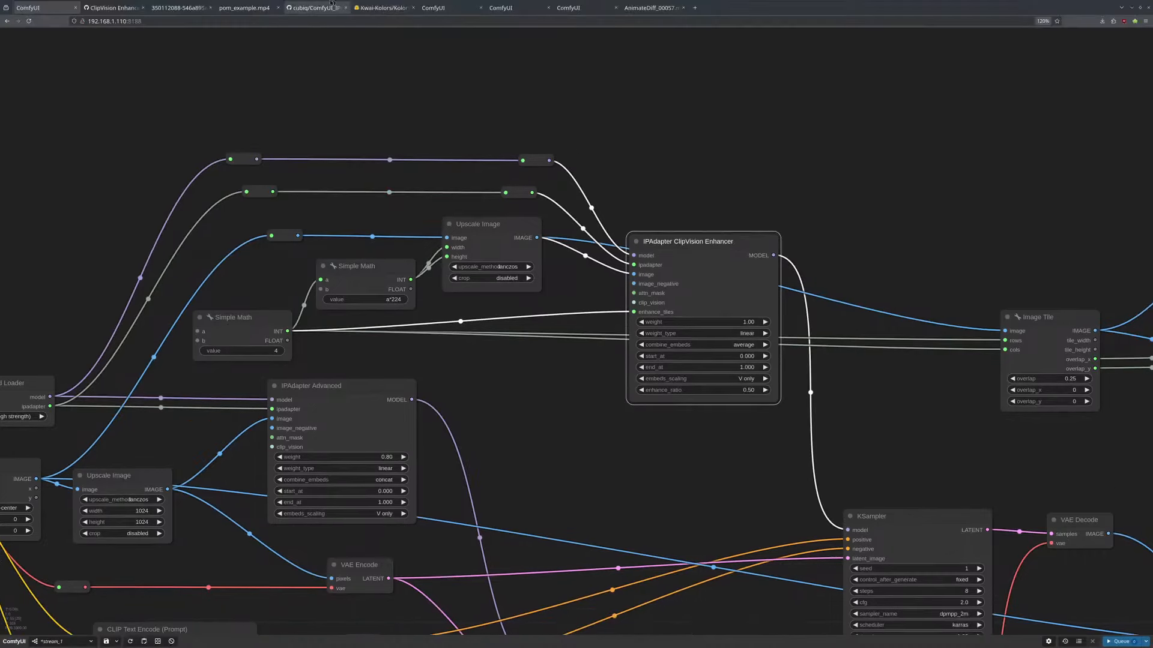
Step: Switch to the comparison video in the browser and replay the Normal IPA versus Clip Vision Enhancer results
{"action": "left_click", "coordinate": [203, 9]}
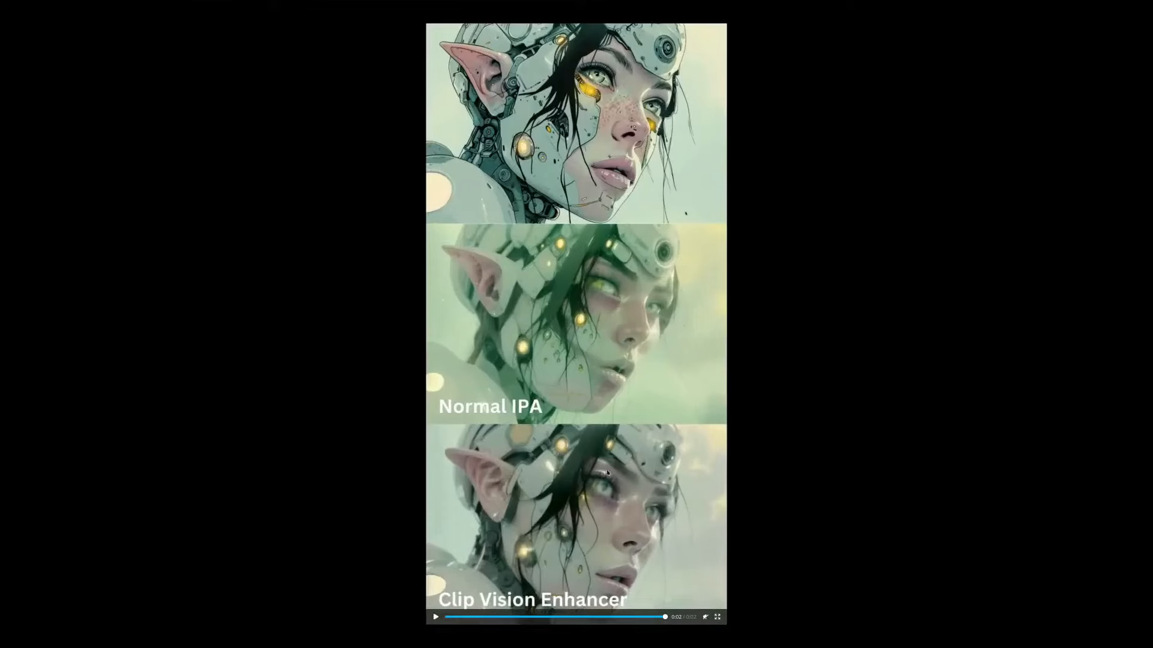
{"action": "right_click", "coordinate": [594, 272]}
{"action": "left_click", "coordinate": [634, 312]}
{"action": "left_click", "coordinate": [436, 616]}
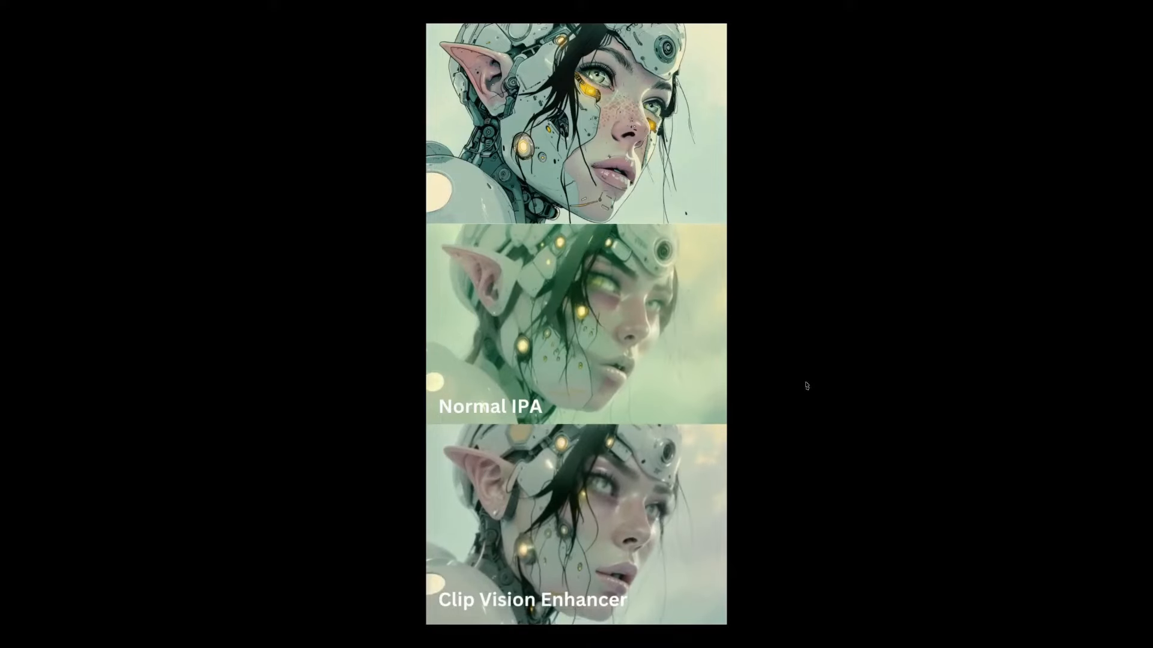
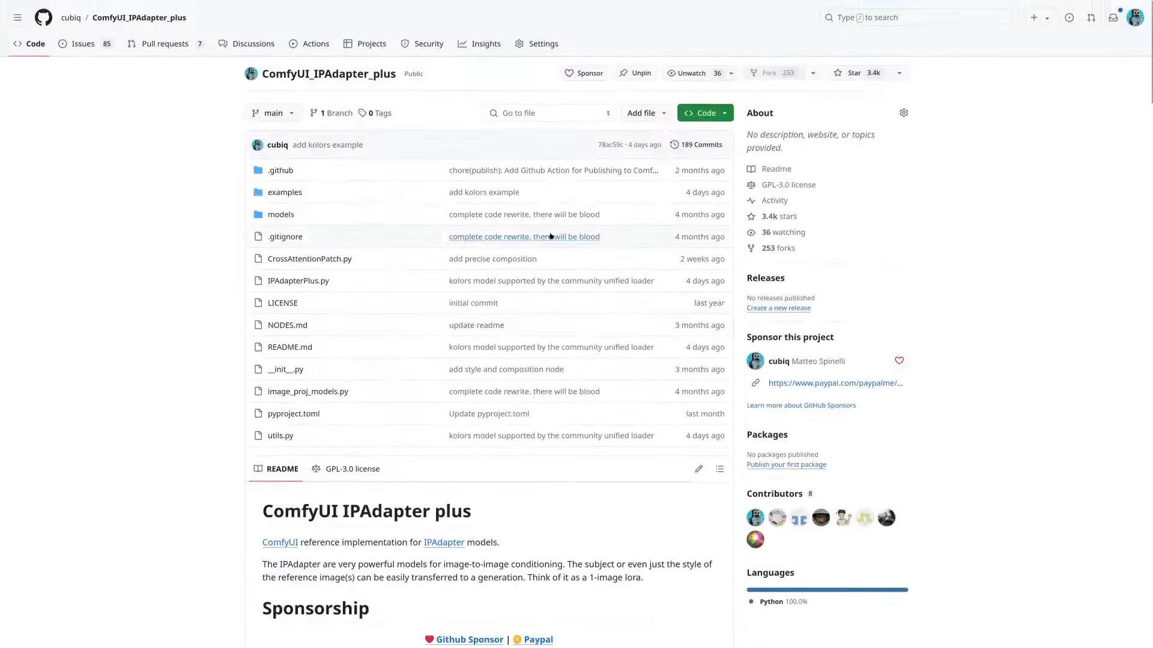
Step: Review the ComfyUI_IPAdapter_plus README on GitHub, highlighting its list of current sponsors
{"action": "scroll", "coordinate": [609, 370], "scroll_direction": "down", "scroll_amount": 20}
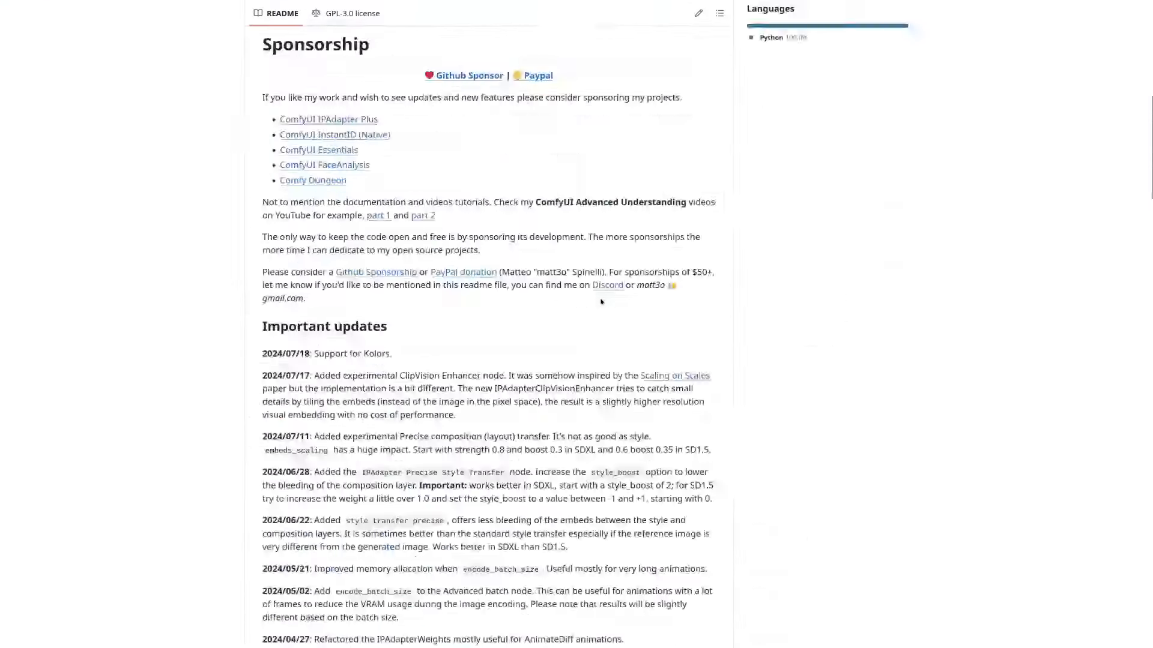
{"action": "scroll", "coordinate": [609, 370], "scroll_direction": "down", "scroll_amount": 1}
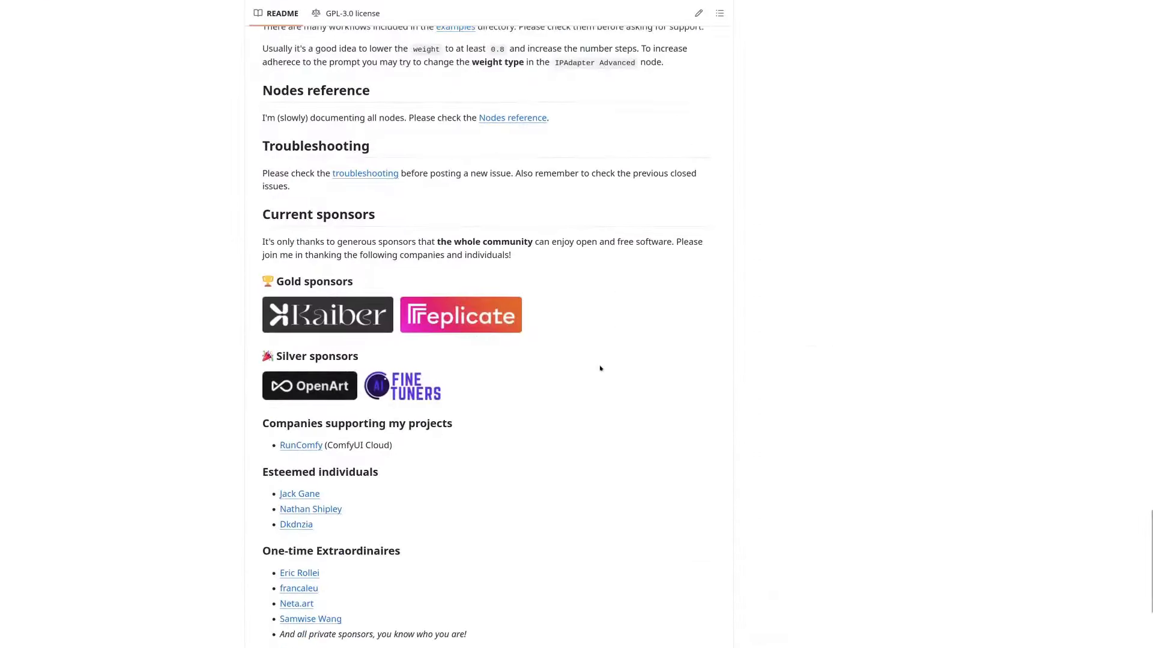
{"action": "scroll", "coordinate": [599, 368], "scroll_direction": "down", "scroll_amount": 2}
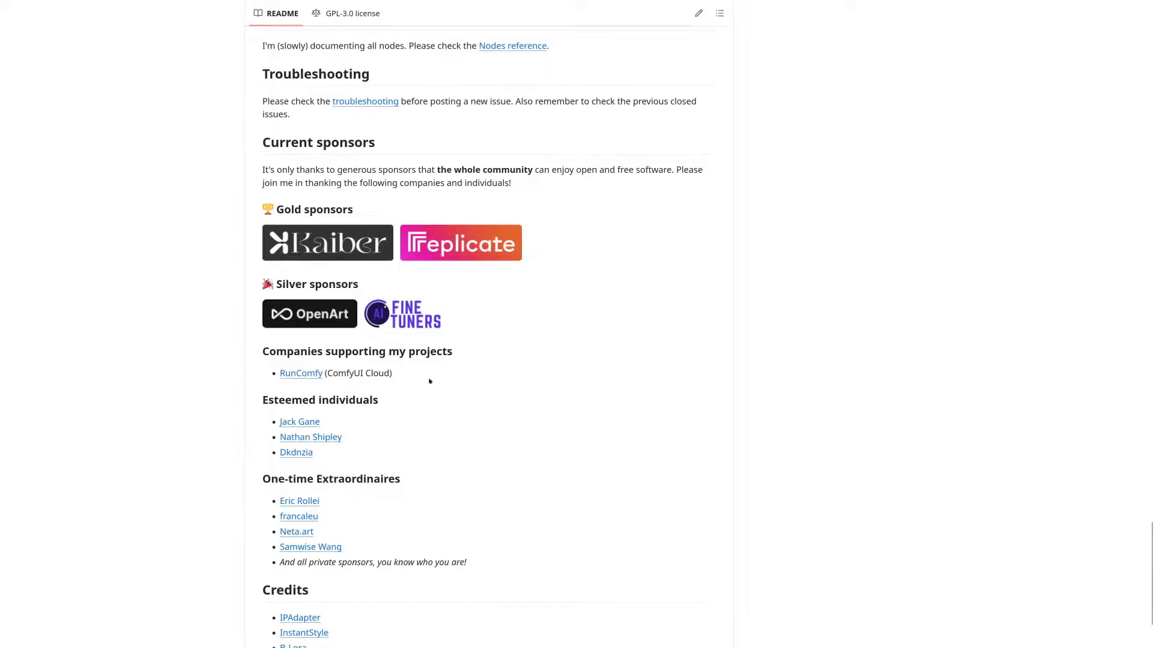
{"action": "left_click_drag", "start_coordinate": [430, 382], "coordinate": [232, 192]}
{"action": "left_click", "coordinate": [255, 211]}
{"action": "scroll", "coordinate": [605, 396], "scroll_direction": "up", "scroll_amount": 20}
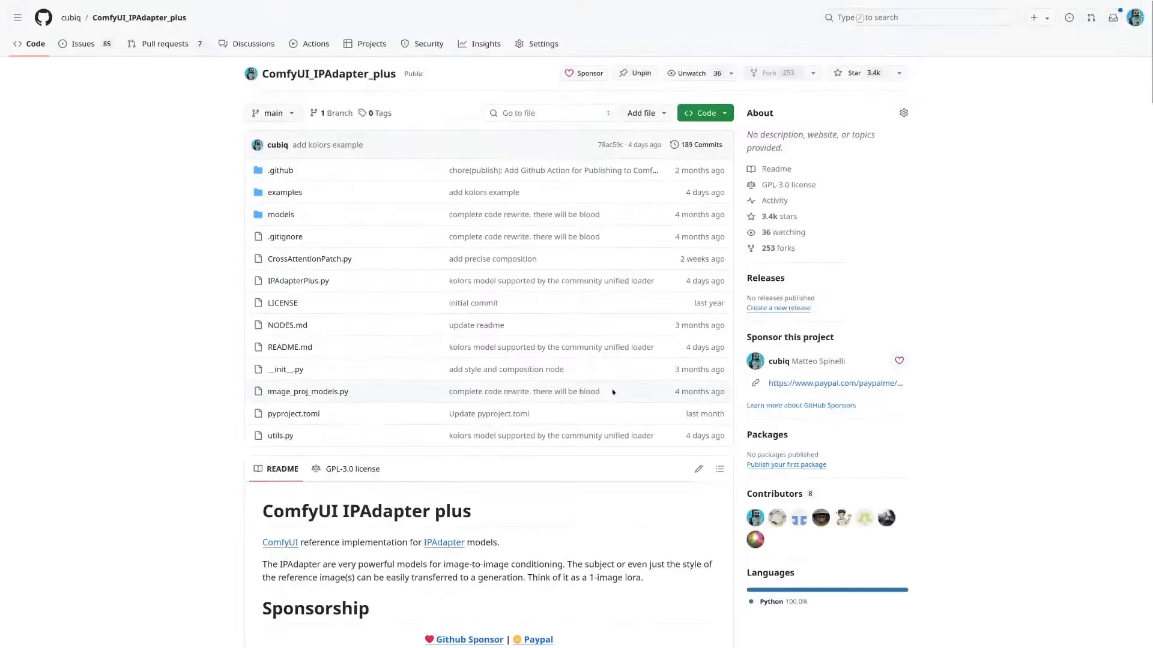
Step: Look over the ComfyUI_IPAdapter_plus repository page and open its GPL-3.0 license text
{"action": "scroll", "coordinate": [613, 392], "scroll_direction": "down", "scroll_amount": 5}
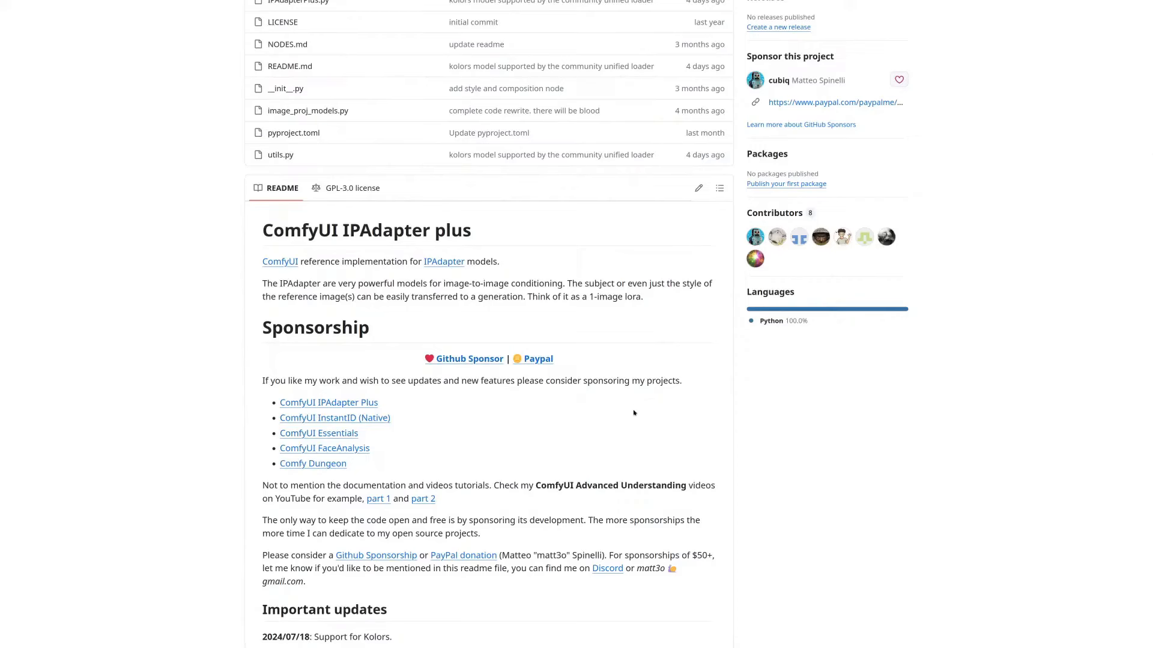
{"action": "scroll", "coordinate": [634, 413], "scroll_direction": "up", "scroll_amount": 5}
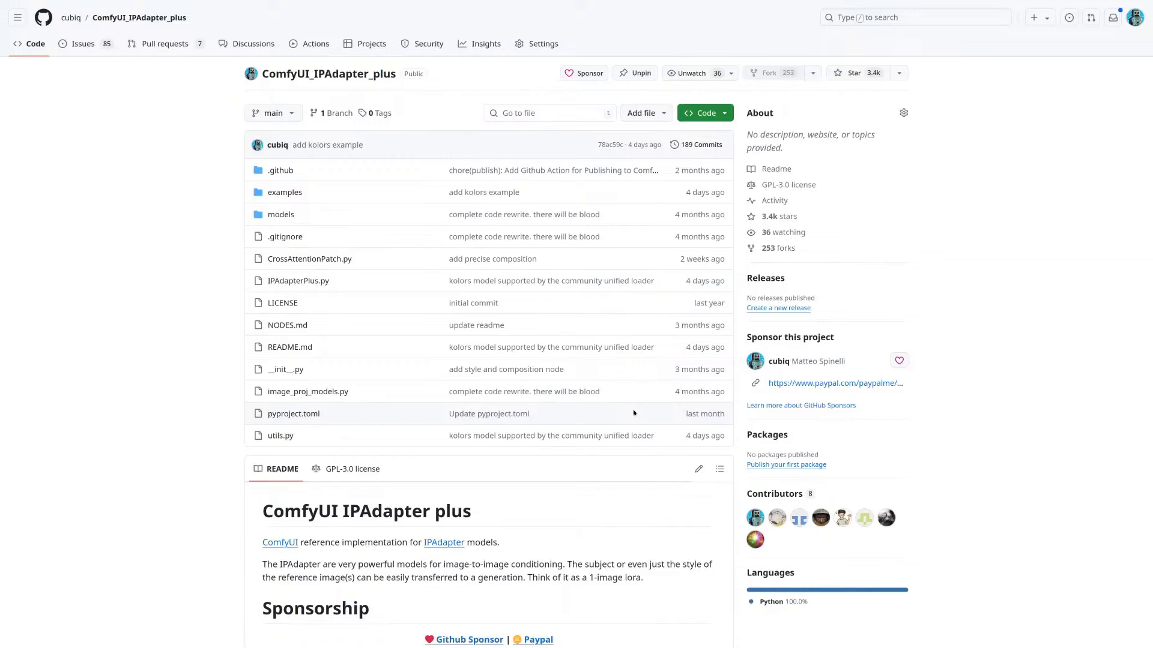
{"action": "scroll", "coordinate": [633, 412], "scroll_direction": "down", "scroll_amount": 2}
{"action": "scroll", "coordinate": [649, 456], "scroll_direction": "up", "scroll_amount": 2}
{"action": "left_click", "coordinate": [796, 186]}
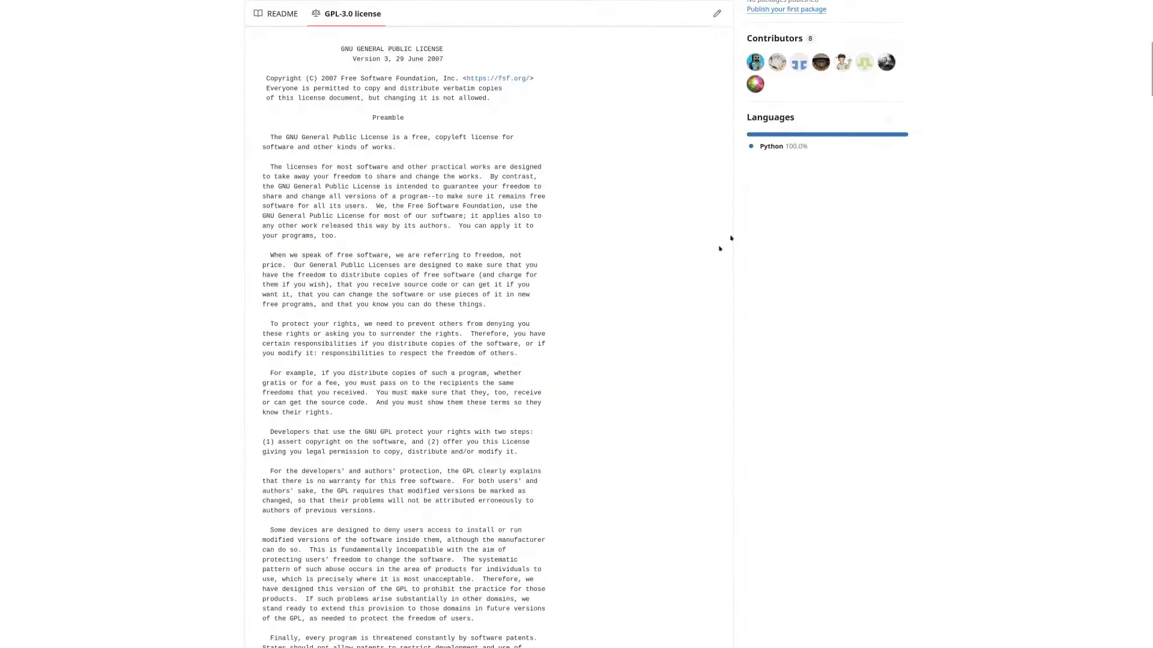
{"action": "scroll", "coordinate": [574, 357], "scroll_direction": "up", "scroll_amount": 8}
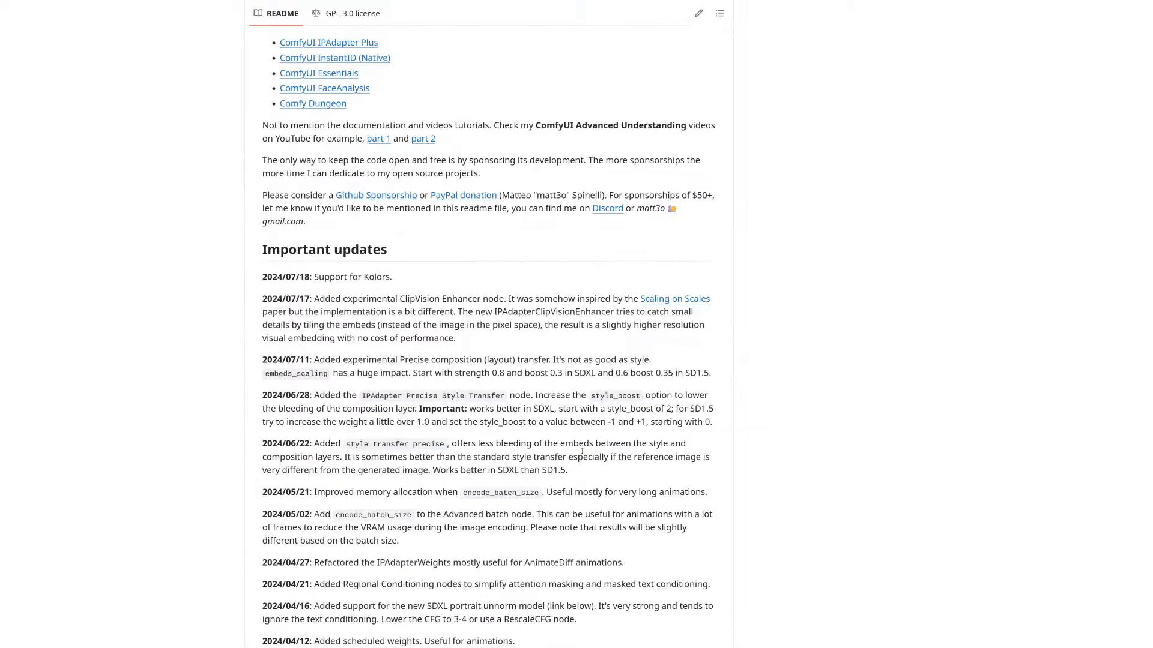
Step: Read through the README's lower sections, from the community models and generic suggestions to the sponsors
{"action": "scroll", "coordinate": [516, 413], "scroll_direction": "down", "scroll_amount": 20}
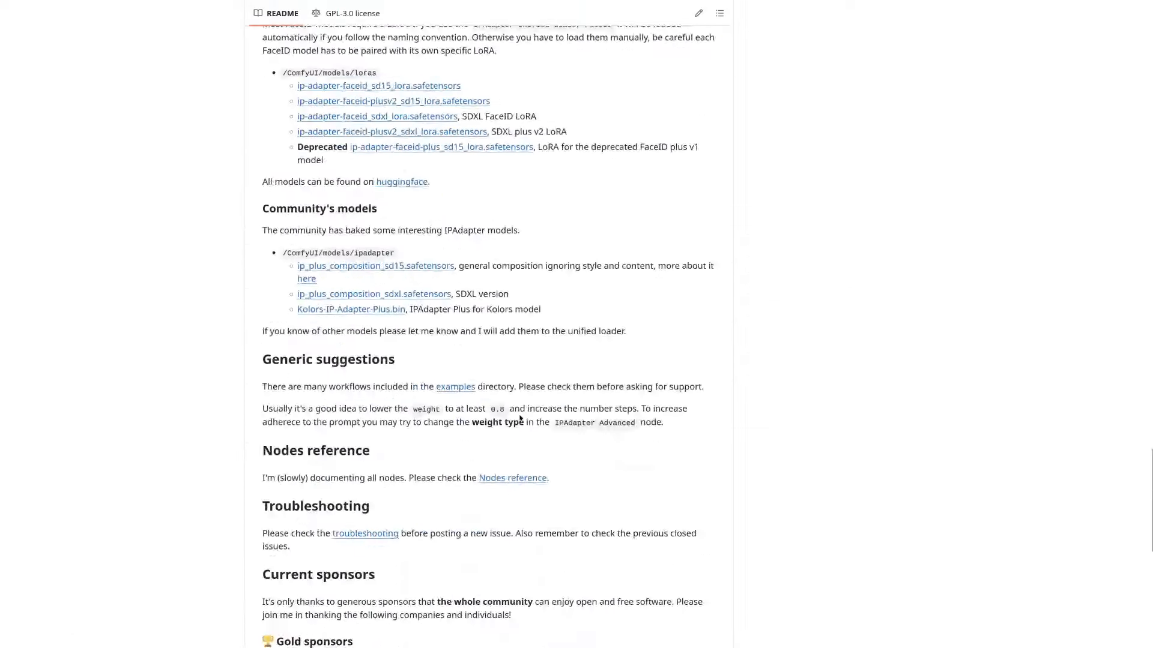
{"action": "scroll", "coordinate": [522, 419], "scroll_direction": "up", "scroll_amount": 3}
{"action": "scroll", "coordinate": [523, 419], "scroll_direction": "up", "scroll_amount": 2}
{"action": "scroll", "coordinate": [531, 416], "scroll_direction": "down", "scroll_amount": 3}
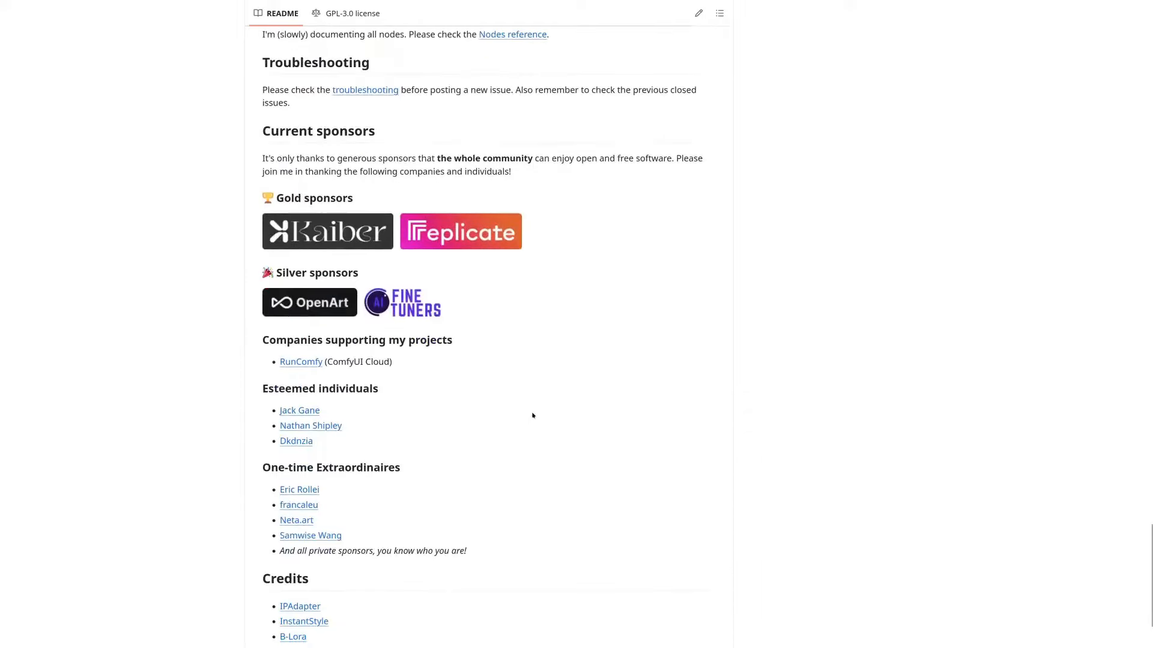
{"action": "scroll", "coordinate": [532, 415], "scroll_direction": "up", "scroll_amount": 6}
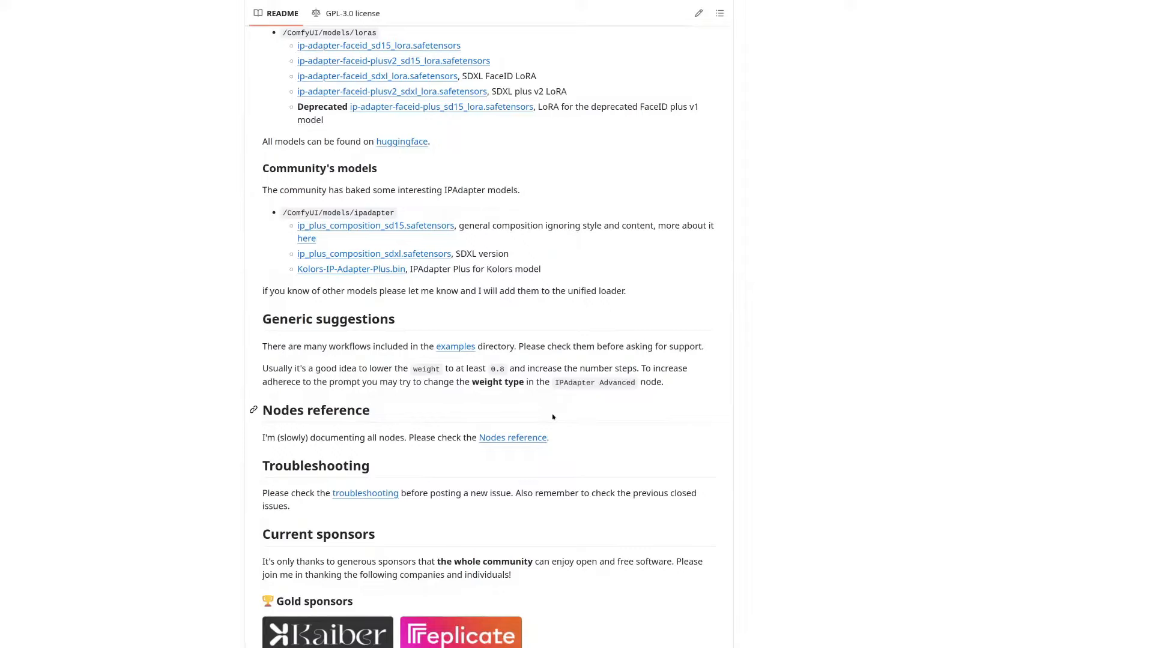
{"action": "scroll", "coordinate": [552, 417], "scroll_direction": "up", "scroll_amount": 20}
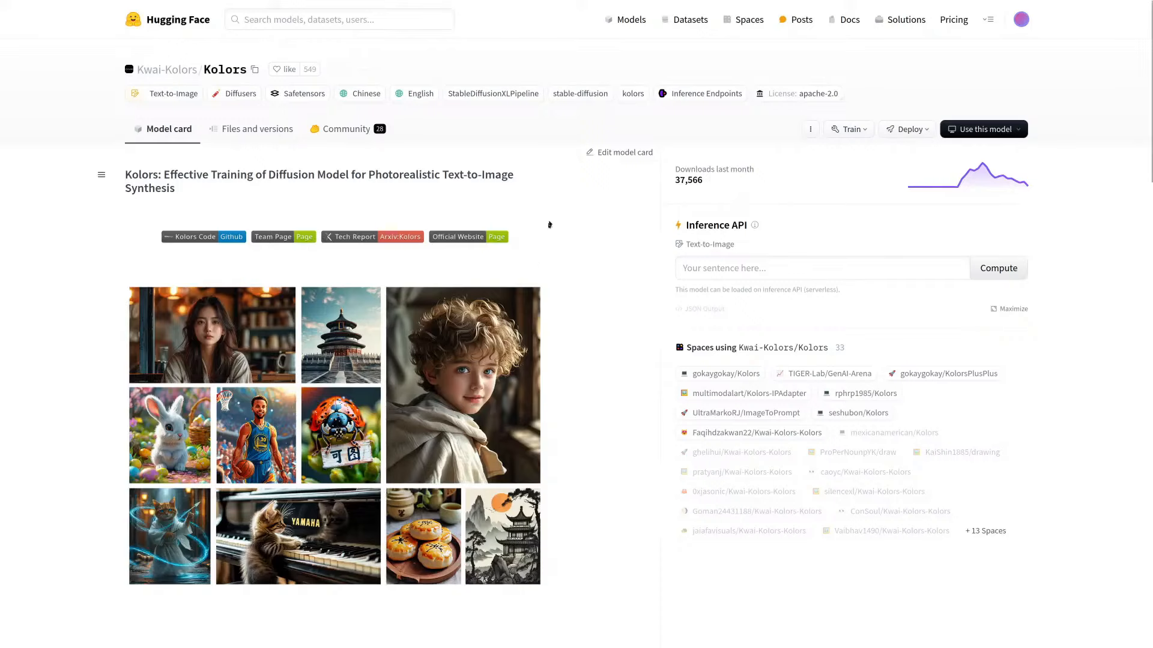
Step: Enlarge the Kwai-Kolors/Kolors model card on Hugging Face and find its License section
{"action": "key", "text": "ctrl+plus"}
{"action": "scroll", "coordinate": [561, 240], "scroll_direction": "down", "scroll_amount": 3}
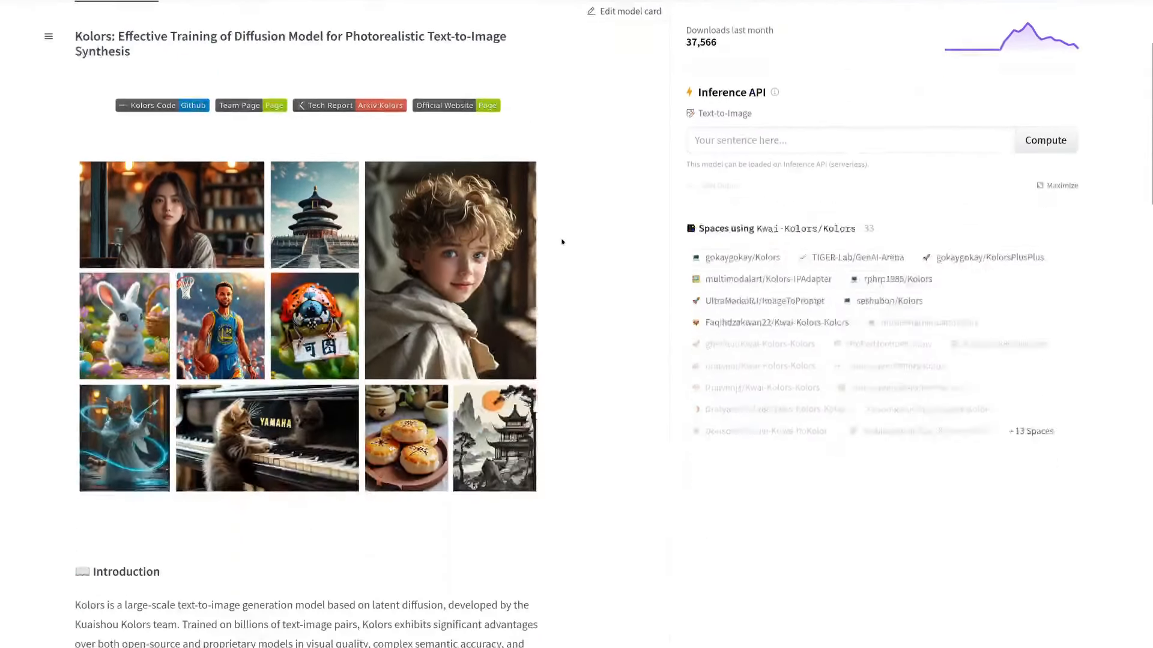
{"action": "scroll", "coordinate": [375, 362], "scroll_direction": "up", "scroll_amount": 3}
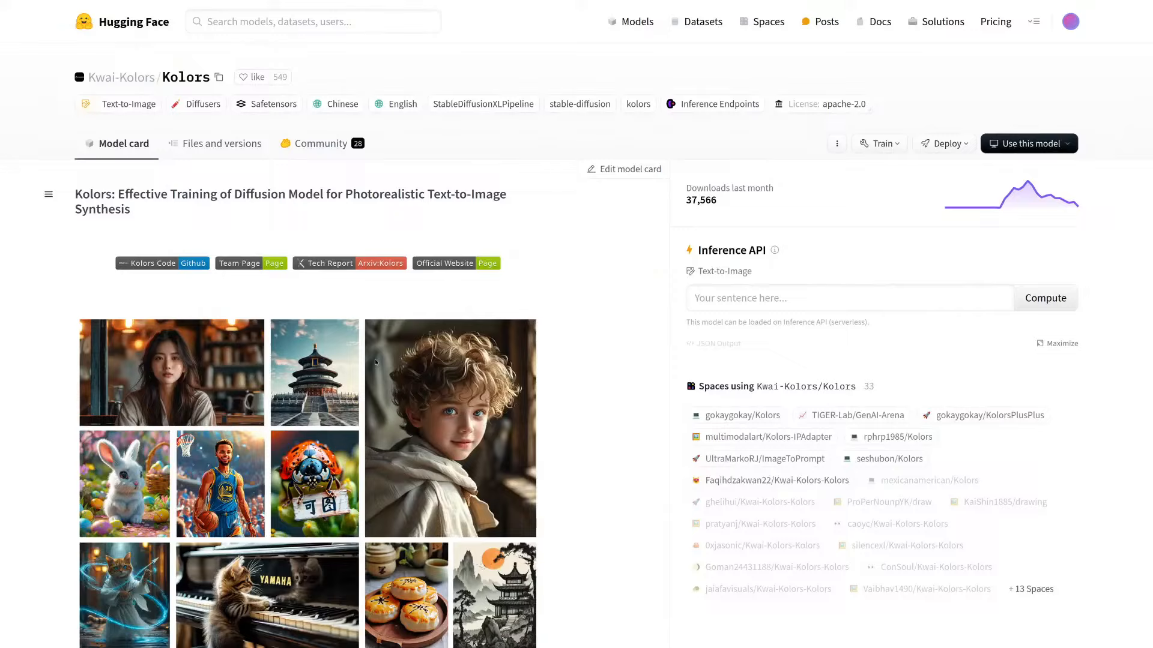
{"action": "scroll", "coordinate": [543, 362], "scroll_direction": "down", "scroll_amount": 10}
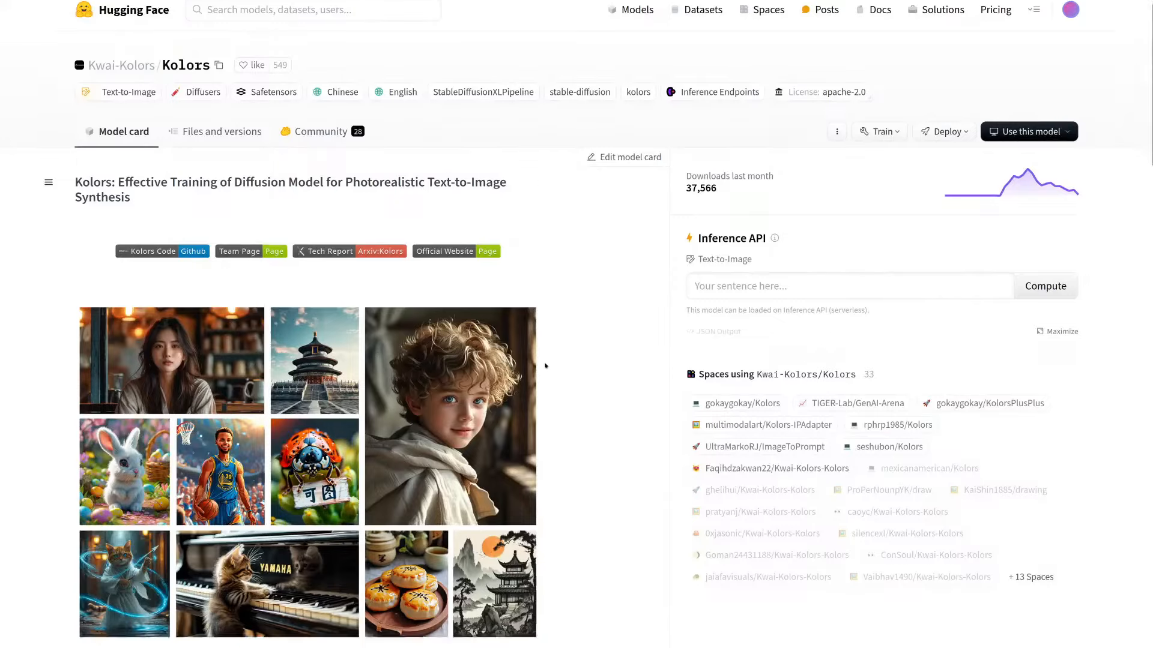
{"action": "scroll", "coordinate": [456, 366], "scroll_direction": "down", "scroll_amount": 20}
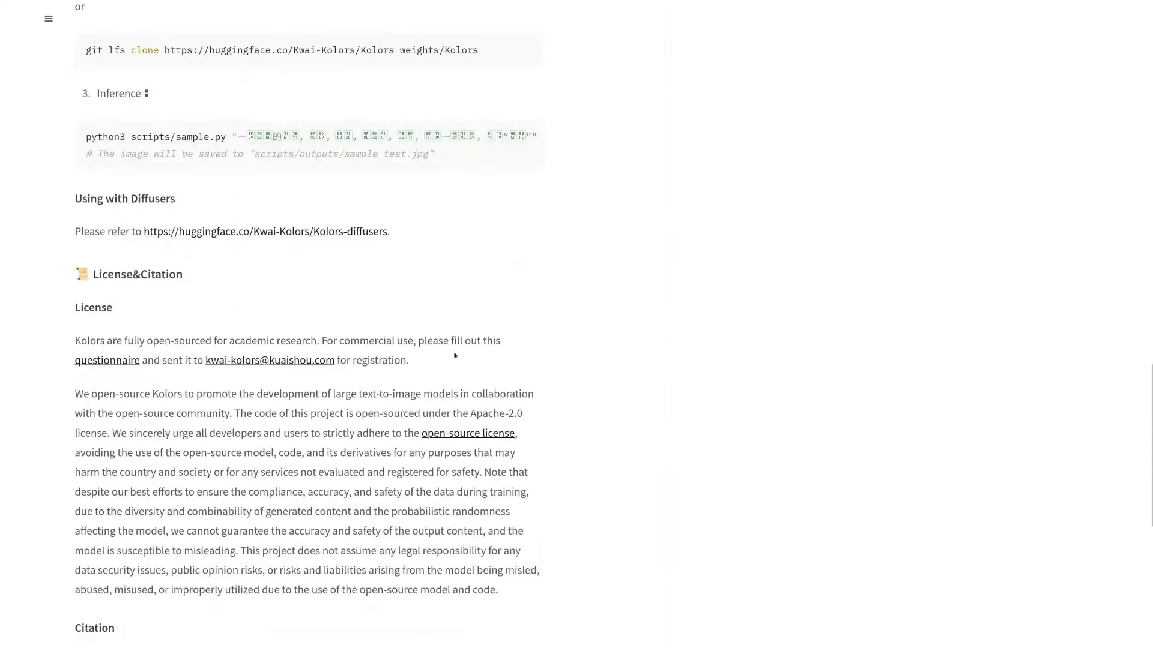
{"action": "scroll", "coordinate": [444, 366], "scroll_direction": "up", "scroll_amount": 4}
{"action": "scroll", "coordinate": [426, 329], "scroll_direction": "down", "scroll_amount": 1}
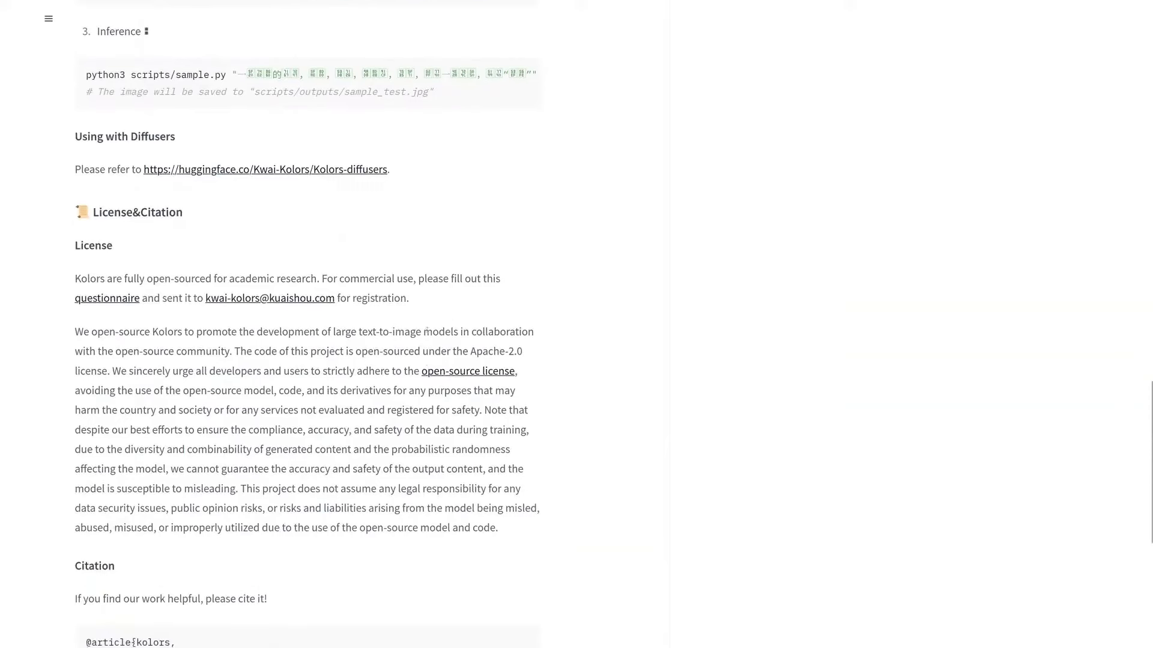
Step: Highlight the Kolors license statement on academic research, commercial use and registration, and clear the selection
{"action": "left_click_drag", "start_coordinate": [433, 305], "coordinate": [65, 245]}
{"action": "left_click", "coordinate": [400, 258]}
{"action": "left_click_drag", "start_coordinate": [75, 279], "coordinate": [414, 278]}
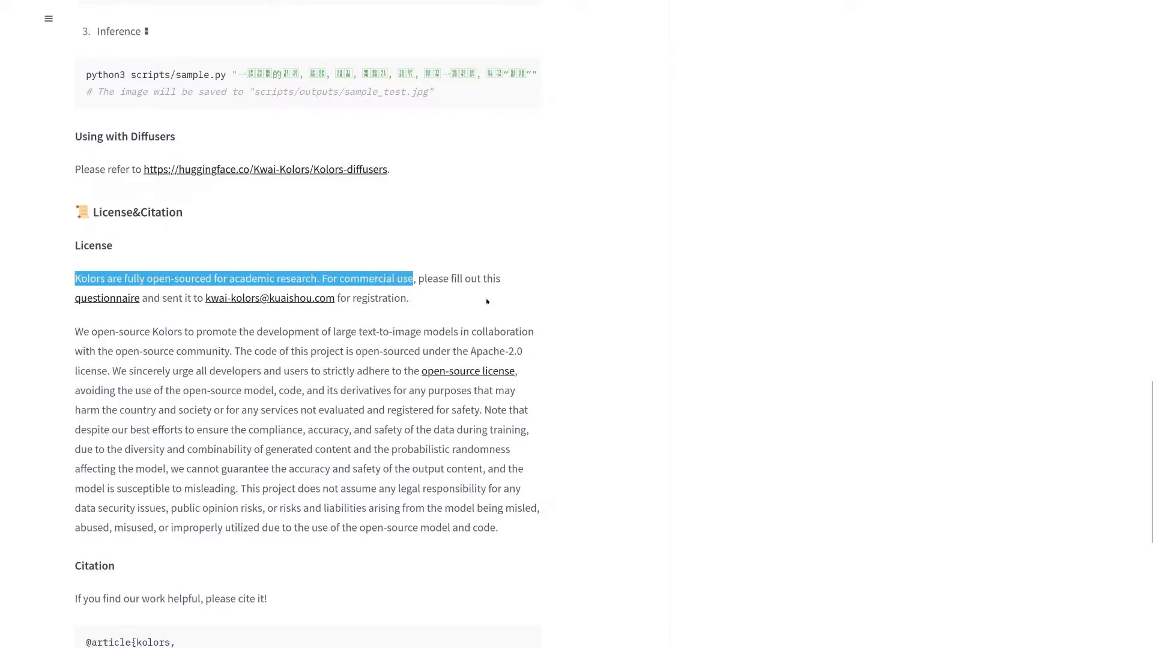
{"action": "left_click", "coordinate": [501, 309]}
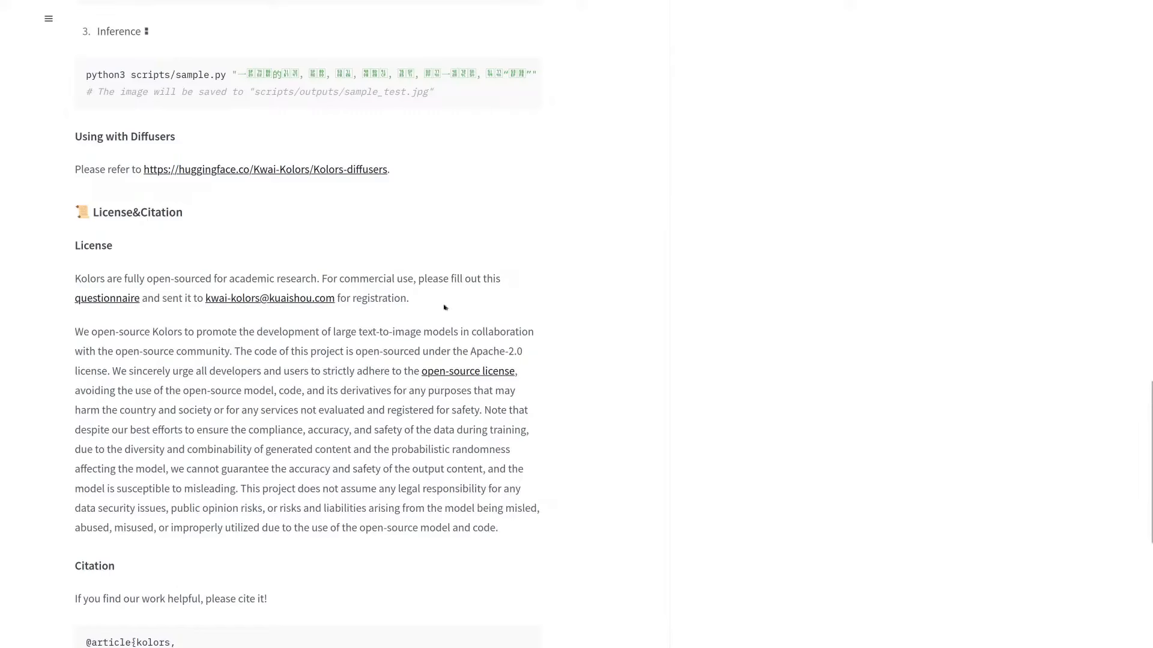
{"action": "left_click_drag", "start_coordinate": [445, 308], "coordinate": [74, 243]}
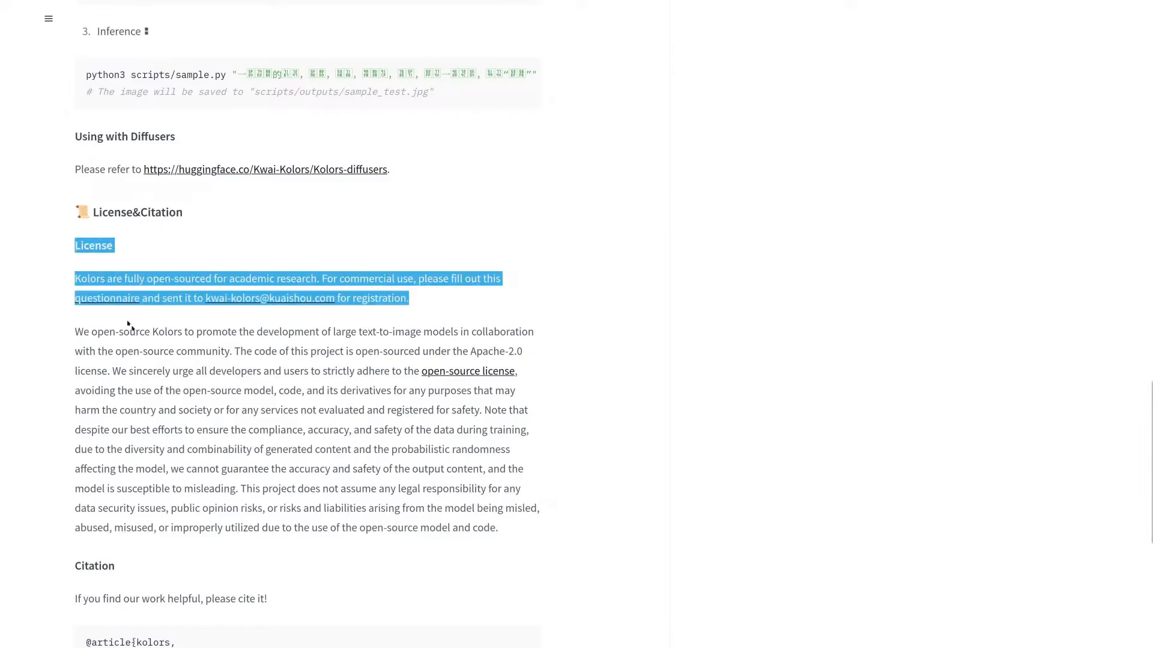
{"action": "left_click", "coordinate": [331, 371]}
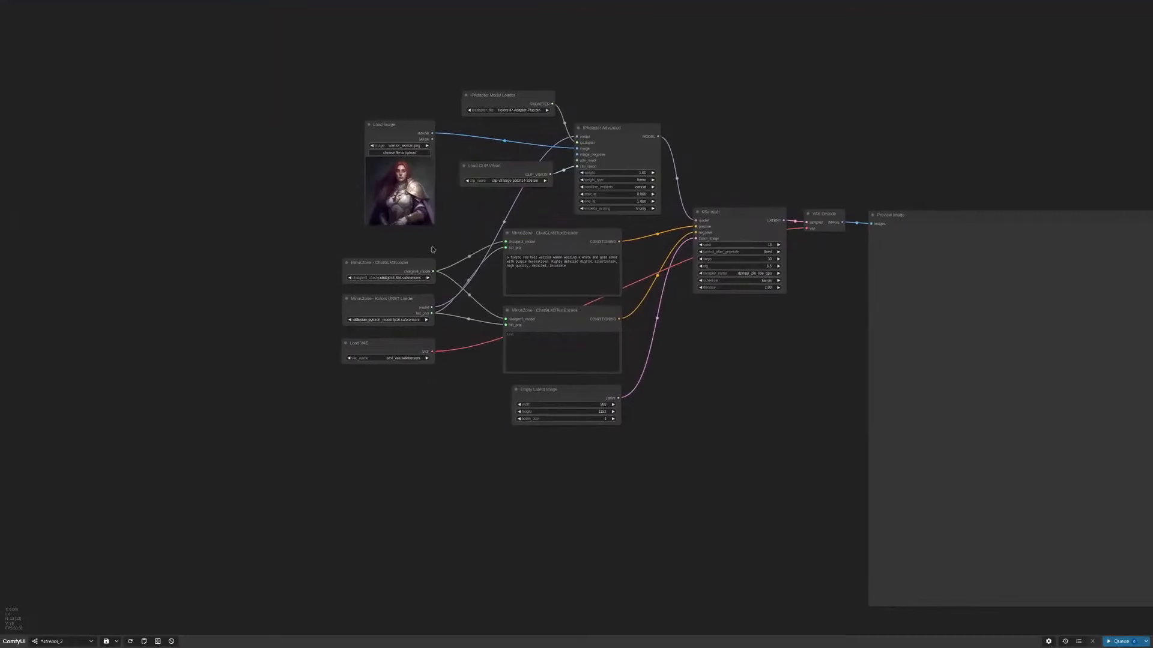
Step: Examine the Kolors workflow in ComfyUI, including its ChatGLM3, UNET and VAE loaders, text encoders and IPAdapter nodes
{"action": "scroll", "coordinate": [436, 248], "scroll_direction": "up", "scroll_amount": 1}
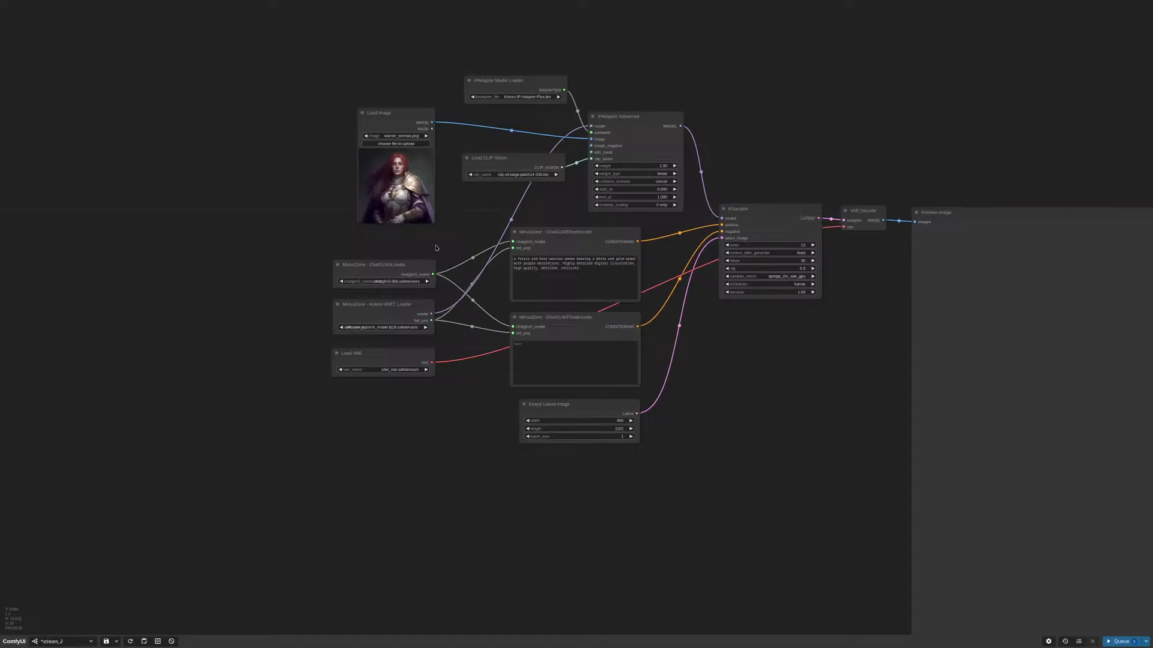
{"action": "scroll", "coordinate": [495, 267], "scroll_direction": "up", "scroll_amount": 3}
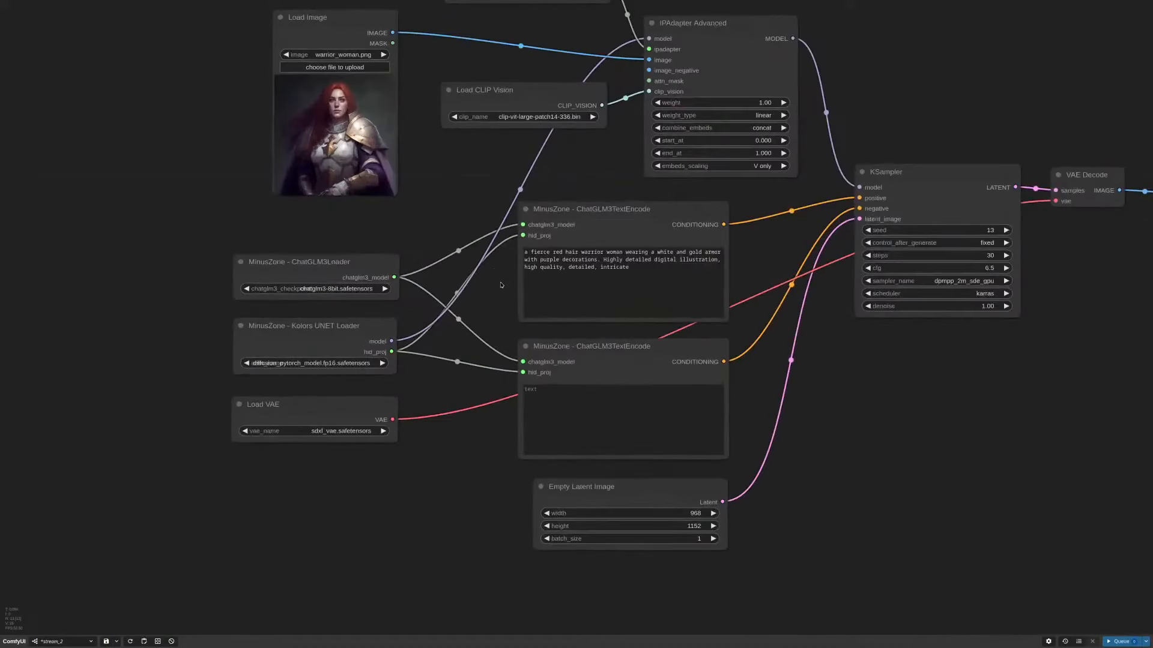
{"action": "scroll", "coordinate": [469, 228], "scroll_direction": "down", "scroll_amount": 4}
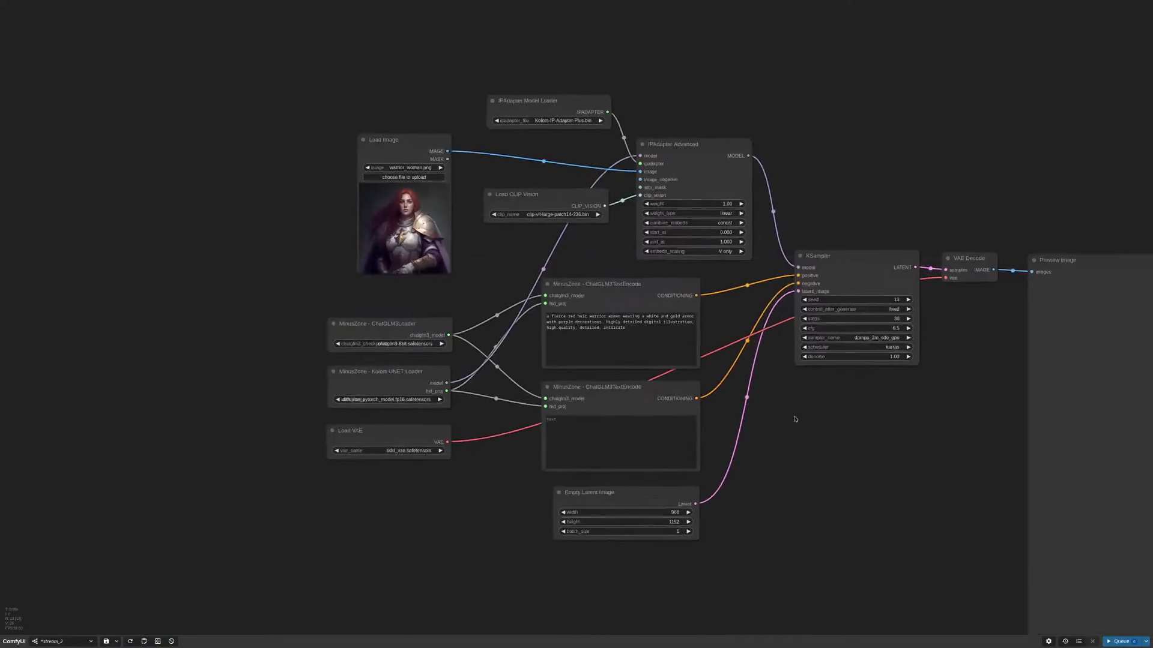
{"action": "scroll", "coordinate": [721, 384], "scroll_direction": "up", "scroll_amount": 1}
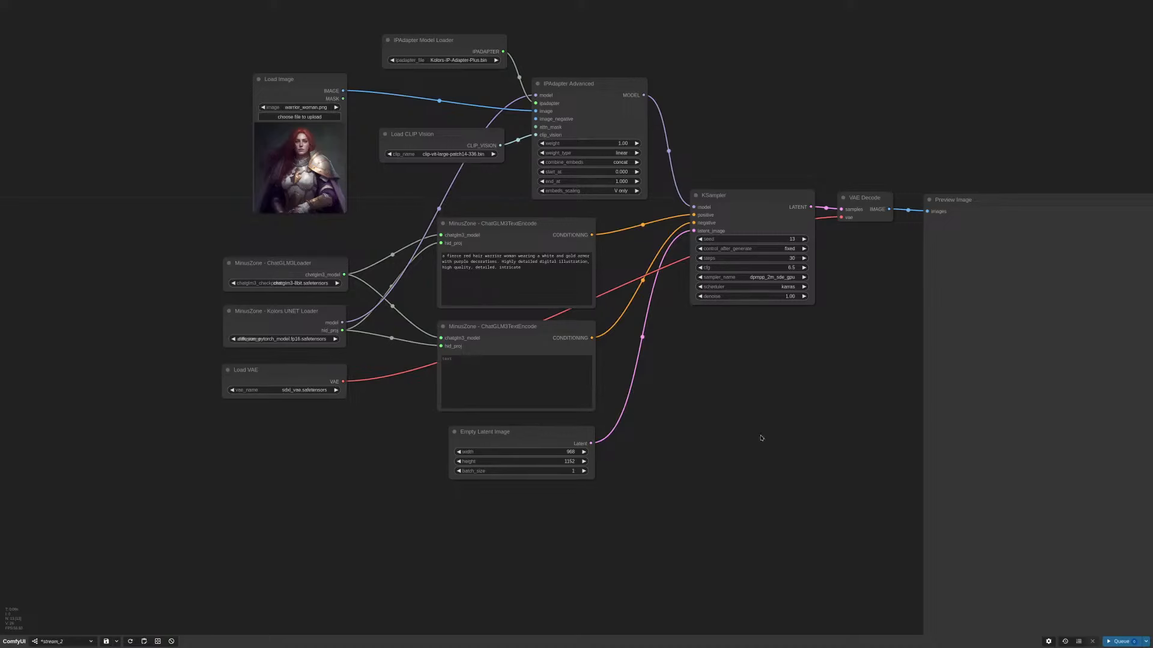
{"action": "left_click_drag", "start_coordinate": [690, 118], "coordinate": [881, 199]}
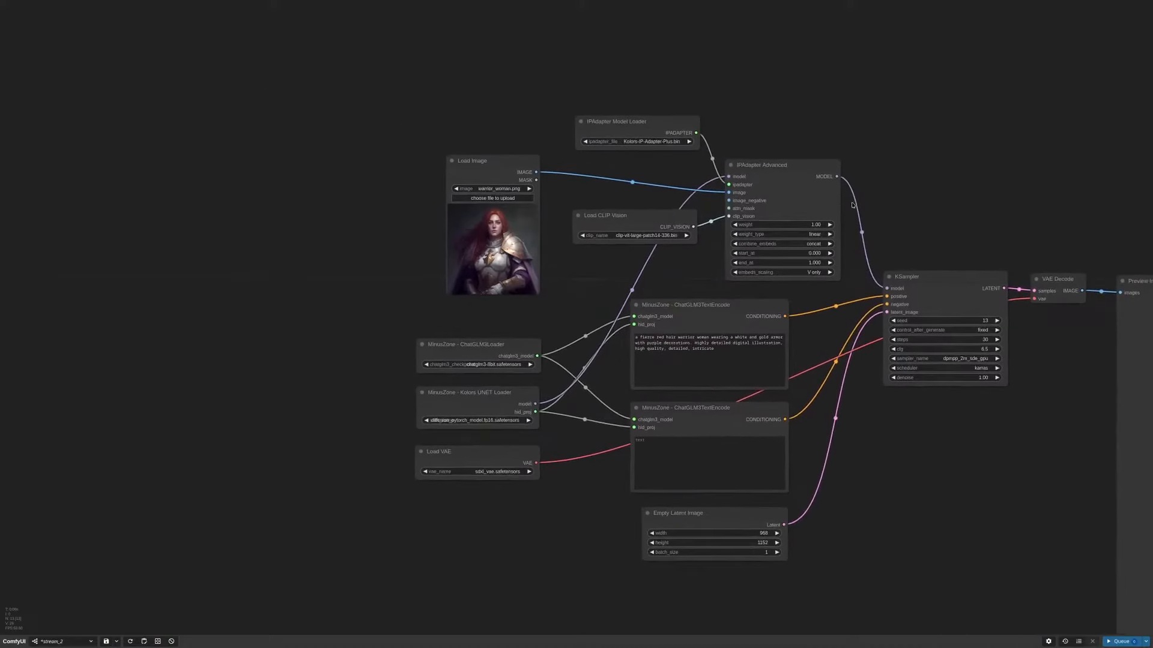
{"action": "scroll", "coordinate": [671, 184], "scroll_direction": "up", "scroll_amount": 1}
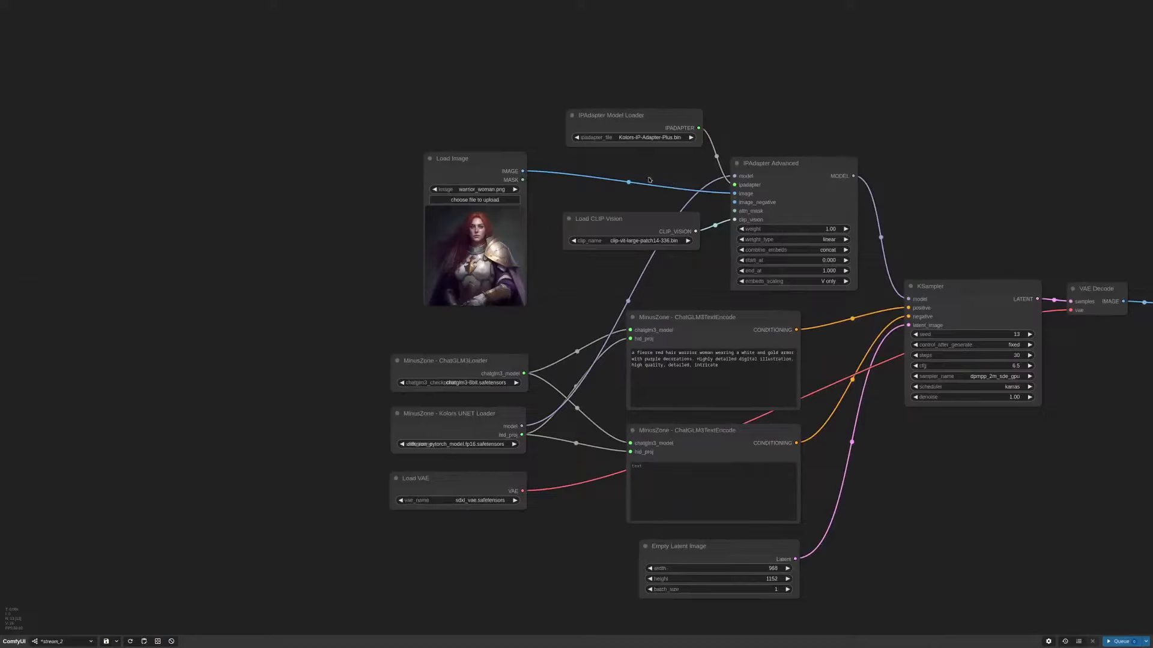
{"action": "scroll", "coordinate": [649, 180], "scroll_direction": "up", "scroll_amount": 4}
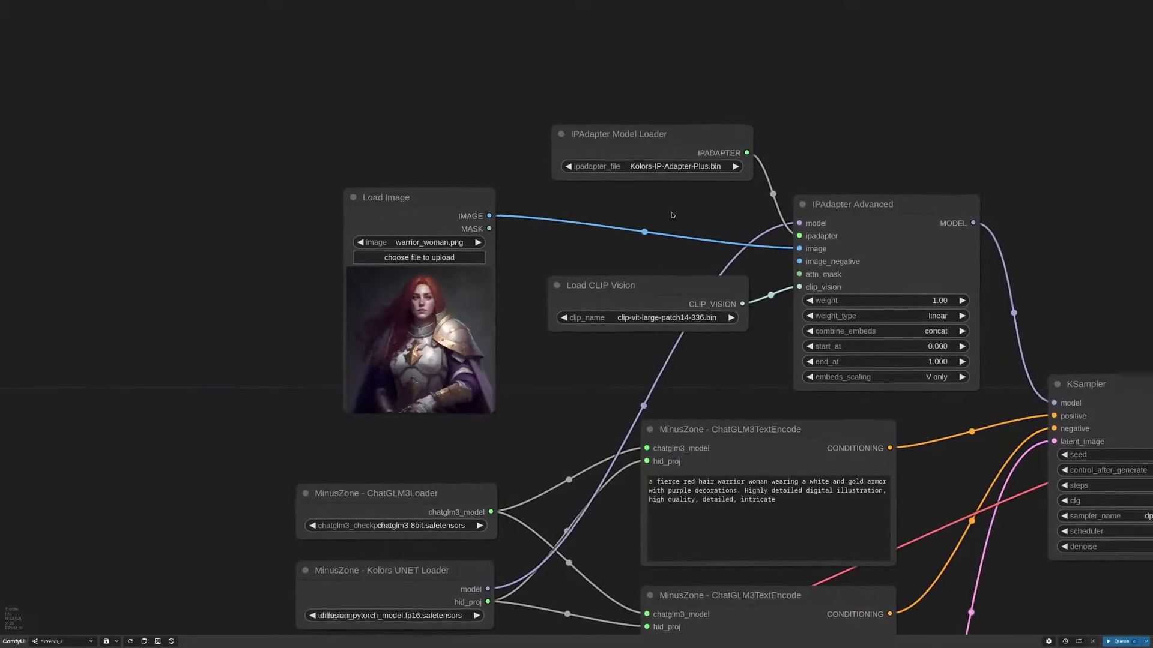
{"action": "scroll", "coordinate": [696, 222], "scroll_direction": "up", "scroll_amount": 2}
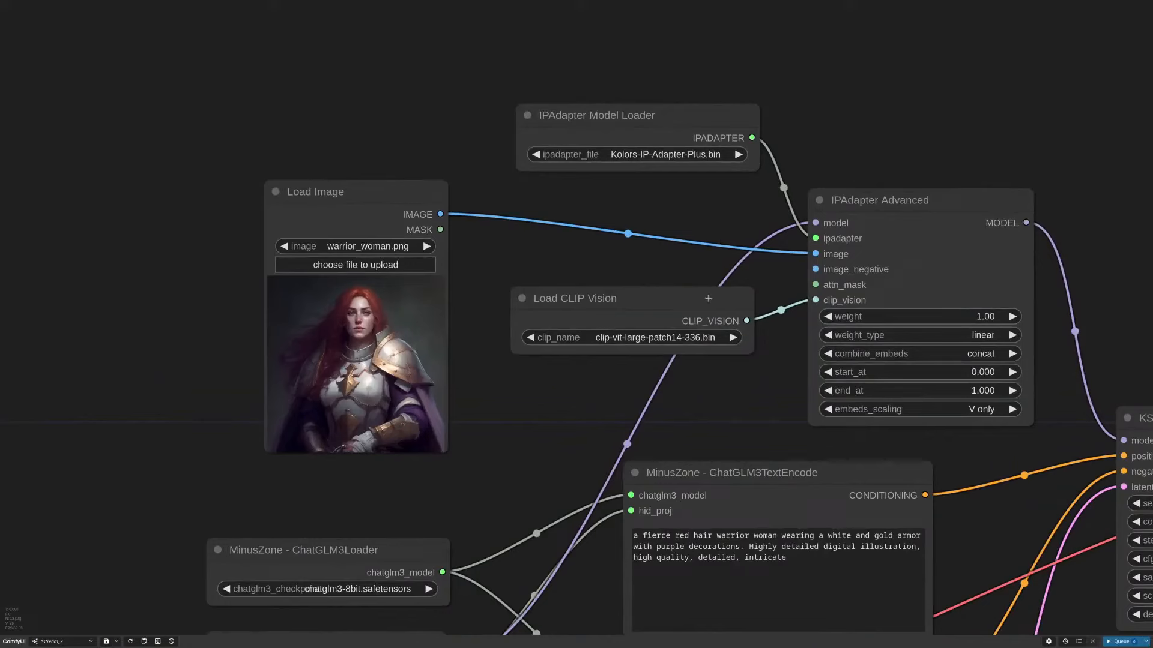
Step: Stack the IPAdapter Model Loader directly above the Load CLIP Vision node, between Load Image and IPAdapter Advanced
{"action": "left_click_drag", "start_coordinate": [716, 293], "coordinate": [718, 309]}
{"action": "left_click_drag", "start_coordinate": [688, 124], "coordinate": [664, 220]}
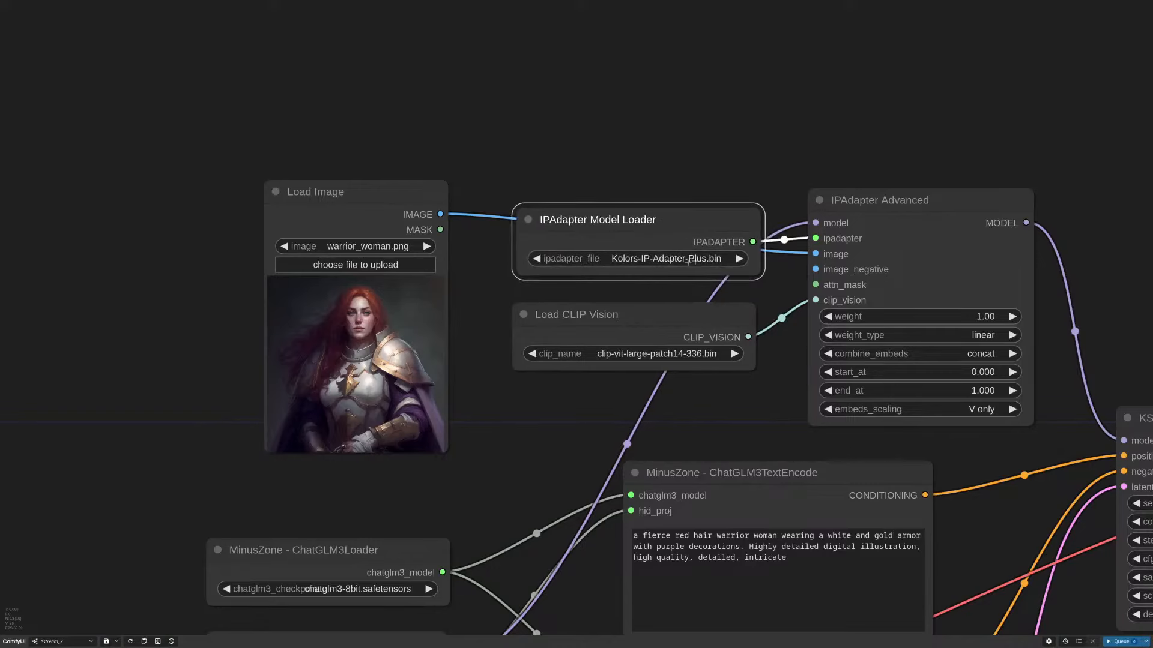
{"action": "scroll", "coordinate": [691, 308], "scroll_direction": "up", "scroll_amount": 2}
{"action": "left_click_drag", "start_coordinate": [642, 317], "coordinate": [644, 326]}
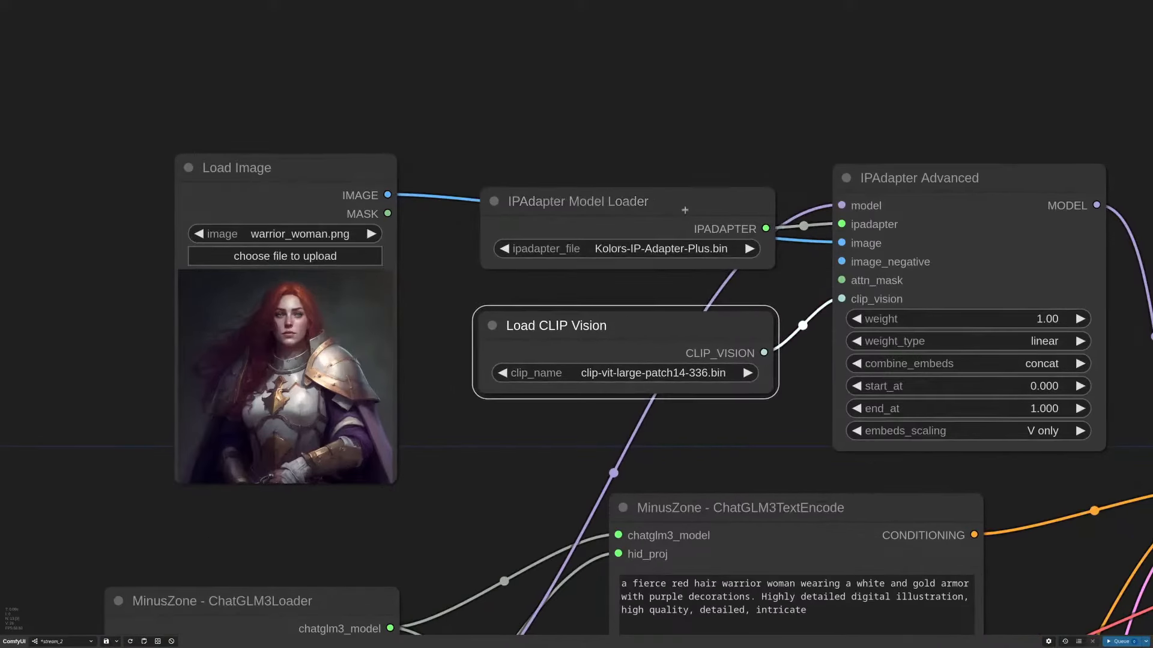
{"action": "left_click_drag", "start_coordinate": [684, 208], "coordinate": [681, 231]}
Step: Add an IPAdapter Unified Loader Community node above the IPAdapter Model Loader and set its preset to Kolors
{"action": "left_click_drag", "start_coordinate": [675, 112], "coordinate": [679, 175]}
{"action": "double_click", "coordinate": [664, 151]}
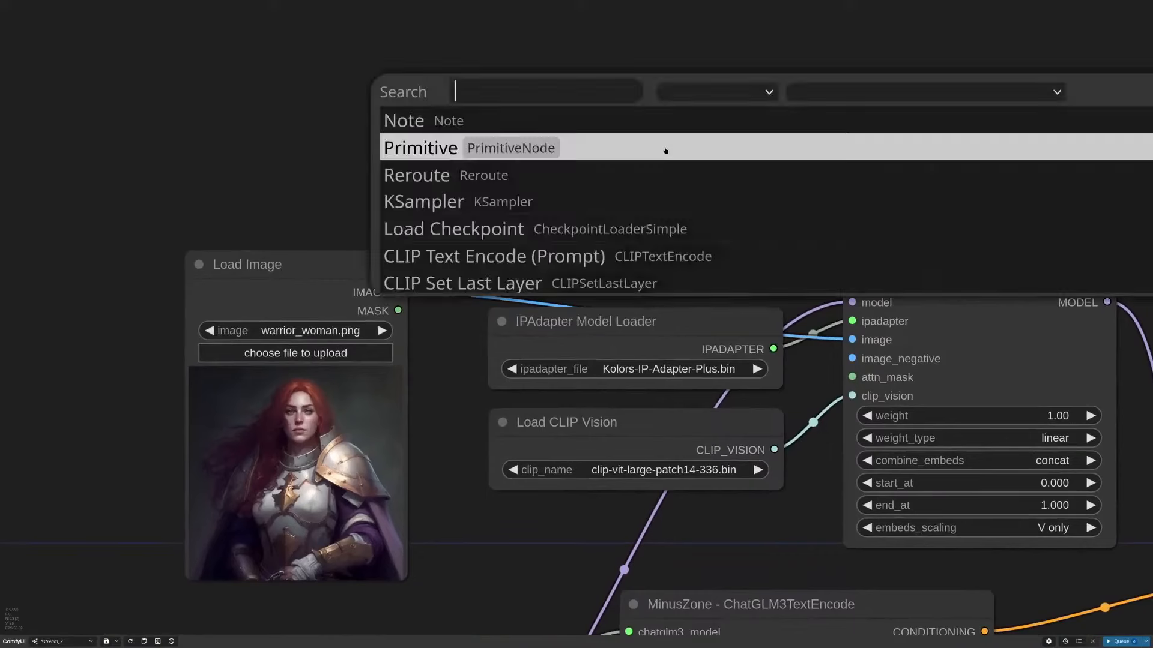
{"action": "type", "text": "uni"}
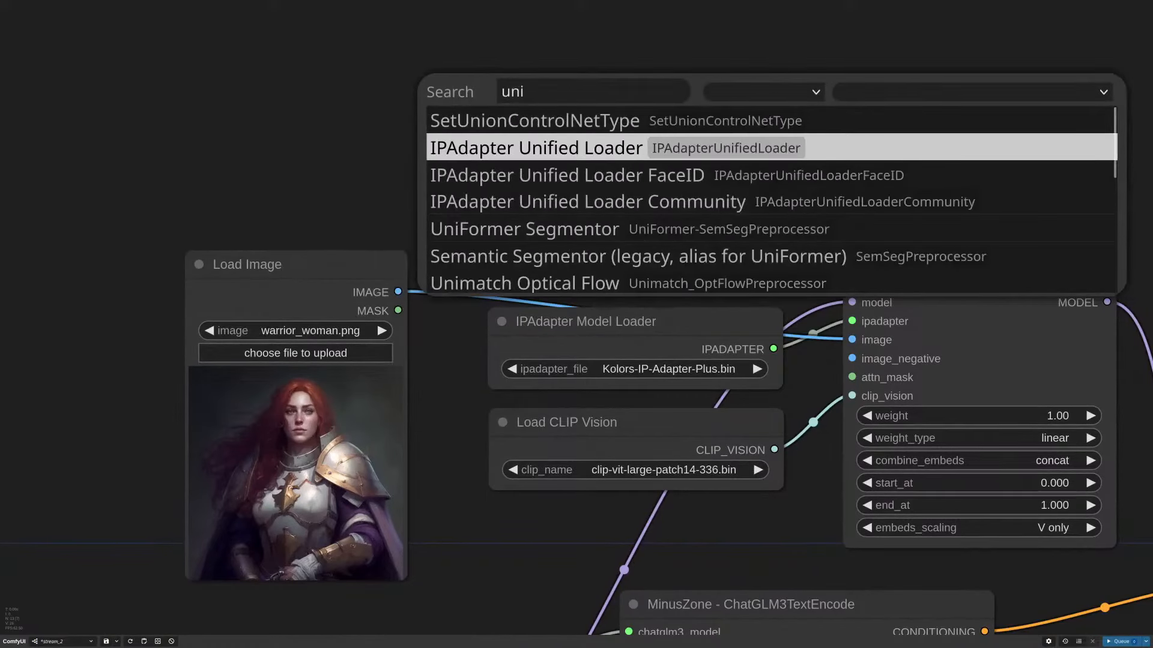
{"action": "left_click", "coordinate": [695, 202]}
{"action": "left_click_drag", "start_coordinate": [819, 139], "coordinate": [680, 155]}
{"action": "scroll", "coordinate": [685, 170], "scroll_direction": "up", "scroll_amount": 2}
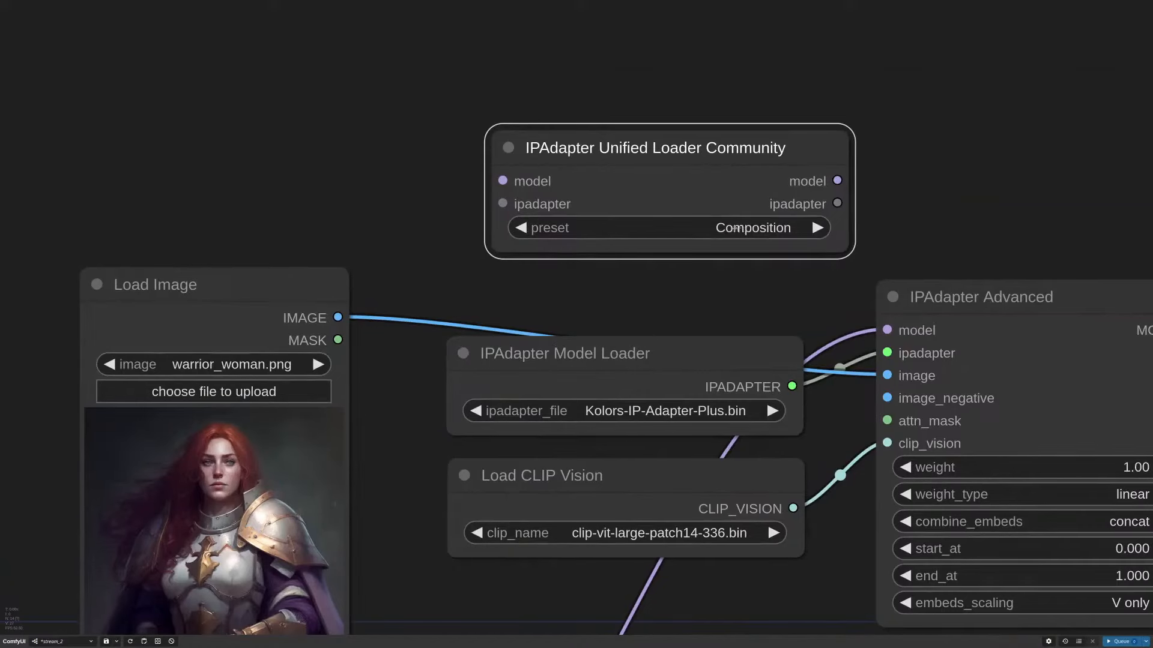
{"action": "left_click", "coordinate": [735, 229]}
{"action": "left_click", "coordinate": [739, 246]}
{"action": "left_click_drag", "start_coordinate": [836, 220], "coordinate": [754, 207]}
{"action": "scroll", "coordinate": [761, 228], "scroll_direction": "down", "scroll_amount": 3}
{"action": "left_click_drag", "start_coordinate": [666, 129], "coordinate": [718, 153]}
Step: Delete the IPAdapter Unified Loader Community node, keeping the separate IPAdapter Model Loader and Load CLIP Vision nodes
{"action": "left_click", "coordinate": [666, 293]}
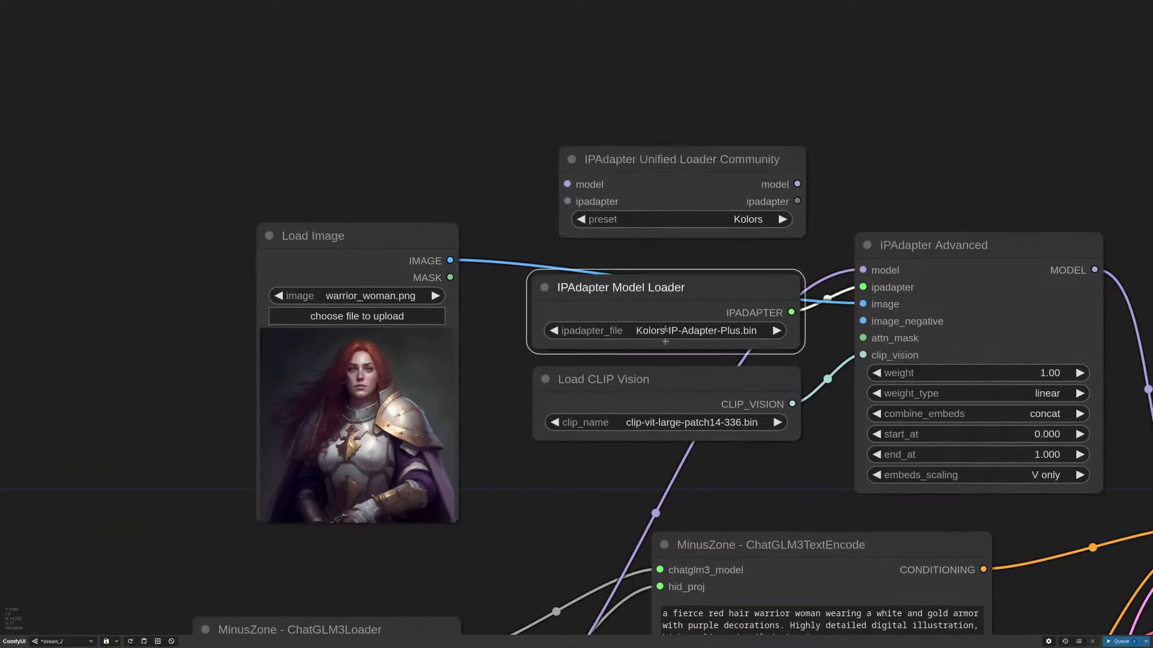
{"action": "left_click", "coordinate": [668, 382]}
{"action": "left_click", "coordinate": [679, 291]}
{"action": "left_click", "coordinate": [727, 177]}
{"action": "key", "text": "Delete"}
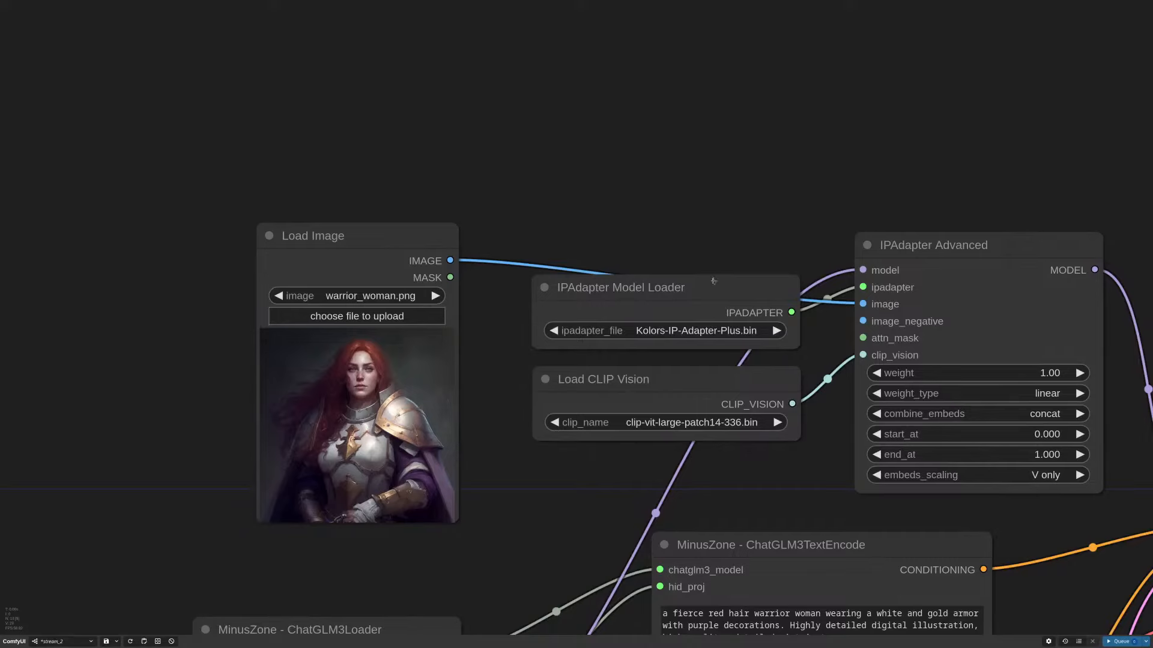
Step: Move the IPAdapter Model Loader up and Load Image down and outward to leave the image link clear between the loaders
{"action": "left_click_drag", "start_coordinate": [661, 288], "coordinate": [649, 198]}
{"action": "left_click_drag", "start_coordinate": [703, 330], "coordinate": [715, 232]}
{"action": "scroll", "coordinate": [716, 232], "scroll_direction": "down", "scroll_amount": 2}
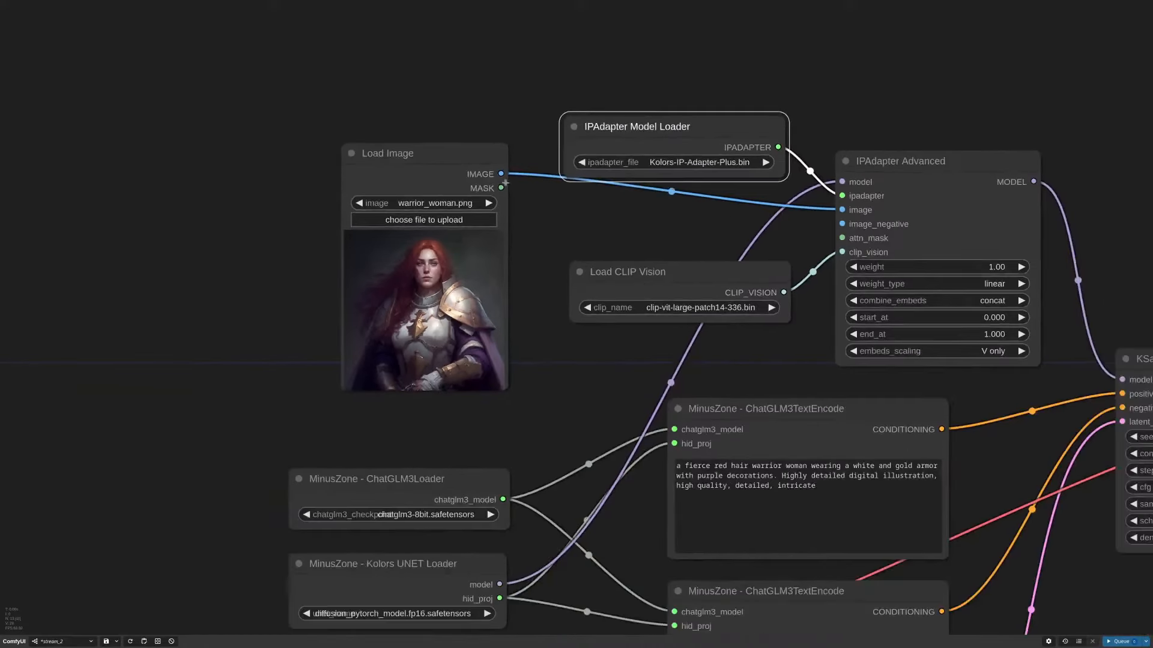
{"action": "left_click_drag", "start_coordinate": [483, 162], "coordinate": [444, 195]}
{"action": "scroll", "coordinate": [725, 339], "scroll_direction": "up", "scroll_amount": 1}
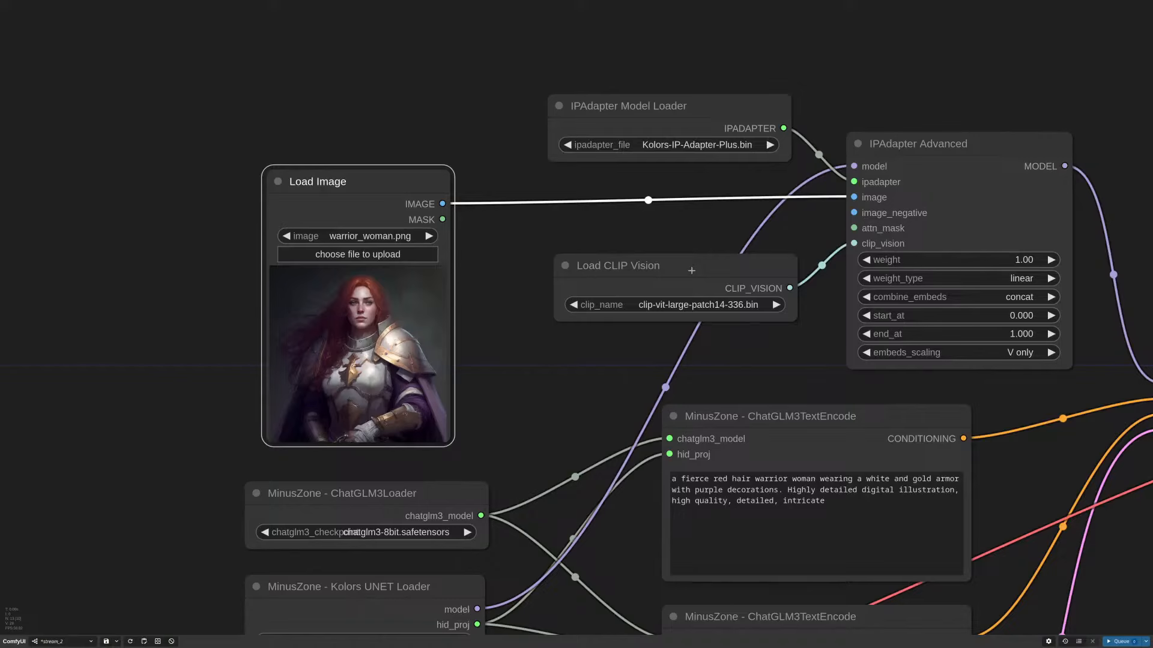
Step: Inspect the clip-vit-large-patch14-336.bin loader, and widen the gap between the IPAdapter Model Loader and Load CLIP Vision nodes
{"action": "scroll", "coordinate": [746, 330], "scroll_direction": "up", "scroll_amount": 10}
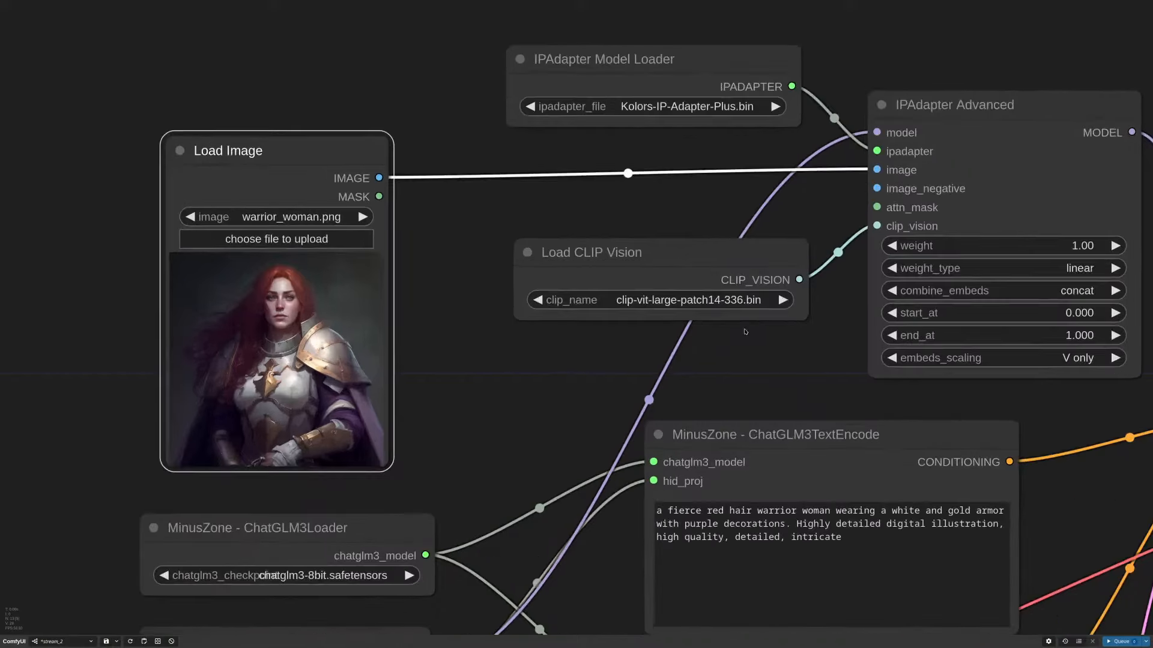
{"action": "scroll", "coordinate": [675, 319], "scroll_direction": "up", "scroll_amount": 1}
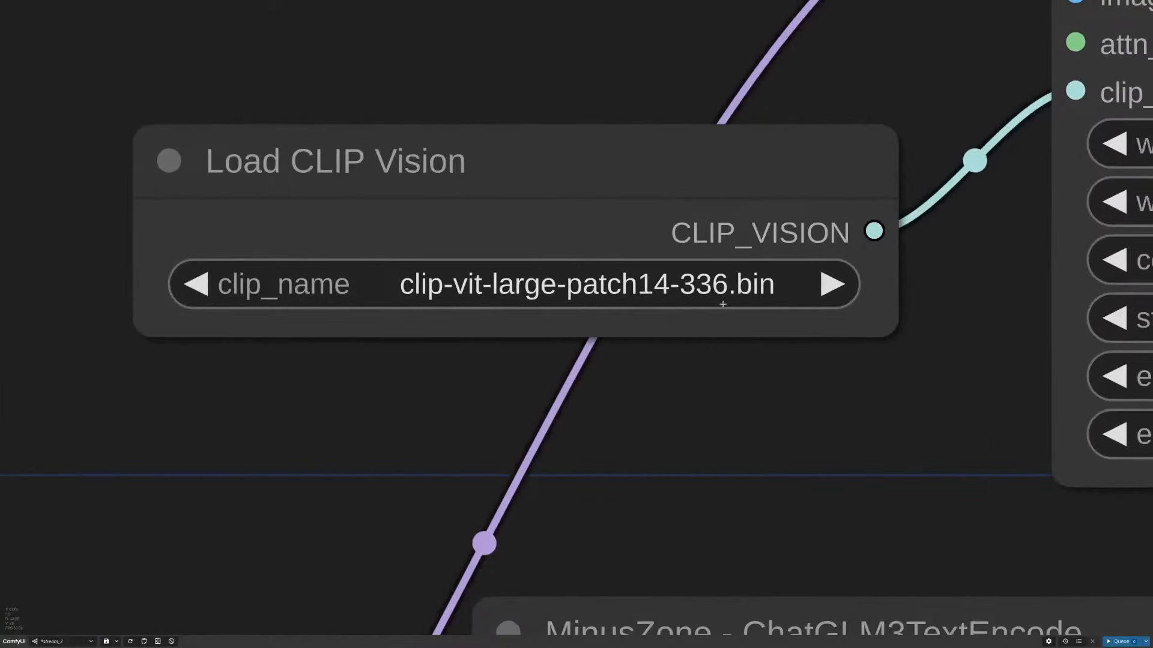
{"action": "scroll", "coordinate": [723, 295], "scroll_direction": "down", "scroll_amount": 12}
{"action": "left_click_drag", "start_coordinate": [749, 383], "coordinate": [766, 400]}
{"action": "left_click_drag", "start_coordinate": [751, 297], "coordinate": [757, 321]}
{"action": "left_click_drag", "start_coordinate": [707, 129], "coordinate": [697, 71]}
Step: Add a Prep Image For ClipVision node between the IPAdapter Model Loader and Load CLIP Vision nodes
{"action": "double_click", "coordinate": [653, 184]}
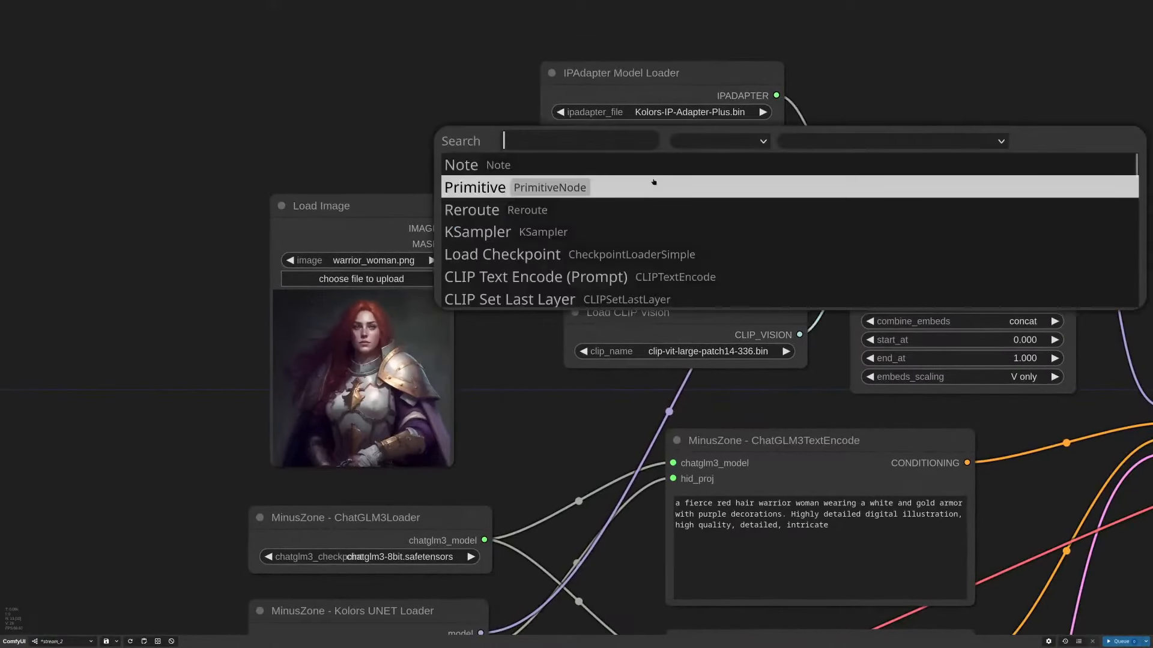
{"action": "type", "text": "clip"}
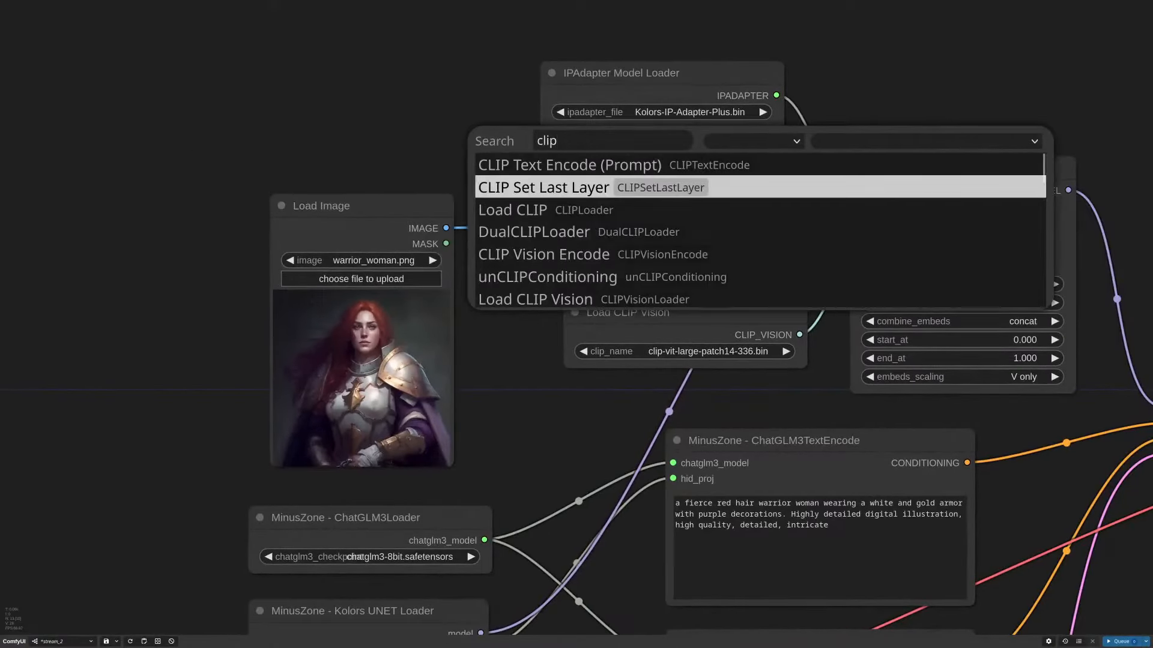
{"action": "key", "text": "ctrl+a"}
{"action": "type", "text": "pre"}
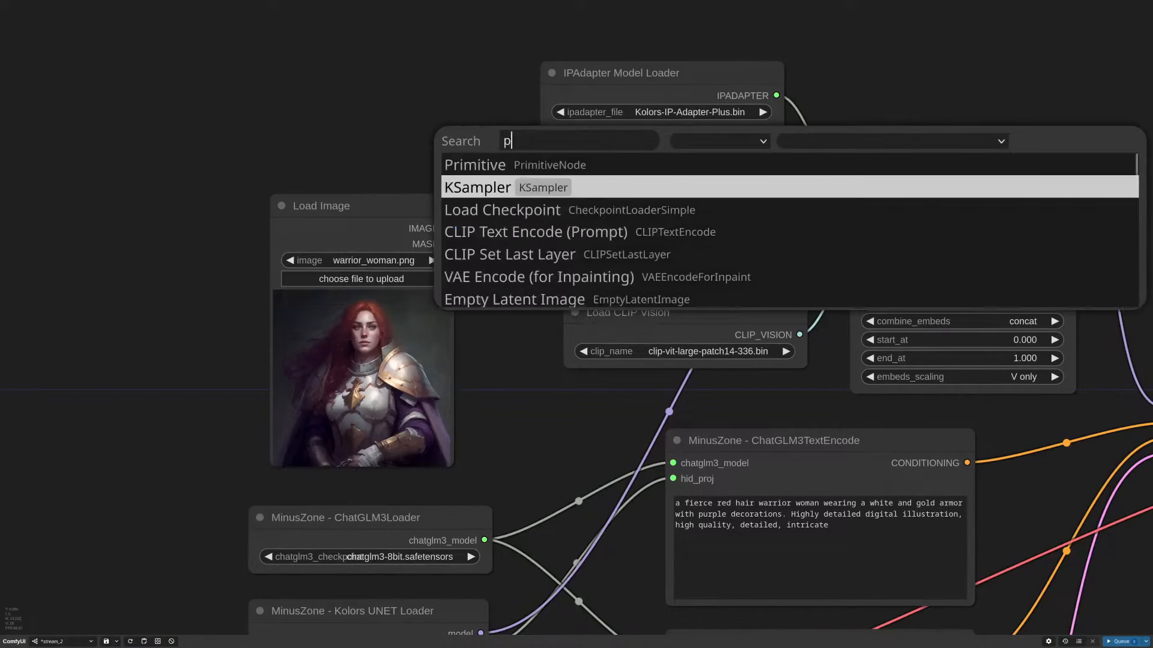
{"action": "type", "text": "pi"}
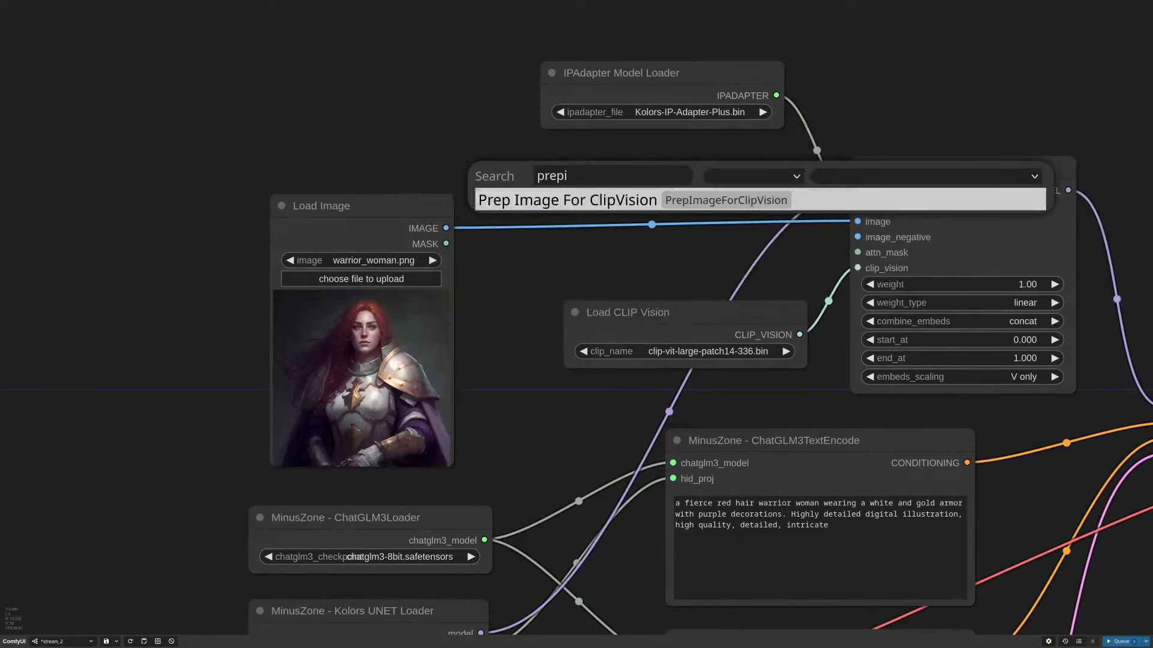
{"action": "key", "text": "Return"}
{"action": "left_click_drag", "start_coordinate": [737, 170], "coordinate": [646, 183]}
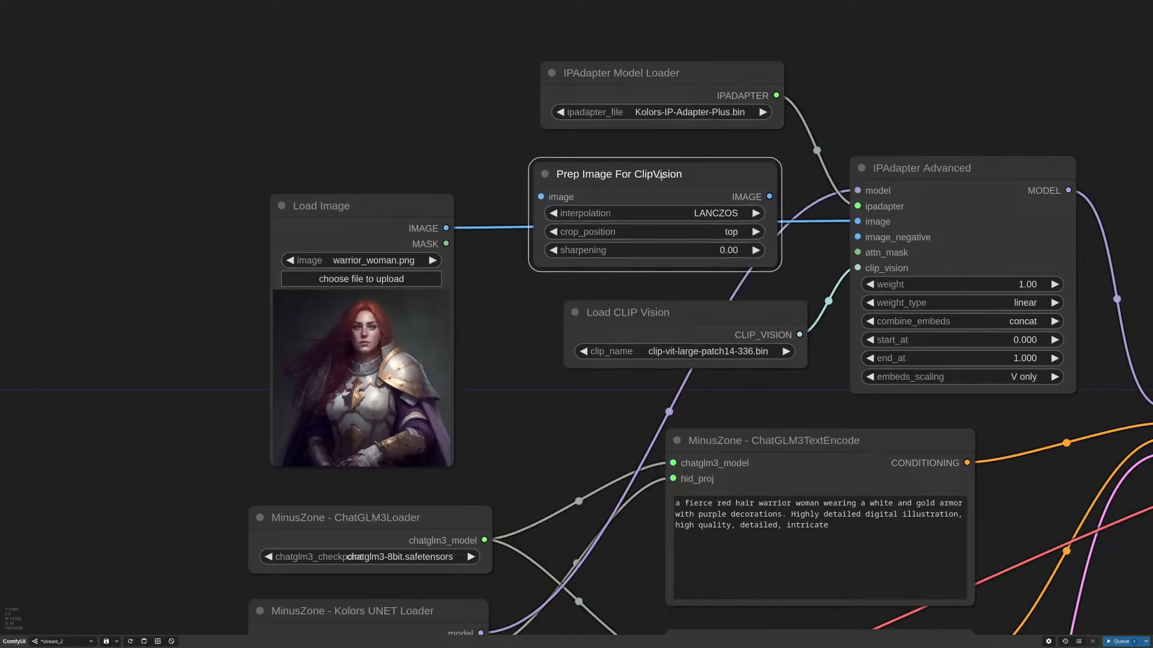
Step: Adjust the positions of the Load Image and Load CLIP Vision nodes, and delete the Prep Image For ClipVision node
{"action": "left_click_drag", "start_coordinate": [350, 212], "coordinate": [357, 188]}
{"action": "left_click_drag", "start_coordinate": [704, 254], "coordinate": [709, 252]}
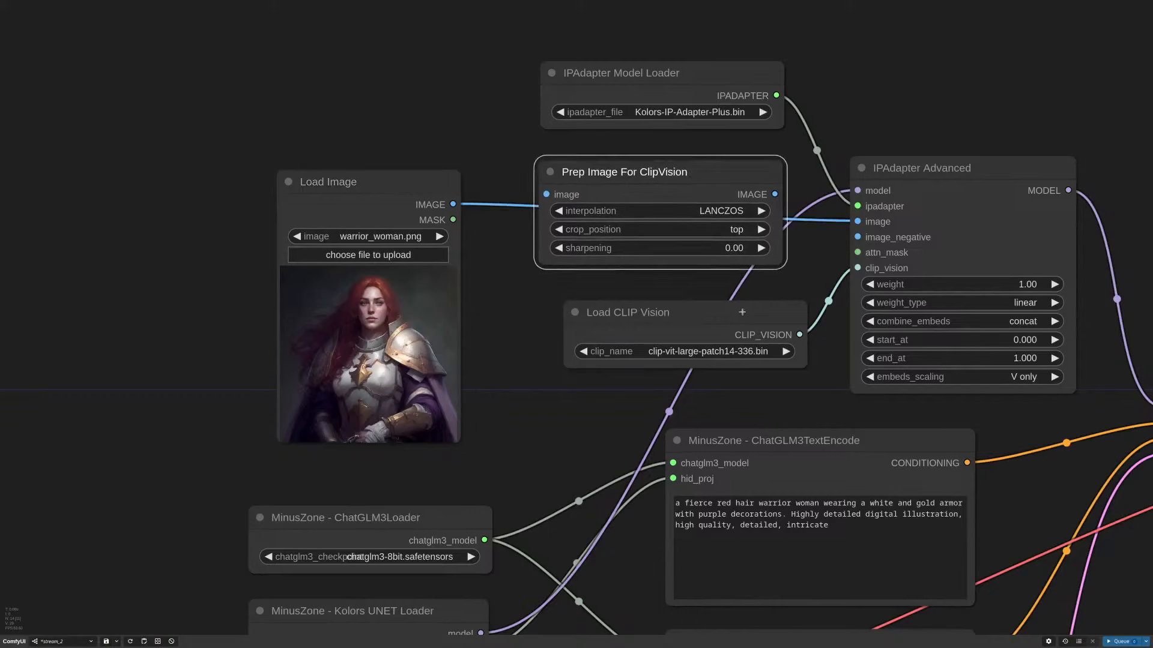
{"action": "left_click_drag", "start_coordinate": [742, 312], "coordinate": [729, 309]}
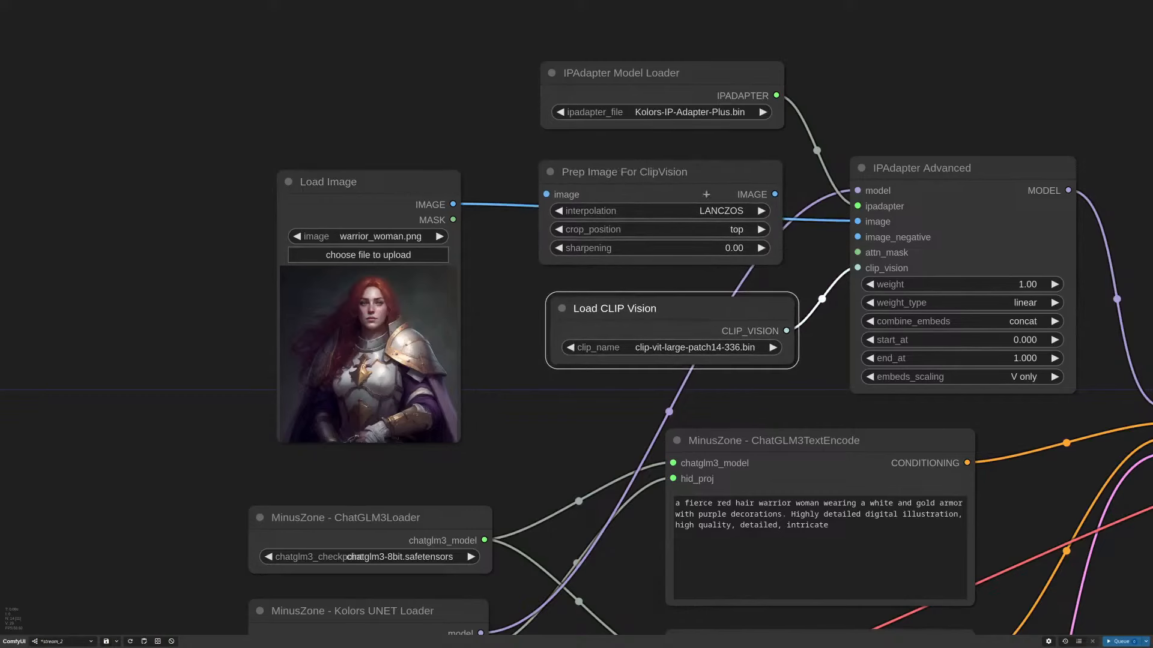
{"action": "left_click", "coordinate": [697, 177]}
{"action": "key", "text": "Delete"}
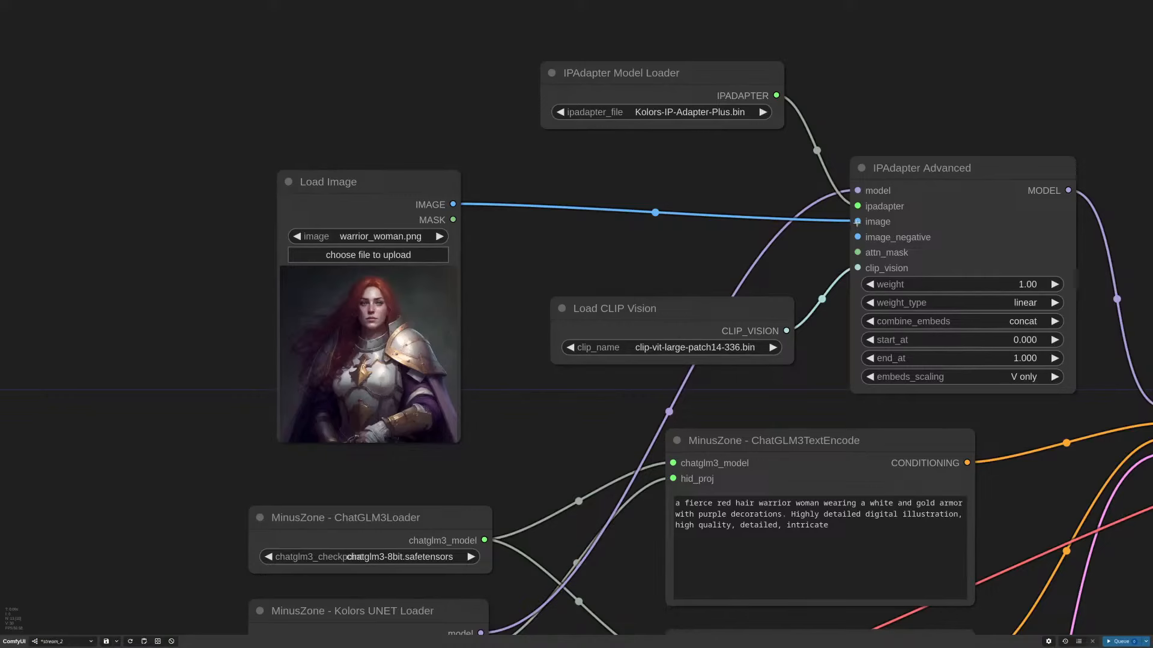
Step: Add an Upscale Image node between Load Image and IPAdapter Advanced
{"action": "double_click", "coordinate": [647, 190]}
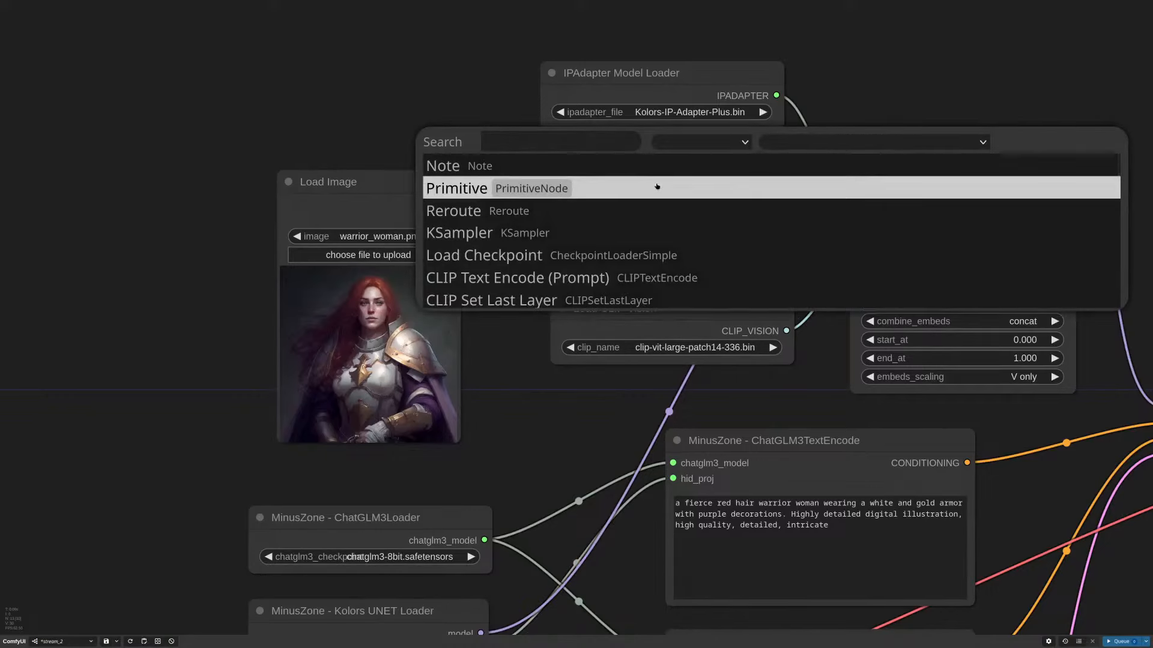
{"action": "type", "text": "ups"}
{"action": "left_click", "coordinate": [647, 211]}
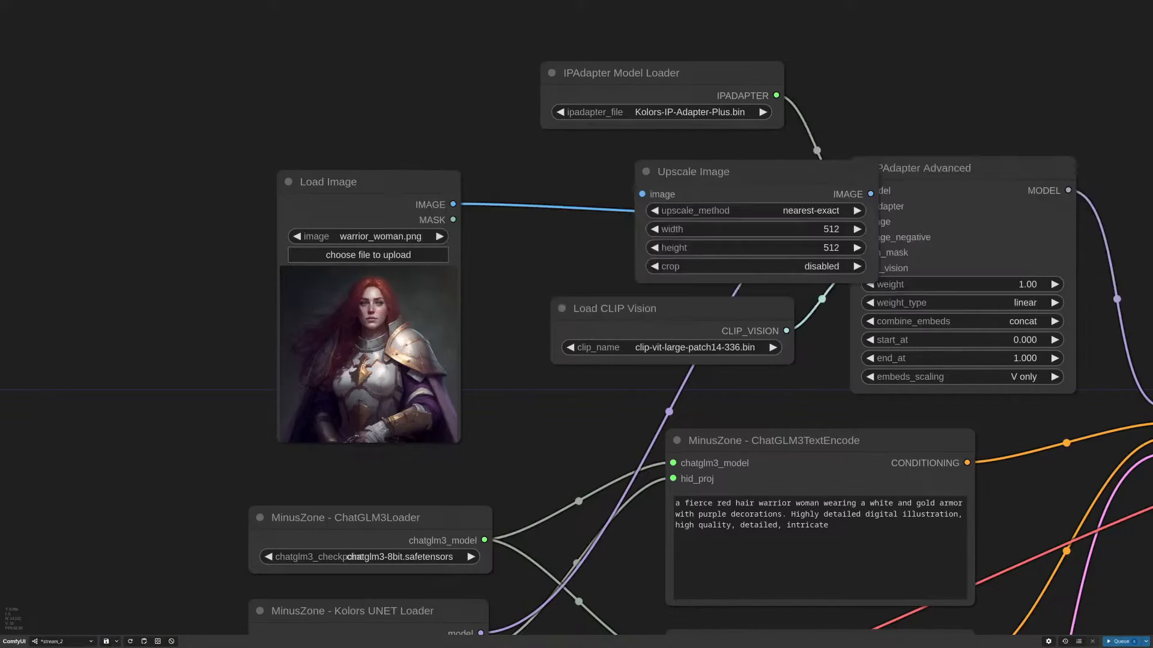
{"action": "left_click_drag", "start_coordinate": [690, 174], "coordinate": [620, 175]}
Step: Set the Upscale Image node's width and height to 336 and fit it between the two loader nodes
{"action": "left_click", "coordinate": [759, 231]}
{"action": "type", "text": "33"}
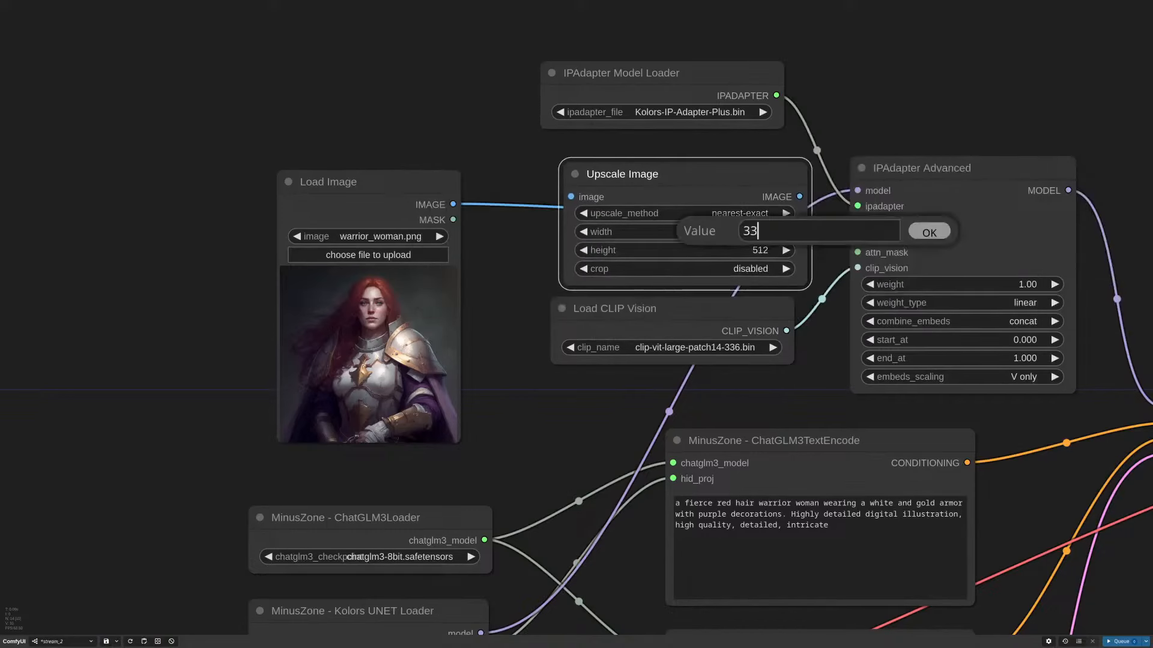
{"action": "type", "text": "6"}
{"action": "key", "text": "Return"}
{"action": "left_click", "coordinate": [738, 251]}
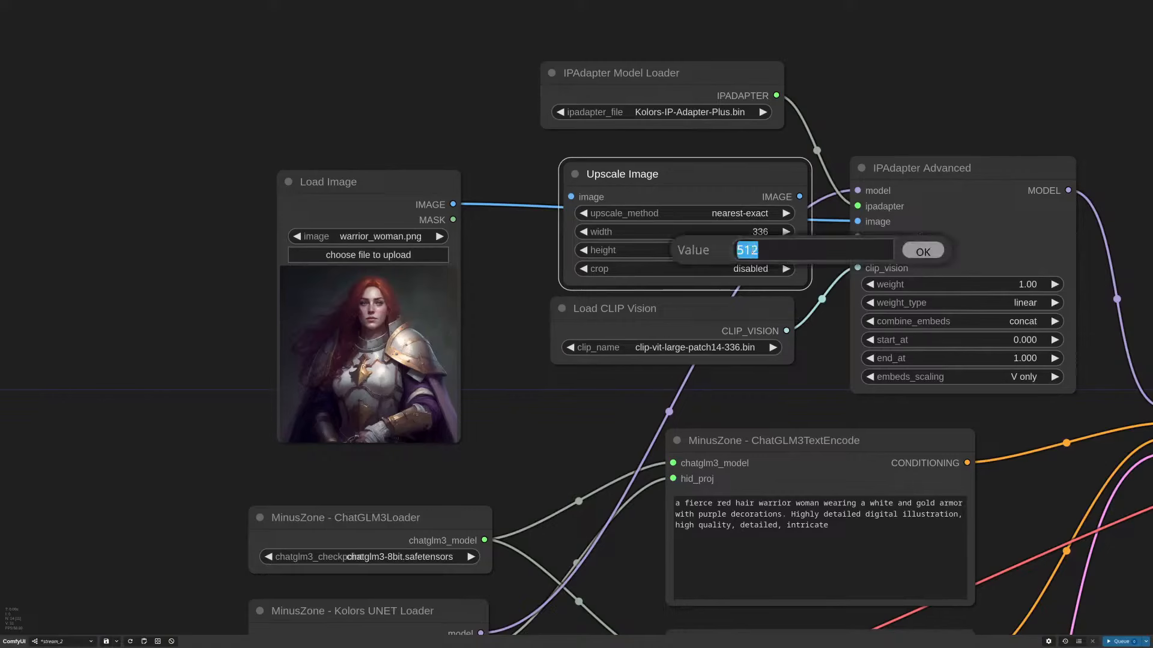
{"action": "type", "text": "336"}
{"action": "key", "text": "Return"}
{"action": "left_click_drag", "start_coordinate": [758, 174], "coordinate": [728, 165]}
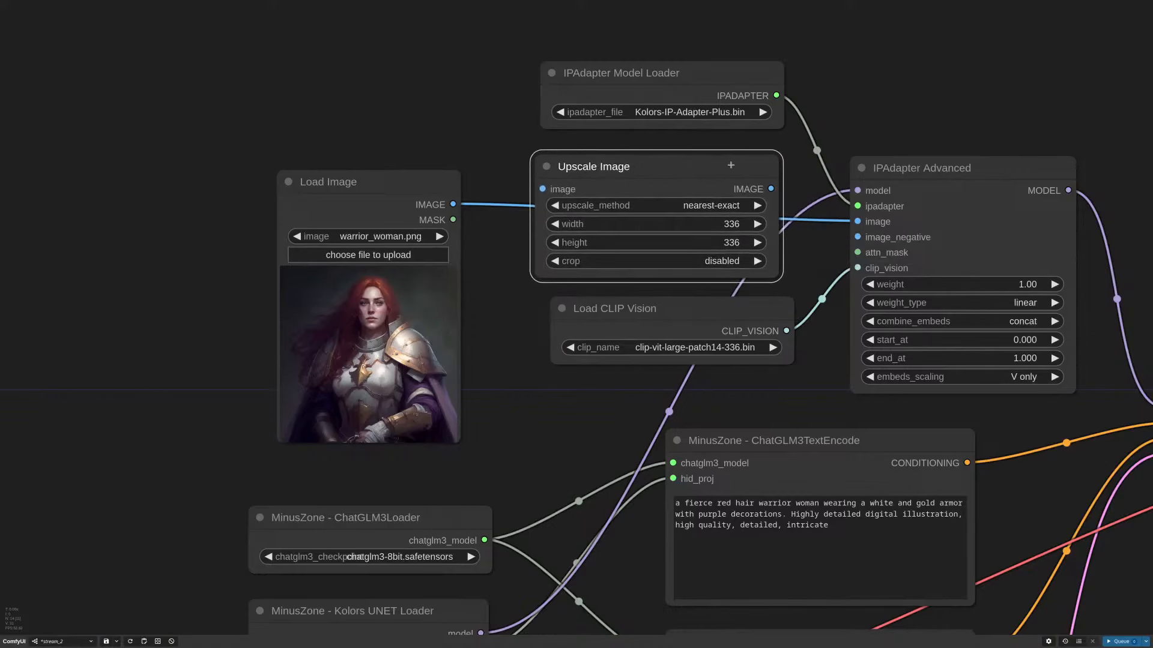
Step: Delete the Upscale Image node and move the IPAdapter Model Loader and Load CLIP Vision nodes closer together
{"action": "key", "text": "Delete"}
{"action": "scroll", "coordinate": [755, 399], "scroll_direction": "up", "scroll_amount": 2}
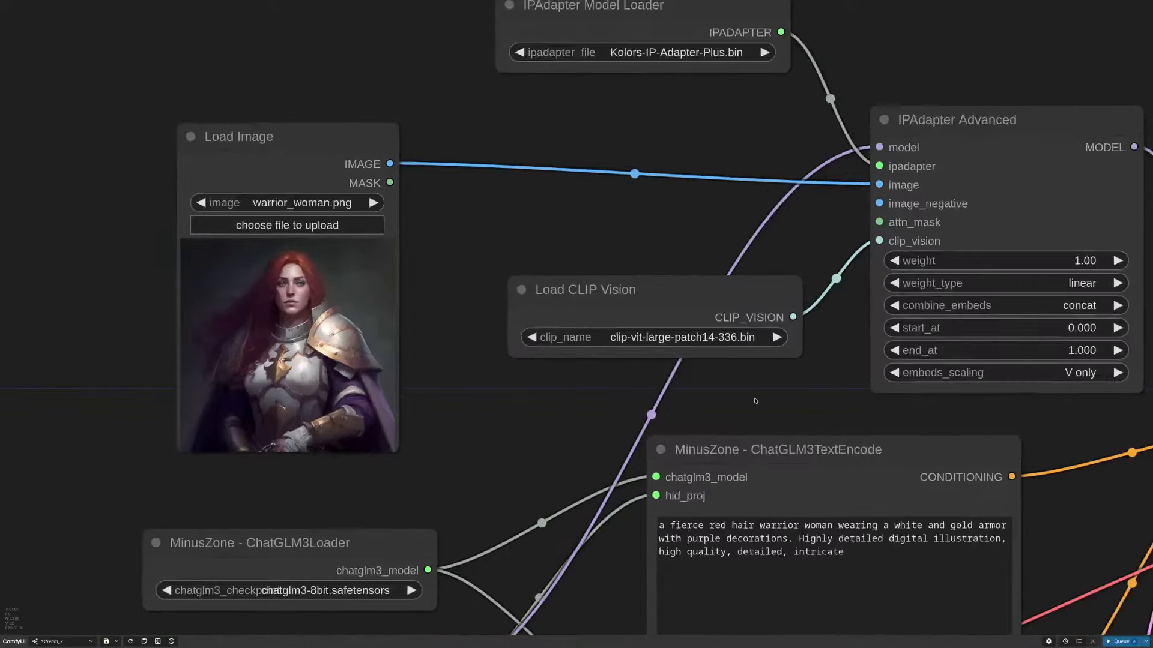
{"action": "left_click_drag", "start_coordinate": [756, 76], "coordinate": [756, 131]}
{"action": "scroll", "coordinate": [736, 344], "scroll_direction": "up", "scroll_amount": 5}
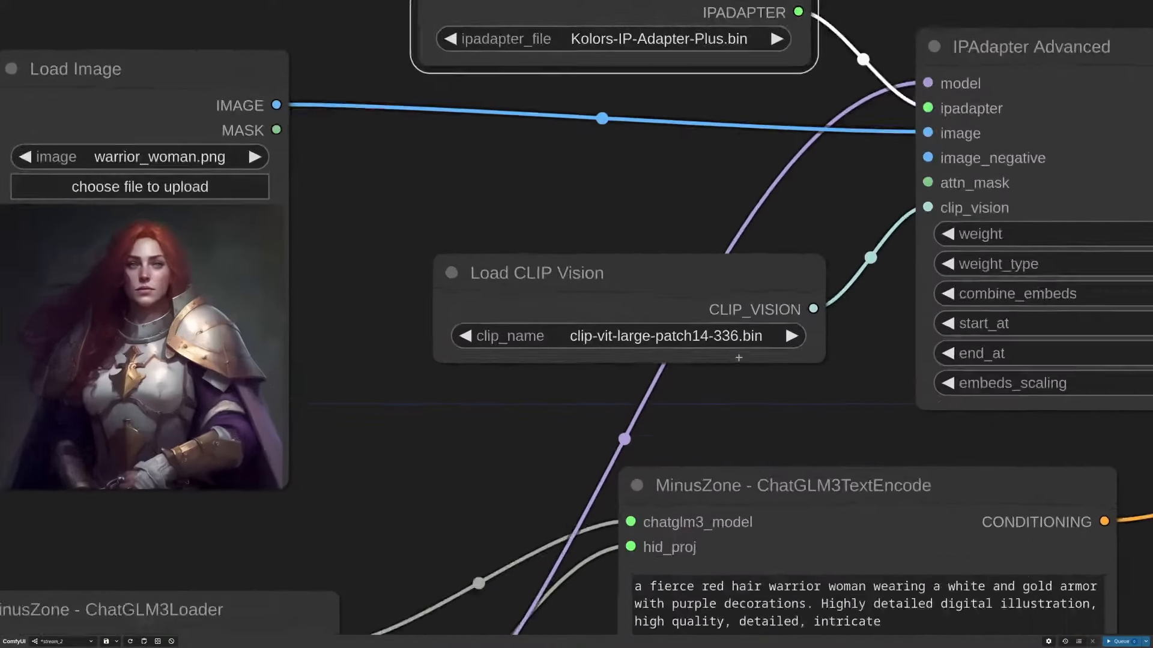
{"action": "left_click_drag", "start_coordinate": [721, 338], "coordinate": [716, 320]}
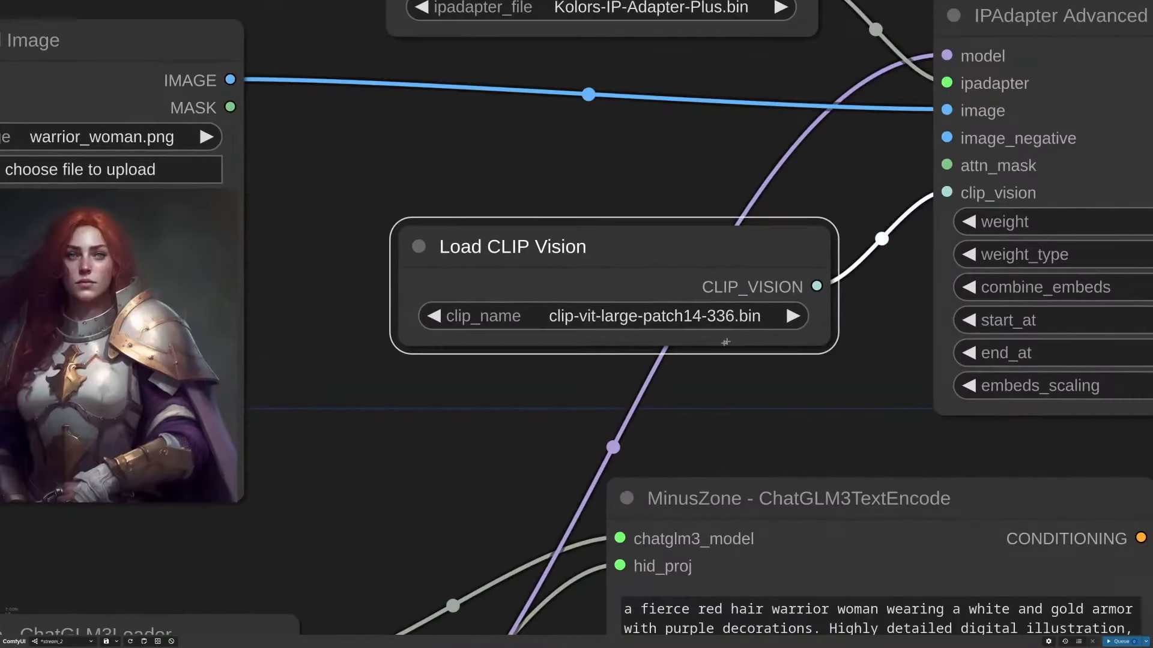
Step: Move the Load Image node up and closer to the IPAdapter nodes so its image link runs straight
{"action": "scroll", "coordinate": [737, 326], "scroll_direction": "up", "scroll_amount": 2}
{"action": "scroll", "coordinate": [667, 289], "scroll_direction": "down", "scroll_amount": 6}
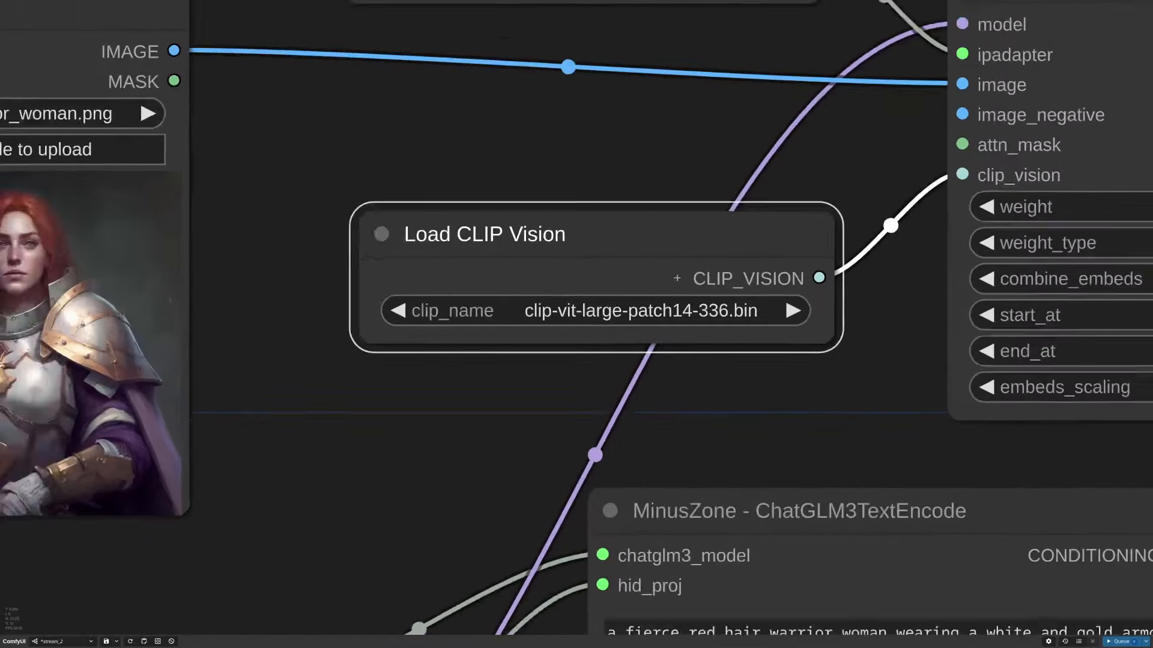
{"action": "scroll", "coordinate": [679, 272], "scroll_direction": "down", "scroll_amount": 6}
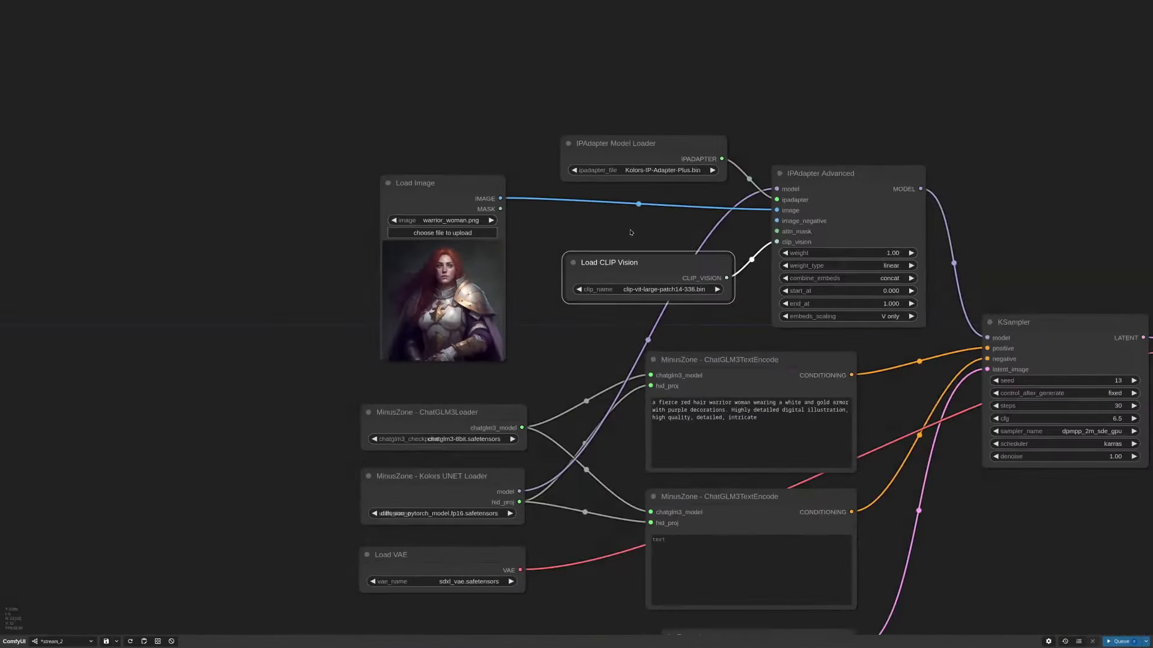
{"action": "left_click_drag", "start_coordinate": [538, 292], "coordinate": [555, 233]}
{"action": "left_click_drag", "start_coordinate": [483, 130], "coordinate": [509, 142]}
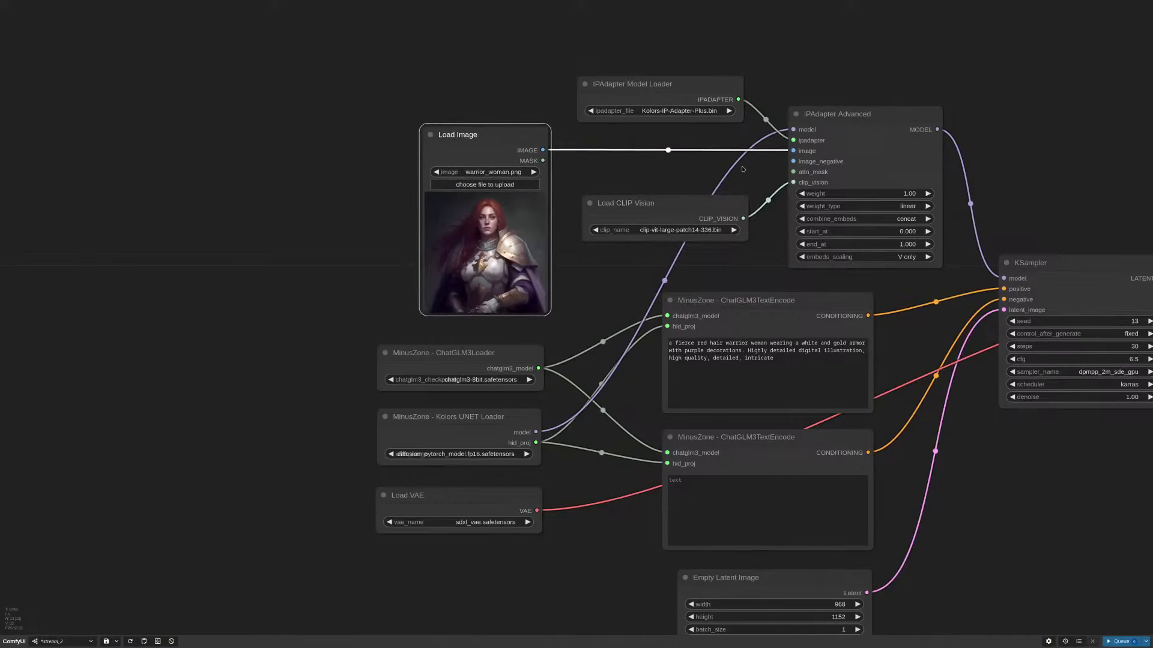
Step: Examine the IPAdapter Advanced settings, the ChatGLM3 text encoders and the model loaders of the Kolors workflow
{"action": "left_click_drag", "start_coordinate": [744, 168], "coordinate": [666, 141]}
{"action": "left_click_drag", "start_coordinate": [637, 250], "coordinate": [557, 239]}
{"action": "scroll", "coordinate": [685, 211], "scroll_direction": "up", "scroll_amount": 5}
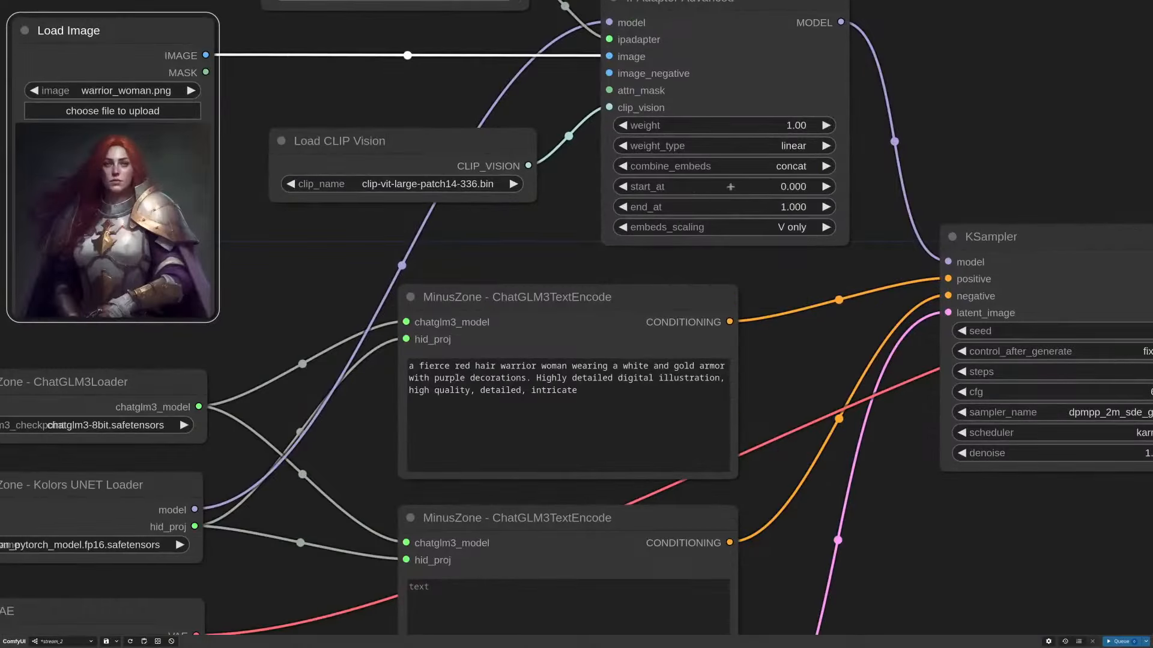
{"action": "left_click_drag", "start_coordinate": [587, 203], "coordinate": [578, 232]}
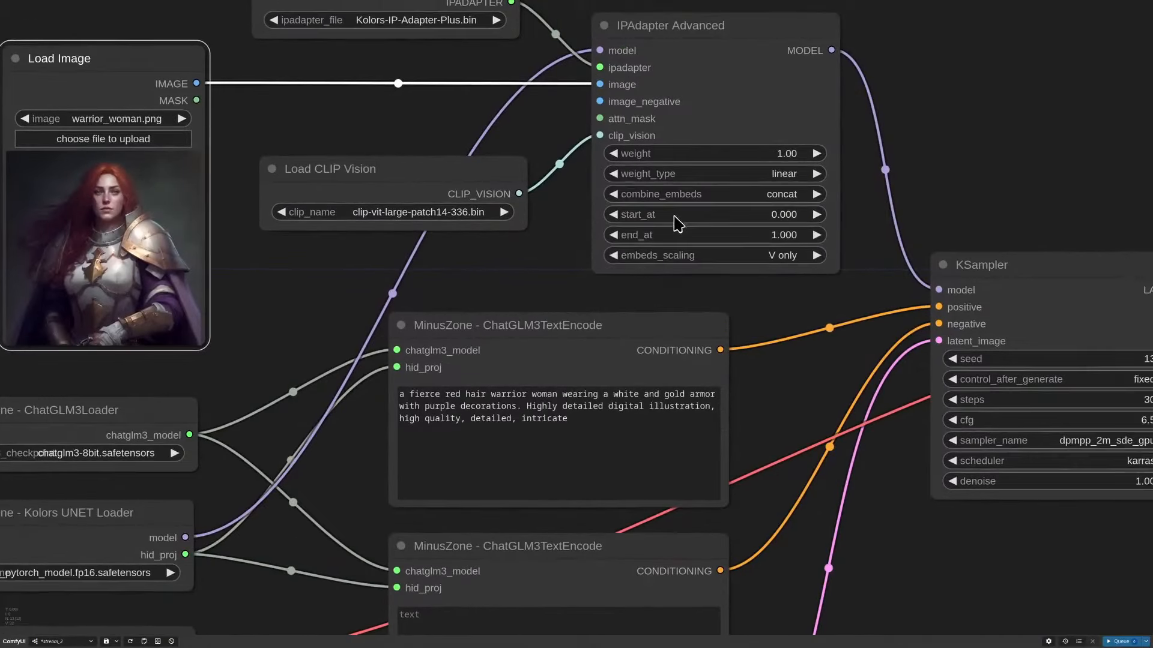
{"action": "left_click_drag", "start_coordinate": [804, 425], "coordinate": [887, 272]}
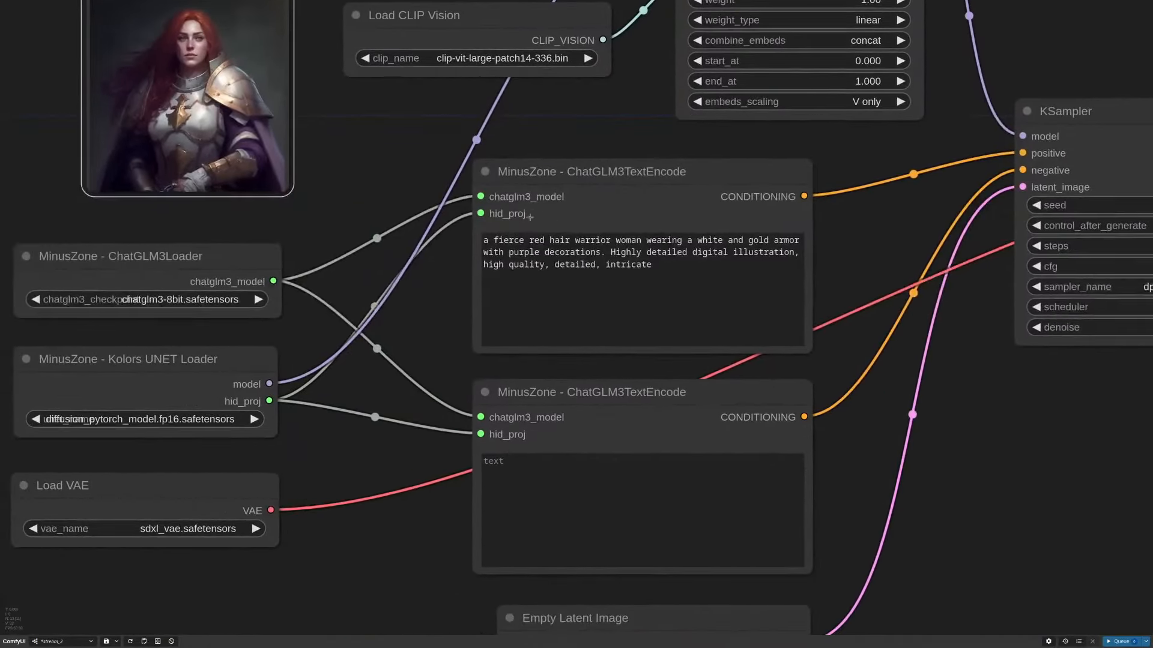
{"action": "scroll", "coordinate": [429, 163], "scroll_direction": "down", "scroll_amount": 2}
{"action": "left_click_drag", "start_coordinate": [409, 144], "coordinate": [699, 254]}
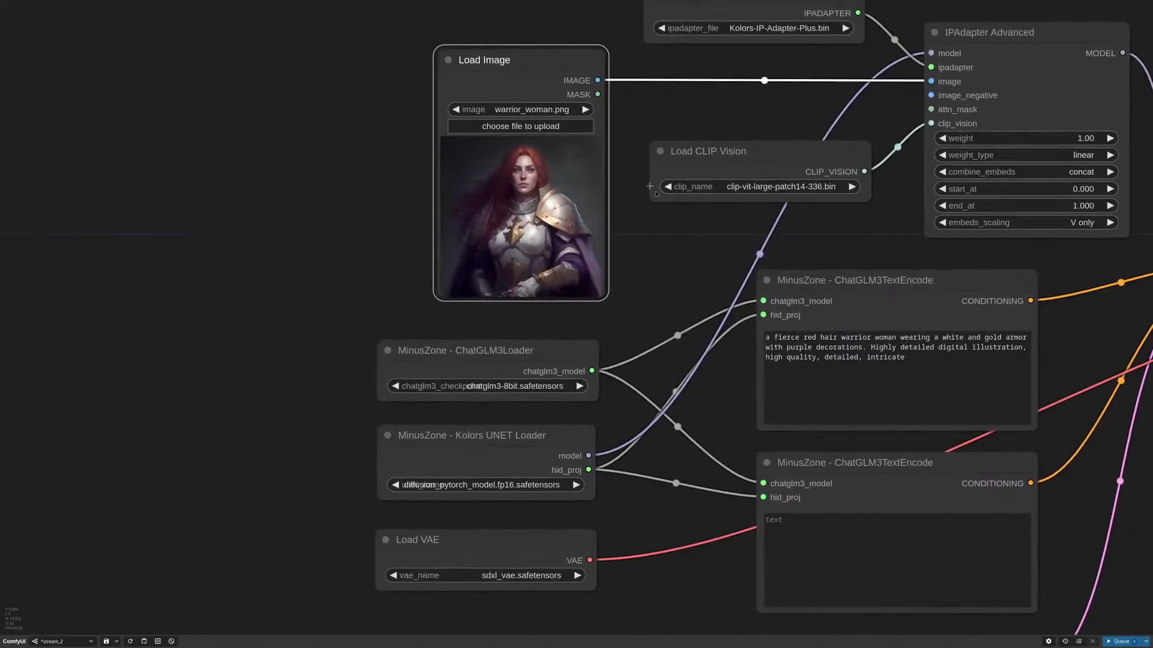
{"action": "left_click_drag", "start_coordinate": [642, 111], "coordinate": [698, 133]}
{"action": "left_click_drag", "start_coordinate": [591, 83], "coordinate": [587, 82]}
{"action": "left_click_drag", "start_coordinate": [738, 319], "coordinate": [600, 218]}
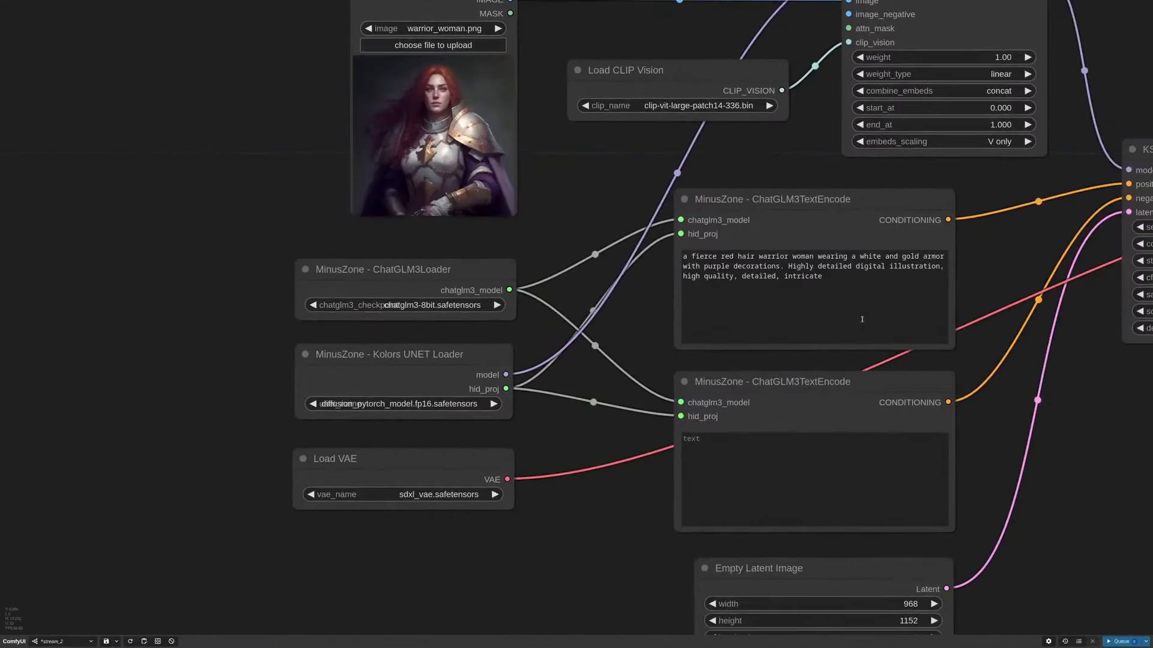
{"action": "scroll", "coordinate": [995, 327], "scroll_direction": "up", "scroll_amount": 2}
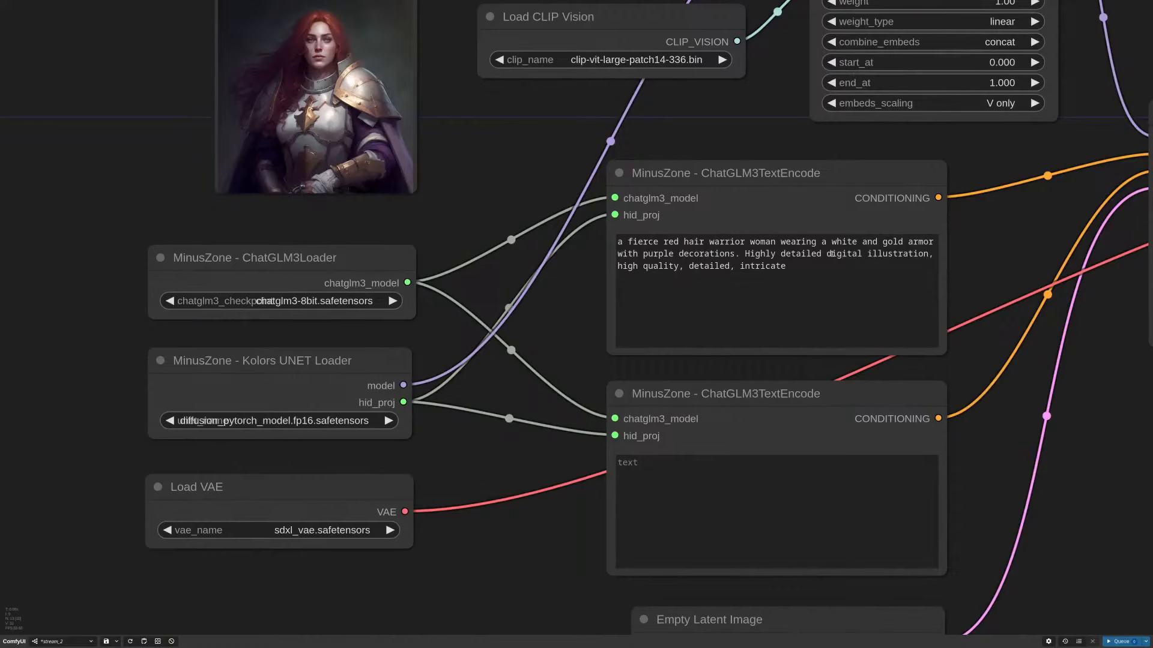
{"action": "scroll", "coordinate": [770, 121], "scroll_direction": "down", "scroll_amount": 6}
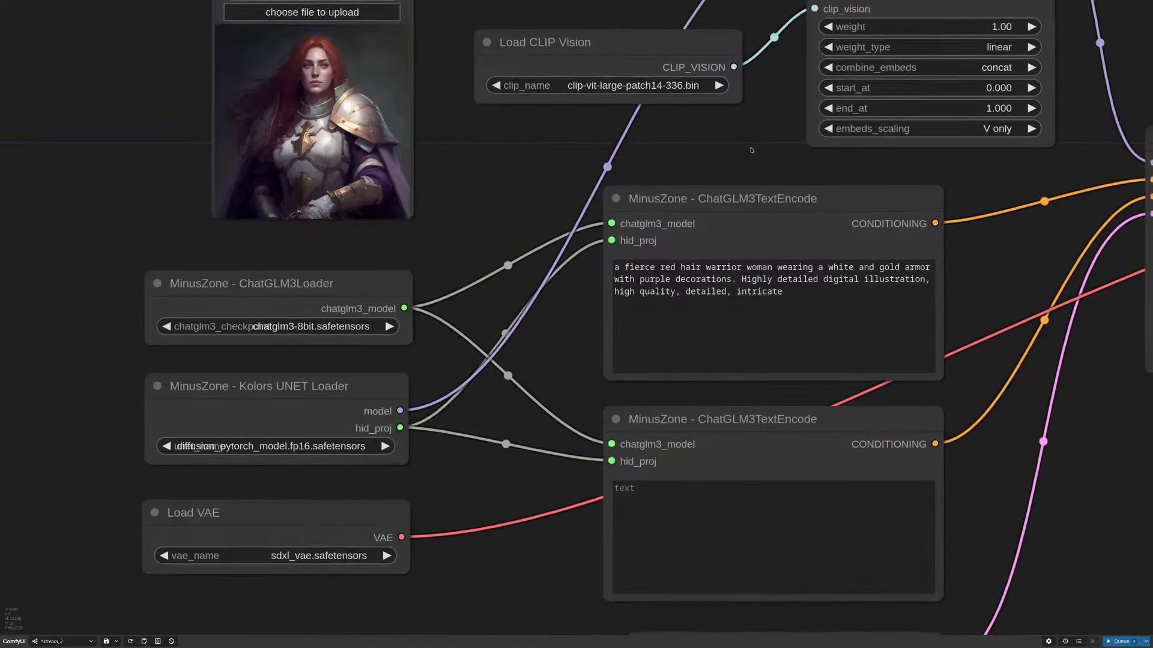
Step: Queue the Kolors IPAdapter workflow to generate the warrior image and nudge the positive ChatGLM3TextEncode node slightly down
{"action": "scroll", "coordinate": [687, 417], "scroll_direction": "up", "scroll_amount": 5}
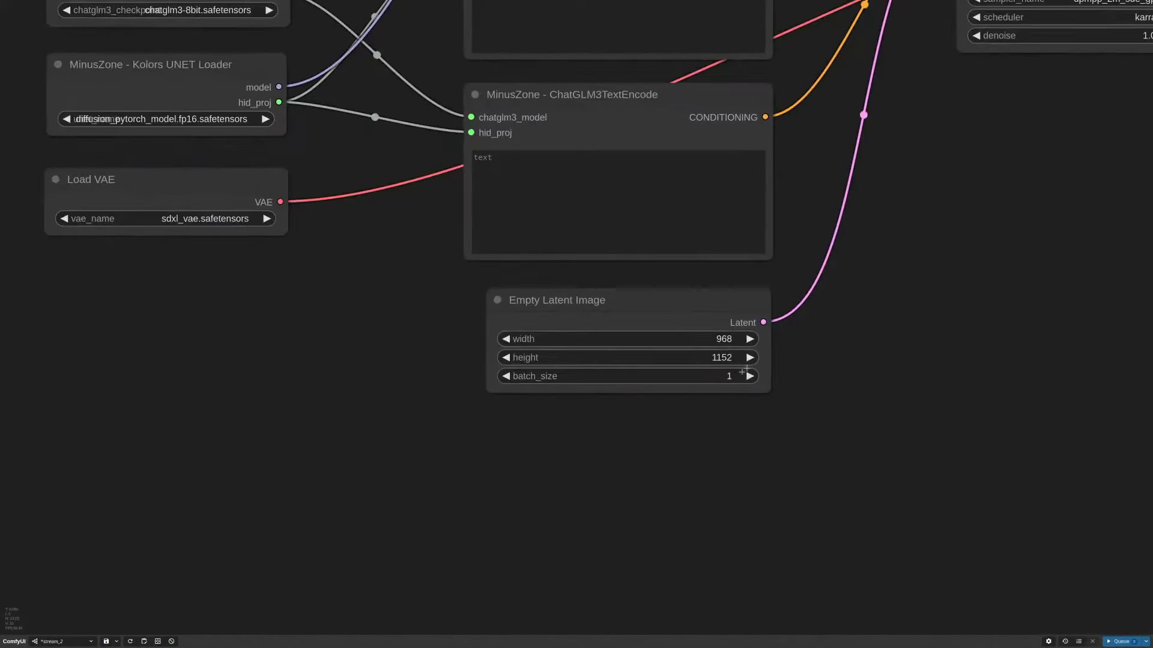
{"action": "scroll", "coordinate": [855, 303], "scroll_direction": "down", "scroll_amount": 8}
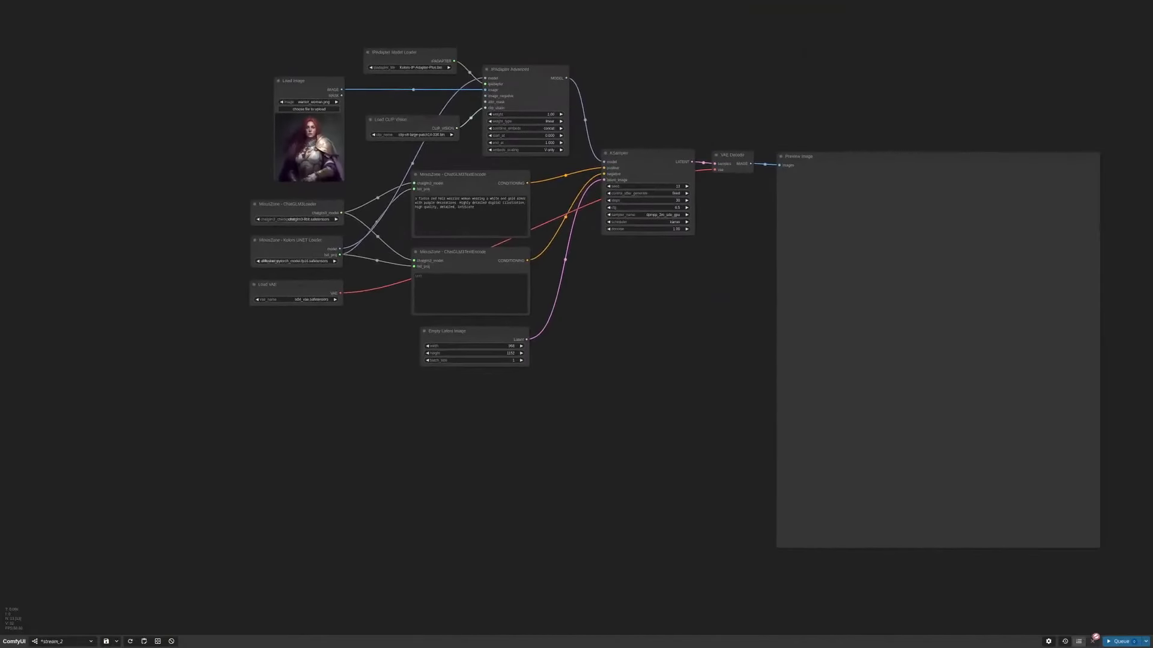
{"action": "left_click", "coordinate": [1120, 642]}
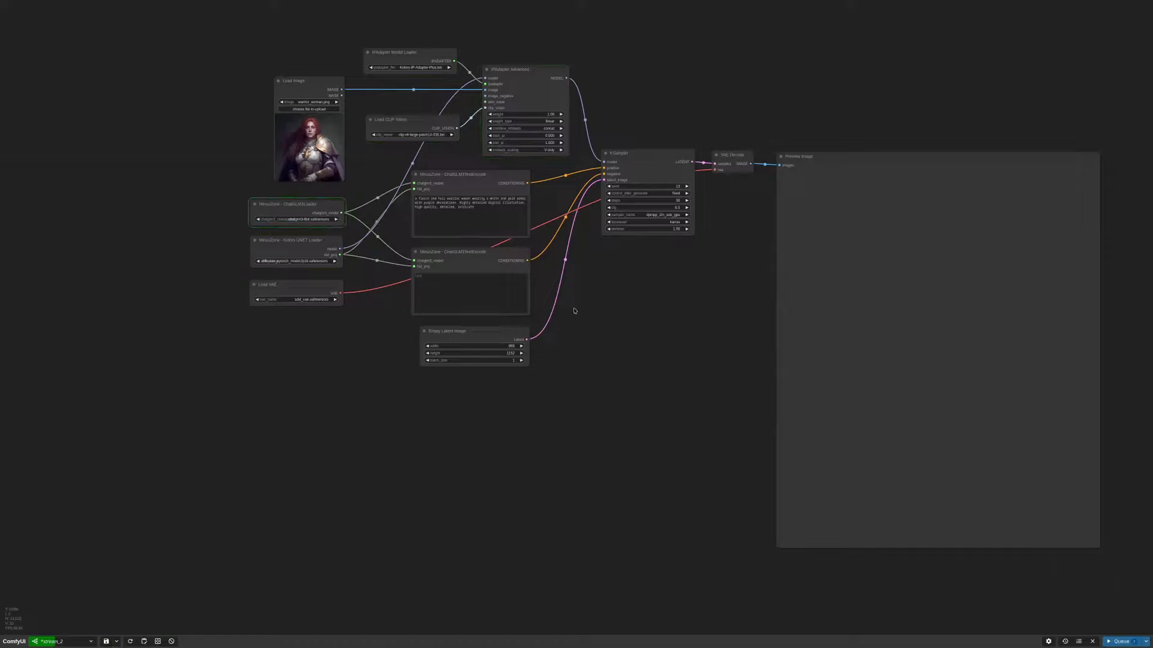
{"action": "scroll", "coordinate": [489, 229], "scroll_direction": "up", "scroll_amount": 5}
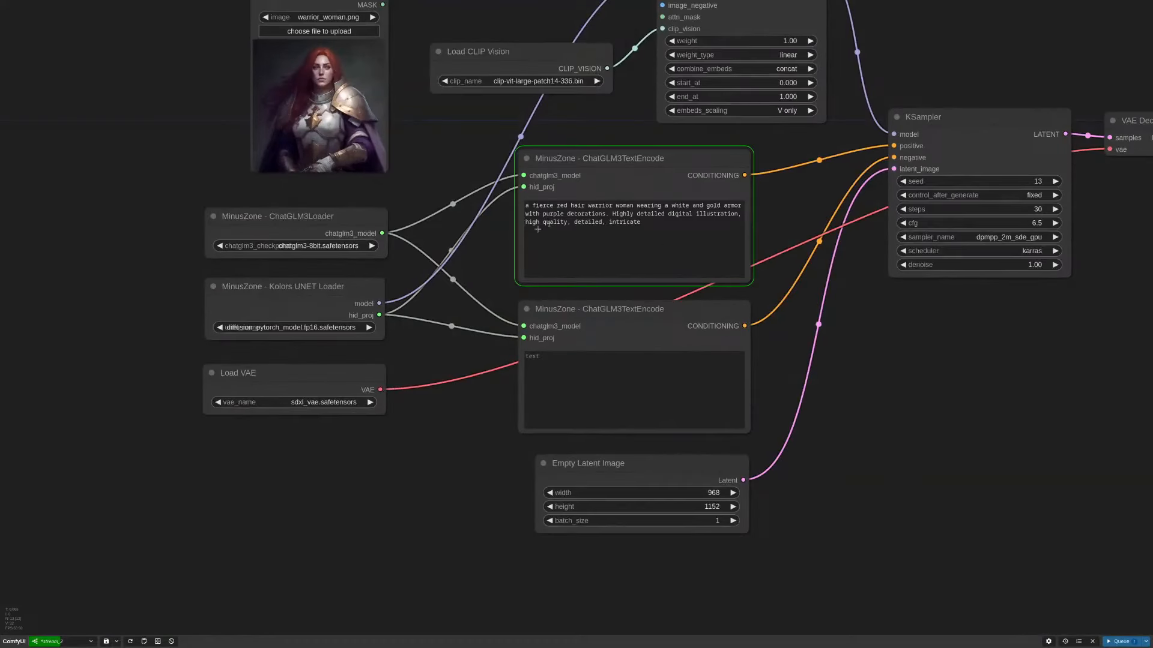
{"action": "left_click_drag", "start_coordinate": [615, 158], "coordinate": [614, 161]}
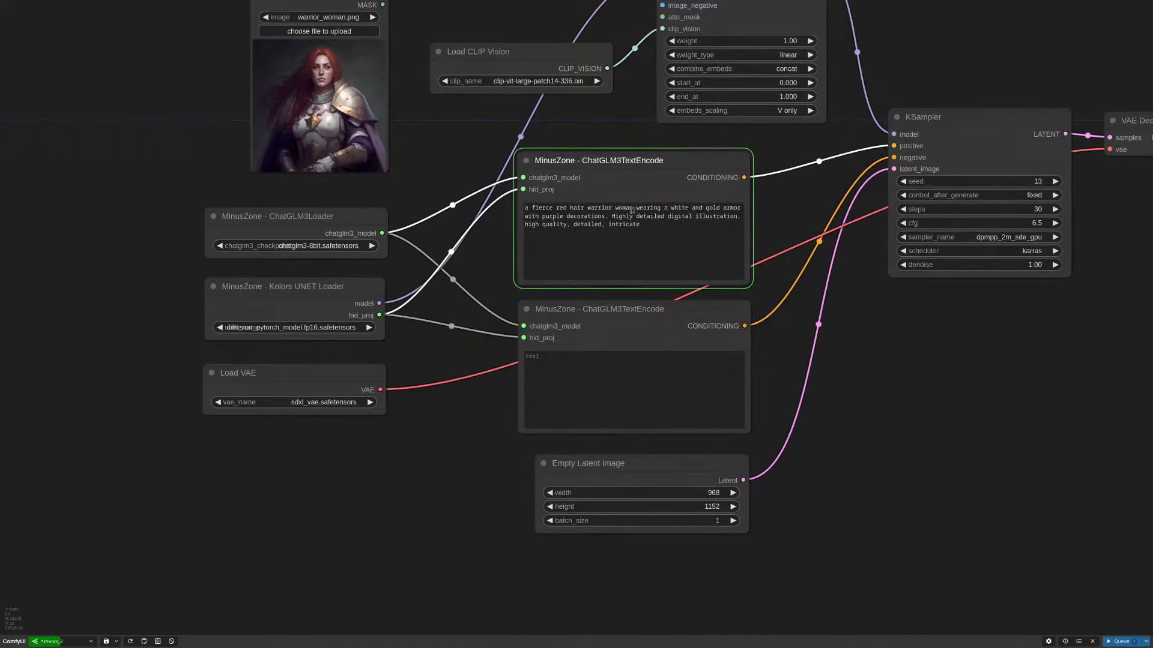
{"action": "scroll", "coordinate": [844, 359], "scroll_direction": "down", "scroll_amount": 7}
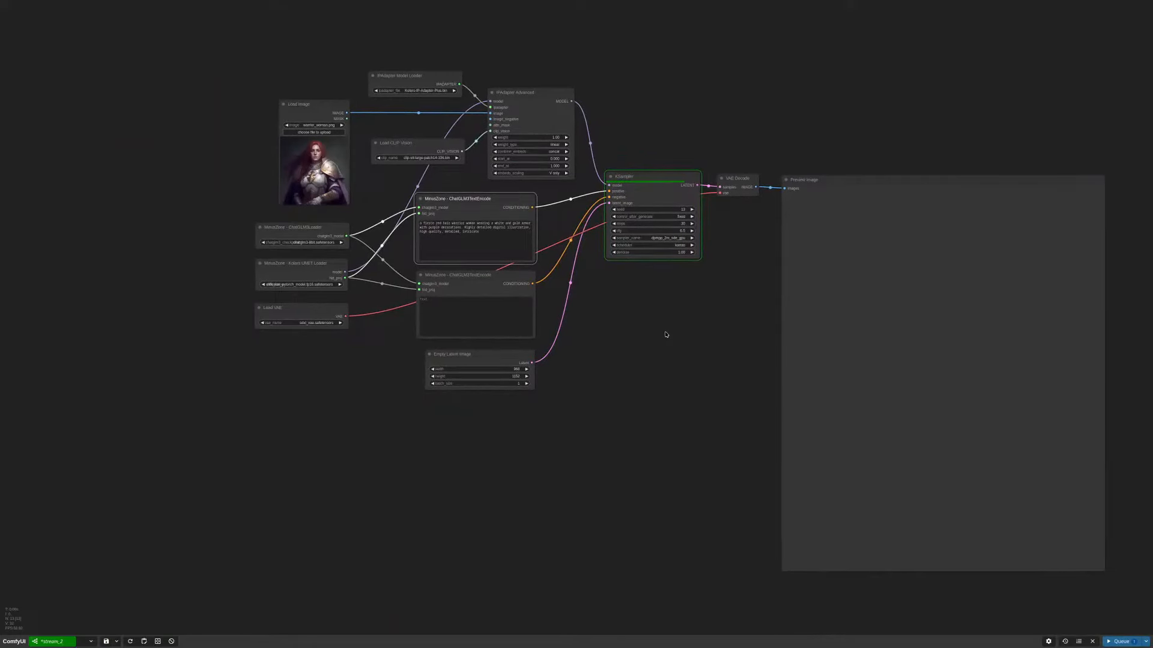
{"action": "left_click_drag", "start_coordinate": [666, 334], "coordinate": [660, 324]}
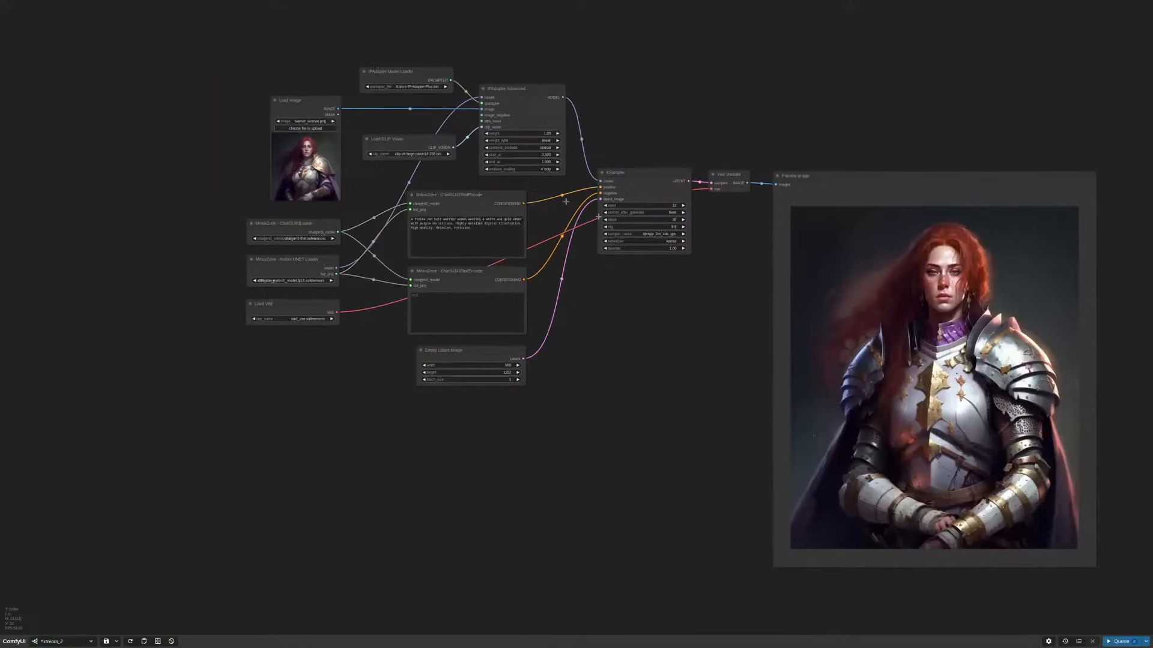
{"action": "scroll", "coordinate": [629, 95], "scroll_direction": "down", "scroll_amount": 3}
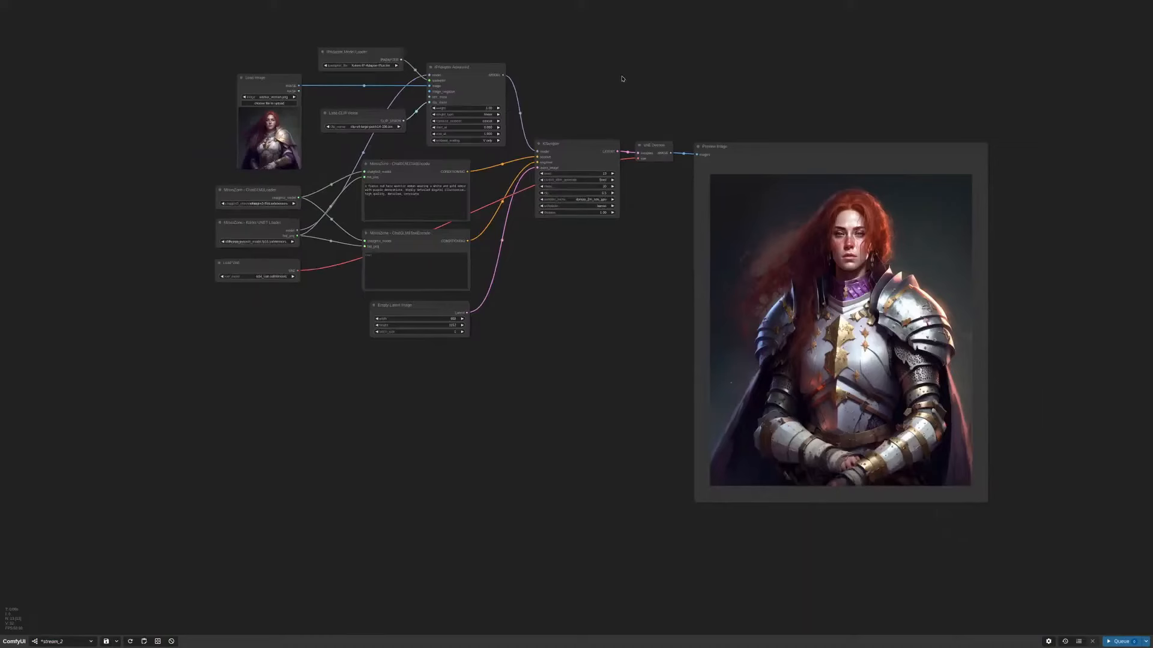
Step: Move the Load Image node below VAE Decode, beside the preview, and shift the Preview Image node slightly right to make room
{"action": "left_click_drag", "start_coordinate": [282, 83], "coordinate": [670, 179]}
{"action": "scroll", "coordinate": [840, 219], "scroll_direction": "up", "scroll_amount": 2}
{"action": "left_click_drag", "start_coordinate": [737, 147], "coordinate": [770, 142]}
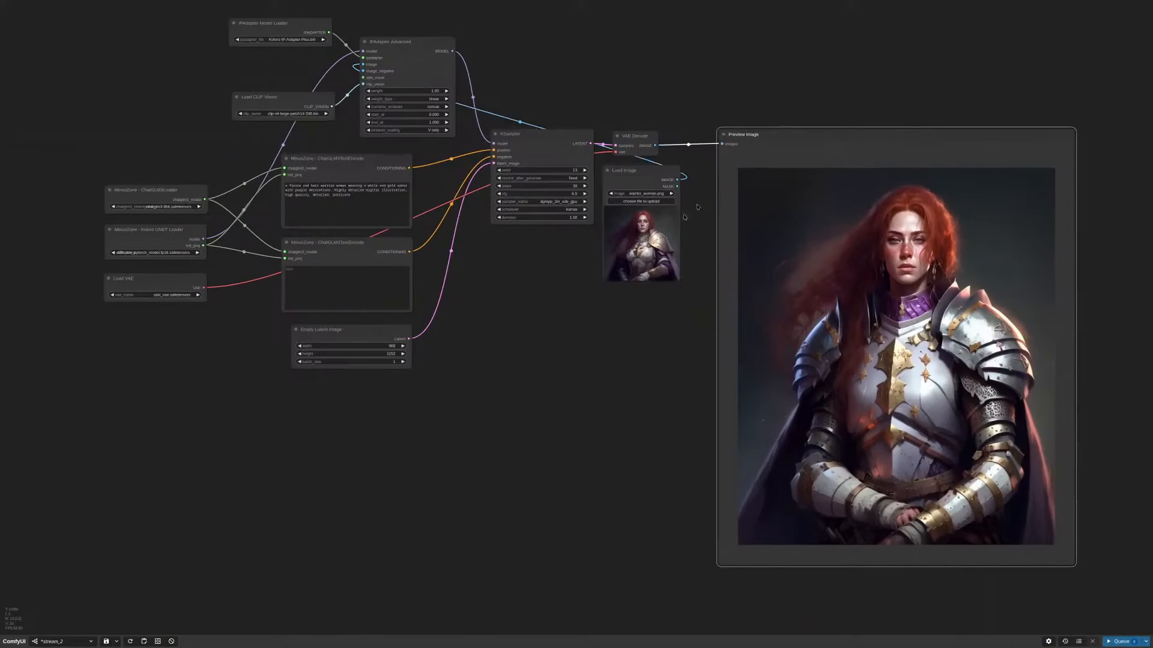
{"action": "scroll", "coordinate": [822, 147], "scroll_direction": "down", "scroll_amount": 2}
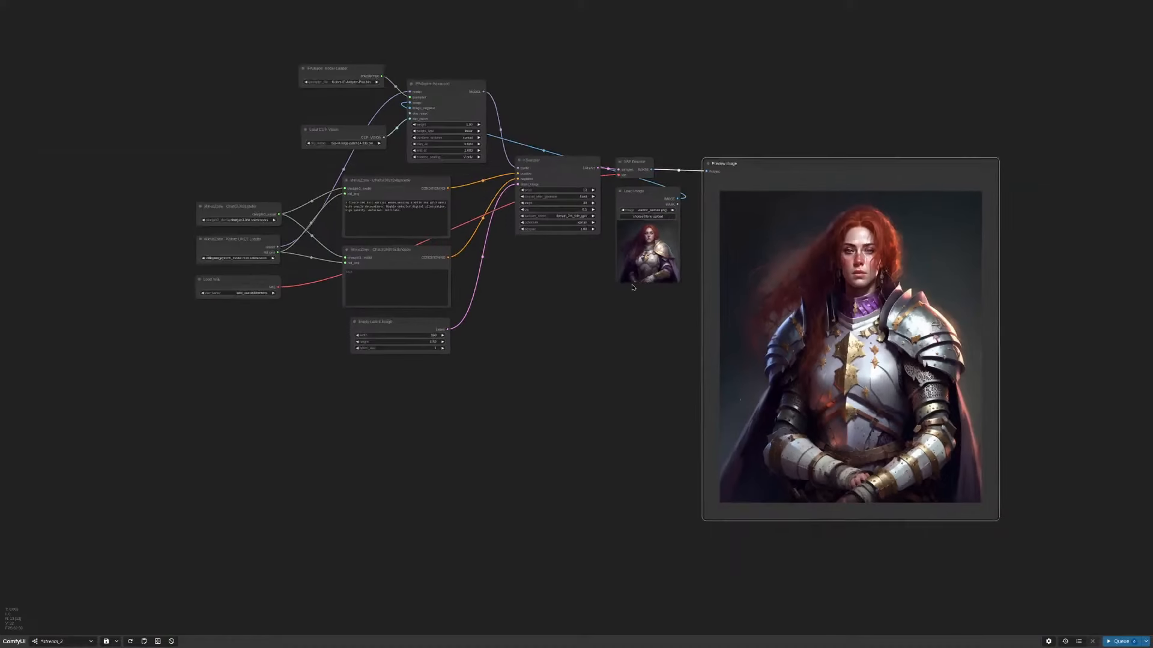
{"action": "left_click_drag", "start_coordinate": [651, 335], "coordinate": [665, 336]}
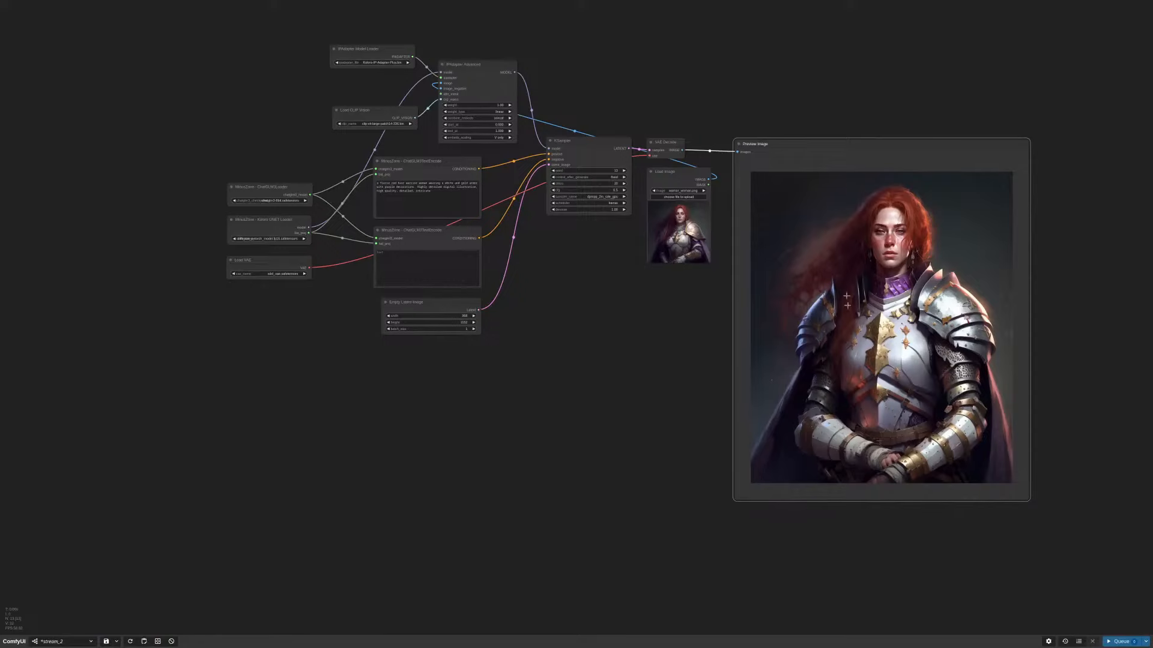
Step: Fine-tune the Load Image and Preview Image node positions so the reference and the generated warrior can be compared side by side
{"action": "scroll", "coordinate": [676, 246], "scroll_direction": "up", "scroll_amount": 2}
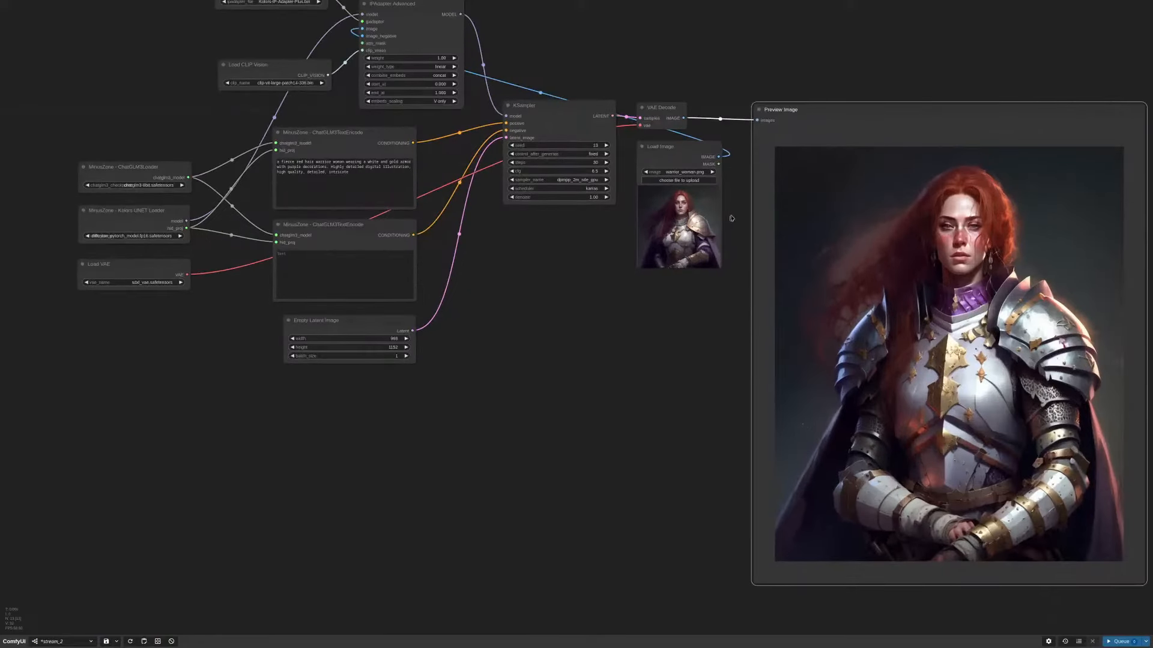
{"action": "left_click_drag", "start_coordinate": [732, 219], "coordinate": [710, 239]}
{"action": "left_click_drag", "start_coordinate": [653, 170], "coordinate": [662, 173]}
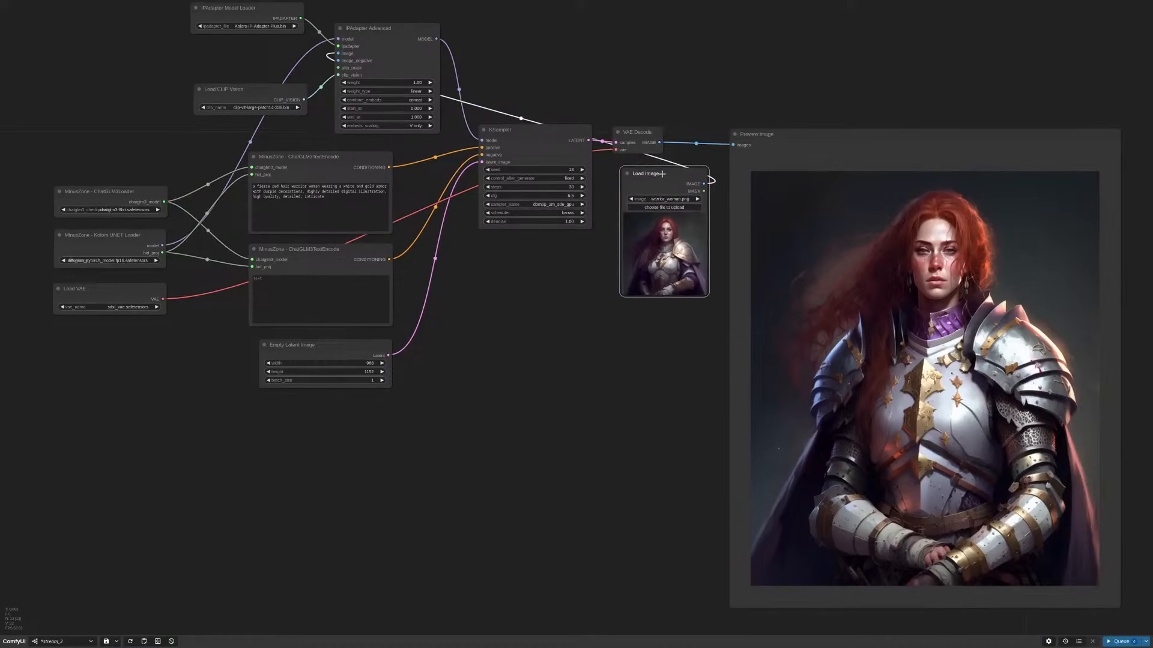
{"action": "left_click_drag", "start_coordinate": [810, 147], "coordinate": [814, 129]}
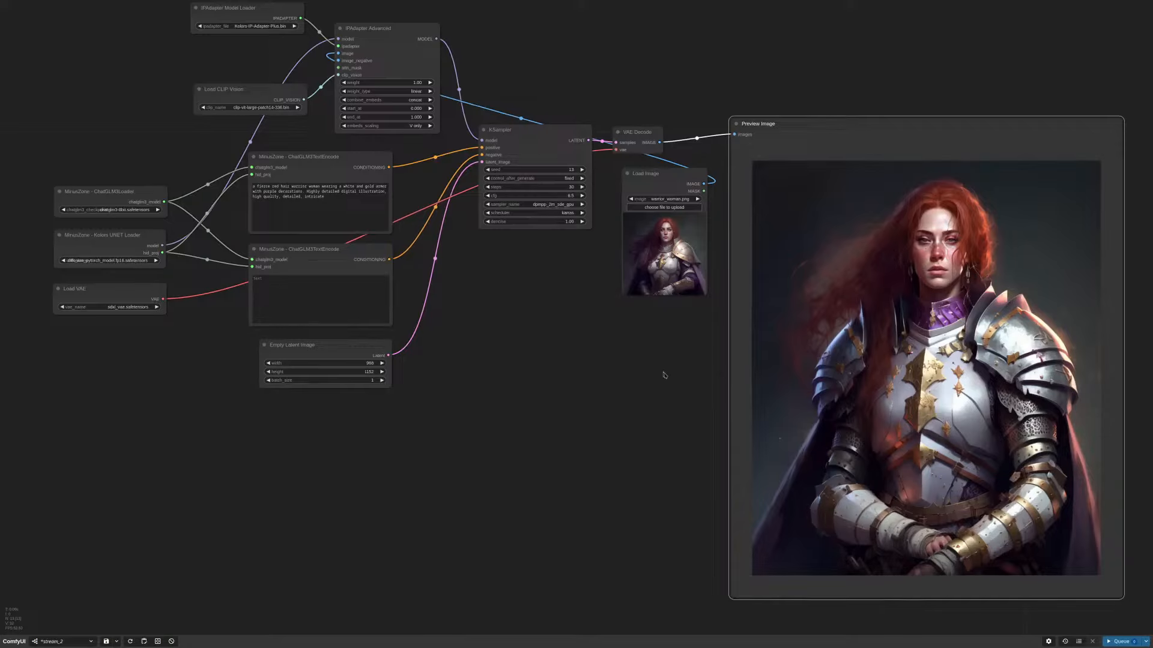
{"action": "left_click_drag", "start_coordinate": [664, 376], "coordinate": [743, 398]}
{"action": "left_click_drag", "start_coordinate": [746, 195], "coordinate": [745, 196]}
{"action": "scroll", "coordinate": [759, 270], "scroll_direction": "up", "scroll_amount": 5}
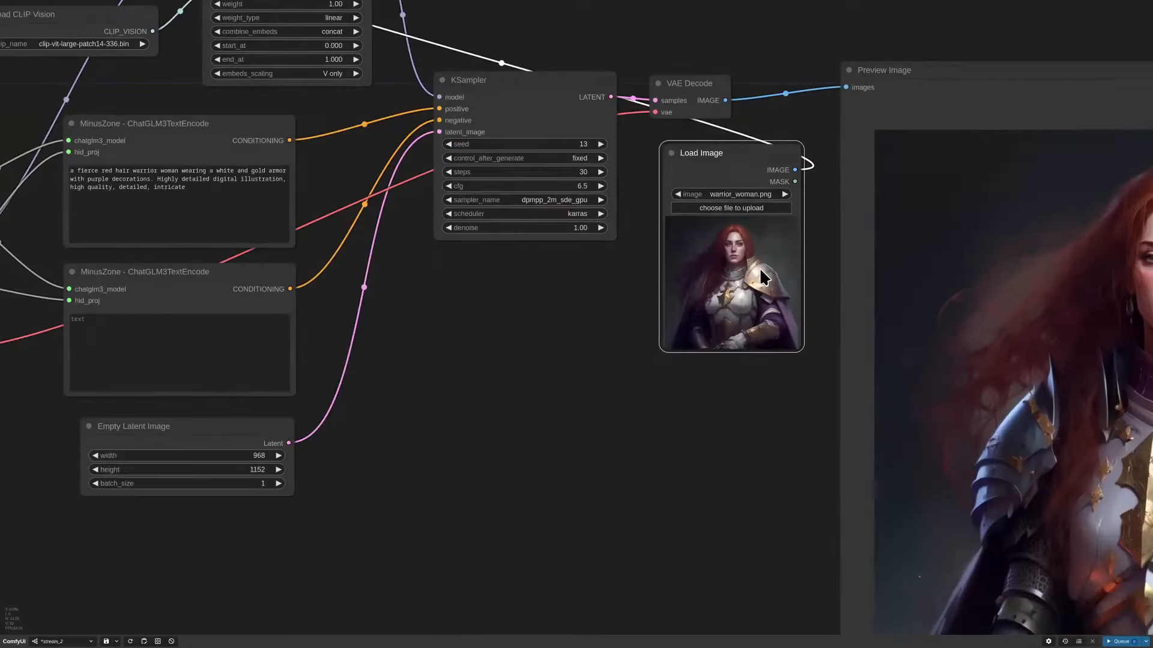
{"action": "scroll", "coordinate": [745, 289], "scroll_direction": "down", "scroll_amount": 5}
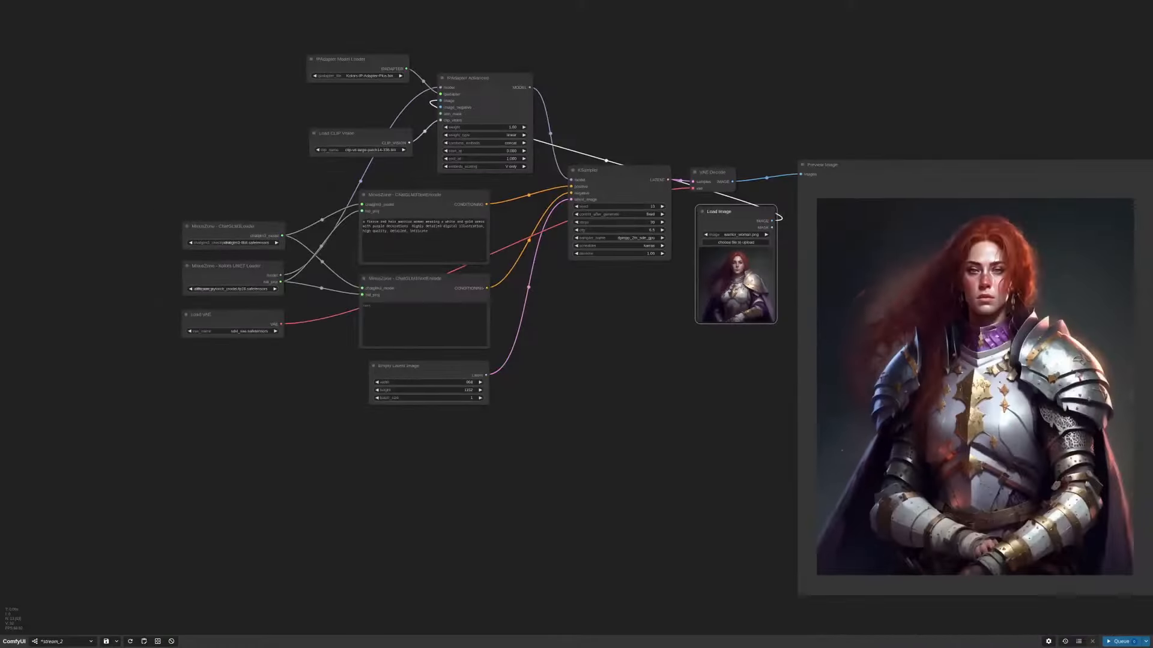
Step: Set the IPAdapter Advanced weight to 0.65
{"action": "scroll", "coordinate": [648, 117], "scroll_direction": "up", "scroll_amount": 6}
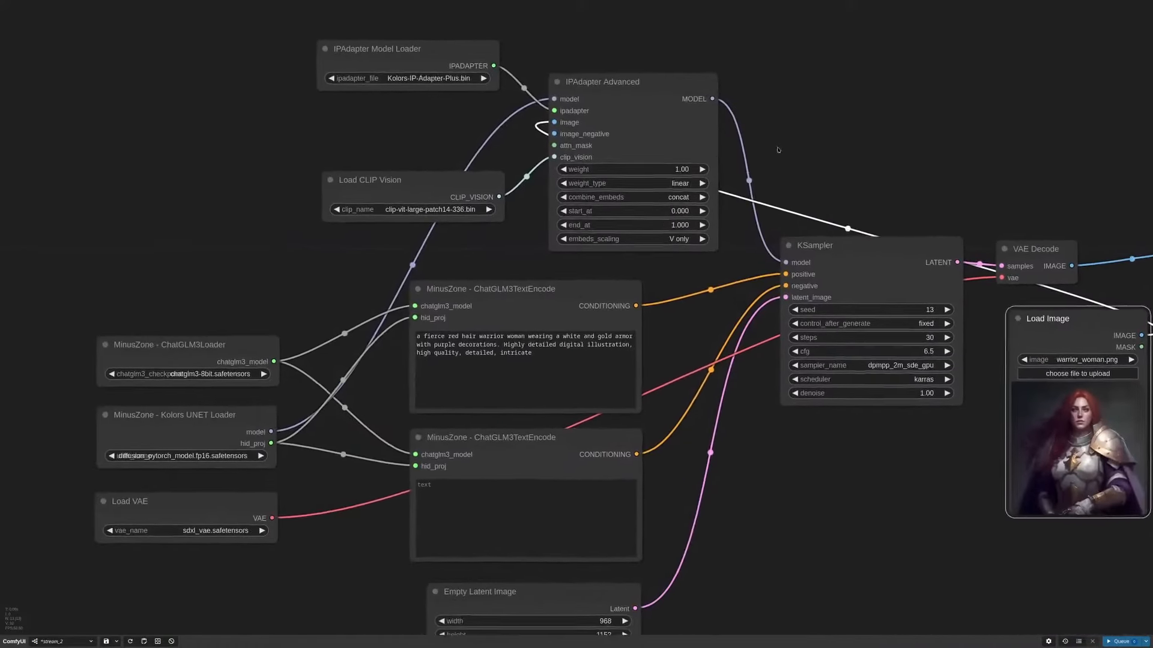
{"action": "left_click", "coordinate": [675, 170]}
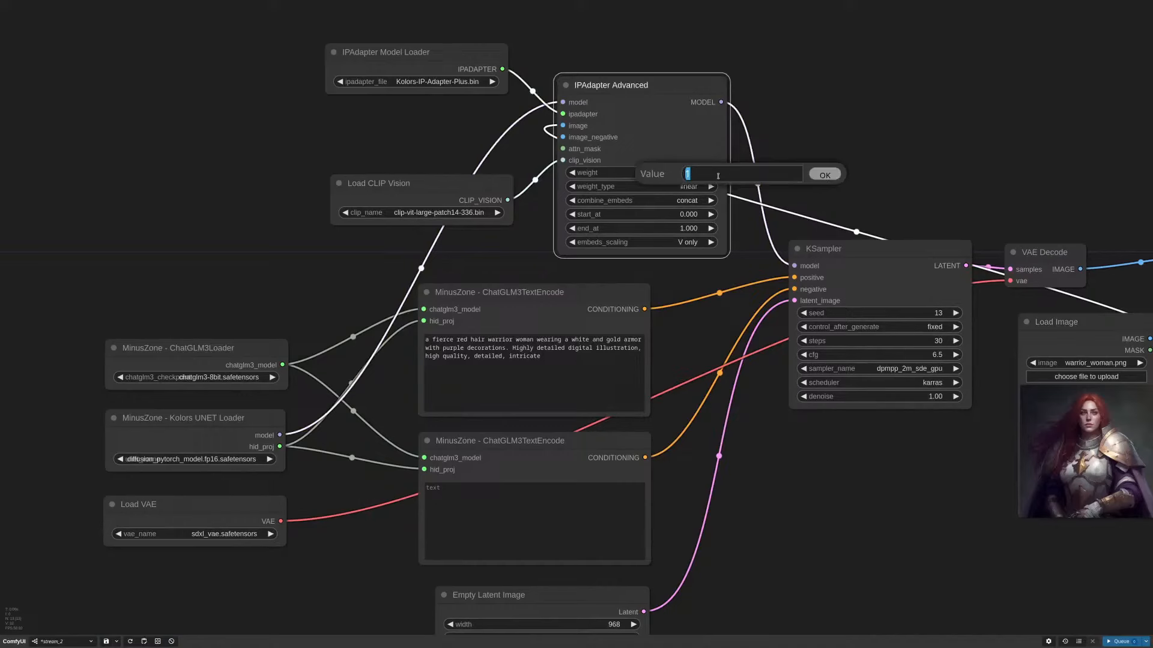
{"action": "type", "text": "5"}
{"action": "key", "text": "Return"}
{"action": "left_click", "coordinate": [661, 172]}
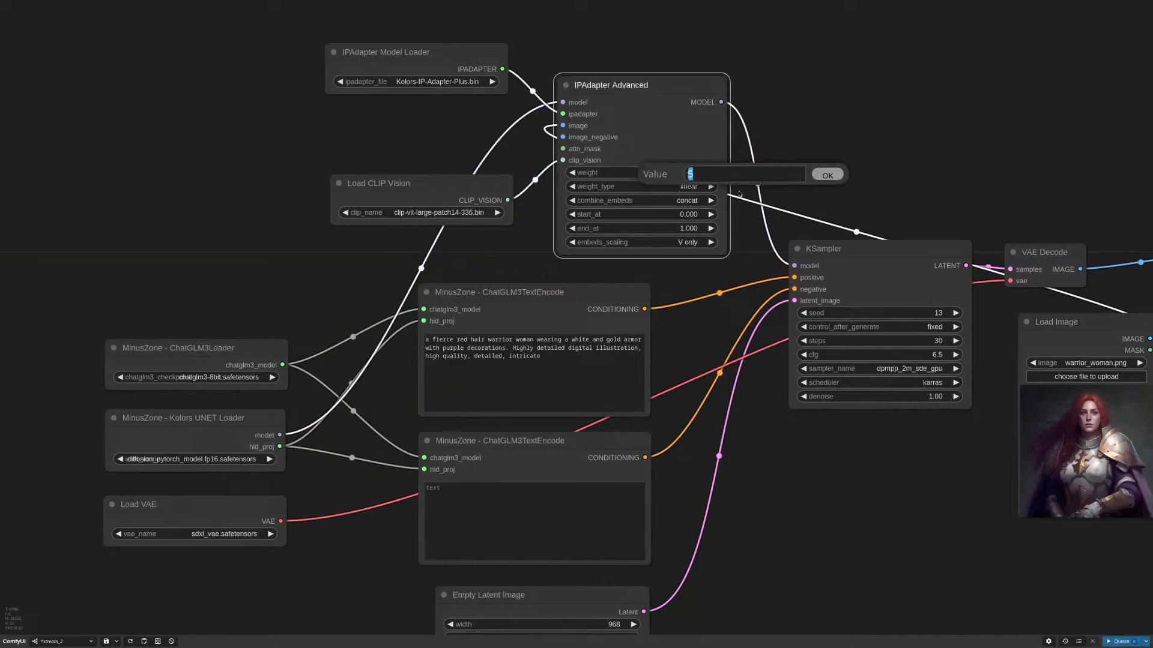
{"action": "type", "text": "0.65"}
{"action": "key", "text": "Return"}
Step: Generate the warrior image again with the reduced IPAdapter weight and nudge the positive ChatGLM3TextEncode node slightly right
{"action": "scroll", "coordinate": [827, 159], "scroll_direction": "down", "scroll_amount": 5}
{"action": "left_click_drag", "start_coordinate": [893, 450], "coordinate": [612, 386]}
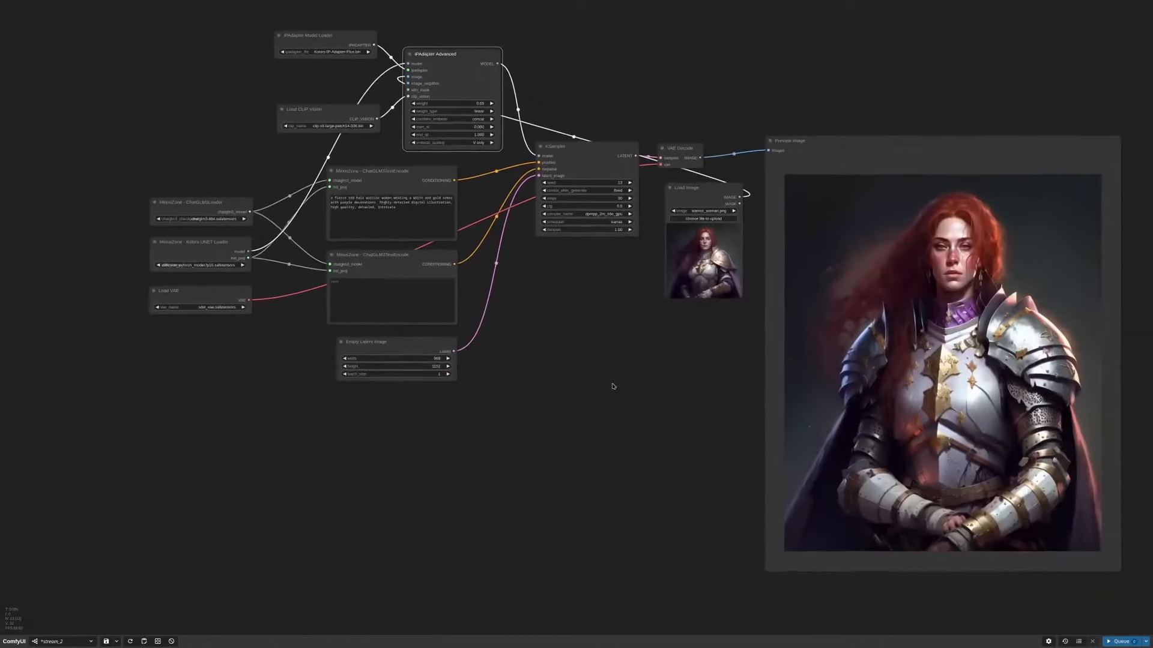
{"action": "scroll", "coordinate": [655, 396], "scroll_direction": "down", "scroll_amount": 1}
{"action": "left_click", "coordinate": [1137, 643]}
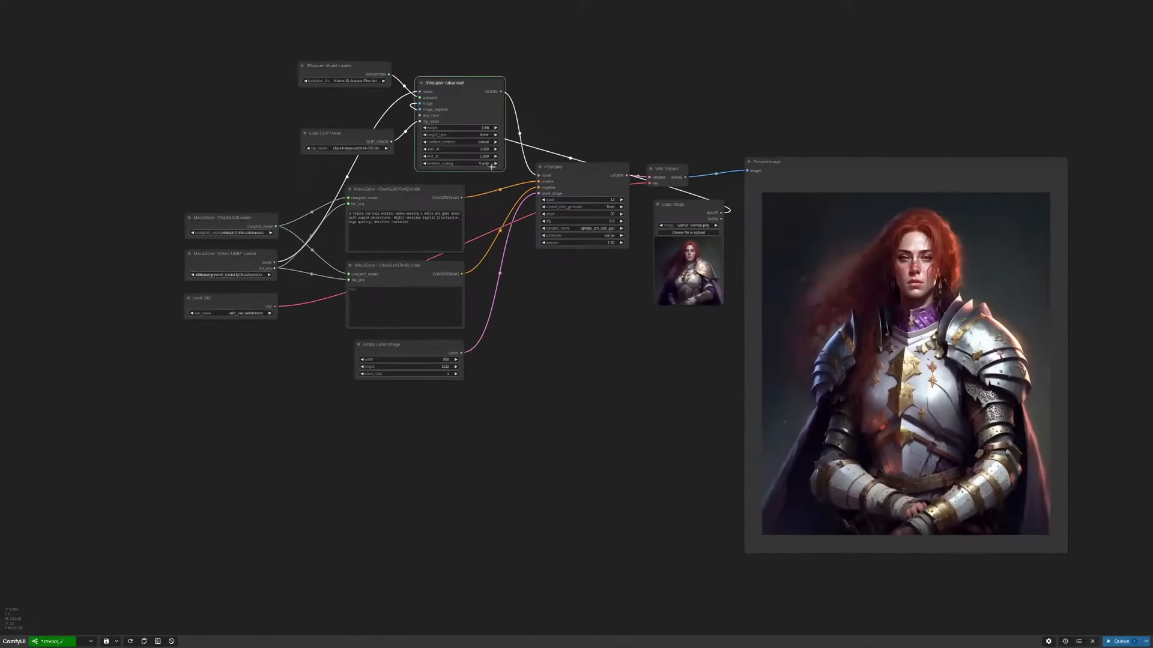
{"action": "left_click_drag", "start_coordinate": [638, 356], "coordinate": [601, 331]}
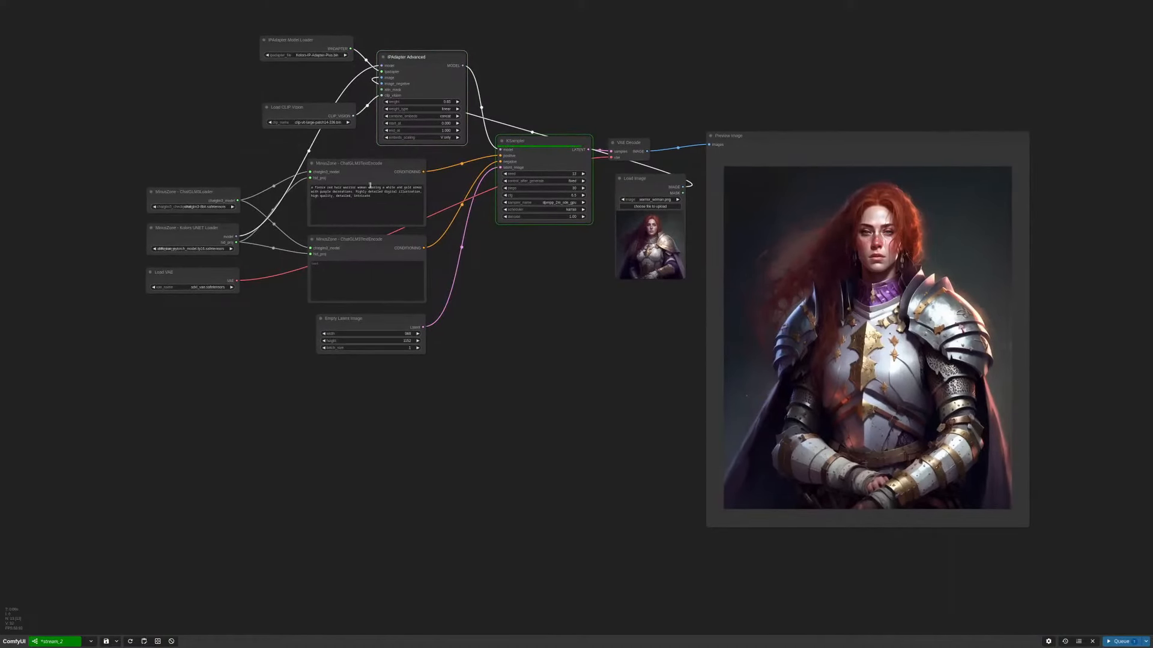
{"action": "left_click_drag", "start_coordinate": [364, 172], "coordinate": [367, 172]}
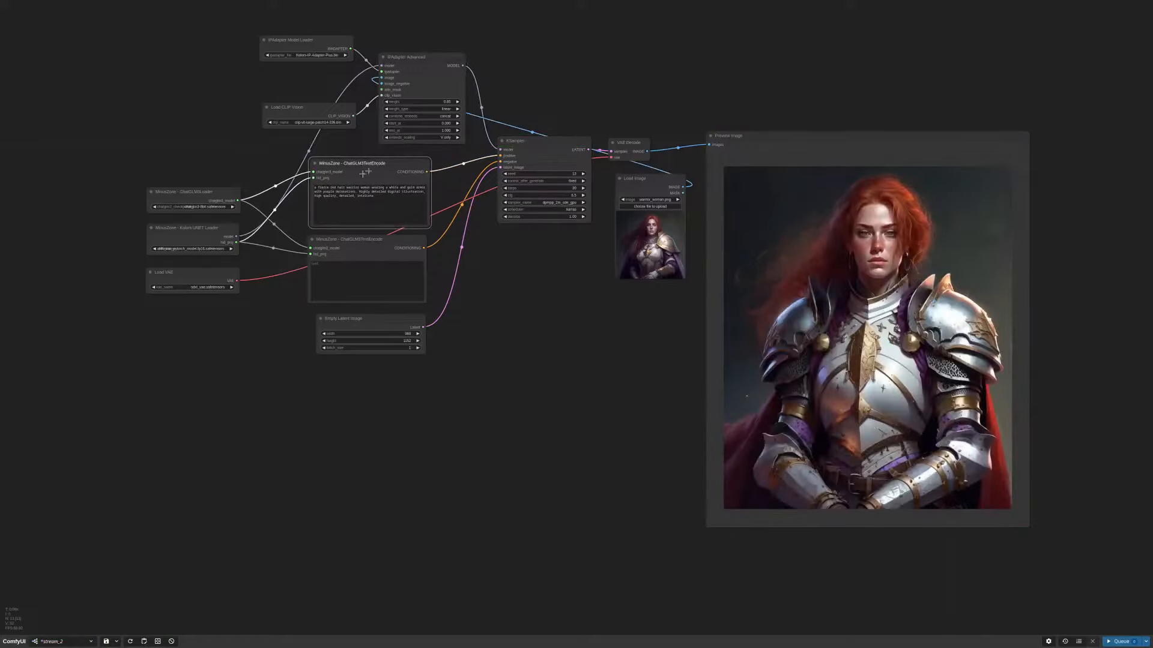
{"action": "scroll", "coordinate": [275, 191], "scroll_direction": "up", "scroll_amount": 8}
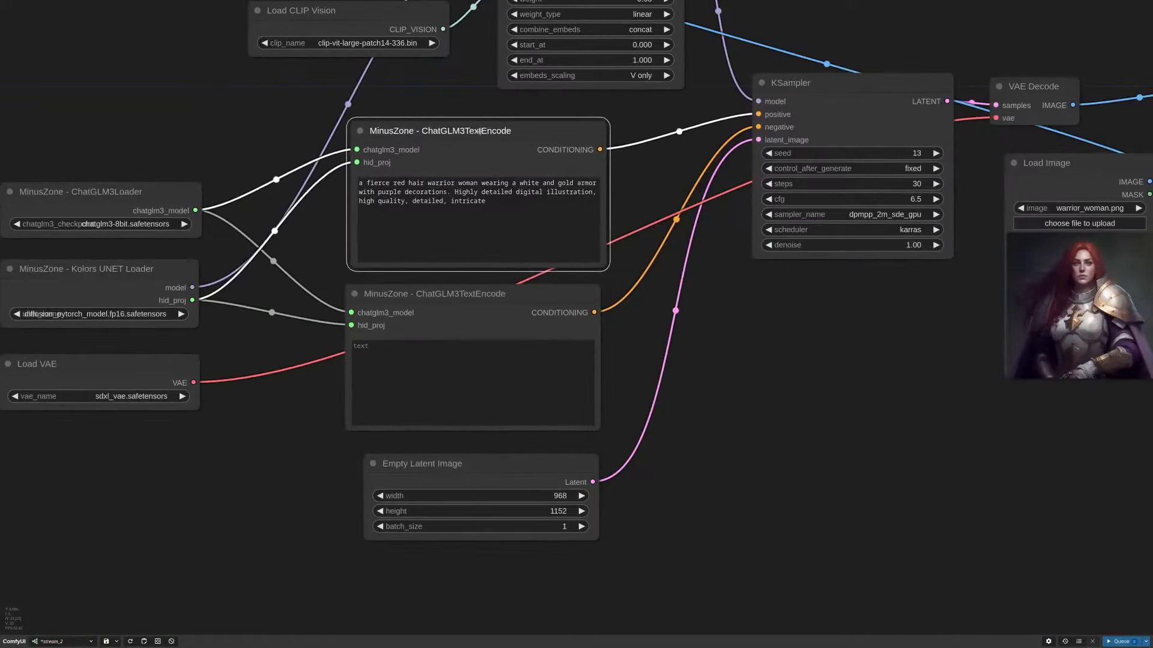
{"action": "scroll", "coordinate": [576, 252], "scroll_direction": "down", "scroll_amount": 9}
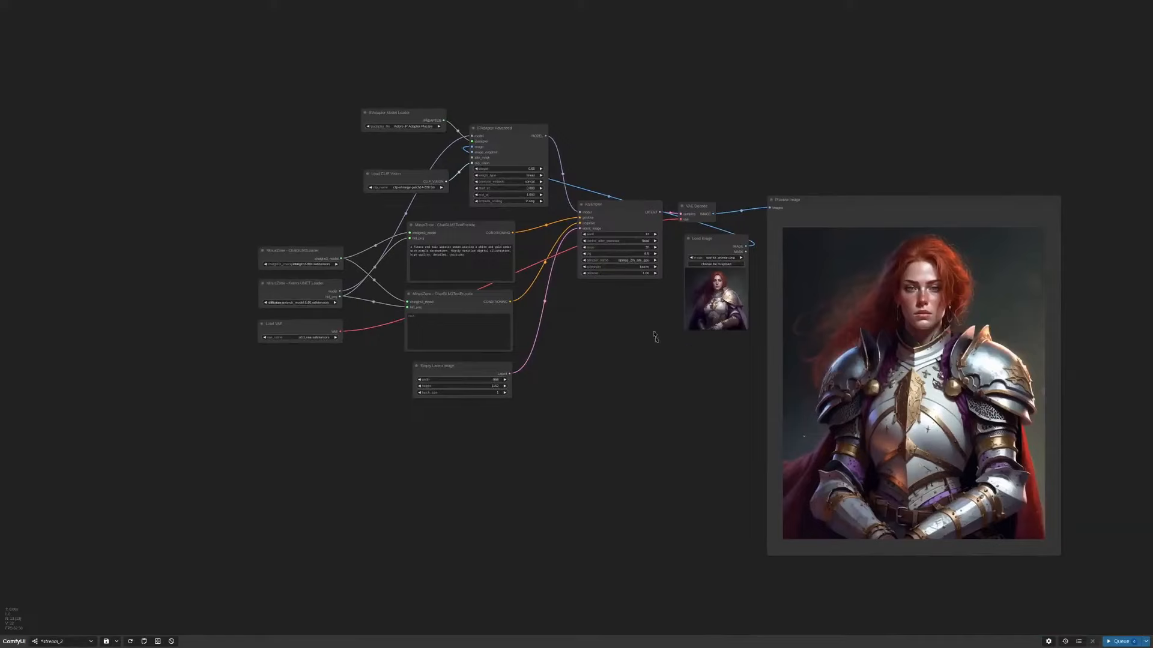
Step: Lower the IPAdapter Advanced weight to 0.5 and queue another generation of the warrior image
{"action": "scroll", "coordinate": [480, 162], "scroll_direction": "up", "scroll_amount": 5}
{"action": "left_click", "coordinate": [547, 174]}
{"action": "left_click_drag", "start_coordinate": [581, 173], "coordinate": [605, 174]}
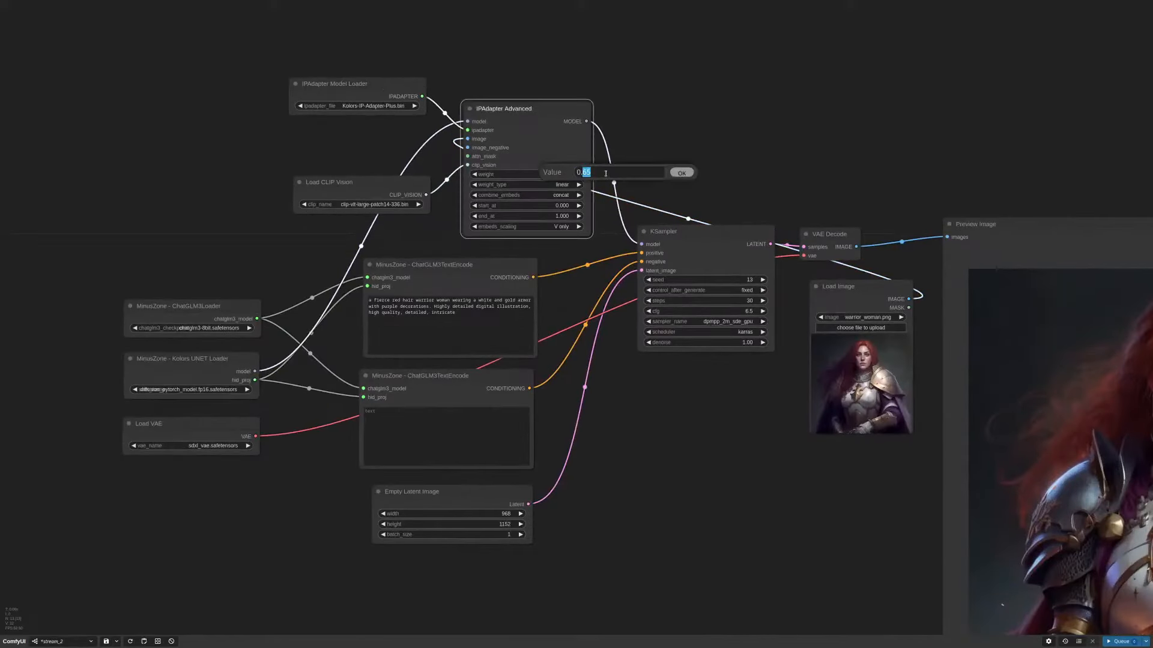
{"action": "type", "text": "5"}
{"action": "key", "text": "Return"}
{"action": "scroll", "coordinate": [630, 219], "scroll_direction": "down", "scroll_amount": 4}
{"action": "left_click_drag", "start_coordinate": [868, 508], "coordinate": [732, 447]}
{"action": "left_click", "coordinate": [1114, 642]}
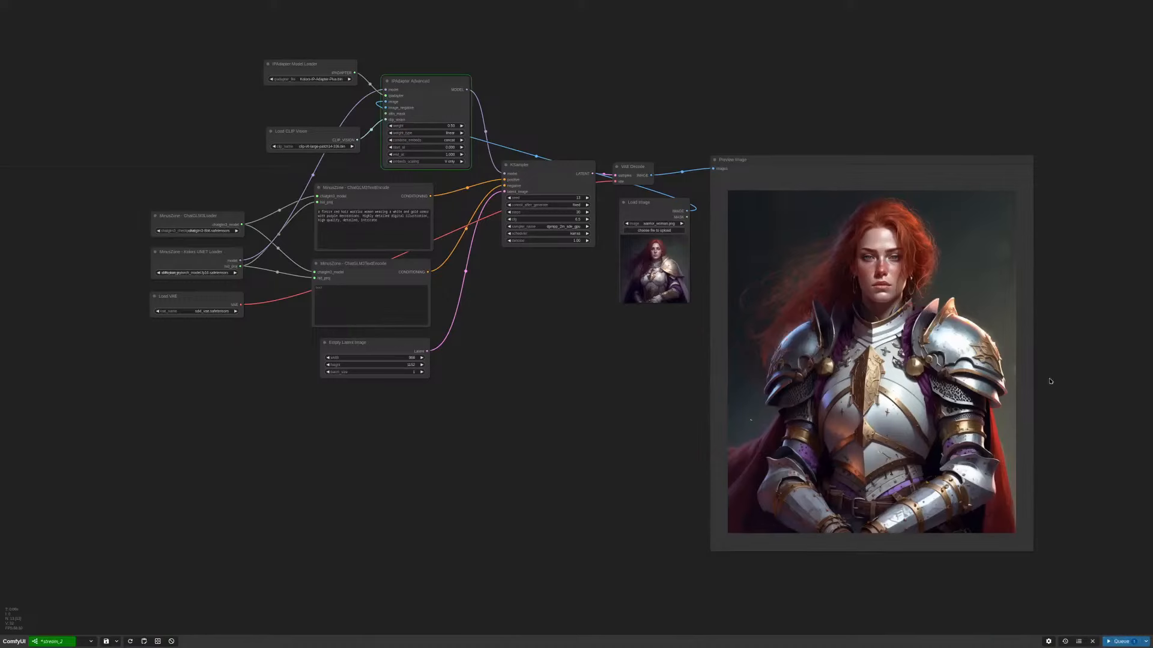
{"action": "left_click_drag", "start_coordinate": [1048, 360], "coordinate": [1004, 328]}
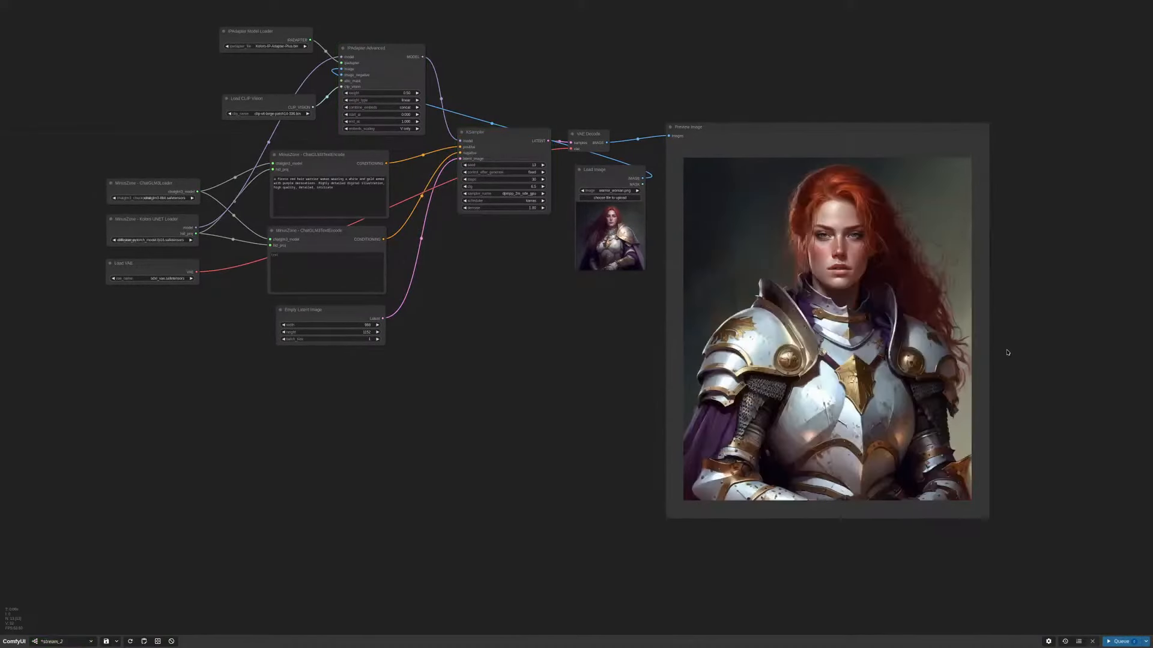
{"action": "scroll", "coordinate": [1004, 378], "scroll_direction": "down", "scroll_amount": 1}
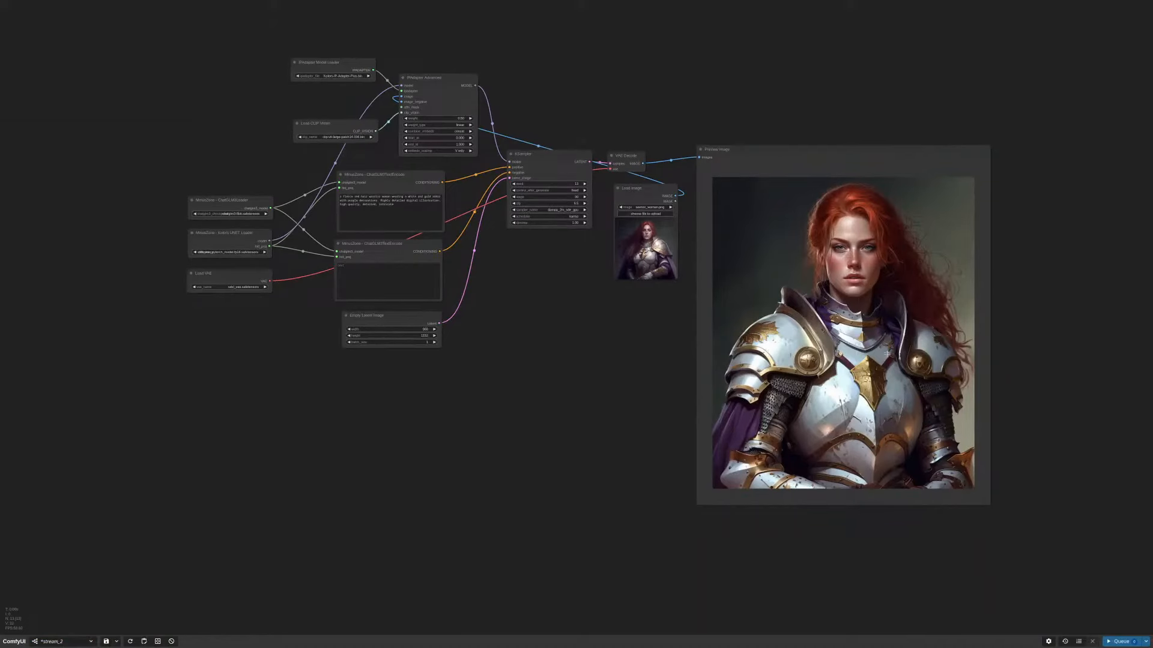
Step: Set the IPAdapter Advanced weight to 0.55 and regenerate the warrior image for comparison with the reference
{"action": "scroll", "coordinate": [442, 99], "scroll_direction": "up", "scroll_amount": 8}
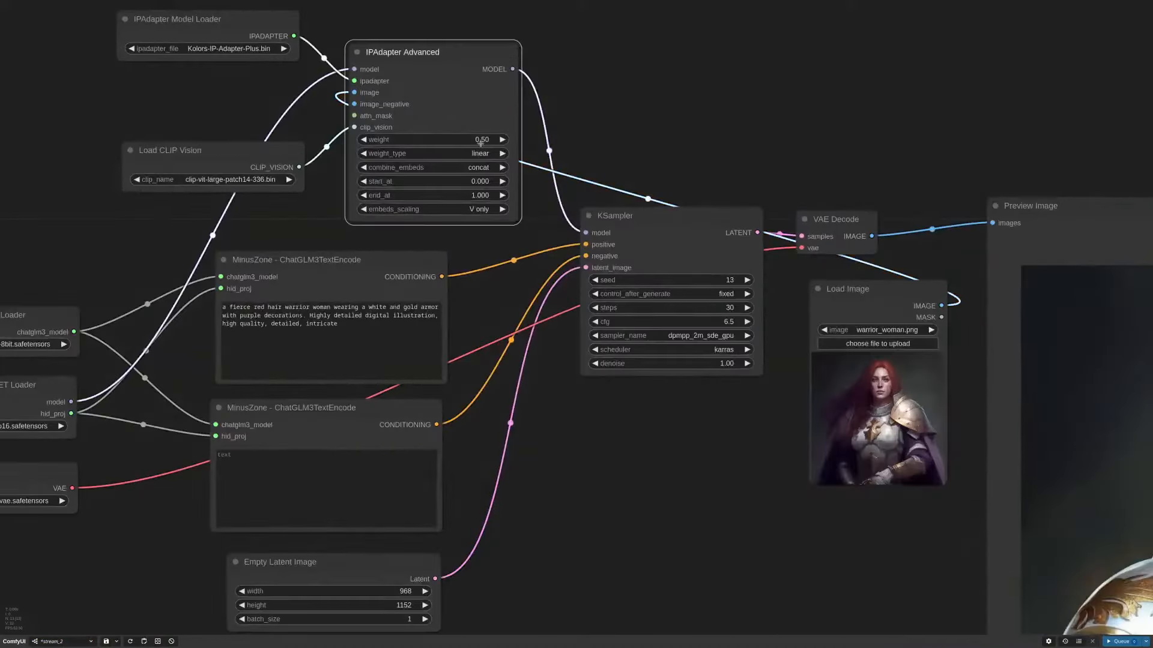
{"action": "left_click", "coordinate": [445, 142]}
{"action": "type", "text": "0.55"}
{"action": "key", "text": "Return"}
{"action": "scroll", "coordinate": [533, 145], "scroll_direction": "down", "scroll_amount": 8}
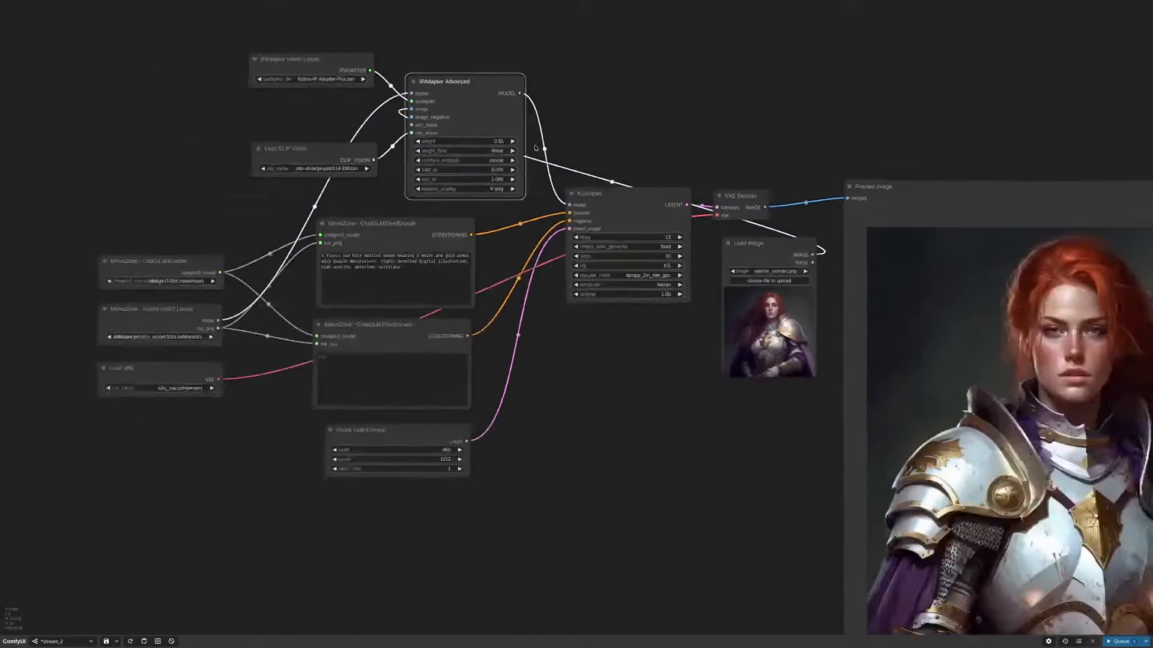
{"action": "left_click_drag", "start_coordinate": [675, 391], "coordinate": [634, 380]}
{"action": "left_click", "coordinate": [1119, 641]}
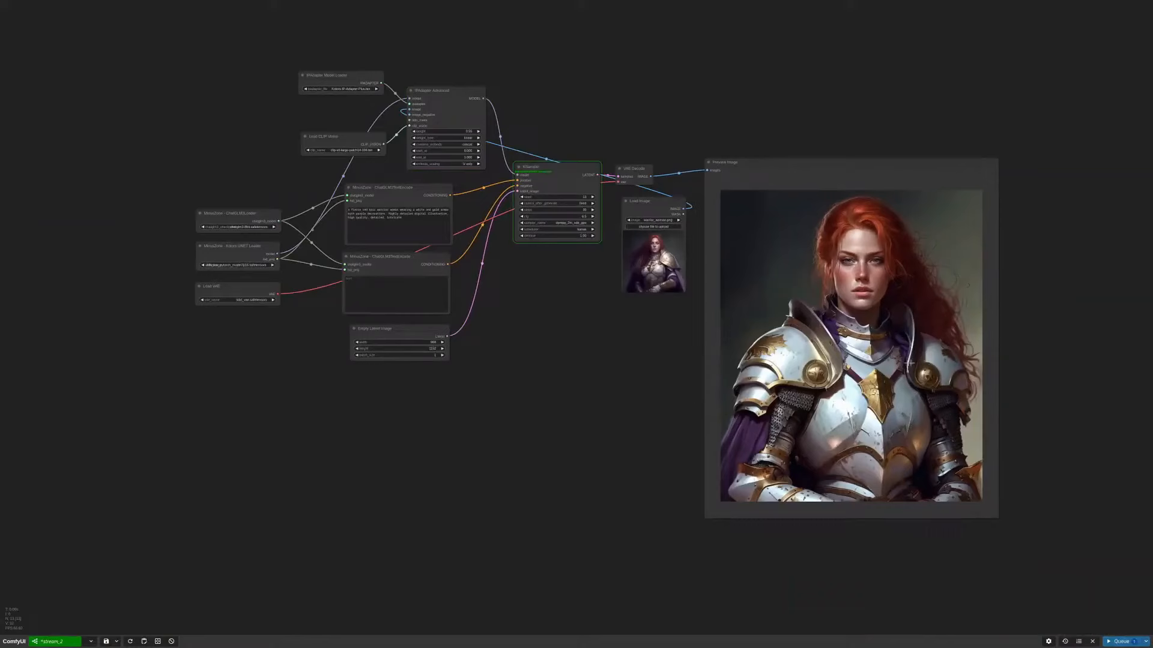
{"action": "scroll", "coordinate": [909, 363], "scroll_direction": "up", "scroll_amount": 3}
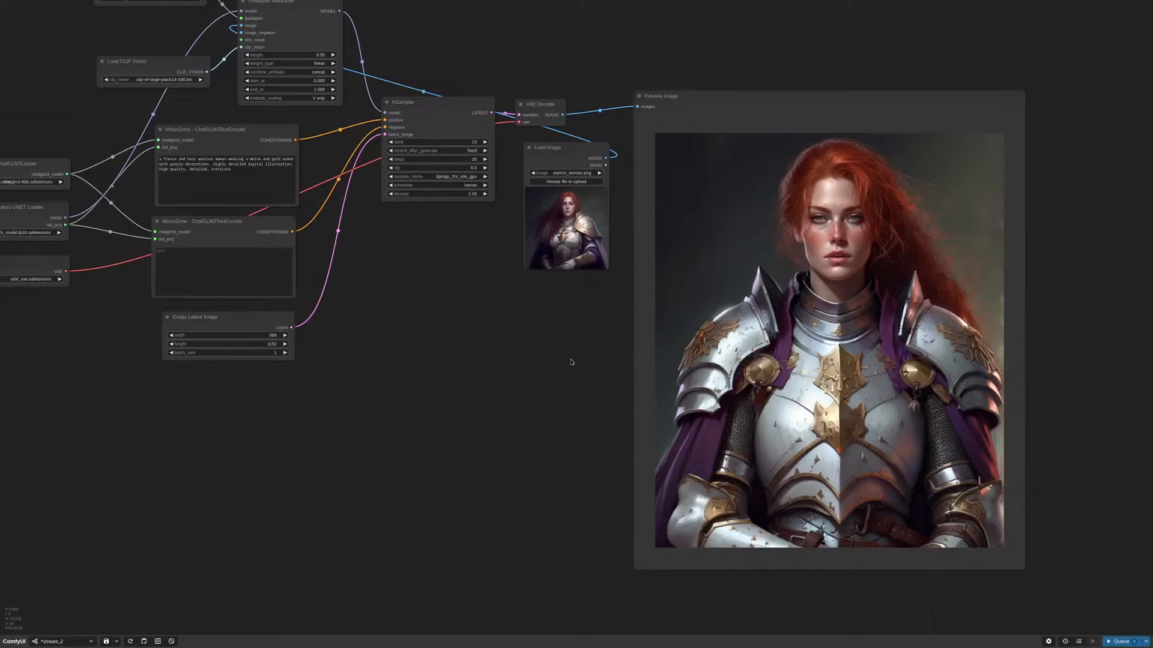
{"action": "left_click_drag", "start_coordinate": [576, 377], "coordinate": [553, 391]}
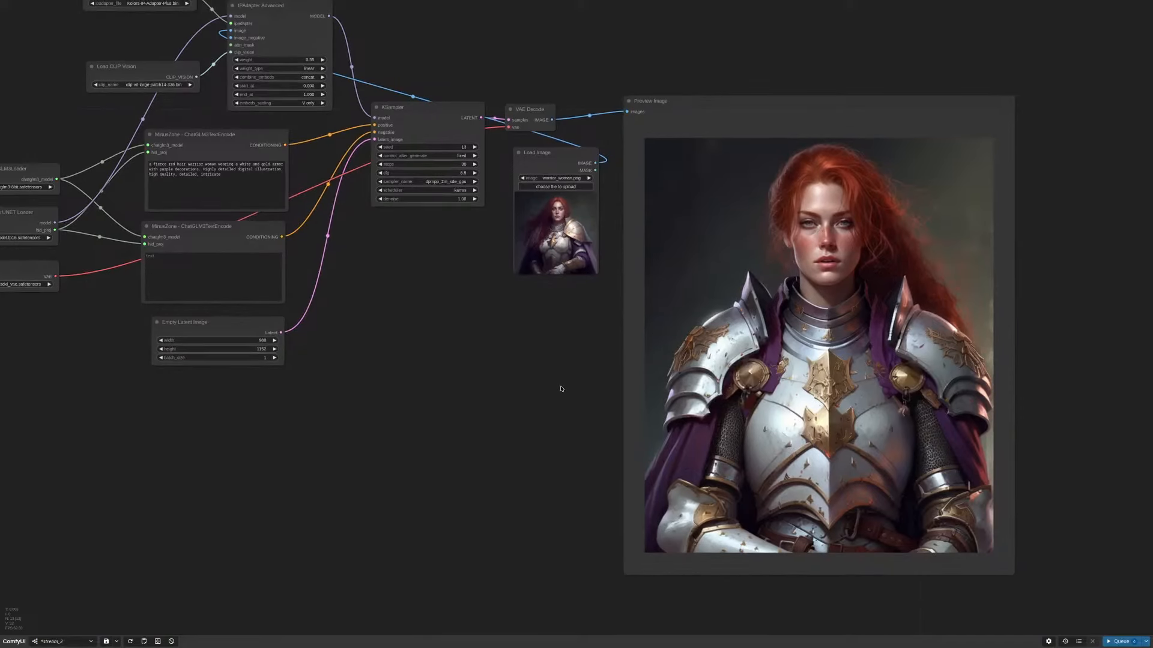
Step: Switch the Load Image reference to anime_illustration.png and generate the warrior image with it
{"action": "left_click", "coordinate": [564, 177]}
{"action": "type", "text": "ani"}
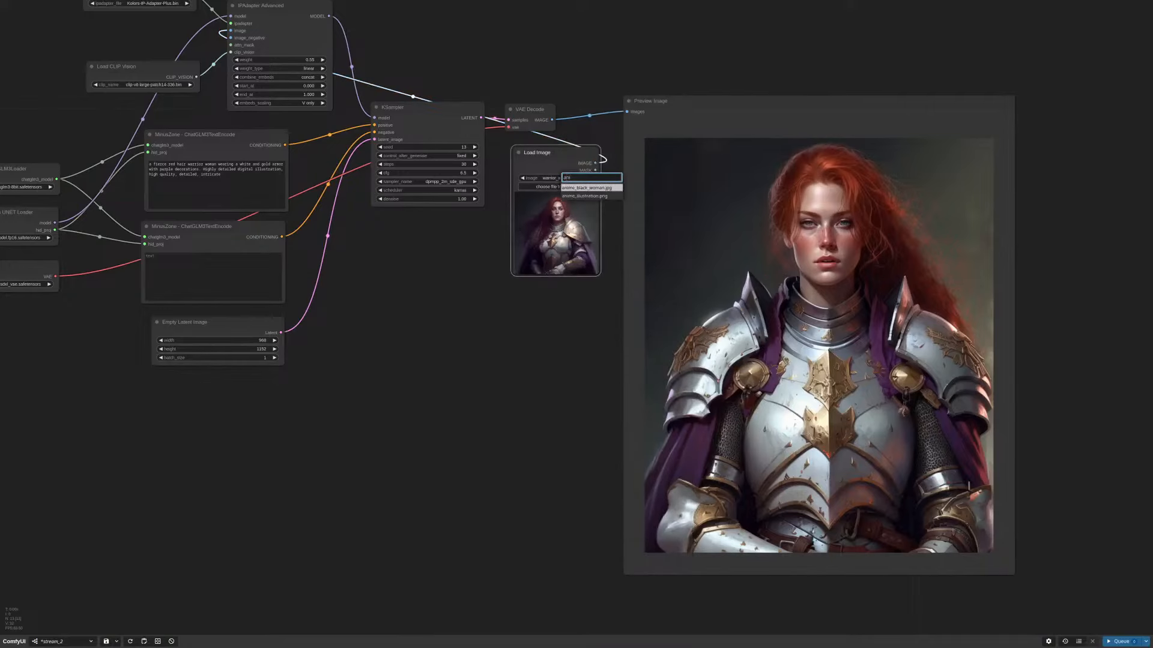
{"action": "left_click", "coordinate": [584, 196]}
{"action": "scroll", "coordinate": [574, 219], "scroll_direction": "up", "scroll_amount": 7}
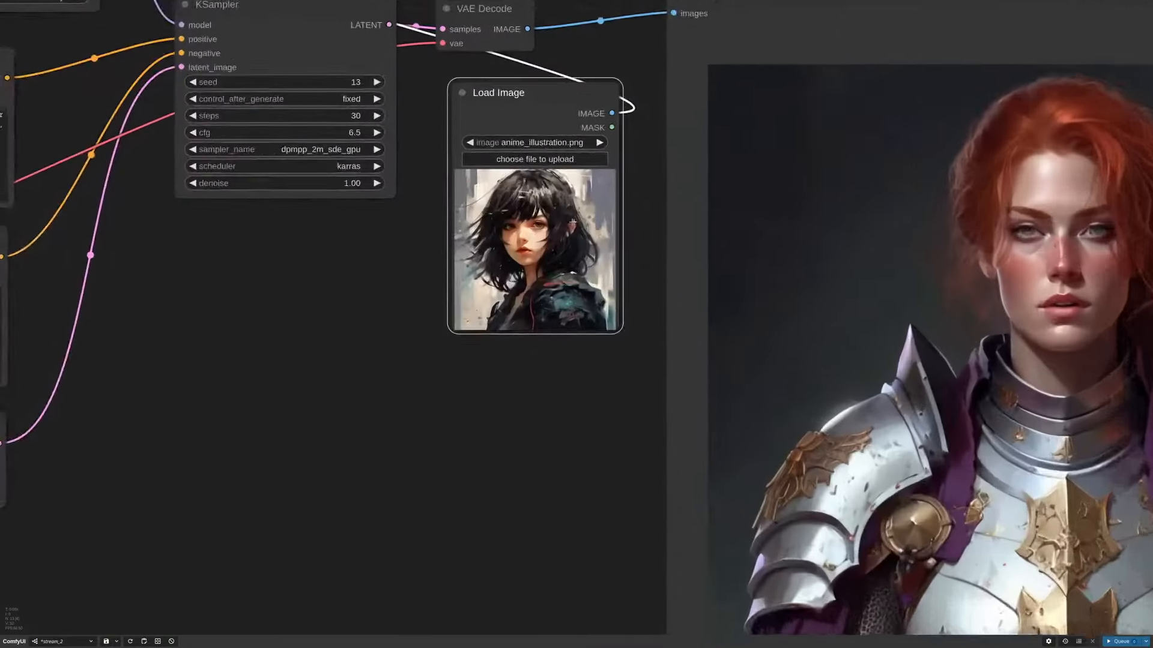
{"action": "scroll", "coordinate": [572, 222], "scroll_direction": "down", "scroll_amount": 7}
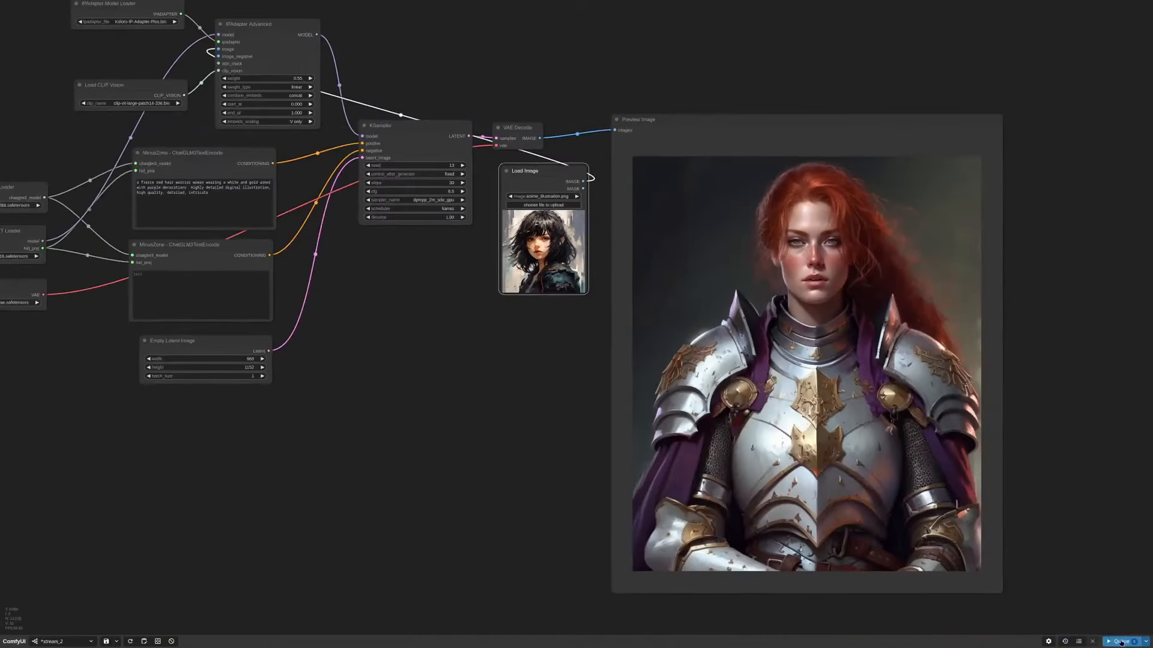
{"action": "left_click", "coordinate": [1120, 641]}
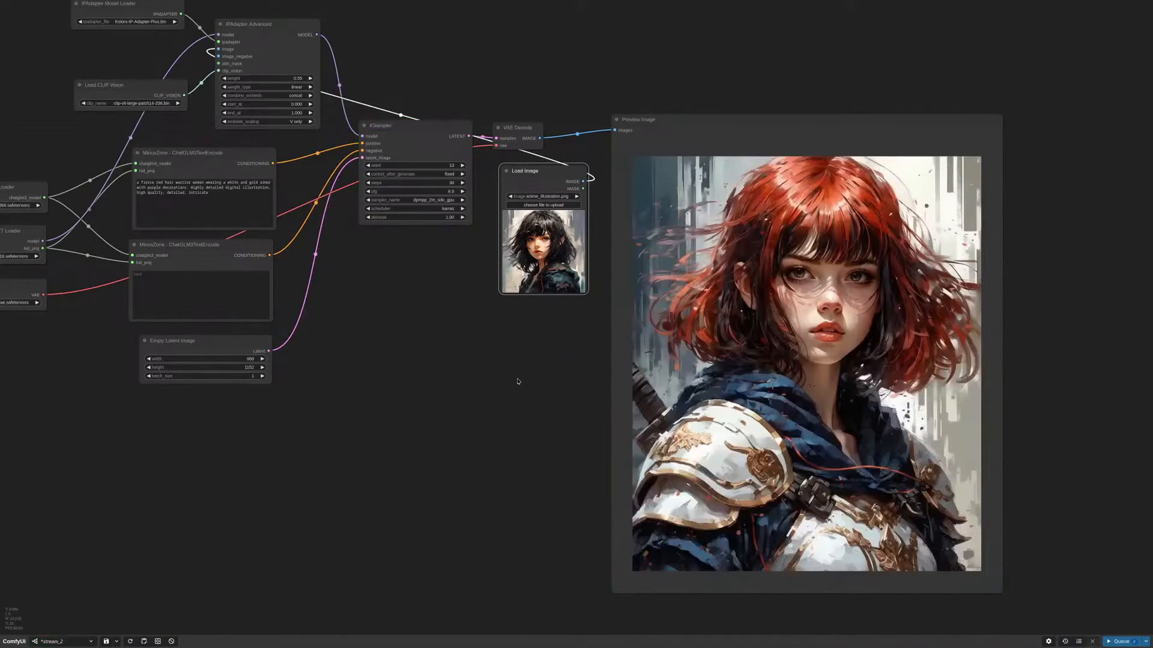
Step: Examine the generated red-haired warrior up close and compare its style with the anime reference image
{"action": "scroll", "coordinate": [520, 391], "scroll_direction": "down", "scroll_amount": 2}
{"action": "left_click_drag", "start_coordinate": [523, 404], "coordinate": [619, 370]}
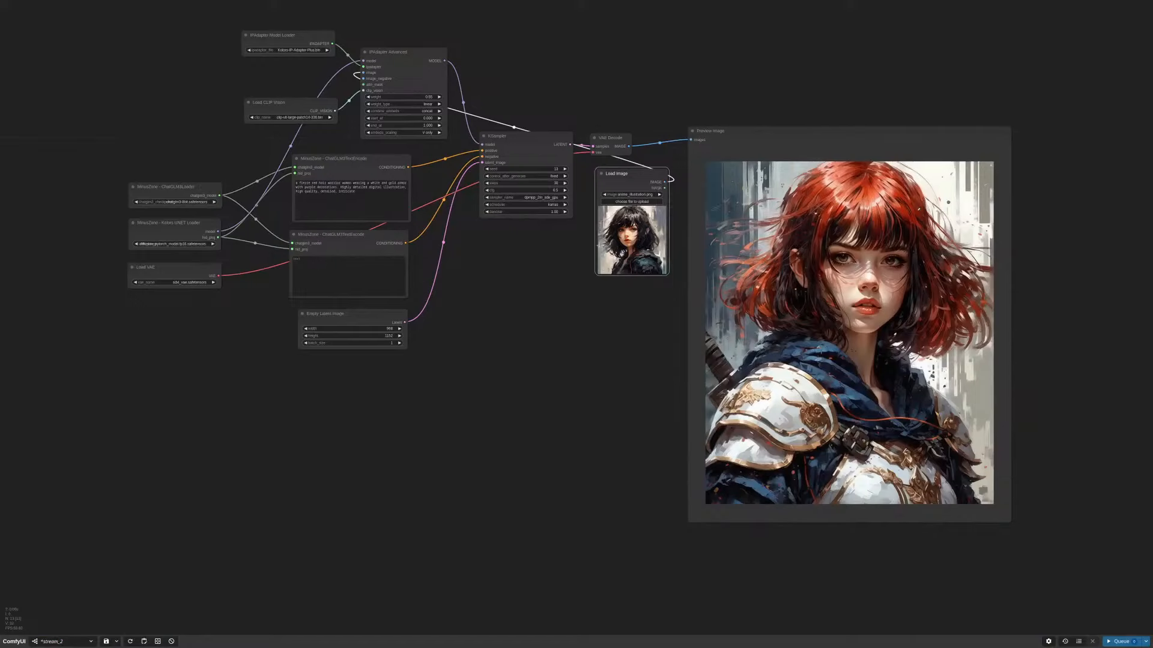
{"action": "scroll", "coordinate": [895, 287], "scroll_direction": "up", "scroll_amount": 5}
{"action": "scroll", "coordinate": [895, 287], "scroll_direction": "up", "scroll_amount": 3}
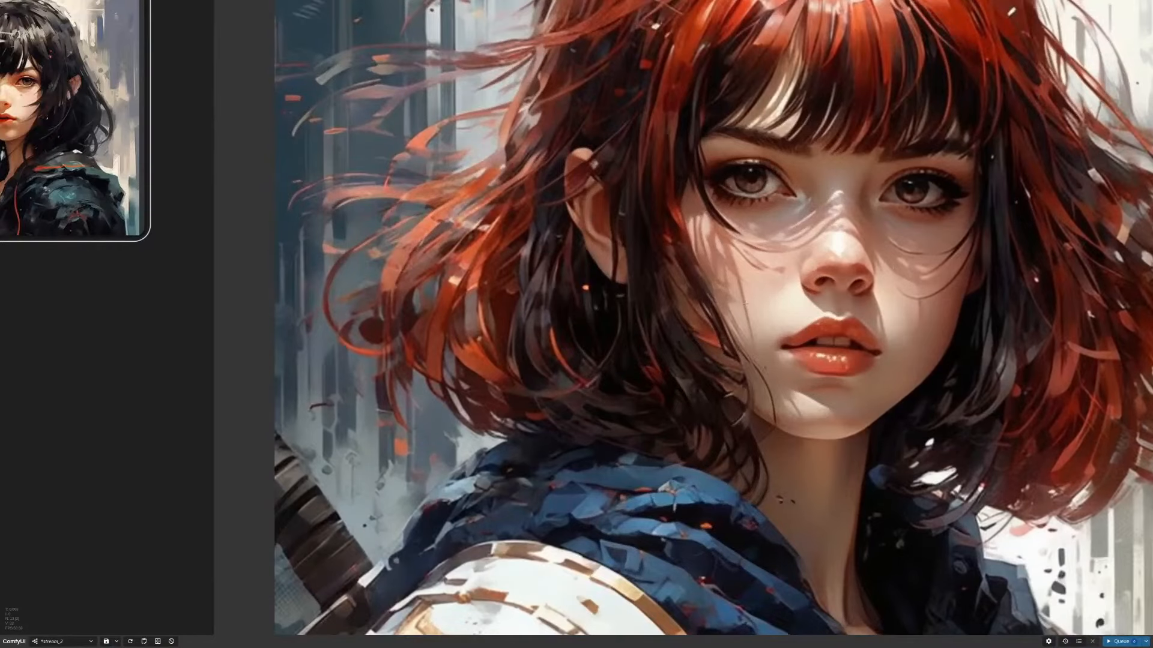
{"action": "scroll", "coordinate": [745, 303], "scroll_direction": "down", "scroll_amount": 3}
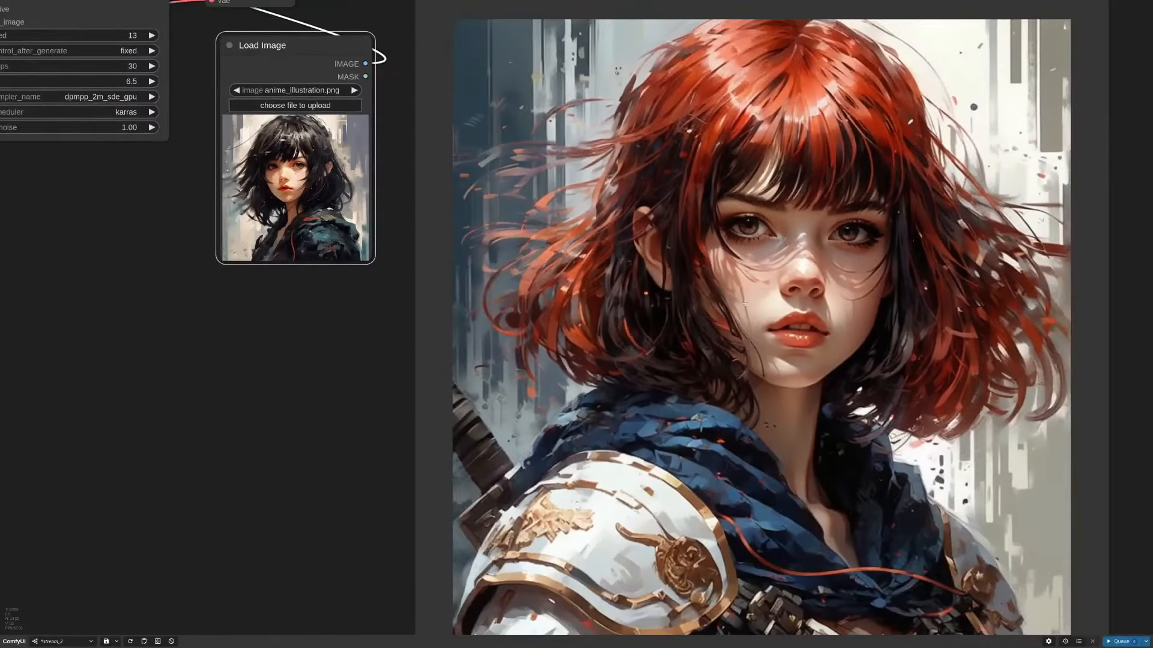
{"action": "scroll", "coordinate": [774, 319], "scroll_direction": "down", "scroll_amount": 3}
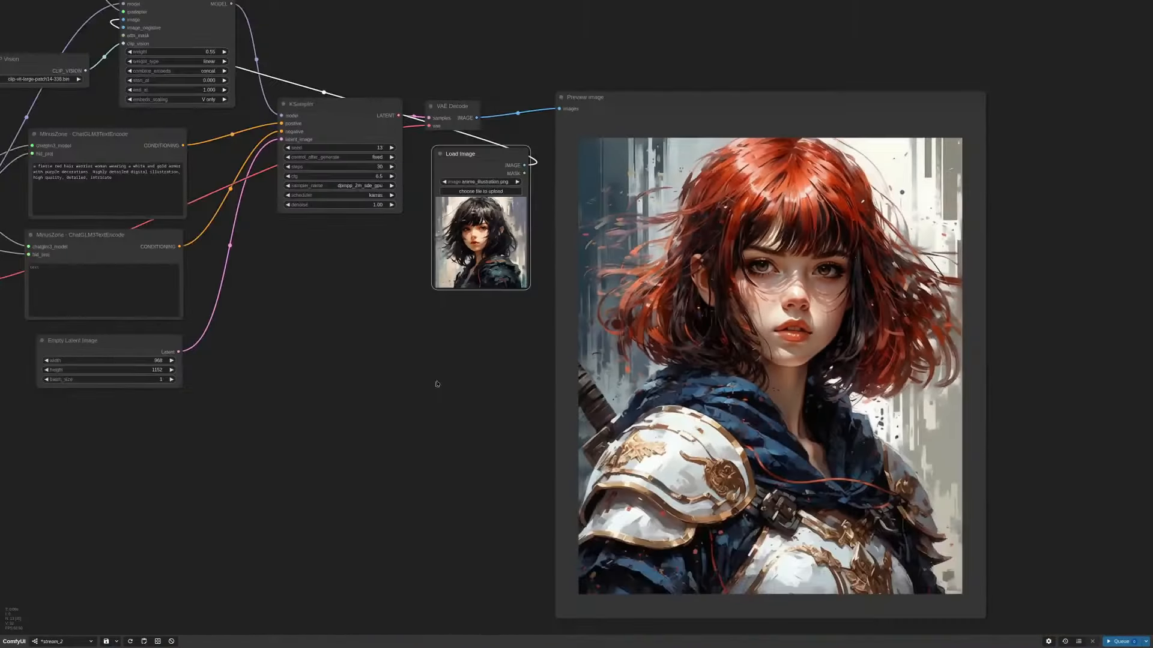
{"action": "scroll", "coordinate": [438, 385], "scroll_direction": "down", "scroll_amount": 1}
{"action": "left_click_drag", "start_coordinate": [463, 376], "coordinate": [511, 360]}
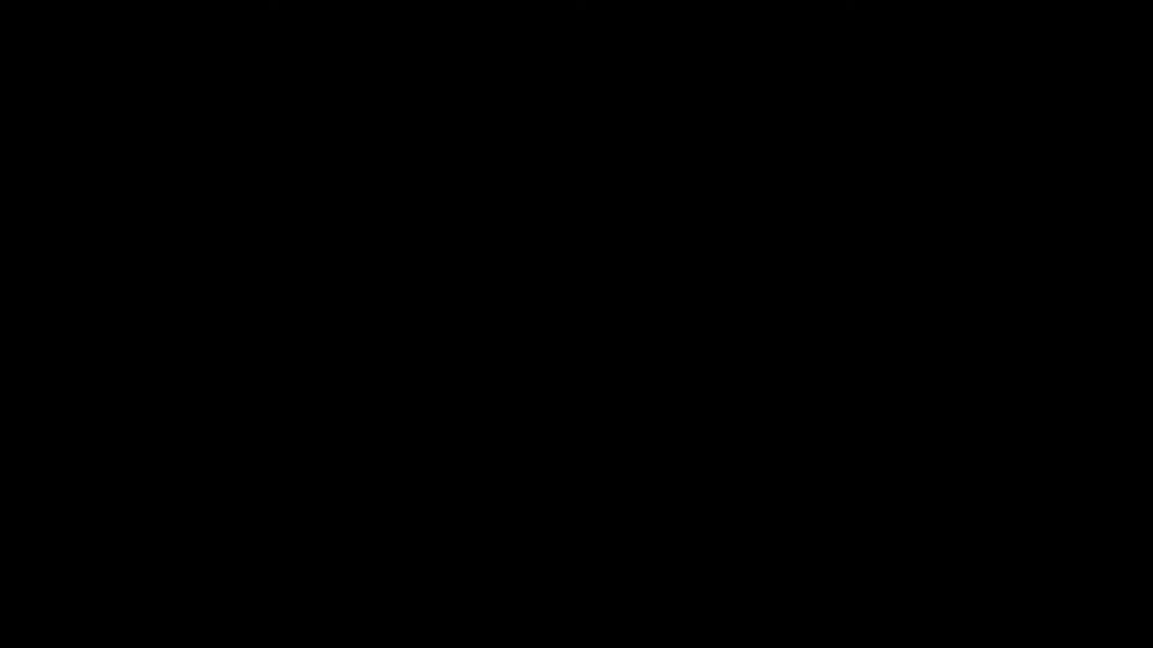
Step: Inspect the layout of the composition workflow and the settings of its IPAdapter Precise Composition node
{"action": "scroll", "coordinate": [581, 98], "scroll_direction": "up", "scroll_amount": 5}
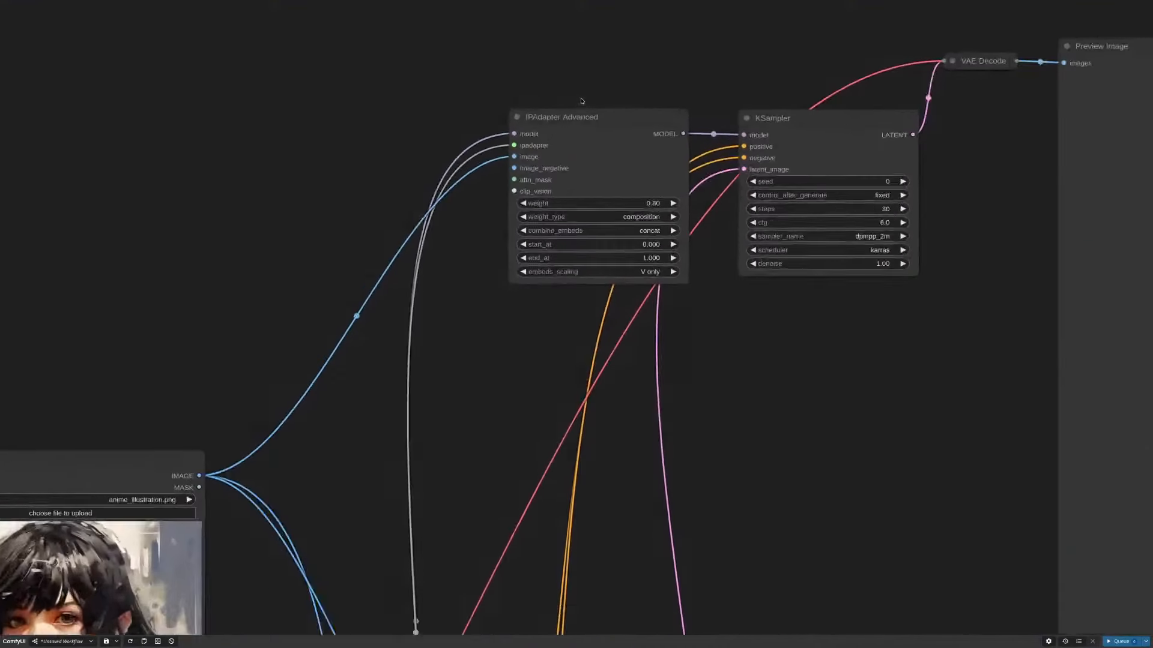
{"action": "scroll", "coordinate": [581, 97], "scroll_direction": "down", "scroll_amount": 3}
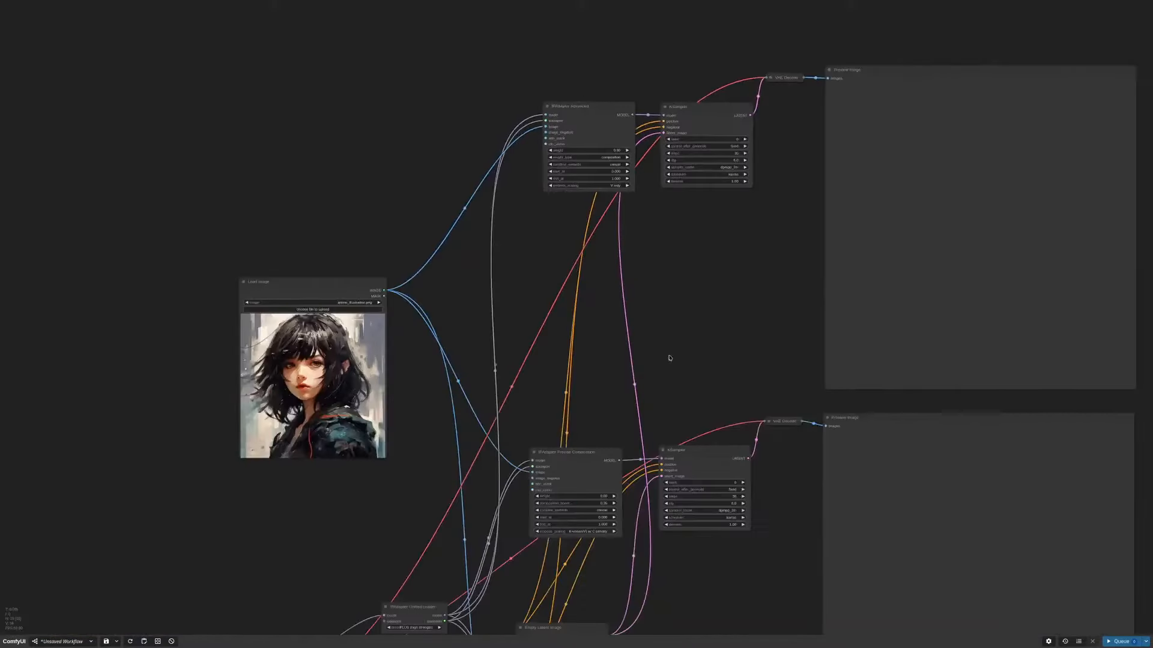
{"action": "scroll", "coordinate": [694, 297], "scroll_direction": "up", "scroll_amount": 5}
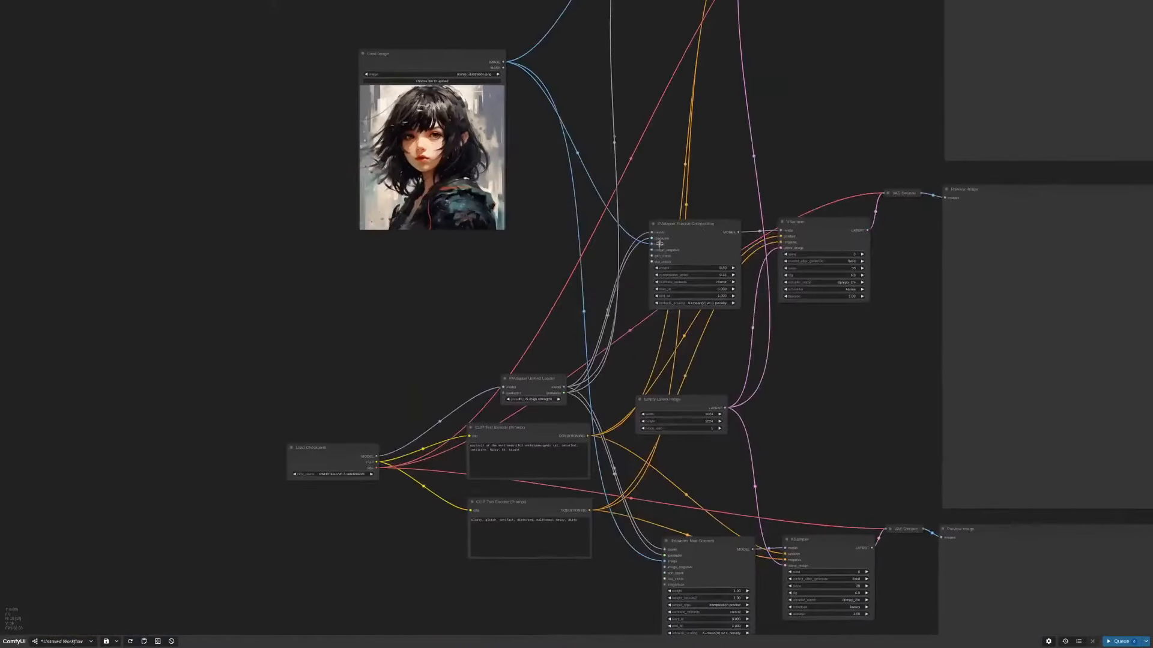
{"action": "left_click", "coordinate": [760, 243]}
{"action": "scroll", "coordinate": [748, 234], "scroll_direction": "up", "scroll_amount": 4}
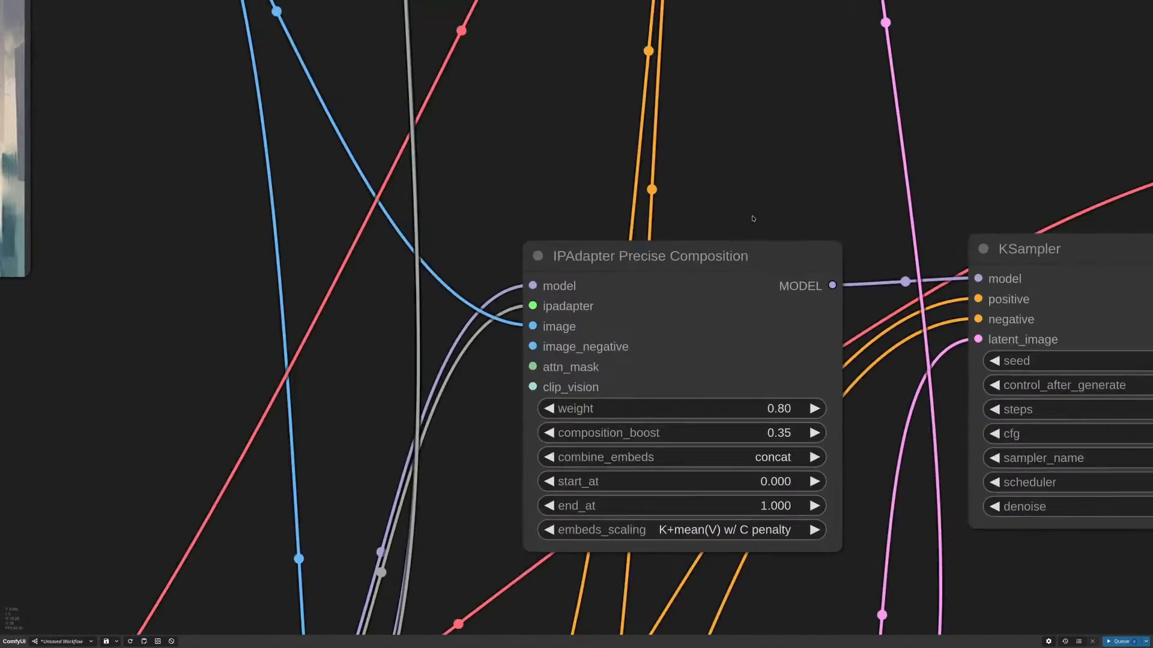
{"action": "scroll", "coordinate": [734, 249], "scroll_direction": "down", "scroll_amount": 8}
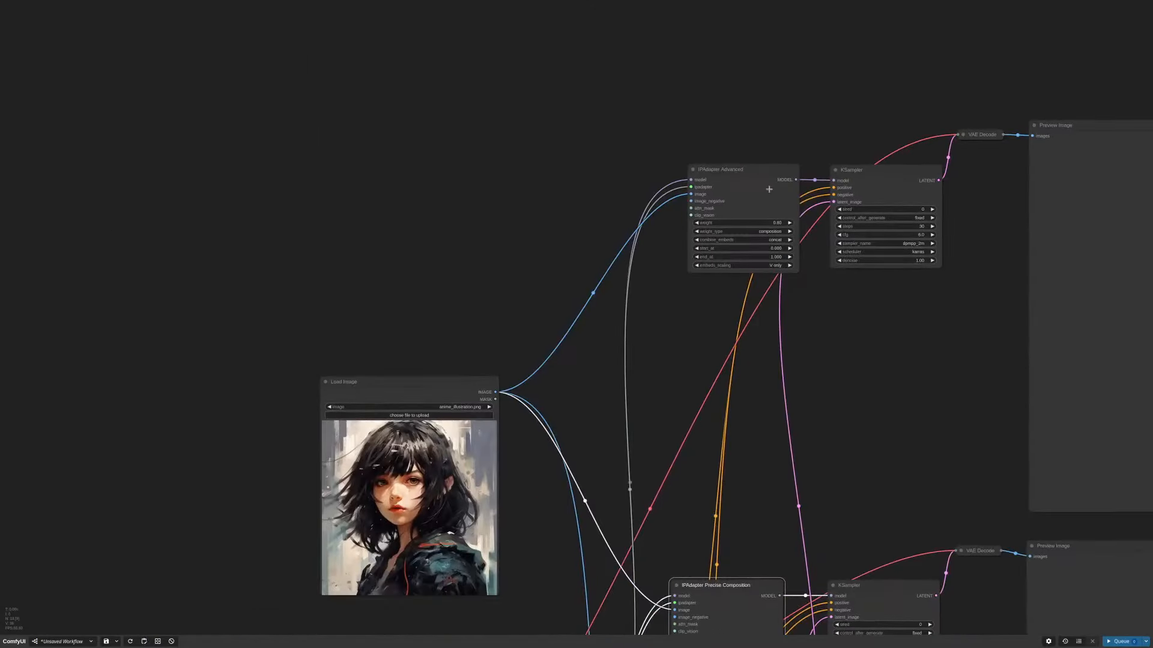
Step: Review the available weight types of the IPAdapter Advanced node, including composition and composition precise
{"action": "scroll", "coordinate": [771, 189], "scroll_direction": "up", "scroll_amount": 9}
{"action": "left_click_drag", "start_coordinate": [749, 144], "coordinate": [748, 155]}
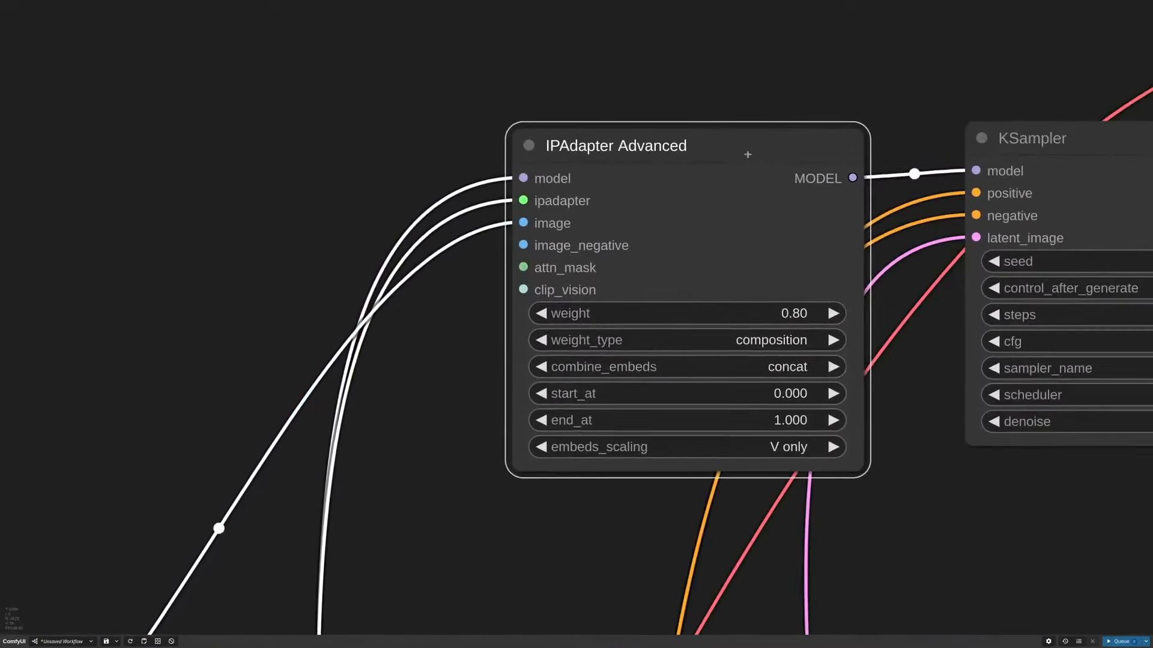
{"action": "left_click", "coordinate": [728, 338]}
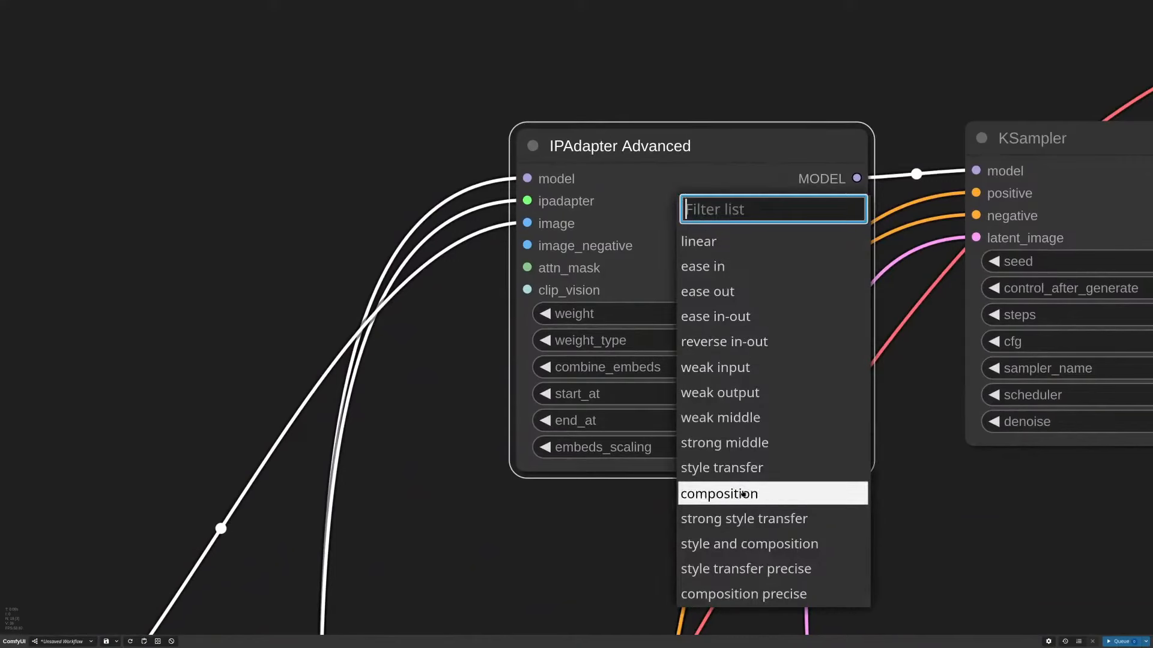
{"action": "scroll", "coordinate": [783, 494], "scroll_direction": "down", "scroll_amount": 1}
{"action": "scroll", "coordinate": [783, 494], "scroll_direction": "down", "scroll_amount": 2}
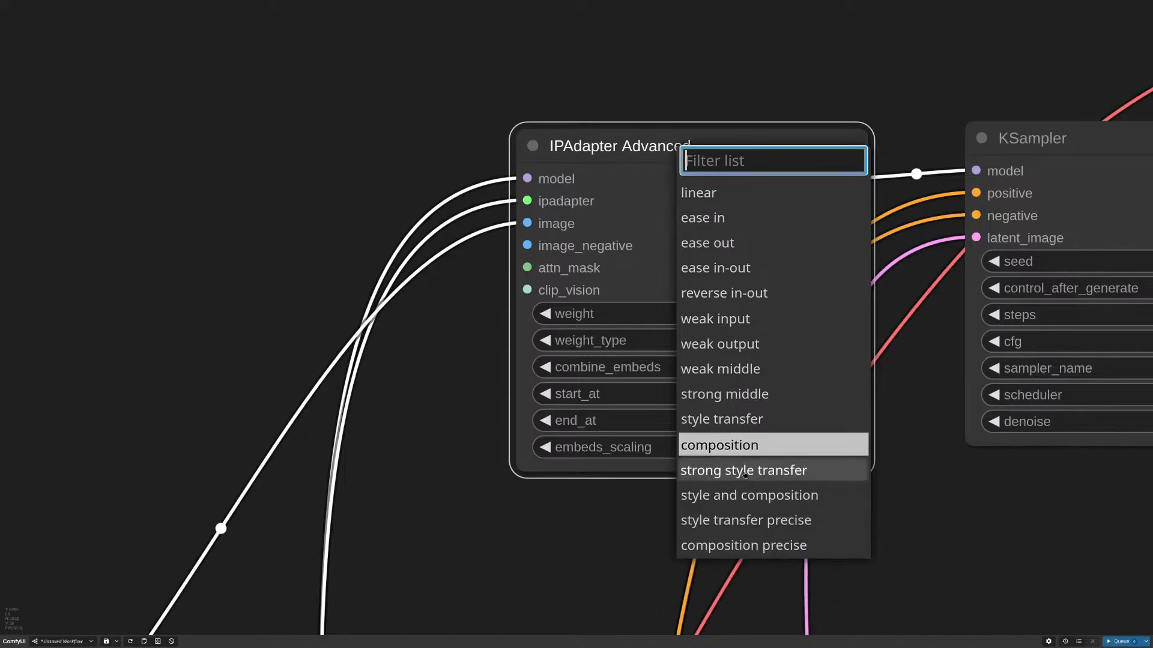
{"action": "scroll", "coordinate": [784, 477], "scroll_direction": "down", "scroll_amount": 2}
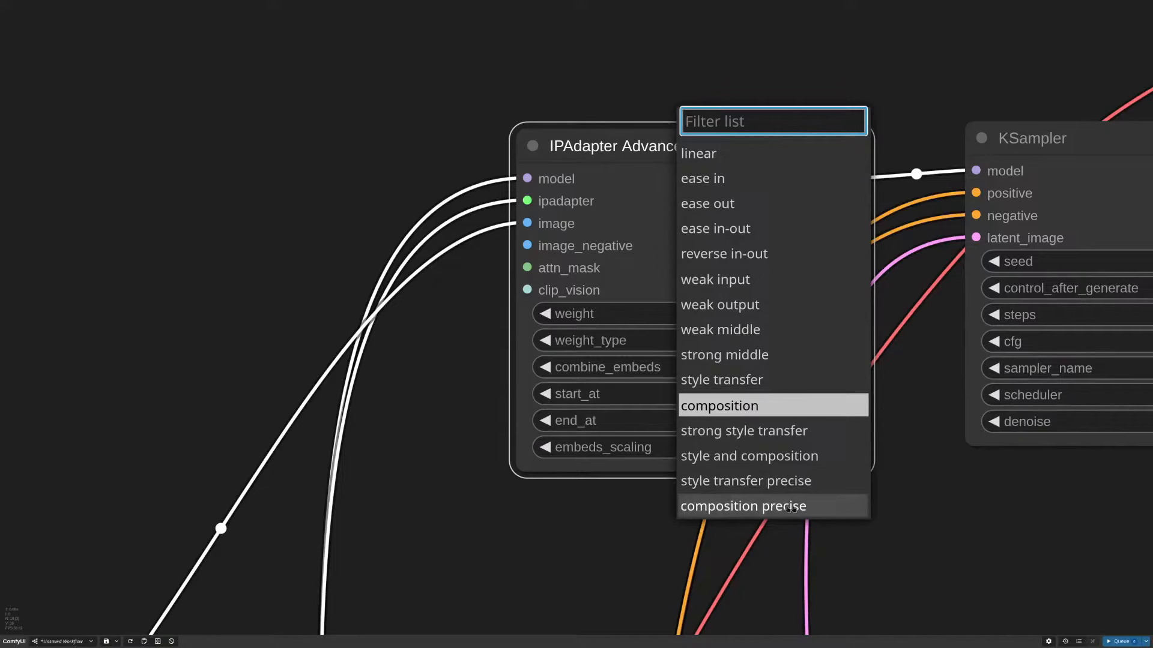
{"action": "left_click", "coordinate": [929, 506]}
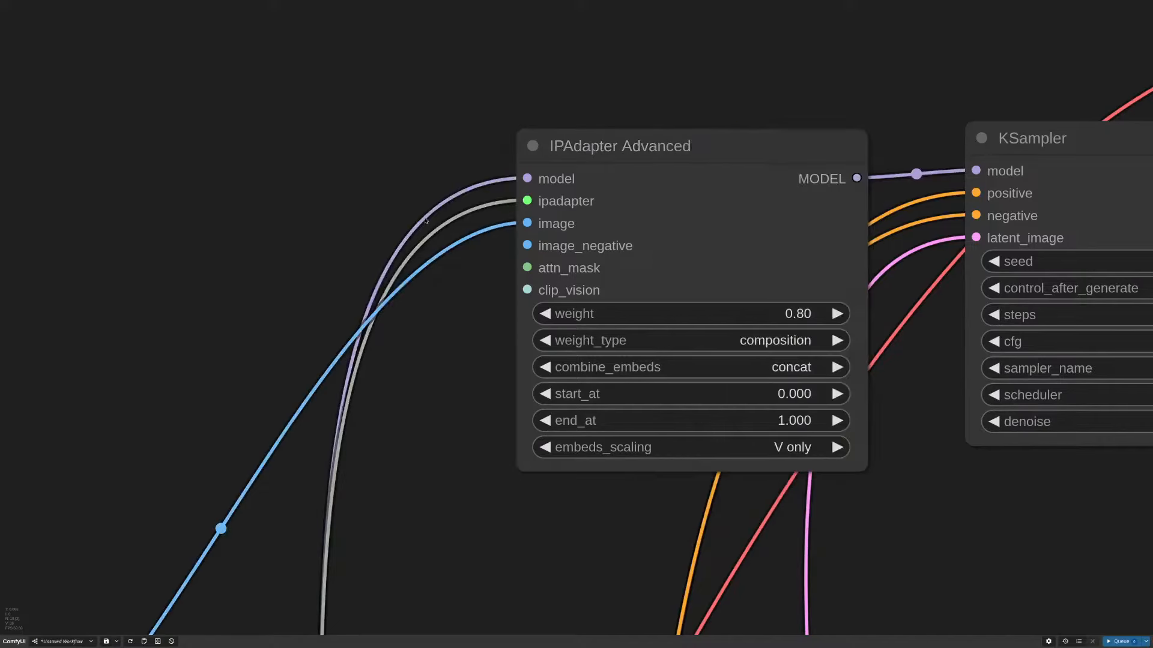
Step: Look over the three composition branches and examine the pose and framing of the anime_illustration.png reference
{"action": "scroll", "coordinate": [426, 220], "scroll_direction": "down", "scroll_amount": 15}
{"action": "left_click_drag", "start_coordinate": [502, 324], "coordinate": [728, 257]}
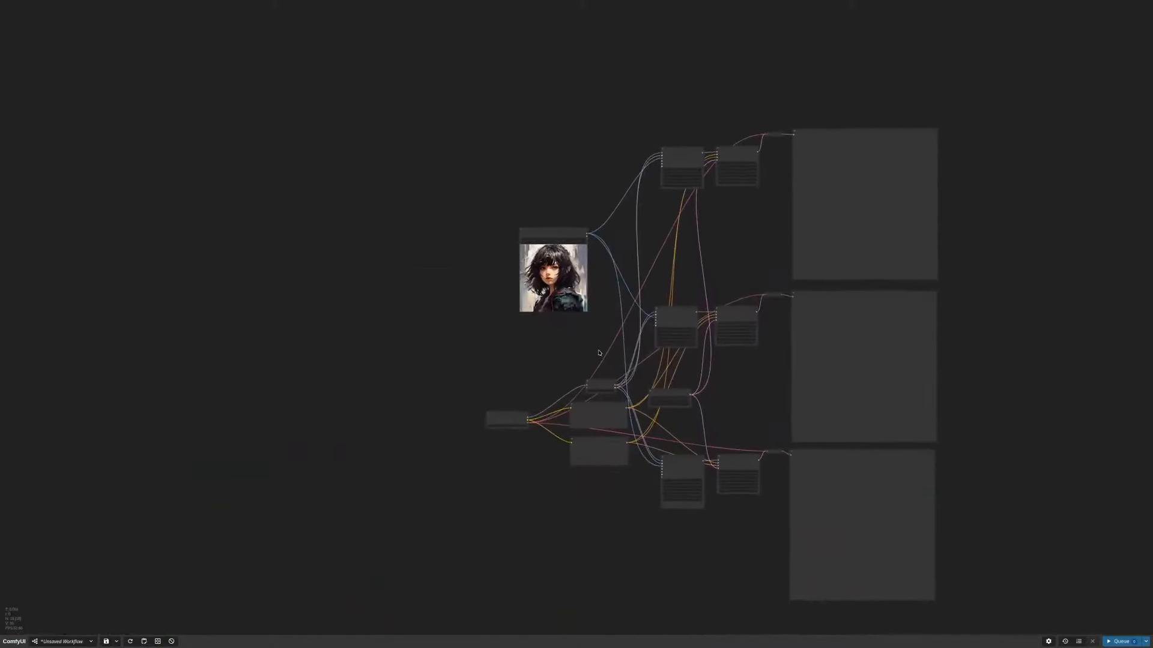
{"action": "scroll", "coordinate": [599, 353], "scroll_direction": "up", "scroll_amount": 4}
{"action": "left_click_drag", "start_coordinate": [601, 360], "coordinate": [522, 277]}
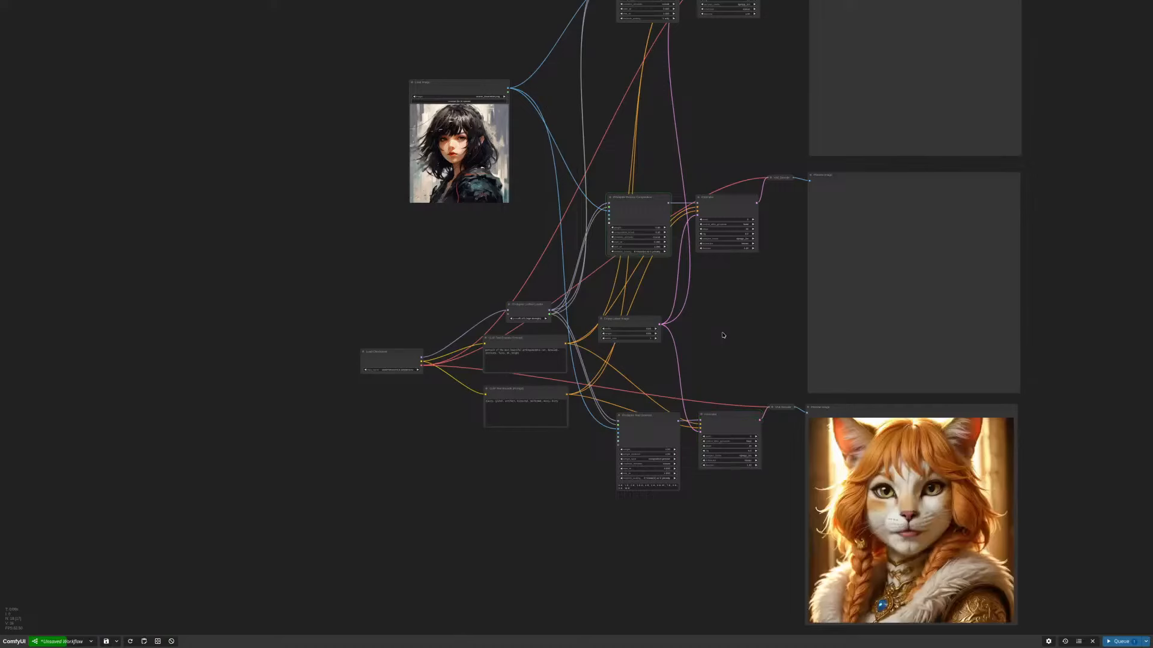
{"action": "left_click_drag", "start_coordinate": [465, 133], "coordinate": [688, 259]}
{"action": "scroll", "coordinate": [687, 258], "scroll_direction": "up", "scroll_amount": 11}
{"action": "scroll", "coordinate": [611, 325], "scroll_direction": "up", "scroll_amount": 2}
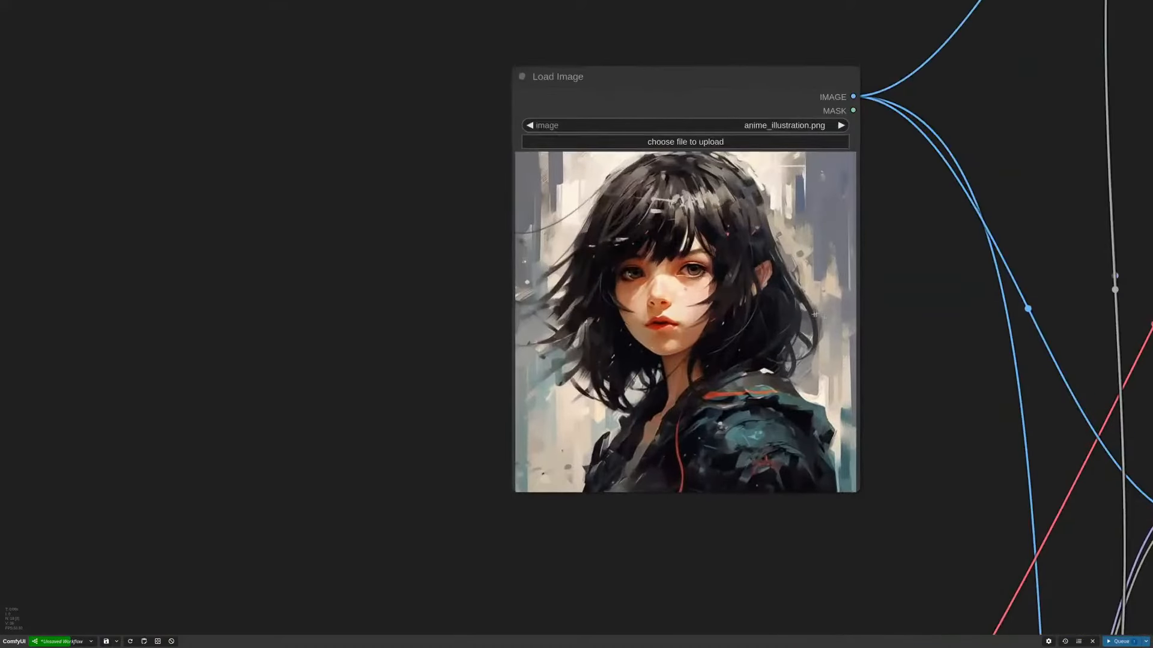
{"action": "scroll", "coordinate": [666, 305], "scroll_direction": "up", "scroll_amount": 2}
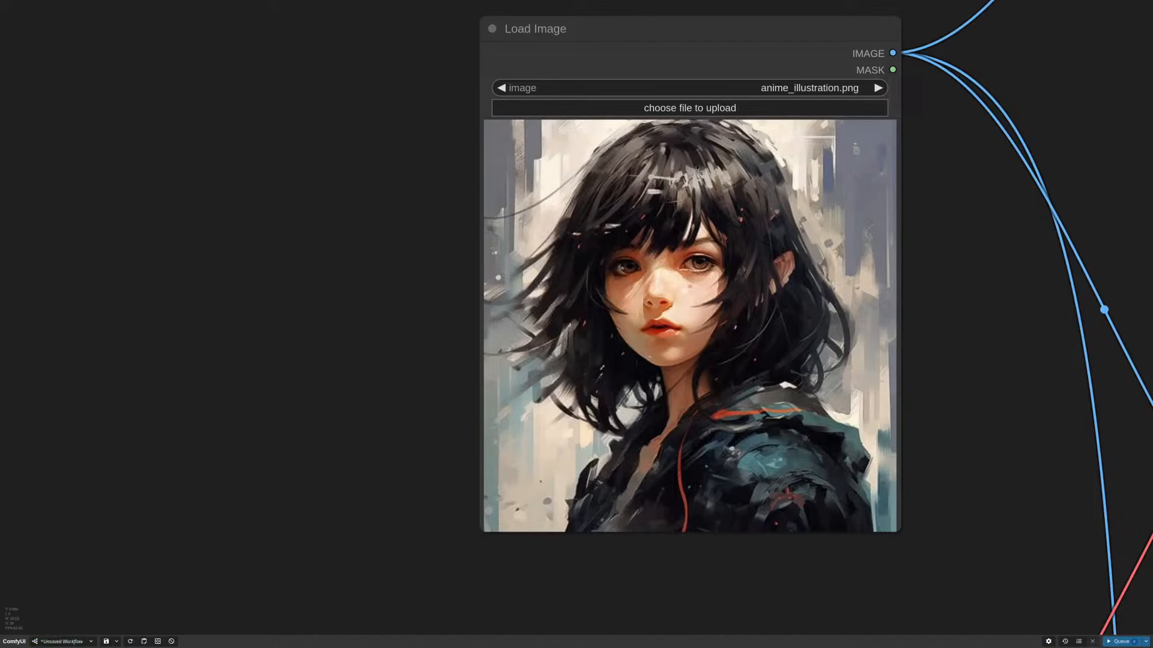
{"action": "scroll", "coordinate": [959, 317], "scroll_direction": "down", "scroll_amount": 4}
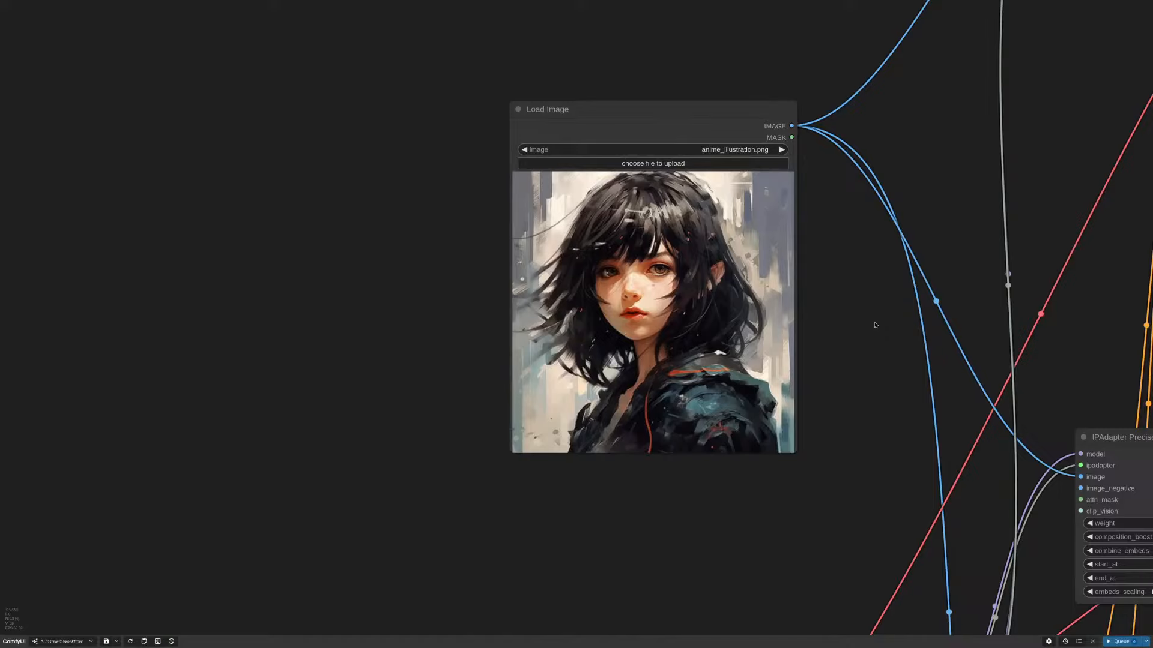
Step: Read the positive prompt and highlight its opening phrase "portrait of the most beautiful anthropomorphic cat"
{"action": "scroll", "coordinate": [852, 327], "scroll_direction": "down", "scroll_amount": 8}
{"action": "left_click_drag", "start_coordinate": [853, 328], "coordinate": [567, 174]}
{"action": "scroll", "coordinate": [578, 166], "scroll_direction": "down", "scroll_amount": 1}
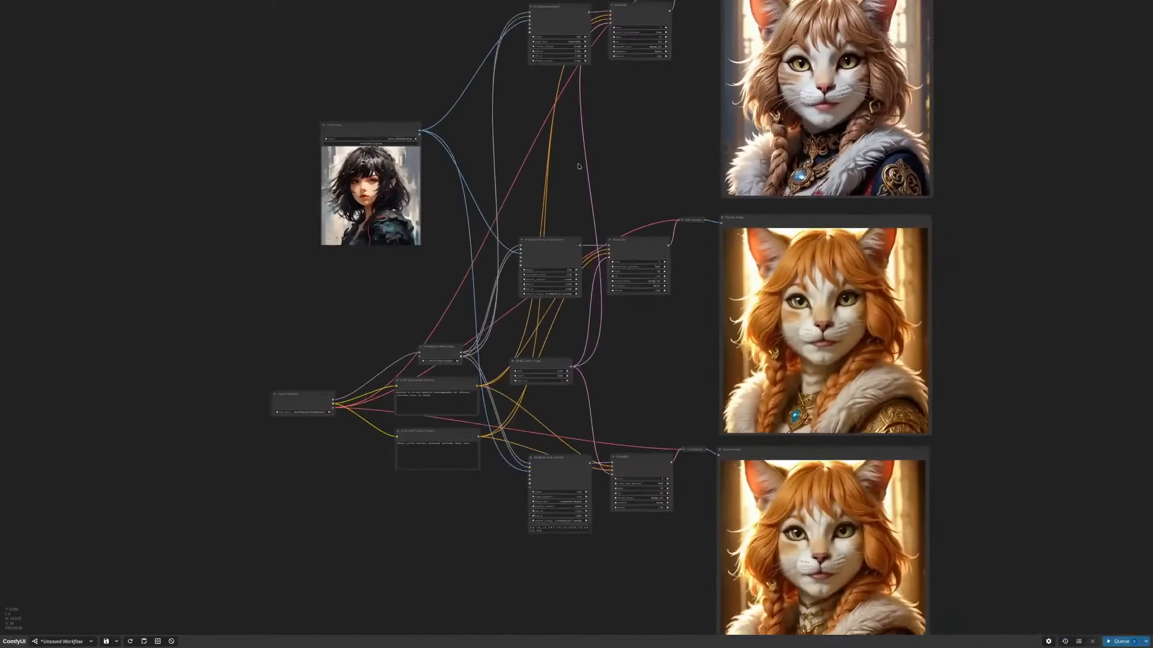
{"action": "left_click_drag", "start_coordinate": [422, 425], "coordinate": [582, 366]}
{"action": "scroll", "coordinate": [569, 360], "scroll_direction": "up", "scroll_amount": 15}
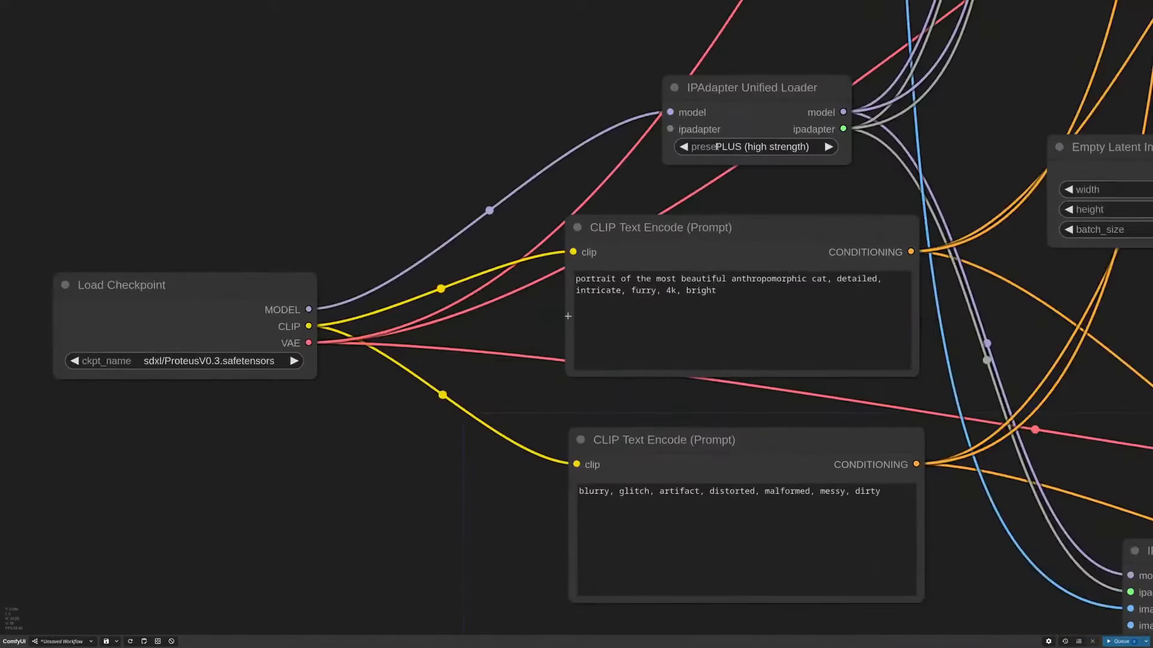
{"action": "scroll", "coordinate": [568, 316], "scroll_direction": "up", "scroll_amount": 2}
{"action": "double_click", "coordinate": [580, 271]}
{"action": "left_click_drag", "start_coordinate": [579, 271], "coordinate": [881, 269]}
Step: Compare the cat portraits generated by the composition branches, ending at the IPAdapter Advanced branch
{"action": "scroll", "coordinate": [558, 198], "scroll_direction": "down", "scroll_amount": 6}
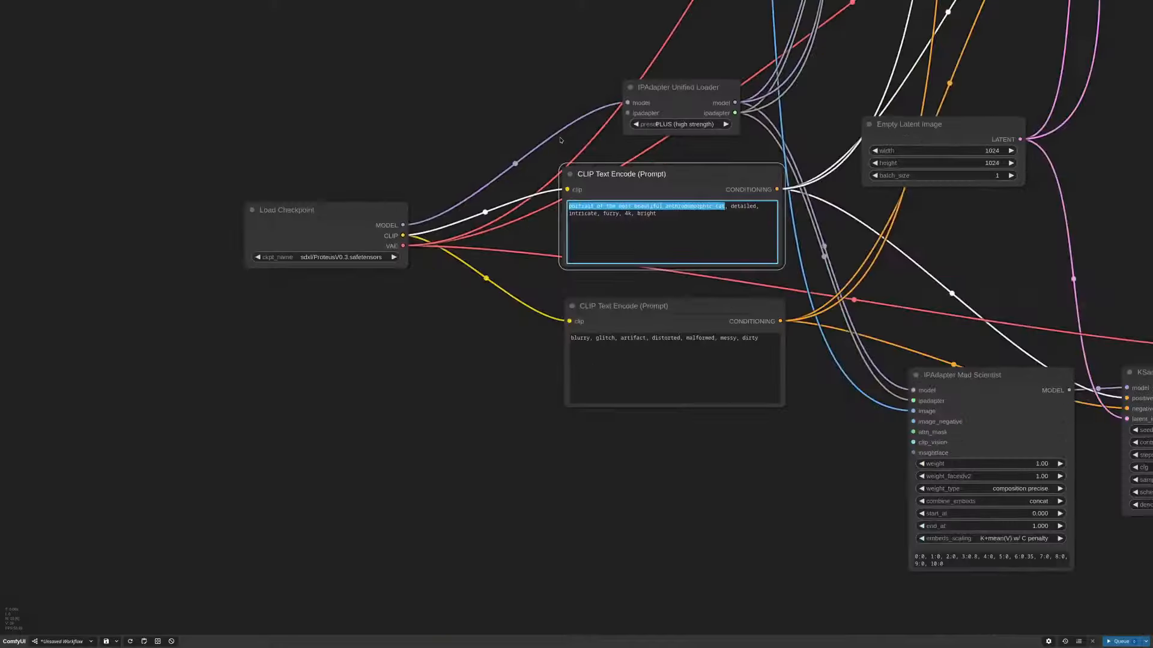
{"action": "left_click_drag", "start_coordinate": [1044, 172], "coordinate": [810, 325]}
{"action": "scroll", "coordinate": [831, 287], "scroll_direction": "down", "scroll_amount": 6}
{"action": "left_click_drag", "start_coordinate": [861, 258], "coordinate": [768, 326]}
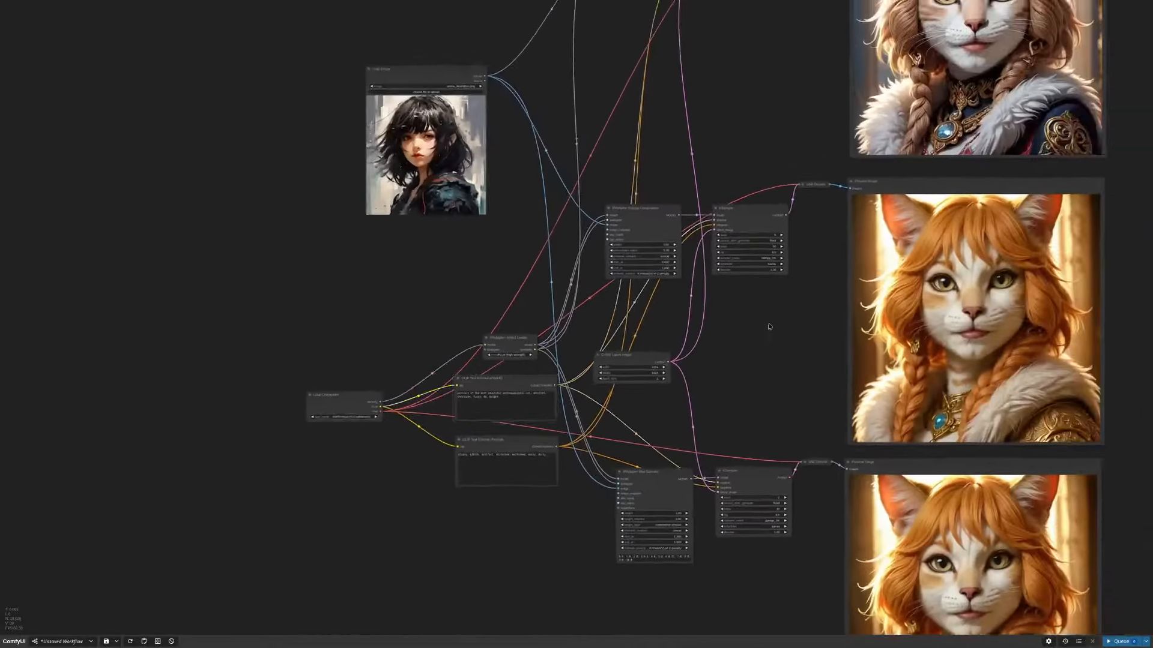
{"action": "scroll", "coordinate": [769, 326], "scroll_direction": "down", "scroll_amount": 3}
{"action": "scroll", "coordinate": [769, 326], "scroll_direction": "up", "scroll_amount": 6}
{"action": "left_click_drag", "start_coordinate": [756, 368], "coordinate": [690, 581]}
{"action": "left_click_drag", "start_coordinate": [724, 252], "coordinate": [715, 362]}
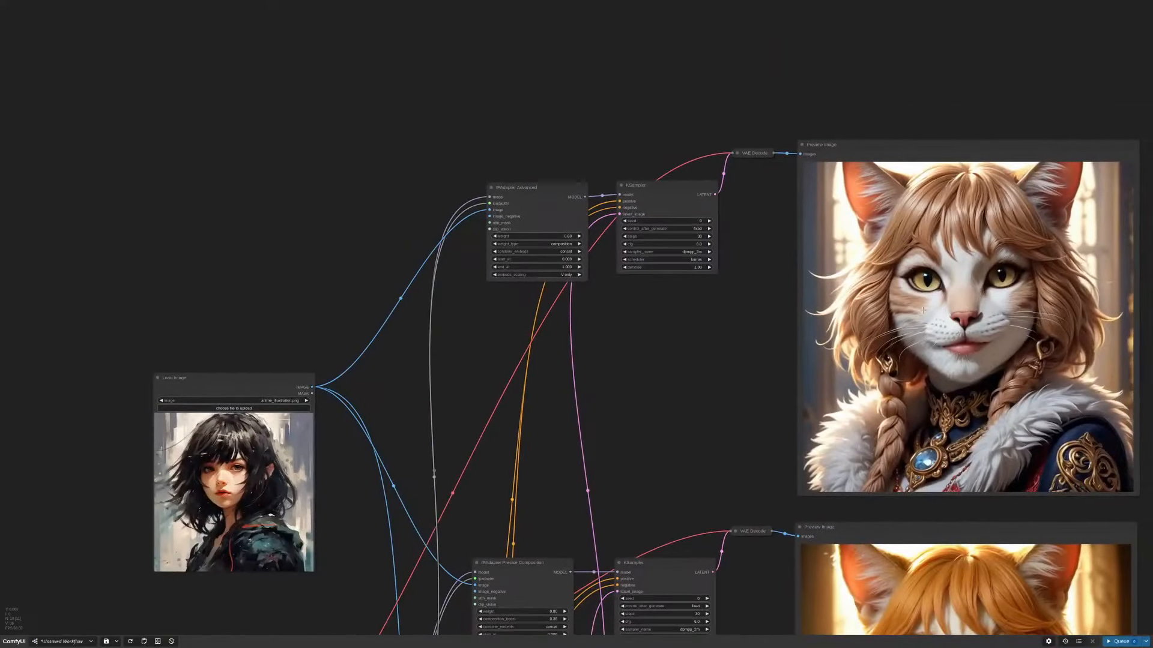
Step: Select composition as the weight type of the IPAdapter Advanced node
{"action": "scroll", "coordinate": [523, 239], "scroll_direction": "up", "scroll_amount": 10}
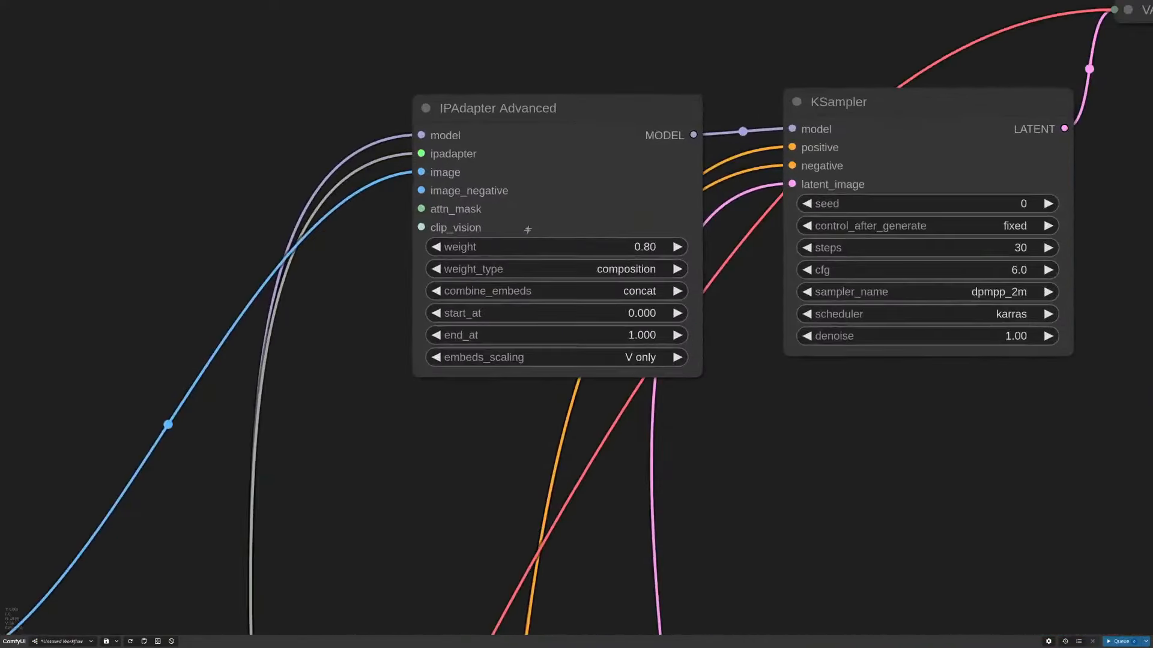
{"action": "left_click", "coordinate": [584, 132]}
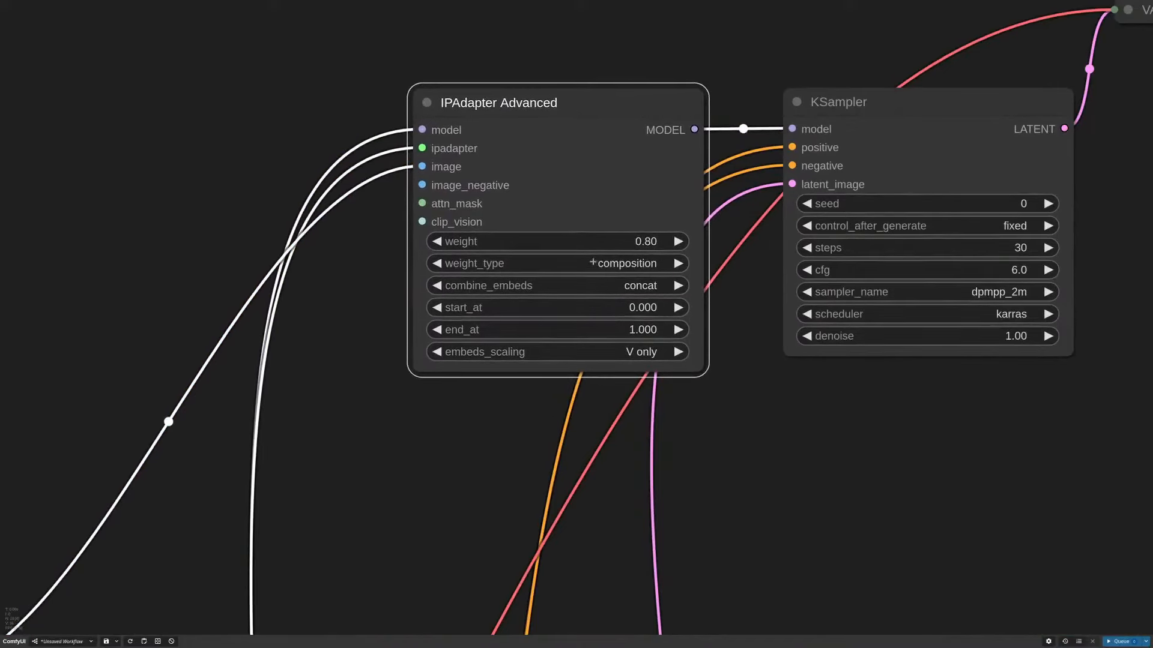
{"action": "left_click", "coordinate": [630, 263]}
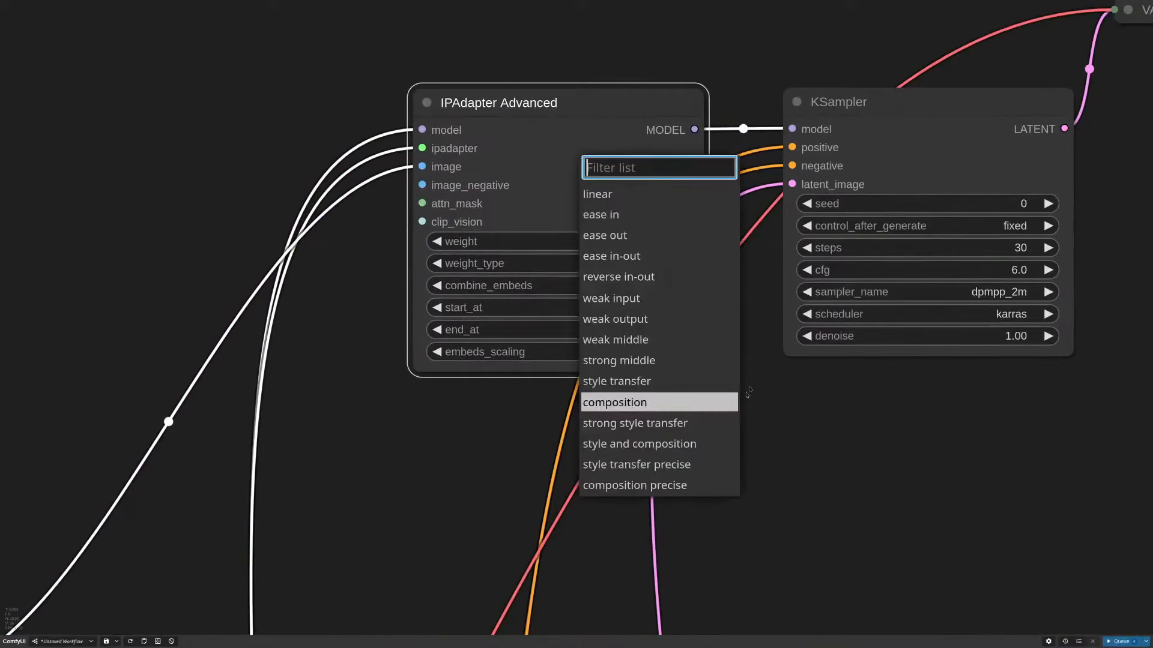
{"action": "left_click", "coordinate": [695, 407]}
Step: Move the Load Image node beneath the IPAdapter Advanced and KSampler nodes, beside the first cat preview, for direct comparison
{"action": "scroll", "coordinate": [750, 379], "scroll_direction": "down", "scroll_amount": 8}
{"action": "scroll", "coordinate": [751, 378], "scroll_direction": "down", "scroll_amount": 3}
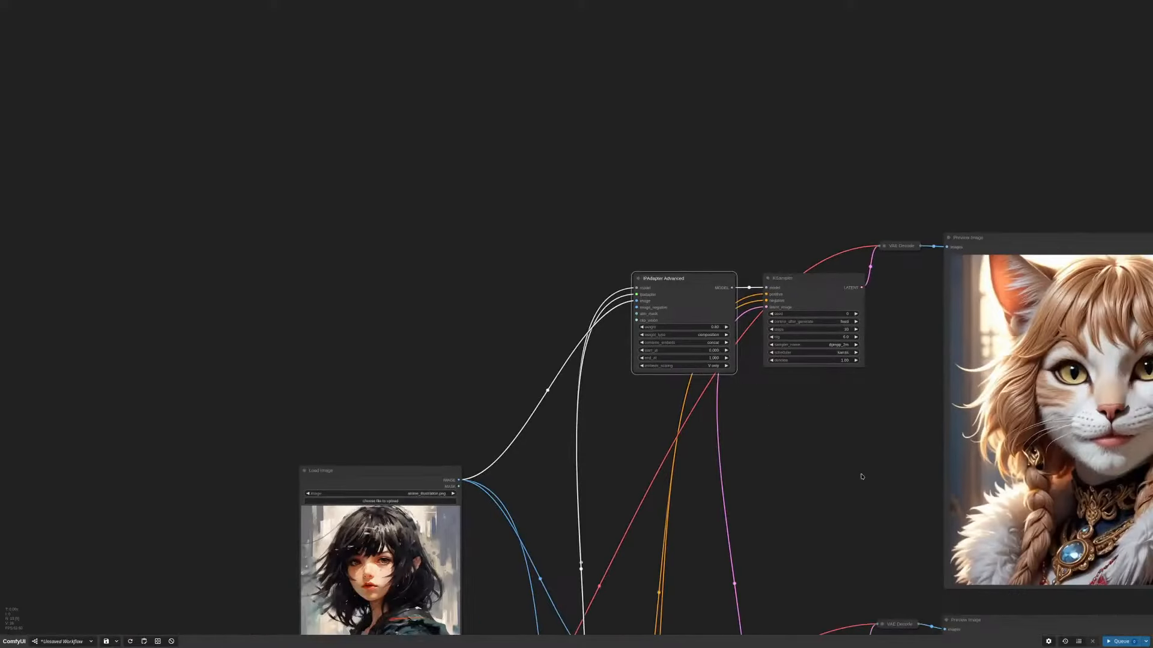
{"action": "left_click_drag", "start_coordinate": [846, 504], "coordinate": [640, 315]}
{"action": "scroll", "coordinate": [670, 308], "scroll_direction": "down", "scroll_amount": 2}
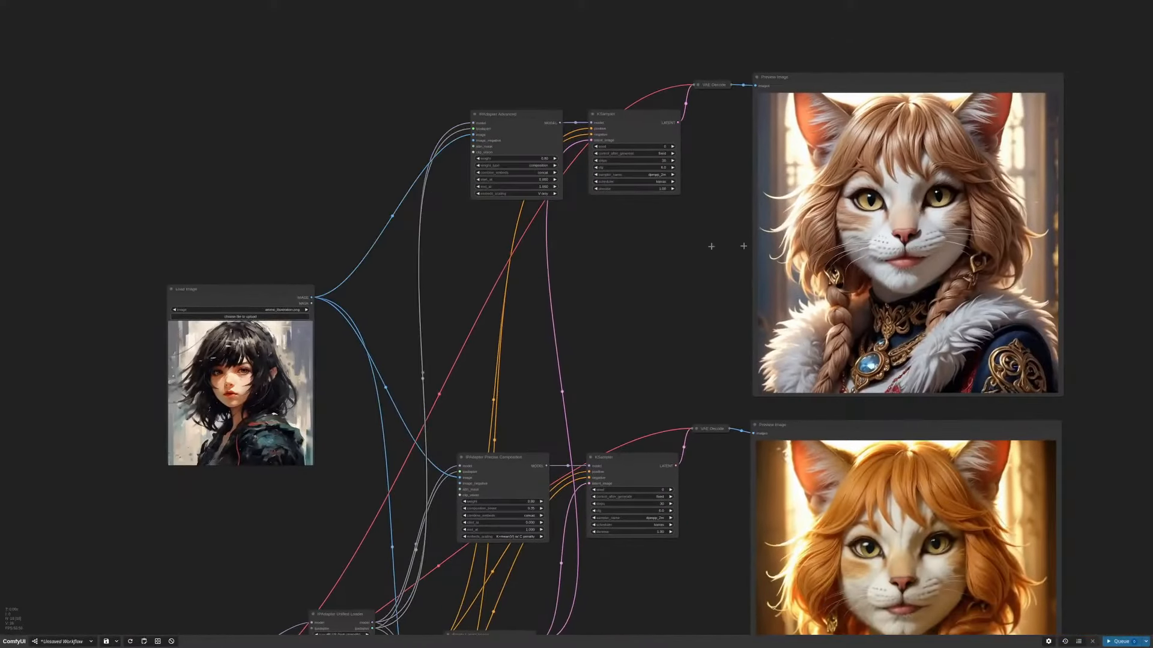
{"action": "left_click_drag", "start_coordinate": [250, 297], "coordinate": [640, 239]}
{"action": "left_click_drag", "start_coordinate": [692, 202], "coordinate": [557, 245]}
{"action": "scroll", "coordinate": [699, 332], "scroll_direction": "up", "scroll_amount": 1}
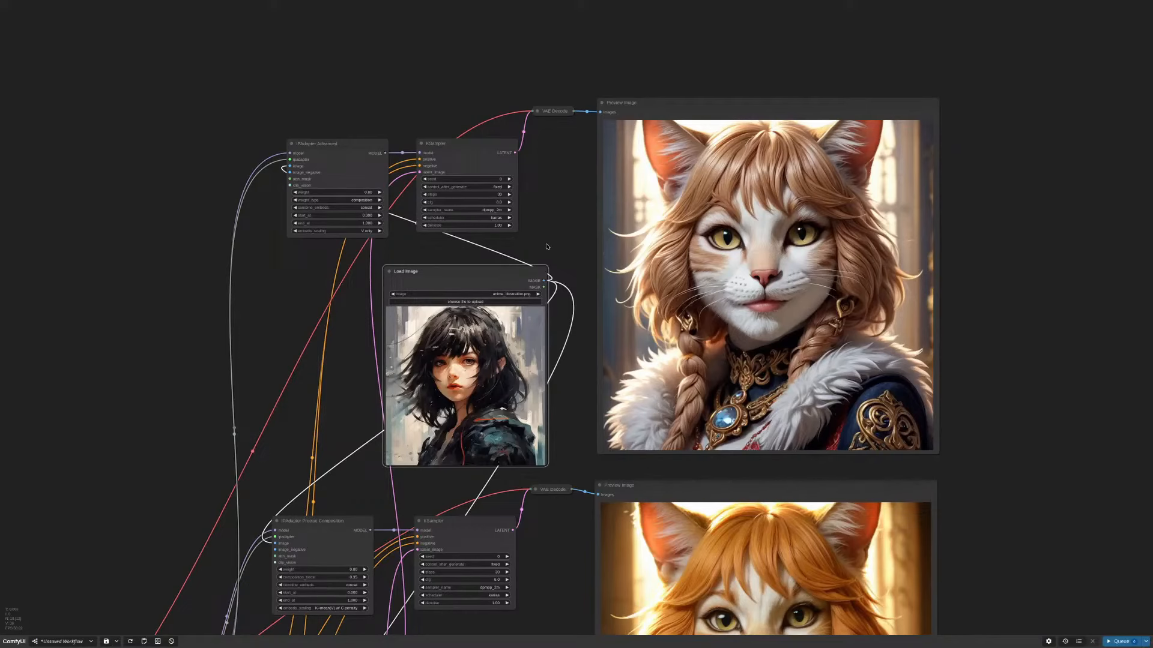
Step: Compare the reference illustration in Load Image with the cat portraits from the IPAdapter Advanced and IPAdapter Precise Composition branches
{"action": "left_click_drag", "start_coordinate": [547, 246], "coordinate": [568, 237]}
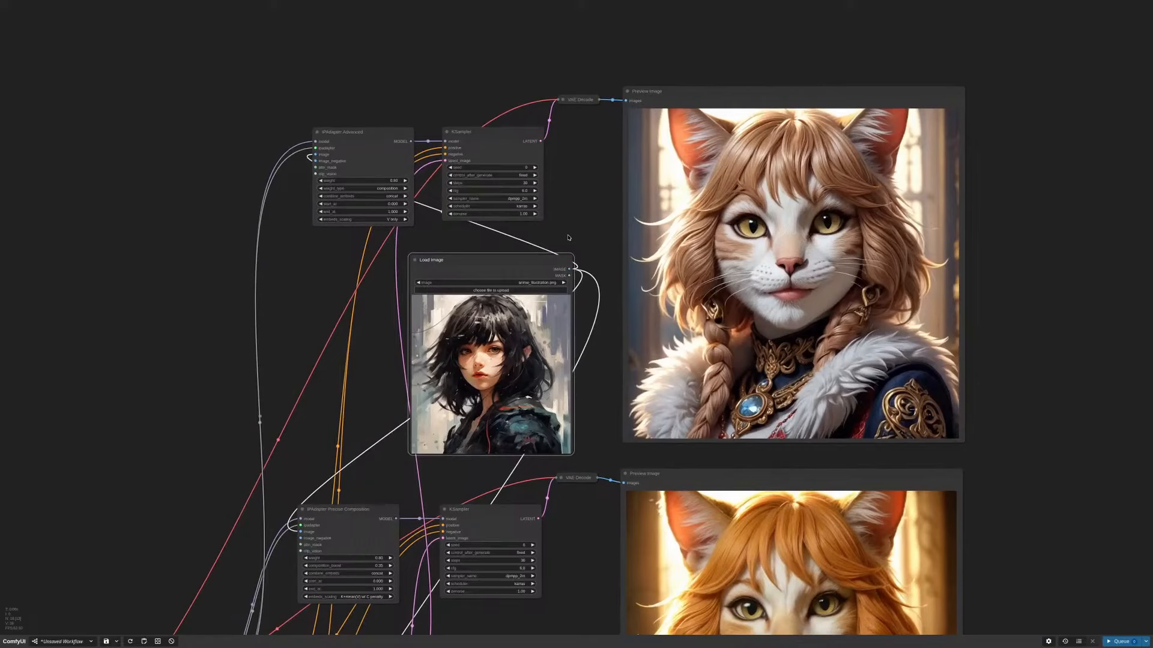
{"action": "scroll", "coordinate": [572, 234], "scroll_direction": "up", "scroll_amount": 2}
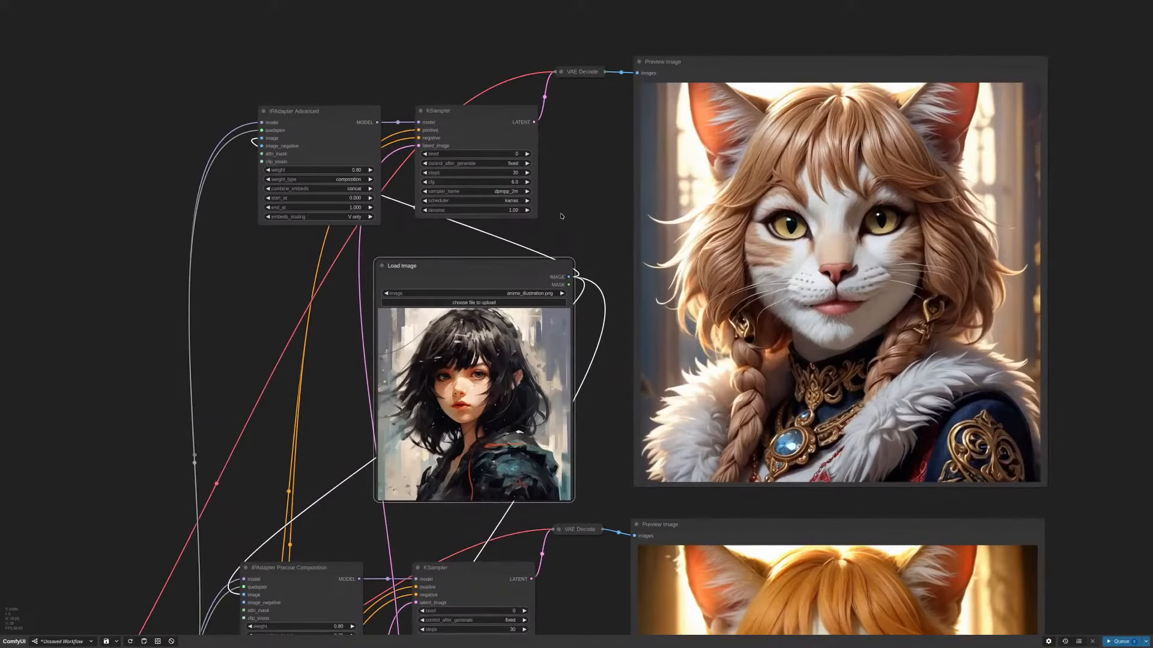
{"action": "scroll", "coordinate": [561, 216], "scroll_direction": "down", "scroll_amount": 4}
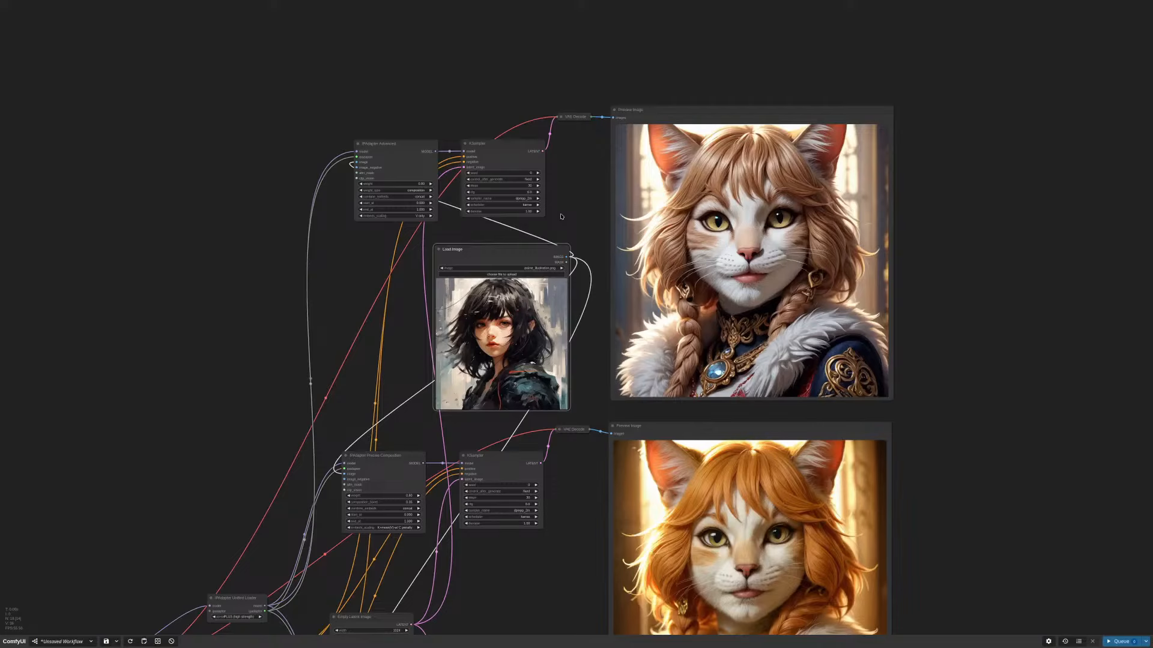
{"action": "scroll", "coordinate": [580, 238], "scroll_direction": "down", "scroll_amount": 1}
{"action": "left_click_drag", "start_coordinate": [575, 234], "coordinate": [606, 196]}
{"action": "scroll", "coordinate": [793, 320], "scroll_direction": "down", "scroll_amount": 1}
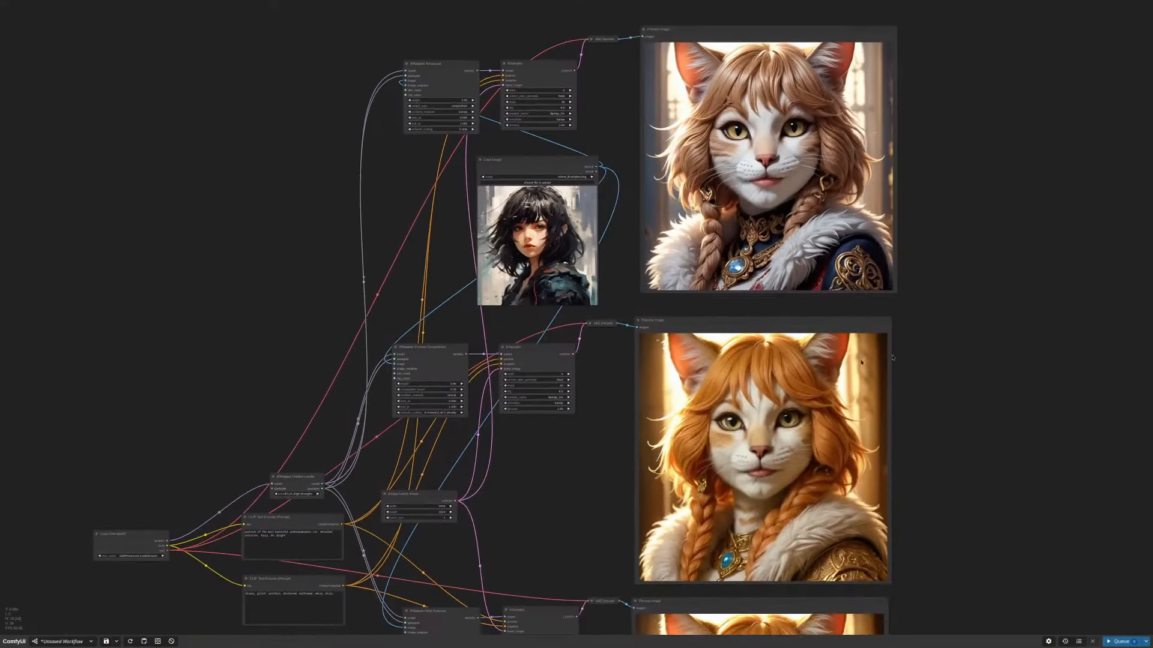
{"action": "scroll", "coordinate": [833, 346], "scroll_direction": "down", "scroll_amount": 2}
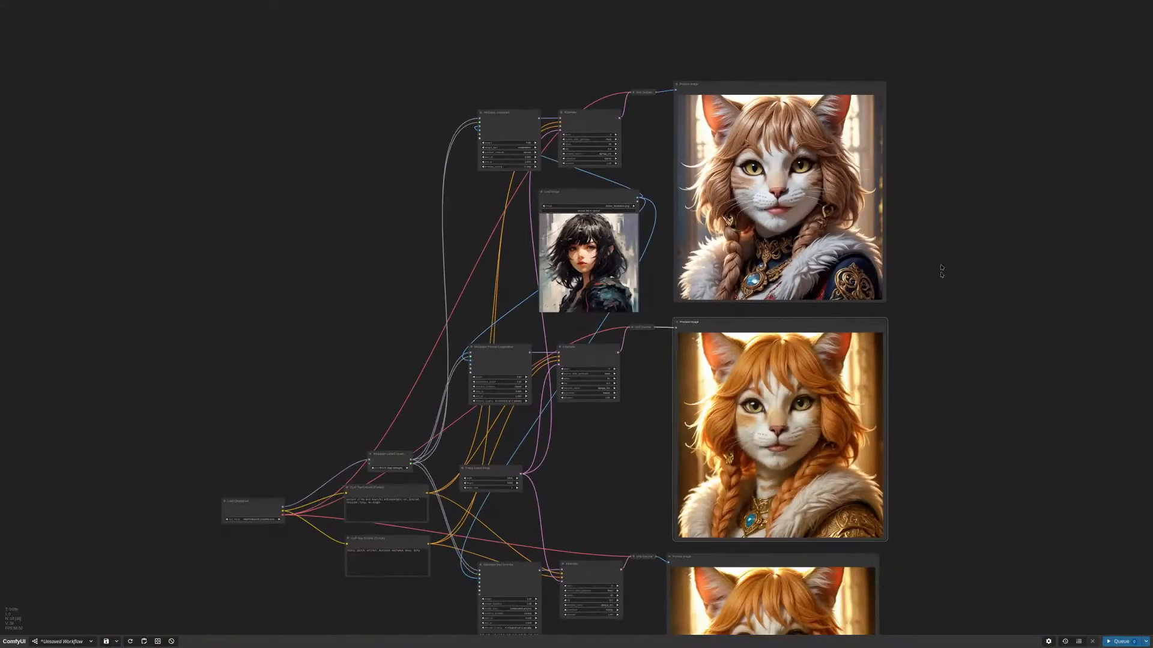
{"action": "left_click_drag", "start_coordinate": [760, 89], "coordinate": [762, 87]}
{"action": "left_click_drag", "start_coordinate": [606, 193], "coordinate": [598, 203]}
{"action": "scroll", "coordinate": [597, 203], "scroll_direction": "up", "scroll_amount": 4}
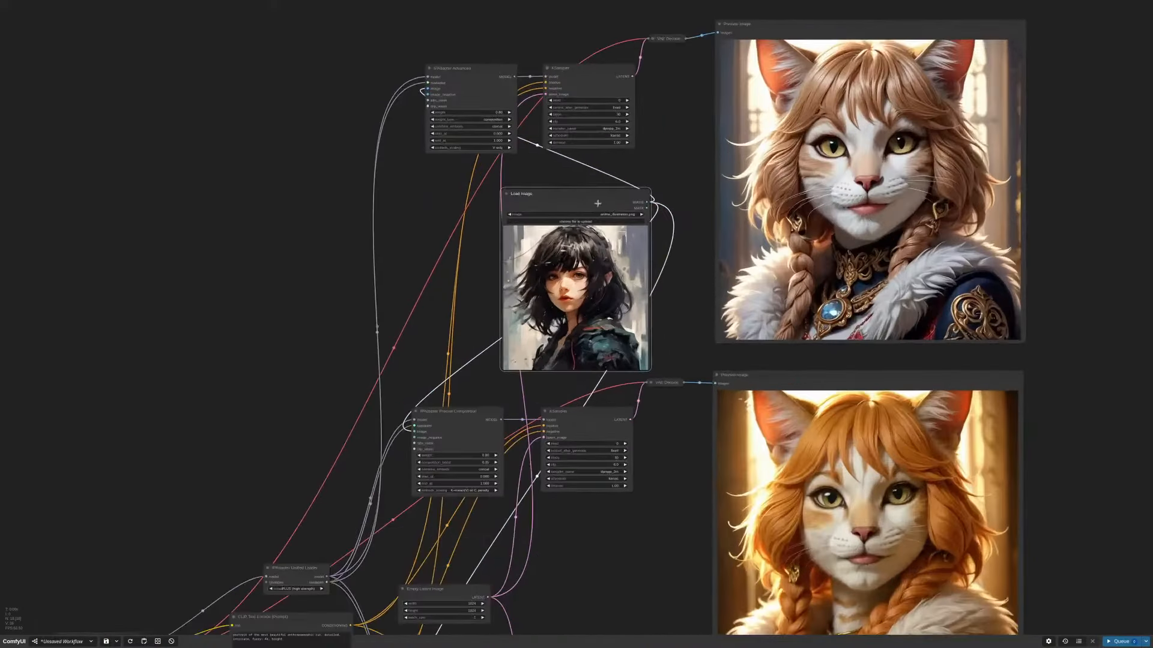
{"action": "scroll", "coordinate": [640, 208], "scroll_direction": "down", "scroll_amount": 4}
Step: Examine the weight, composition boost and embeds scaling settings of the IPAdapter Precise Composition node
{"action": "scroll", "coordinate": [654, 518], "scroll_direction": "up", "scroll_amount": 7}
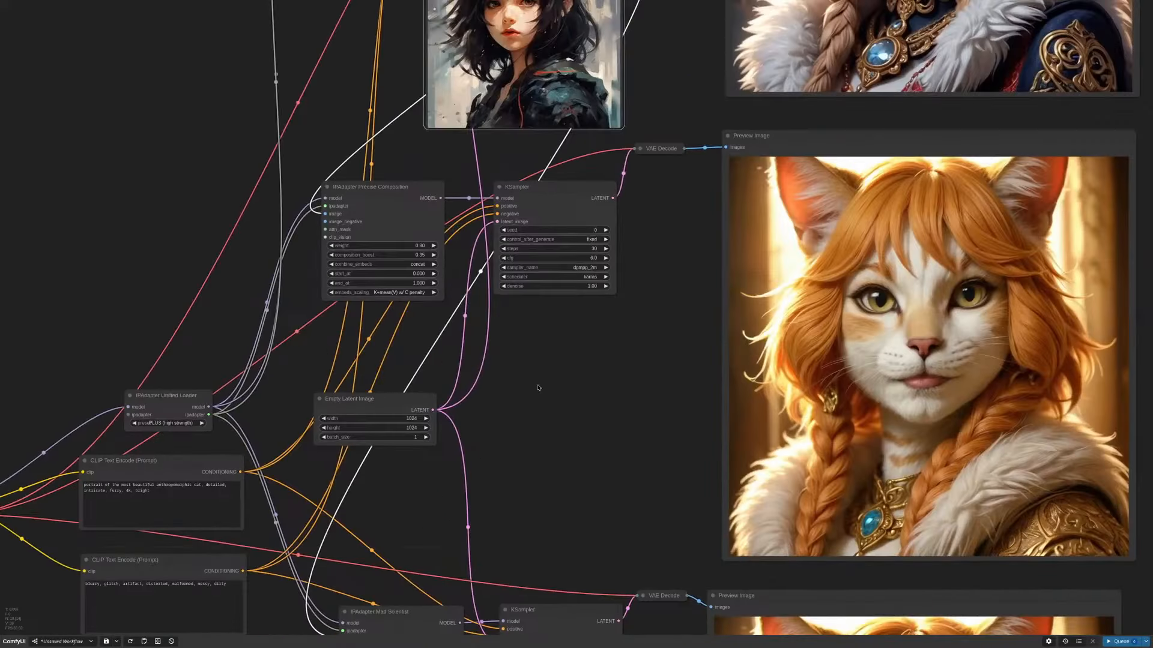
{"action": "left_click_drag", "start_coordinate": [566, 391], "coordinate": [736, 409]}
{"action": "scroll", "coordinate": [524, 221], "scroll_direction": "up", "scroll_amount": 6}
{"action": "left_click_drag", "start_coordinate": [544, 177], "coordinate": [660, 222]}
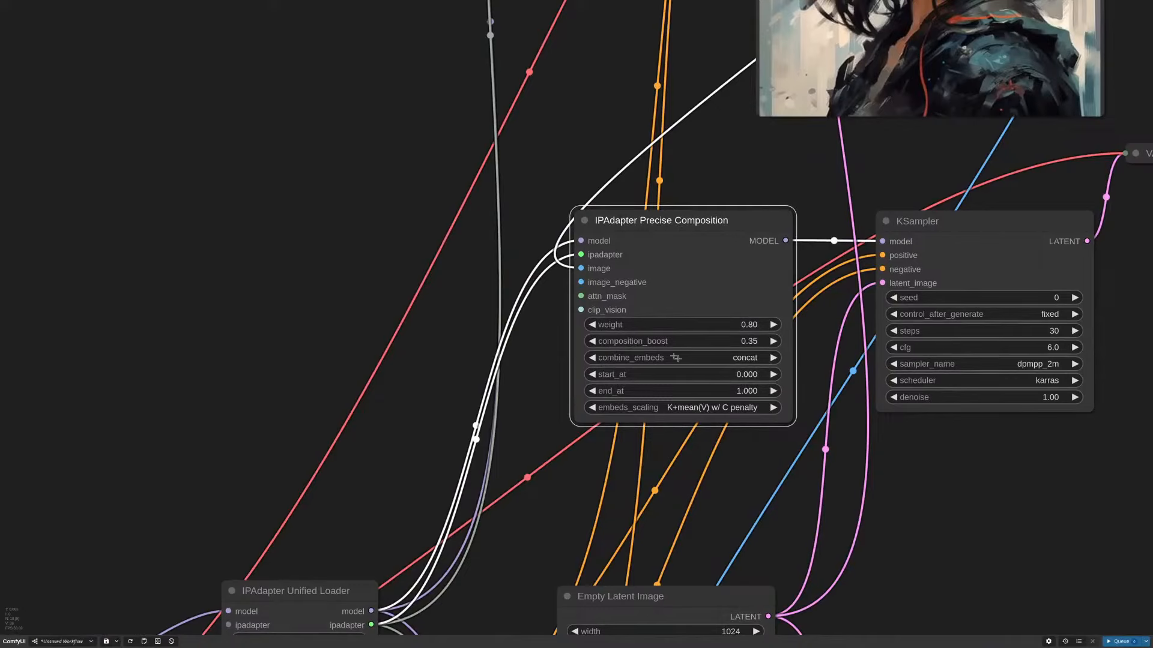
Step: Compare the three branches' cat portraits again with the reference, ending at the precise composition and Mad Scientist results
{"action": "scroll", "coordinate": [821, 392], "scroll_direction": "down", "scroll_amount": 7}
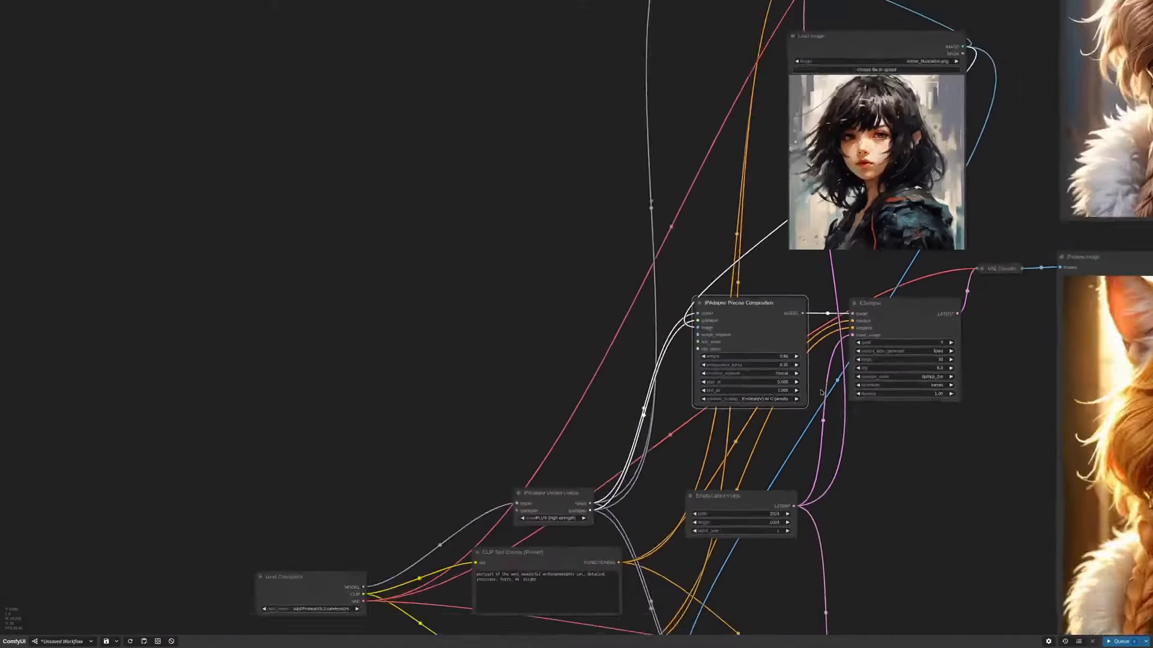
{"action": "scroll", "coordinate": [822, 393], "scroll_direction": "down", "scroll_amount": 3}
{"action": "left_click_drag", "start_coordinate": [921, 502], "coordinate": [674, 402]}
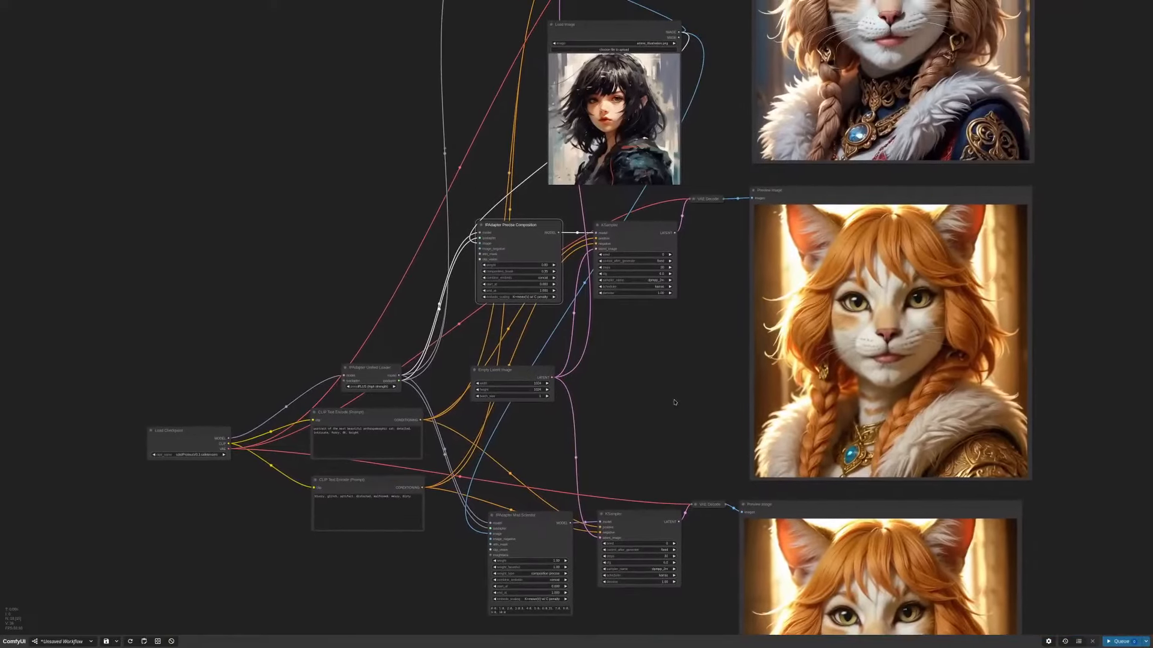
{"action": "left_click_drag", "start_coordinate": [690, 329], "coordinate": [677, 399]}
{"action": "scroll", "coordinate": [689, 386], "scroll_direction": "down", "scroll_amount": 1}
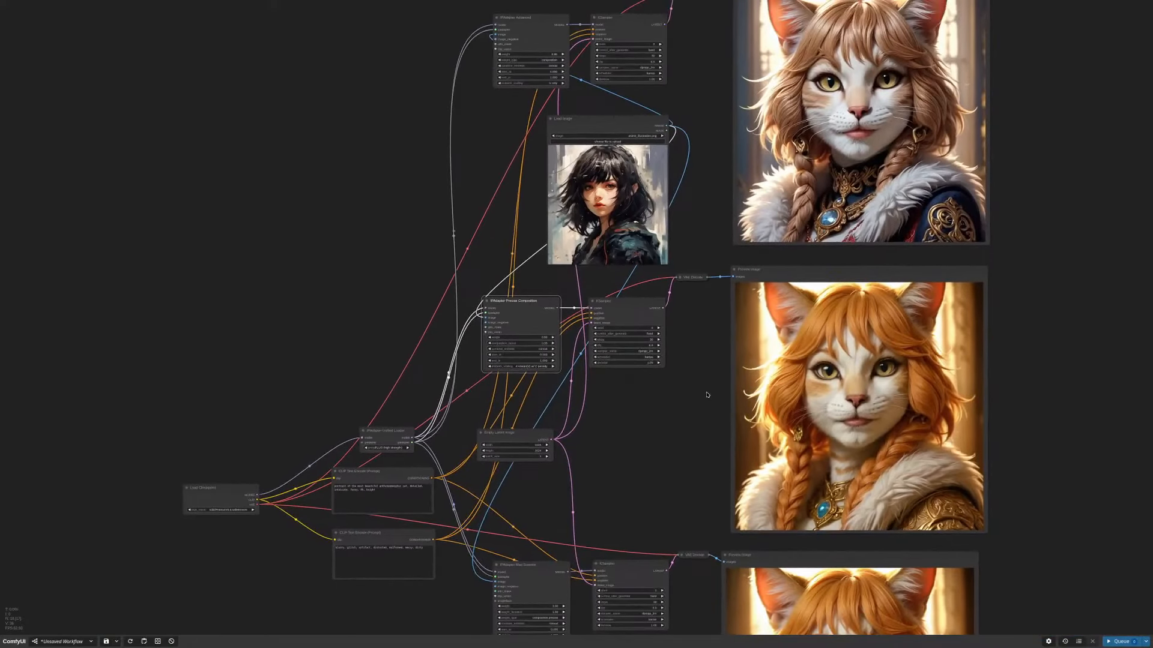
{"action": "left_click_drag", "start_coordinate": [696, 325], "coordinate": [700, 352]}
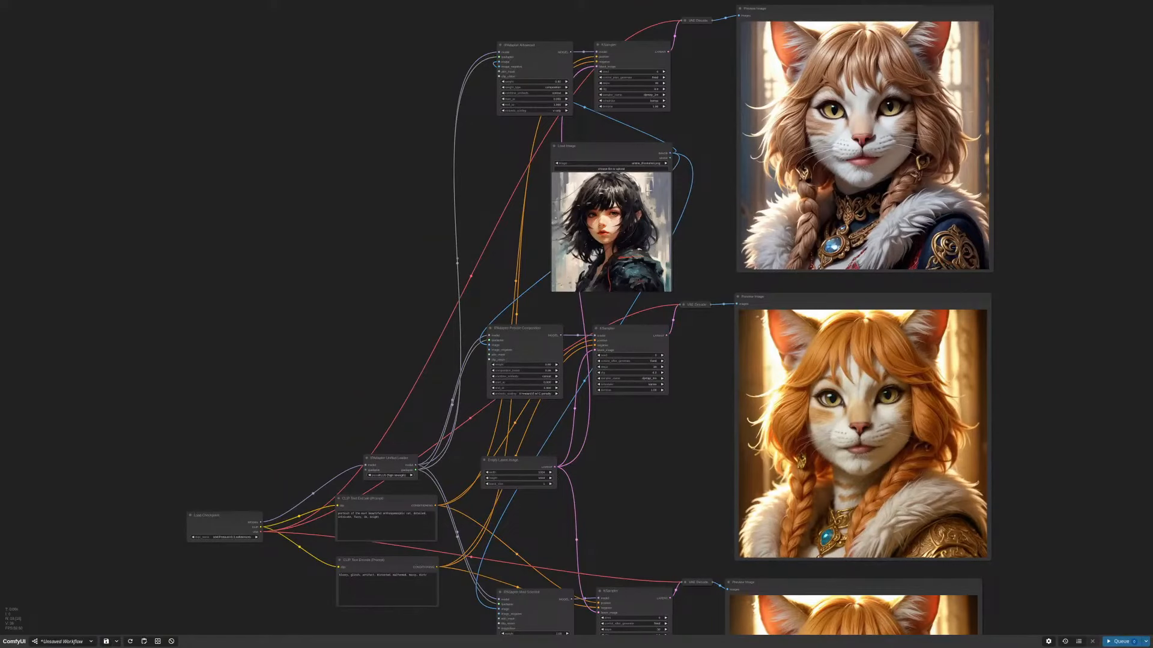
{"action": "left_click_drag", "start_coordinate": [686, 502], "coordinate": [628, 410]}
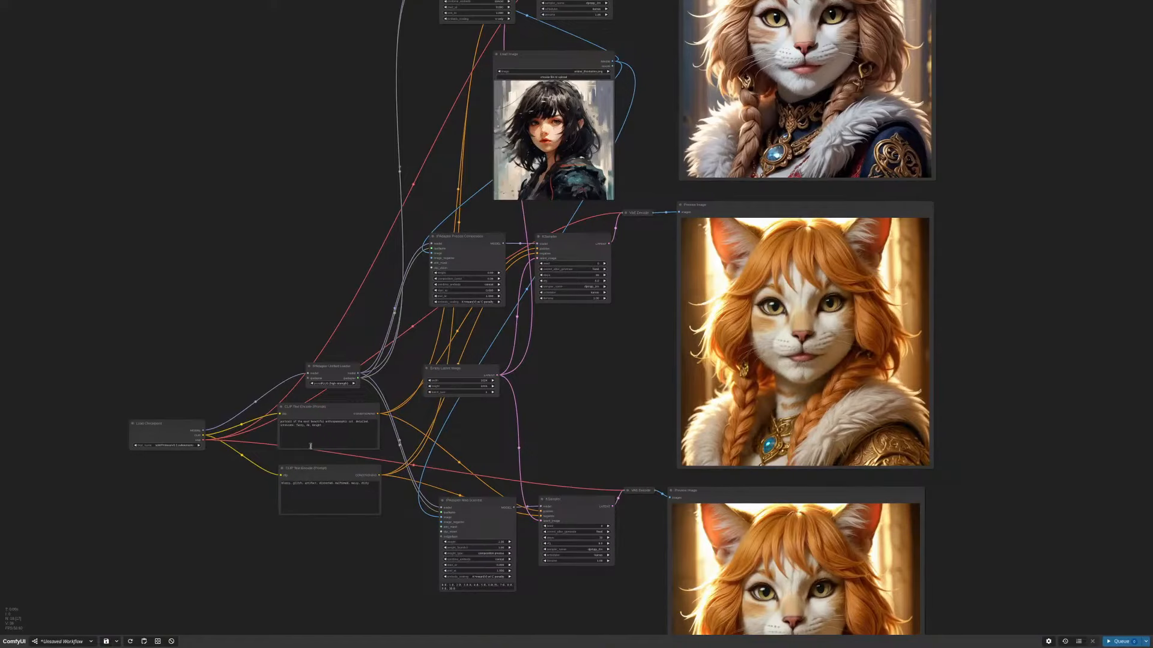
Step: Review the positive prompt and return to the IPAdapter Precise Composition node to inspect its settings
{"action": "scroll", "coordinate": [201, 442], "scroll_direction": "up", "scroll_amount": 9}
{"action": "left_click", "coordinate": [330, 416]}
{"action": "scroll", "coordinate": [733, 426], "scroll_direction": "down", "scroll_amount": 7}
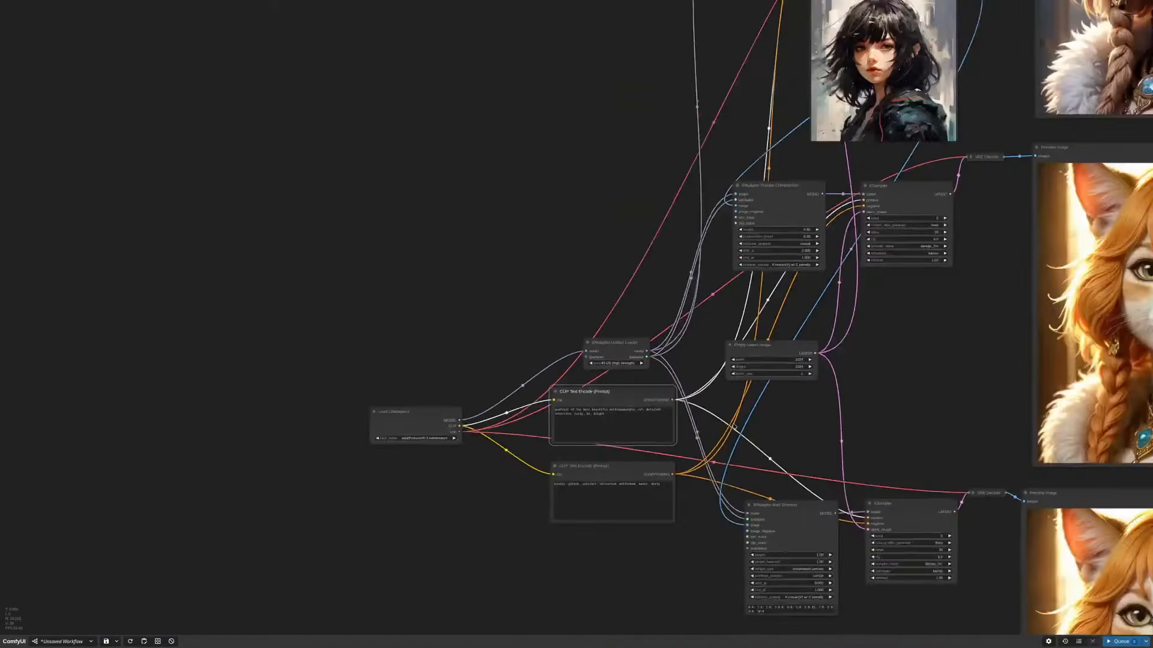
{"action": "scroll", "coordinate": [733, 426], "scroll_direction": "down", "scroll_amount": 1}
{"action": "left_click_drag", "start_coordinate": [844, 360], "coordinate": [607, 258]}
{"action": "left_click_drag", "start_coordinate": [689, 341], "coordinate": [718, 335]}
{"action": "left_click", "coordinate": [575, 125]}
{"action": "scroll", "coordinate": [575, 124], "scroll_direction": "up", "scroll_amount": 7}
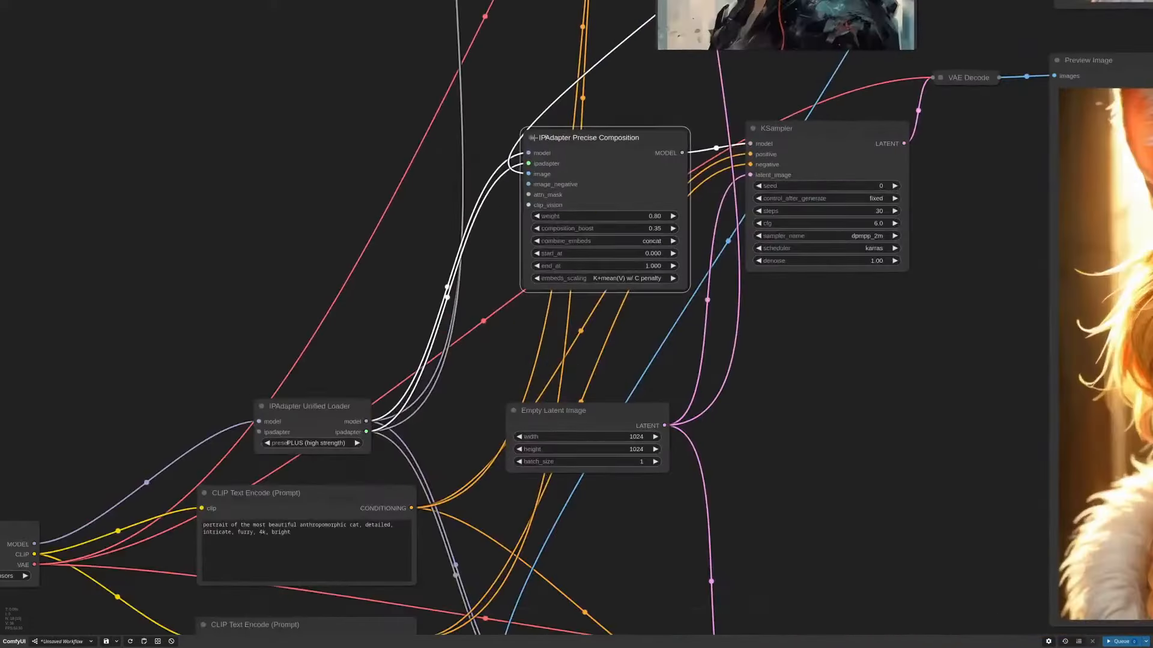
Step: Narrow the IPAdapter Mad Scientist node and place it just beside its KSampler without overlapping it
{"action": "left_click_drag", "start_coordinate": [785, 535], "coordinate": [793, 139]}
{"action": "left_click_drag", "start_coordinate": [818, 476], "coordinate": [765, 430]}
{"action": "scroll", "coordinate": [764, 430], "scroll_direction": "up", "scroll_amount": 3}
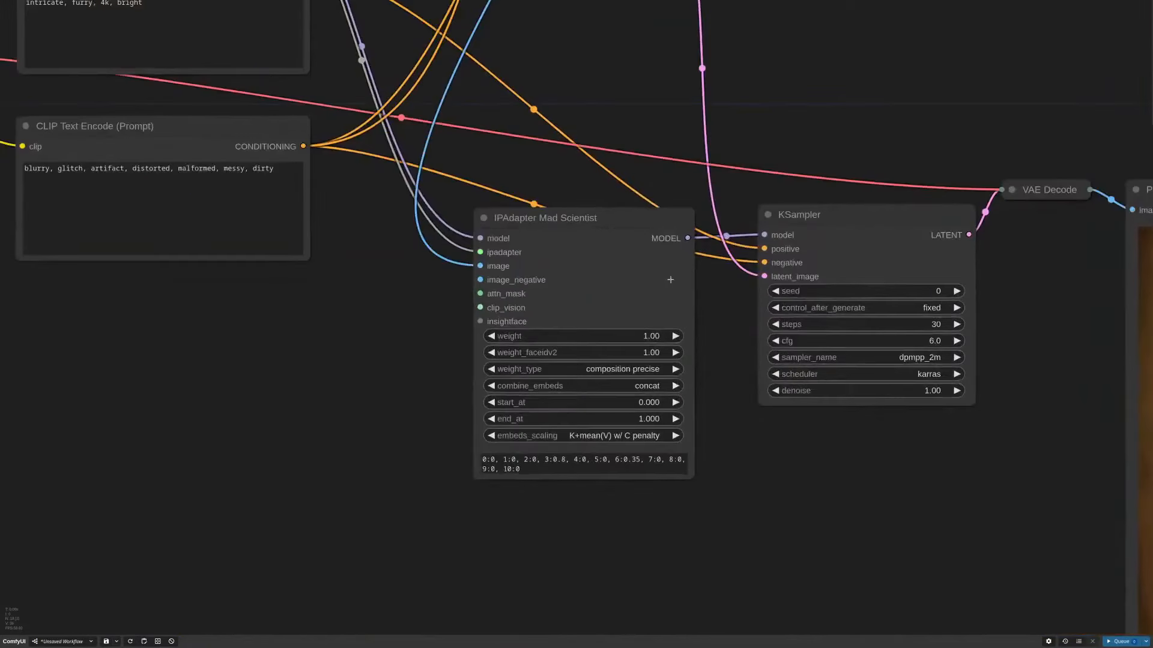
{"action": "left_click", "coordinate": [619, 218]}
{"action": "left_click_drag", "start_coordinate": [619, 219], "coordinate": [616, 215]}
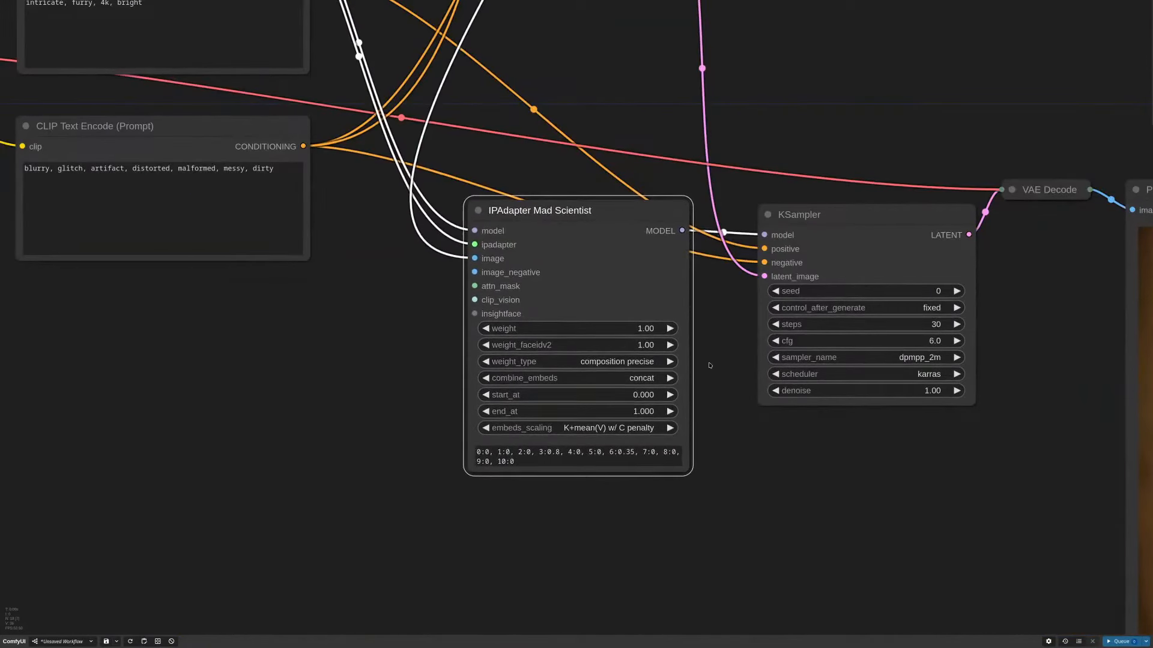
{"action": "left_click_drag", "start_coordinate": [690, 474], "coordinate": [754, 431]}
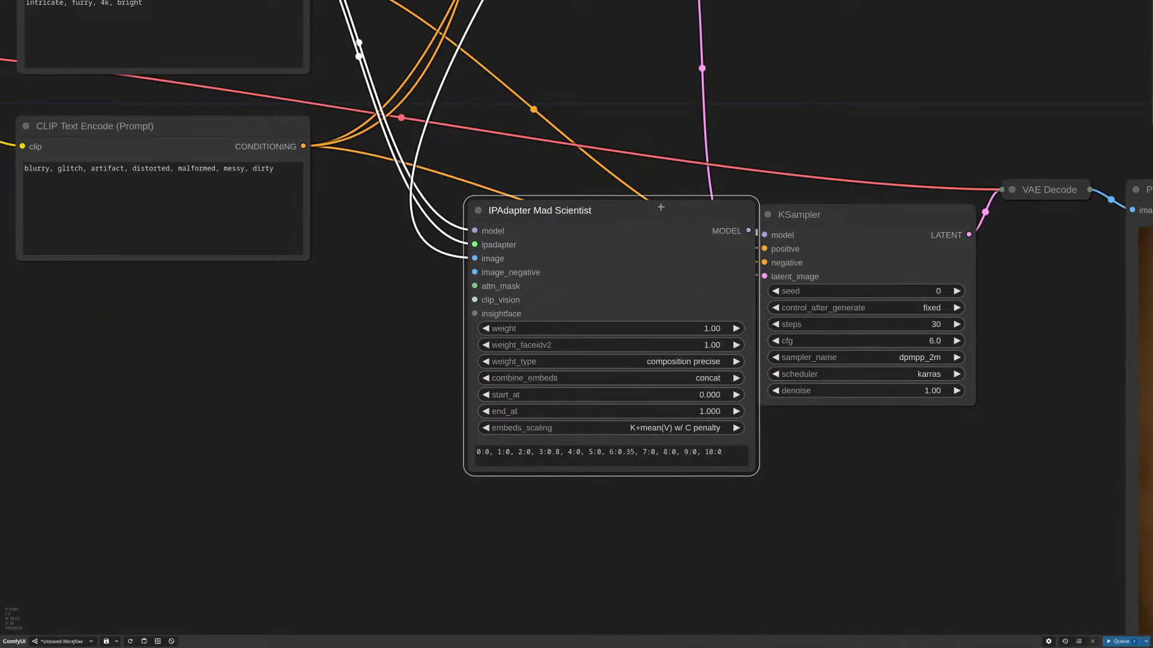
{"action": "left_click_drag", "start_coordinate": [662, 210], "coordinate": [619, 215]}
{"action": "left_click_drag", "start_coordinate": [712, 477], "coordinate": [613, 475]}
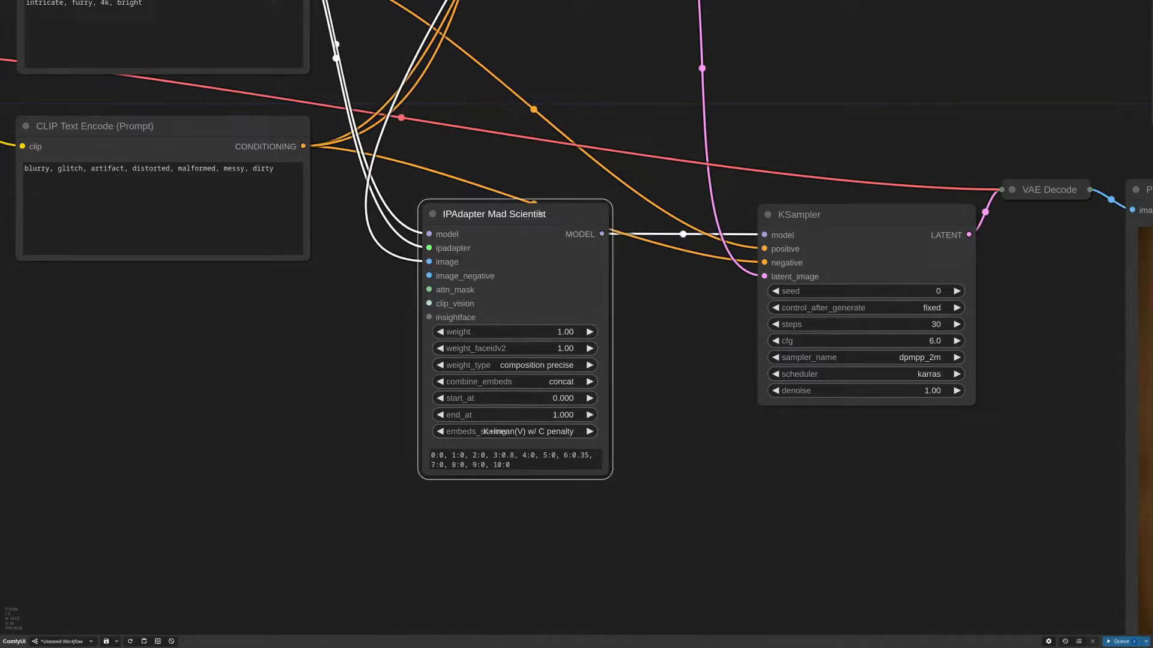
{"action": "left_click_drag", "start_coordinate": [540, 214], "coordinate": [618, 215]}
Step: Select composition precise as the weight type of the IPAdapter Mad Scientist node
{"action": "scroll", "coordinate": [735, 422], "scroll_direction": "down", "scroll_amount": 3}
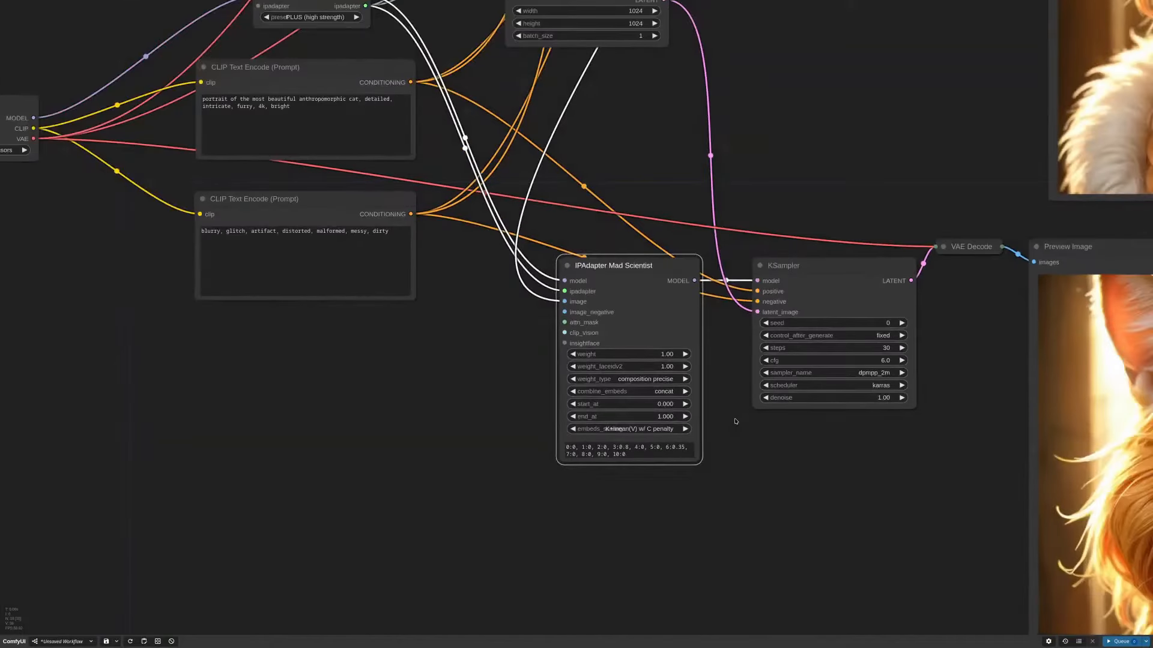
{"action": "scroll", "coordinate": [612, 484], "scroll_direction": "up", "scroll_amount": 5}
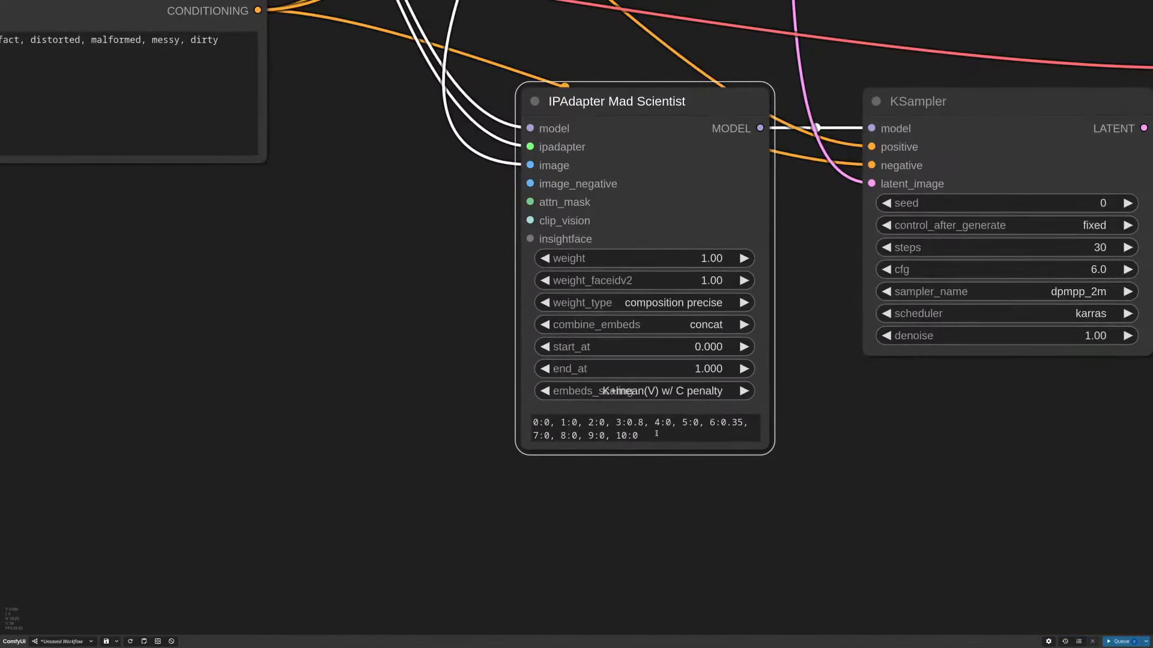
{"action": "scroll", "coordinate": [475, 318], "scroll_direction": "down", "scroll_amount": 4}
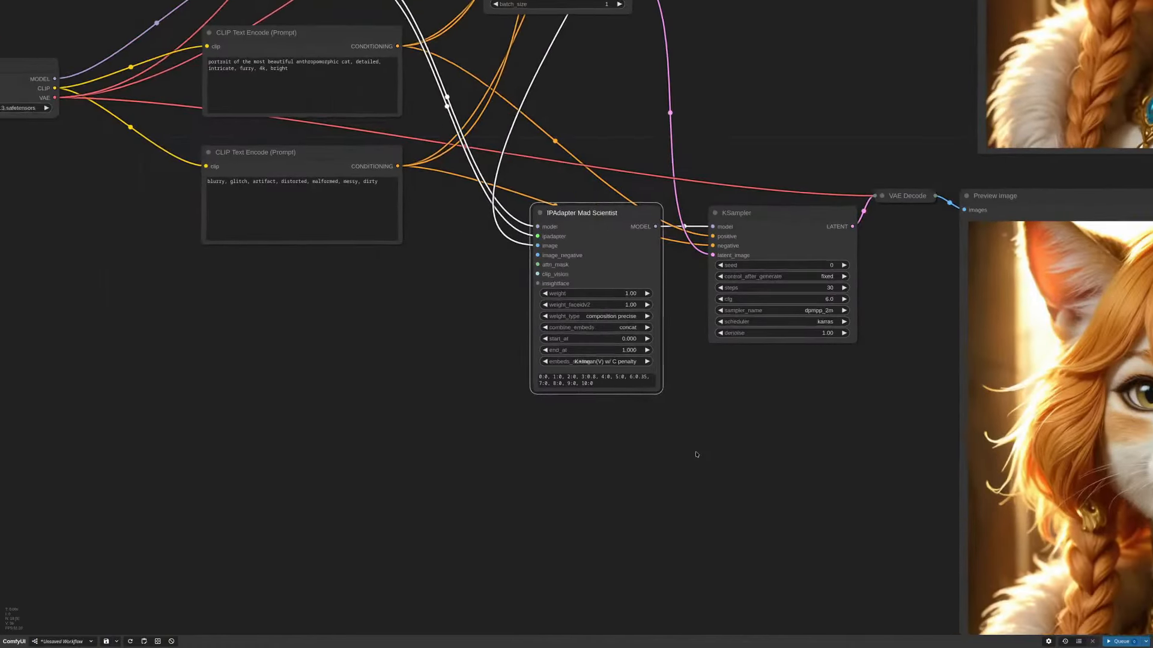
{"action": "scroll", "coordinate": [551, 360], "scroll_direction": "up", "scroll_amount": 5}
{"action": "scroll", "coordinate": [555, 360], "scroll_direction": "up", "scroll_amount": 1}
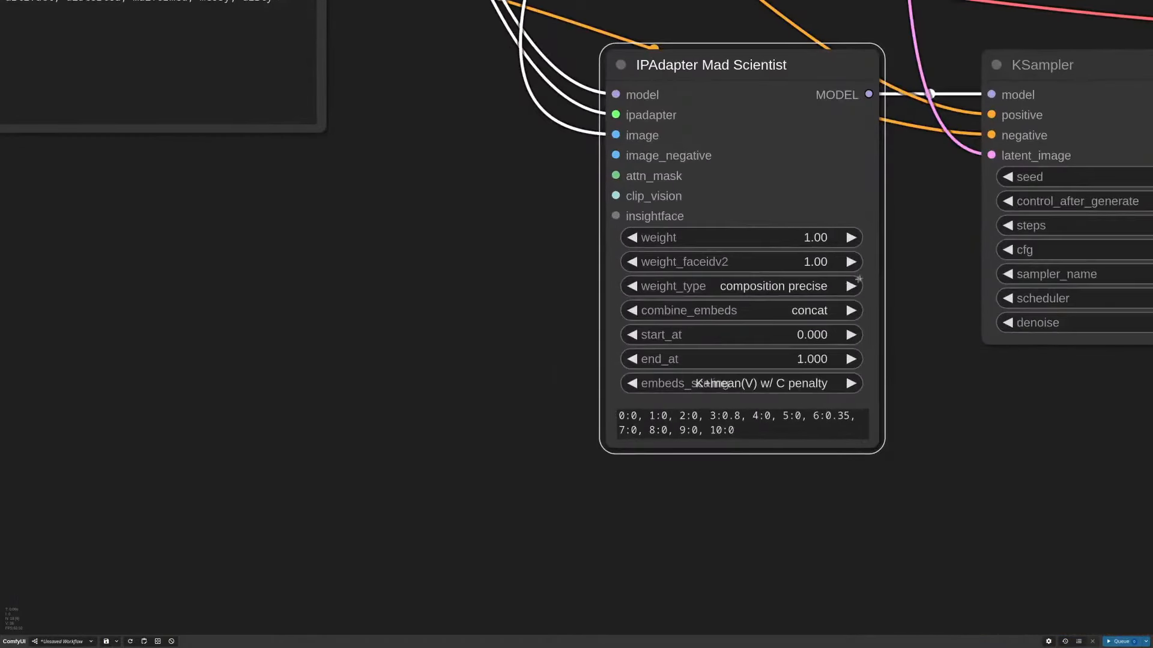
{"action": "left_click", "coordinate": [738, 286]}
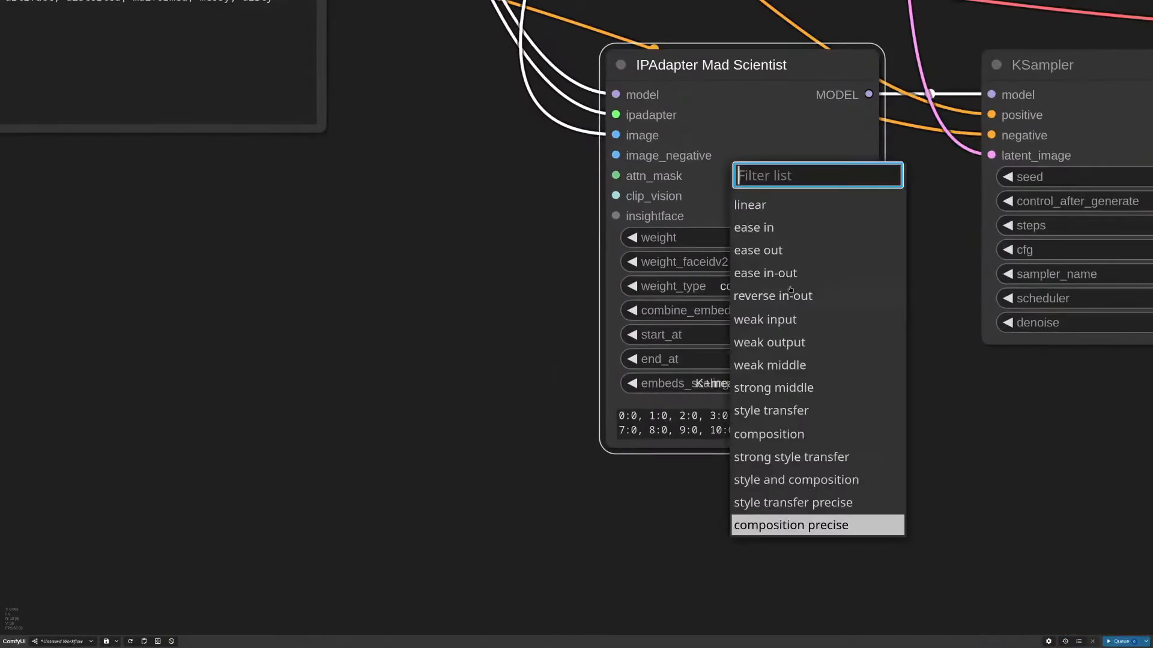
{"action": "left_click", "coordinate": [807, 526]}
Step: Highlight the layer weight entries 3:0.8 and 6:0.35 and the leading zero entries in the IPAdapter Mad Scientist node, ending with nothing selected
{"action": "scroll", "coordinate": [761, 478], "scroll_direction": "up", "scroll_amount": 2}
{"action": "scroll", "coordinate": [761, 478], "scroll_direction": "up", "scroll_amount": 3}
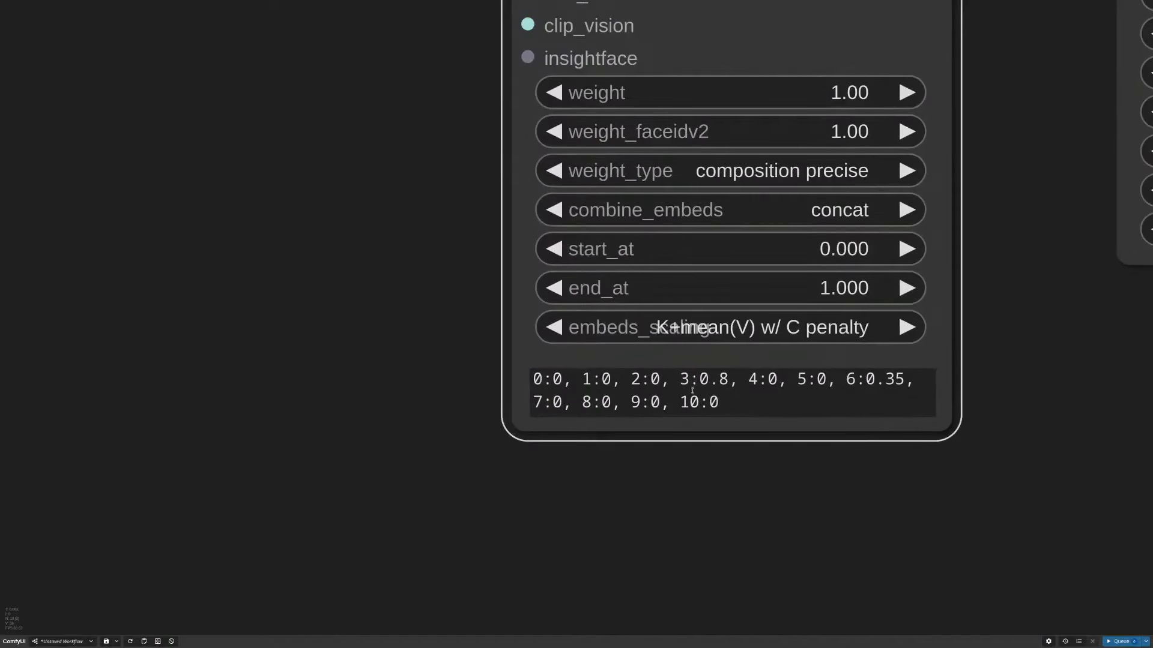
{"action": "left_click_drag", "start_coordinate": [700, 379], "coordinate": [725, 379]}
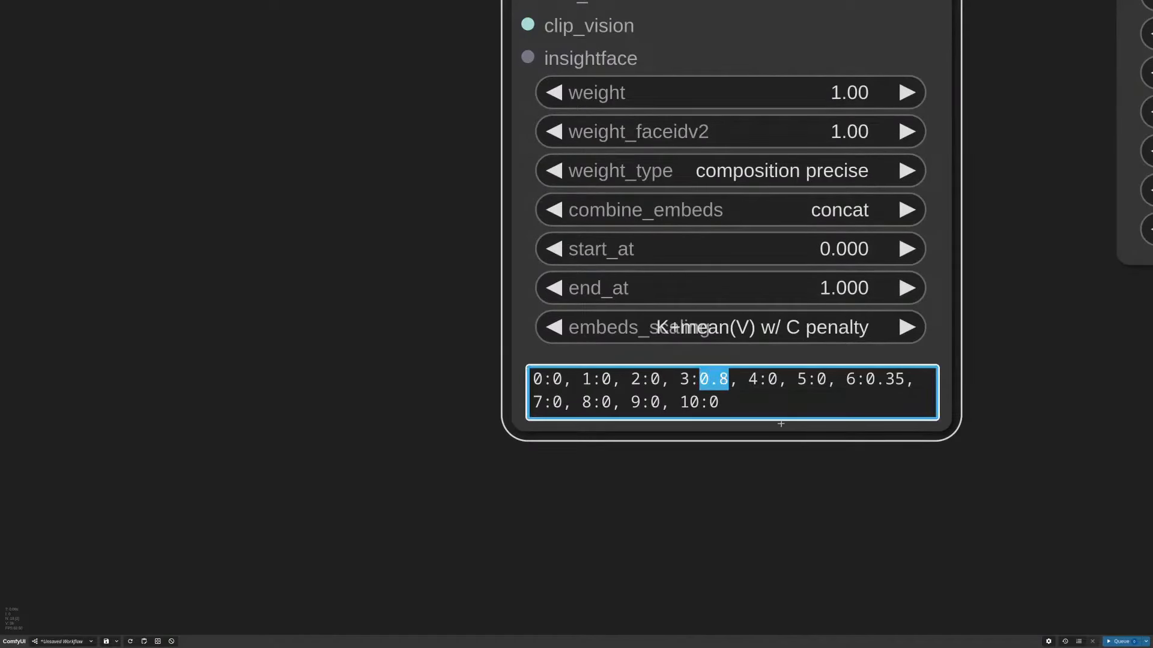
{"action": "left_click", "coordinate": [728, 379]}
{"action": "left_click_drag", "start_coordinate": [681, 379], "coordinate": [727, 380]}
{"action": "mouse_move", "coordinate": [847, 379]}
{"action": "left_mouse_down"}
{"action": "mouse_move", "coordinate": [903, 378]}
{"action": "mouse_move", "coordinate": [848, 379]}
{"action": "left_mouse_up"}
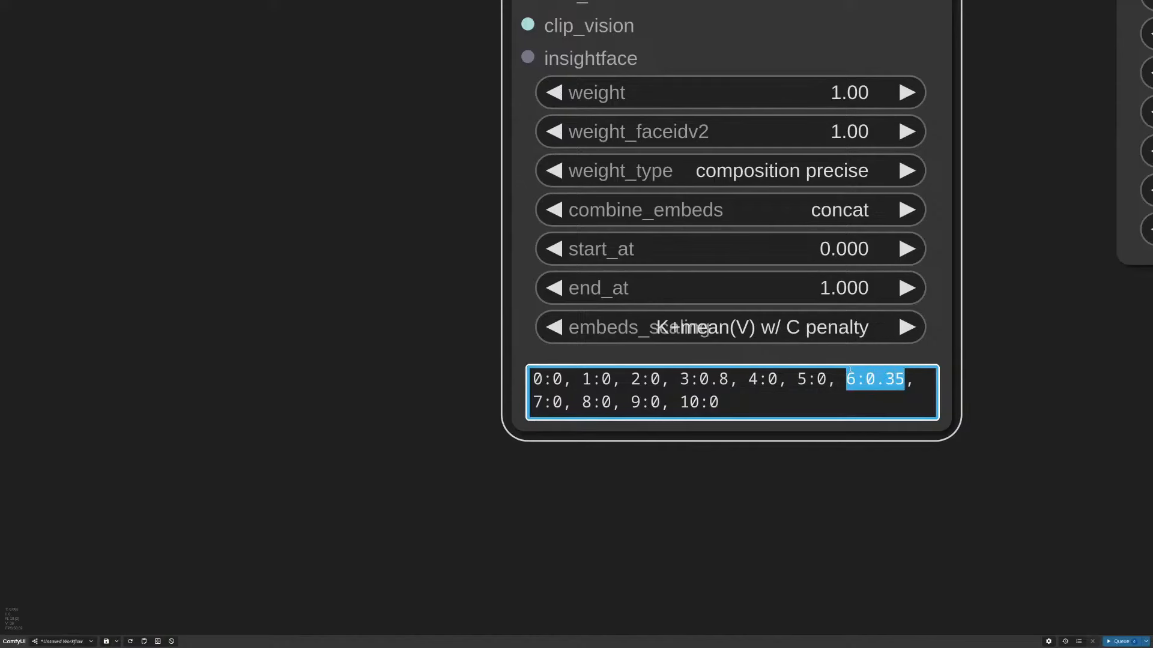
{"action": "left_click_drag", "start_coordinate": [550, 379], "coordinate": [620, 379]}
{"action": "left_click", "coordinate": [731, 468]}
{"action": "left_click", "coordinate": [748, 508]}
Step: Move the IPAdapter Mad Scientist node slightly up and examine its layer weights up close
{"action": "scroll", "coordinate": [750, 506], "scroll_direction": "down", "scroll_amount": 3}
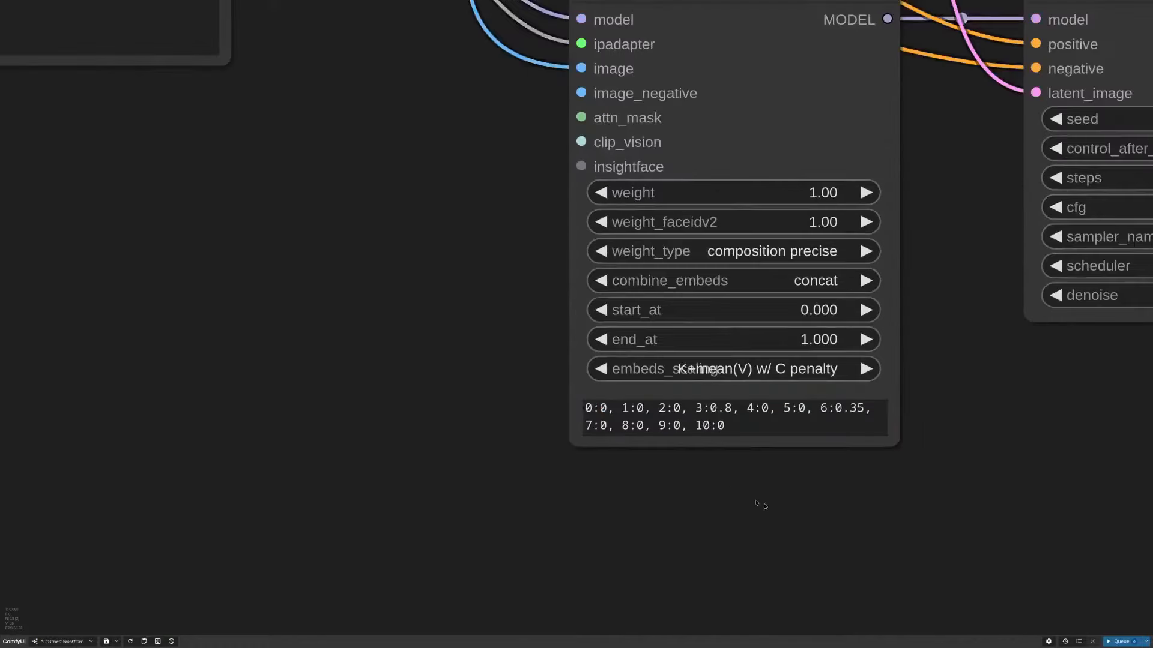
{"action": "scroll", "coordinate": [950, 427], "scroll_direction": "down", "scroll_amount": 6}
{"action": "left_click_drag", "start_coordinate": [970, 376], "coordinate": [801, 419]}
{"action": "scroll", "coordinate": [790, 378], "scroll_direction": "down", "scroll_amount": 6}
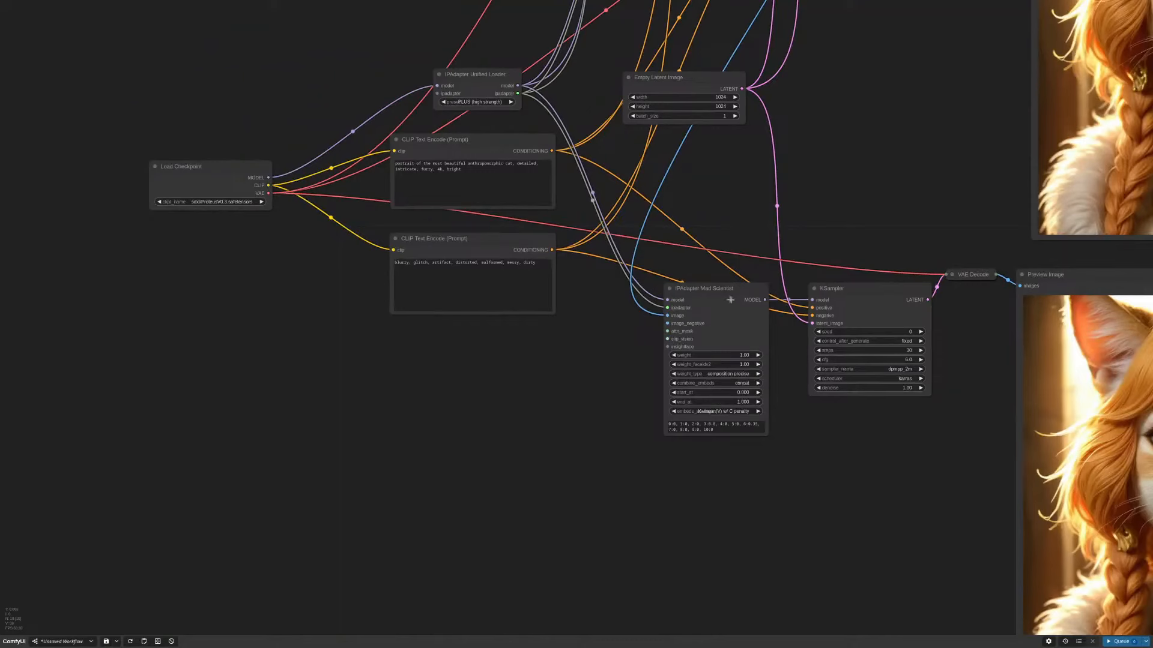
{"action": "left_click_drag", "start_coordinate": [730, 299], "coordinate": [725, 284]}
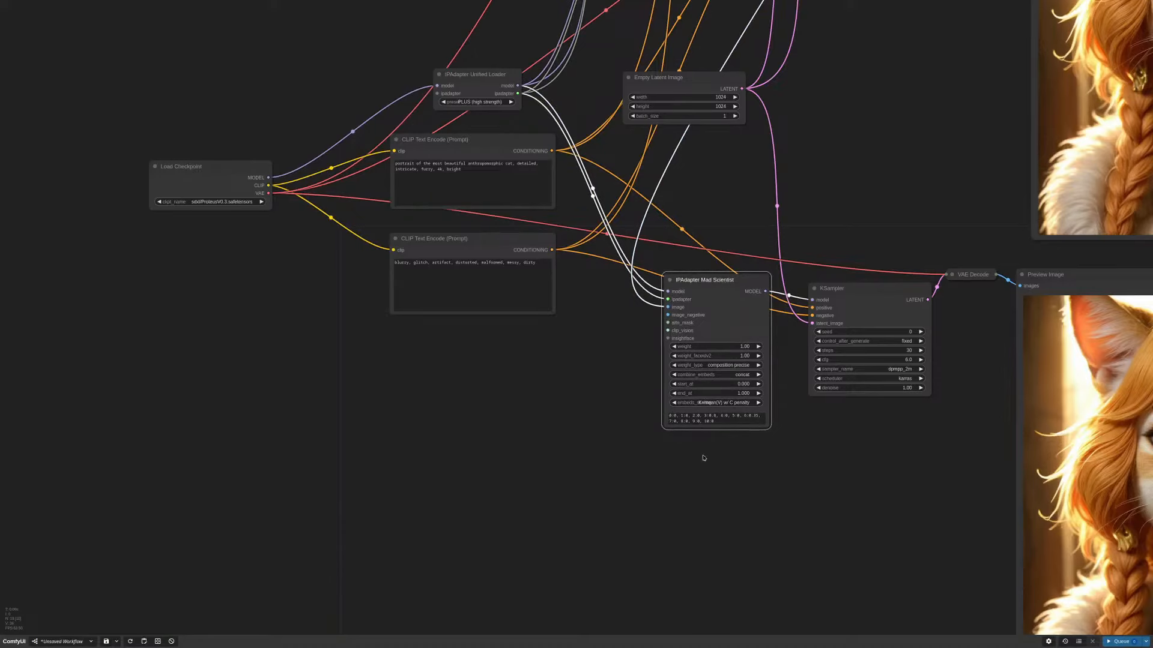
{"action": "scroll", "coordinate": [704, 458], "scroll_direction": "up", "scroll_amount": 15}
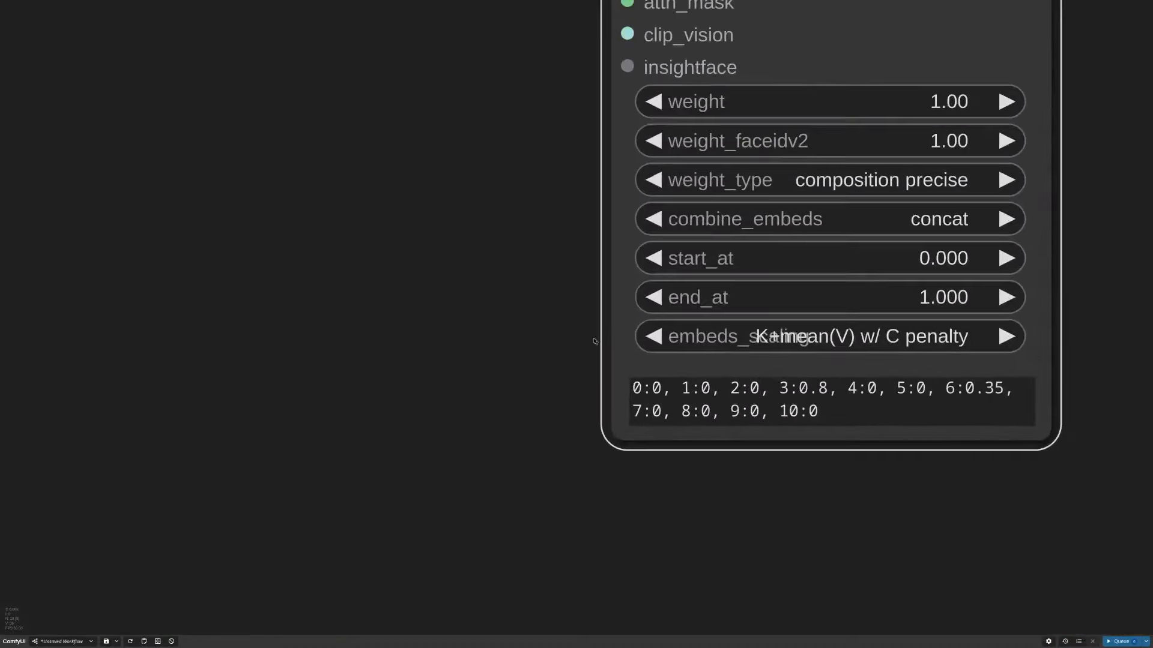
{"action": "left_click_drag", "start_coordinate": [594, 341], "coordinate": [569, 410]}
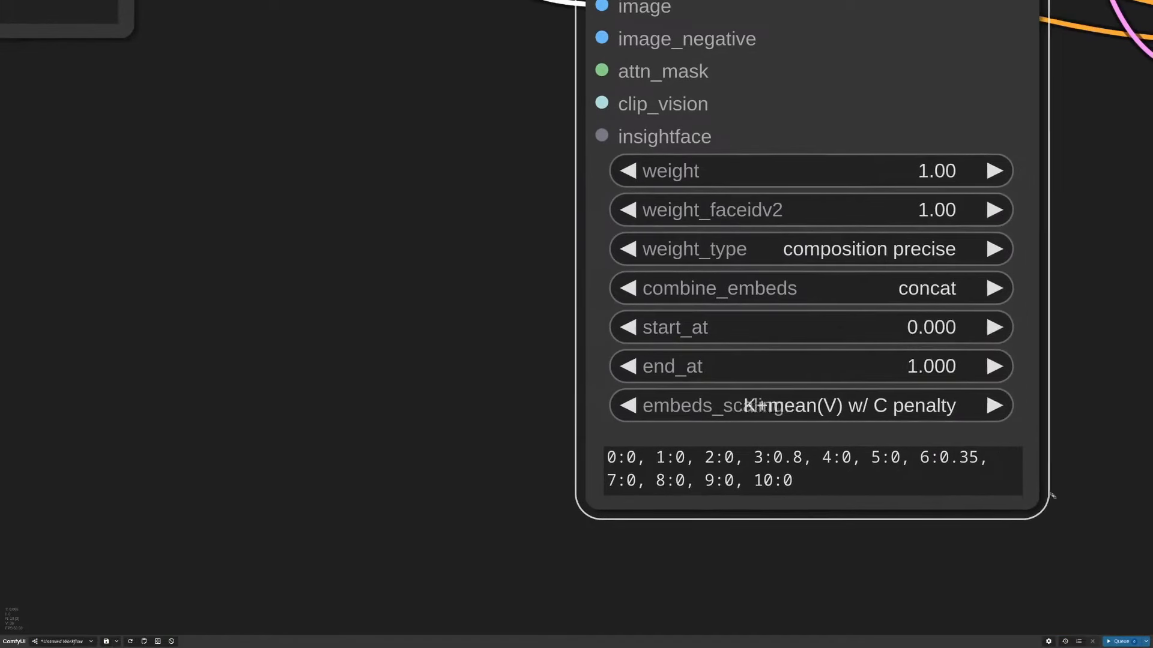
Step: Widen the node so its embeds_scaling label and value no longer overlap, and highlight the 3:0.8 layer weight
{"action": "left_click_drag", "start_coordinate": [1051, 495], "coordinate": [1090, 496]}
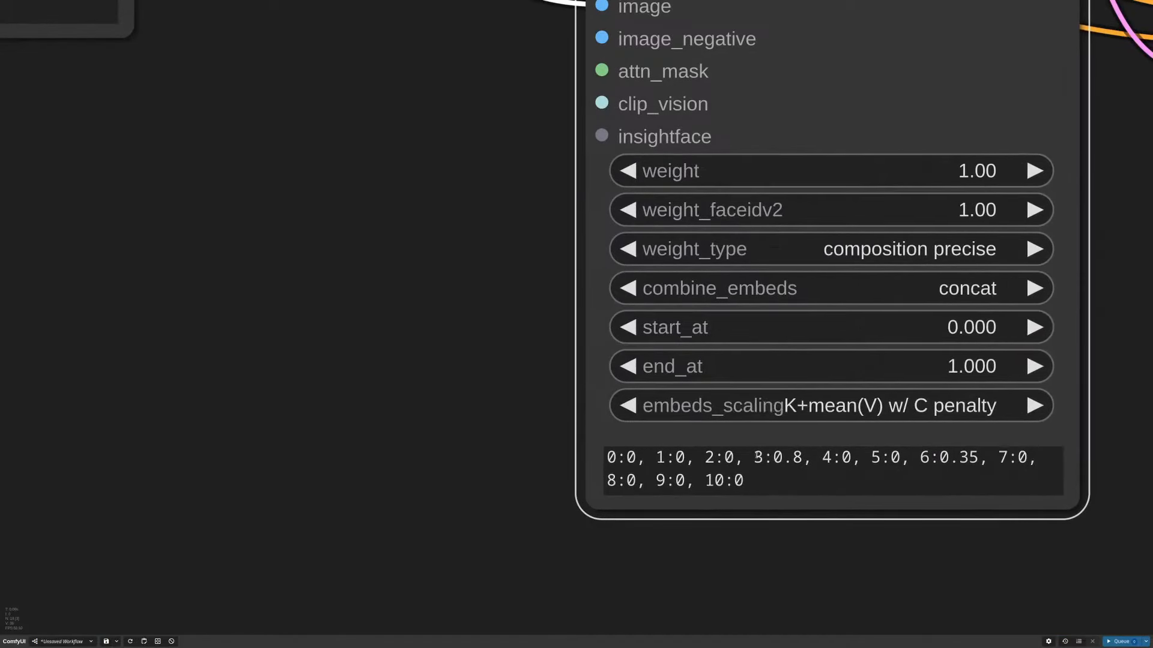
{"action": "left_click_drag", "start_coordinate": [756, 458], "coordinate": [802, 458]}
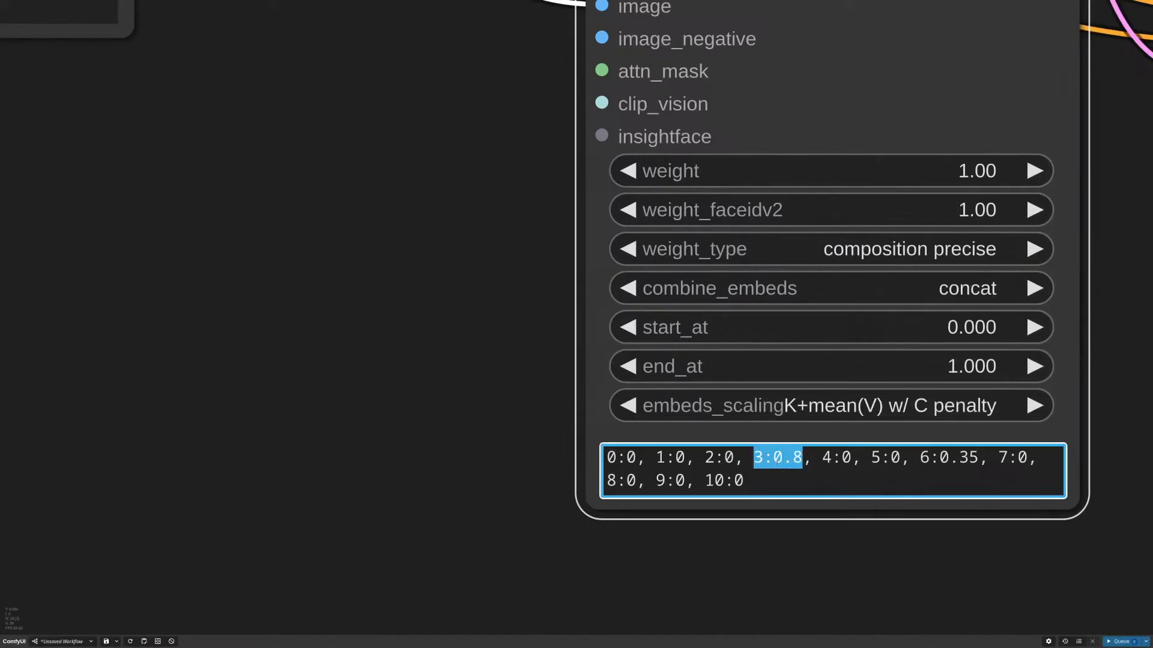
{"action": "left_click", "coordinate": [753, 458]}
{"action": "left_click_drag", "start_coordinate": [753, 457], "coordinate": [803, 457]}
Step: Check the weight_type options, keep composition precise, and highlight the corresponding entries in the layer weights text
{"action": "left_click", "coordinate": [879, 255]}
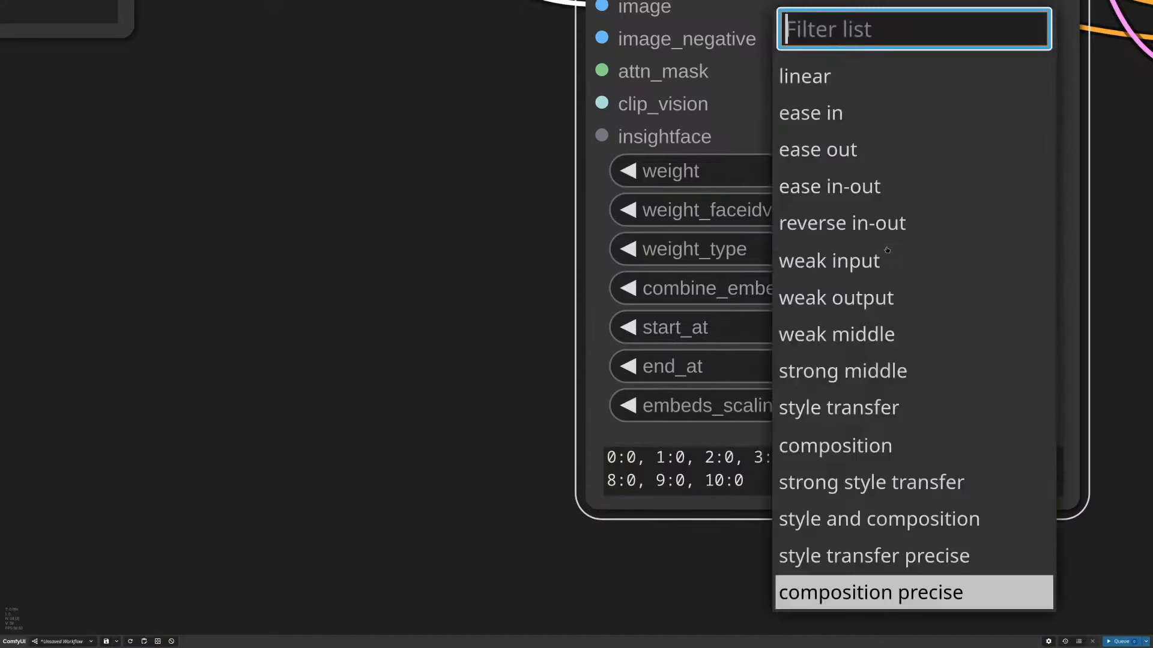
{"action": "left_click", "coordinate": [888, 592]}
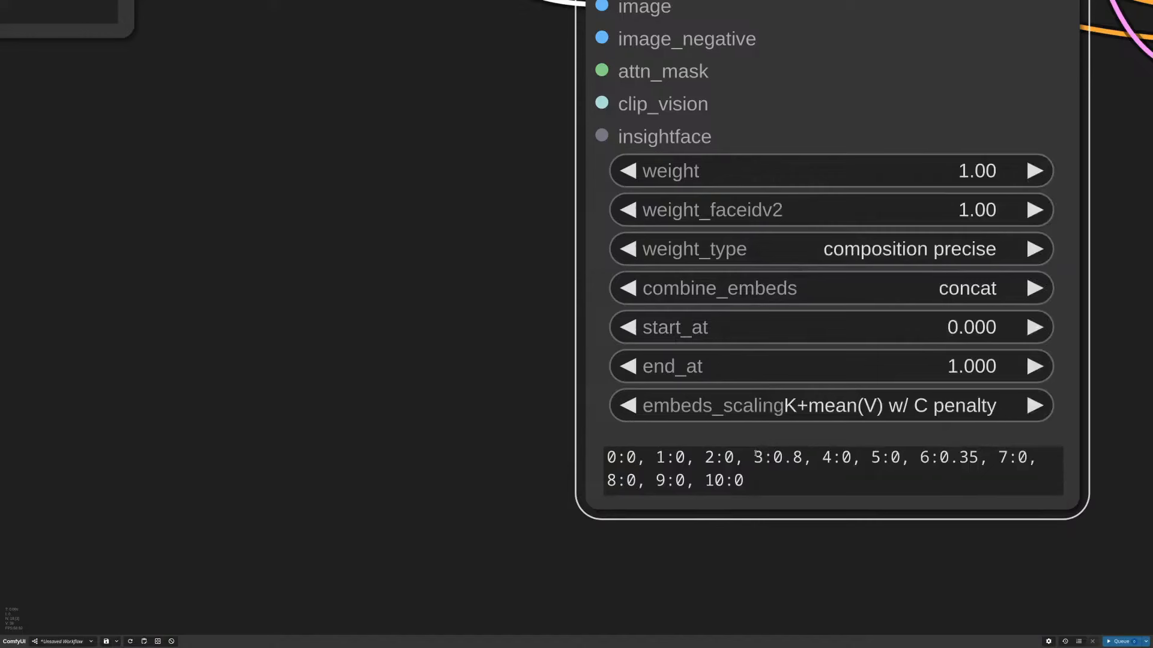
{"action": "left_click_drag", "start_coordinate": [754, 458], "coordinate": [805, 456]}
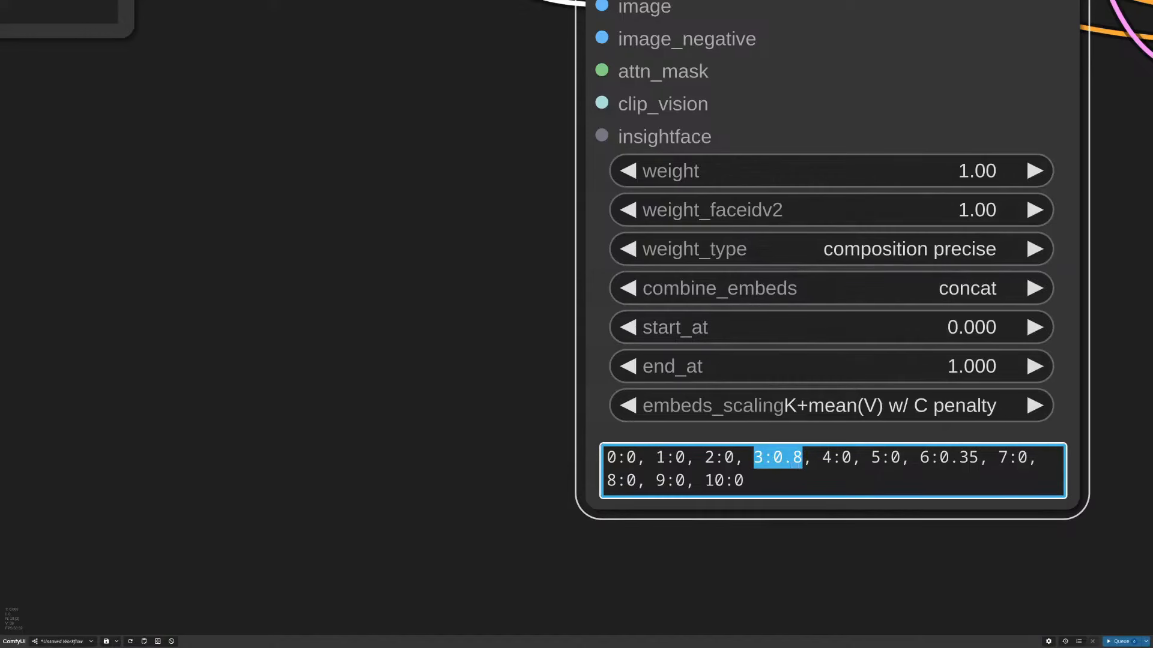
{"action": "left_click_drag", "start_coordinate": [606, 457], "coordinate": [743, 480]}
{"action": "left_click", "coordinate": [890, 457]}
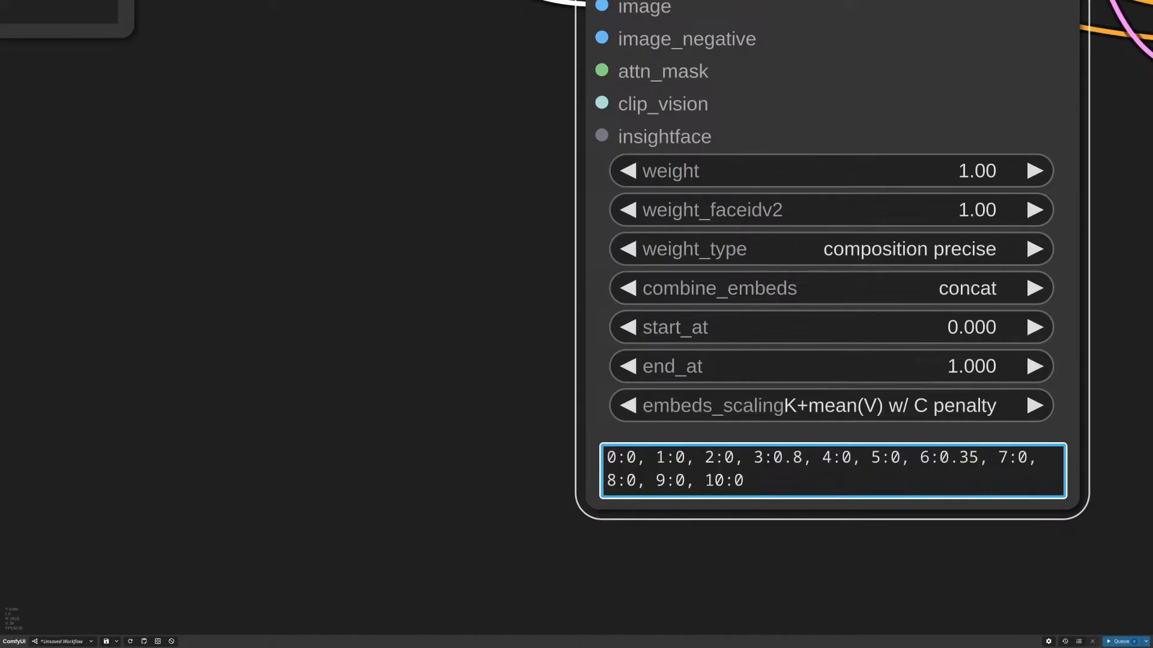
Step: Highlight the 6:0.35 entry and its layer index in the layer weights text
{"action": "left_click", "coordinate": [941, 458]}
{"action": "left_click_drag", "start_coordinate": [941, 458], "coordinate": [974, 456]}
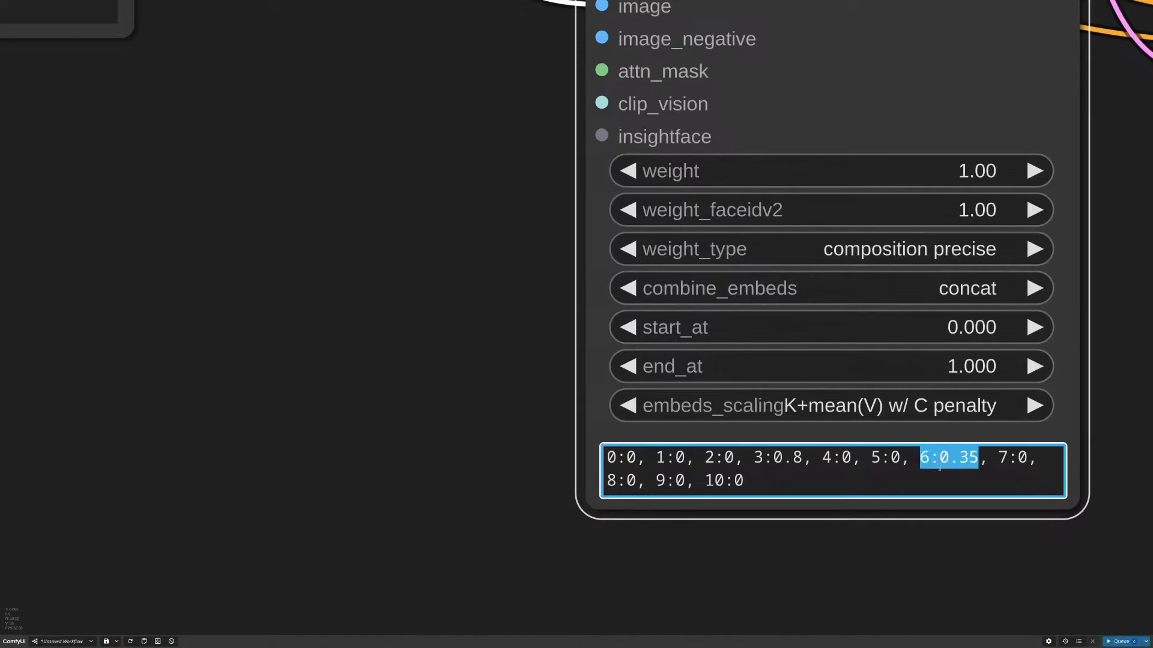
{"action": "left_click", "coordinate": [946, 462]}
{"action": "mouse_move", "coordinate": [939, 458]}
{"action": "left_mouse_down"}
{"action": "mouse_move", "coordinate": [974, 463]}
{"action": "mouse_move", "coordinate": [929, 457]}
{"action": "left_mouse_up"}
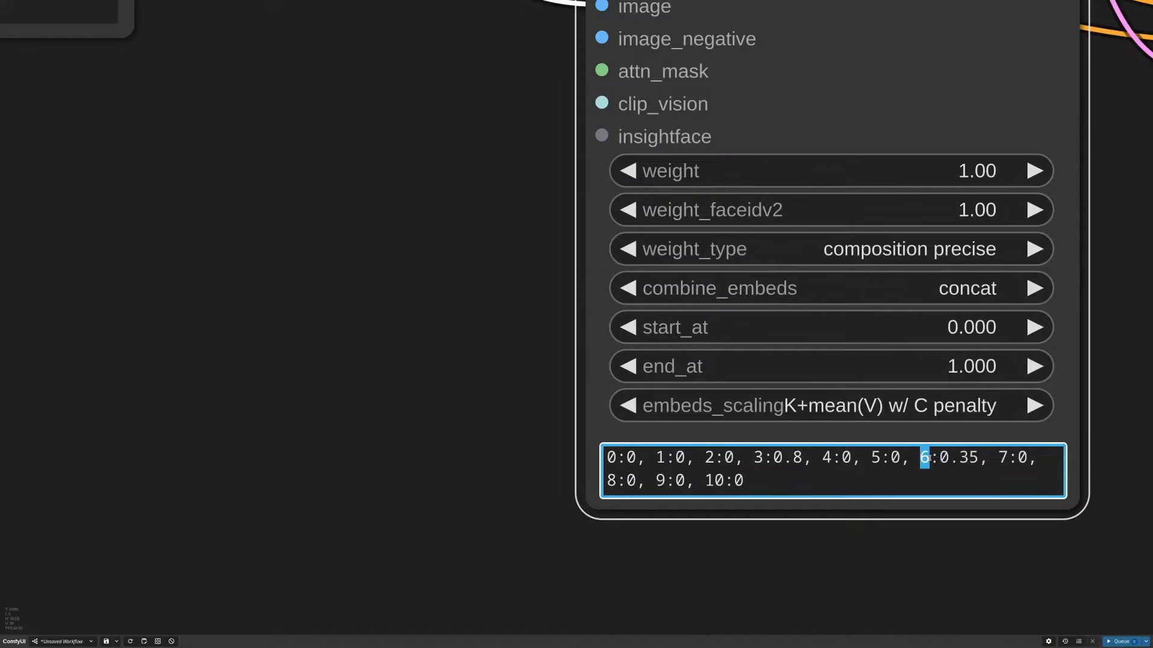
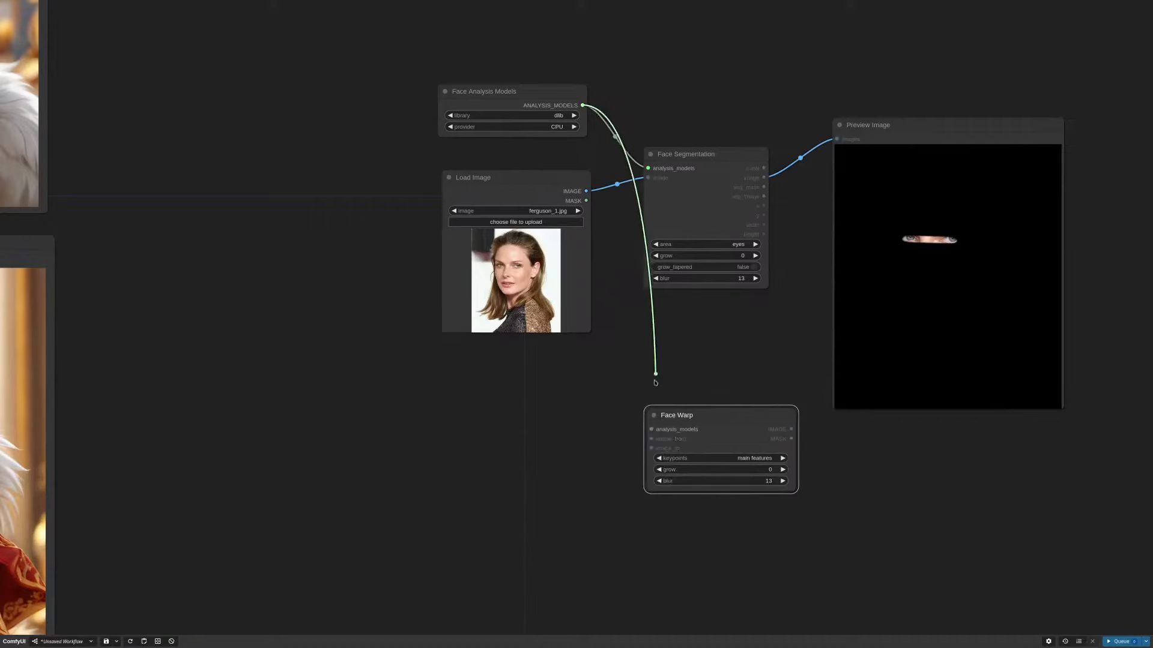
Step: Connect the ferguson_1.jpg image to Face Warp's image_from and feed image_to from a new Load Image node set to laurence_fishburne.jpg
{"action": "left_click_drag", "start_coordinate": [586, 191], "coordinate": [552, 420]}
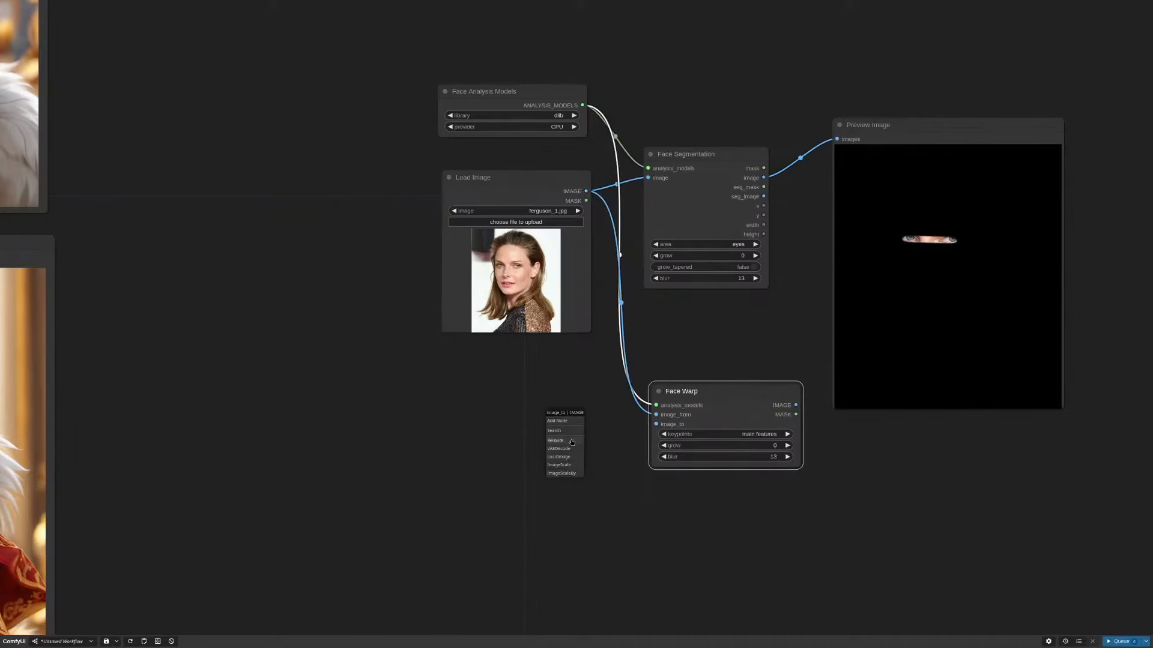
{"action": "left_click", "coordinate": [558, 457]}
{"action": "left_click_drag", "start_coordinate": [663, 430], "coordinate": [537, 400]}
{"action": "left_click", "coordinate": [534, 411]}
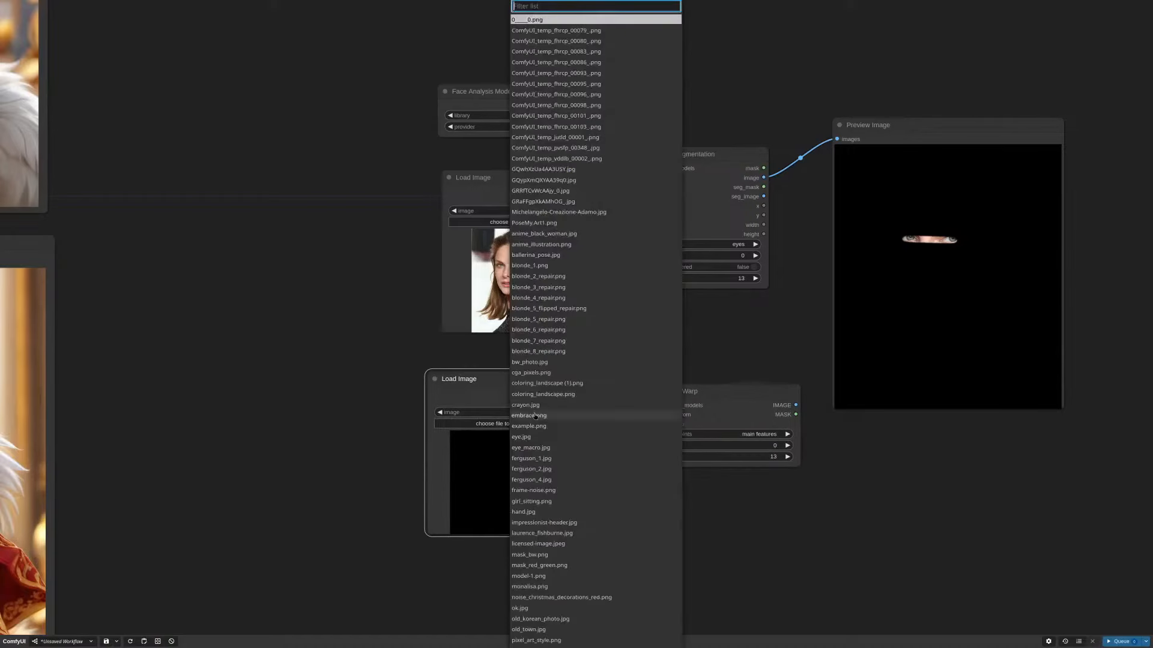
{"action": "left_click", "coordinate": [532, 405]}
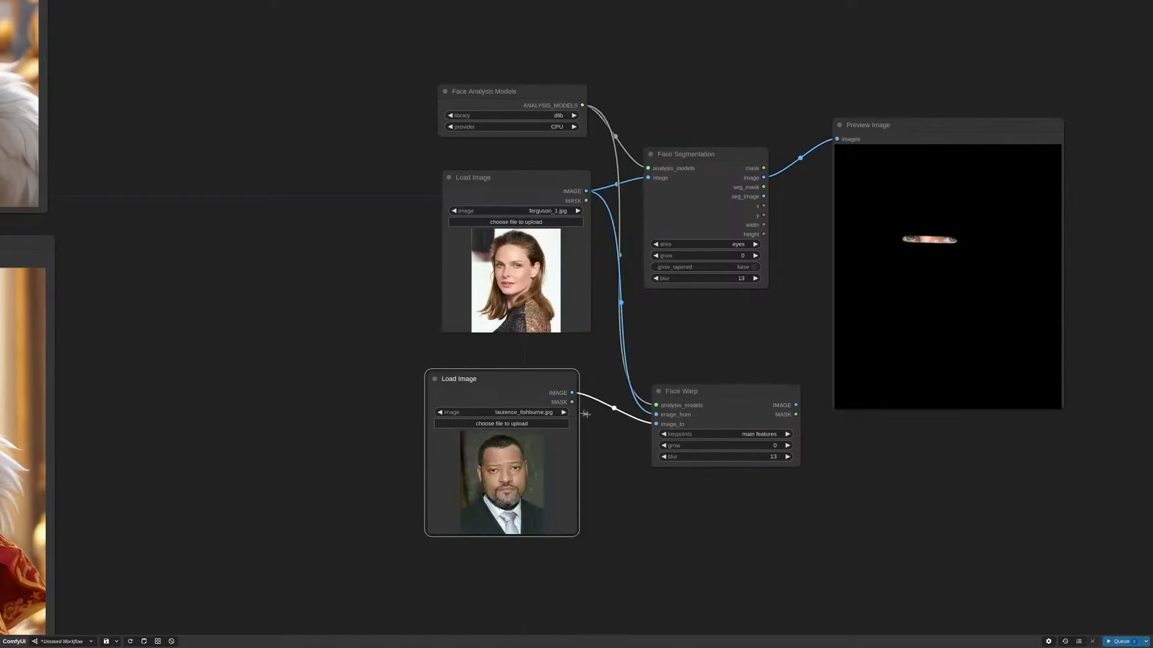
Step: Add a Preview Image node to Face Warp's IMAGE output and run the workflow
{"action": "left_click_drag", "start_coordinate": [761, 400], "coordinate": [871, 460]}
{"action": "left_click", "coordinate": [905, 528]}
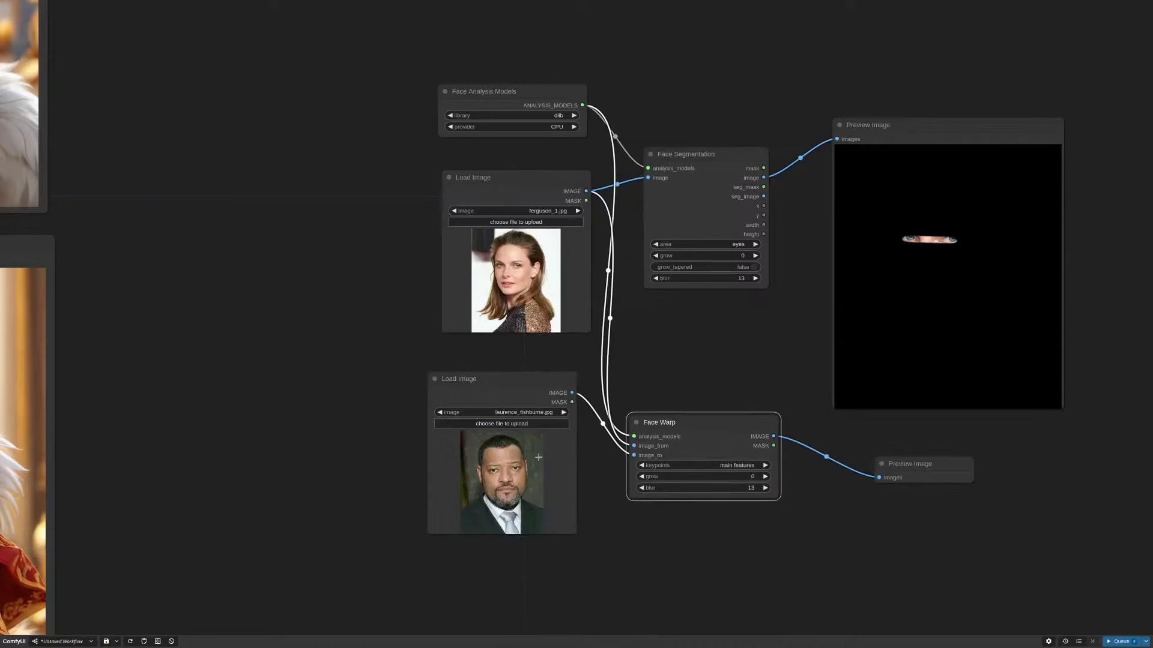
{"action": "left_click", "coordinate": [1120, 641]}
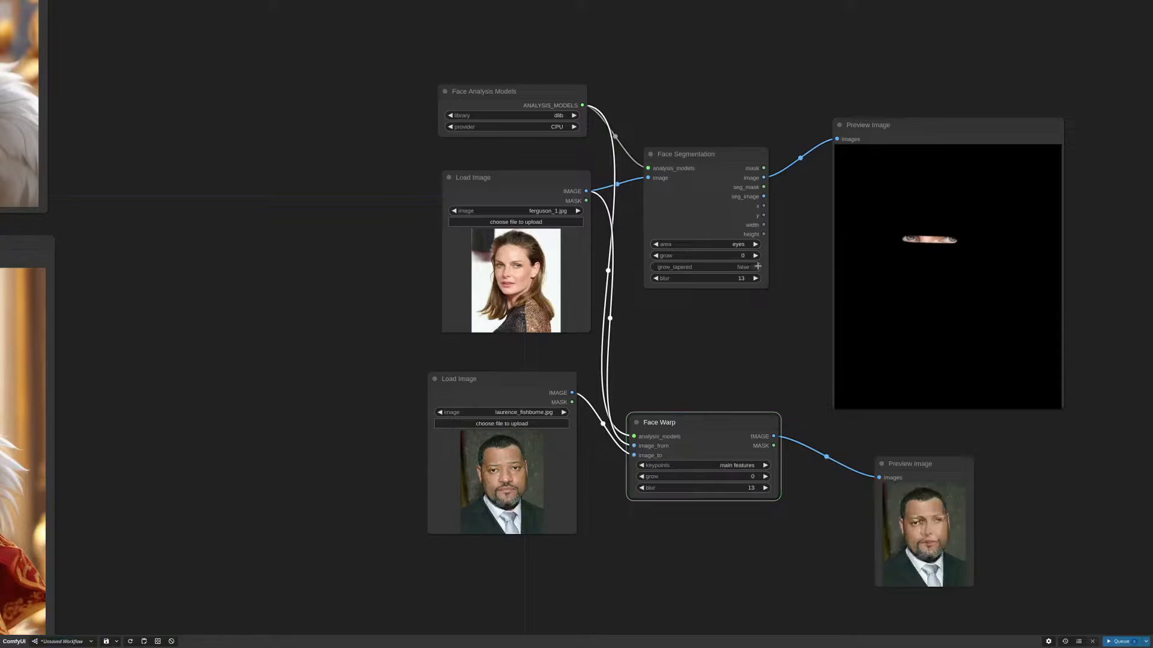
{"action": "left_click_drag", "start_coordinate": [1041, 512], "coordinate": [1019, 476]}
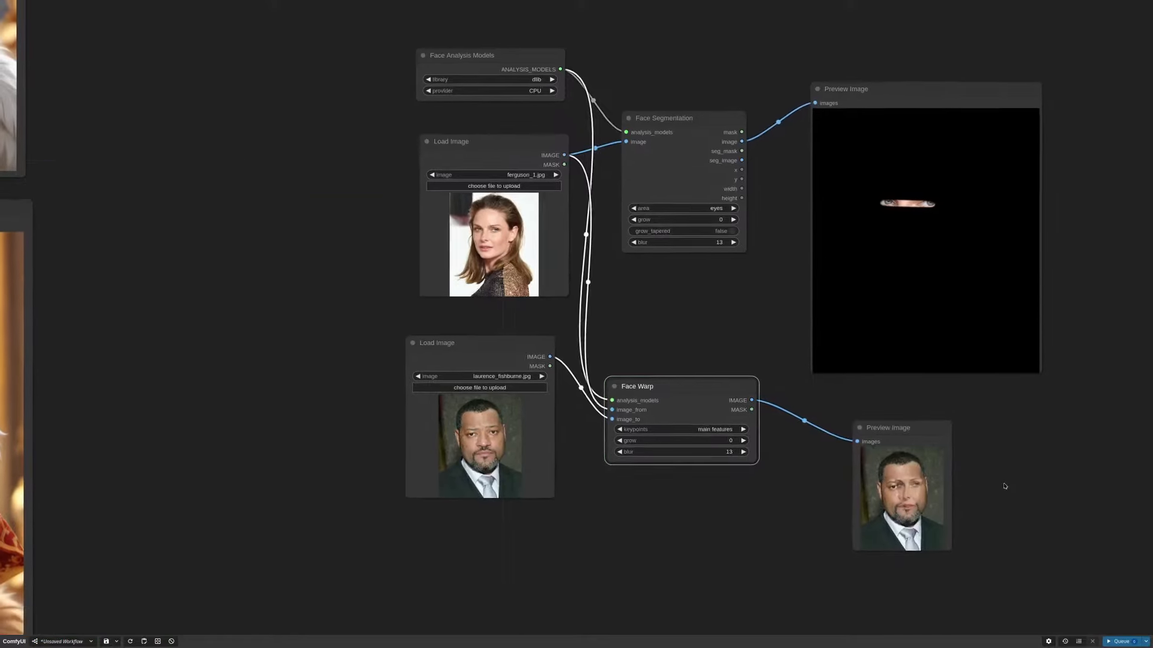
{"action": "scroll", "coordinate": [702, 433], "scroll_direction": "up", "scroll_amount": 4}
Step: Move the ferguson_1.jpg loader away from Face Warp and switch the image_to loader to blonde_1.png
{"action": "left_click", "coordinate": [708, 429]}
{"action": "left_click_drag", "start_coordinate": [615, 222], "coordinate": [770, 285]}
{"action": "left_click_drag", "start_coordinate": [621, 75], "coordinate": [447, 78]}
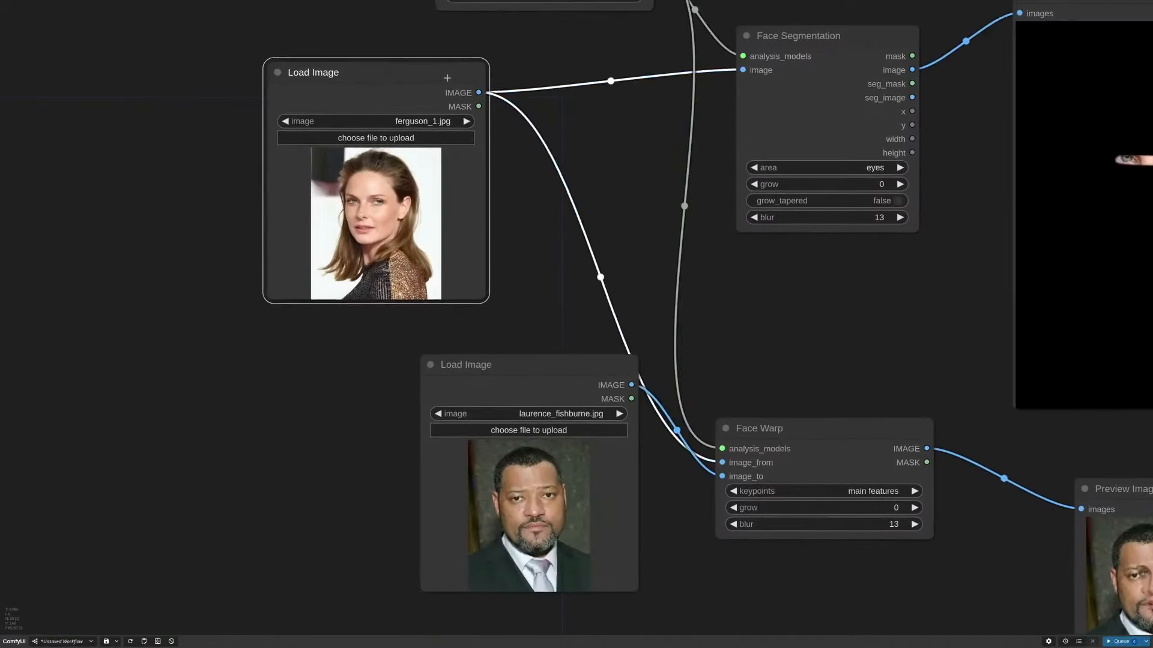
{"action": "left_click", "coordinate": [581, 415]}
{"action": "left_click", "coordinate": [596, 390]}
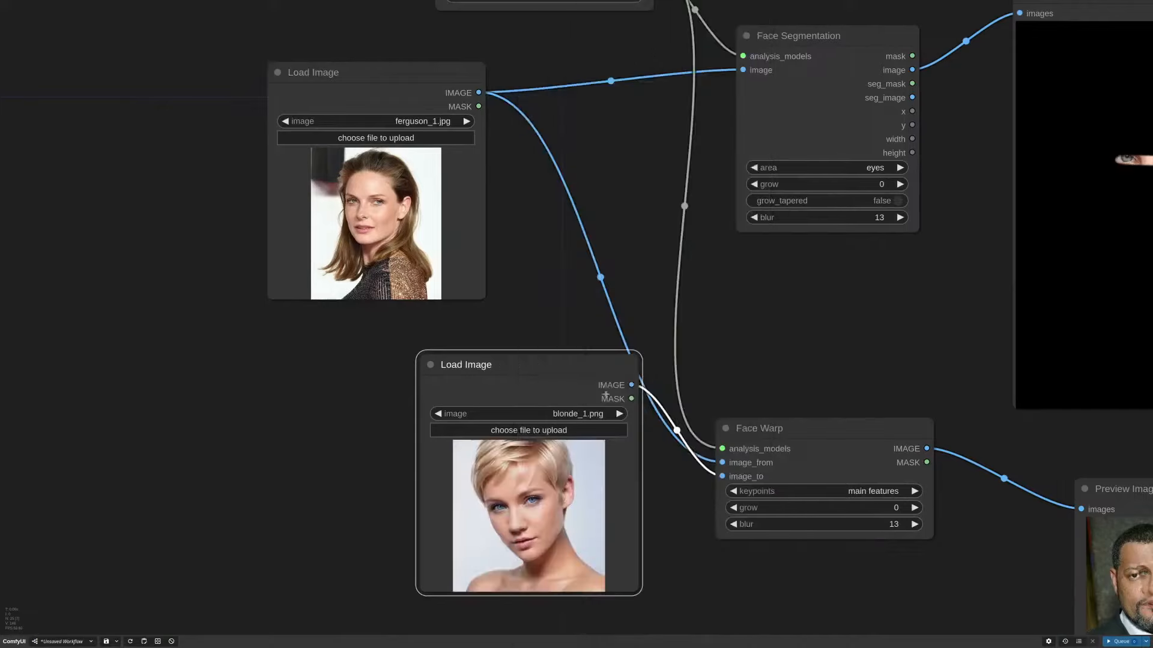
Step: Reposition the blonde_1.png loader and run the workflow with the new target image
{"action": "left_click_drag", "start_coordinate": [591, 367], "coordinate": [530, 354]}
{"action": "scroll", "coordinate": [684, 326], "scroll_direction": "down", "scroll_amount": 6}
{"action": "left_click", "coordinate": [1120, 642]}
Step: Move the Face Warp preview below the segmentation preview and enlarge it
{"action": "left_click_drag", "start_coordinate": [931, 418], "coordinate": [896, 386]}
{"action": "left_click_drag", "start_coordinate": [972, 448], "coordinate": [932, 399]}
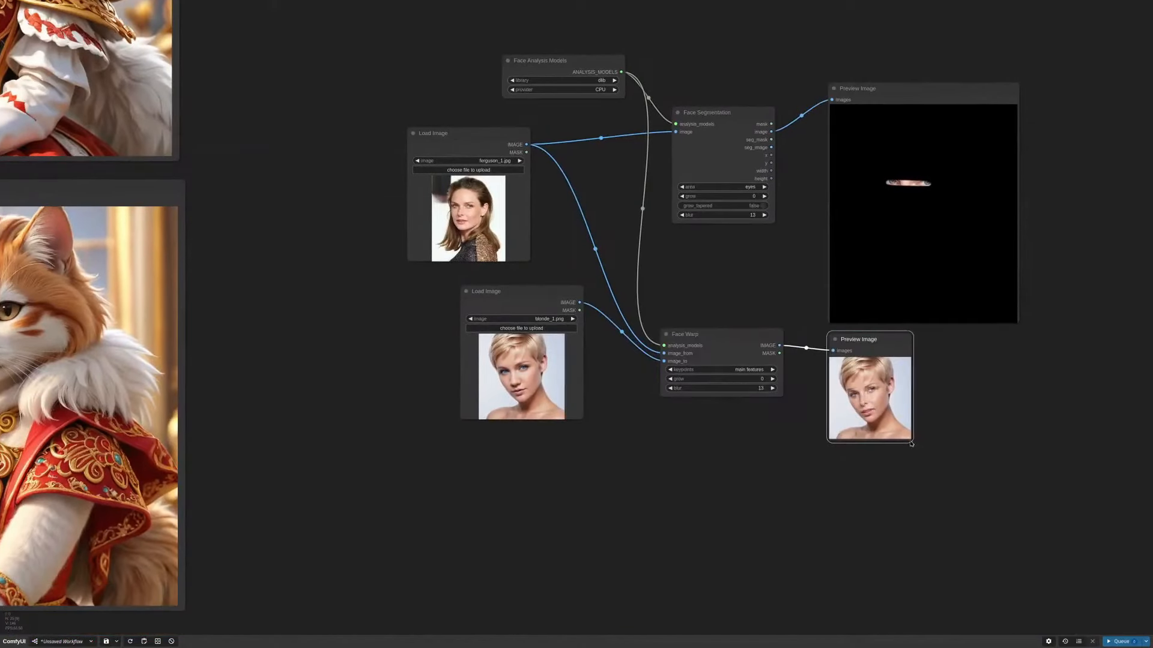
{"action": "left_click_drag", "start_coordinate": [912, 443], "coordinate": [1119, 611]}
{"action": "scroll", "coordinate": [728, 271], "scroll_direction": "up", "scroll_amount": 3}
Step: Stack the ferguson_1.jpg loader directly above the blonde_1.png loader
{"action": "left_click_drag", "start_coordinate": [728, 271], "coordinate": [712, 210]}
{"action": "left_click_drag", "start_coordinate": [493, 244], "coordinate": [478, 365]}
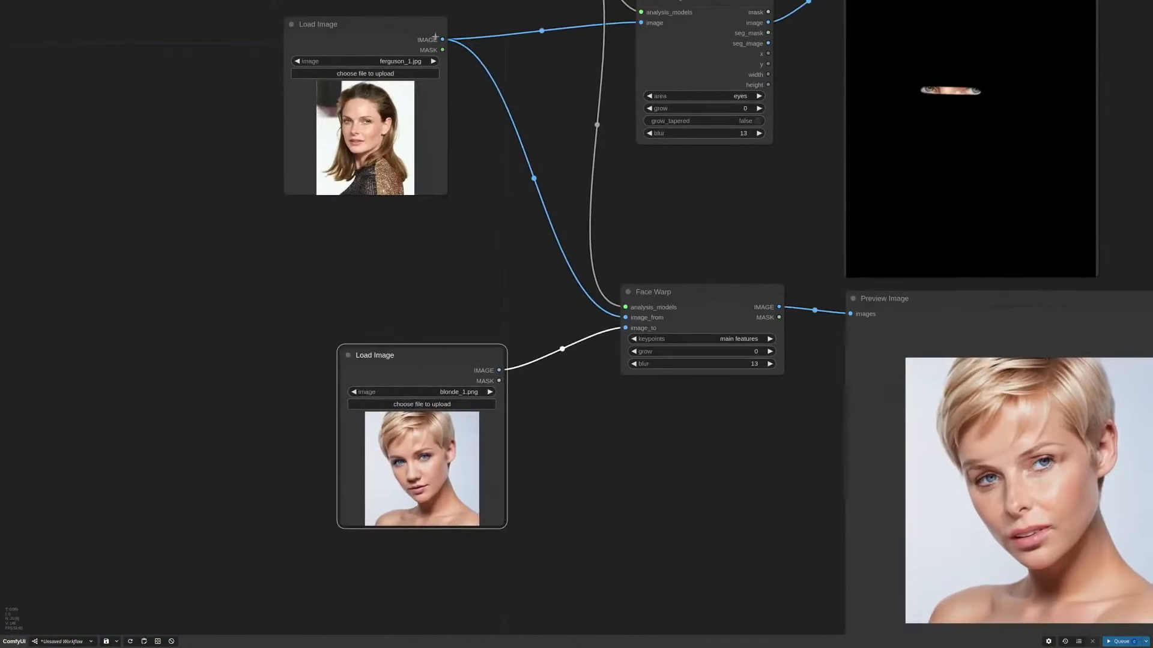
{"action": "left_click_drag", "start_coordinate": [434, 36], "coordinate": [496, 169]}
{"action": "left_click_drag", "start_coordinate": [632, 436], "coordinate": [586, 372]}
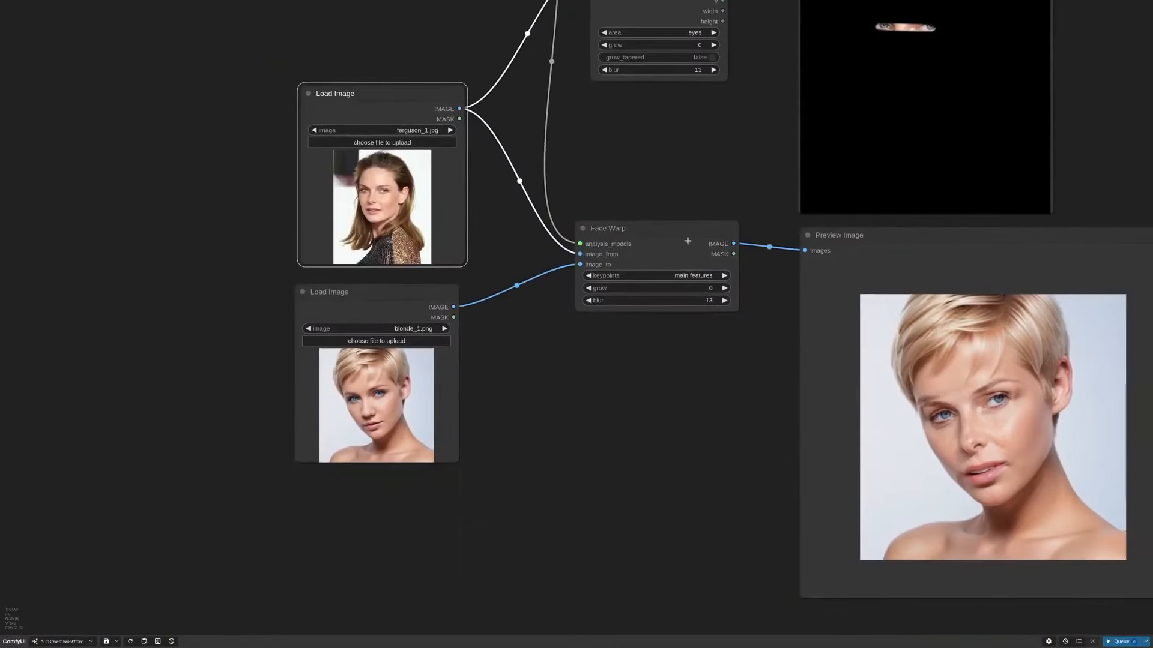
Step: Narrow the Face Warp node, shift it toward the loaders, and bring its preview closer
{"action": "left_click_drag", "start_coordinate": [687, 240], "coordinate": [662, 240]}
{"action": "left_click_drag", "start_coordinate": [714, 311], "coordinate": [661, 310]}
{"action": "left_click_drag", "start_coordinate": [870, 235], "coordinate": [778, 238]}
{"action": "left_click_drag", "start_coordinate": [559, 180], "coordinate": [627, 181]}
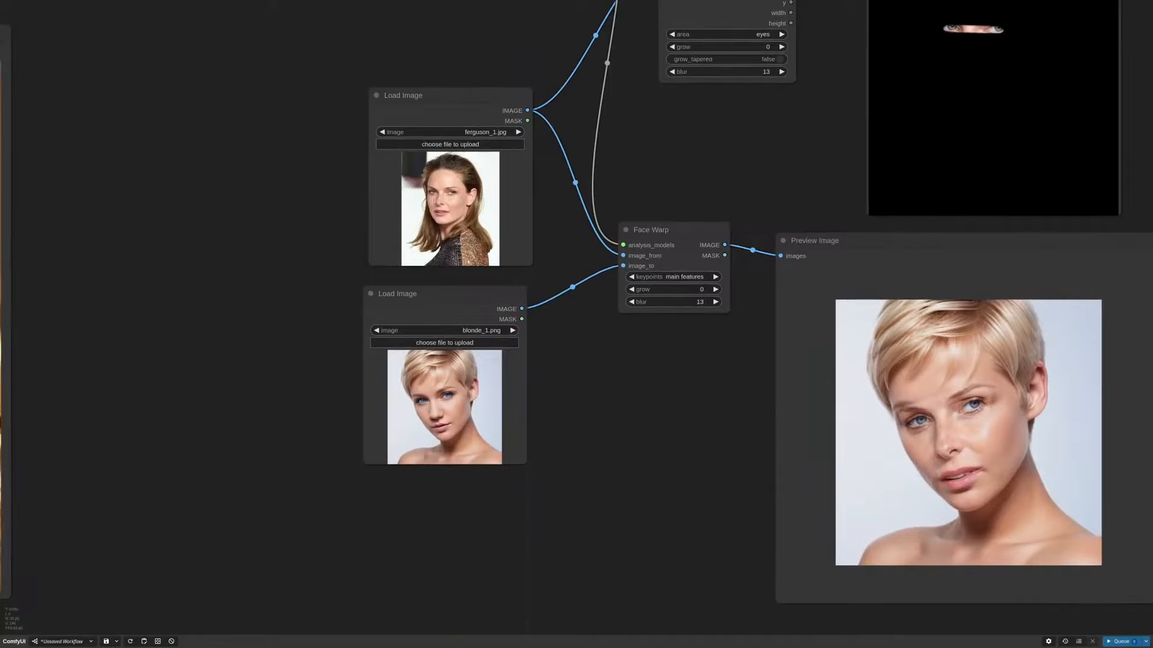
Step: Compare the two source portraits with the warped face in the preview
{"action": "scroll", "coordinate": [337, 182], "scroll_direction": "up", "scroll_amount": 5}
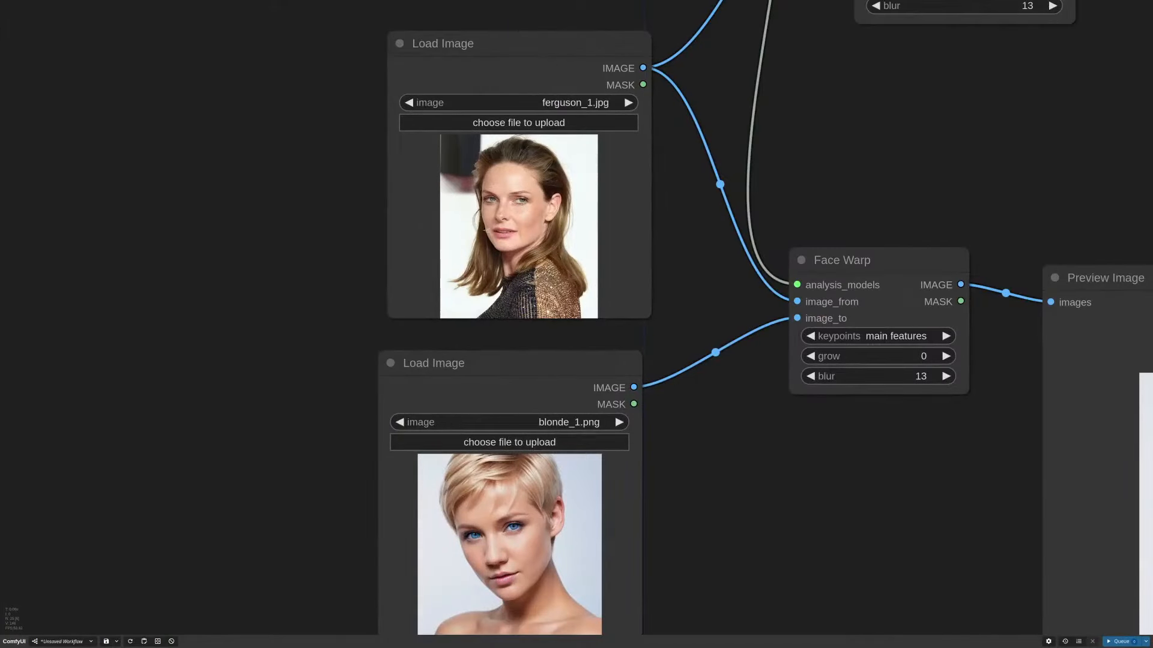
{"action": "scroll", "coordinate": [741, 357], "scroll_direction": "down", "scroll_amount": 3}
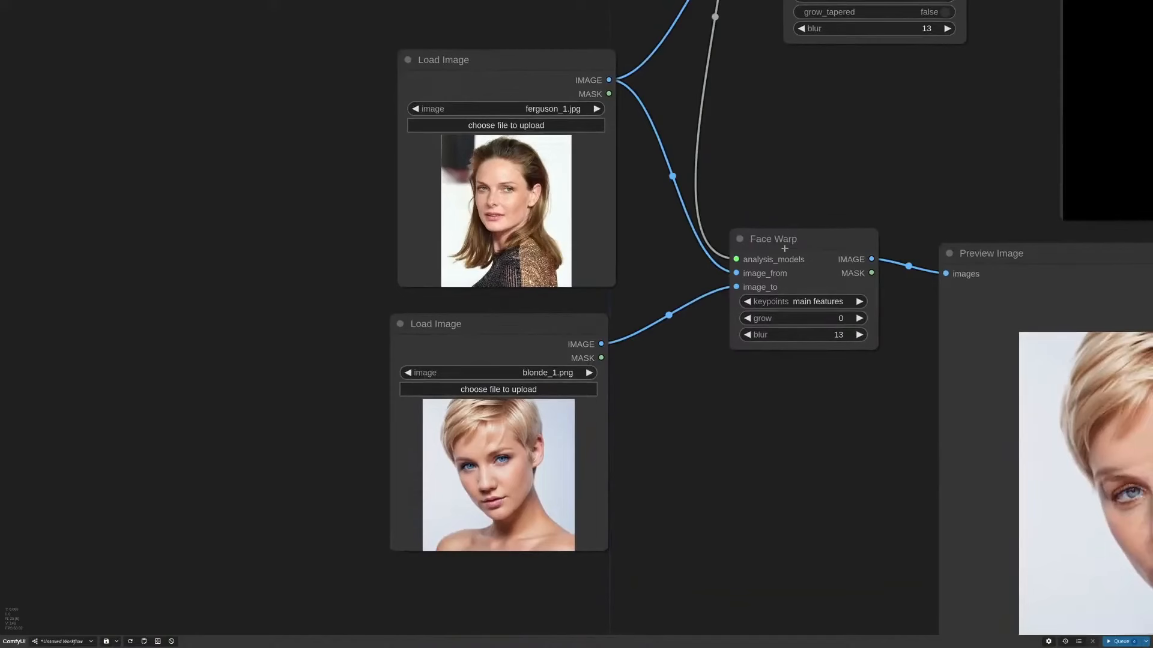
{"action": "left_click_drag", "start_coordinate": [769, 445], "coordinate": [699, 428]}
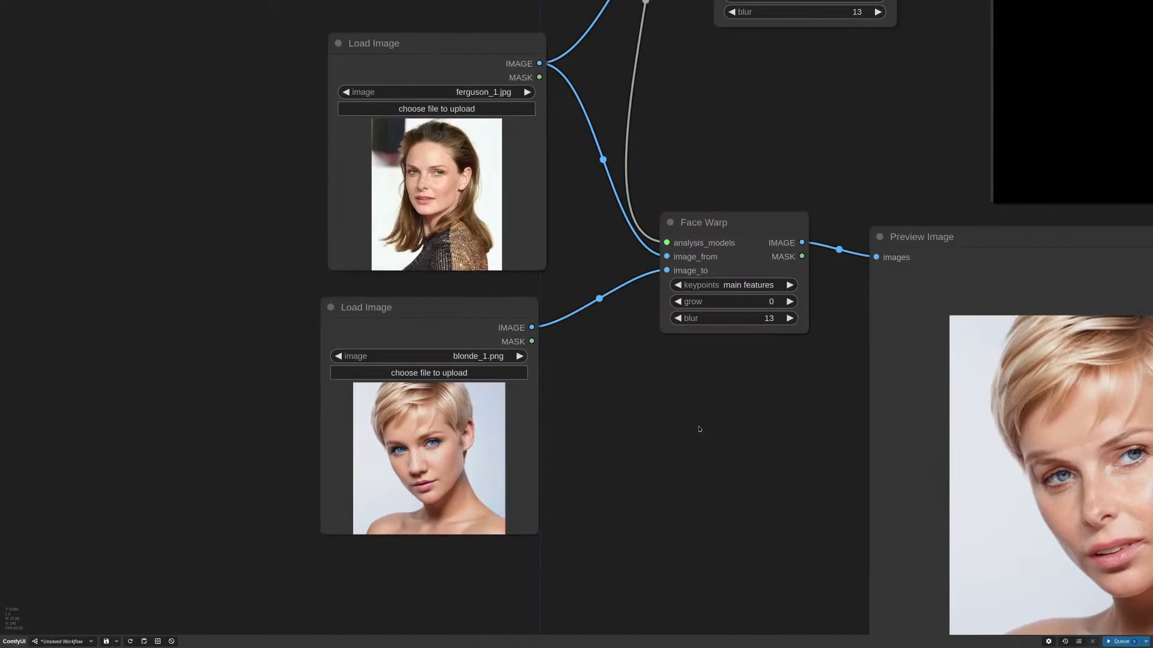
{"action": "left_click_drag", "start_coordinate": [680, 554], "coordinate": [535, 489]}
{"action": "scroll", "coordinate": [566, 478], "scroll_direction": "up", "scroll_amount": 1}
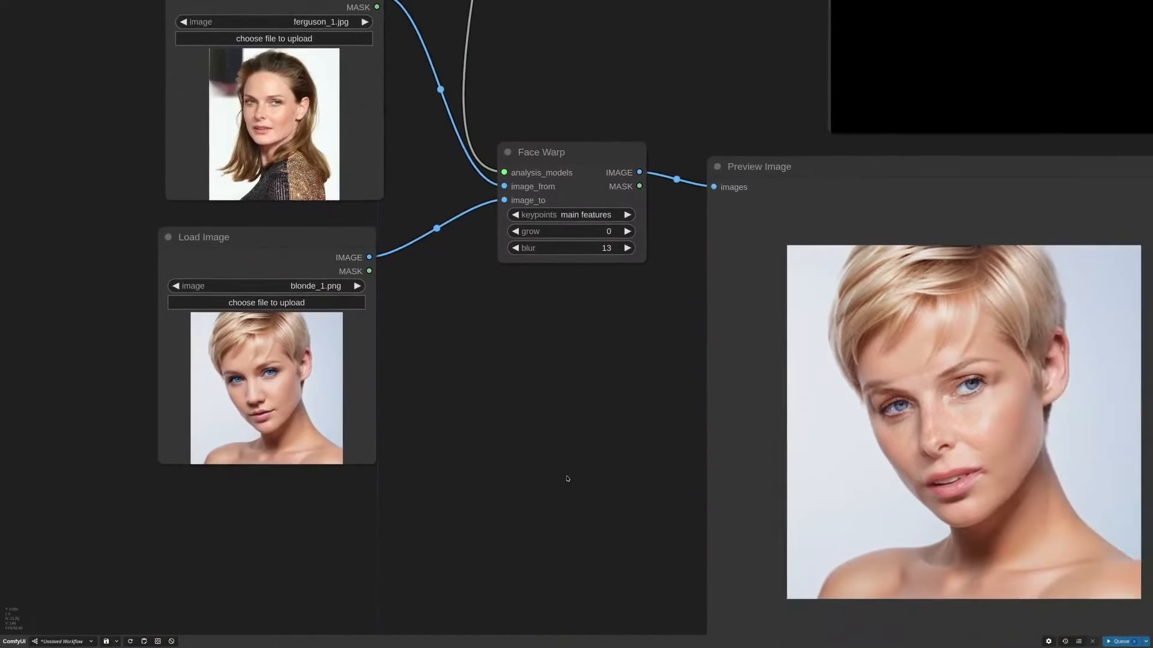
{"action": "scroll", "coordinate": [569, 473], "scroll_direction": "down", "scroll_amount": 2}
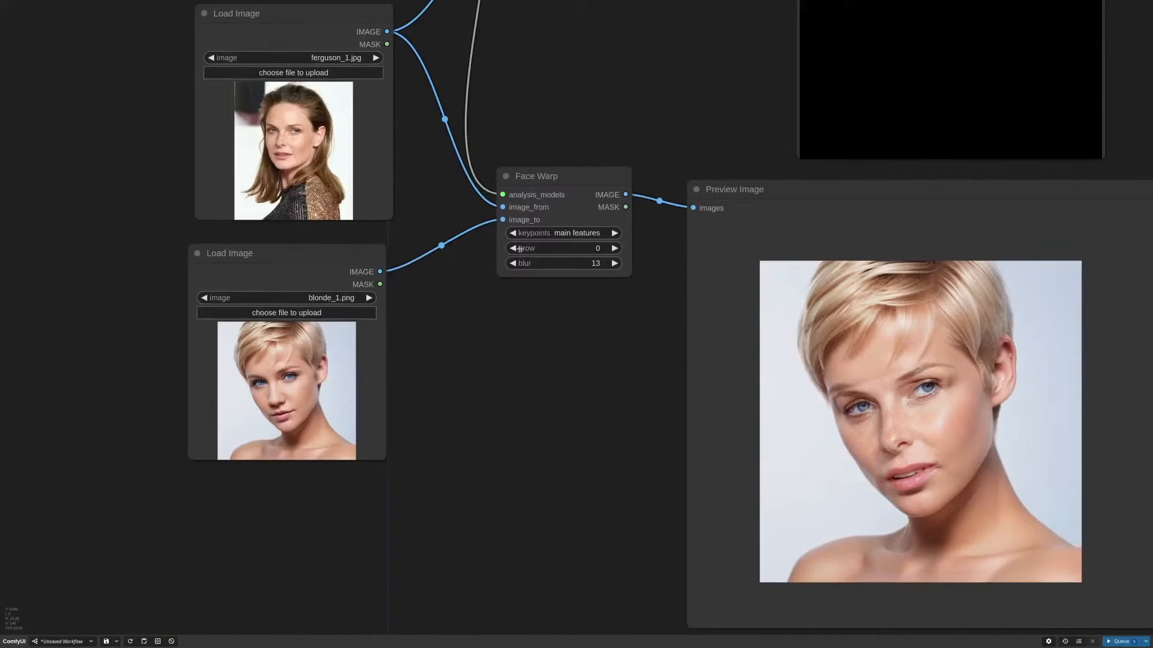
Step: Set Face Warp's grow to 7 and run the workflow
{"action": "scroll", "coordinate": [519, 249], "scroll_direction": "up", "scroll_amount": 1}
{"action": "left_click_drag", "start_coordinate": [521, 247], "coordinate": [565, 247]}
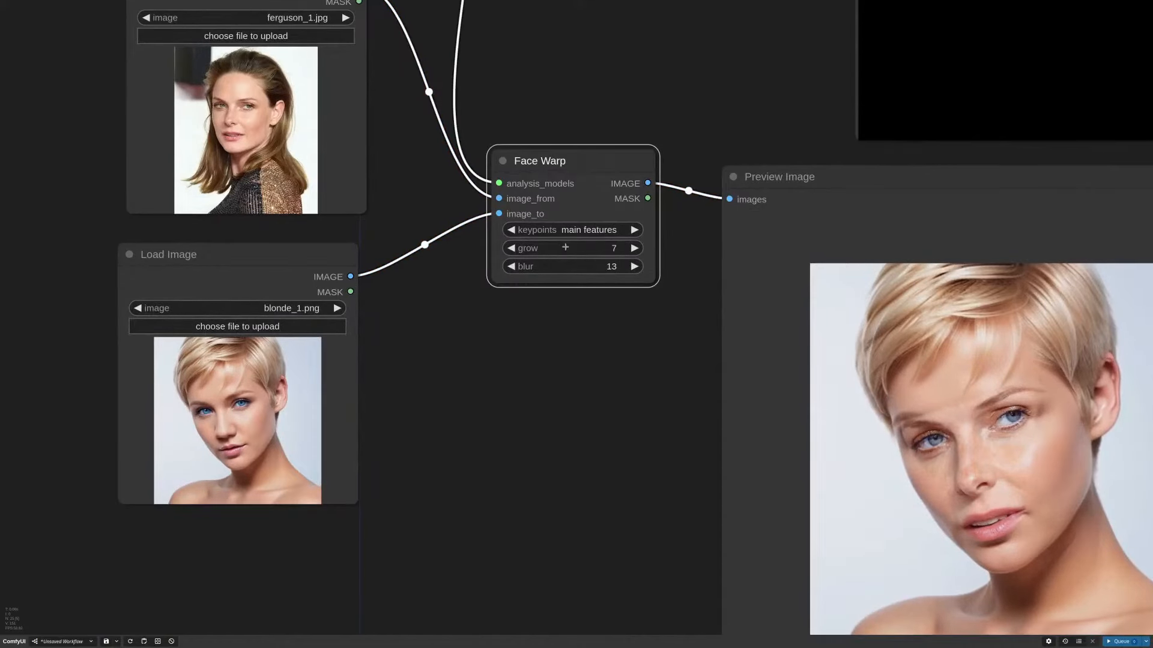
{"action": "scroll", "coordinate": [650, 396], "scroll_direction": "down", "scroll_amount": 2}
{"action": "left_click", "coordinate": [1114, 642]}
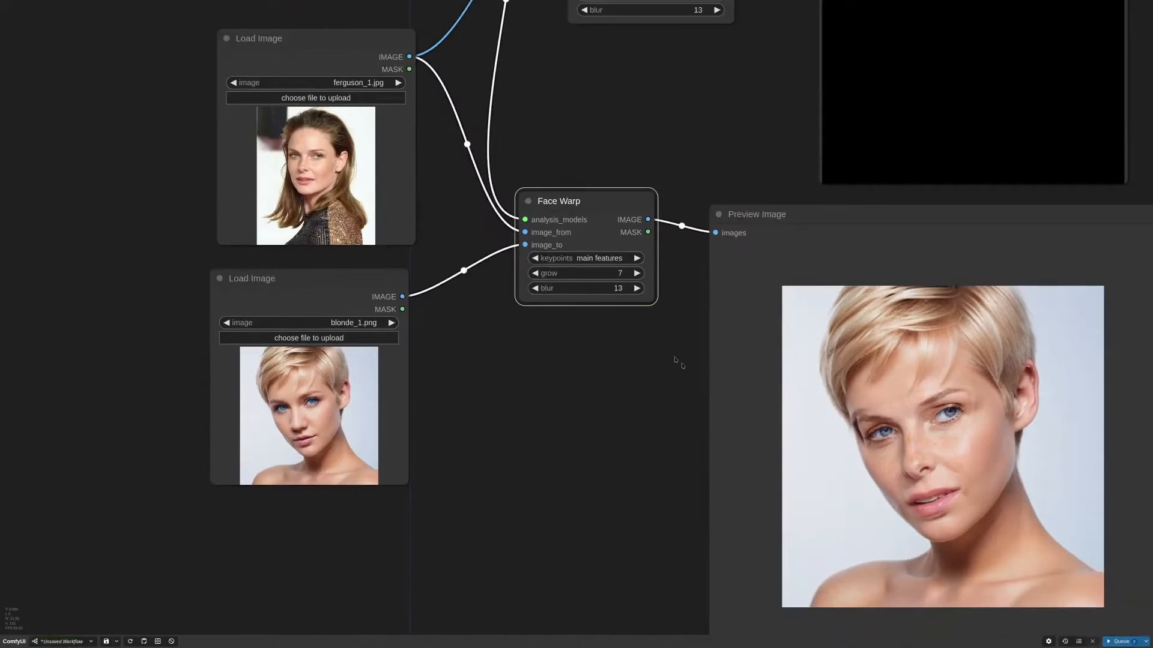
Step: Set Face Warp's grow to 15 and blur to 61, and run the workflow
{"action": "left_click_drag", "start_coordinate": [586, 271], "coordinate": [590, 272]}
{"action": "left_click", "coordinate": [1120, 644]}
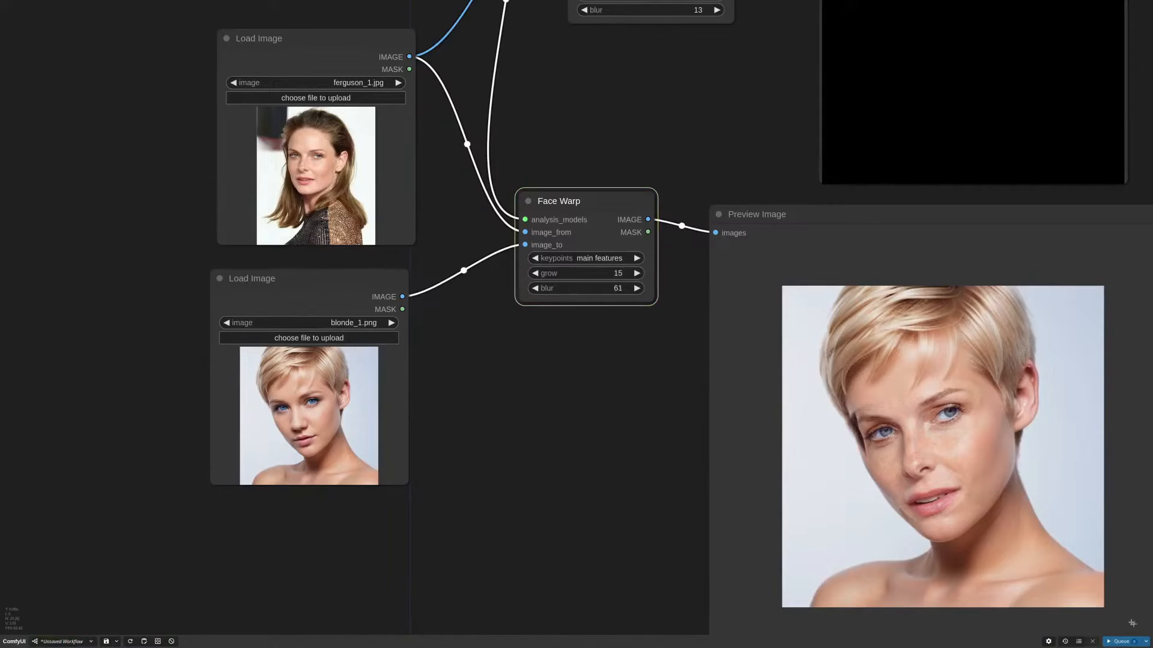
{"action": "left_click", "coordinate": [1121, 641]}
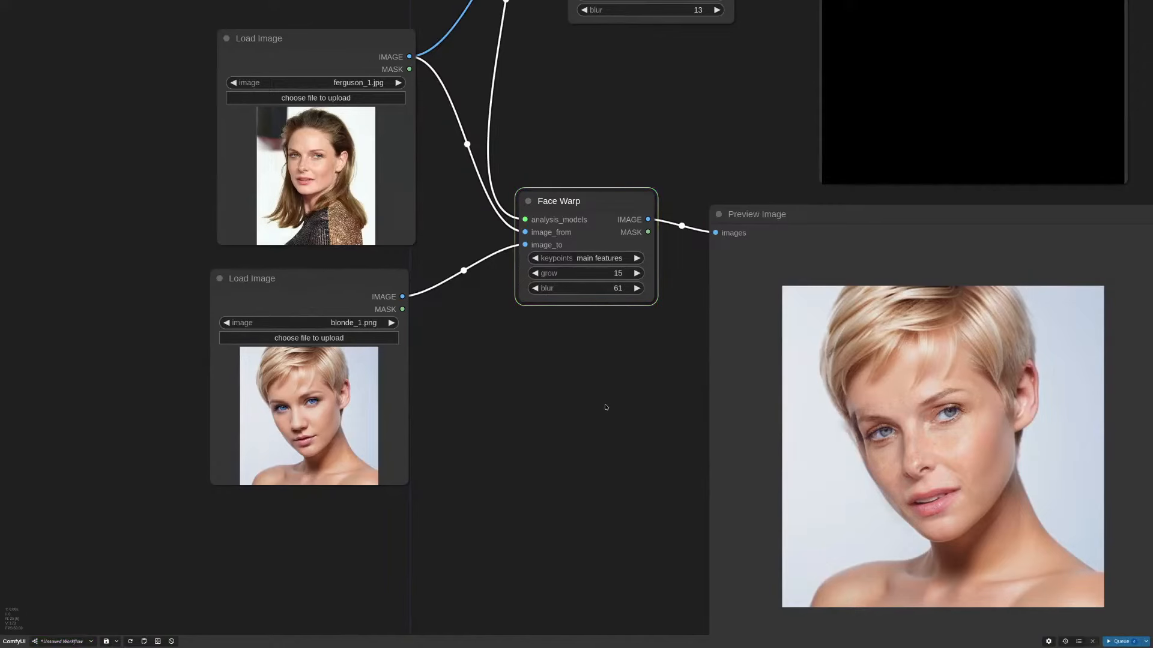
Step: Inspect the warped portrait, its two source images and the connected face analysis and segmentation nodes
{"action": "scroll", "coordinate": [599, 413], "scroll_direction": "down", "scroll_amount": 3}
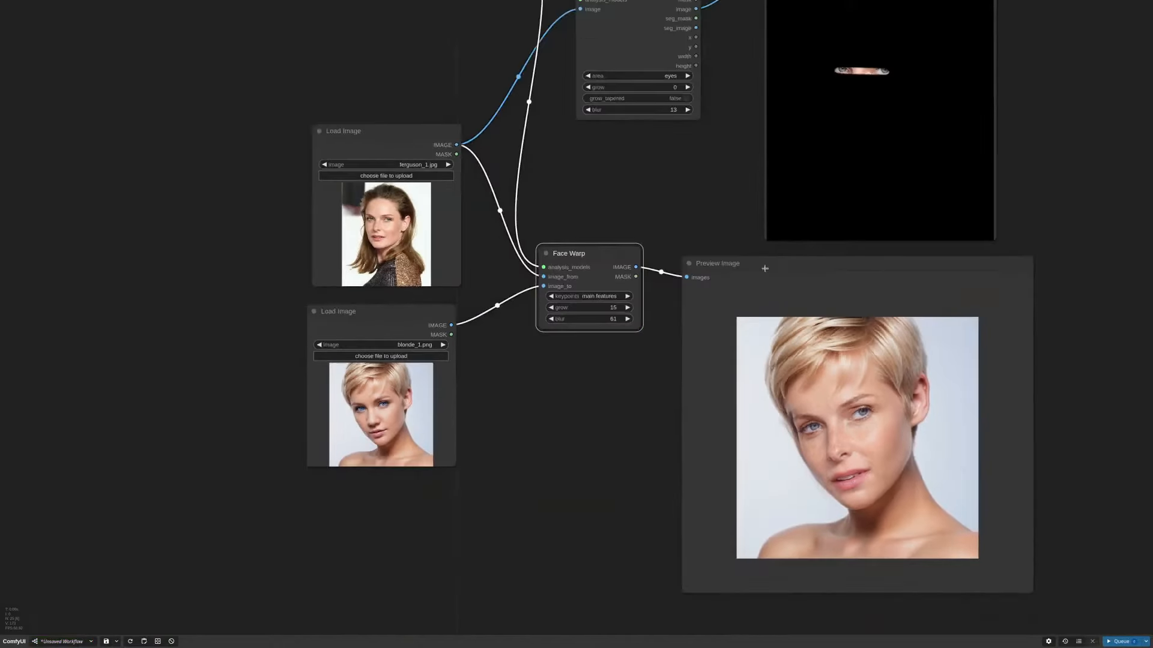
{"action": "scroll", "coordinate": [847, 512], "scroll_direction": "down", "scroll_amount": 3}
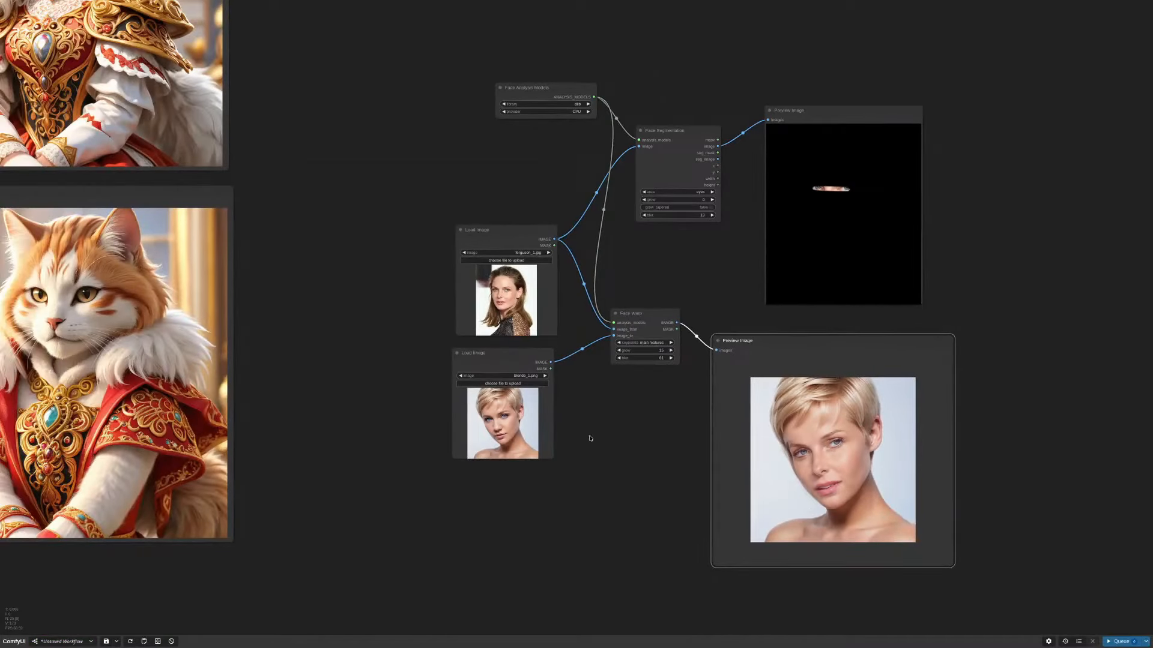
{"action": "scroll", "coordinate": [429, 313], "scroll_direction": "up", "scroll_amount": 7}
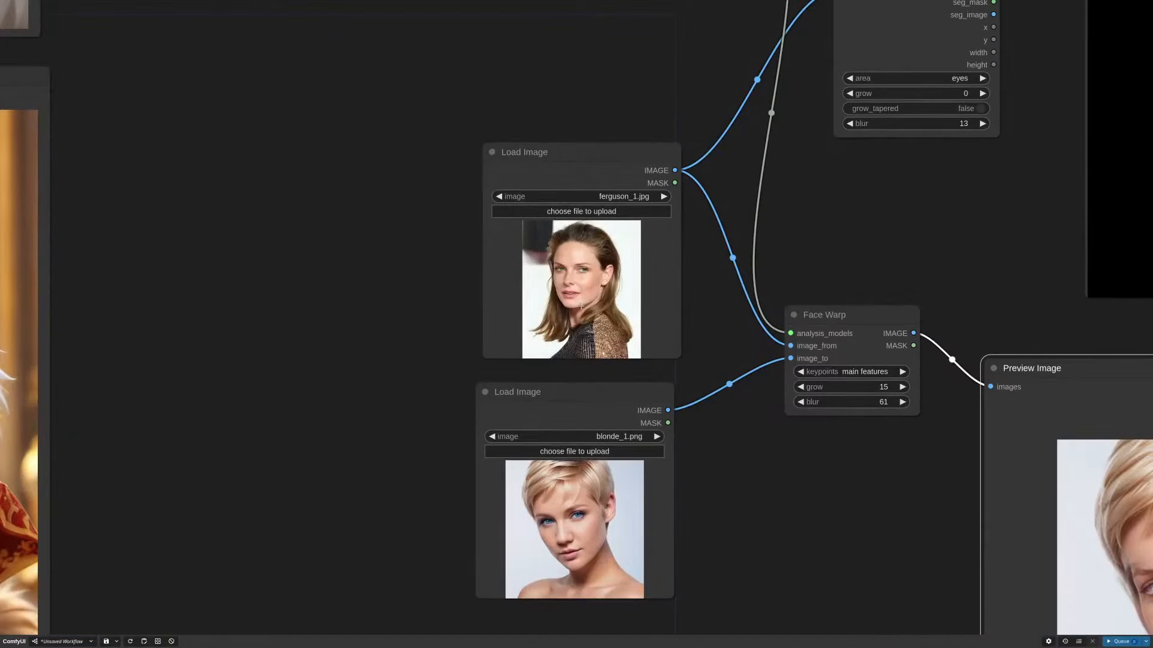
{"action": "scroll", "coordinate": [715, 317], "scroll_direction": "down", "scroll_amount": 5}
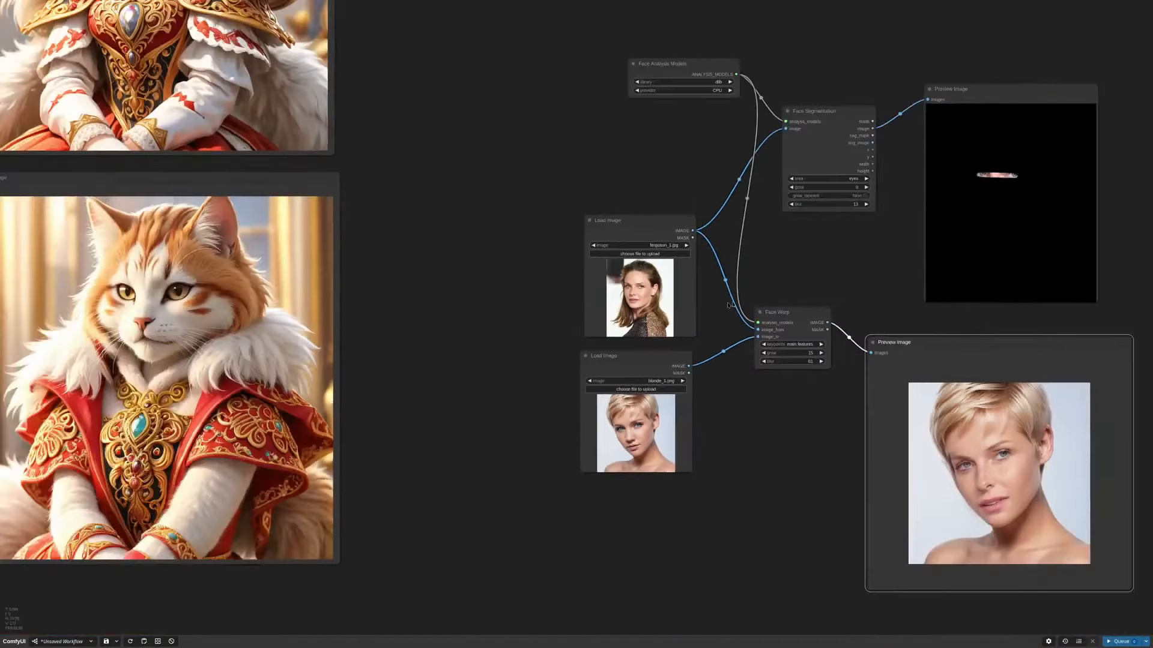
{"action": "scroll", "coordinate": [719, 274], "scroll_direction": "up", "scroll_amount": 7}
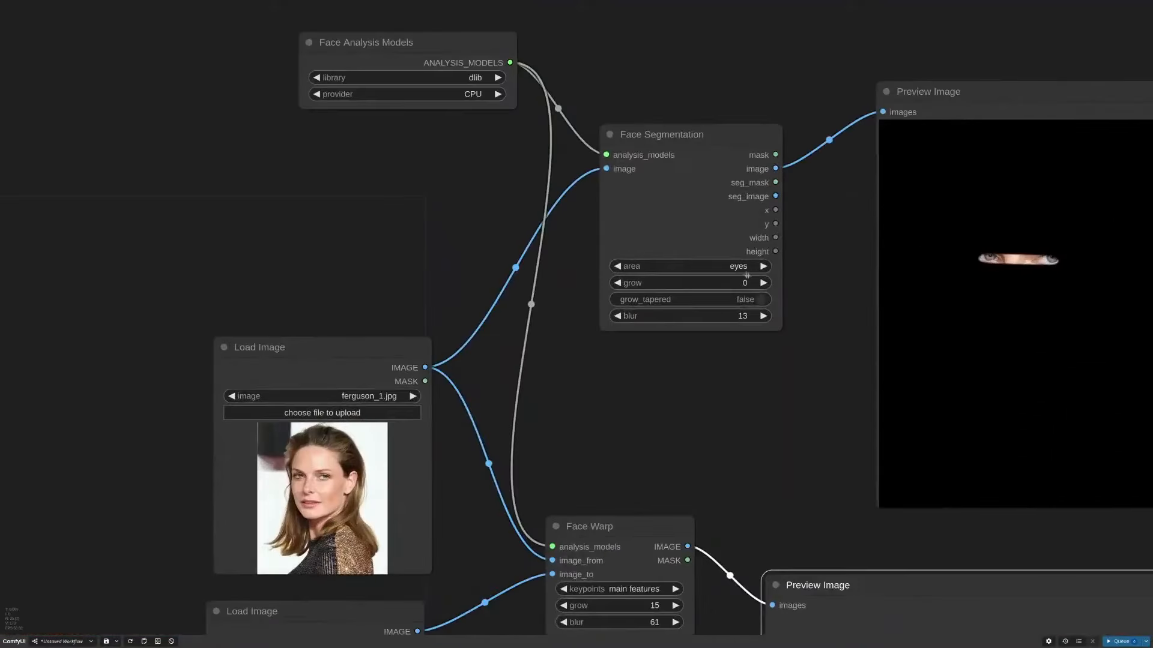
Step: Set Face Segmentation's area to face+forehead (if available) and run the workflow
{"action": "left_click", "coordinate": [783, 176]}
{"action": "left_click", "coordinate": [746, 354]}
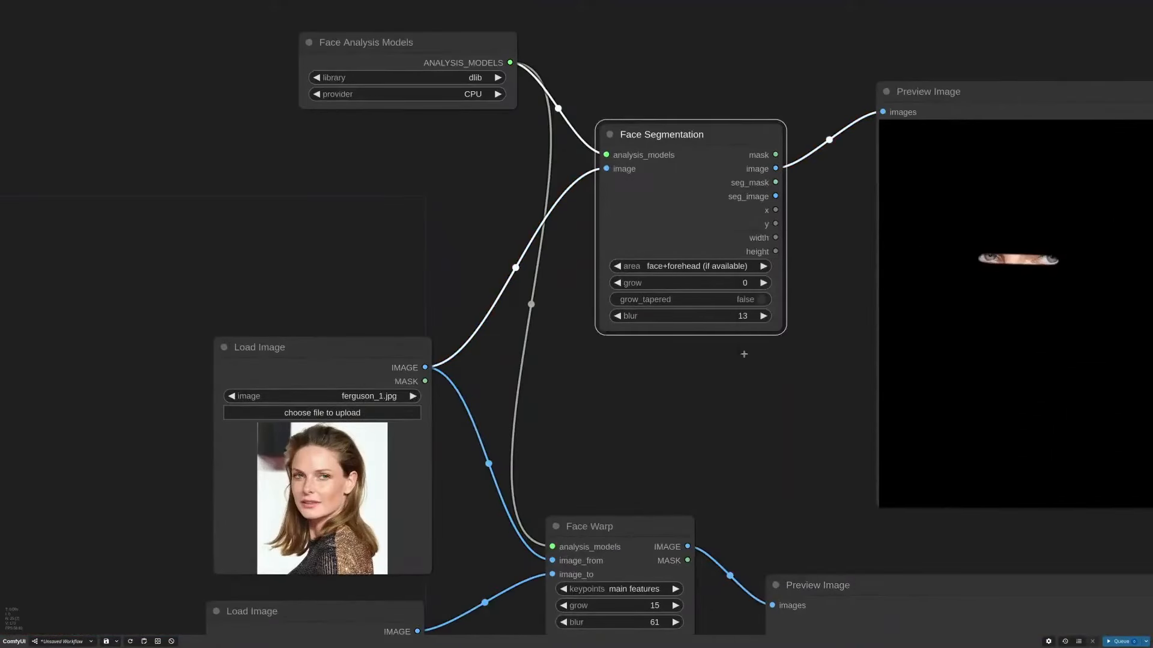
{"action": "scroll", "coordinate": [750, 363], "scroll_direction": "down", "scroll_amount": 3}
{"action": "scroll", "coordinate": [740, 359], "scroll_direction": "down", "scroll_amount": 1}
{"action": "scroll", "coordinate": [479, 143], "scroll_direction": "up", "scroll_amount": 3}
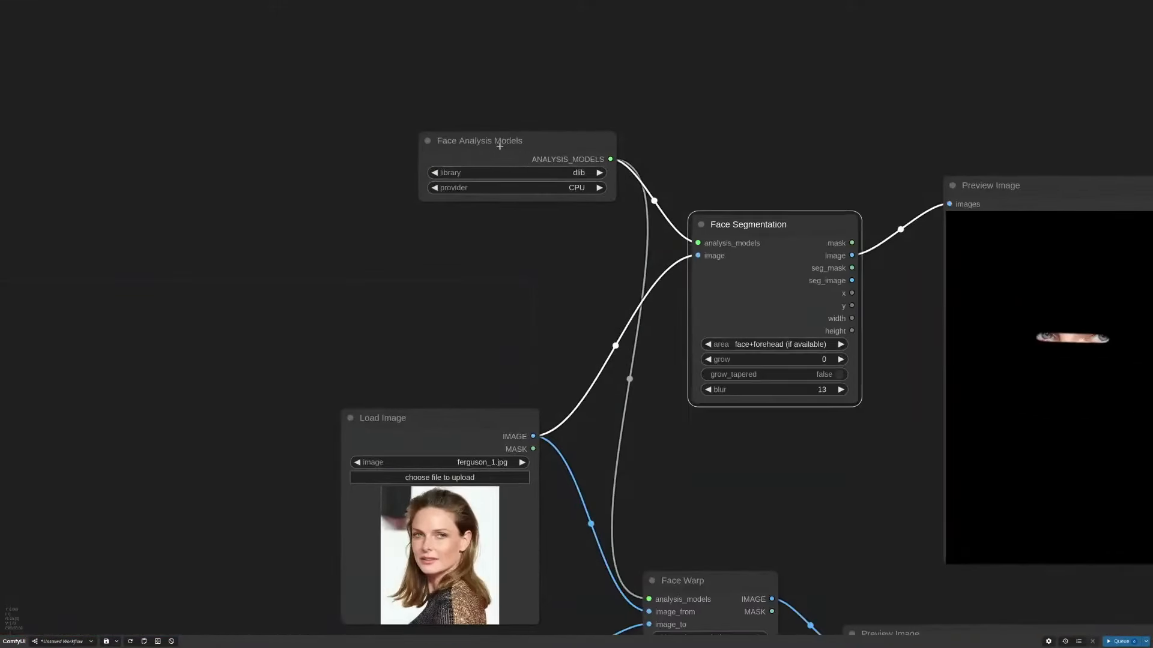
{"action": "scroll", "coordinate": [647, 274], "scroll_direction": "down", "scroll_amount": 2}
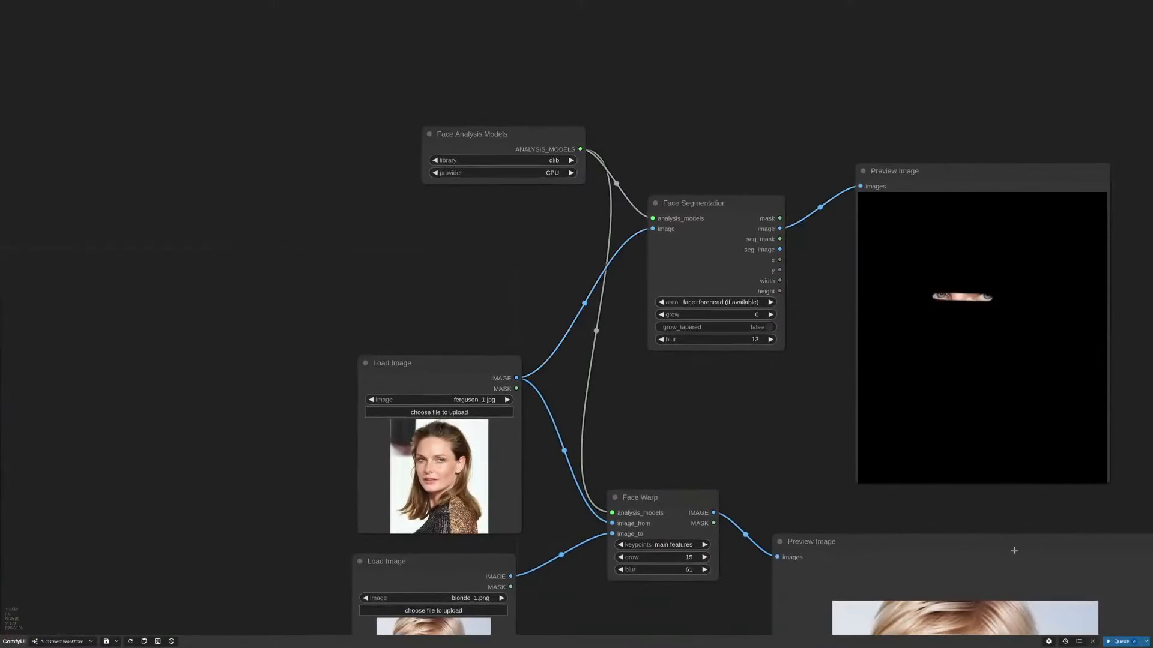
{"action": "key", "text": "ctrl+Return"}
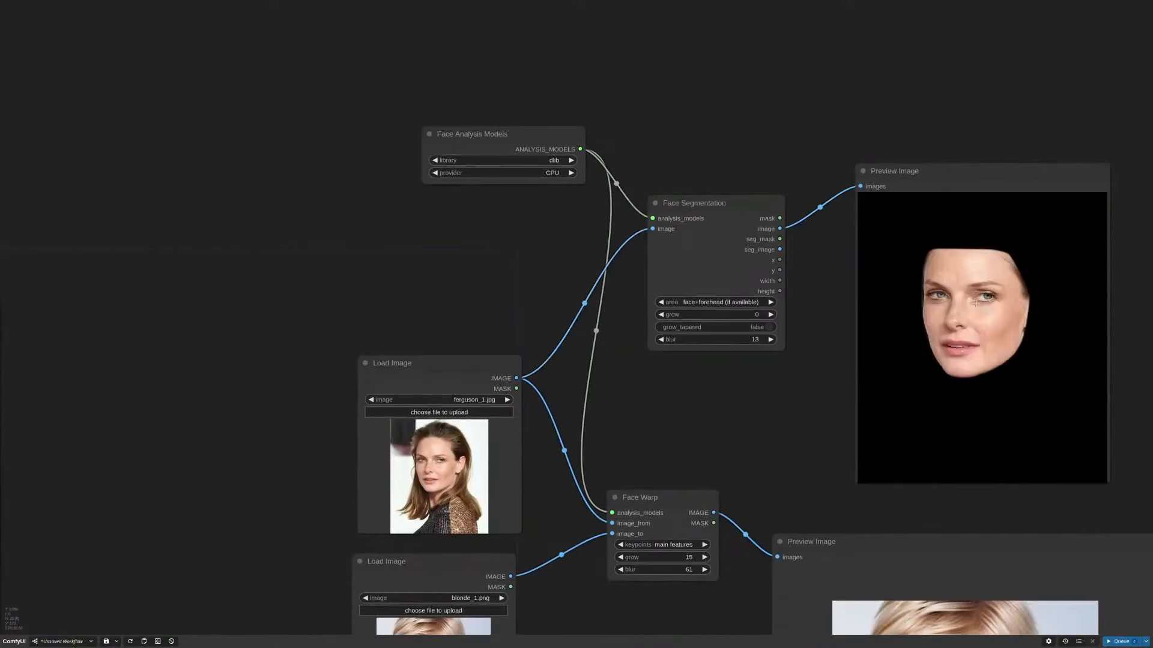
Step: Switch Face Segmentation's area to face and run the workflow
{"action": "scroll", "coordinate": [1020, 270], "scroll_direction": "up", "scroll_amount": 4}
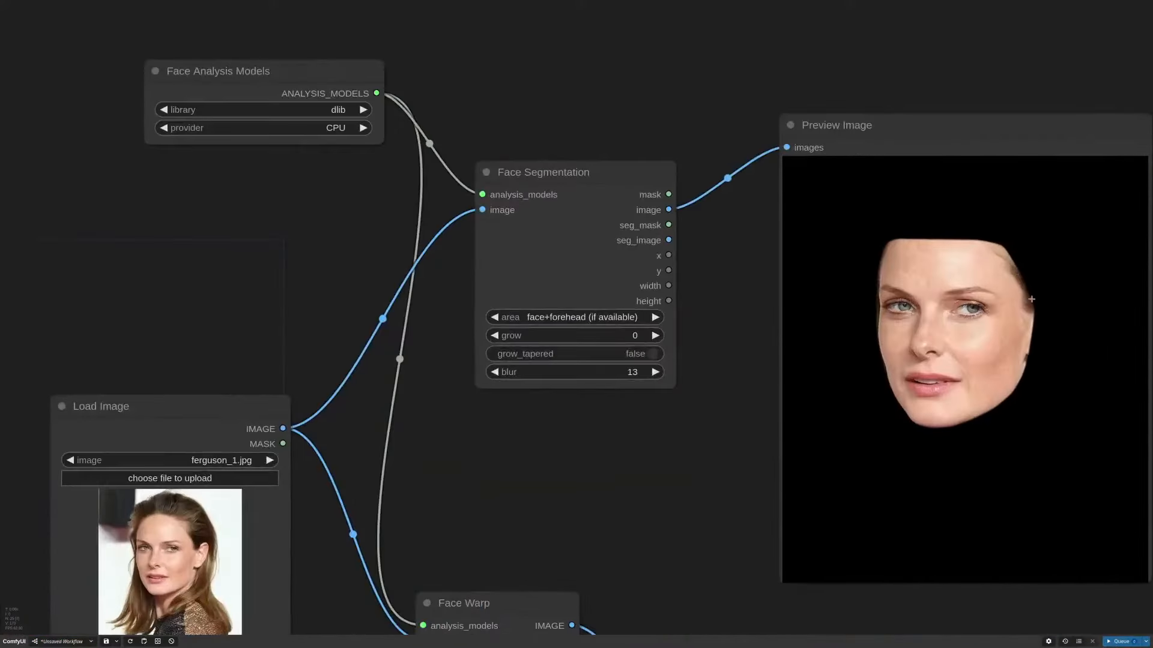
{"action": "left_click", "coordinate": [601, 316]}
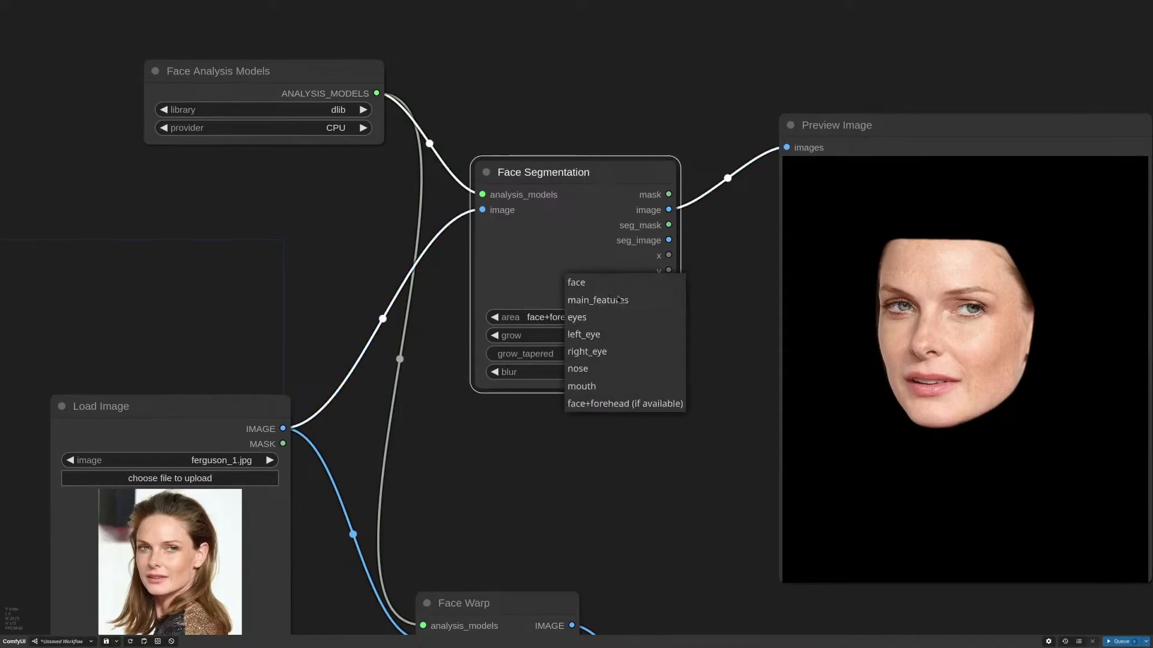
{"action": "left_click", "coordinate": [579, 284]}
{"action": "key", "text": "ctrl+Return"}
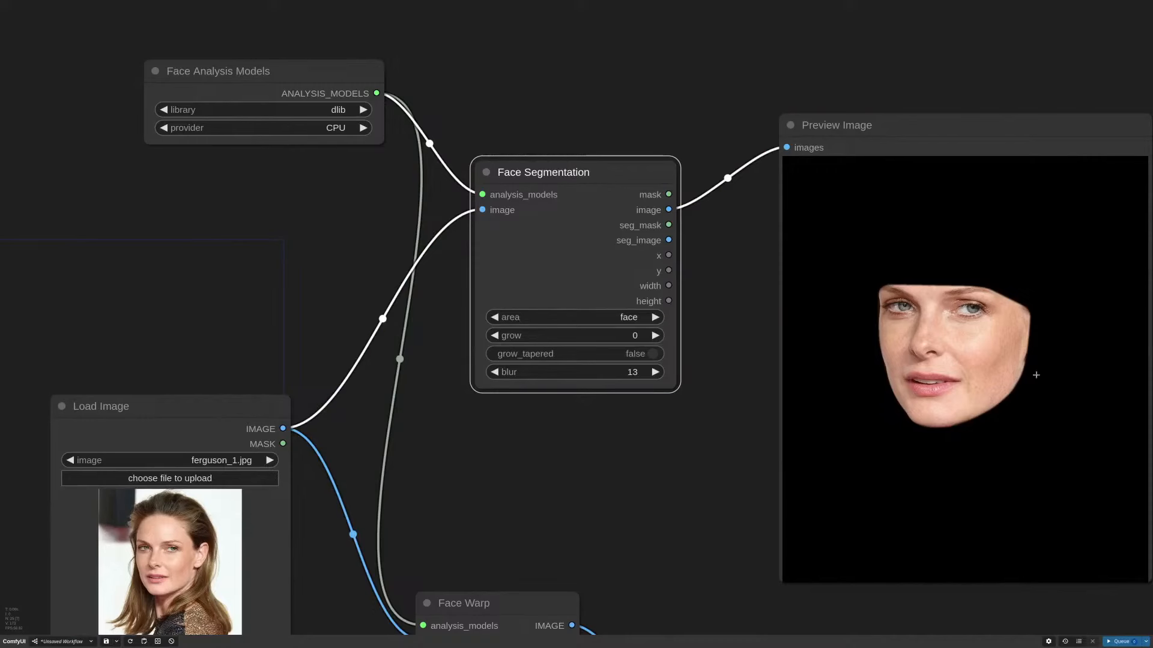
Step: Switch Face Segmentation's area back to face+forehead (if available) and rerun the workflow
{"action": "left_click", "coordinate": [621, 317]}
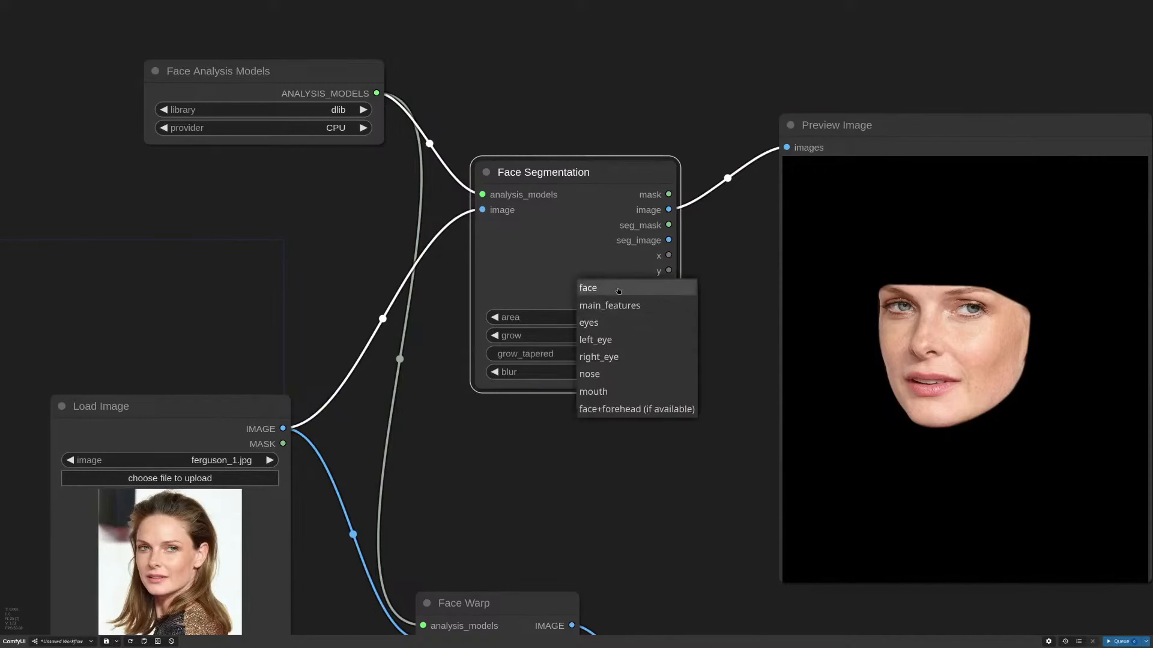
{"action": "left_click", "coordinate": [627, 317]}
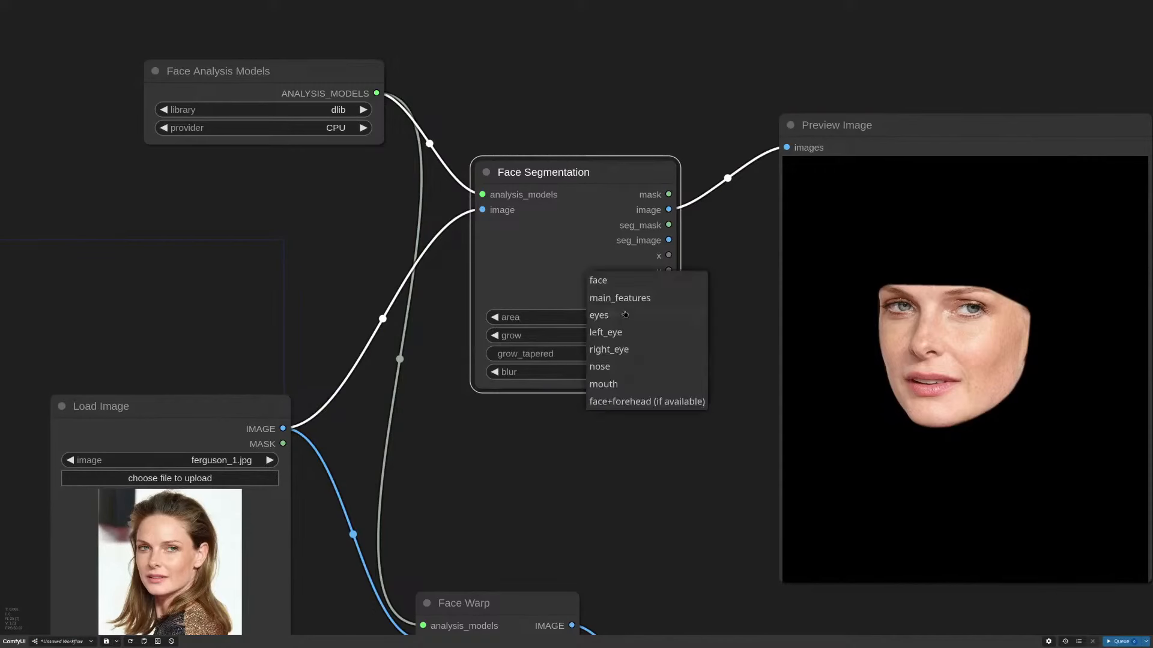
{"action": "left_click", "coordinate": [636, 401]}
{"action": "left_click", "coordinate": [1114, 644]}
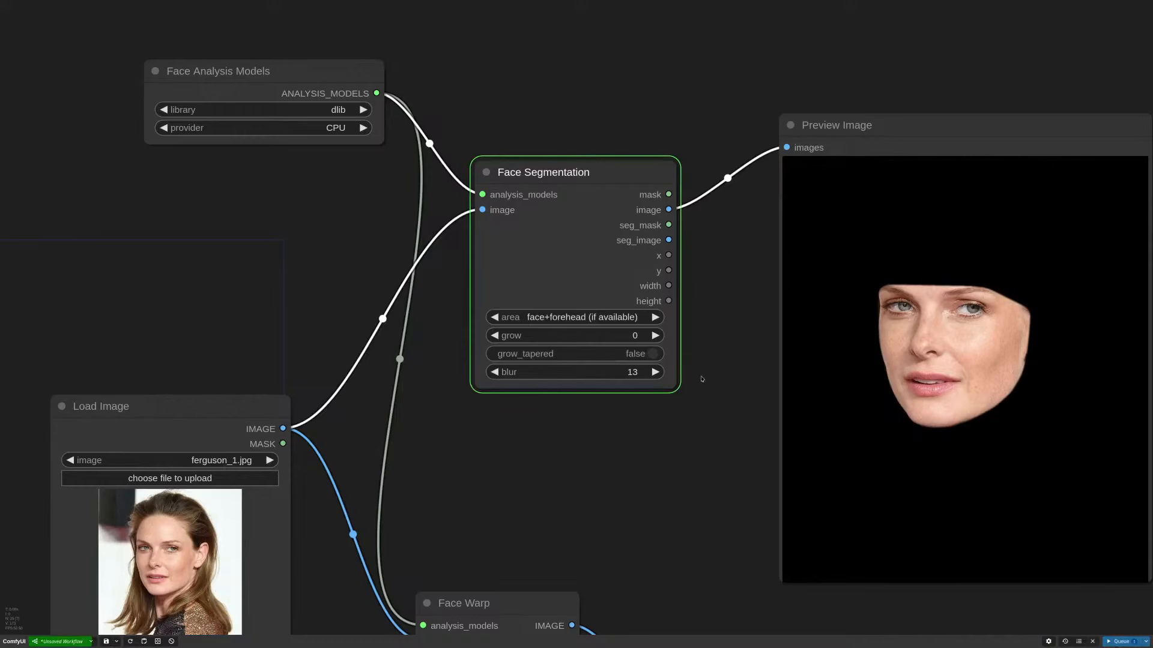
Step: Set Face Segmentation's area to mouth, run the workflow and examine the segmented lips in the preview
{"action": "left_click", "coordinate": [595, 317]}
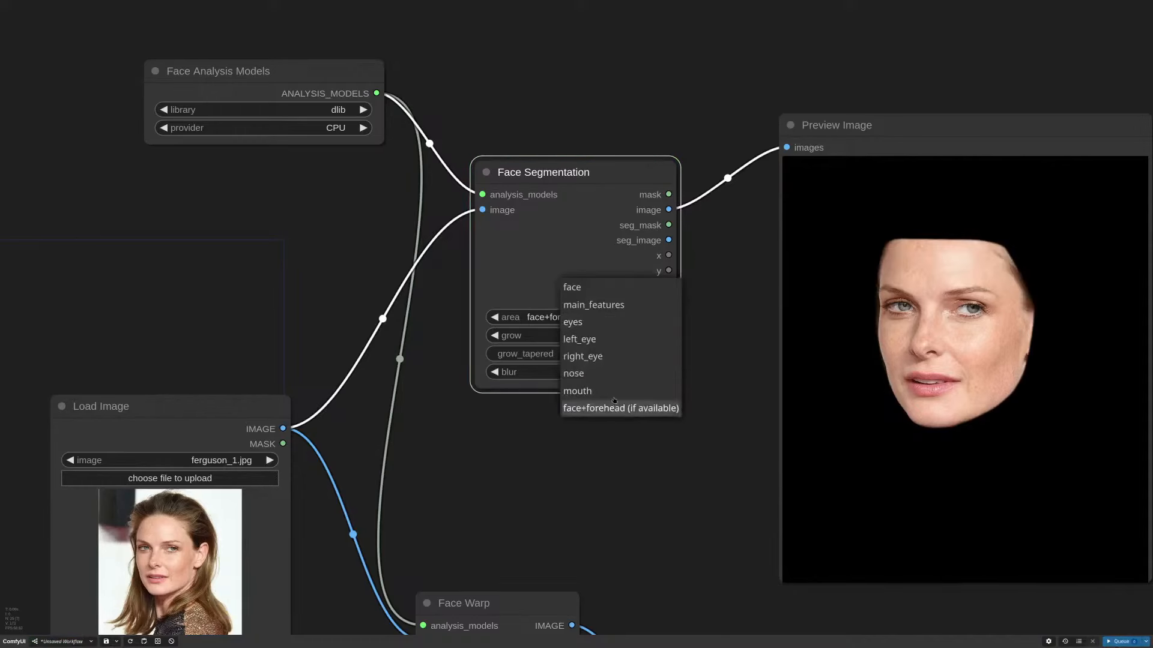
{"action": "left_click", "coordinate": [577, 390]}
{"action": "key", "text": "ctrl+Return"}
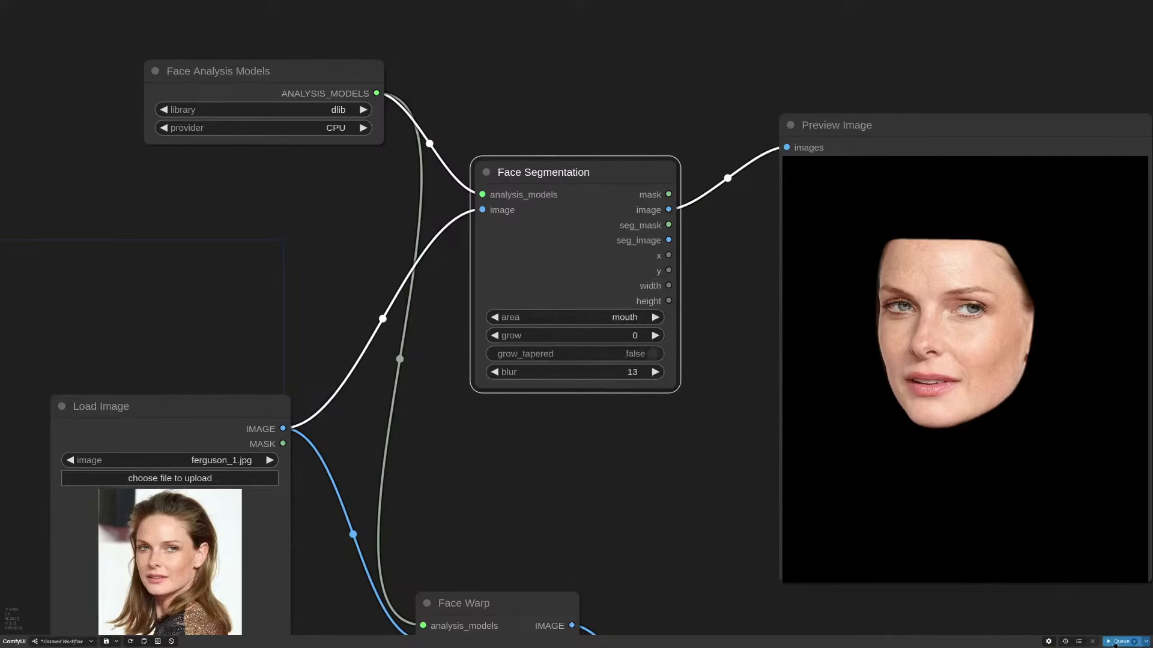
{"action": "scroll", "coordinate": [928, 396], "scroll_direction": "up", "scroll_amount": 7}
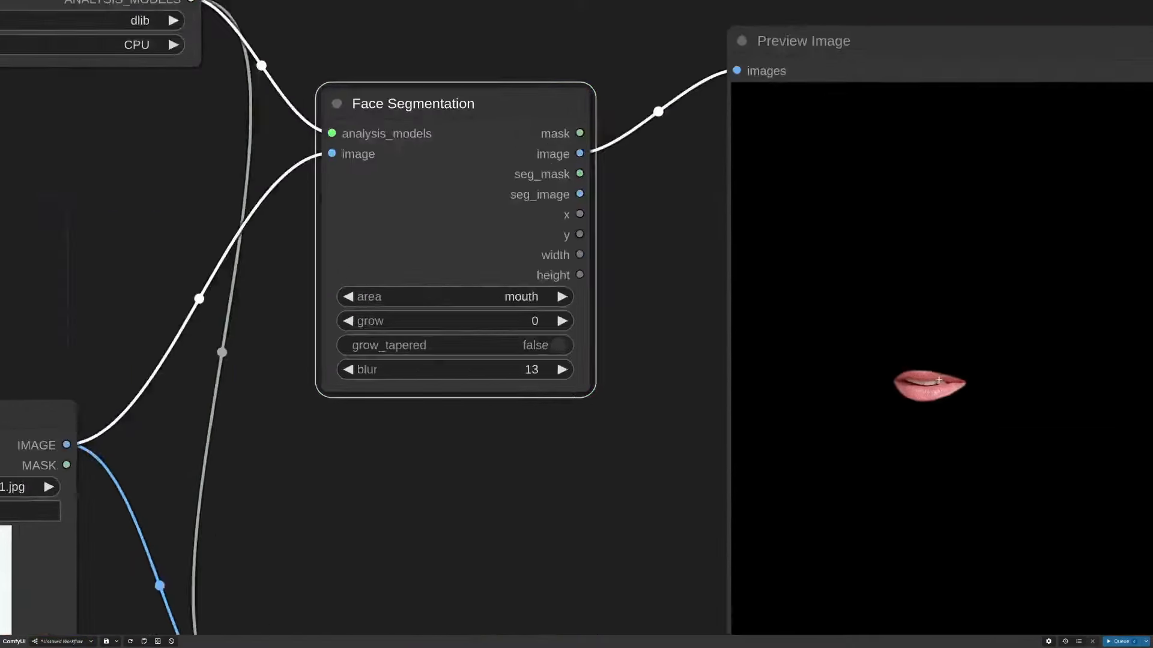
{"action": "scroll", "coordinate": [931, 387], "scroll_direction": "down", "scroll_amount": 7}
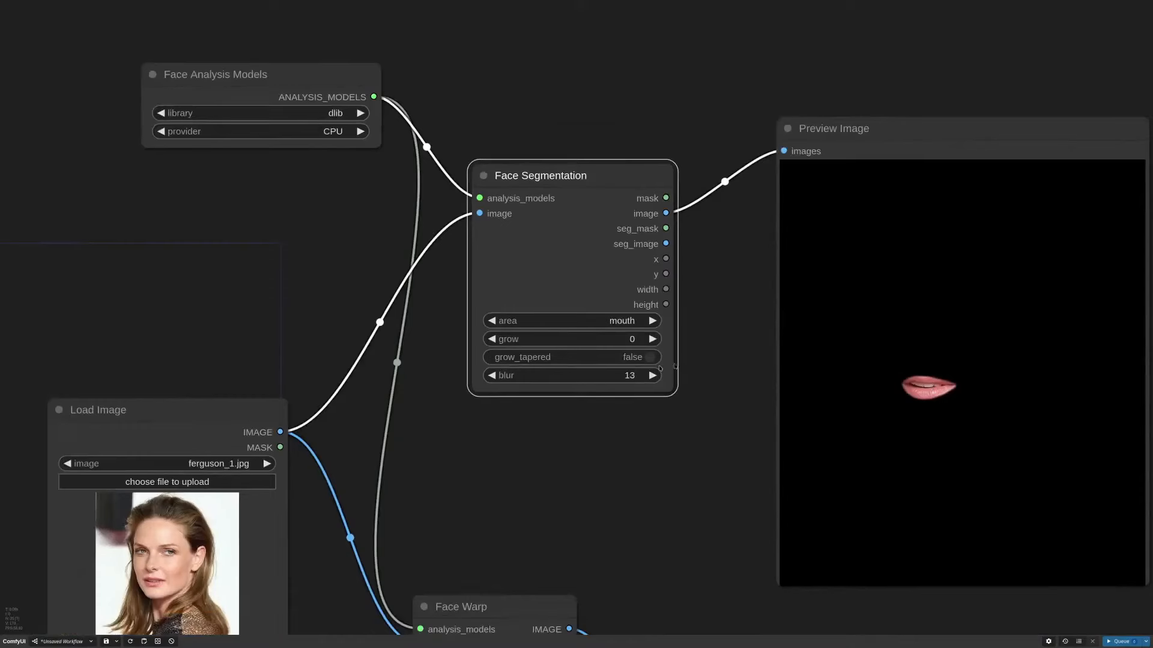
Step: Set Face Segmentation's grow to 14 and blur to 49, and run the workflow
{"action": "left_click_drag", "start_coordinate": [574, 341], "coordinate": [579, 341]}
{"action": "key", "text": "ctrl+Return"}
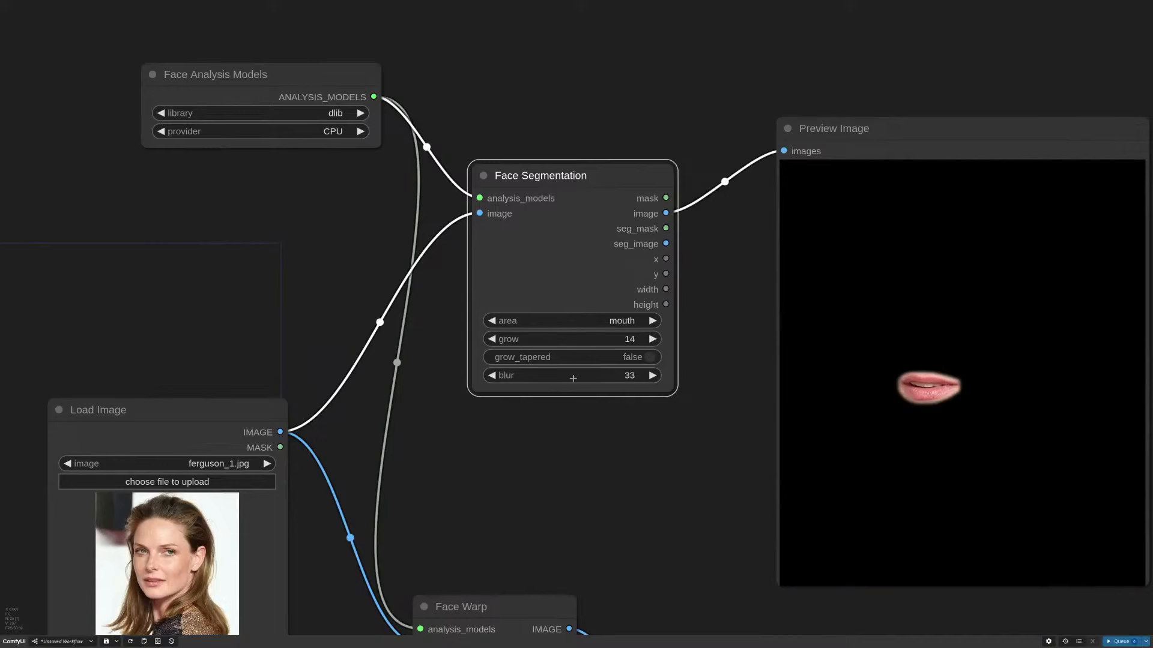
{"action": "left_click_drag", "start_coordinate": [574, 379], "coordinate": [578, 378]}
{"action": "left_click", "coordinate": [1119, 641]}
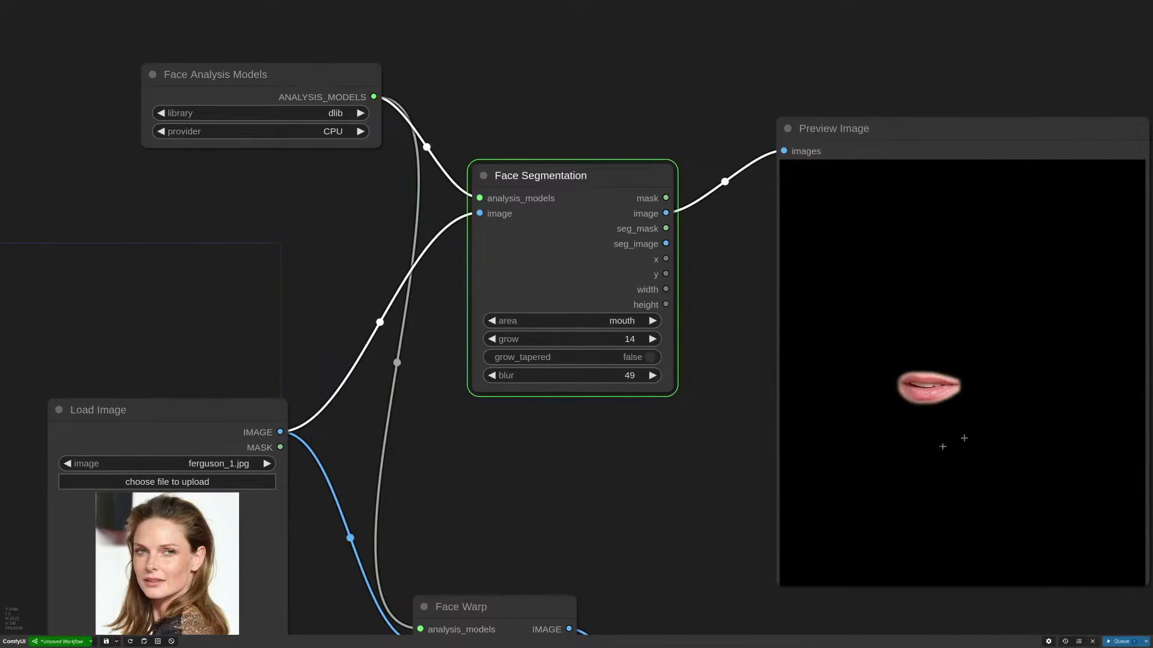
{"action": "scroll", "coordinate": [871, 415], "scroll_direction": "down", "scroll_amount": 3}
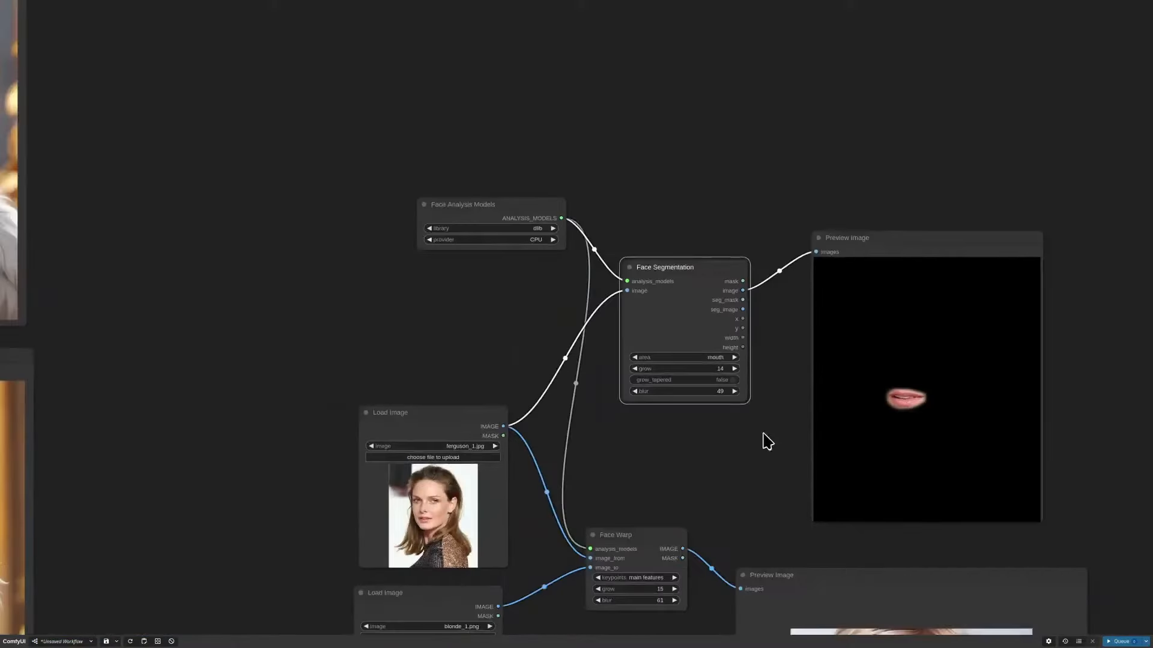
Step: Attach a new Preview Image node to Face Segmentation's seg_image output, run the workflow and enlarge the new preview
{"action": "left_click_drag", "start_coordinate": [795, 412], "coordinate": [662, 396]}
{"action": "left_click_drag", "start_coordinate": [732, 224], "coordinate": [770, 22]}
{"action": "left_click_drag", "start_coordinate": [639, 285], "coordinate": [620, 401]}
{"action": "left_click", "coordinate": [645, 466]}
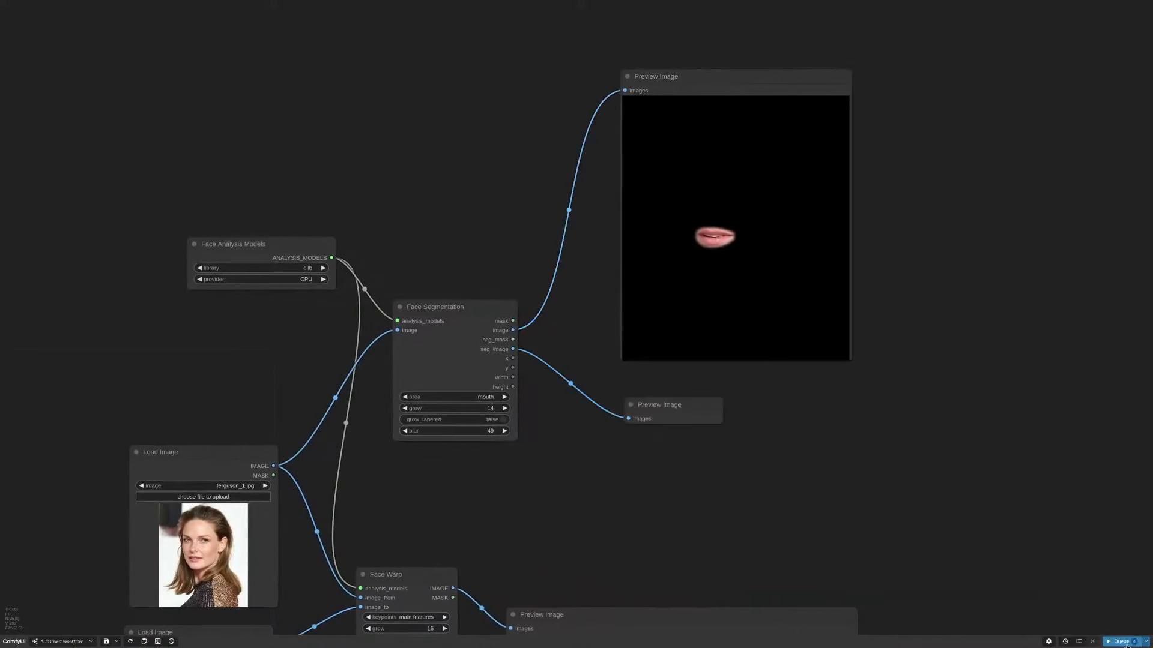
{"action": "left_click", "coordinate": [1120, 641]}
{"action": "left_click_drag", "start_coordinate": [722, 526], "coordinate": [826, 556]}
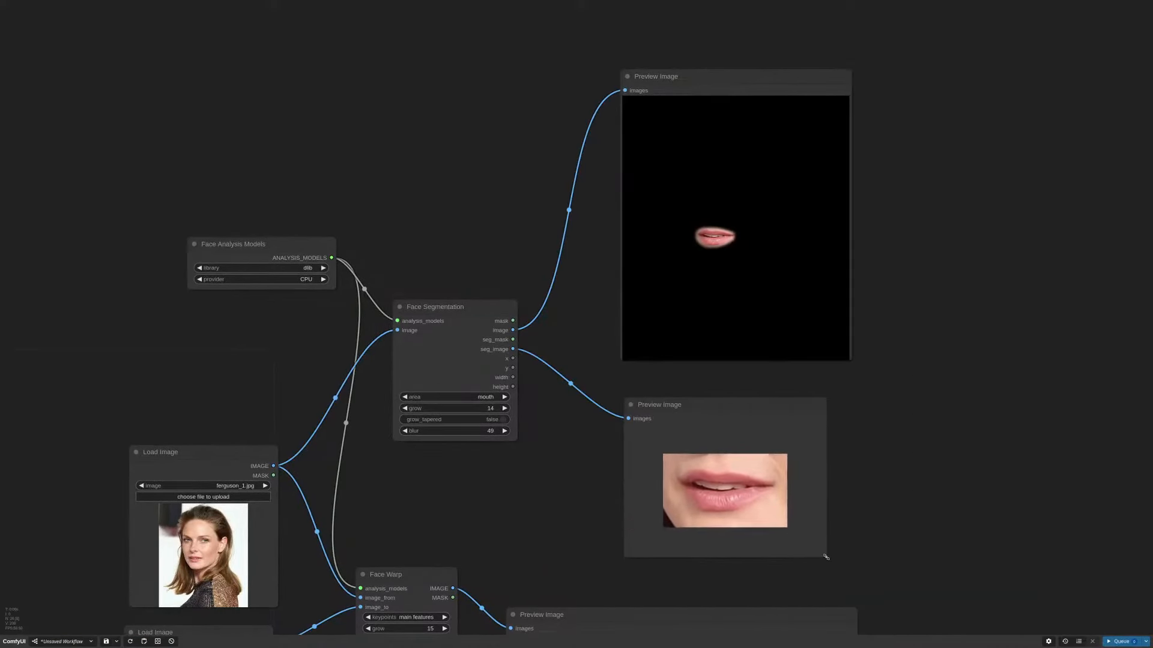
Step: Spread the full-frame mouth preview and the cropped mouth preview apart vertically to leave space between them
{"action": "left_click_drag", "start_coordinate": [716, 400], "coordinate": [720, 377]}
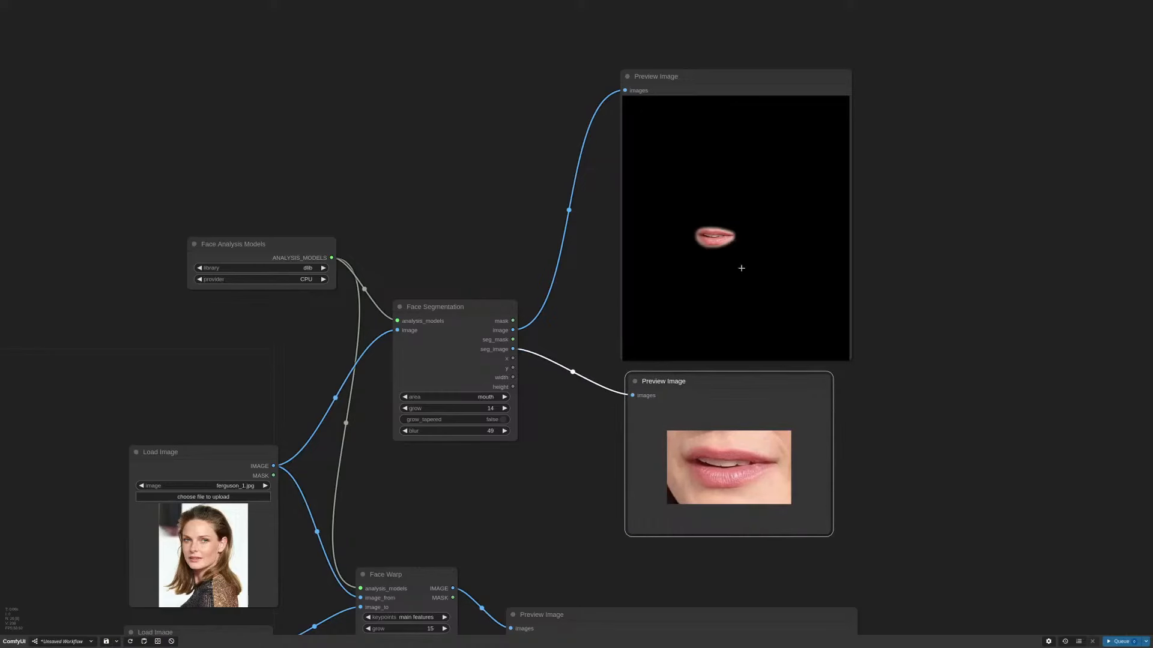
{"action": "left_click_drag", "start_coordinate": [722, 85], "coordinate": [729, 35]}
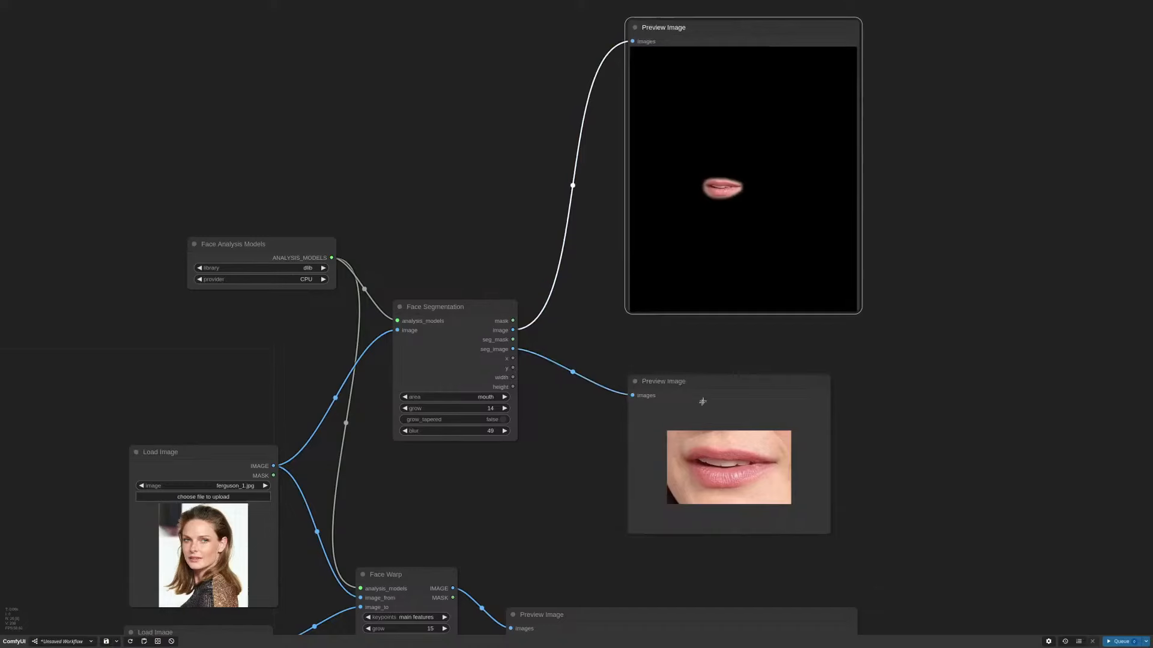
{"action": "left_click_drag", "start_coordinate": [703, 402], "coordinate": [699, 451]}
Step: Add a Mask Preview node fed by Face Segmentation's seg_mask output, run the workflow and enlarge the node
{"action": "double_click", "coordinate": [705, 375]}
{"action": "type", "text": "mas"}
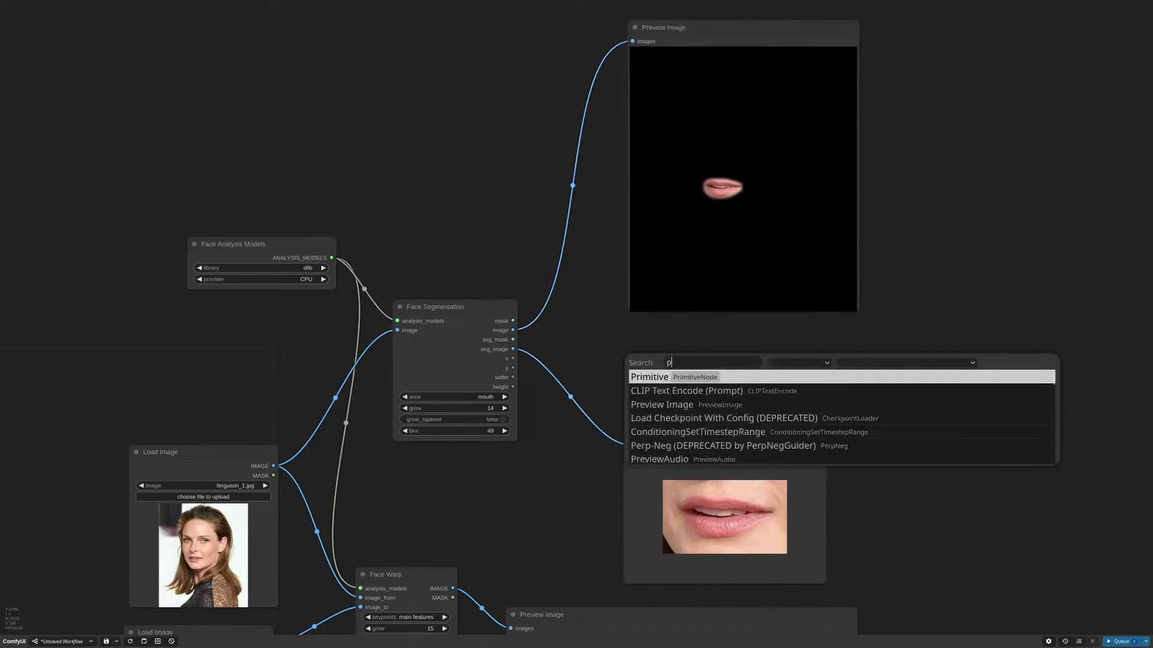
{"action": "type", "text": "k pre"}
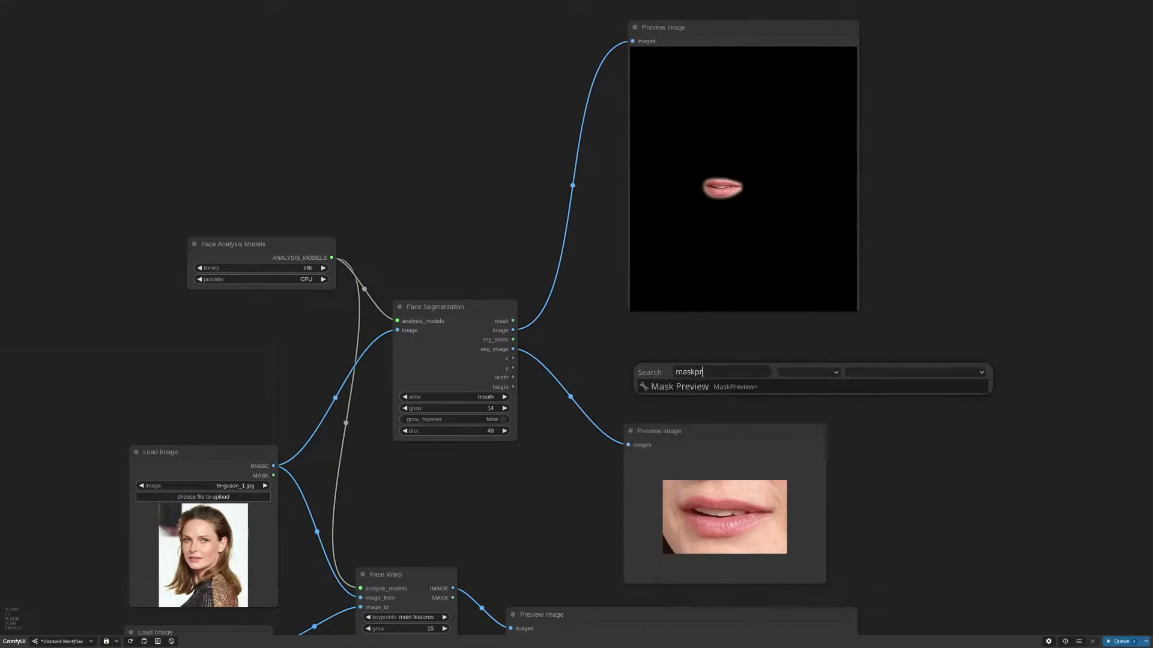
{"action": "key", "text": "Return"}
{"action": "left_click_drag", "start_coordinate": [513, 340], "coordinate": [711, 269]}
{"action": "left_click", "coordinate": [1117, 644]}
{"action": "left_click_drag", "start_coordinate": [762, 384], "coordinate": [887, 414]}
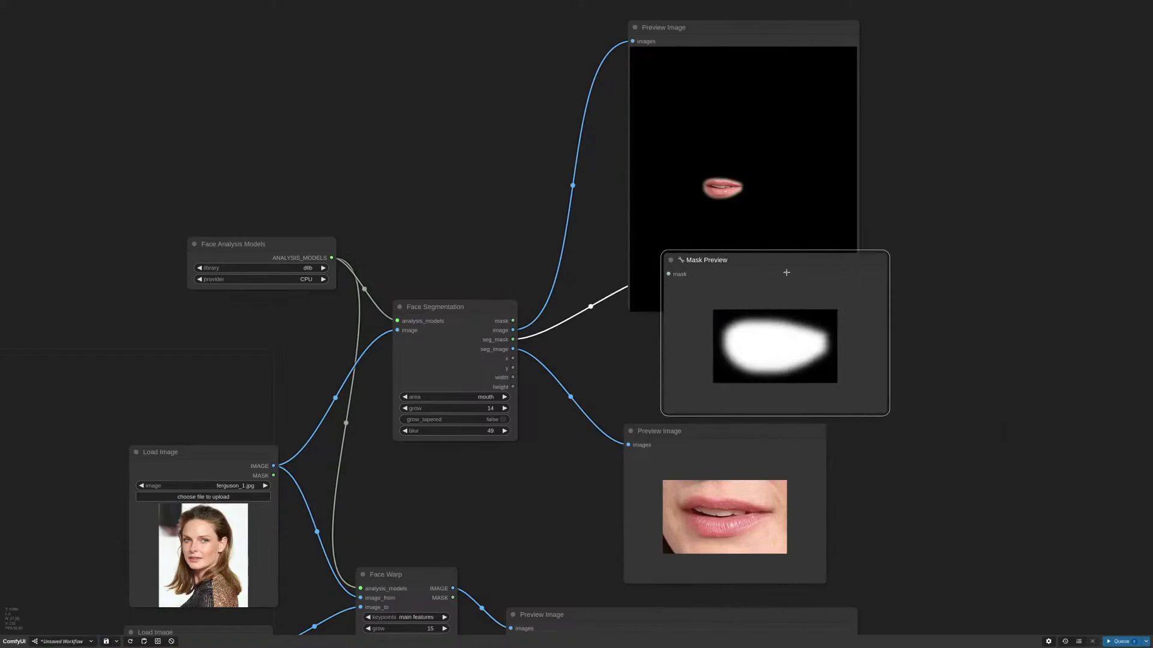
Step: Arrange the Mask Preview above the cropped mouth preview with a gap between the two nodes
{"action": "left_click_drag", "start_coordinate": [791, 258], "coordinate": [747, 260]}
{"action": "left_click_drag", "start_coordinate": [741, 433], "coordinate": [748, 422]}
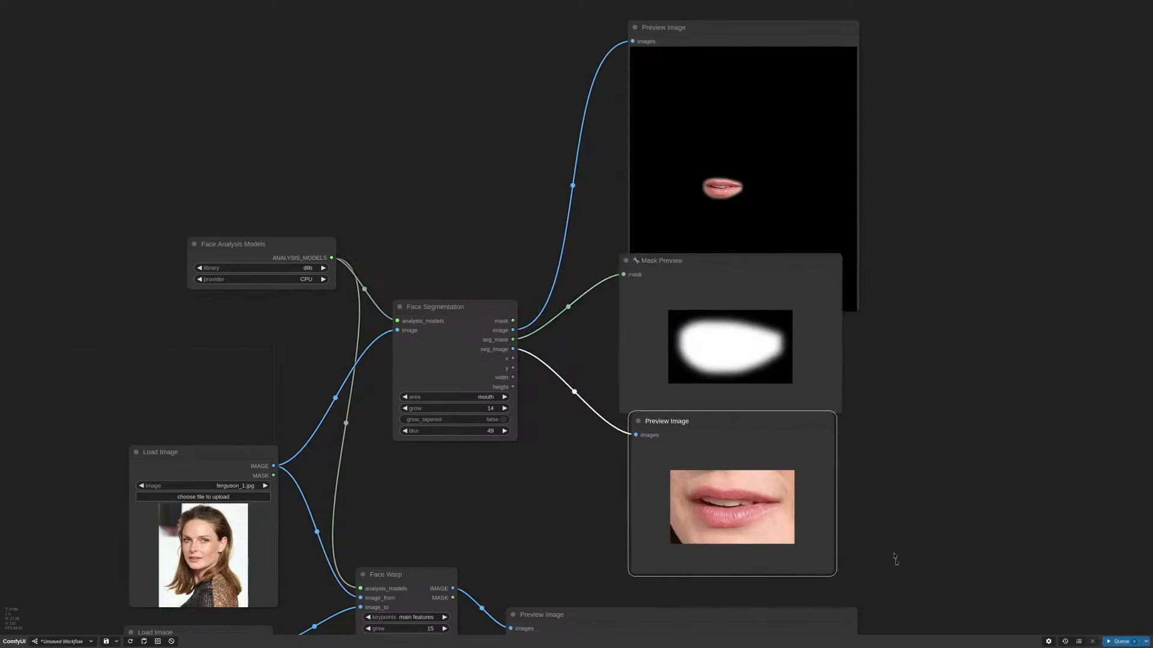
{"action": "left_click_drag", "start_coordinate": [819, 574], "coordinate": [846, 490]}
{"action": "scroll", "coordinate": [846, 490], "scroll_direction": "up", "scroll_amount": 3}
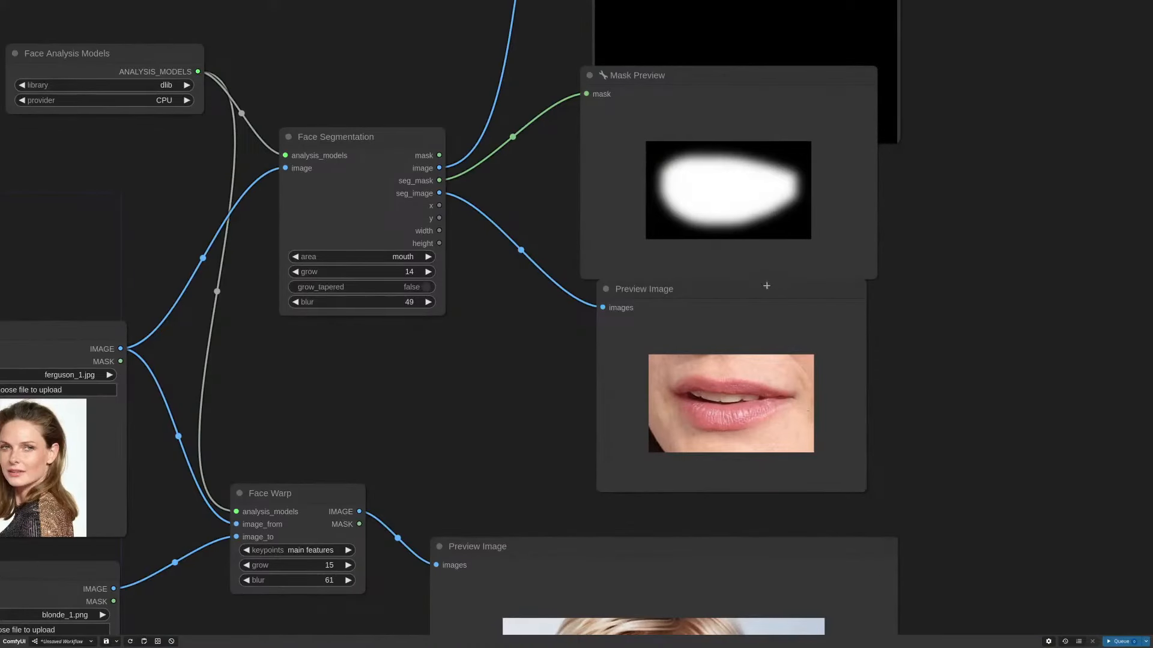
{"action": "left_click_drag", "start_coordinate": [764, 285], "coordinate": [761, 306]}
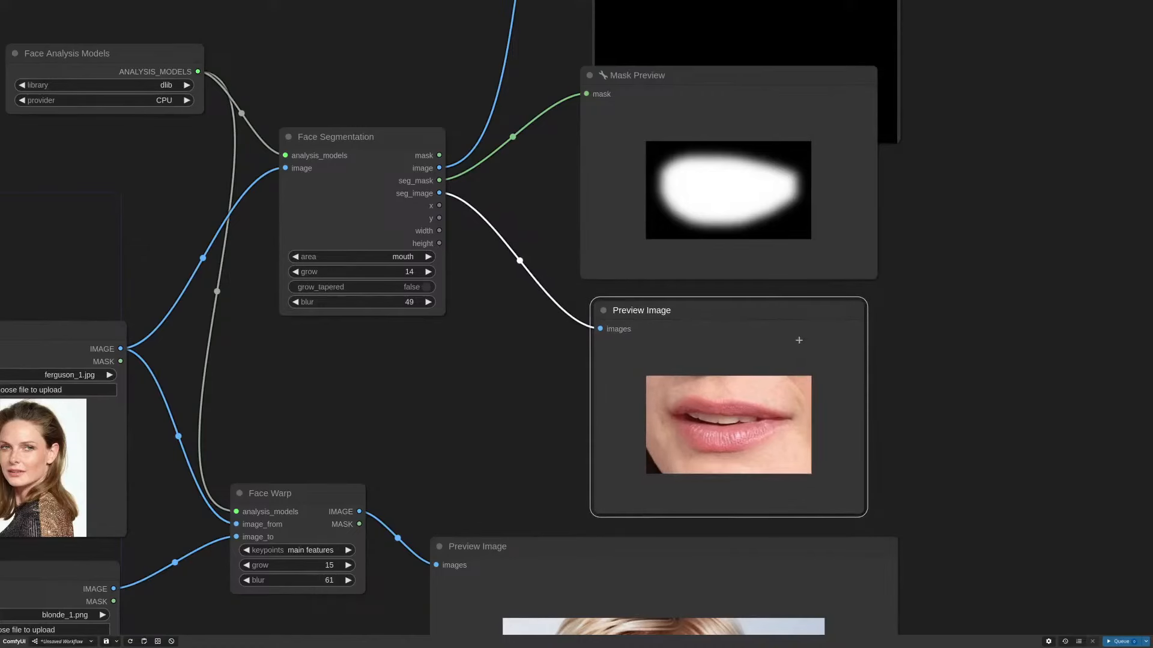
{"action": "scroll", "coordinate": [914, 342], "scroll_direction": "down", "scroll_amount": 3}
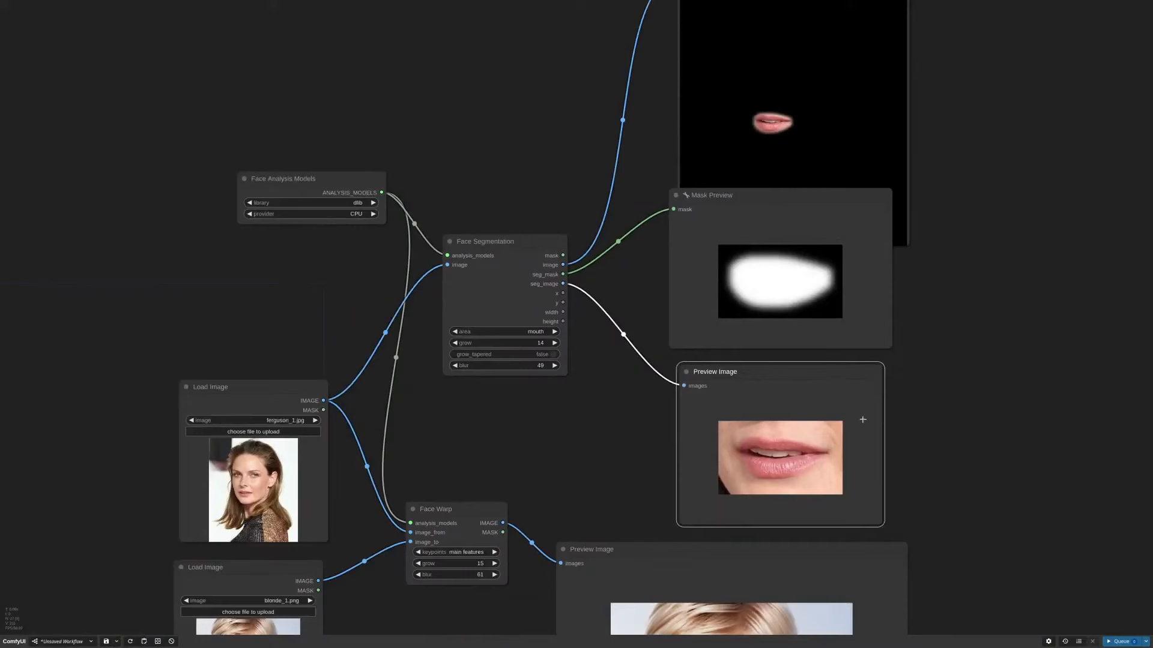
{"action": "mouse_move", "coordinate": [796, 198]}
{"action": "left_mouse_down"}
{"action": "mouse_move", "coordinate": [801, 191]}
{"action": "mouse_move", "coordinate": [799, 229]}
{"action": "mouse_move", "coordinate": [798, 196]}
{"action": "left_mouse_up"}
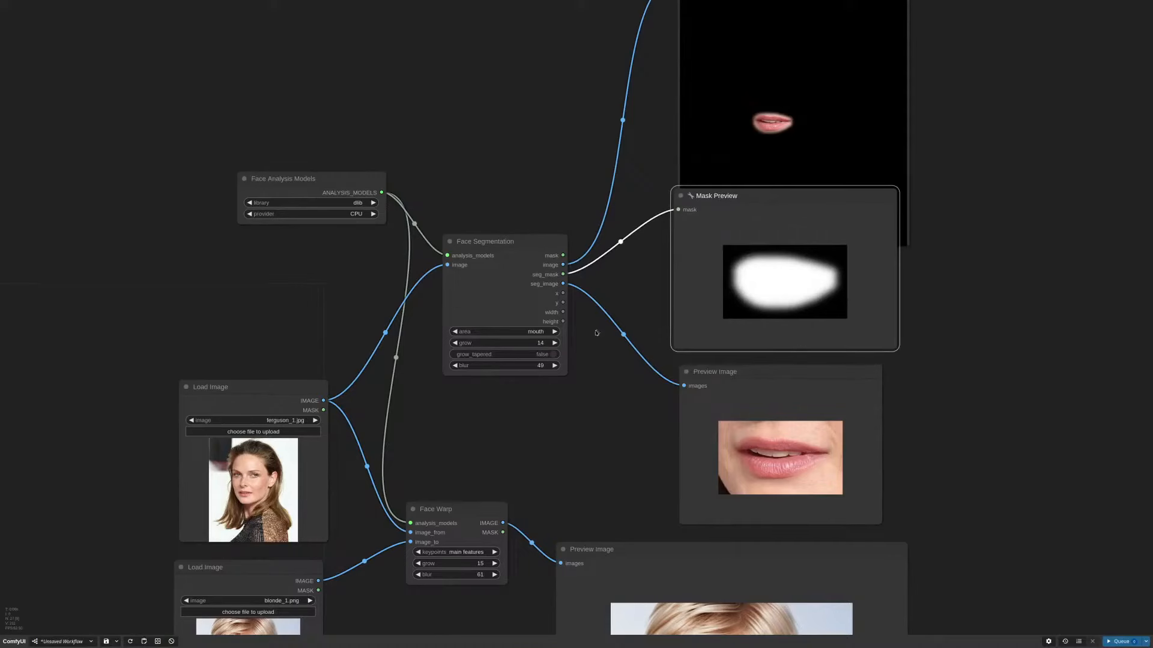
Step: Examine Face Segmentation's x, y, width and height outputs
{"action": "scroll", "coordinate": [596, 332], "scroll_direction": "up", "scroll_amount": 7}
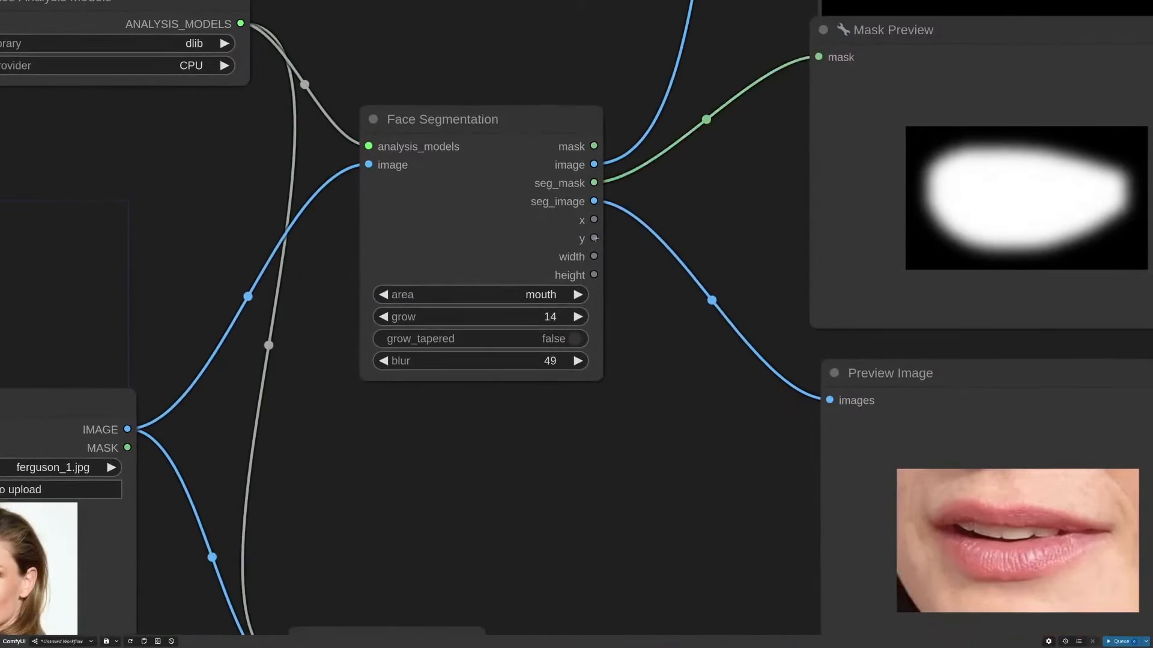
{"action": "left_click", "coordinate": [563, 293]}
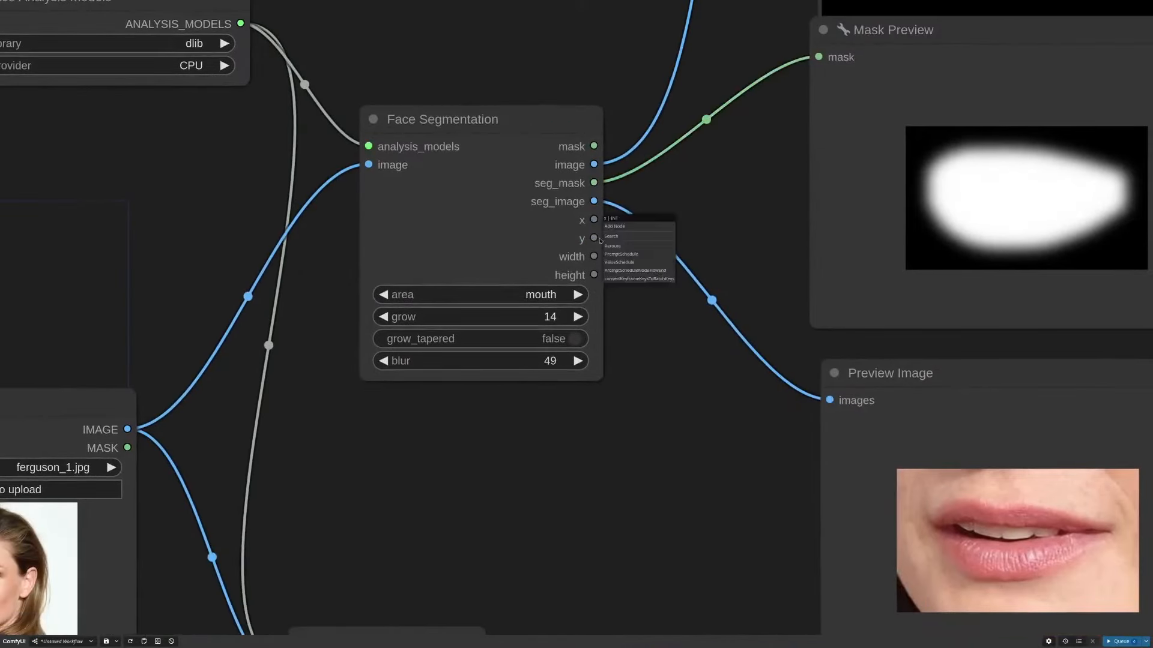
{"action": "left_click", "coordinate": [594, 239]}
{"action": "double_click", "coordinate": [731, 180]}
{"action": "left_click_drag", "start_coordinate": [731, 180], "coordinate": [698, 278]}
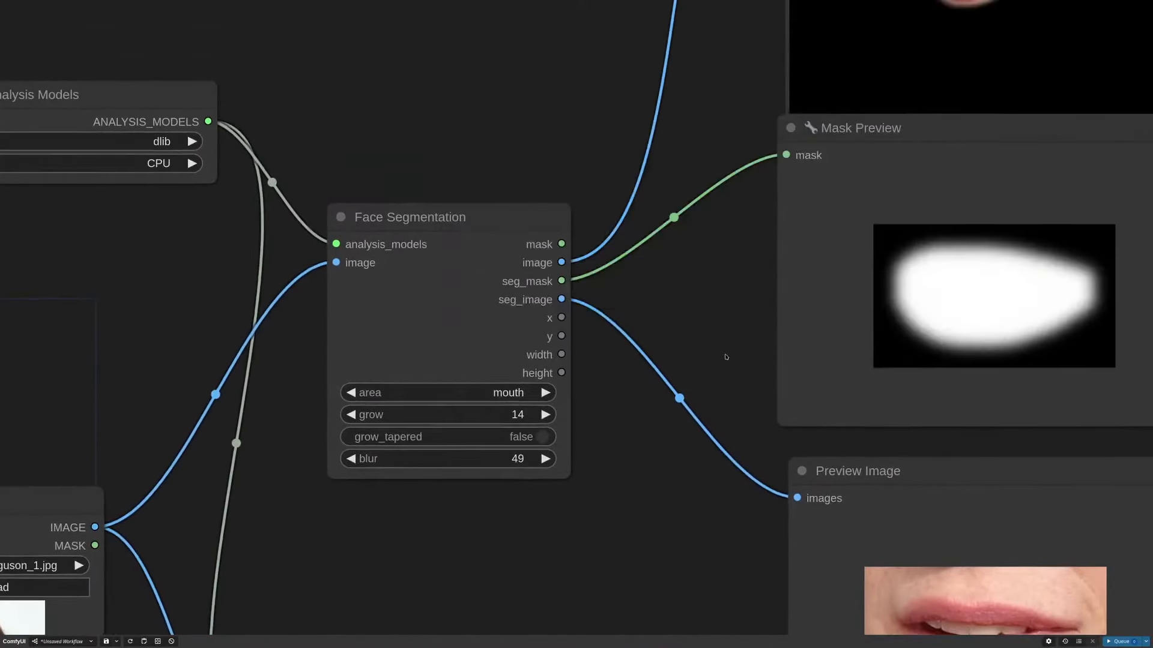
{"action": "scroll", "coordinate": [726, 341], "scroll_direction": "down", "scroll_amount": 2}
{"action": "left_click_drag", "start_coordinate": [726, 341], "coordinate": [676, 291]}
Step: Reposition the cropped mouth preview and the full-frame mouth preview beside Face Segmentation
{"action": "left_click_drag", "start_coordinate": [842, 413], "coordinate": [848, 415]}
{"action": "scroll", "coordinate": [703, 368], "scroll_direction": "down", "scroll_amount": 4}
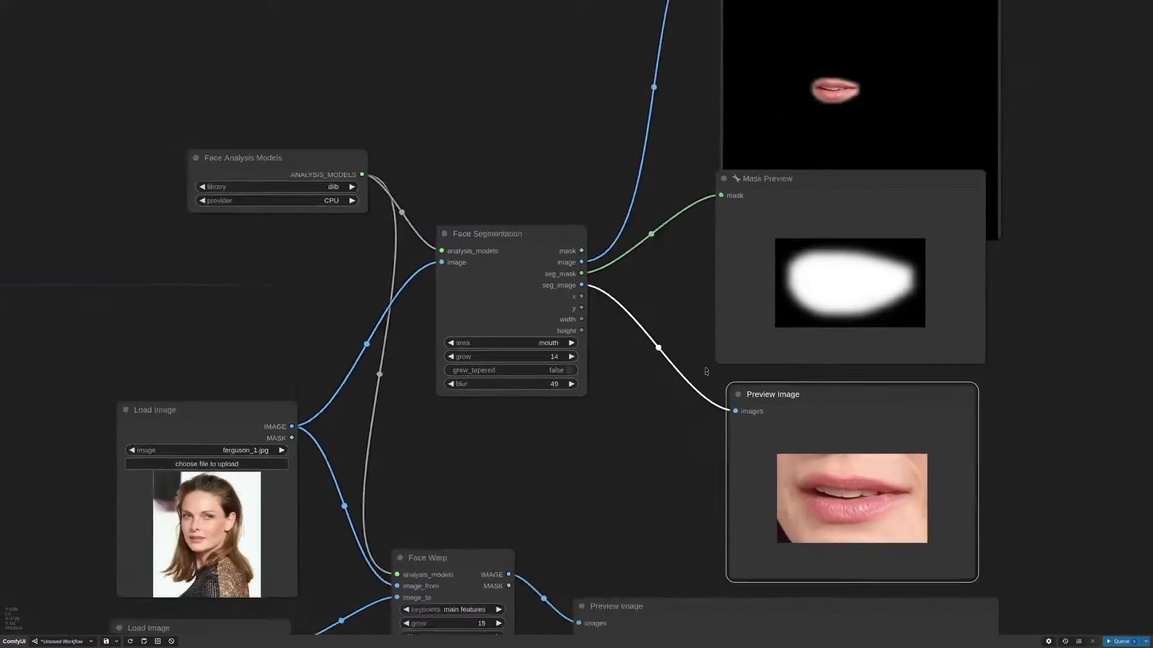
{"action": "left_click_drag", "start_coordinate": [677, 278], "coordinate": [672, 374]}
{"action": "left_click_drag", "start_coordinate": [777, 35], "coordinate": [791, 31]}
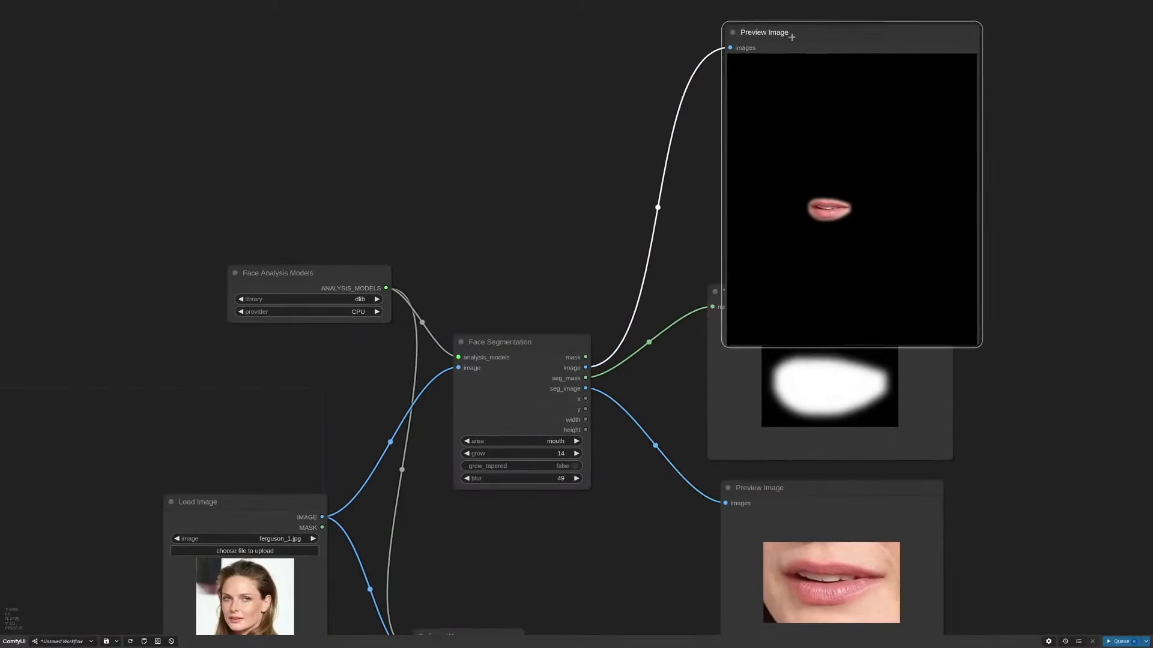
{"action": "left_click_drag", "start_coordinate": [585, 430], "coordinate": [602, 413]}
{"action": "left_click", "coordinate": [612, 474]}
{"action": "left_click_drag", "start_coordinate": [612, 474], "coordinate": [559, 348]}
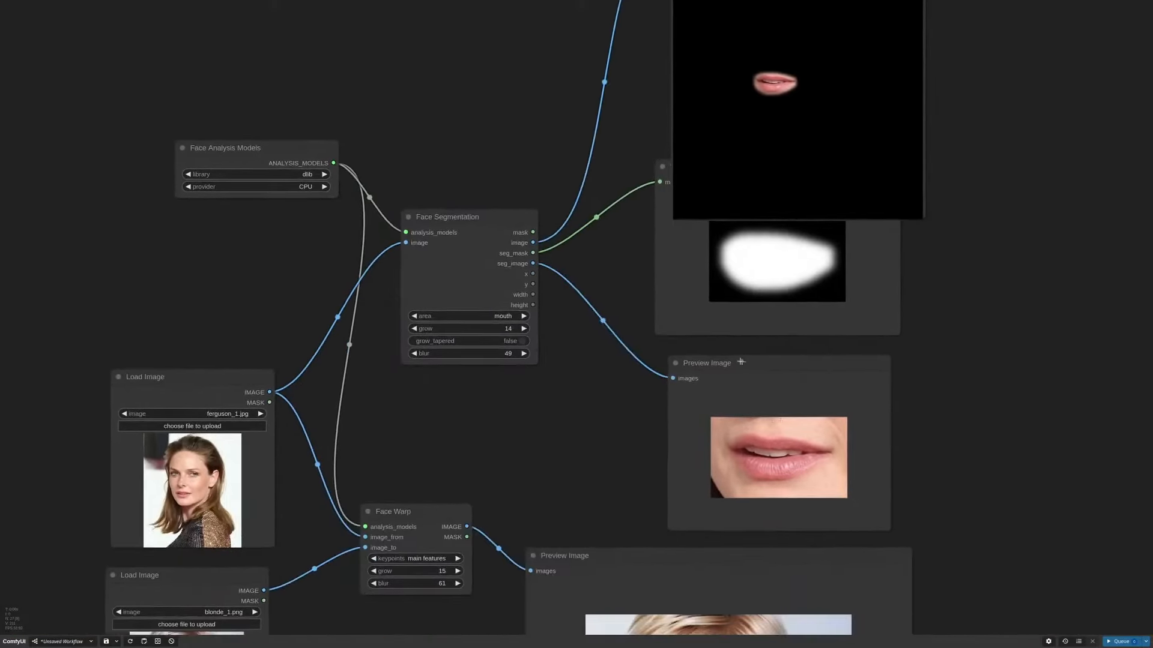
Step: Delete the full-frame mouth preview and the Mask Preview fed by Face Segmentation's seg_mask output
{"action": "left_click_drag", "start_coordinate": [673, 363], "coordinate": [684, 363]}
{"action": "scroll", "coordinate": [653, 360], "scroll_direction": "down", "scroll_amount": 5}
{"action": "left_click", "coordinate": [715, 203]}
{"action": "key", "text": "Delete"}
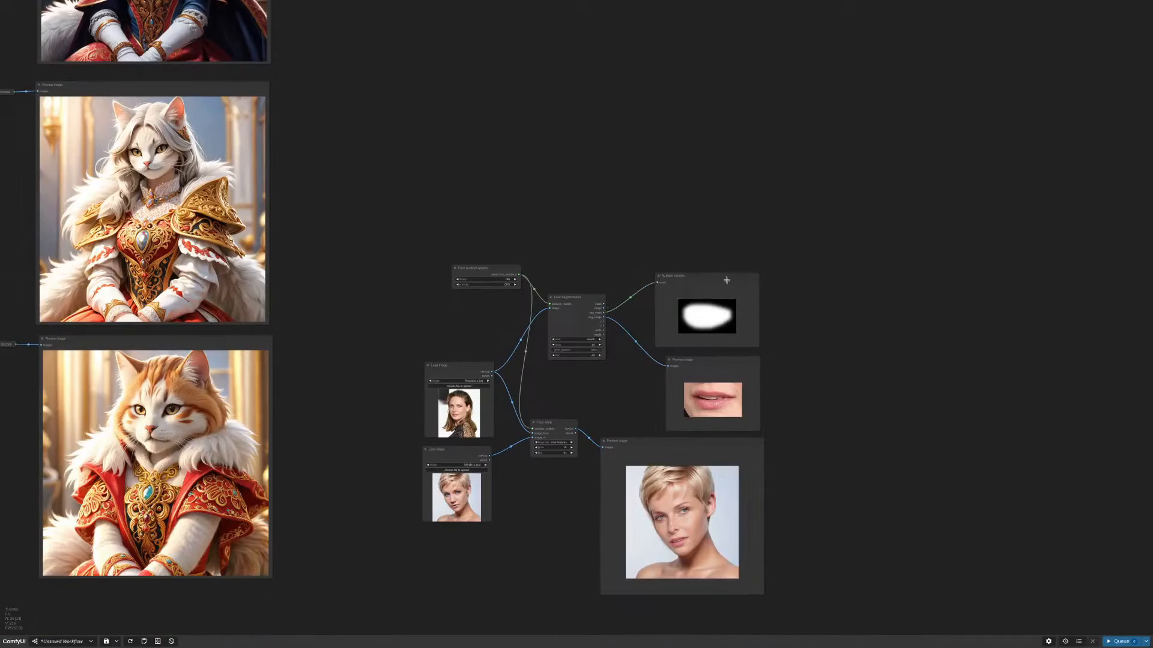
{"action": "key", "text": "Delete"}
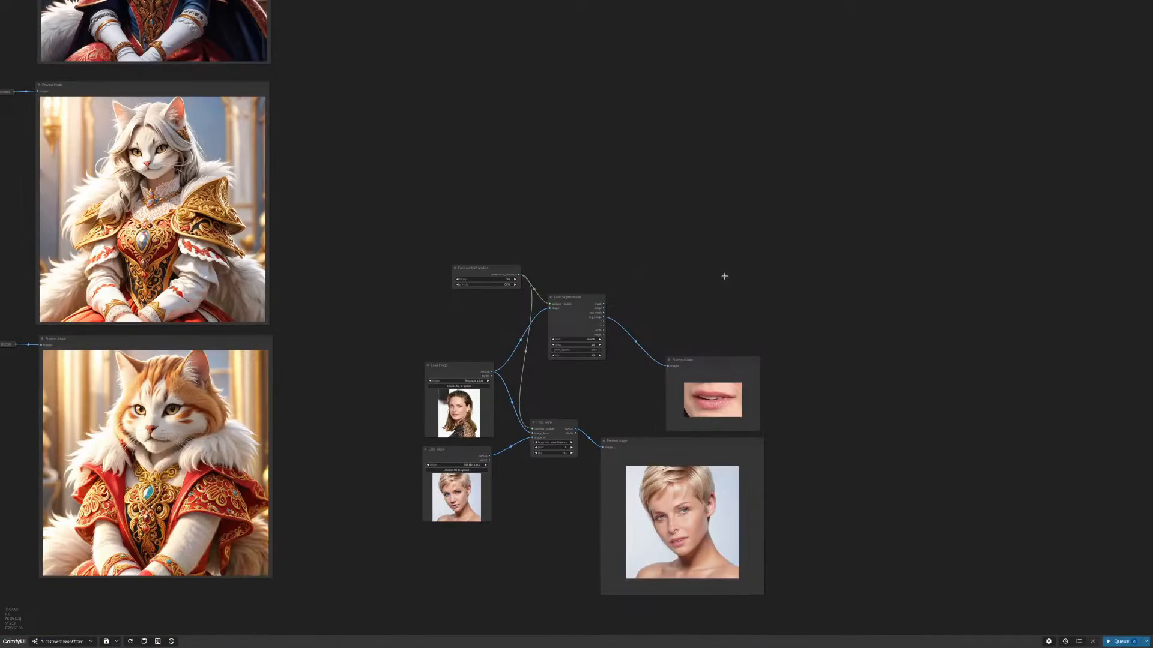
Step: Move Face Analysis Models higher and add a Load Video (Upload) node in the space between it and the first Load Image
{"action": "left_click_drag", "start_coordinate": [487, 337], "coordinate": [600, 385]}
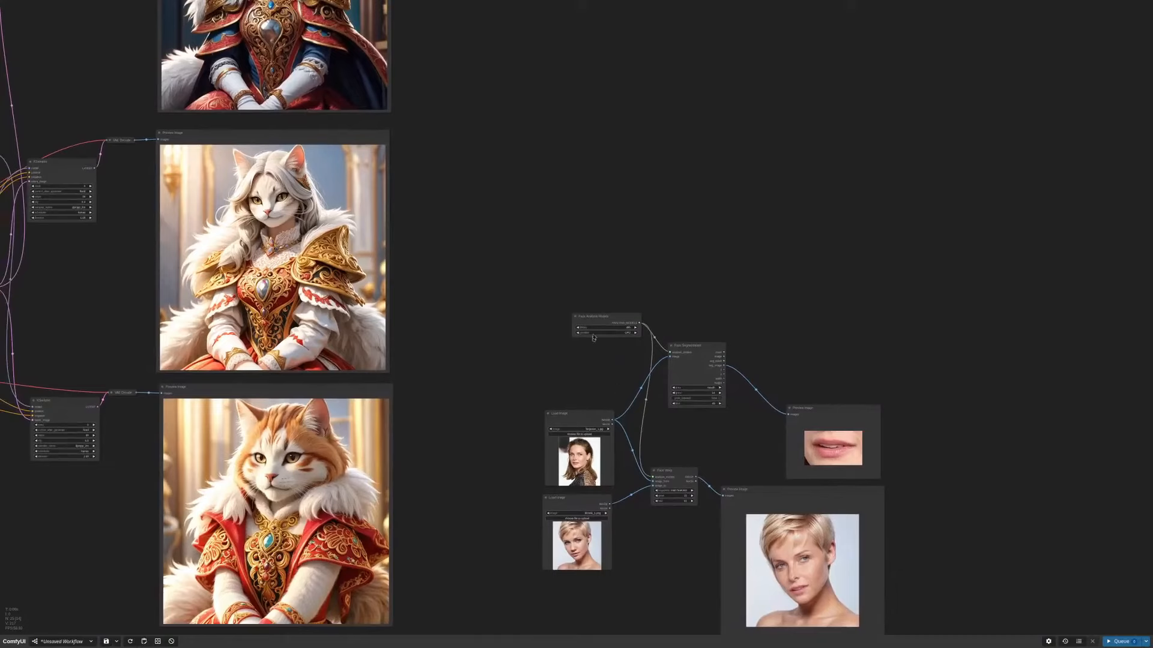
{"action": "left_click_drag", "start_coordinate": [600, 315], "coordinate": [601, 241]}
{"action": "scroll", "coordinate": [577, 356], "scroll_direction": "up", "scroll_amount": 6}
{"action": "left_click_drag", "start_coordinate": [579, 355], "coordinate": [690, 315]}
{"action": "double_click", "coordinate": [692, 312]}
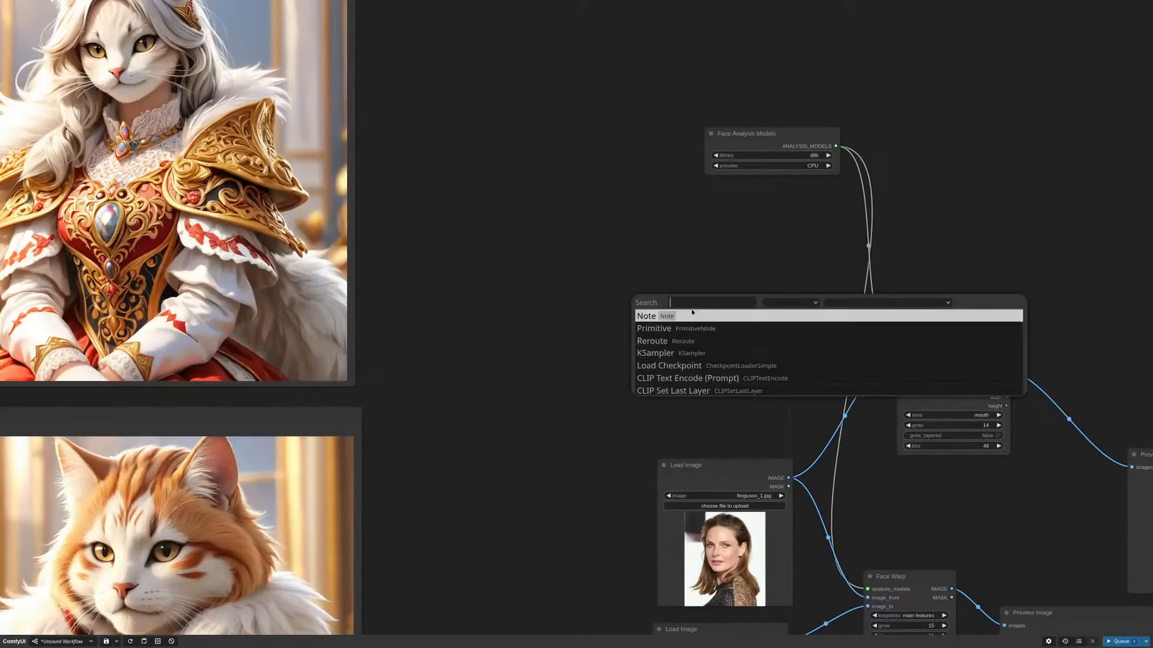
{"action": "type", "text": "vilo"}
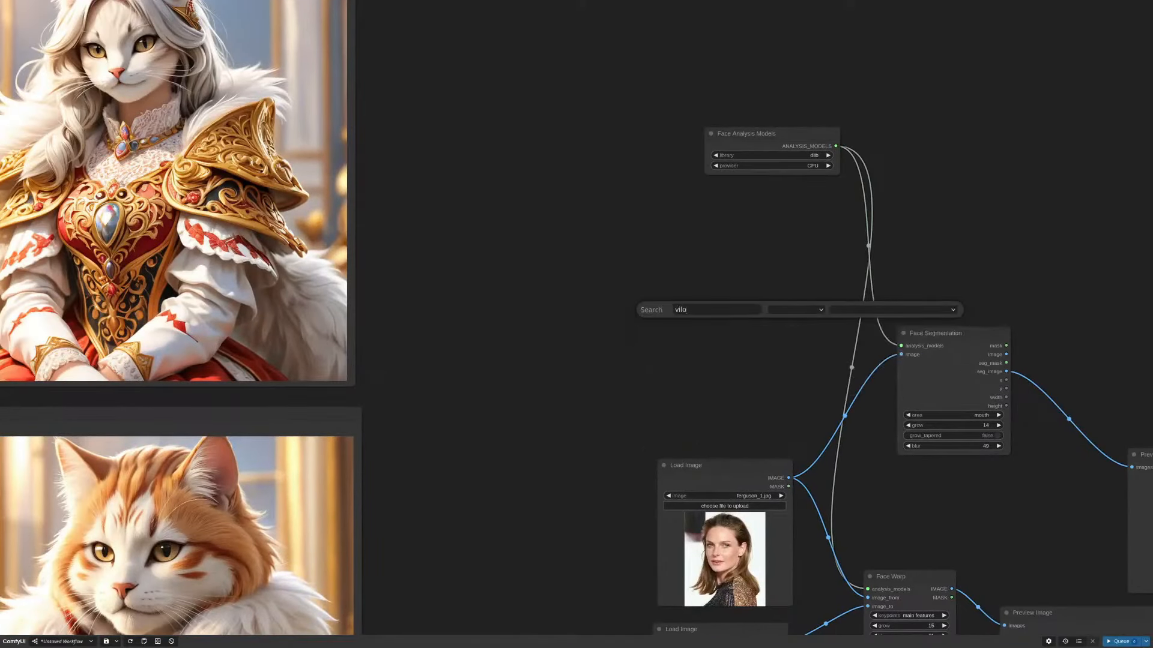
{"action": "key", "text": "ctrl+a"}
{"action": "type", "text": "loadvi"}
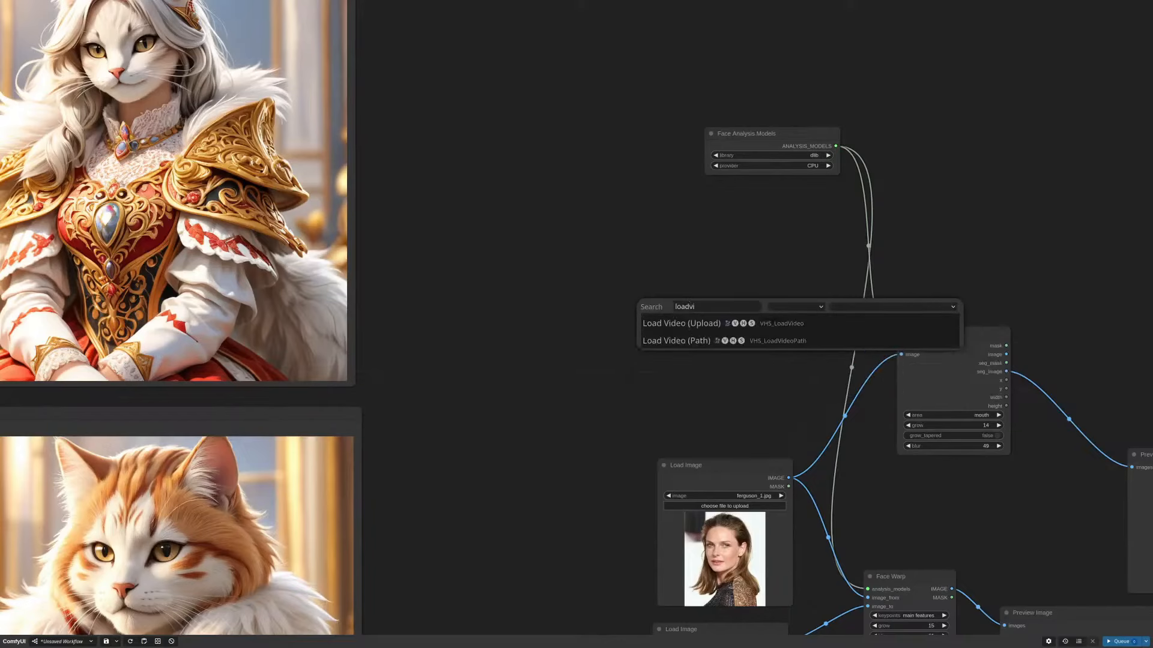
{"action": "left_click", "coordinate": [672, 324]}
{"action": "left_click_drag", "start_coordinate": [742, 305], "coordinate": [727, 218]}
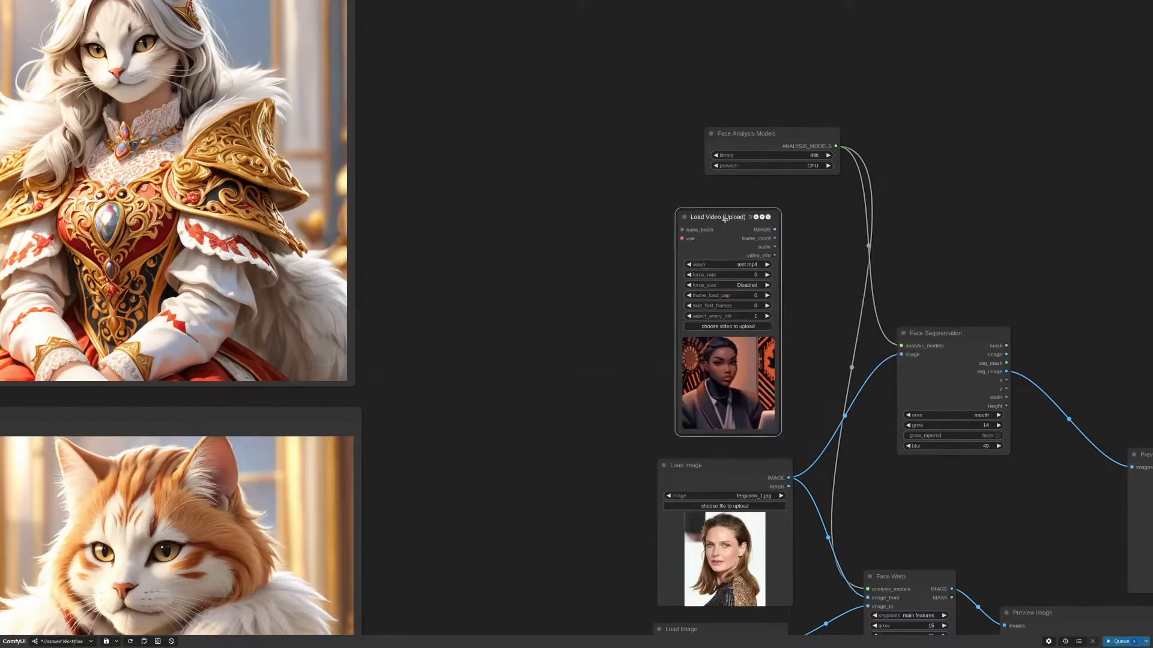
Step: Select woman_talking.mp4 in the Load Video node and set its frame_load_cap to 16
{"action": "left_click", "coordinate": [745, 264]}
{"action": "left_click", "coordinate": [773, 274]}
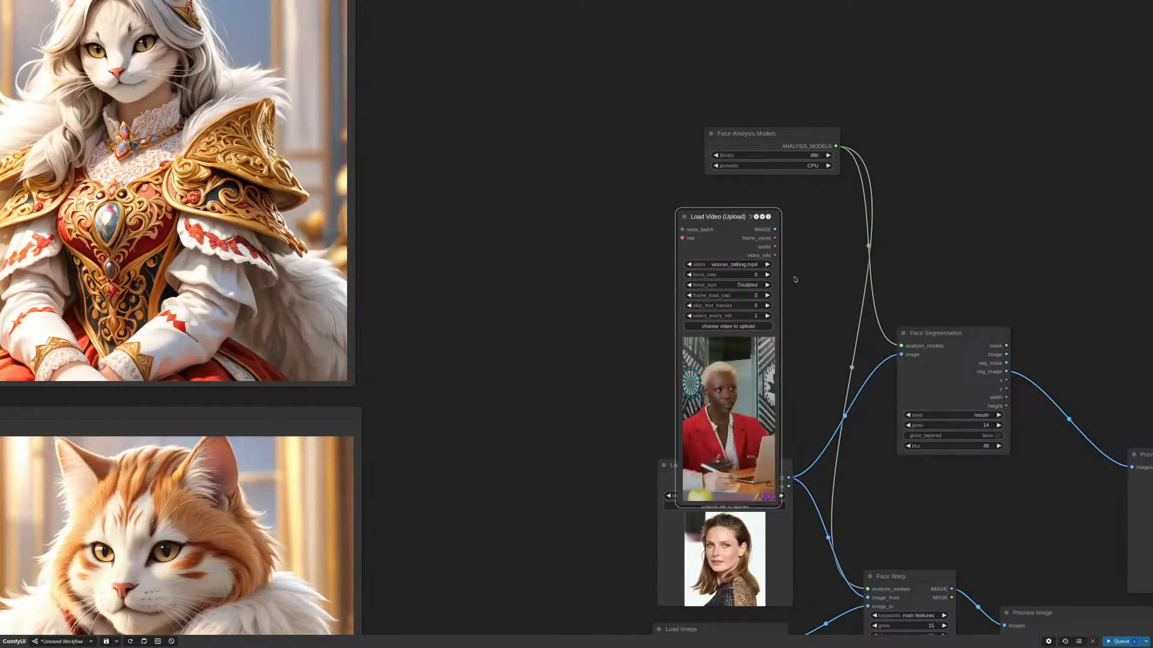
{"action": "scroll", "coordinate": [776, 286], "scroll_direction": "up", "scroll_amount": 5}
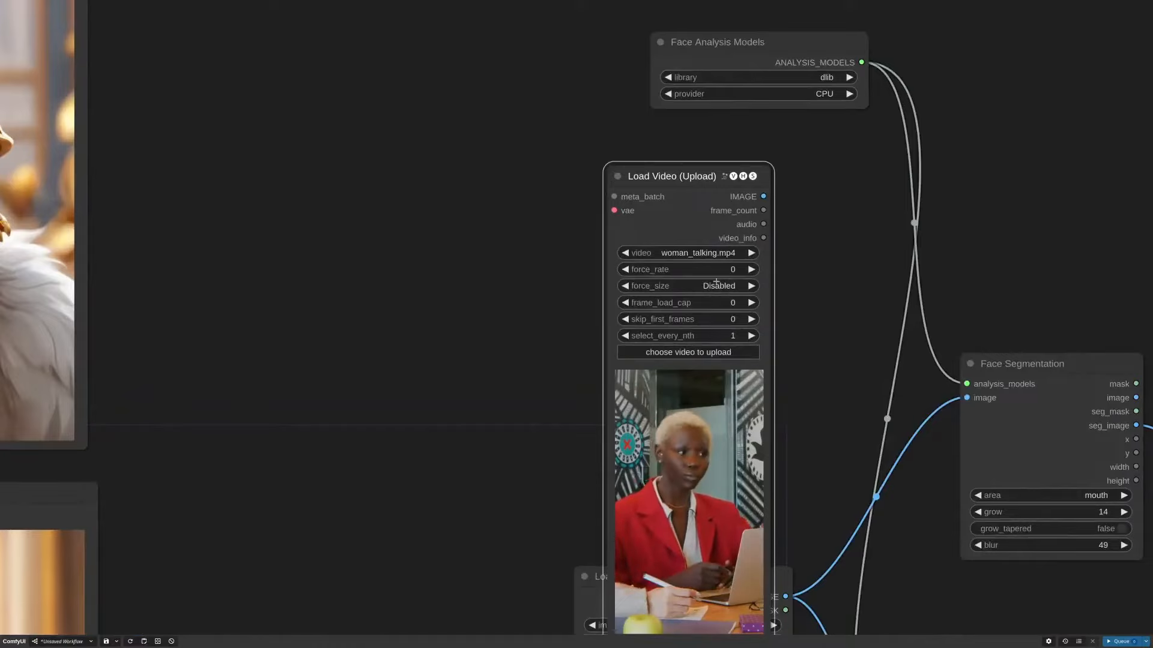
{"action": "left_click", "coordinate": [719, 303]}
{"action": "type", "text": "16"}
{"action": "key", "text": "Return"}
Step: Place Load Video above the Load Image nodes, connect its IMAGE output to Face Segmentation's image input and run the workflow
{"action": "scroll", "coordinate": [802, 305], "scroll_direction": "down", "scroll_amount": 5}
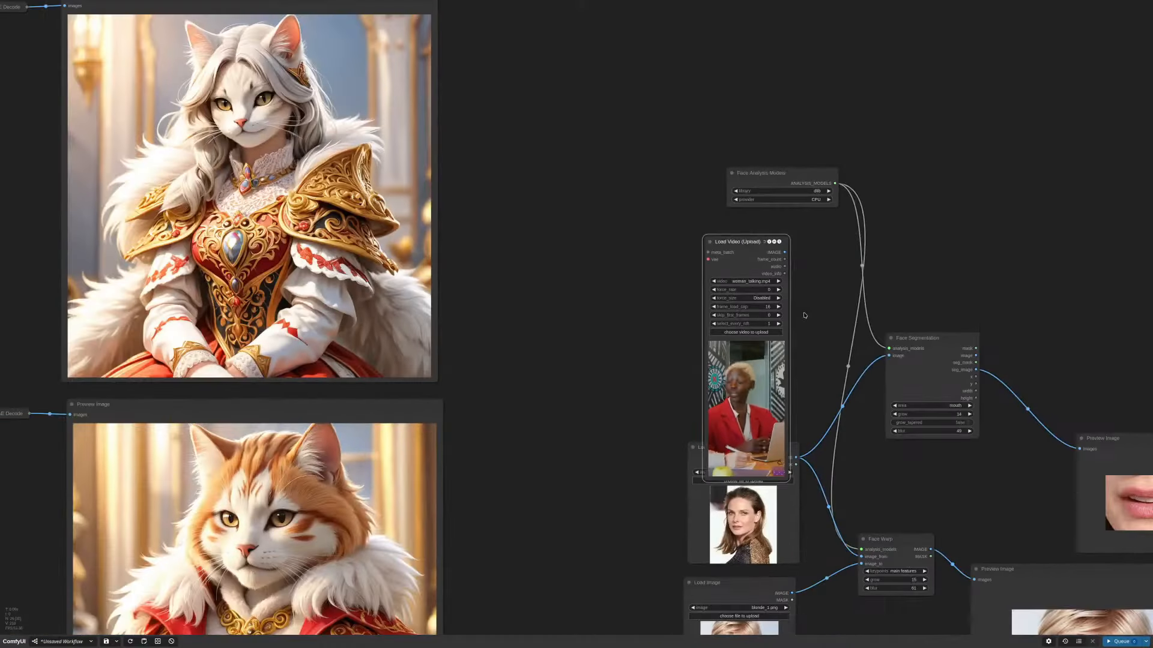
{"action": "left_click_drag", "start_coordinate": [778, 169], "coordinate": [768, 114]}
{"action": "left_click_drag", "start_coordinate": [750, 242], "coordinate": [898, 358]}
{"action": "left_click_drag", "start_coordinate": [957, 579], "coordinate": [731, 454]}
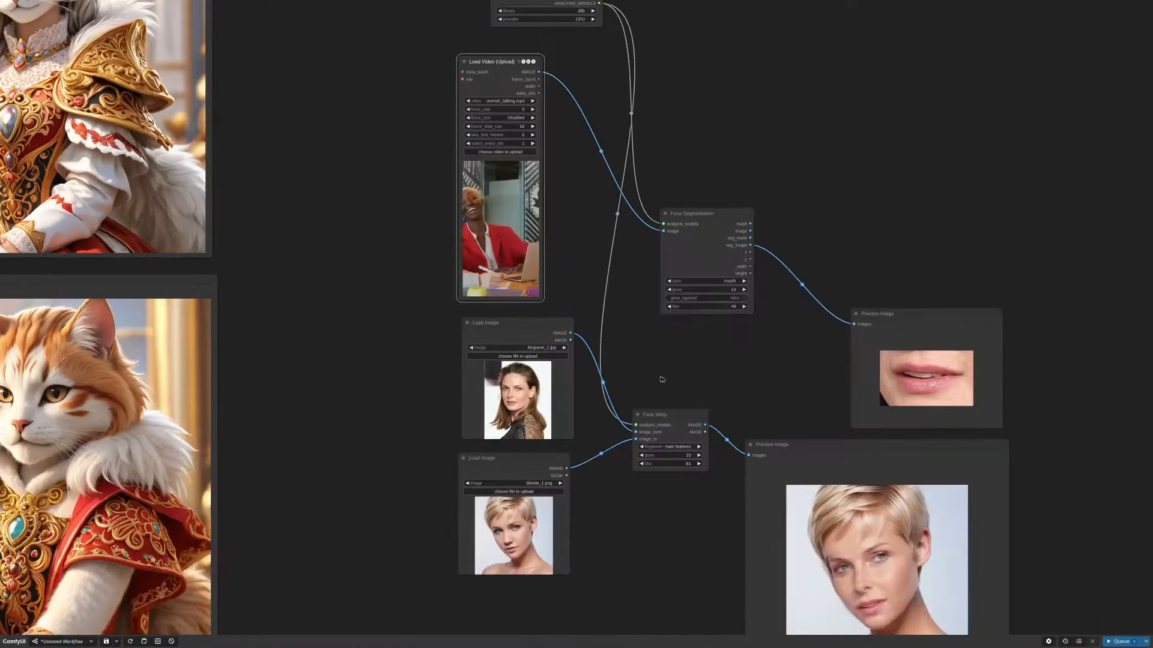
{"action": "left_click", "coordinate": [1121, 642]}
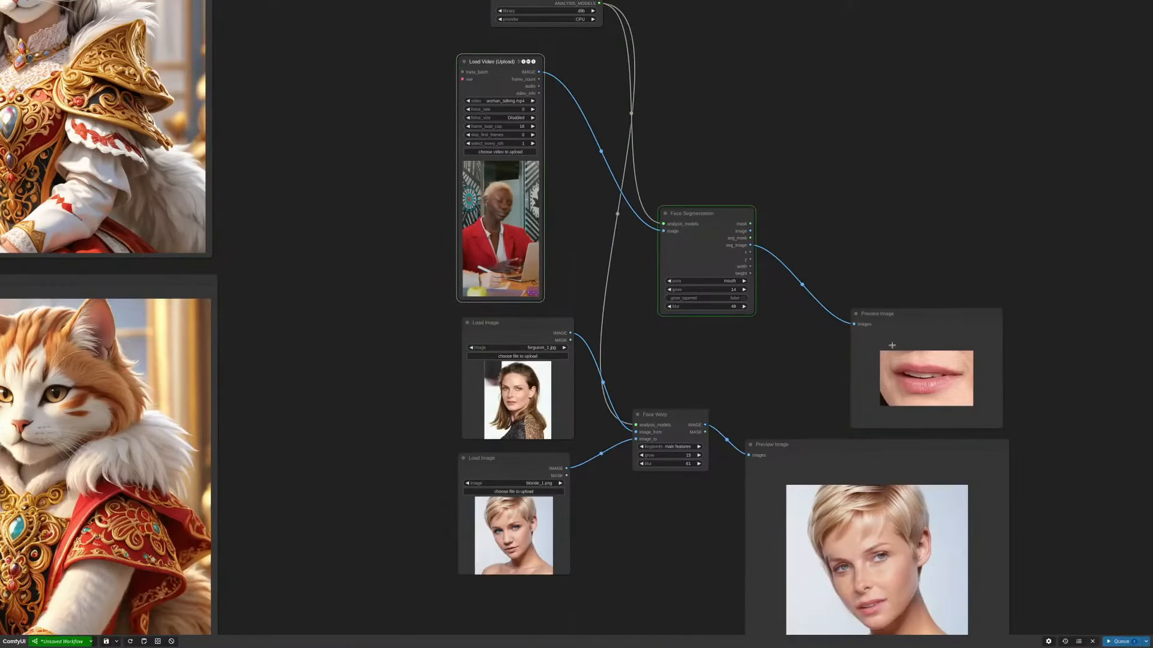
Step: Rearrange Load Video, Face Segmentation and the cropped mouth preview into a compact row above the Face Warp nodes
{"action": "left_click_drag", "start_coordinate": [886, 315], "coordinate": [864, 230]}
{"action": "left_click_drag", "start_coordinate": [510, 94], "coordinate": [638, 107]}
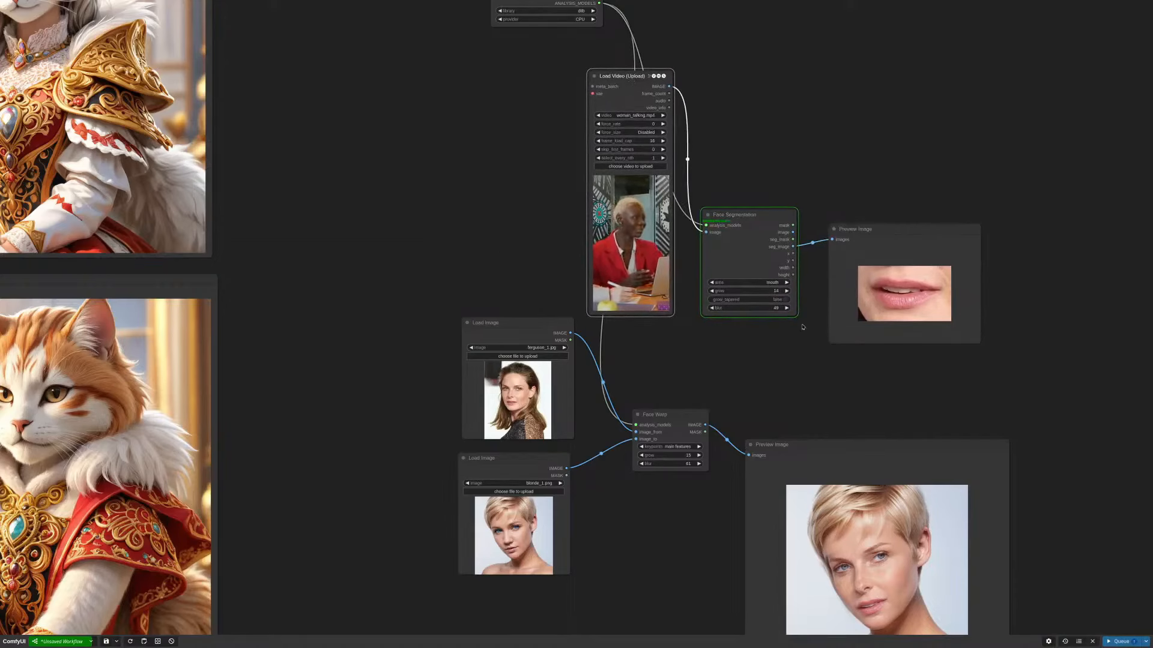
{"action": "left_click_drag", "start_coordinate": [889, 230], "coordinate": [891, 107]}
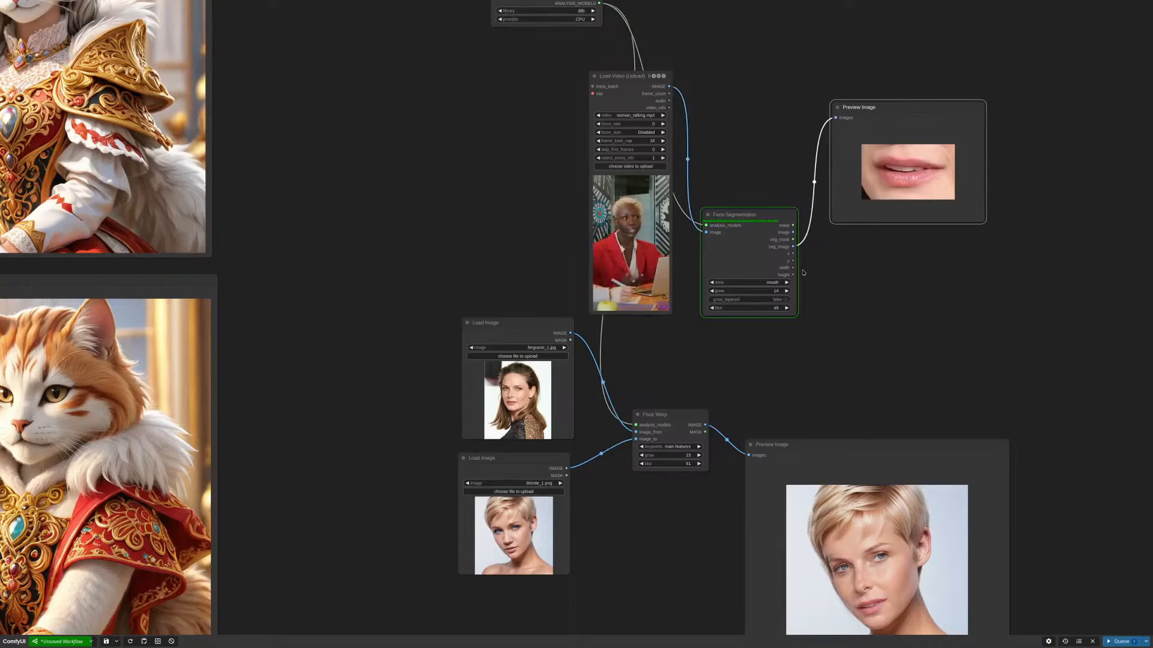
{"action": "left_click_drag", "start_coordinate": [772, 224], "coordinate": [769, 180]}
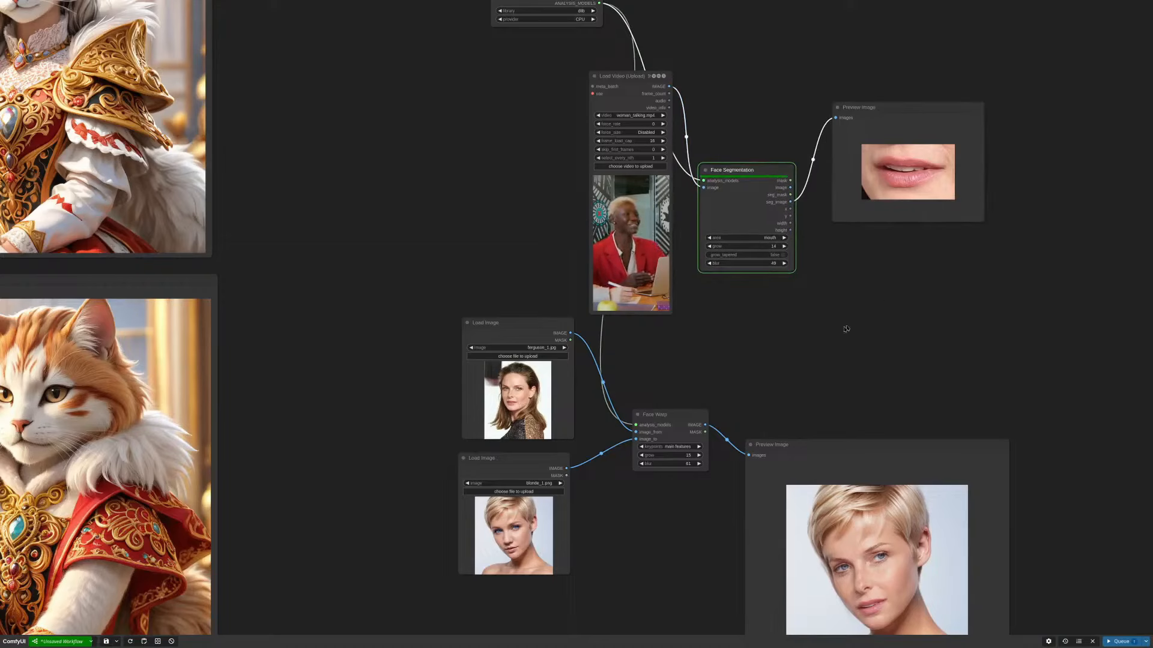
Step: Replace the cropped mouth Preview Image with a new Video Combine node beside Face Segmentation
{"action": "double_click", "coordinate": [787, 341]}
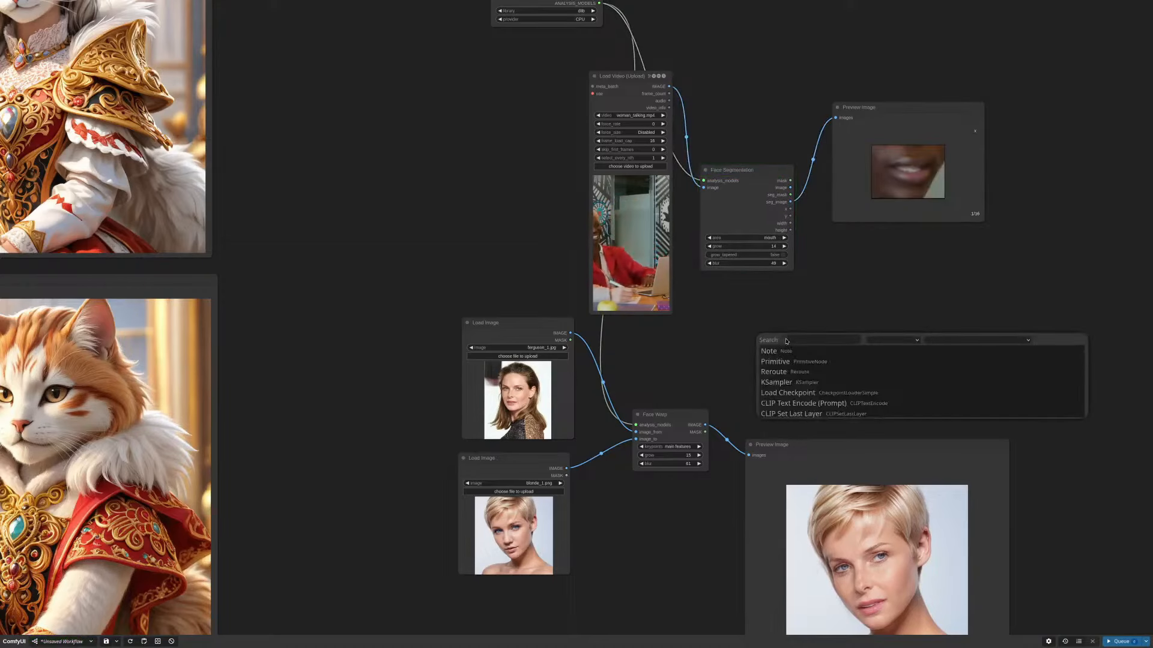
{"action": "type", "text": "video combine"}
{"action": "key", "text": "Return"}
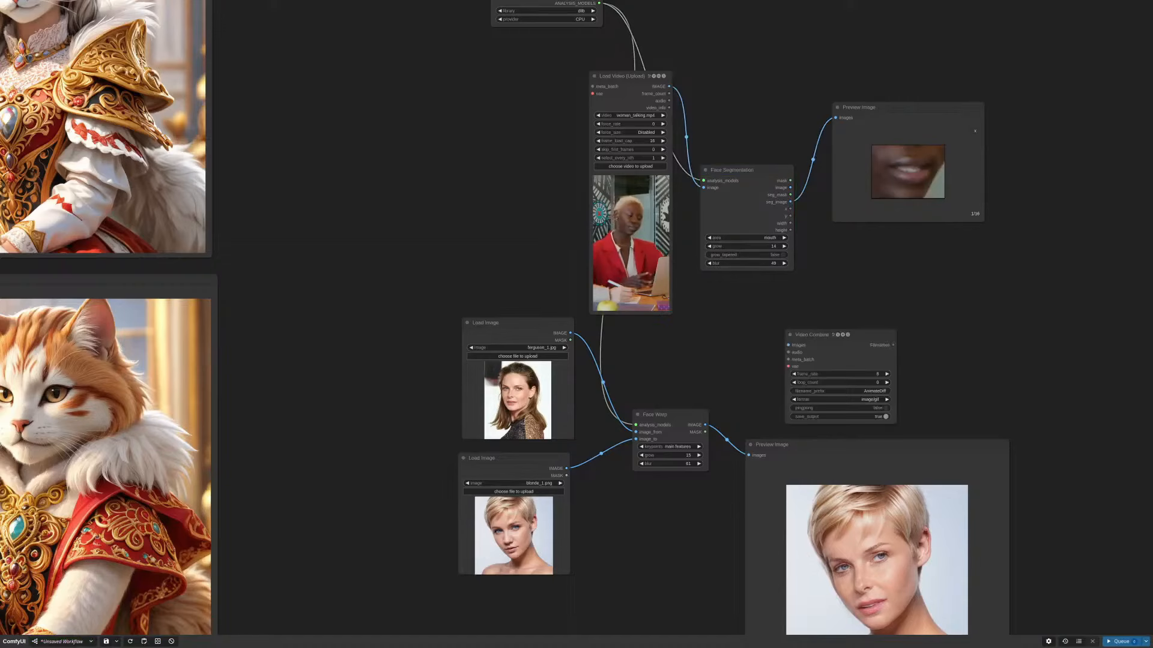
{"action": "left_click", "coordinate": [974, 131]}
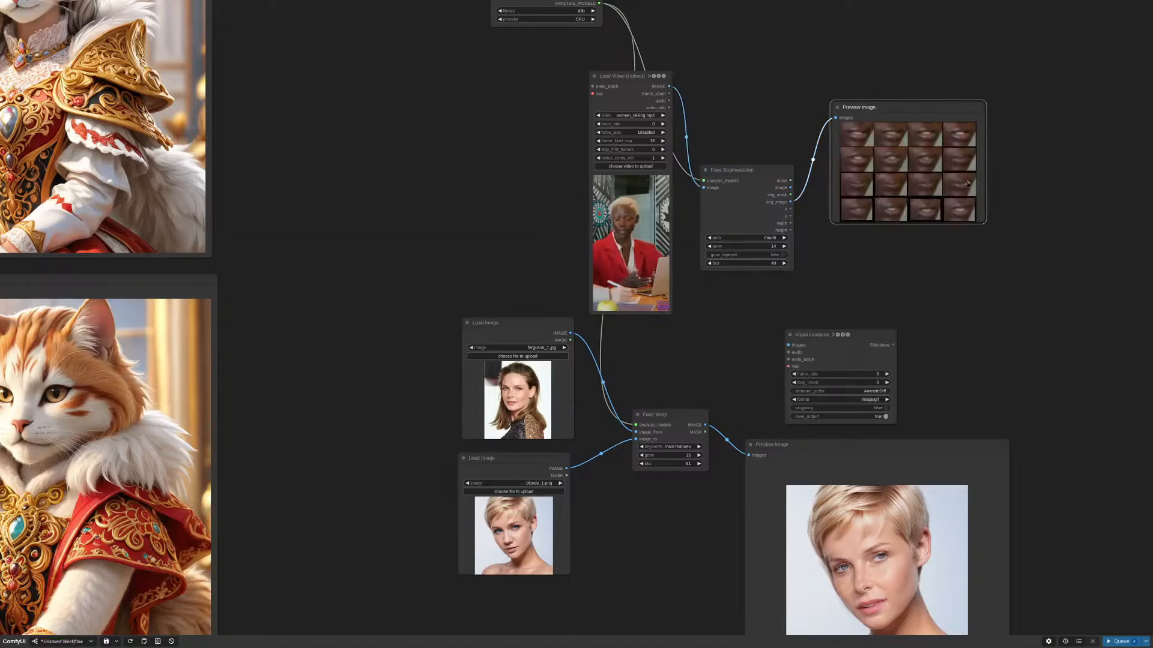
{"action": "key", "text": "Delete"}
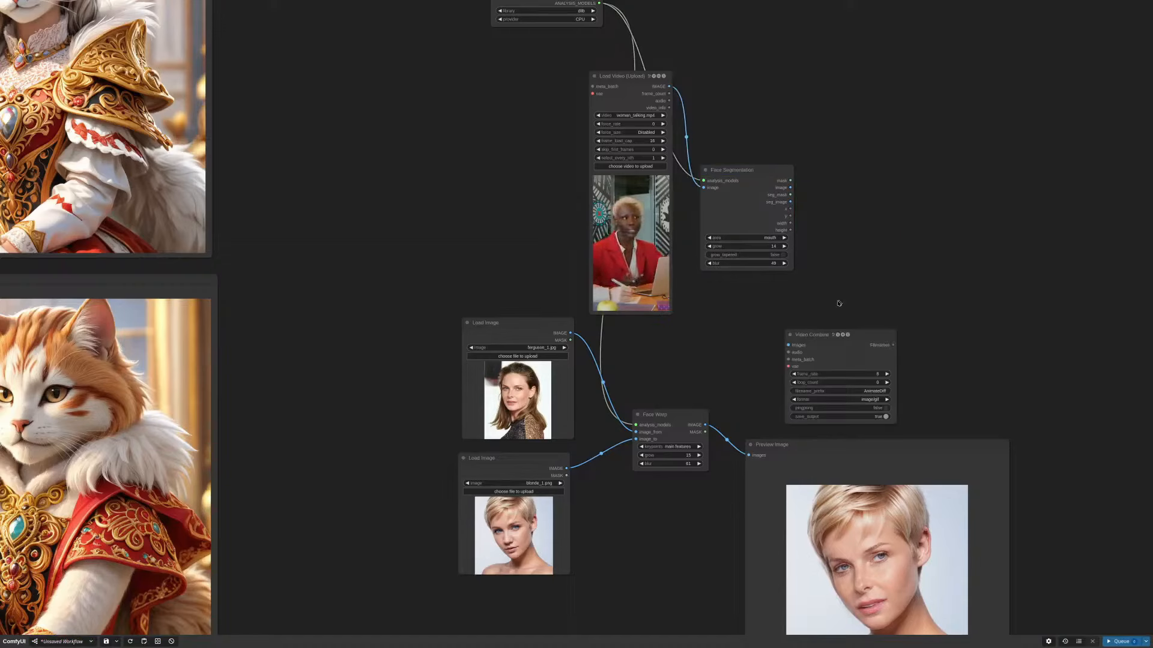
{"action": "left_click_drag", "start_coordinate": [821, 335], "coordinate": [877, 175]}
Step: Connect Face Segmentation's seg_image output to Video Combine's images input and set the format to video/h264-mp4
{"action": "scroll", "coordinate": [841, 186], "scroll_direction": "up", "scroll_amount": 5}
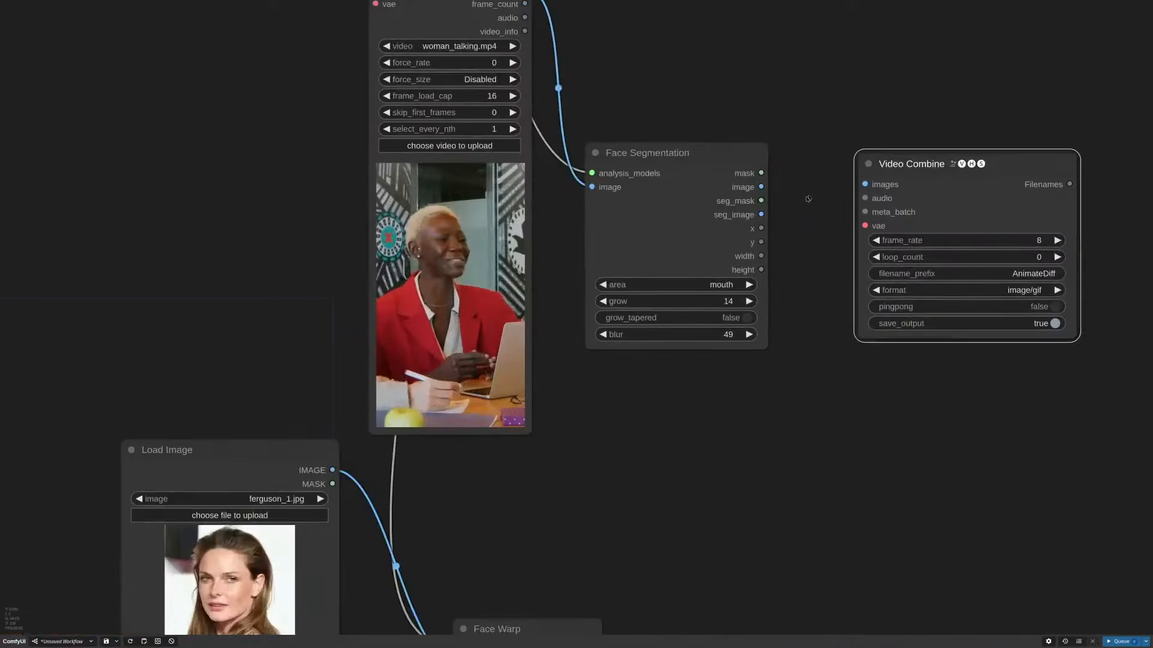
{"action": "left_click_drag", "start_coordinate": [759, 214], "coordinate": [864, 185]}
{"action": "left_click", "coordinate": [1026, 290]}
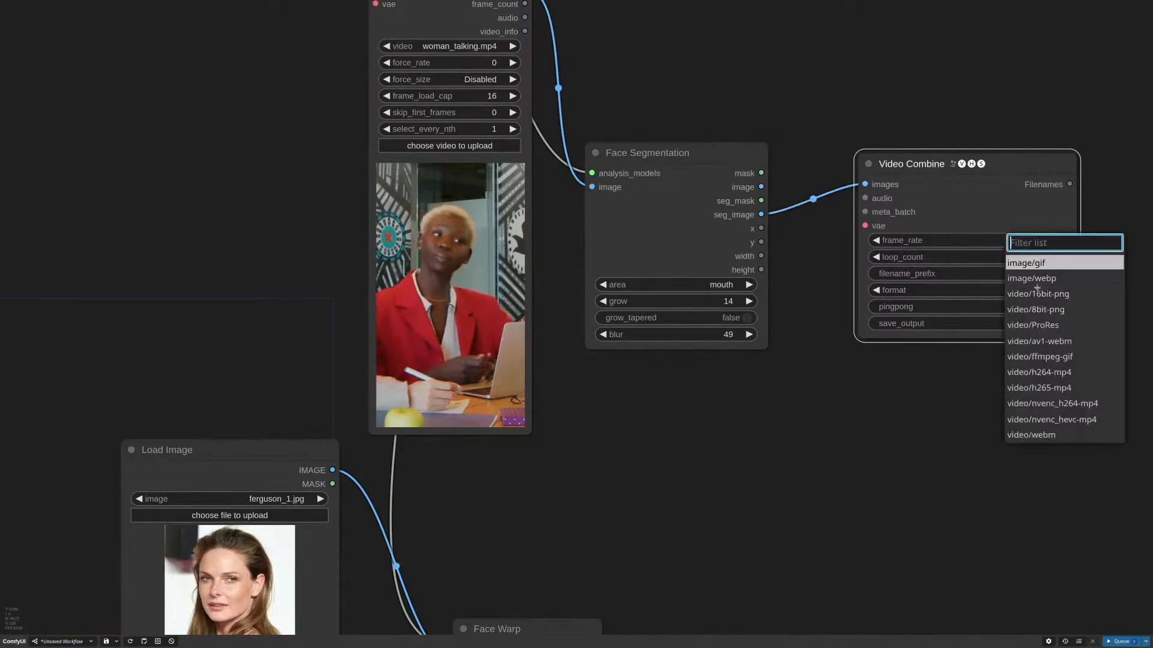
{"action": "left_click", "coordinate": [1035, 356]}
{"action": "left_click_drag", "start_coordinate": [965, 169], "coordinate": [978, 199]}
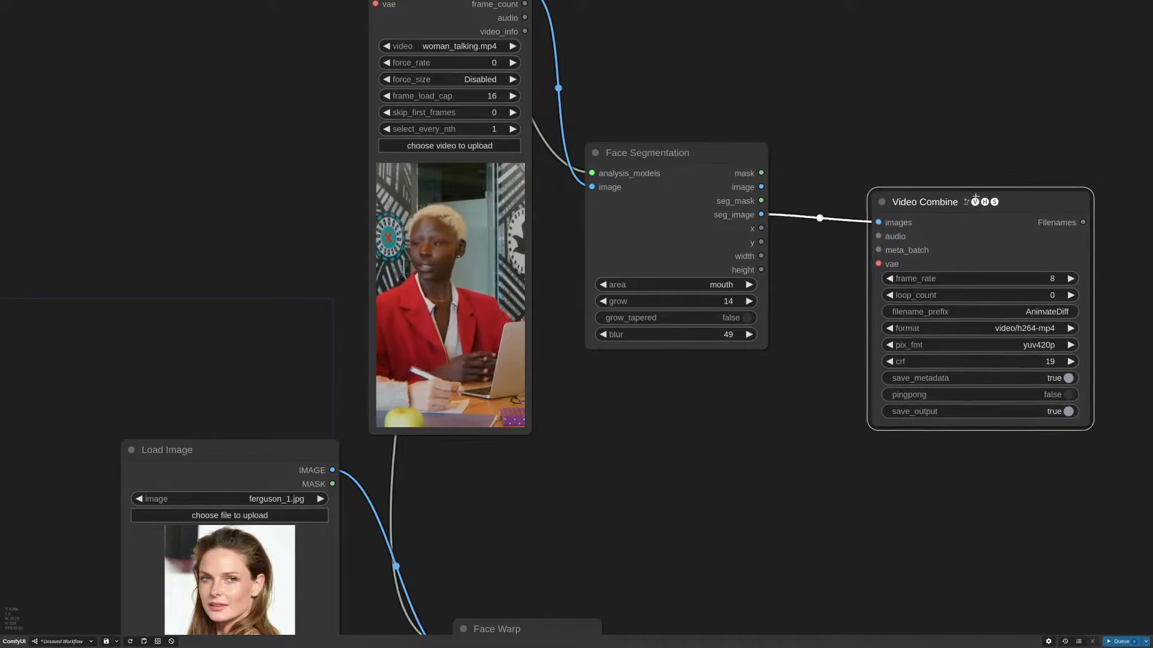
Step: Turn off save_metadata and save_output in Video Combine, and run the workflow to show the mouth video in the enlarged node
{"action": "left_click", "coordinate": [977, 369]}
{"action": "left_click", "coordinate": [977, 402]}
{"action": "scroll", "coordinate": [804, 246], "scroll_direction": "down", "scroll_amount": 6}
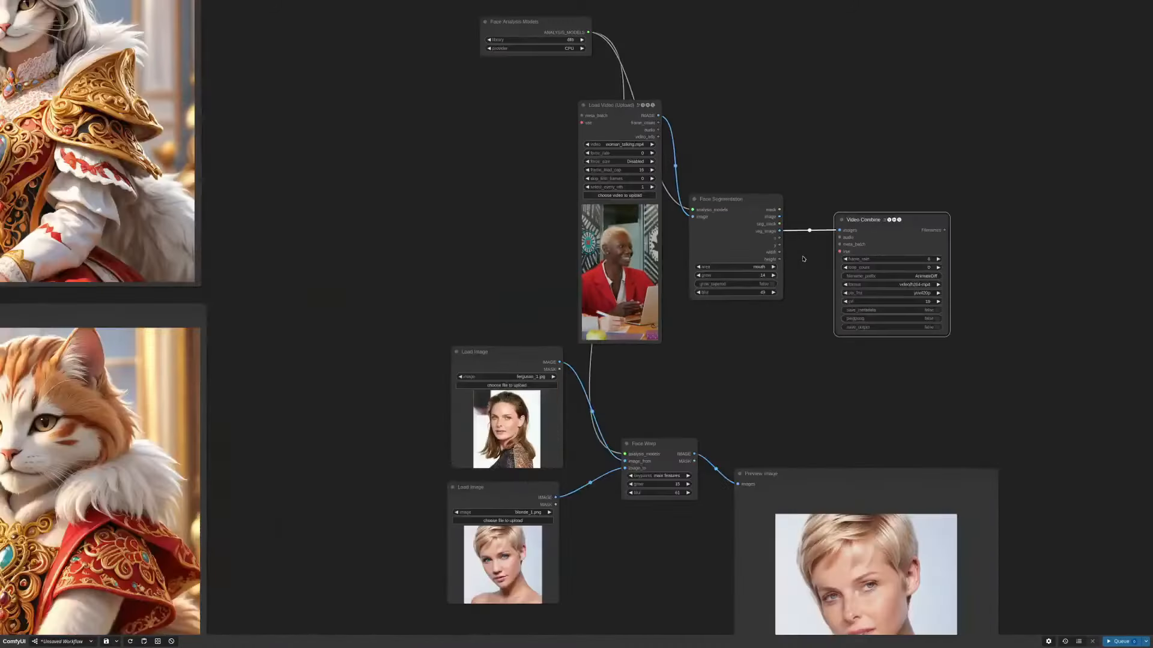
{"action": "left_click_drag", "start_coordinate": [921, 363], "coordinate": [1055, 359]}
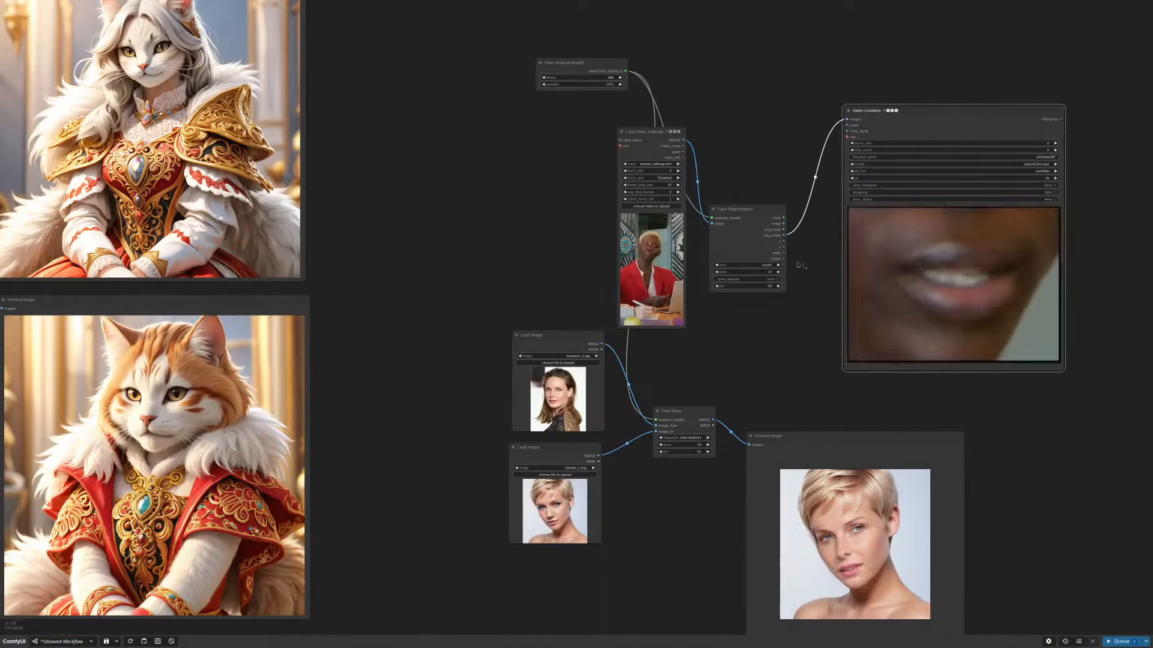
Step: Examine how the cropped mouth video's framing varies between frames, alongside Face Segmentation's outputs
{"action": "scroll", "coordinate": [809, 263], "scroll_direction": "up", "scroll_amount": 3}
{"action": "left_click_drag", "start_coordinate": [809, 263], "coordinate": [640, 226]}
{"action": "scroll", "coordinate": [975, 250], "scroll_direction": "down", "scroll_amount": 5}
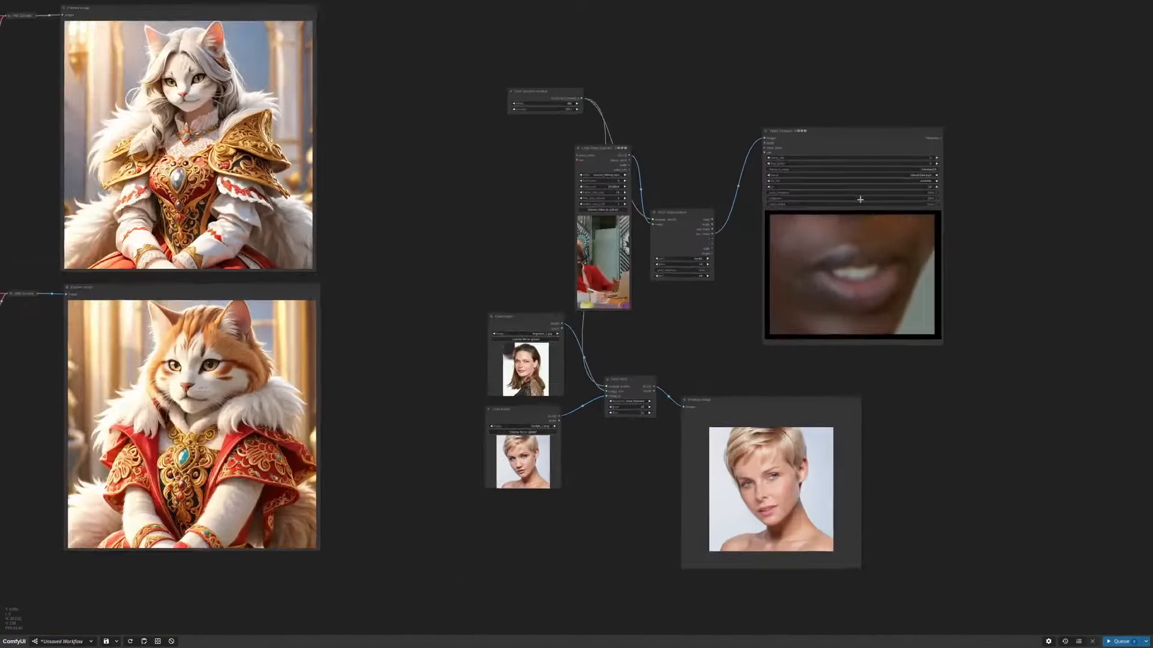
{"action": "scroll", "coordinate": [840, 360], "scroll_direction": "up", "scroll_amount": 6}
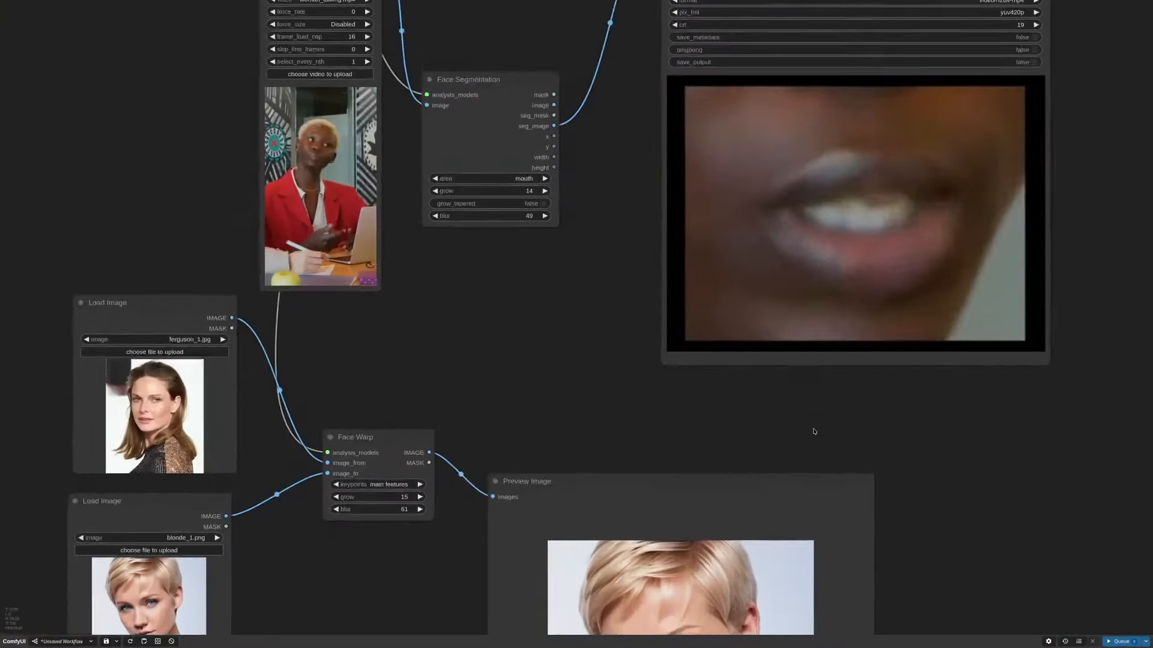
{"action": "scroll", "coordinate": [588, 192], "scroll_direction": "down", "scroll_amount": 2}
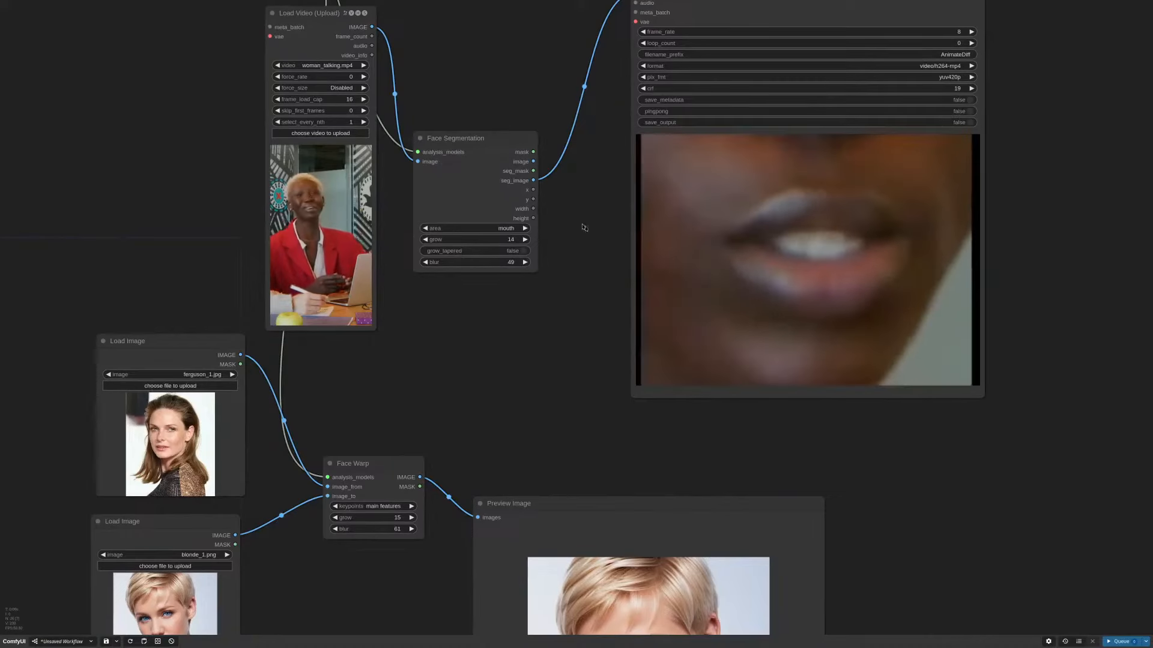
{"action": "left_click_drag", "start_coordinate": [580, 219], "coordinate": [653, 251]}
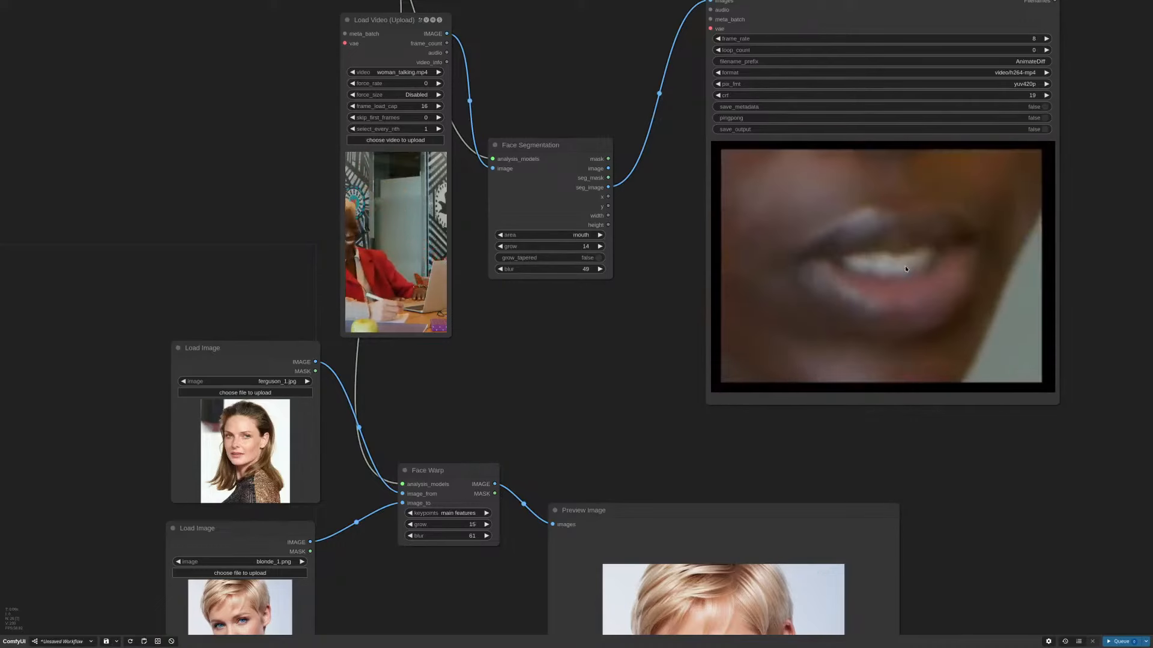
{"action": "left_click_drag", "start_coordinate": [608, 178], "coordinate": [641, 181]}
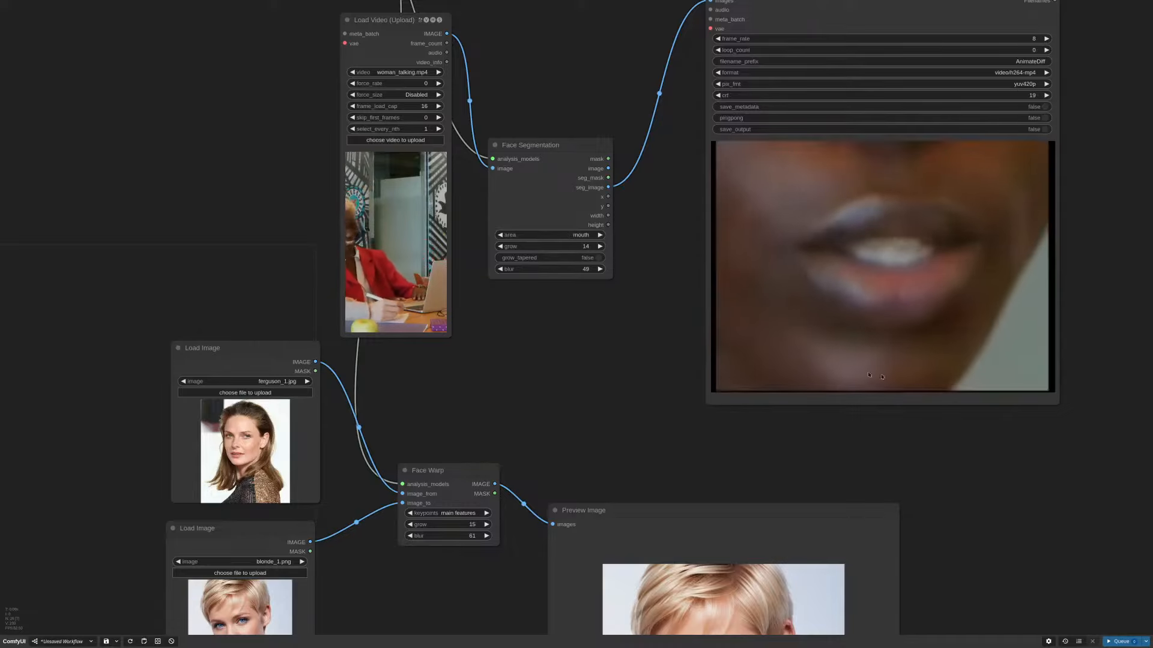
{"action": "scroll", "coordinate": [666, 352], "scroll_direction": "down", "scroll_amount": 10}
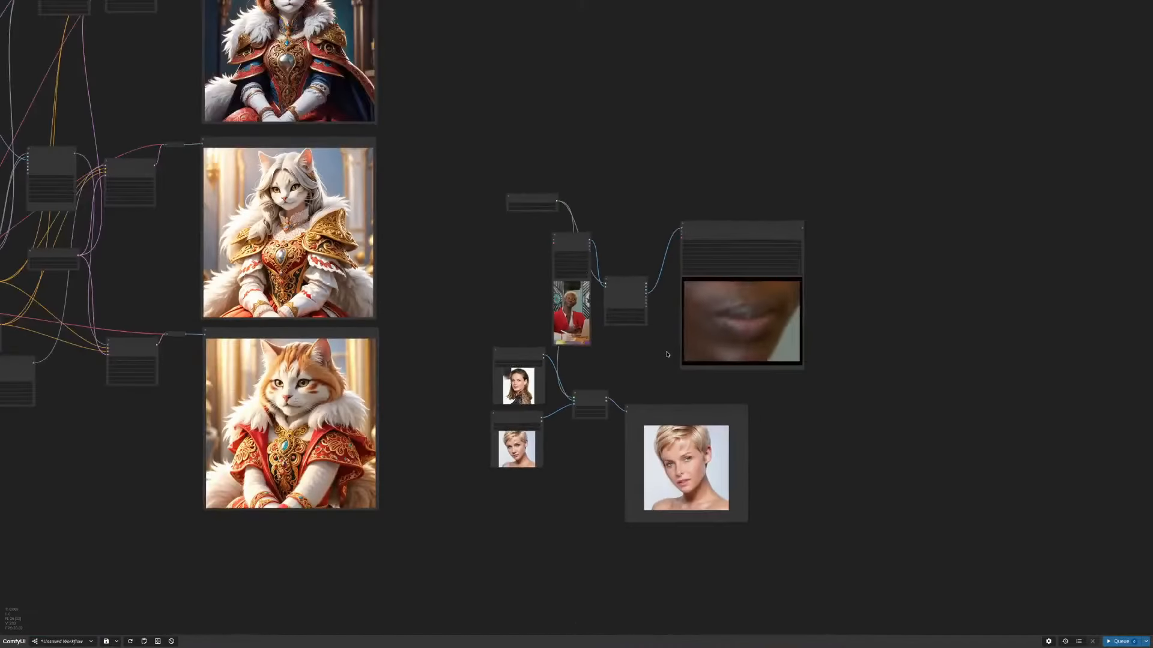
Step: Switch to Unsaved Workflow (3), which animates the talking-woman video using Face Segmentation and AnimateDiff, and run it
{"action": "left_click", "coordinate": [383, 9]}
{"action": "left_click_drag", "start_coordinate": [805, 229], "coordinate": [798, 132]}
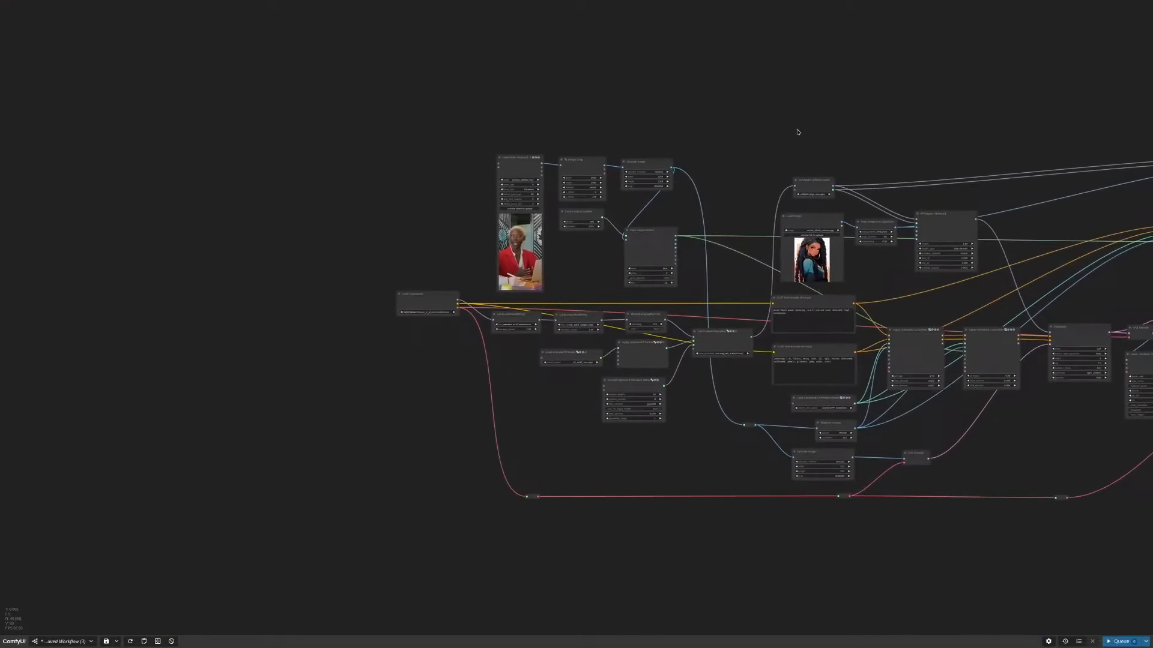
{"action": "scroll", "coordinate": [460, 254], "scroll_direction": "up", "scroll_amount": 5}
{"action": "scroll", "coordinate": [459, 256], "scroll_direction": "down", "scroll_amount": 5}
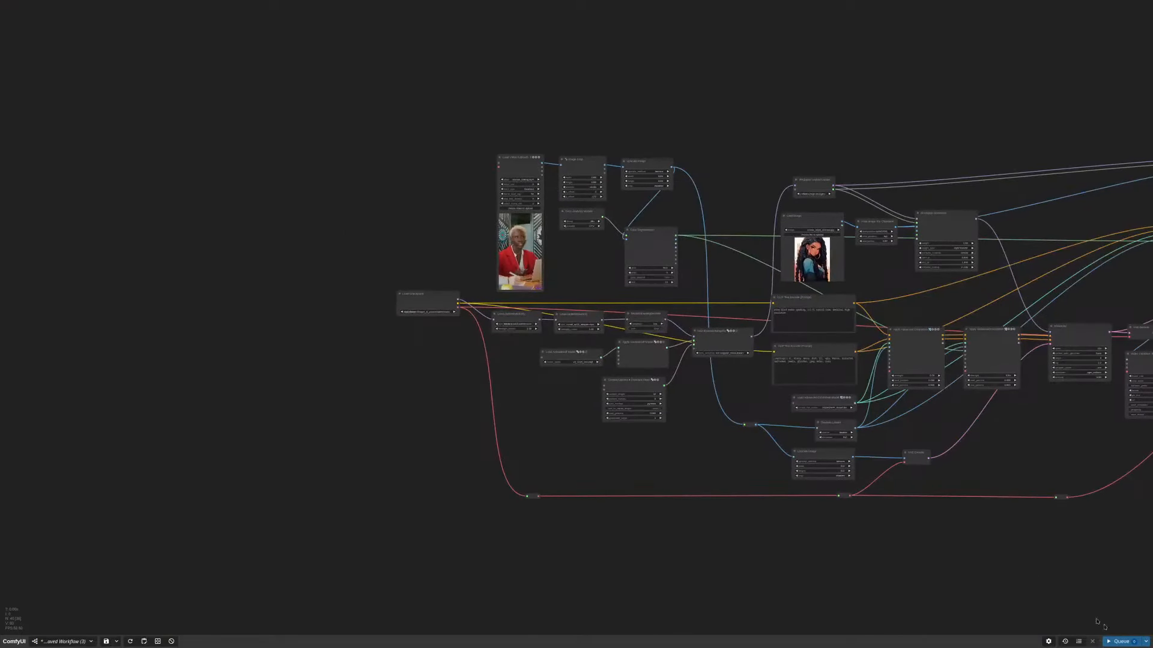
{"action": "left_click_drag", "start_coordinate": [599, 288], "coordinate": [585, 233]}
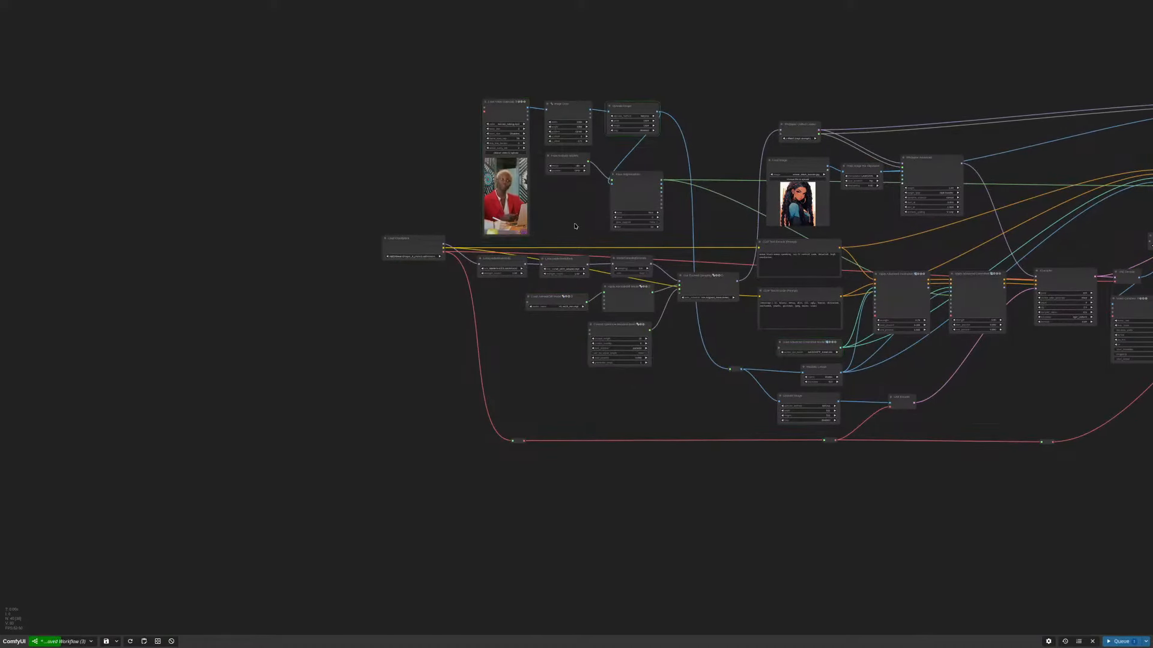
{"action": "left_click_drag", "start_coordinate": [574, 226], "coordinate": [567, 205]}
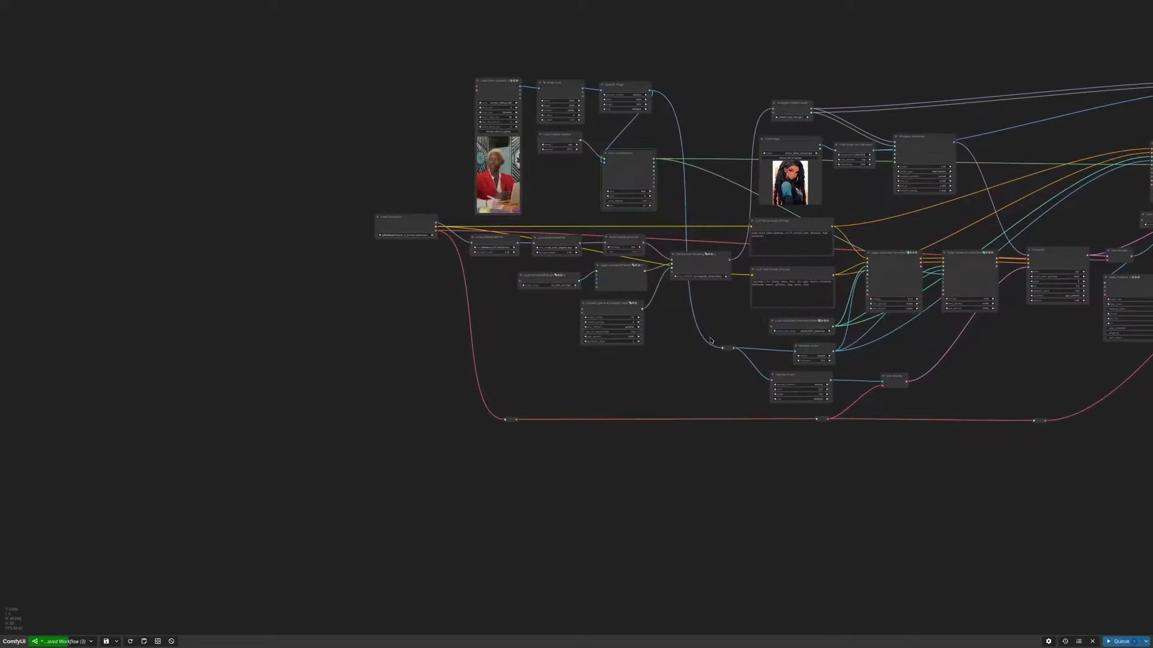
{"action": "scroll", "coordinate": [527, 227], "scroll_direction": "up", "scroll_amount": 10}
{"action": "scroll", "coordinate": [743, 209], "scroll_direction": "down", "scroll_amount": 5}
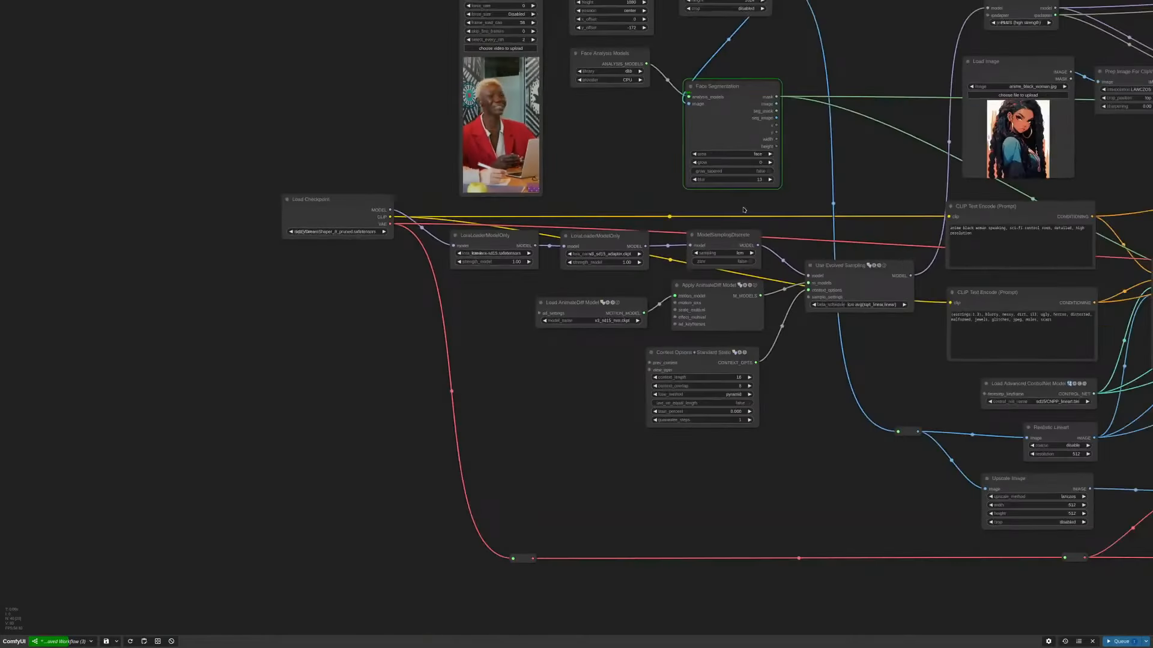
Step: Examine the start of the face-animation workflow: the talking-woman source video, its crop and upscale, and the anime reference image
{"action": "left_click_drag", "start_coordinate": [862, 193], "coordinate": [623, 158]}
{"action": "left_click_drag", "start_coordinate": [969, 384], "coordinate": [967, 459]}
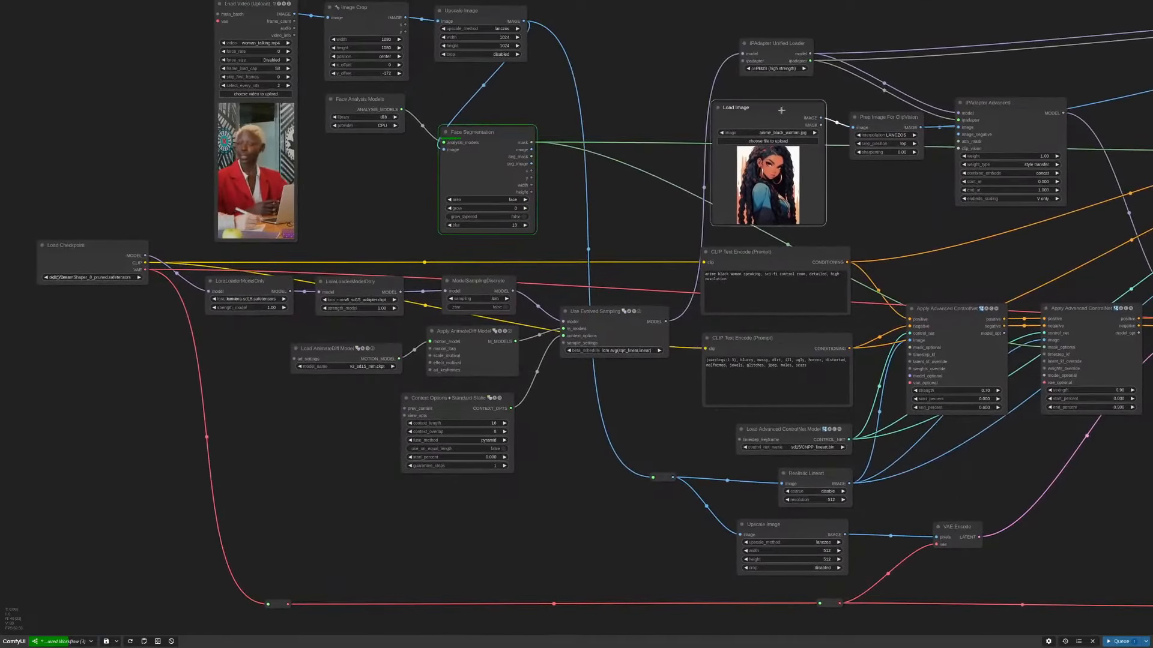
{"action": "scroll", "coordinate": [740, 95], "scroll_direction": "up", "scroll_amount": 4}
{"action": "scroll", "coordinate": [740, 95], "scroll_direction": "up", "scroll_amount": 1}
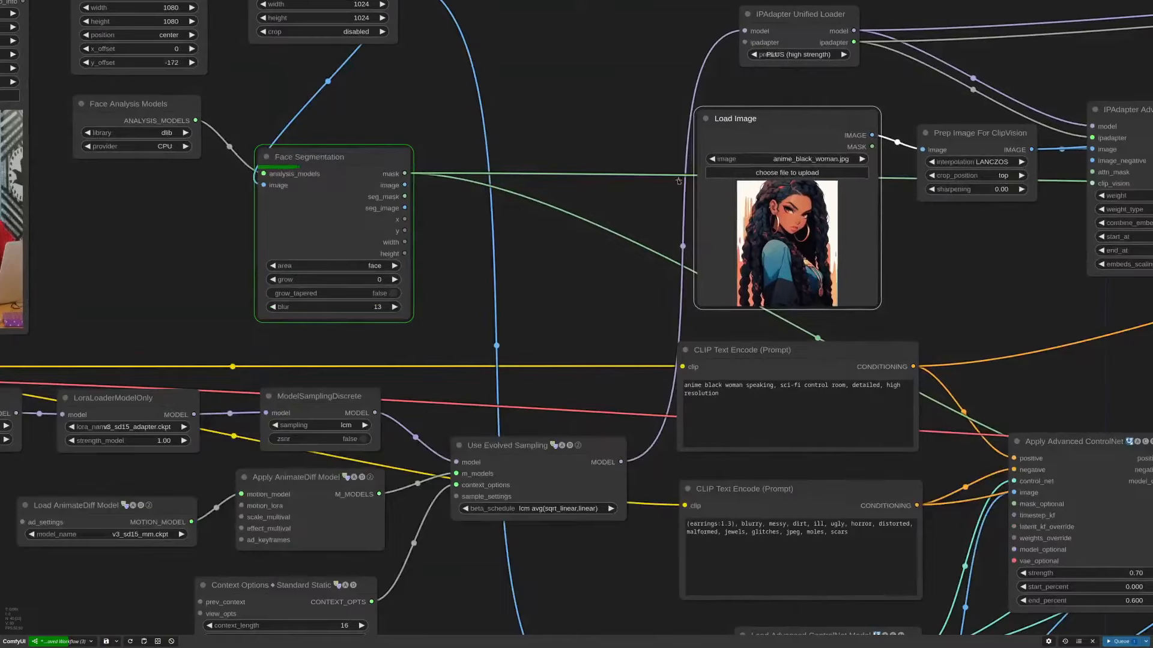
{"action": "left_click_drag", "start_coordinate": [172, 201], "coordinate": [616, 283]}
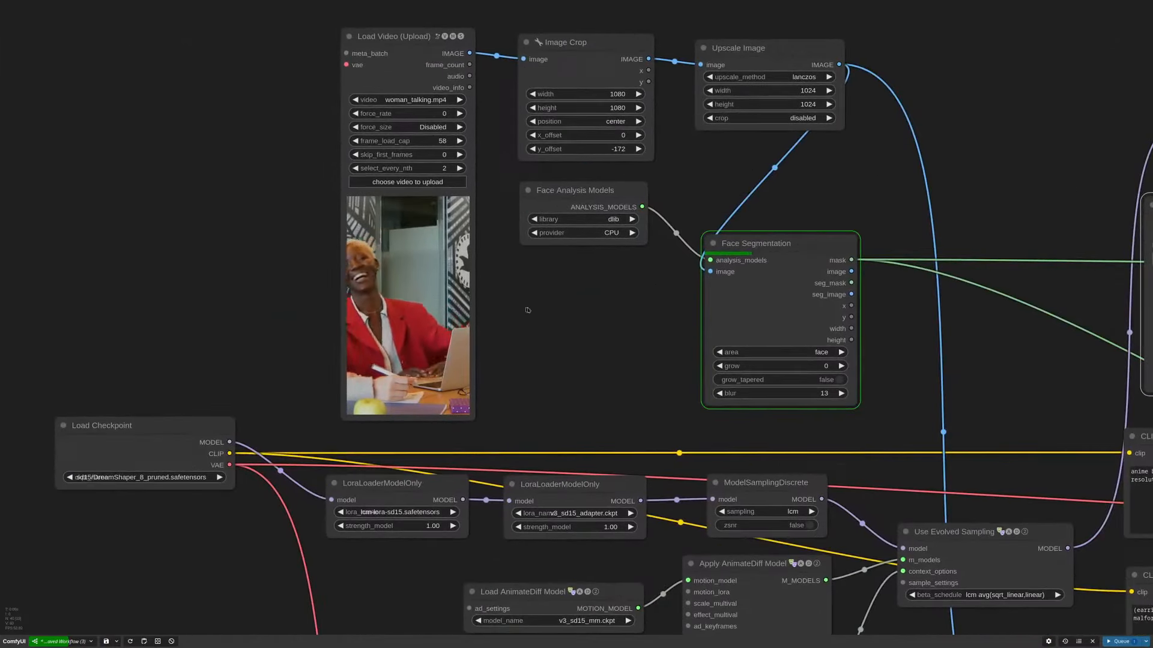
{"action": "left_click_drag", "start_coordinate": [527, 309], "coordinate": [592, 314]}
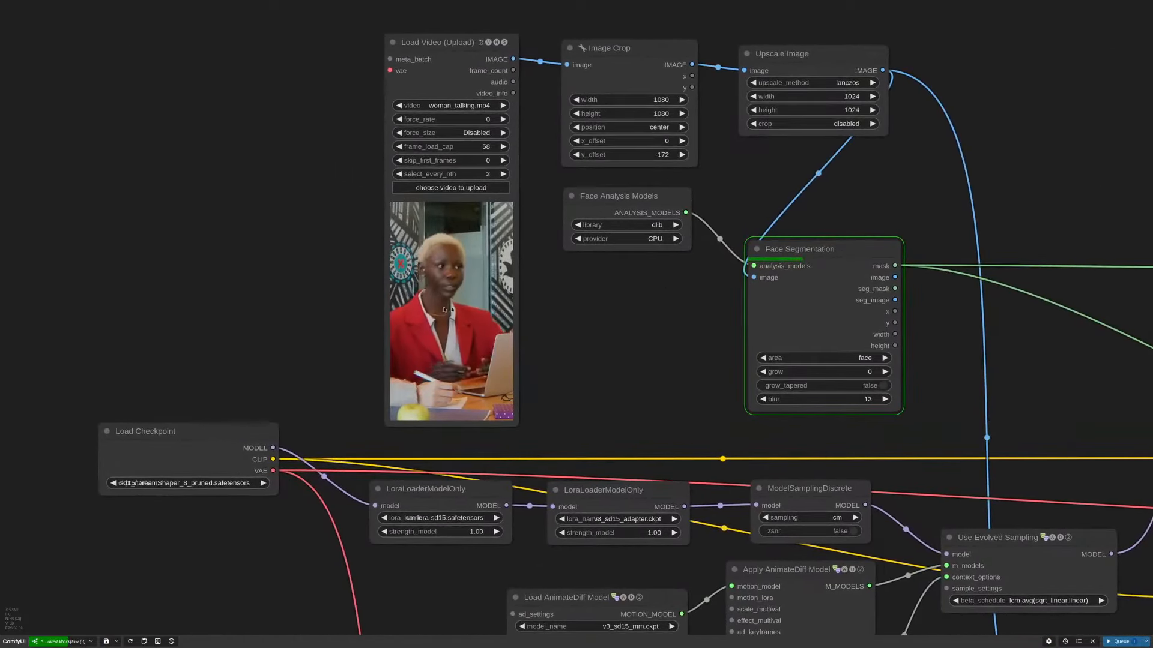
{"action": "left_click_drag", "start_coordinate": [324, 278], "coordinate": [450, 278]}
{"action": "scroll", "coordinate": [450, 278], "scroll_direction": "up", "scroll_amount": 4}
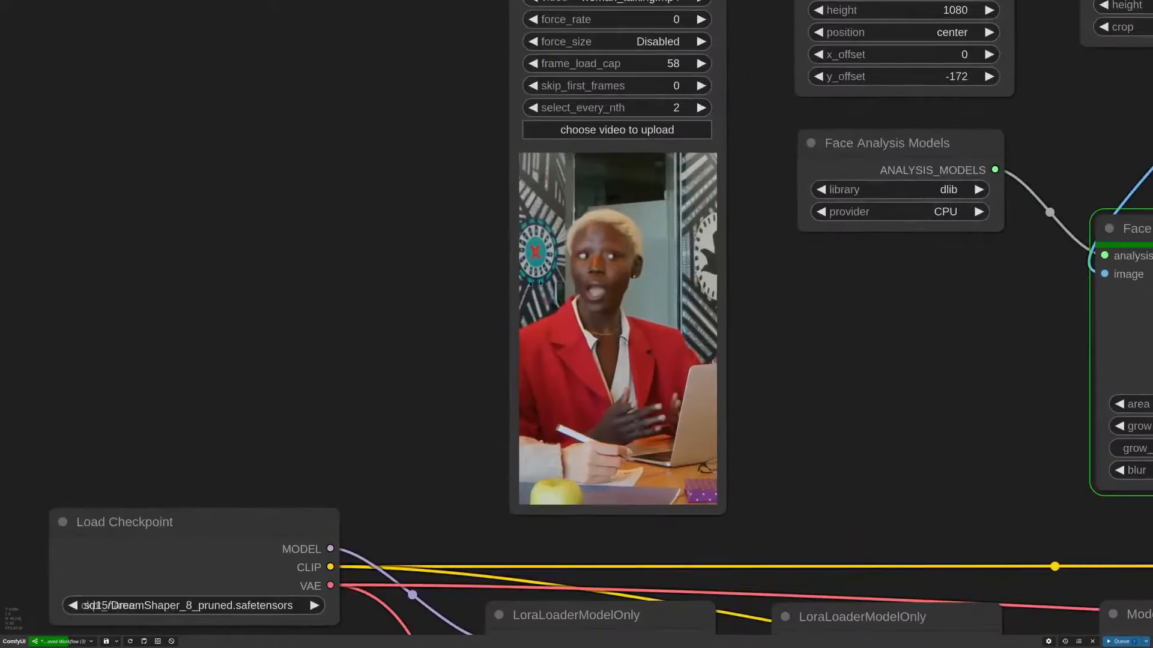
{"action": "scroll", "coordinate": [708, 316], "scroll_direction": "down", "scroll_amount": 10}
{"action": "left_click_drag", "start_coordinate": [733, 309], "coordinate": [583, 258]}
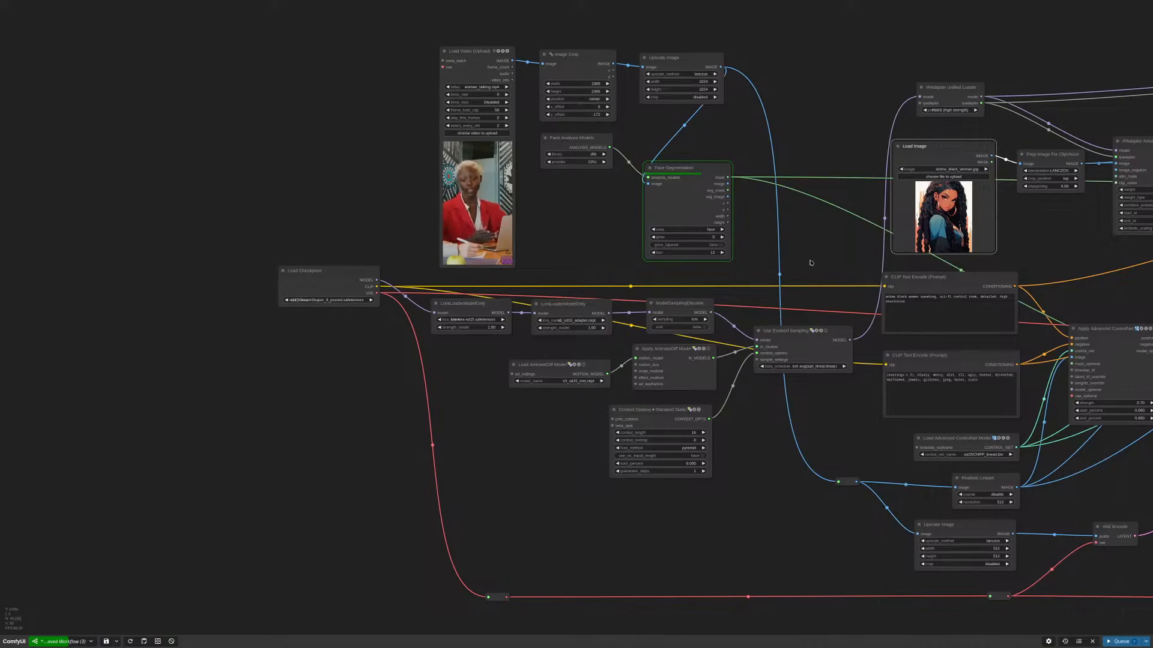
Step: Select the Face Segmentation node and trace its mask connections to the ControlNet nodes across the workflow
{"action": "left_click_drag", "start_coordinate": [811, 263], "coordinate": [630, 115]}
{"action": "left_click_drag", "start_coordinate": [988, 338], "coordinate": [839, 349]}
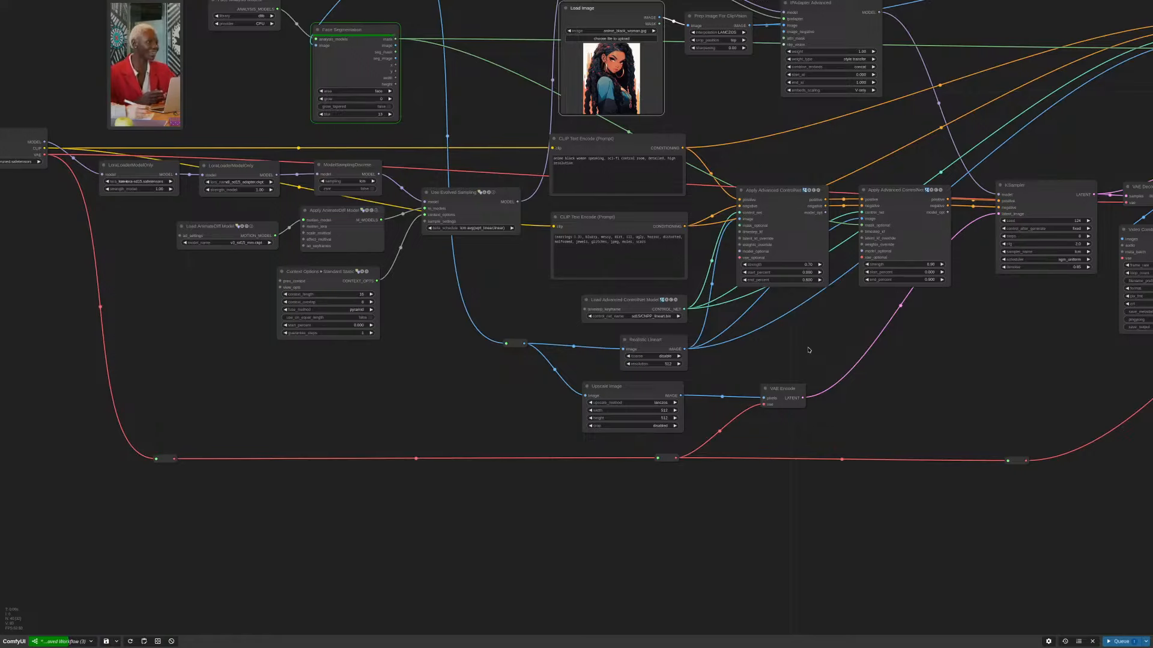
{"action": "left_click_drag", "start_coordinate": [480, 97], "coordinate": [841, 244]}
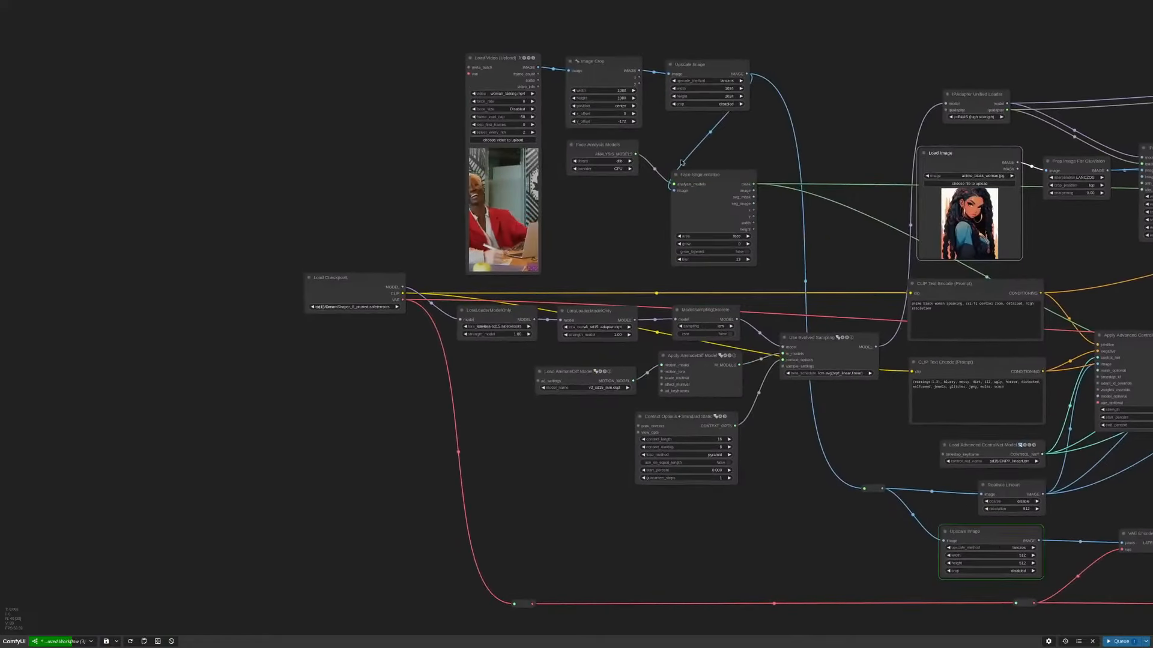
{"action": "scroll", "coordinate": [678, 166], "scroll_direction": "up", "scroll_amount": 6}
{"action": "left_click", "coordinate": [746, 194]}
{"action": "left_click_drag", "start_coordinate": [746, 194], "coordinate": [746, 174]}
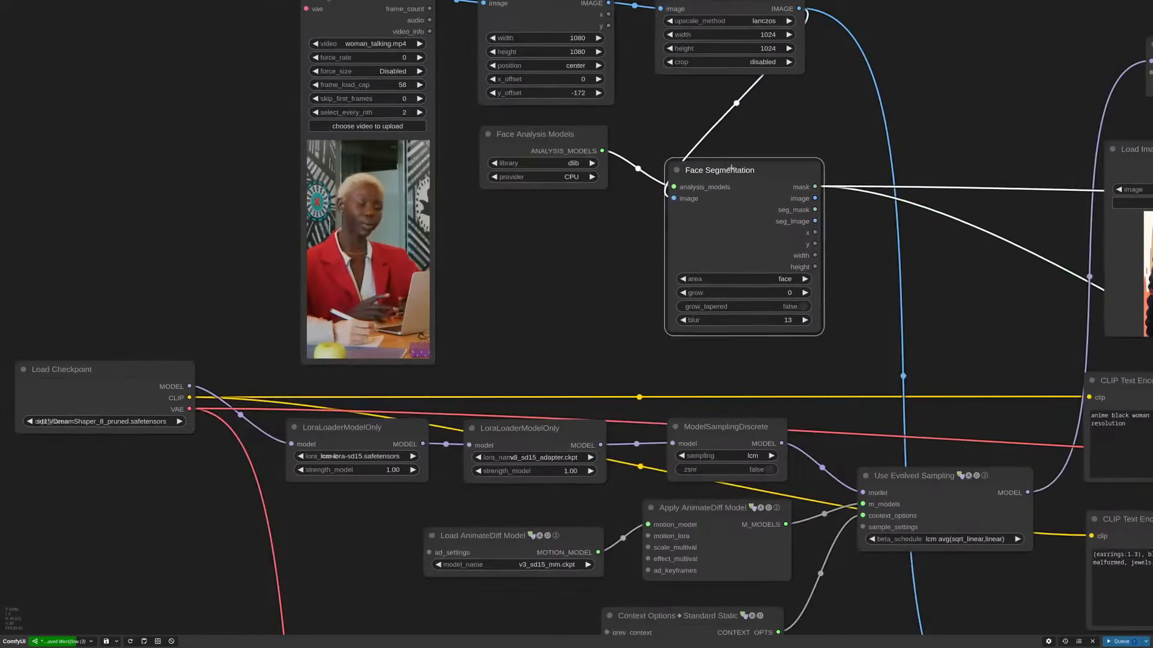
{"action": "scroll", "coordinate": [609, 299], "scroll_direction": "down", "scroll_amount": 6}
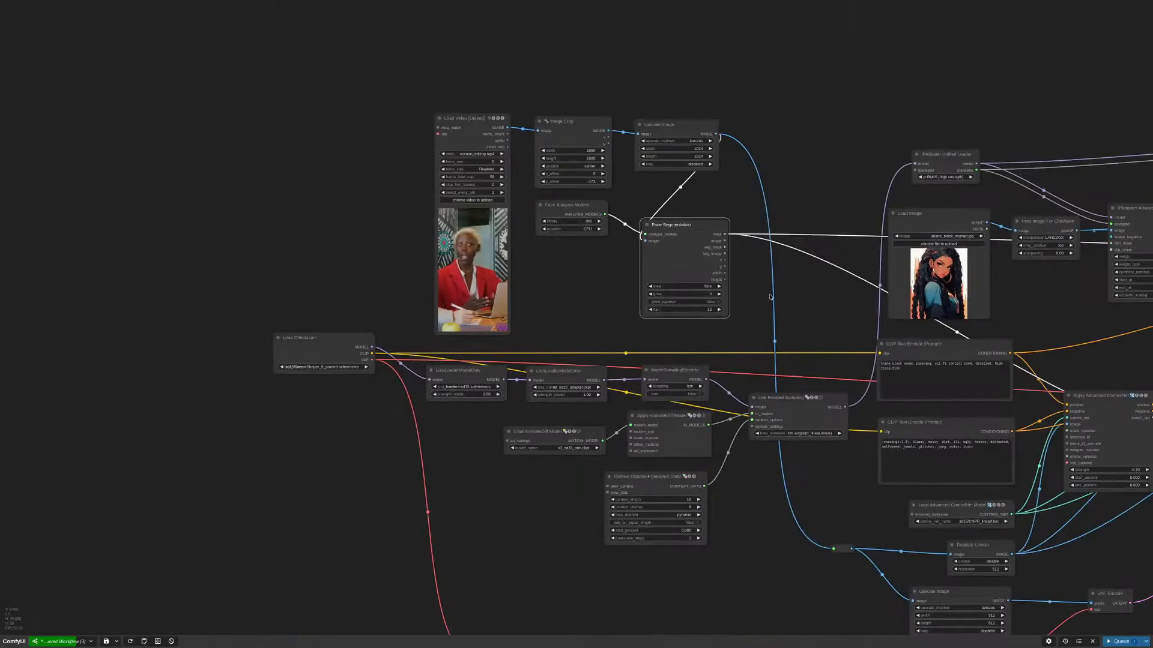
{"action": "left_click_drag", "start_coordinate": [821, 329], "coordinate": [739, 274]}
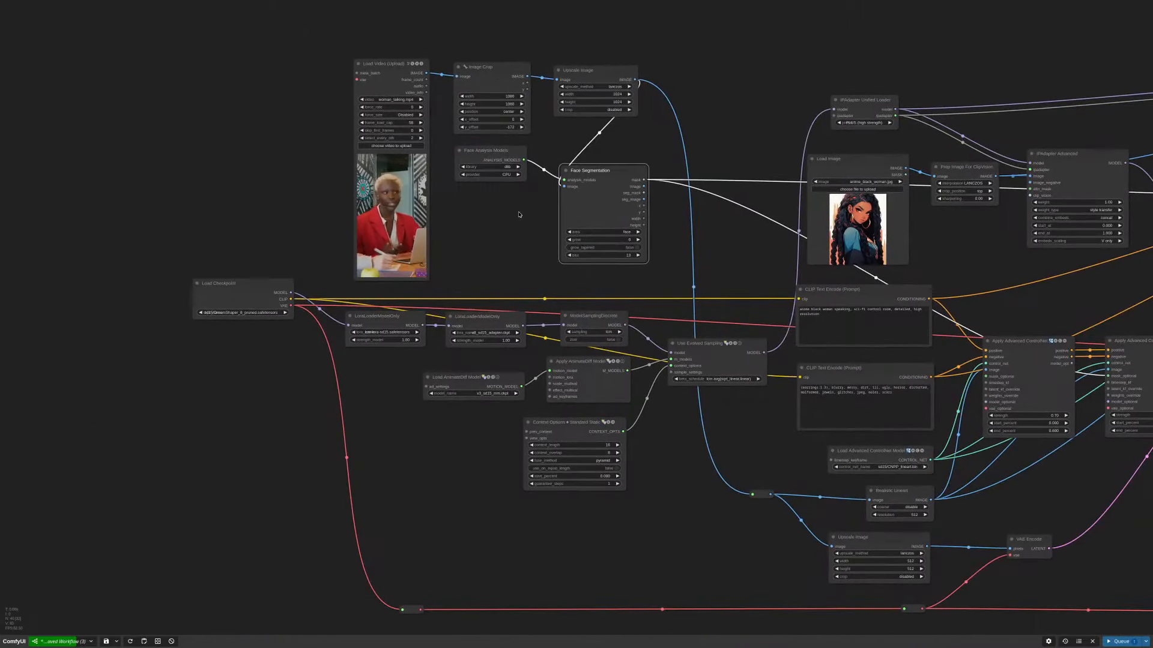
{"action": "left_click_drag", "start_coordinate": [775, 476], "coordinate": [442, 368]}
{"action": "left_click_drag", "start_coordinate": [847, 437], "coordinate": [674, 436]}
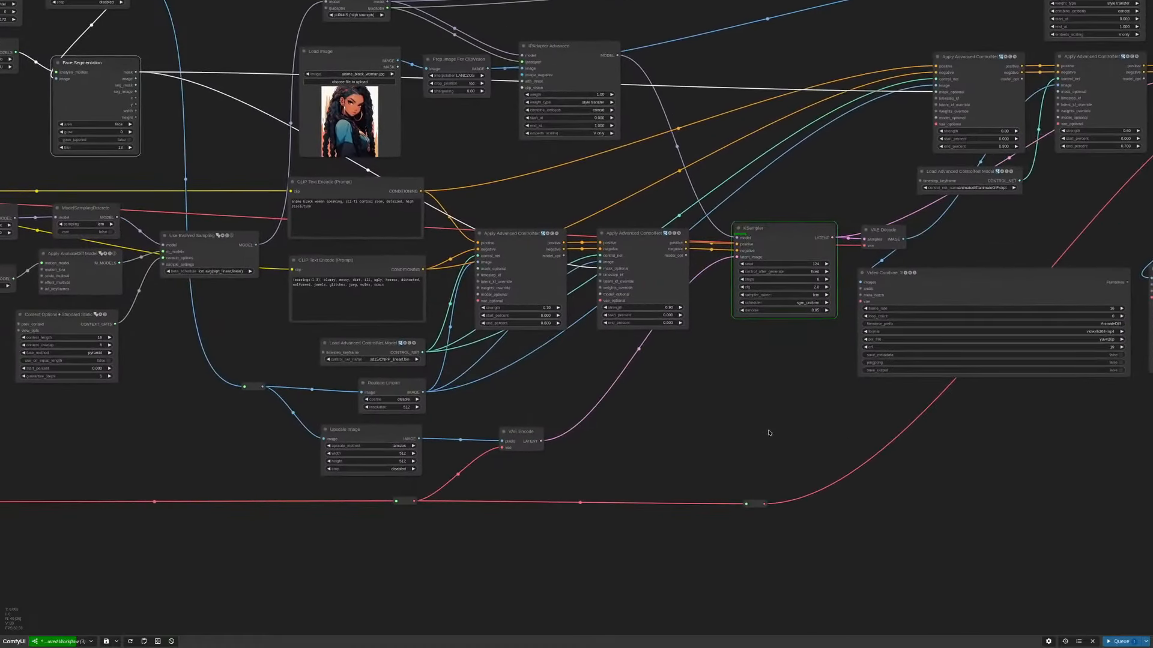
Step: Resize the first Video Combine node to be narrower and taller, and shift it slightly upward below VAE Decode
{"action": "left_click_drag", "start_coordinate": [784, 394], "coordinate": [685, 359]}
{"action": "left_click_drag", "start_coordinate": [943, 330], "coordinate": [887, 511]}
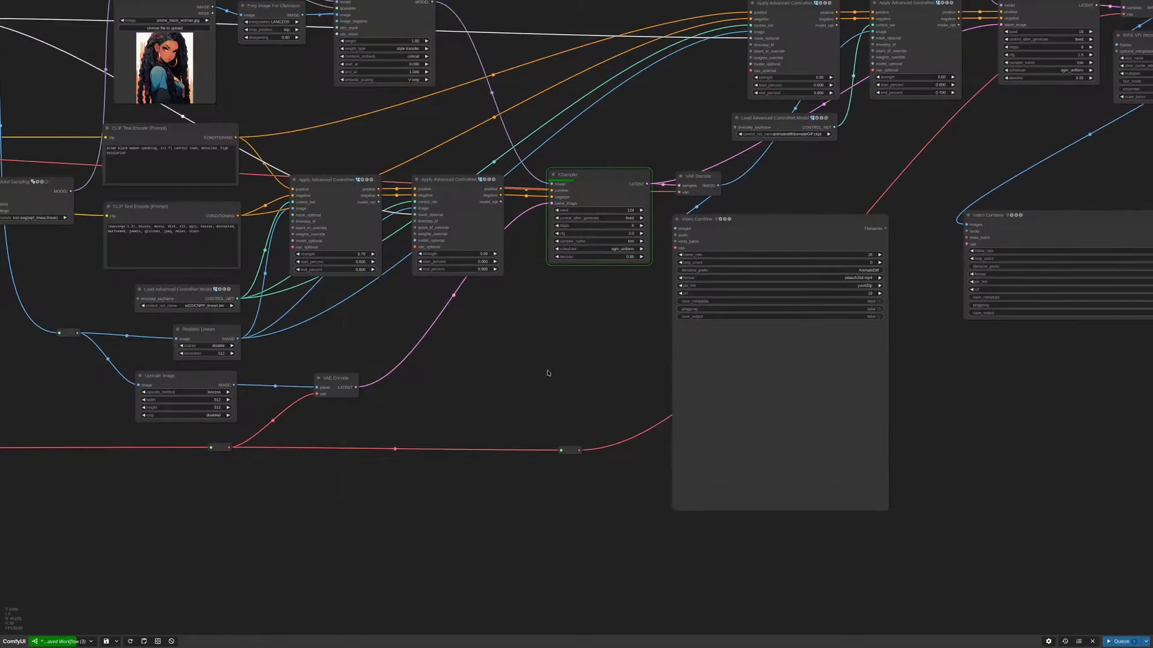
{"action": "left_click_drag", "start_coordinate": [547, 373], "coordinate": [565, 364]}
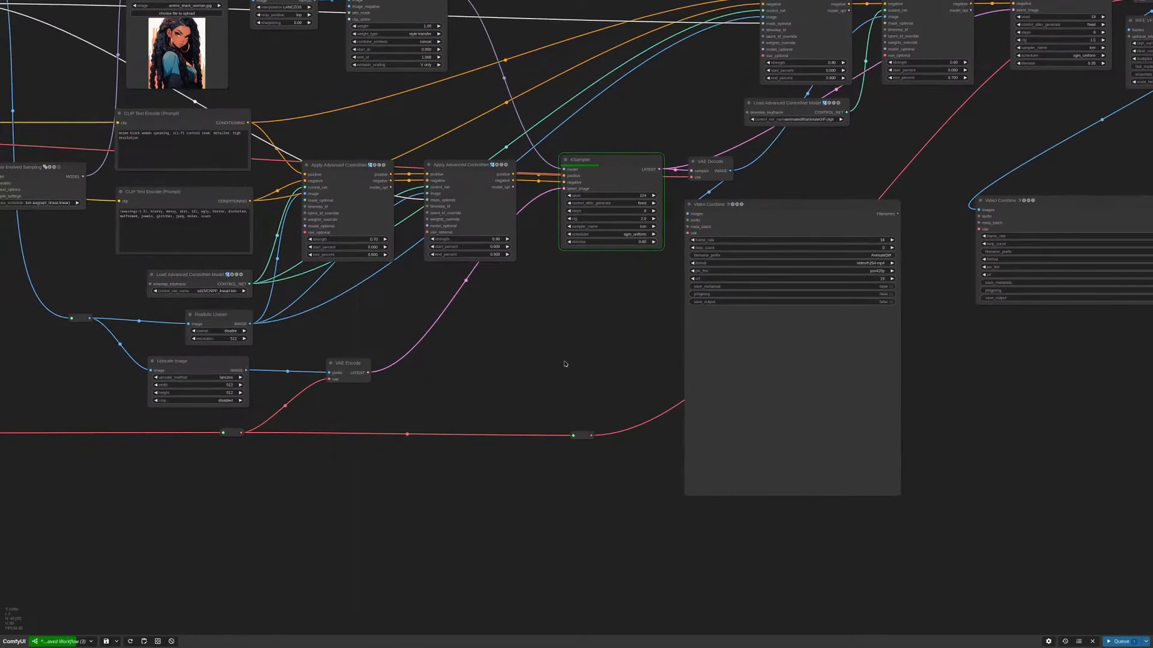
{"action": "left_click_drag", "start_coordinate": [774, 203], "coordinate": [773, 195]}
{"action": "left_click_drag", "start_coordinate": [632, 351], "coordinate": [610, 344]}
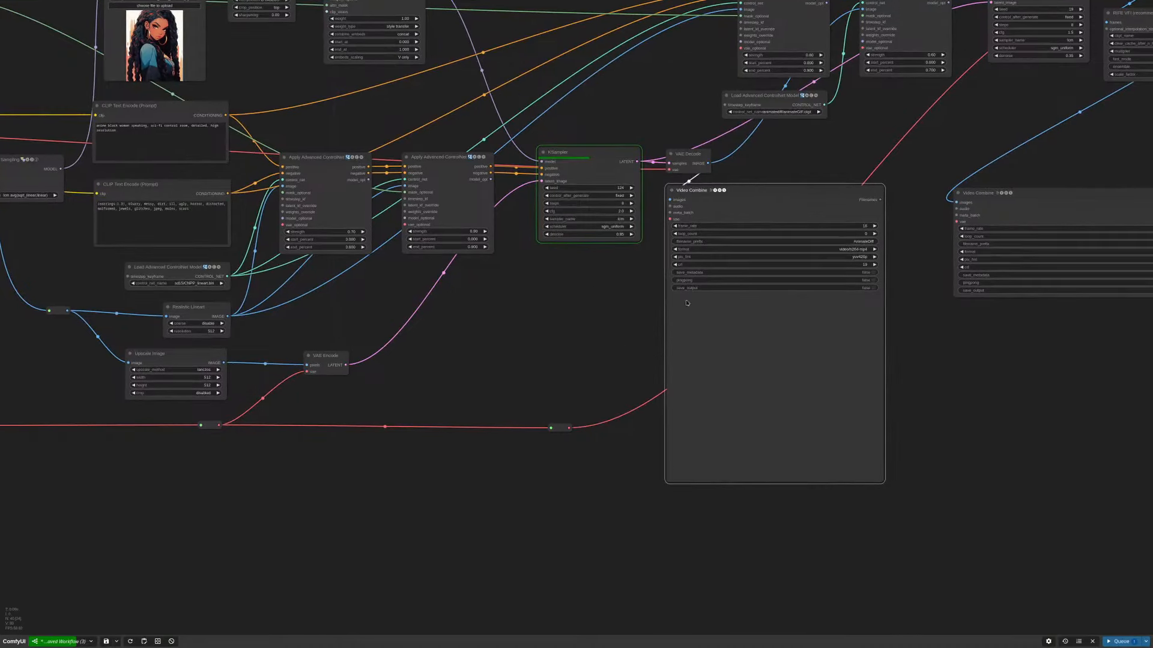
Step: Enlarge the second Video Combine node so the final animation preview shows at a bigger size
{"action": "scroll", "coordinate": [993, 386], "scroll_direction": "down", "scroll_amount": 5}
{"action": "left_click_drag", "start_coordinate": [1028, 419], "coordinate": [948, 367]}
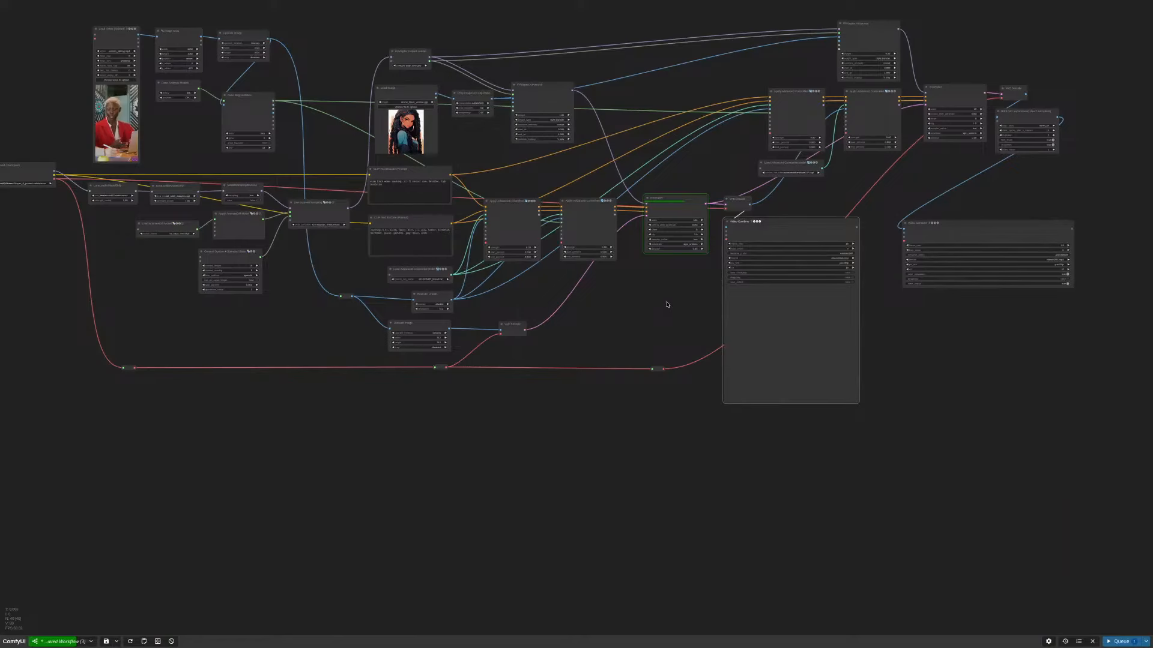
{"action": "left_click_drag", "start_coordinate": [571, 356], "coordinate": [625, 353]}
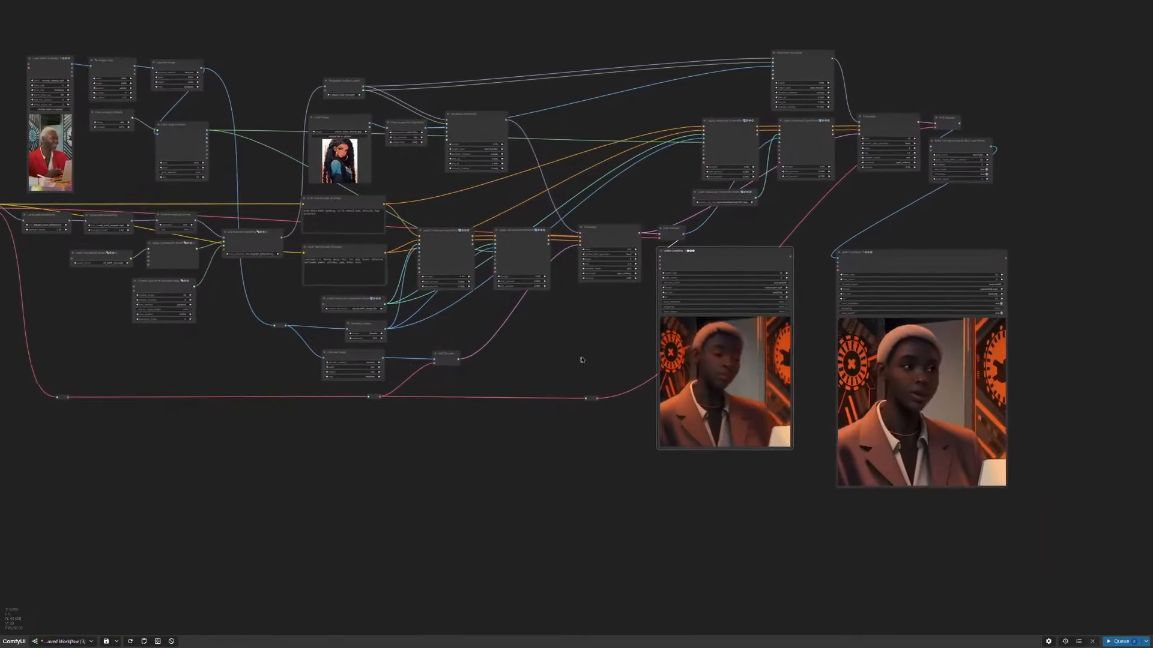
{"action": "left_click", "coordinate": [646, 224]}
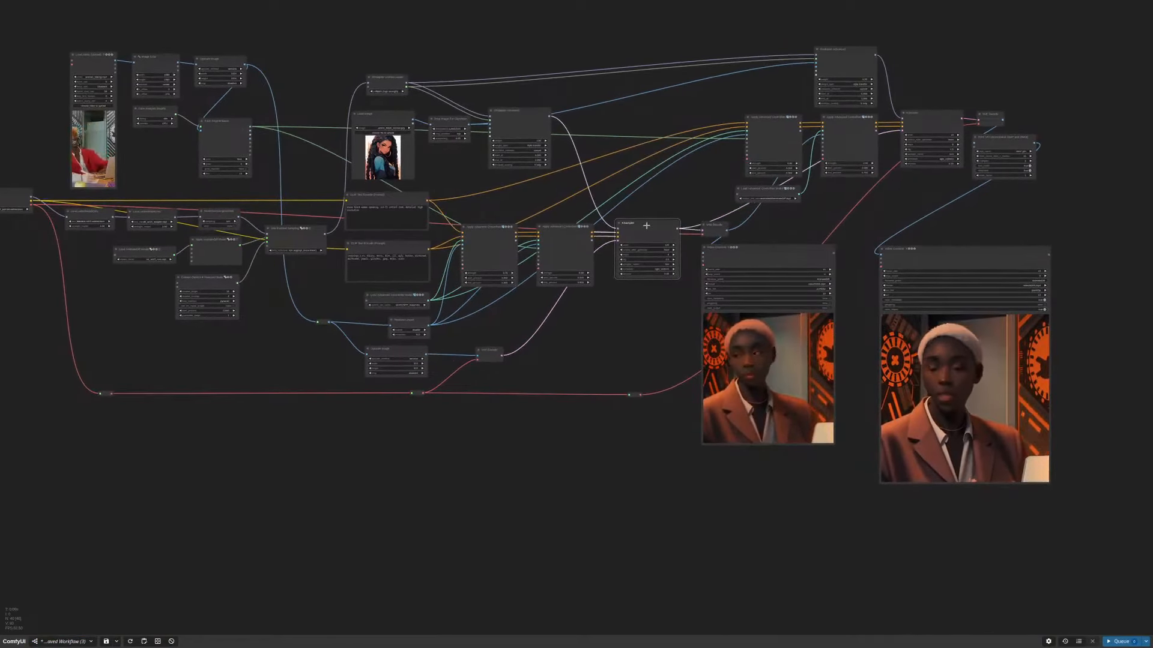
{"action": "left_click_drag", "start_coordinate": [1076, 509], "coordinate": [1103, 550]}
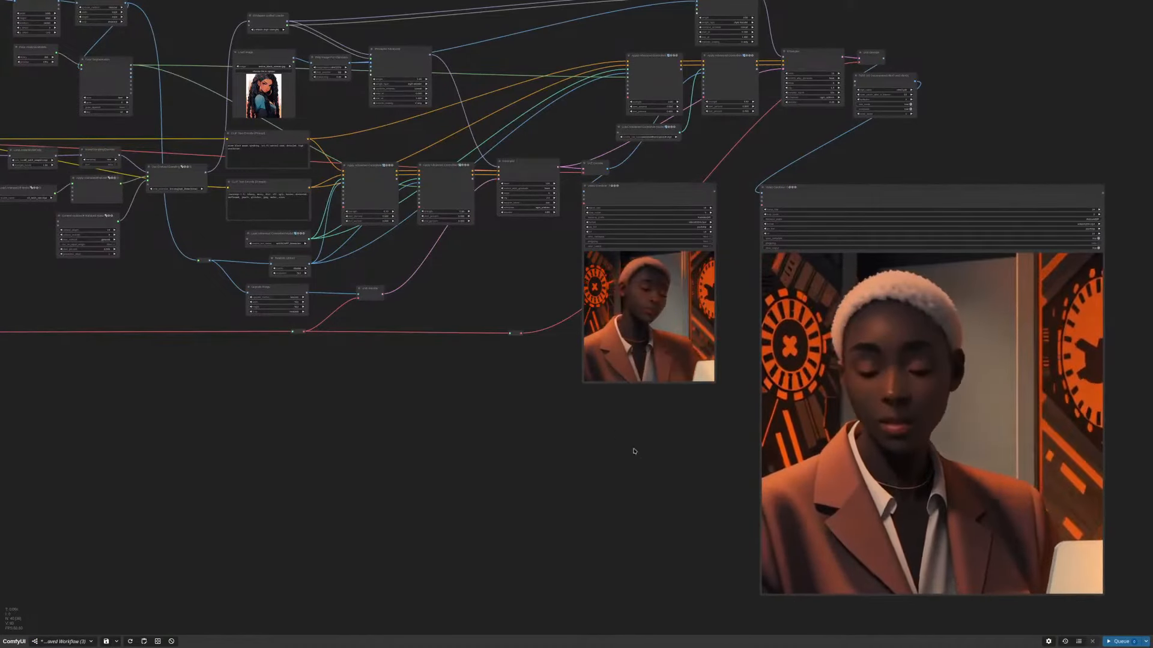
Step: Examine how Face Segmentation's mask feeds the second Apply Advanced ControlNet, along with that node's strength, end percent and lineart inputs
{"action": "left_click_drag", "start_coordinate": [635, 452], "coordinate": [612, 394]}
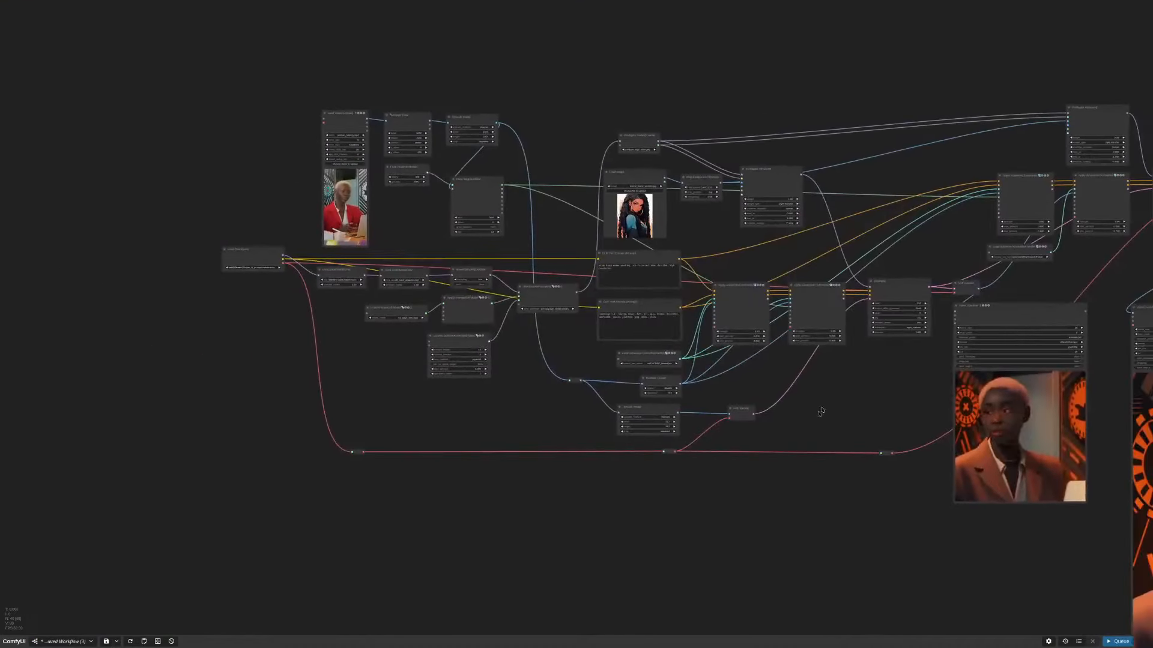
{"action": "left_click_drag", "start_coordinate": [433, 215], "coordinate": [534, 234]}
{"action": "scroll", "coordinate": [533, 234], "scroll_direction": "up", "scroll_amount": 9}
{"action": "left_click_drag", "start_coordinate": [669, 155], "coordinate": [662, 161]}
{"action": "left_click_drag", "start_coordinate": [754, 281], "coordinate": [199, 38]}
{"action": "left_click_drag", "start_coordinate": [840, 344], "coordinate": [750, 413]}
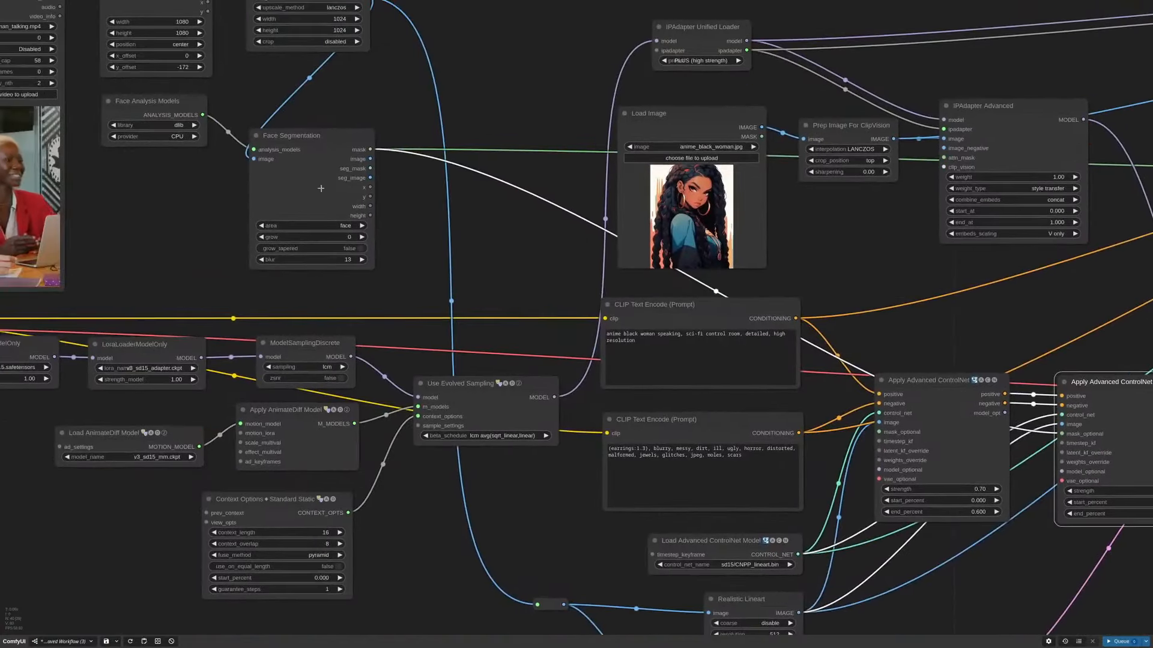
{"action": "left_click_drag", "start_coordinate": [956, 305], "coordinate": [545, 224]}
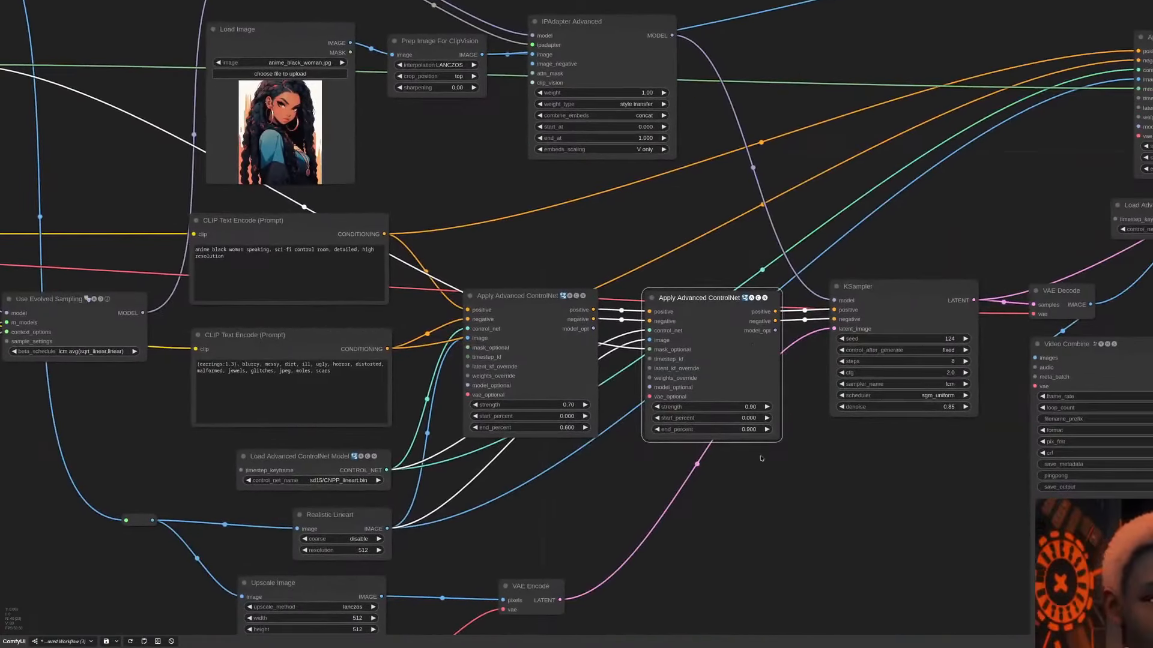
{"action": "scroll", "coordinate": [700, 464], "scroll_direction": "up", "scroll_amount": 7}
{"action": "scroll", "coordinate": [700, 465], "scroll_direction": "up", "scroll_amount": 3}
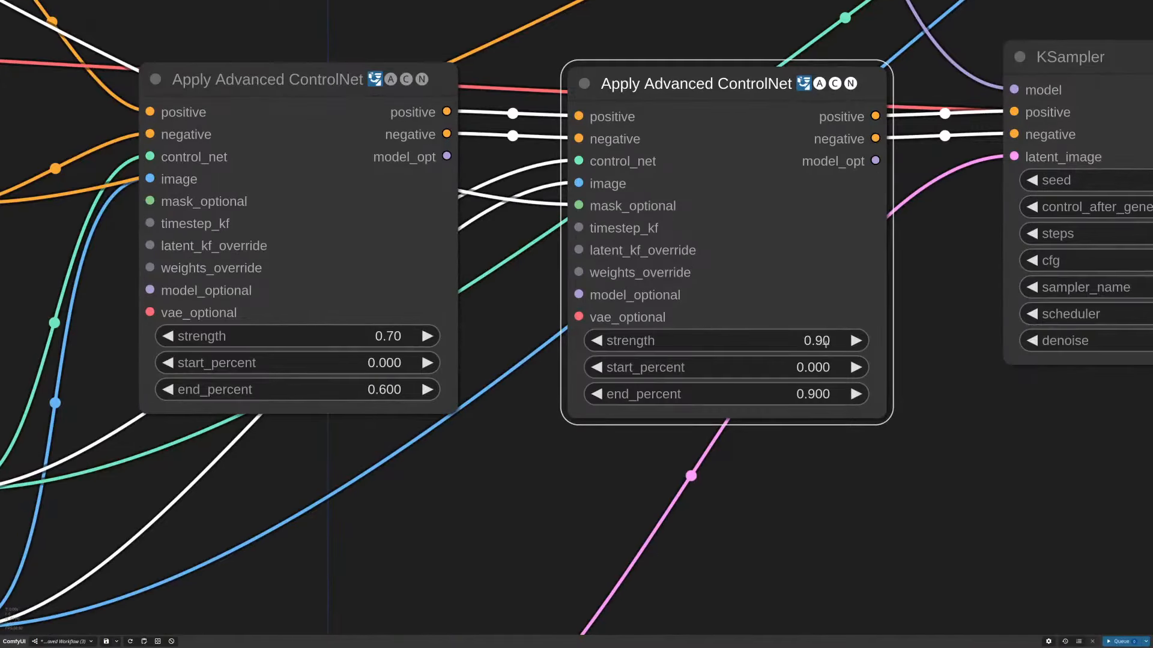
{"action": "scroll", "coordinate": [775, 504], "scroll_direction": "down", "scroll_amount": 12}
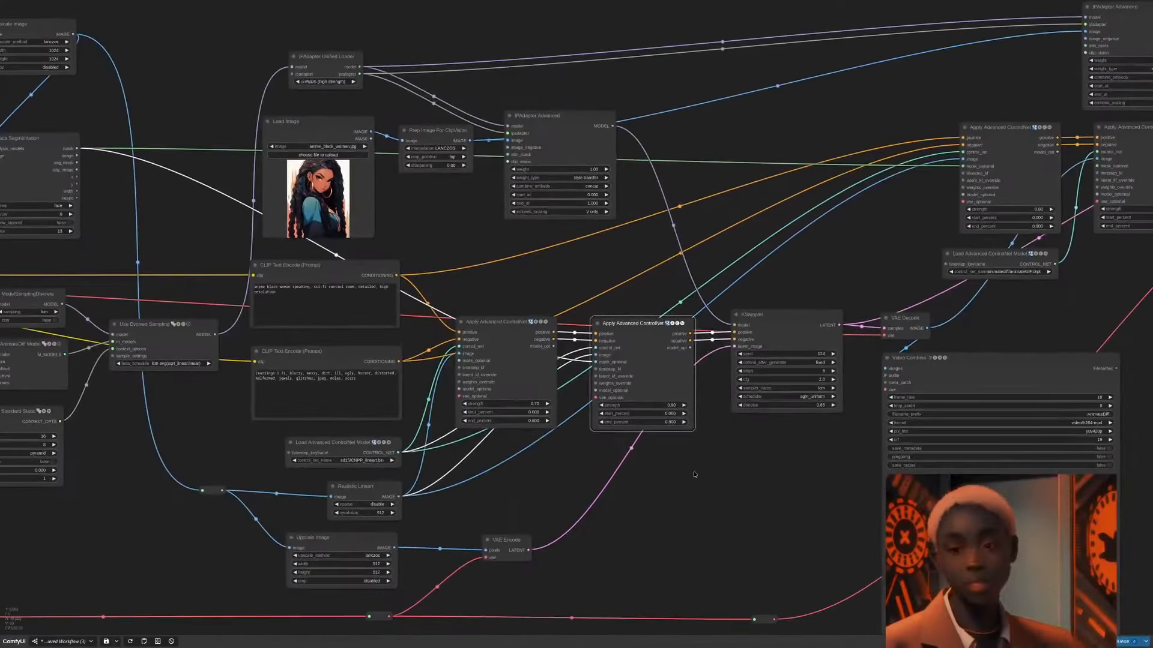
{"action": "left_click_drag", "start_coordinate": [695, 475], "coordinate": [853, 369]}
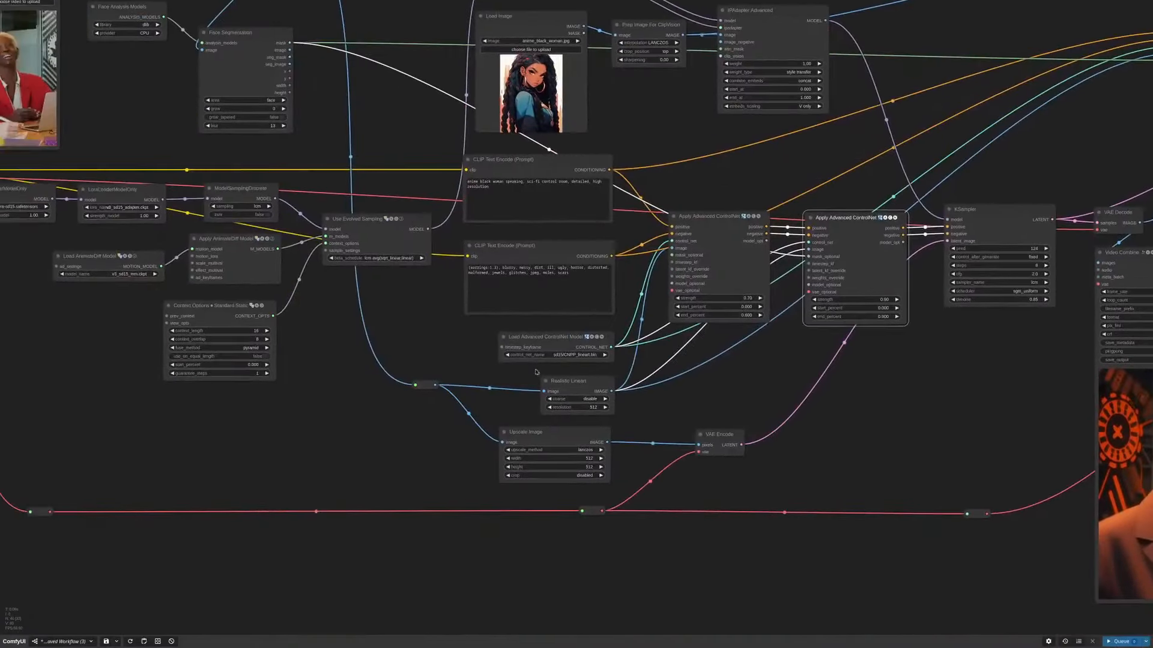
{"action": "scroll", "coordinate": [548, 384], "scroll_direction": "up", "scroll_amount": 5}
{"action": "scroll", "coordinate": [549, 384], "scroll_direction": "down", "scroll_amount": 5}
Step: Examine the face quality and movement in the first Video Combine's animation up close
{"action": "left_click_drag", "start_coordinate": [934, 391], "coordinate": [659, 376]}
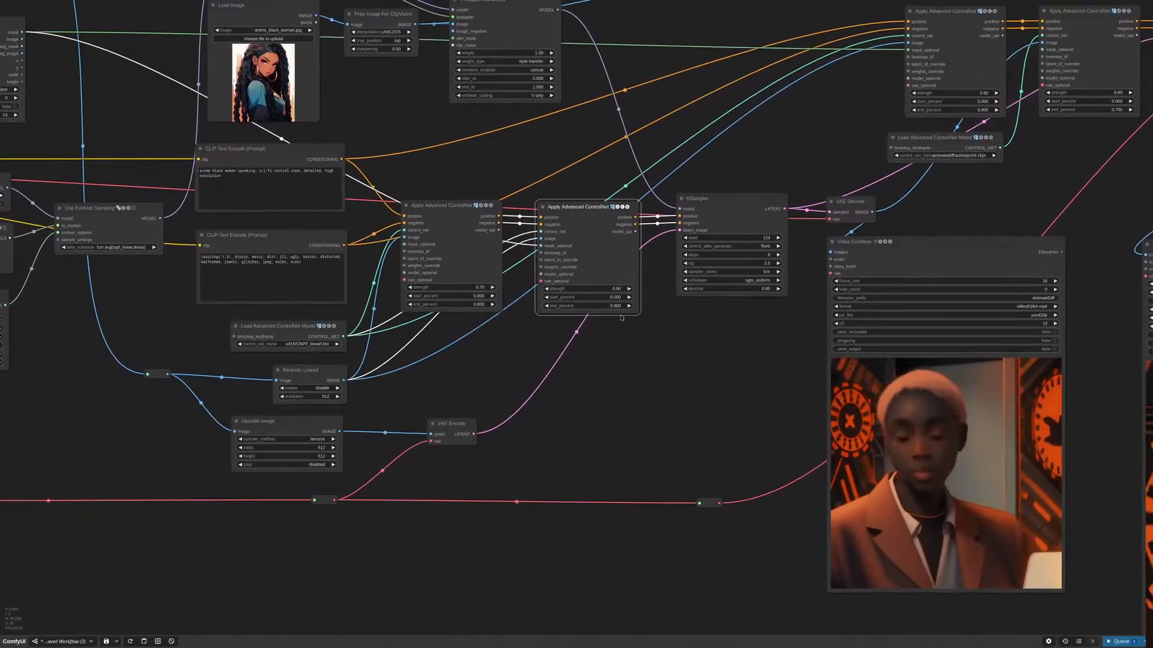
{"action": "scroll", "coordinate": [657, 270], "scroll_direction": "up", "scroll_amount": 4}
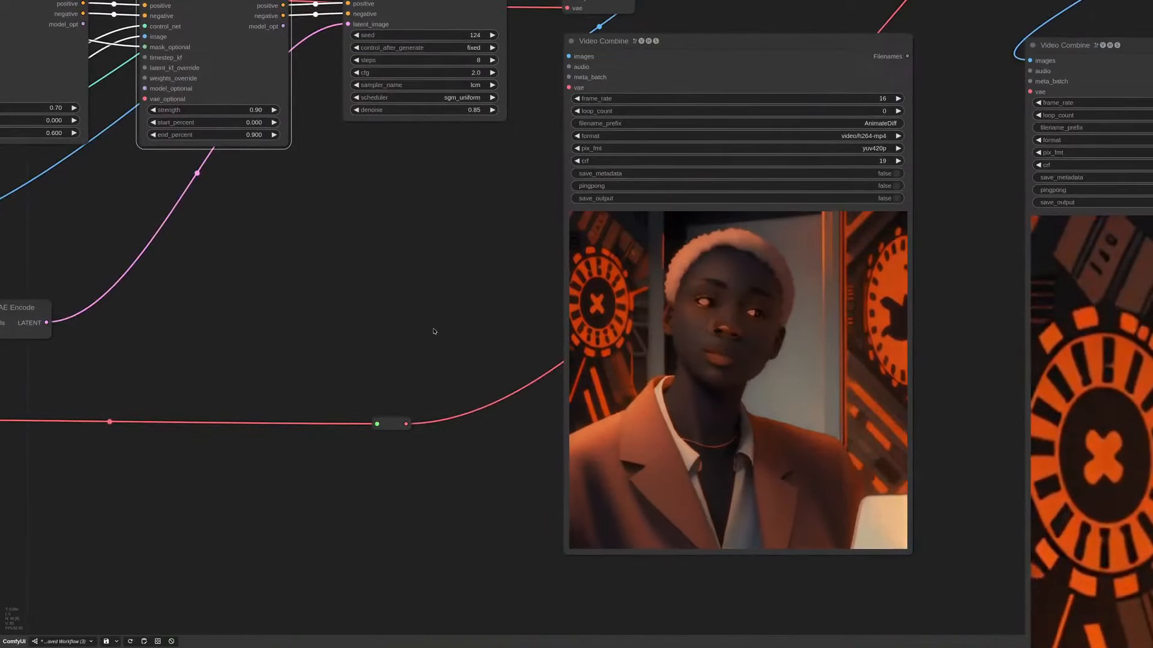
{"action": "scroll", "coordinate": [434, 331], "scroll_direction": "down", "scroll_amount": 5}
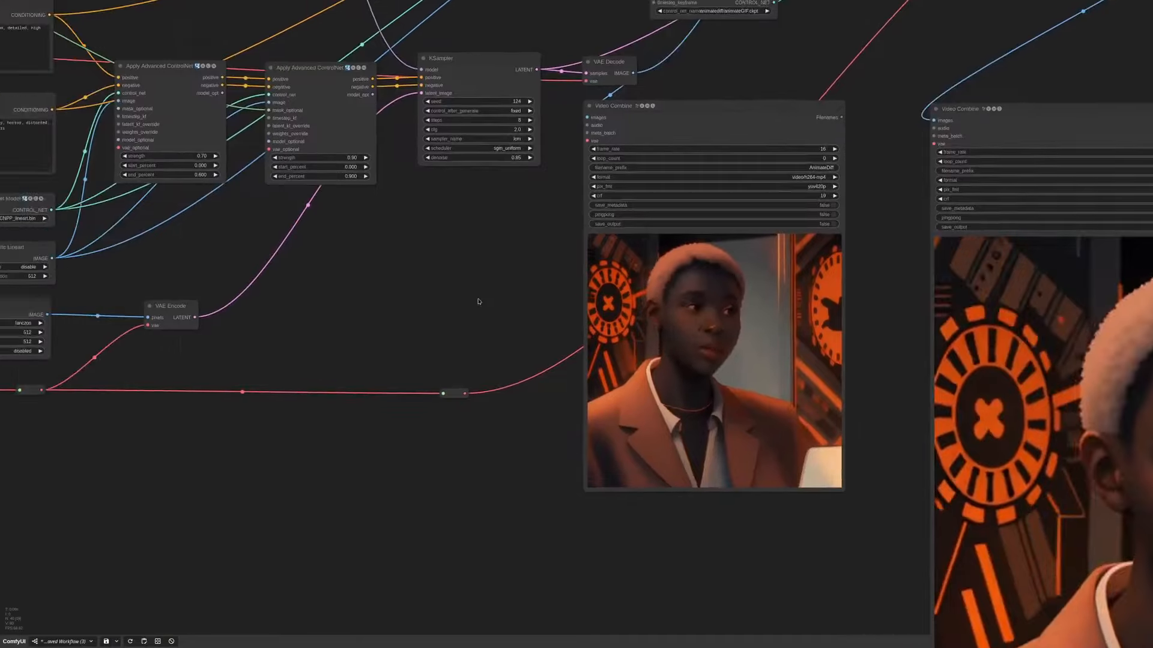
{"action": "scroll", "coordinate": [516, 321], "scroll_direction": "up", "scroll_amount": 5}
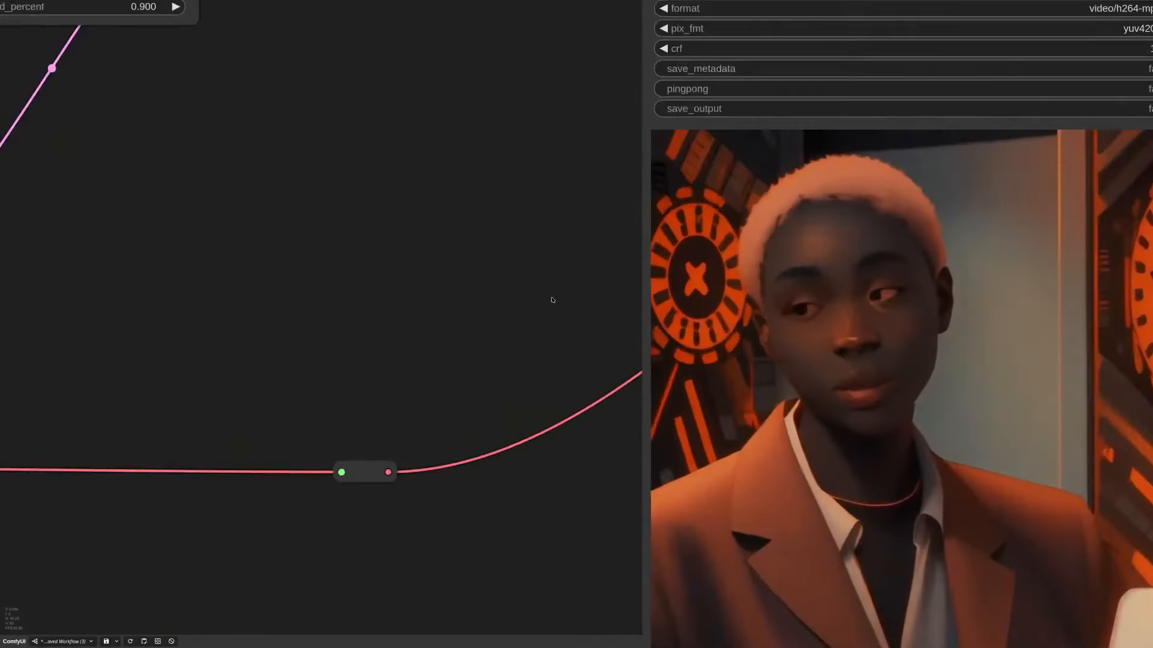
{"action": "left_click_drag", "start_coordinate": [552, 300], "coordinate": [389, 294]}
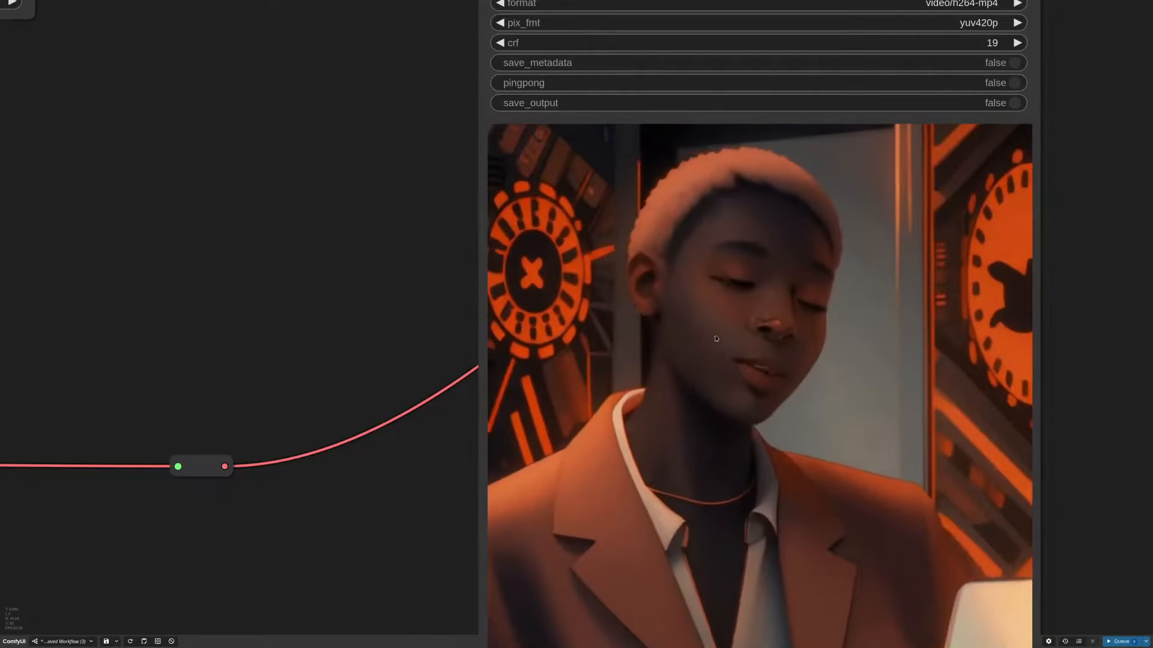
{"action": "scroll", "coordinate": [369, 277], "scroll_direction": "down", "scroll_amount": 2}
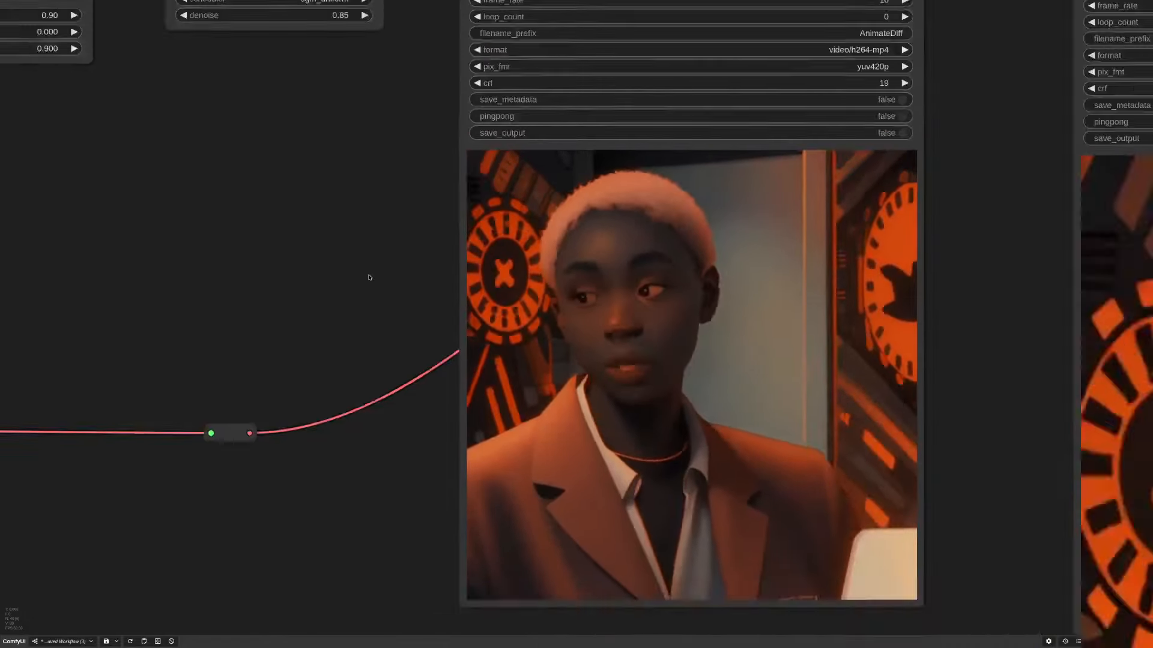
Step: Examine the second-pass nodes and compare the final Video Combine animation with the first-pass one
{"action": "scroll", "coordinate": [369, 277], "scroll_direction": "down", "scroll_amount": 6}
{"action": "left_click_drag", "start_coordinate": [710, 298], "coordinate": [512, 182]}
{"action": "scroll", "coordinate": [532, 196], "scroll_direction": "down", "scroll_amount": 7}
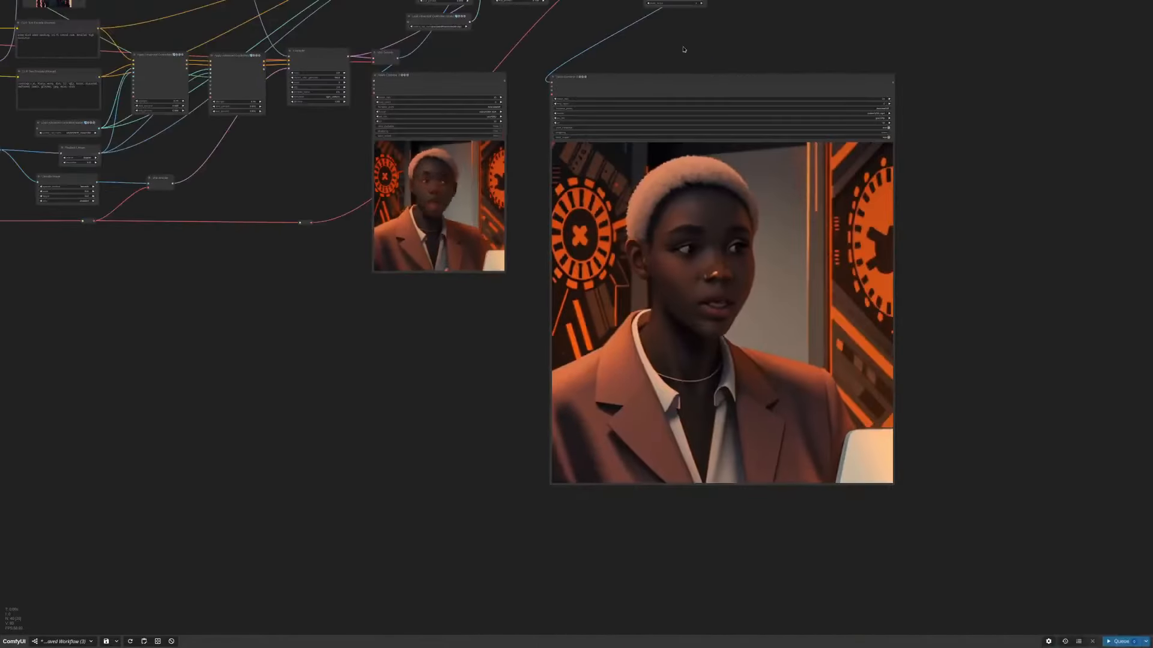
{"action": "left_click_drag", "start_coordinate": [684, 49], "coordinate": [737, 241]}
{"action": "scroll", "coordinate": [629, 127], "scroll_direction": "up", "scroll_amount": 5}
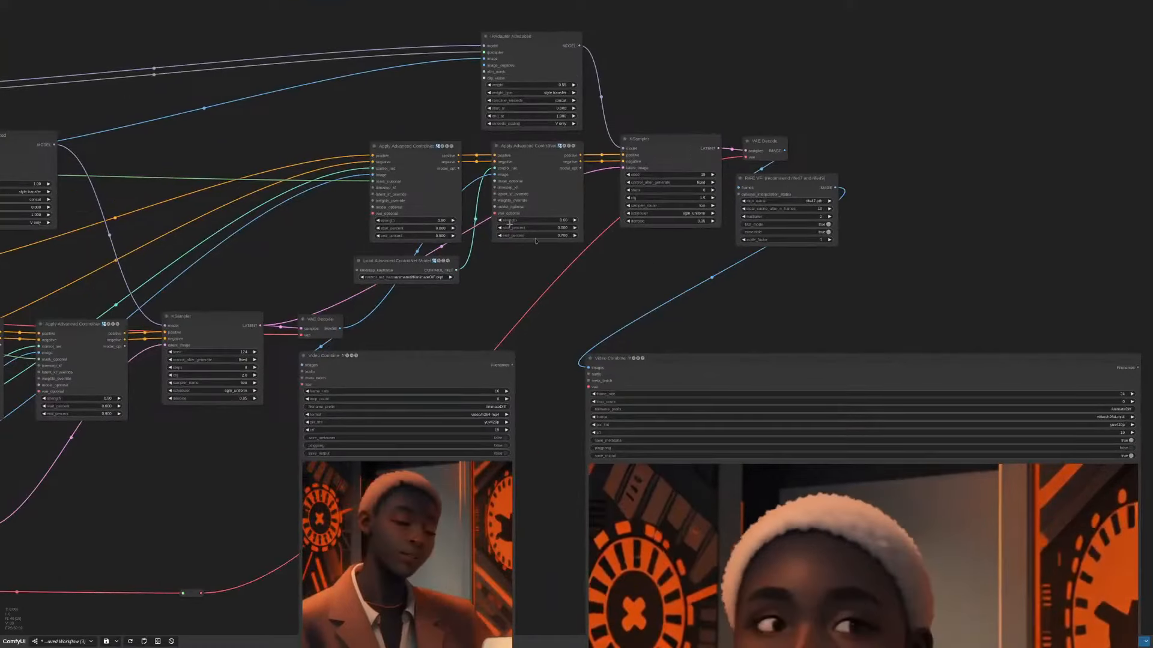
{"action": "left_click_drag", "start_coordinate": [798, 301], "coordinate": [723, 41]}
{"action": "left_click_drag", "start_coordinate": [399, 523], "coordinate": [368, 394]}
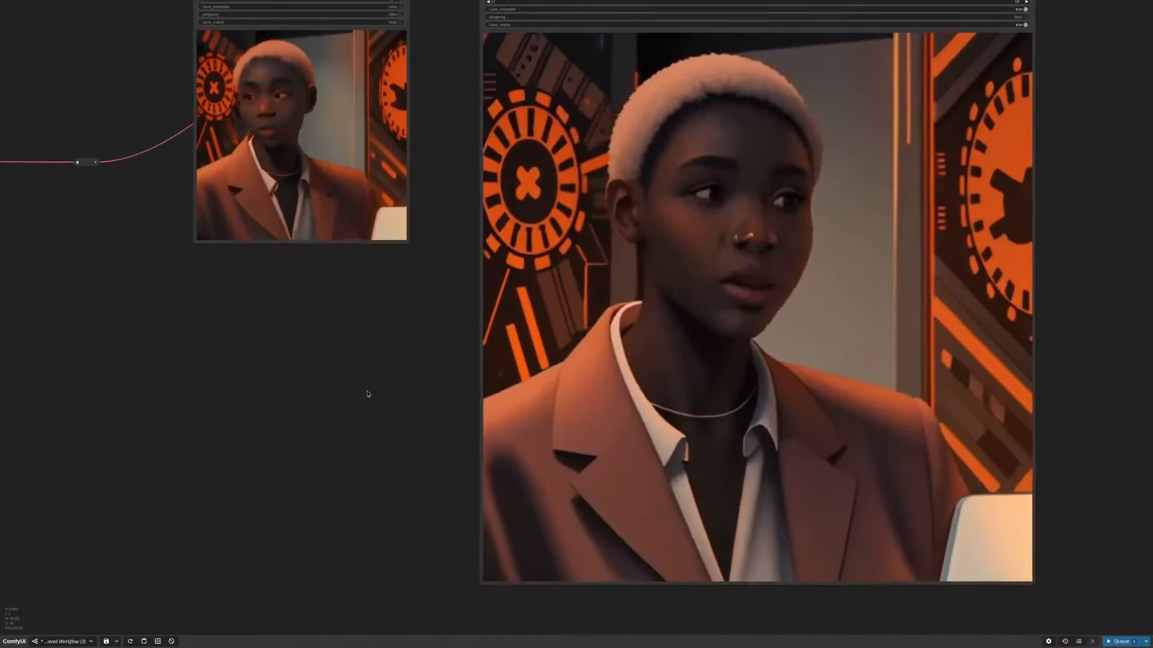
{"action": "scroll", "coordinate": [366, 395], "scroll_direction": "down", "scroll_amount": 4}
{"action": "left_click_drag", "start_coordinate": [297, 388], "coordinate": [362, 401]}
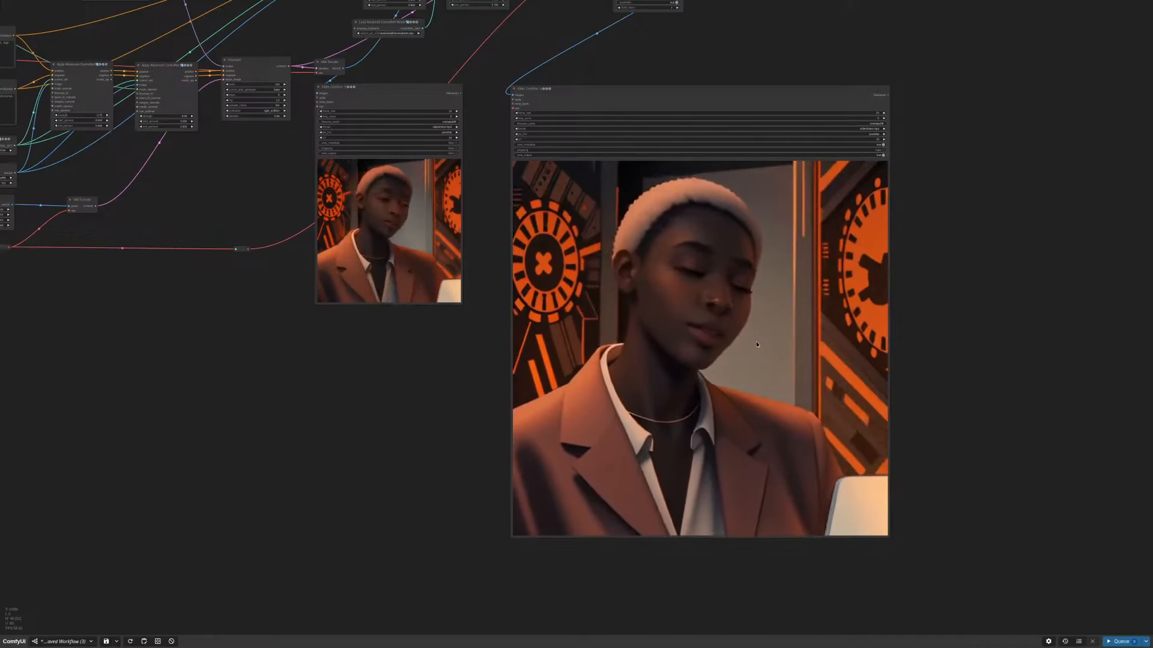
Step: Review the complete face analysis workflow and compare the first-pass animation with the enlarged final one
{"action": "scroll", "coordinate": [432, 408], "scroll_direction": "down", "scroll_amount": 3}
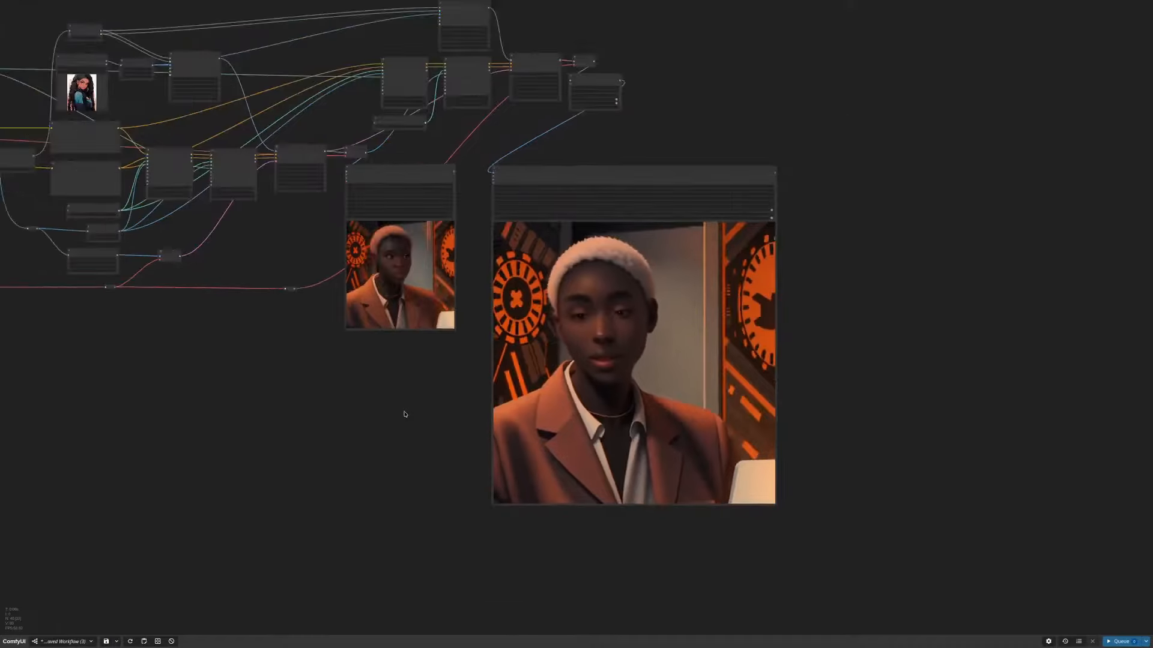
{"action": "left_click_drag", "start_coordinate": [401, 411], "coordinate": [700, 426]}
{"action": "scroll", "coordinate": [553, 426], "scroll_direction": "down", "scroll_amount": 3}
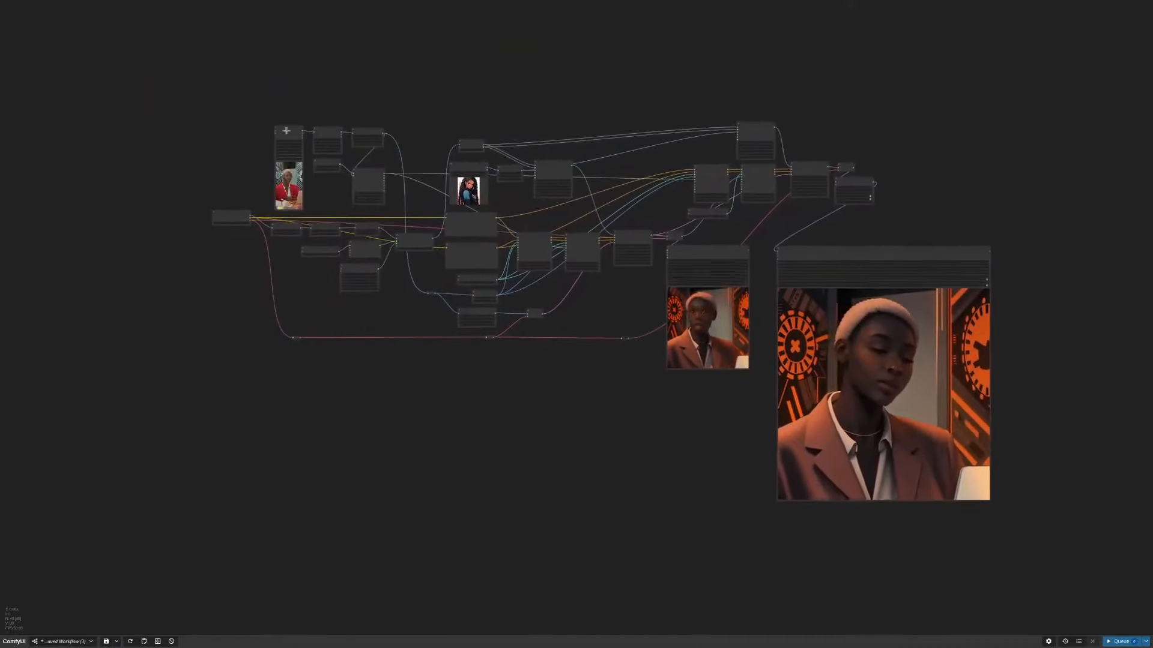
{"action": "scroll", "coordinate": [1008, 394], "scroll_direction": "up", "scroll_amount": 2}
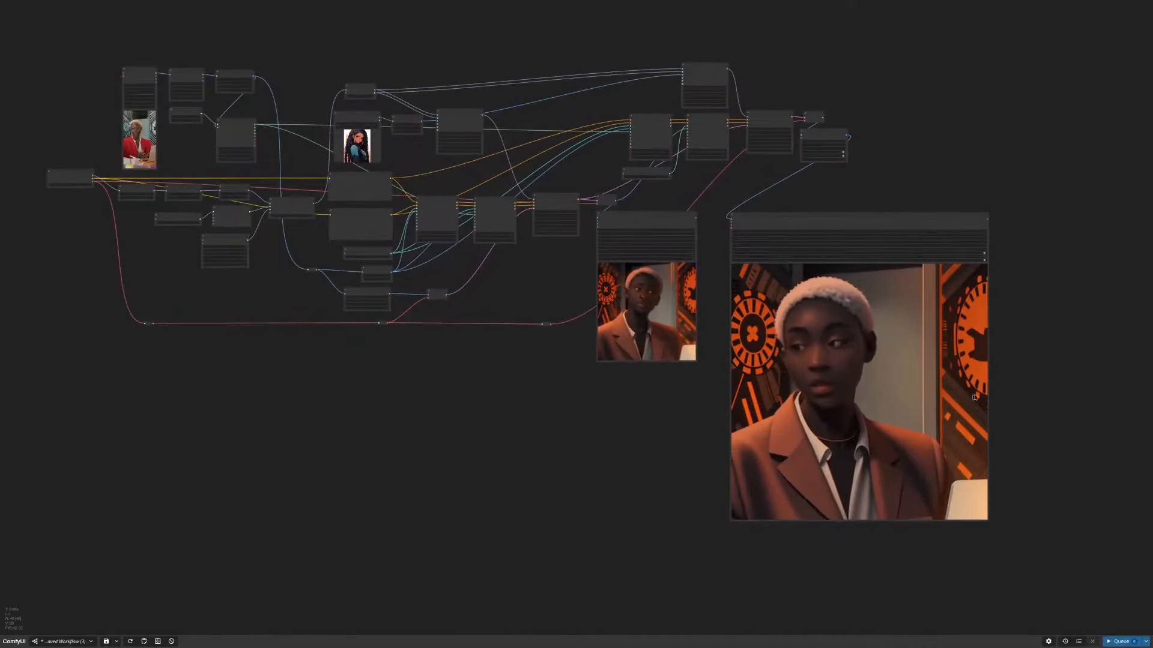
{"action": "scroll", "coordinate": [1001, 383], "scroll_direction": "up", "scroll_amount": 5}
{"action": "scroll", "coordinate": [1002, 384], "scroll_direction": "down", "scroll_amount": 1}
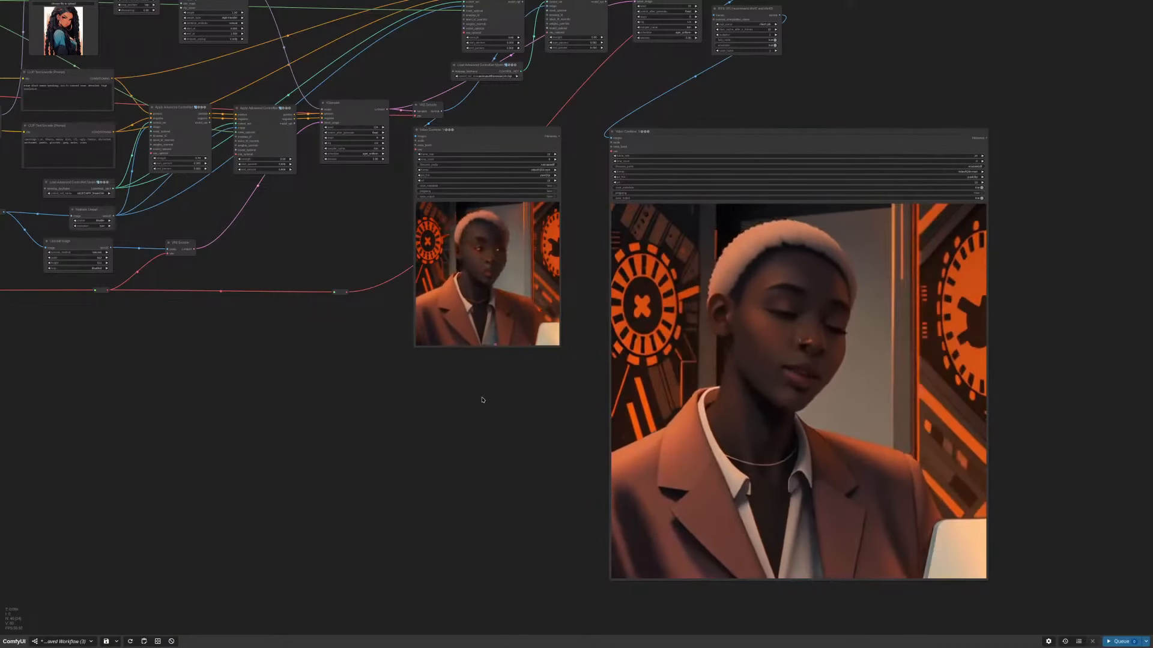
{"action": "scroll", "coordinate": [521, 447], "scroll_direction": "up", "scroll_amount": 3}
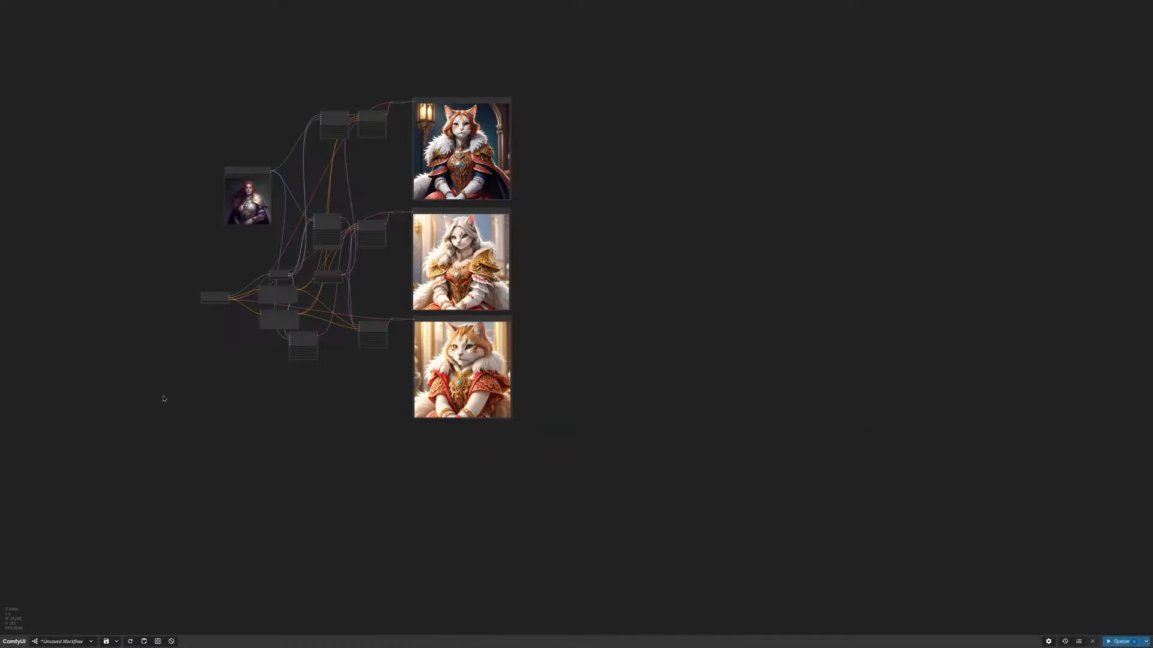
Step: Start a blank workflow and load the saved ipadapter sdxl workflow
{"action": "left_click", "coordinate": [63, 641]}
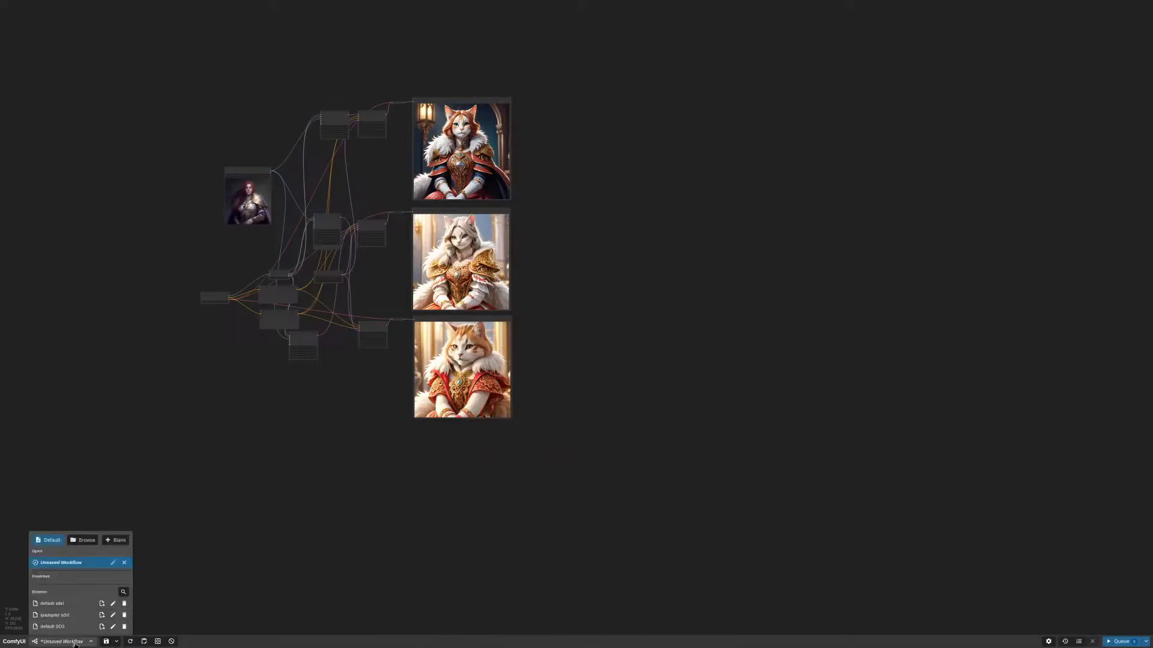
{"action": "left_click", "coordinate": [115, 541]}
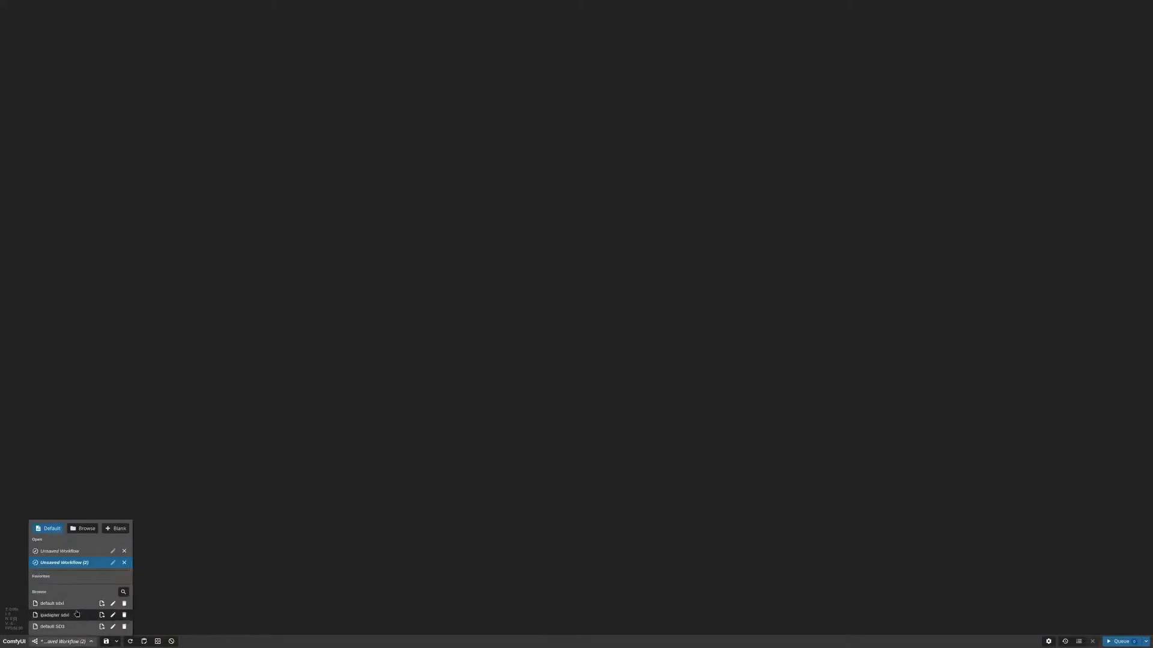
{"action": "left_click", "coordinate": [57, 612]}
Step: Add an IPAdapter Mad Scientist node and place it above the IPAdapter Advanced node
{"action": "left_click_drag", "start_coordinate": [305, 64], "coordinate": [721, 205]}
{"action": "scroll", "coordinate": [722, 205], "scroll_direction": "up", "scroll_amount": 3}
{"action": "scroll", "coordinate": [721, 206], "scroll_direction": "up", "scroll_amount": 3}
{"action": "double_click", "coordinate": [711, 161]}
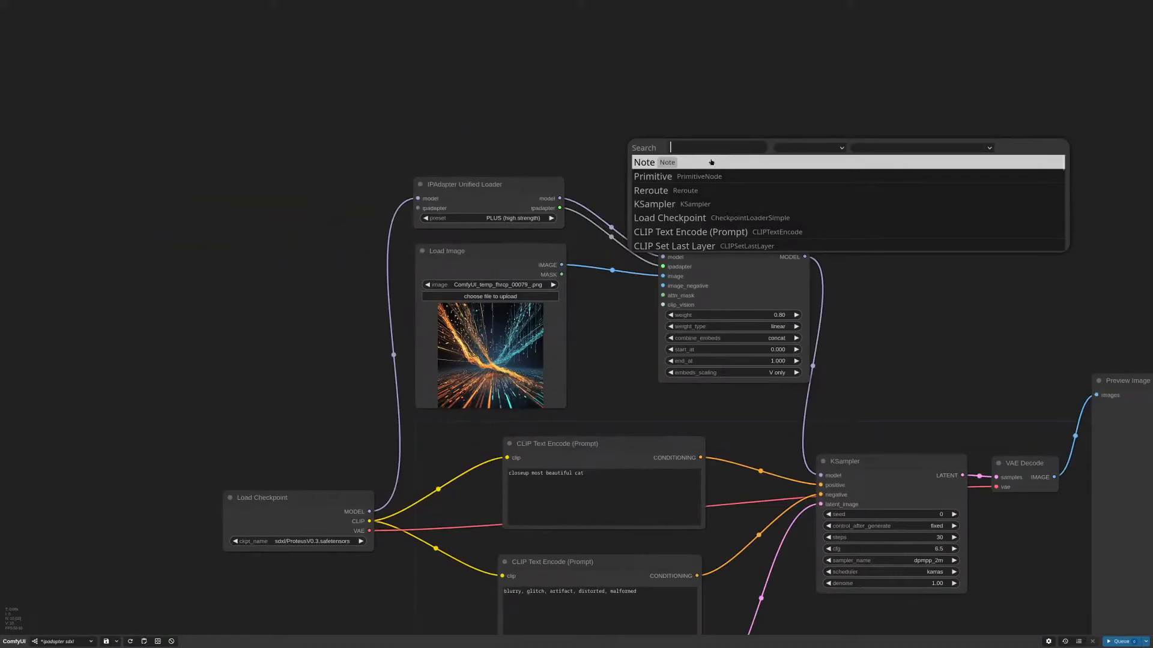
{"action": "type", "text": "madsc"}
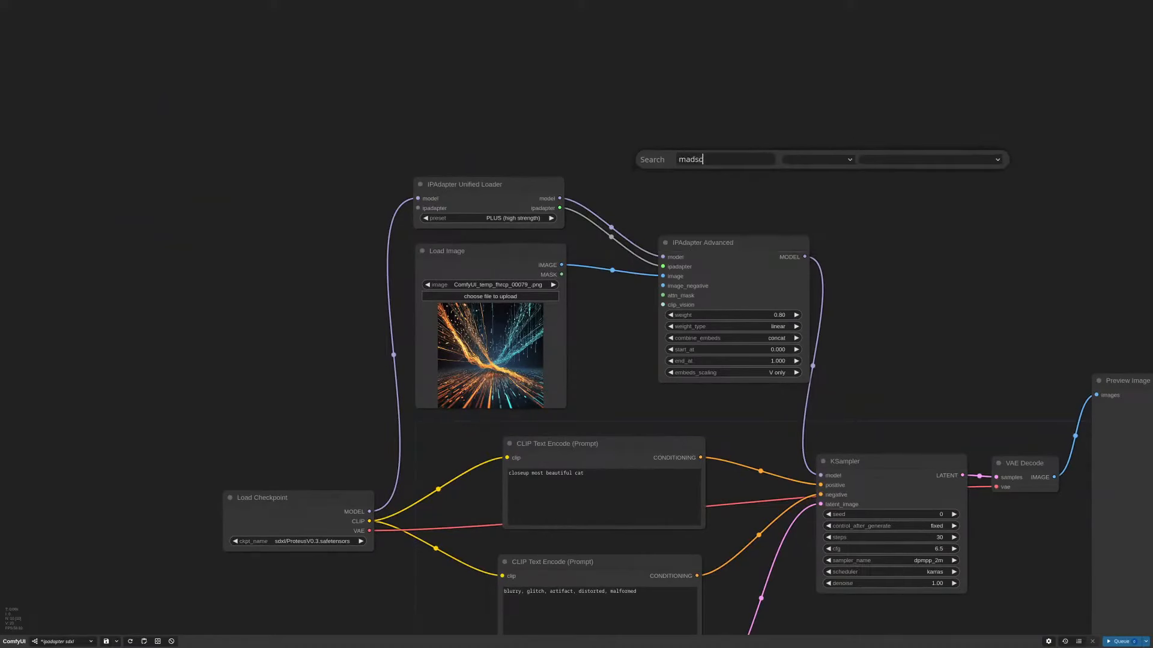
{"action": "key", "text": "BackSpace"}
{"action": "key", "text": "BackSpace"}
{"action": "key", "text": "Down"}
{"action": "key", "text": "Down"}
{"action": "key", "text": "Return"}
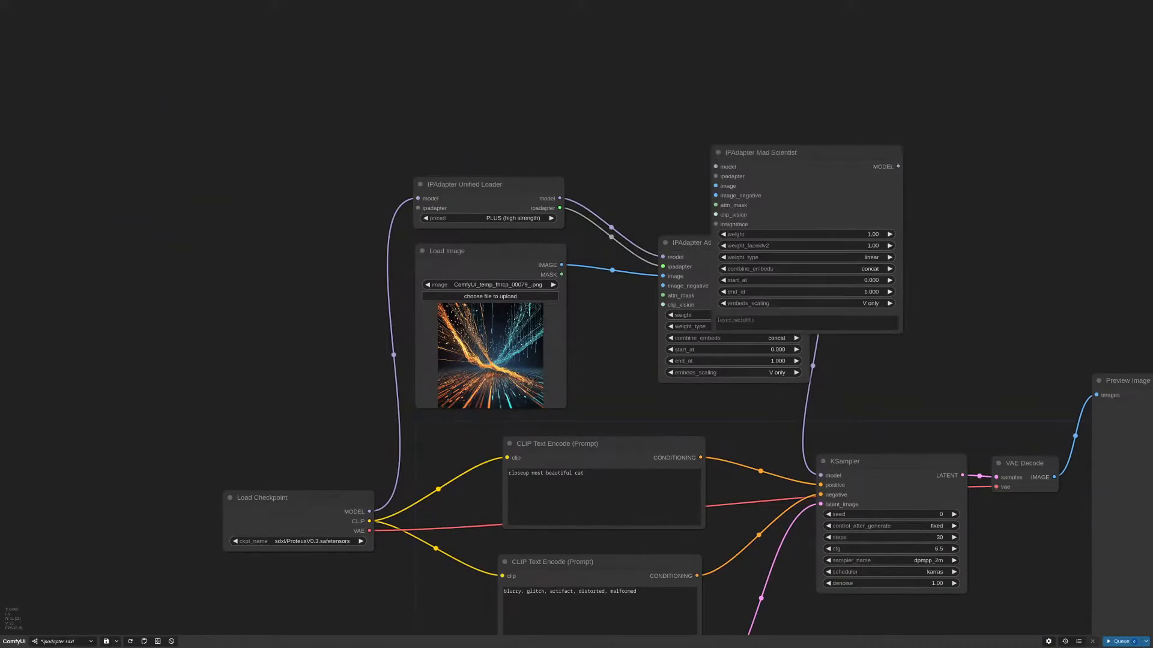
{"action": "left_click_drag", "start_coordinate": [776, 152], "coordinate": [748, 40]}
Step: Connect the IPAdapter Unified Loader's model and ipadapter outputs to the IPAdapter Mad Scientist node
{"action": "left_click_drag", "start_coordinate": [593, 103], "coordinate": [592, 246]}
{"action": "left_click_drag", "start_coordinate": [662, 400], "coordinate": [718, 331]}
{"action": "left_click_drag", "start_coordinate": [662, 409], "coordinate": [687, 206]}
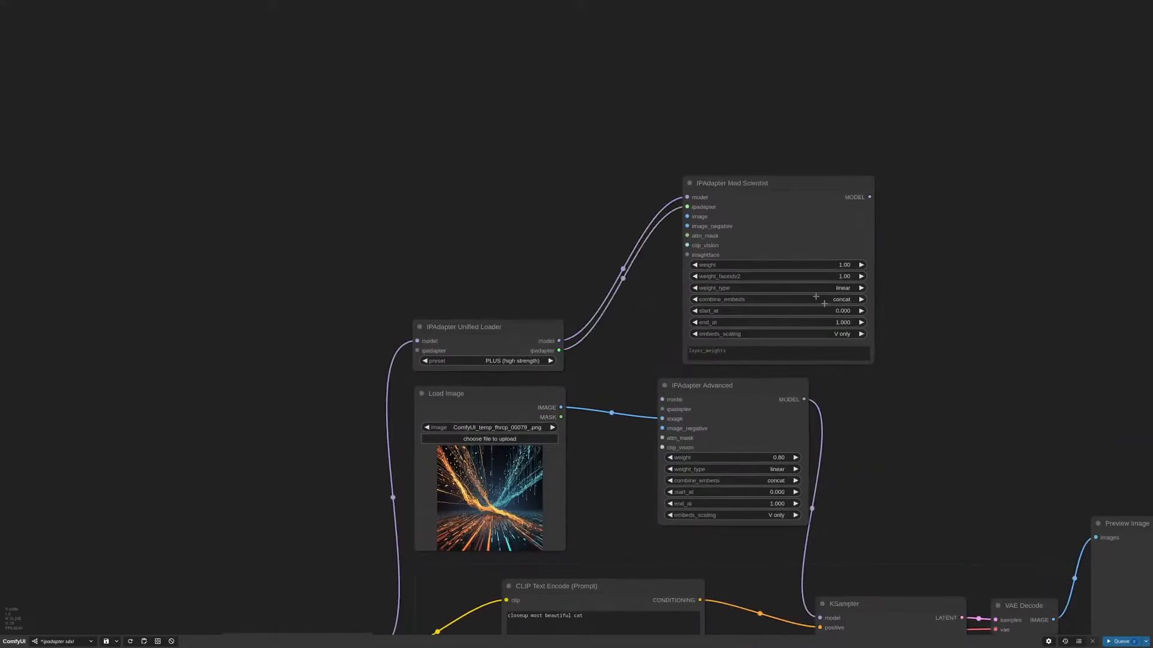
Step: Connect IPAdapter Mad Scientist's MODEL output to the KSampler and delete the IPAdapter Advanced node
{"action": "scroll", "coordinate": [918, 390], "scroll_direction": "down", "scroll_amount": 3}
{"action": "left_click_drag", "start_coordinate": [873, 411], "coordinate": [745, 243]}
{"action": "left_click_drag", "start_coordinate": [752, 75], "coordinate": [715, 392]}
{"action": "left_click", "coordinate": [630, 217]}
{"action": "key", "text": "Delete"}
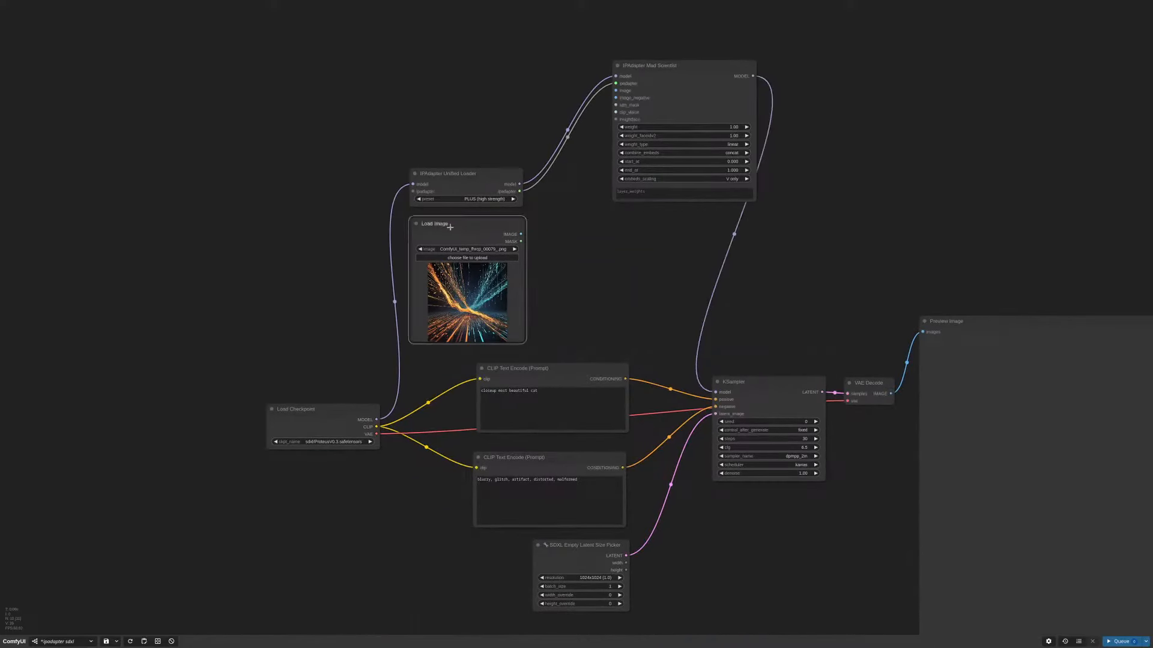
Step: Move the Load Image node aside and add an EmptyImage node below the IPAdapter Unified Loader
{"action": "left_click_drag", "start_coordinate": [446, 233], "coordinate": [281, 233]}
{"action": "left_click_drag", "start_coordinate": [471, 250], "coordinate": [690, 260]}
{"action": "double_click", "coordinate": [691, 260]}
{"action": "type", "text": "empty"}
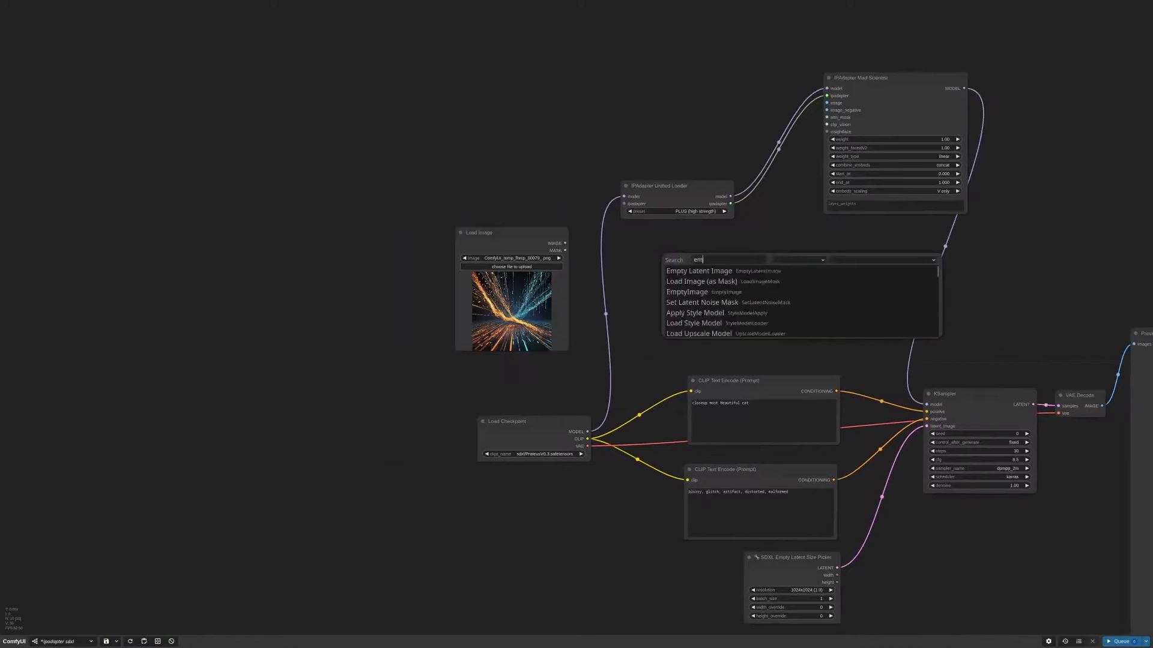
{"action": "key", "text": "Down"}
{"action": "key", "text": "Down"}
{"action": "key", "text": "Return"}
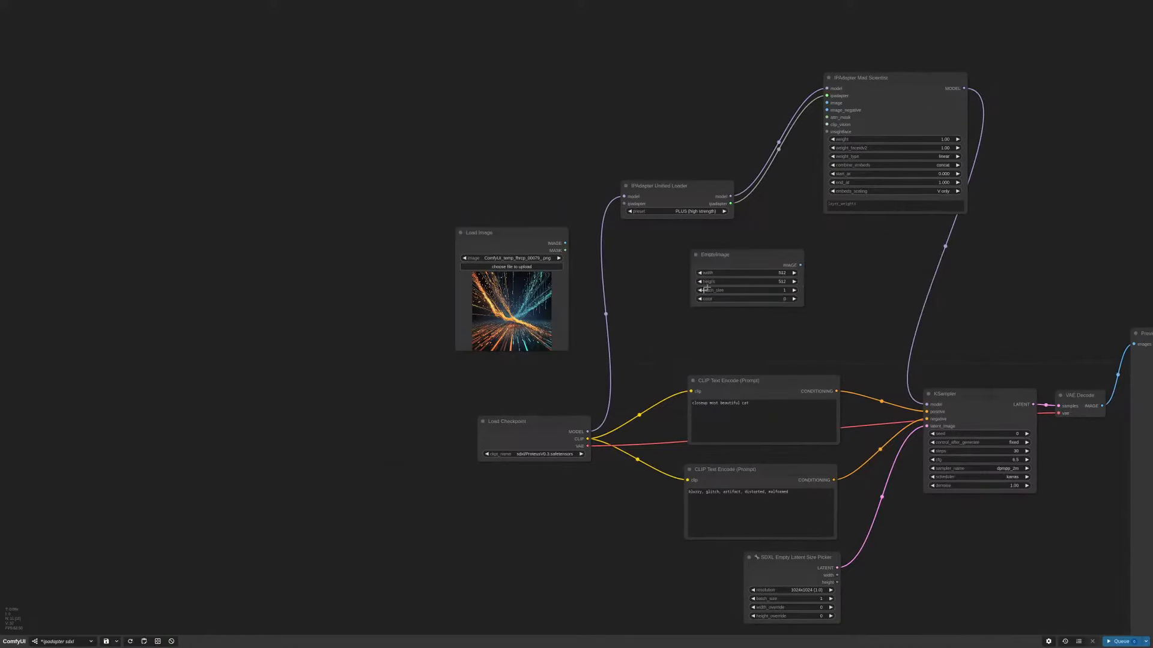
Step: Set the EmptyImage node's color to 222222
{"action": "scroll", "coordinate": [829, 307], "scroll_direction": "up", "scroll_amount": 8}
{"action": "left_click", "coordinate": [735, 297]}
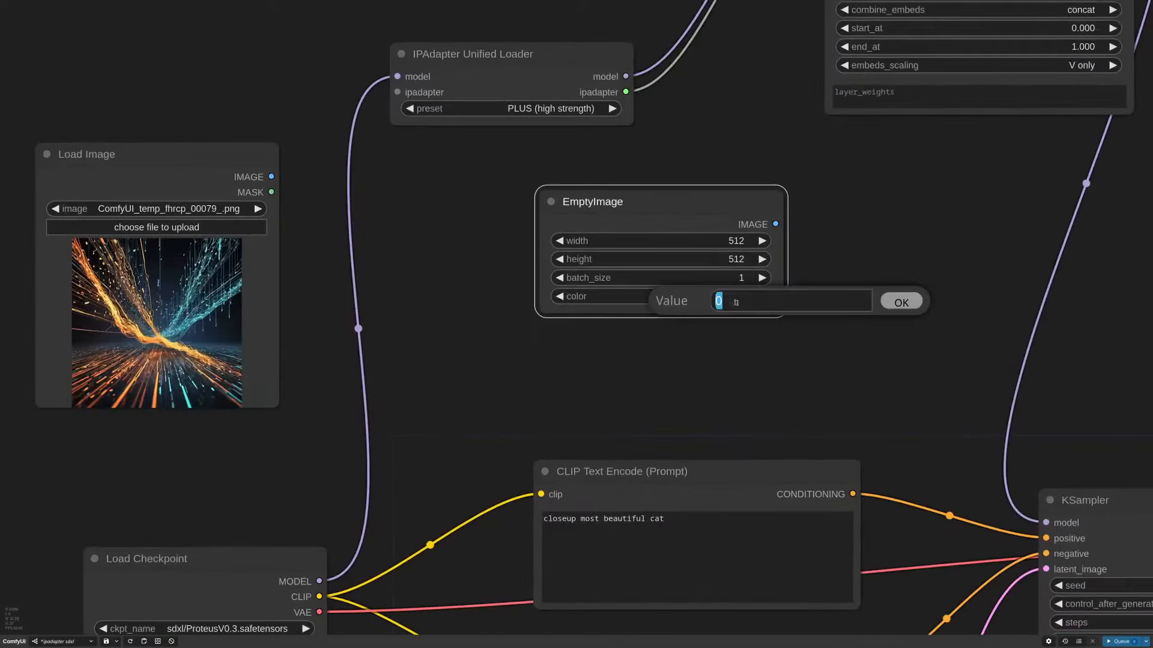
{"action": "type", "text": "222222"}
{"action": "key", "text": "Return"}
Step: Check the EmptyImage color by attaching a Preview Image node, muting the final Preview Image and running the workflow
{"action": "left_click_drag", "start_coordinate": [775, 225], "coordinate": [868, 219]}
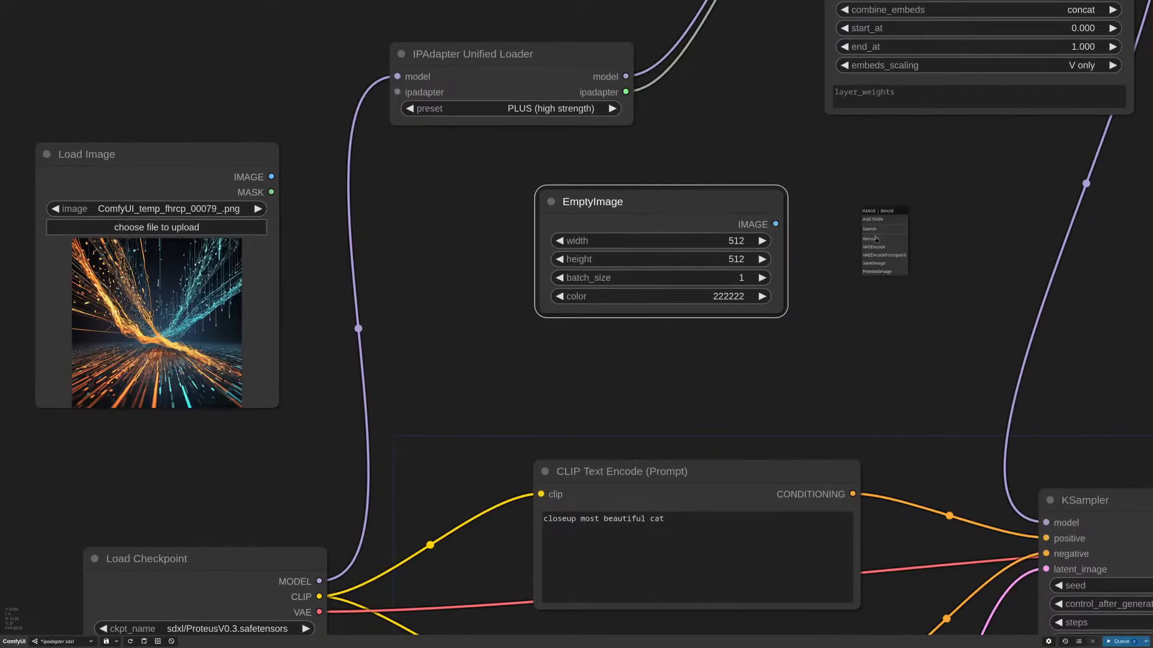
{"action": "left_click", "coordinate": [876, 271]}
{"action": "scroll", "coordinate": [807, 343], "scroll_direction": "down", "scroll_amount": 11}
{"action": "left_click_drag", "start_coordinate": [831, 352], "coordinate": [538, 338]}
{"action": "key", "text": "ctrl+m"}
{"action": "scroll", "coordinate": [634, 289], "scroll_direction": "up", "scroll_amount": 10}
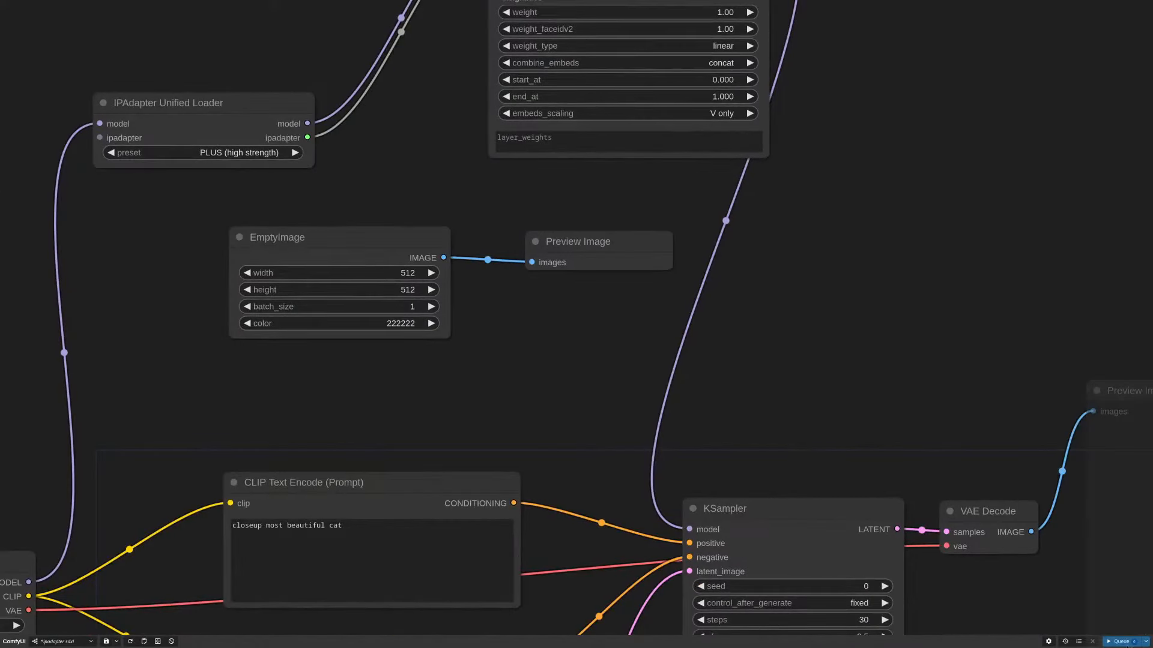
{"action": "left_click", "coordinate": [1127, 645]}
{"action": "left_click_drag", "start_coordinate": [601, 243], "coordinate": [604, 204]}
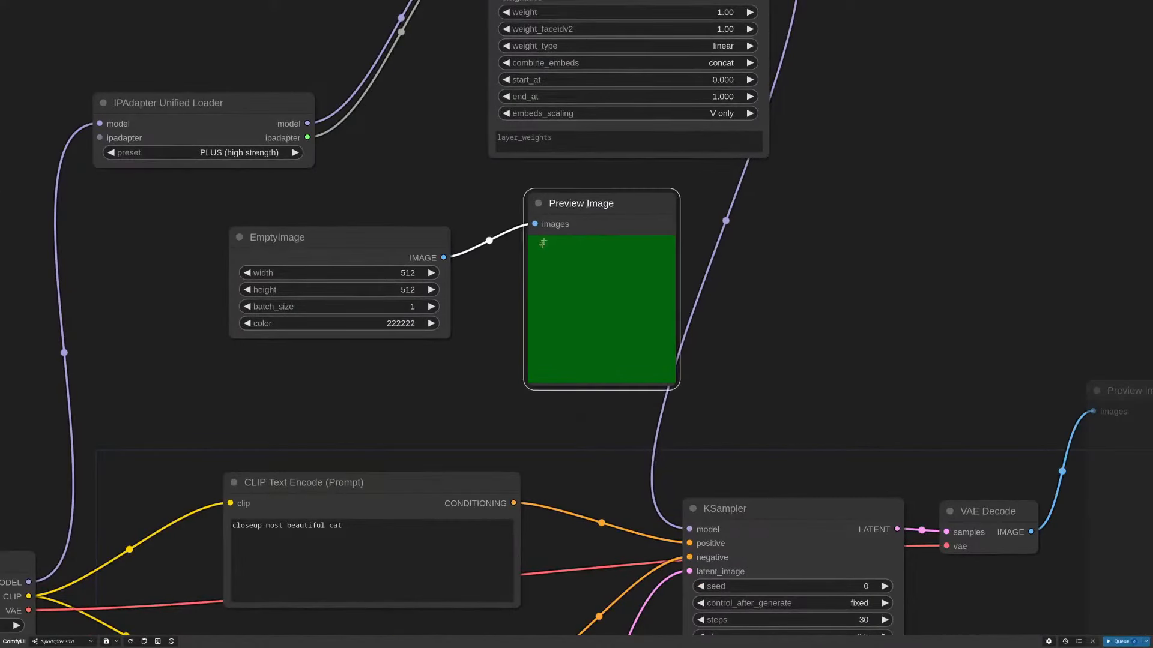
Step: Connect EmptyImage to IPAdapter Mad Scientist's image input and delete the Preview Image node attached to EmptyImage
{"action": "left_click_drag", "start_coordinate": [508, 201], "coordinate": [689, 415]}
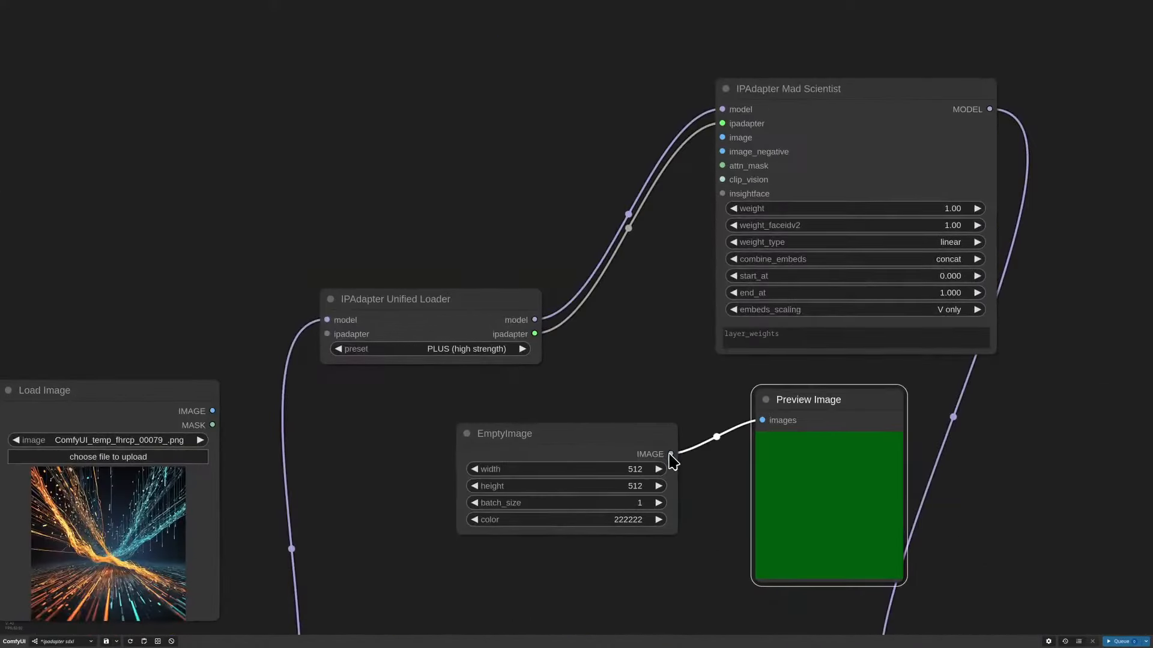
{"action": "left_click_drag", "start_coordinate": [673, 461], "coordinate": [722, 138]}
{"action": "scroll", "coordinate": [653, 287], "scroll_direction": "down", "scroll_amount": 8}
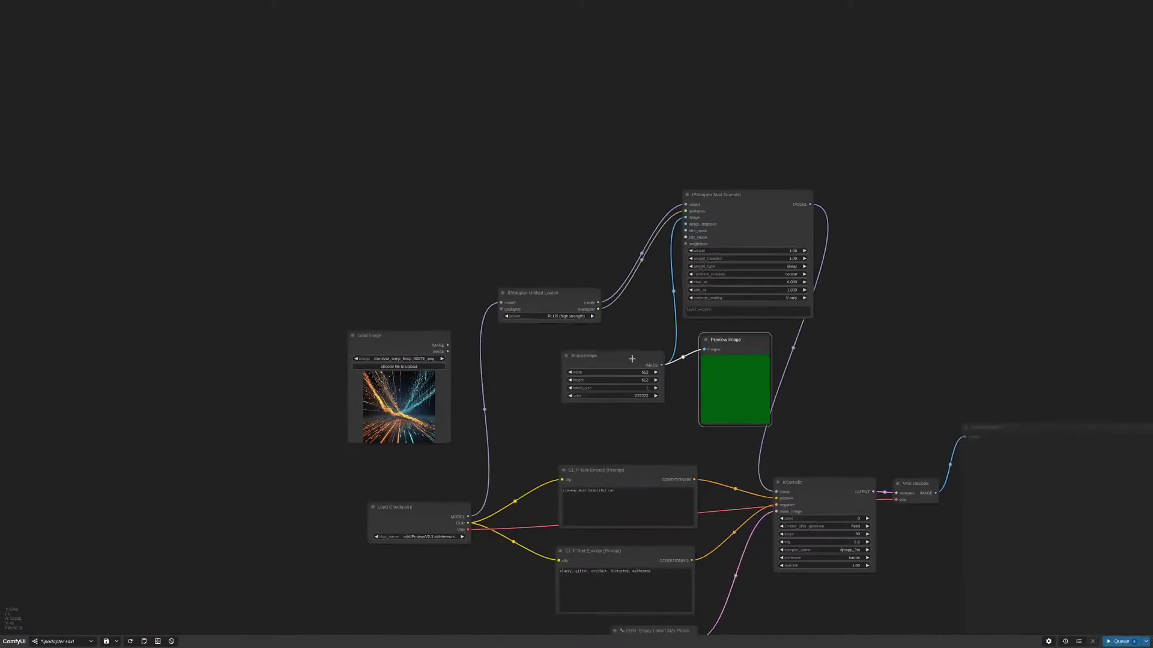
{"action": "left_click", "coordinate": [759, 341]}
{"action": "key", "text": "Delete"}
{"action": "scroll", "coordinate": [763, 340], "scroll_direction": "up", "scroll_amount": 8}
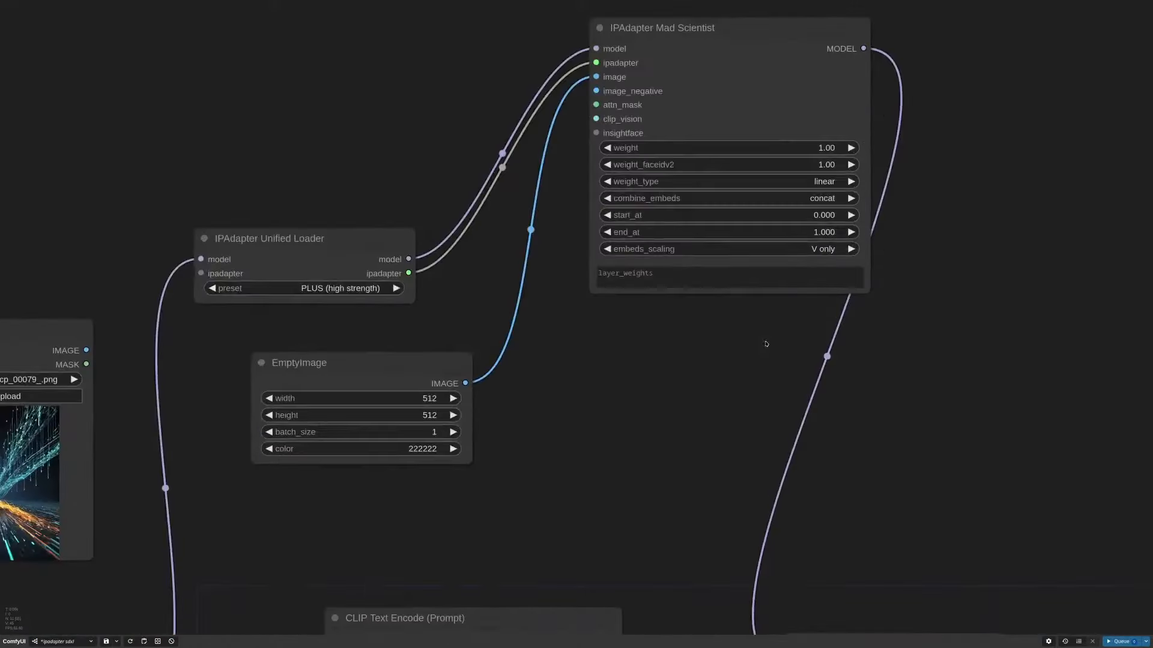
Step: Set the IPAdapter Mad Scientist's layer_weights to 0:1
{"action": "left_click_drag", "start_coordinate": [958, 191], "coordinate": [970, 243]}
{"action": "left_click", "coordinate": [651, 324]}
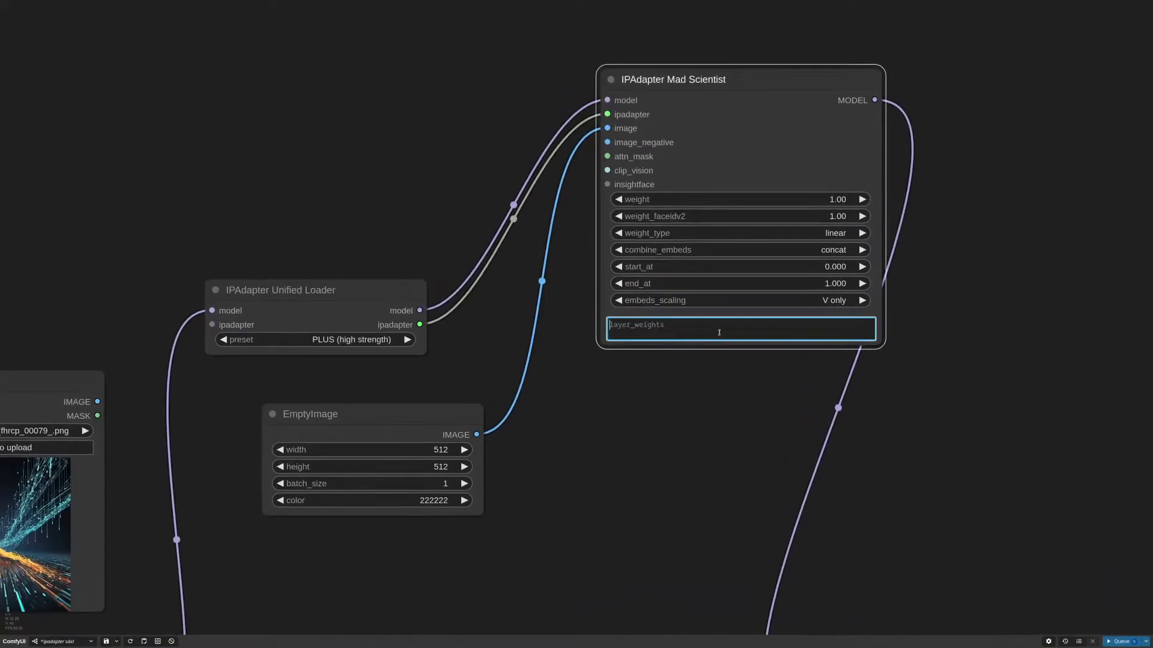
{"action": "type", "text": "0:1"}
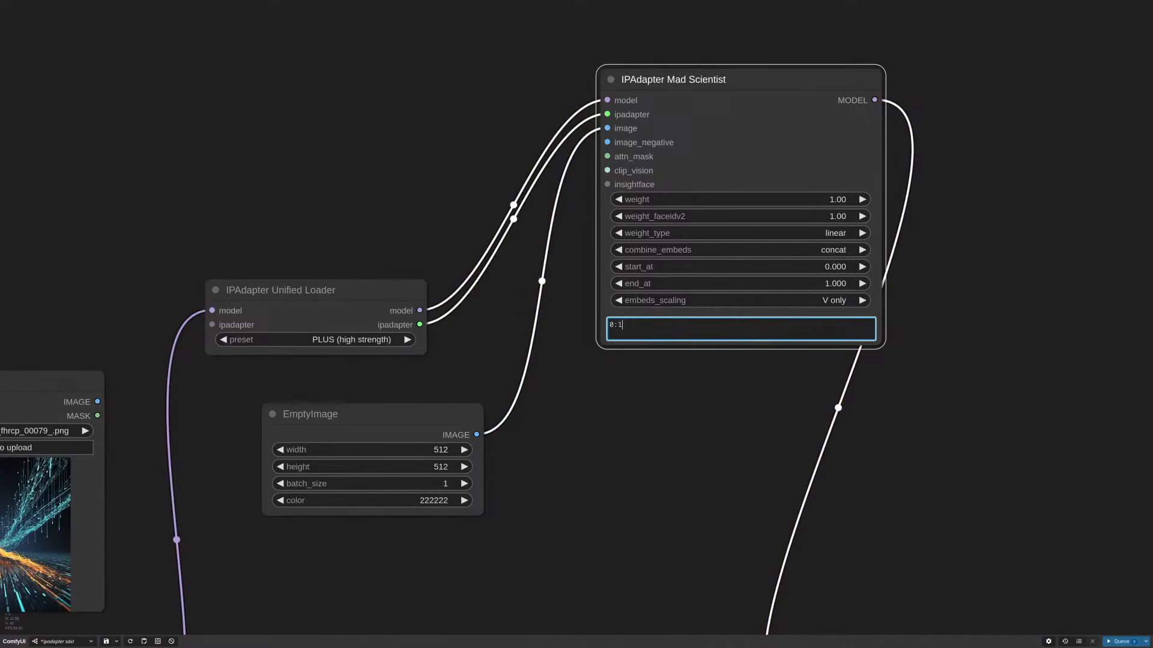
Step: Reposition the EmptyImage and IPAdapter Mad Scientist nodes so they line up beside the IPAdapter Unified Loader
{"action": "left_click_drag", "start_coordinate": [459, 412], "coordinate": [446, 403]}
{"action": "scroll", "coordinate": [582, 413], "scroll_direction": "down", "scroll_amount": 7}
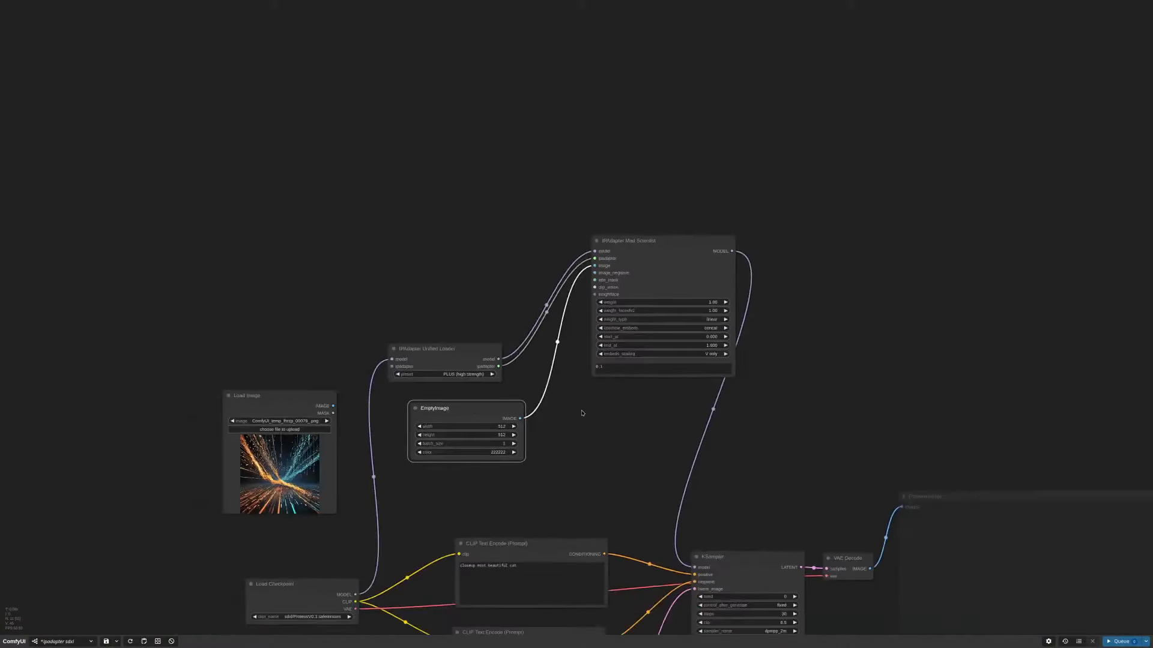
{"action": "left_click_drag", "start_coordinate": [677, 250], "coordinate": [661, 358]}
{"action": "left_click_drag", "start_coordinate": [713, 498], "coordinate": [849, 330]}
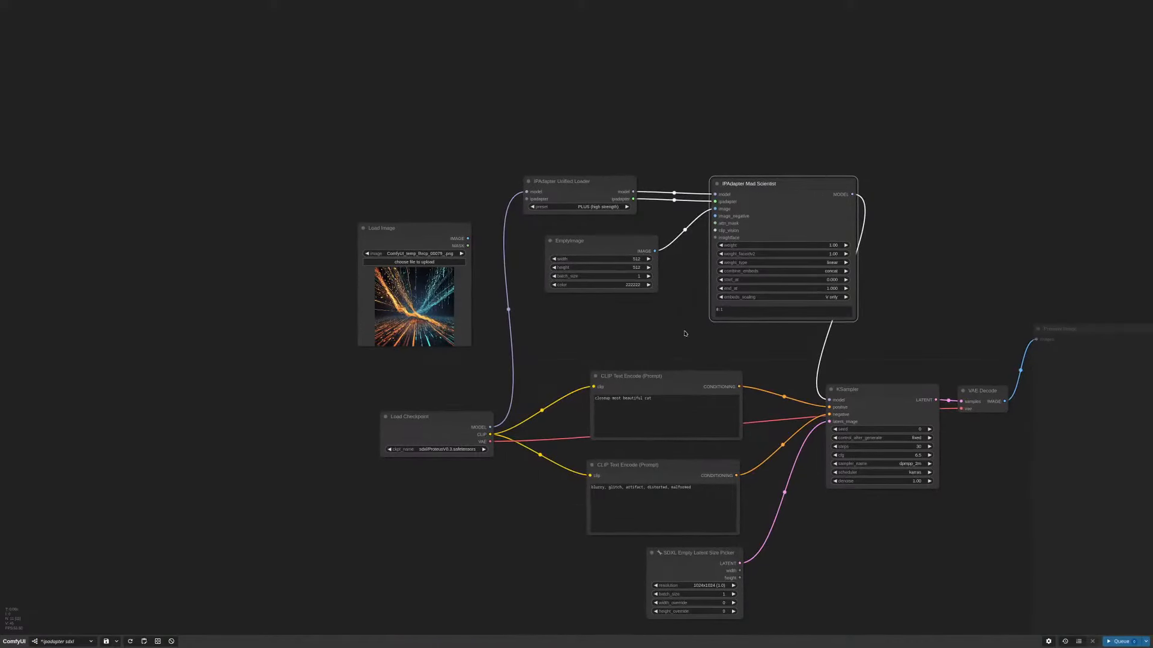
Step: Replace the positive prompt with "3d render of an empty room, highly detailed, 4k"
{"action": "scroll", "coordinate": [682, 330], "scroll_direction": "up", "scroll_amount": 9}
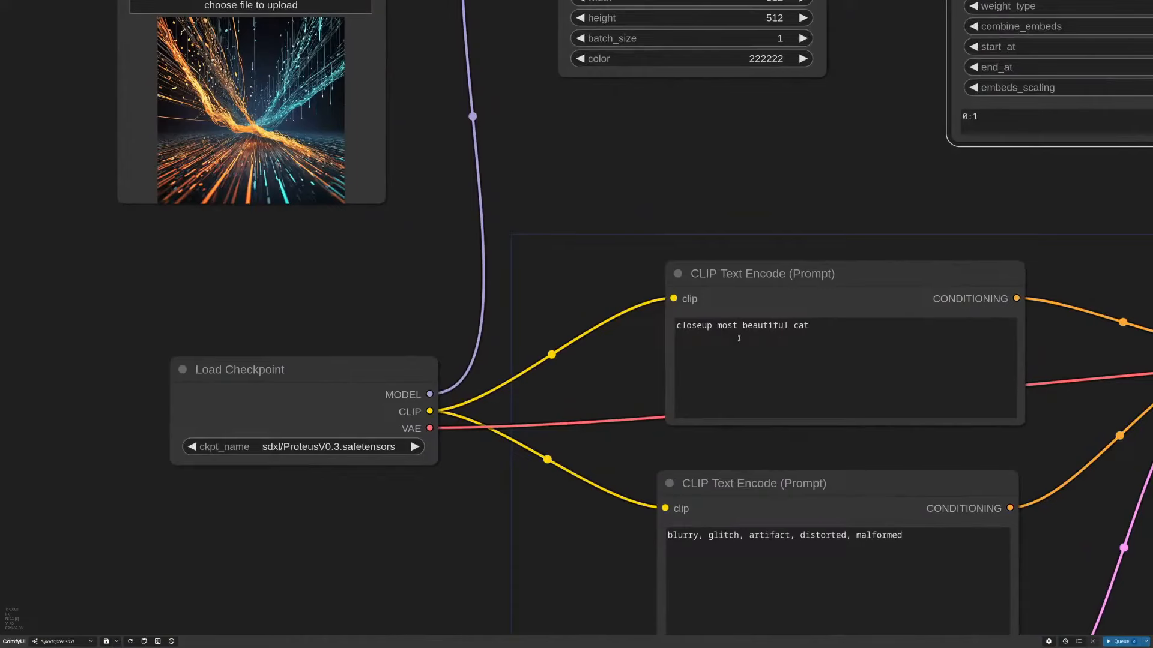
{"action": "scroll", "coordinate": [799, 332], "scroll_direction": "down", "scroll_amount": 8}
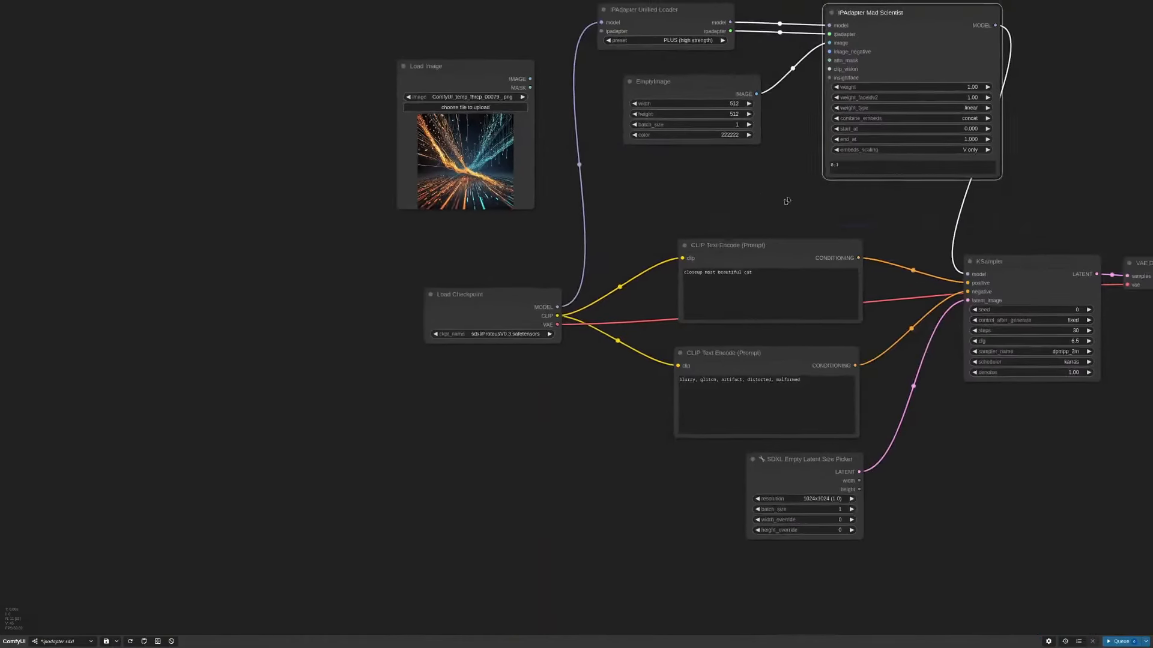
{"action": "left_click_drag", "start_coordinate": [785, 198], "coordinate": [716, 253]}
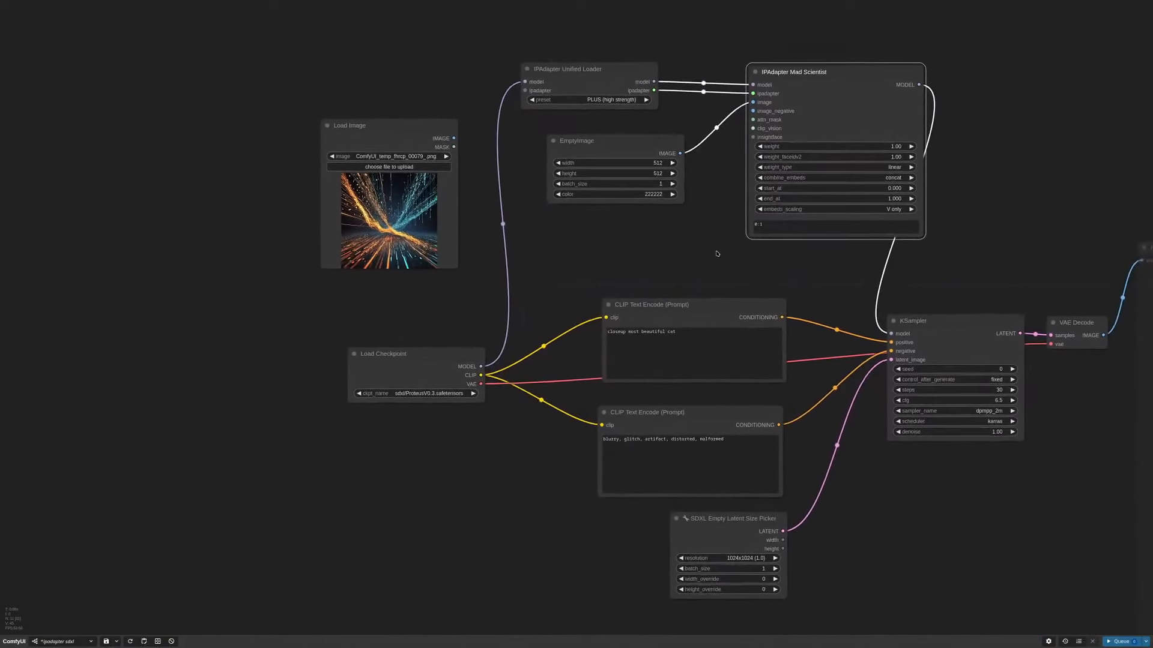
{"action": "scroll", "coordinate": [666, 241], "scroll_direction": "down", "scroll_amount": 7}
{"action": "scroll", "coordinate": [666, 241], "scroll_direction": "up", "scroll_amount": 8}
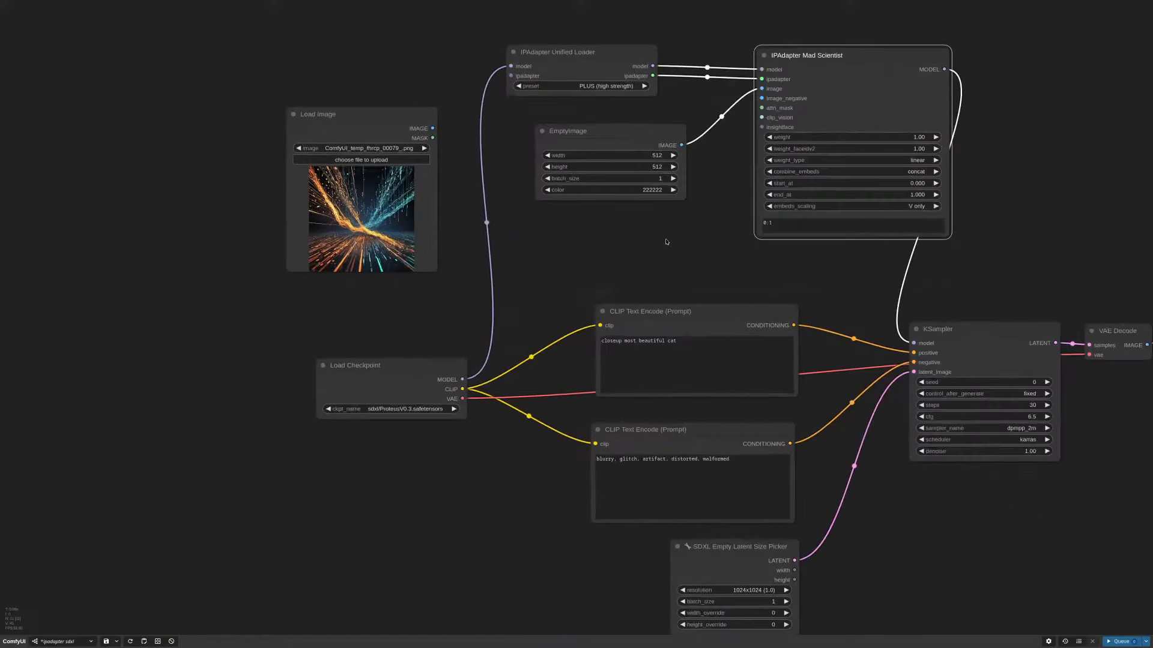
{"action": "scroll", "coordinate": [597, 263], "scroll_direction": "up", "scroll_amount": 2}
{"action": "left_click_drag", "start_coordinate": [670, 240], "coordinate": [793, 195]}
{"action": "double_click", "coordinate": [810, 312]}
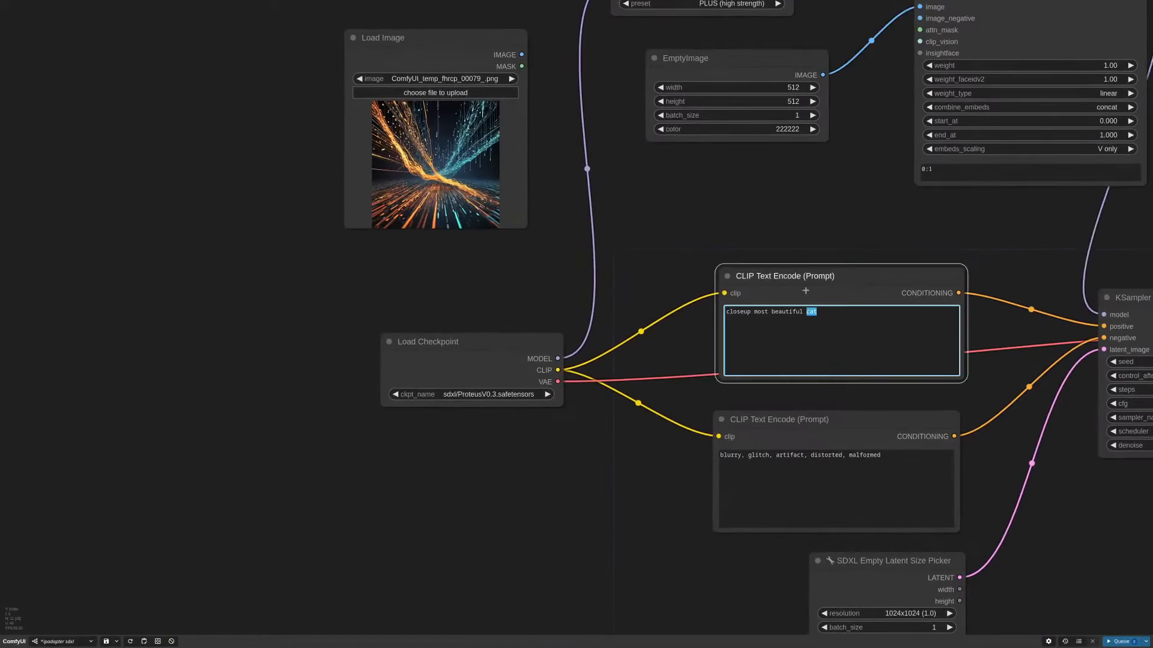
{"action": "left_click", "coordinate": [795, 220]}
{"action": "scroll", "coordinate": [769, 300], "scroll_direction": "up", "scroll_amount": 5}
{"action": "triple_click", "coordinate": [778, 330]}
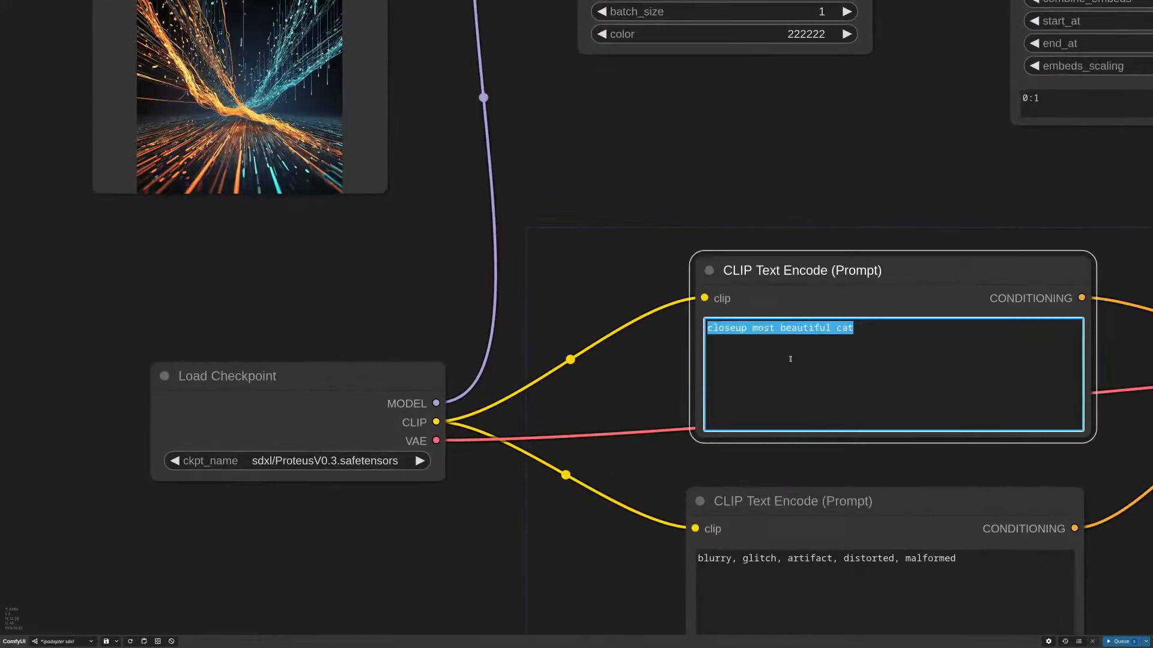
{"action": "type", "text": "3"}
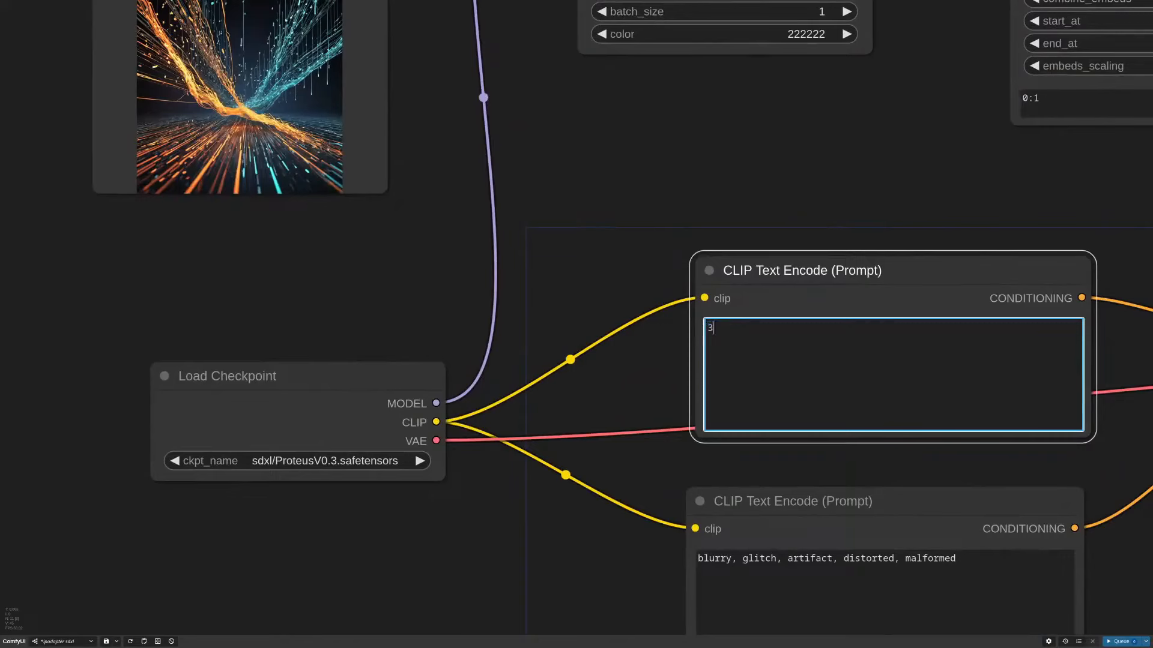
{"action": "type", "text": "d render of "}
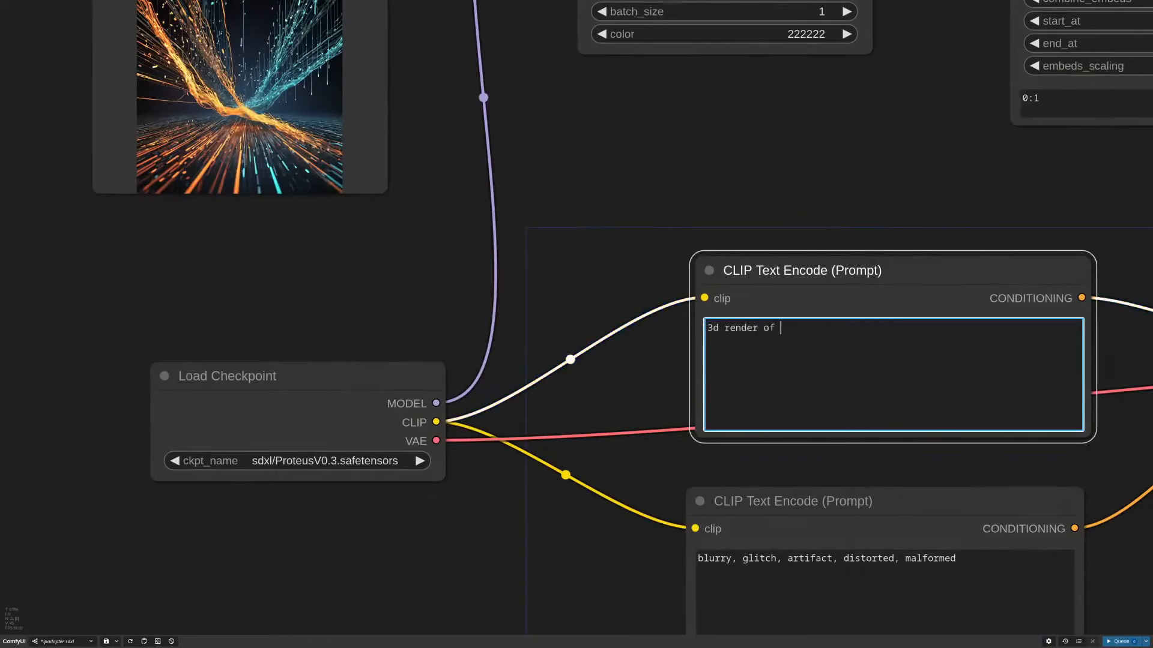
{"action": "type", "text": "an empty room, highly detailed, 4k"}
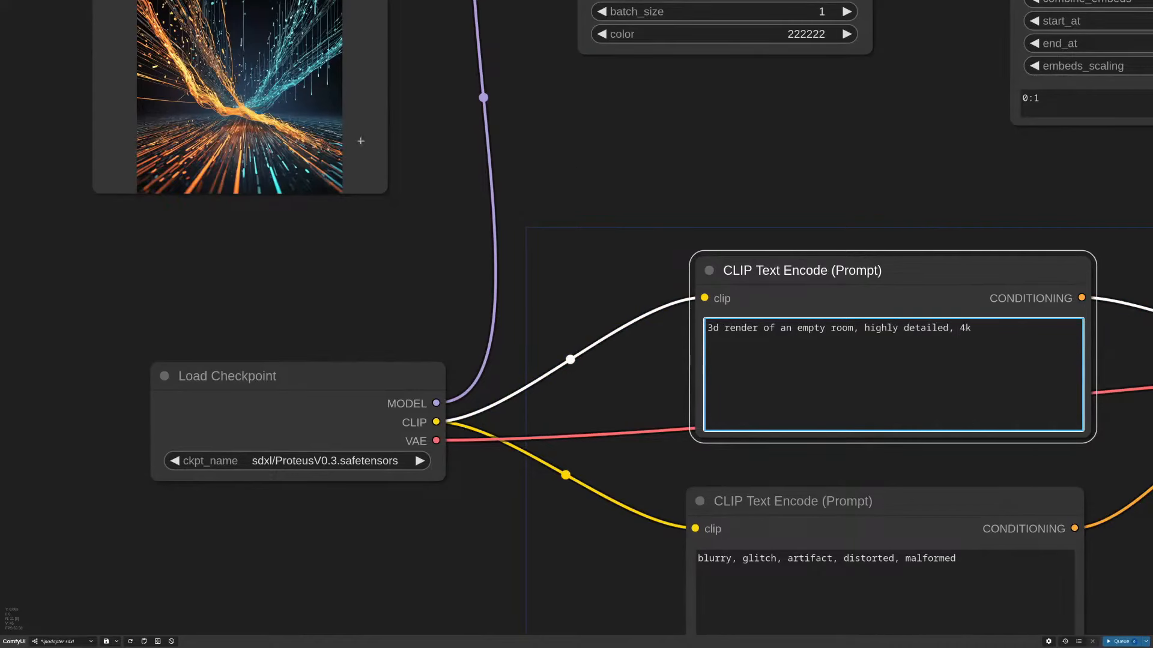
{"action": "scroll", "coordinate": [657, 185], "scroll_direction": "down", "scroll_amount": 15}
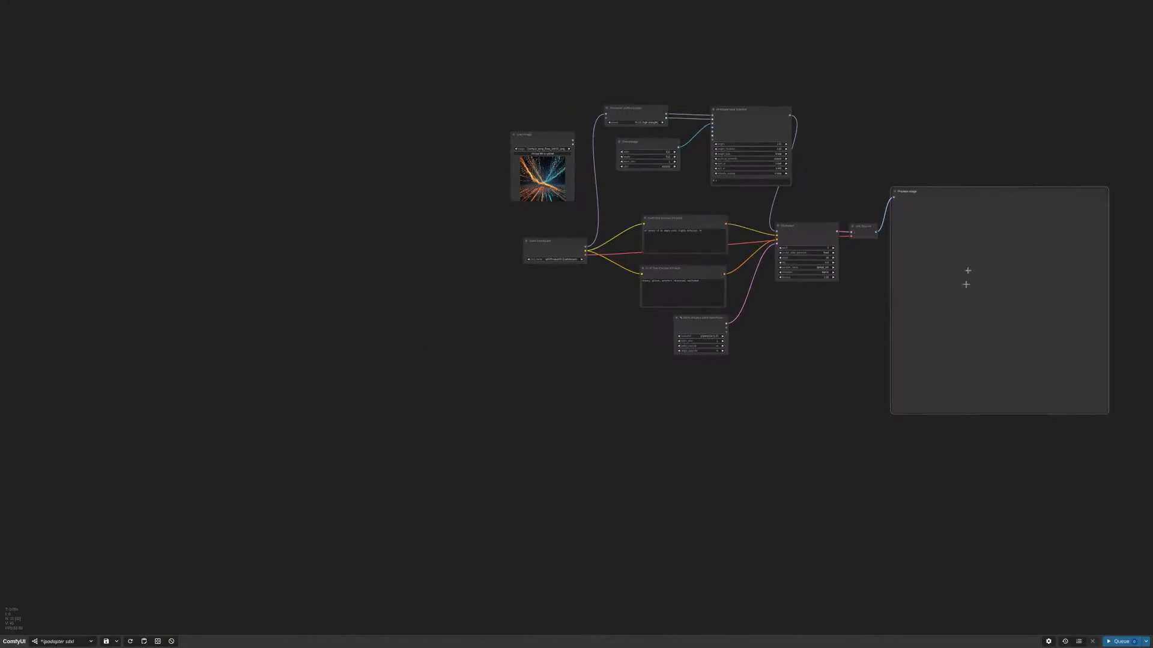
Step: Generate the empty-room image and pull the EmptyImage, IPAdapter Unified Loader, IPAdapter Mad Scientist and Preview Image nodes closer together
{"action": "left_click", "coordinate": [1119, 641]}
{"action": "left_click_drag", "start_coordinate": [653, 142], "coordinate": [660, 162]}
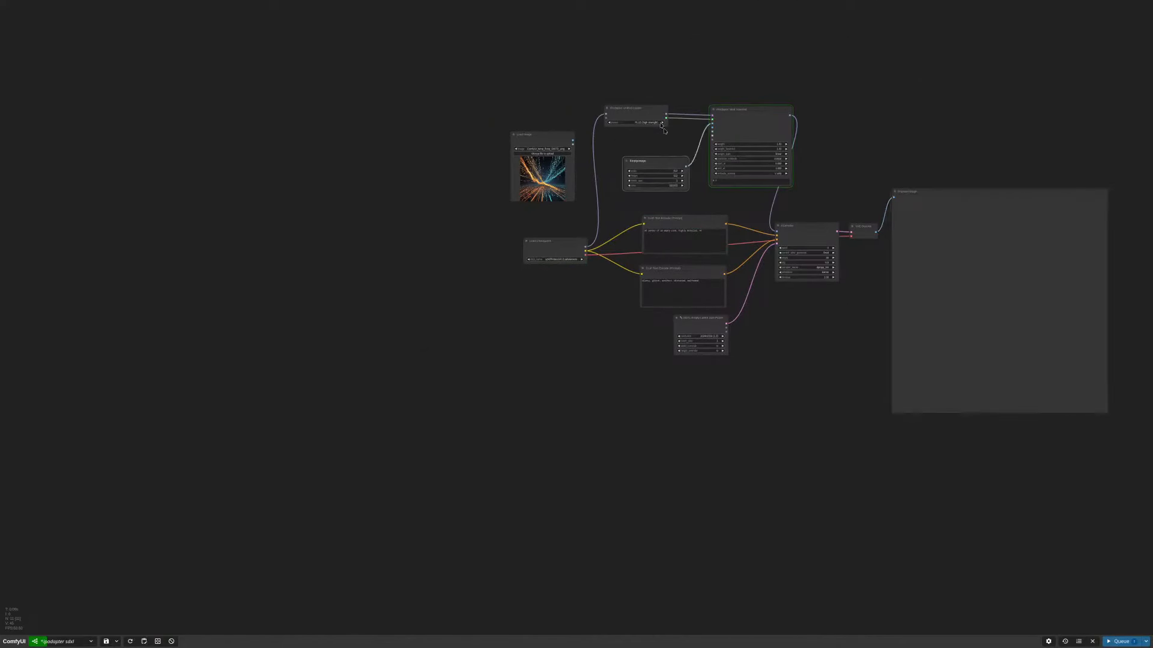
{"action": "left_click_drag", "start_coordinate": [655, 108], "coordinate": [671, 128]}
{"action": "left_click_drag", "start_coordinate": [747, 118], "coordinate": [744, 146]}
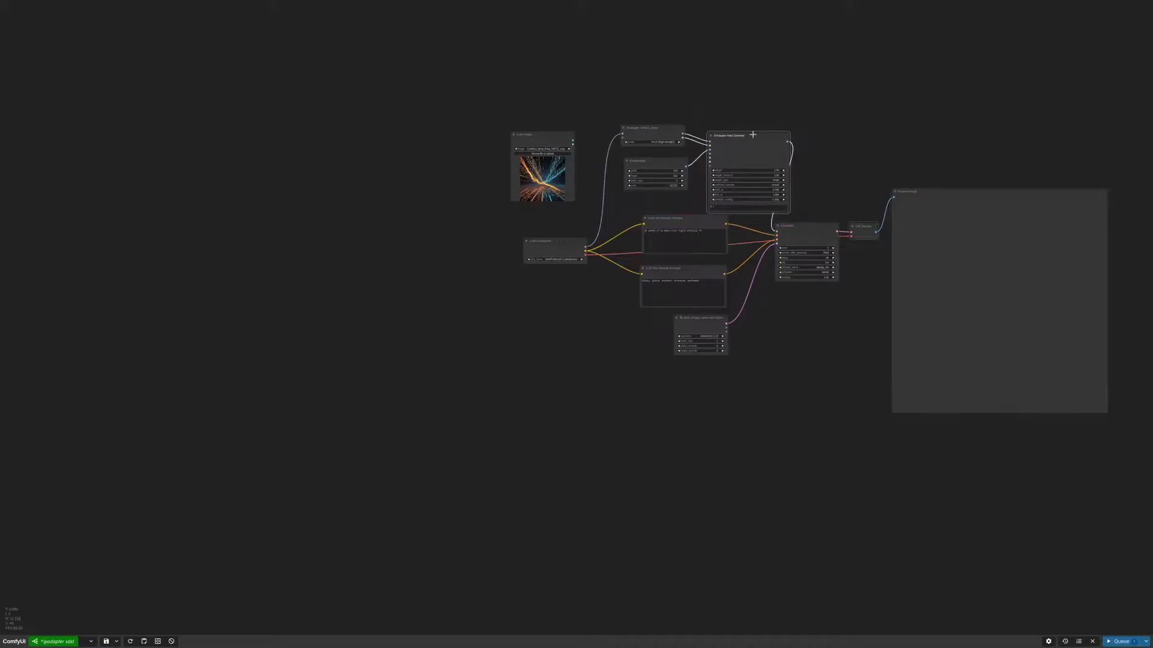
{"action": "left_click_drag", "start_coordinate": [752, 133], "coordinate": [752, 125]}
{"action": "left_click_drag", "start_coordinate": [971, 193], "coordinate": [912, 118]}
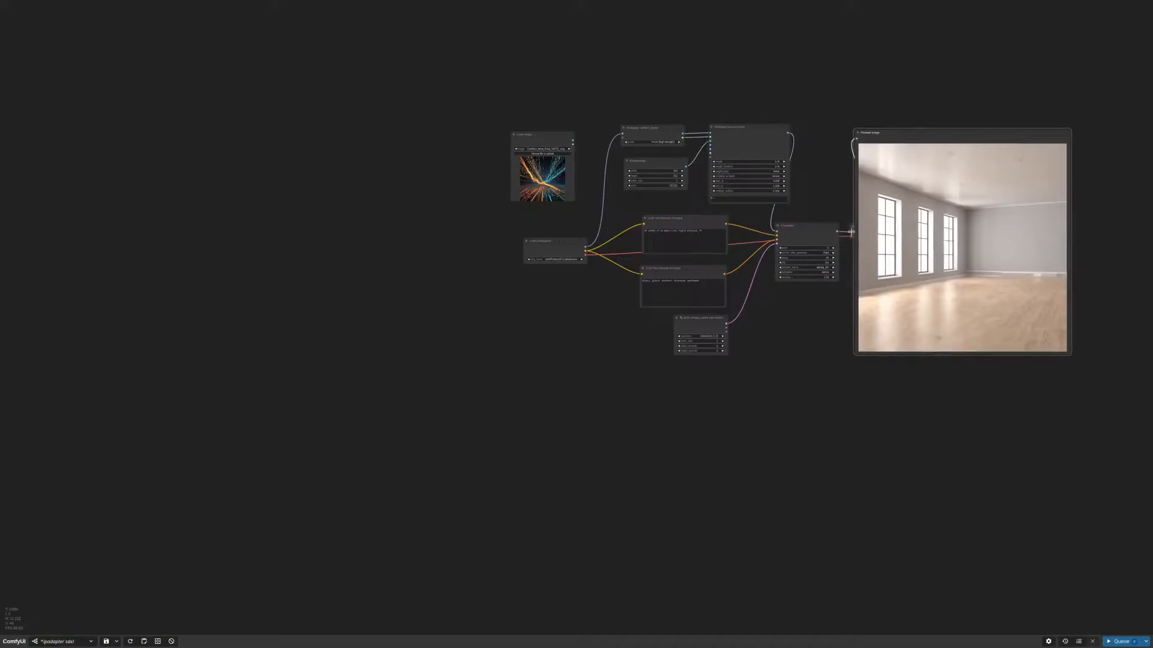
{"action": "scroll", "coordinate": [842, 284], "scroll_direction": "up", "scroll_amount": 8}
{"action": "scroll", "coordinate": [843, 284], "scroll_direction": "down", "scroll_amount": 5}
{"action": "scroll", "coordinate": [843, 284], "scroll_direction": "down", "scroll_amount": 3}
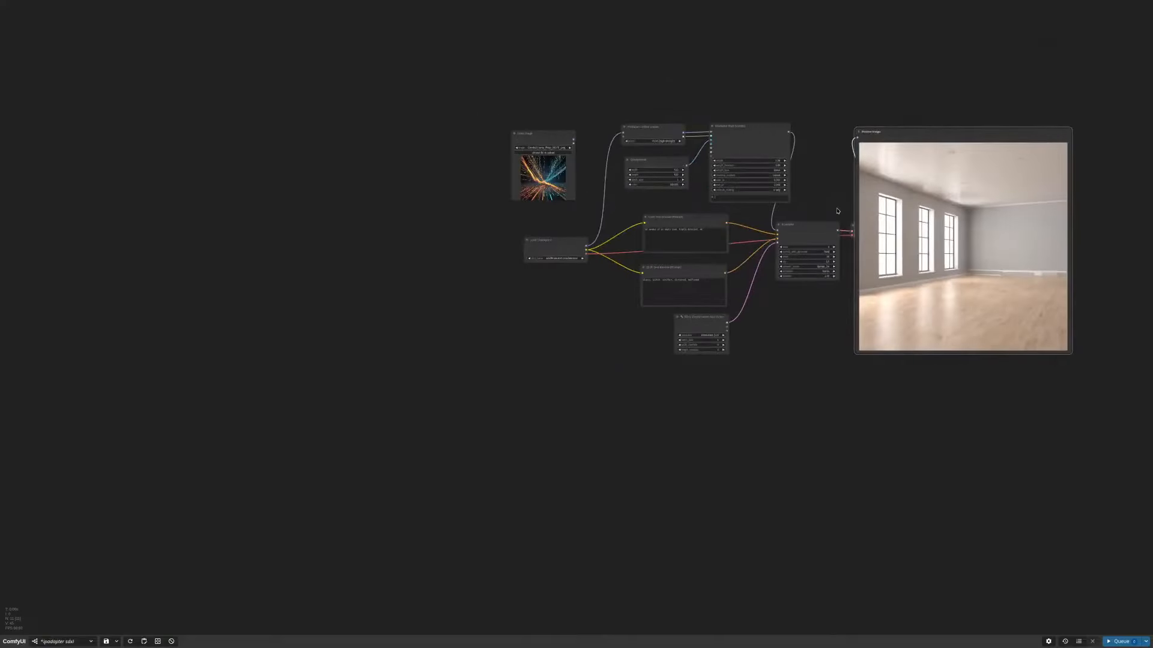
Step: Change the layer index in the IPAdapter Mad Scientist's layer_weights, keeping its weight at 1, and generate the image
{"action": "scroll", "coordinate": [721, 204], "scroll_direction": "up", "scroll_amount": 12}
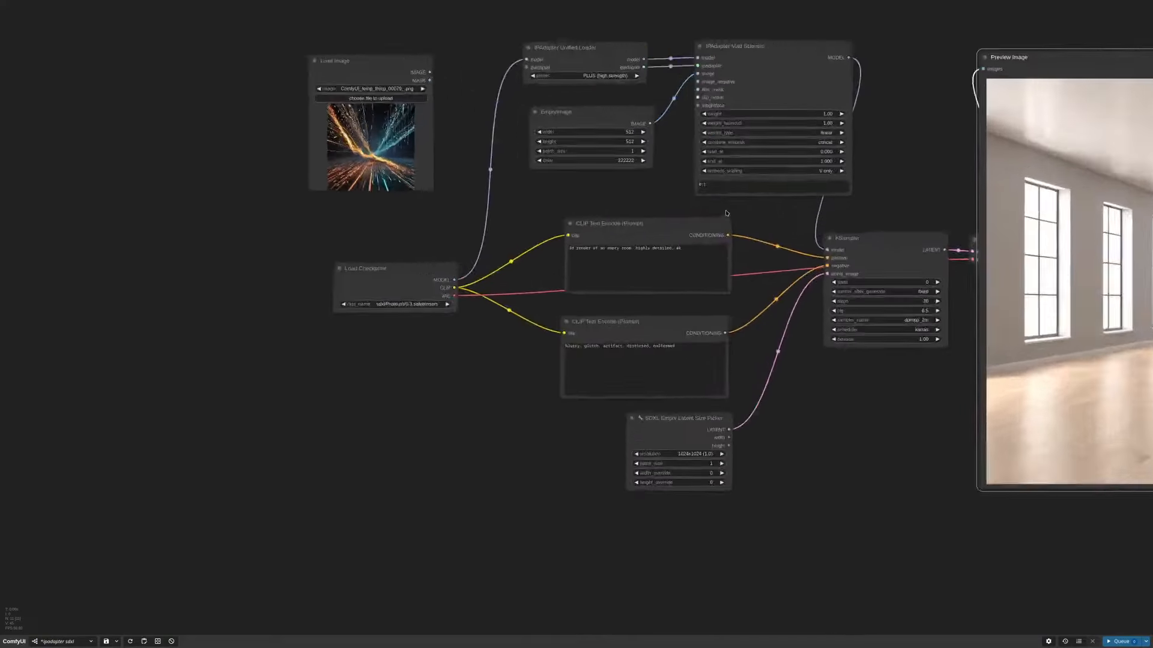
{"action": "left_click", "coordinate": [708, 175]}
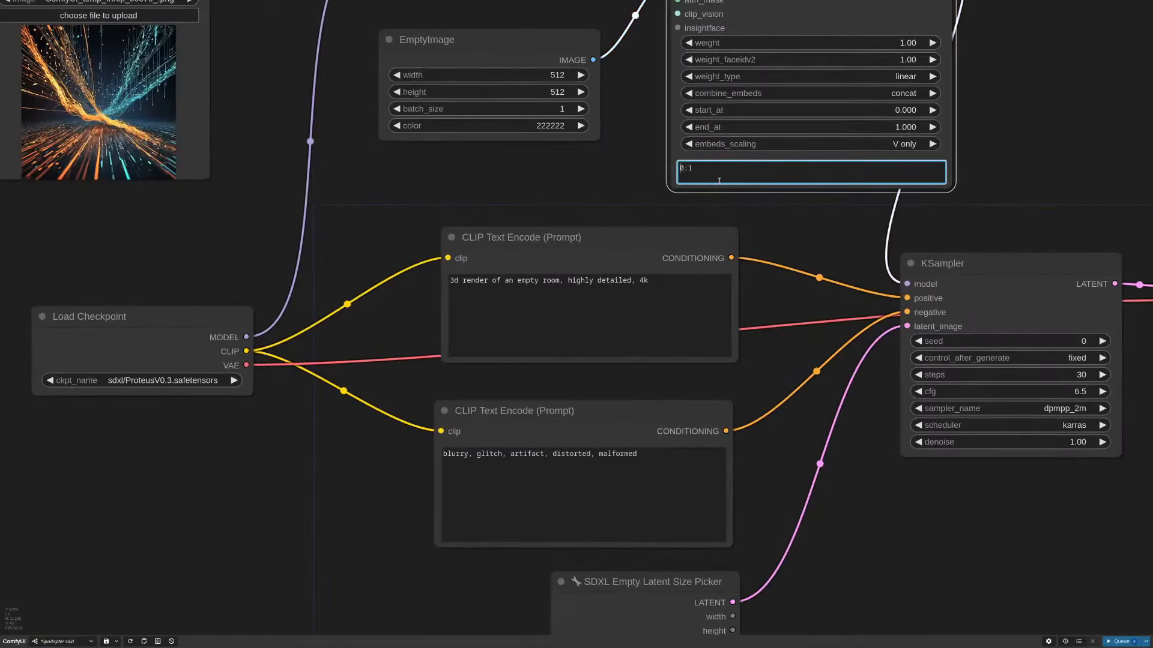
{"action": "scroll", "coordinate": [770, 222], "scroll_direction": "down", "scroll_amount": 12}
{"action": "left_click", "coordinate": [1120, 642]}
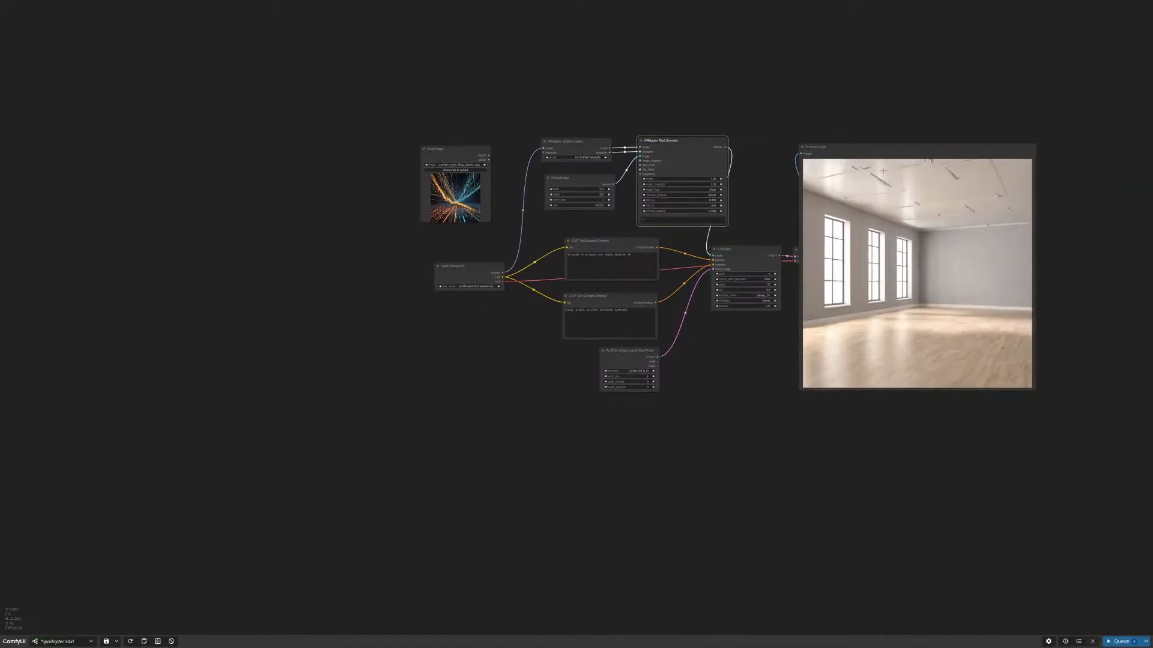
Step: Set the IPAdapter Mad Scientist's layer_weights to 2:1 and generate the image
{"action": "scroll", "coordinate": [631, 227], "scroll_direction": "up", "scroll_amount": 9}
{"action": "scroll", "coordinate": [674, 287], "scroll_direction": "down", "scroll_amount": 13}
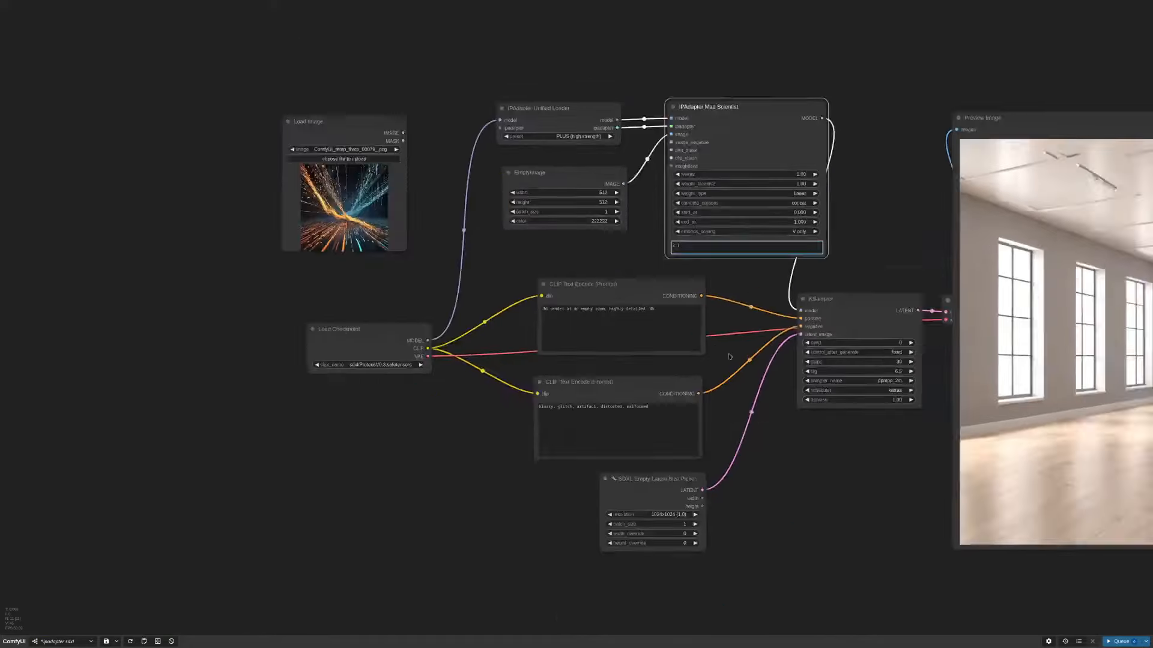
{"action": "left_click", "coordinate": [1126, 641]}
{"action": "scroll", "coordinate": [906, 455], "scroll_direction": "up", "scroll_amount": 8}
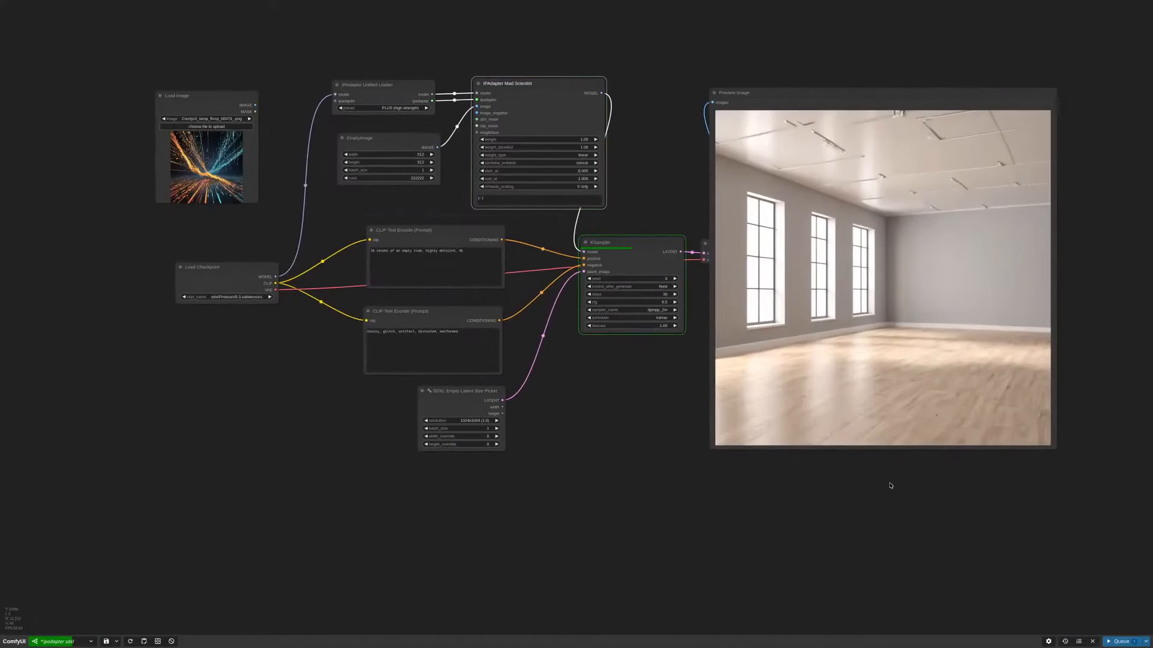
Step: Examine the room image generated with layer 2 alongside the IPAdapter Mad Scientist settings
{"action": "scroll", "coordinate": [853, 69], "scroll_direction": "up", "scroll_amount": 5}
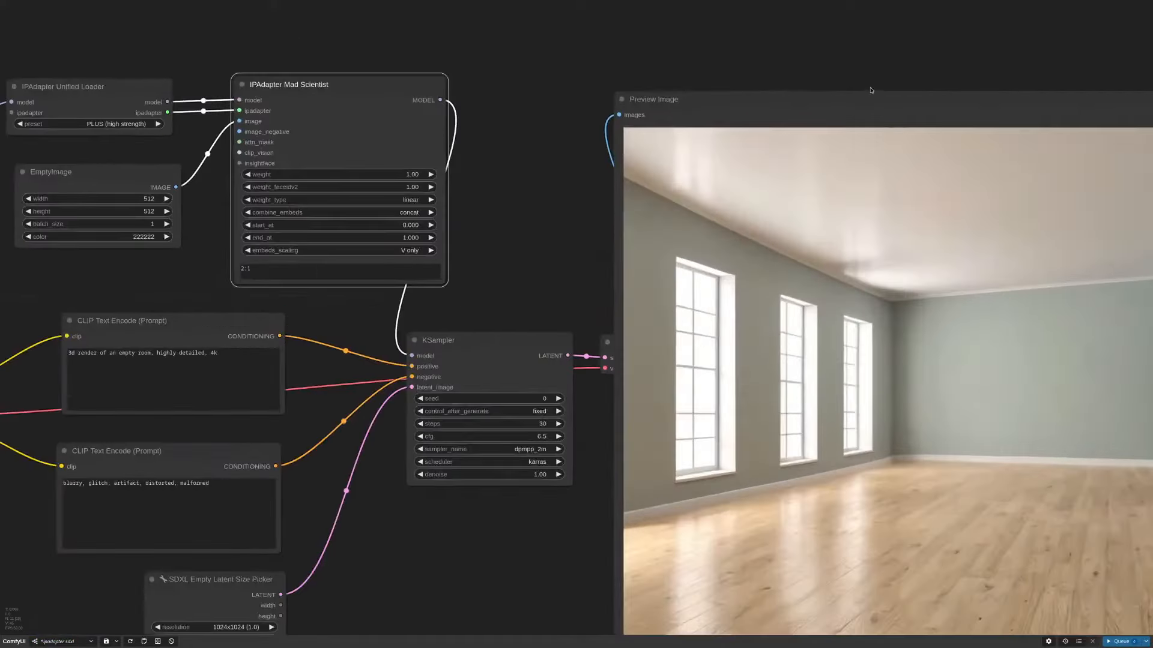
{"action": "scroll", "coordinate": [853, 66], "scroll_direction": "down", "scroll_amount": 2}
{"action": "left_click_drag", "start_coordinate": [305, 230], "coordinate": [468, 218]}
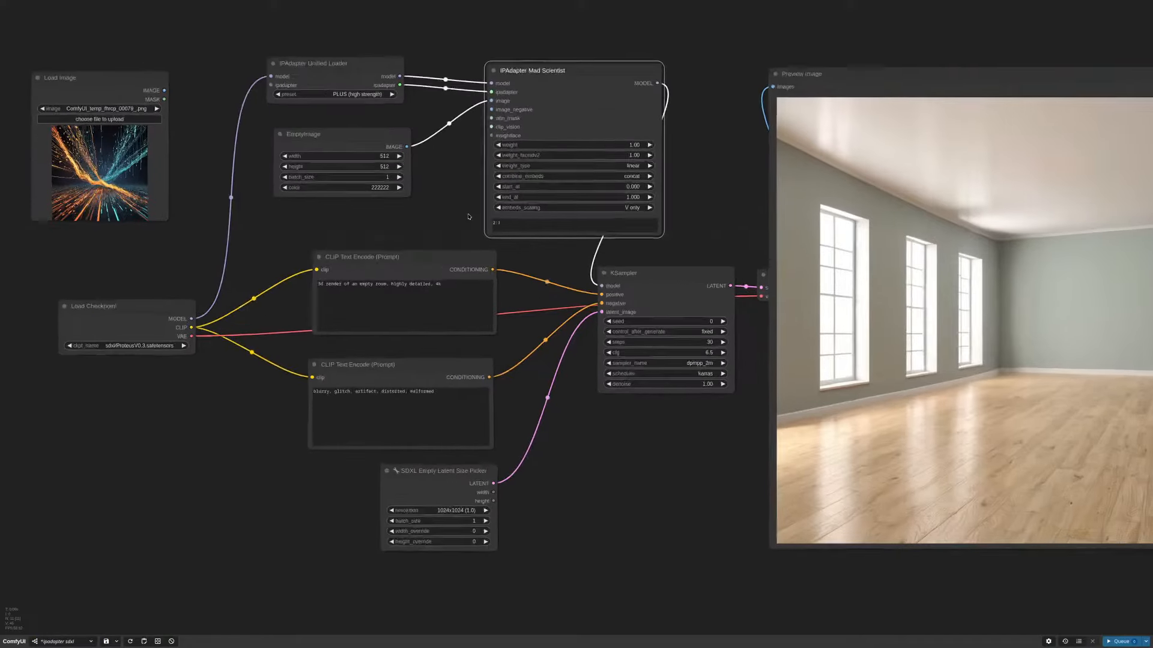
{"action": "scroll", "coordinate": [469, 216], "scroll_direction": "up", "scroll_amount": 1}
{"action": "scroll", "coordinate": [469, 216], "scroll_direction": "up", "scroll_amount": 1}
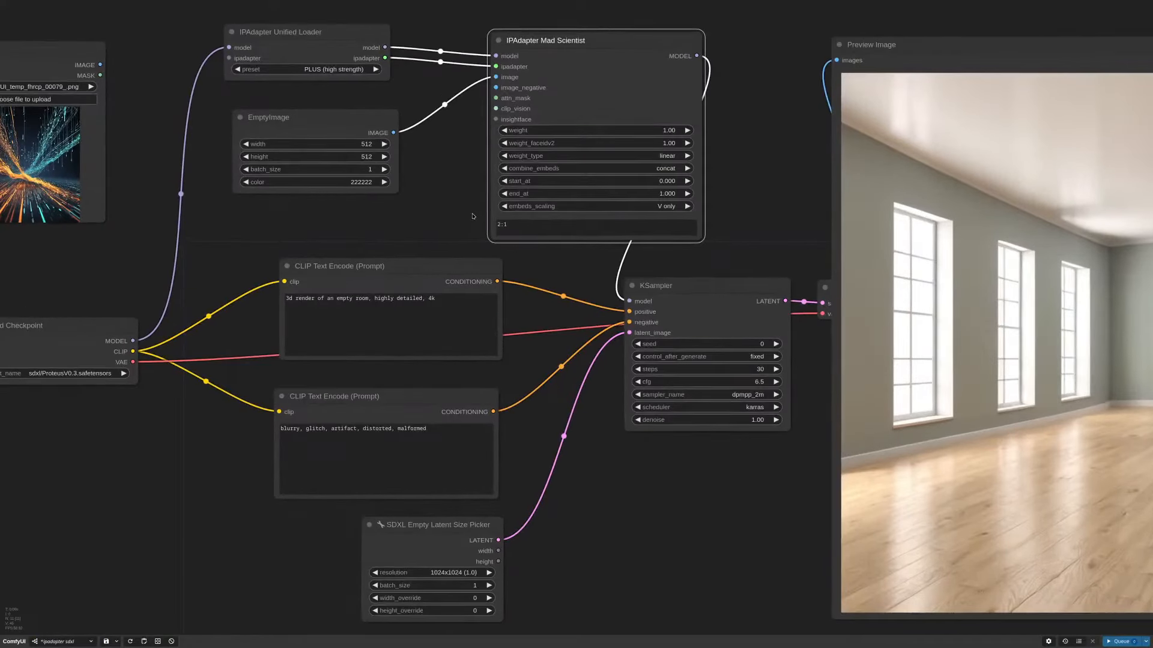
{"action": "scroll", "coordinate": [472, 219], "scroll_direction": "down", "scroll_amount": 2}
{"action": "scroll", "coordinate": [467, 233], "scroll_direction": "up", "scroll_amount": 2}
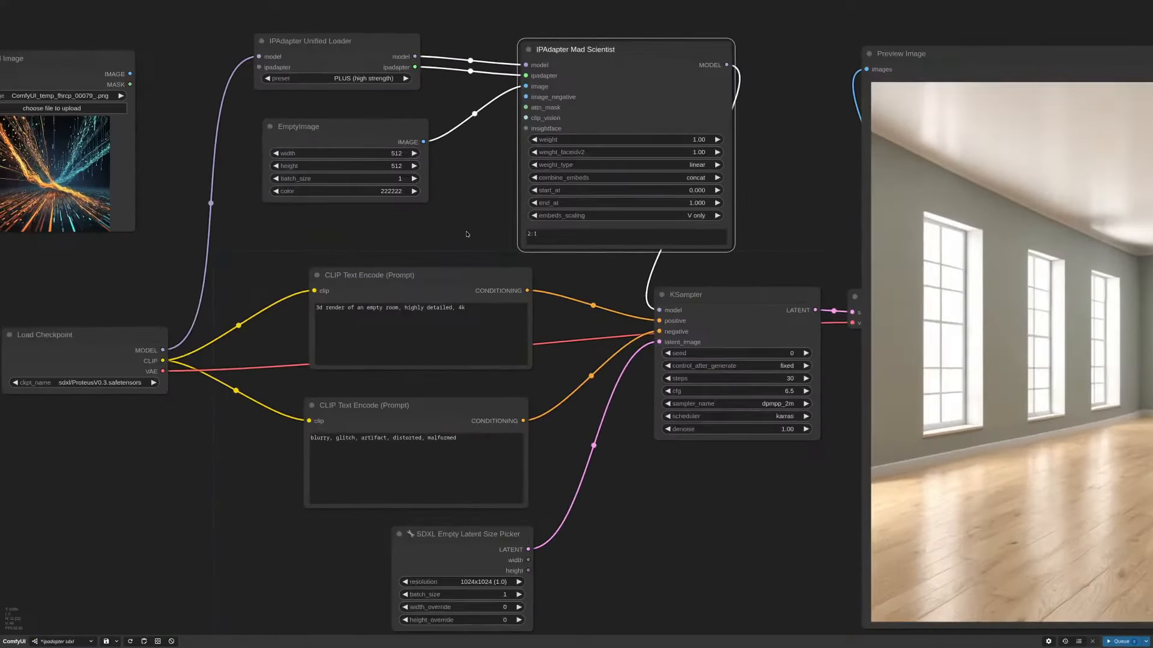
{"action": "scroll", "coordinate": [467, 234], "scroll_direction": "down", "scroll_amount": 3}
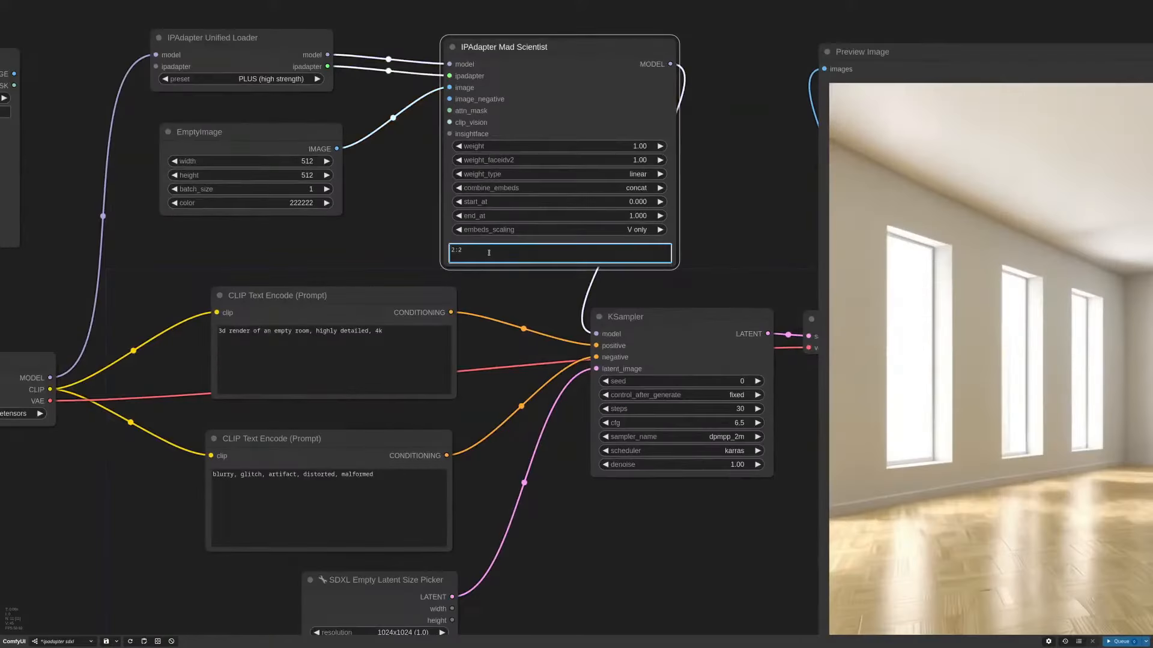
Step: Replace the IPAdapter Mad Scientist's layer_weights with 3:1 and generate the image
{"action": "key", "text": "BackSpace"}
{"action": "type", "text": "3:1"}
{"action": "scroll", "coordinate": [741, 287], "scroll_direction": "down", "scroll_amount": 5}
{"action": "left_click", "coordinate": [1104, 645]}
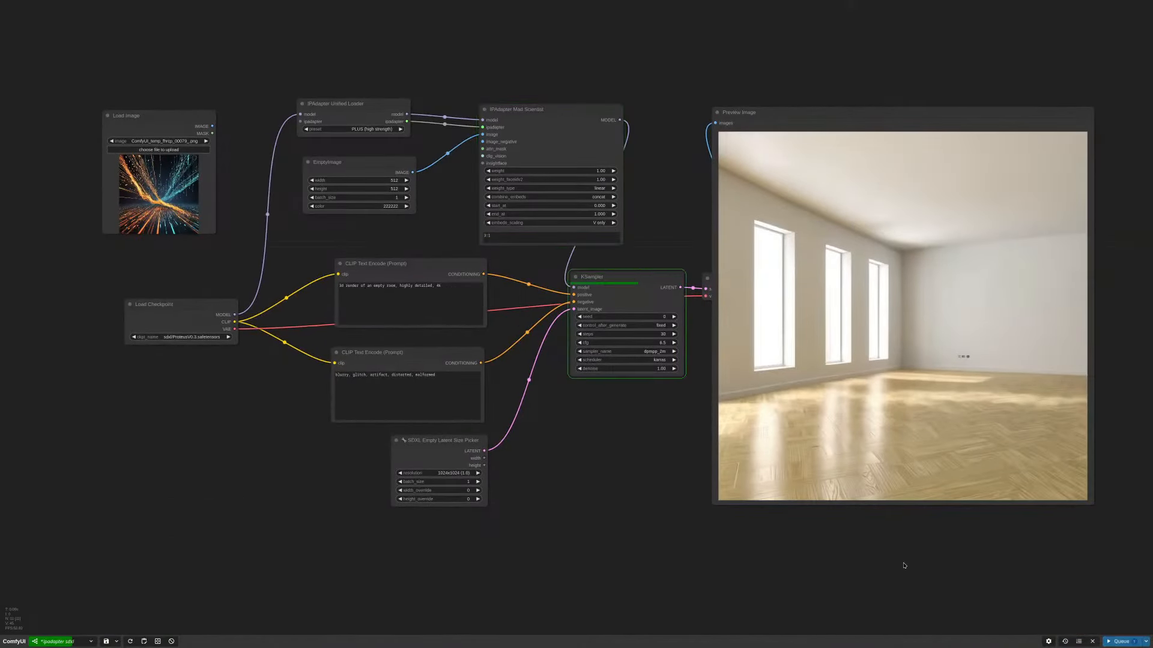
{"action": "scroll", "coordinate": [888, 550], "scroll_direction": "down", "scroll_amount": 3}
{"action": "scroll", "coordinate": [914, 445], "scroll_direction": "up", "scroll_amount": 3}
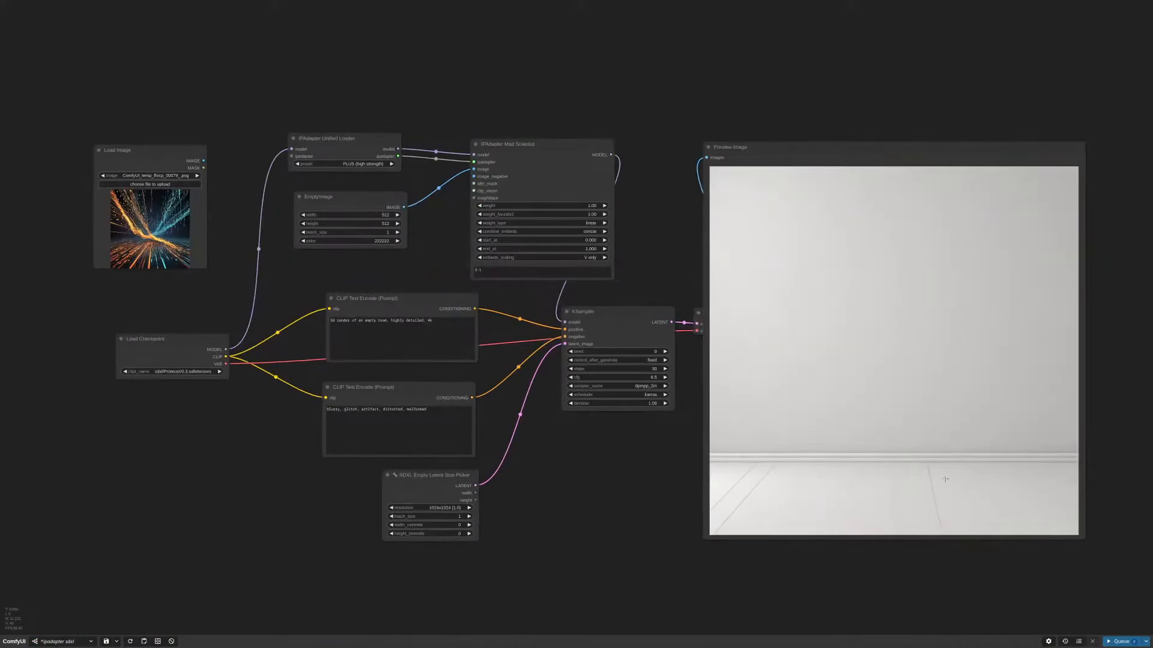
Step: Set the IPAdapter Mad Scientist's layer_weights to 6:1 and generate the image
{"action": "left_click_drag", "start_coordinate": [622, 346], "coordinate": [739, 336]}
{"action": "scroll", "coordinate": [600, 270], "scroll_direction": "up", "scroll_amount": 4}
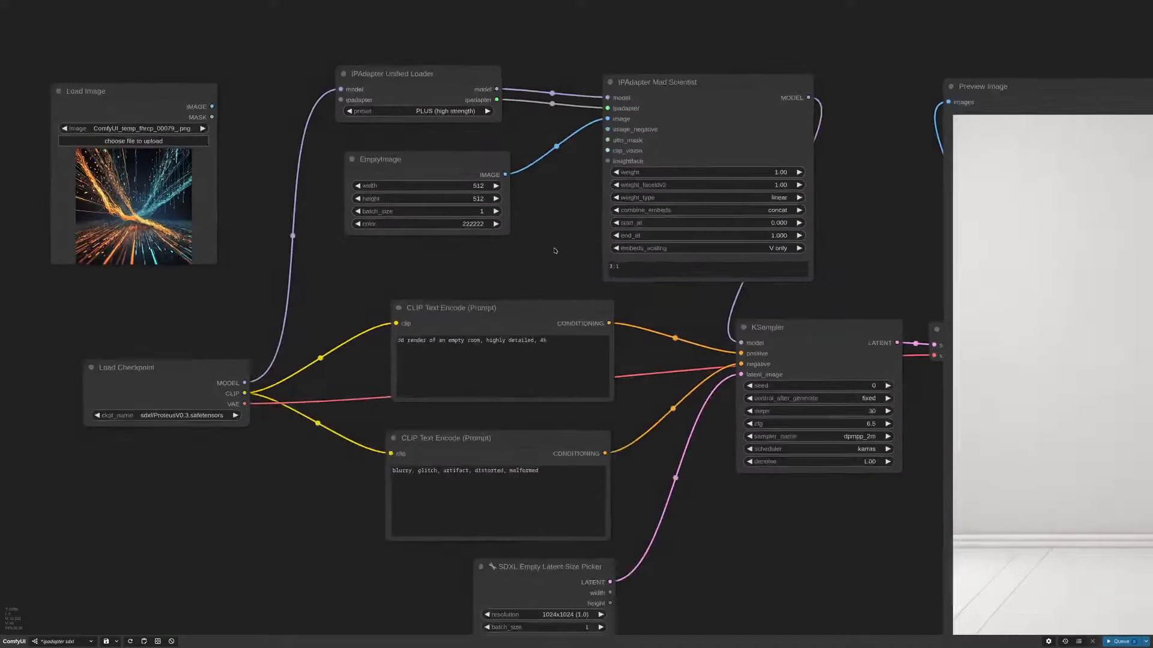
{"action": "left_click", "coordinate": [616, 268]}
{"action": "double_click", "coordinate": [616, 268]}
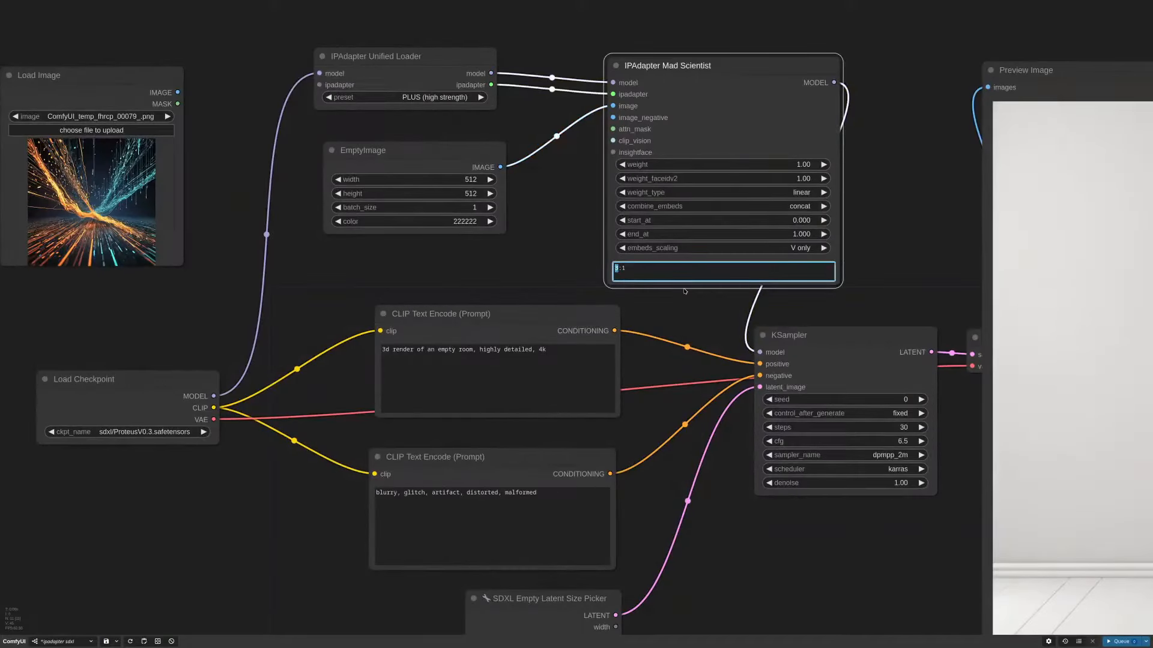
{"action": "type", "text": "6"}
{"action": "scroll", "coordinate": [718, 342], "scroll_direction": "down", "scroll_amount": 8}
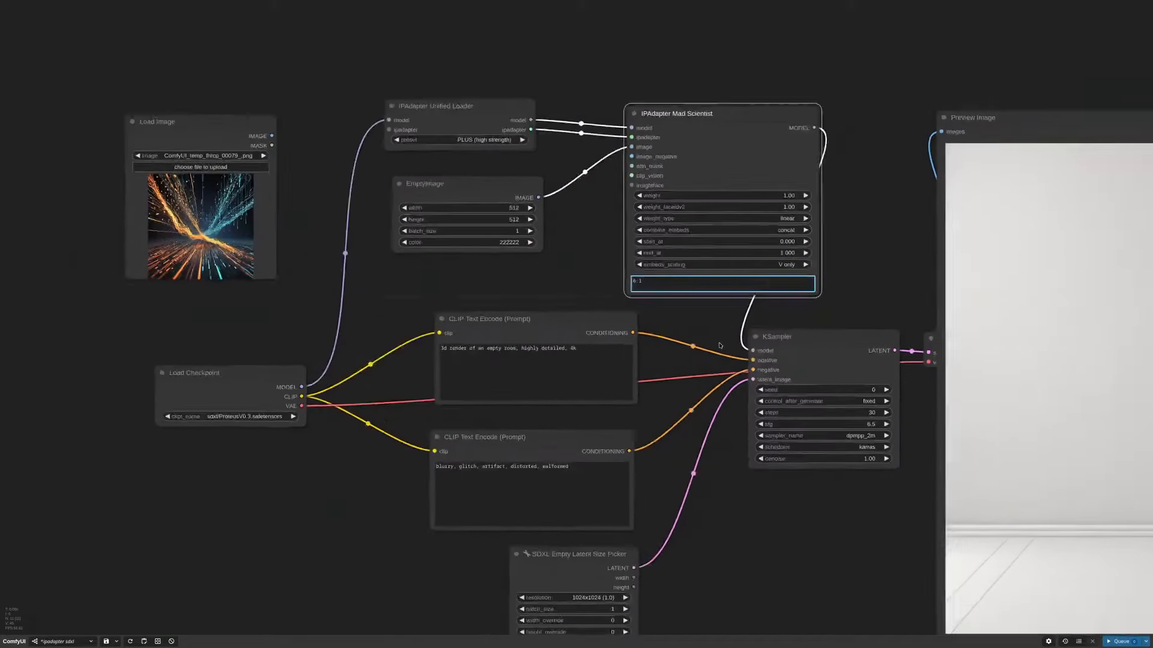
{"action": "left_click", "coordinate": [1122, 641]}
{"action": "scroll", "coordinate": [907, 507], "scroll_direction": "up", "scroll_amount": 5}
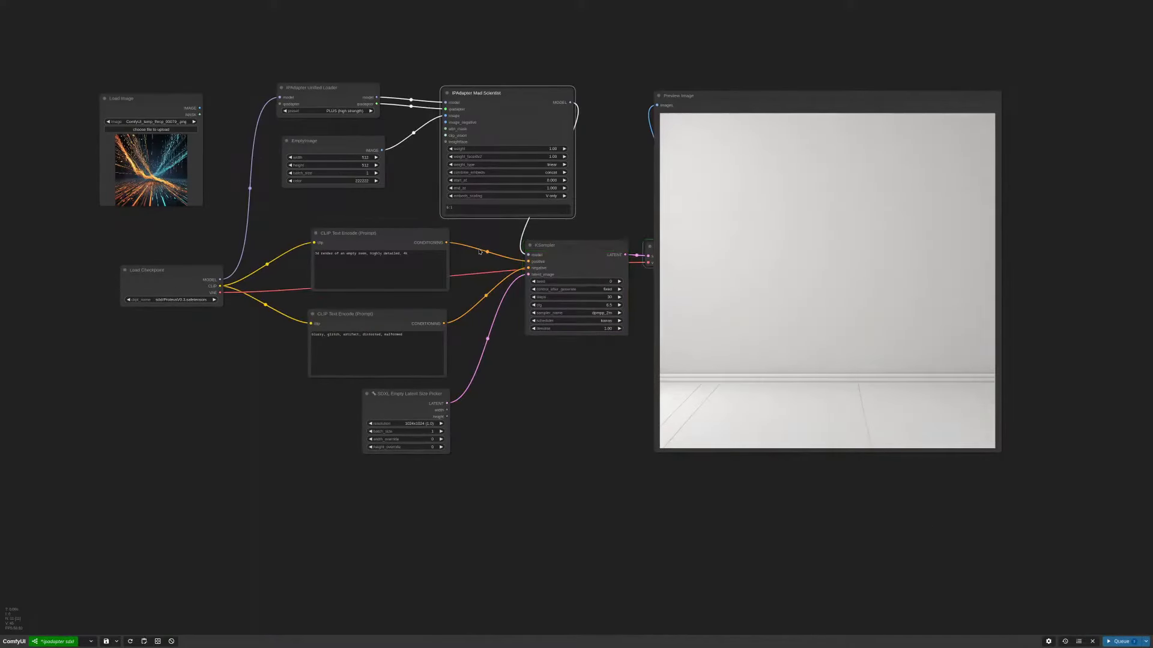
{"action": "scroll", "coordinate": [718, 340], "scroll_direction": "down", "scroll_amount": 4}
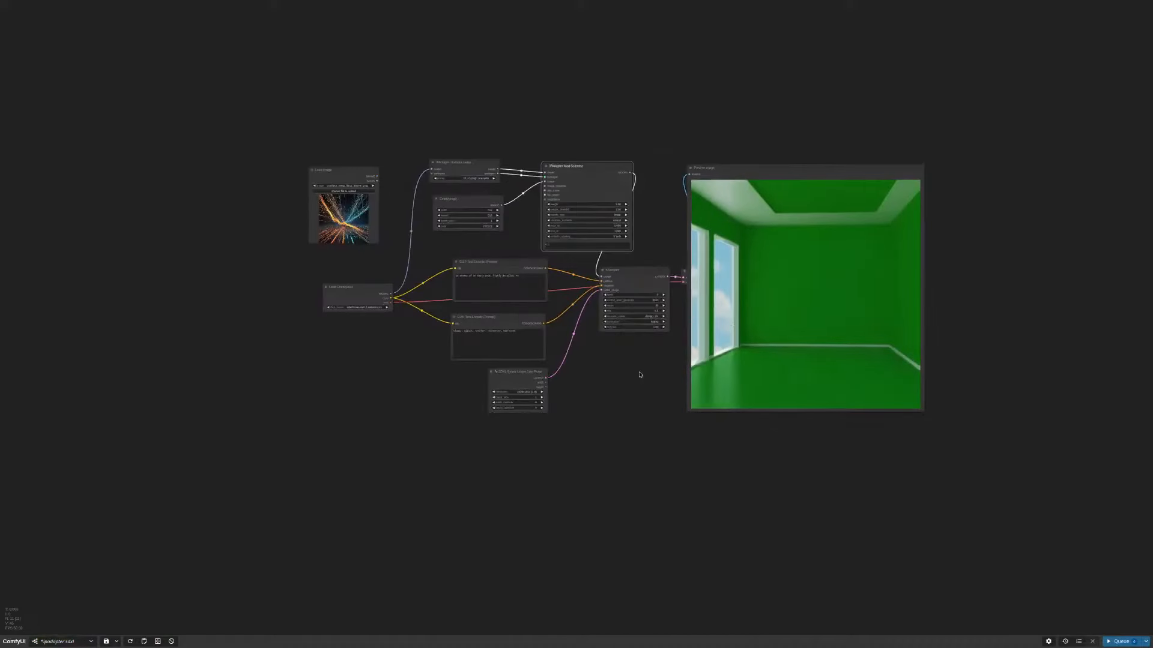
Step: Line up the KSampler, VAE Decode and Preview Image nodes in one row beside the IPAdapter Mad Scientist
{"action": "scroll", "coordinate": [639, 377], "scroll_direction": "down", "scroll_amount": 1}
{"action": "left_click_drag", "start_coordinate": [637, 384], "coordinate": [686, 397]}
{"action": "scroll", "coordinate": [595, 273], "scroll_direction": "up", "scroll_amount": 10}
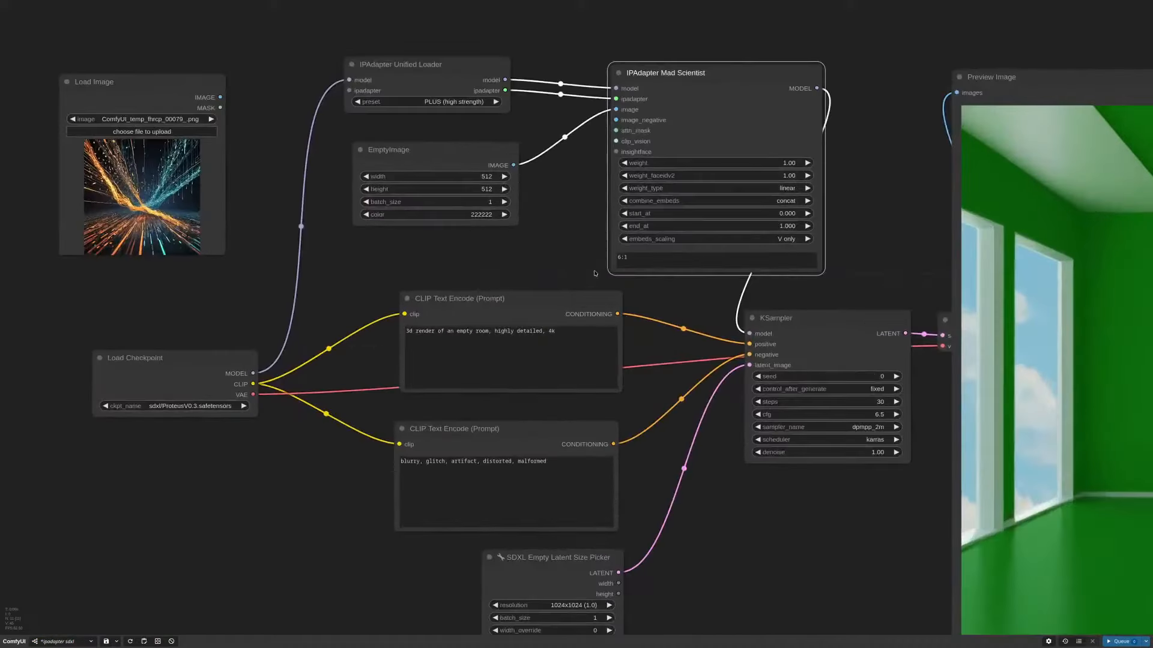
{"action": "scroll", "coordinate": [595, 274], "scroll_direction": "down", "scroll_amount": 6}
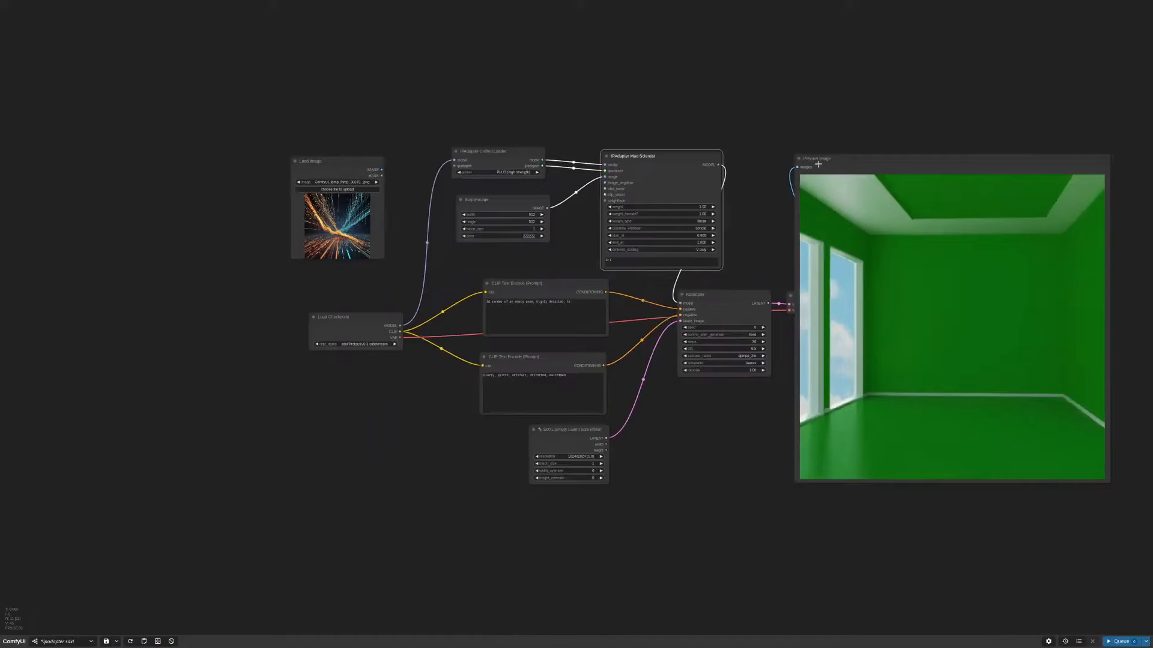
{"action": "left_click_drag", "start_coordinate": [818, 164], "coordinate": [960, 169]}
{"action": "left_click_drag", "start_coordinate": [792, 357], "coordinate": [874, 224]}
{"action": "scroll", "coordinate": [696, 182], "scroll_direction": "down", "scroll_amount": 3}
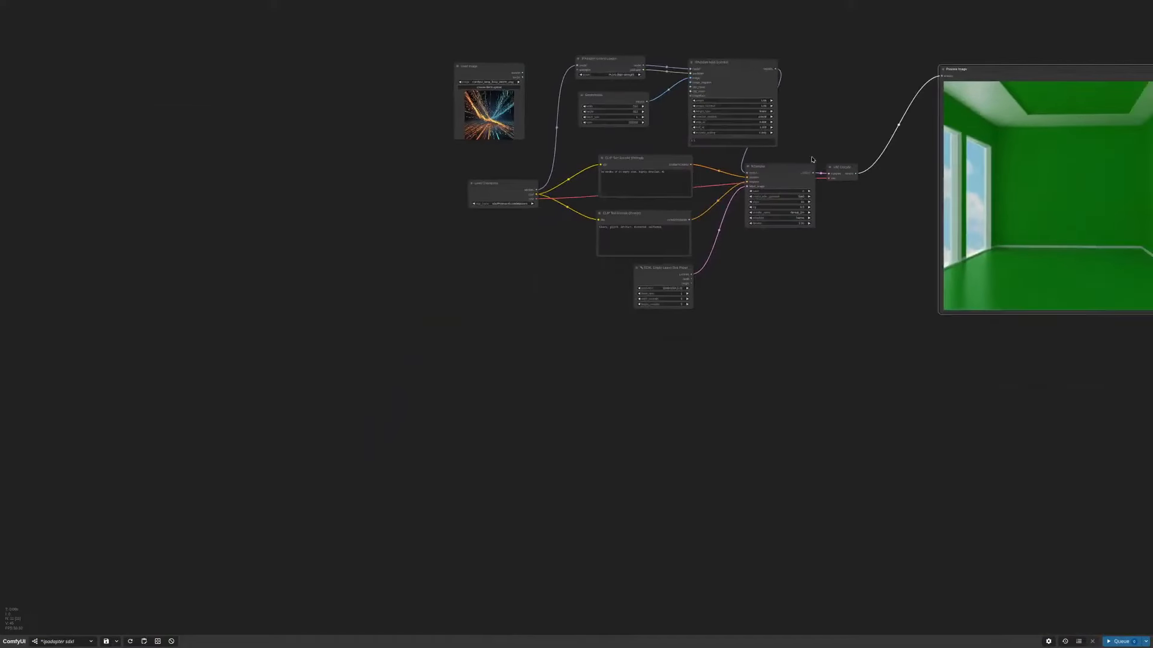
{"action": "left_click_drag", "start_coordinate": [780, 166], "coordinate": [836, 59]}
{"action": "left_click_drag", "start_coordinate": [840, 167], "coordinate": [903, 61]}
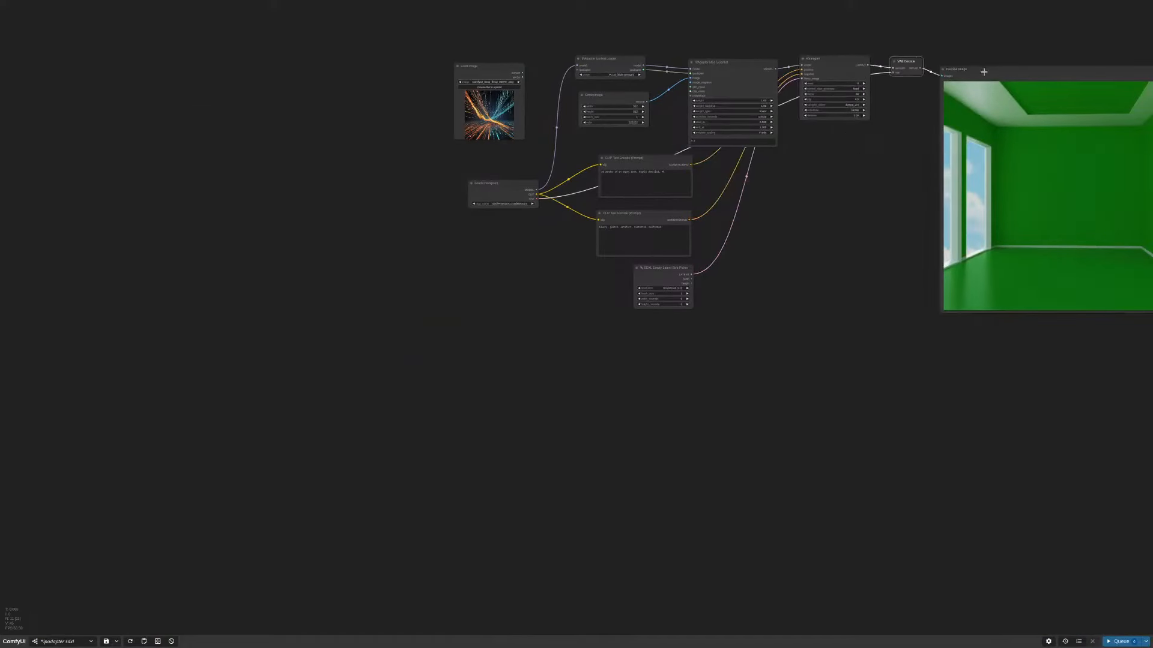
{"action": "left_click_drag", "start_coordinate": [983, 72], "coordinate": [988, 63]}
Step: Duplicate the IPAdapter Mad Scientist, KSampler, VAE Decode and Preview Image chain twice below the original, with its input connections kept
{"action": "left_click_drag", "start_coordinate": [698, 32], "coordinate": [1042, 145]}
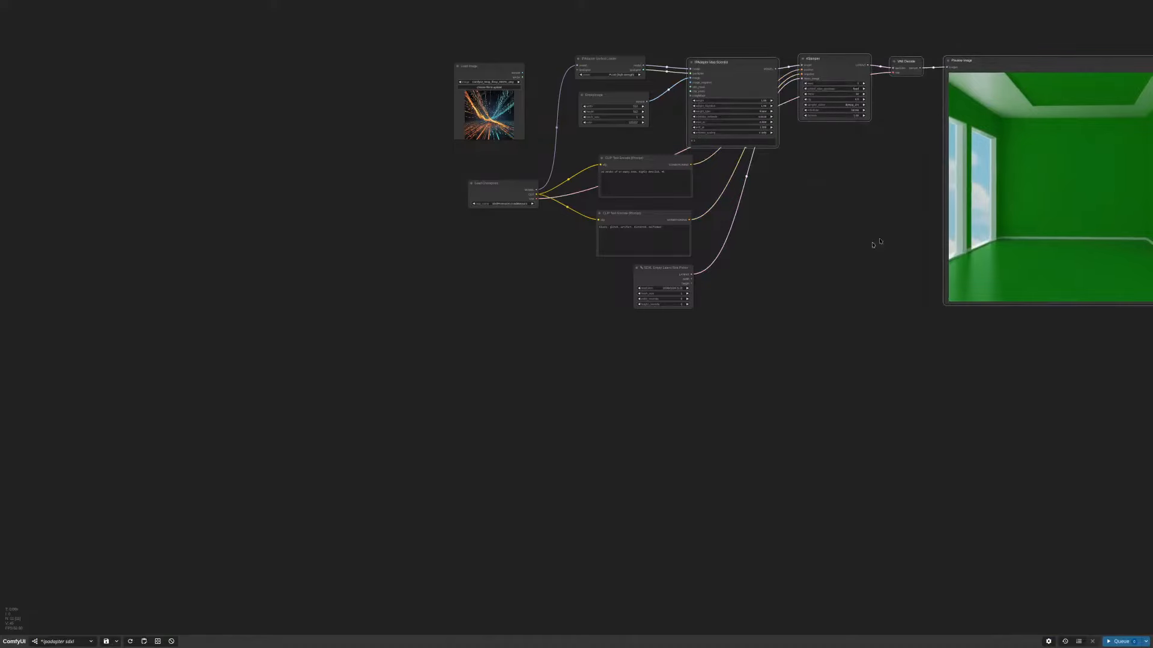
{"action": "key", "text": "ctrl+c"}
{"action": "key", "text": "ctrl+v"}
{"action": "left_click_drag", "start_coordinate": [748, 360], "coordinate": [730, 343]}
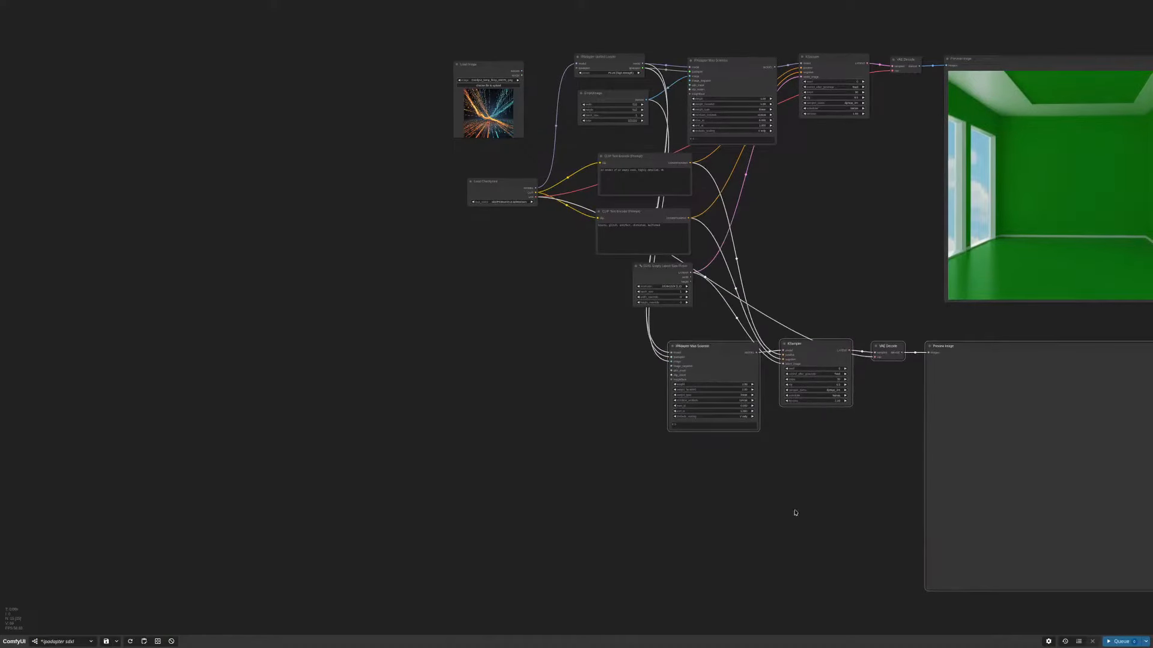
{"action": "left_click_drag", "start_coordinate": [711, 603], "coordinate": [663, 408]}
{"action": "key", "text": "ctrl+shift+v"}
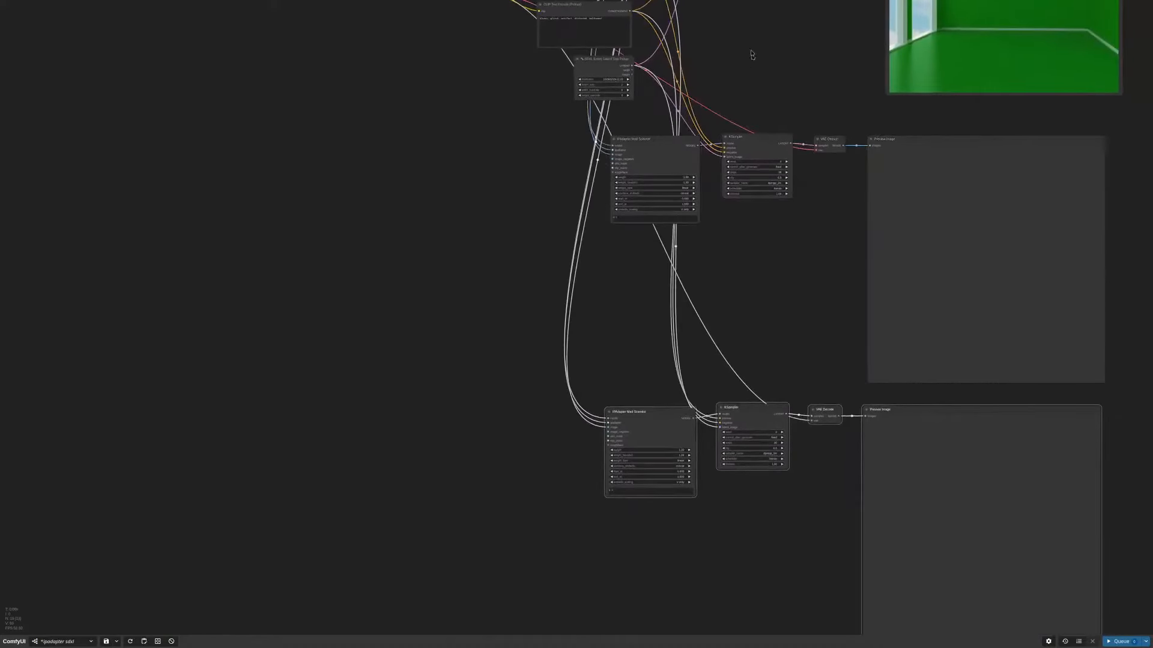
Step: Check the original IPAdapter Mad Scientist's layer_weights and set those of the middle copy to 5:1
{"action": "left_click_drag", "start_coordinate": [751, 54], "coordinate": [901, 368]}
{"action": "scroll", "coordinate": [827, 204], "scroll_direction": "up", "scroll_amount": 10}
{"action": "left_click", "coordinate": [821, 246]}
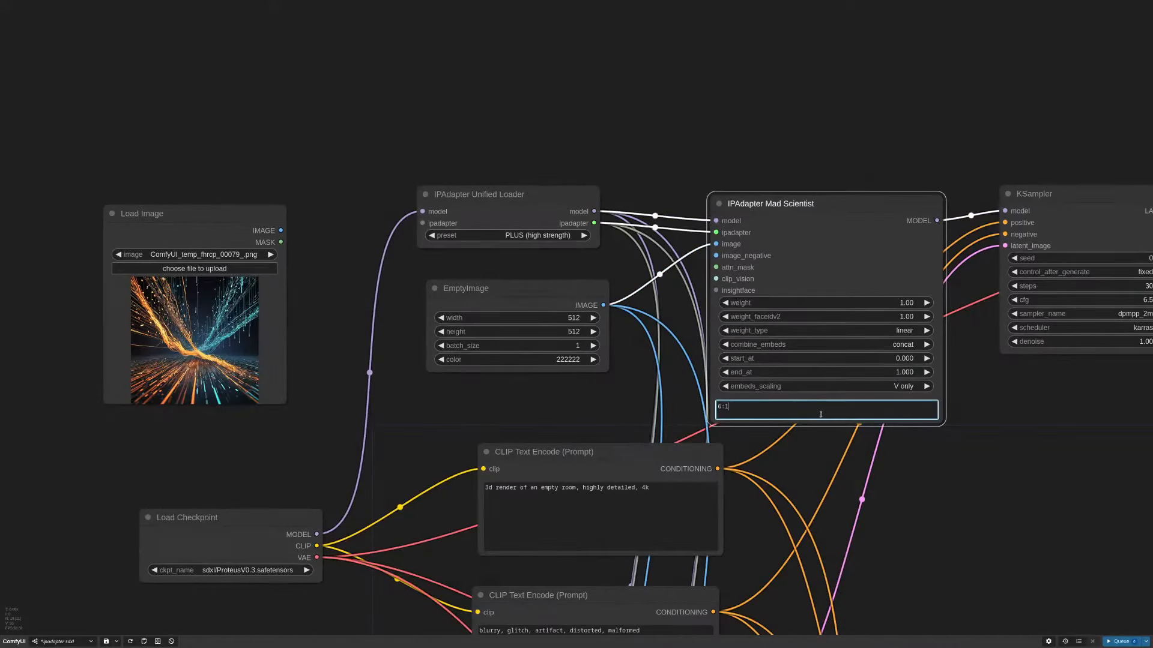
{"action": "left_click_drag", "start_coordinate": [939, 548], "coordinate": [943, 178]}
{"action": "left_click_drag", "start_coordinate": [949, 451], "coordinate": [950, 93]}
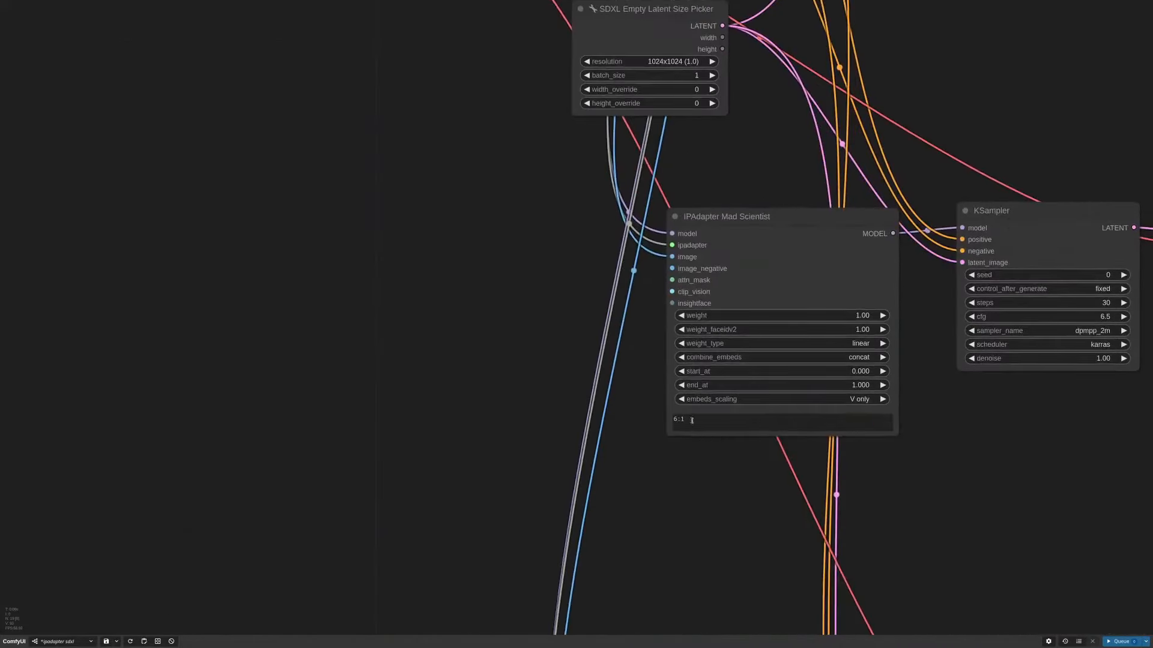
{"action": "left_click", "coordinate": [678, 420]}
{"action": "key", "text": "BackSpace"}
{"action": "type", "text": "5"}
Step: Set the lowest IPAdapter Mad Scientist copy's layer_weights to 1:1 and generate the images for all three chains
{"action": "left_click_drag", "start_coordinate": [737, 552], "coordinate": [732, 205]}
{"action": "left_click_drag", "start_coordinate": [753, 445], "coordinate": [718, 38]}
{"action": "left_click", "coordinate": [634, 414]}
{"action": "key", "text": "BackSpace"}
{"action": "type", "text": "1"}
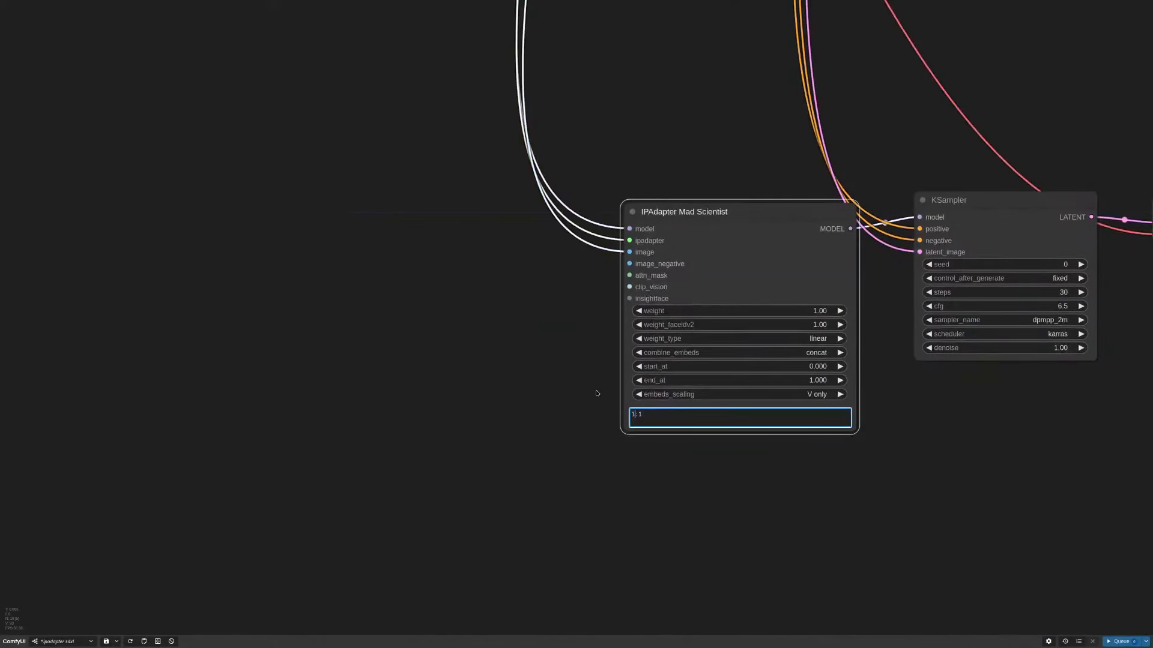
{"action": "key", "text": "BackSpace"}
{"action": "type", "text": "5"}
{"action": "scroll", "coordinate": [556, 390], "scroll_direction": "down", "scroll_amount": 6}
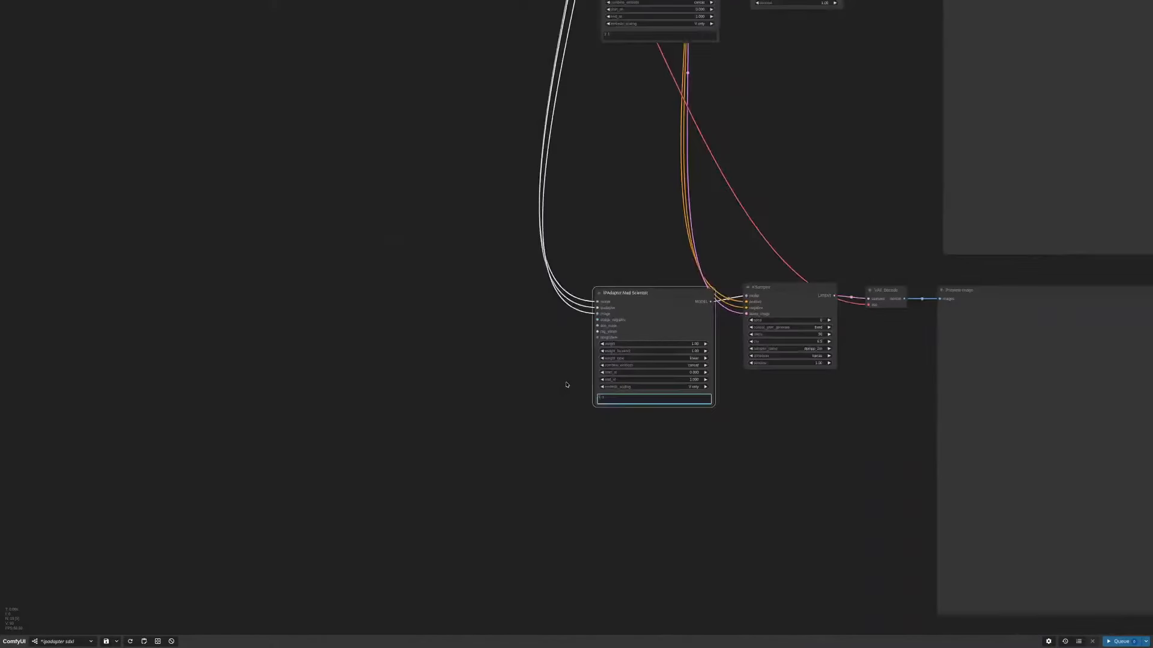
{"action": "key", "text": "ctrl+Return"}
{"action": "scroll", "coordinate": [779, 240], "scroll_direction": "down", "scroll_amount": 5}
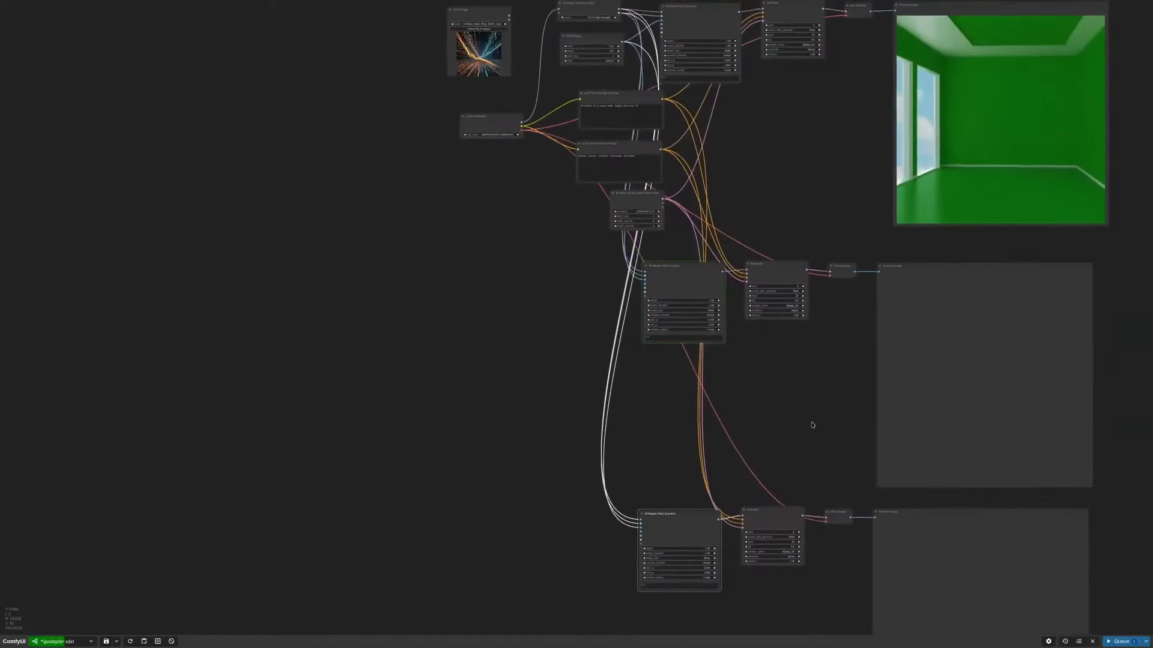
Step: Move the EmptyImage node down beside the middle IPAdapter Mad Scientist, away from the Load Image node
{"action": "left_click_drag", "start_coordinate": [607, 160], "coordinate": [624, 166]}
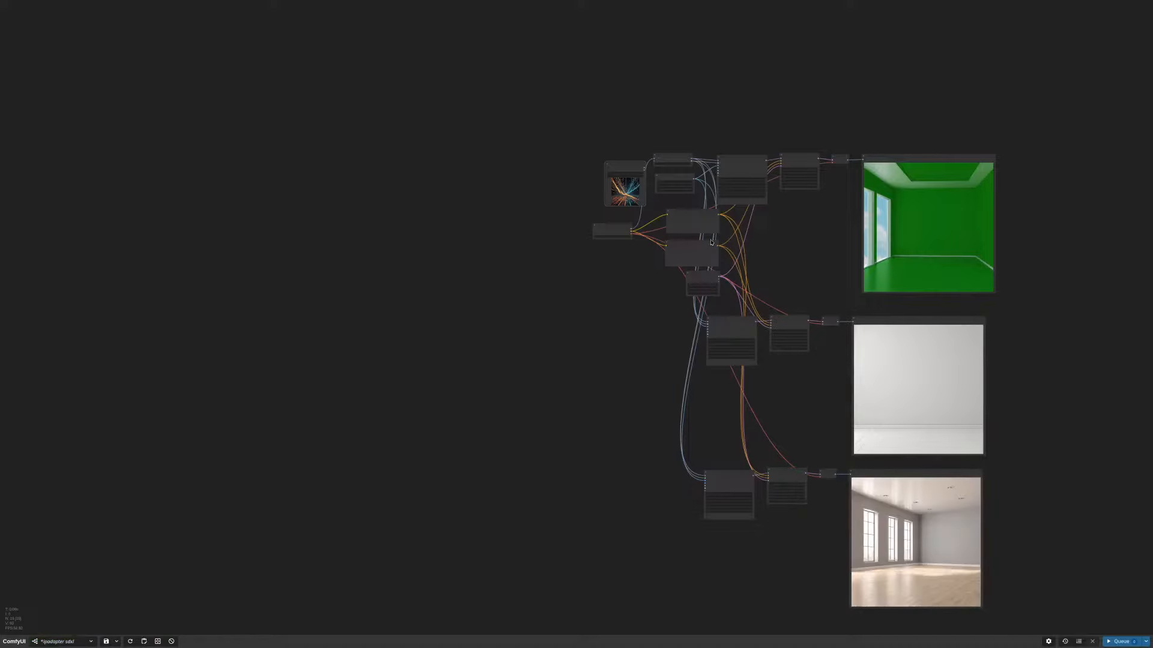
{"action": "scroll", "coordinate": [711, 242], "scroll_direction": "up", "scroll_amount": 9}
{"action": "left_click", "coordinate": [652, 156]}
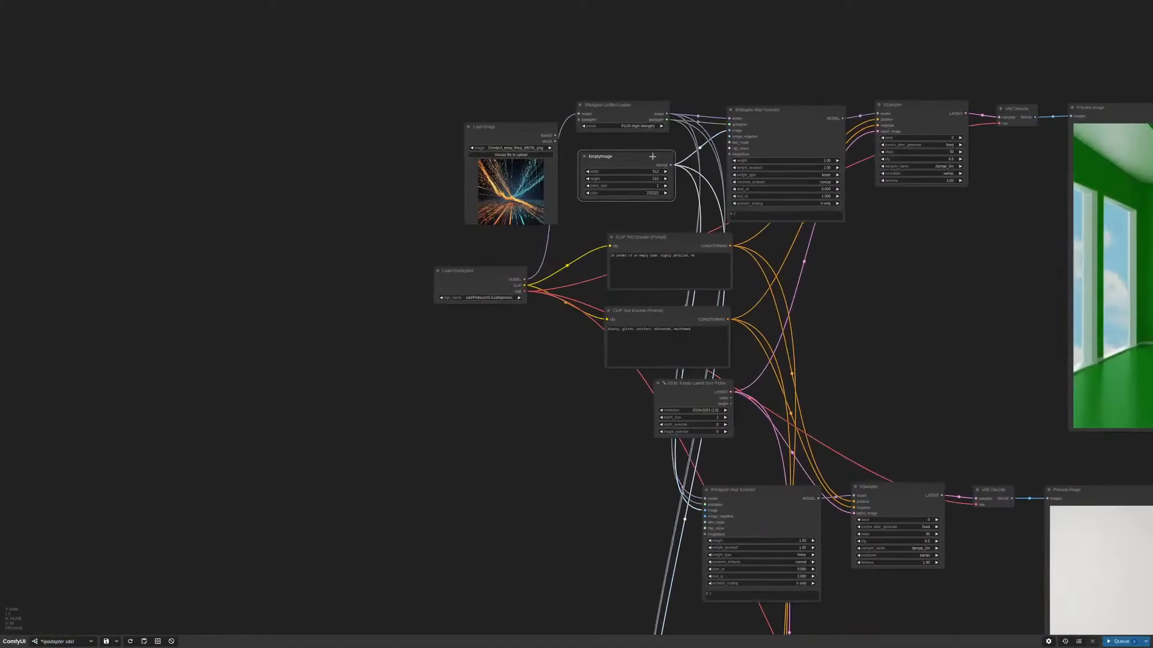
{"action": "left_click_drag", "start_coordinate": [652, 156], "coordinate": [551, 502]}
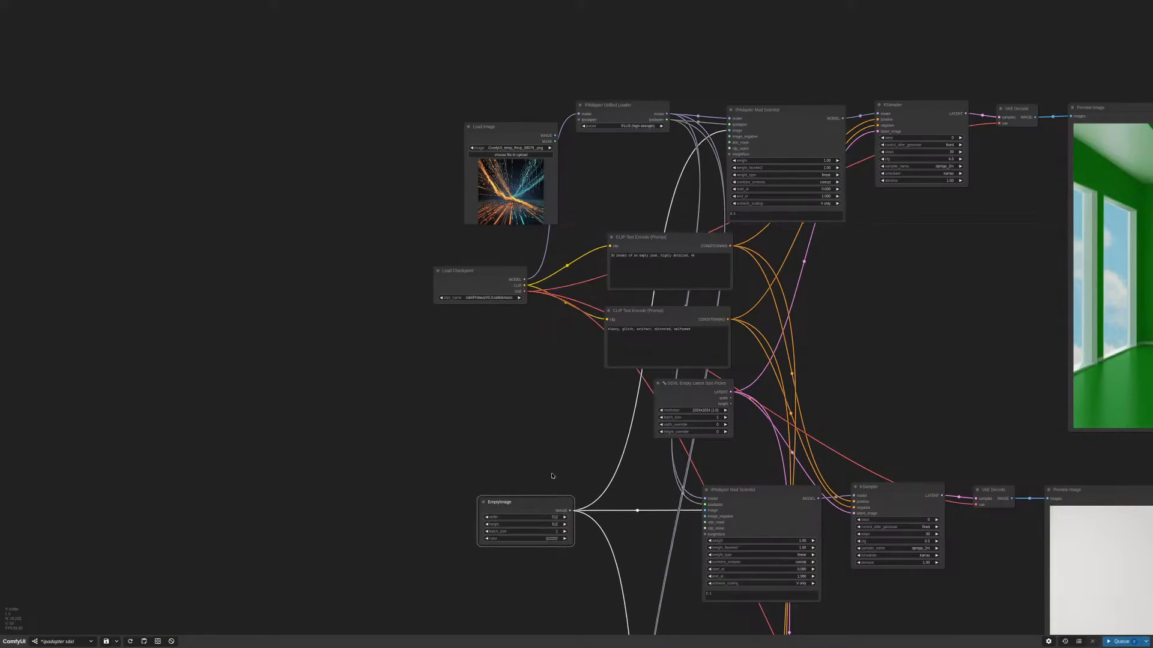
{"action": "left_click", "coordinate": [533, 137]}
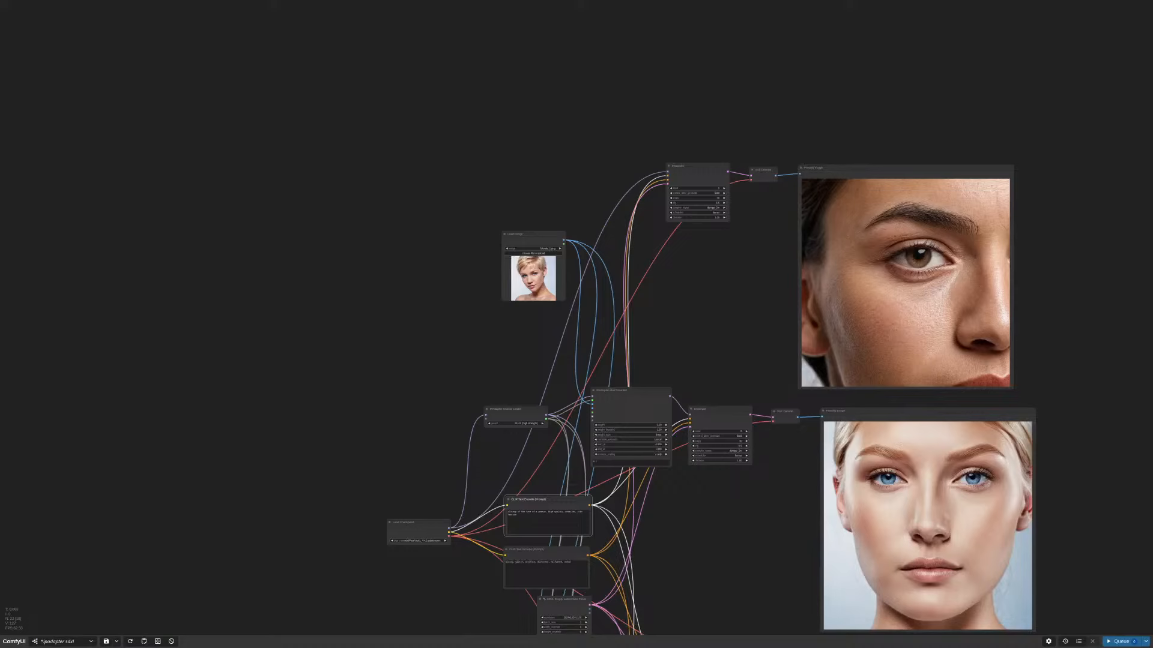
Step: Compare the generated portraits of the different chains with the reference portrait in Load Image
{"action": "left_click_drag", "start_coordinate": [723, 317], "coordinate": [641, 129]}
{"action": "left_click_drag", "start_coordinate": [696, 425], "coordinate": [603, 116]}
{"action": "left_click_drag", "start_coordinate": [977, 327], "coordinate": [1003, 347]}
{"action": "left_click_drag", "start_coordinate": [727, 215], "coordinate": [791, 209]}
{"action": "left_click", "coordinate": [767, 200]}
{"action": "left_click_drag", "start_coordinate": [1047, 350], "coordinate": [908, 376]}
{"action": "left_click_drag", "start_coordinate": [944, 321], "coordinate": [800, 324]}
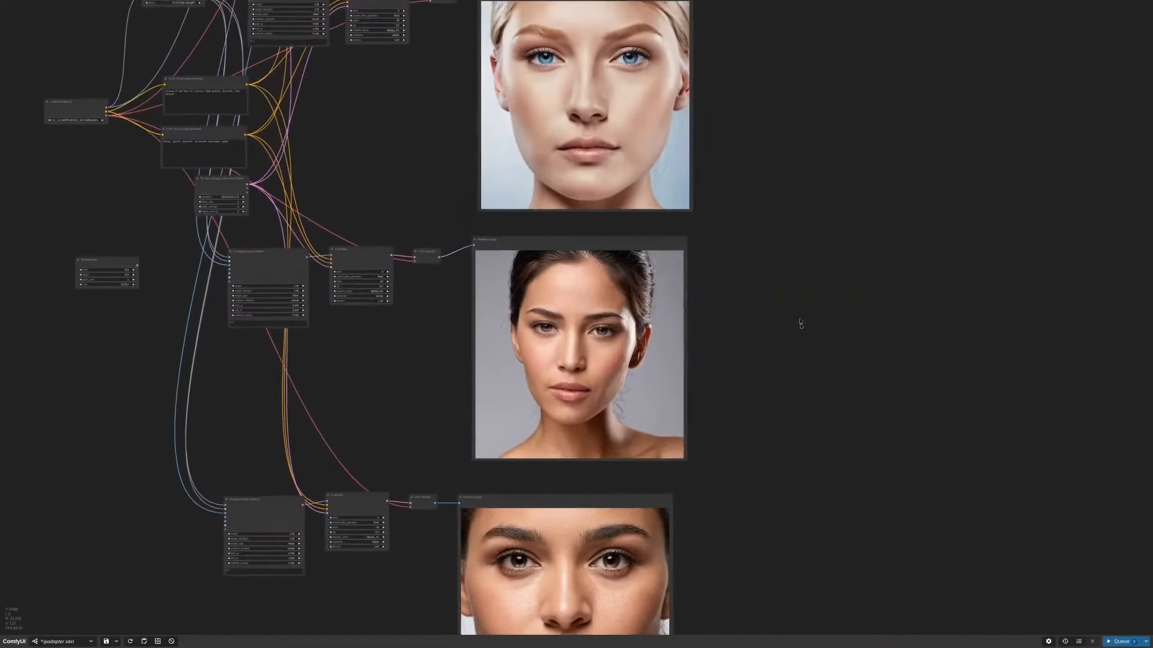
Step: Add an Image Remove Background node in the empty space beside the middle Preview Image
{"action": "scroll", "coordinate": [774, 301], "scroll_direction": "up", "scroll_amount": 4}
{"action": "double_click", "coordinate": [768, 294]}
{"action": "type", "text": "rem"}
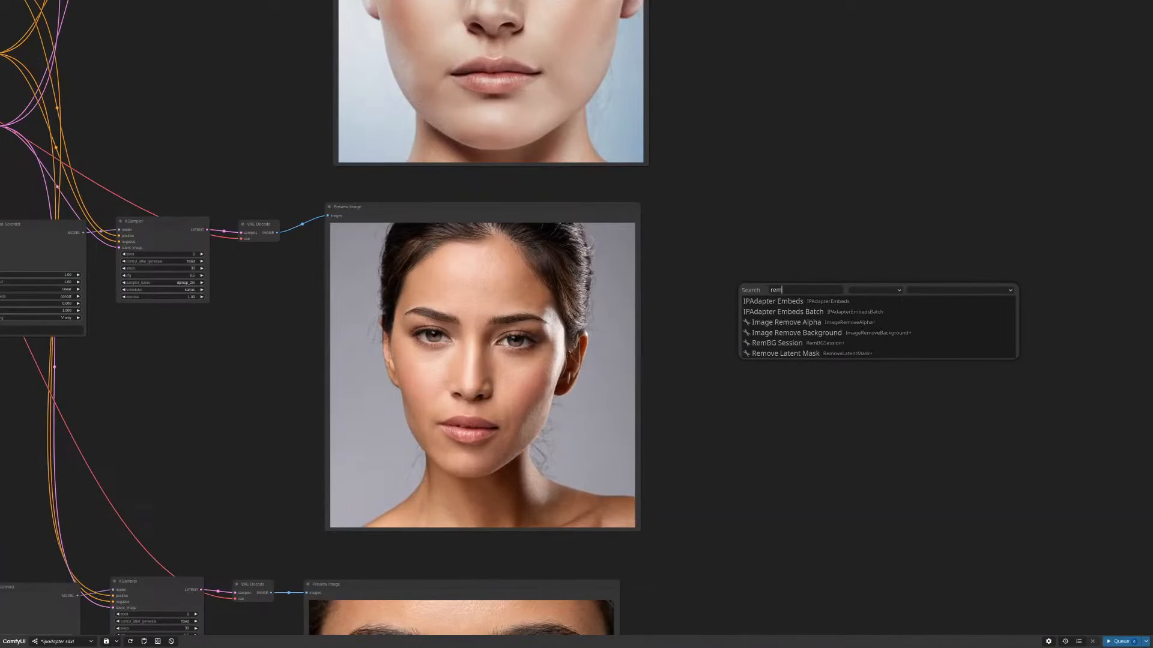
{"action": "key", "text": "Down"}
{"action": "key", "text": "Down"}
{"action": "key", "text": "Down"}
{"action": "key", "text": "Return"}
Step: Connect the middle VAE Decode's IMAGE output to the Image Remove Background node's image input
{"action": "scroll", "coordinate": [839, 264], "scroll_direction": "up", "scroll_amount": 6}
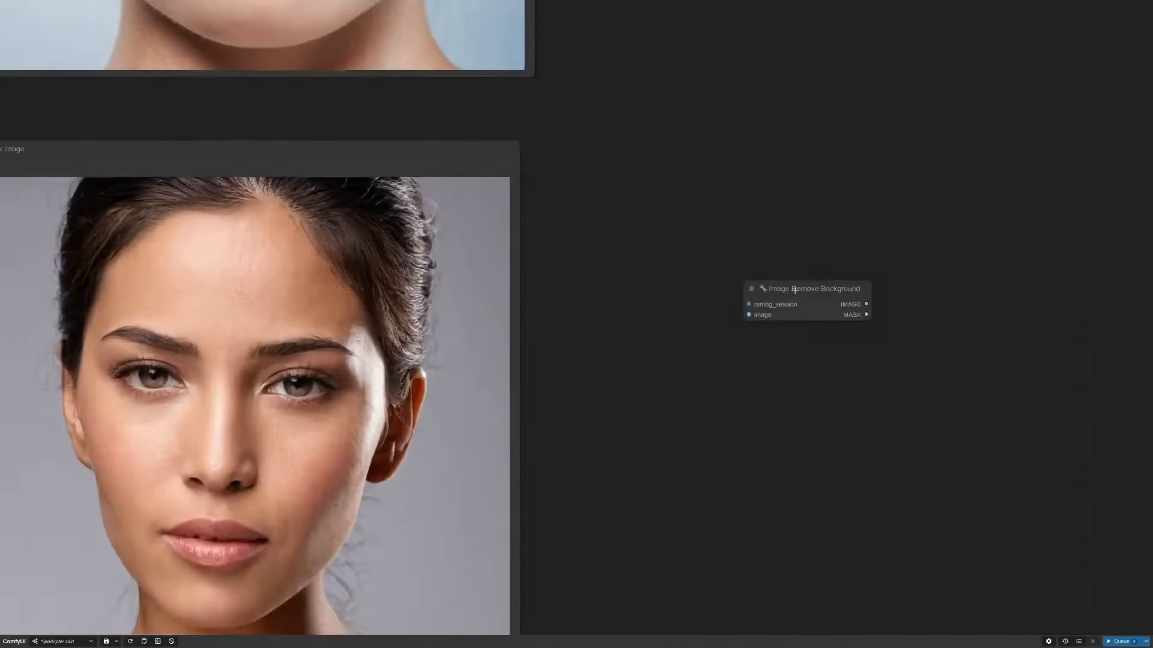
{"action": "scroll", "coordinate": [814, 274], "scroll_direction": "down", "scroll_amount": 3}
{"action": "scroll", "coordinate": [722, 247], "scroll_direction": "down", "scroll_amount": 2}
{"action": "left_click_drag", "start_coordinate": [722, 248], "coordinate": [909, 210]}
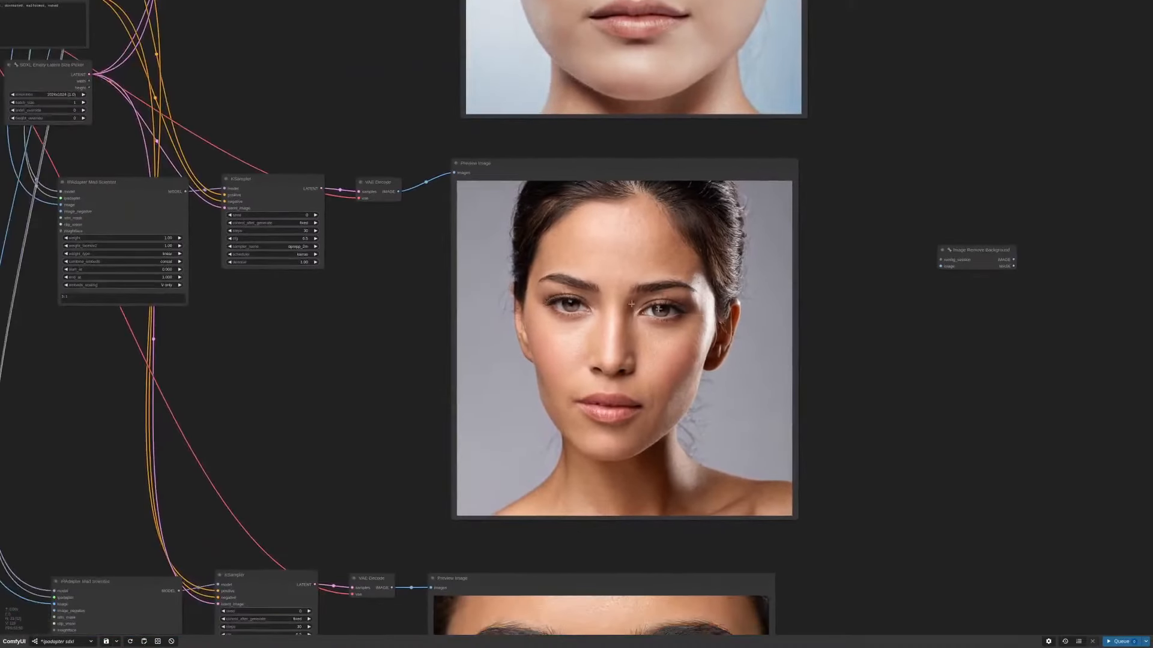
{"action": "left_click_drag", "start_coordinate": [400, 192], "coordinate": [941, 266]}
Step: Attach a new RemBG Session node to the rembg_session input and place it above and before Image Remove Background
{"action": "left_click_drag", "start_coordinate": [984, 212], "coordinate": [854, 240]}
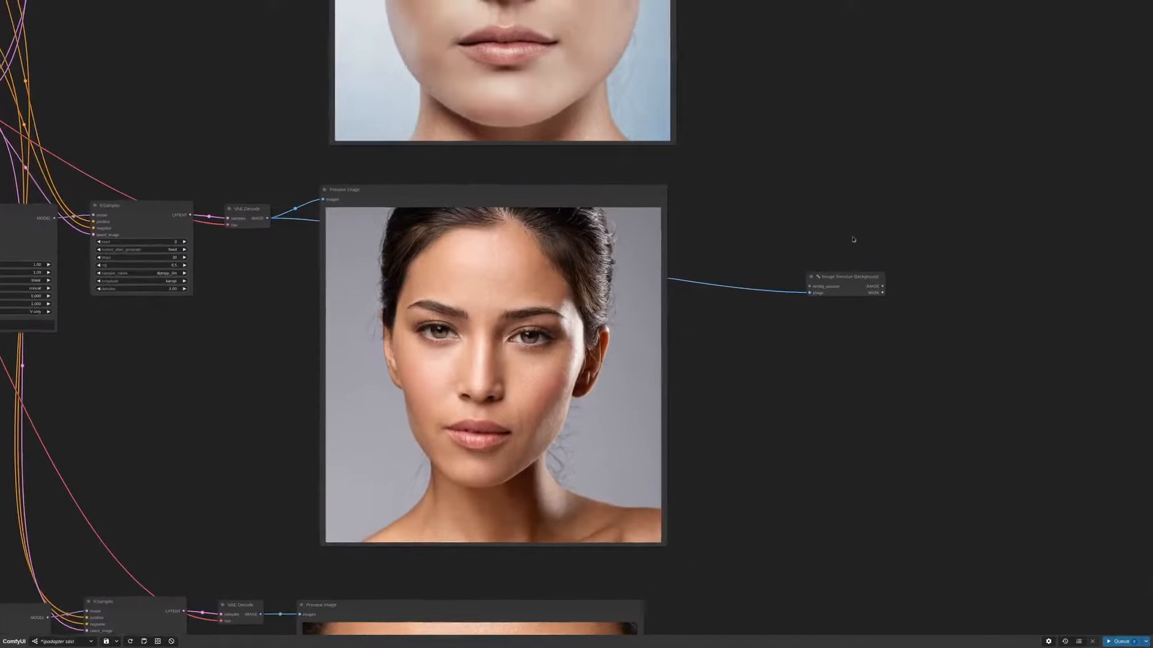
{"action": "scroll", "coordinate": [846, 261], "scroll_direction": "up", "scroll_amount": 9}
{"action": "left_click_drag", "start_coordinate": [848, 302], "coordinate": [844, 243]}
{"action": "left_click_drag", "start_coordinate": [926, 291], "coordinate": [614, 159]}
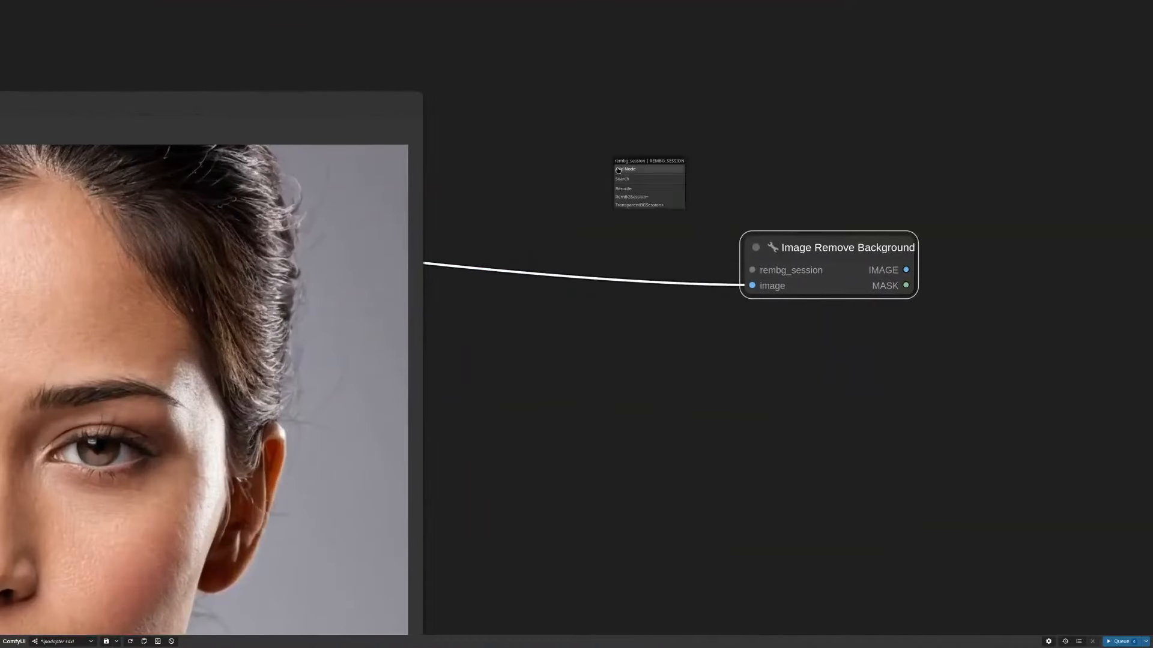
{"action": "left_click", "coordinate": [656, 200]}
{"action": "left_click_drag", "start_coordinate": [795, 167], "coordinate": [638, 142]}
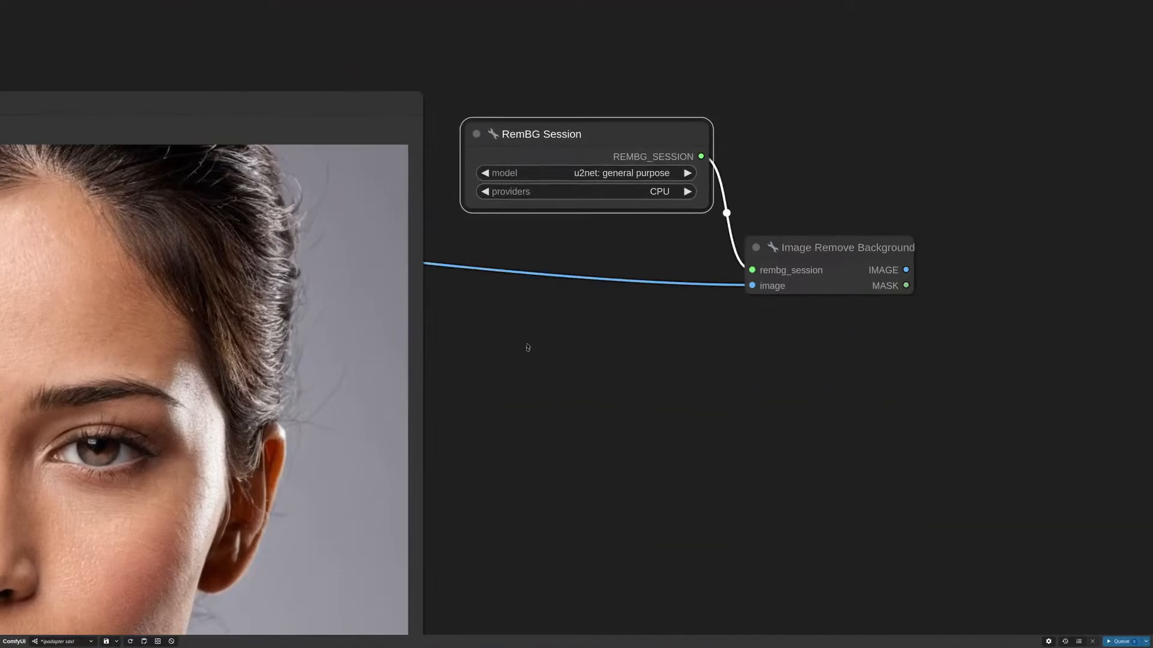
Step: Duplicate the Image Remove Background node below and feed its rembg_session input from a new, narrowed InSPyReNet TransparentBG node
{"action": "left_click_drag", "start_coordinate": [824, 259], "coordinate": [831, 364], "text": "alt"}
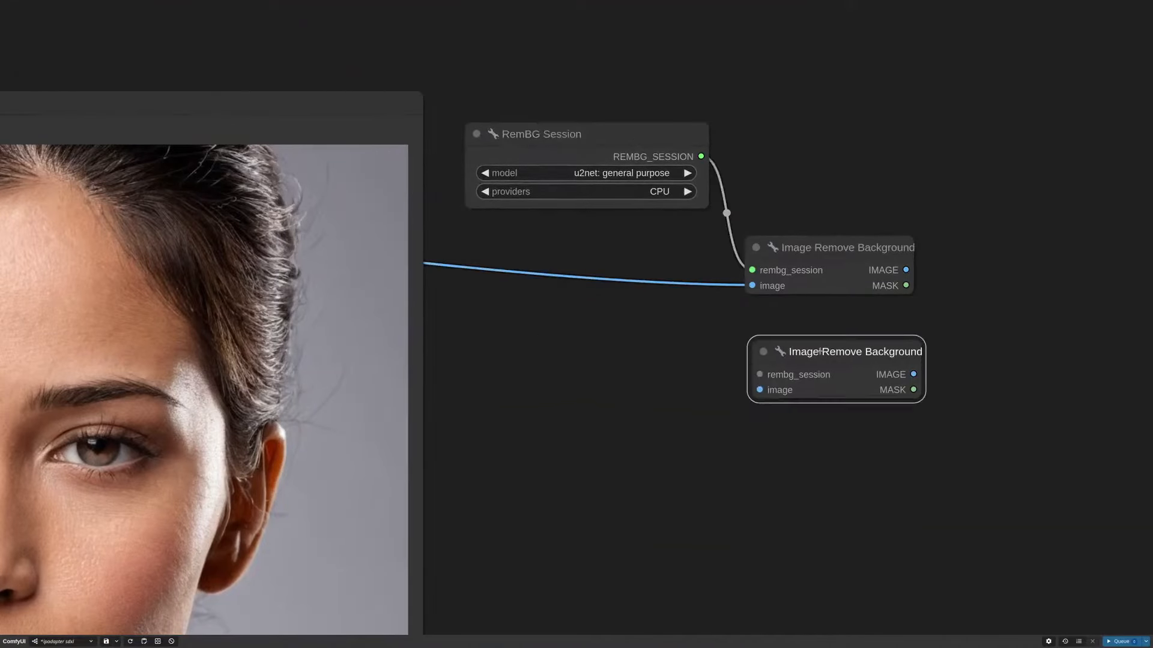
{"action": "left_click_drag", "start_coordinate": [759, 374], "coordinate": [576, 367]}
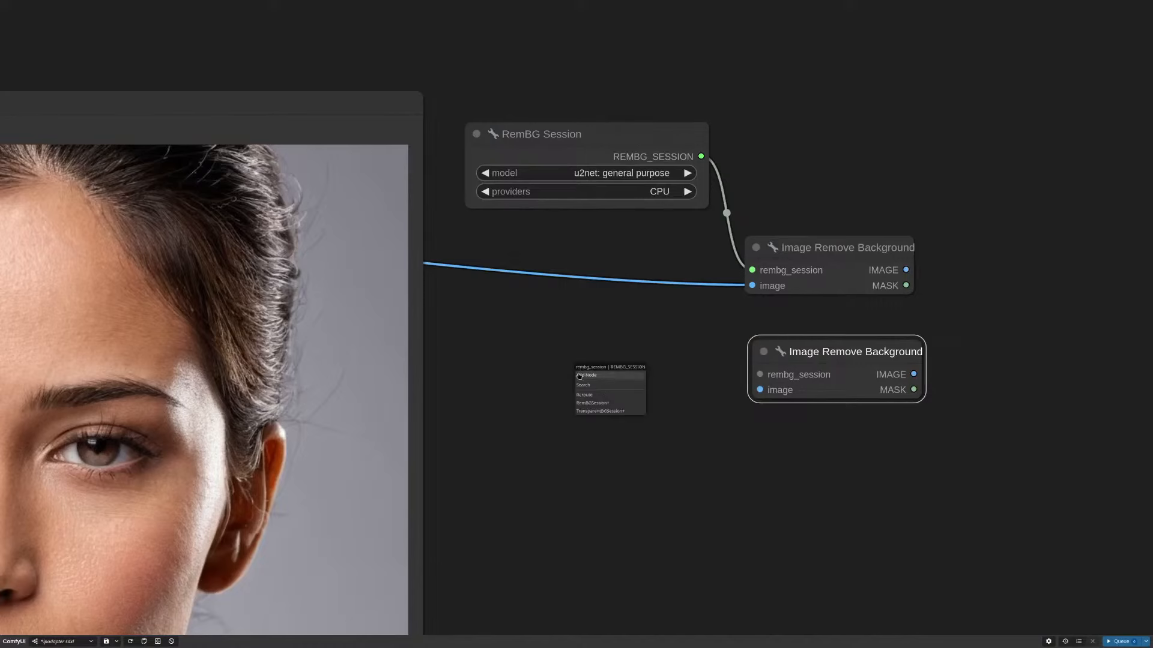
{"action": "left_click", "coordinate": [609, 415]}
{"action": "left_click_drag", "start_coordinate": [731, 432], "coordinate": [611, 378]}
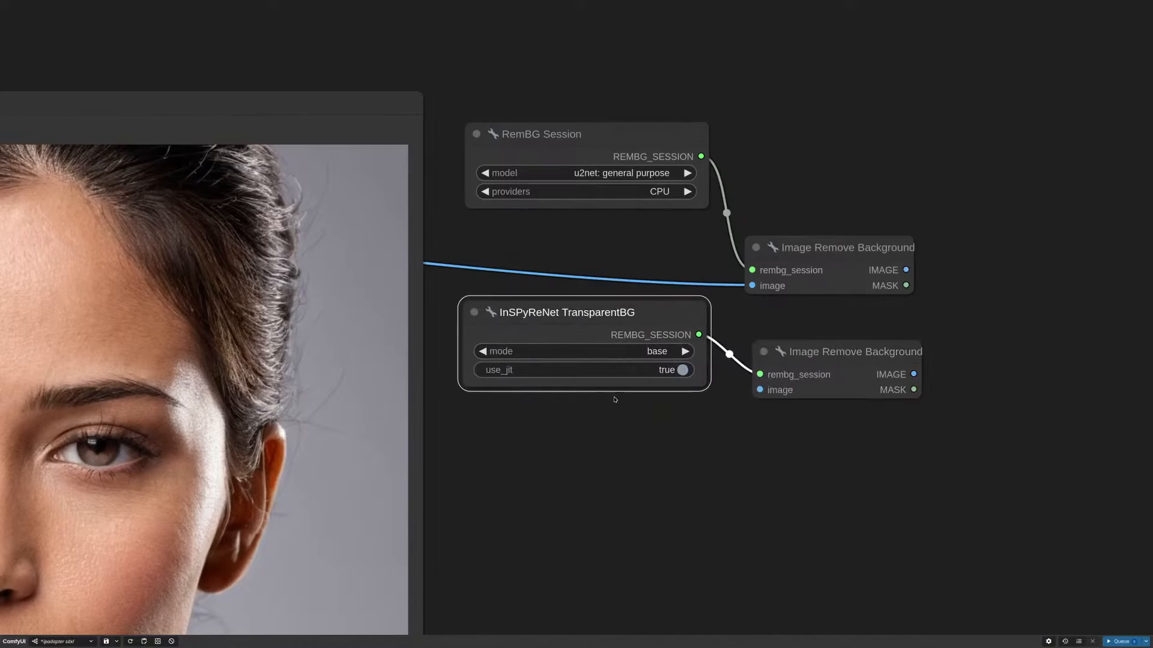
{"action": "left_click_drag", "start_coordinate": [710, 390], "coordinate": [674, 390]}
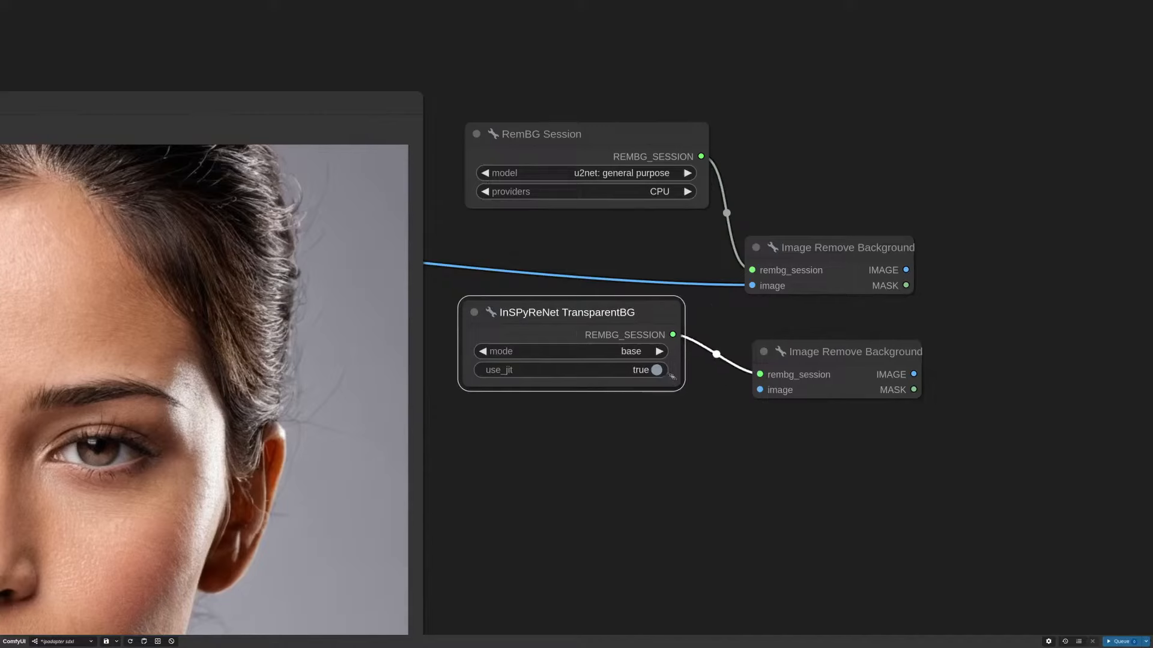
{"action": "left_click_drag", "start_coordinate": [625, 316], "coordinate": [656, 326]}
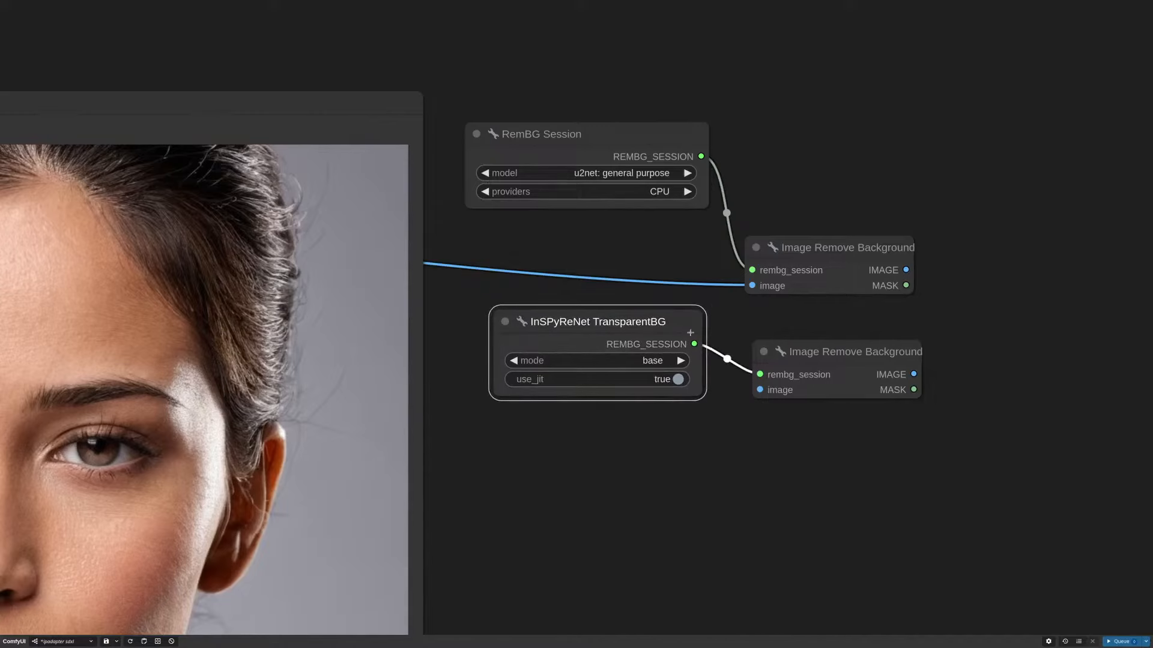
Step: Connect the middle VAE Decode's IMAGE output to the second Image Remove Background node's image input
{"action": "scroll", "coordinate": [720, 383], "scroll_direction": "down", "scroll_amount": 10}
{"action": "left_click_drag", "start_coordinate": [604, 502], "coordinate": [736, 444]}
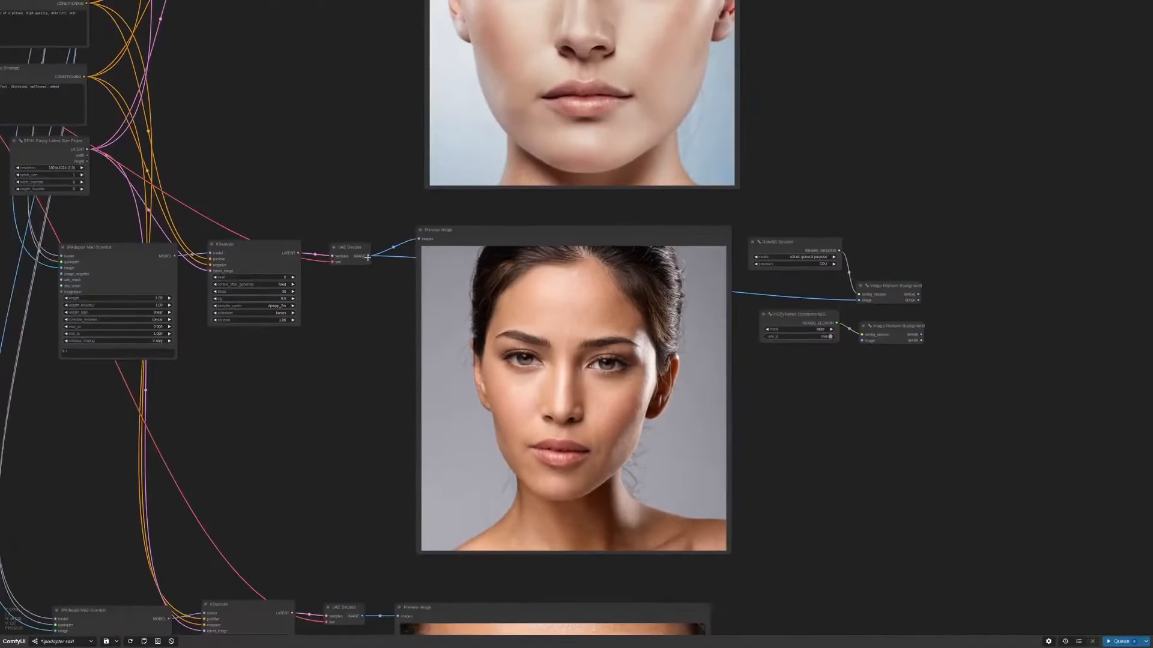
{"action": "left_click_drag", "start_coordinate": [368, 257], "coordinate": [862, 340]}
Step: Narrow the InSPyReNet TransparentBG node further and move its Image Remove Background node slightly lower
{"action": "scroll", "coordinate": [861, 340], "scroll_direction": "up", "scroll_amount": 9}
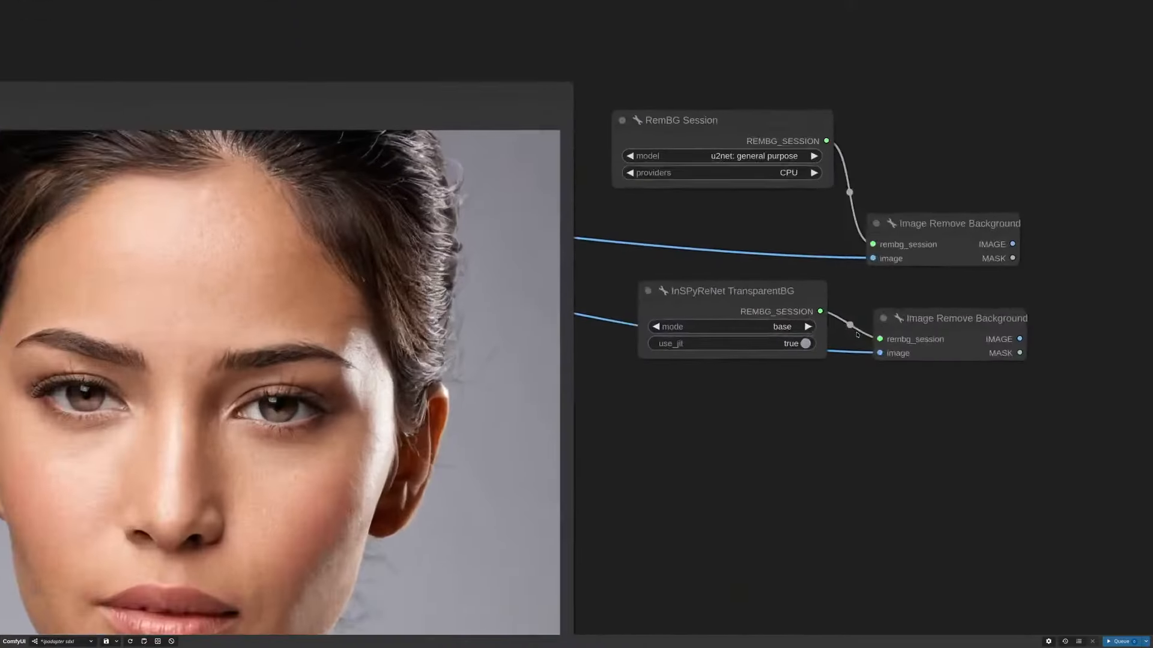
{"action": "scroll", "coordinate": [857, 334], "scroll_direction": "up", "scroll_amount": 2}
{"action": "scroll", "coordinate": [636, 383], "scroll_direction": "up", "scroll_amount": 5}
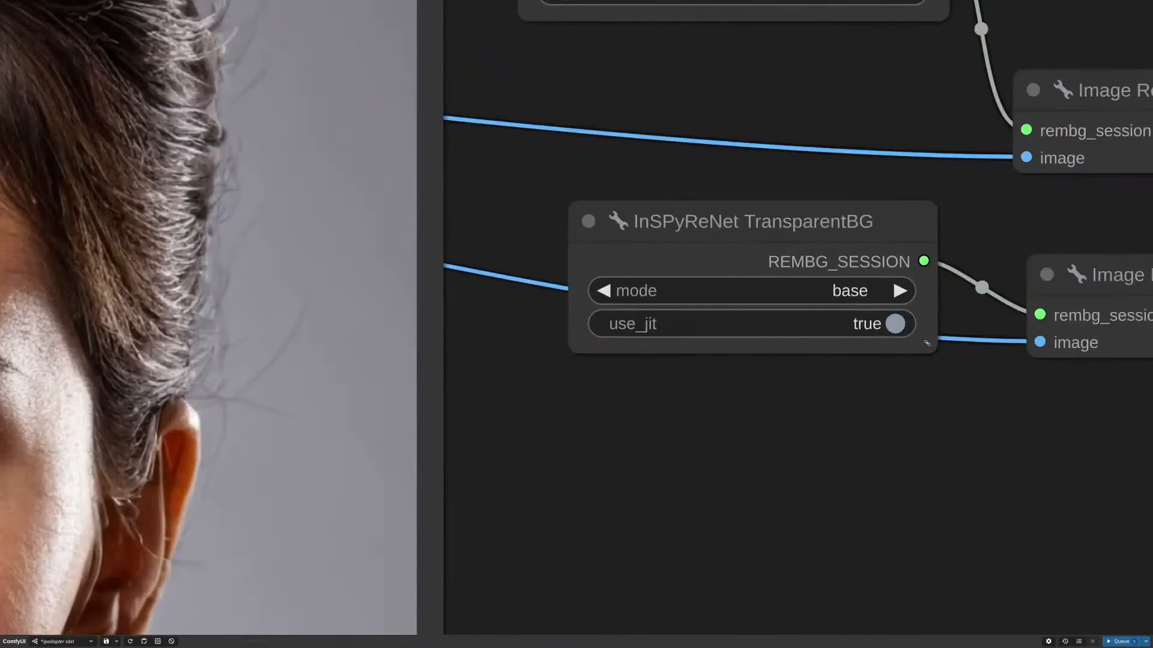
{"action": "left_click_drag", "start_coordinate": [927, 343], "coordinate": [868, 342]}
{"action": "left_click_drag", "start_coordinate": [779, 228], "coordinate": [830, 230]}
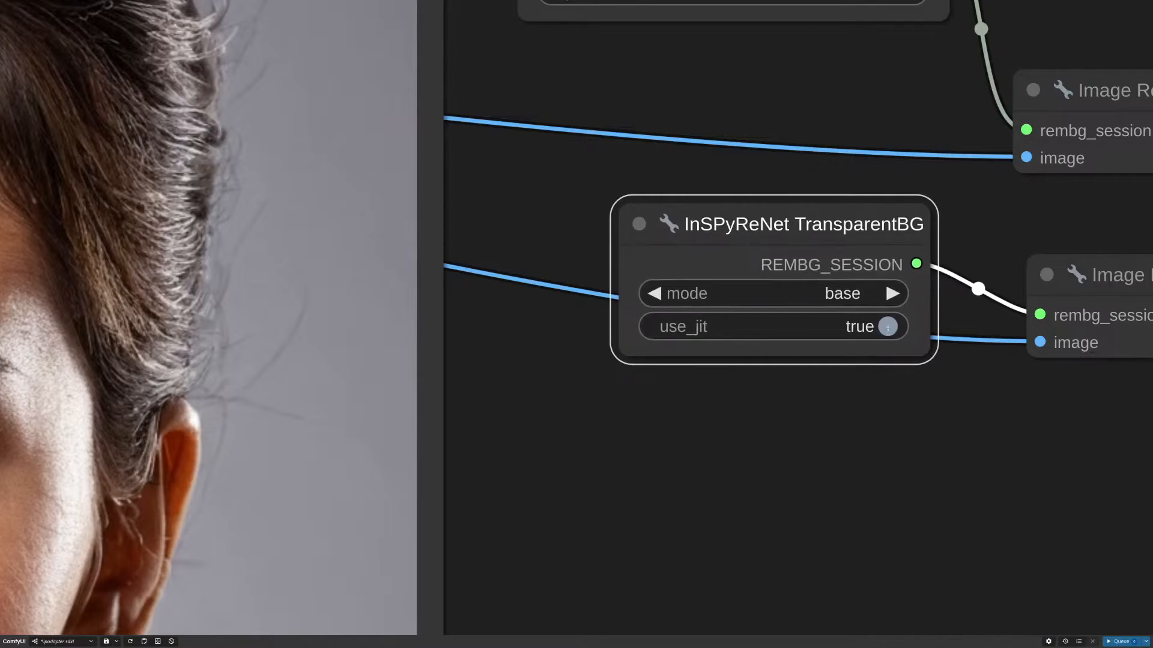
{"action": "scroll", "coordinate": [906, 364], "scroll_direction": "down", "scroll_amount": 6}
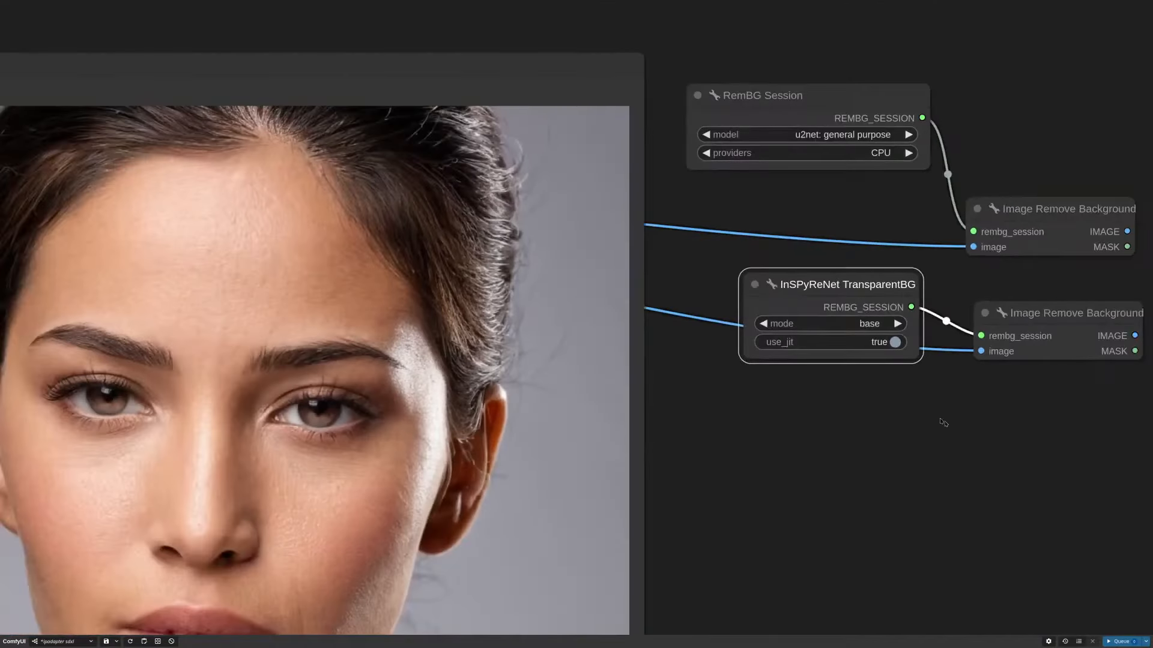
{"action": "left_click_drag", "start_coordinate": [945, 422], "coordinate": [784, 452]}
{"action": "left_click_drag", "start_coordinate": [868, 335], "coordinate": [859, 360]}
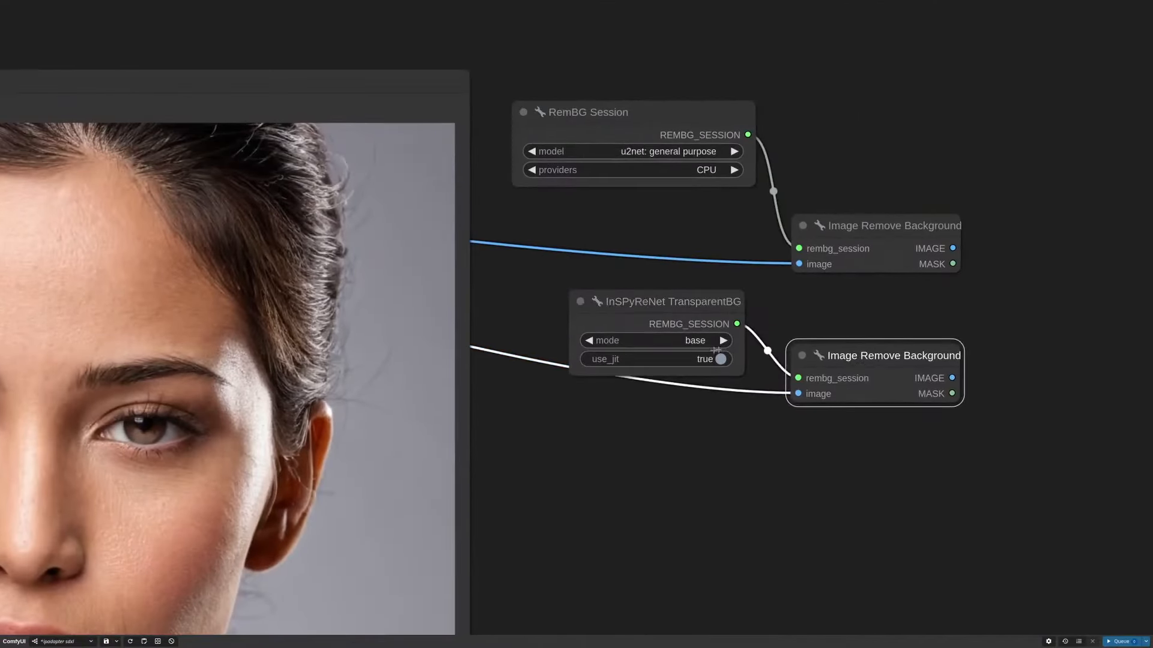
Step: Narrow the RemBG Session node and position it above the InSPyReNet TransparentBG node
{"action": "scroll", "coordinate": [775, 376], "scroll_direction": "down", "scroll_amount": 7}
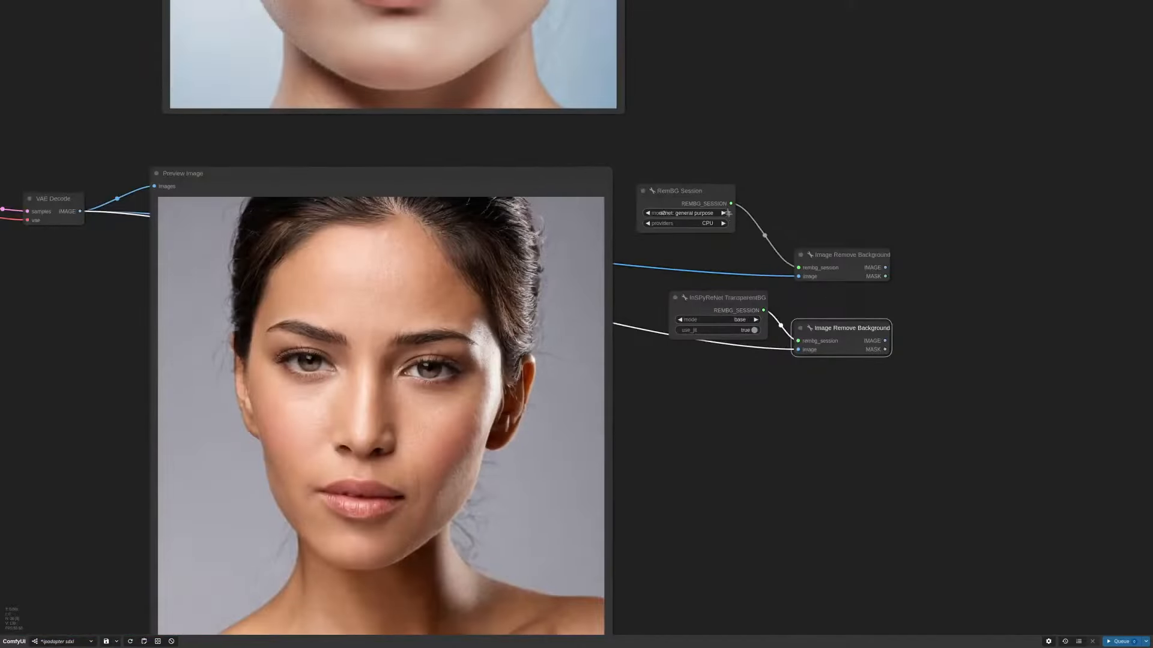
{"action": "left_click", "coordinate": [744, 207]}
{"action": "scroll", "coordinate": [757, 341], "scroll_direction": "up", "scroll_amount": 5}
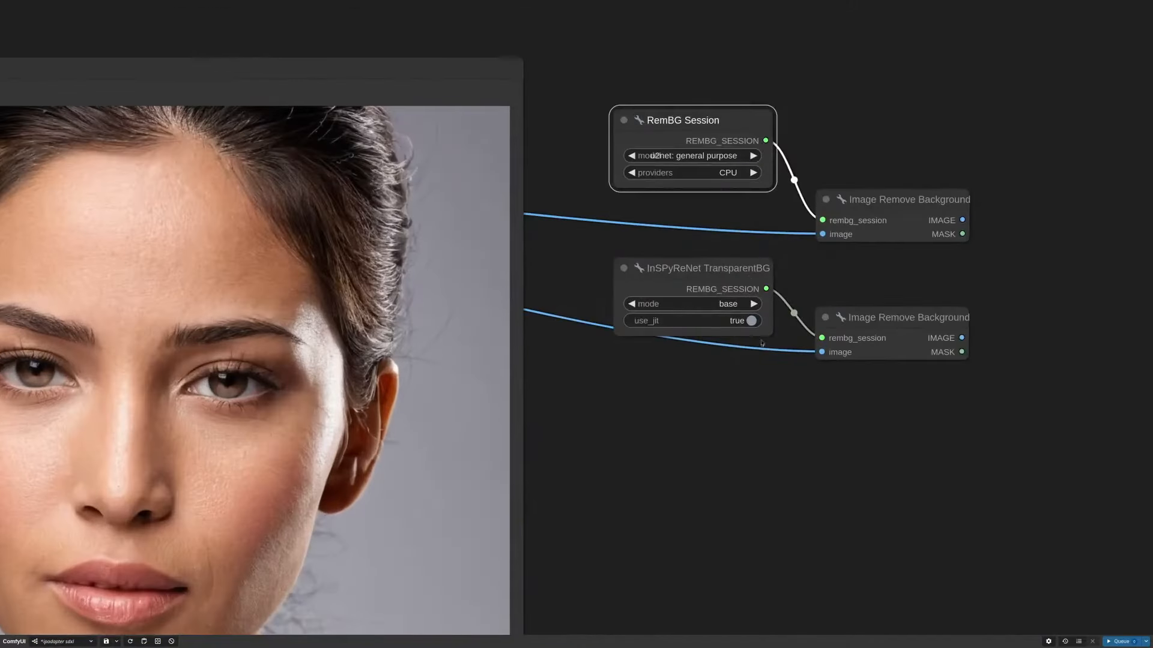
{"action": "left_click", "coordinate": [721, 172]}
{"action": "left_click_drag", "start_coordinate": [718, 129], "coordinate": [734, 139]}
{"action": "left_click_drag", "start_coordinate": [721, 102], "coordinate": [720, 101]}
Step: Review the available providers of the RemBG Session node, keeping CPU
{"action": "scroll", "coordinate": [720, 101], "scroll_direction": "up", "scroll_amount": 6}
{"action": "left_click", "coordinate": [756, 266]}
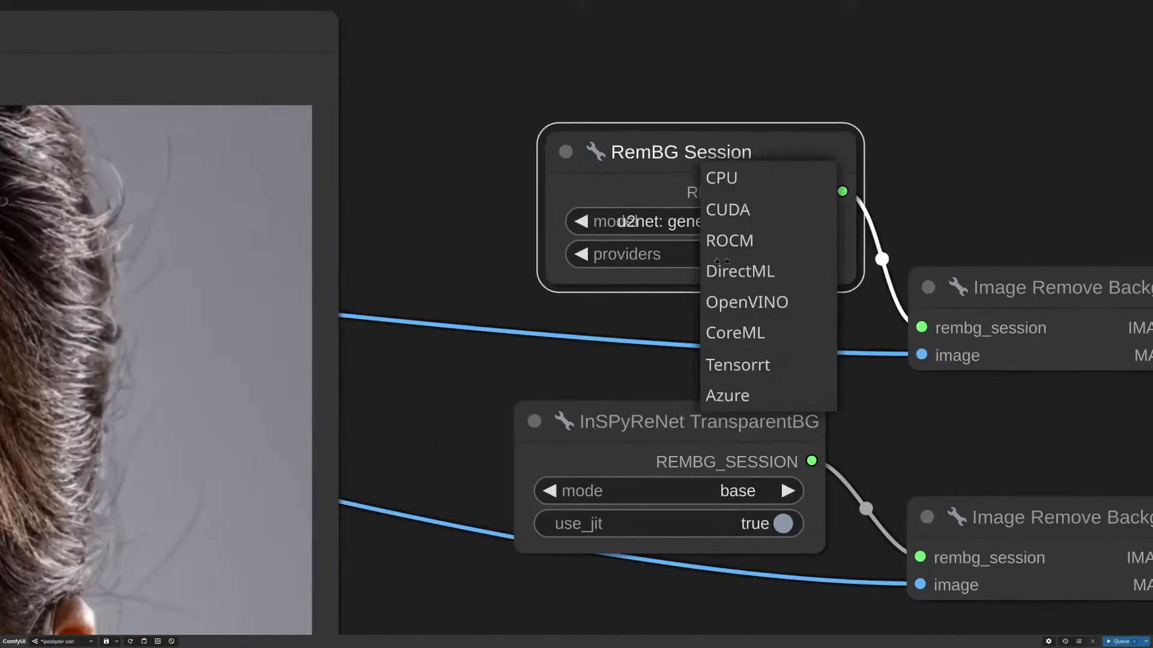
{"action": "left_click", "coordinate": [876, 320]}
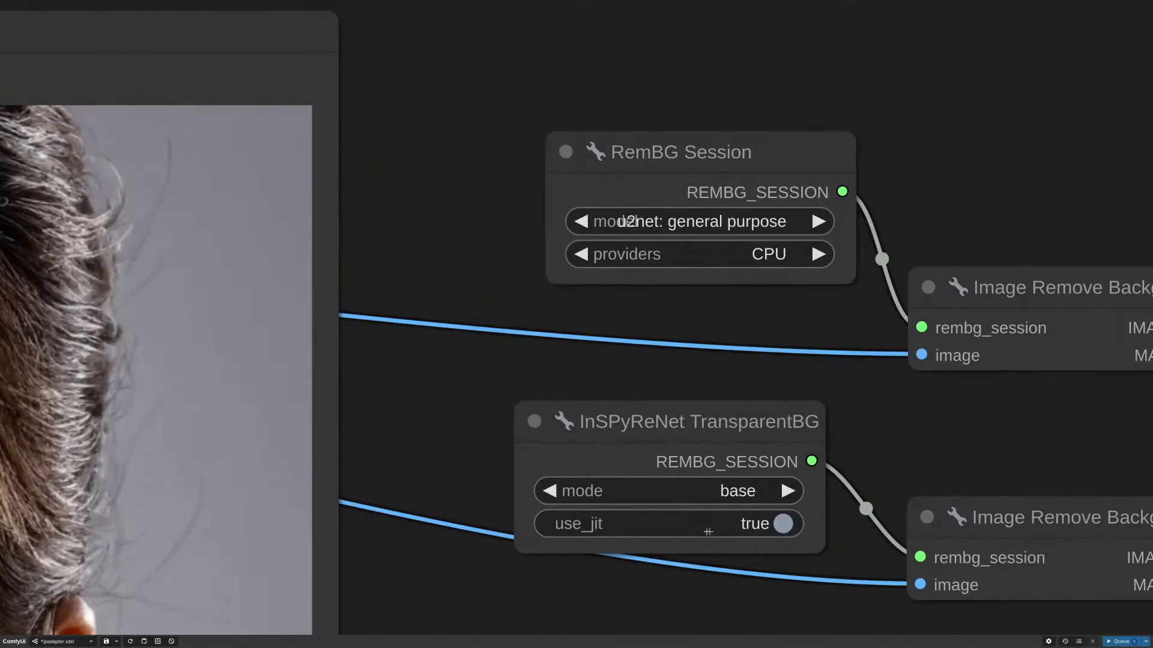
{"action": "left_click_drag", "start_coordinate": [793, 323], "coordinate": [736, 269]}
{"action": "scroll", "coordinate": [781, 266], "scroll_direction": "down", "scroll_amount": 1}
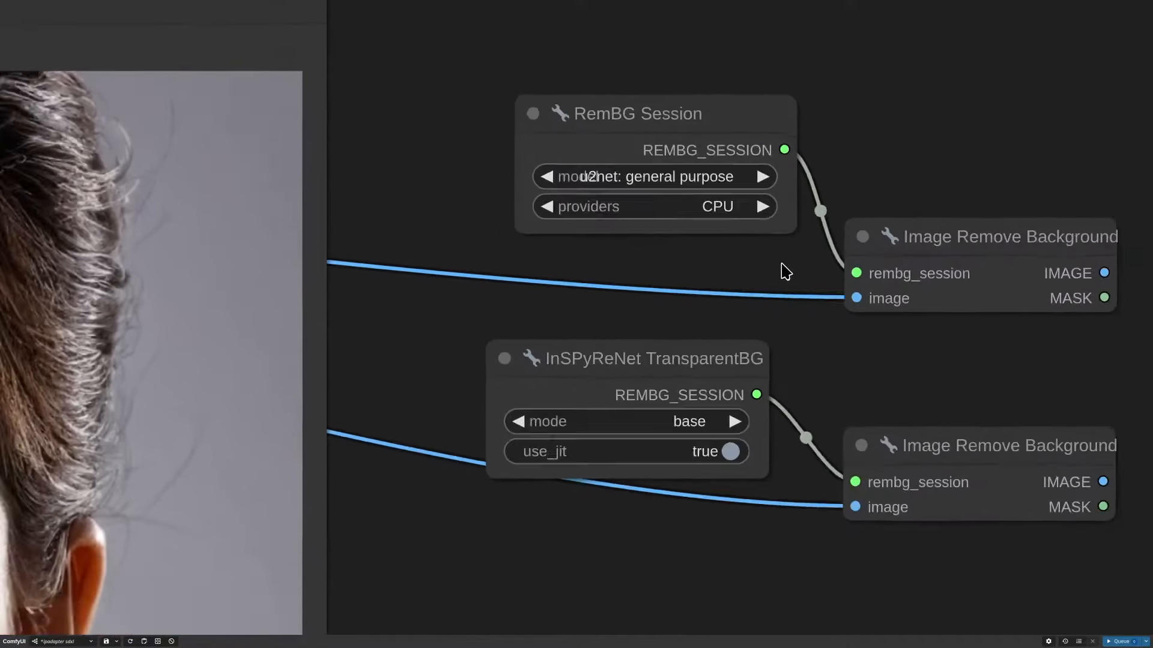
Step: Review the mode options of the InSPyReNet TransparentBG node, keeping base
{"action": "scroll", "coordinate": [782, 265], "scroll_direction": "down", "scroll_amount": 2}
{"action": "left_click_drag", "start_coordinate": [792, 483], "coordinate": [847, 414]}
{"action": "left_click", "coordinate": [748, 327]}
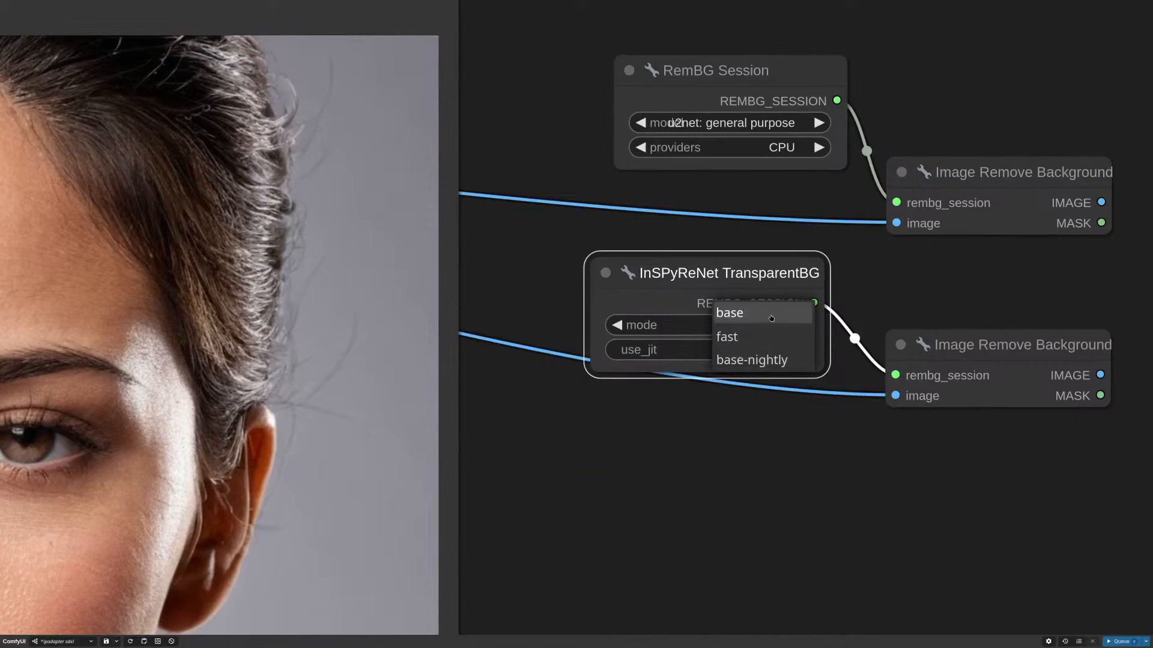
{"action": "left_click", "coordinate": [771, 314]}
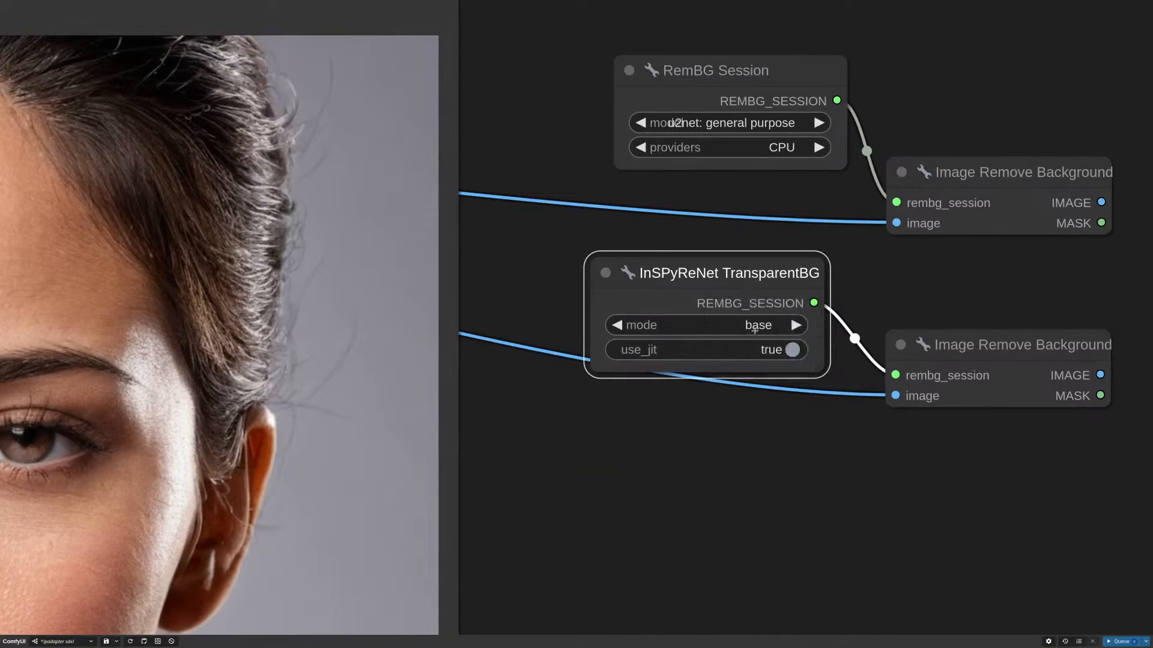
{"action": "left_click", "coordinate": [754, 329]}
{"action": "left_click", "coordinate": [744, 312]}
{"action": "left_click", "coordinate": [757, 327]}
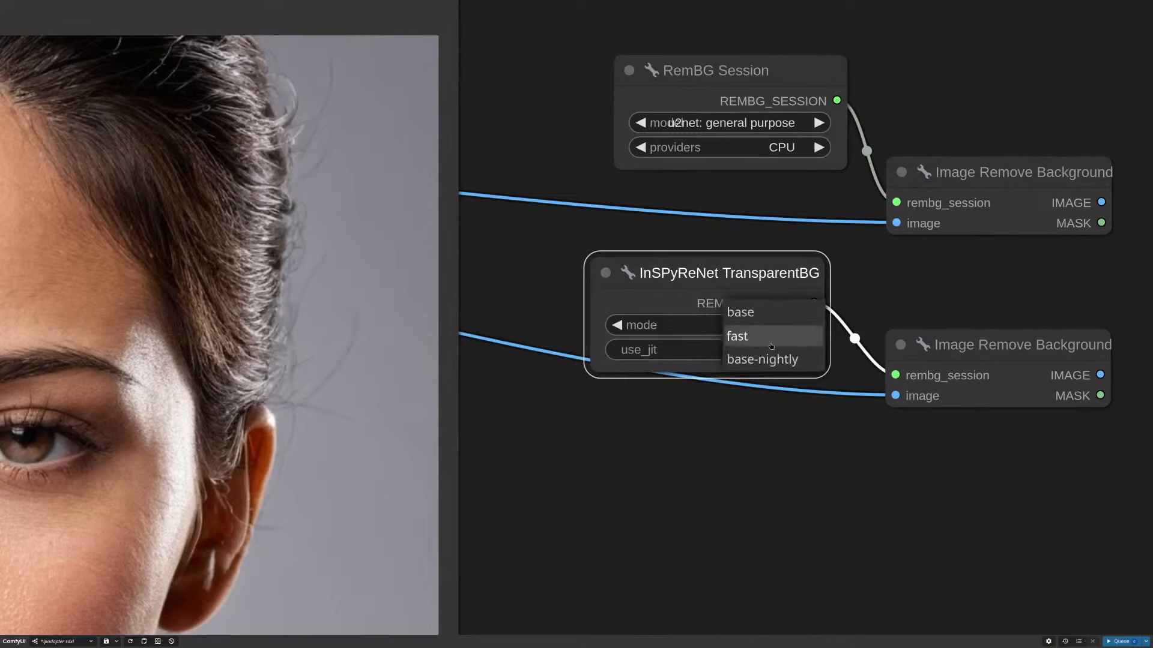
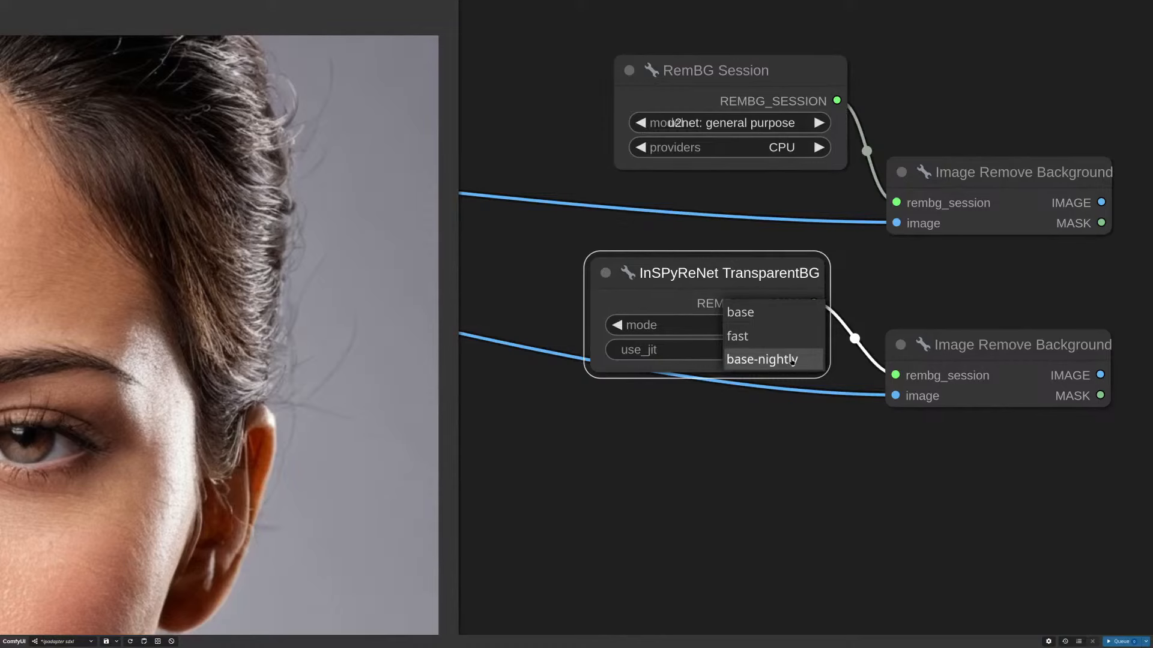
{"action": "left_click", "coordinate": [793, 406]}
Step: Attach a Preview Image node to the IMAGE output of each Image Remove Background node
{"action": "scroll", "coordinate": [792, 415], "scroll_direction": "down", "scroll_amount": 10}
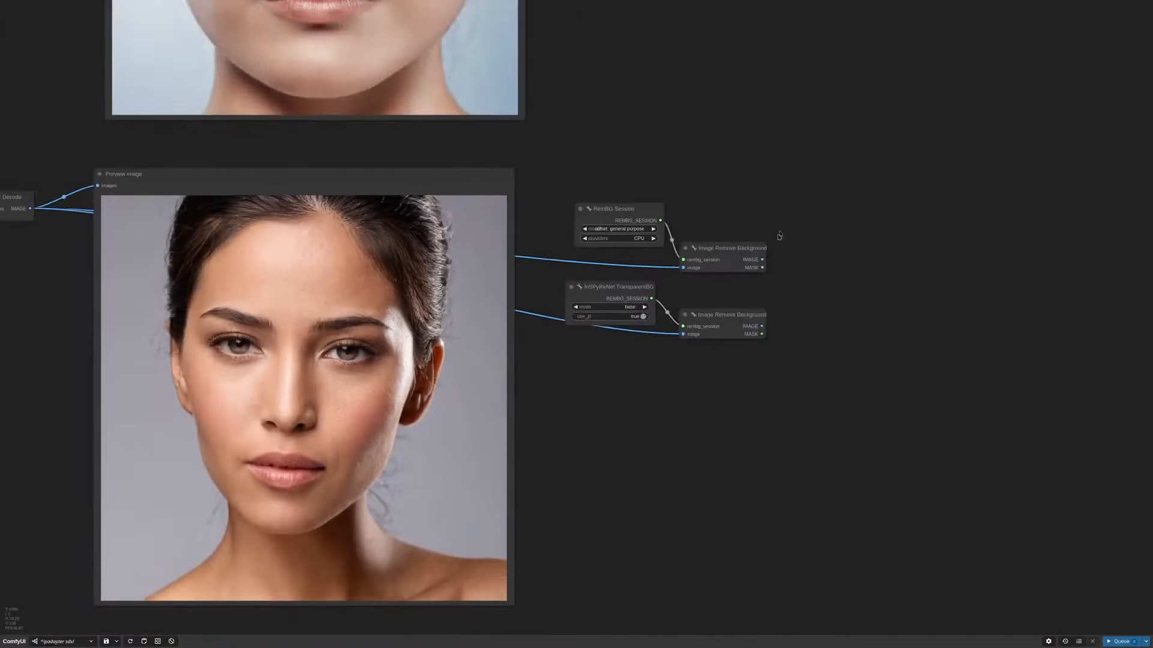
{"action": "left_click_drag", "start_coordinate": [762, 260], "coordinate": [866, 229]}
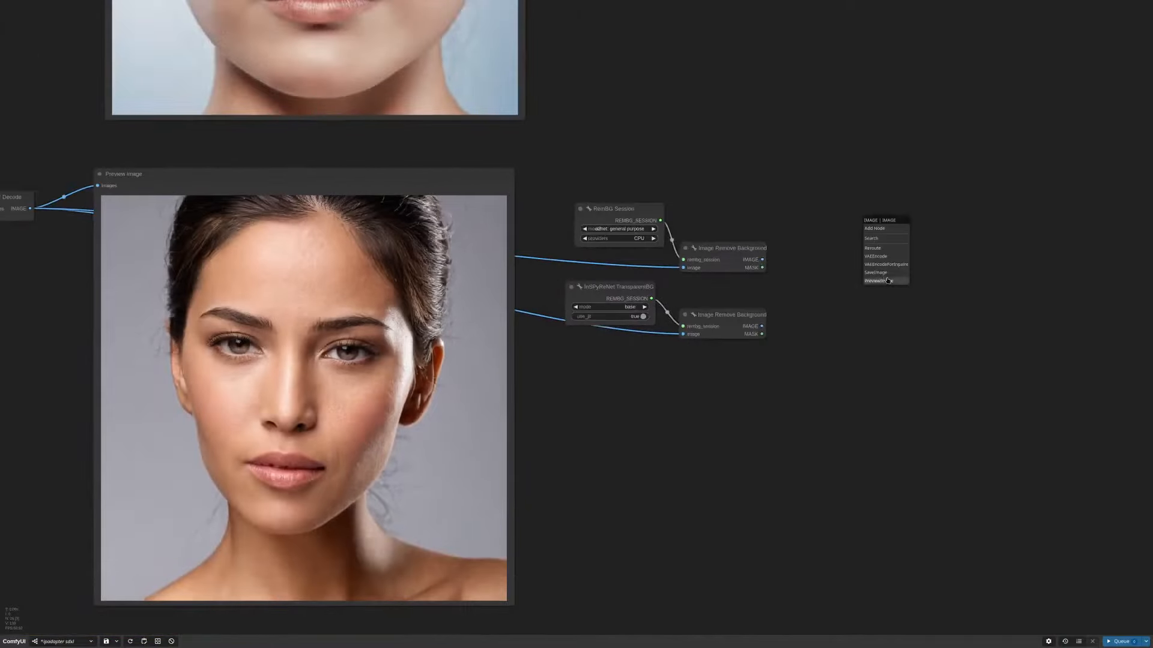
{"action": "left_click", "coordinate": [881, 260]}
{"action": "left_click_drag", "start_coordinate": [760, 327], "coordinate": [818, 339]}
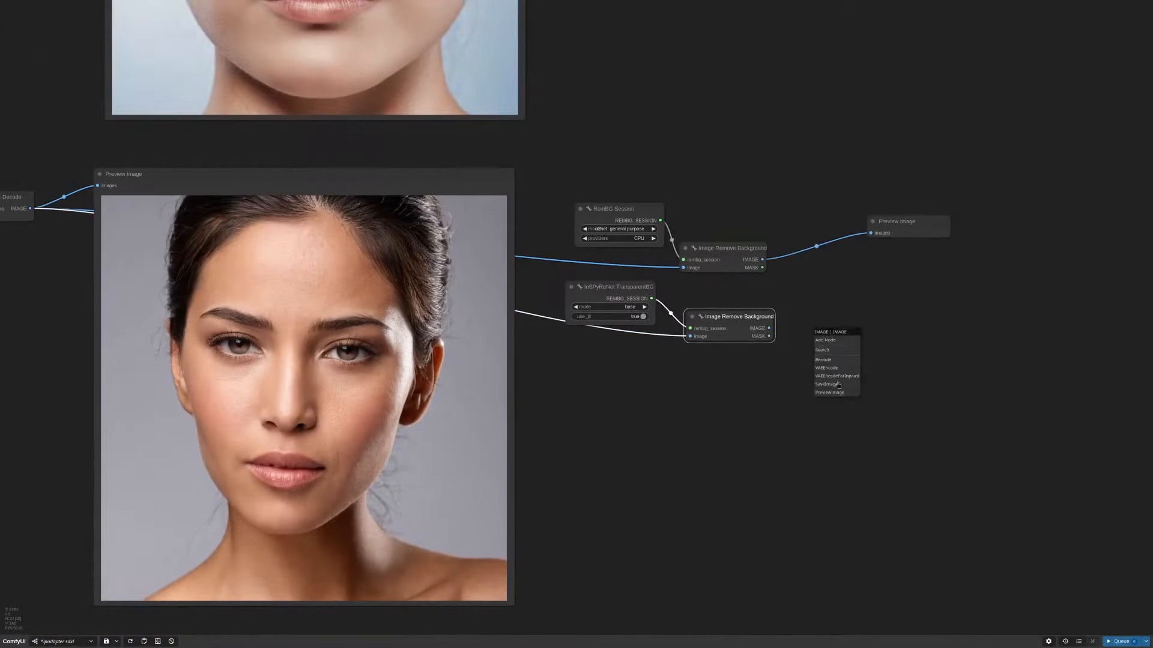
{"action": "left_click", "coordinate": [834, 370]}
{"action": "scroll", "coordinate": [717, 287], "scroll_direction": "up", "scroll_amount": 9}
{"action": "left_click_drag", "start_coordinate": [737, 356], "coordinate": [725, 326]}
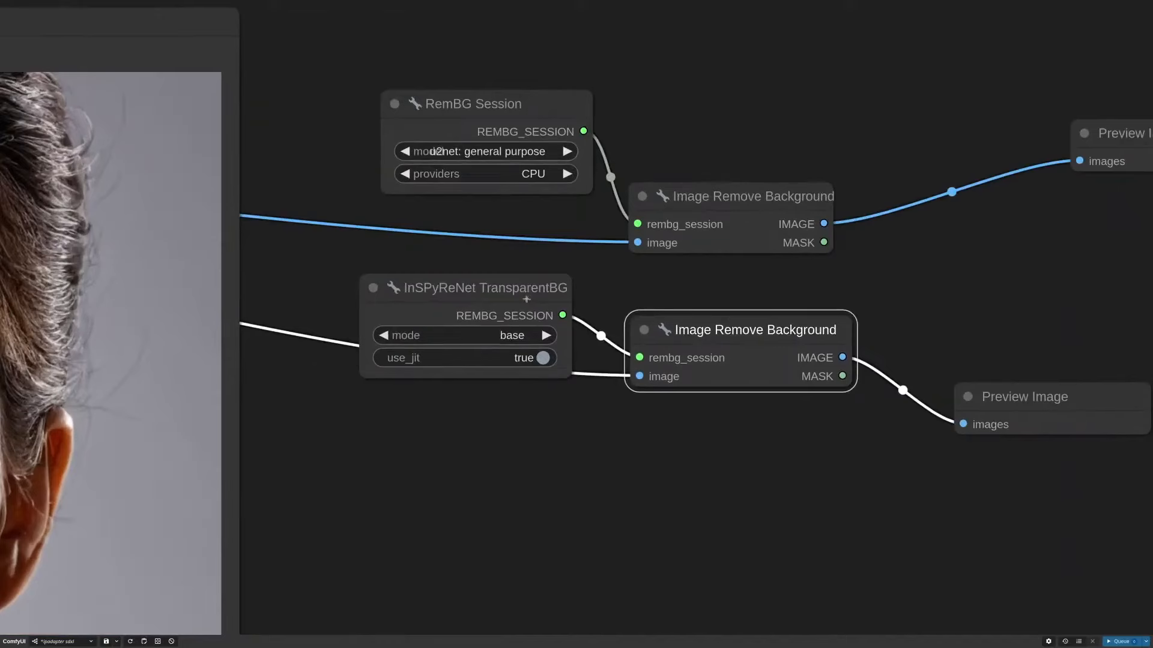
Step: Adjust the placement of the RemBG Session and InSPyReNet TransparentBG nodes, and run the workflow
{"action": "left_click_drag", "start_coordinate": [527, 299], "coordinate": [529, 288]}
{"action": "left_click_drag", "start_coordinate": [535, 110], "coordinate": [529, 114]}
{"action": "left_click_drag", "start_coordinate": [549, 276], "coordinate": [547, 268]}
{"action": "scroll", "coordinate": [1032, 513], "scroll_direction": "down", "scroll_amount": 4}
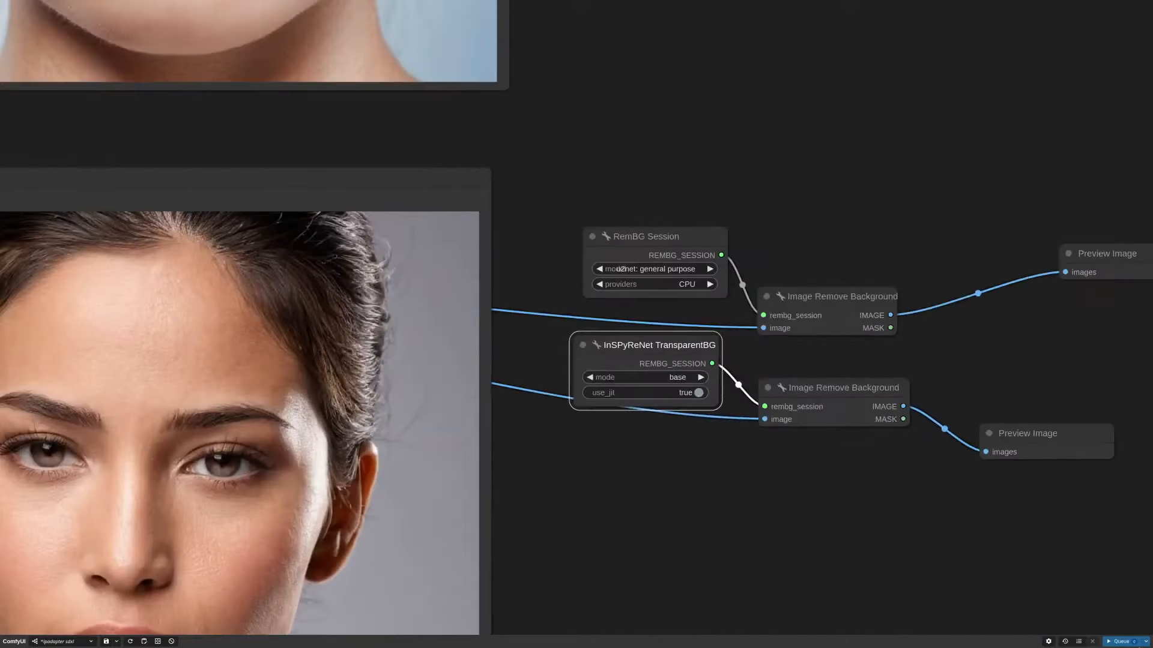
{"action": "left_click", "coordinate": [1121, 641]}
Step: Stack the two Preview Image nodes one above the other, next to the Image Remove Background nodes
{"action": "left_click_drag", "start_coordinate": [887, 503], "coordinate": [626, 323]}
{"action": "left_click_drag", "start_coordinate": [794, 270], "coordinate": [814, 318]}
{"action": "left_click_drag", "start_coordinate": [848, 78], "coordinate": [799, 60]}
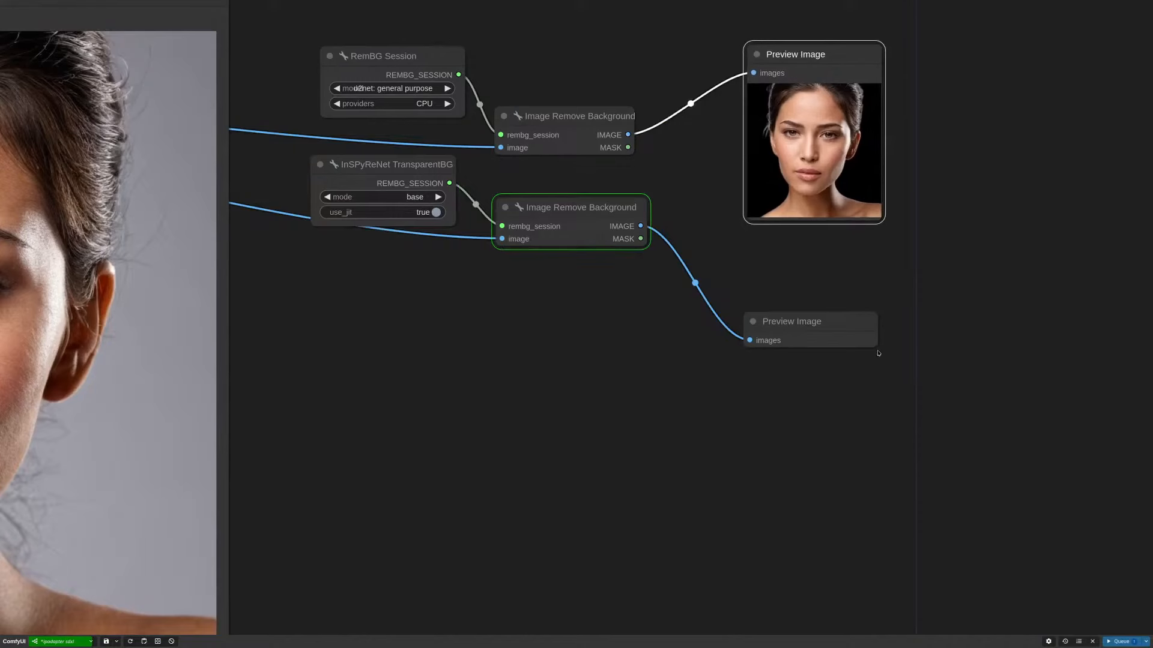
{"action": "left_click_drag", "start_coordinate": [850, 335], "coordinate": [851, 267]}
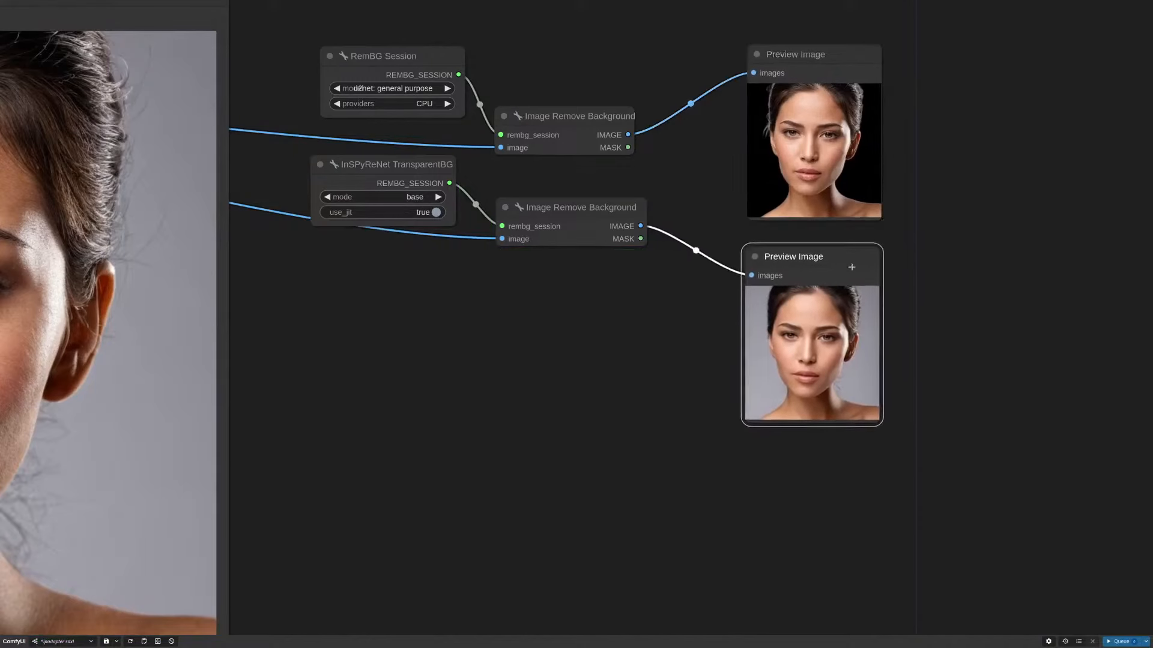
Step: Resize the InSPyReNet branch's Preview Image node to slightly larger than the RemBG one and compare both previews
{"action": "left_click_drag", "start_coordinate": [876, 419], "coordinate": [941, 484]}
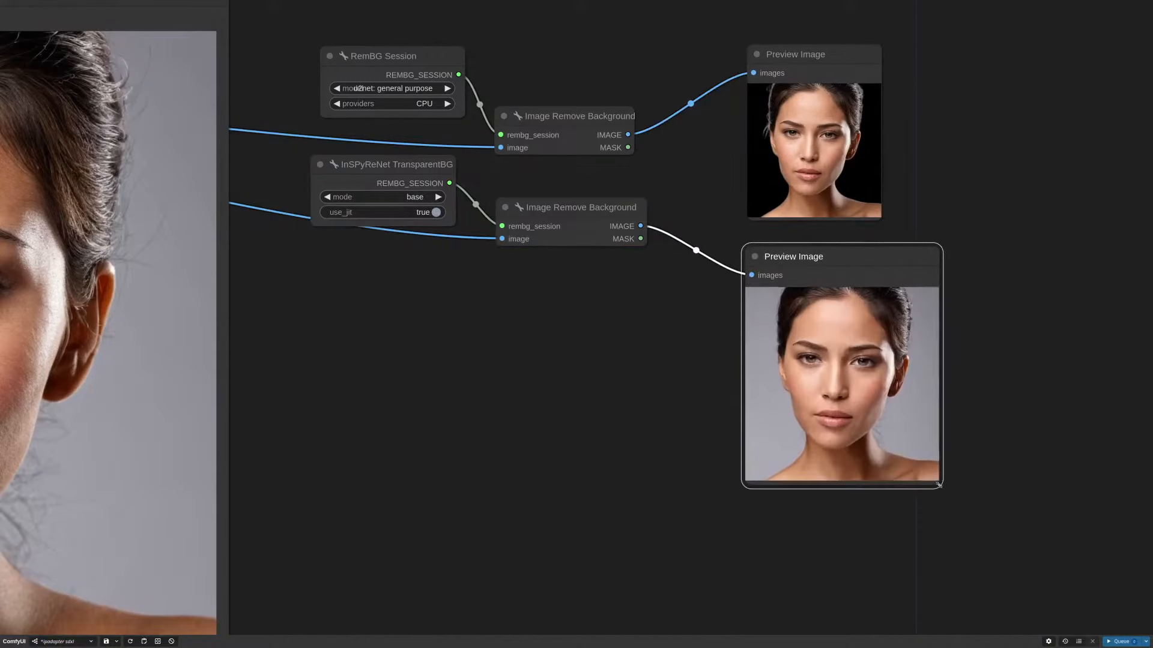
{"action": "scroll", "coordinate": [844, 398], "scroll_direction": "down", "scroll_amount": 1}
{"action": "left_click_drag", "start_coordinate": [829, 273], "coordinate": [822, 266]}
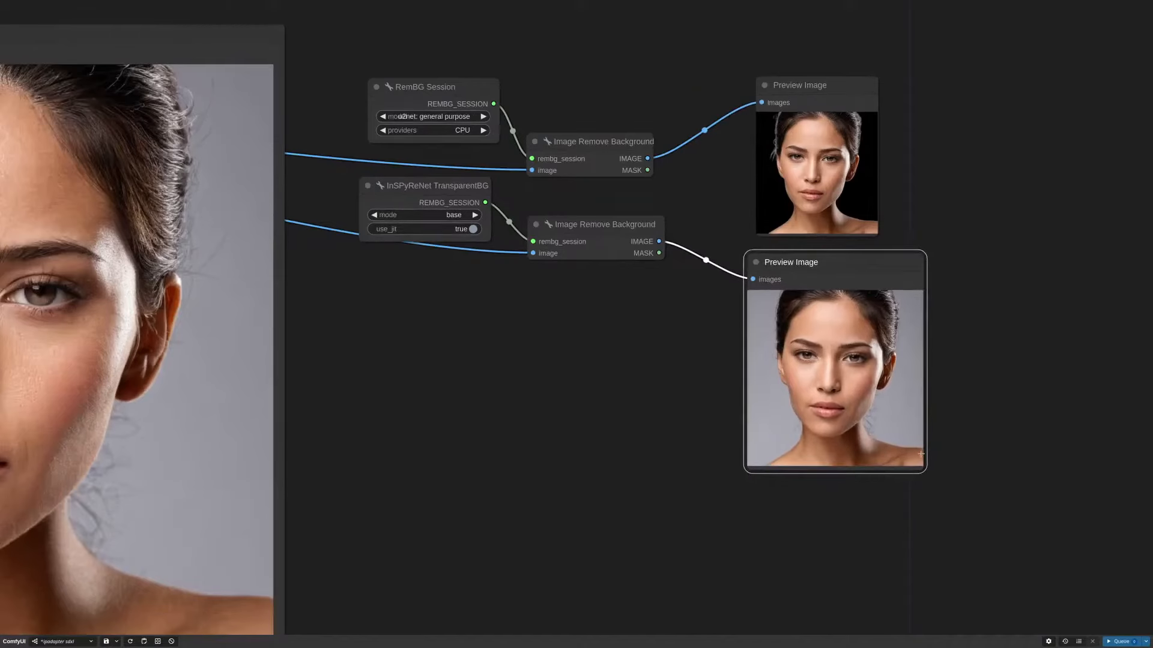
{"action": "left_click_drag", "start_coordinate": [924, 473], "coordinate": [889, 429]}
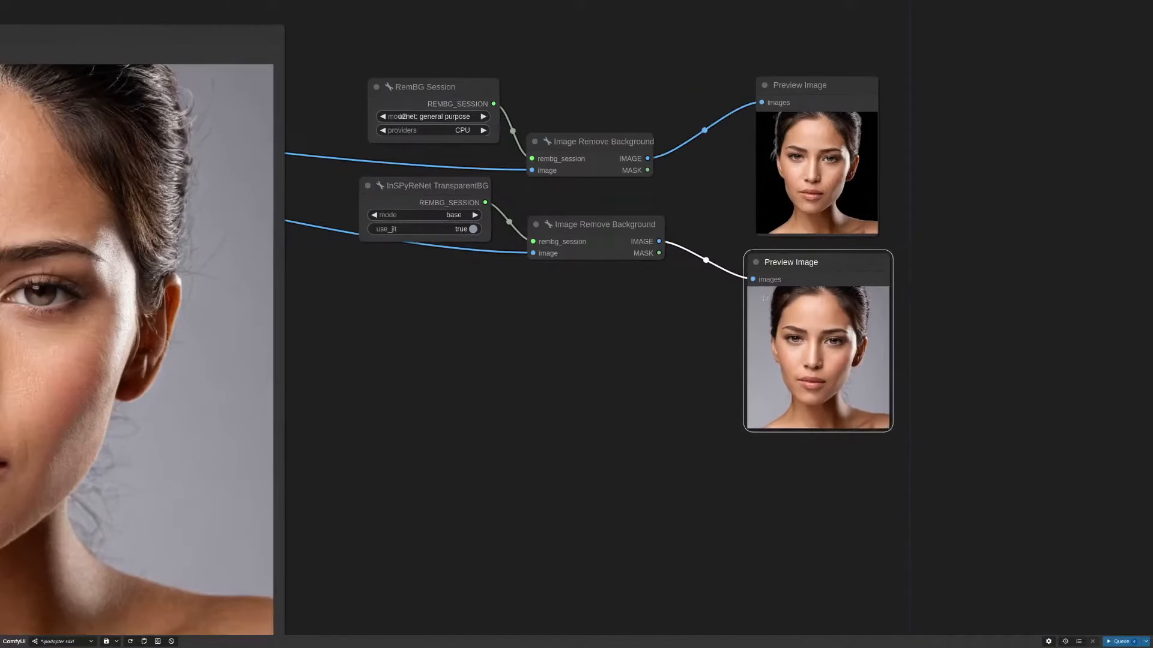
{"action": "scroll", "coordinate": [683, 280], "scroll_direction": "up", "scroll_amount": 5}
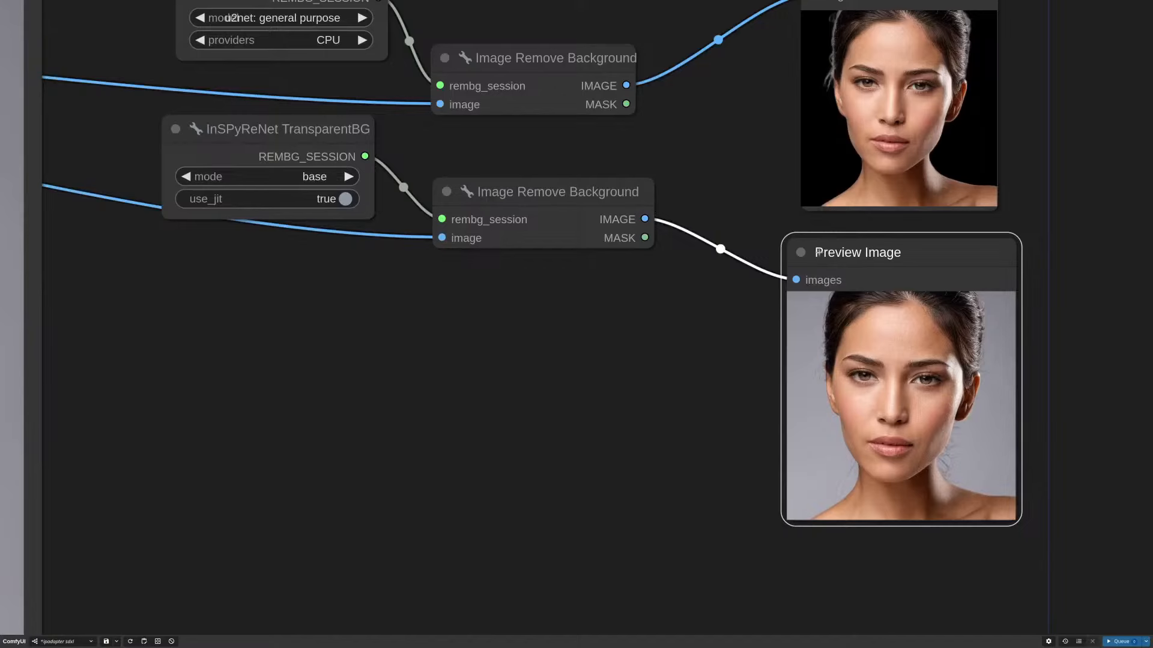
{"action": "scroll", "coordinate": [833, 261], "scroll_direction": "down", "scroll_amount": 4}
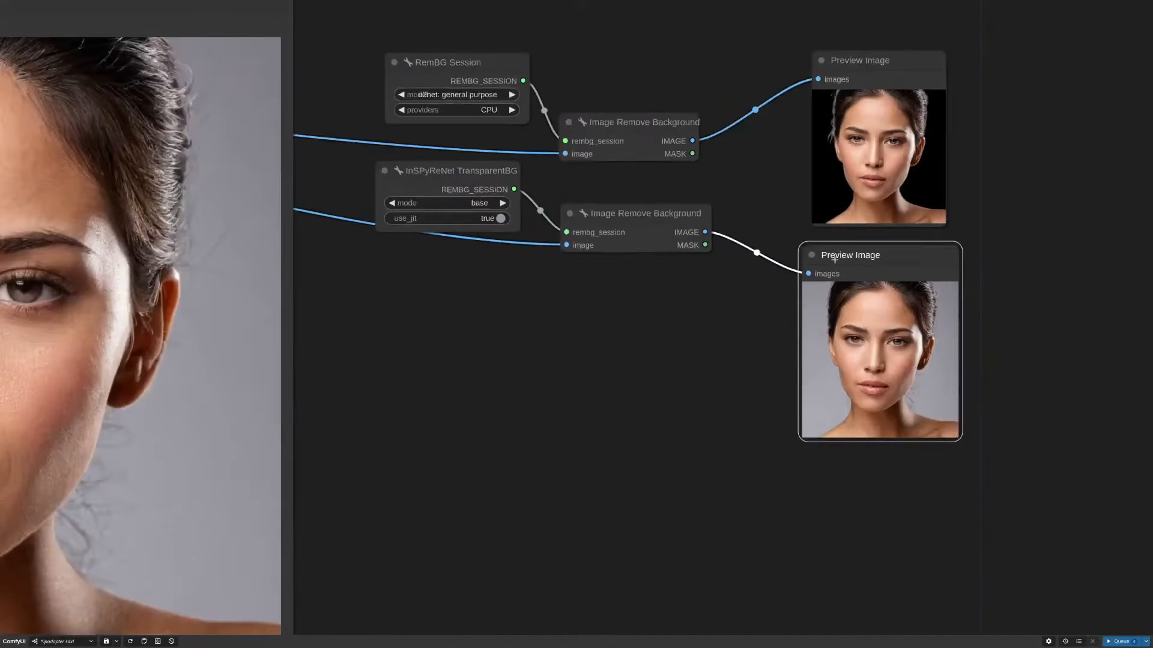
Step: Add a Mask Preview node and connect it to the MASK output of the InSPyReNet branch's Image Remove Background node
{"action": "double_click", "coordinate": [707, 322]}
{"action": "type", "text": "prev"}
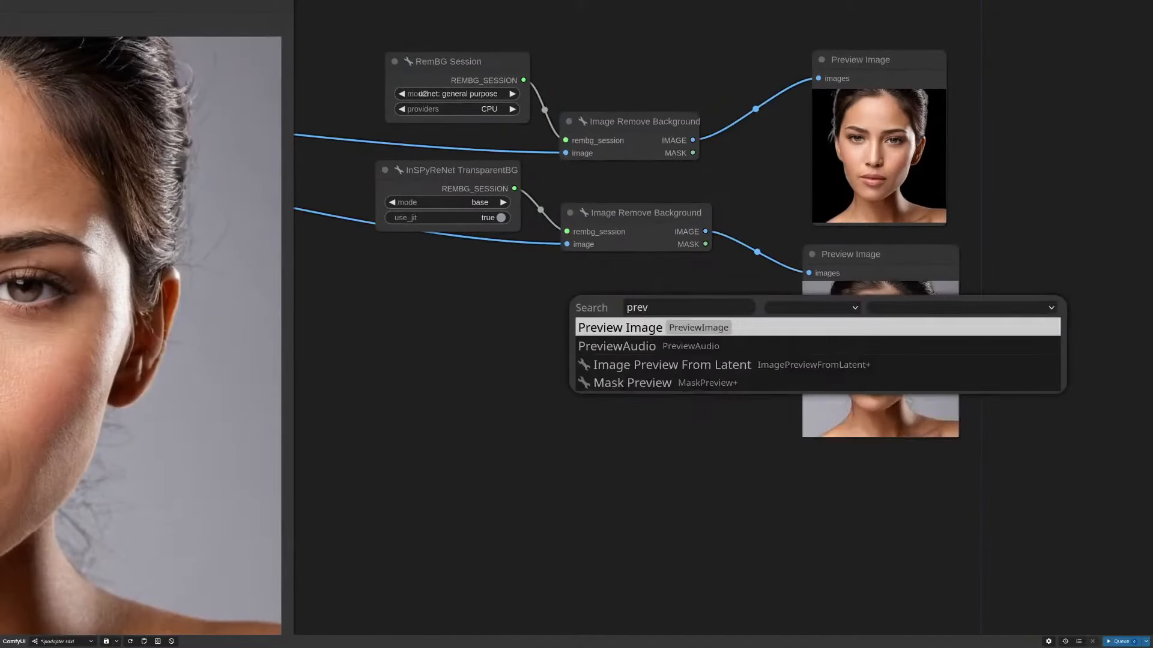
{"action": "key", "text": "Down"}
{"action": "key", "text": "Down"}
{"action": "key", "text": "Down"}
{"action": "key", "text": "Return"}
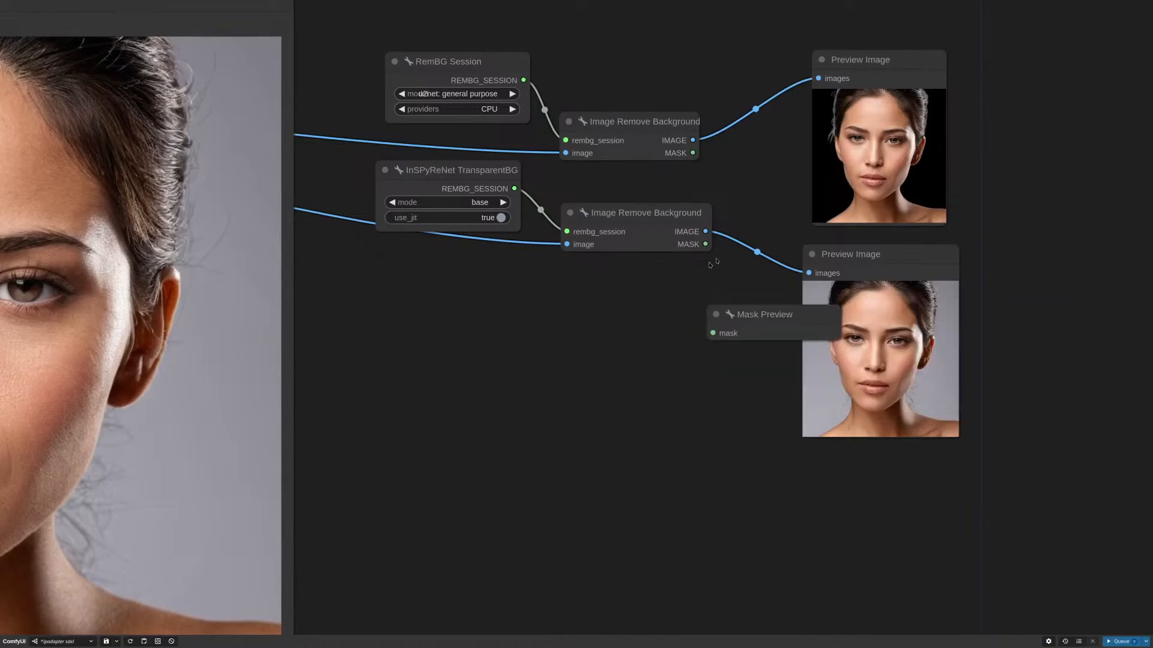
{"action": "left_click_drag", "start_coordinate": [707, 244], "coordinate": [713, 333]}
Step: Run the workflow, then enlarge the Mask Preview node and place it below the InSPyReNet branch's Image Remove Background node
{"action": "key", "text": "ctrl+Return"}
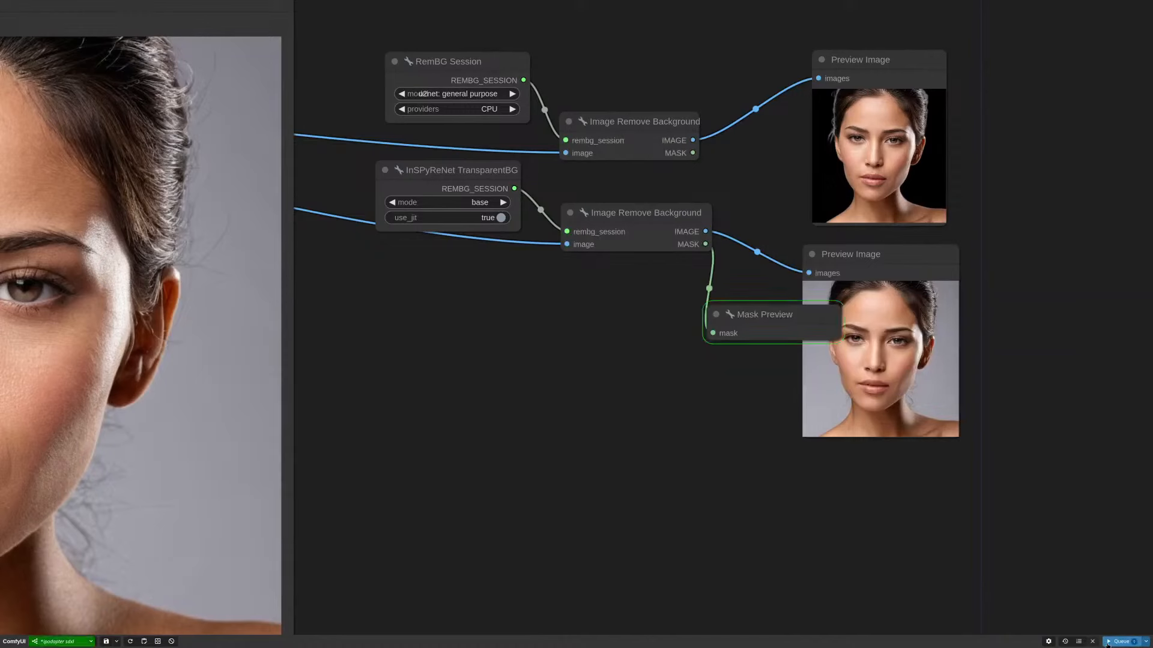
{"action": "left_click_drag", "start_coordinate": [842, 484], "coordinate": [921, 566]}
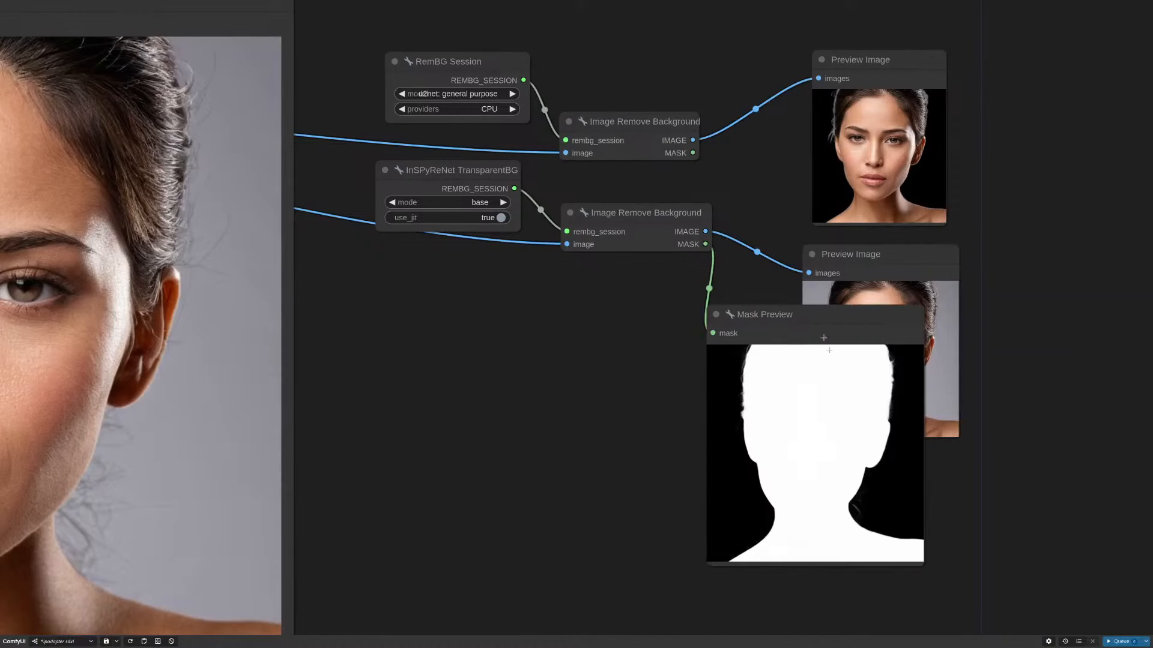
{"action": "left_click_drag", "start_coordinate": [823, 322], "coordinate": [656, 317]}
Step: Move the InSPyReNet branch's Preview Image node down and add an ImageCompositeMasked node above it
{"action": "scroll", "coordinate": [824, 264], "scroll_direction": "down", "scroll_amount": 6}
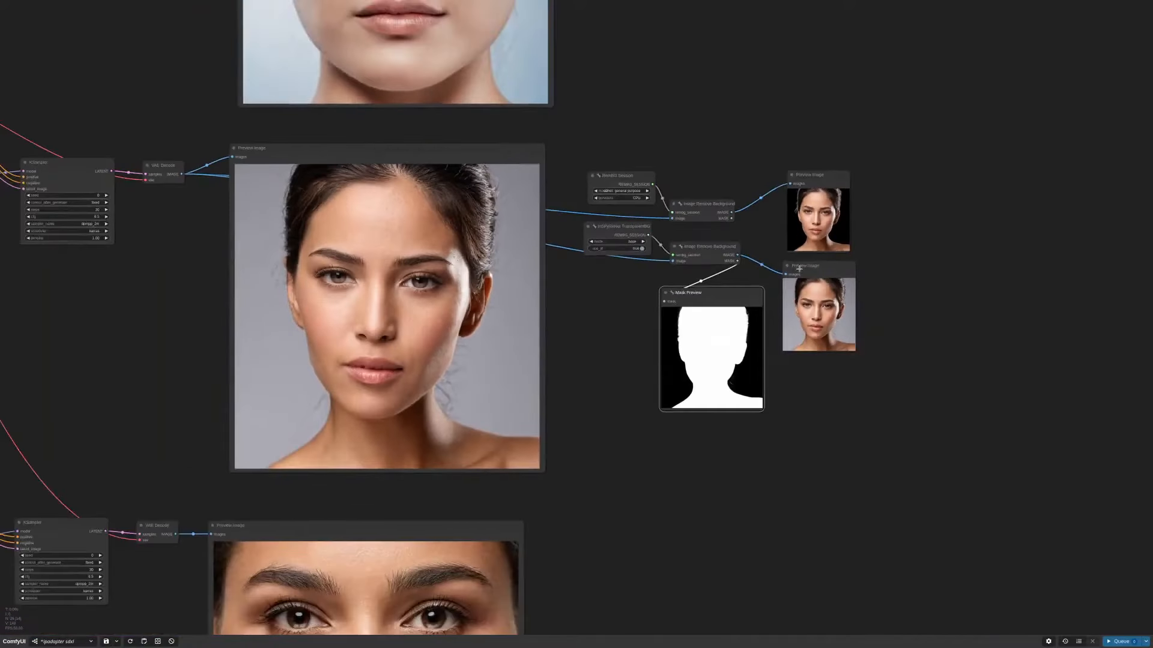
{"action": "left_click_drag", "start_coordinate": [818, 259], "coordinate": [817, 370]}
{"action": "double_click", "coordinate": [828, 292]}
{"action": "type", "text": "imageco"}
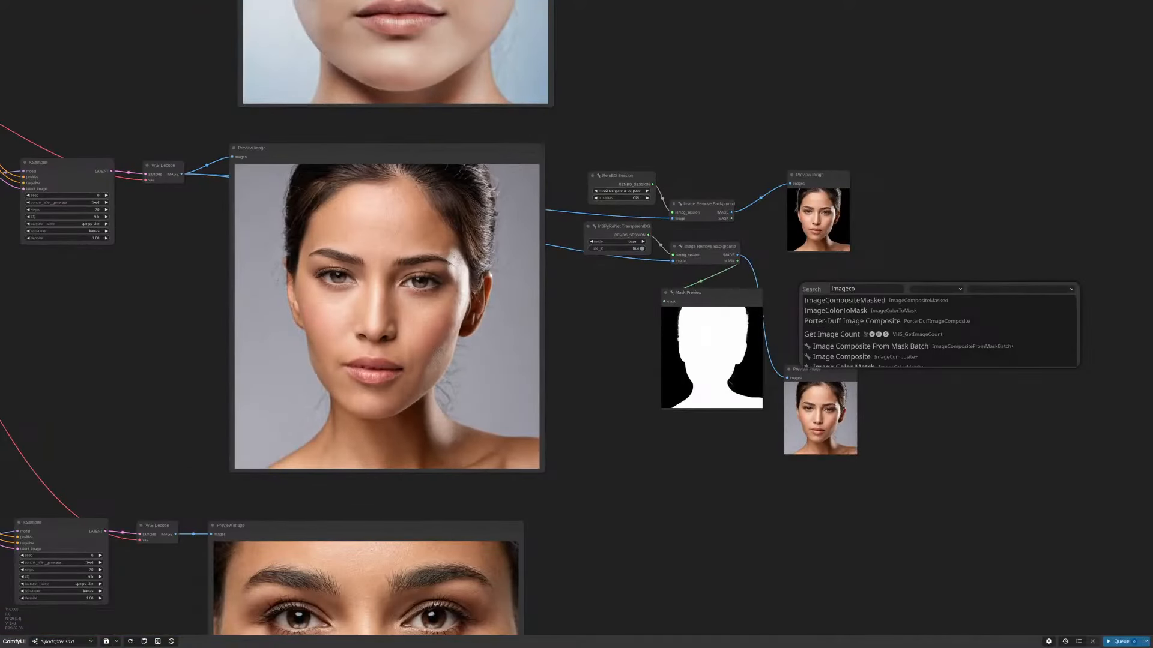
{"action": "key", "text": "Return"}
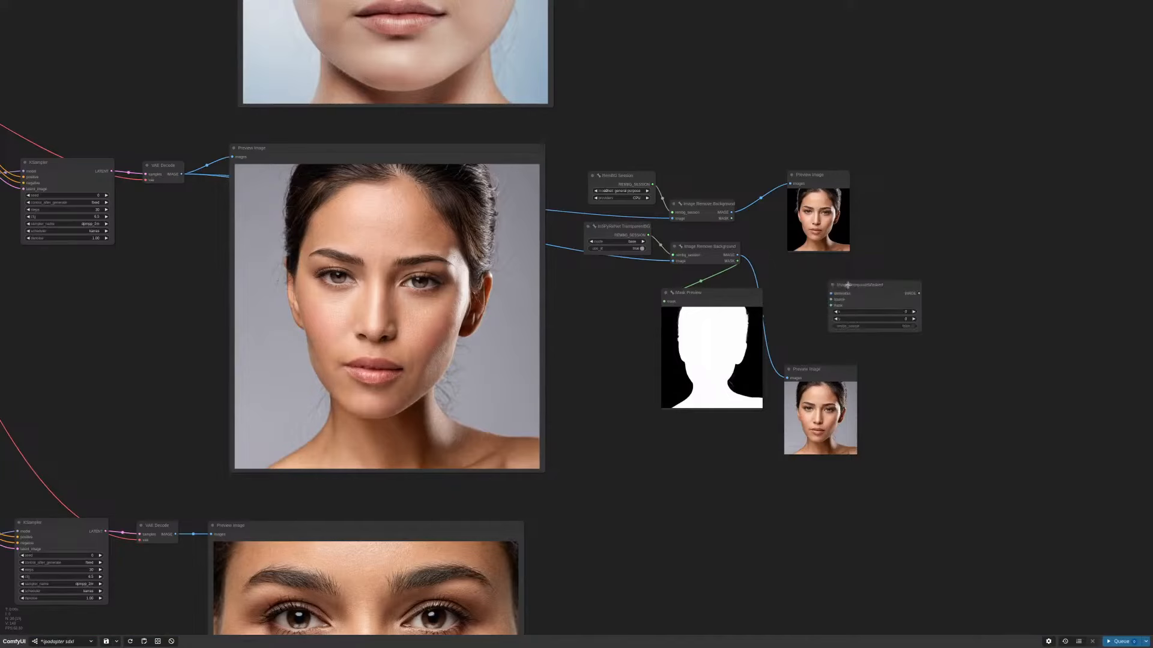
{"action": "left_click_drag", "start_coordinate": [847, 285], "coordinate": [862, 285]}
Step: Bring an EmptyImage node with color 222222 from elsewhere in the graph to beside the ImageCompositeMasked node
{"action": "scroll", "coordinate": [793, 287], "scroll_direction": "down", "scroll_amount": 3}
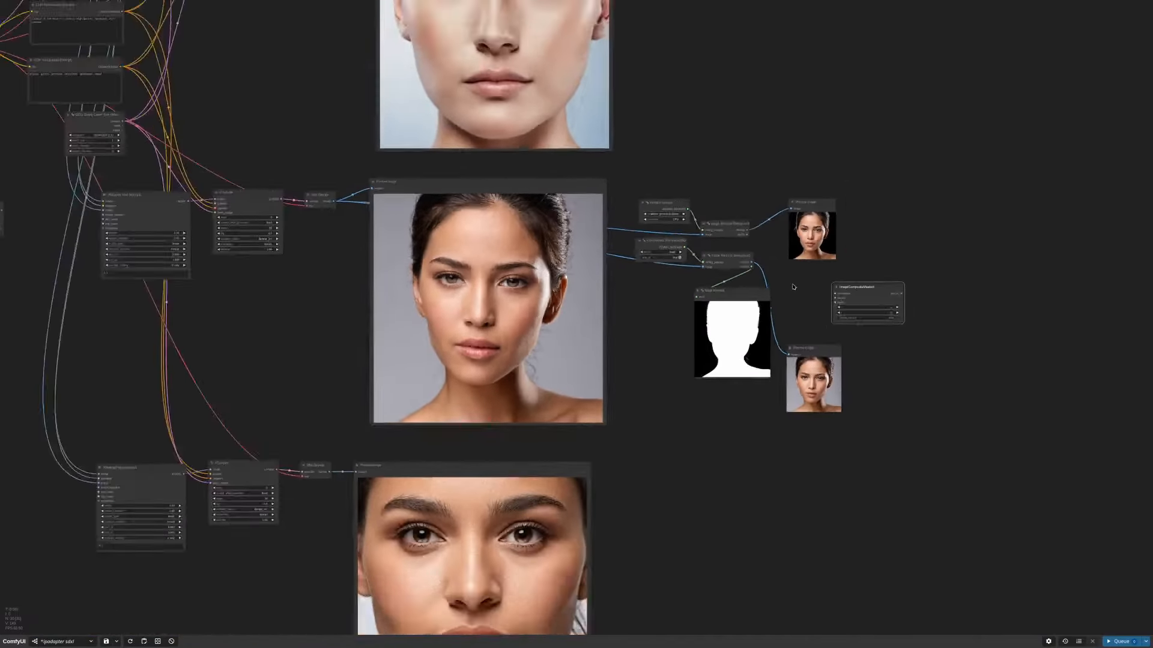
{"action": "scroll", "coordinate": [793, 287], "scroll_direction": "down", "scroll_amount": 4}
{"action": "left_click_drag", "start_coordinate": [256, 234], "coordinate": [813, 282]}
{"action": "scroll", "coordinate": [815, 280], "scroll_direction": "up", "scroll_amount": 15}
{"action": "left_click_drag", "start_coordinate": [894, 307], "coordinate": [972, 283]}
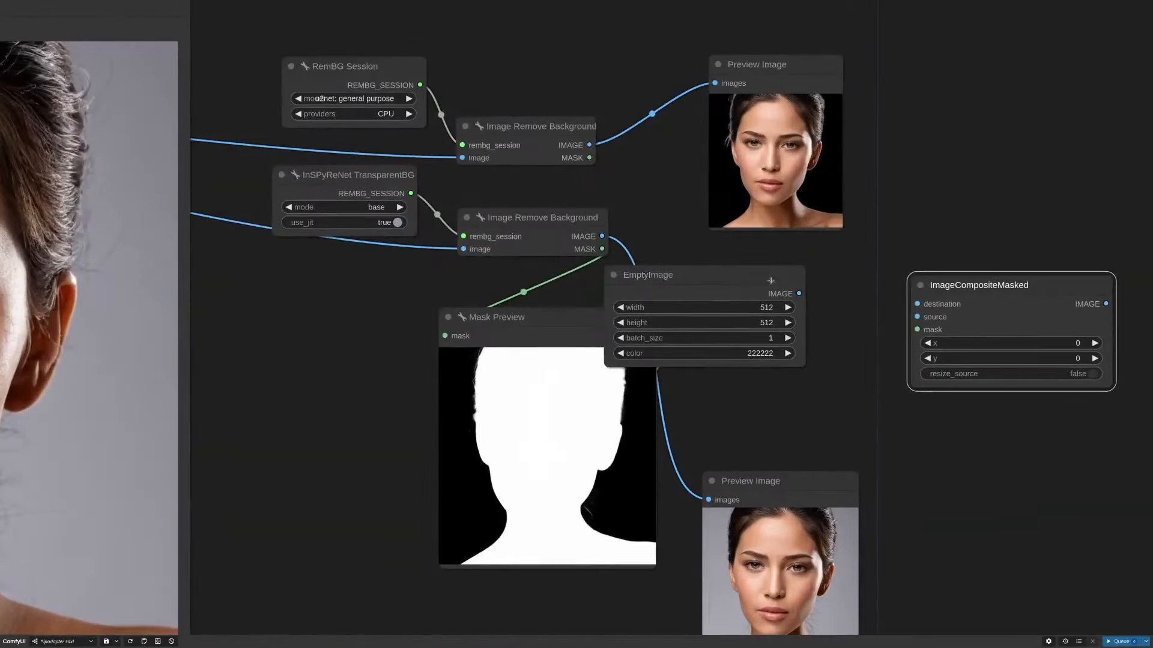
{"action": "left_click_drag", "start_coordinate": [691, 275], "coordinate": [755, 263]}
{"action": "scroll", "coordinate": [827, 377], "scroll_direction": "down", "scroll_amount": 1}
{"action": "left_click_drag", "start_coordinate": [716, 369], "coordinate": [593, 299]}
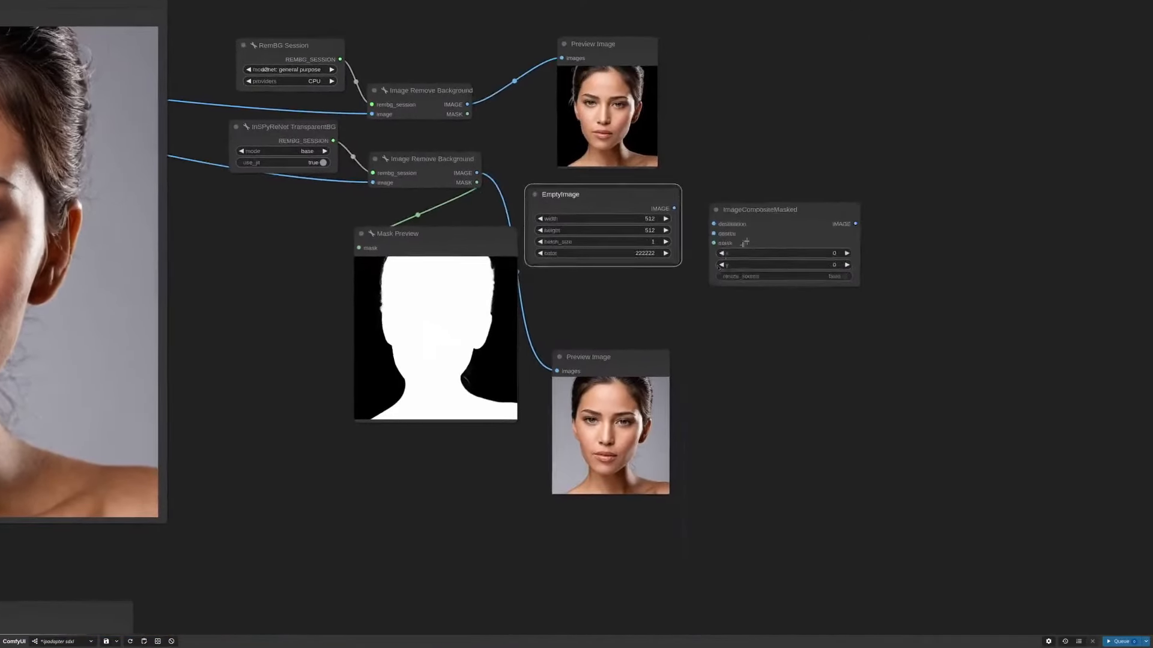
Step: Connect EmptyImage to the ImageCompositeMasked destination, and the InSPyReNet branch's IMAGE and MASK outputs to its source and mask
{"action": "left_click_drag", "start_coordinate": [743, 212], "coordinate": [820, 189]}
{"action": "left_click_drag", "start_coordinate": [642, 196], "coordinate": [790, 200]}
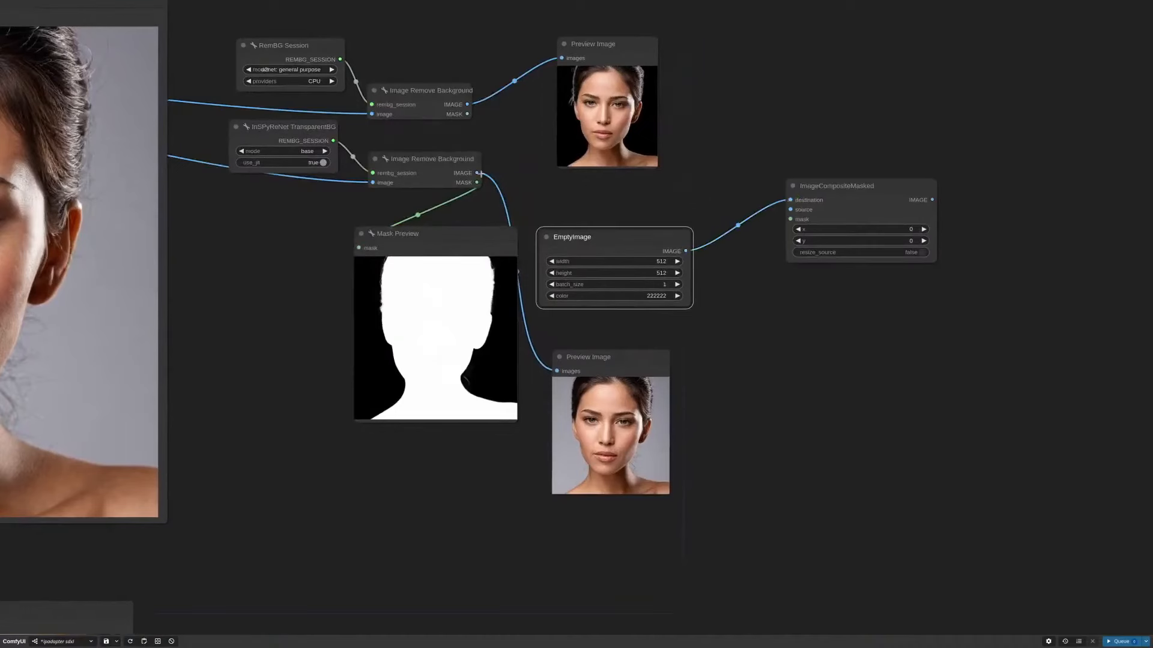
{"action": "left_click_drag", "start_coordinate": [480, 174], "coordinate": [818, 220]}
Step: Set the EmptyImage node's width and height to 1024
{"action": "left_click", "coordinate": [639, 262]}
{"action": "type", "text": "1"}
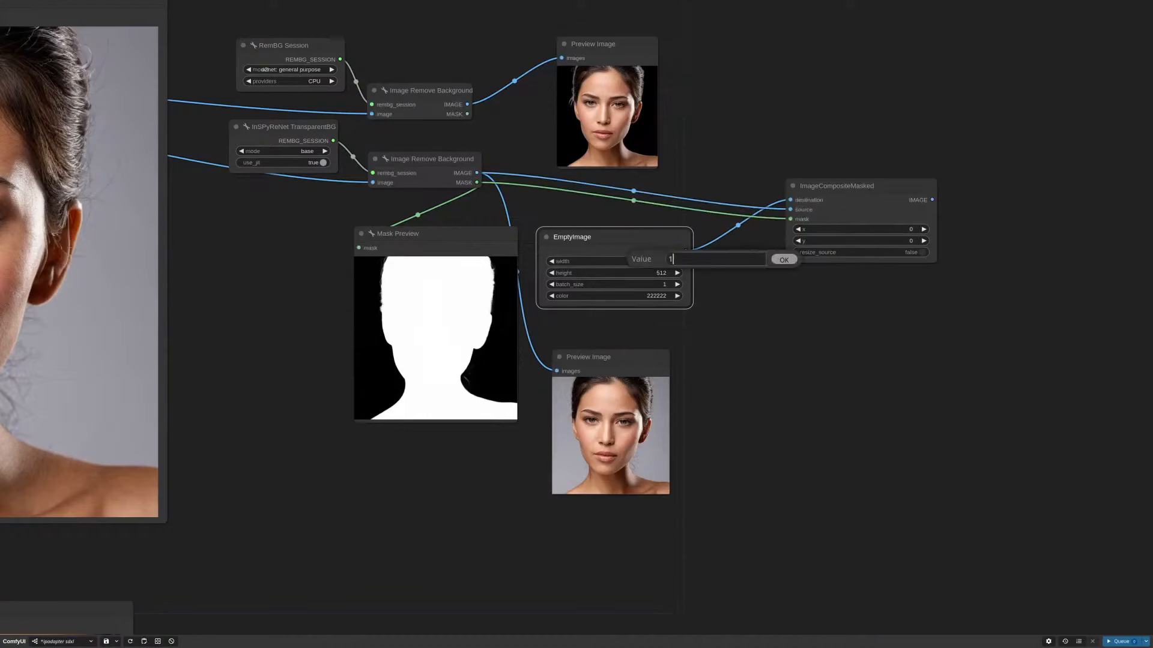
{"action": "type", "text": "024"}
{"action": "key", "text": "Return"}
{"action": "left_click", "coordinate": [648, 273]}
{"action": "type", "text": "1"}
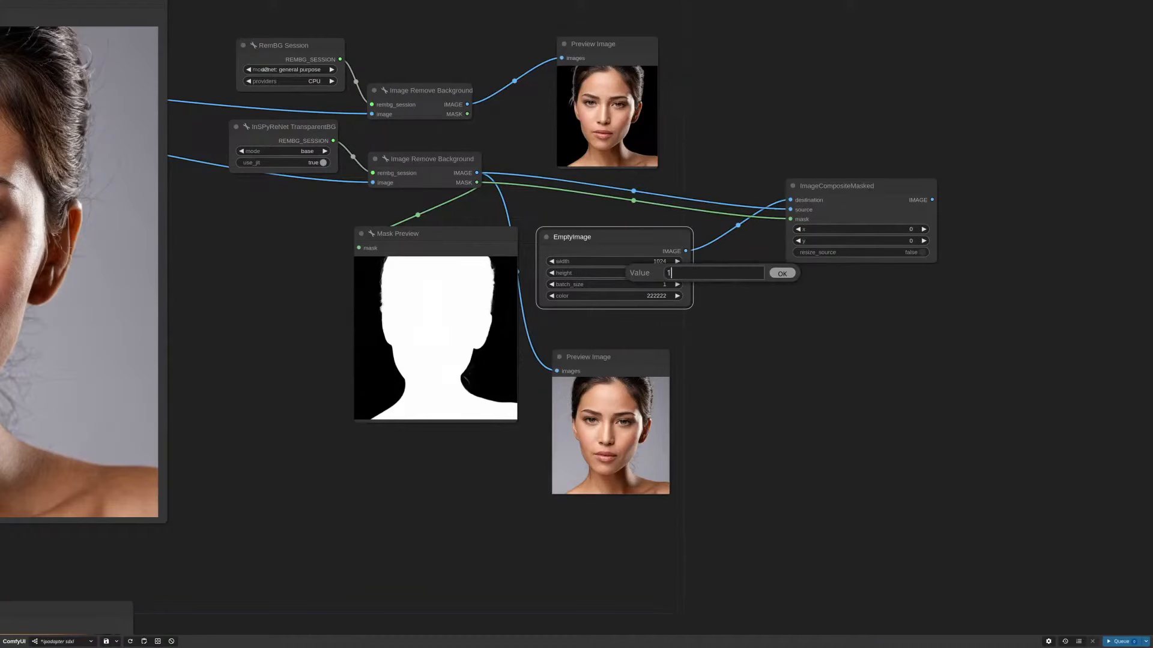
{"action": "type", "text": "024"}
{"action": "key", "text": "Return"}
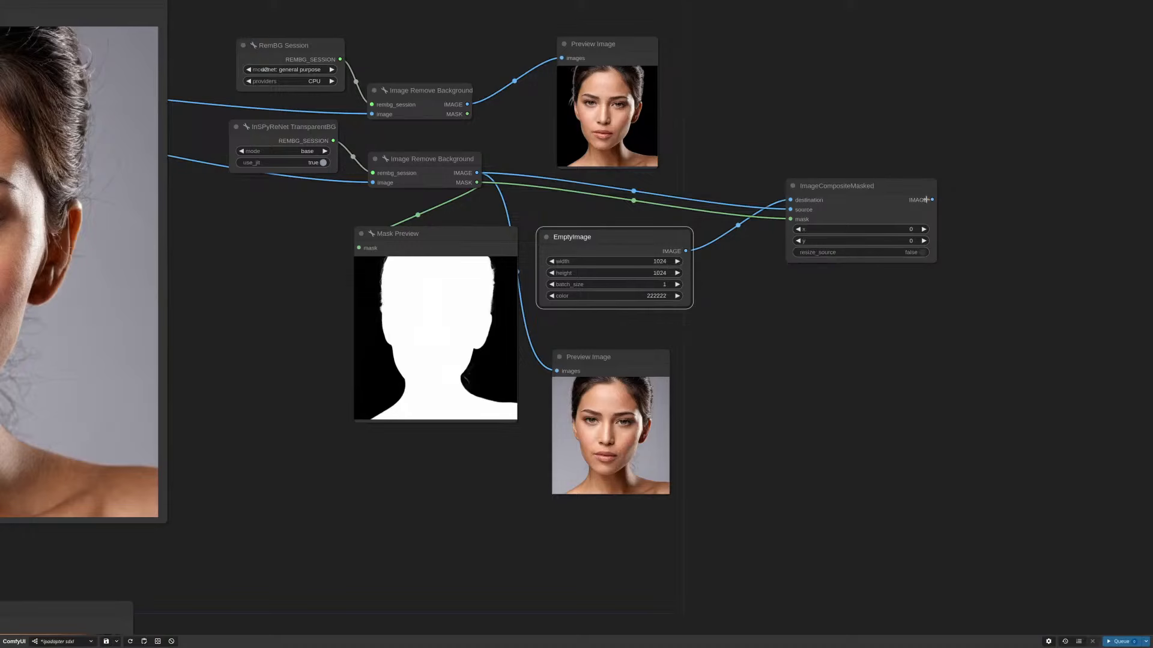
Step: Connect the ImageCompositeMasked output to the lower Preview Image node, placed beneath it, and run the workflow
{"action": "left_click_drag", "start_coordinate": [926, 200], "coordinate": [662, 439]}
{"action": "left_click_drag", "start_coordinate": [625, 365], "coordinate": [897, 319]}
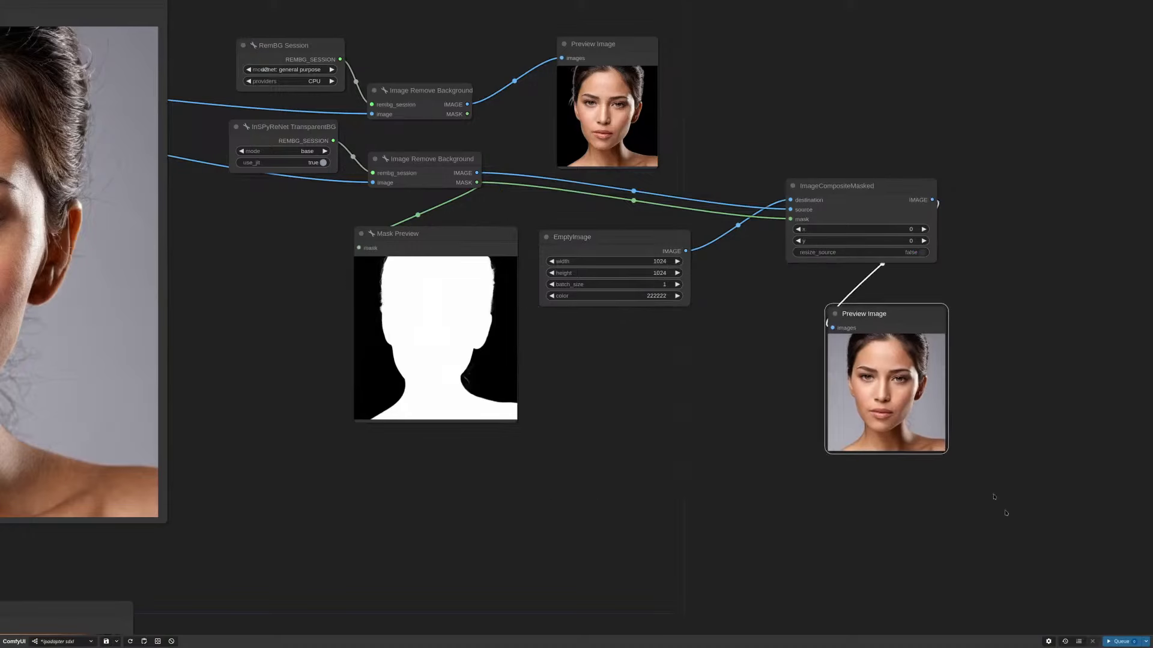
{"action": "left_click", "coordinate": [1120, 640]}
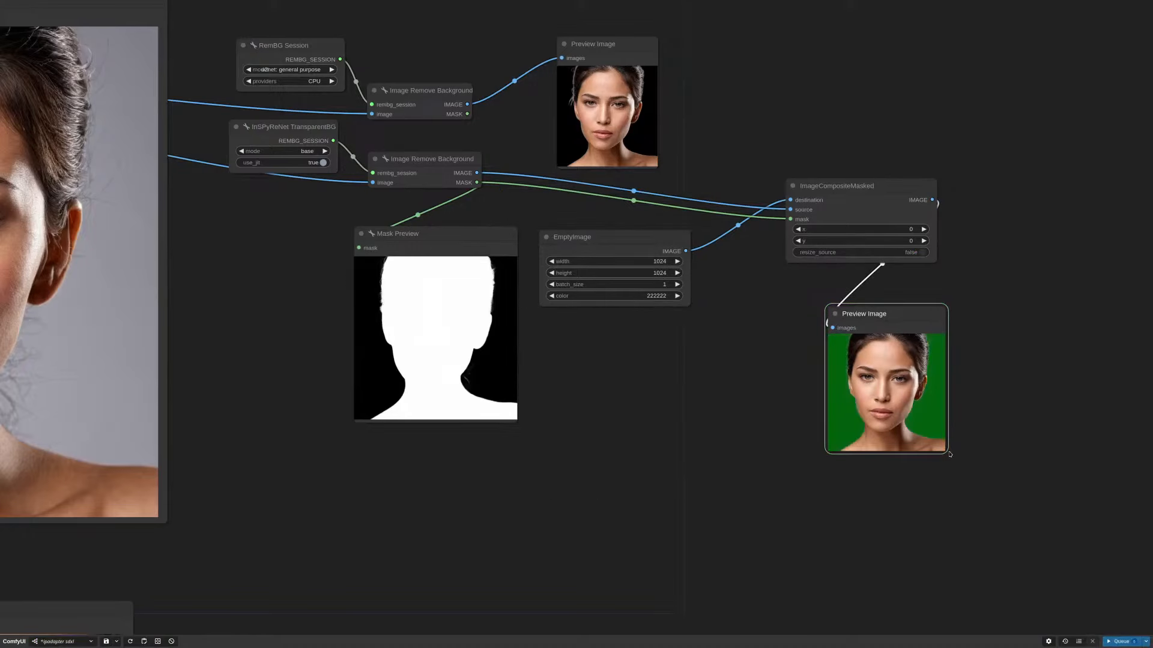
Step: Enlarge the composite's Preview Image node and inspect the cut-out edges
{"action": "left_click_drag", "start_coordinate": [944, 451], "coordinate": [1067, 586]}
{"action": "scroll", "coordinate": [1013, 291], "scroll_direction": "down", "scroll_amount": 3}
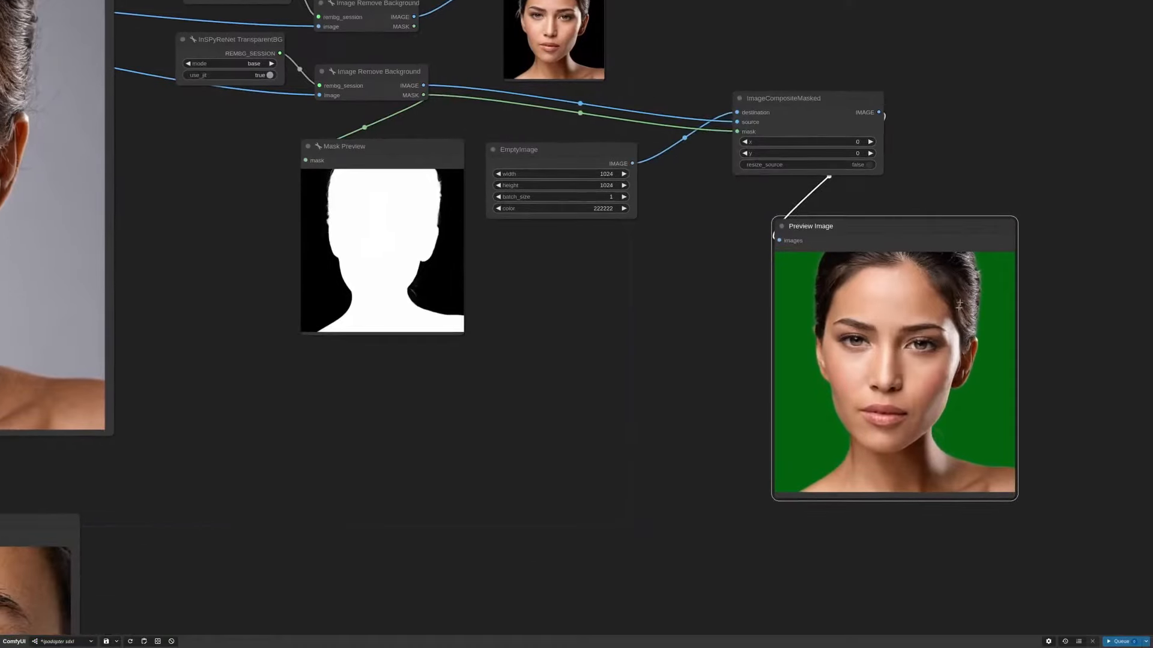
{"action": "scroll", "coordinate": [693, 235], "scroll_direction": "down", "scroll_amount": 3}
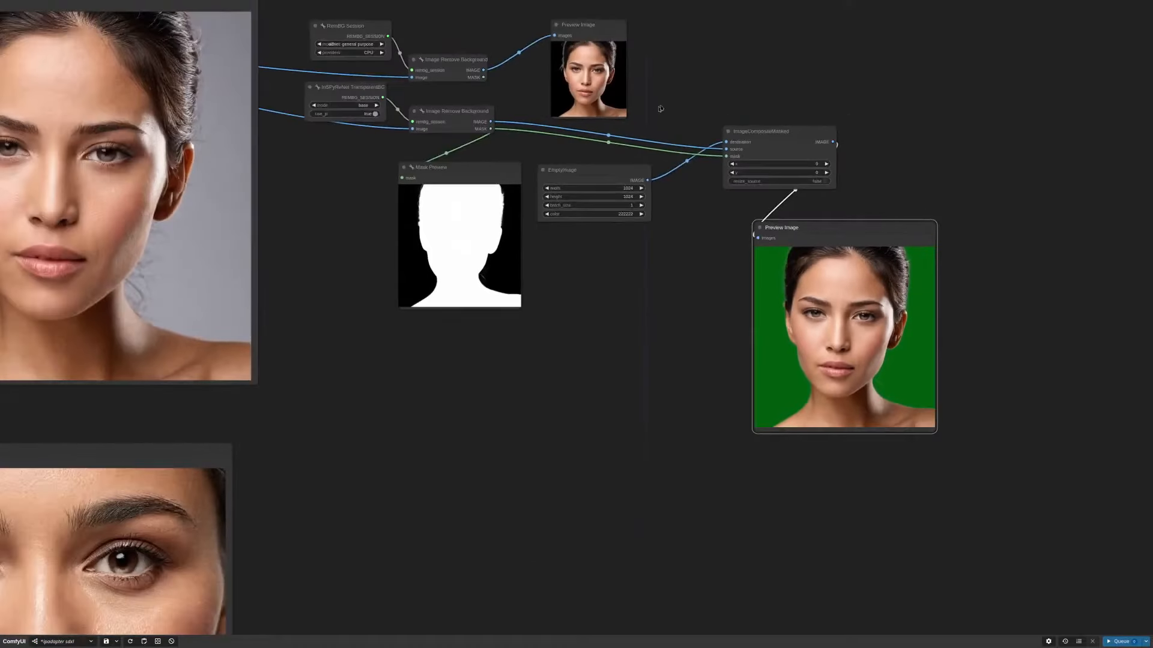
Step: Add a Load Image node above the background removal nodes and load anime_black_woman.jpg in it
{"action": "left_click_drag", "start_coordinate": [687, 97], "coordinate": [915, 197]}
{"action": "scroll", "coordinate": [673, 226], "scroll_direction": "down", "scroll_amount": 3}
{"action": "left_click_drag", "start_coordinate": [657, 131], "coordinate": [760, 195]}
{"action": "double_click", "coordinate": [753, 112]}
{"action": "type", "text": "load image"}
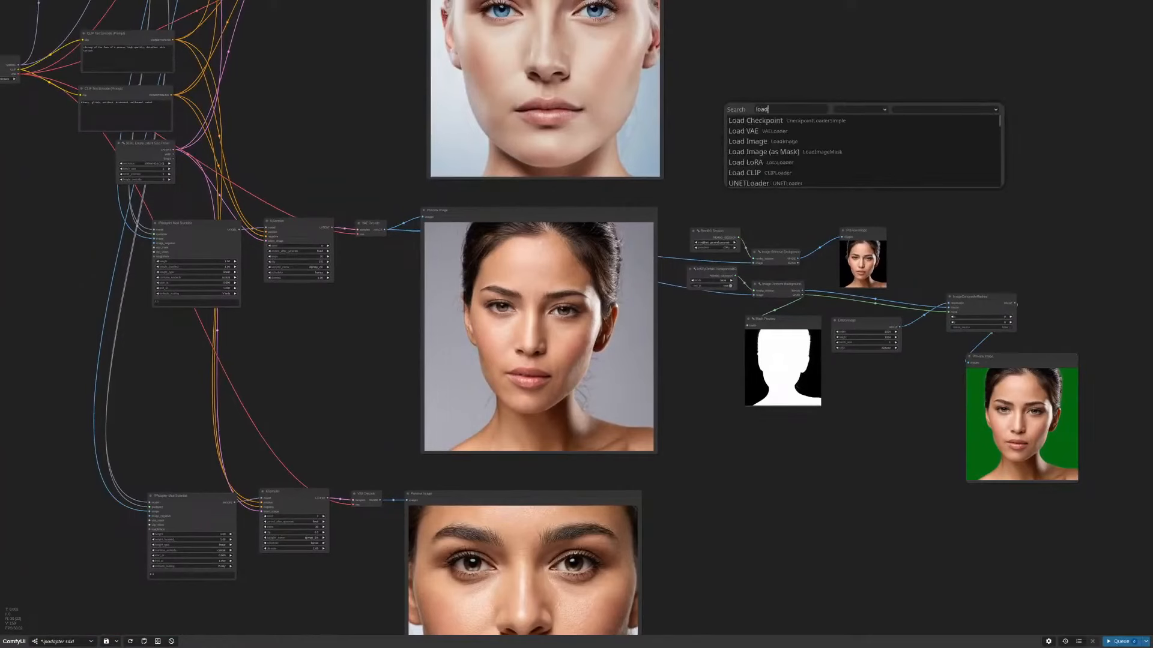
{"action": "key", "text": "Return"}
{"action": "left_click", "coordinate": [792, 122]}
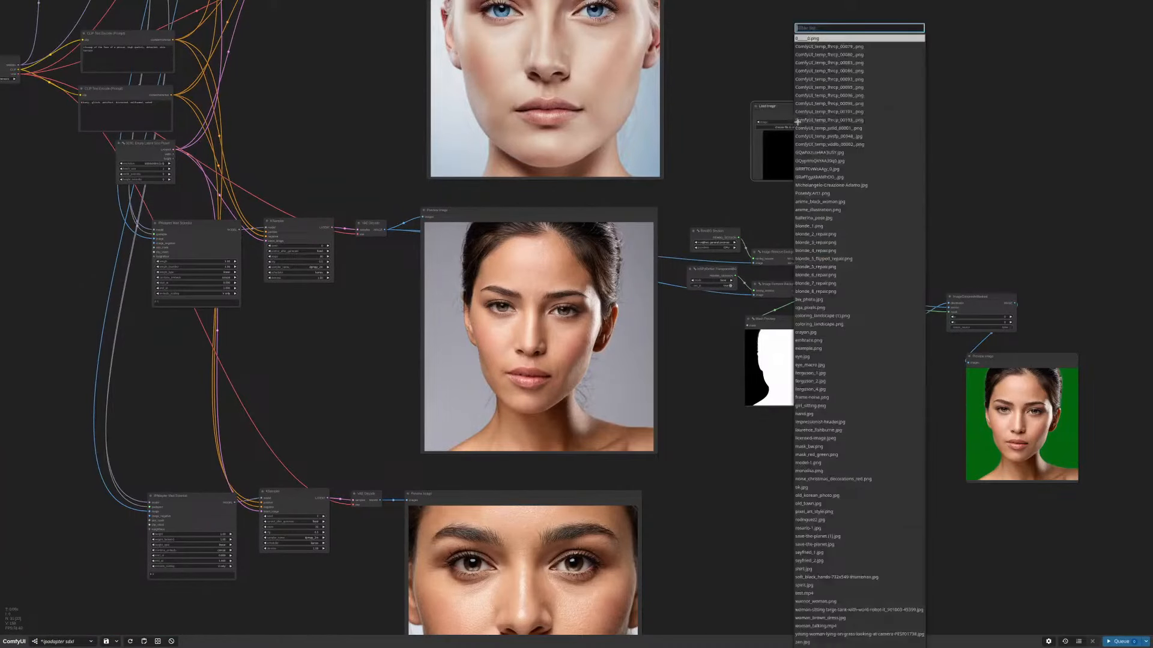
{"action": "type", "text": "ani"}
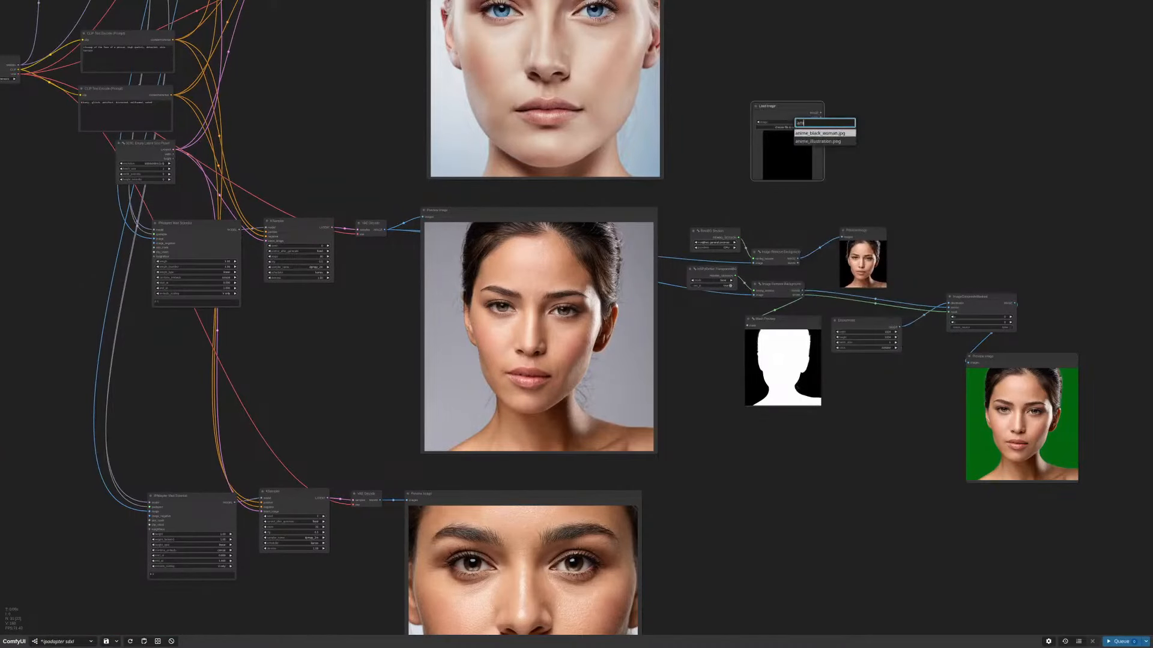
{"action": "left_click", "coordinate": [819, 133]}
Step: Connect the Load Image node's IMAGE output to the image input of both Image Remove Background nodes
{"action": "left_click_drag", "start_coordinate": [796, 98], "coordinate": [731, 169]}
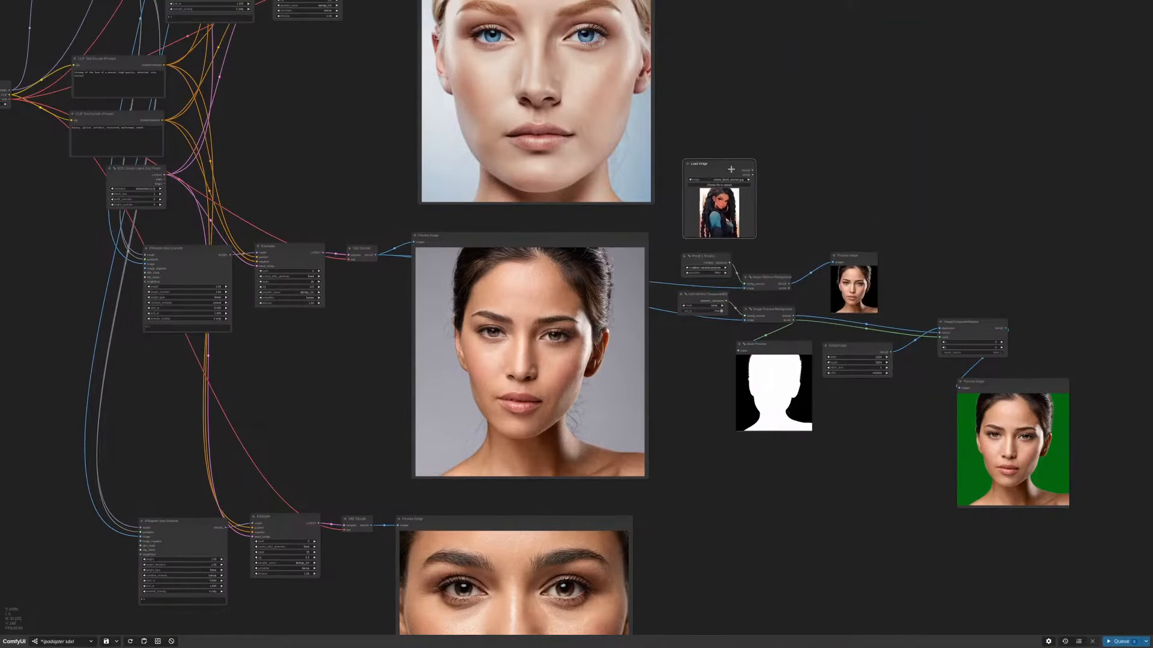
{"action": "scroll", "coordinate": [750, 170], "scroll_direction": "up", "scroll_amount": 7}
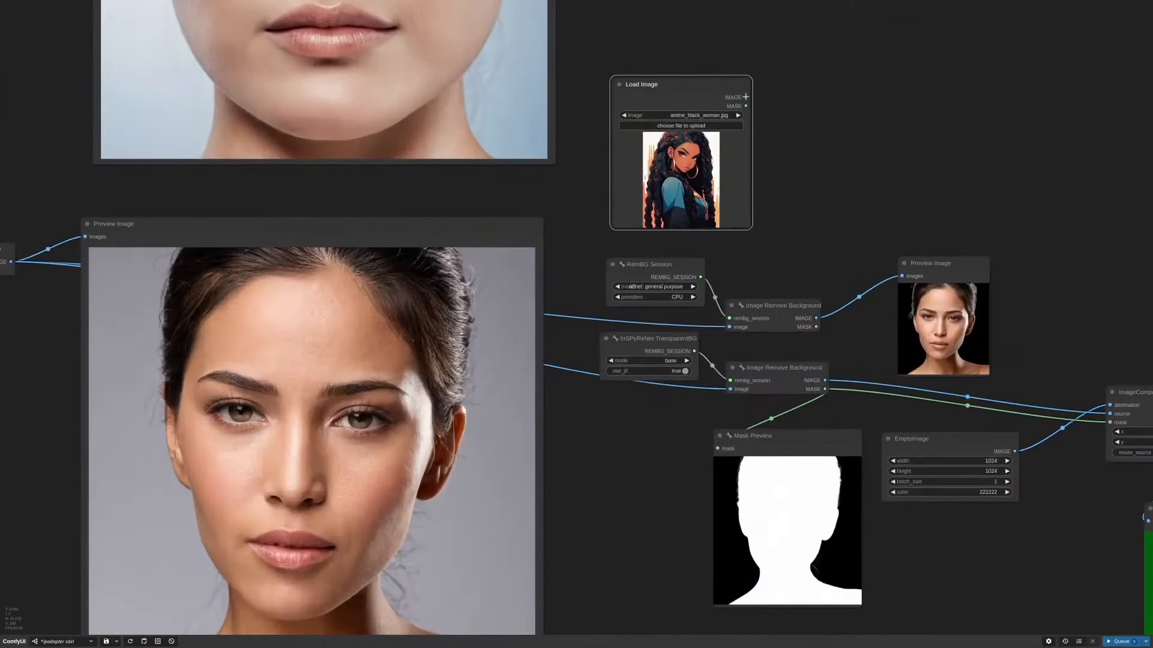
{"action": "left_click_drag", "start_coordinate": [746, 97], "coordinate": [729, 327]}
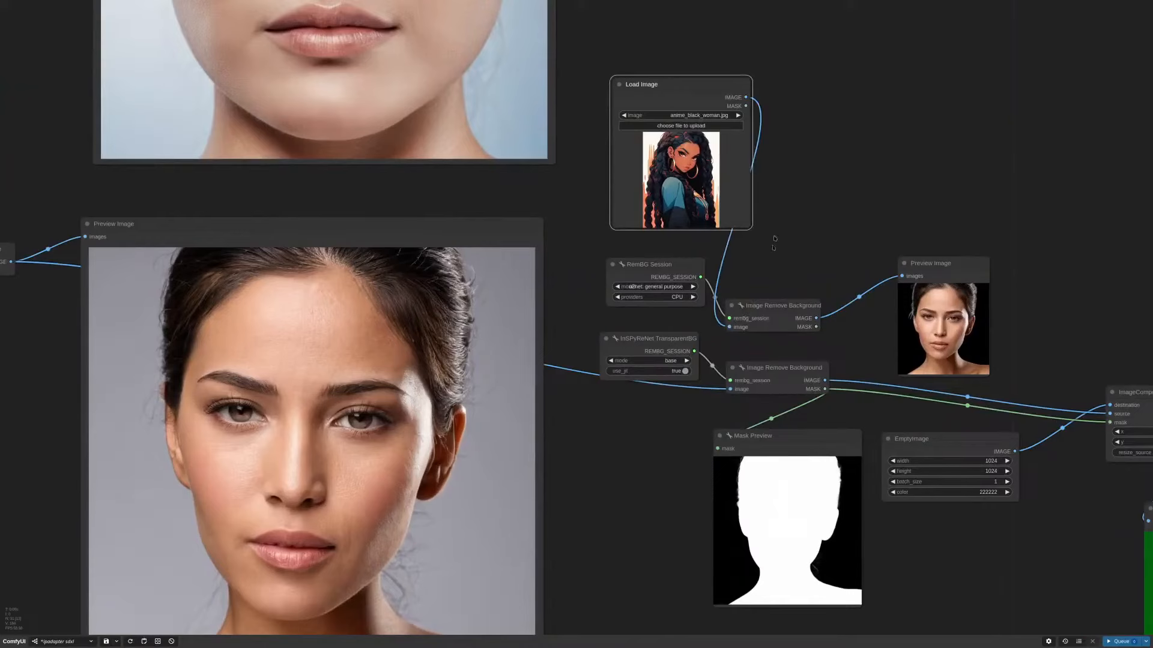
{"action": "left_click_drag", "start_coordinate": [744, 96], "coordinate": [730, 389]}
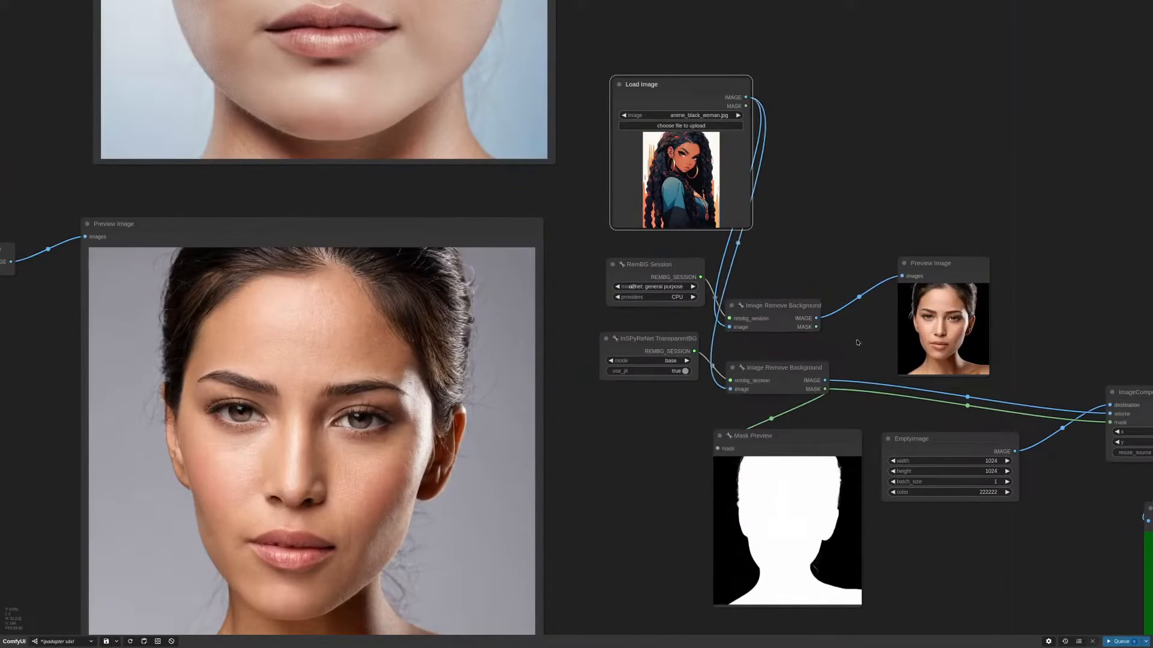
Step: Run the workflow on the anime illustration and review the background removal previews of both branches
{"action": "left_click_drag", "start_coordinate": [1034, 511], "coordinate": [855, 415]}
{"action": "scroll", "coordinate": [855, 415], "scroll_direction": "down", "scroll_amount": 4}
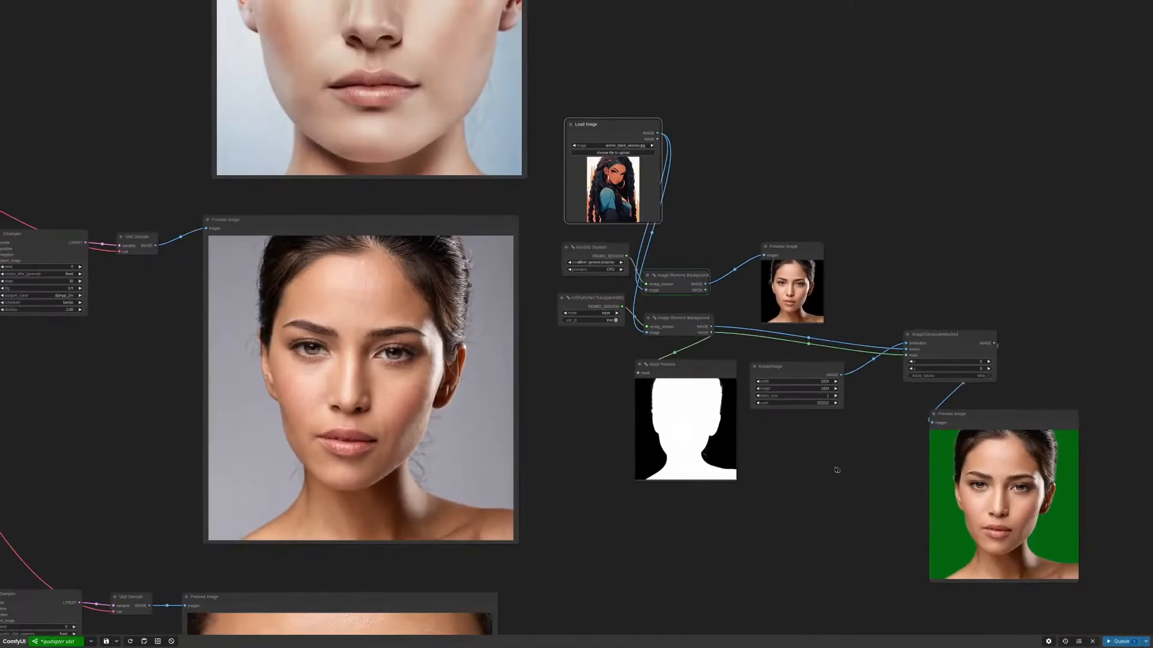
{"action": "left_click_drag", "start_coordinate": [846, 481], "coordinate": [731, 371]}
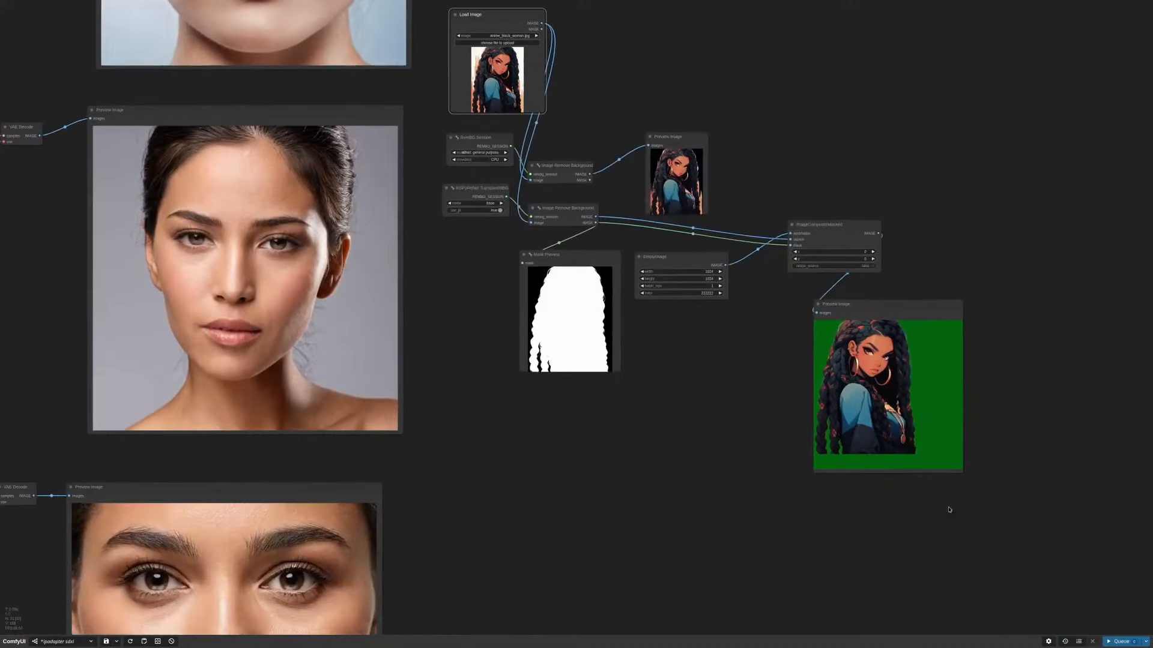
Step: Enlarge the RemBG preview and the green composite's preview, place them side by side and compare the cut-outs
{"action": "left_click_drag", "start_coordinate": [958, 472], "coordinate": [1057, 544]}
{"action": "left_click_drag", "start_coordinate": [868, 307], "coordinate": [848, 94]}
{"action": "left_click_drag", "start_coordinate": [706, 213], "coordinate": [891, 466]}
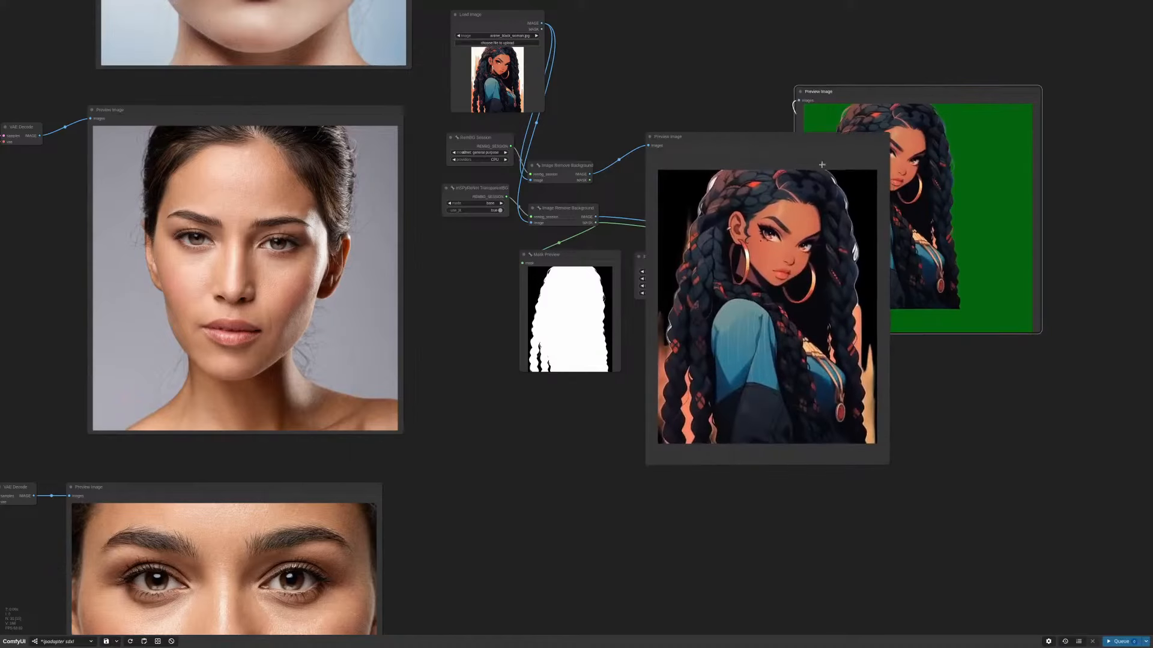
{"action": "left_click_drag", "start_coordinate": [812, 150], "coordinate": [716, 62]}
{"action": "left_click_drag", "start_coordinate": [934, 191], "coordinate": [938, 157]}
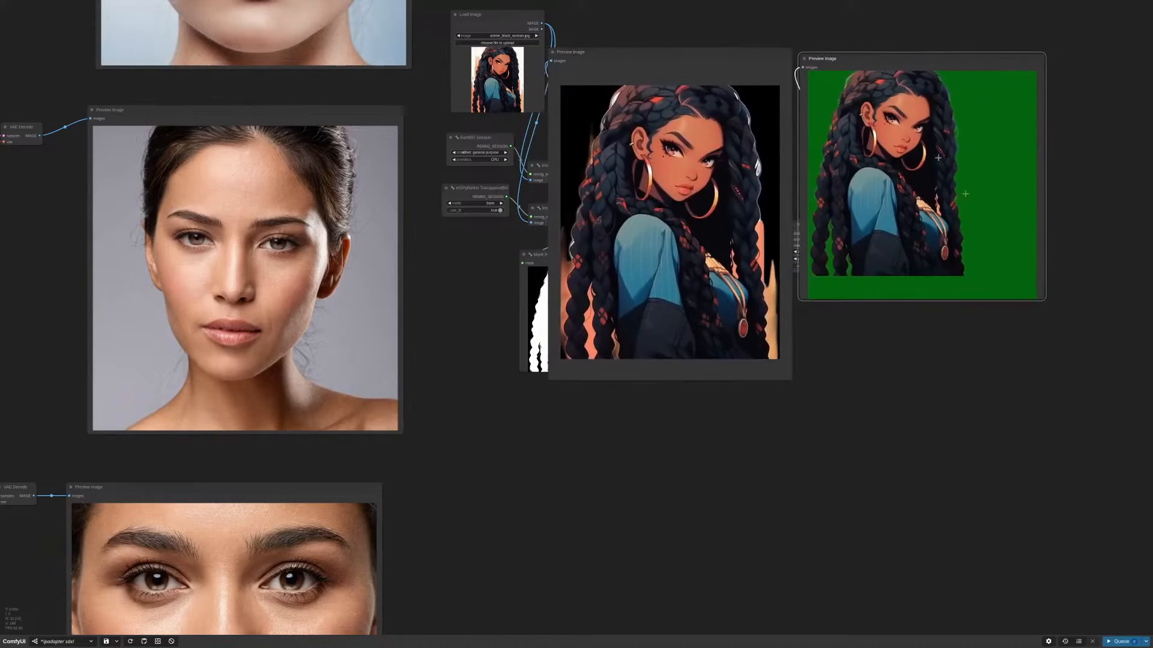
{"action": "left_click_drag", "start_coordinate": [1043, 294], "coordinate": [1072, 364]}
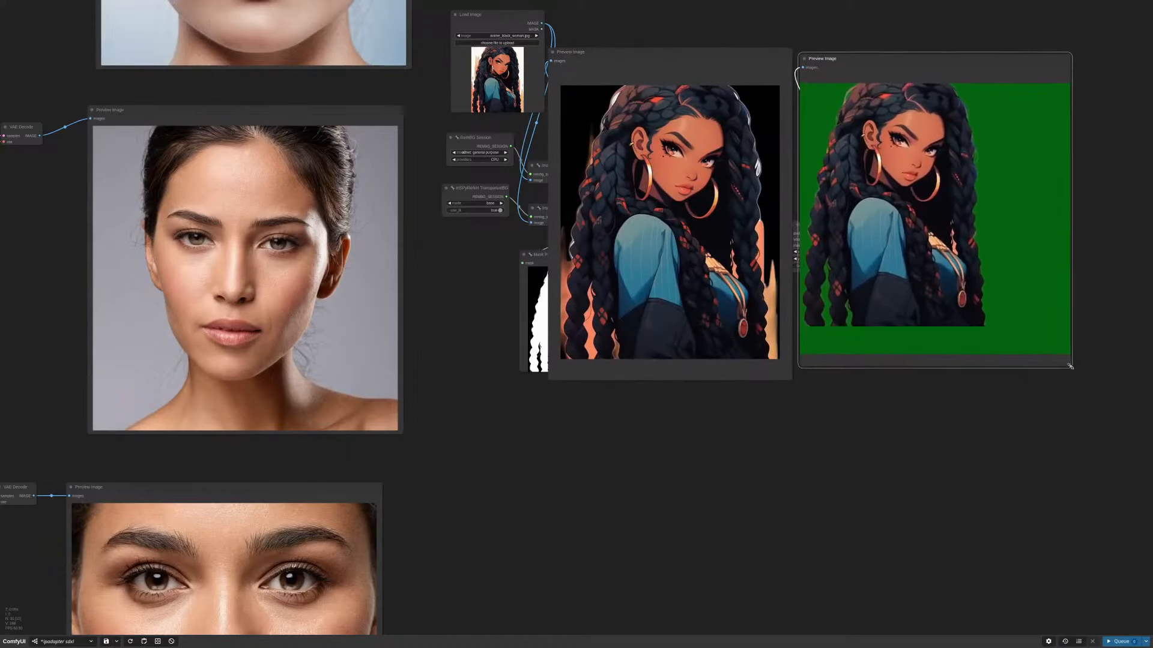
{"action": "scroll", "coordinate": [963, 251], "scroll_direction": "up", "scroll_amount": 5}
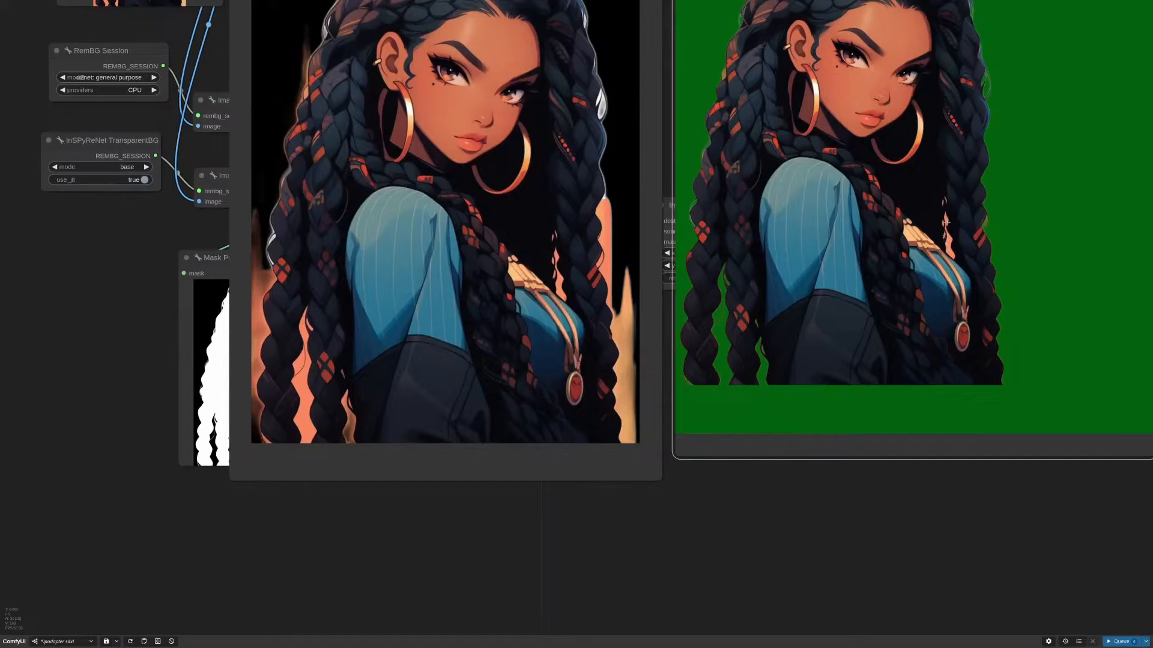
{"action": "scroll", "coordinate": [768, 549], "scroll_direction": "down", "scroll_amount": 2}
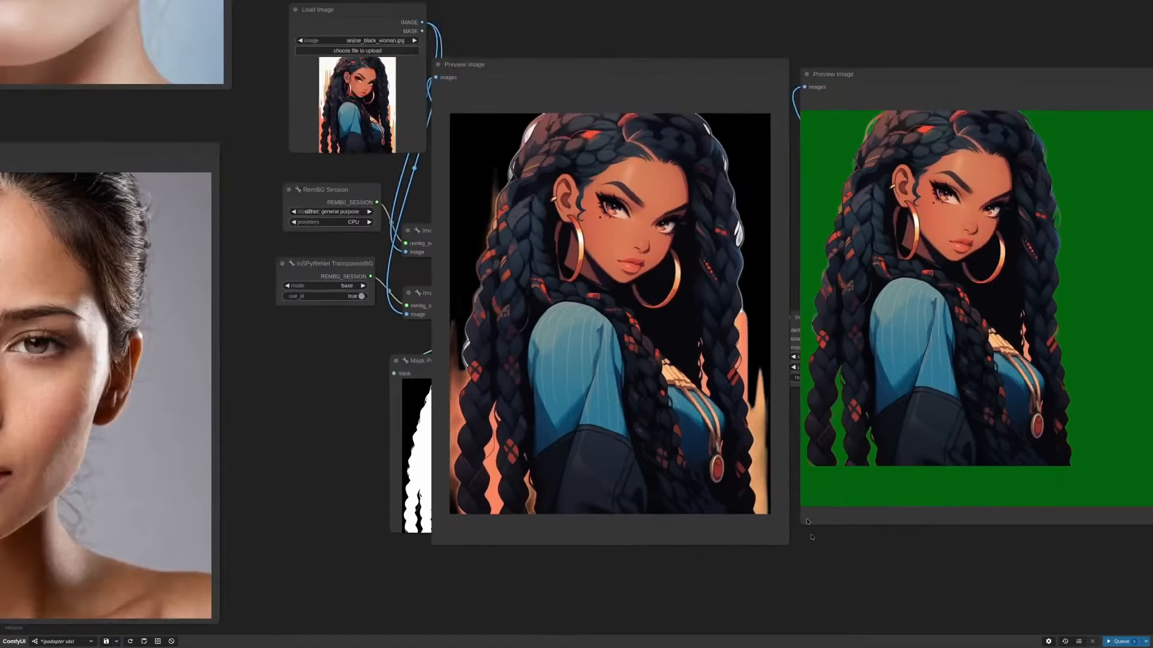
Step: Move the RemBG preview off the background removal nodes and set the RemBG Session model to isnet-anime: anime illustrations
{"action": "left_click", "coordinate": [692, 80]}
{"action": "left_click_drag", "start_coordinate": [837, 36], "coordinate": [958, 92]}
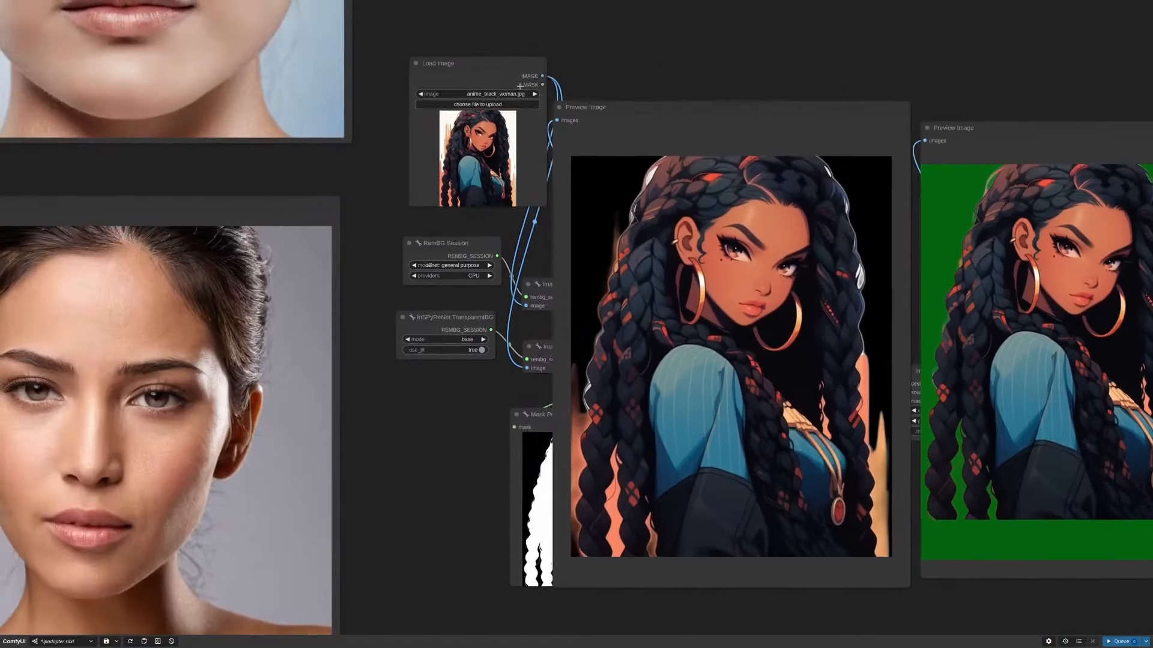
{"action": "scroll", "coordinate": [521, 88], "scroll_direction": "up", "scroll_amount": 6}
{"action": "scroll", "coordinate": [642, 103], "scroll_direction": "down", "scroll_amount": 5}
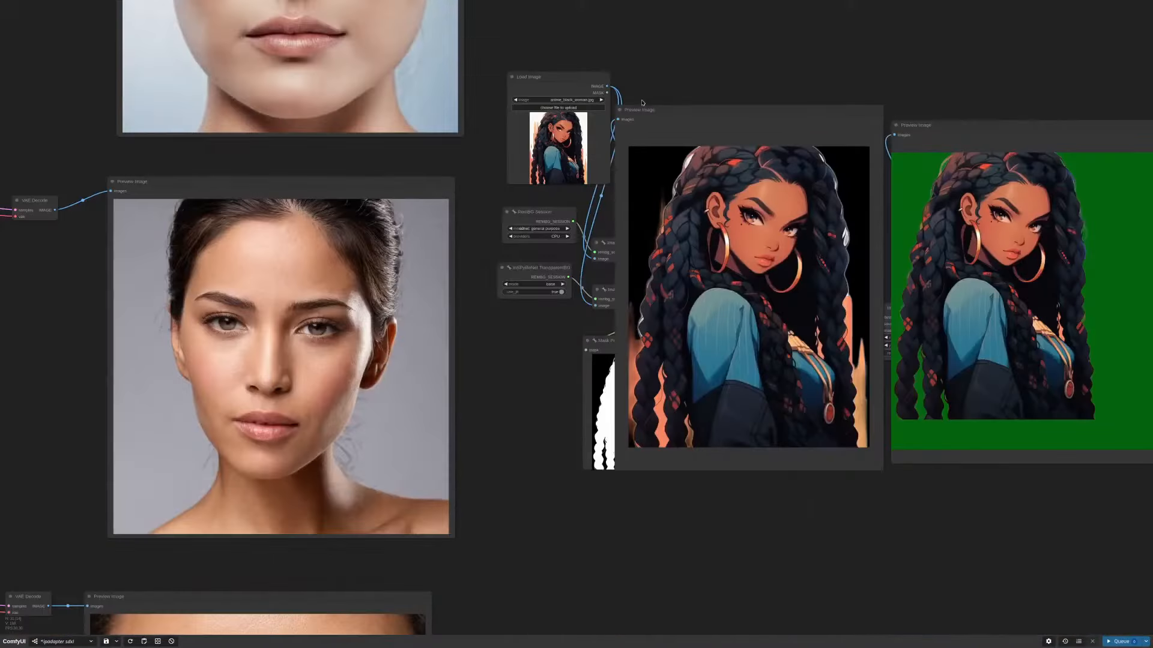
{"action": "left_click_drag", "start_coordinate": [649, 109], "coordinate": [914, 229]}
{"action": "scroll", "coordinate": [527, 228], "scroll_direction": "up", "scroll_amount": 8}
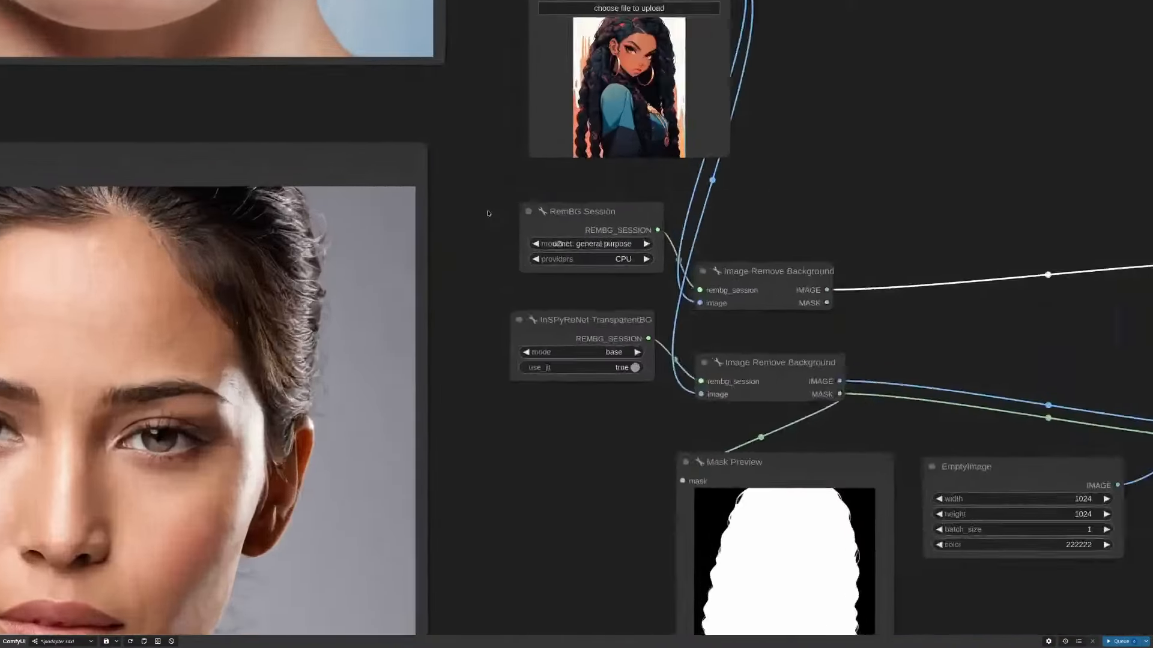
{"action": "scroll", "coordinate": [527, 229], "scroll_direction": "up", "scroll_amount": 2}
{"action": "left_click", "coordinate": [708, 270]}
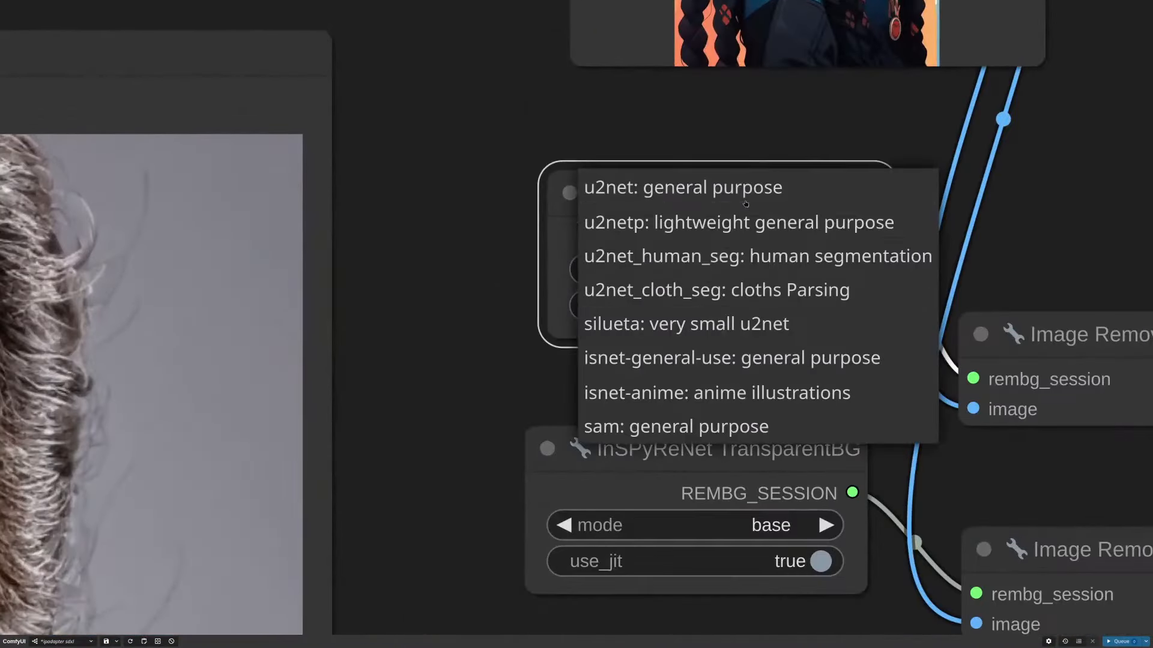
{"action": "left_click", "coordinate": [746, 393]}
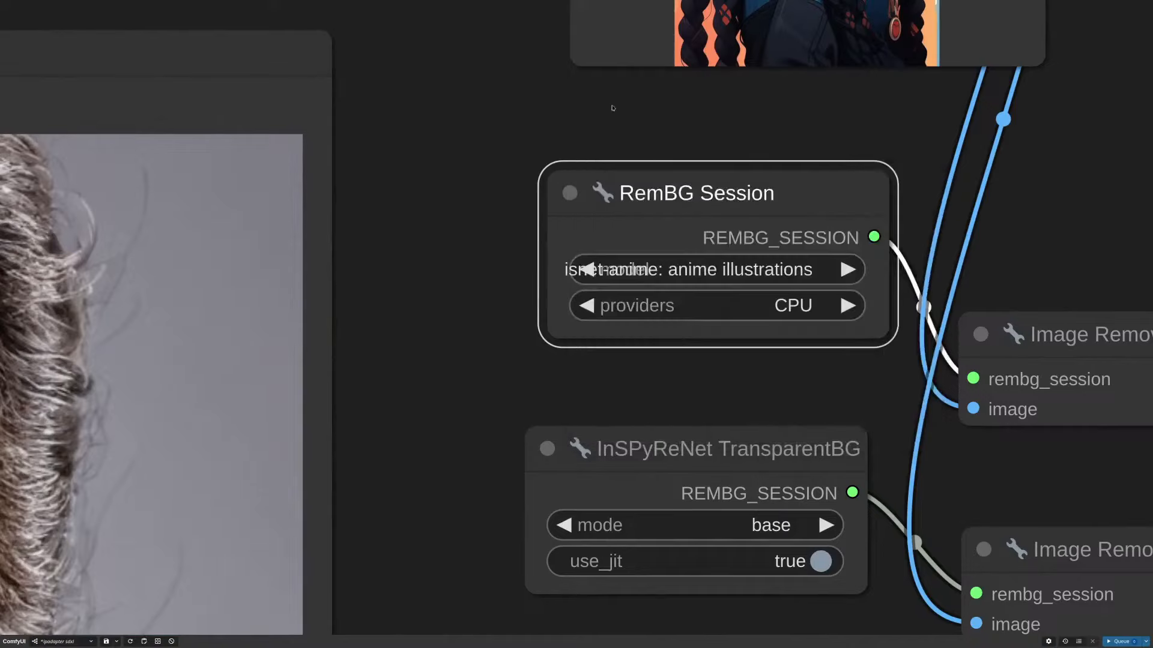
Step: Run the workflow and place the RemBG preview beside the green composite's preview
{"action": "scroll", "coordinate": [624, 112], "scroll_direction": "down", "scroll_amount": 3}
{"action": "scroll", "coordinate": [735, 150], "scroll_direction": "down", "scroll_amount": 8}
{"action": "left_click_drag", "start_coordinate": [800, 365], "coordinate": [546, 357]}
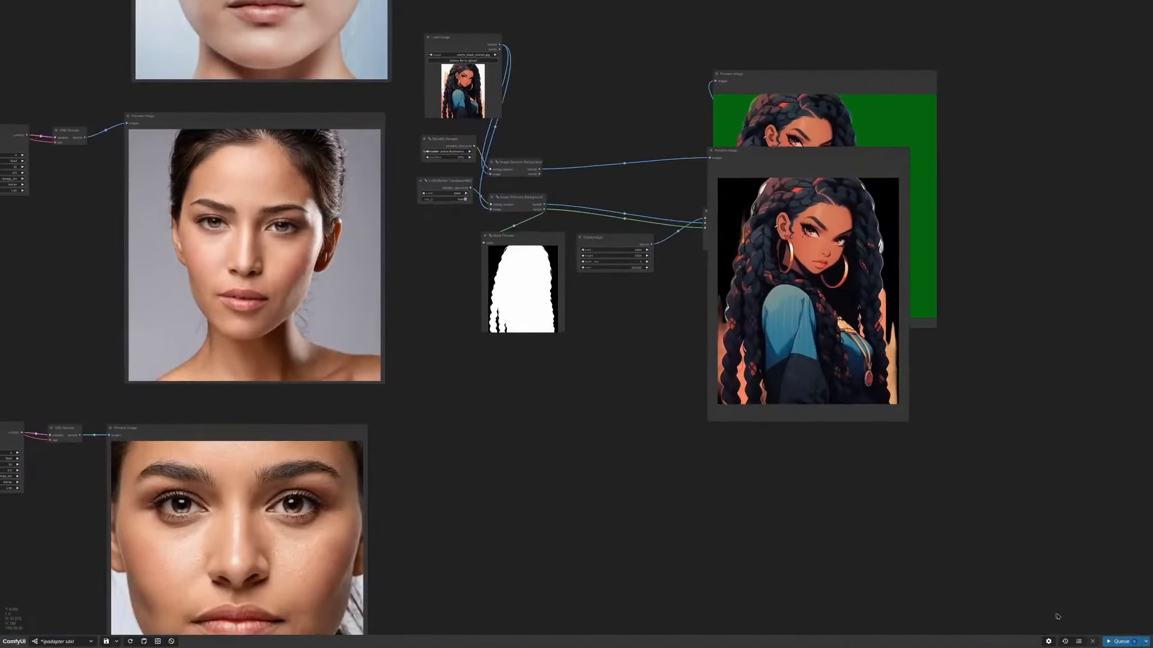
{"action": "left_click", "coordinate": [1115, 644]}
{"action": "left_click_drag", "start_coordinate": [802, 159], "coordinate": [602, 83]}
{"action": "left_click_drag", "start_coordinate": [648, 50], "coordinate": [759, 62]}
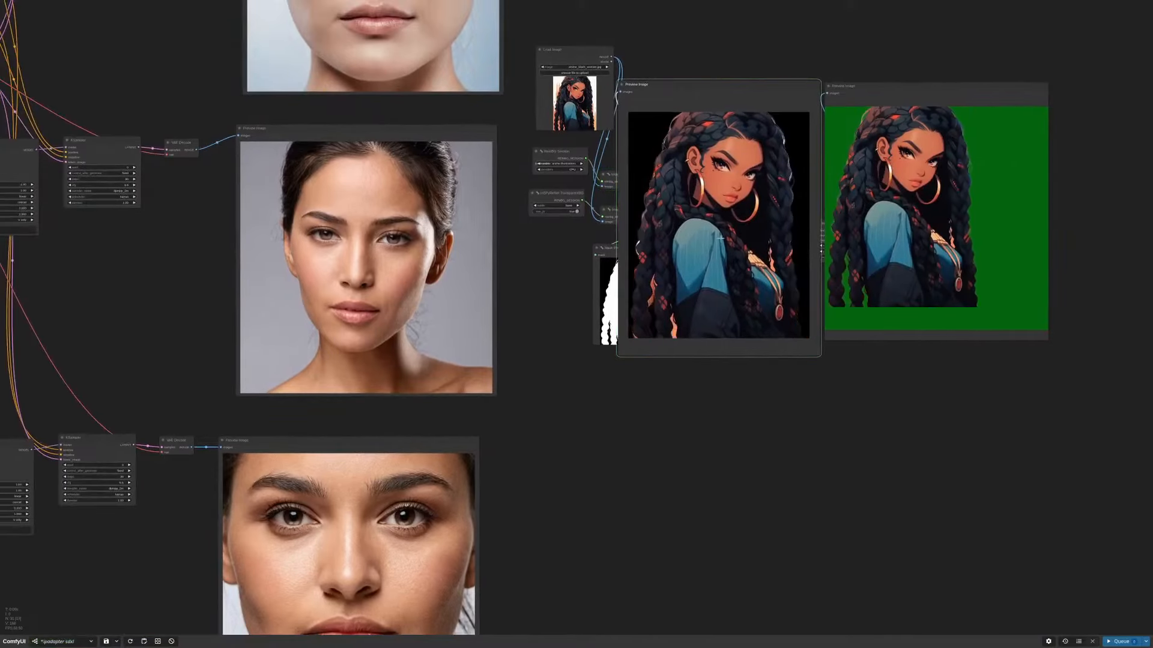
Step: Compare the braid and hair edges of the RemBG and InSPyReNet cut-outs up close, enlarging the composite's preview
{"action": "scroll", "coordinate": [759, 235], "scroll_direction": "up", "scroll_amount": 8}
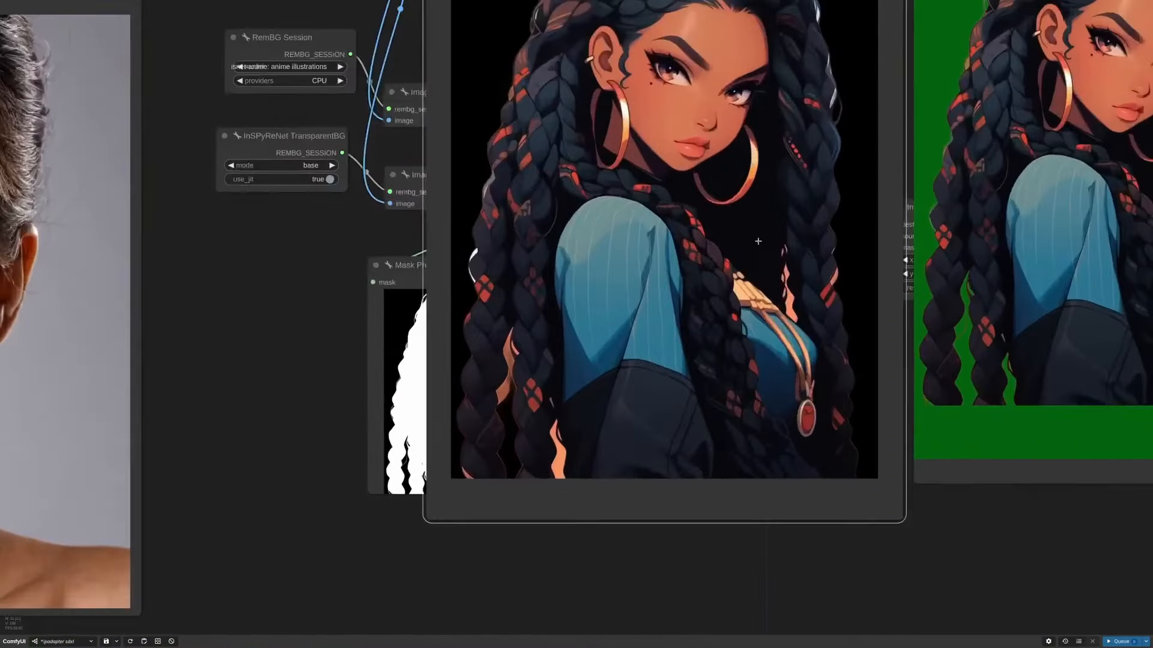
{"action": "scroll", "coordinate": [759, 242], "scroll_direction": "down", "scroll_amount": 5}
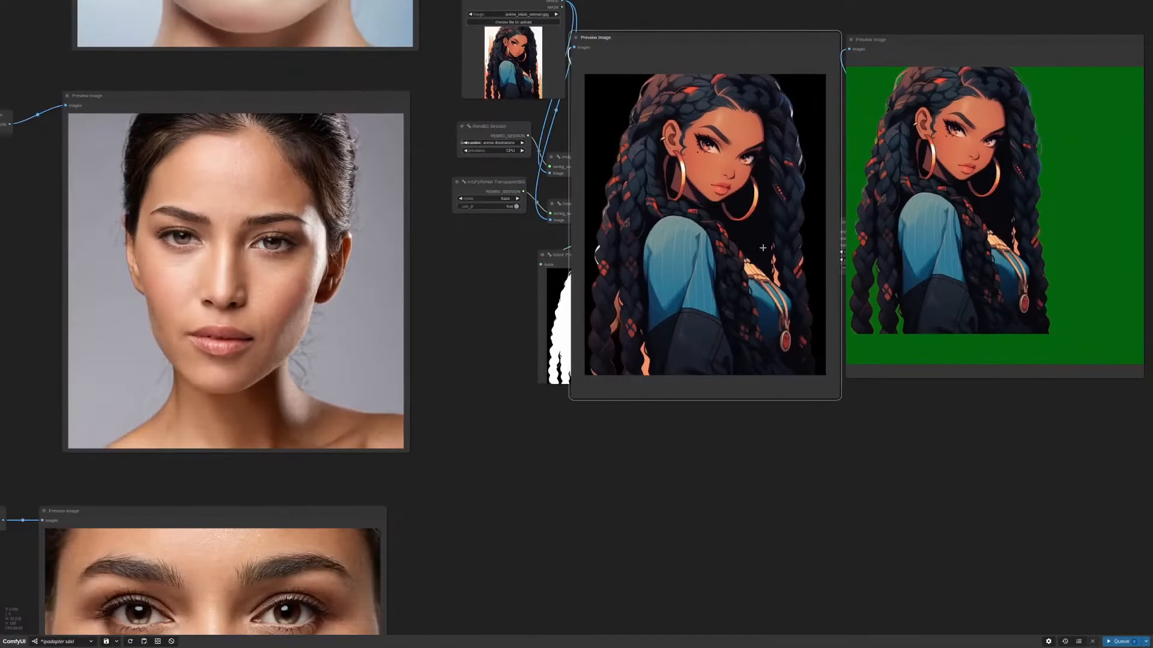
{"action": "scroll", "coordinate": [753, 245], "scroll_direction": "down", "scroll_amount": 2}
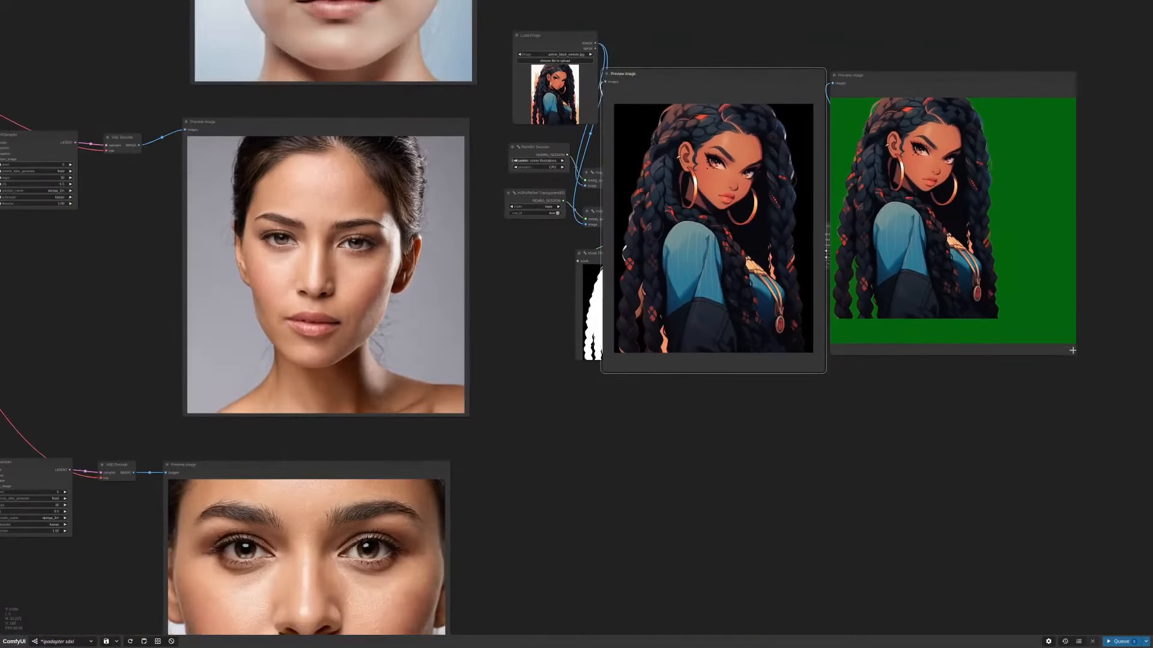
{"action": "left_click_drag", "start_coordinate": [1073, 350], "coordinate": [1075, 399]}
{"action": "scroll", "coordinate": [867, 305], "scroll_direction": "up", "scroll_amount": 7}
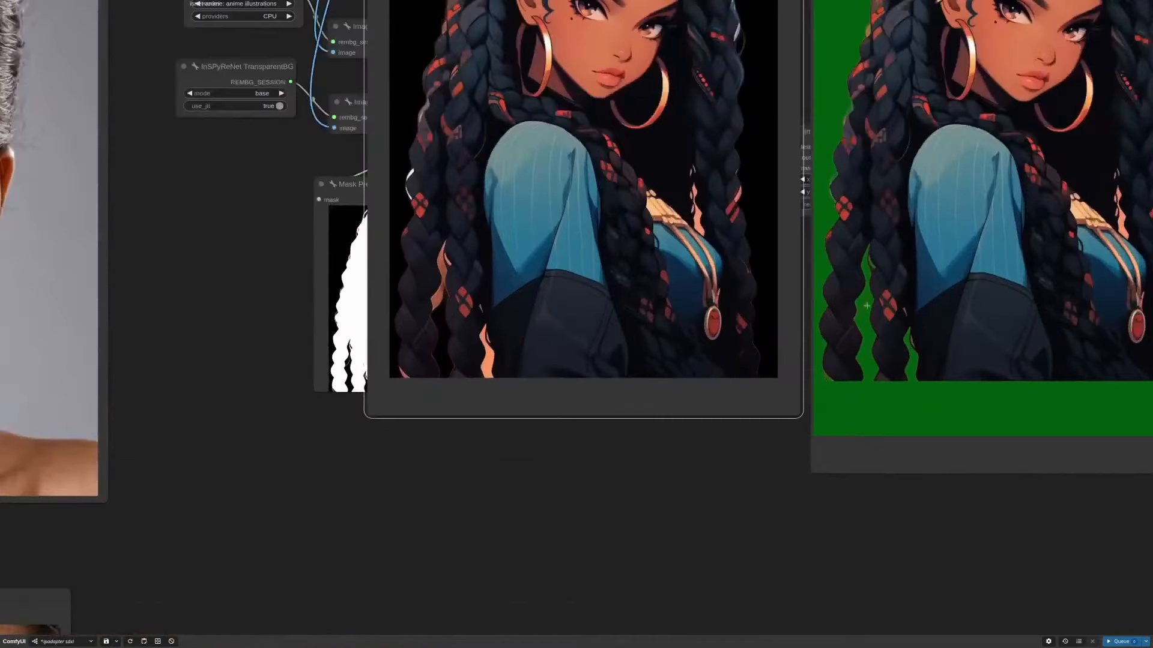
{"action": "scroll", "coordinate": [913, 346], "scroll_direction": "down", "scroll_amount": 1}
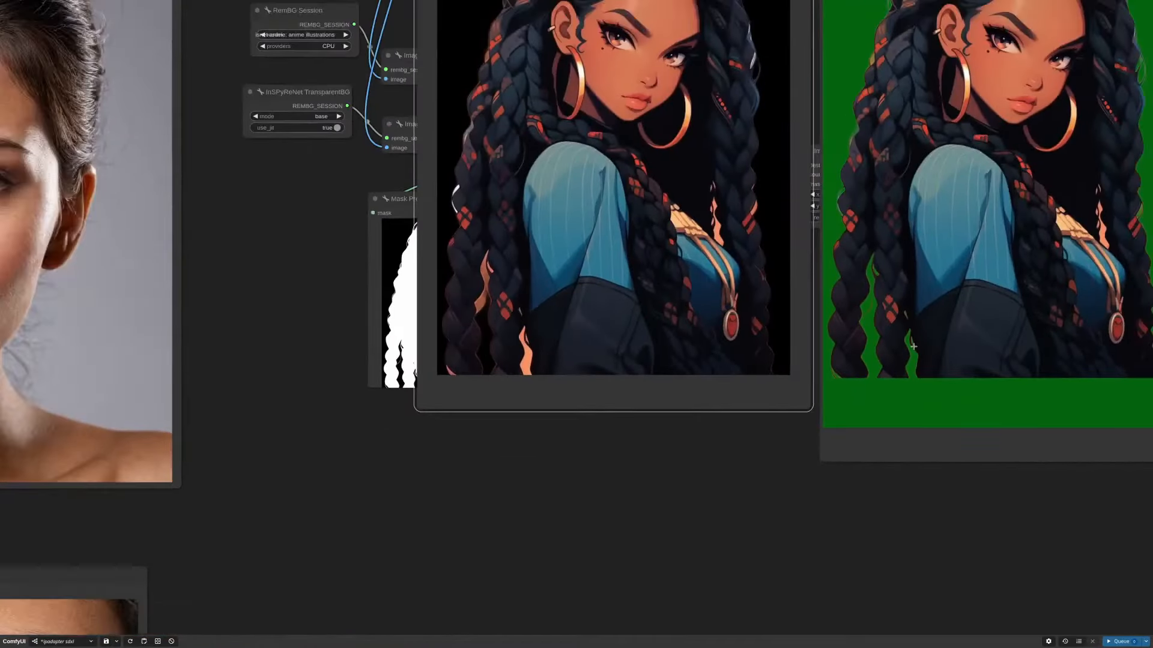
{"action": "scroll", "coordinate": [868, 324], "scroll_direction": "down", "scroll_amount": 3}
{"action": "left_click_drag", "start_coordinate": [748, 425], "coordinate": [766, 505]}
{"action": "scroll", "coordinate": [1094, 130], "scroll_direction": "up", "scroll_amount": 6}
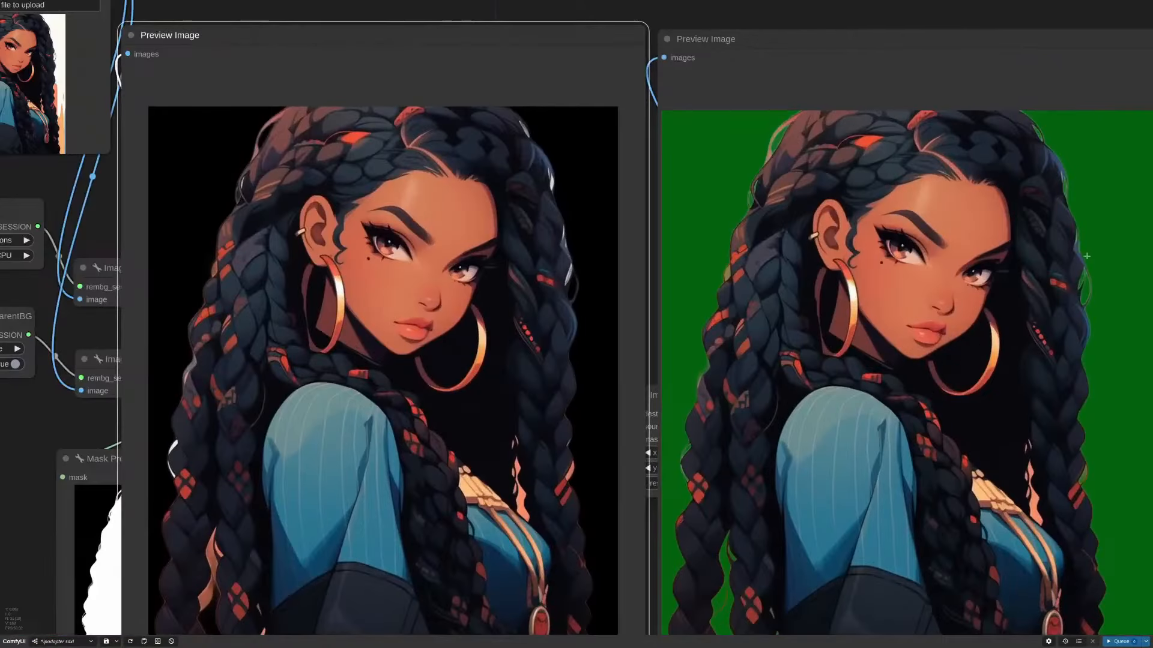
{"action": "scroll", "coordinate": [1058, 170], "scroll_direction": "down", "scroll_amount": 5}
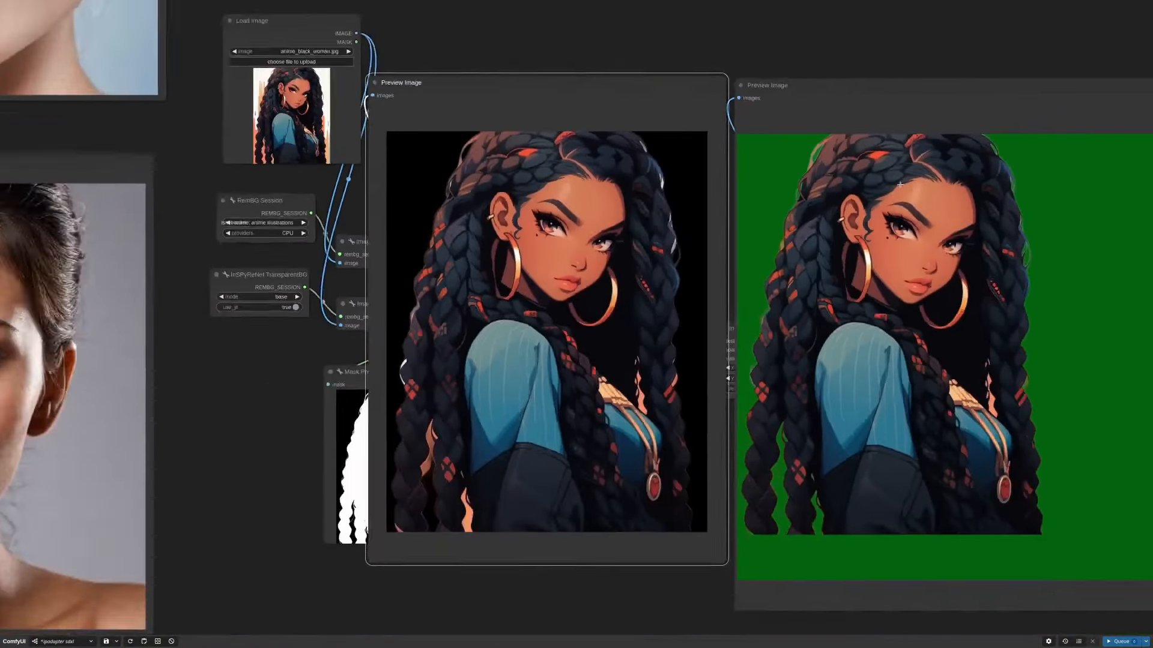
Step: Move the RemBG preview clear of the node graph and set the InSPyReNet TransparentBG mode to base-nightly
{"action": "scroll", "coordinate": [883, 193], "scroll_direction": "down", "scroll_amount": 4}
{"action": "left_click_drag", "start_coordinate": [726, 141], "coordinate": [883, 404]}
{"action": "scroll", "coordinate": [540, 255], "scroll_direction": "up", "scroll_amount": 9}
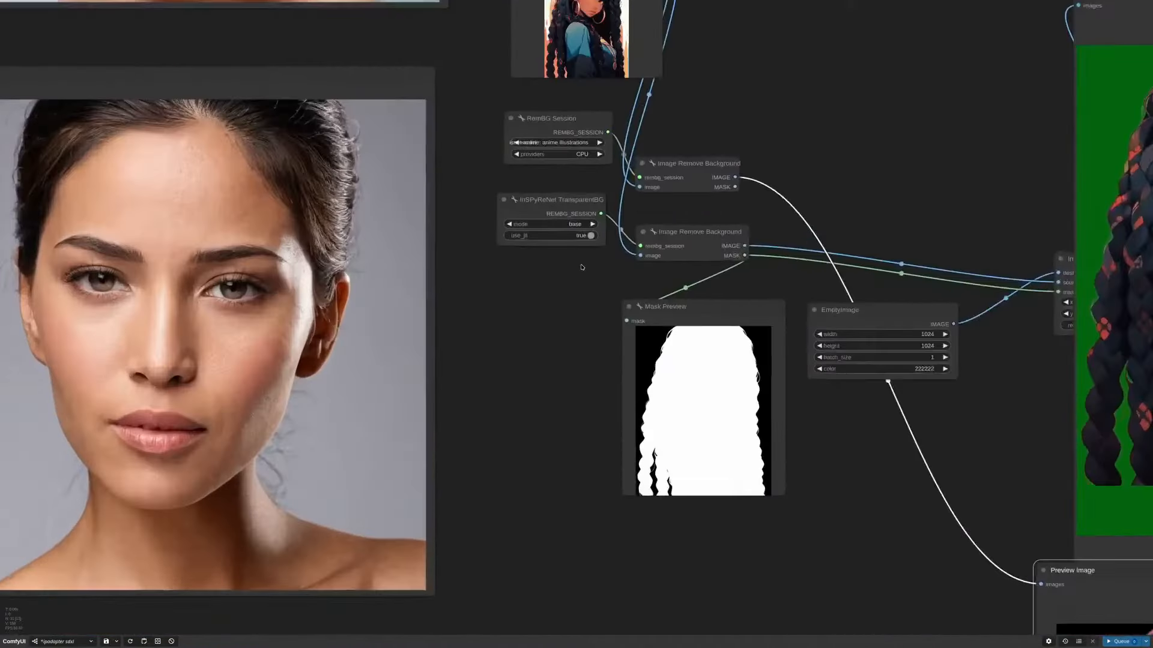
{"action": "left_click", "coordinate": [578, 243]}
{"action": "left_click", "coordinate": [594, 238]}
{"action": "scroll", "coordinate": [546, 309], "scroll_direction": "down", "scroll_amount": 6}
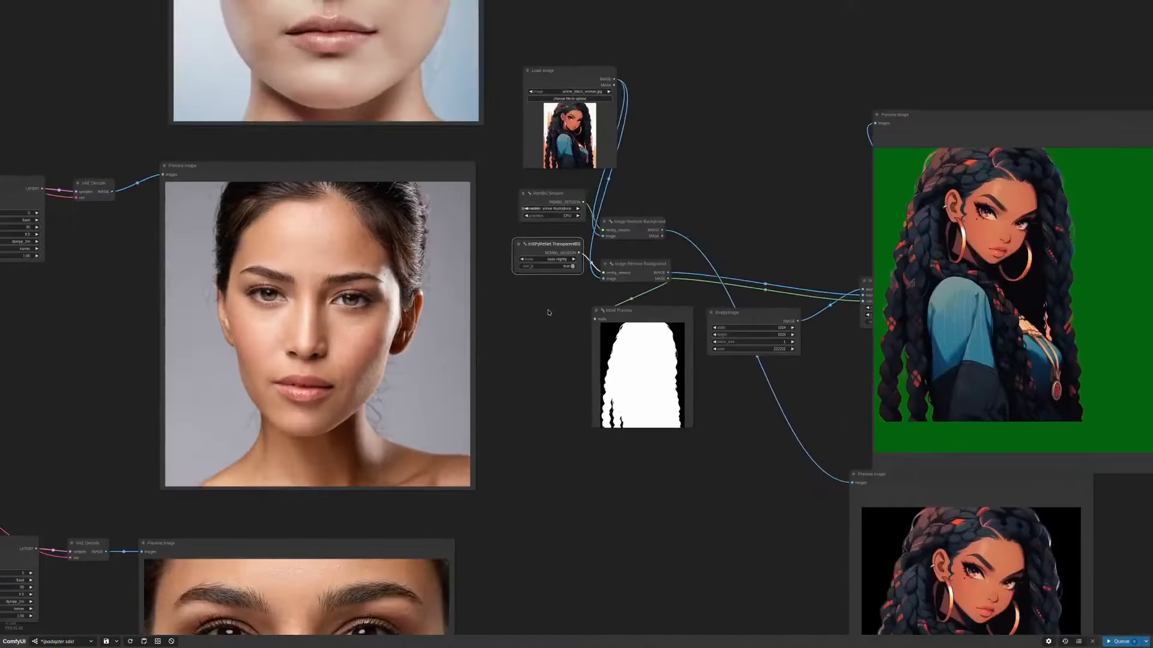
Step: Run the workflow, place the RemBG preview beside the composite's preview and inspect the composite's sleeve and braid edges
{"action": "left_click", "coordinate": [1119, 641]}
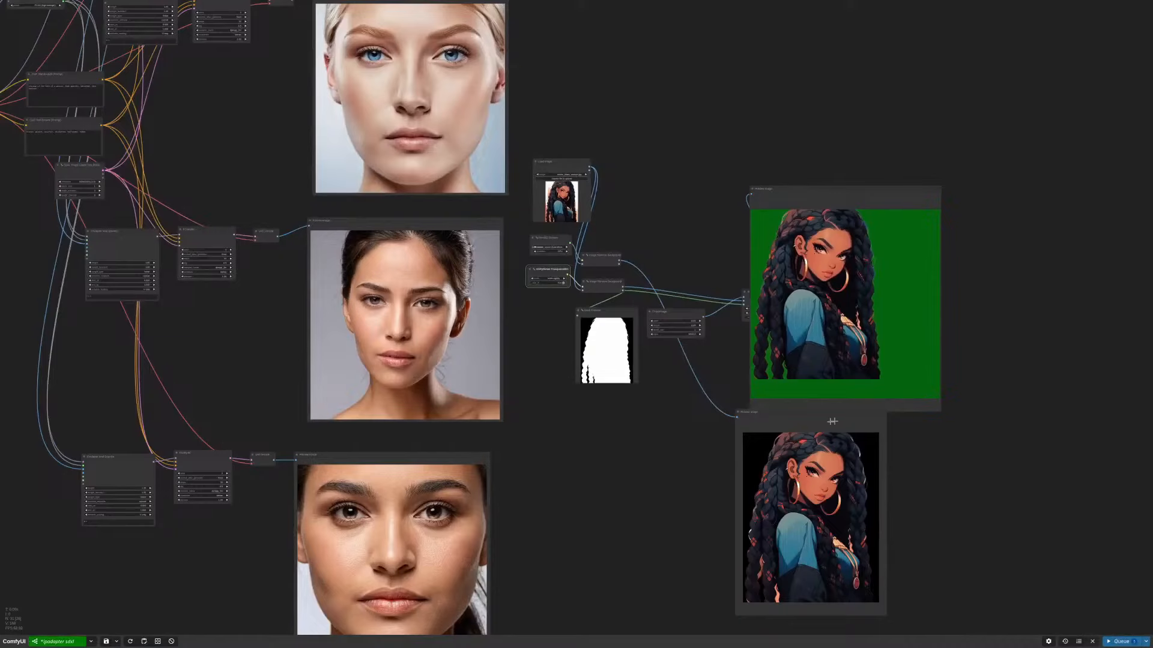
{"action": "left_click_drag", "start_coordinate": [813, 414], "coordinate": [674, 172]}
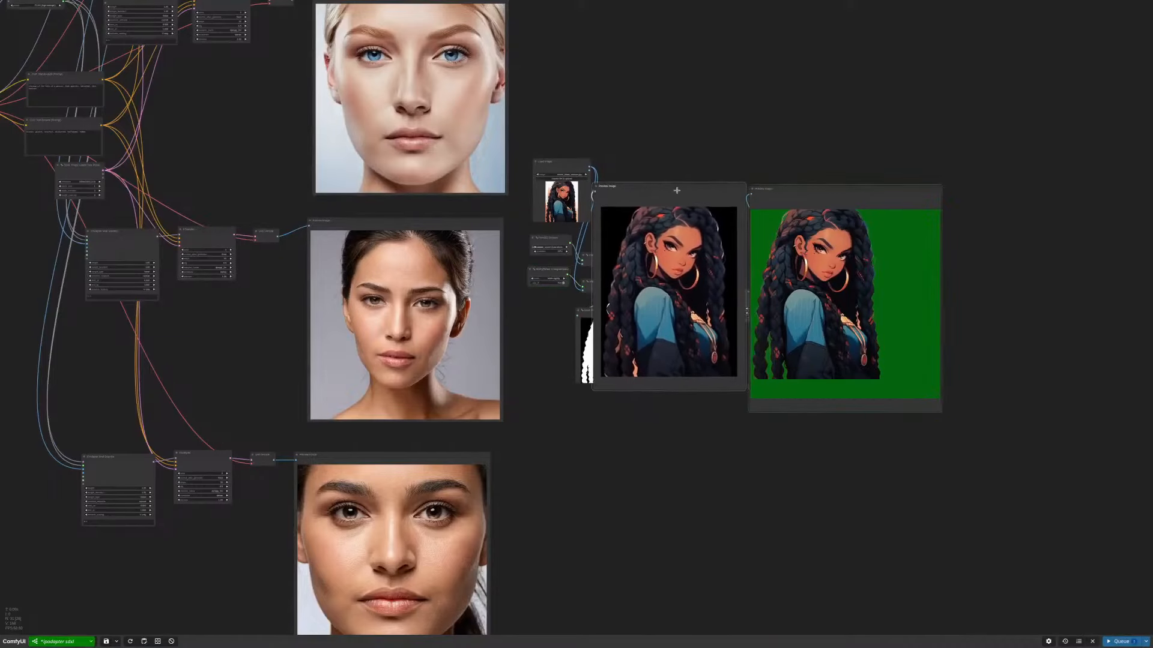
{"action": "scroll", "coordinate": [834, 306], "scroll_direction": "up", "scroll_amount": 1}
{"action": "scroll", "coordinate": [834, 307], "scroll_direction": "up", "scroll_amount": 14}
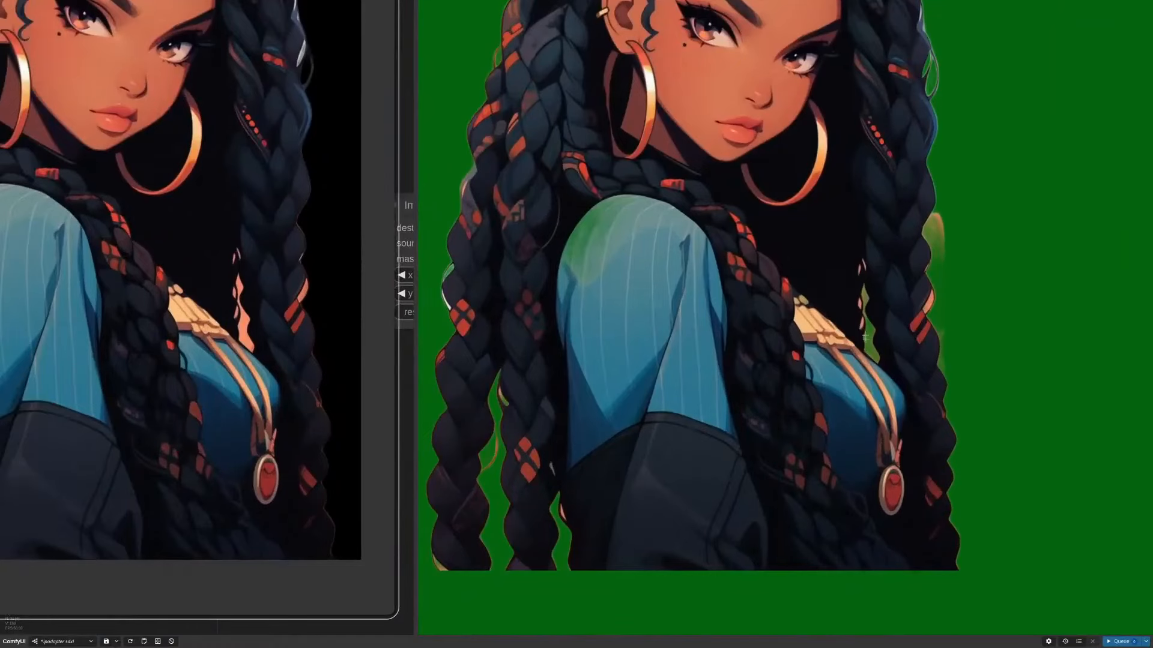
{"action": "scroll", "coordinate": [876, 333], "scroll_direction": "down", "scroll_amount": 3}
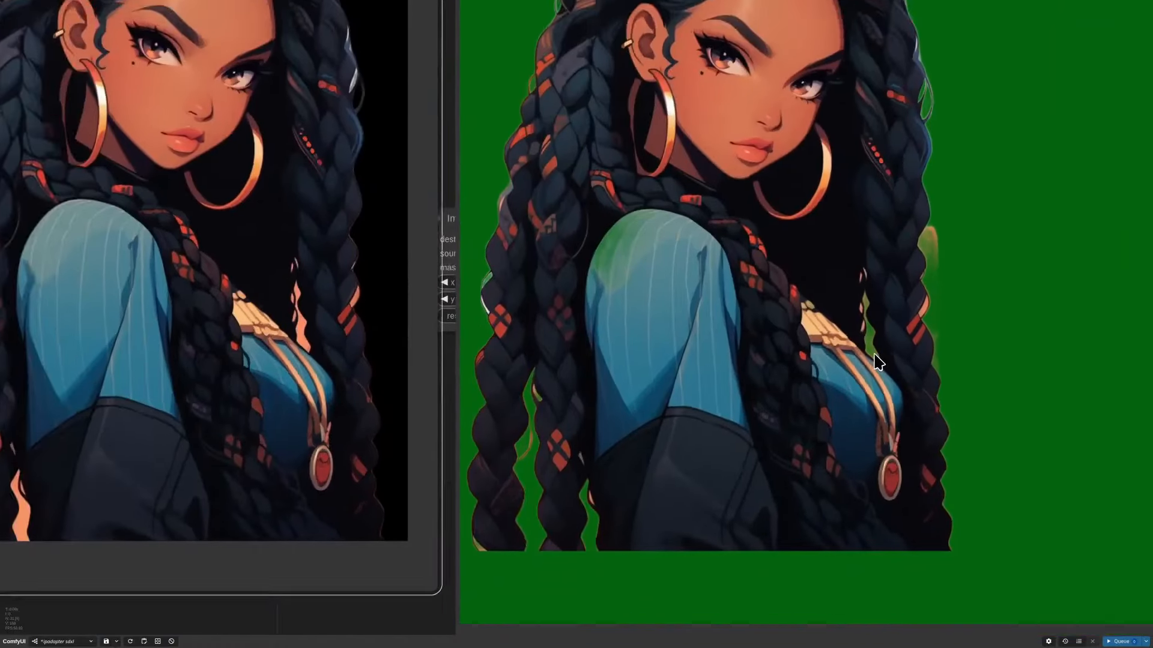
{"action": "scroll", "coordinate": [627, 271], "scroll_direction": "up", "scroll_amount": 6}
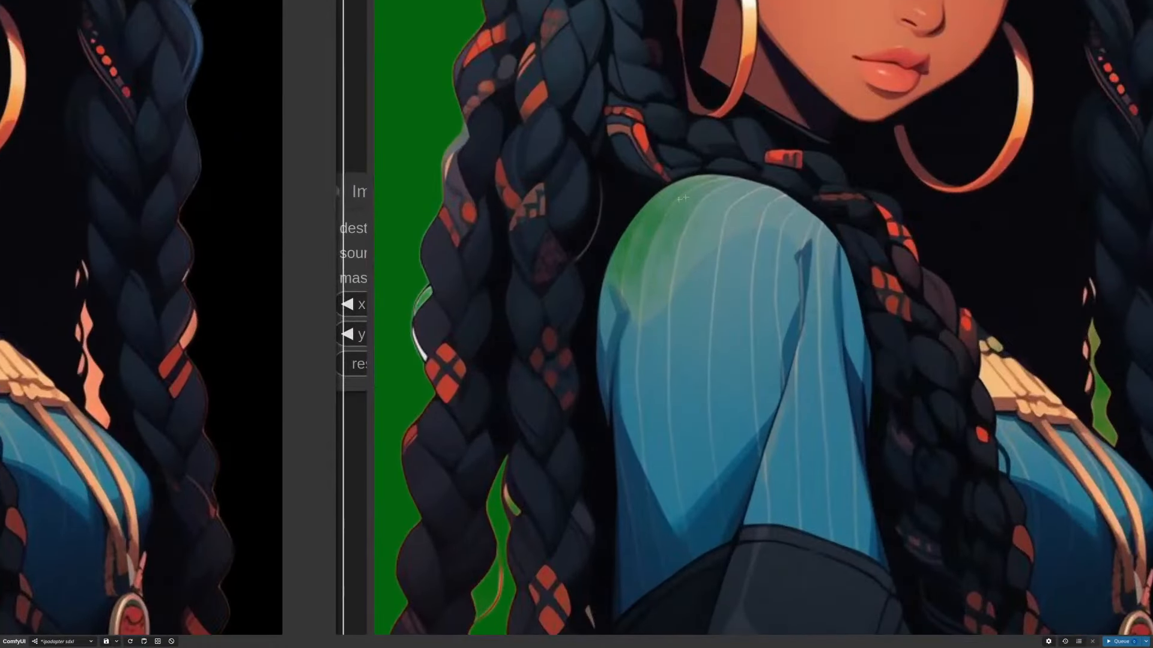
{"action": "scroll", "coordinate": [693, 271], "scroll_direction": "down", "scroll_amount": 8}
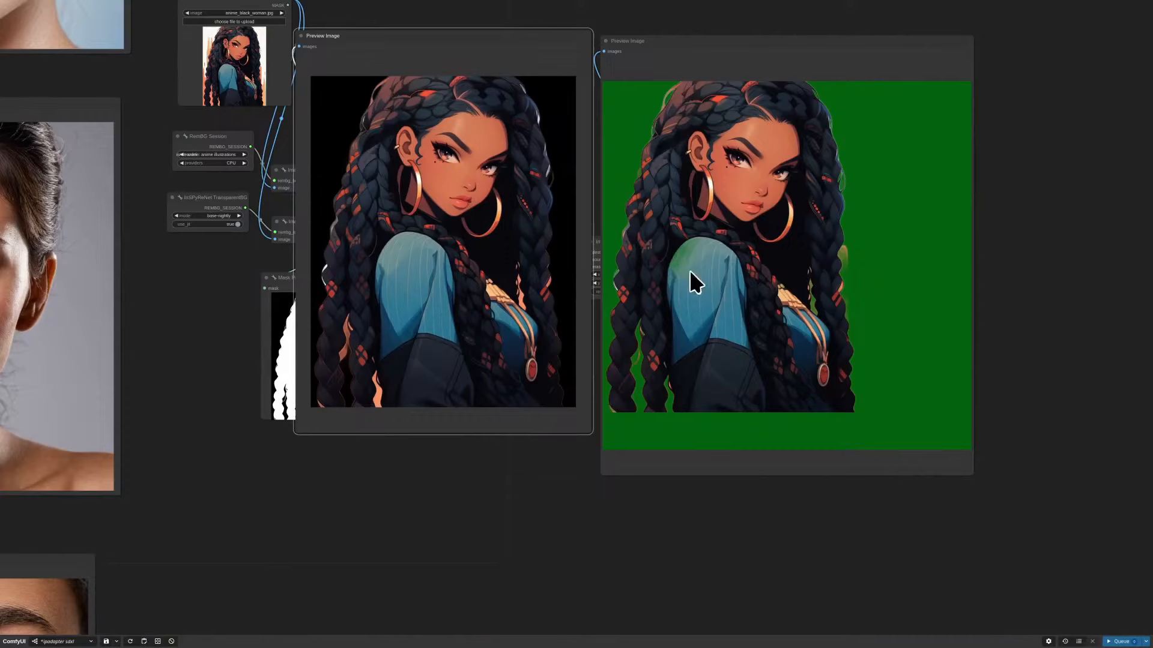
Step: Look through the workflows in the other open ComfyUI browser tabs and return to the background removal workflow
{"action": "scroll", "coordinate": [599, 470], "scroll_direction": "down", "scroll_amount": 8}
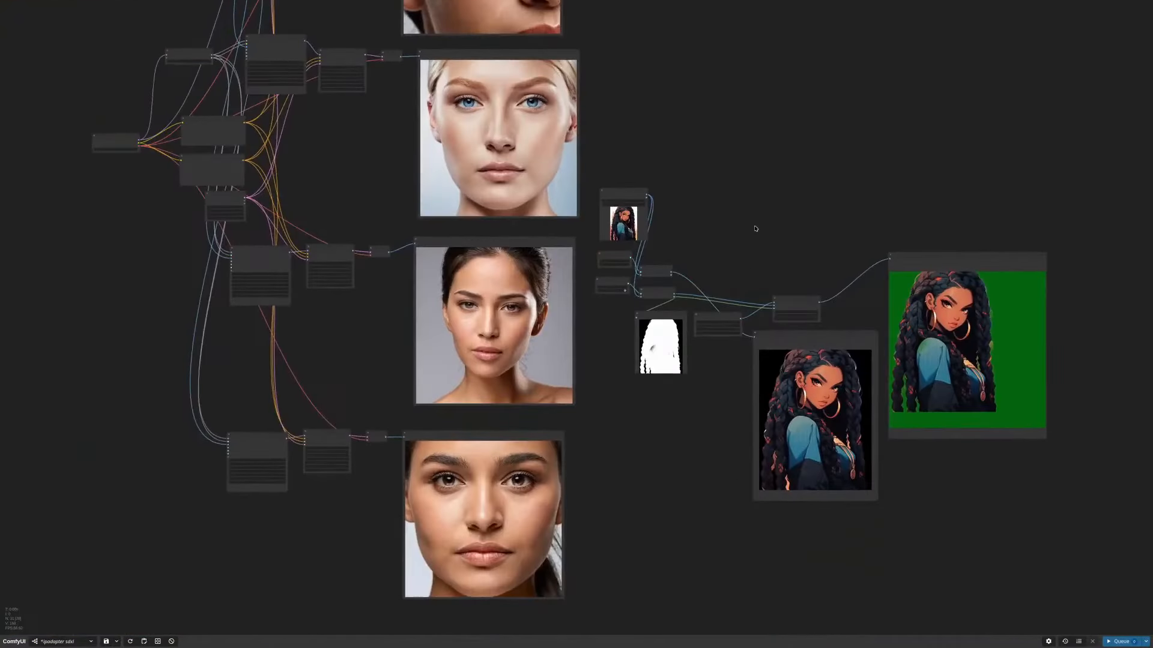
{"action": "scroll", "coordinate": [773, 225], "scroll_direction": "up", "scroll_amount": 6}
{"action": "scroll", "coordinate": [743, 218], "scroll_direction": "down", "scroll_amount": 13}
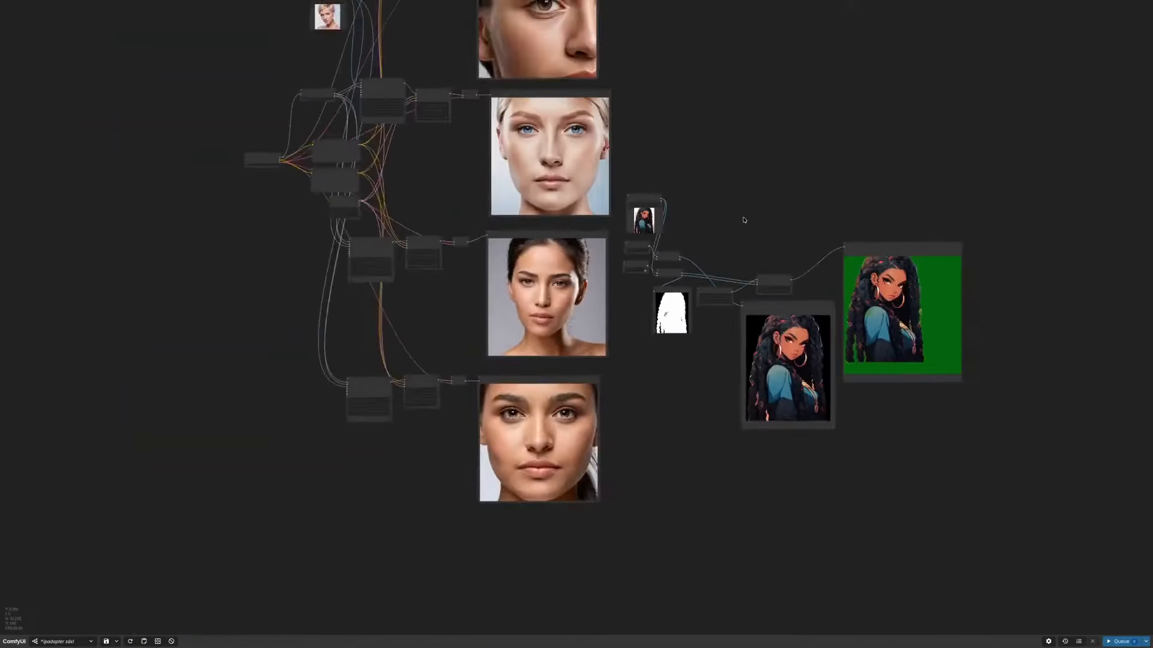
{"action": "mouse_move", "coordinate": [334, 12]}
{"action": "left_click", "coordinate": [378, 8]}
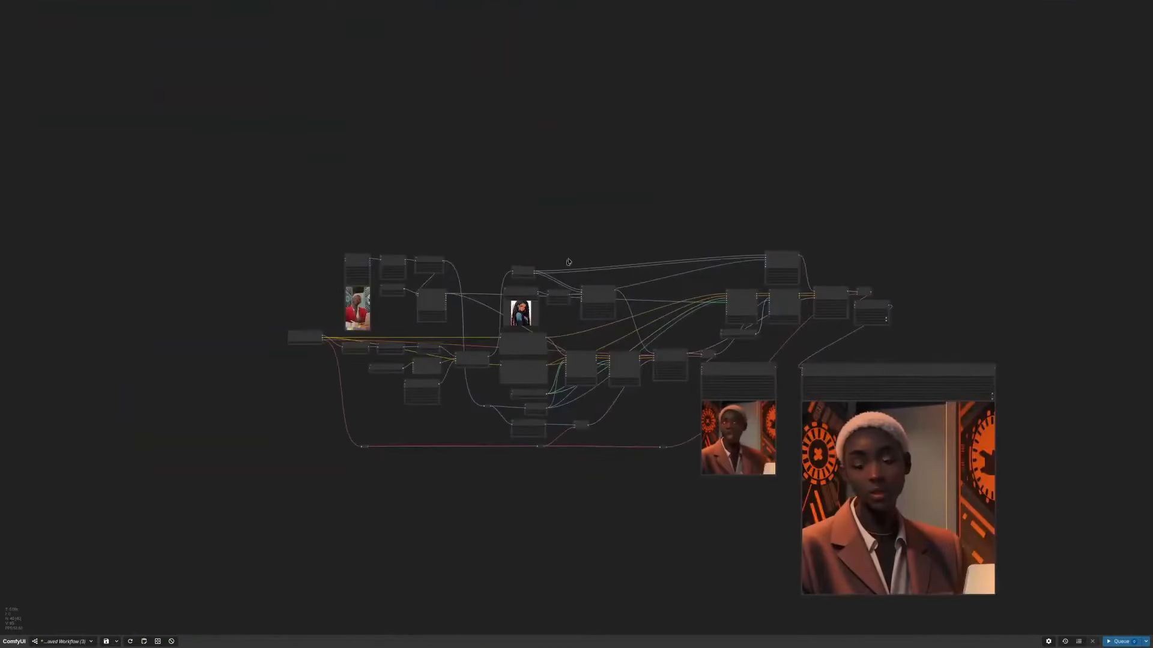
{"action": "left_click", "coordinate": [240, 8]}
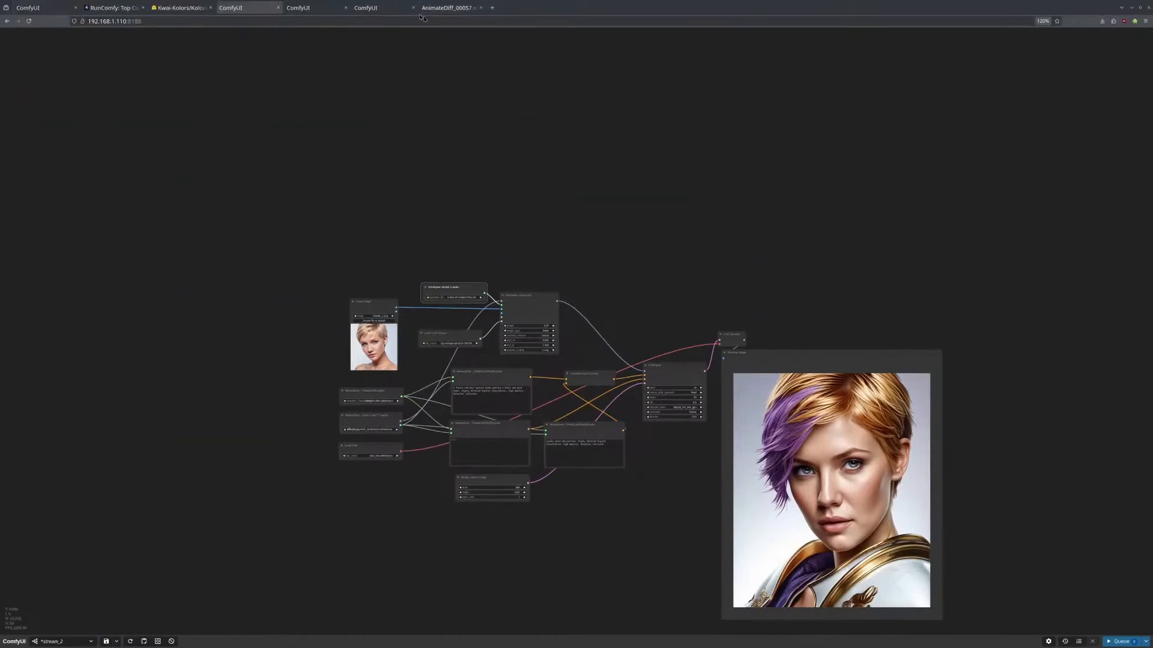
{"action": "left_click", "coordinate": [378, 8]}
{"action": "left_click", "coordinate": [318, 8]}
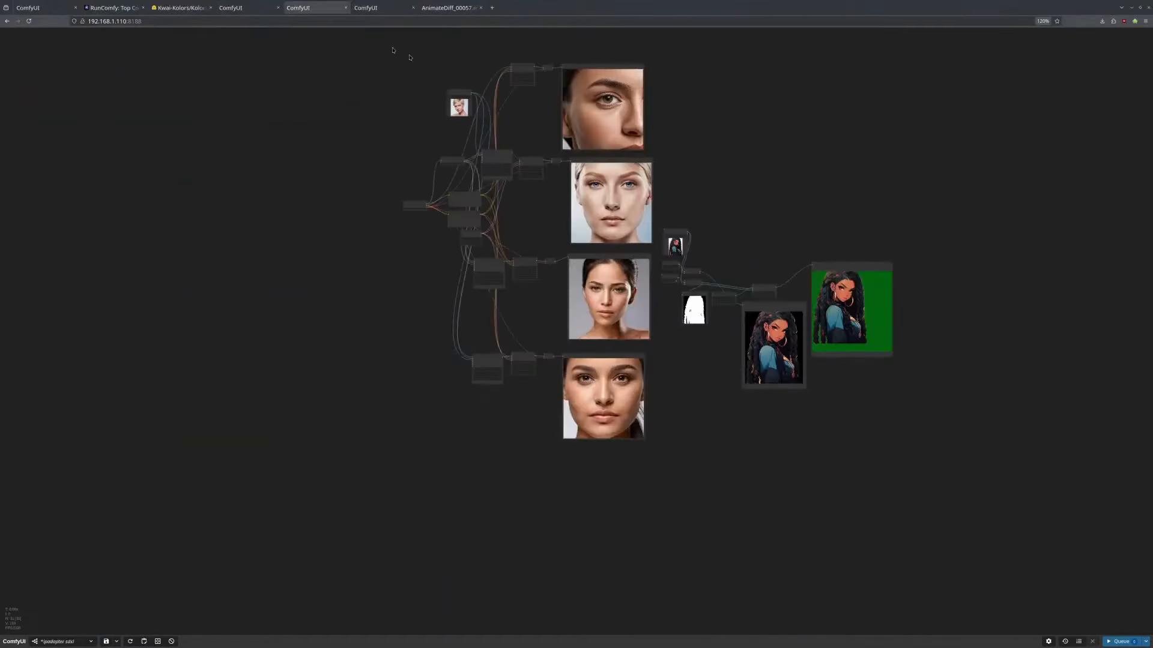
{"action": "scroll", "coordinate": [680, 215], "scroll_direction": "up", "scroll_amount": 11}
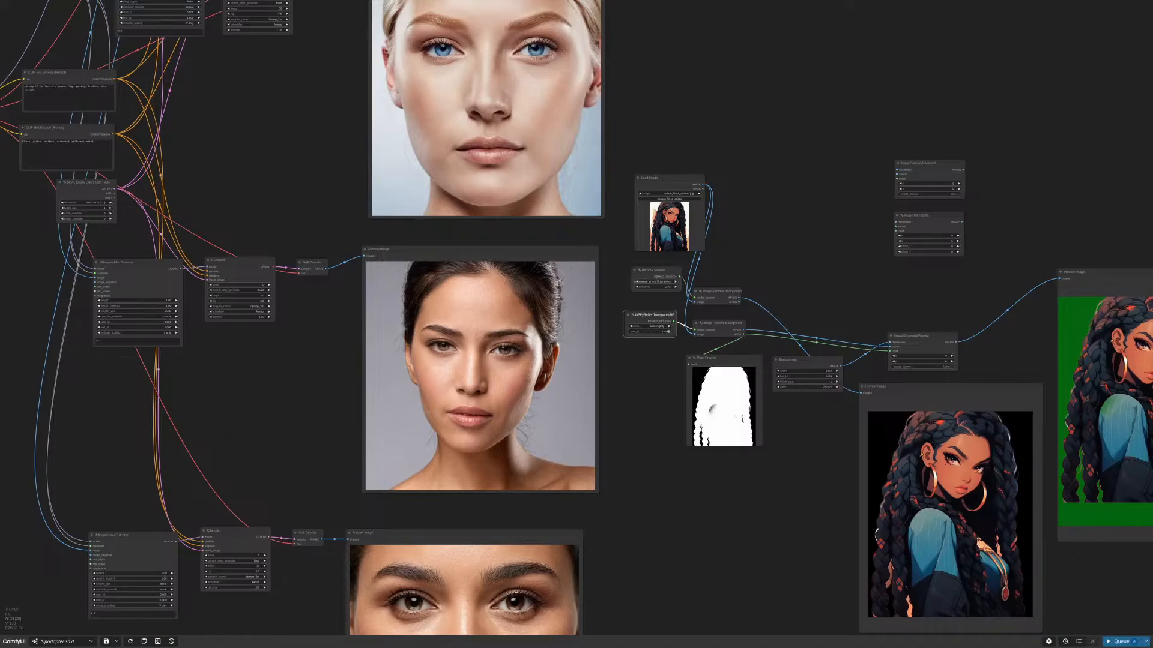